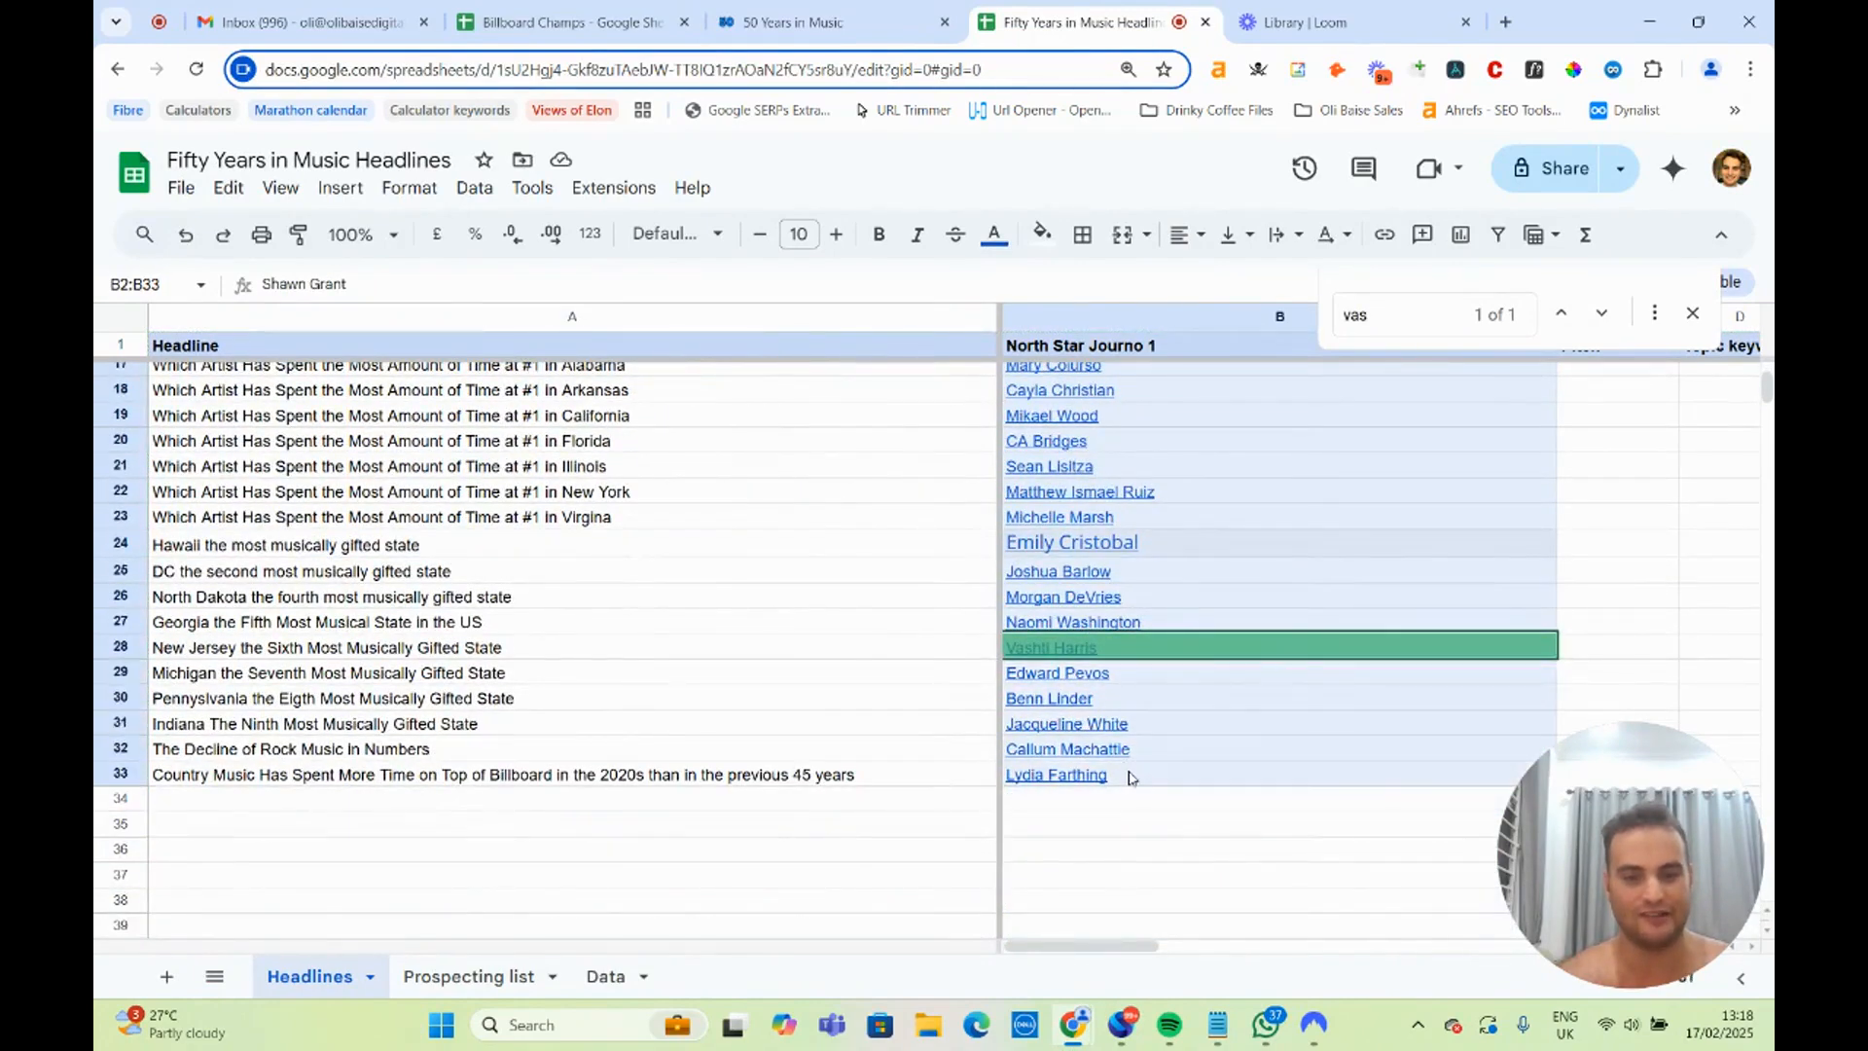
Switch to the 50 Years in Music page and read its title, address and introduction on the 1975 to February 2025 period analyzed.
{"action": "scroll", "coordinate": [652, 508], "scroll_direction": "up", "scroll_amount": 5}
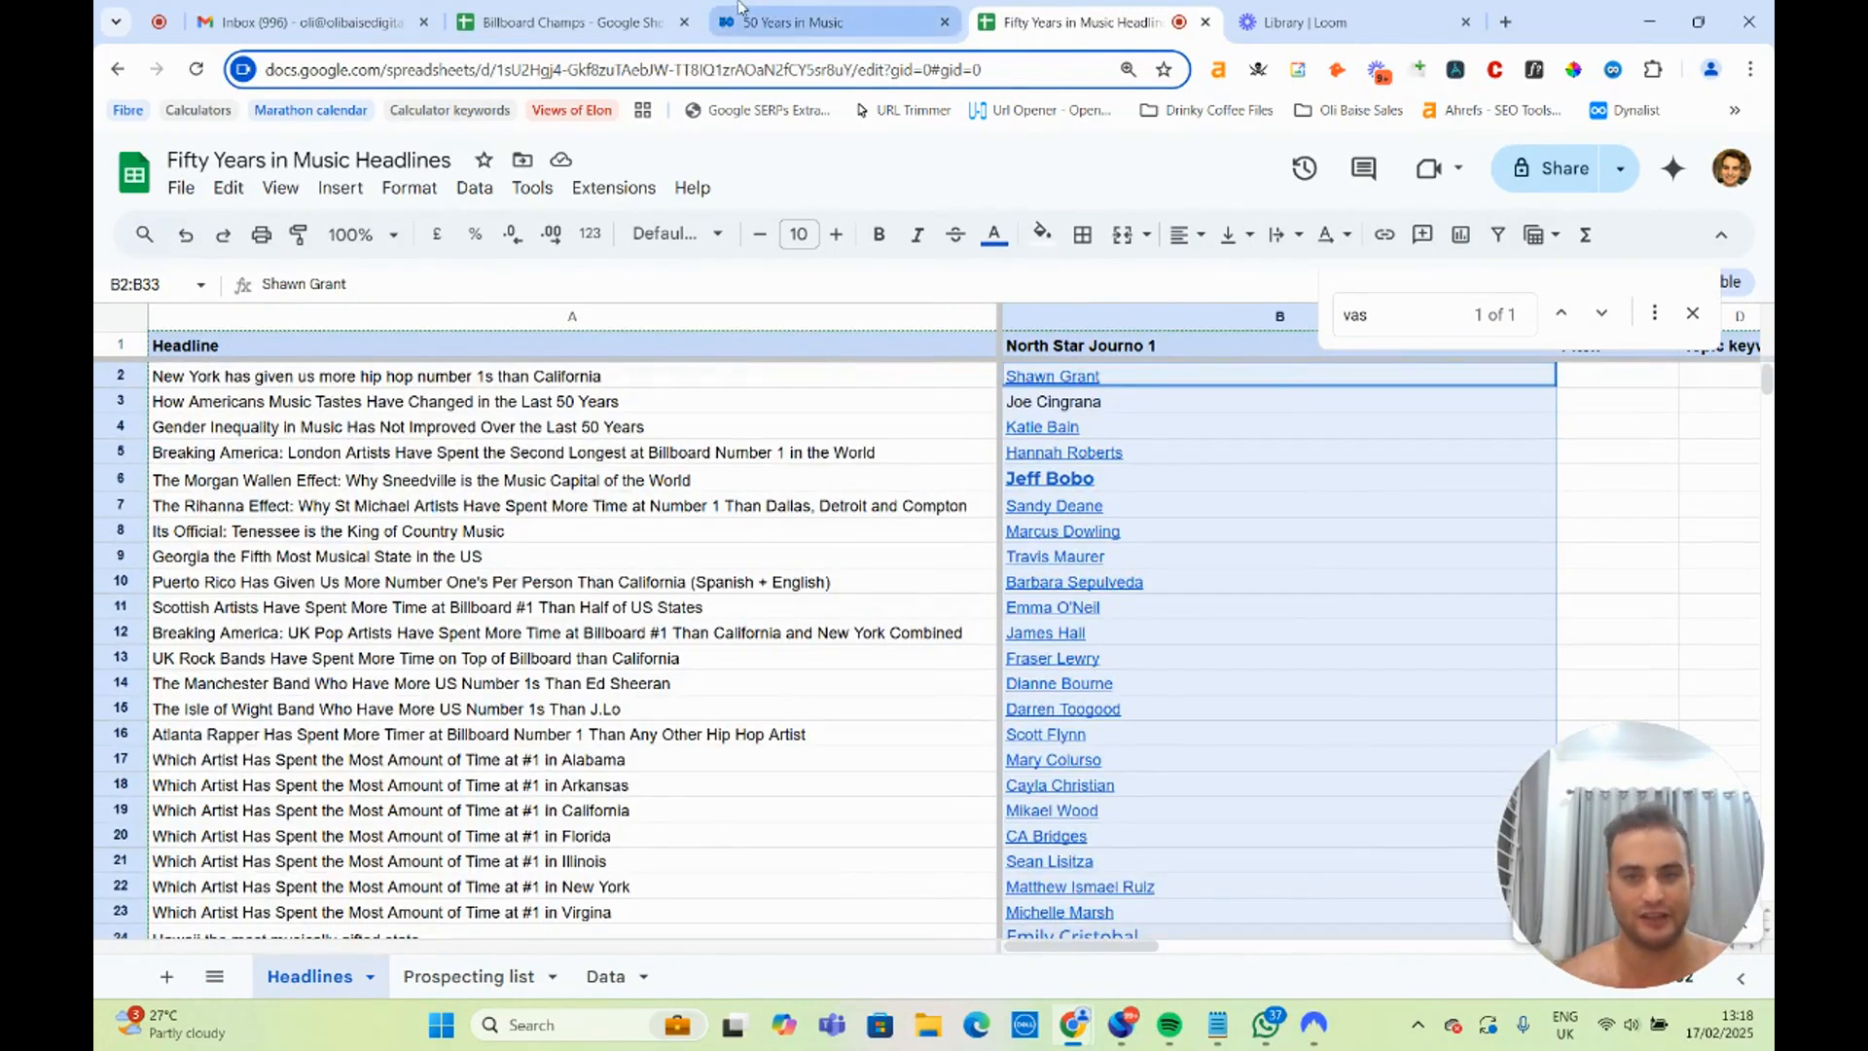
{"action": "left_click", "coordinate": [741, 18]}
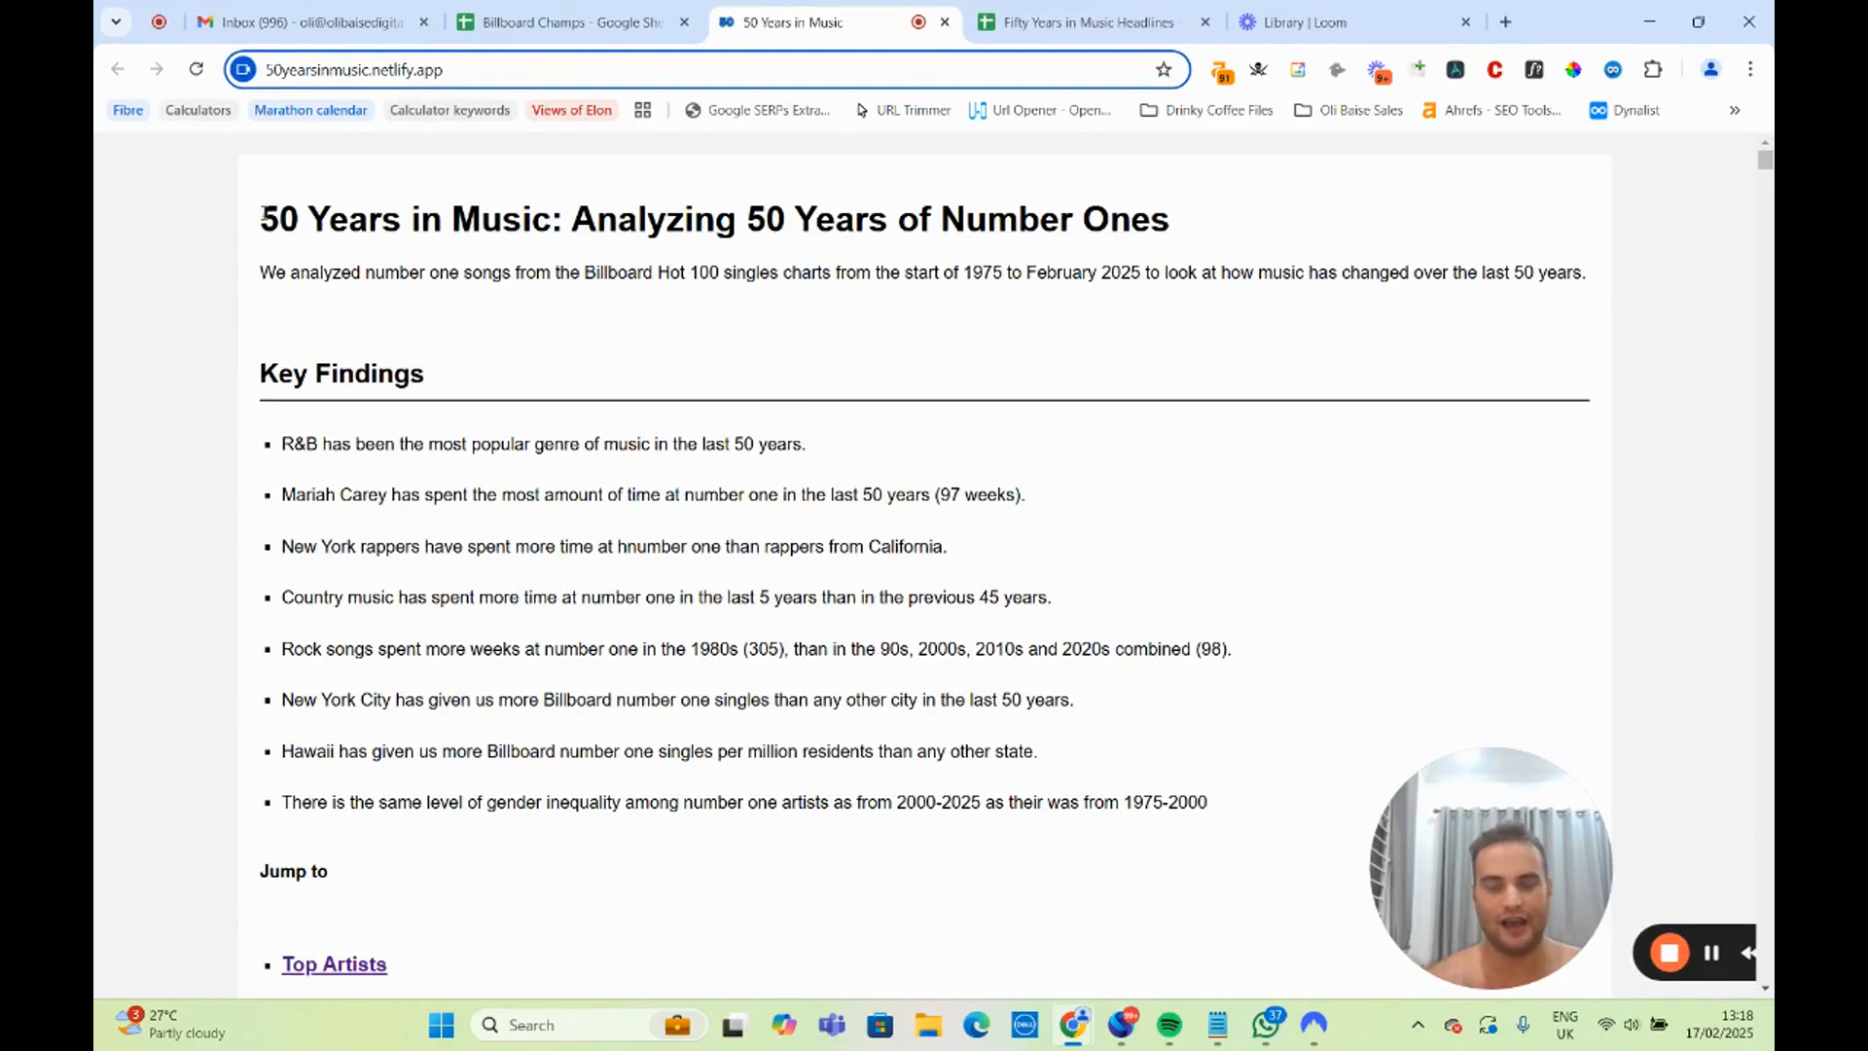
{"action": "left_click_drag", "start_coordinate": [262, 214], "coordinate": [1178, 231]}
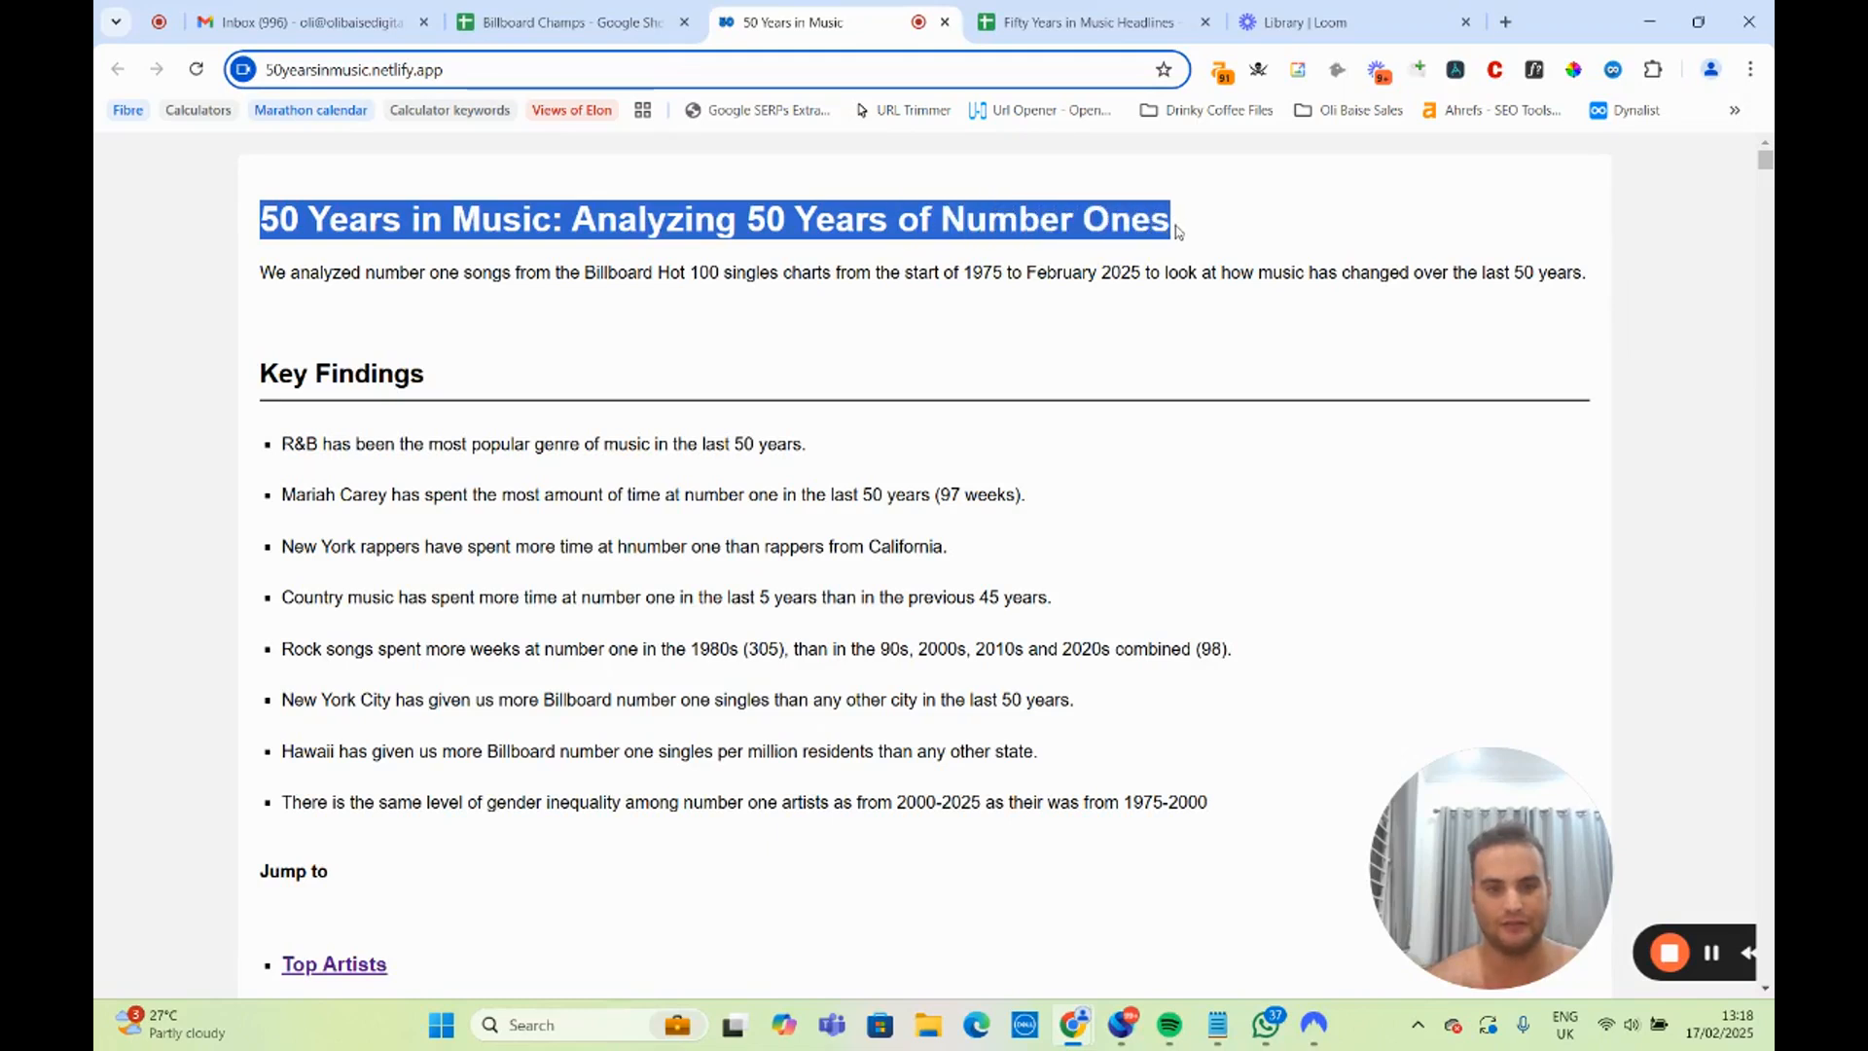
{"action": "left_click", "coordinate": [1053, 259]}
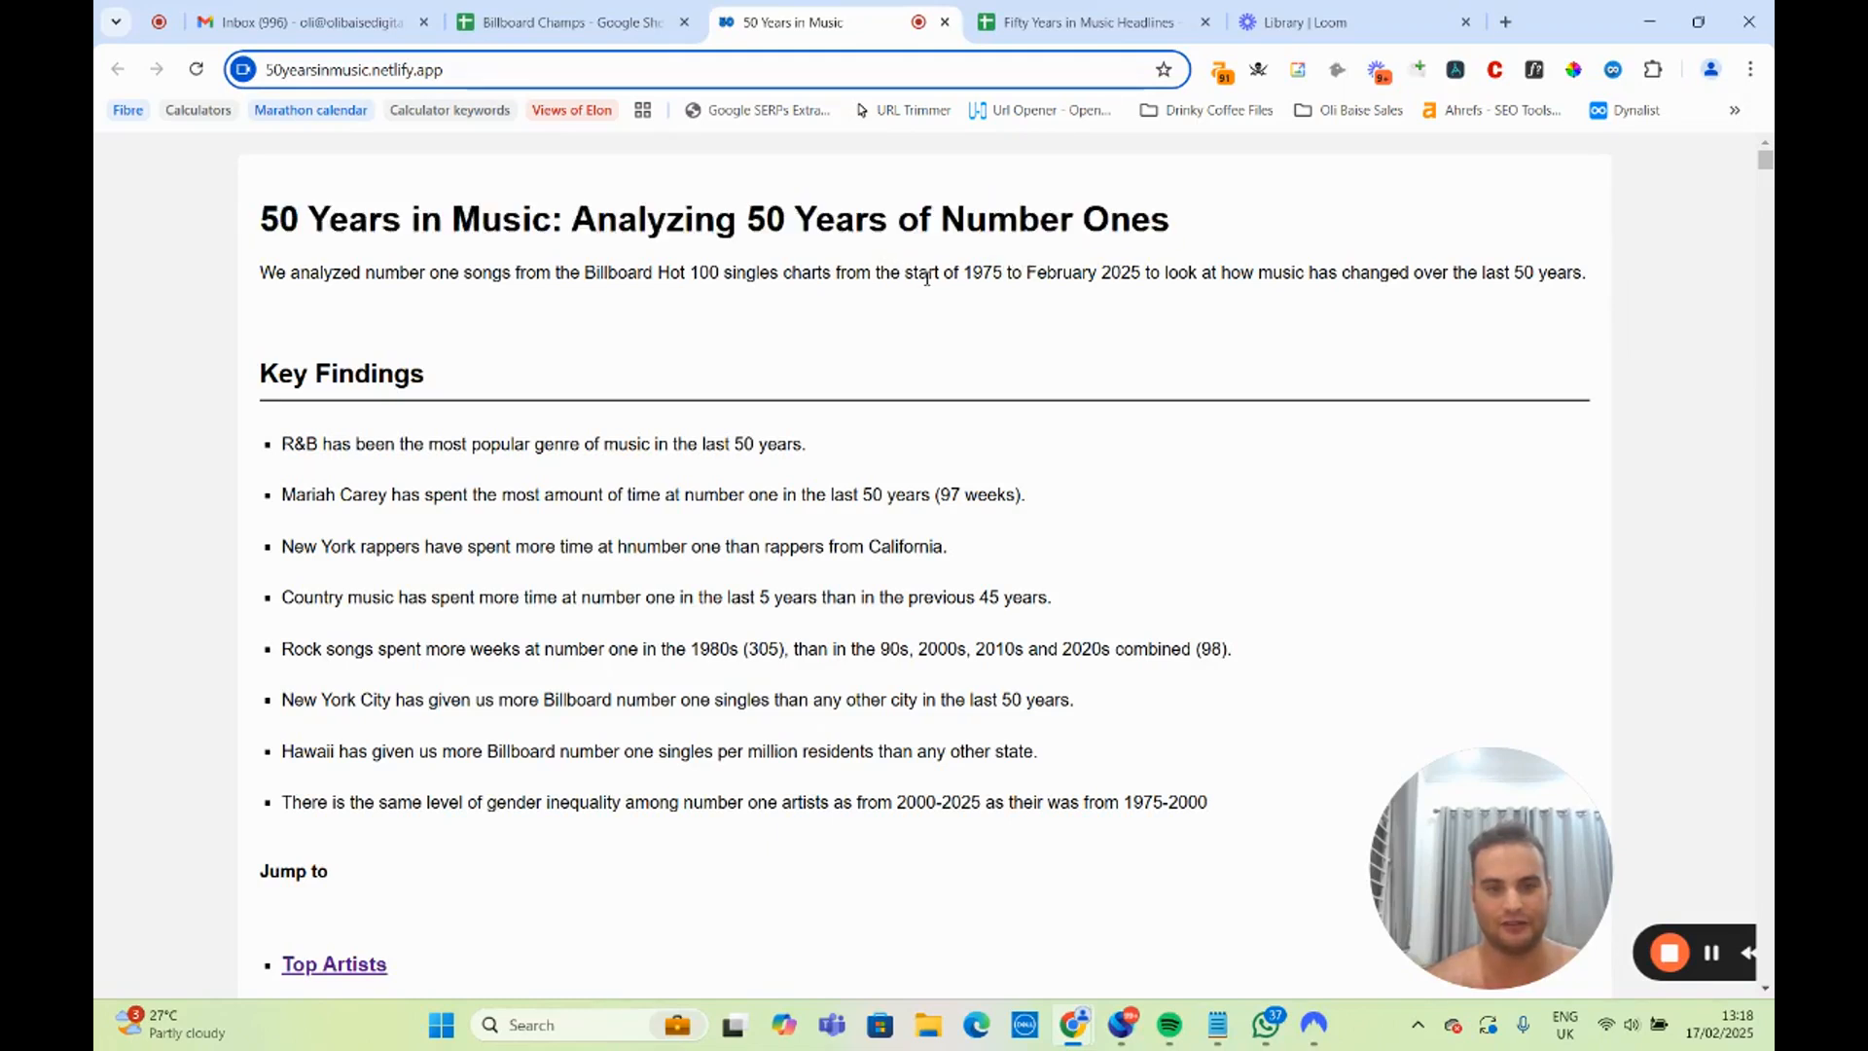
{"action": "left_click_drag", "start_coordinate": [944, 276], "coordinate": [1389, 276]}
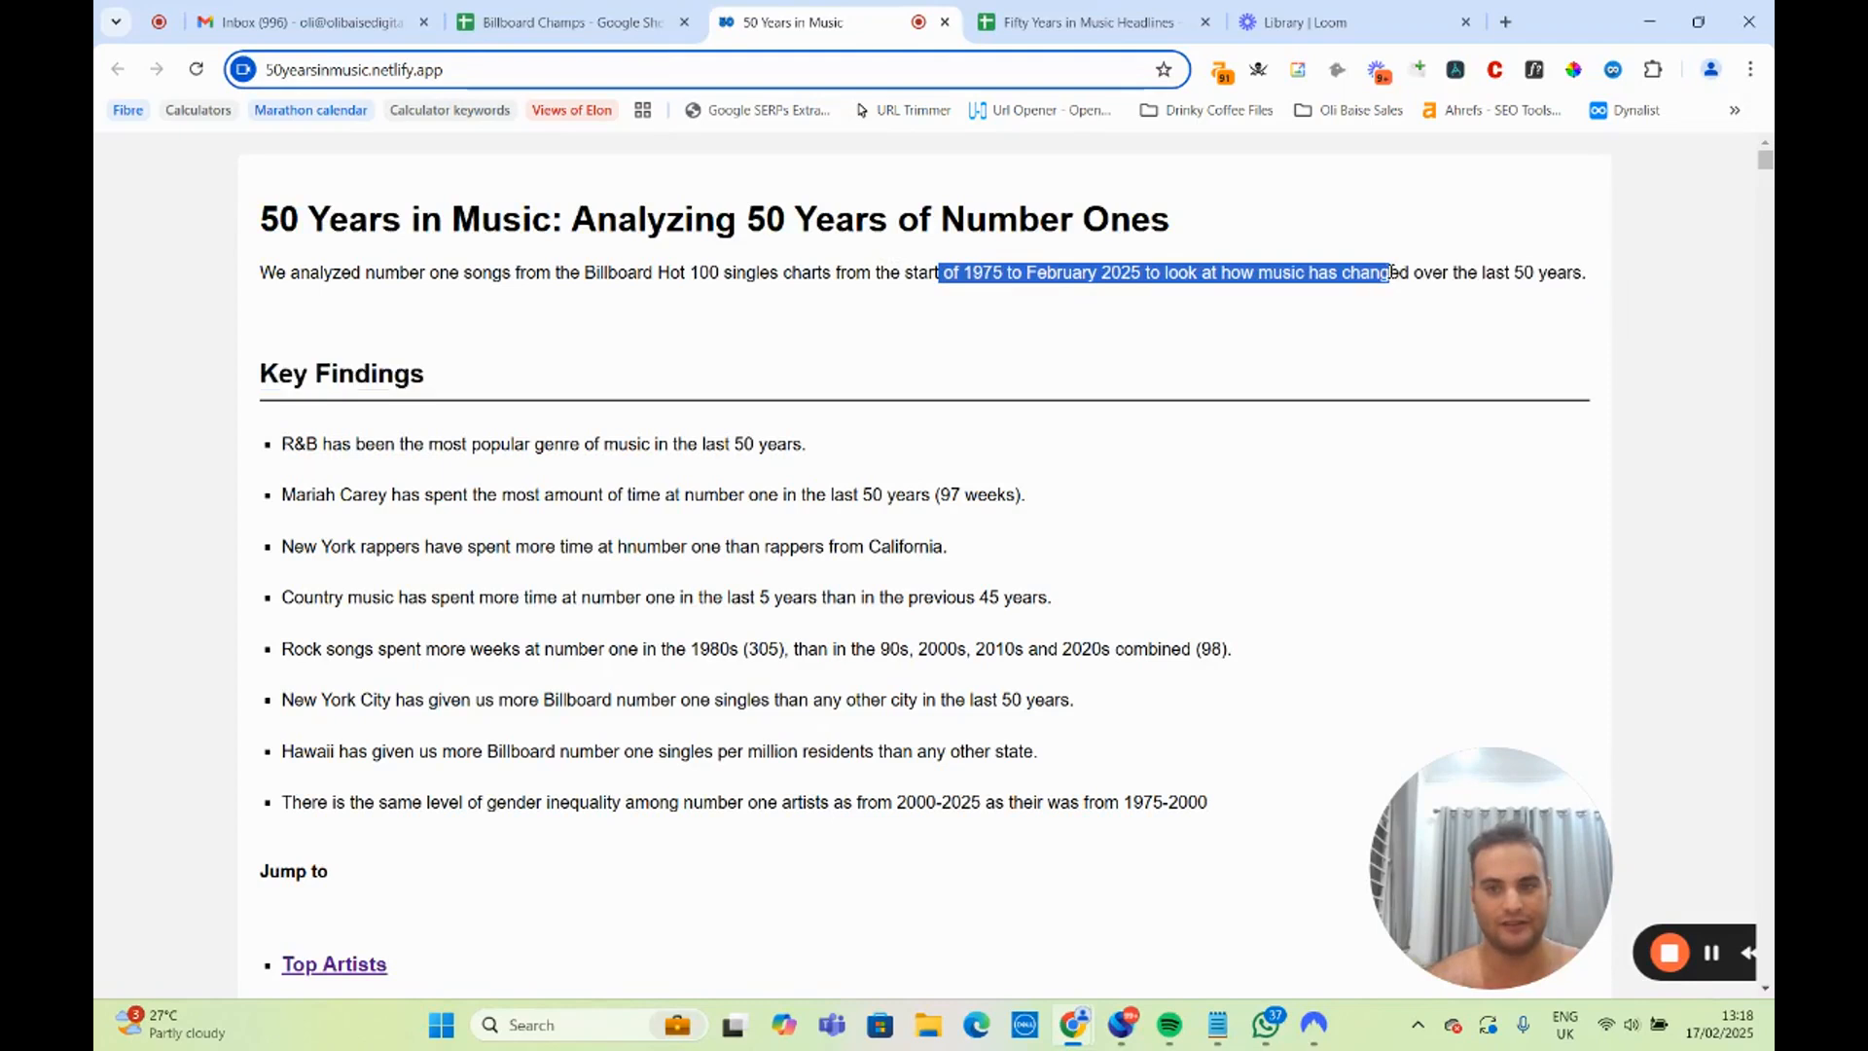
{"action": "left_click", "coordinate": [204, 70]}
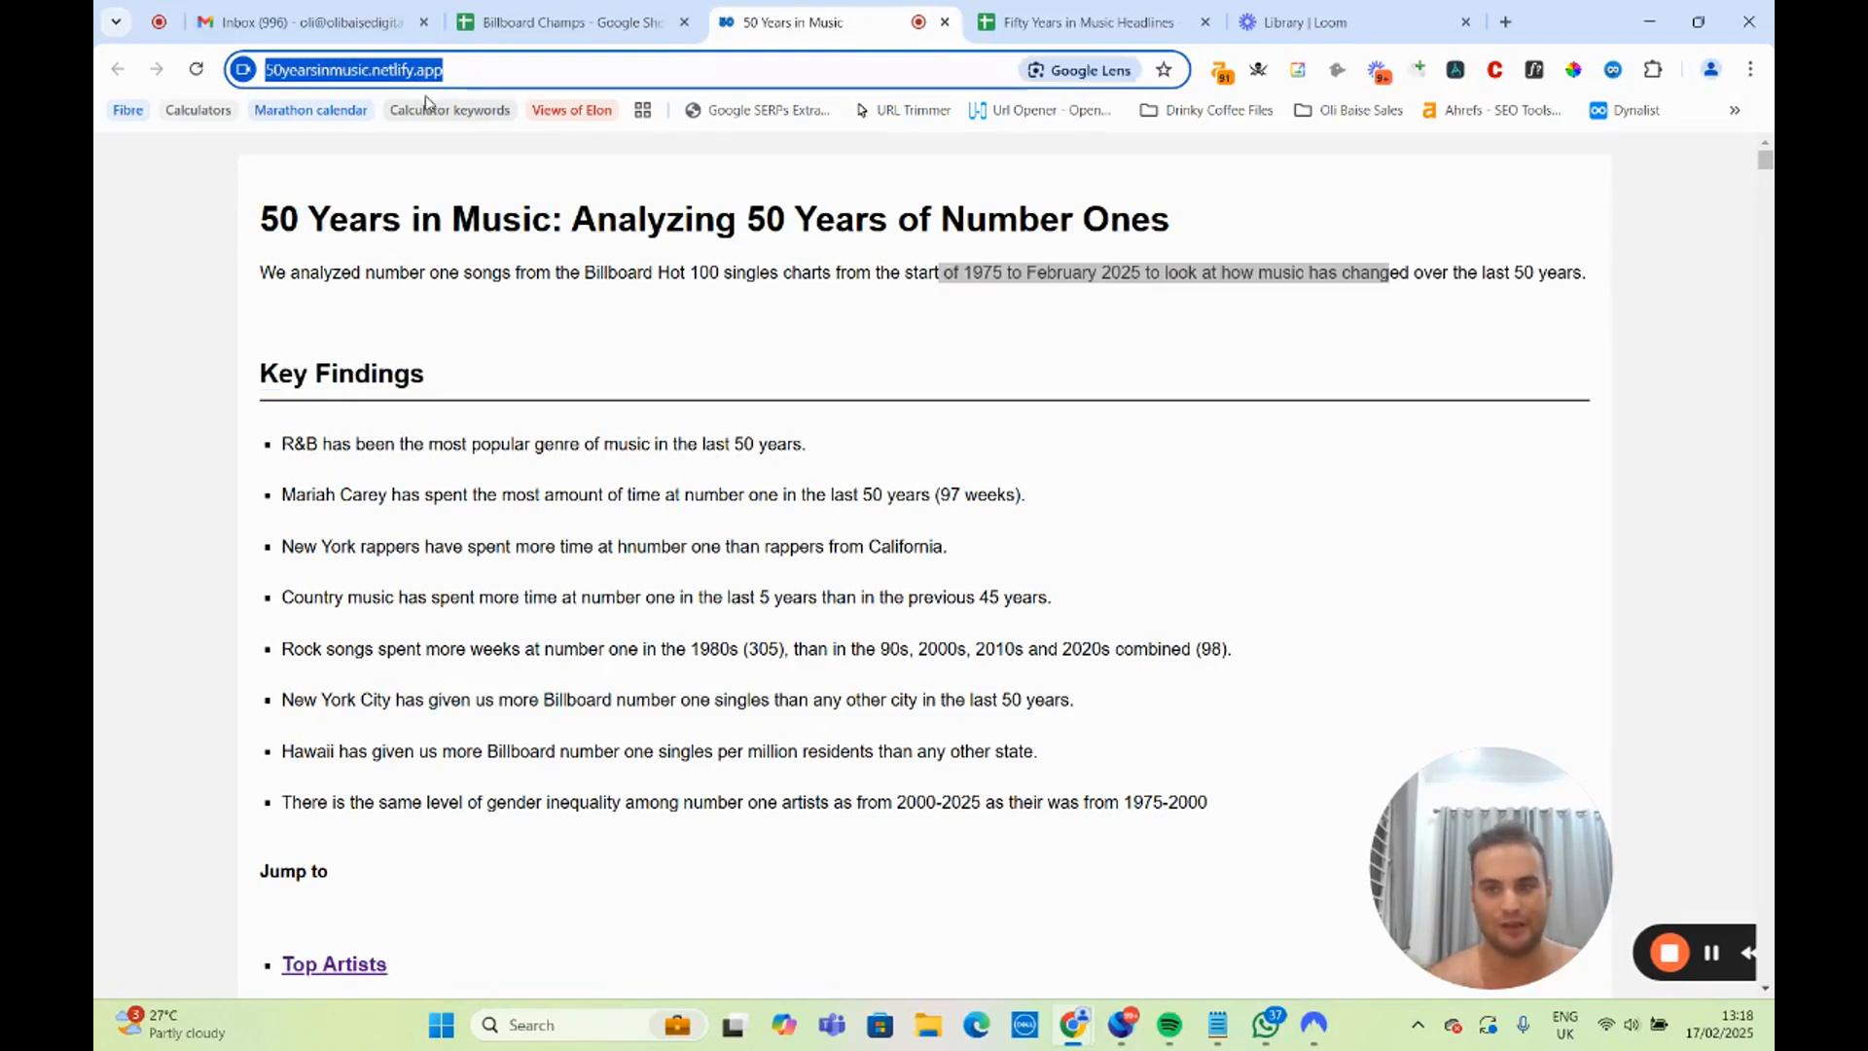
{"action": "left_click", "coordinate": [375, 265]}
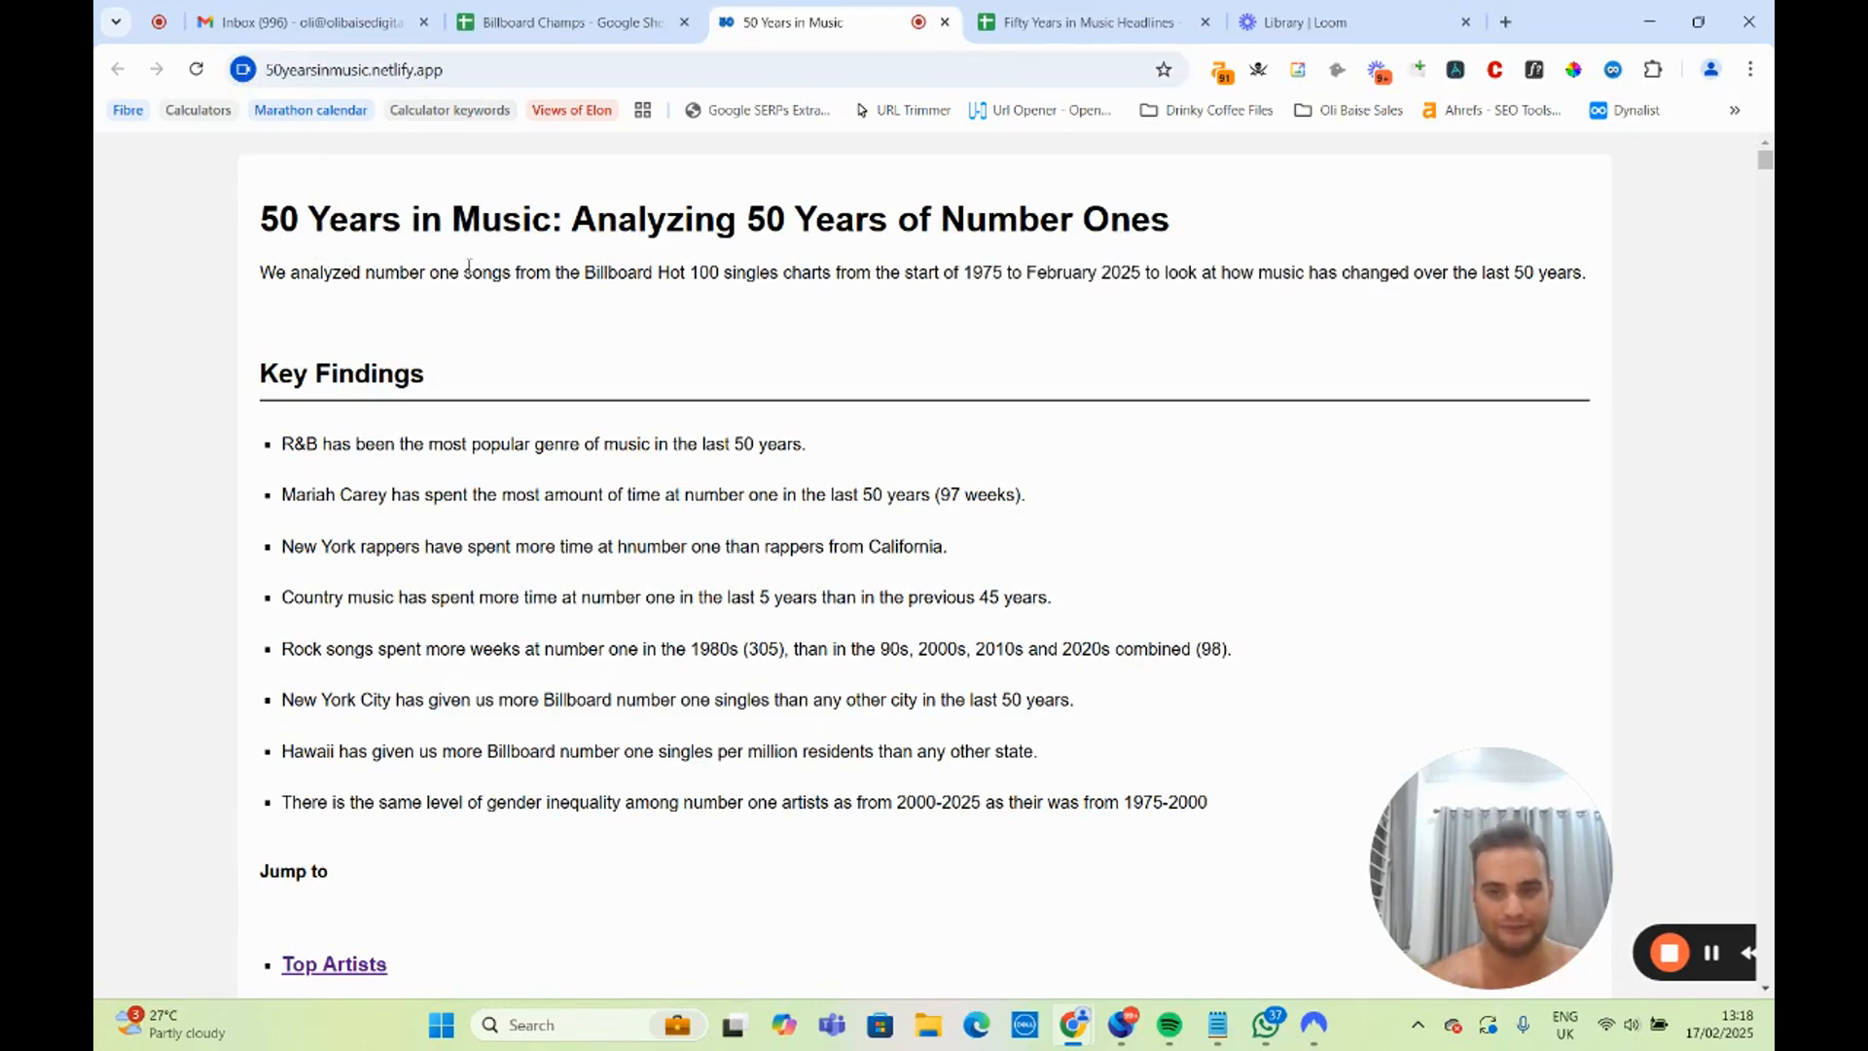
{"action": "left_click_drag", "start_coordinate": [268, 271], "coordinate": [1486, 292]}
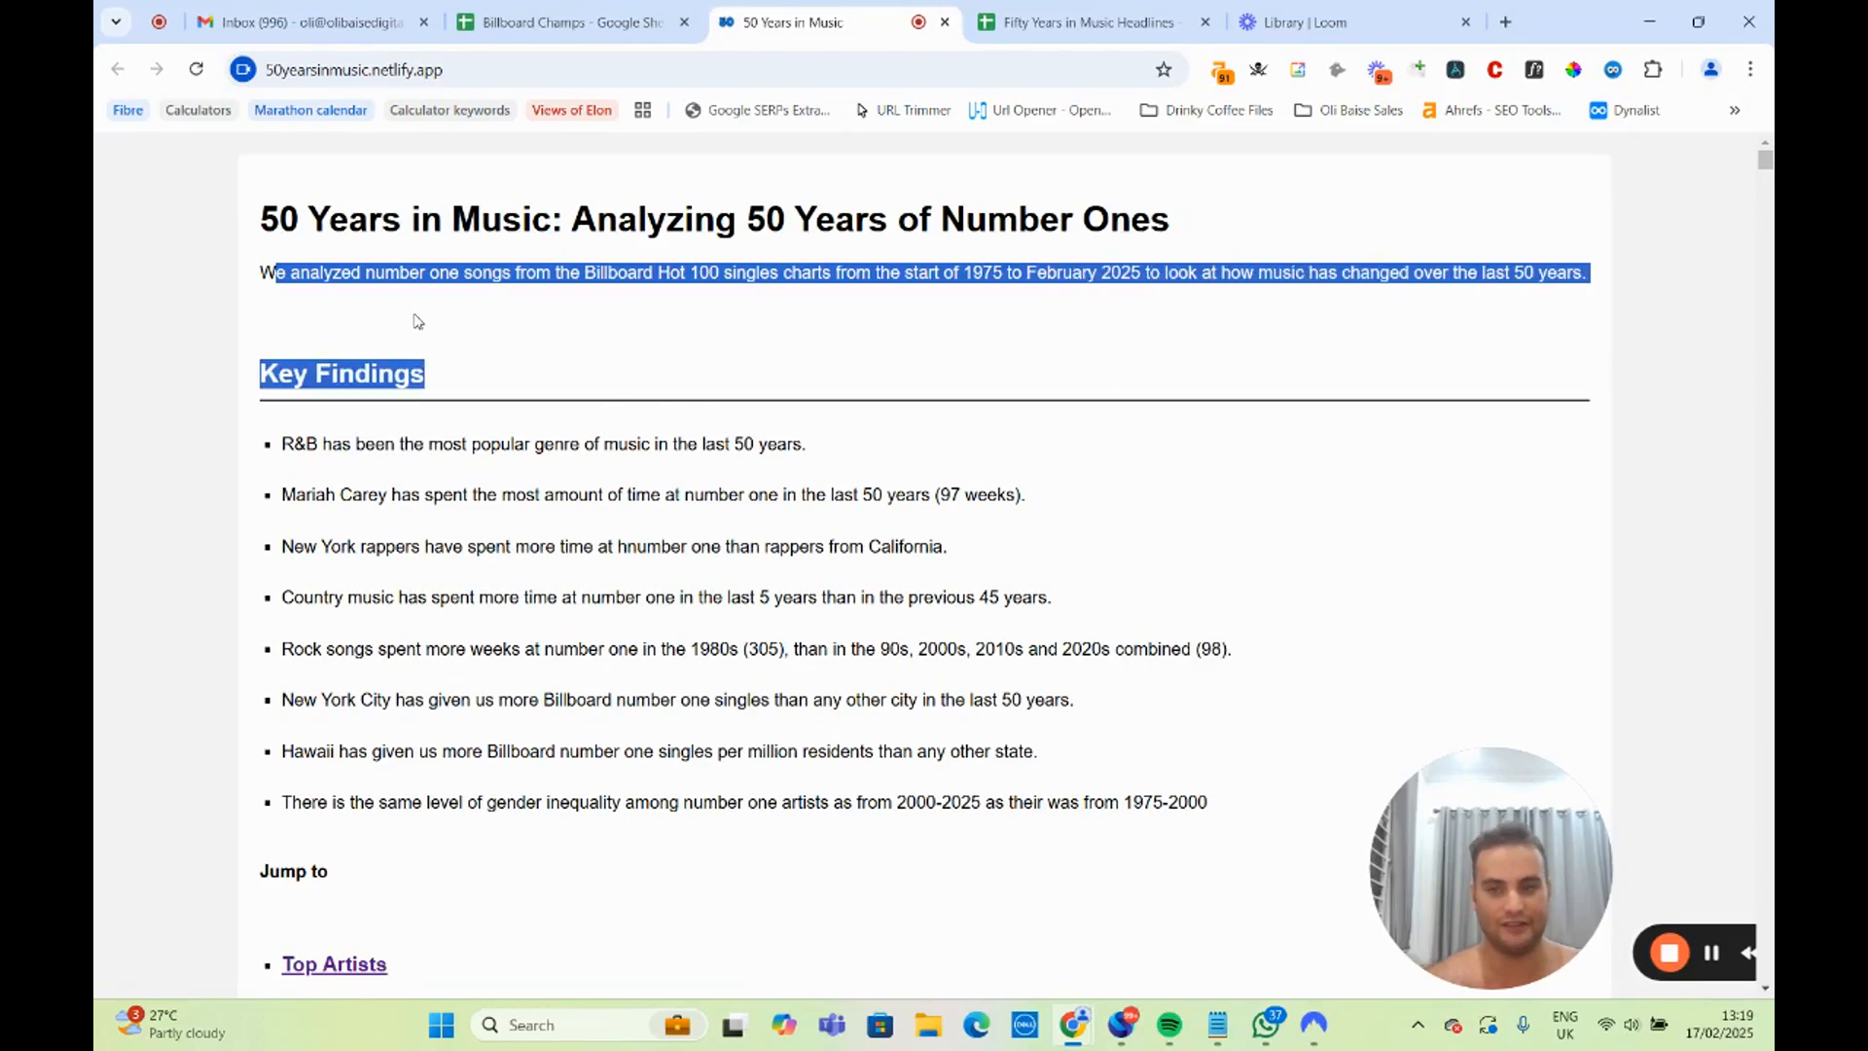
{"action": "left_click", "coordinate": [348, 285]}
Go through the table of top artists by weeks at number 1.
{"action": "scroll", "coordinate": [344, 277], "scroll_direction": "down", "scroll_amount": 3}
{"action": "scroll", "coordinate": [349, 282], "scroll_direction": "down", "scroll_amount": 7}
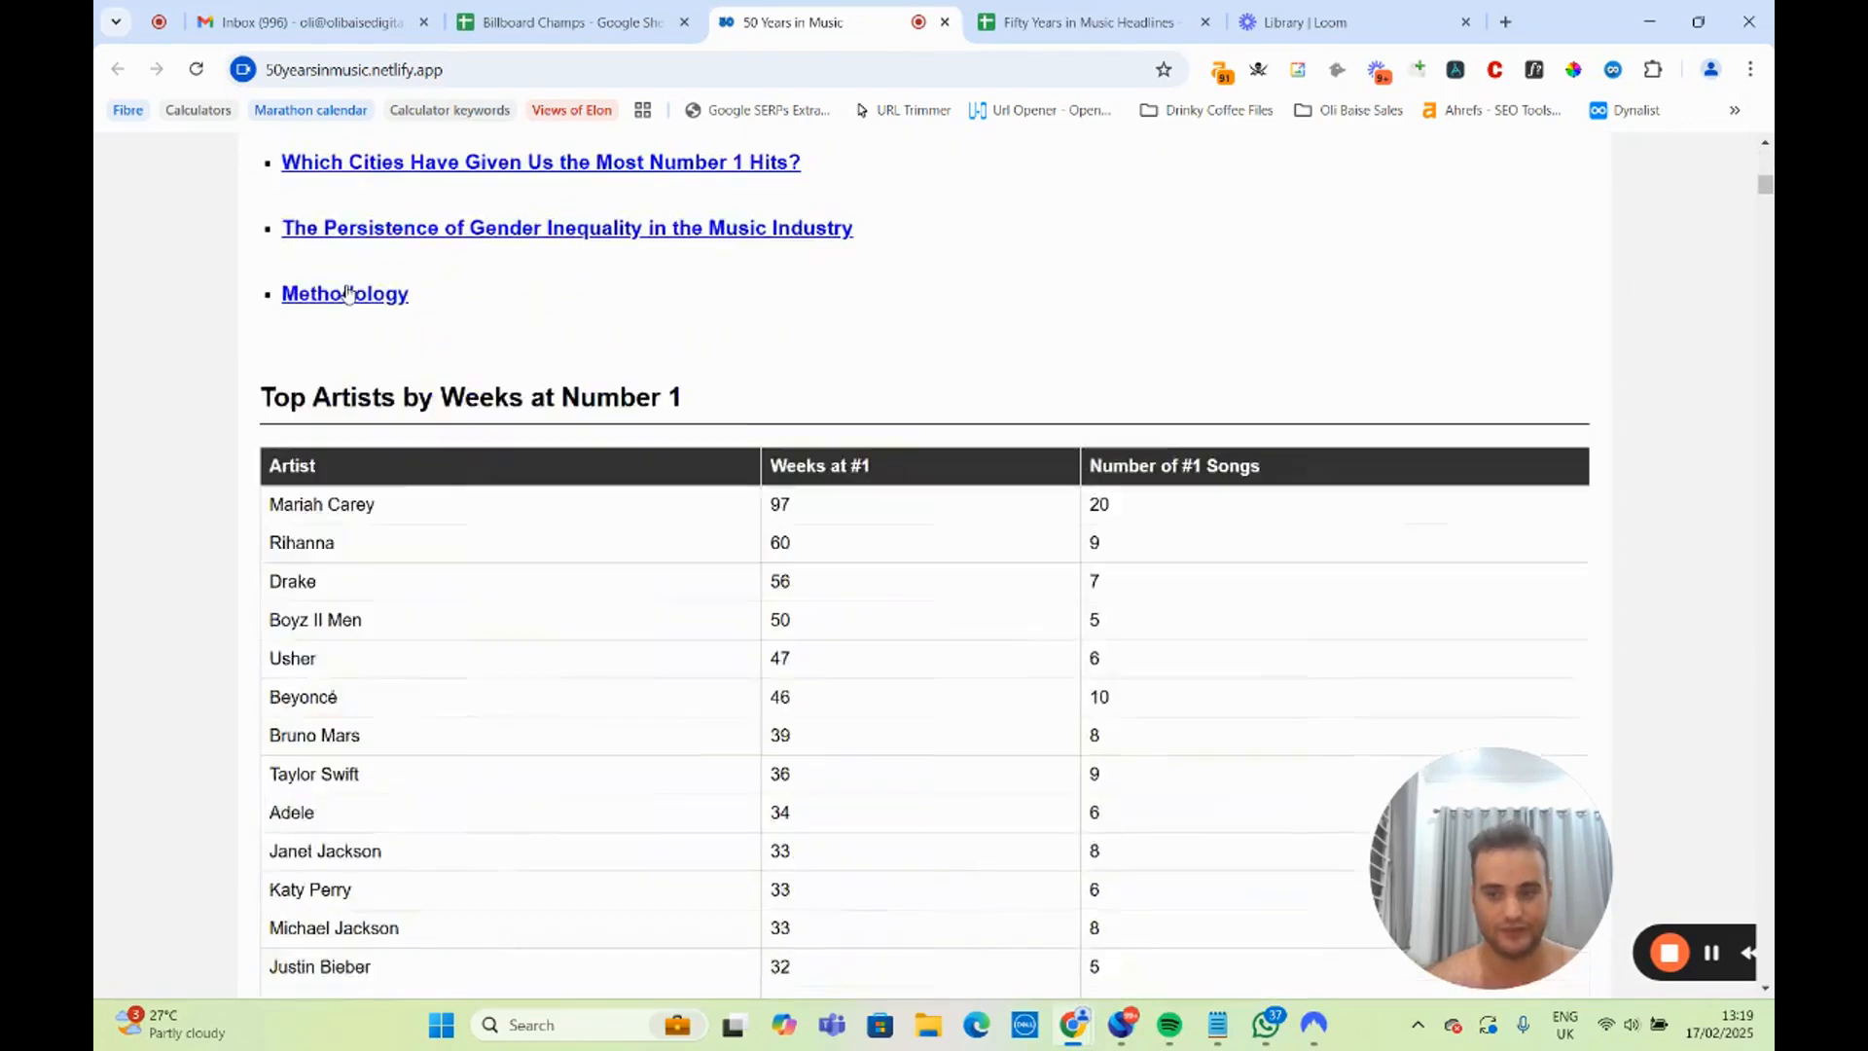
{"action": "scroll", "coordinate": [389, 331], "scroll_direction": "up", "scroll_amount": 2}
{"action": "scroll", "coordinate": [409, 347], "scroll_direction": "down", "scroll_amount": 3}
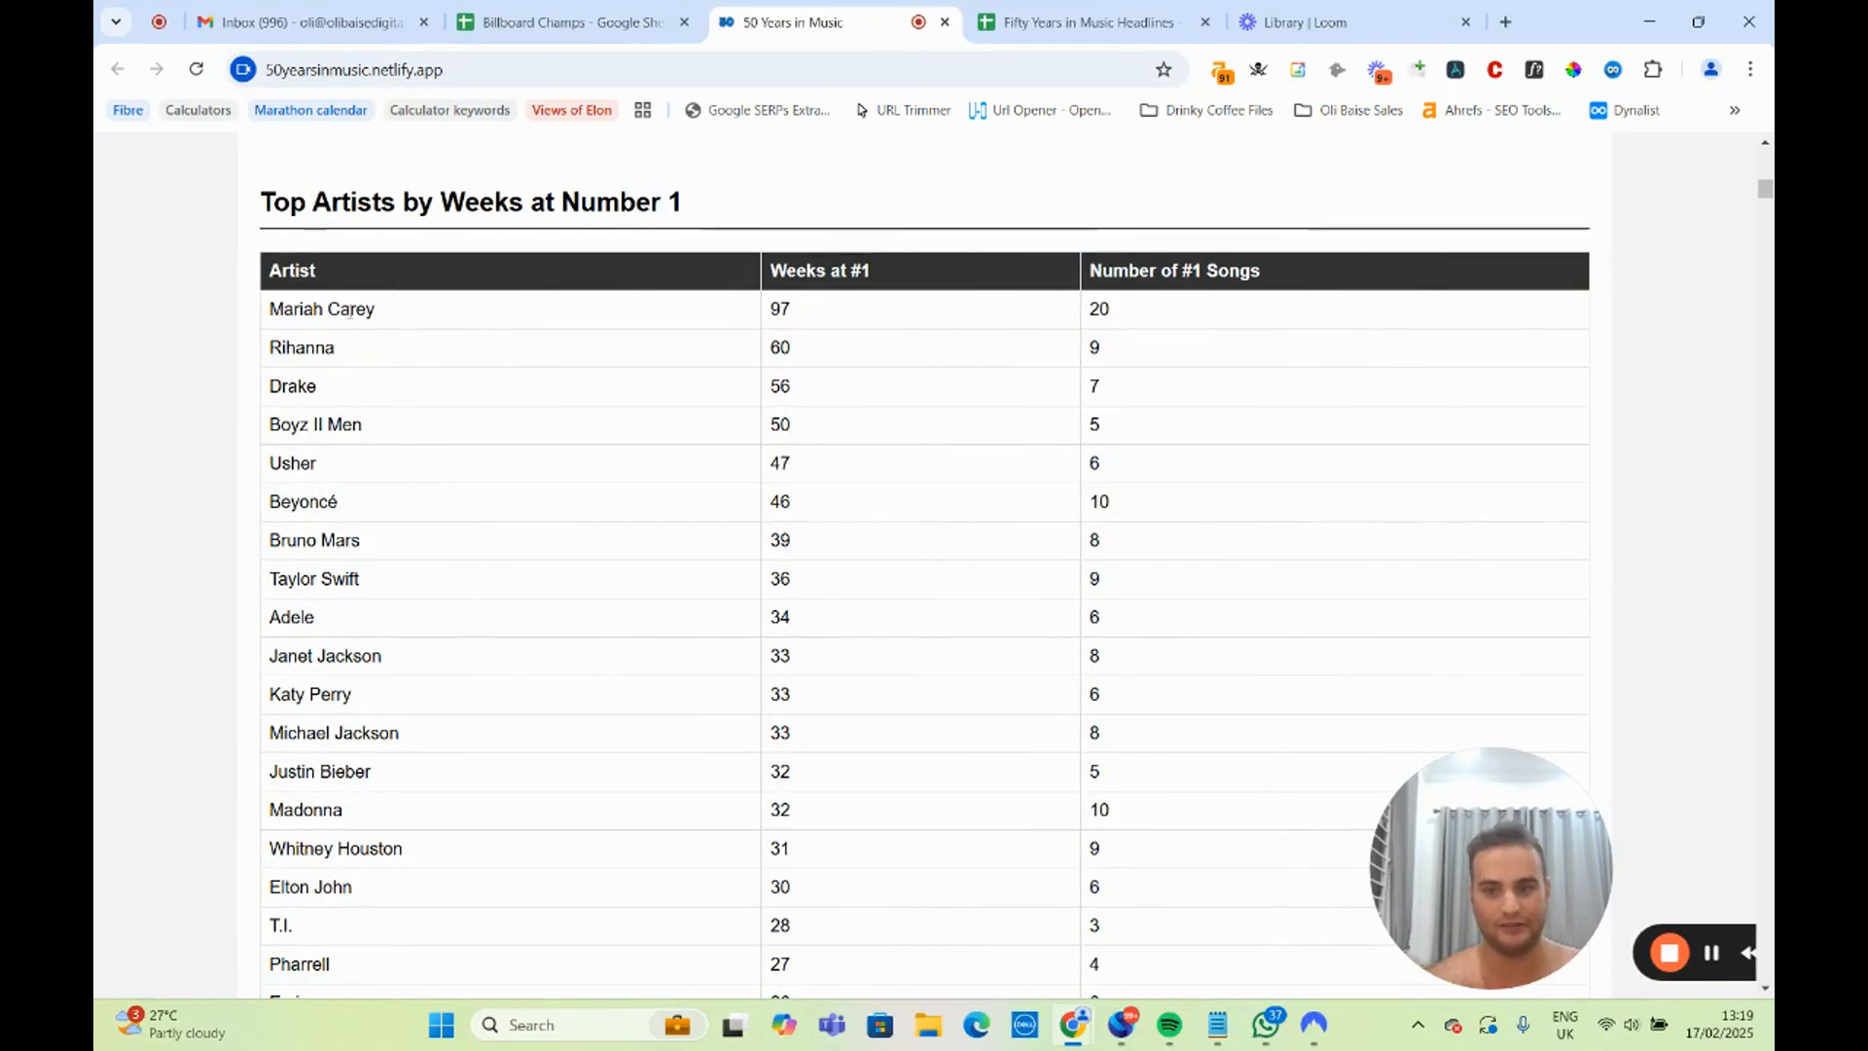
{"action": "scroll", "coordinate": [294, 191], "scroll_direction": "down", "scroll_amount": 2}
{"action": "scroll", "coordinate": [325, 306], "scroll_direction": "up", "scroll_amount": 2}
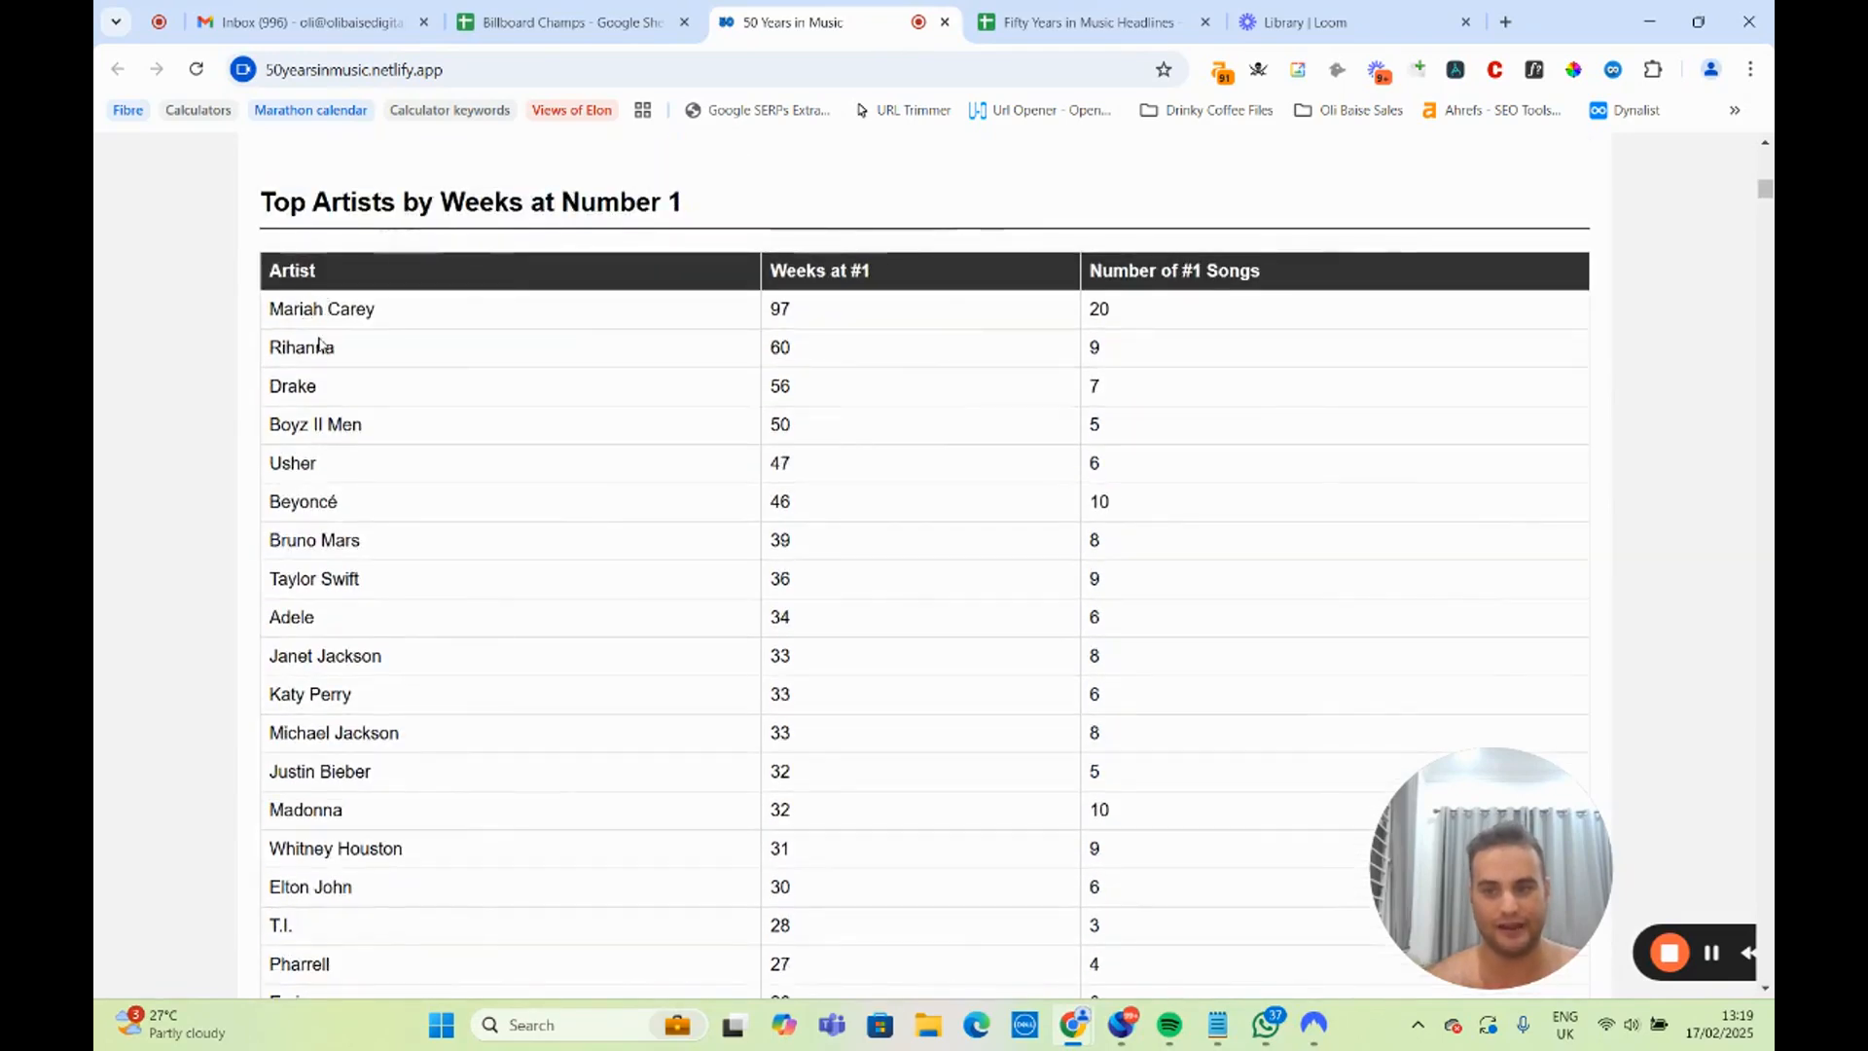
{"action": "scroll", "coordinate": [328, 480], "scroll_direction": "down", "scroll_amount": 6}
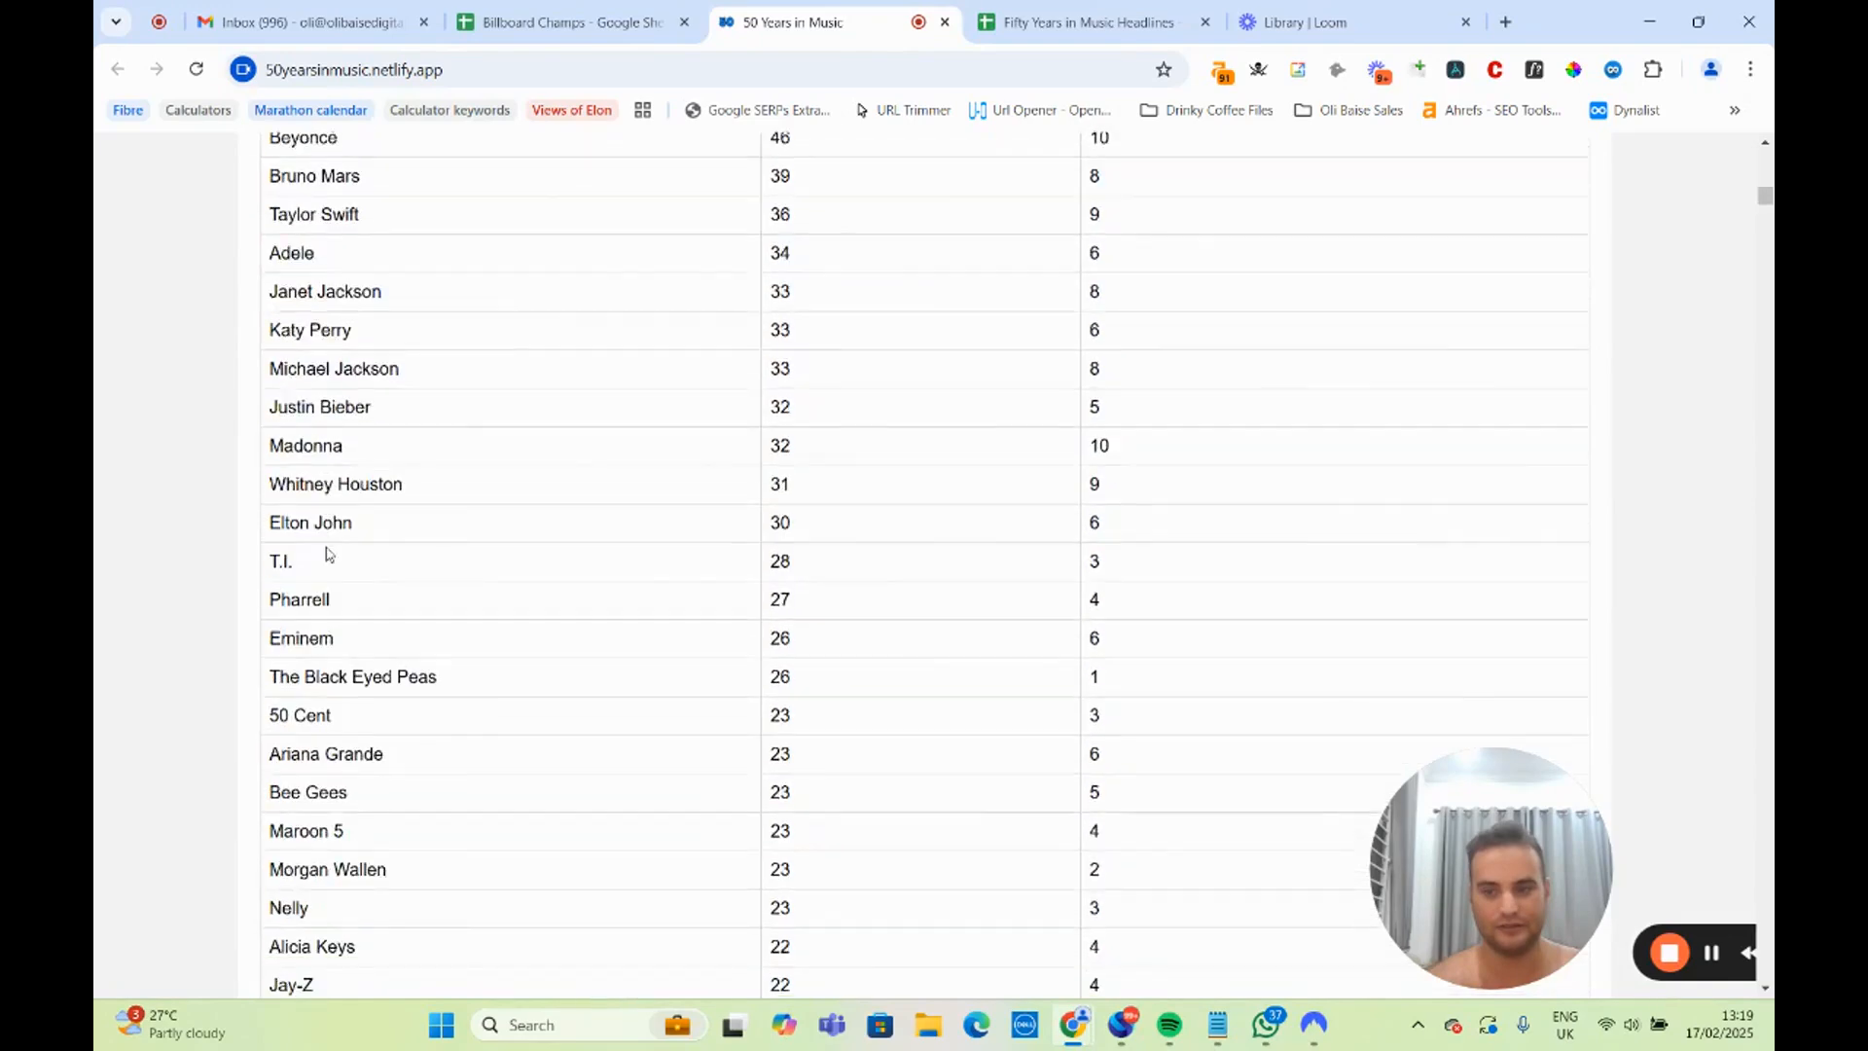
{"action": "scroll", "coordinate": [327, 553], "scroll_direction": "down", "scroll_amount": 12}
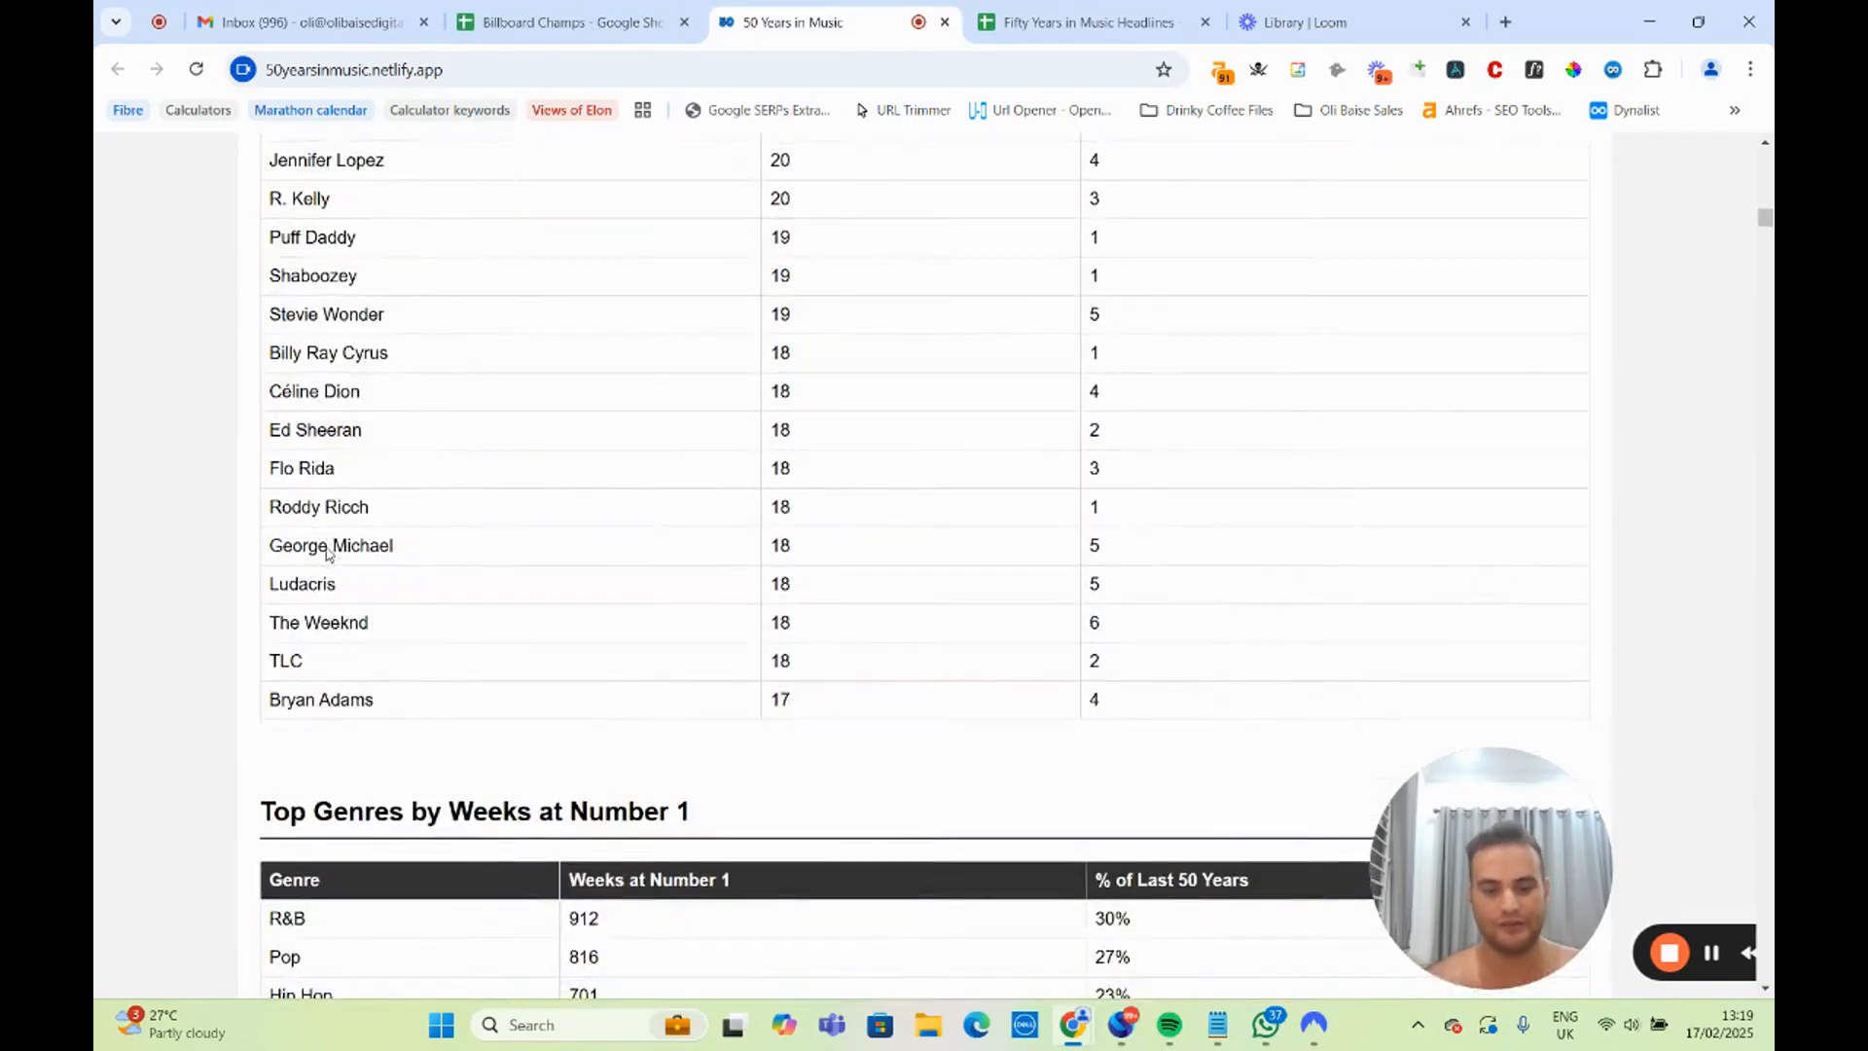
Examine the table of top genres by weeks at number 1, highlighting its heading and leading genres.
{"action": "scroll", "coordinate": [327, 547], "scroll_direction": "down", "scroll_amount": 2}
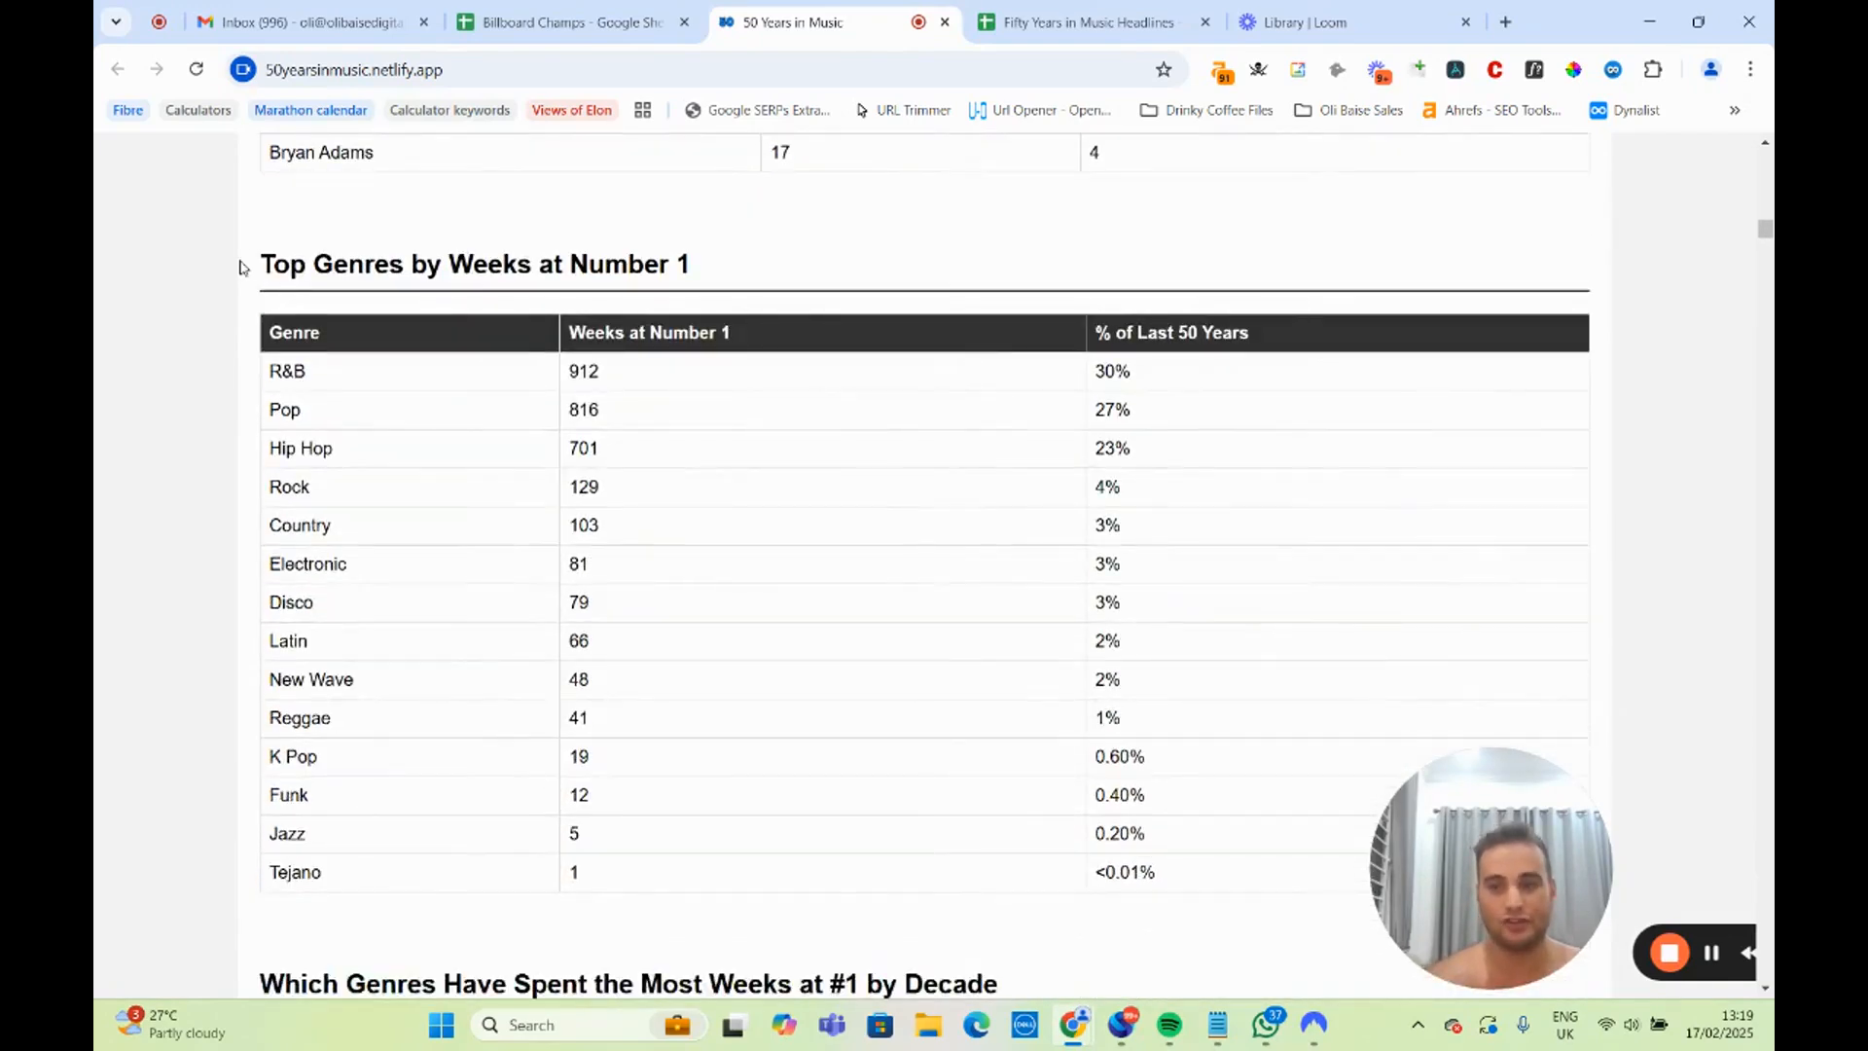
{"action": "left_click_drag", "start_coordinate": [249, 264], "coordinate": [712, 282]}
{"action": "left_click", "coordinate": [397, 357]}
{"action": "left_click_drag", "start_coordinate": [317, 377], "coordinate": [282, 448]}
{"action": "left_click", "coordinate": [391, 400]}
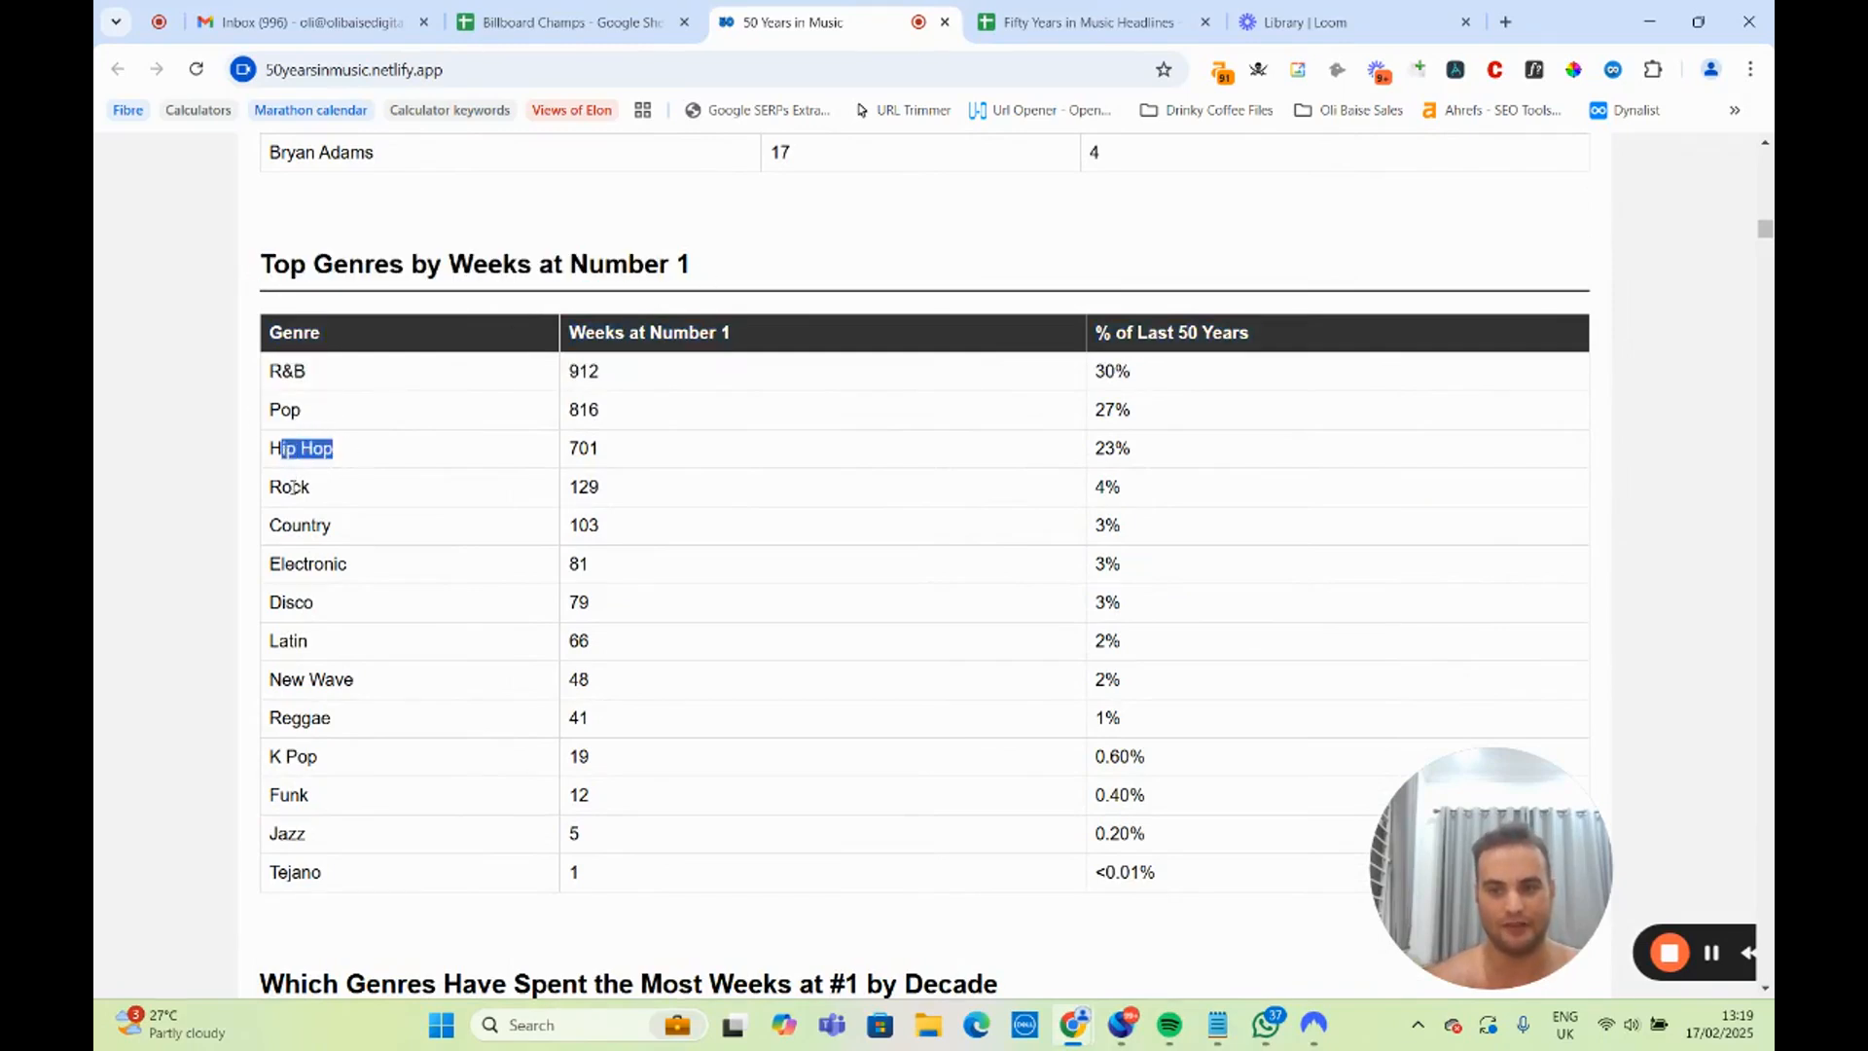
{"action": "left_click", "coordinate": [295, 489]}
Examine the genres-by-decade section, highlighting the leading genre rows for 1975-1979 and 1980-1989.
{"action": "scroll", "coordinate": [389, 737], "scroll_direction": "down", "scroll_amount": 3}
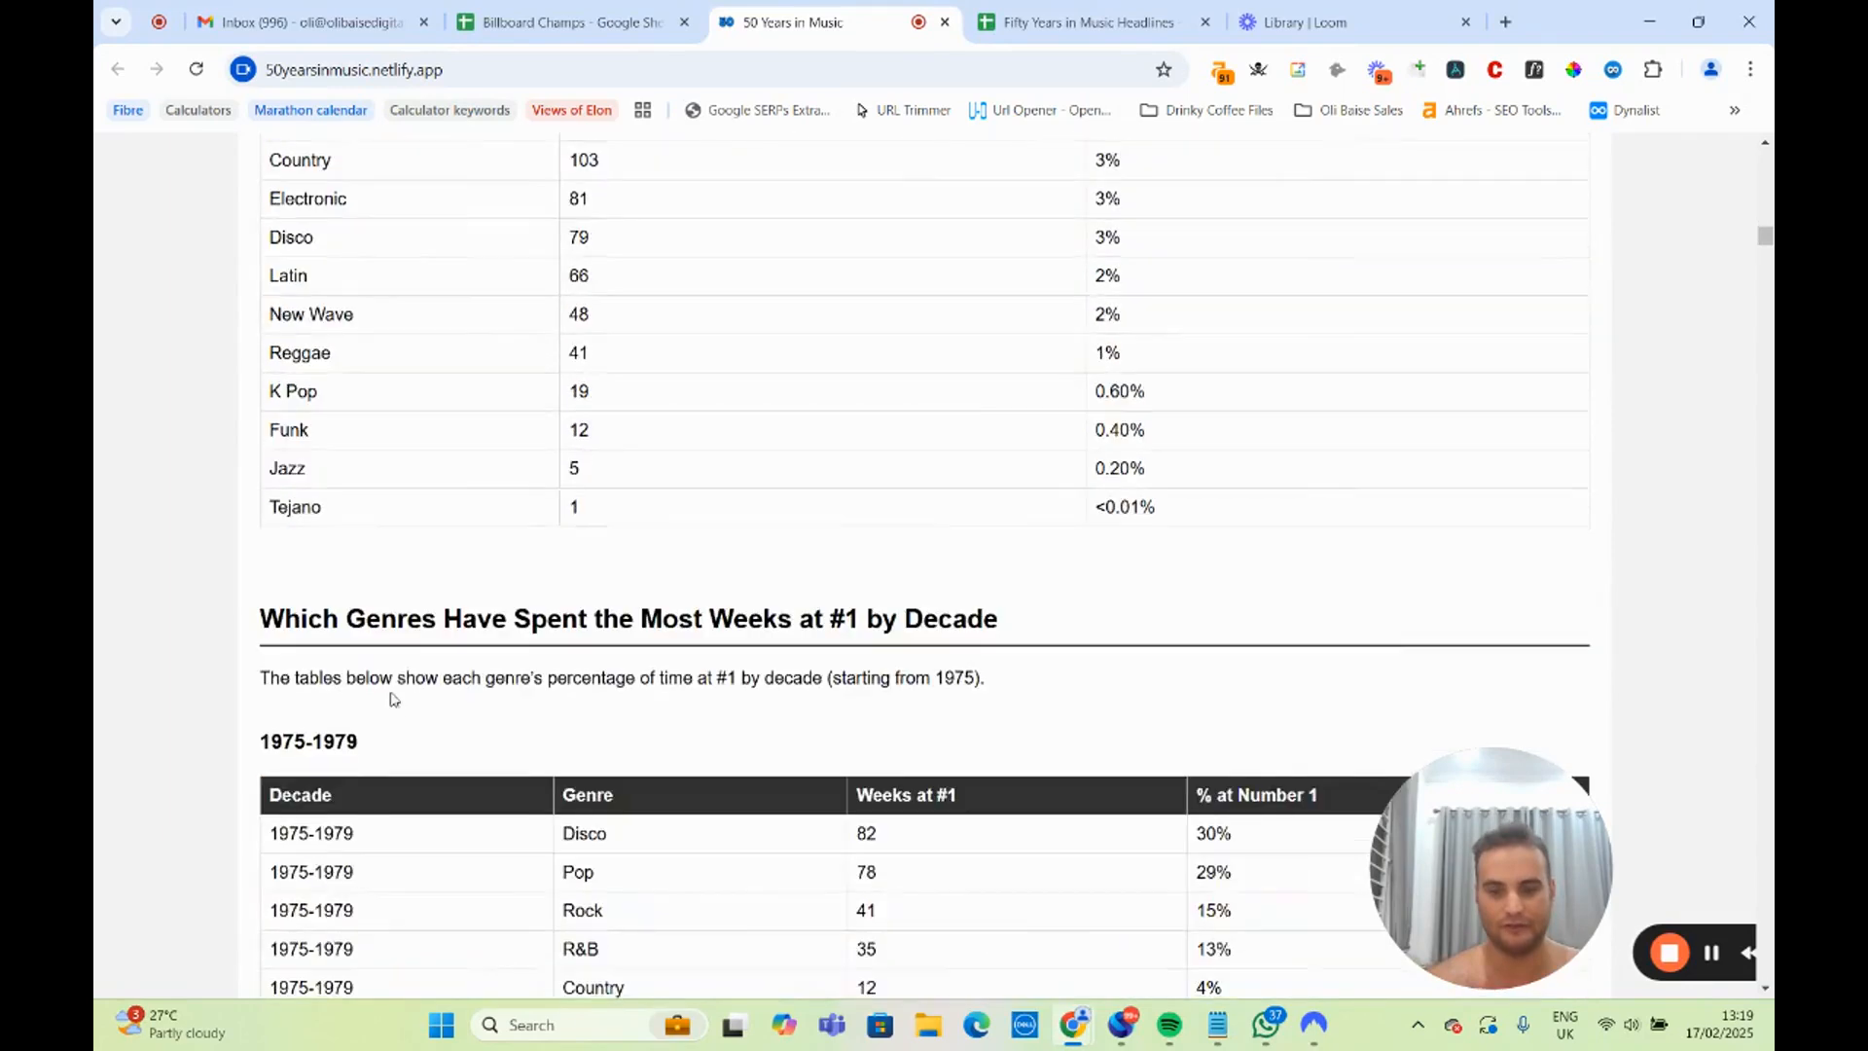
{"action": "scroll", "coordinate": [435, 591], "scroll_direction": "down", "scroll_amount": 3}
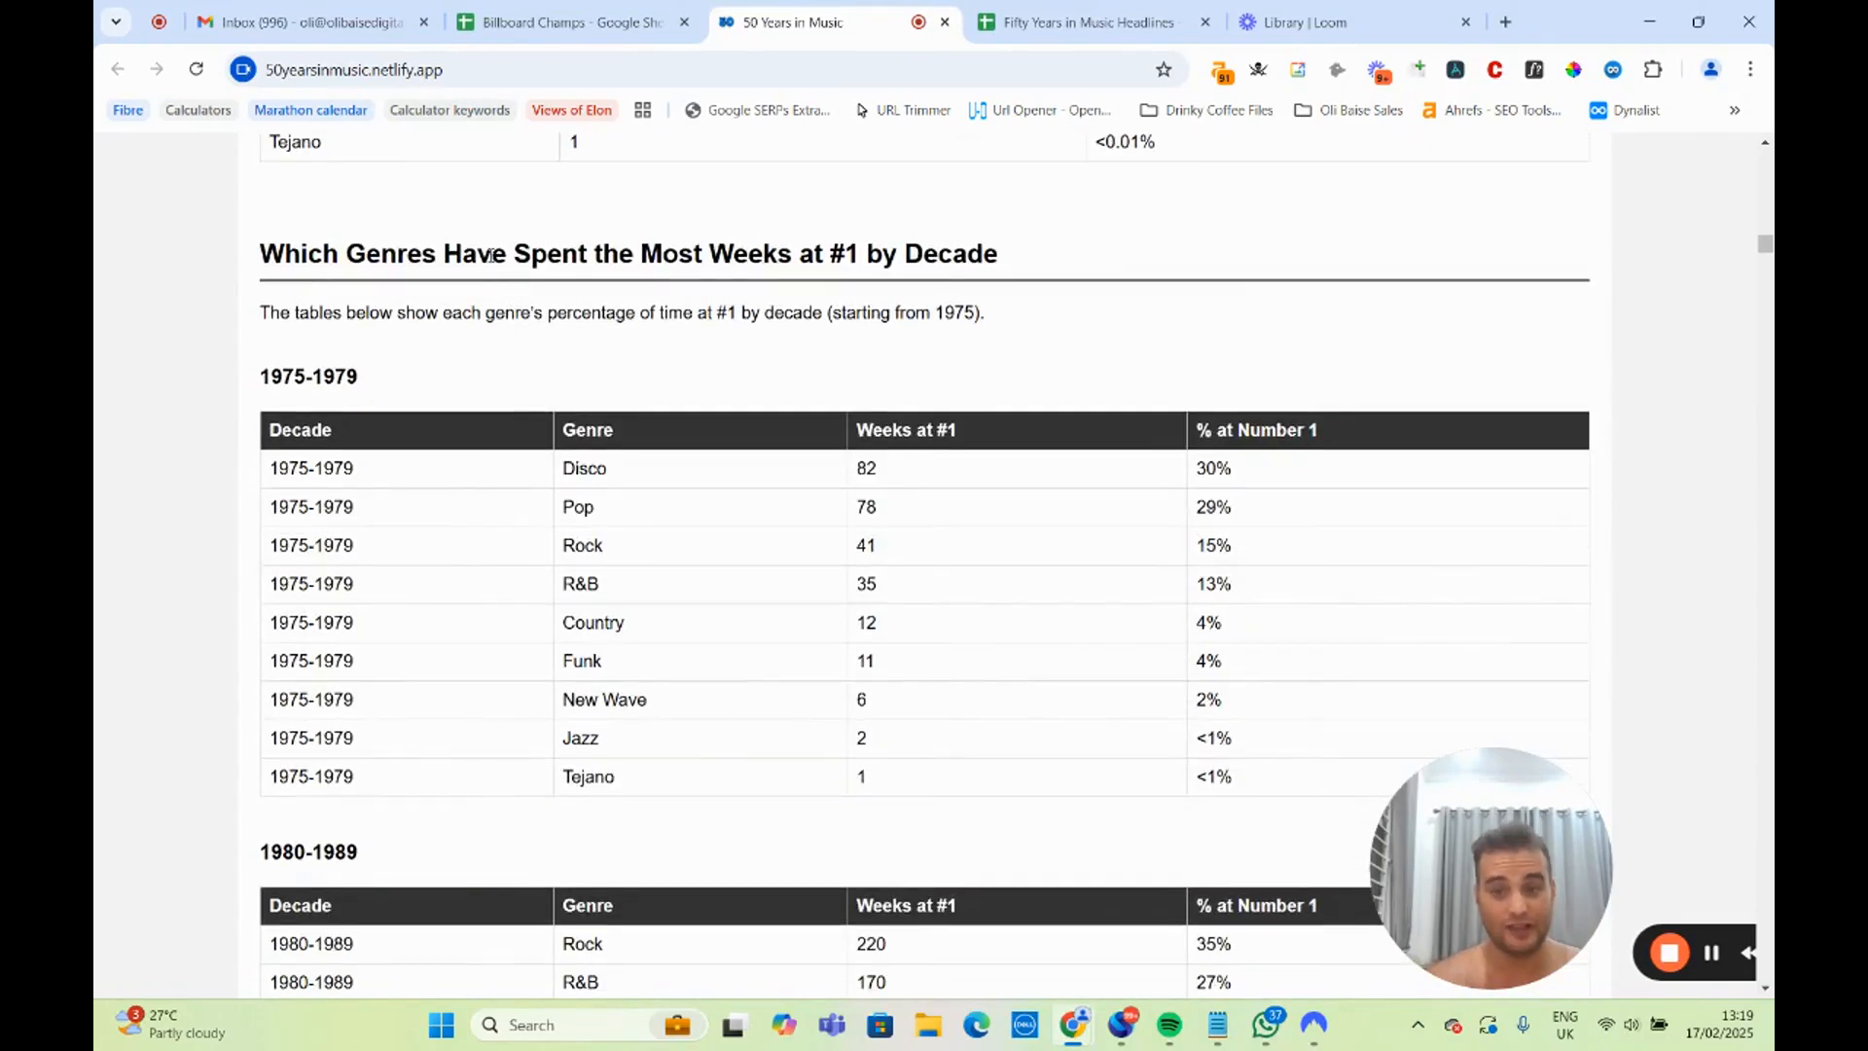
{"action": "left_click_drag", "start_coordinate": [505, 248], "coordinate": [969, 255]}
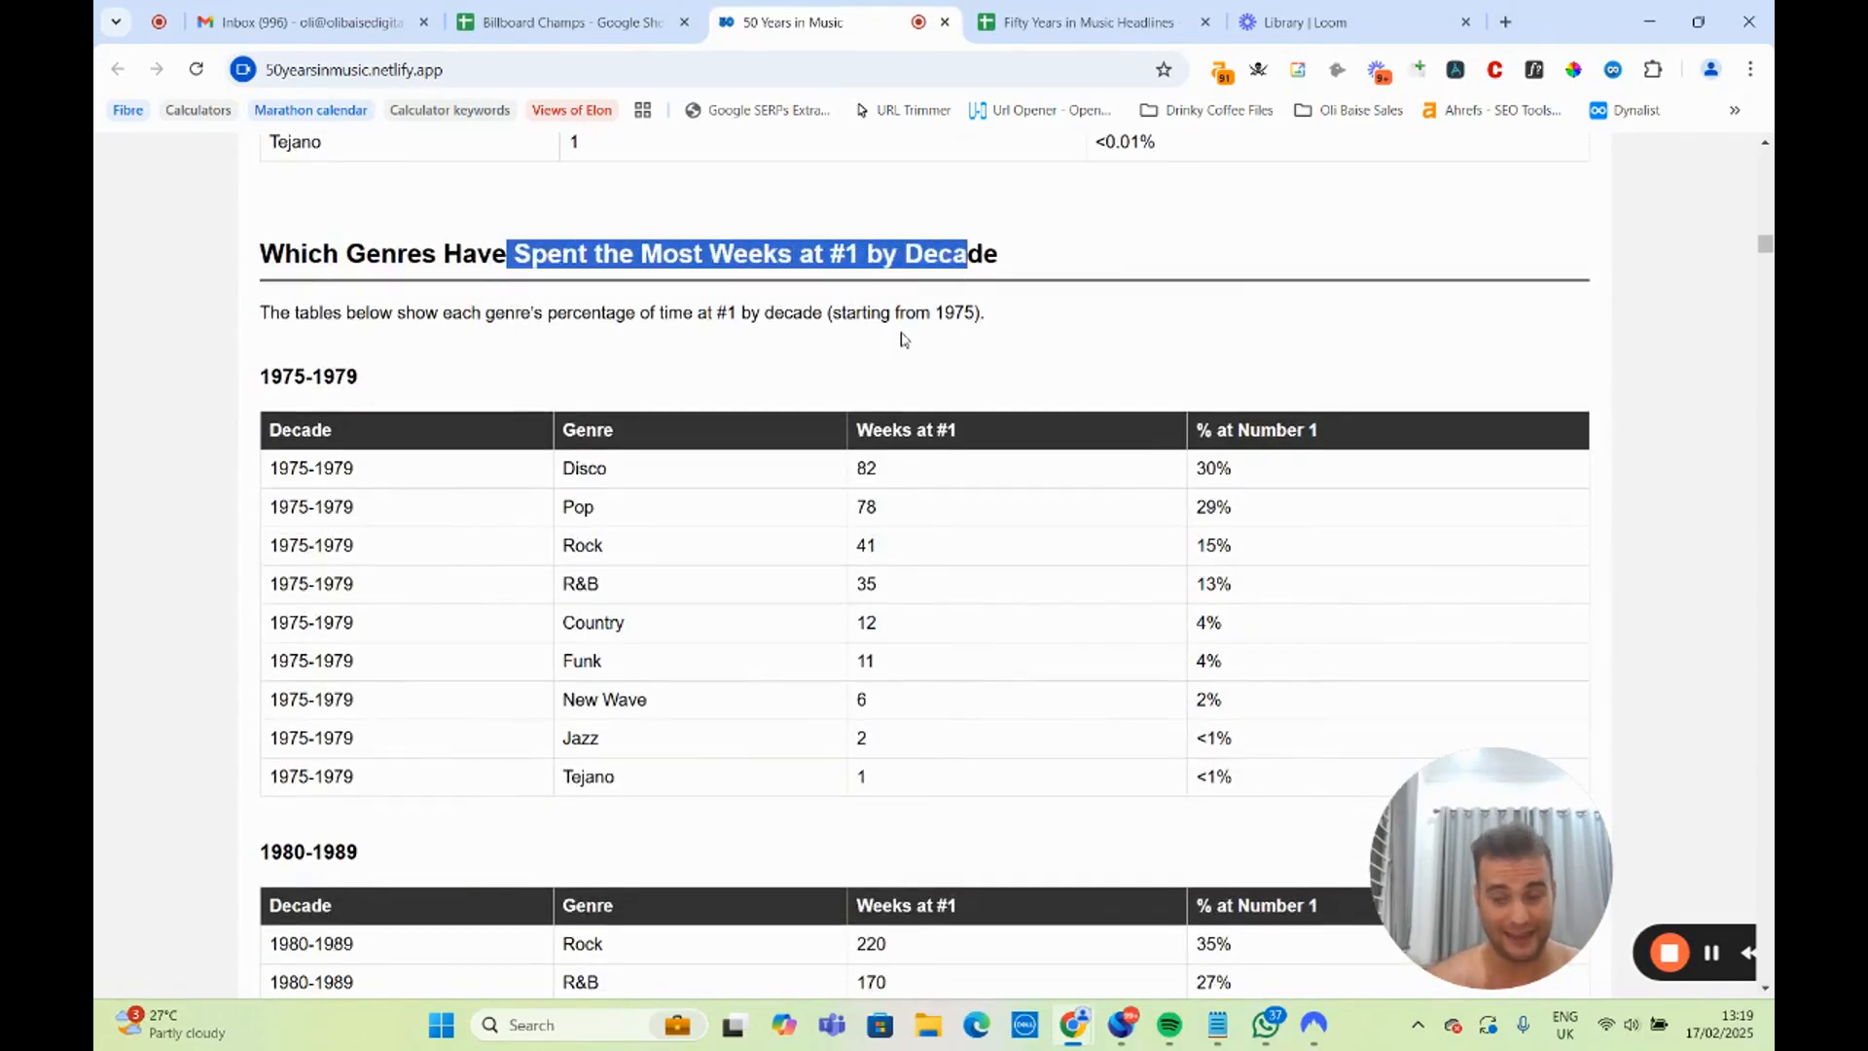
{"action": "left_click", "coordinate": [410, 471]}
{"action": "left_click_drag", "start_coordinate": [279, 468], "coordinate": [1267, 474]}
{"action": "scroll", "coordinate": [975, 513], "scroll_direction": "down", "scroll_amount": 5}
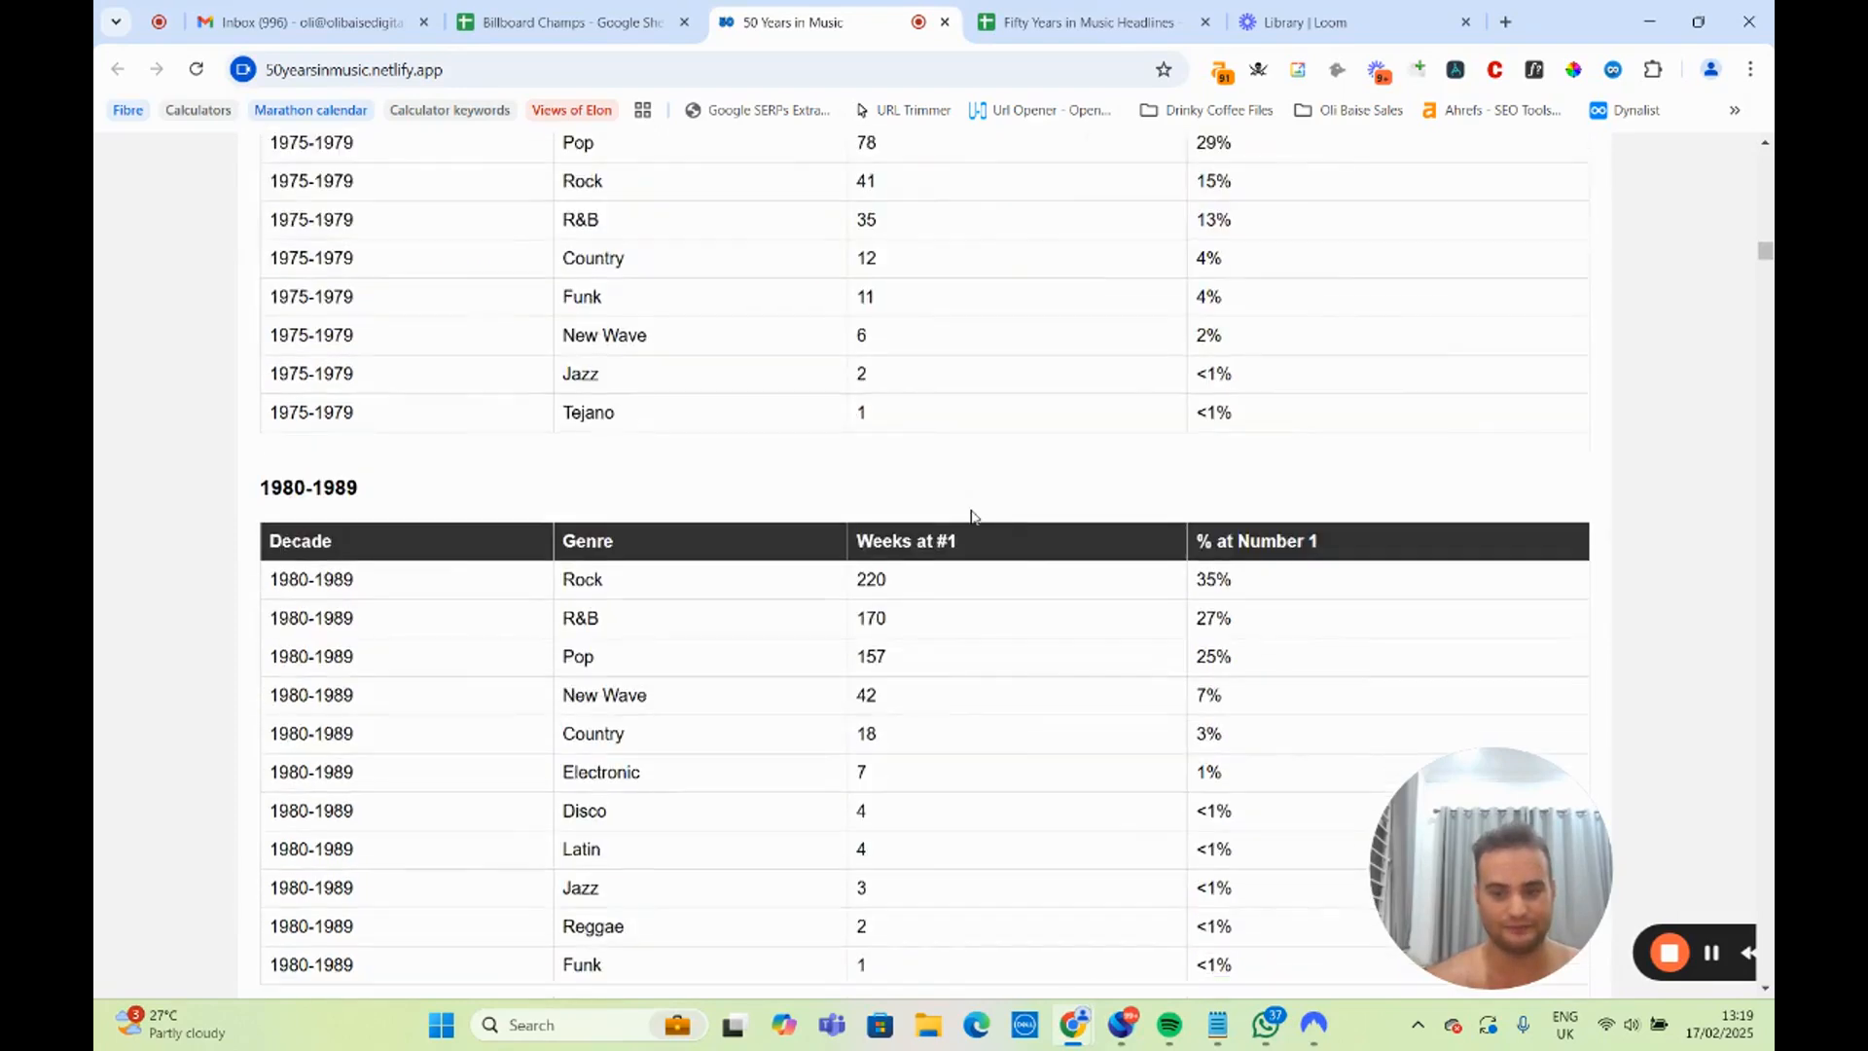
{"action": "left_click_drag", "start_coordinate": [294, 392], "coordinate": [1308, 423]}
{"action": "left_click", "coordinate": [950, 501]}
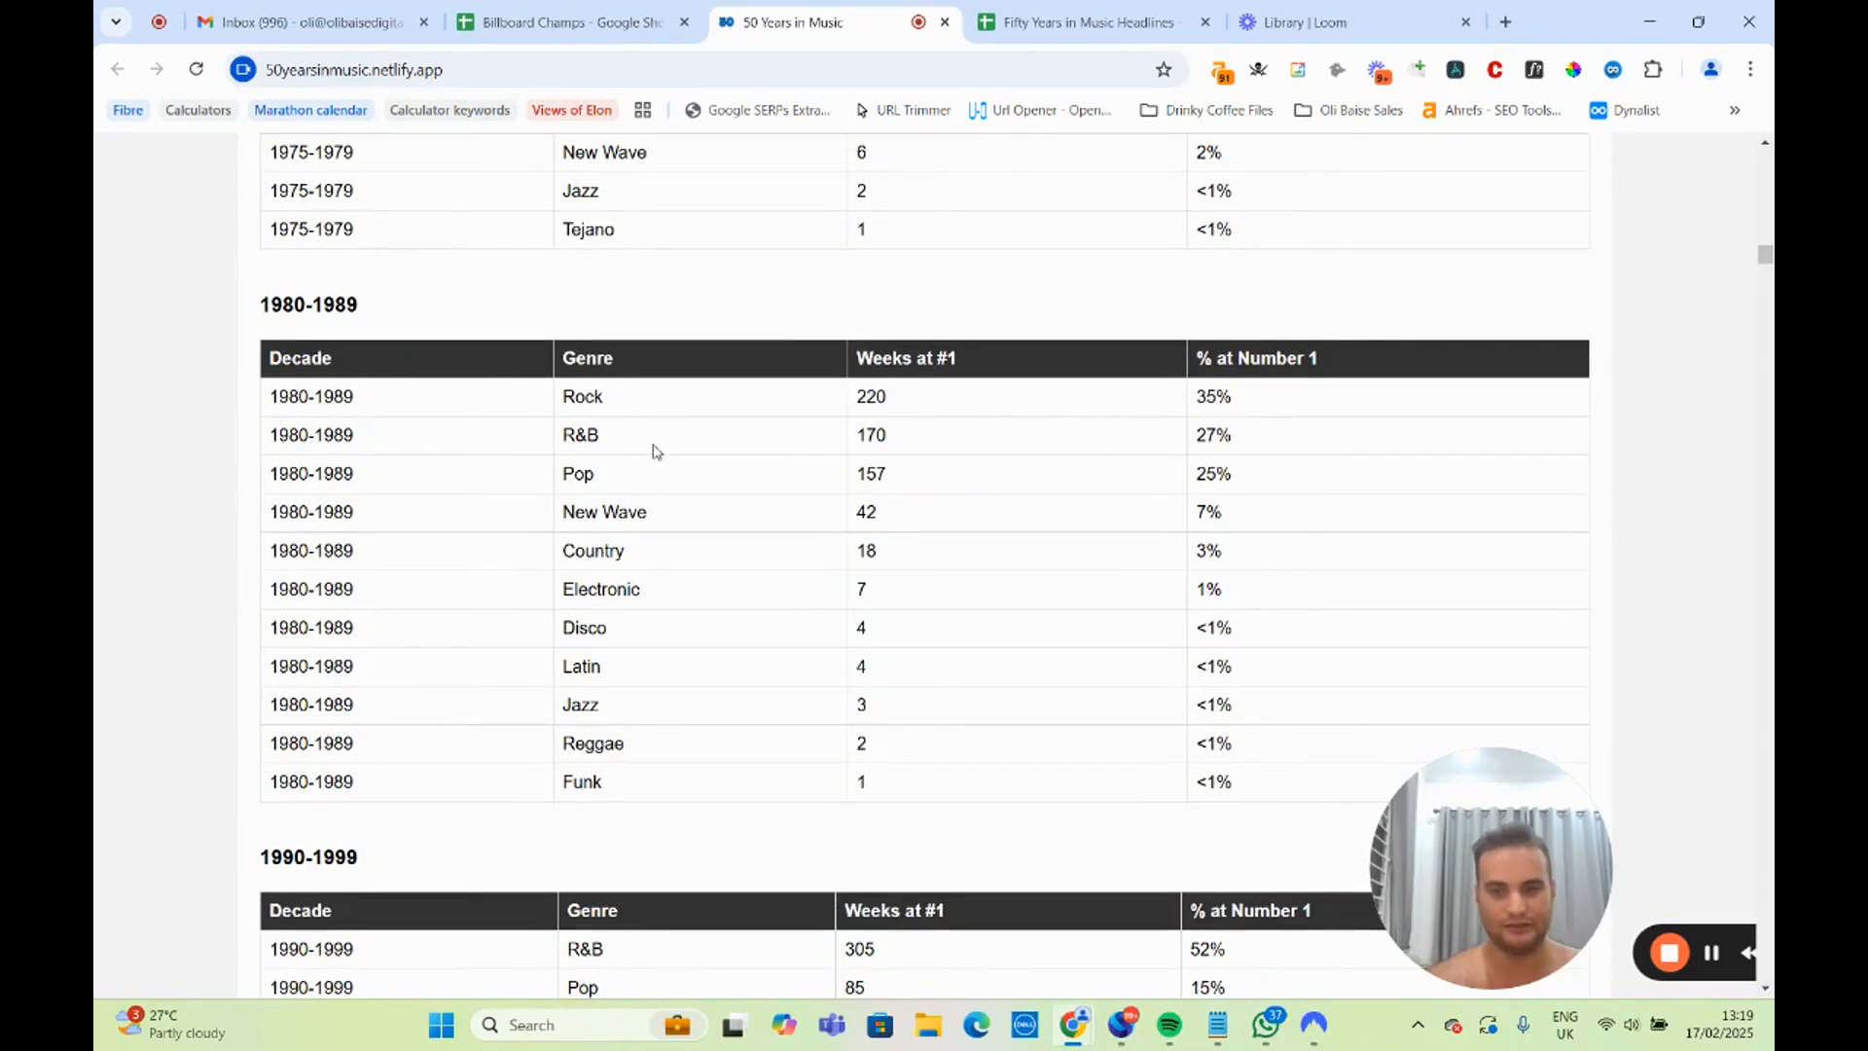
Highlight the leading genre rows in the 1990-1999 and 2000-2009 tables.
{"action": "scroll", "coordinate": [633, 504], "scroll_direction": "down", "scroll_amount": 3}
{"action": "left_click_drag", "start_coordinate": [304, 581], "coordinate": [1098, 592]}
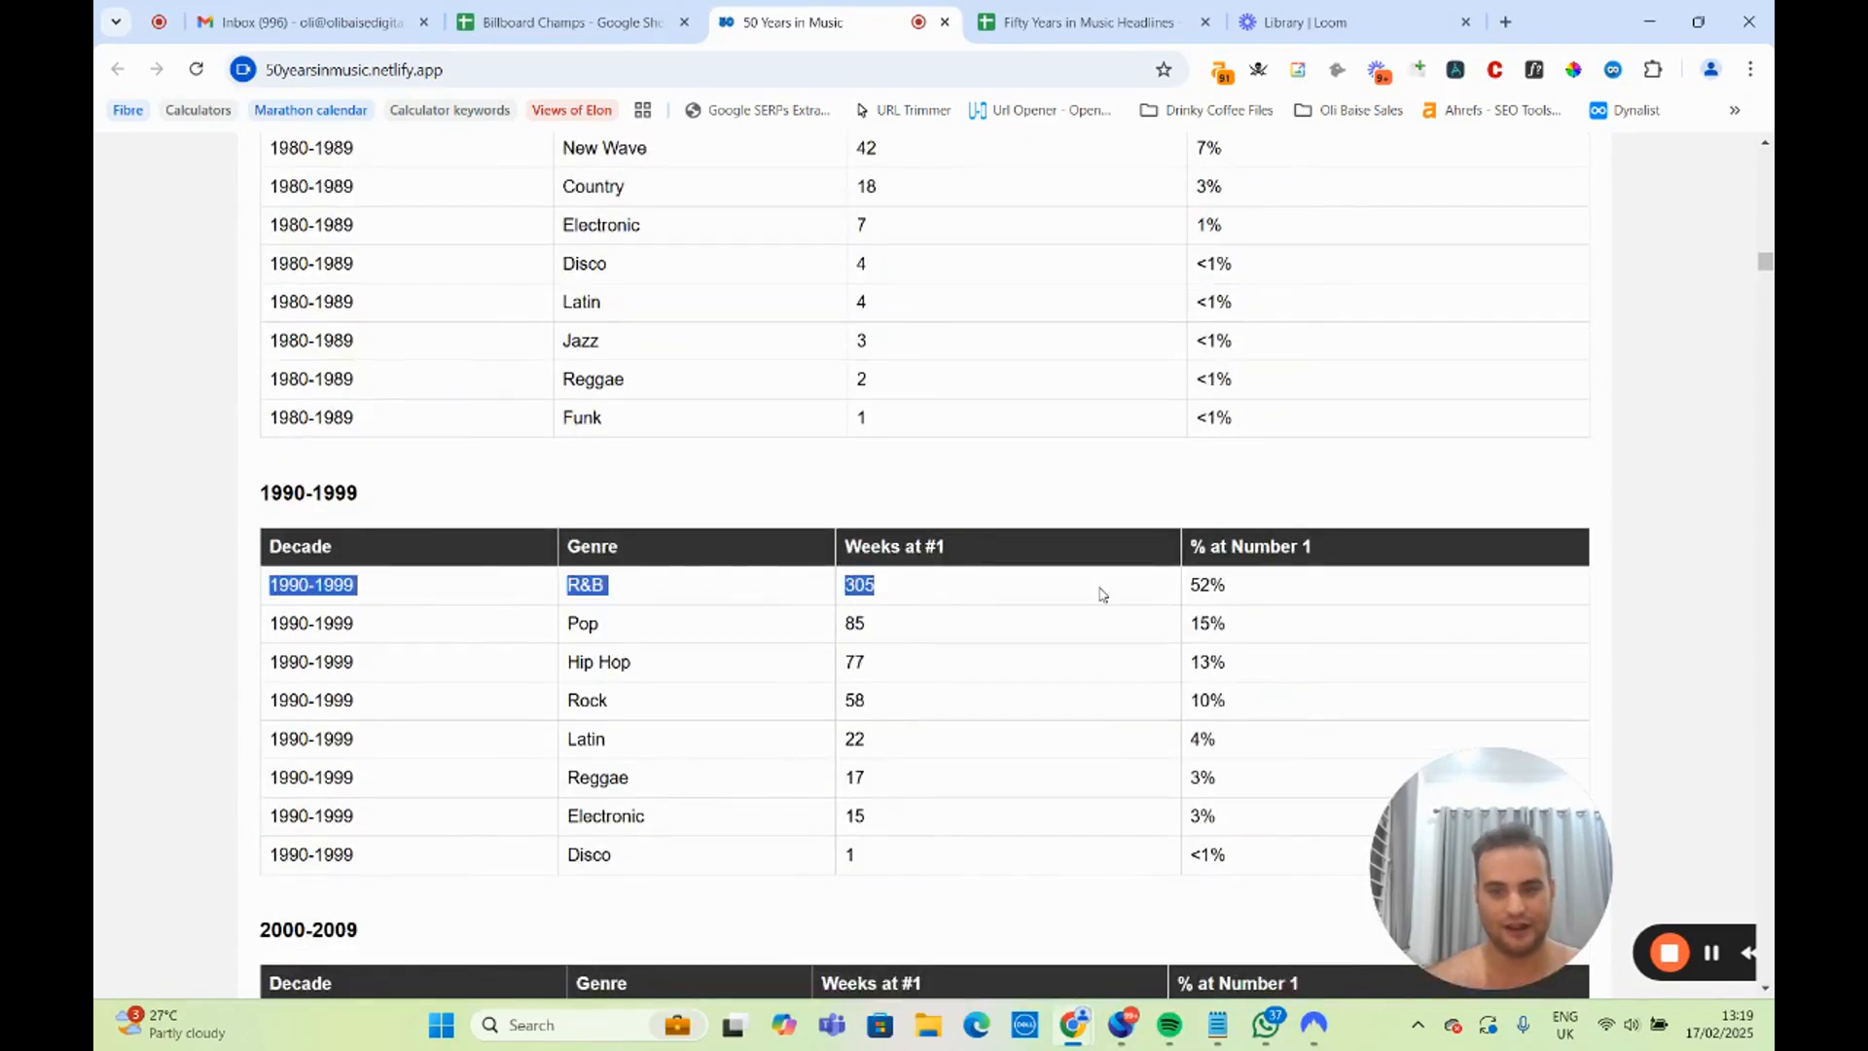
{"action": "left_click", "coordinate": [958, 603]}
{"action": "scroll", "coordinate": [958, 603], "scroll_direction": "down", "scroll_amount": 4}
{"action": "left_click_drag", "start_coordinate": [265, 475], "coordinate": [1109, 489]}
Highlight the leading genre rows in the 2010-2019 and 2020-2025 tables.
{"action": "scroll", "coordinate": [1091, 498], "scroll_direction": "down", "scroll_amount": 2}
{"action": "scroll", "coordinate": [1090, 498], "scroll_direction": "down", "scroll_amount": 2}
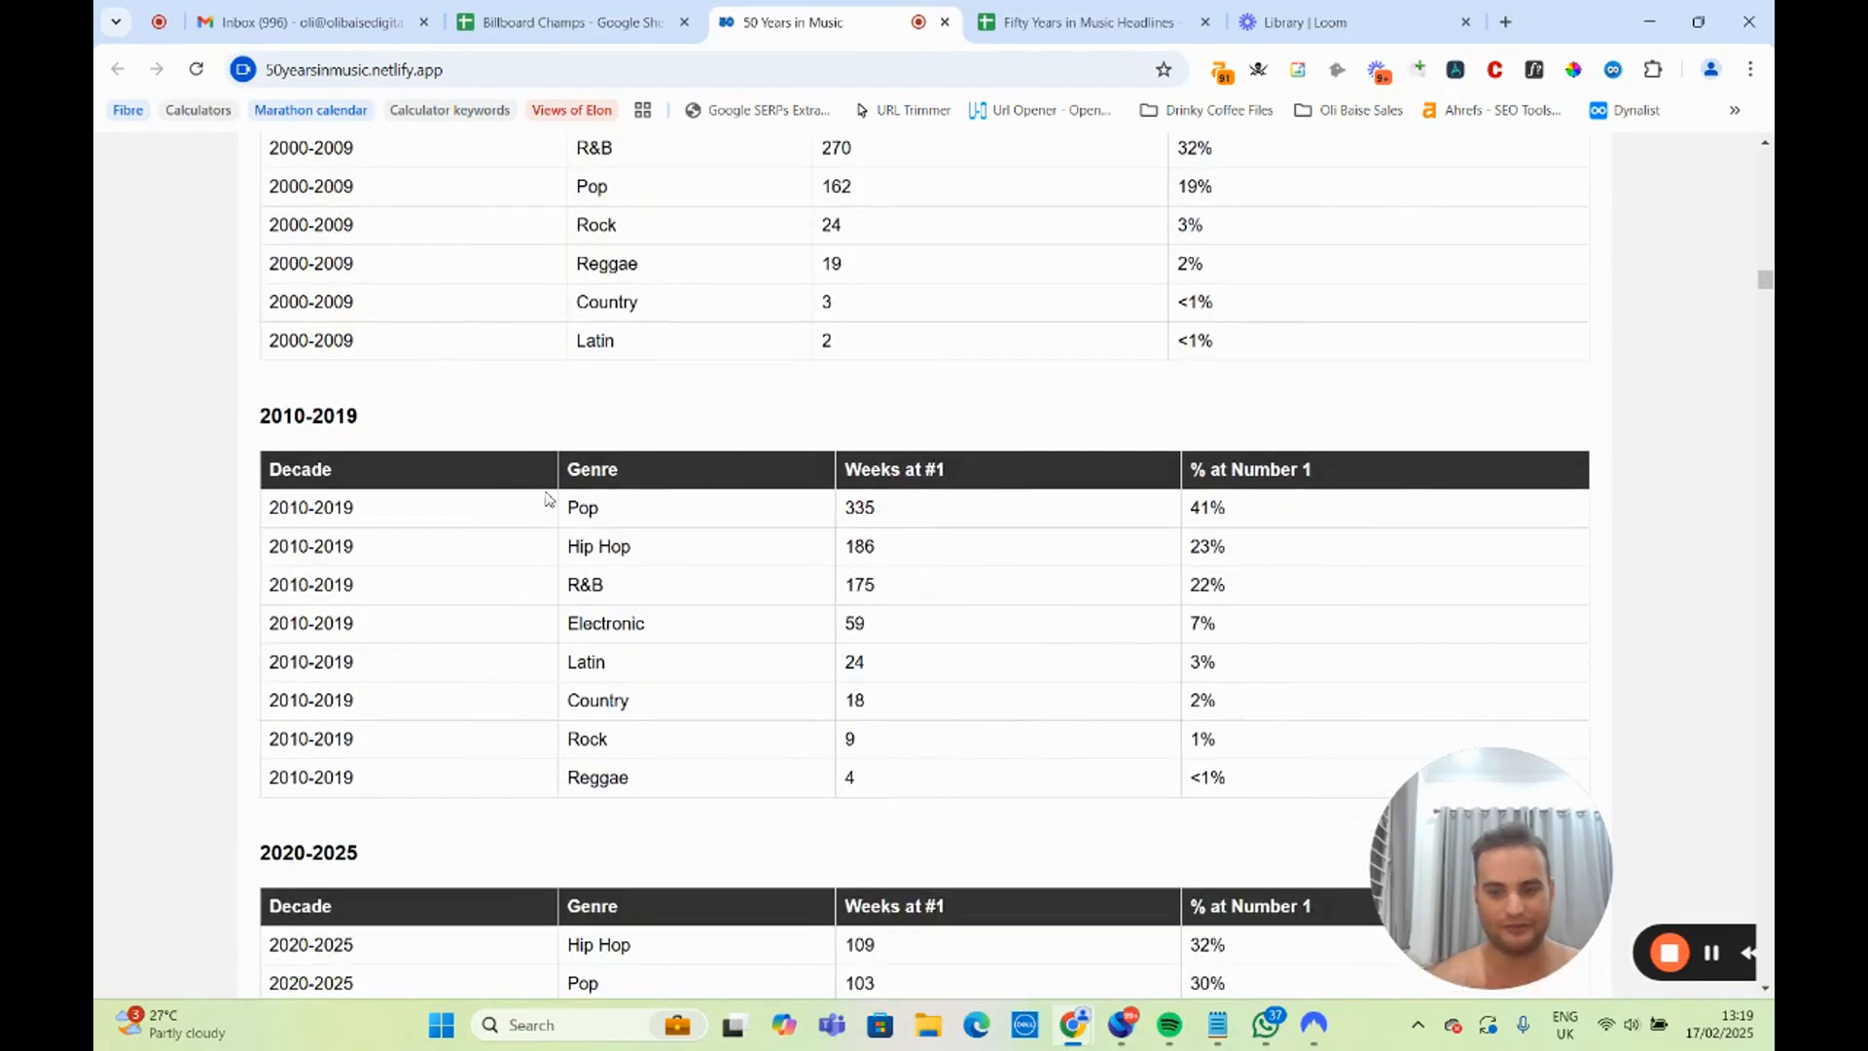
{"action": "left_click_drag", "start_coordinate": [267, 514], "coordinate": [1293, 525]}
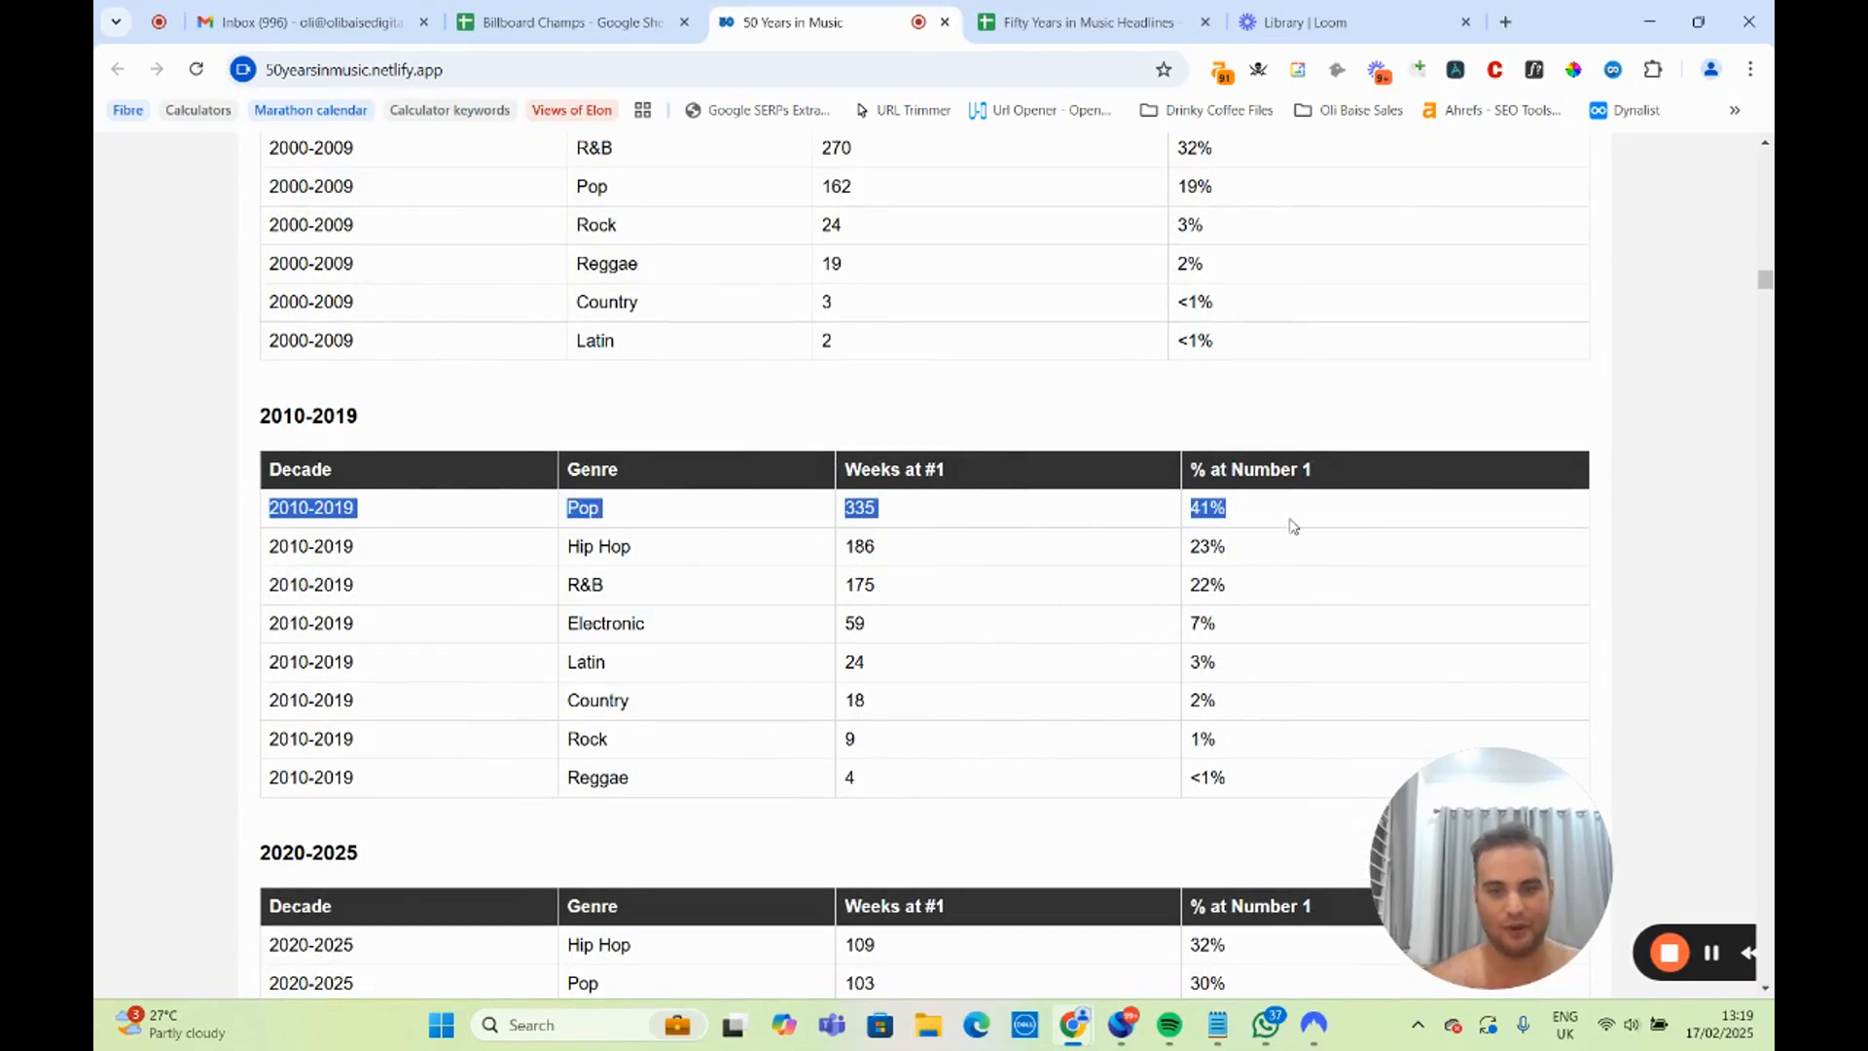
{"action": "left_click", "coordinate": [1006, 534]}
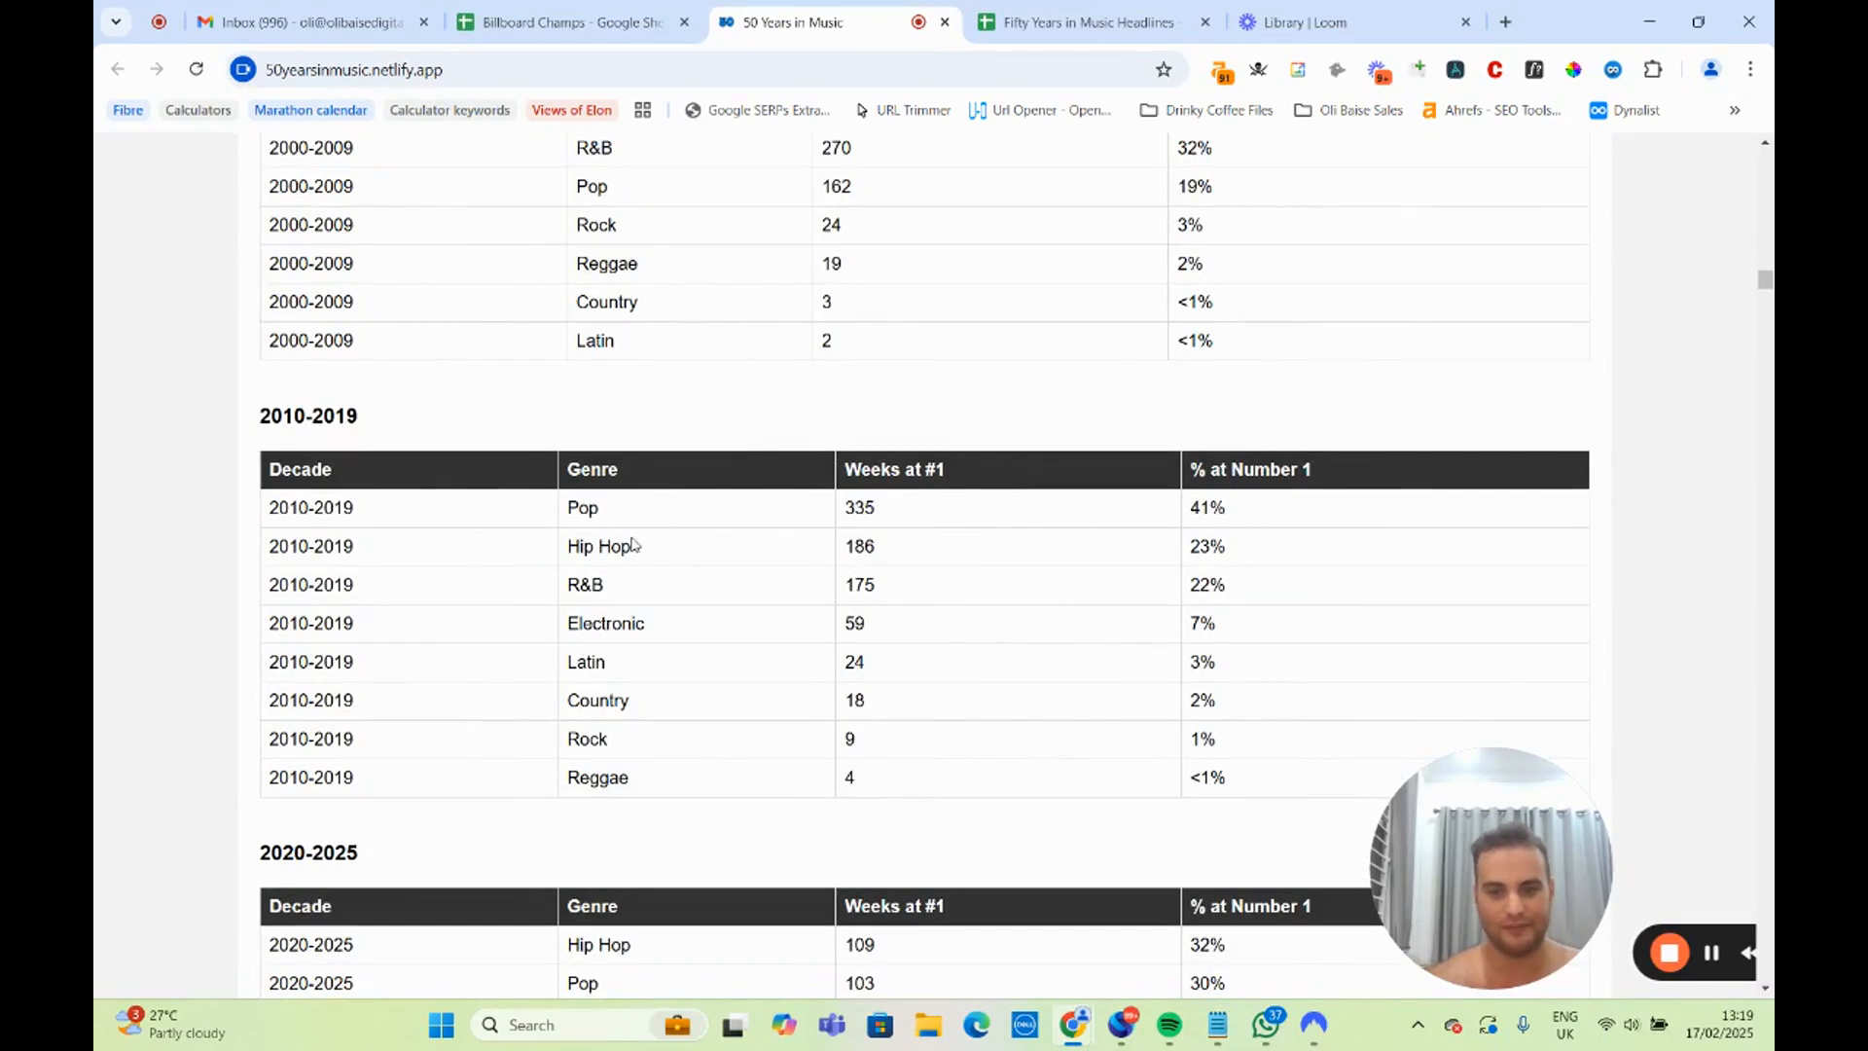
{"action": "scroll", "coordinate": [633, 545], "scroll_direction": "down", "scroll_amount": 4}
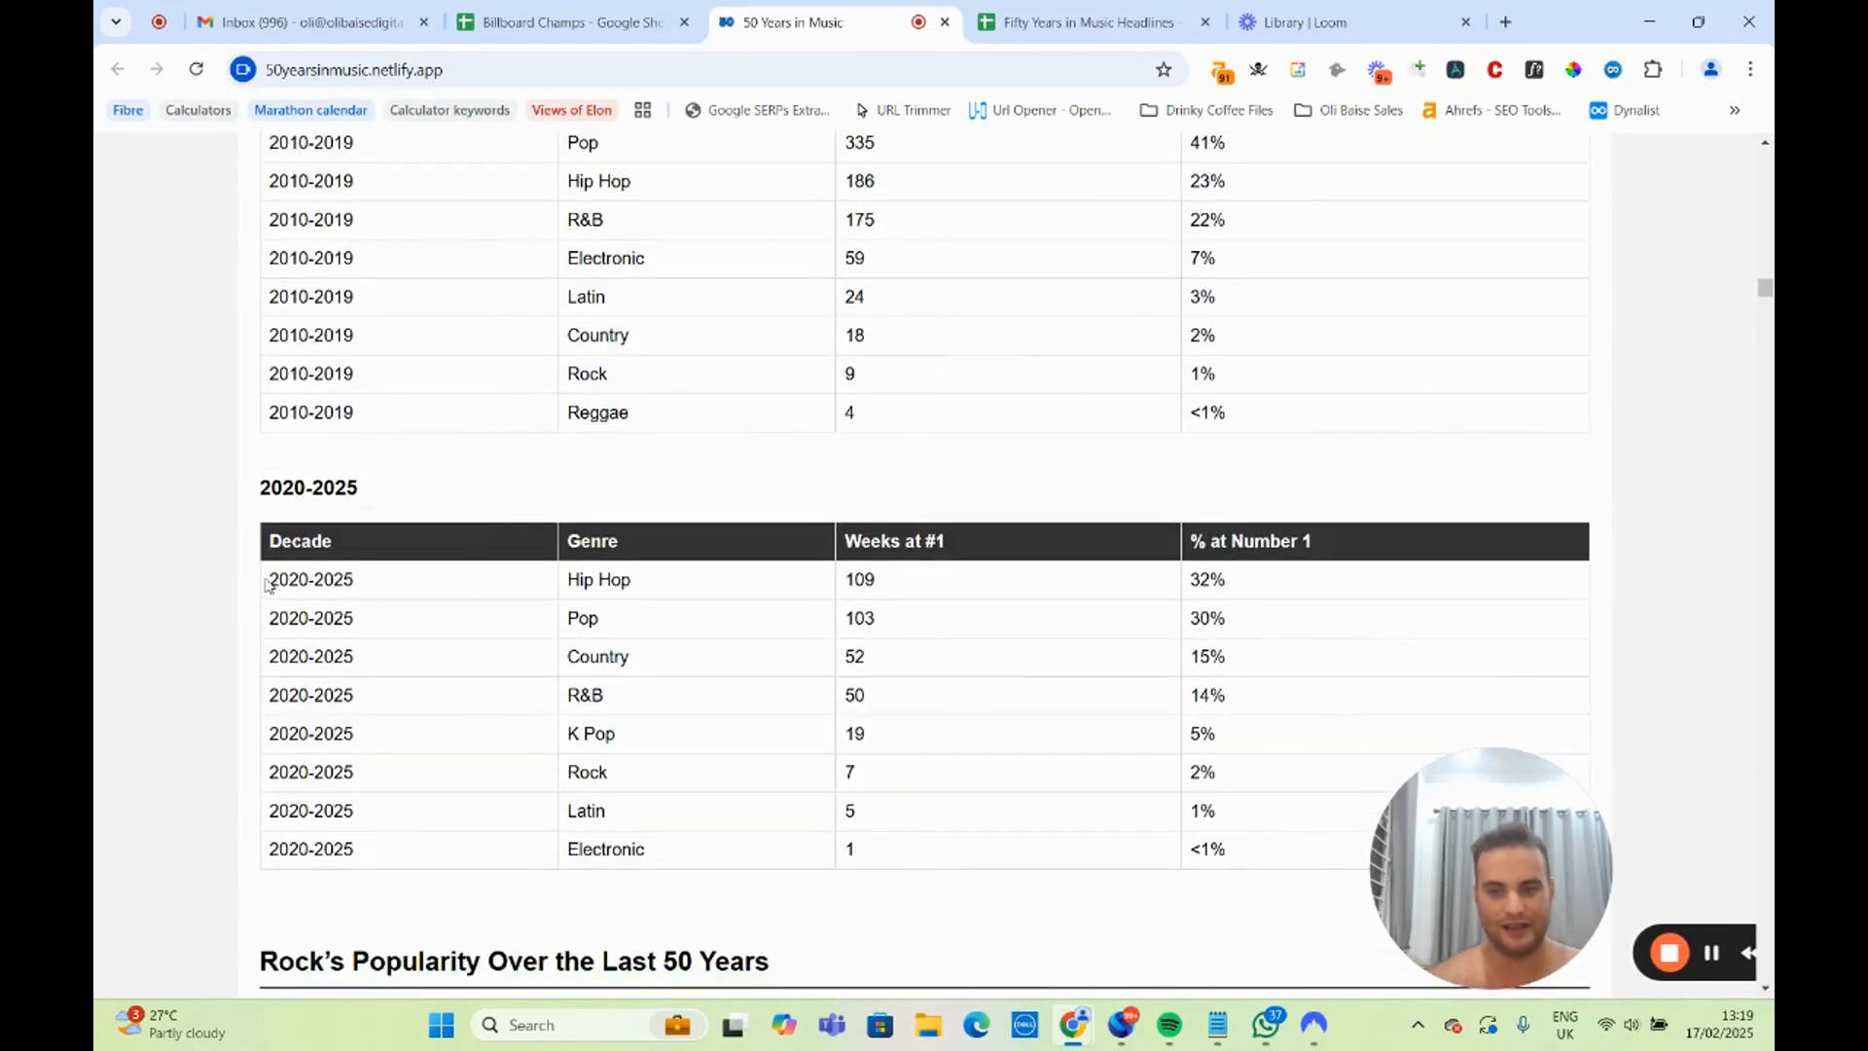
{"action": "left_click_drag", "start_coordinate": [267, 582], "coordinate": [1033, 589]}
{"action": "left_click", "coordinate": [848, 622]}
Review the Decline of Rock Music chart against the 2020-2025 genre table and read the notes below the chart.
{"action": "scroll", "coordinate": [700, 627], "scroll_direction": "down", "scroll_amount": 5}
{"action": "scroll", "coordinate": [597, 459], "scroll_direction": "down", "scroll_amount": 2}
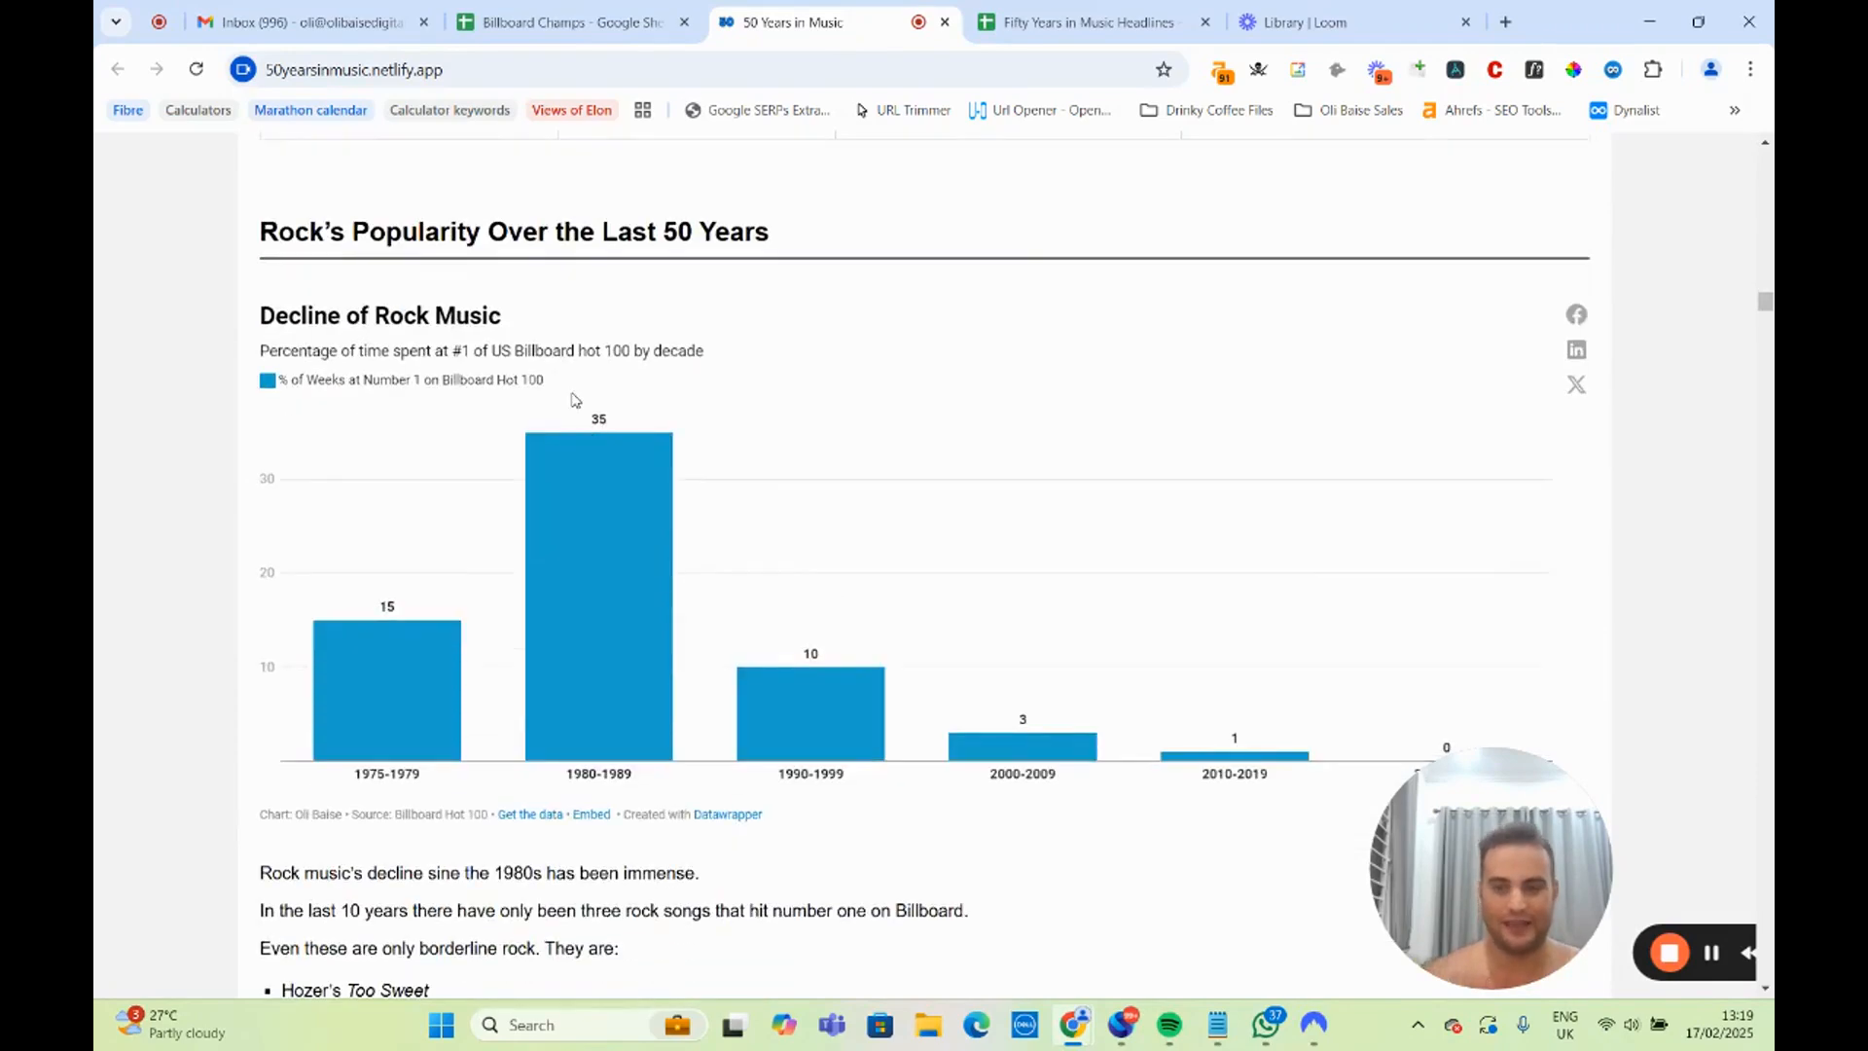
{"action": "scroll", "coordinate": [933, 500], "scroll_direction": "up", "scroll_amount": 6}
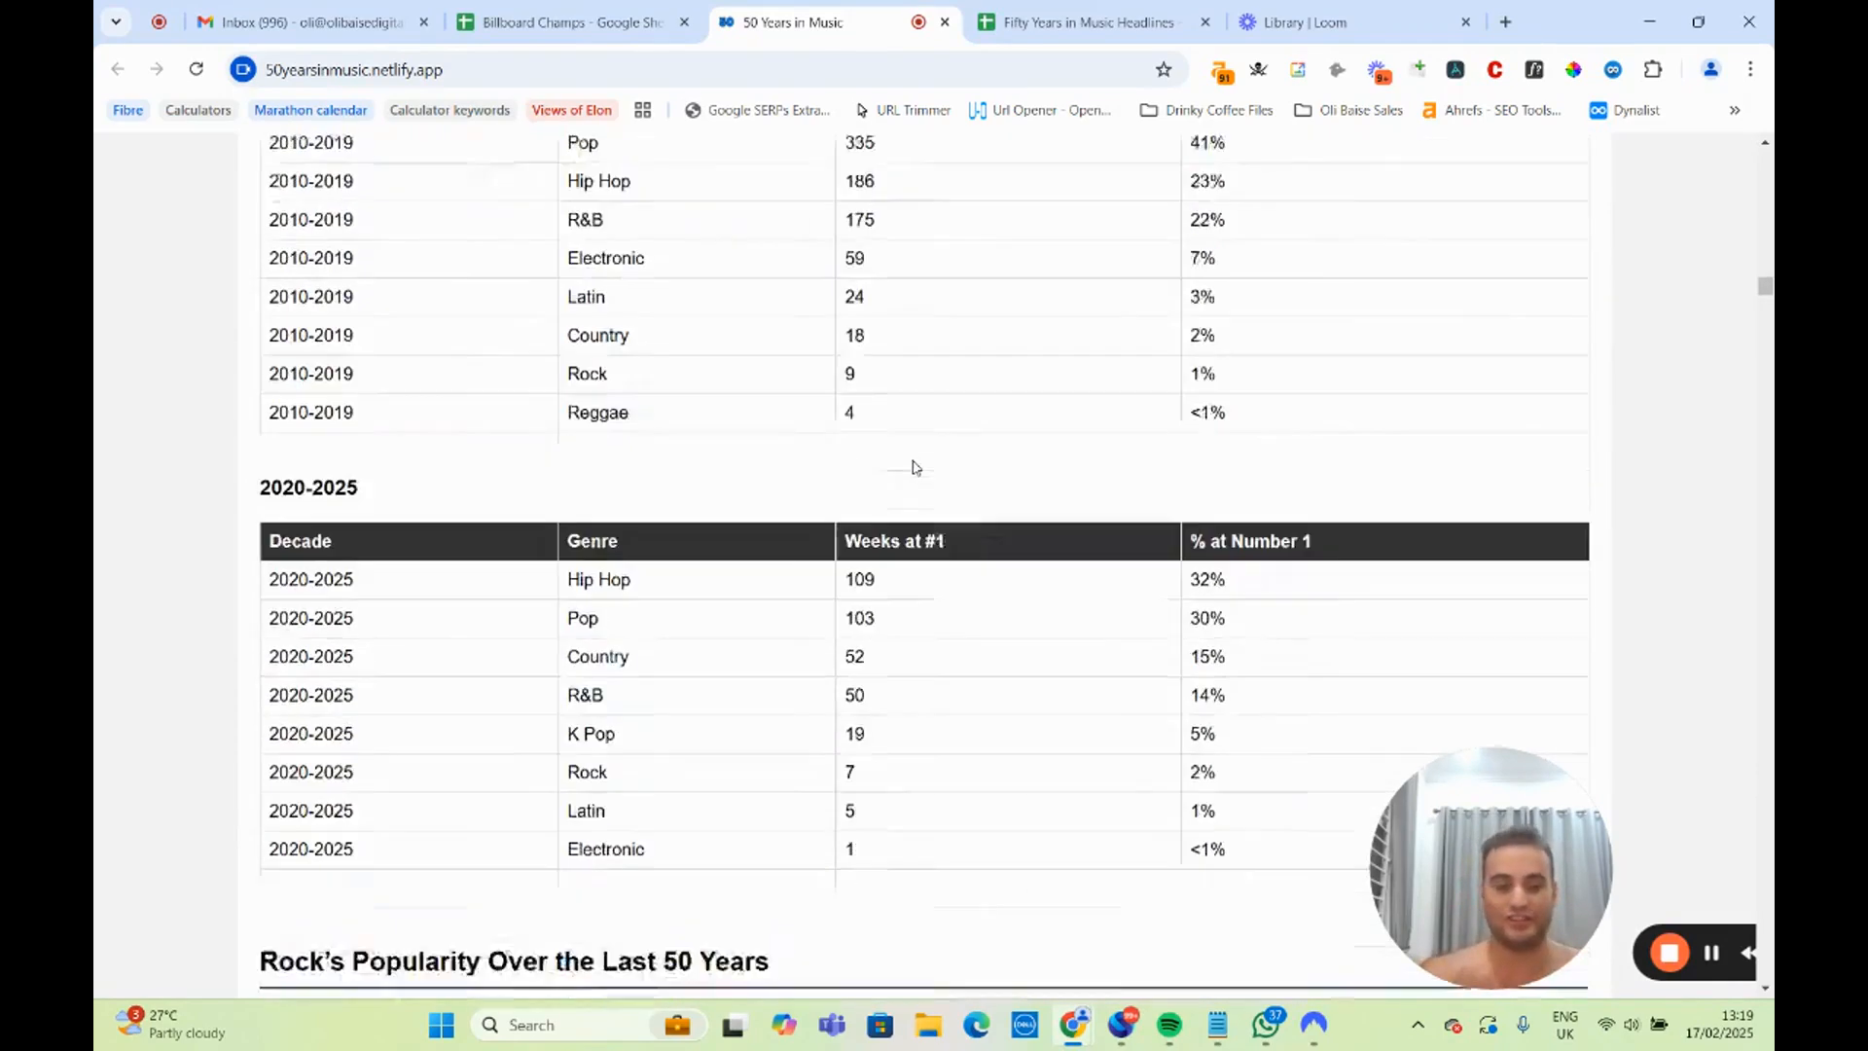
{"action": "scroll", "coordinate": [681, 389], "scroll_direction": "down", "scroll_amount": 8}
{"action": "scroll", "coordinate": [407, 477], "scroll_direction": "up", "scroll_amount": 2}
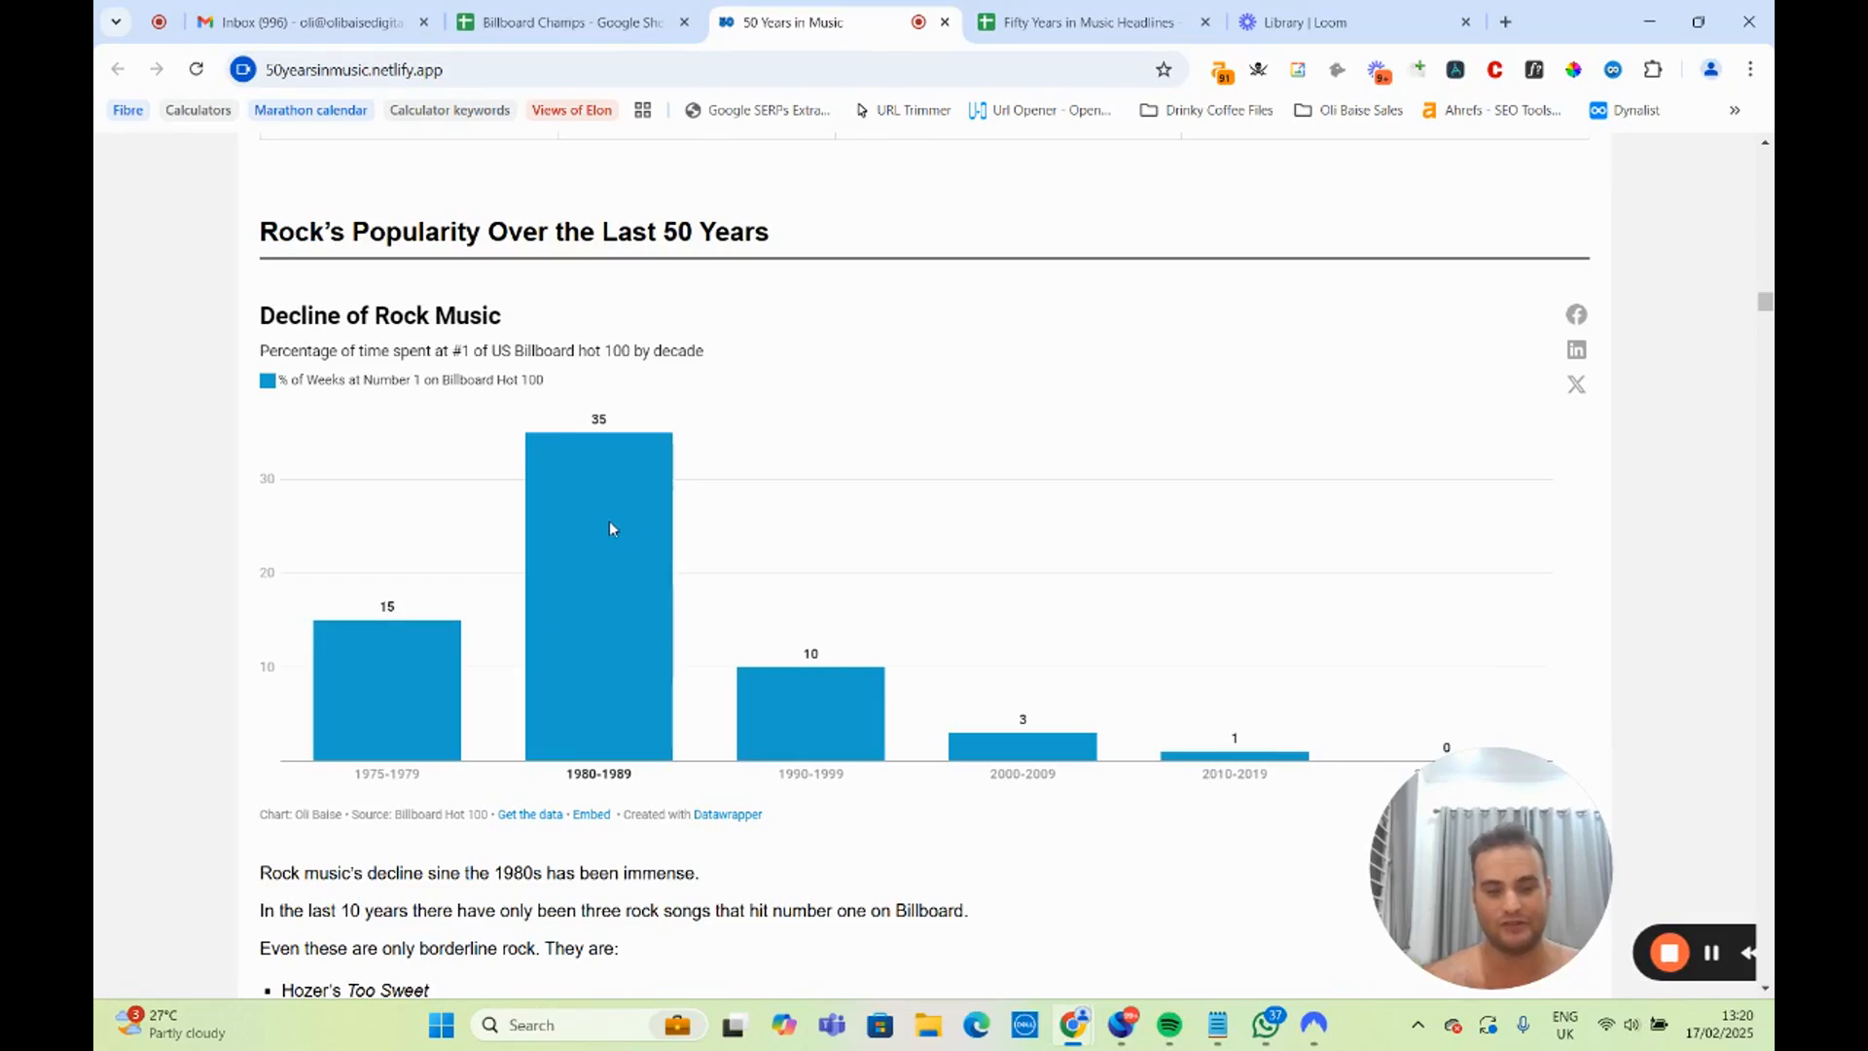
{"action": "scroll", "coordinate": [1177, 632], "scroll_direction": "down", "scroll_amount": 2}
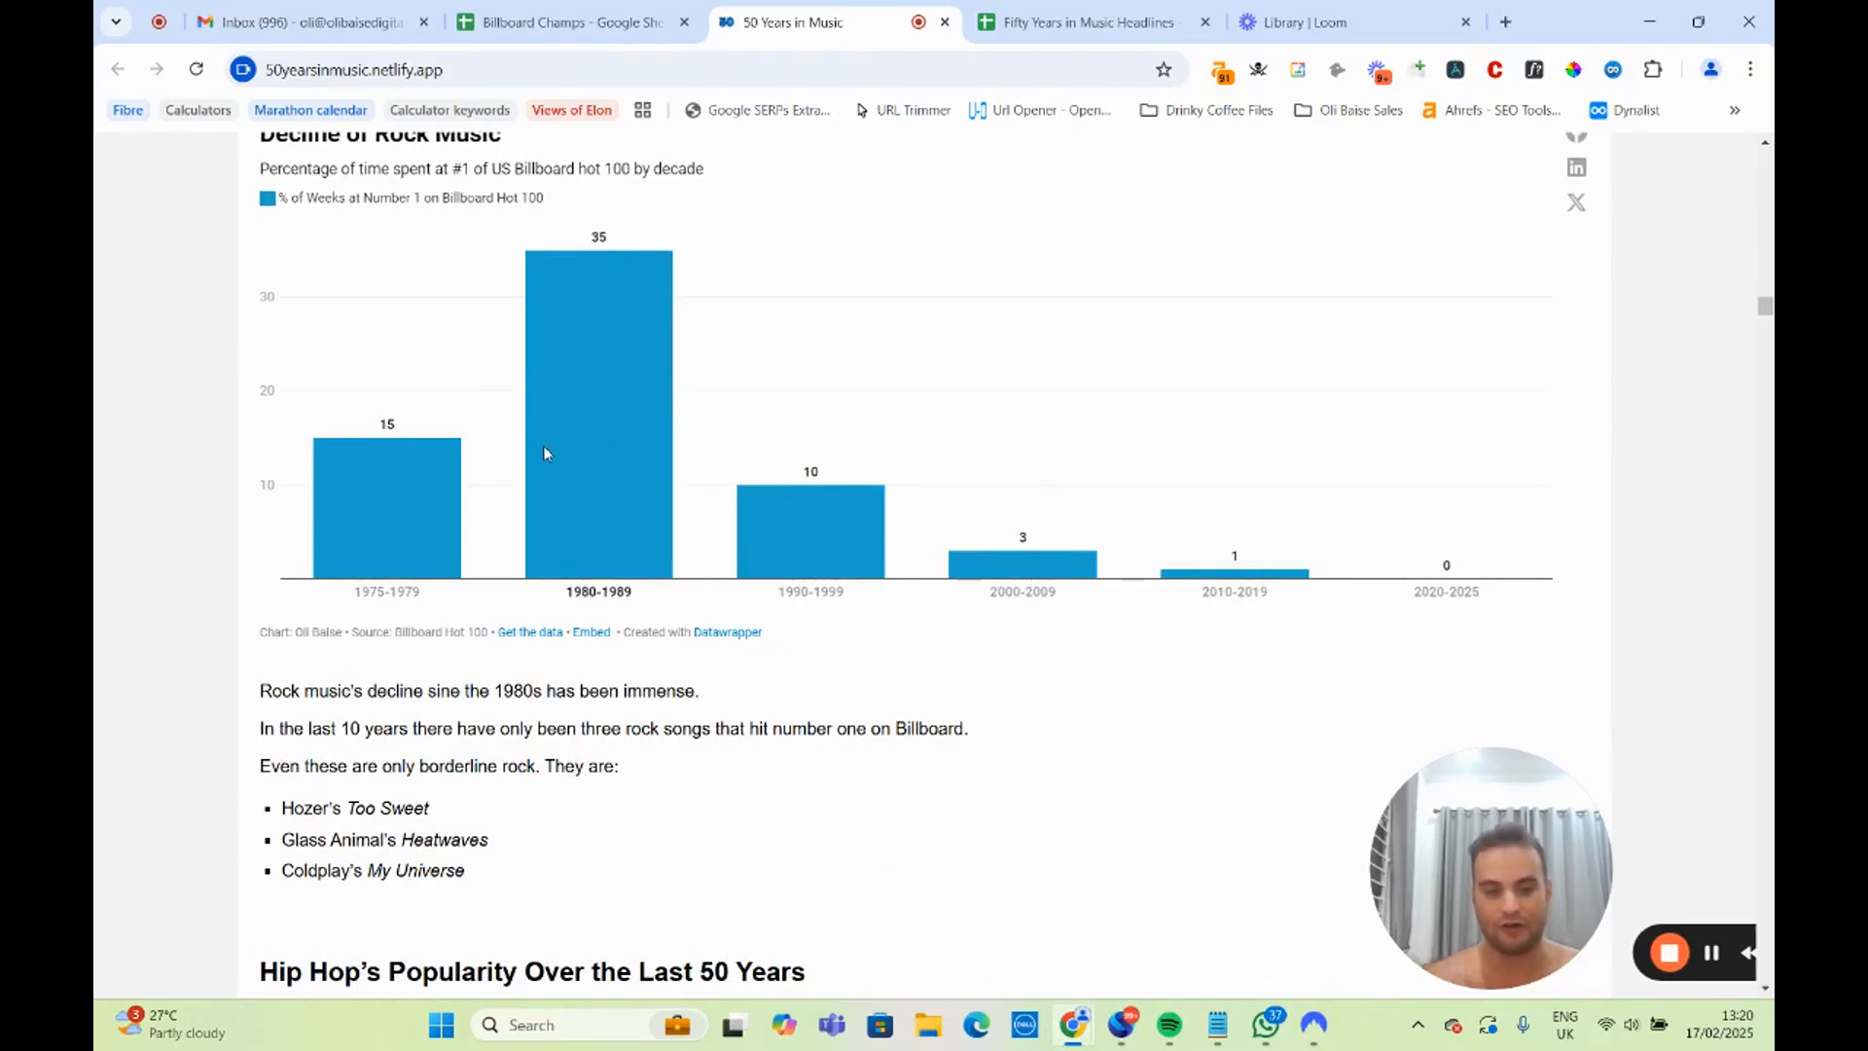
{"action": "scroll", "coordinate": [545, 452], "scroll_direction": "down", "scroll_amount": 4}
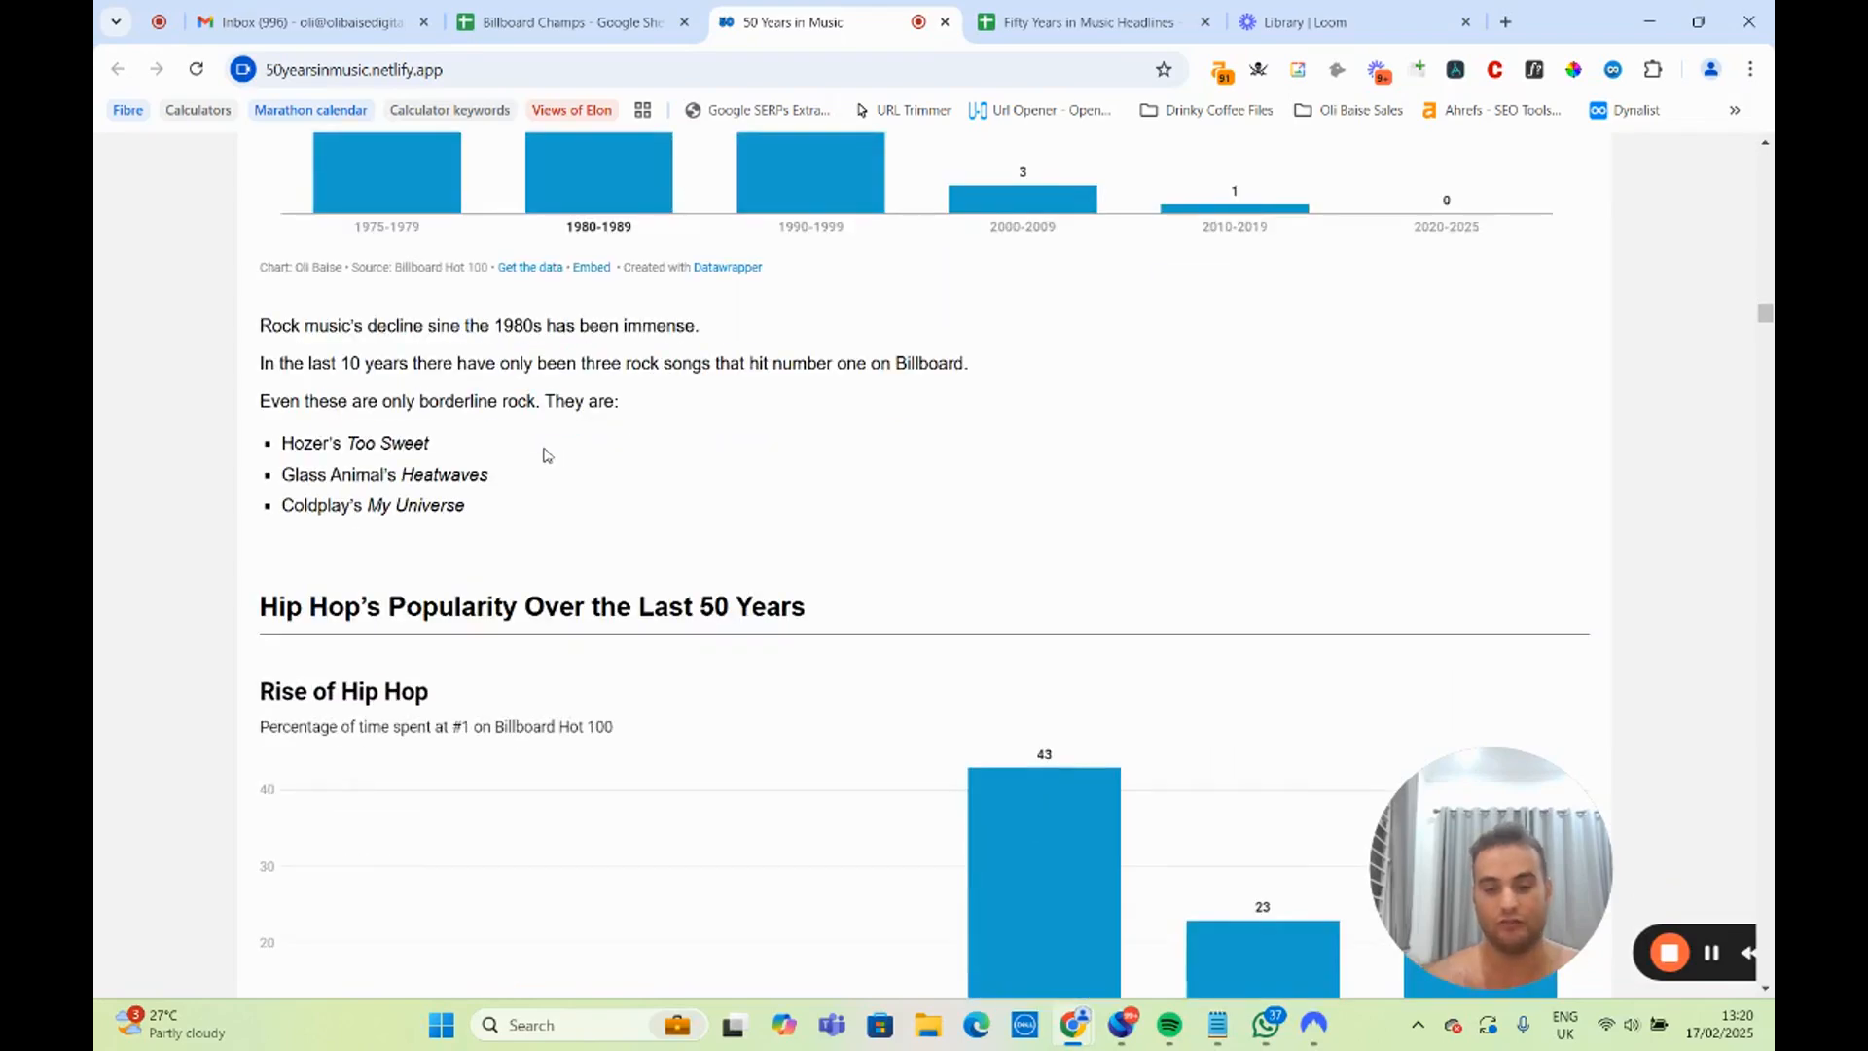
Review the charts and accompanying notes on hip hop's and R&B's popularity over the last 50 years.
{"action": "scroll", "coordinate": [545, 454], "scroll_direction": "down", "scroll_amount": 4}
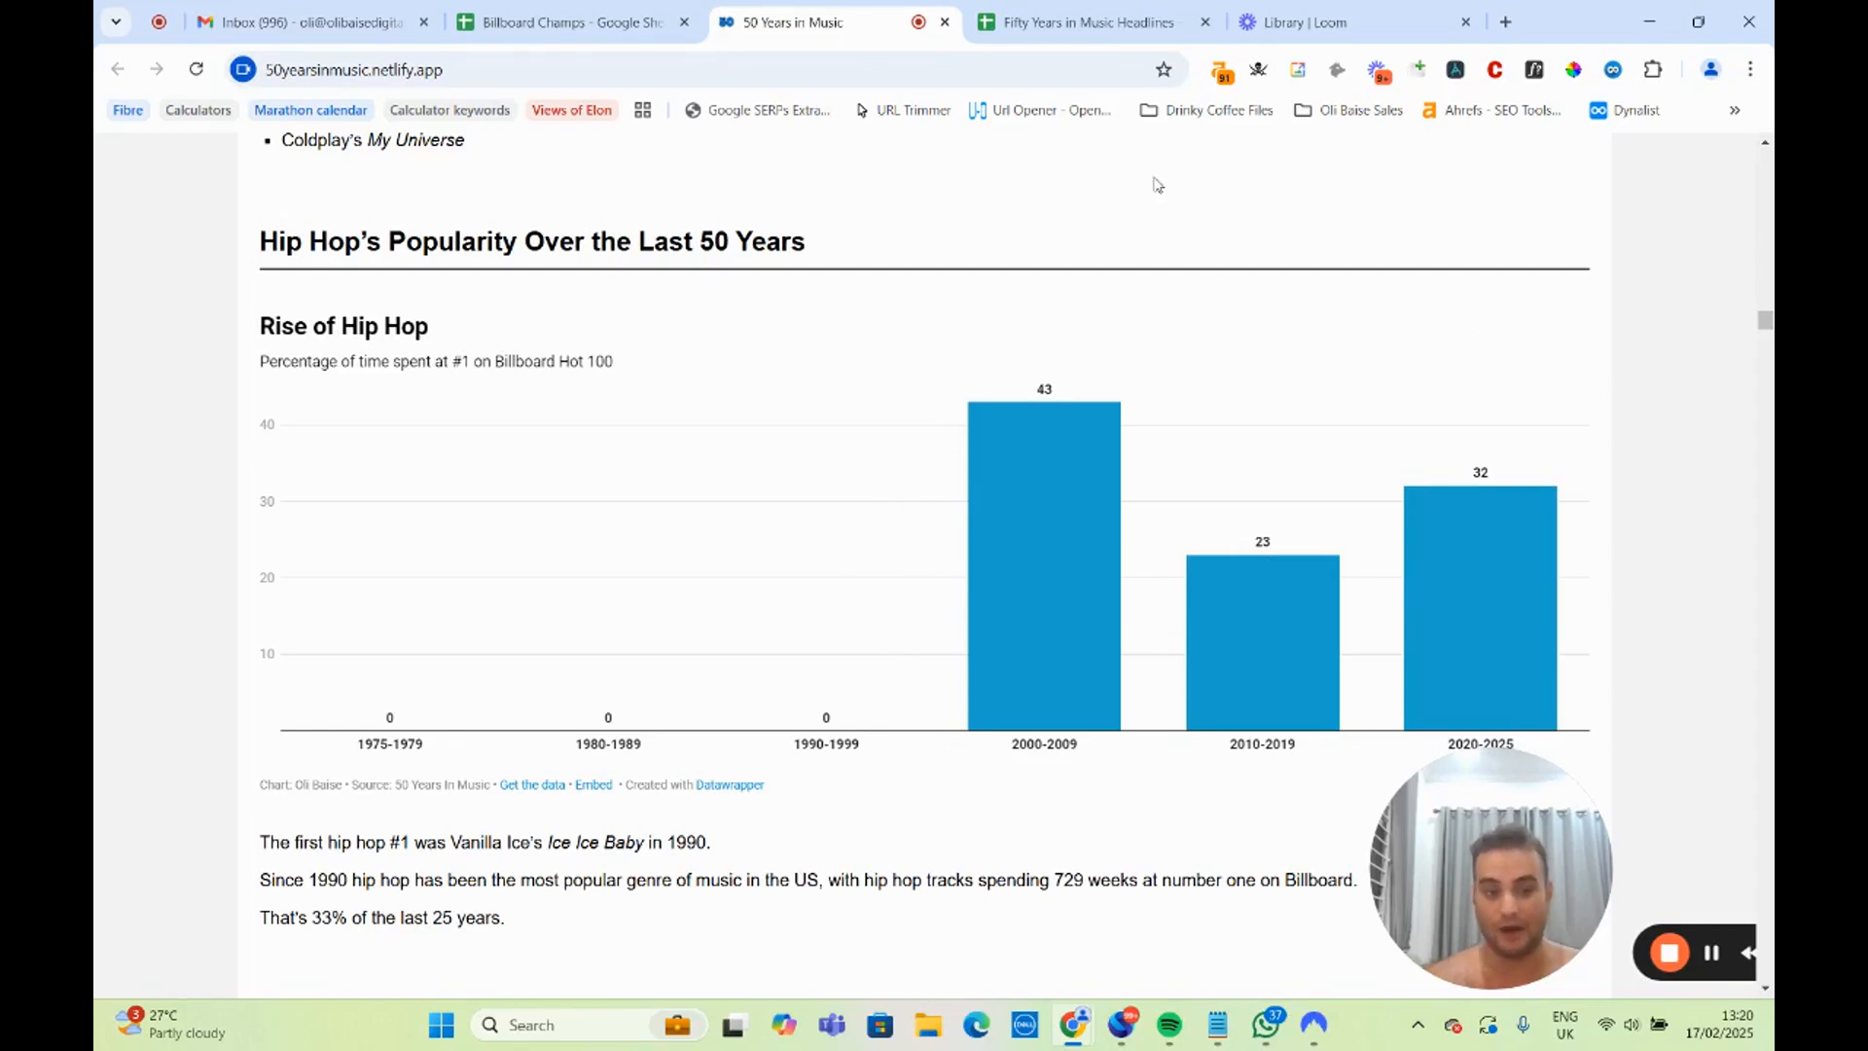
{"action": "scroll", "coordinate": [873, 356], "scroll_direction": "down", "scroll_amount": 2}
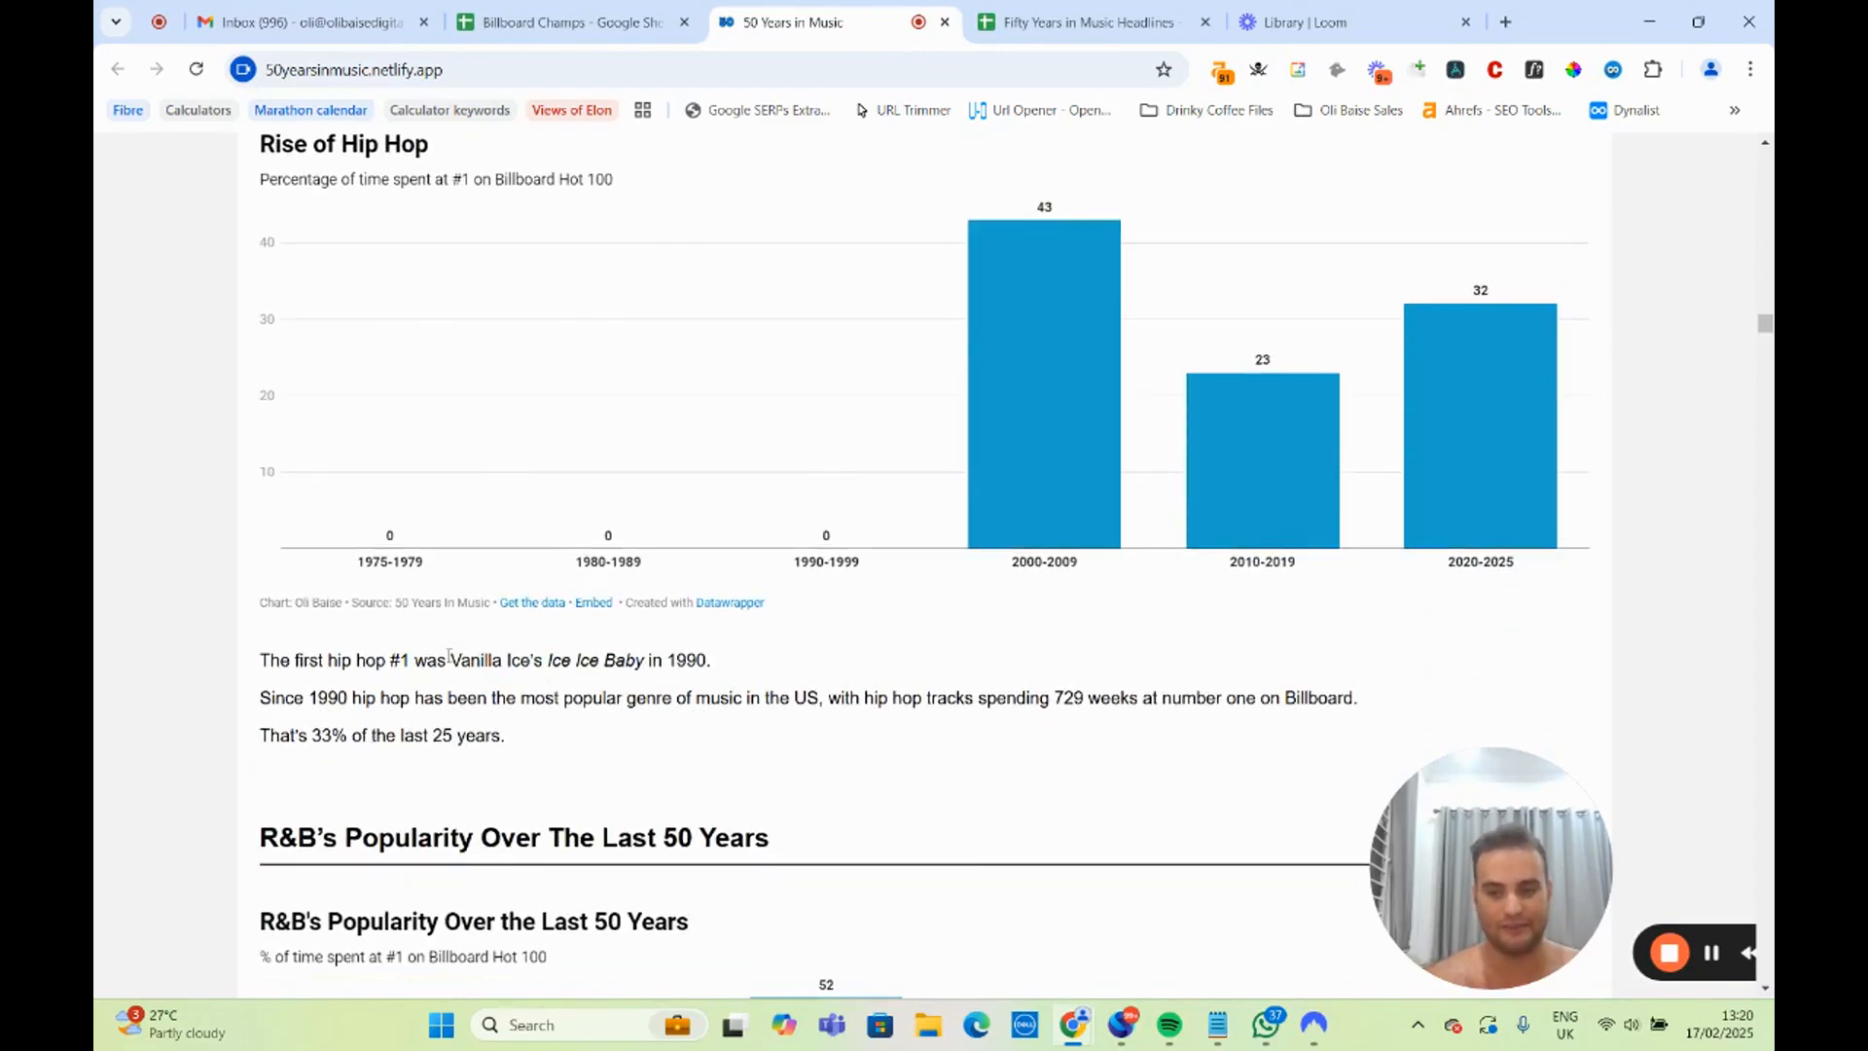
{"action": "scroll", "coordinate": [452, 654], "scroll_direction": "down", "scroll_amount": 8}
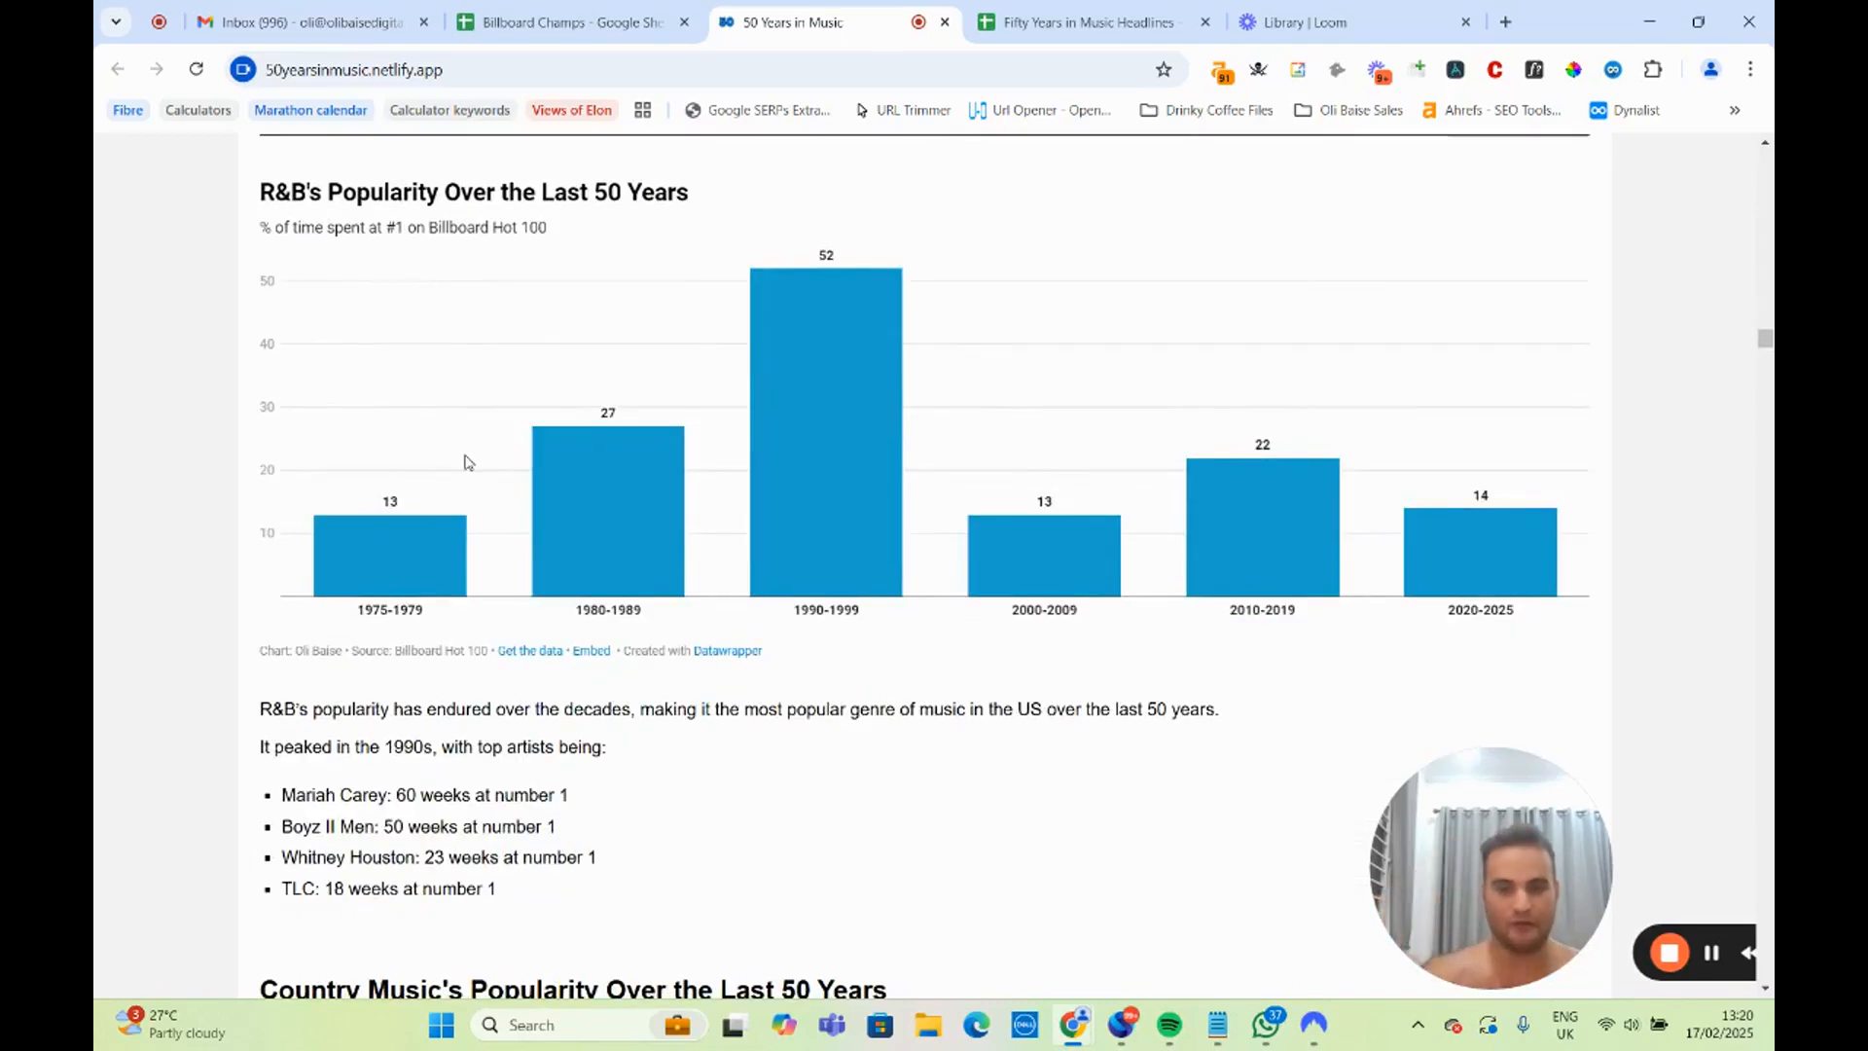
{"action": "scroll", "coordinate": [463, 463], "scroll_direction": "up", "scroll_amount": 2}
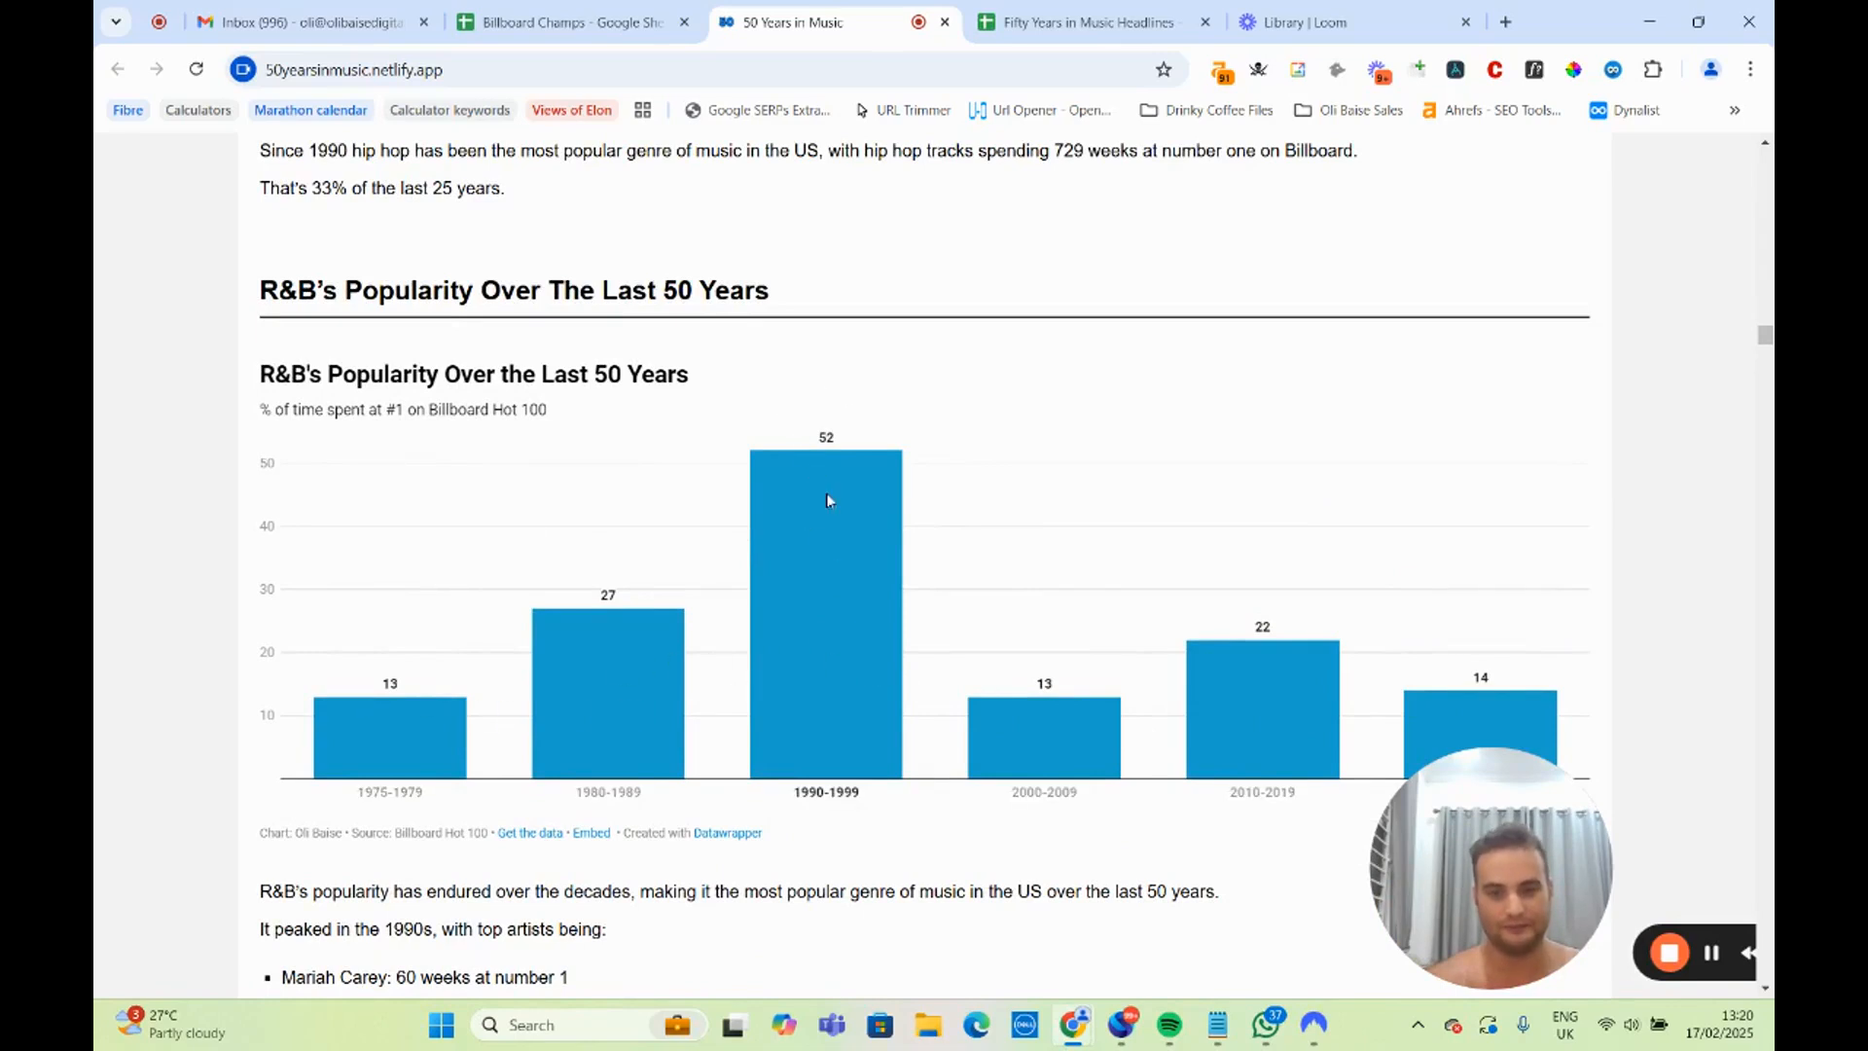
{"action": "scroll", "coordinate": [813, 681], "scroll_direction": "down", "scroll_amount": 2}
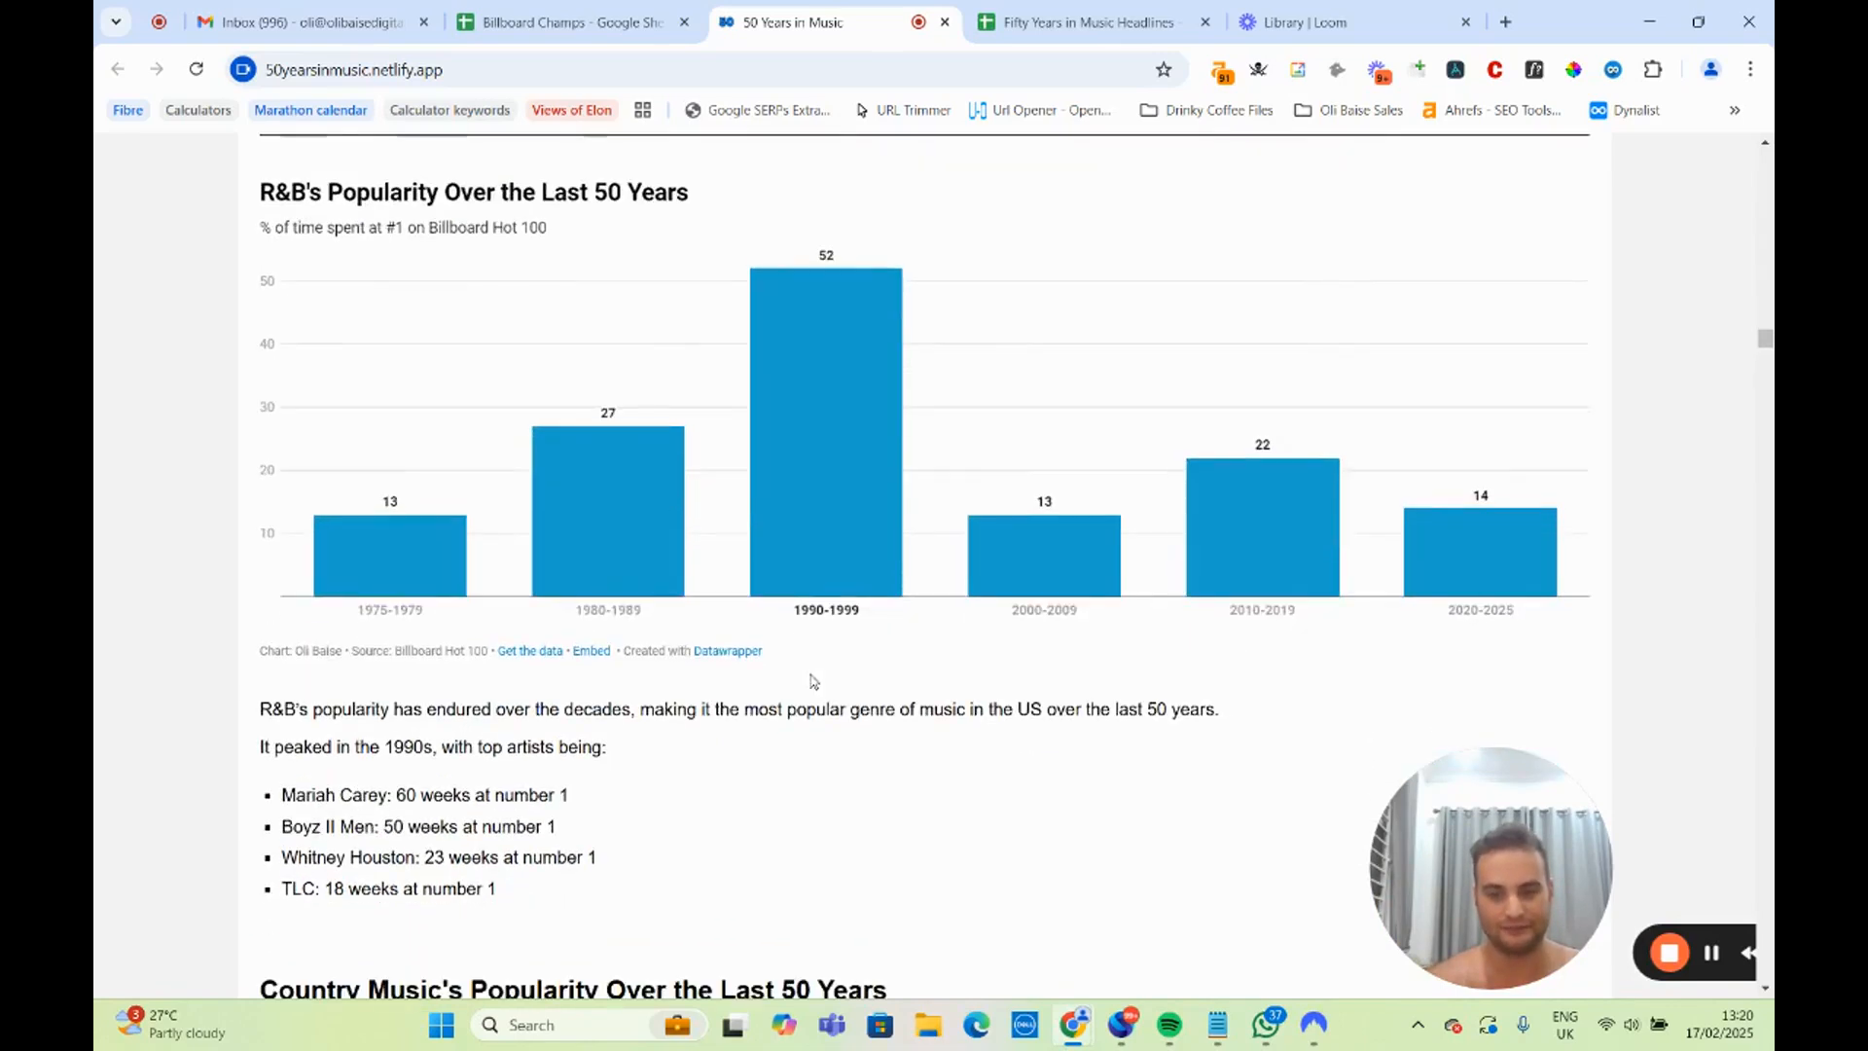
Read the R&B notes, then examine the Rise of Country Music in the 2020s chart and its accompanying notes.
{"action": "scroll", "coordinate": [813, 681], "scroll_direction": "down", "scroll_amount": 2}
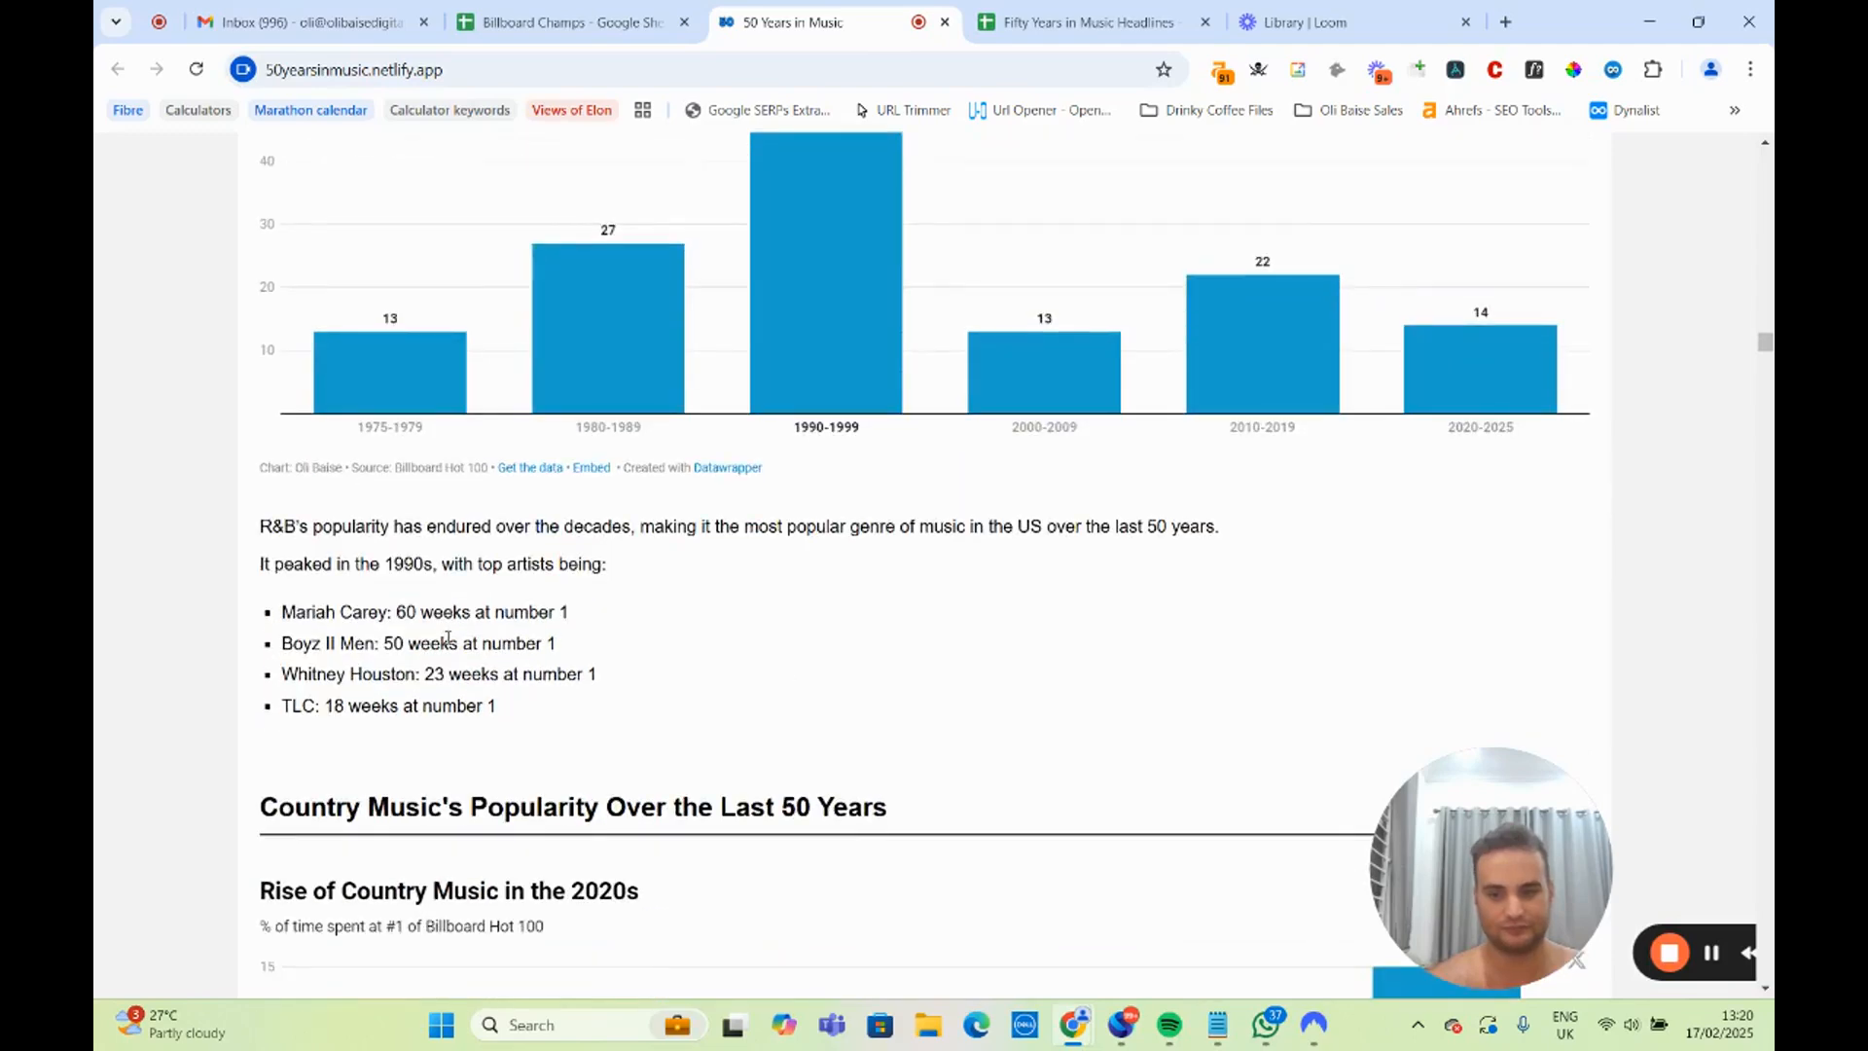
{"action": "scroll", "coordinate": [450, 640], "scroll_direction": "down", "scroll_amount": 4}
{"action": "scroll", "coordinate": [463, 637], "scroll_direction": "down", "scroll_amount": 2}
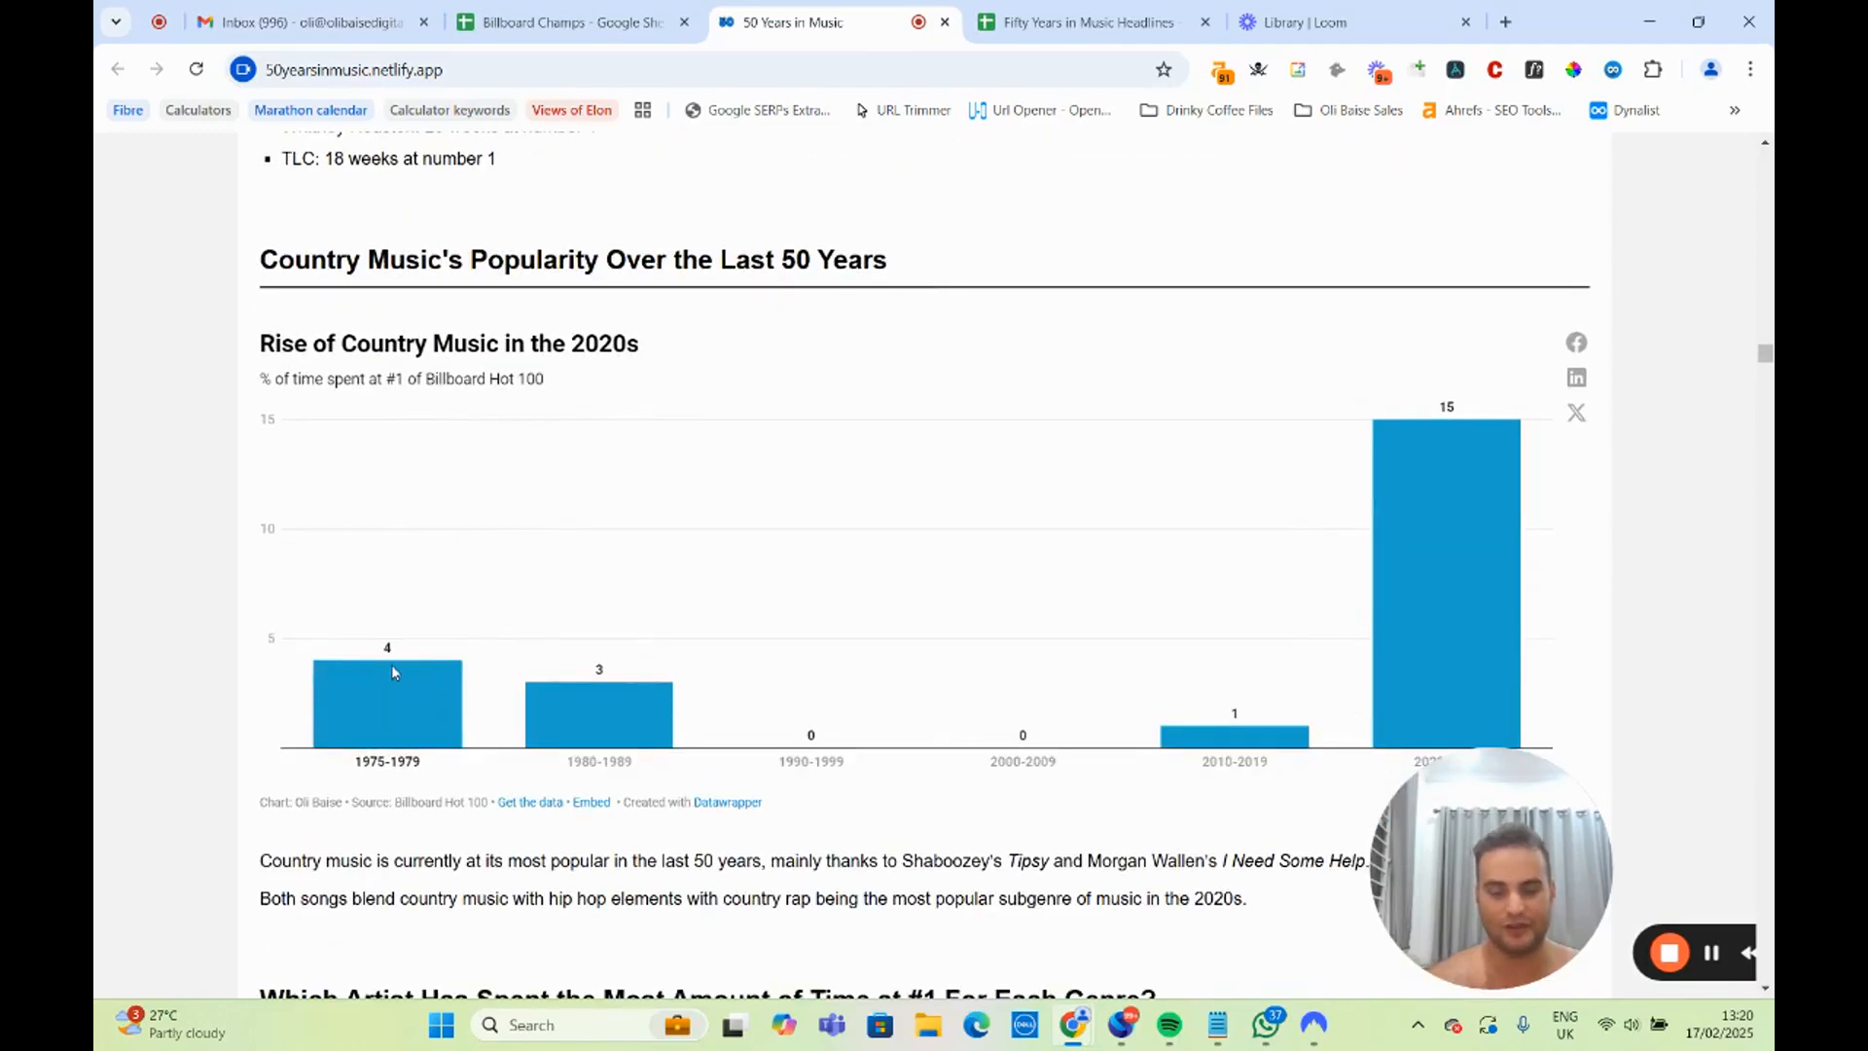
{"action": "scroll", "coordinate": [391, 664], "scroll_direction": "down", "scroll_amount": 4}
{"action": "scroll", "coordinate": [478, 485], "scroll_direction": "up", "scroll_amount": 4}
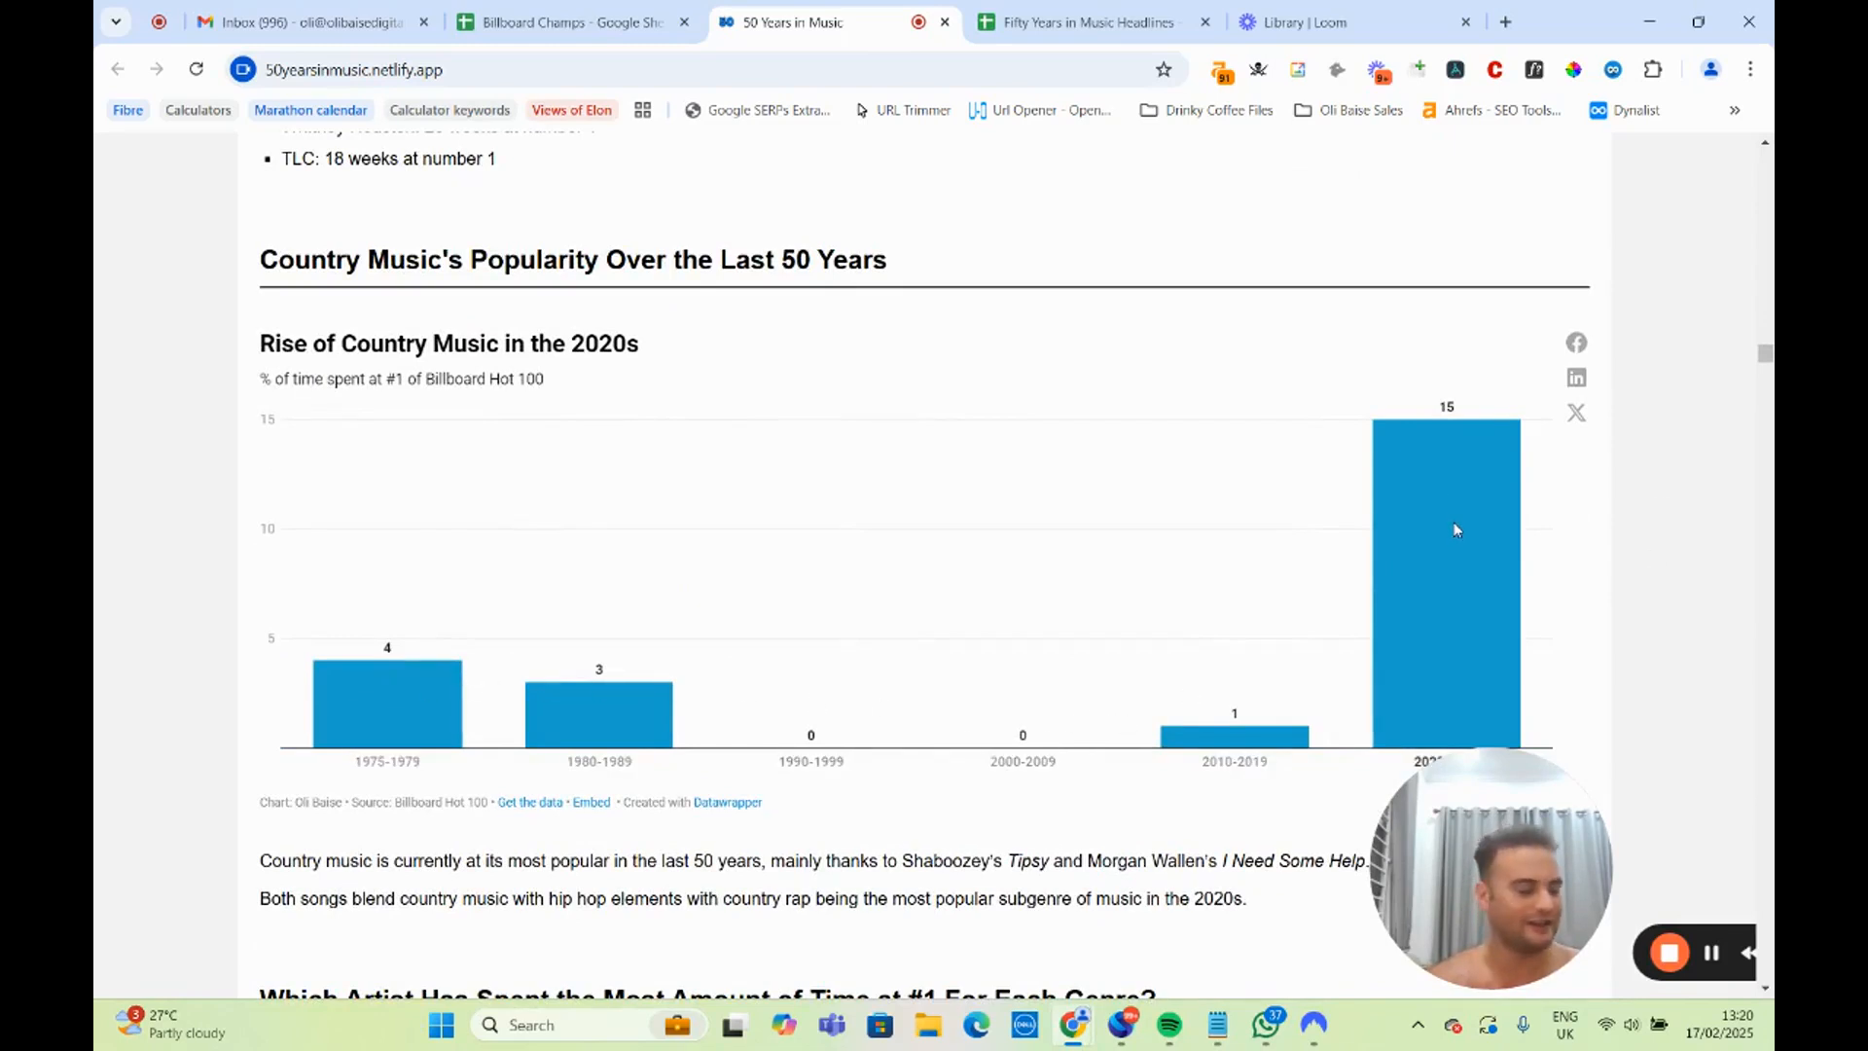
{"action": "scroll", "coordinate": [1456, 529], "scroll_direction": "down", "scroll_amount": 2}
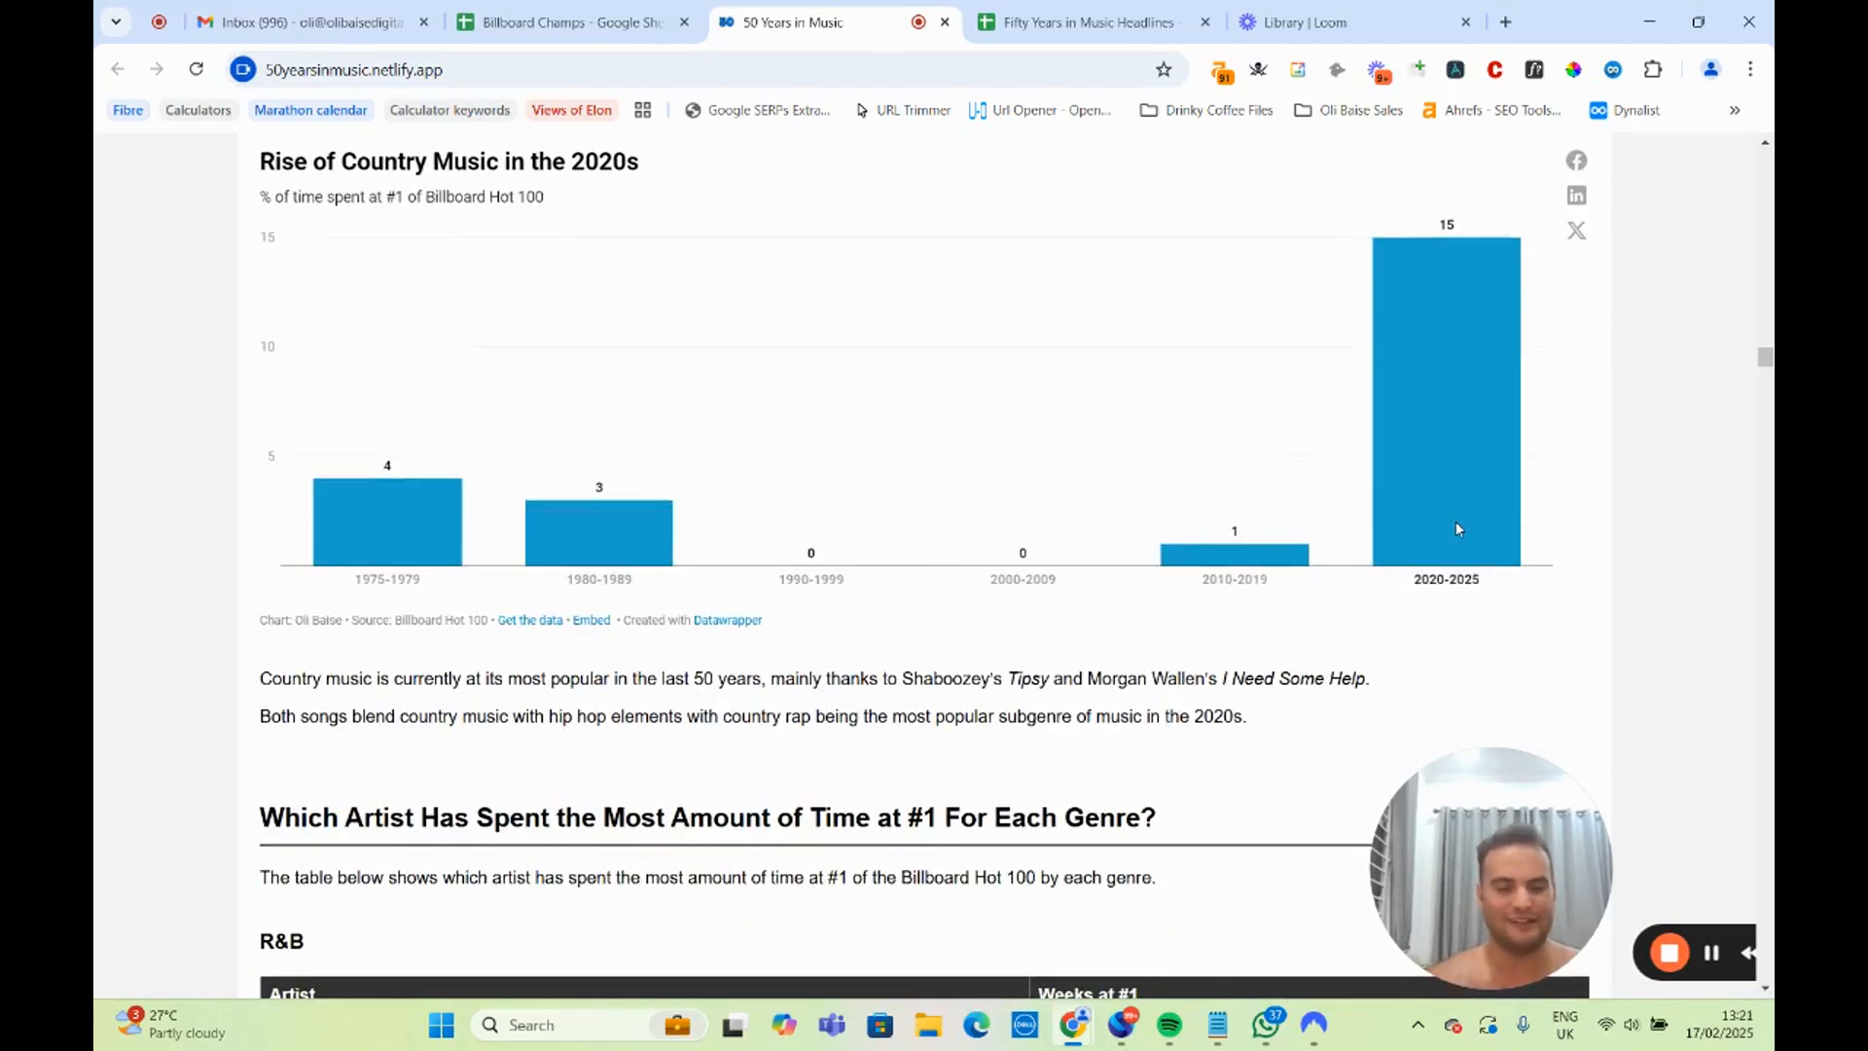
{"action": "scroll", "coordinate": [1456, 525], "scroll_direction": "up", "scroll_amount": 2}
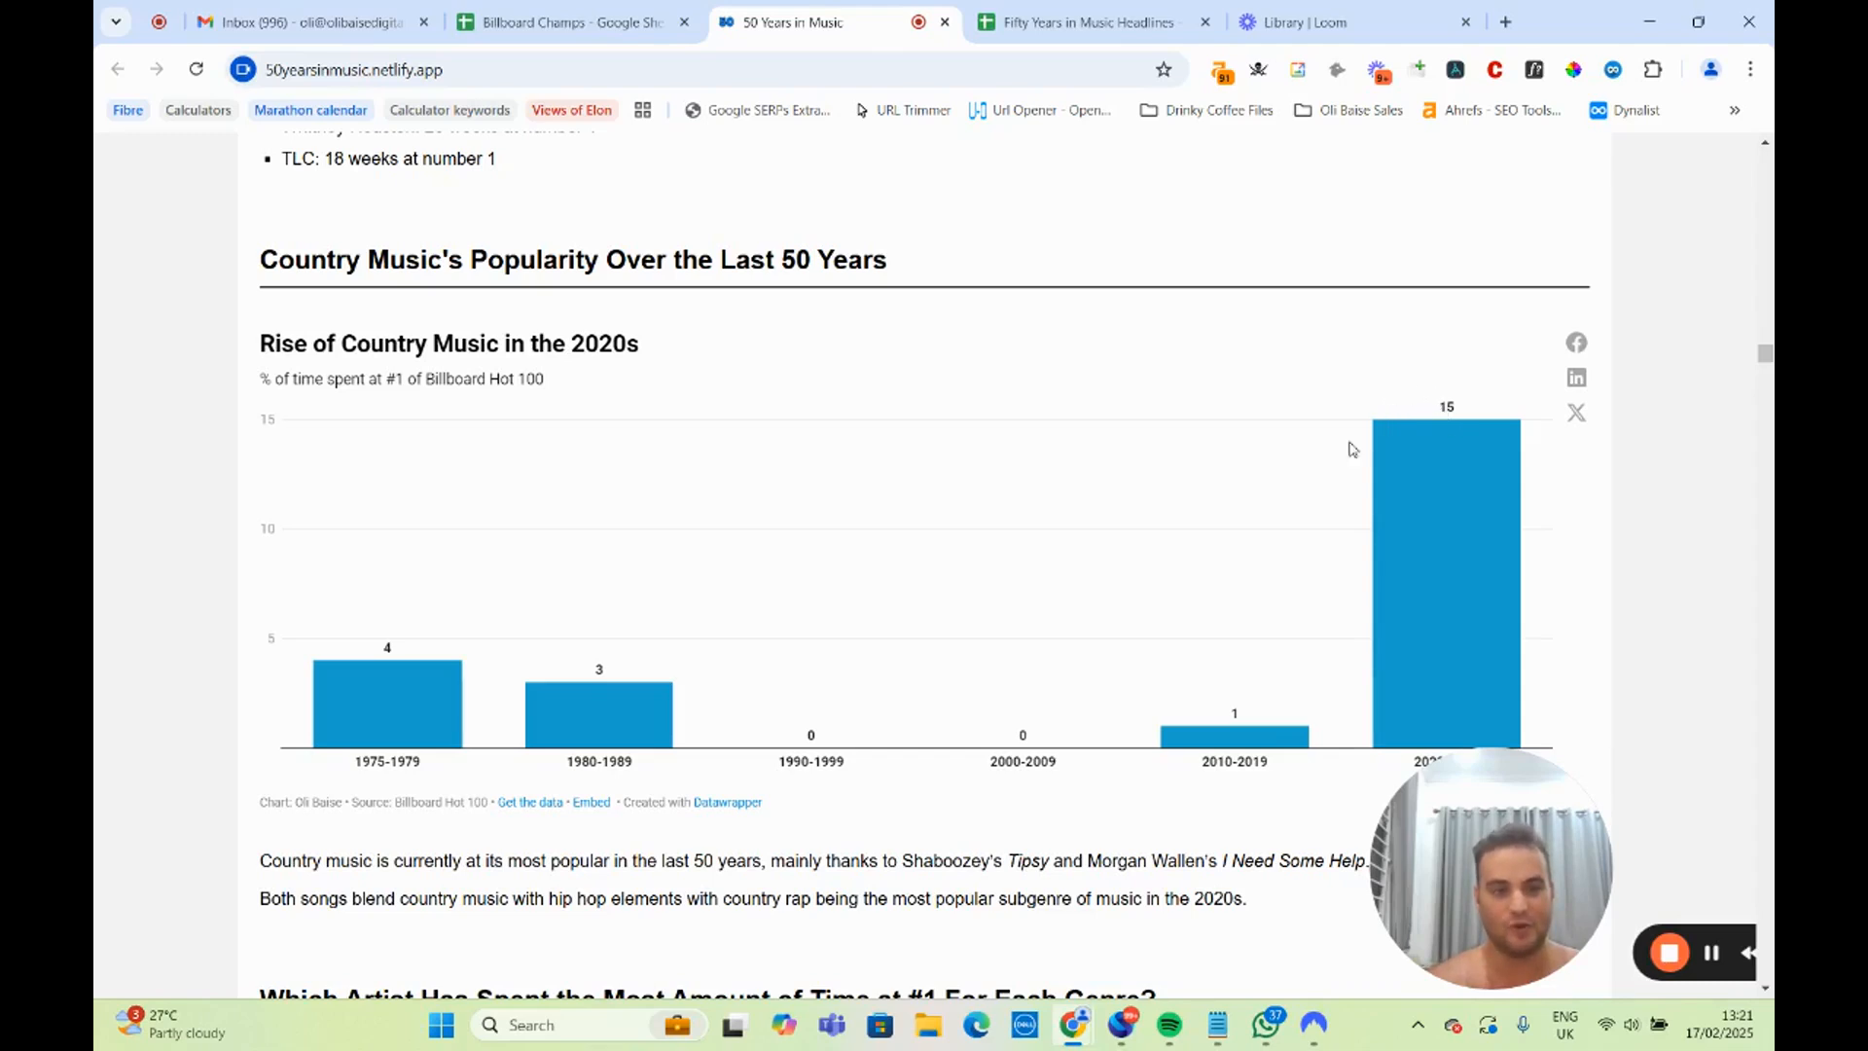
{"action": "scroll", "coordinate": [1449, 468], "scroll_direction": "down", "scroll_amount": 1}
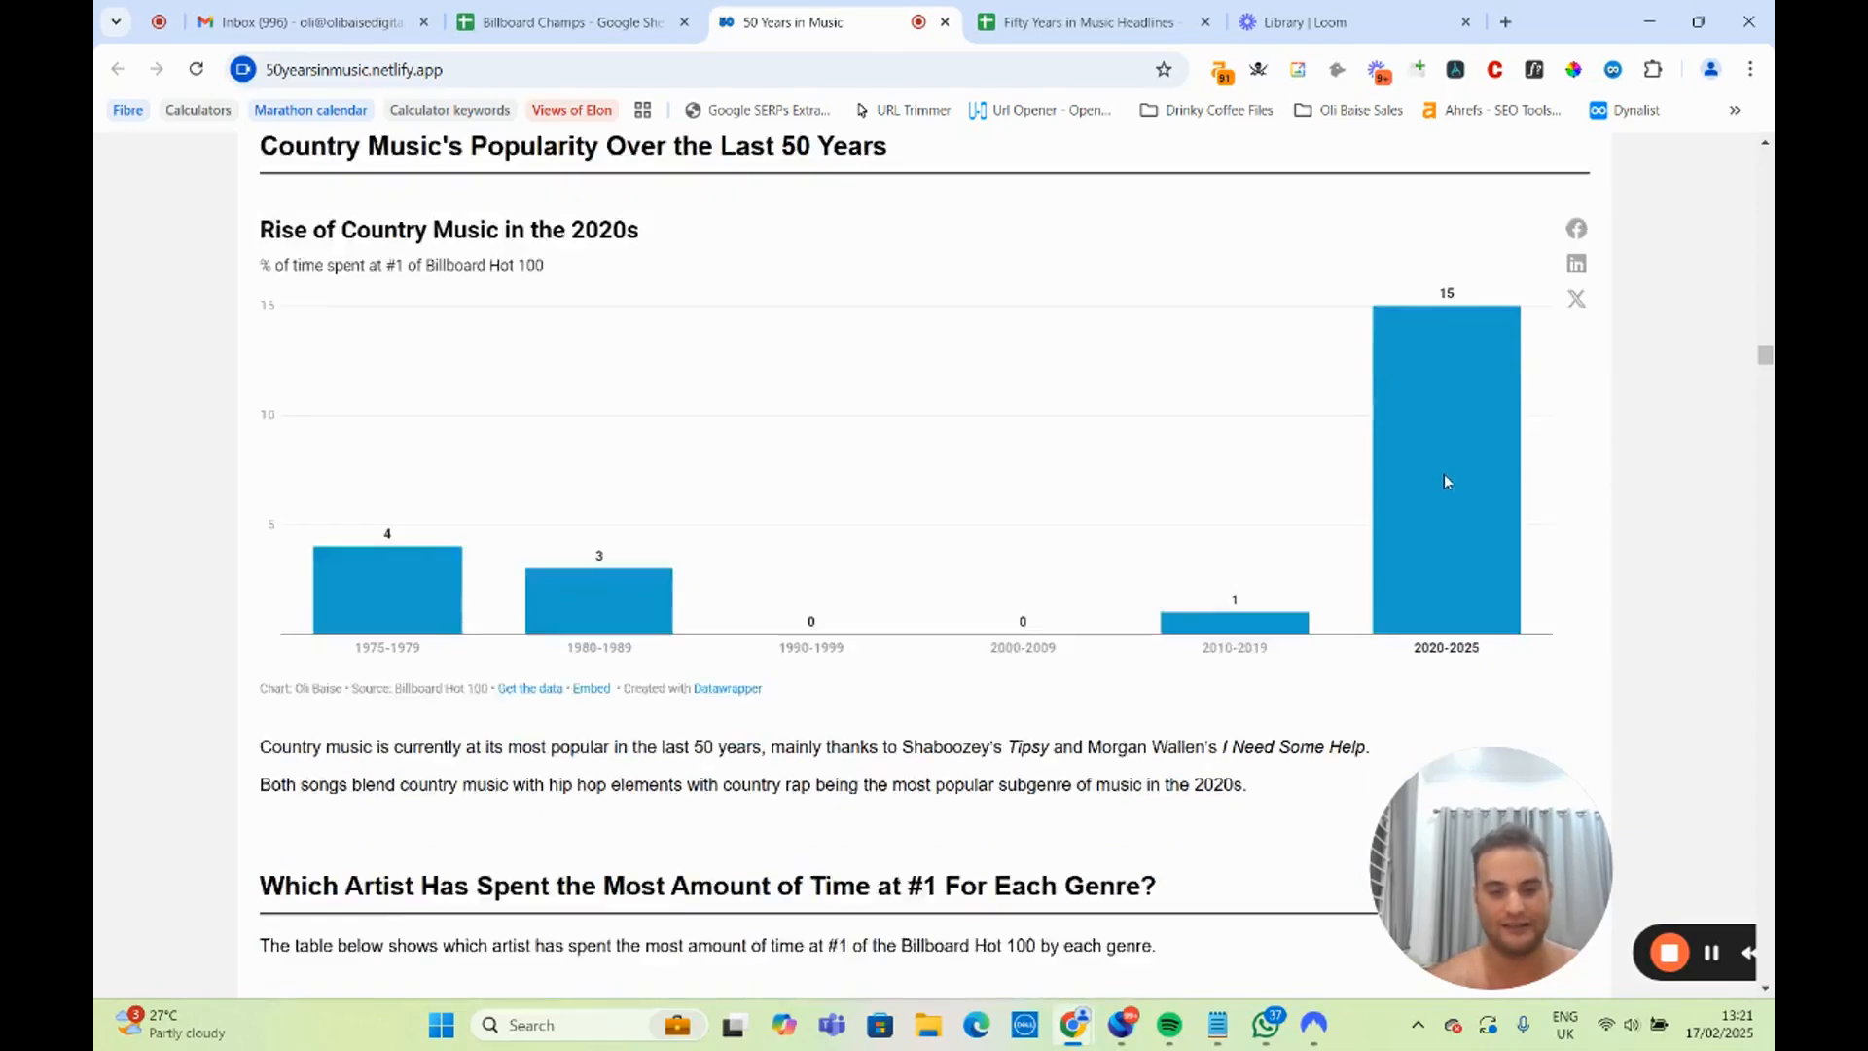
Highlight the Mariah Carey and Rihanna entries in the R&B table of artists with the most time at #1.
{"action": "scroll", "coordinate": [1444, 476], "scroll_direction": "down", "scroll_amount": 7}
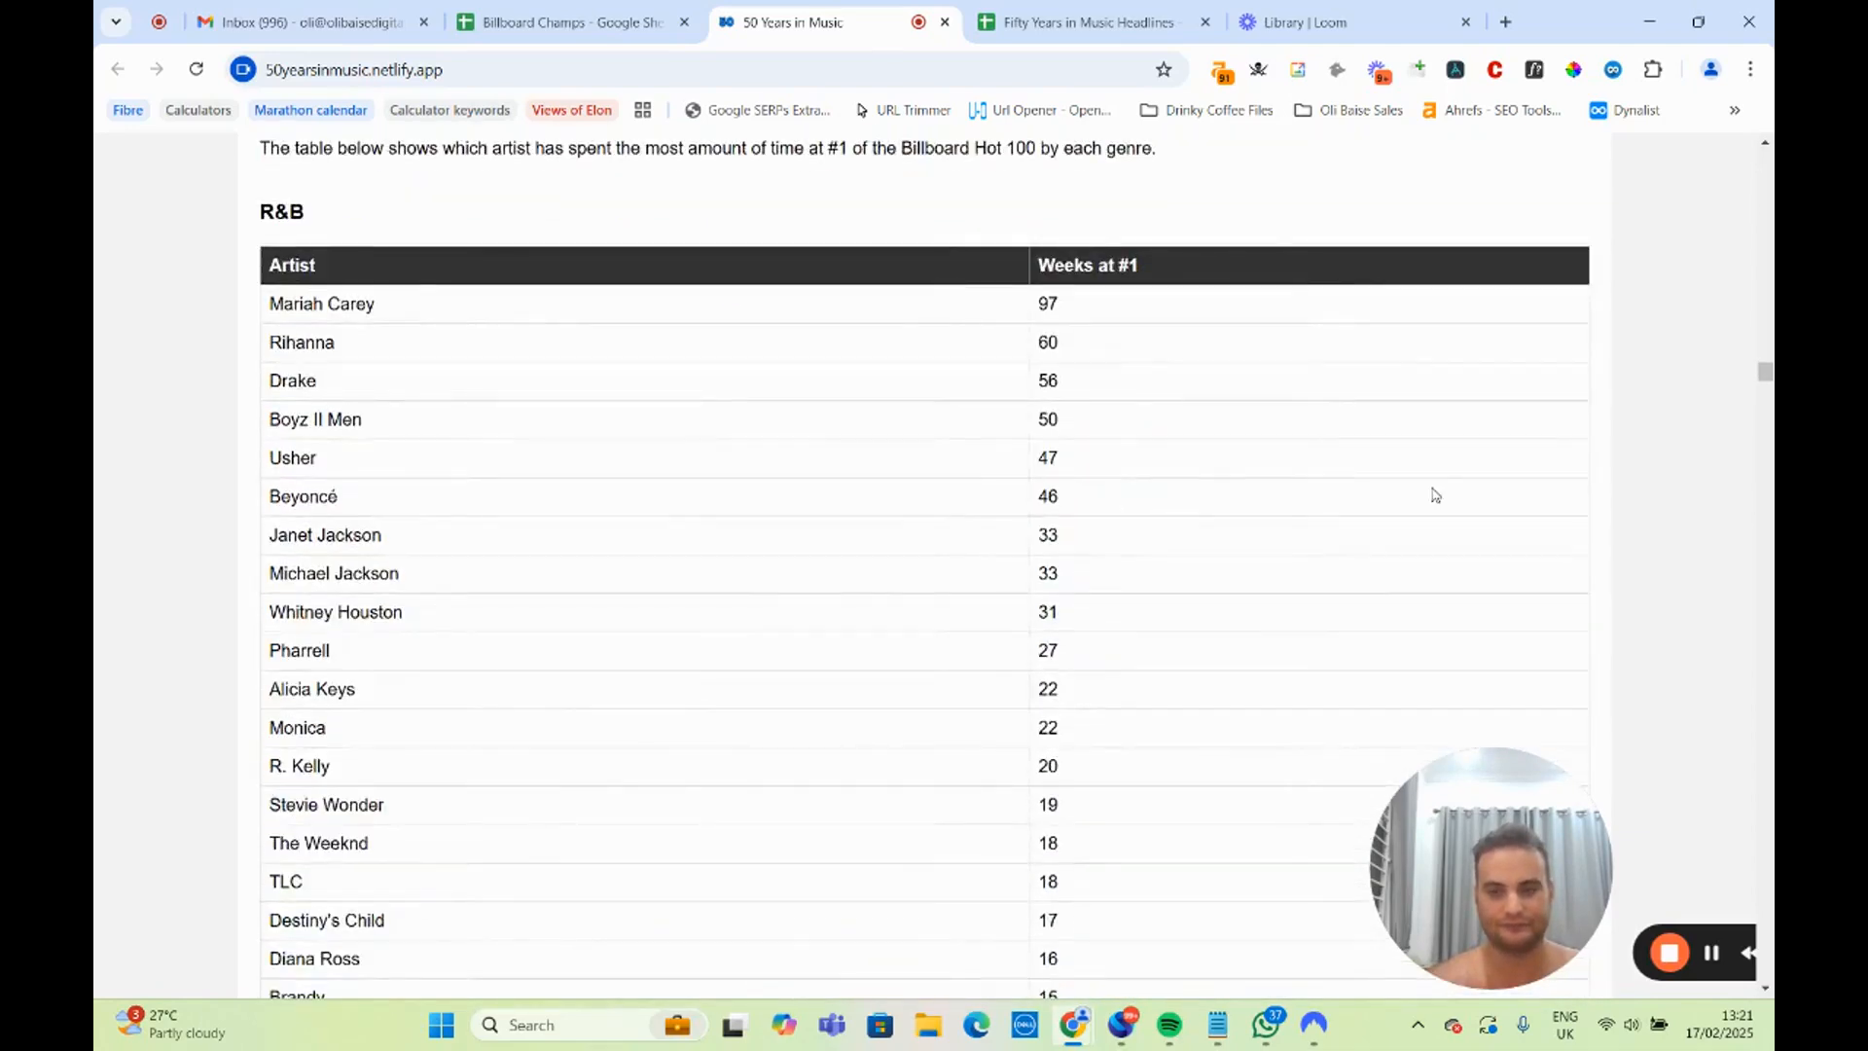
{"action": "scroll", "coordinate": [1435, 496], "scroll_direction": "up", "scroll_amount": 2}
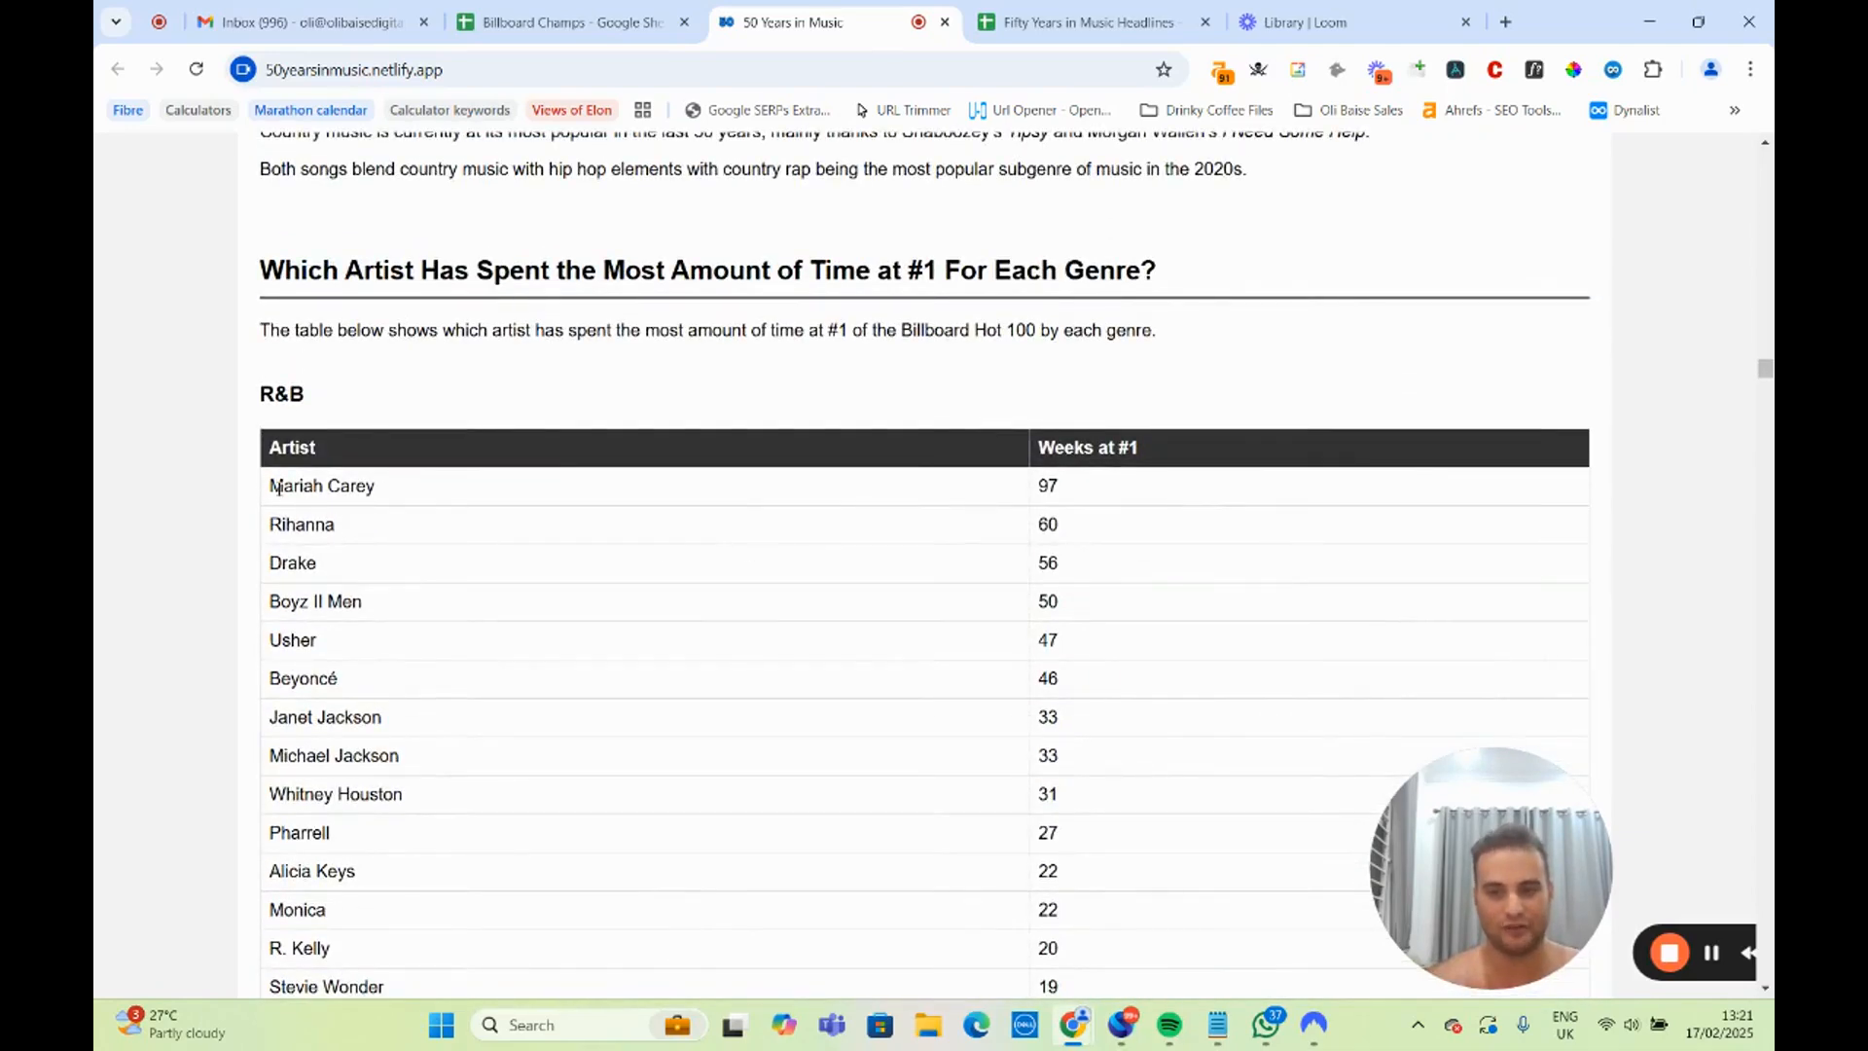
{"action": "left_click_drag", "start_coordinate": [279, 487], "coordinate": [1088, 485]}
{"action": "left_click", "coordinate": [944, 519]}
{"action": "left_click_drag", "start_coordinate": [295, 525], "coordinate": [389, 540]}
Look over the Pop artists table and highlight T.I. in the Hip Hop artists table.
{"action": "scroll", "coordinate": [516, 550], "scroll_direction": "down", "scroll_amount": 20}
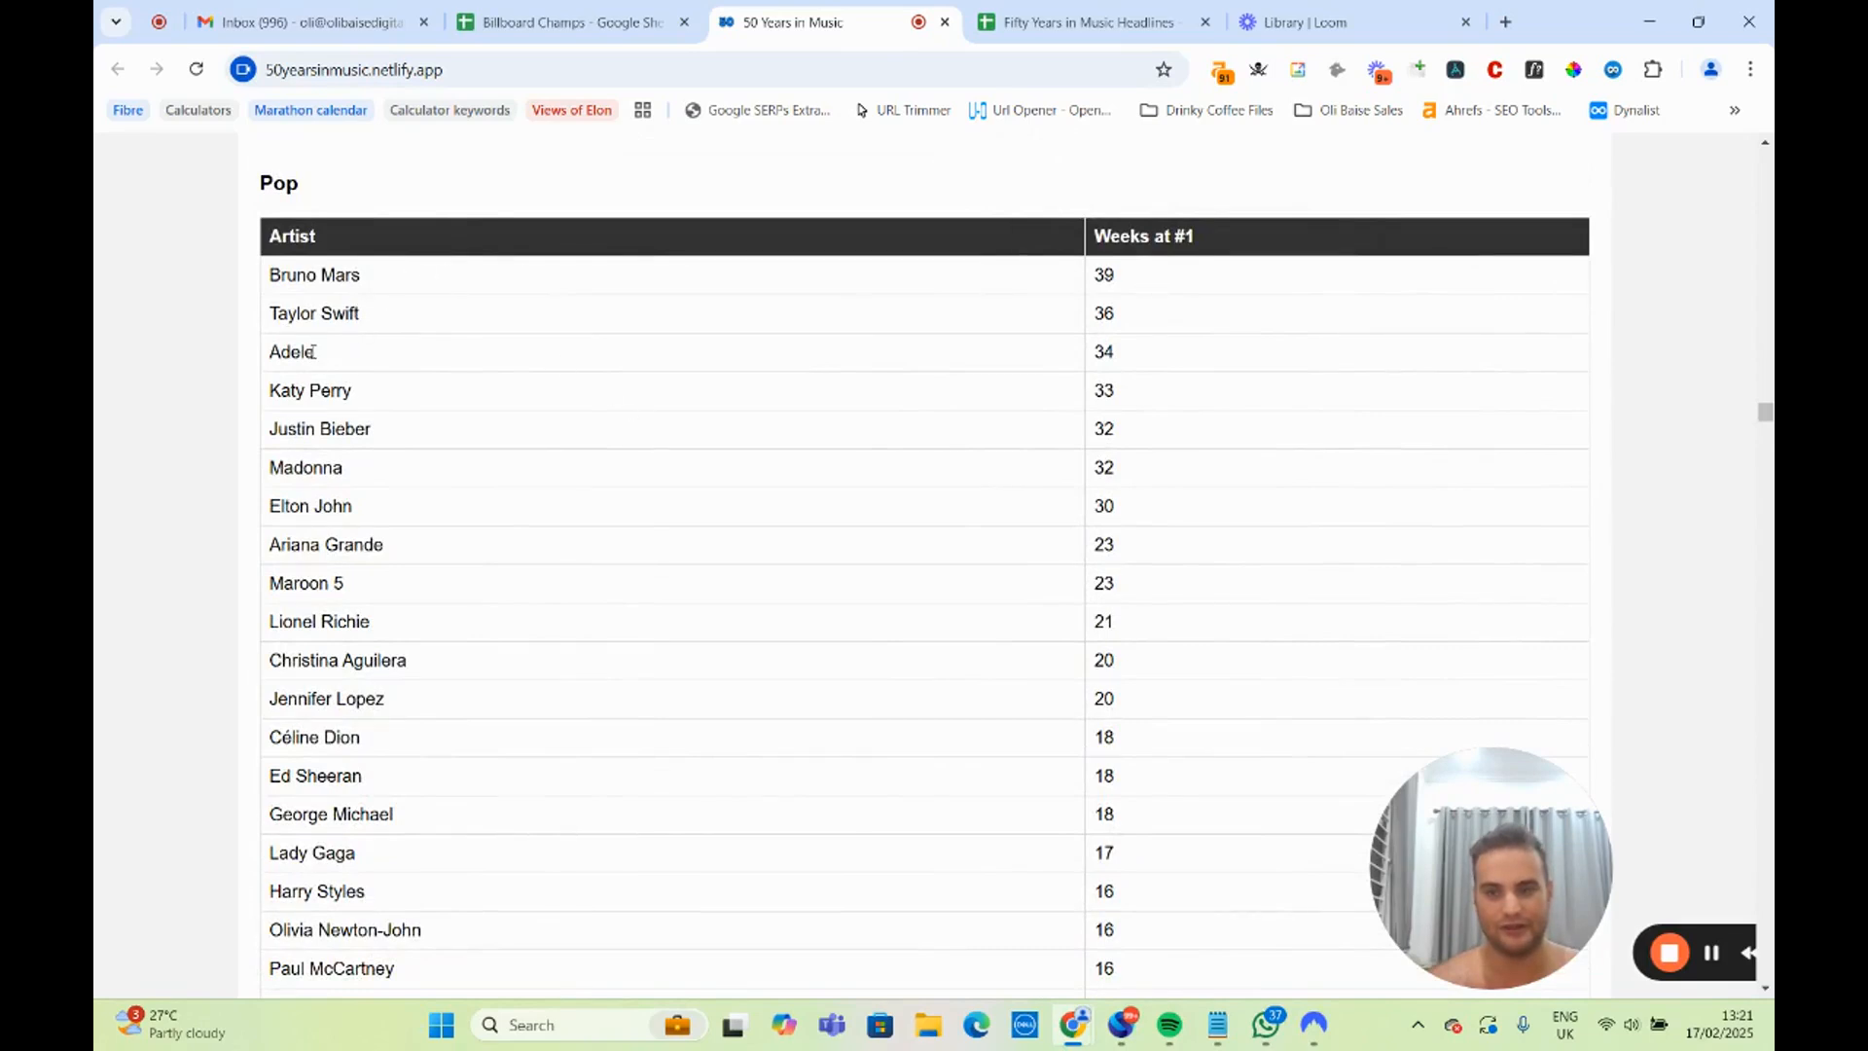
{"action": "scroll", "coordinate": [333, 399], "scroll_direction": "down", "scroll_amount": 20}
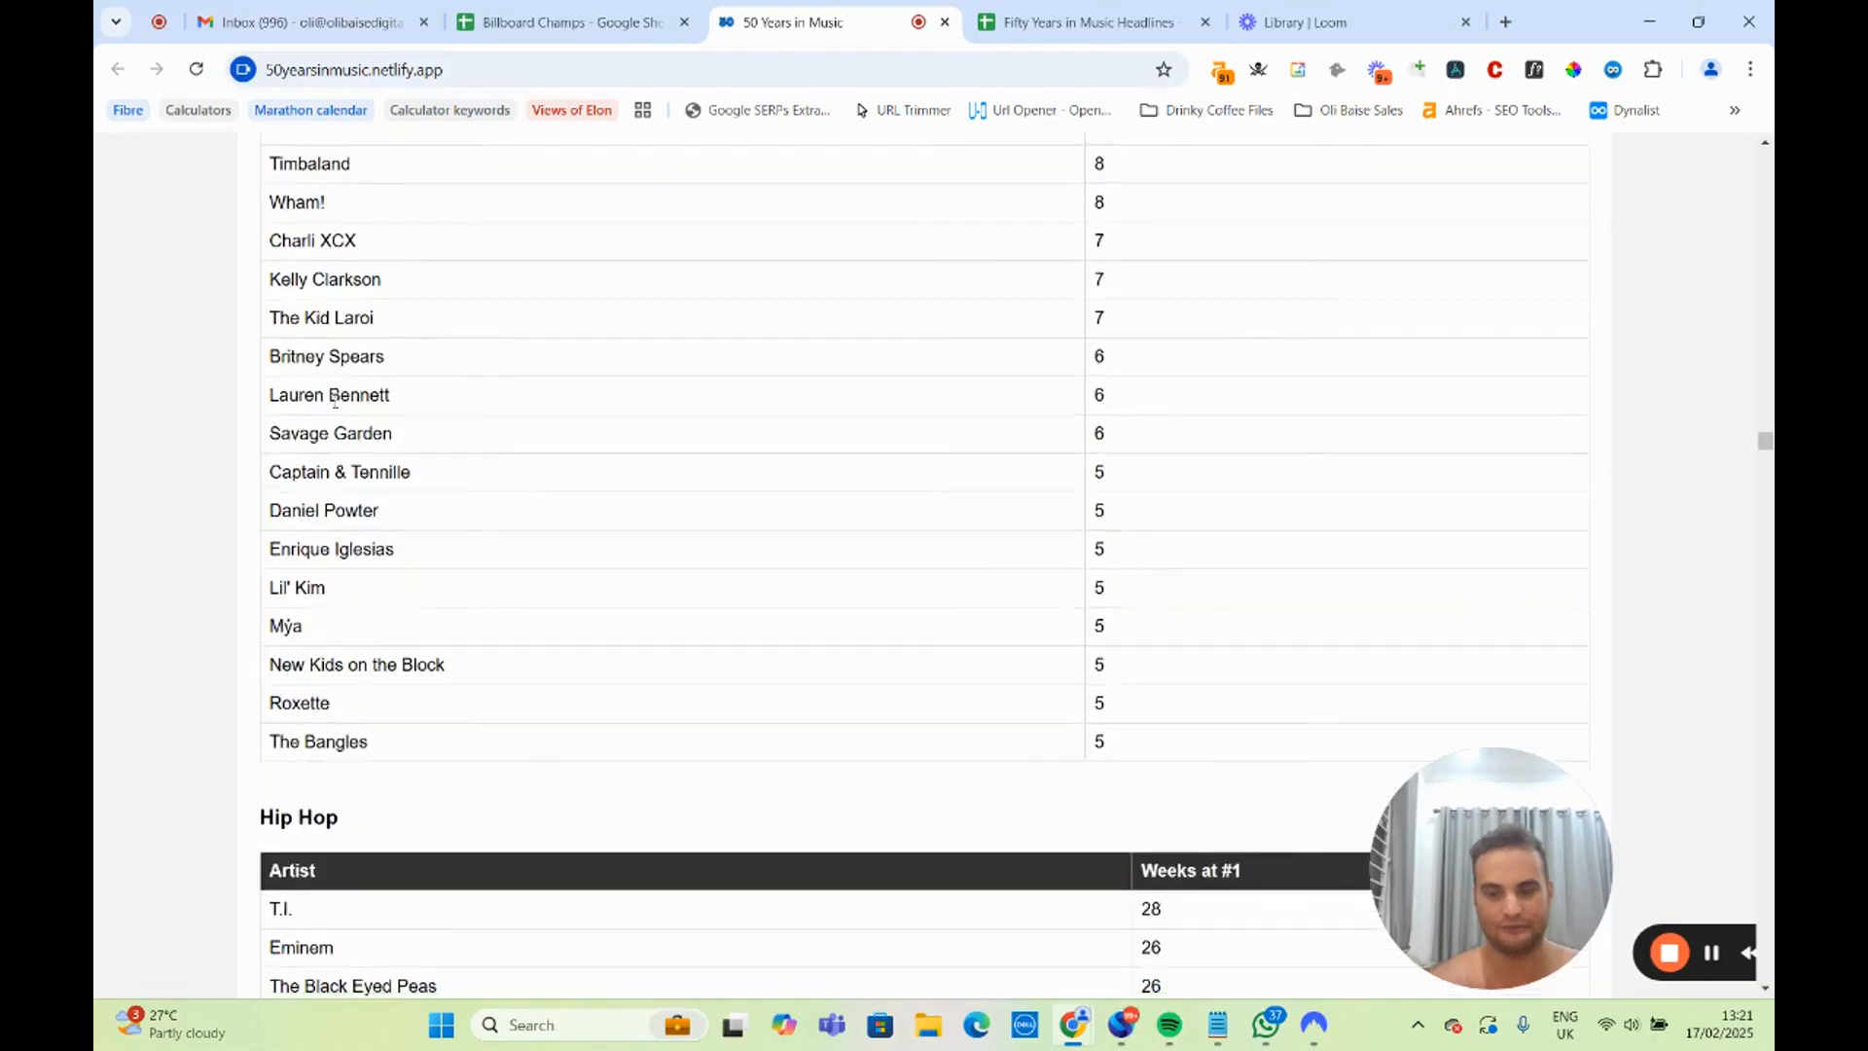
{"action": "scroll", "coordinate": [365, 443], "scroll_direction": "up", "scroll_amount": 4}
{"action": "scroll", "coordinate": [363, 442], "scroll_direction": "down", "scroll_amount": 2}
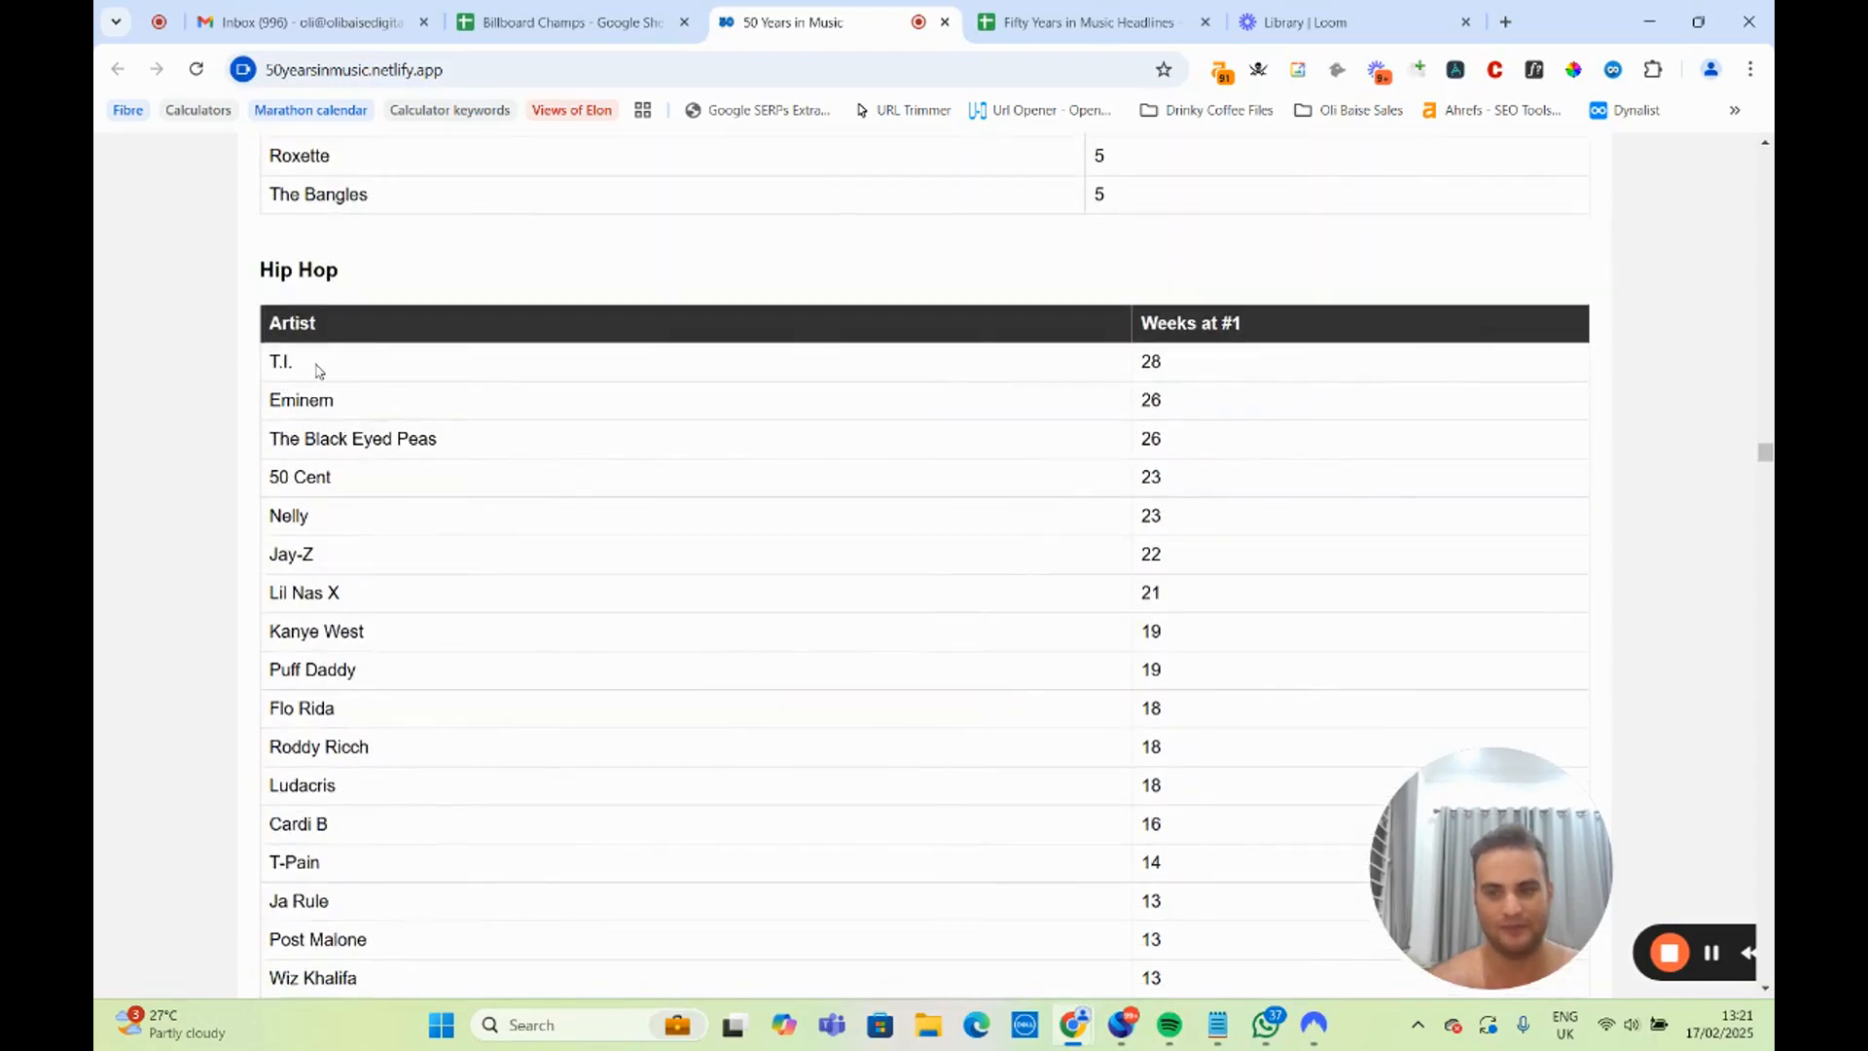
{"action": "left_click_drag", "start_coordinate": [316, 370], "coordinate": [271, 366]}
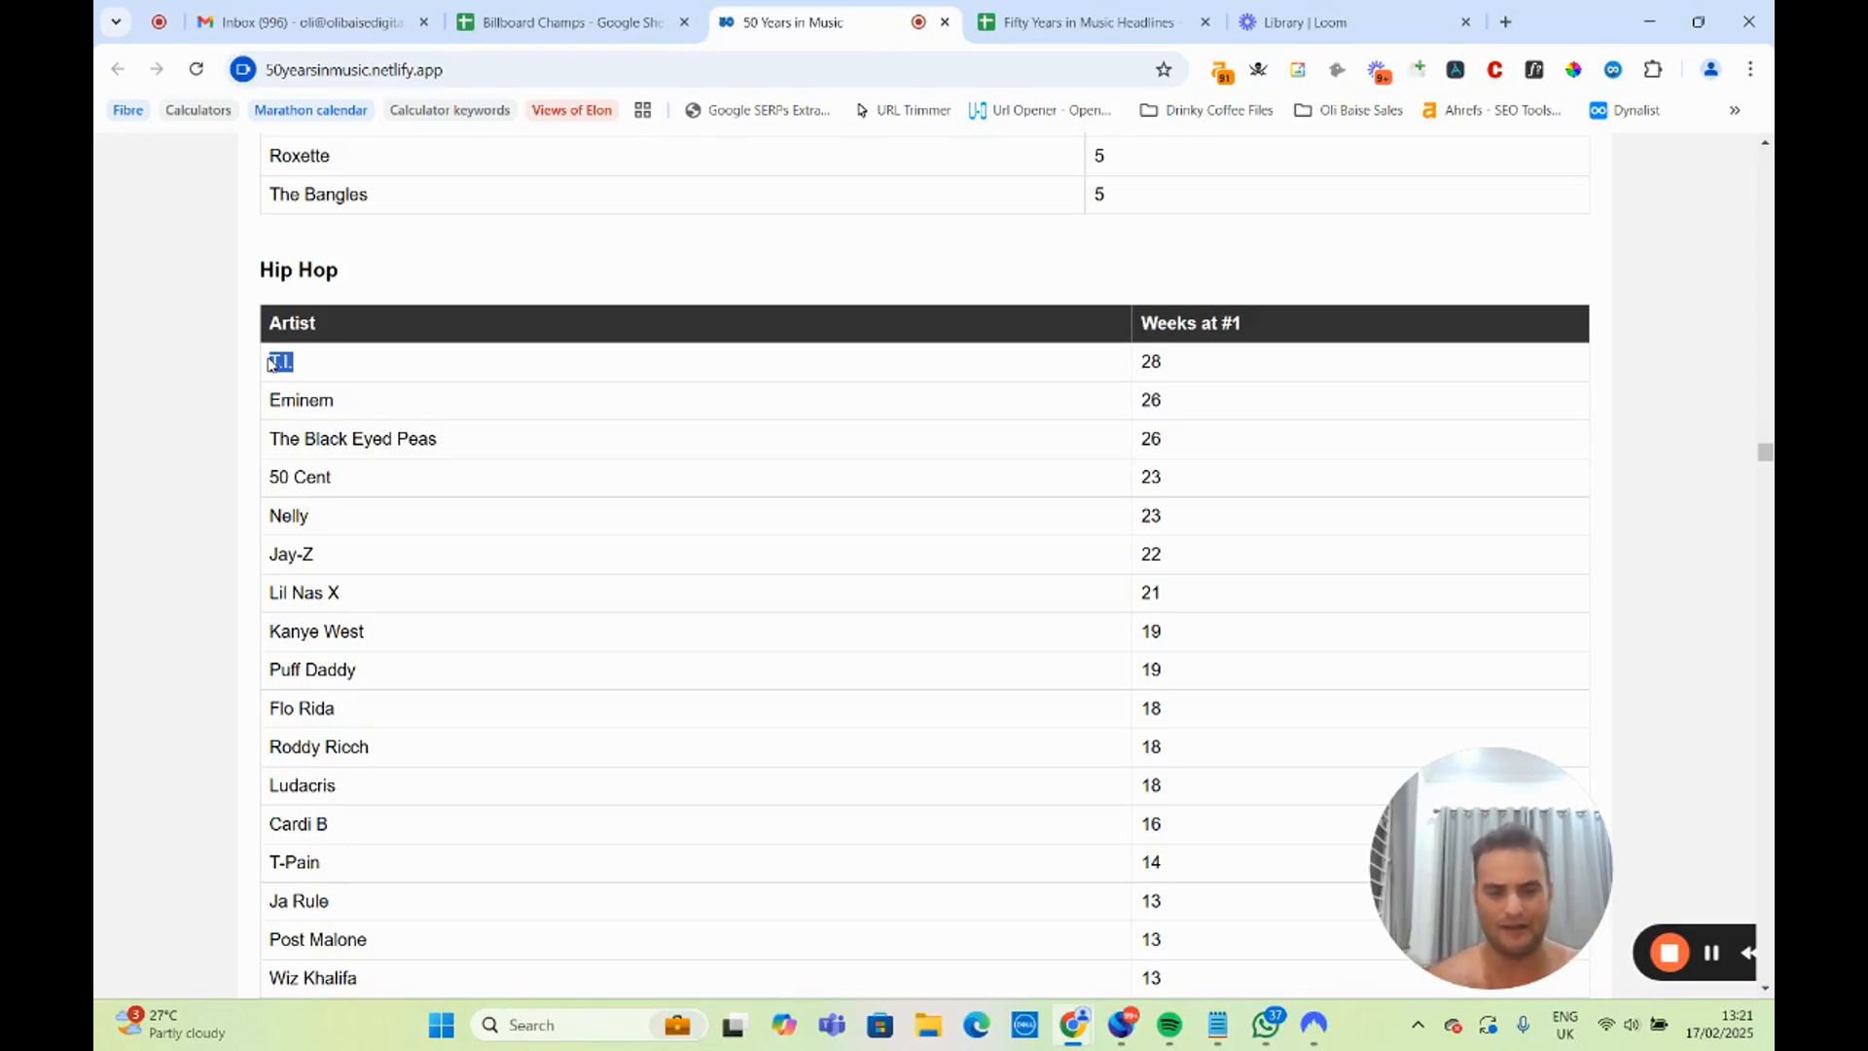
{"action": "left_click", "coordinate": [341, 369]}
{"action": "left_click_drag", "start_coordinate": [340, 369], "coordinate": [251, 361]}
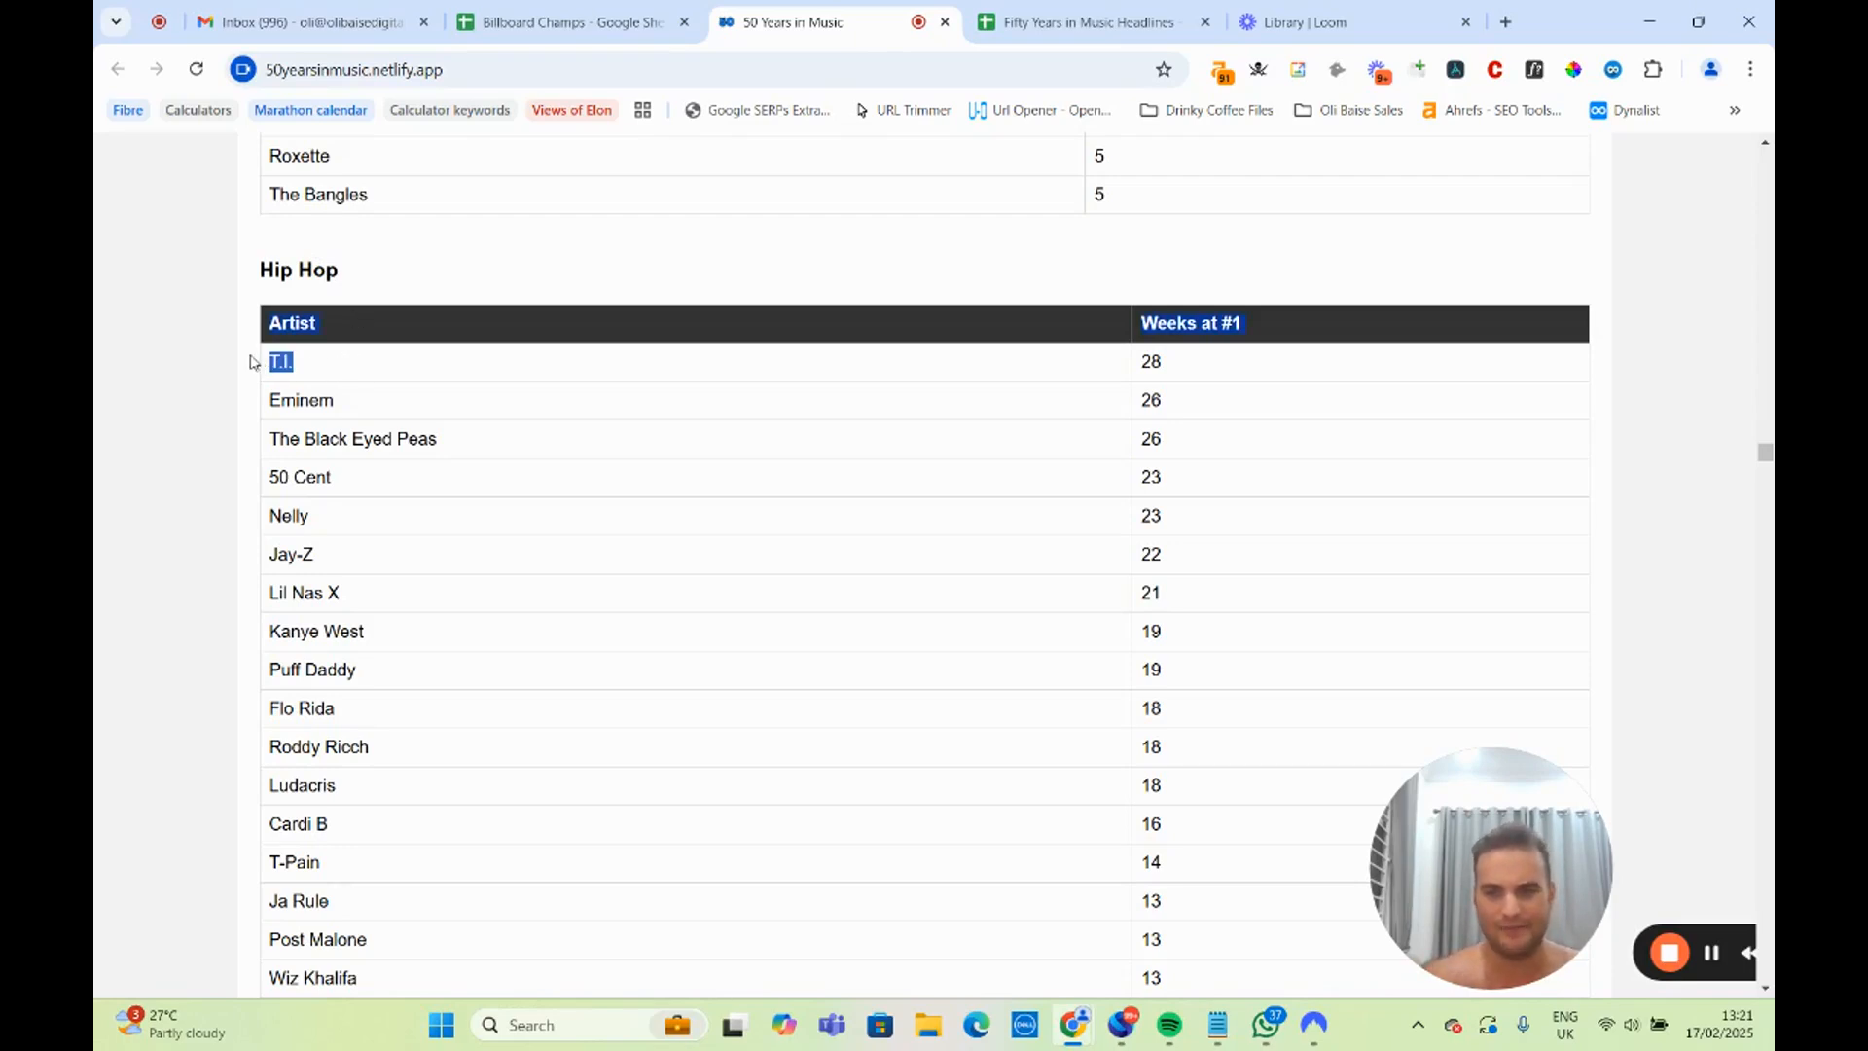
{"action": "left_click", "coordinate": [328, 397]}
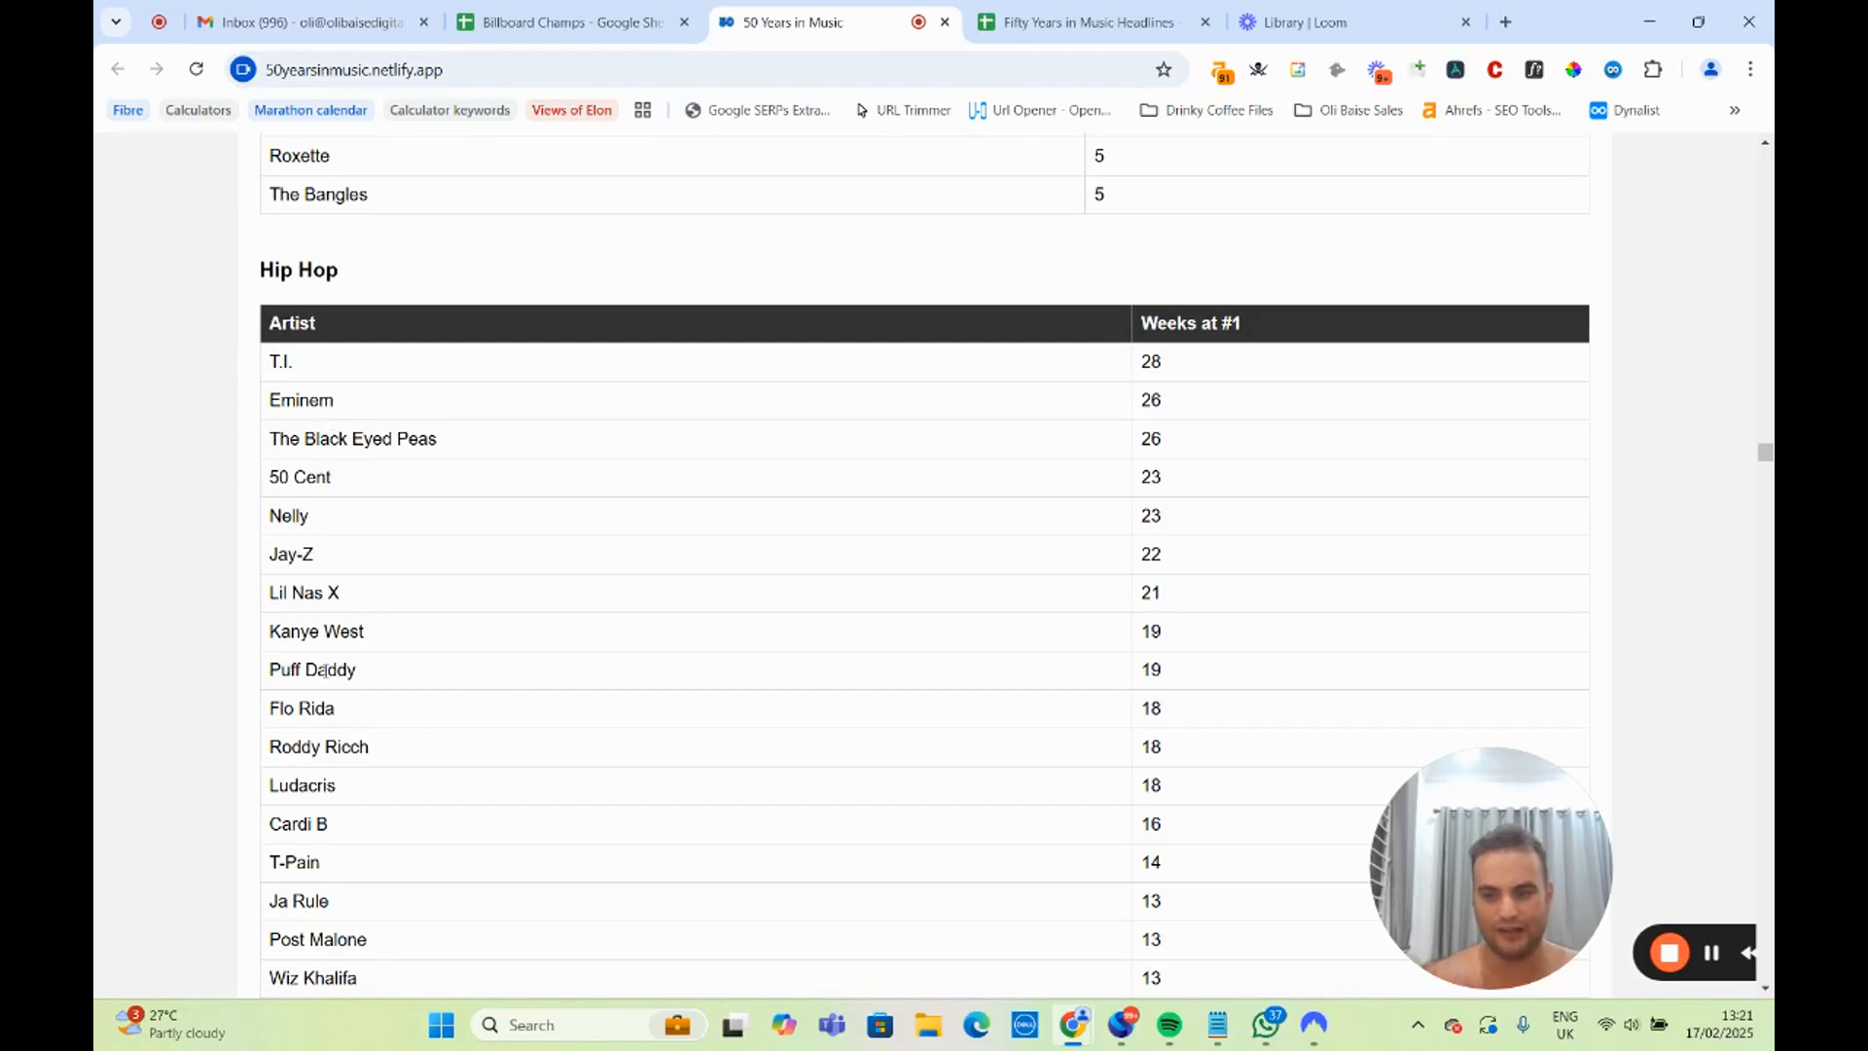
Highlight T.I.'s whole row in the Hip Hop table, including the weeks at #1, and clear the selection.
{"action": "left_click_drag", "start_coordinate": [292, 360], "coordinate": [336, 370]}
{"action": "left_click", "coordinate": [322, 361]}
{"action": "left_click", "coordinate": [275, 362]}
{"action": "left_click", "coordinate": [397, 374]}
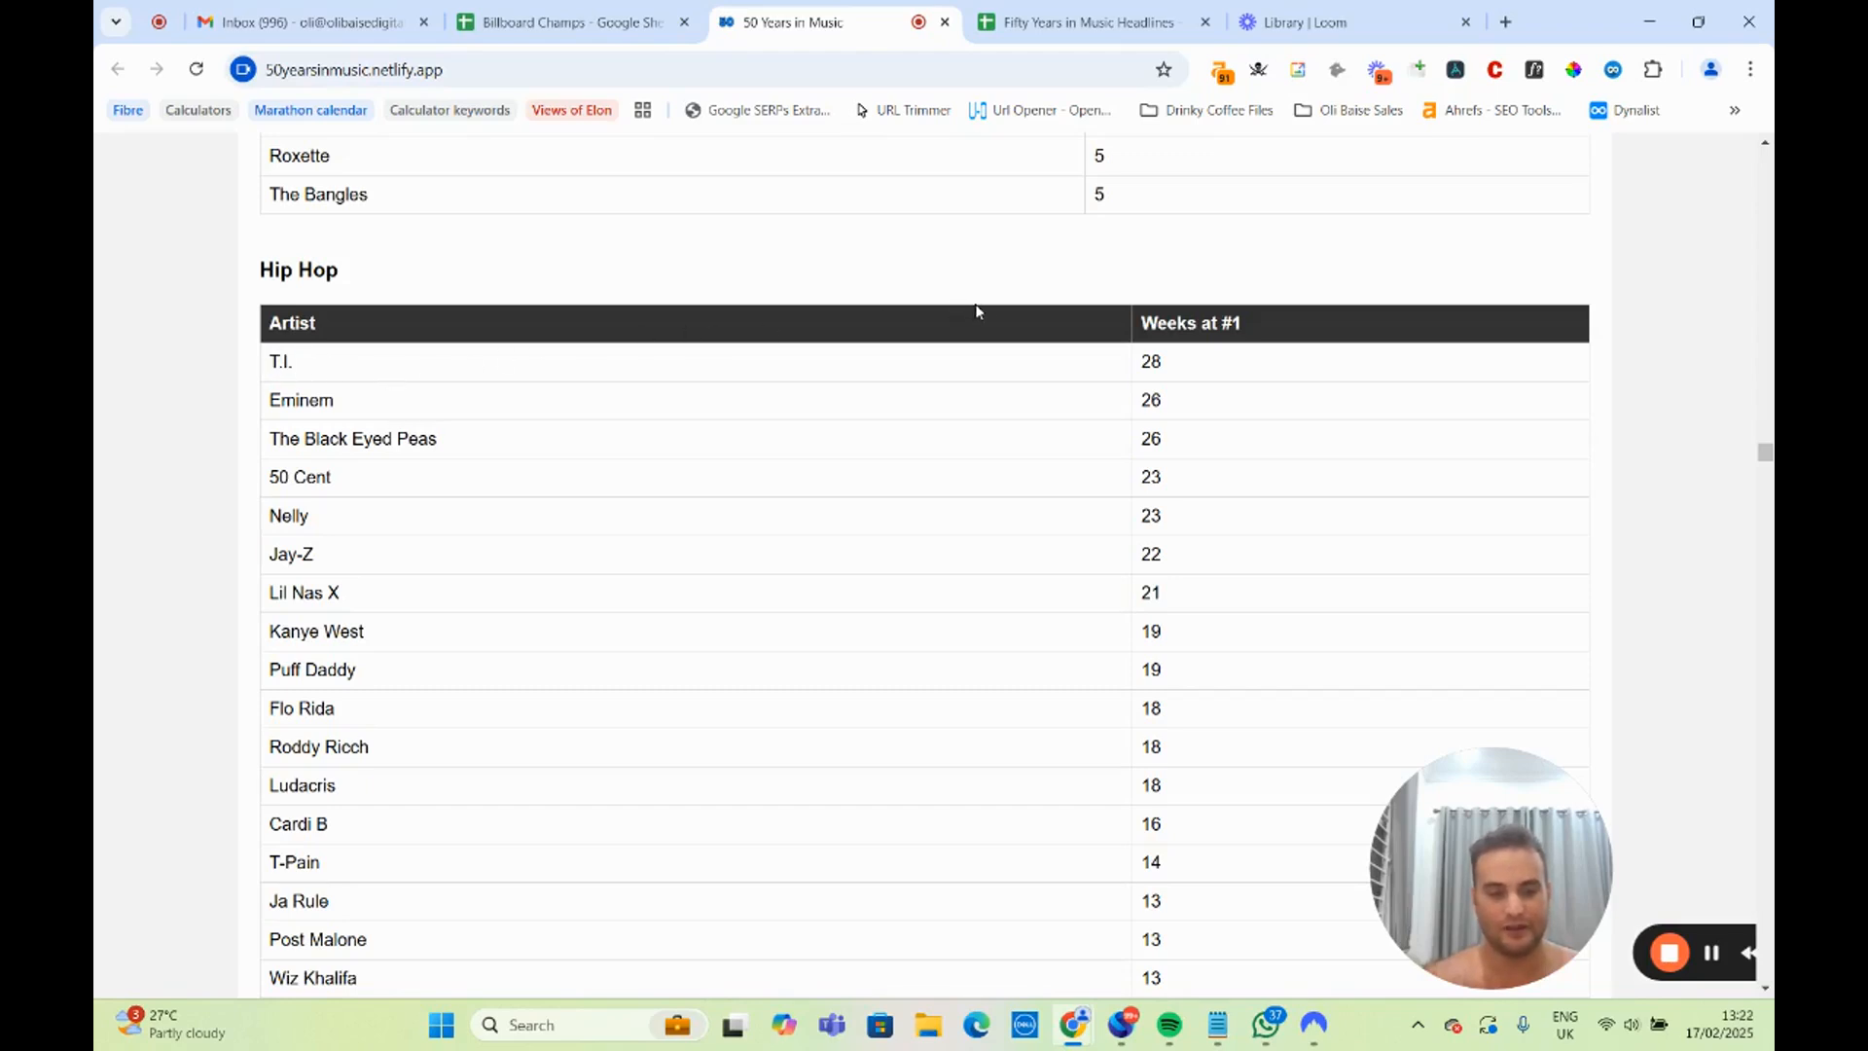
{"action": "left_click_drag", "start_coordinate": [243, 360], "coordinate": [1214, 354]}
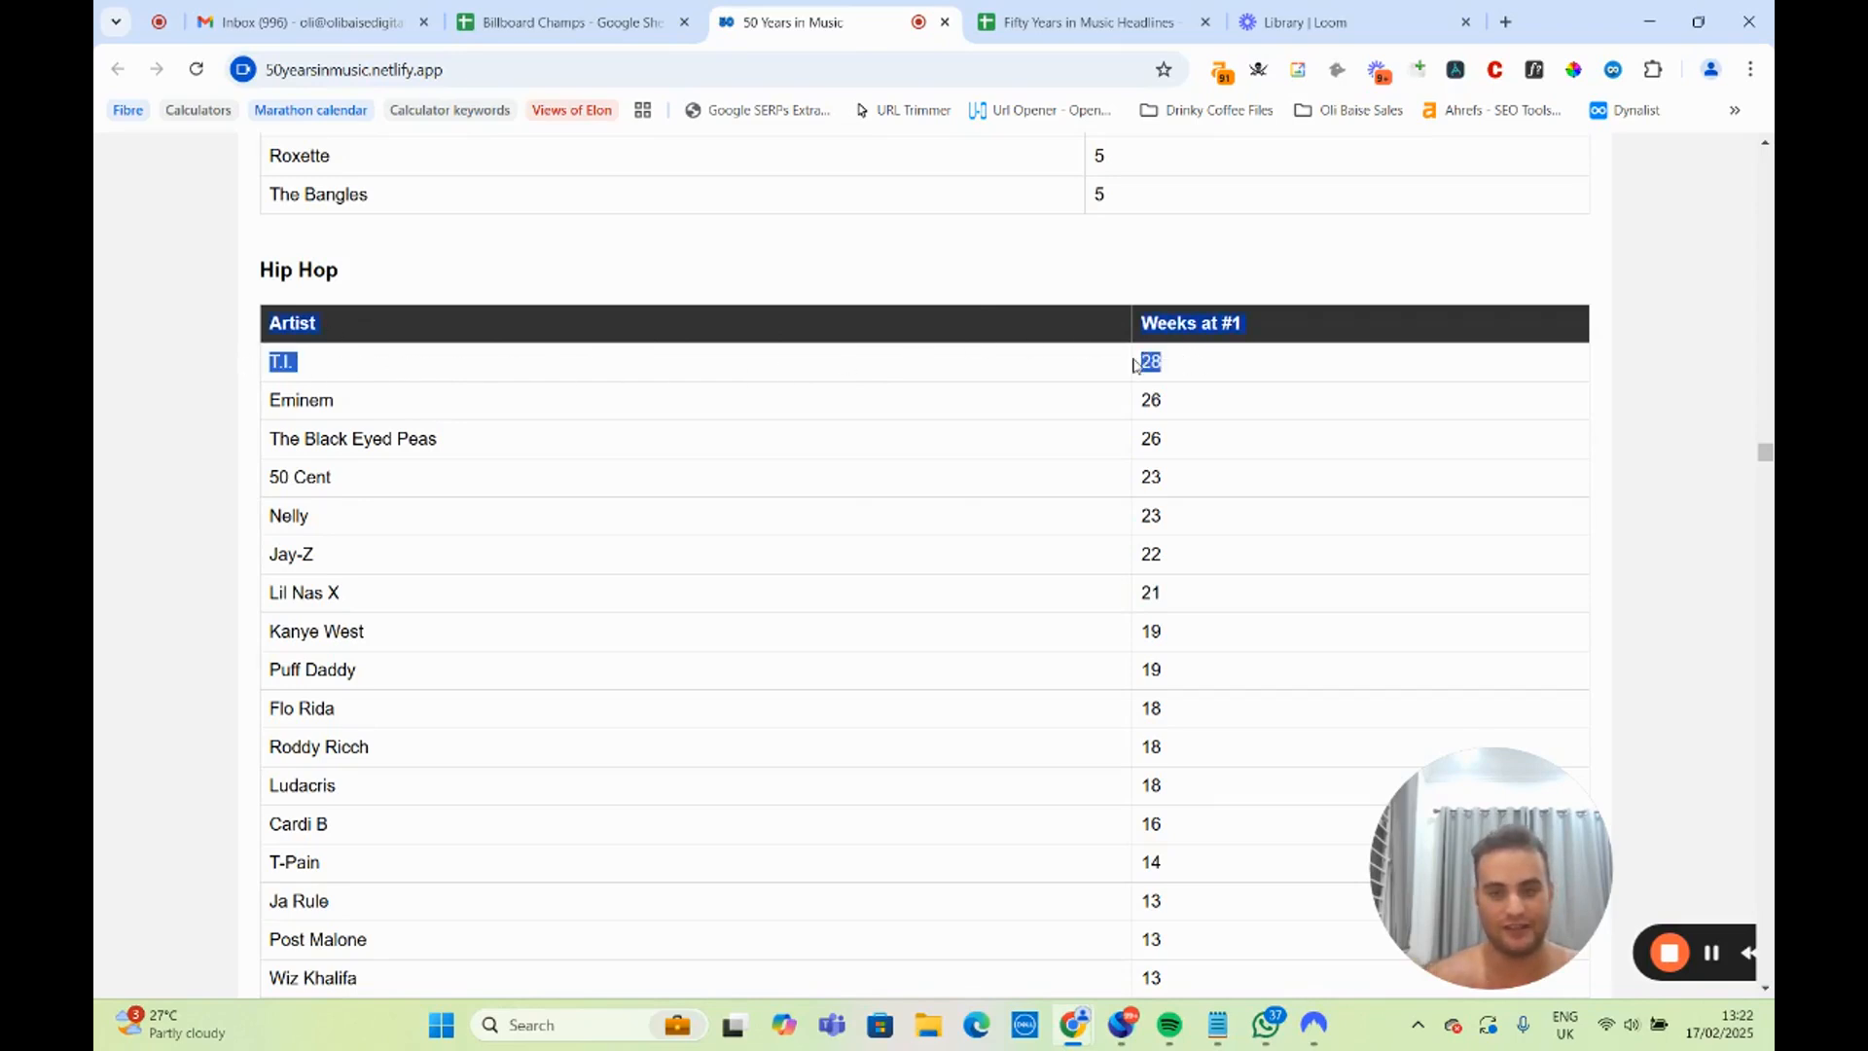
{"action": "left_click", "coordinate": [813, 379]}
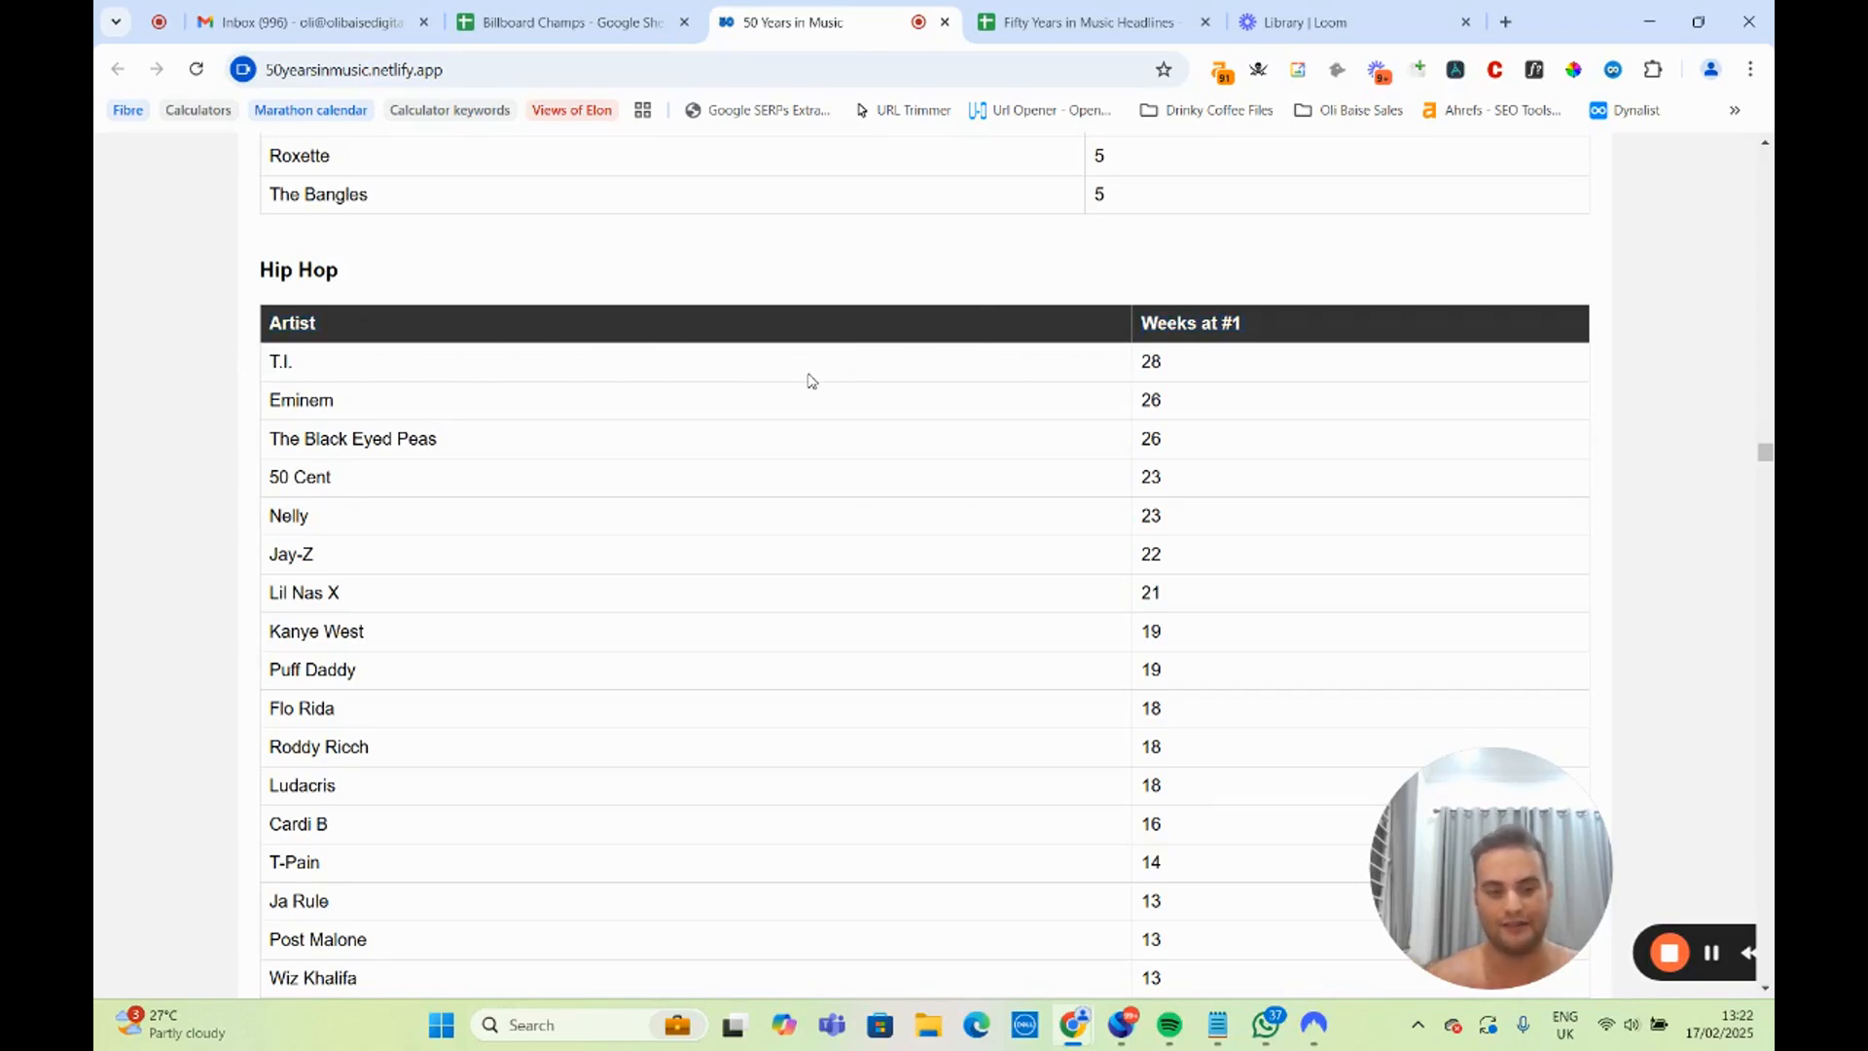
Highlight Santana in the Rock artists table and look over the Country artists table.
{"action": "scroll", "coordinate": [812, 379], "scroll_direction": "down", "scroll_amount": 15}
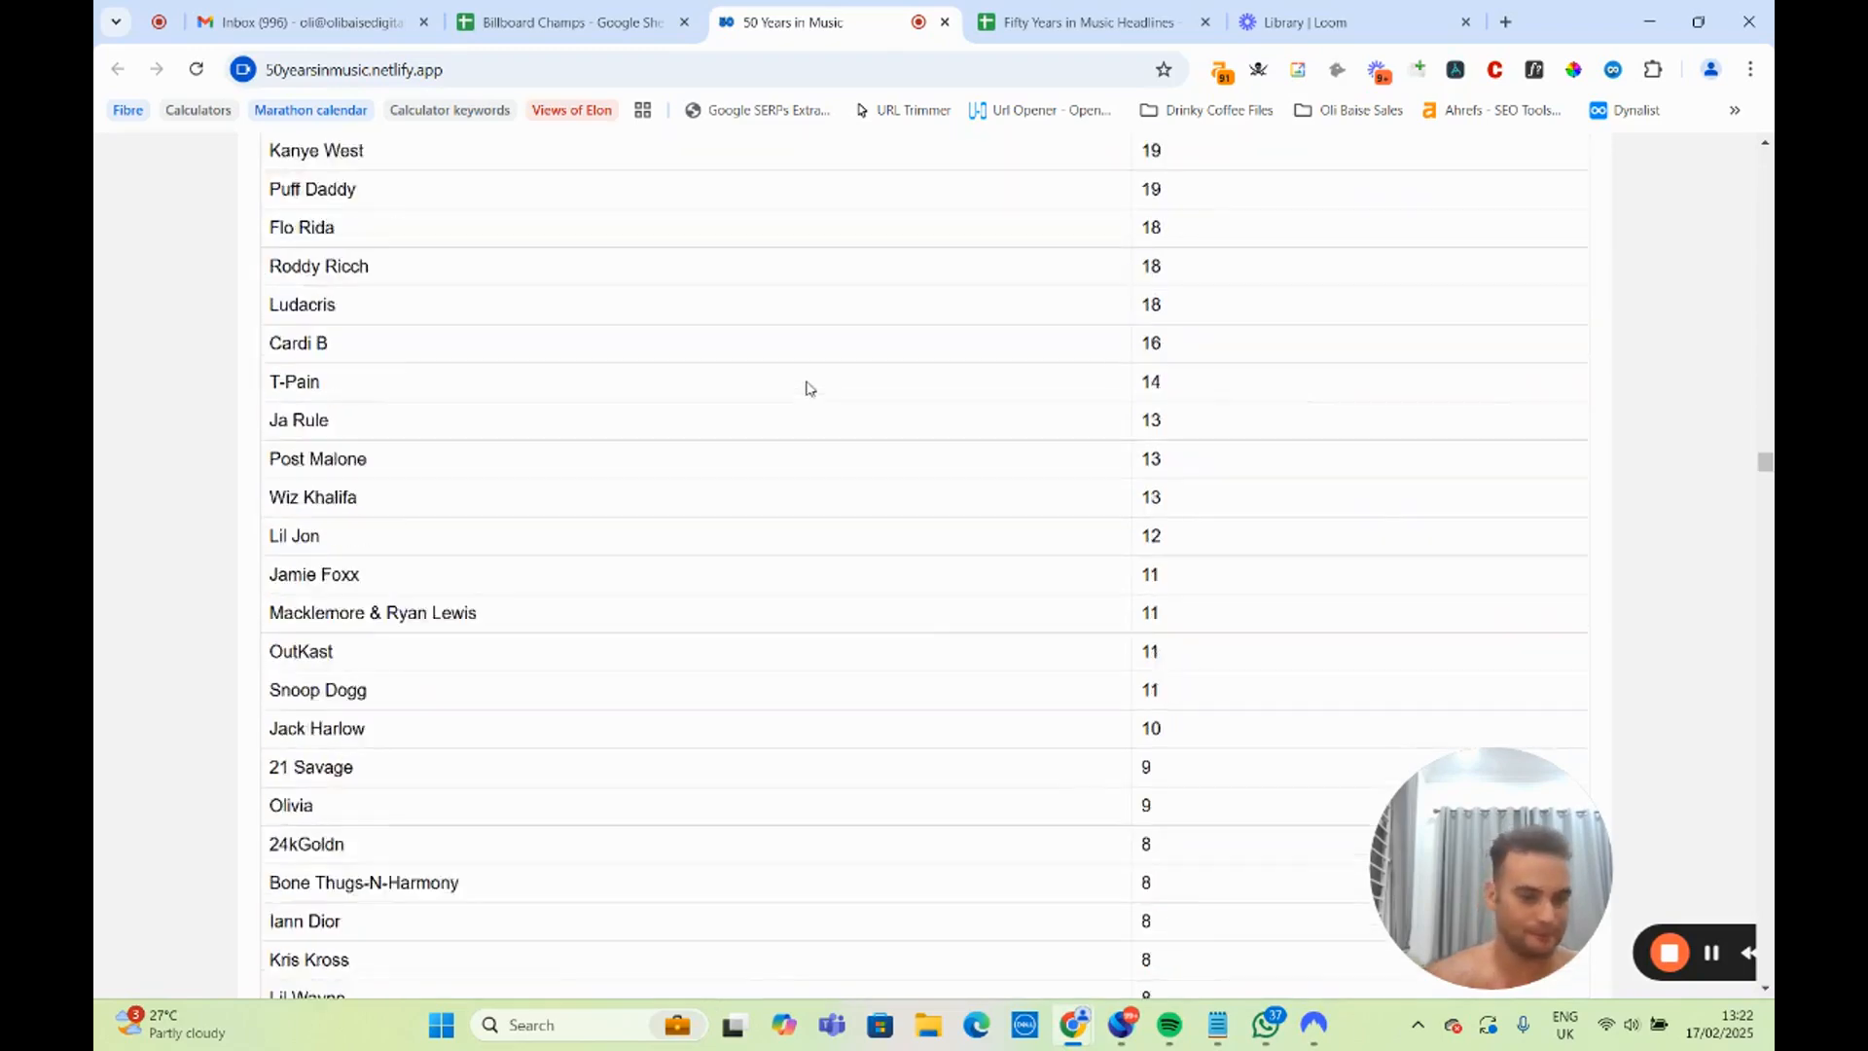
{"action": "scroll", "coordinate": [806, 389], "scroll_direction": "down", "scroll_amount": 5}
{"action": "scroll", "coordinate": [796, 388], "scroll_direction": "up", "scroll_amount": 4}
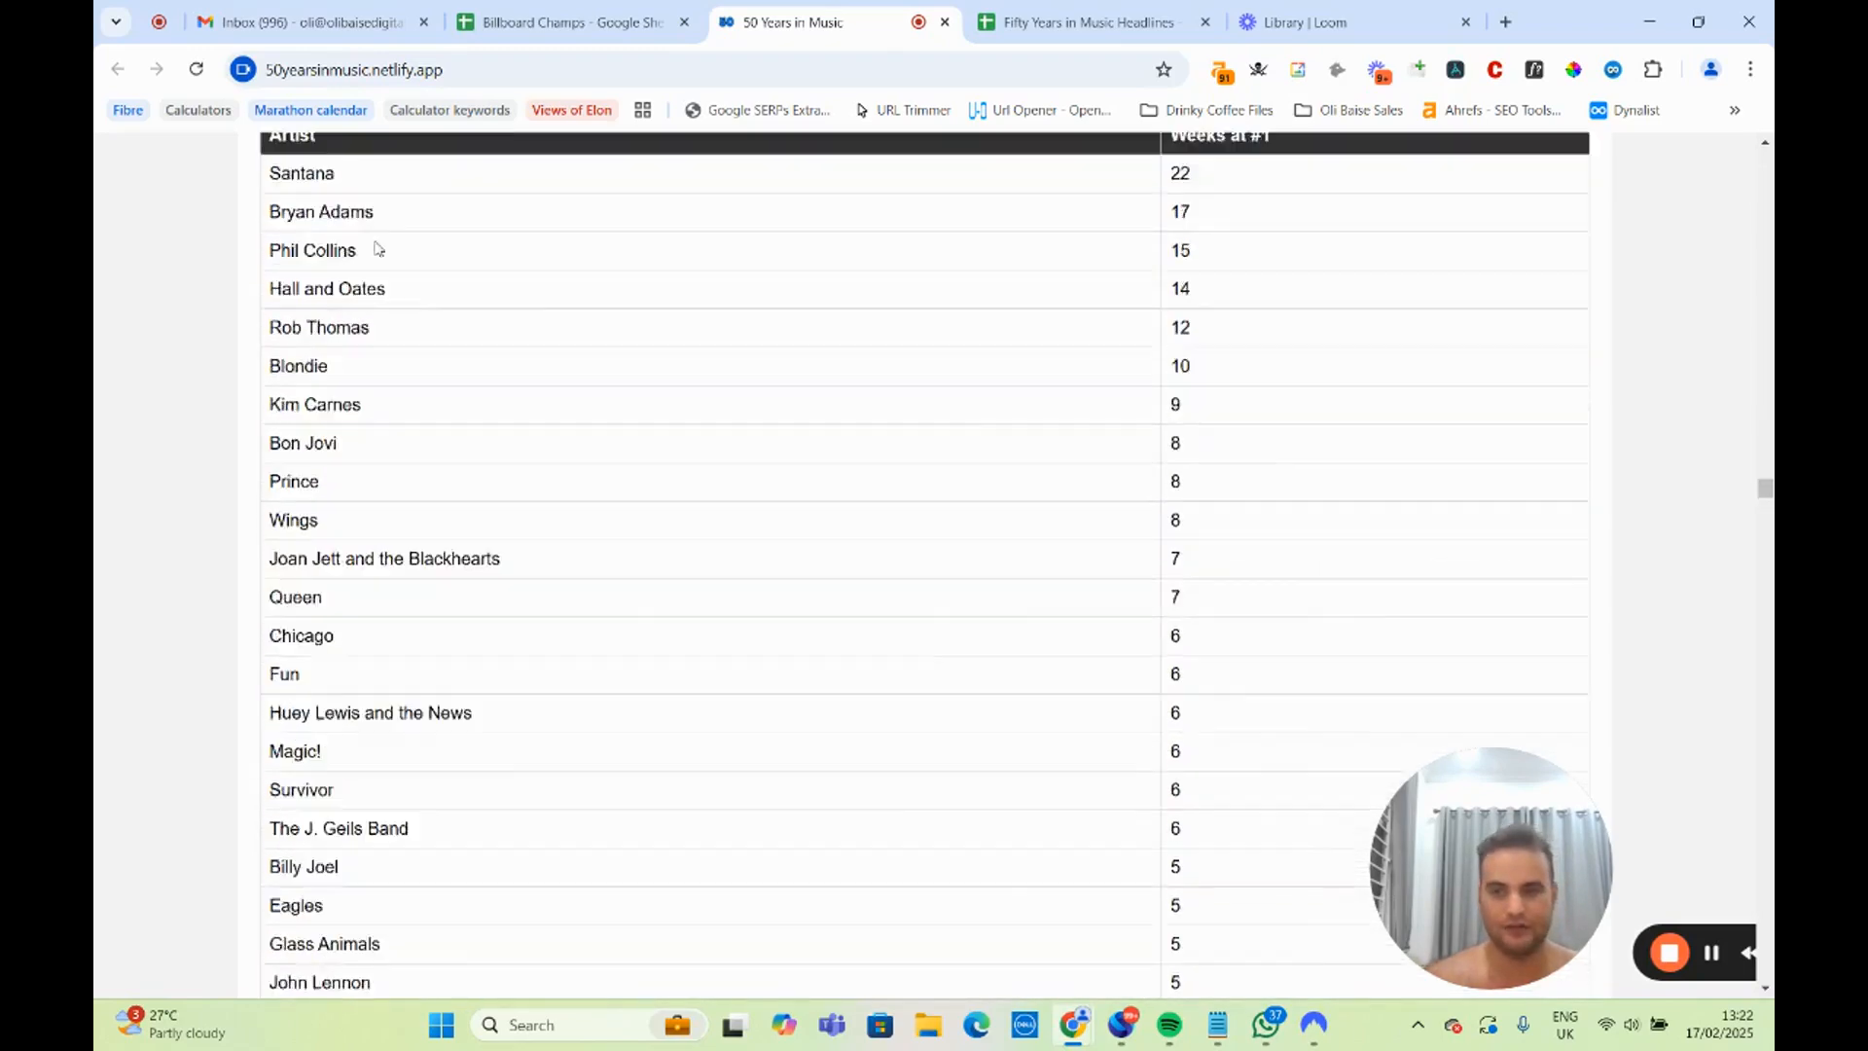
{"action": "double_click", "coordinate": [310, 368]}
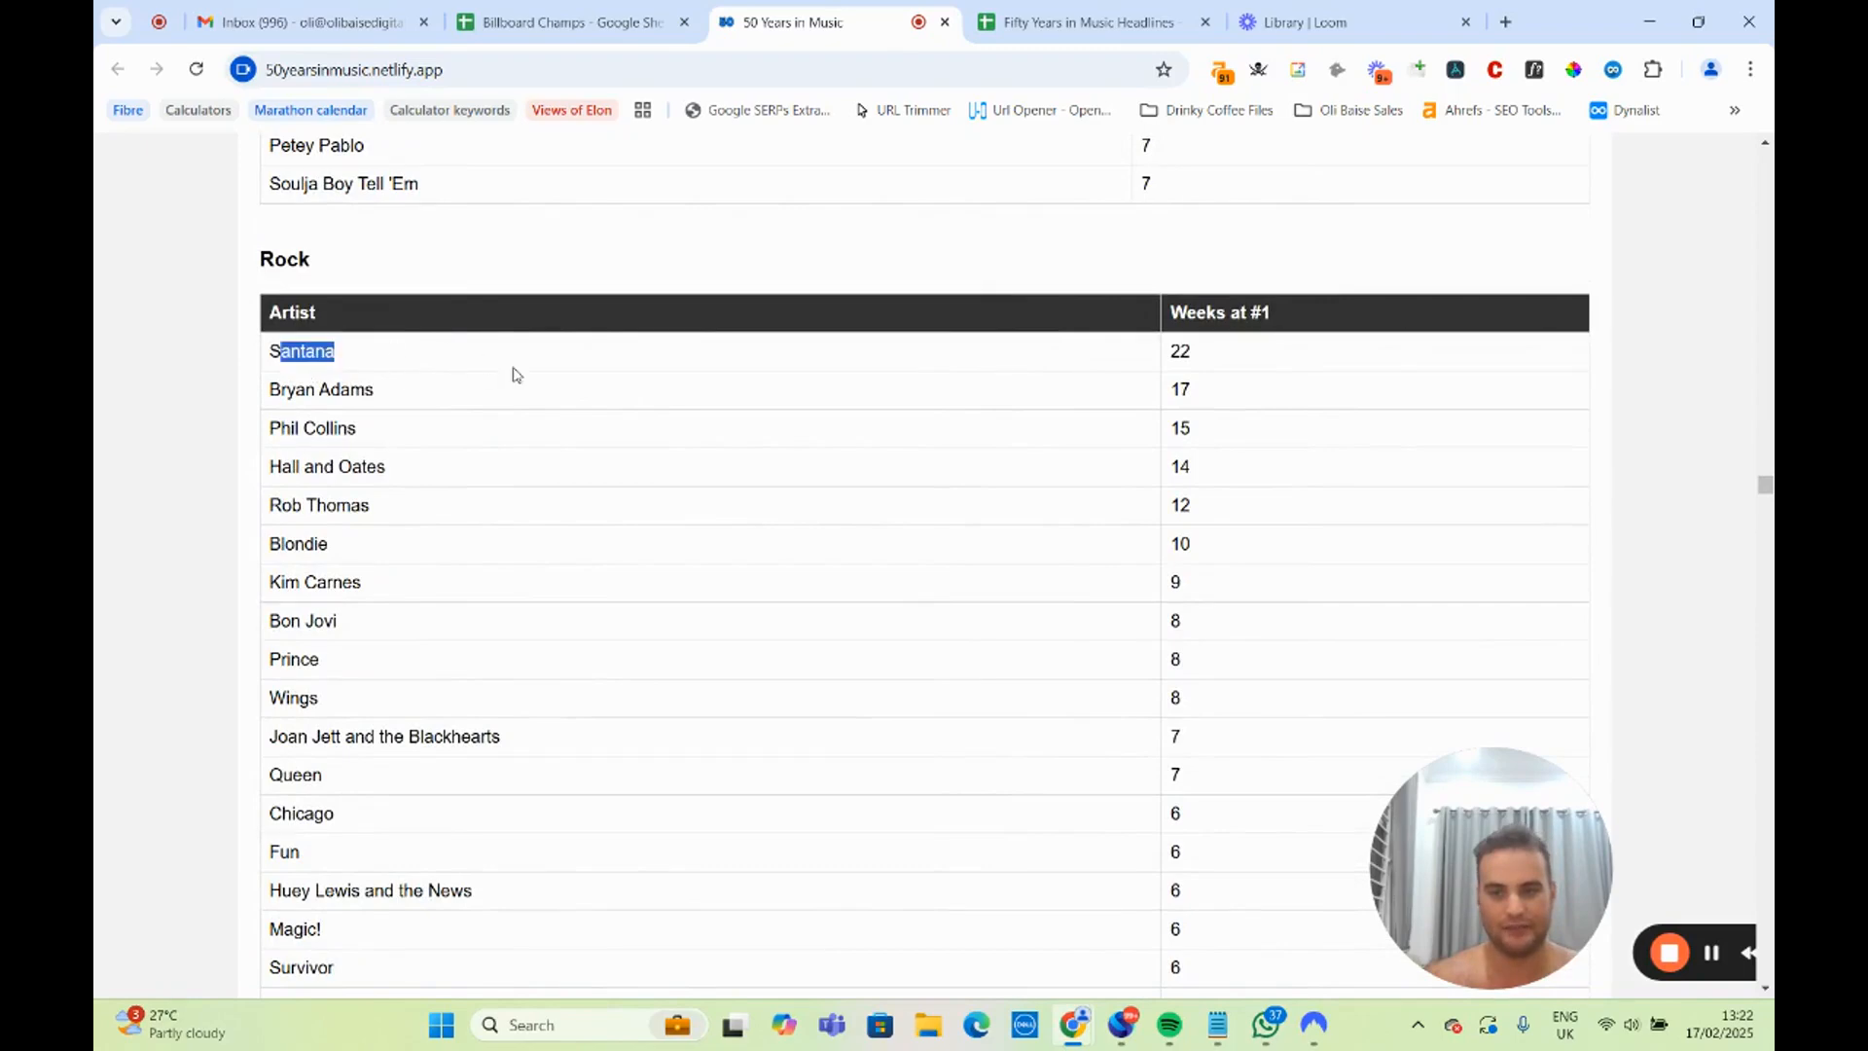
{"action": "scroll", "coordinate": [632, 389], "scroll_direction": "down", "scroll_amount": 20}
{"action": "scroll", "coordinate": [611, 396], "scroll_direction": "down", "scroll_amount": 2}
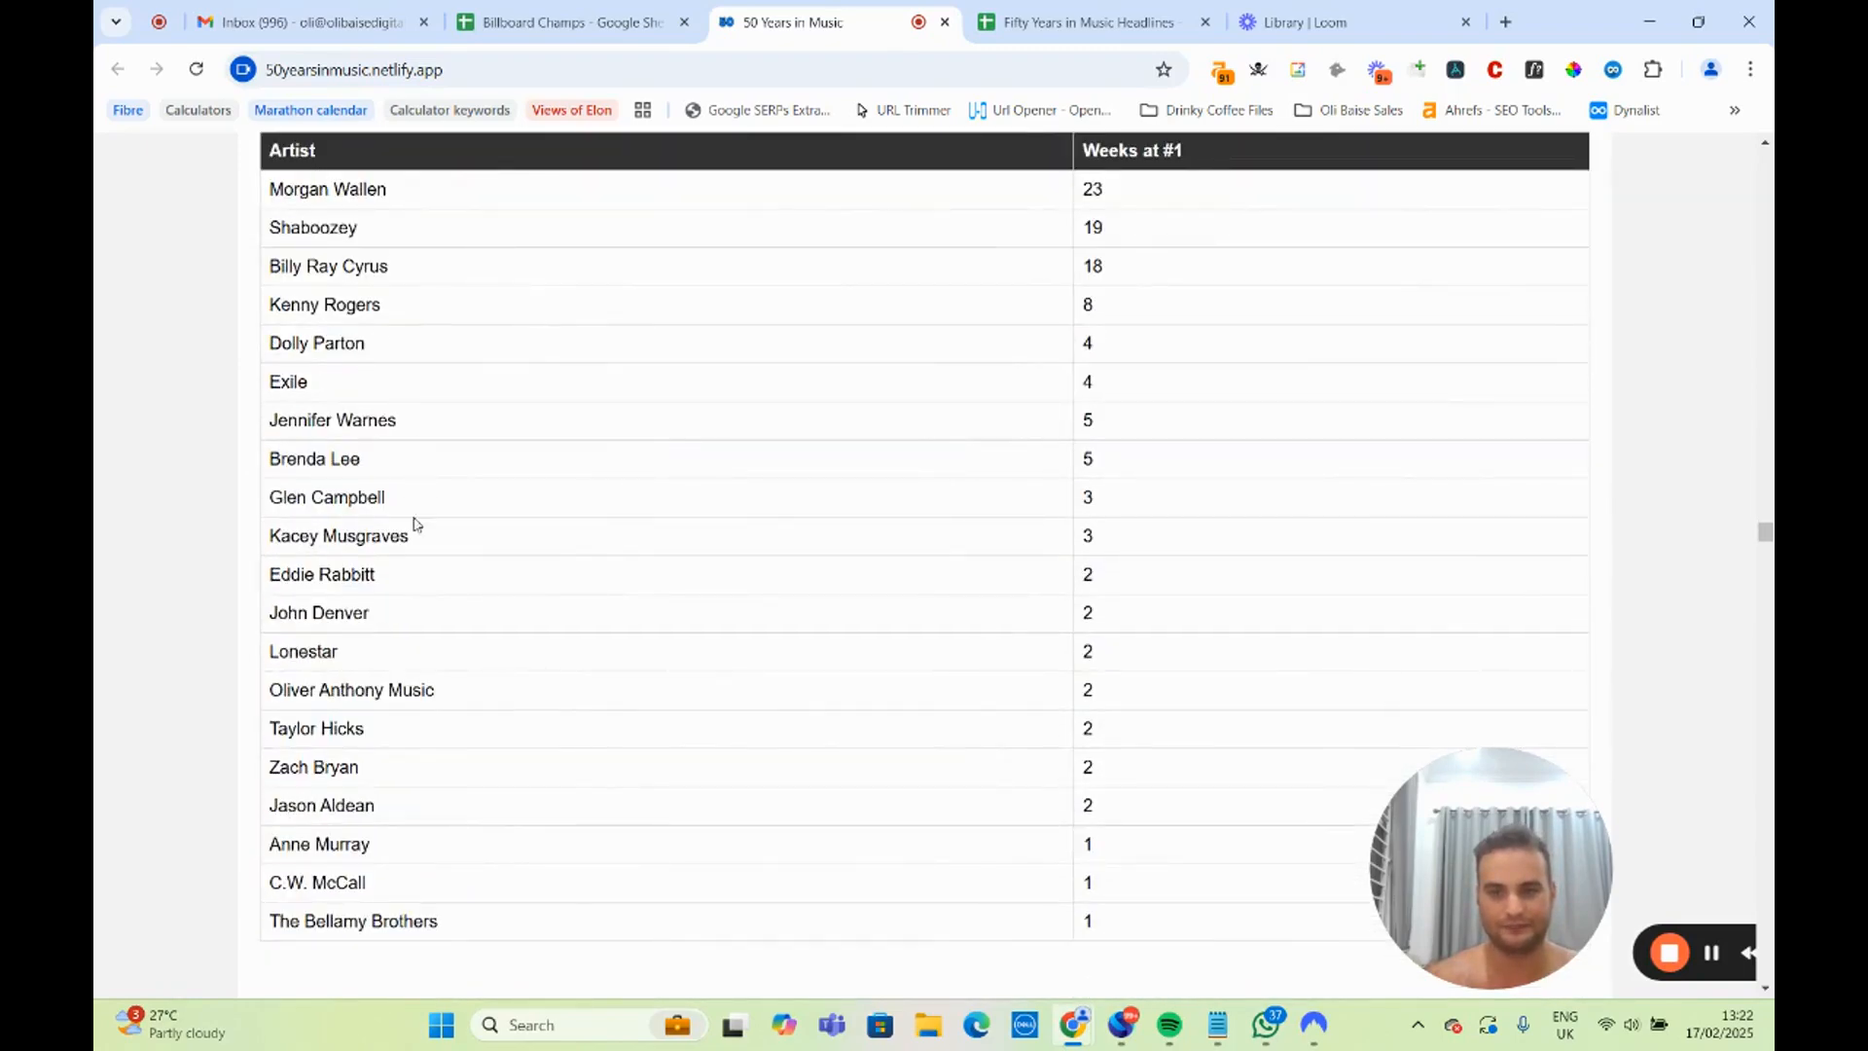
Highlight the New York and UK entries, plus the rows from Georgia down to Indiana, in the table of states' time at number 1.
{"action": "scroll", "coordinate": [414, 521], "scroll_direction": "down", "scroll_amount": 9}
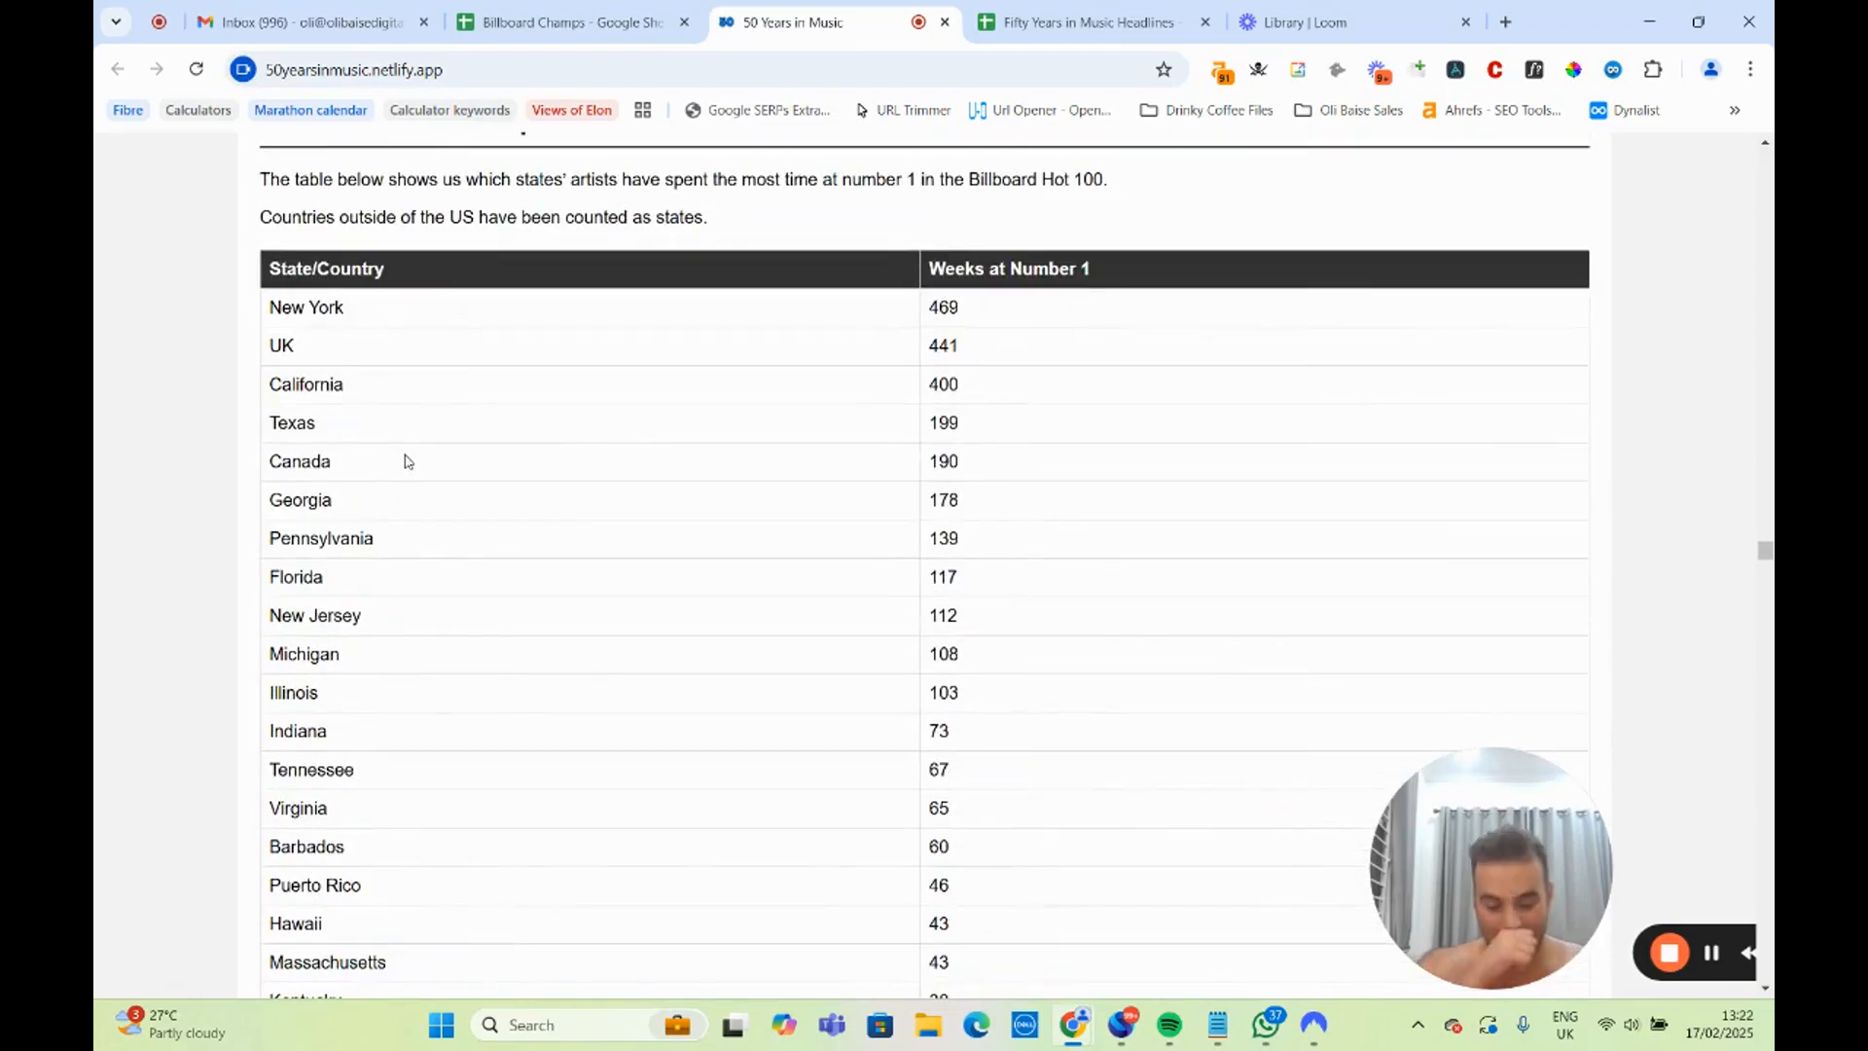
{"action": "scroll", "coordinate": [405, 457], "scroll_direction": "up", "scroll_amount": 2}
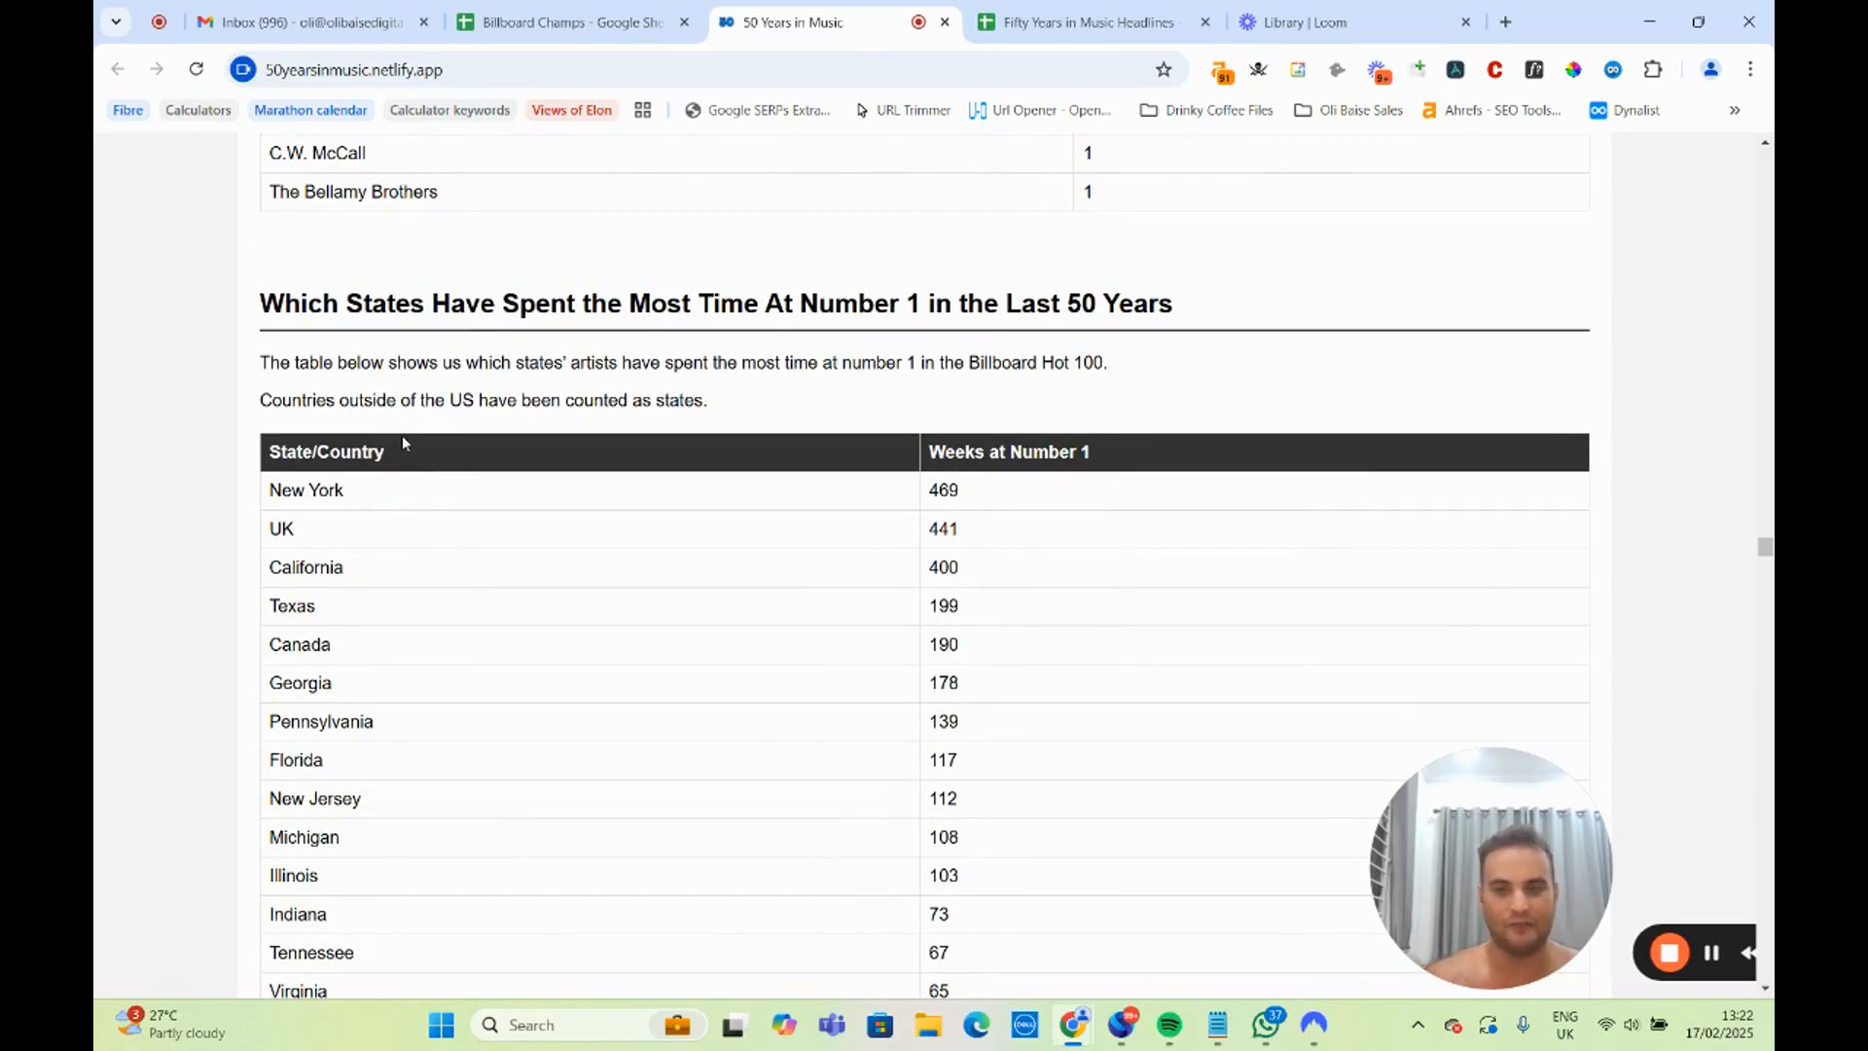
{"action": "scroll", "coordinate": [399, 435], "scroll_direction": "down", "scroll_amount": 2}
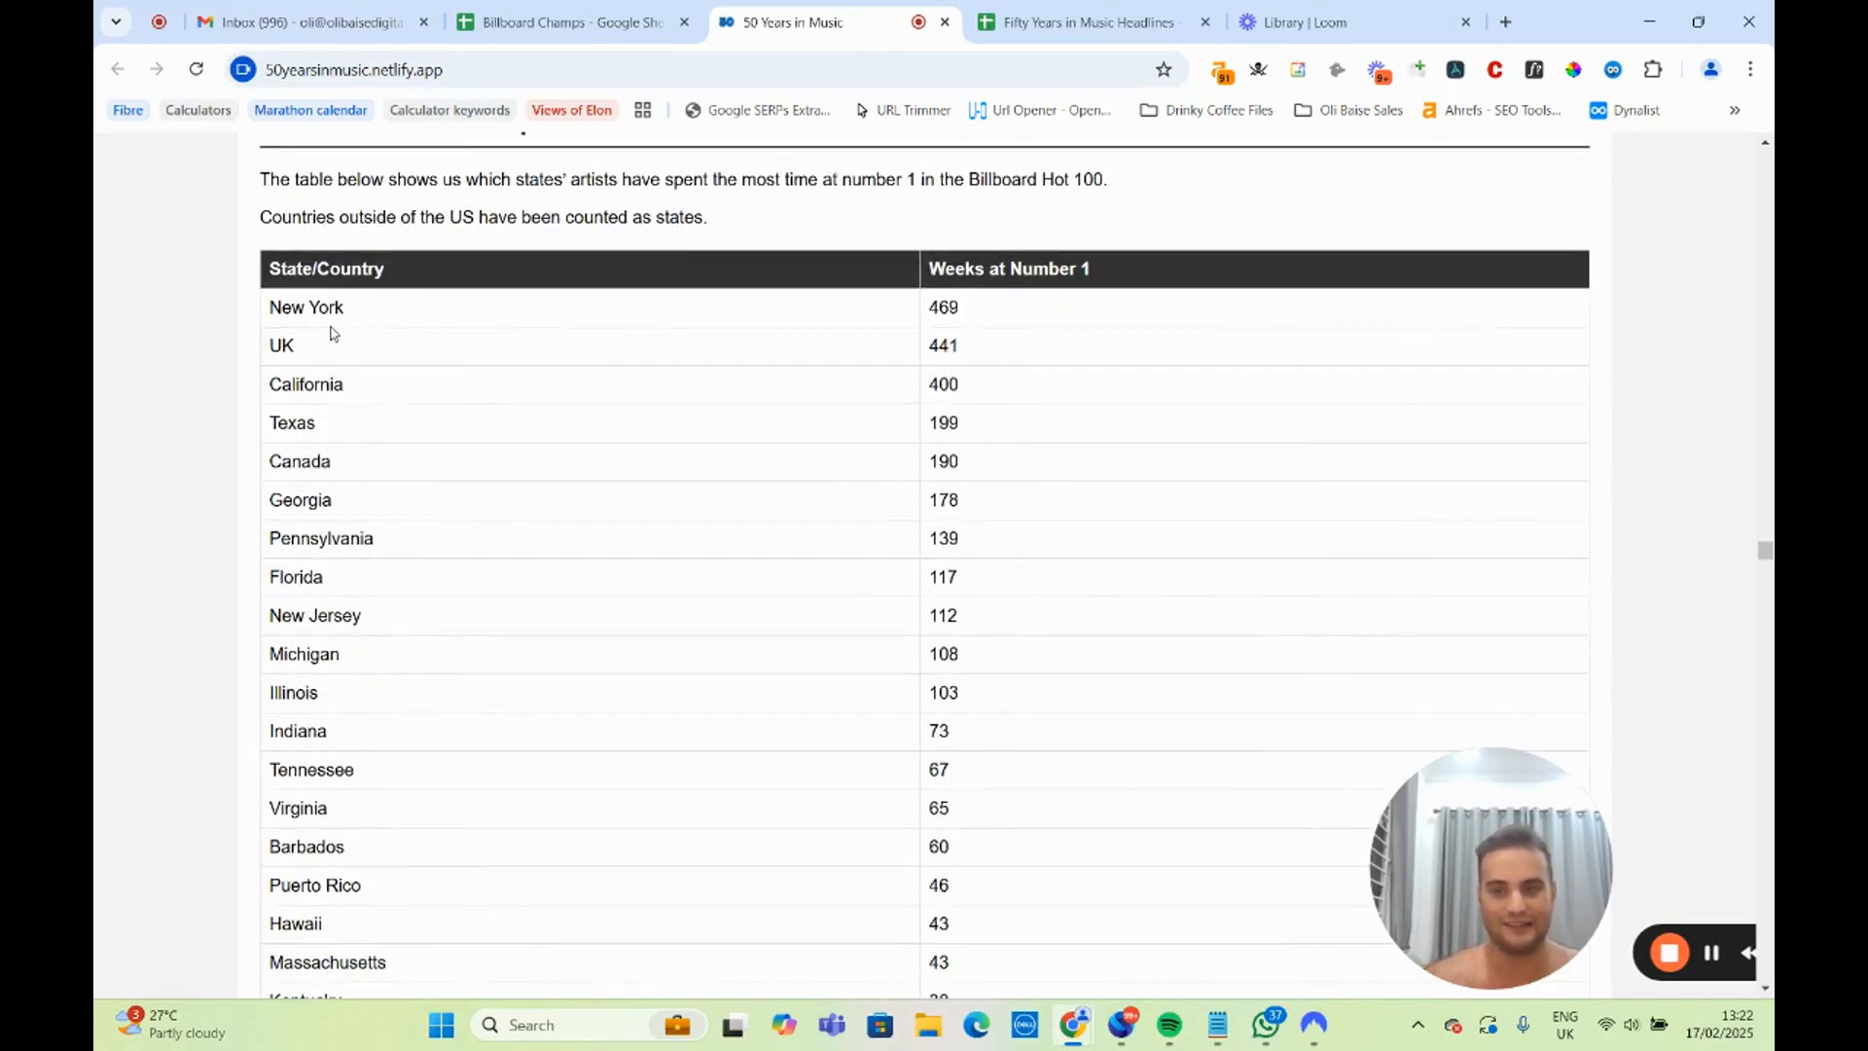
{"action": "left_click_drag", "start_coordinate": [279, 308], "coordinate": [776, 341]}
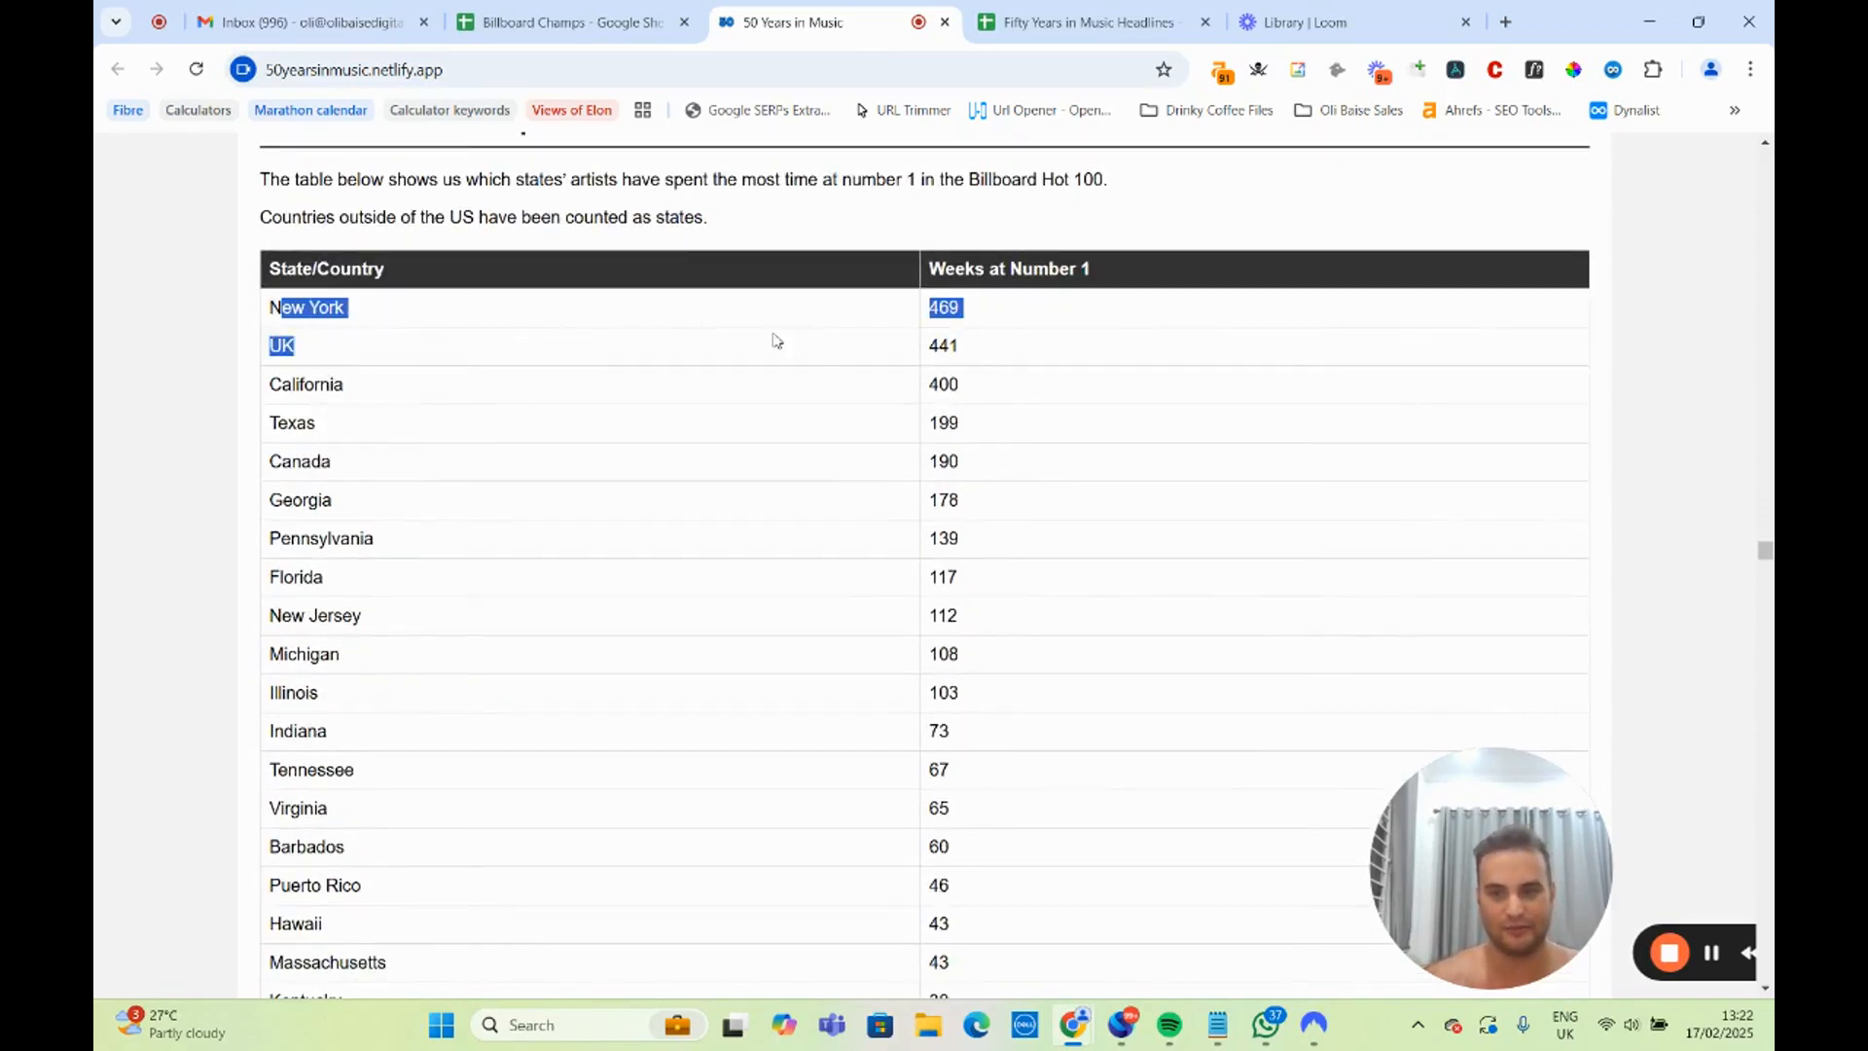
{"action": "left_click", "coordinate": [280, 349]}
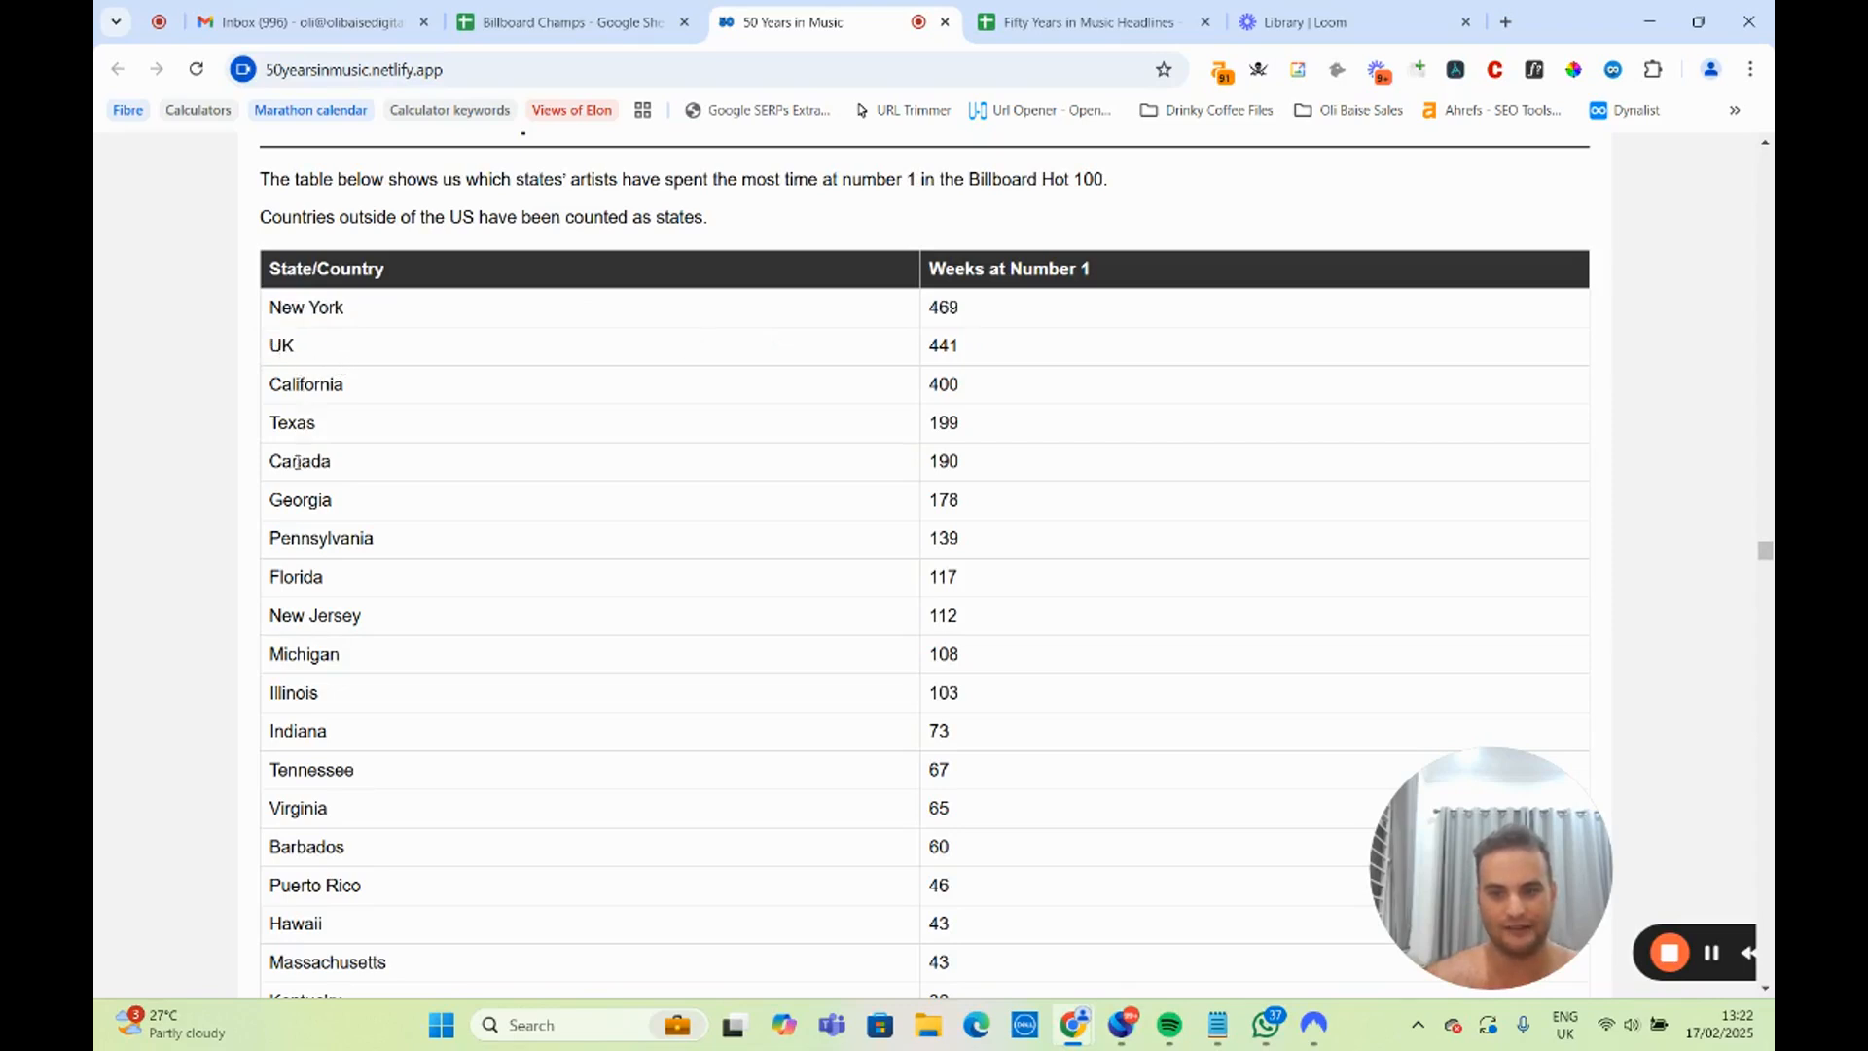
{"action": "left_click_drag", "start_coordinate": [296, 496], "coordinate": [331, 728]}
{"action": "scroll", "coordinate": [331, 710], "scroll_direction": "down", "scroll_amount": 14}
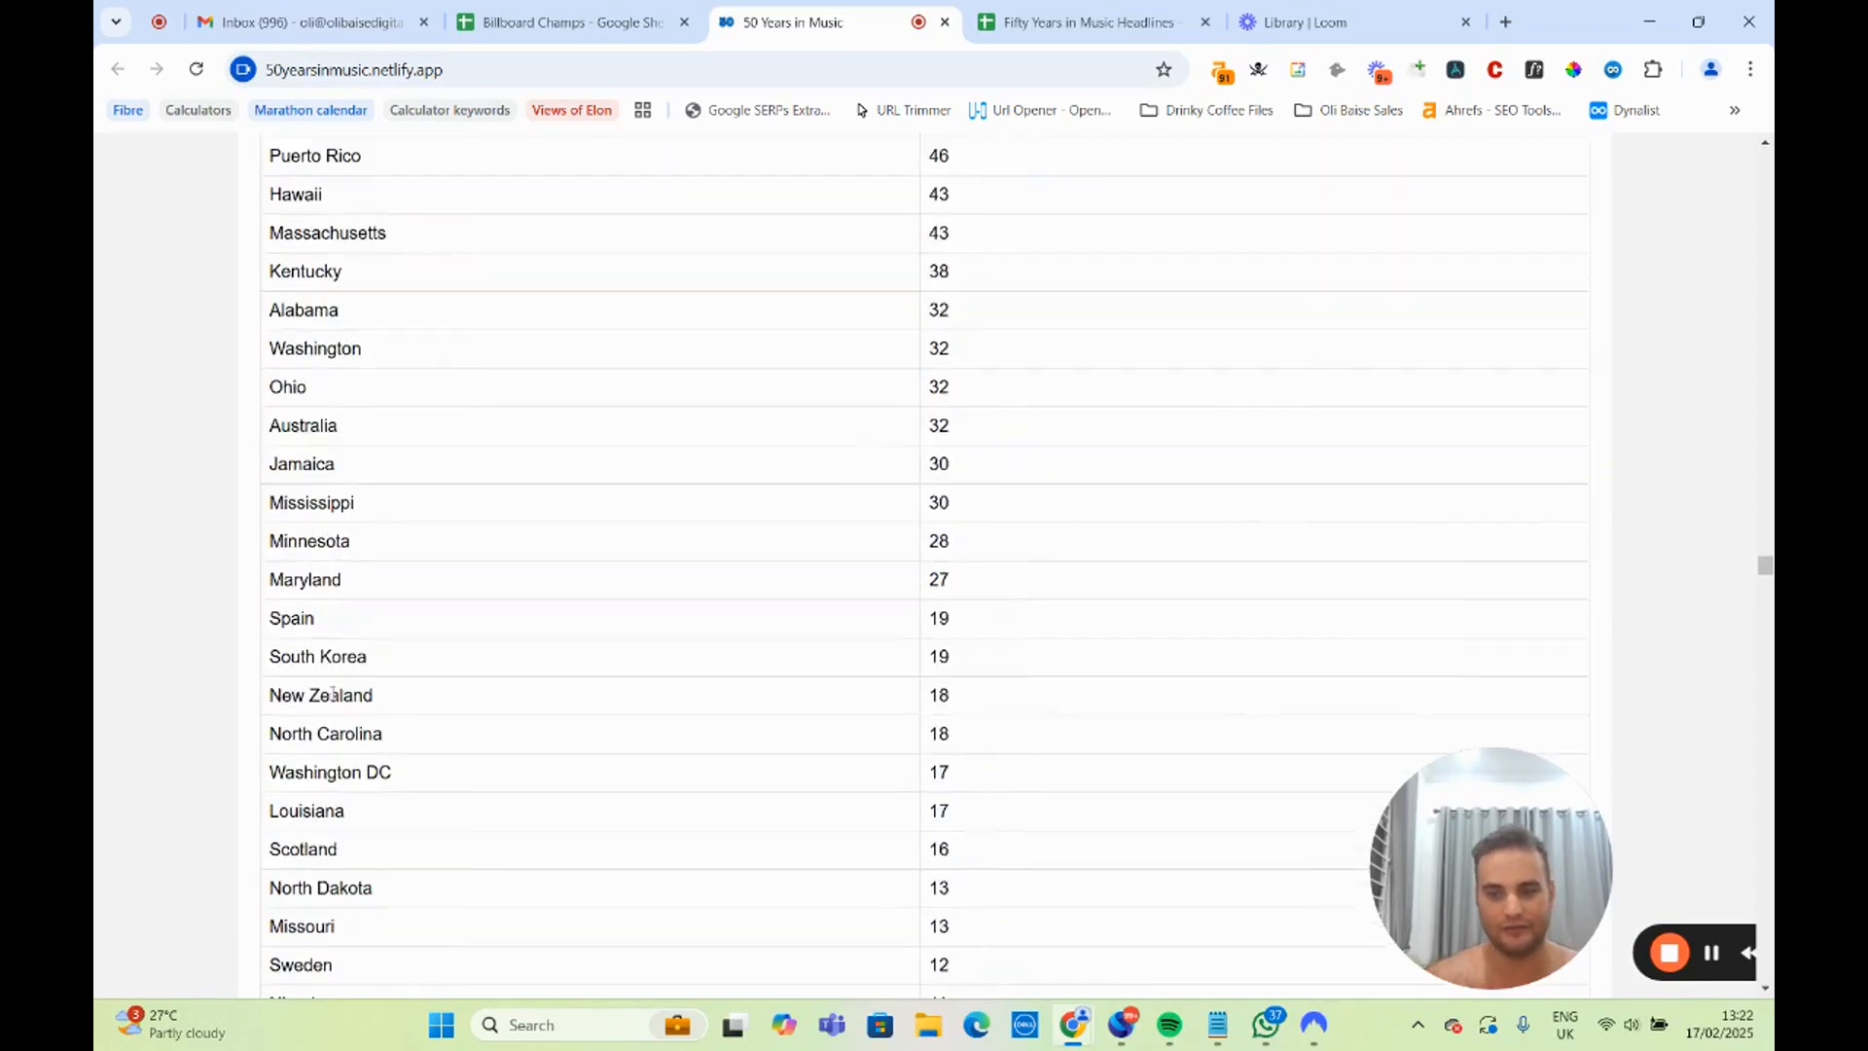
Highlight the heading of the per-million-residents states table and the Hawaii entry within it.
{"action": "scroll", "coordinate": [333, 690], "scroll_direction": "down", "scroll_amount": 10}
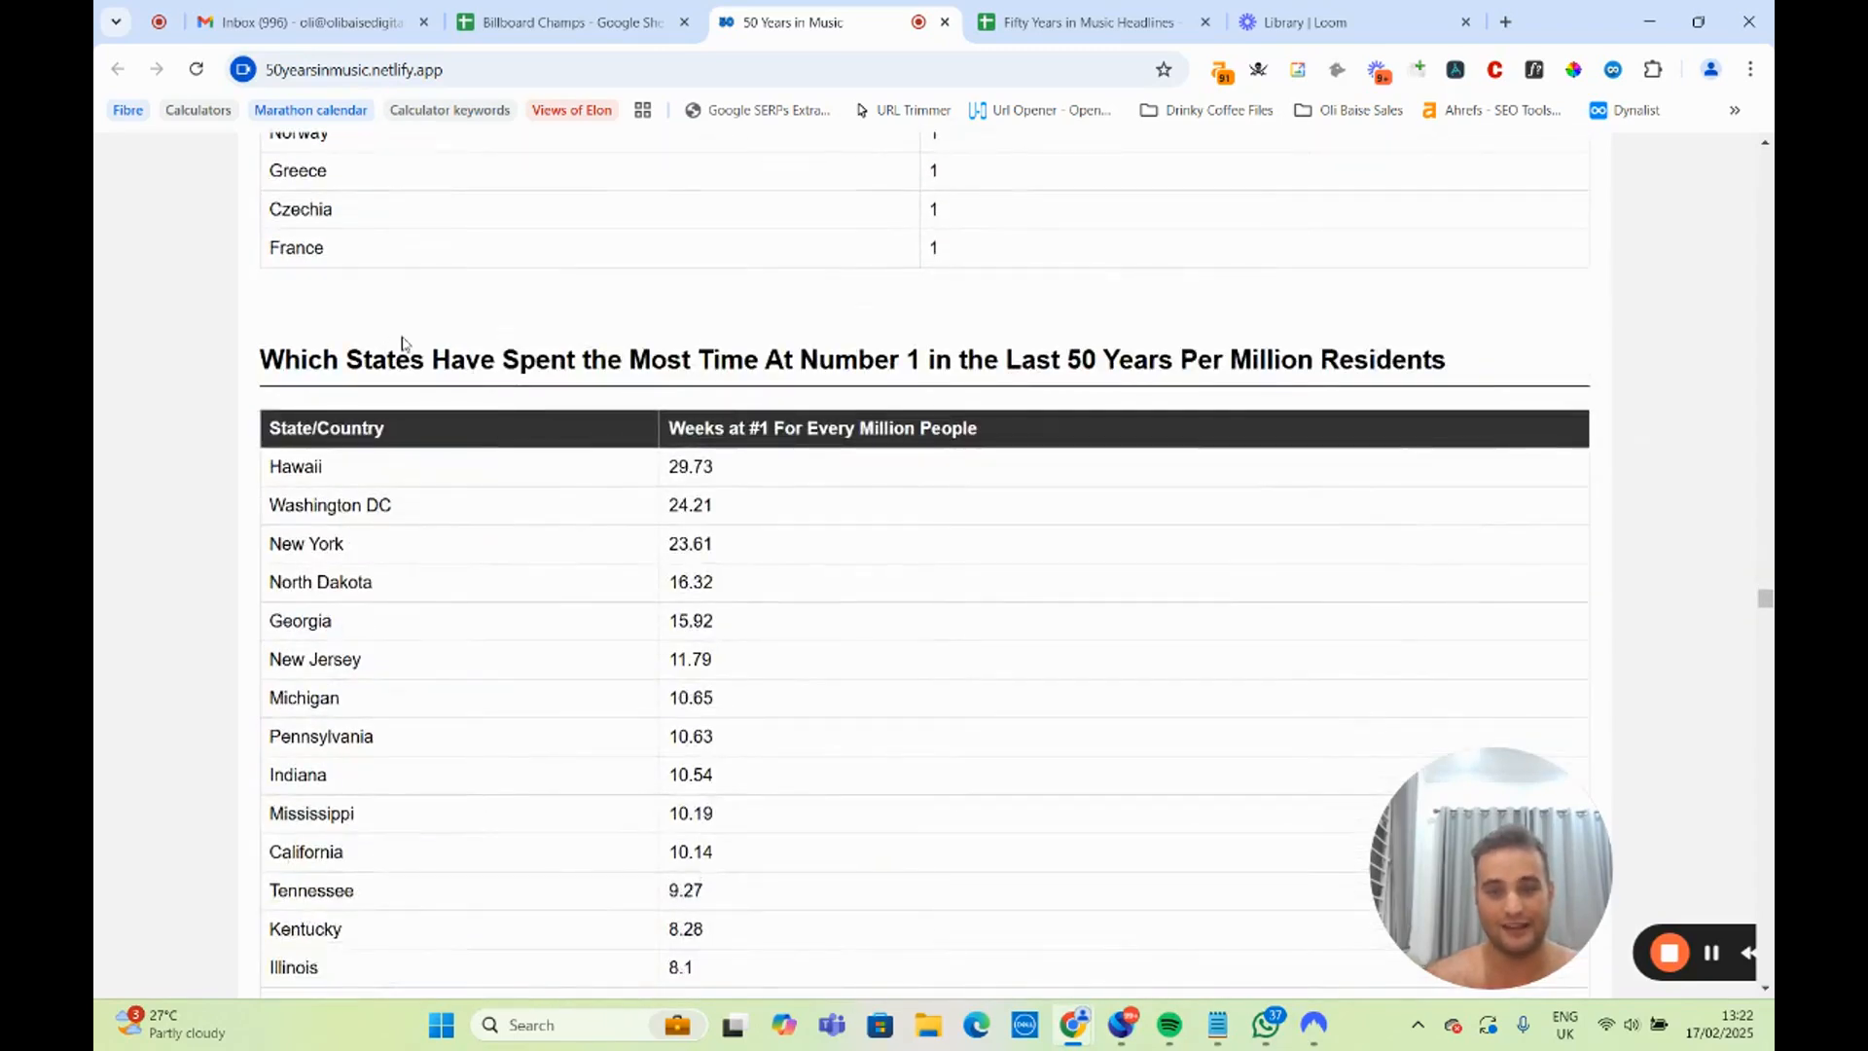
{"action": "left_click_drag", "start_coordinate": [784, 362], "coordinate": [1329, 354]}
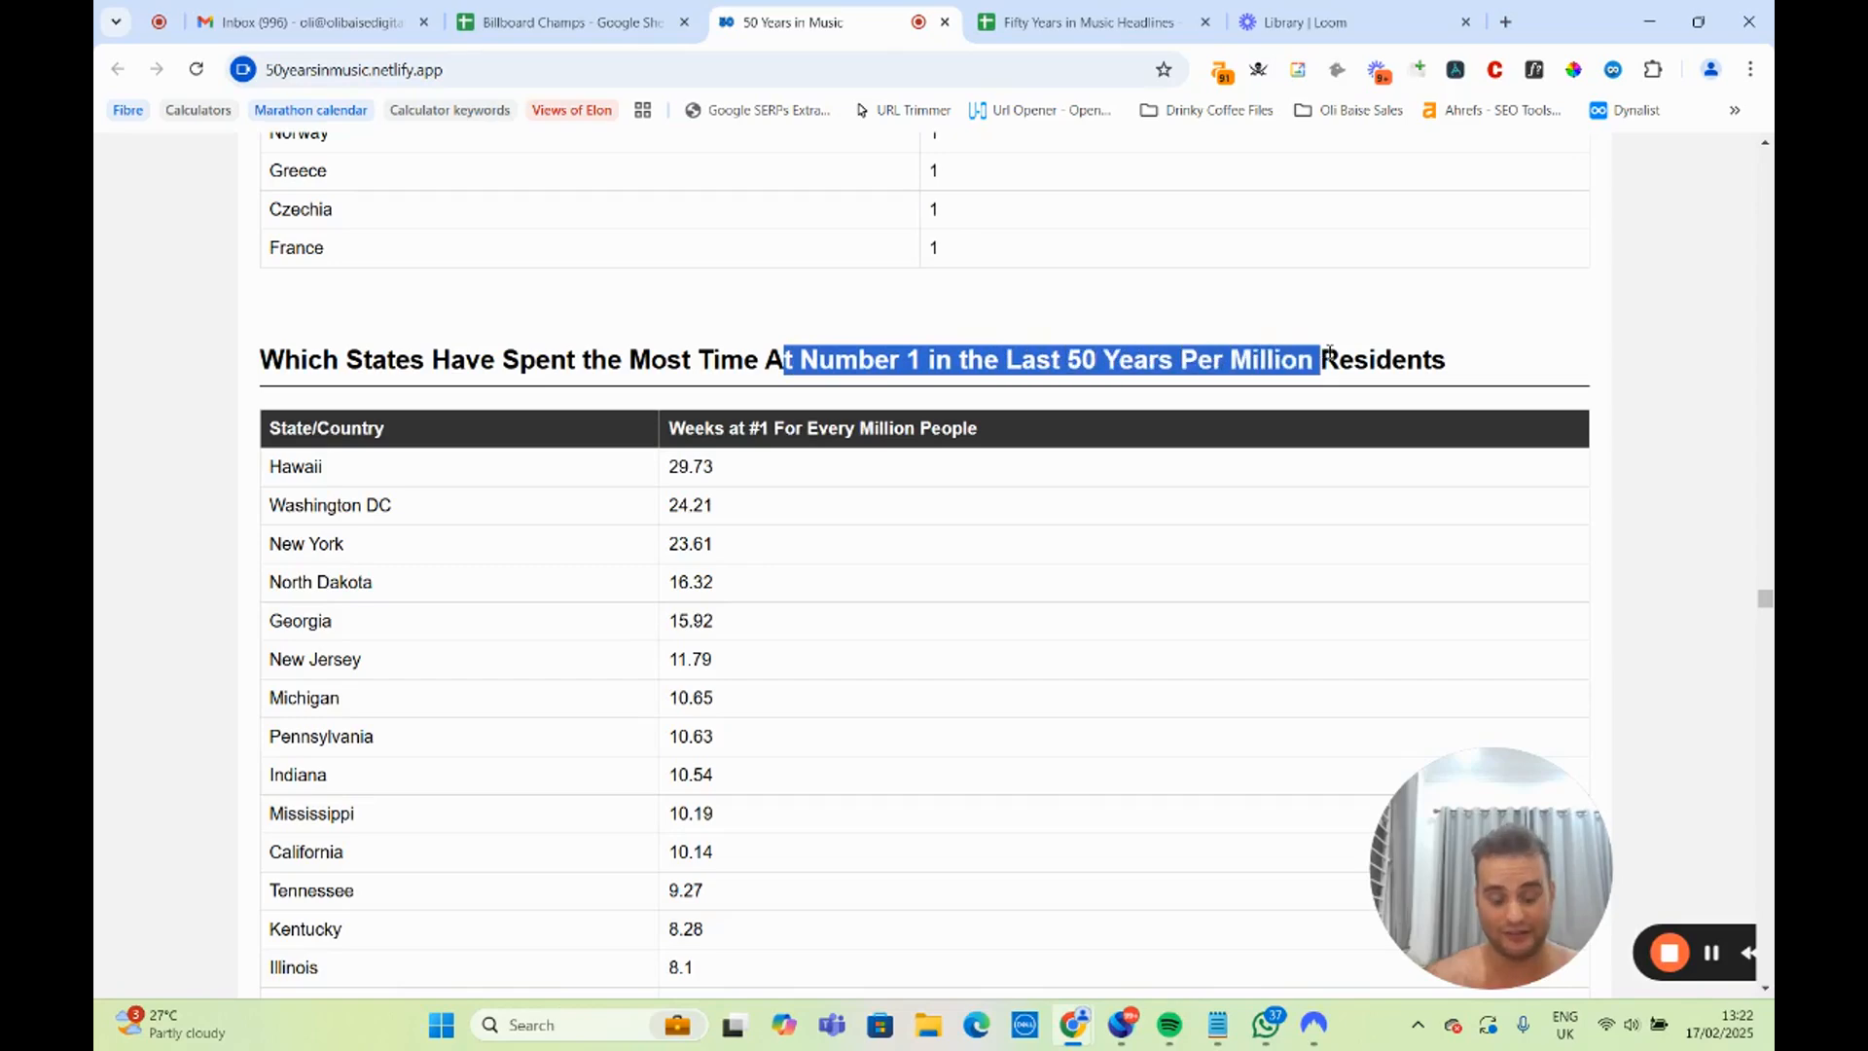
{"action": "left_click", "coordinate": [563, 405]}
{"action": "scroll", "coordinate": [562, 389], "scroll_direction": "down", "scroll_amount": 2}
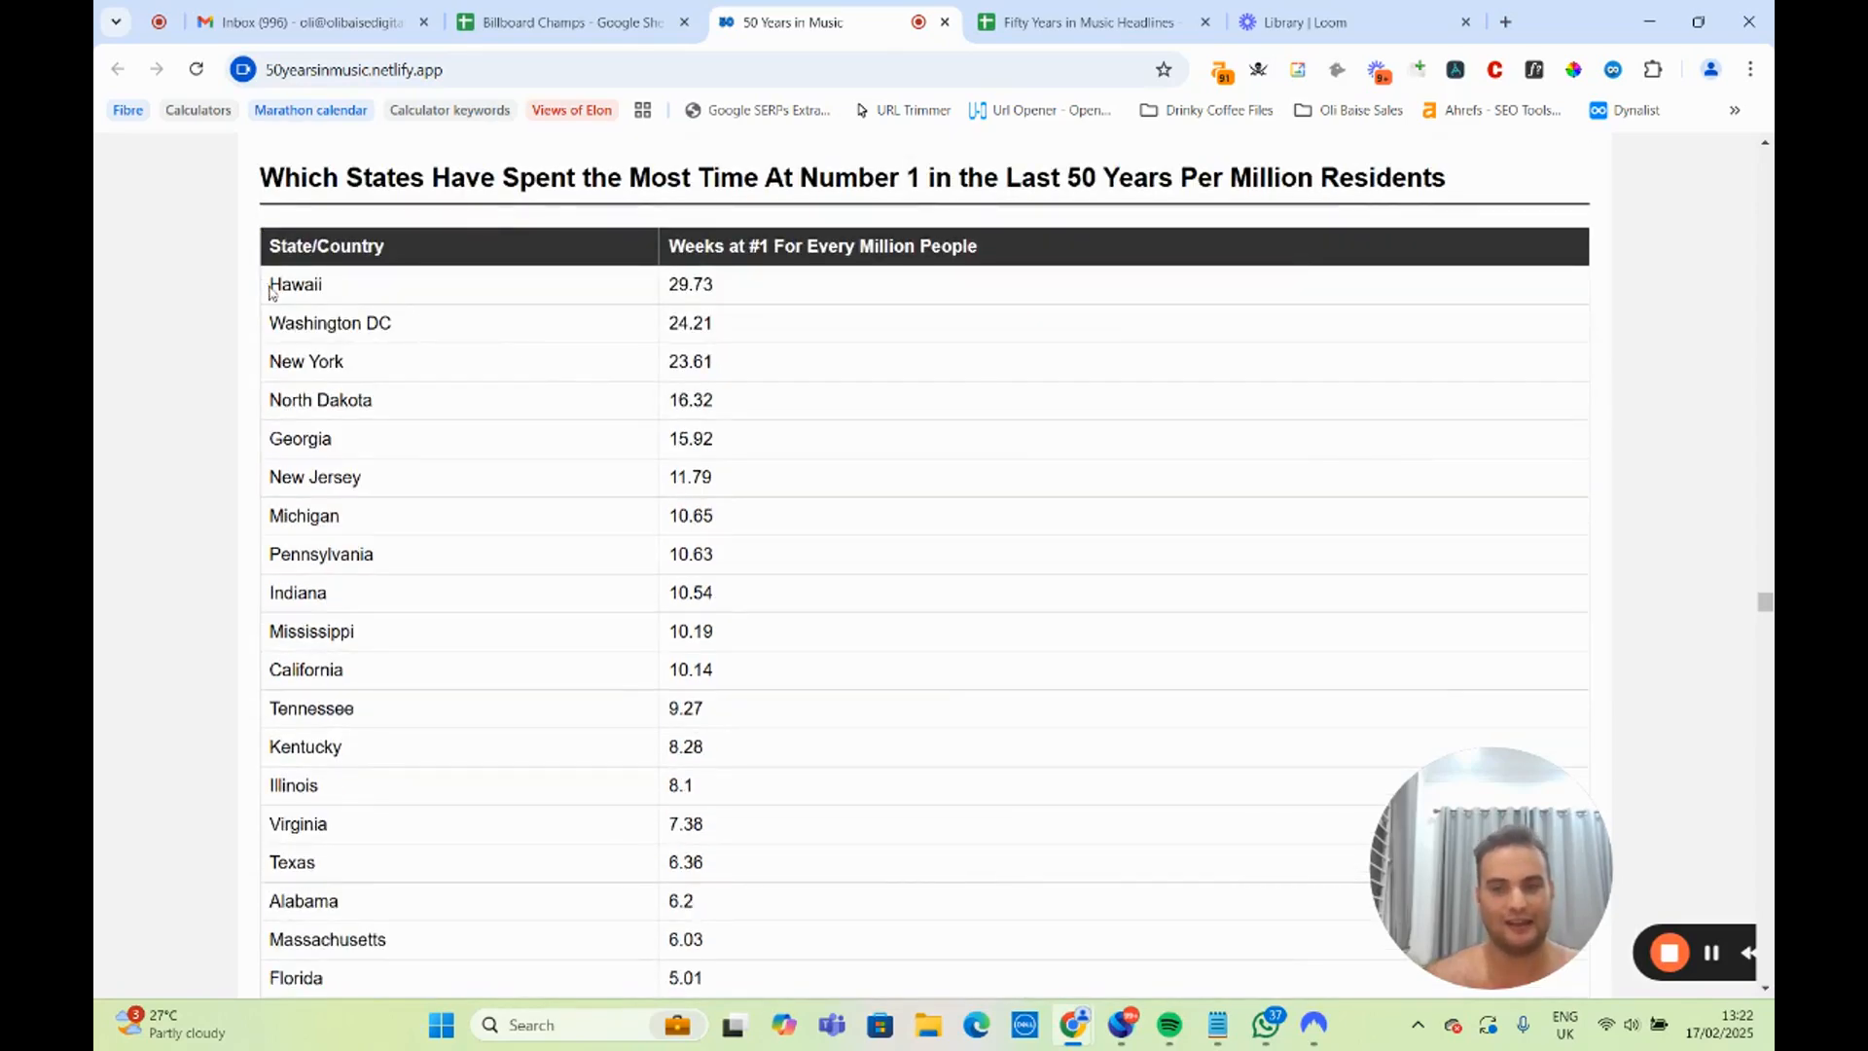
{"action": "left_click_drag", "start_coordinate": [272, 291], "coordinate": [314, 285]}
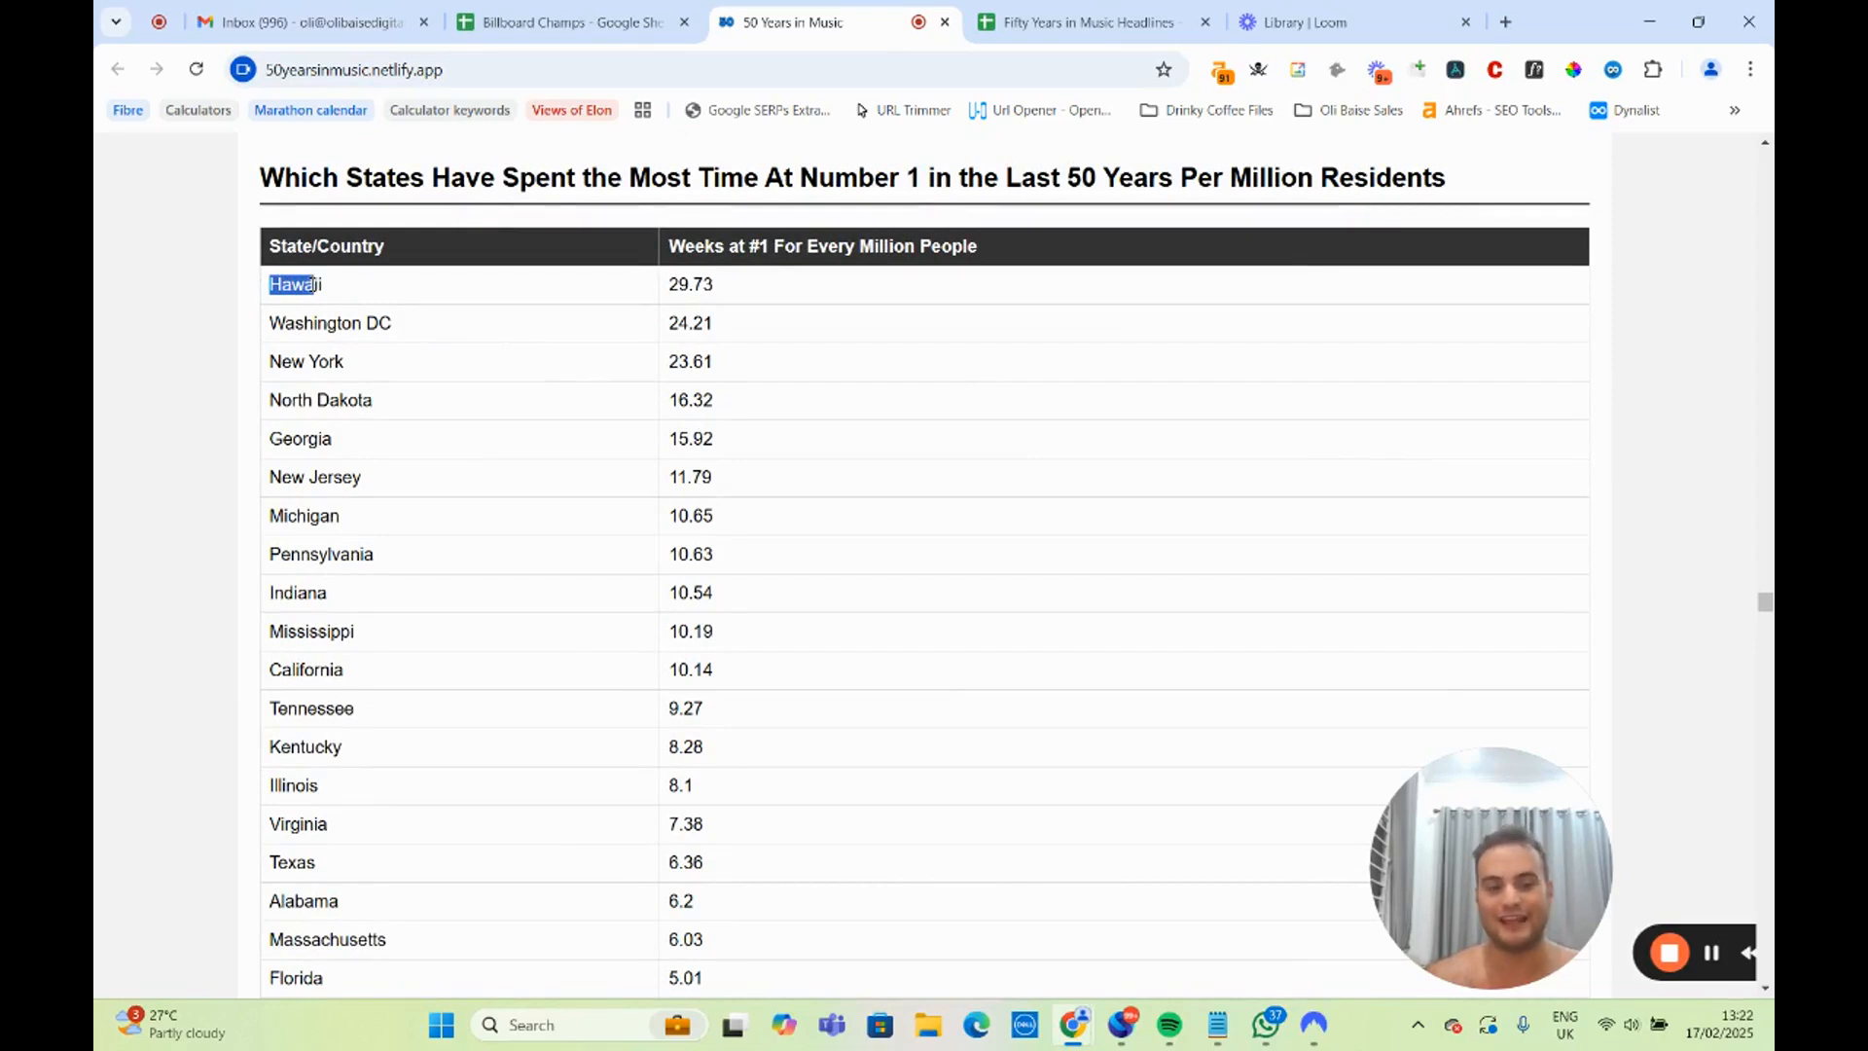
{"action": "left_click", "coordinate": [380, 291]}
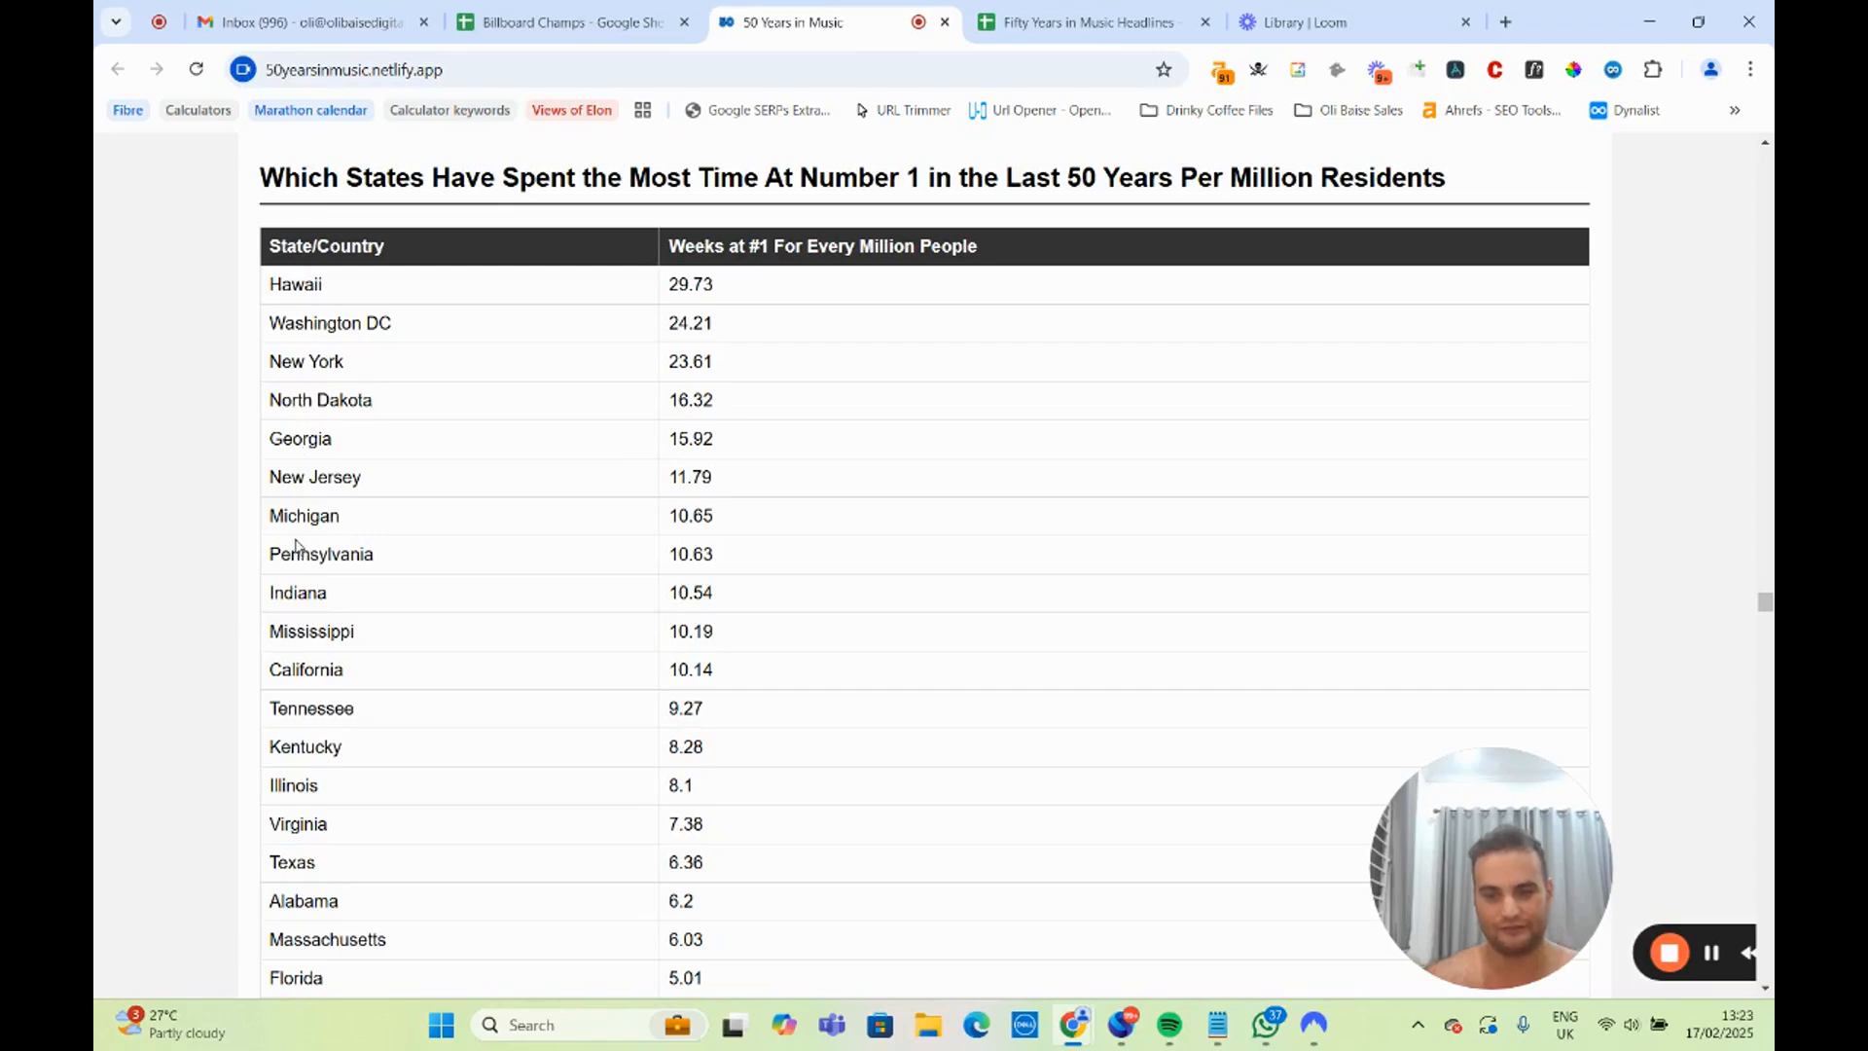
Examine the US map of weeks at #1 on the Billboard Hot 100 per million residents.
{"action": "scroll", "coordinate": [296, 545], "scroll_direction": "down", "scroll_amount": 14}
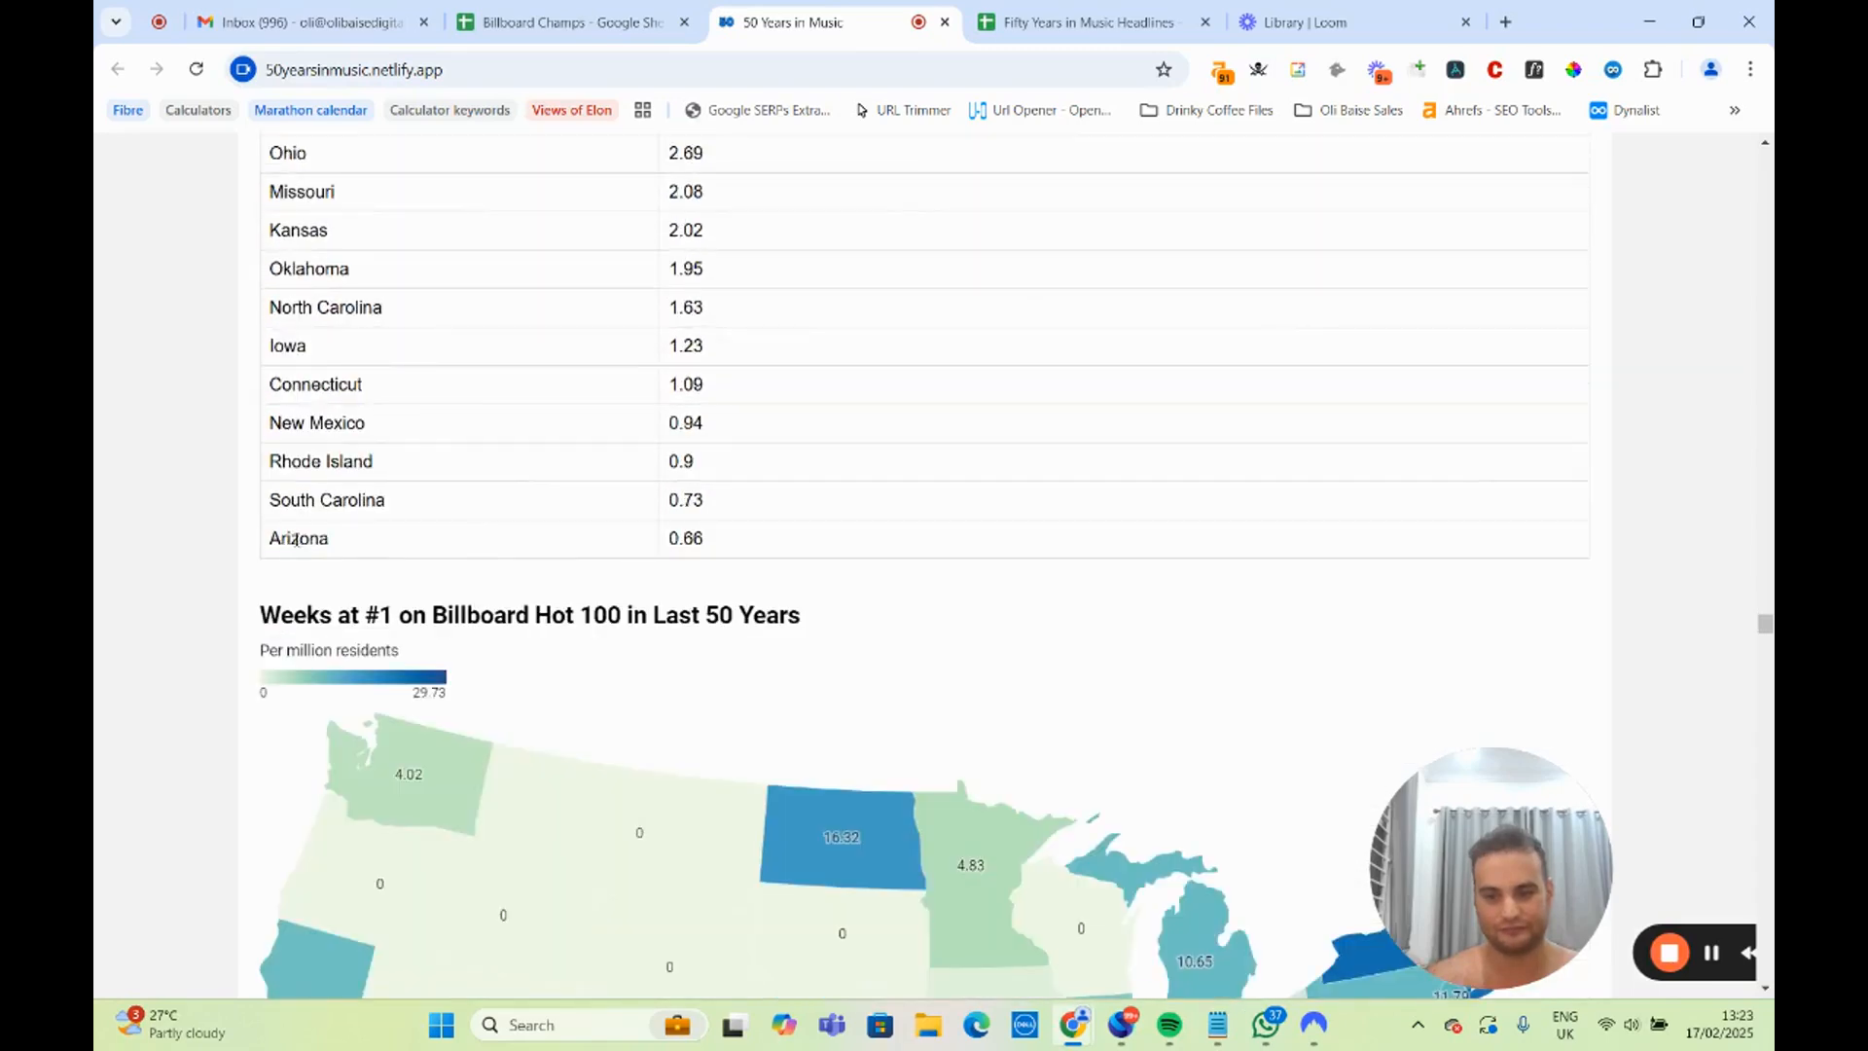
{"action": "scroll", "coordinate": [297, 539], "scroll_direction": "down", "scroll_amount": 5}
{"action": "scroll", "coordinate": [626, 521], "scroll_direction": "down", "scroll_amount": 1}
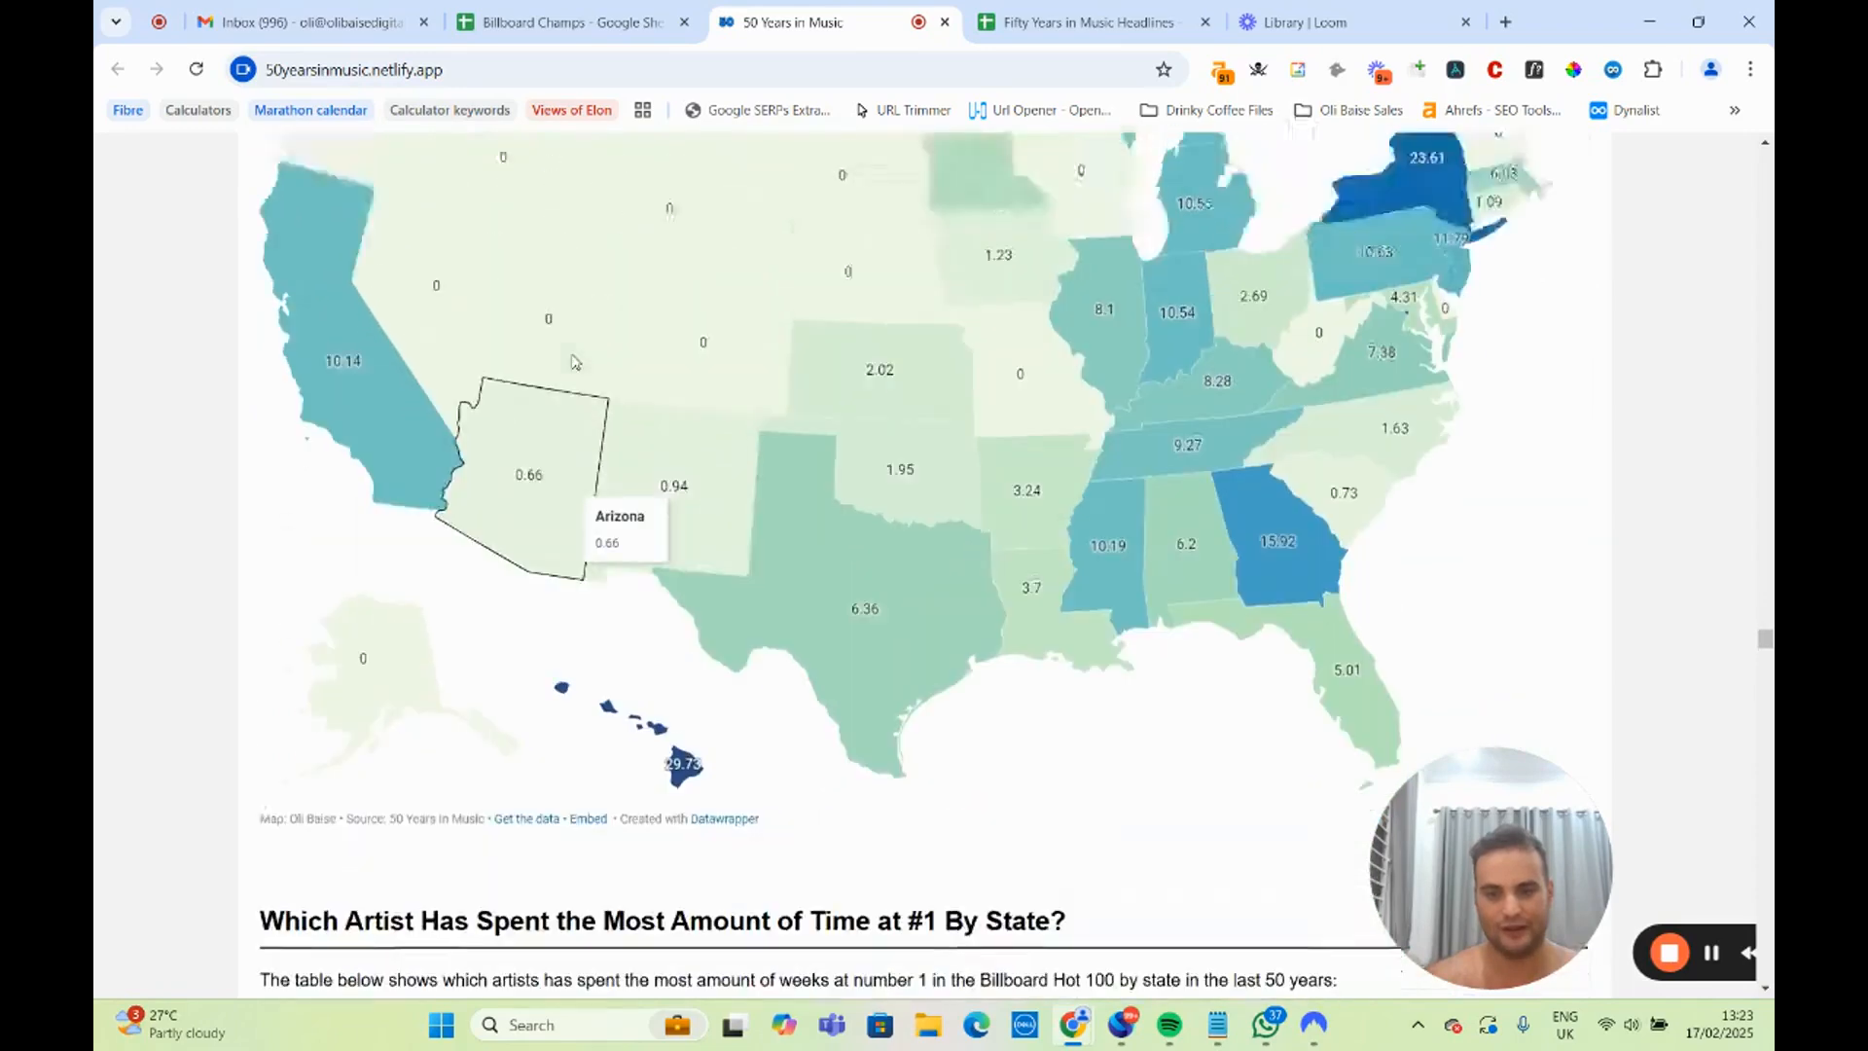
{"action": "scroll", "coordinate": [387, 257], "scroll_direction": "up", "scroll_amount": 2}
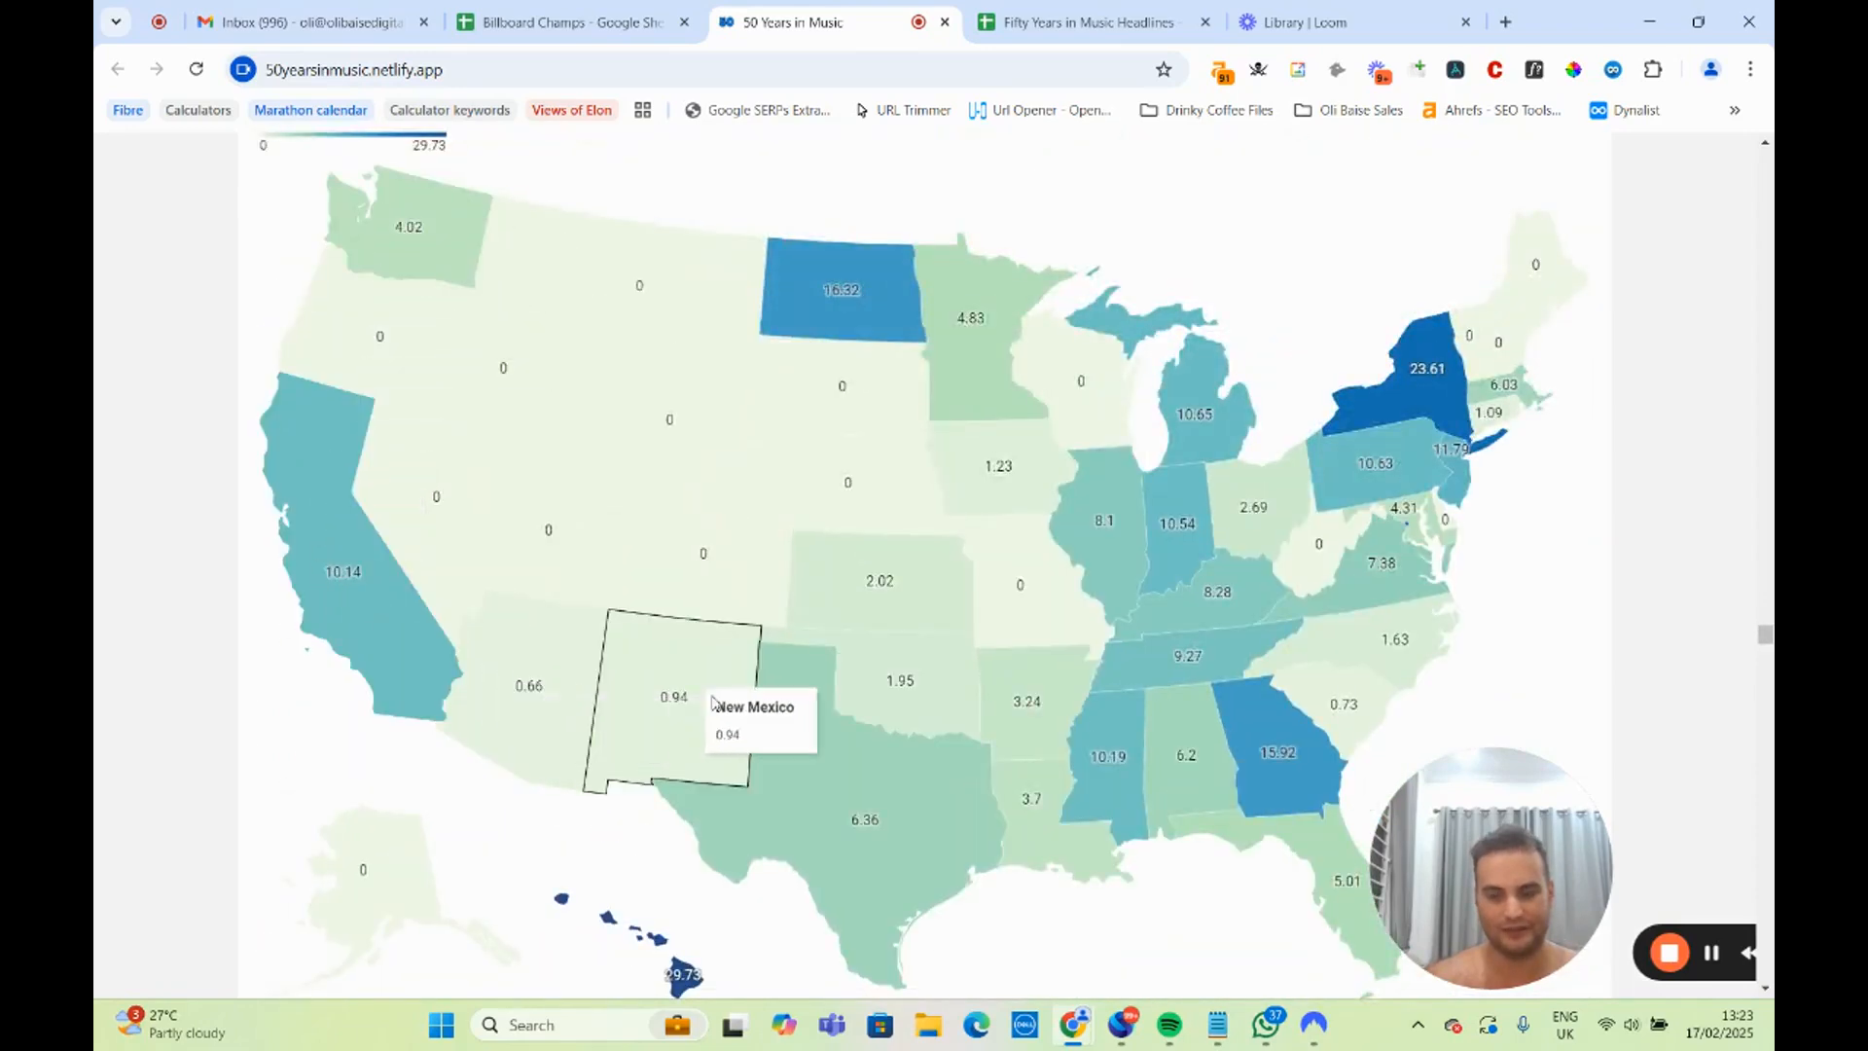
Highlight the heading of the table of artists with the most time at #1 by state and look over its rows.
{"action": "scroll", "coordinate": [560, 501], "scroll_direction": "down", "scroll_amount": 5}
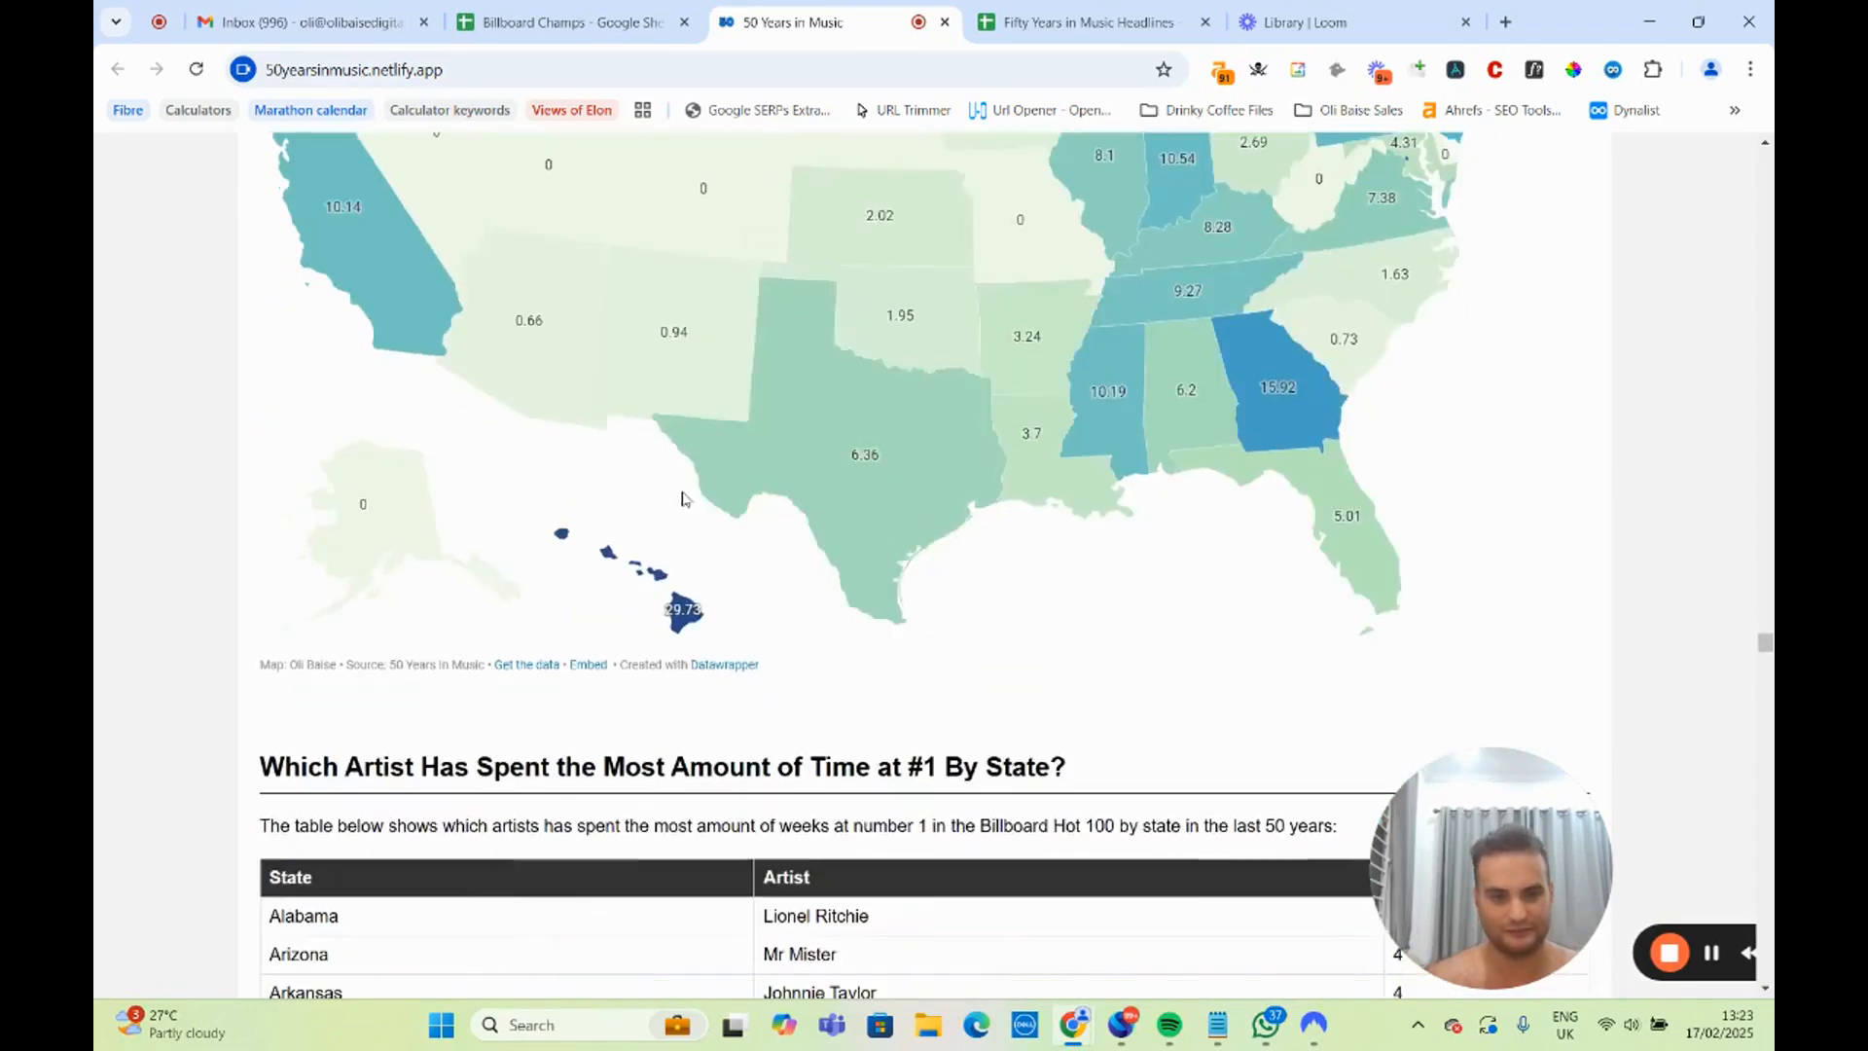
{"action": "scroll", "coordinate": [559, 501], "scroll_direction": "down", "scroll_amount": 4}
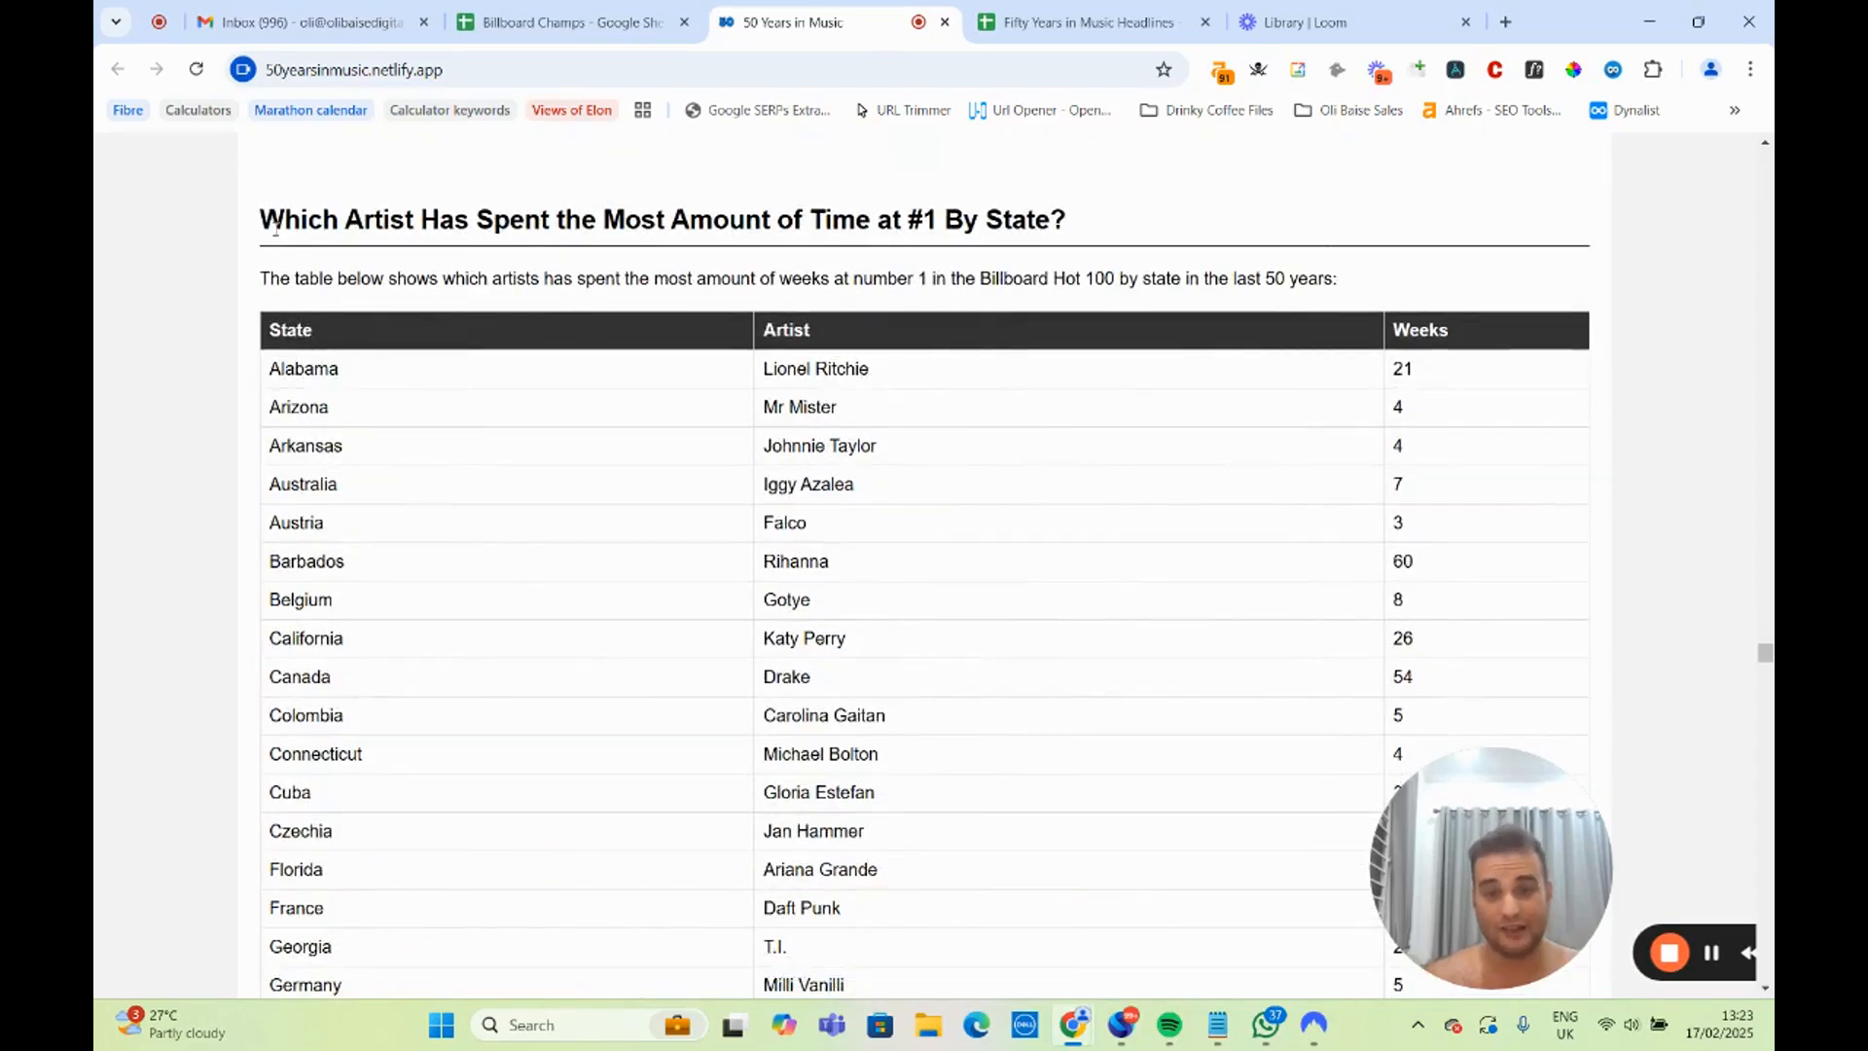
{"action": "left_click_drag", "start_coordinate": [284, 219], "coordinate": [1072, 222]}
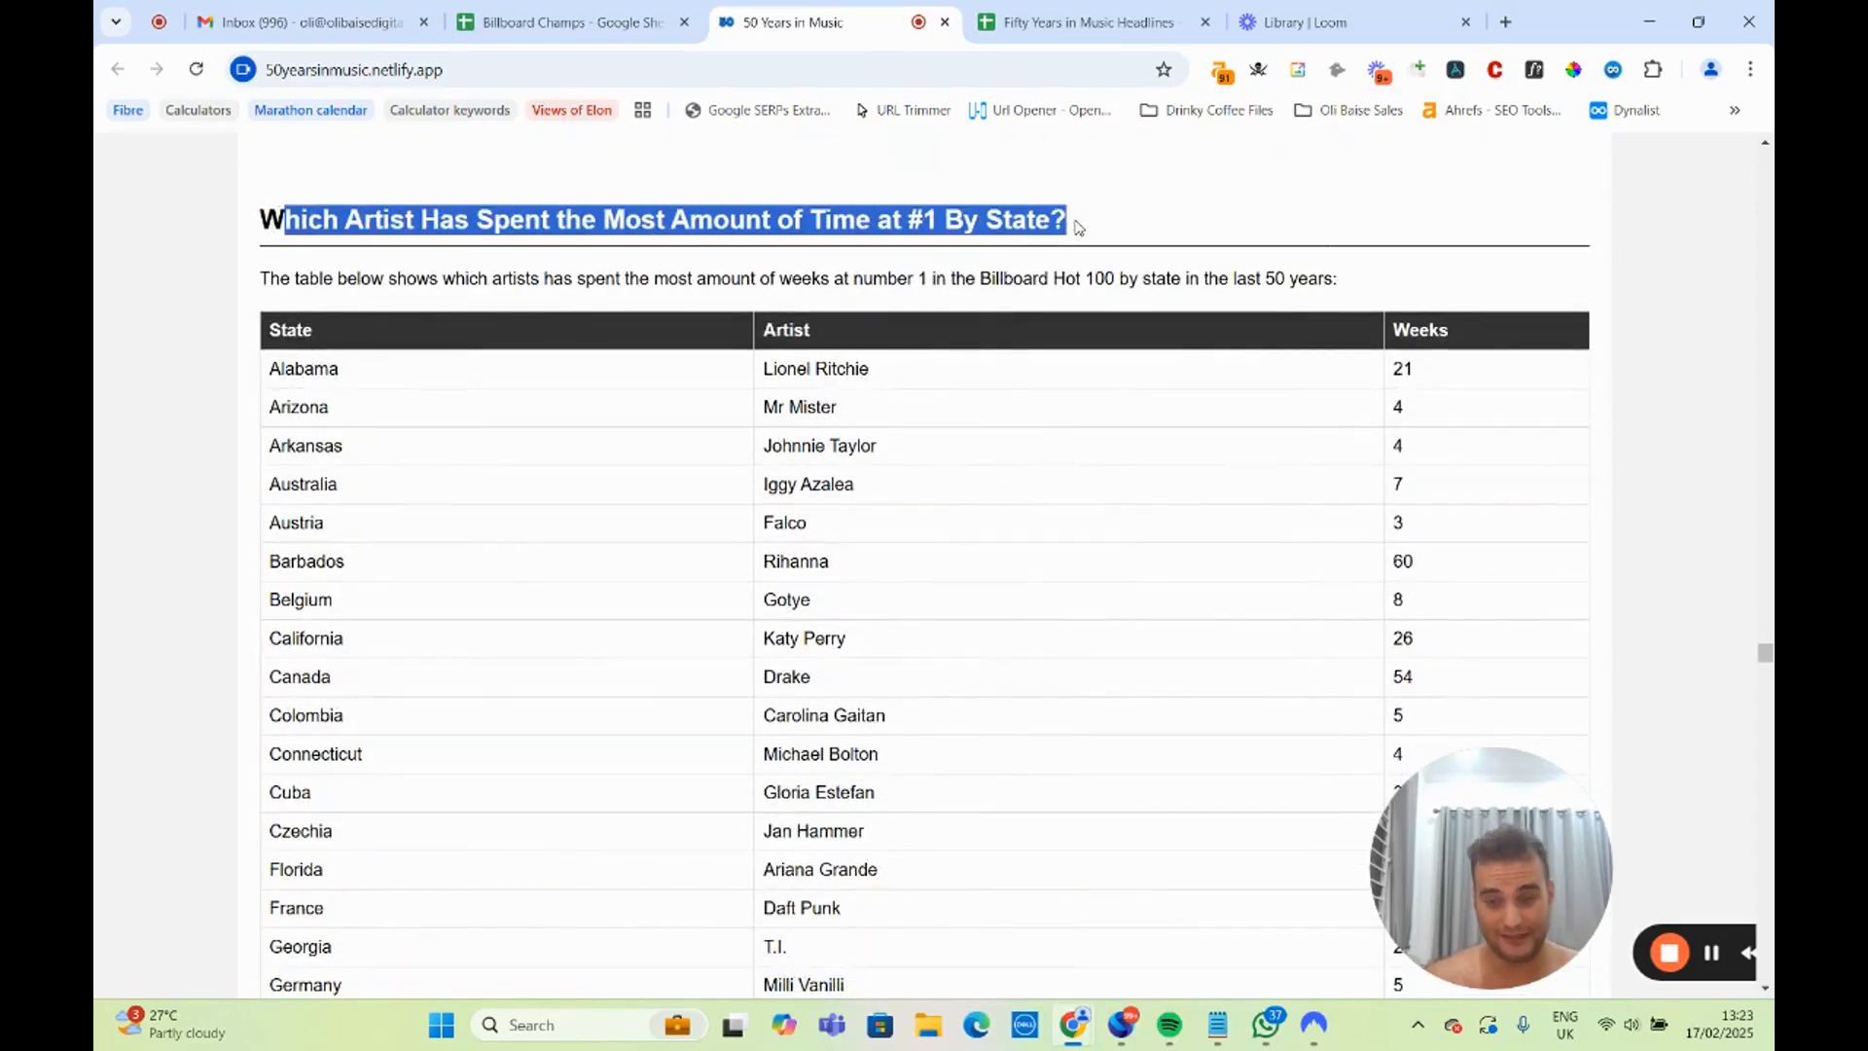
{"action": "left_click", "coordinate": [1078, 226]}
{"action": "scroll", "coordinate": [1013, 257], "scroll_direction": "down", "scroll_amount": 2}
{"action": "scroll", "coordinate": [744, 341], "scroll_direction": "up", "scroll_amount": 2}
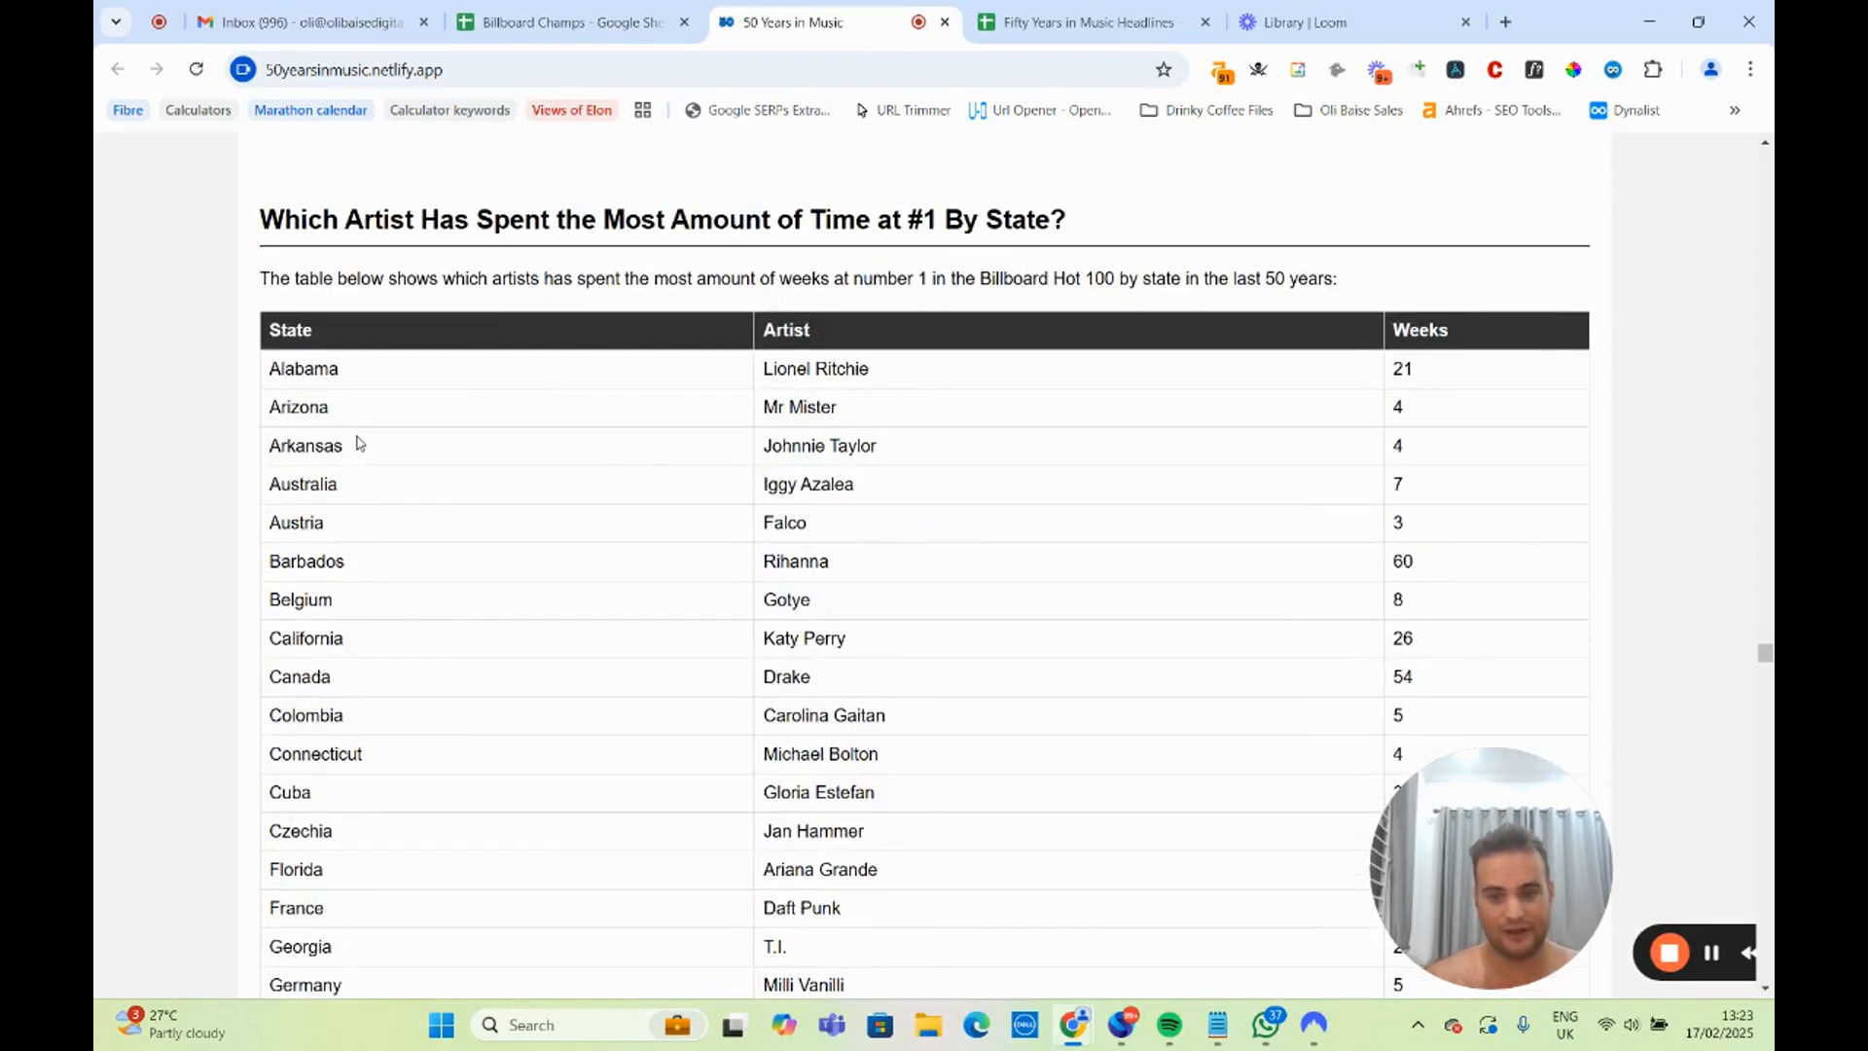
{"action": "scroll", "coordinate": [362, 401], "scroll_direction": "down", "scroll_amount": 10}
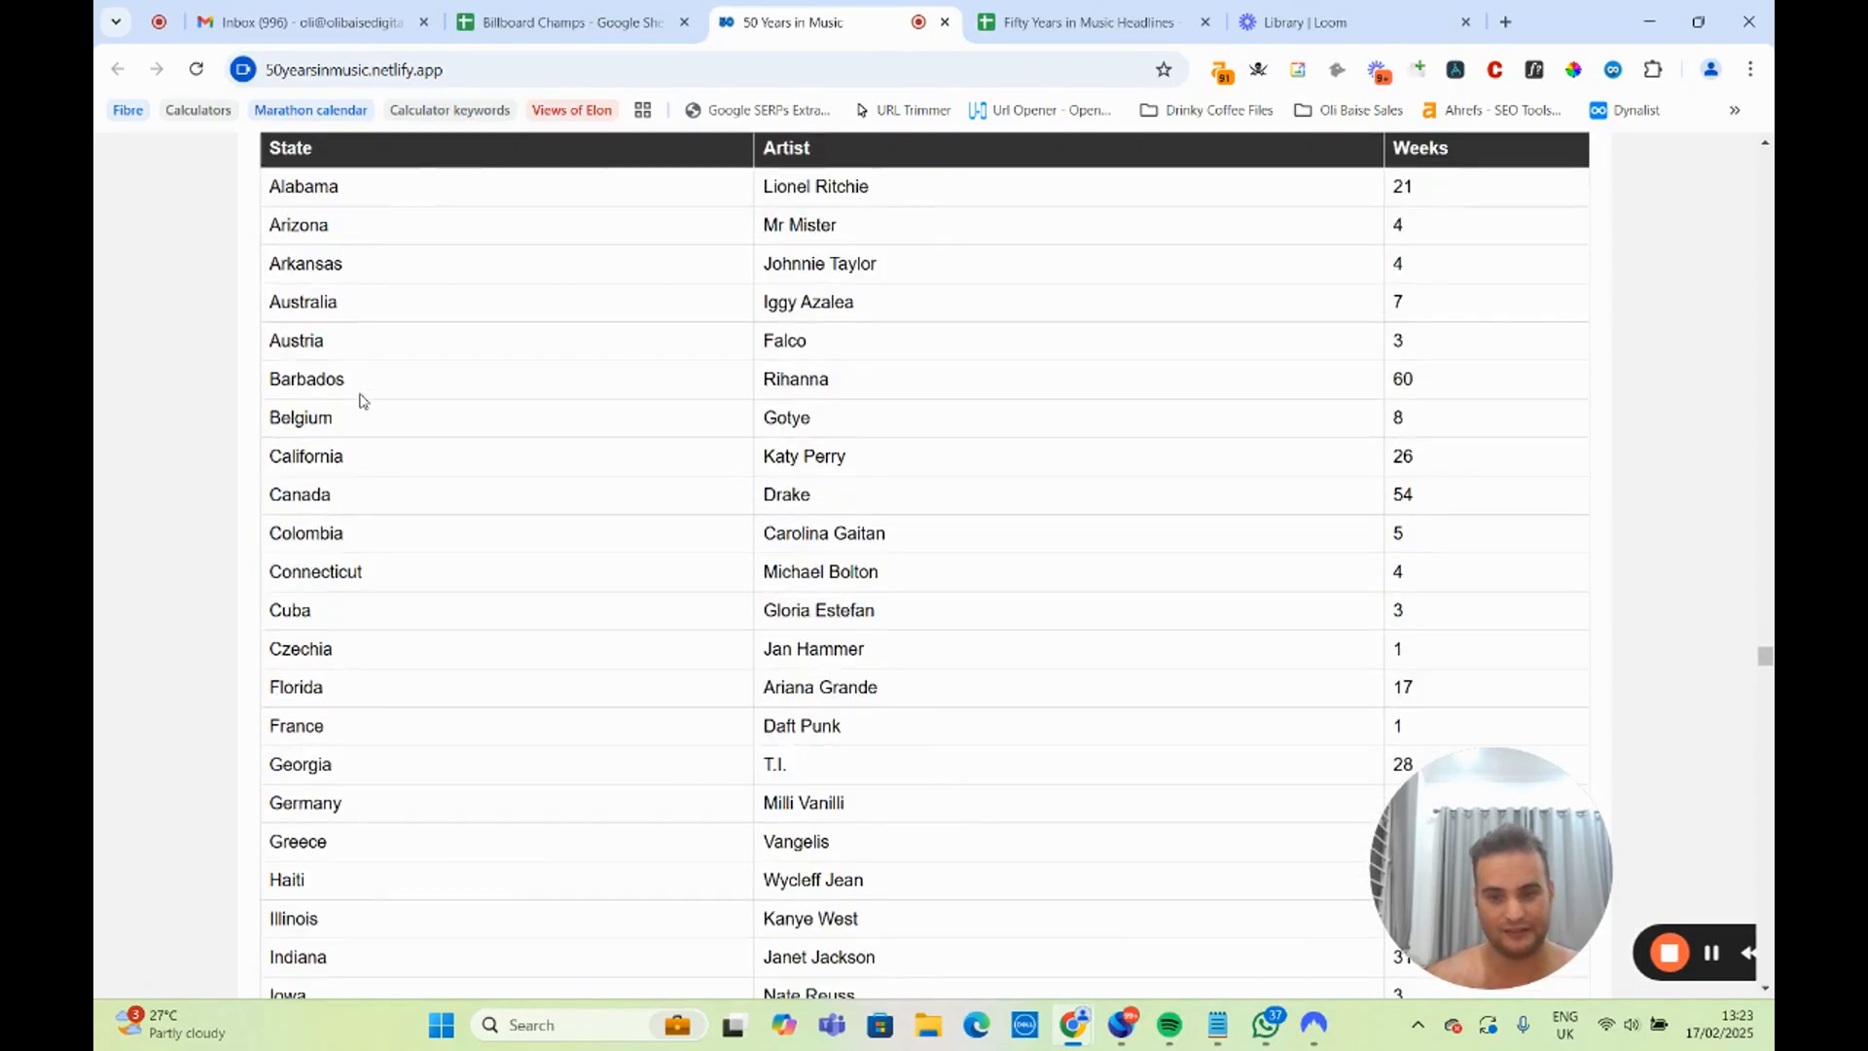
{"action": "scroll", "coordinate": [361, 401], "scroll_direction": "down", "scroll_amount": 9}
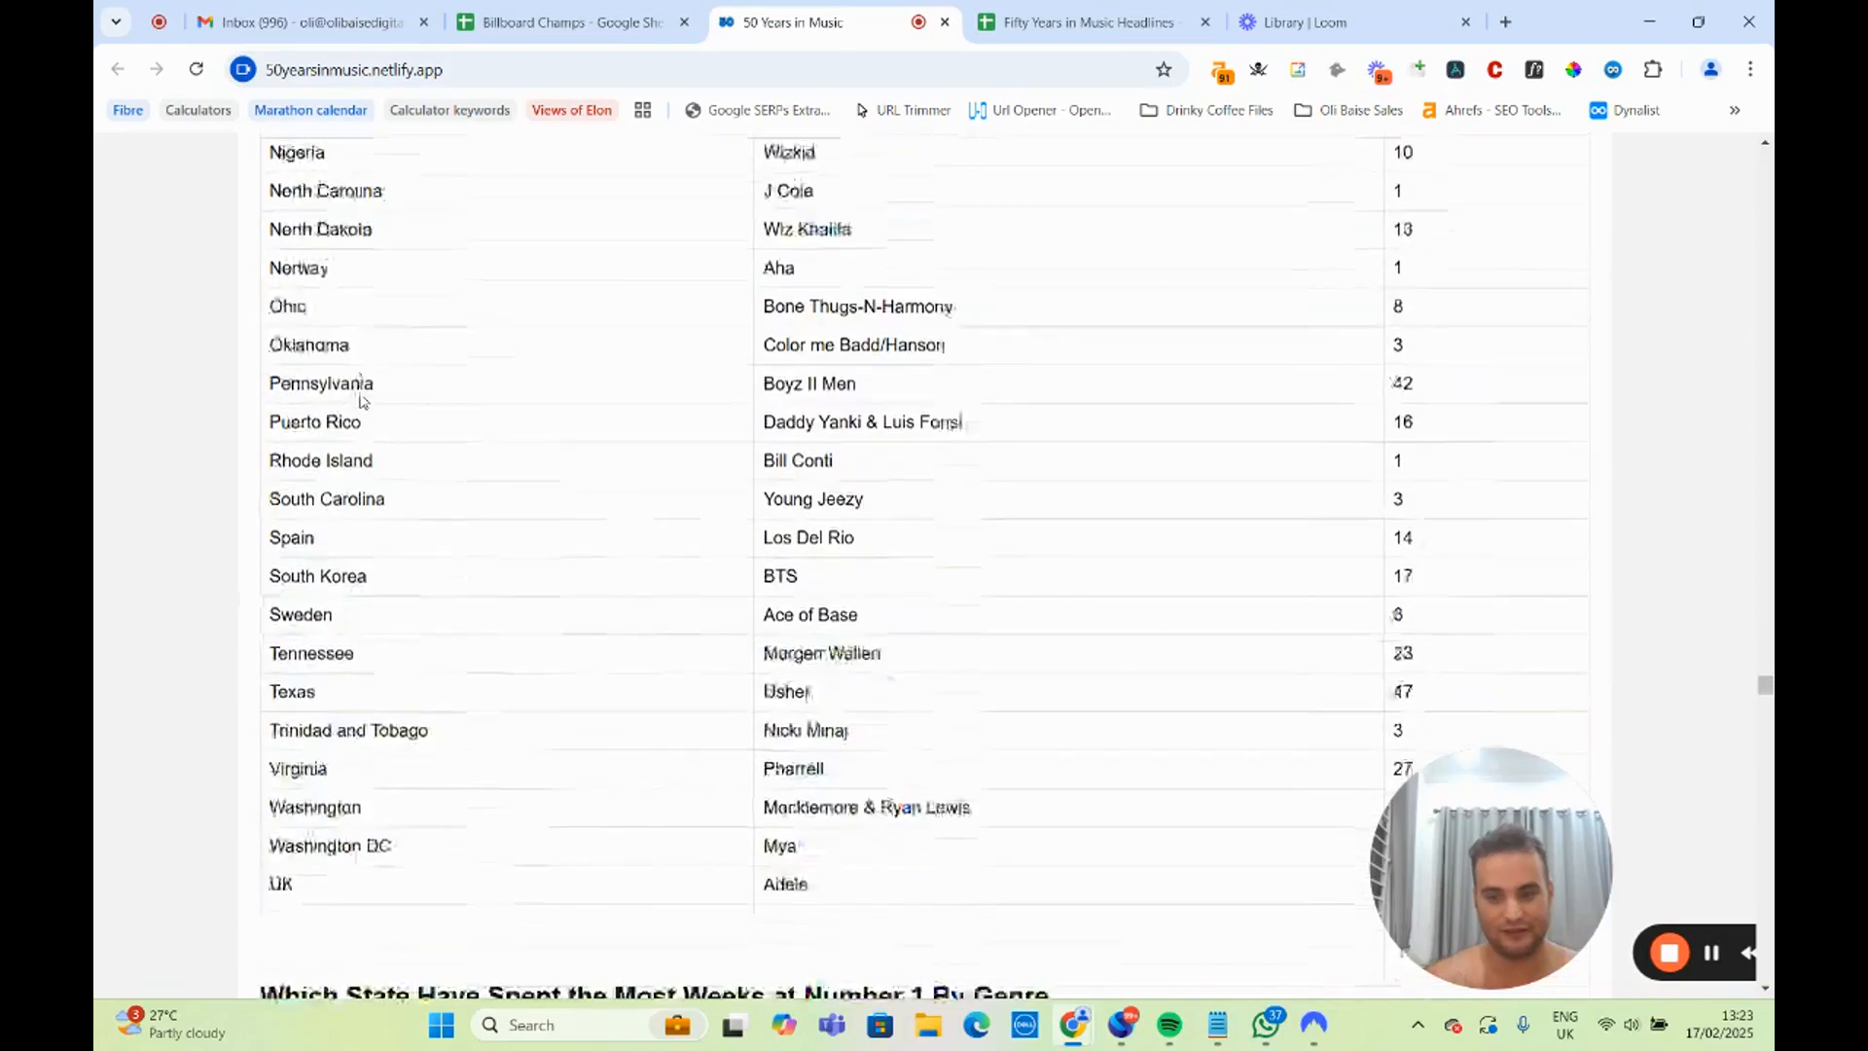
{"action": "scroll", "coordinate": [362, 407], "scroll_direction": "up", "scroll_amount": 13}
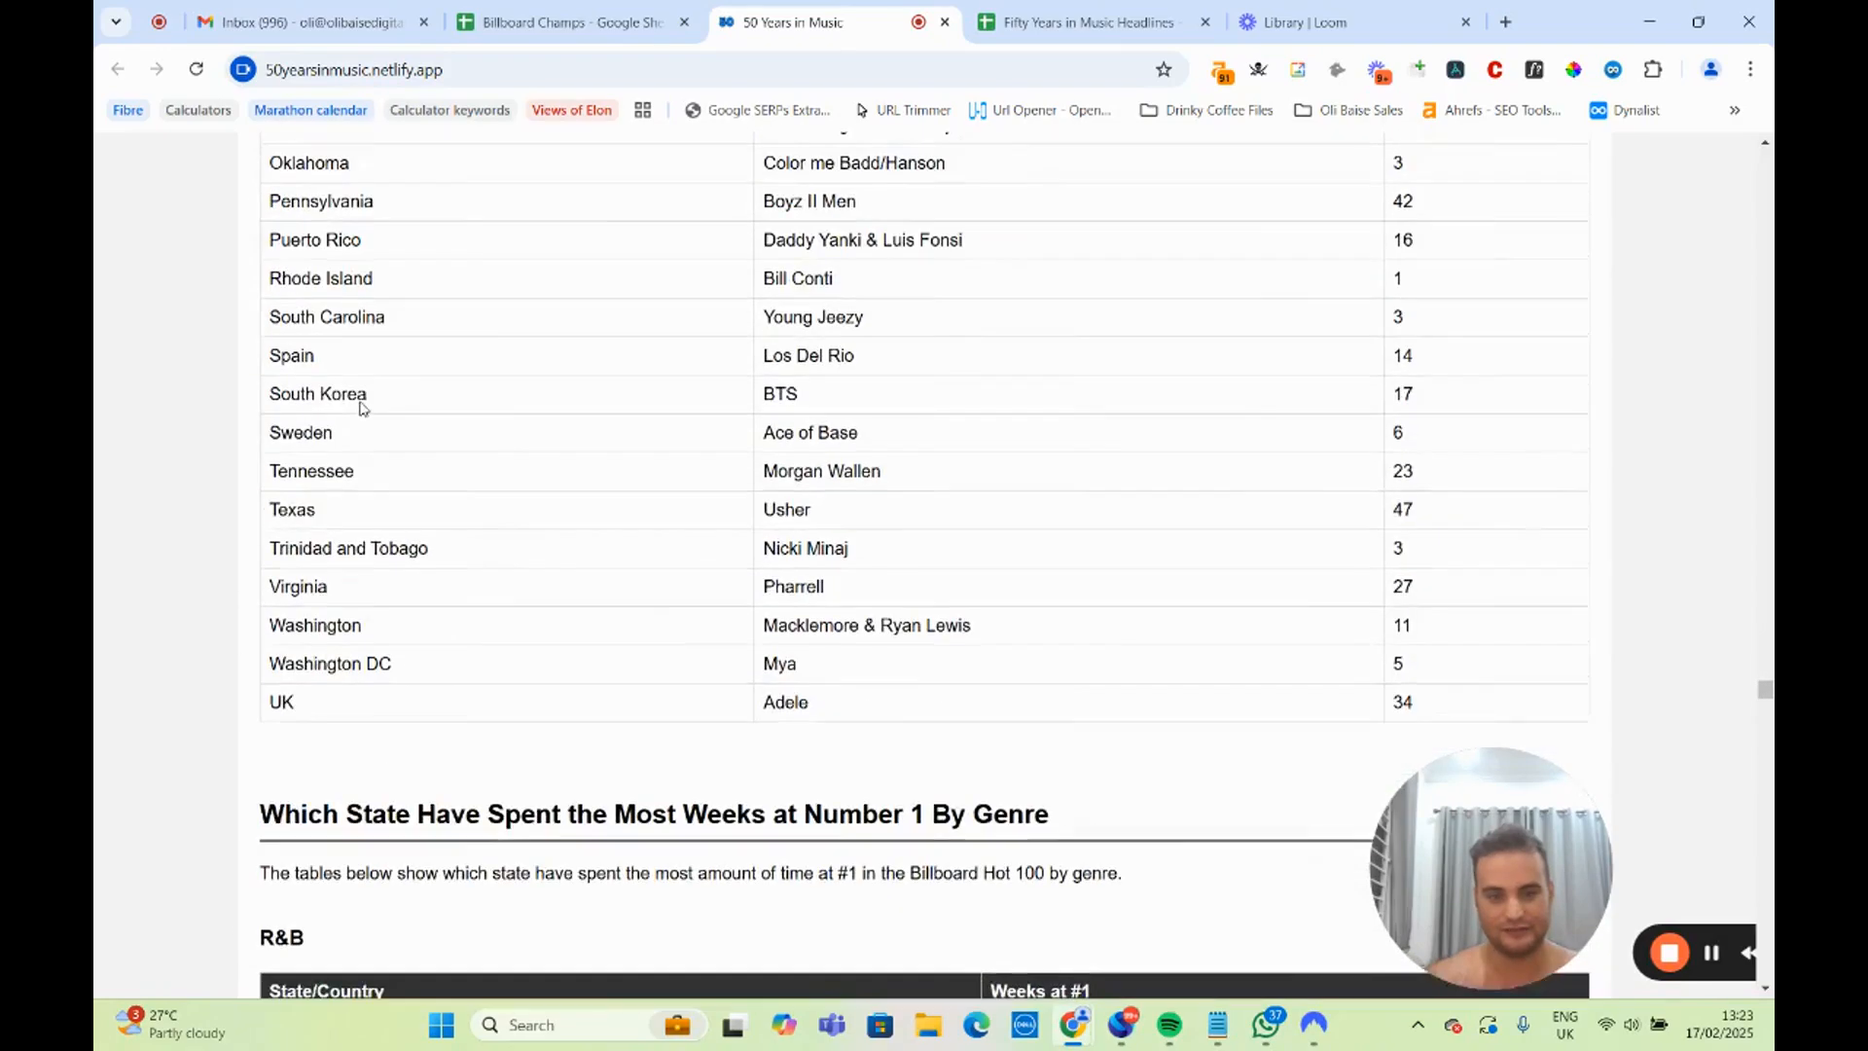
{"action": "scroll", "coordinate": [362, 409], "scroll_direction": "down", "scroll_amount": 14}
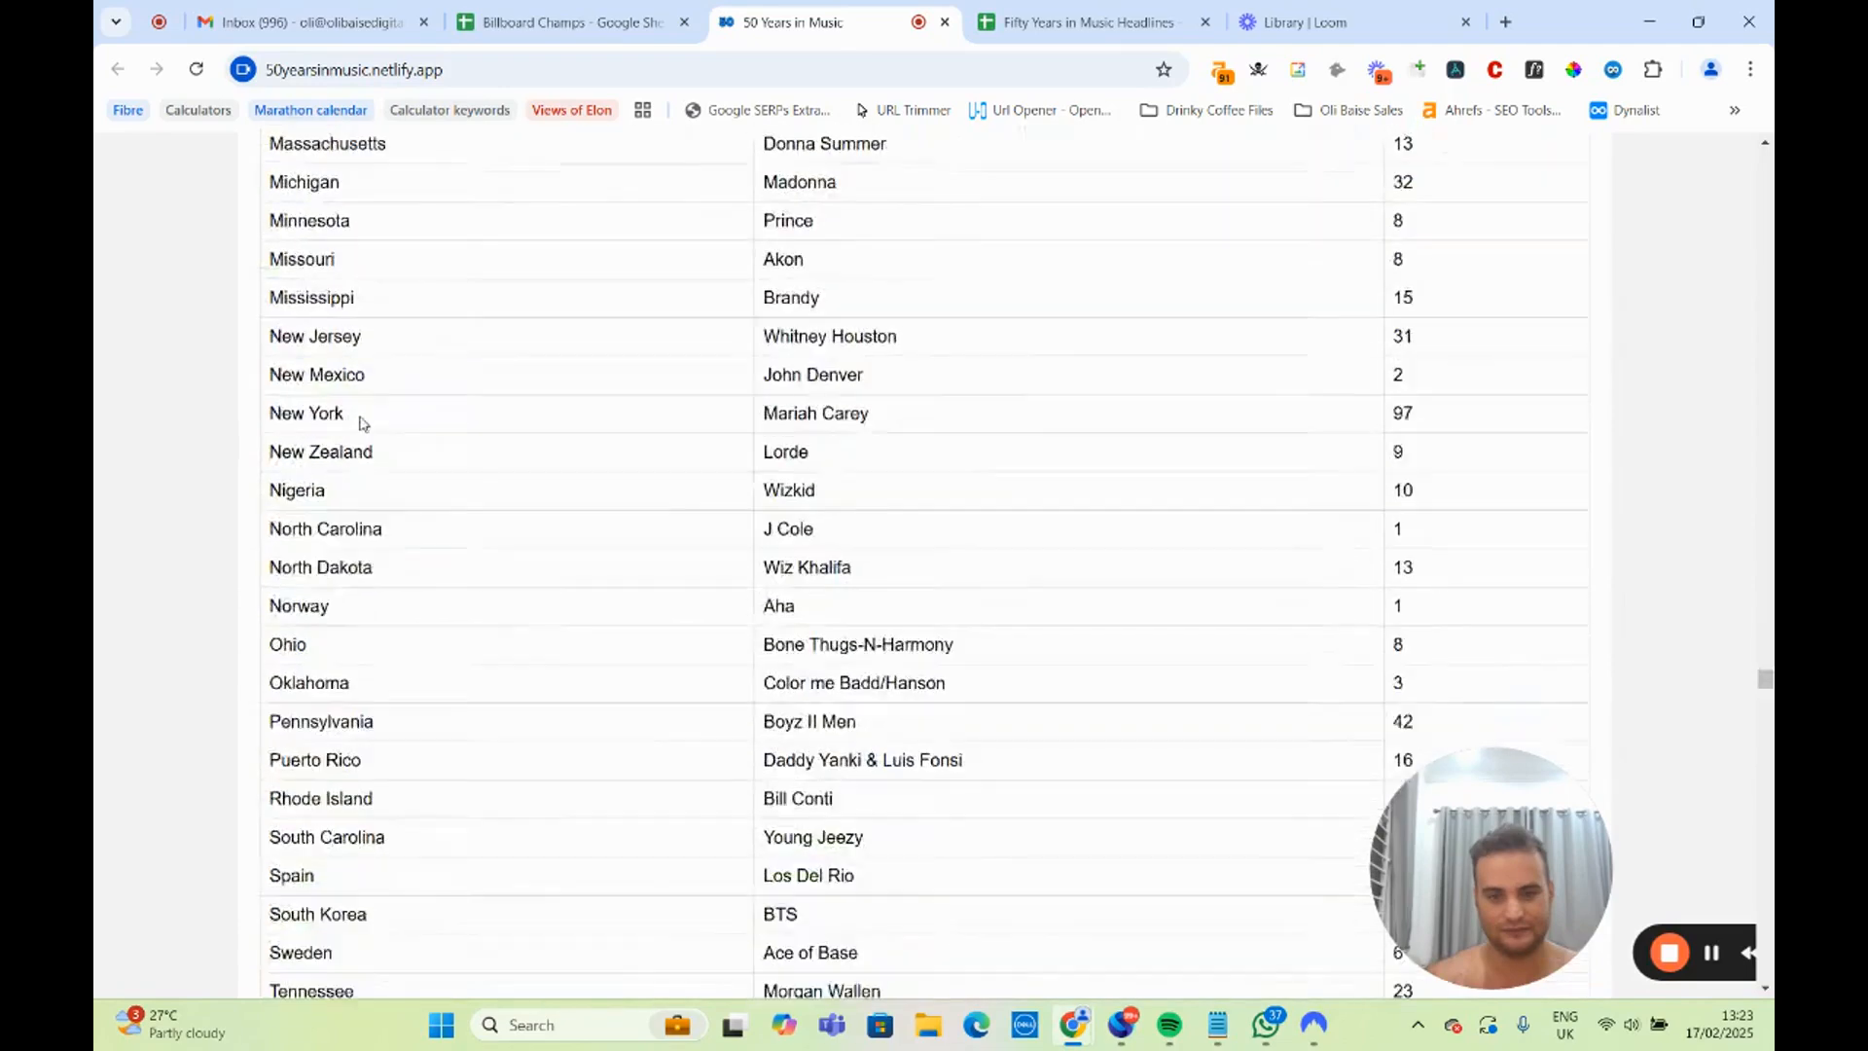
Highlight the weeks-by-genre section heading, the New York row in the R&B states table and the UK row in the Pop table.
{"action": "left_click_drag", "start_coordinate": [258, 452], "coordinate": [1077, 457]}
{"action": "scroll", "coordinate": [913, 510], "scroll_direction": "down", "scroll_amount": 3}
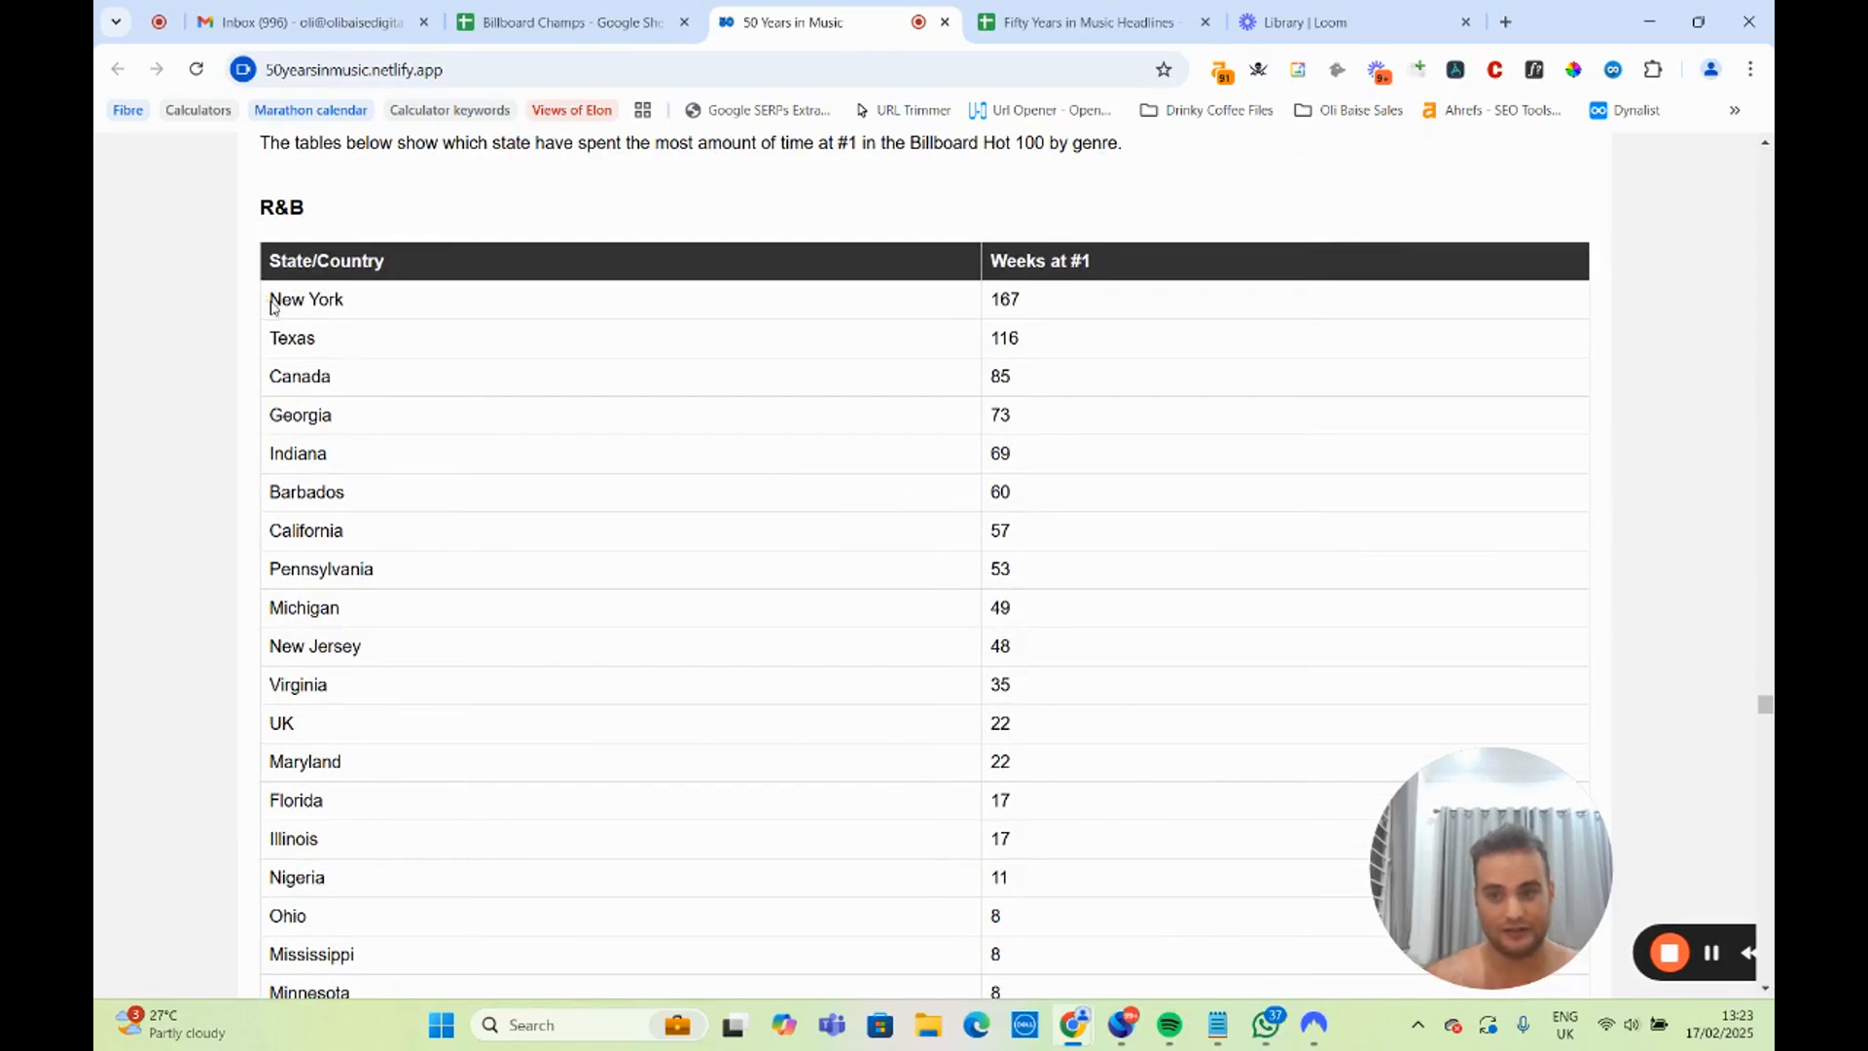
{"action": "left_click_drag", "start_coordinate": [273, 306], "coordinate": [1042, 317]}
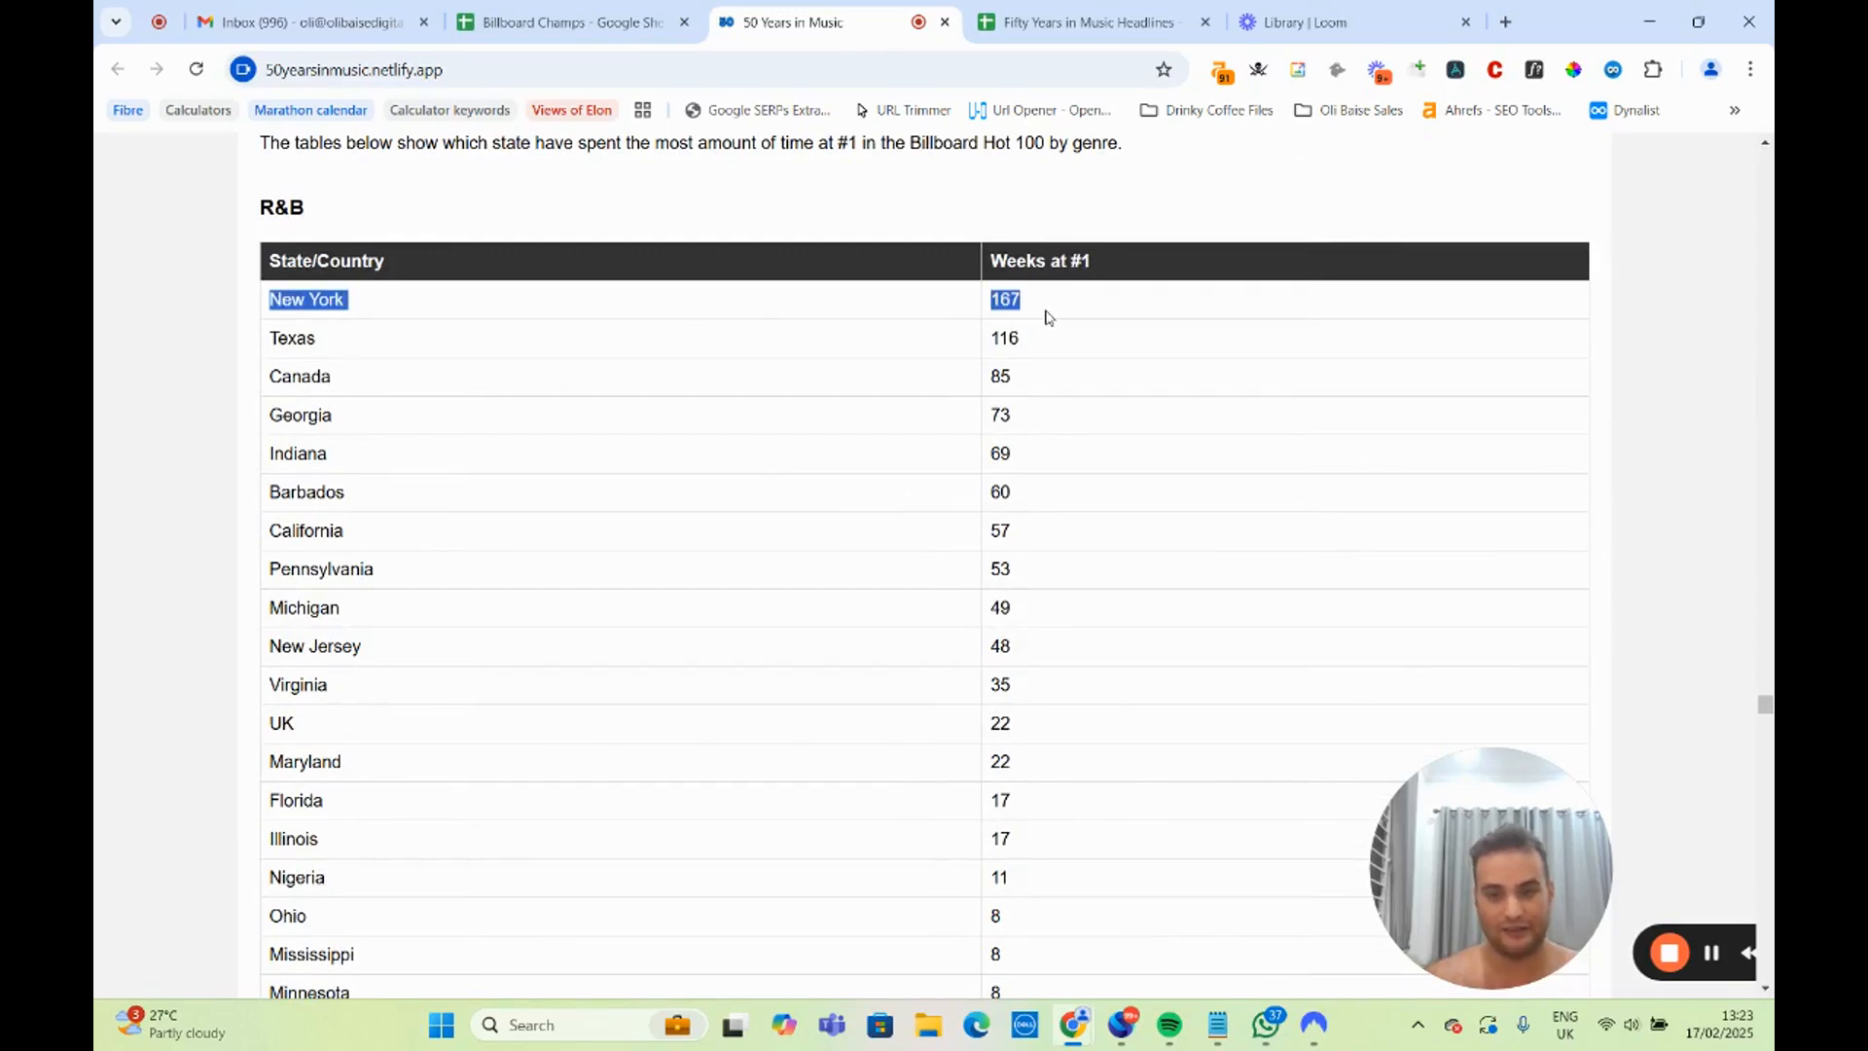
{"action": "scroll", "coordinate": [641, 530], "scroll_direction": "down", "scroll_amount": 10}
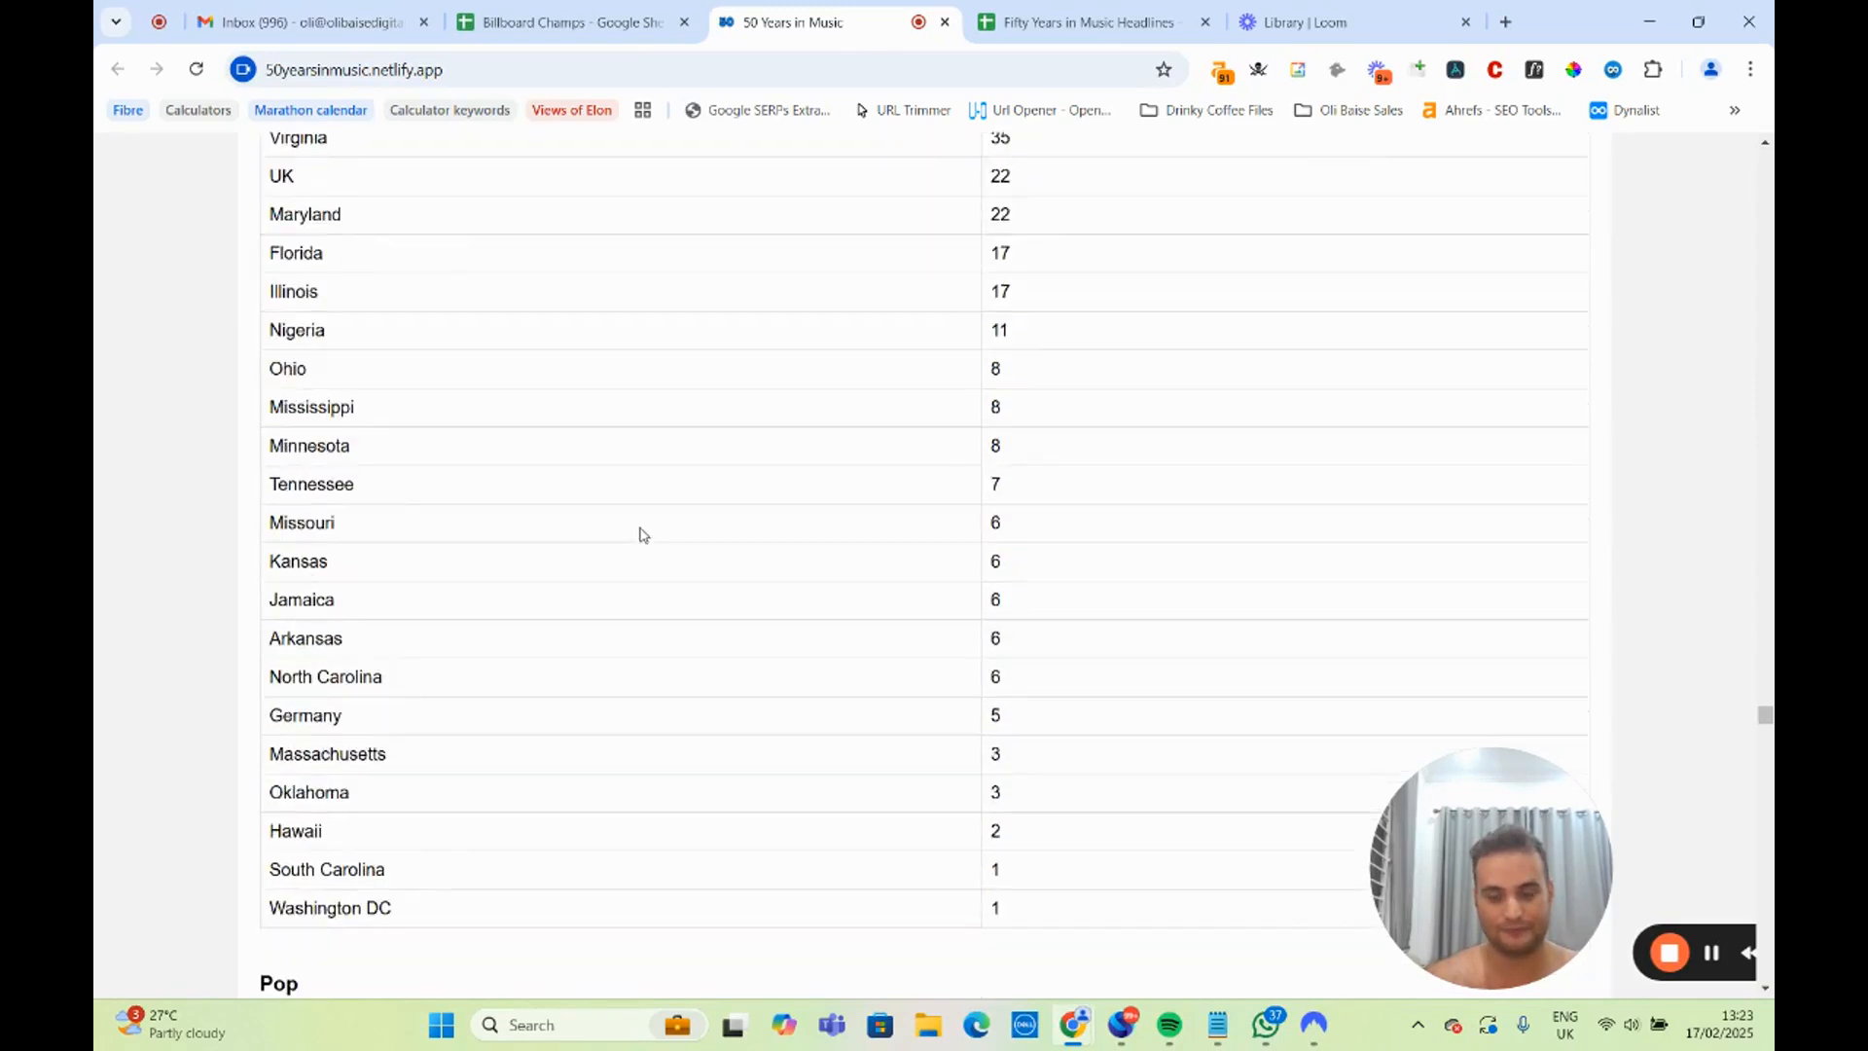
{"action": "left_click_drag", "start_coordinate": [291, 528], "coordinate": [1060, 534]}
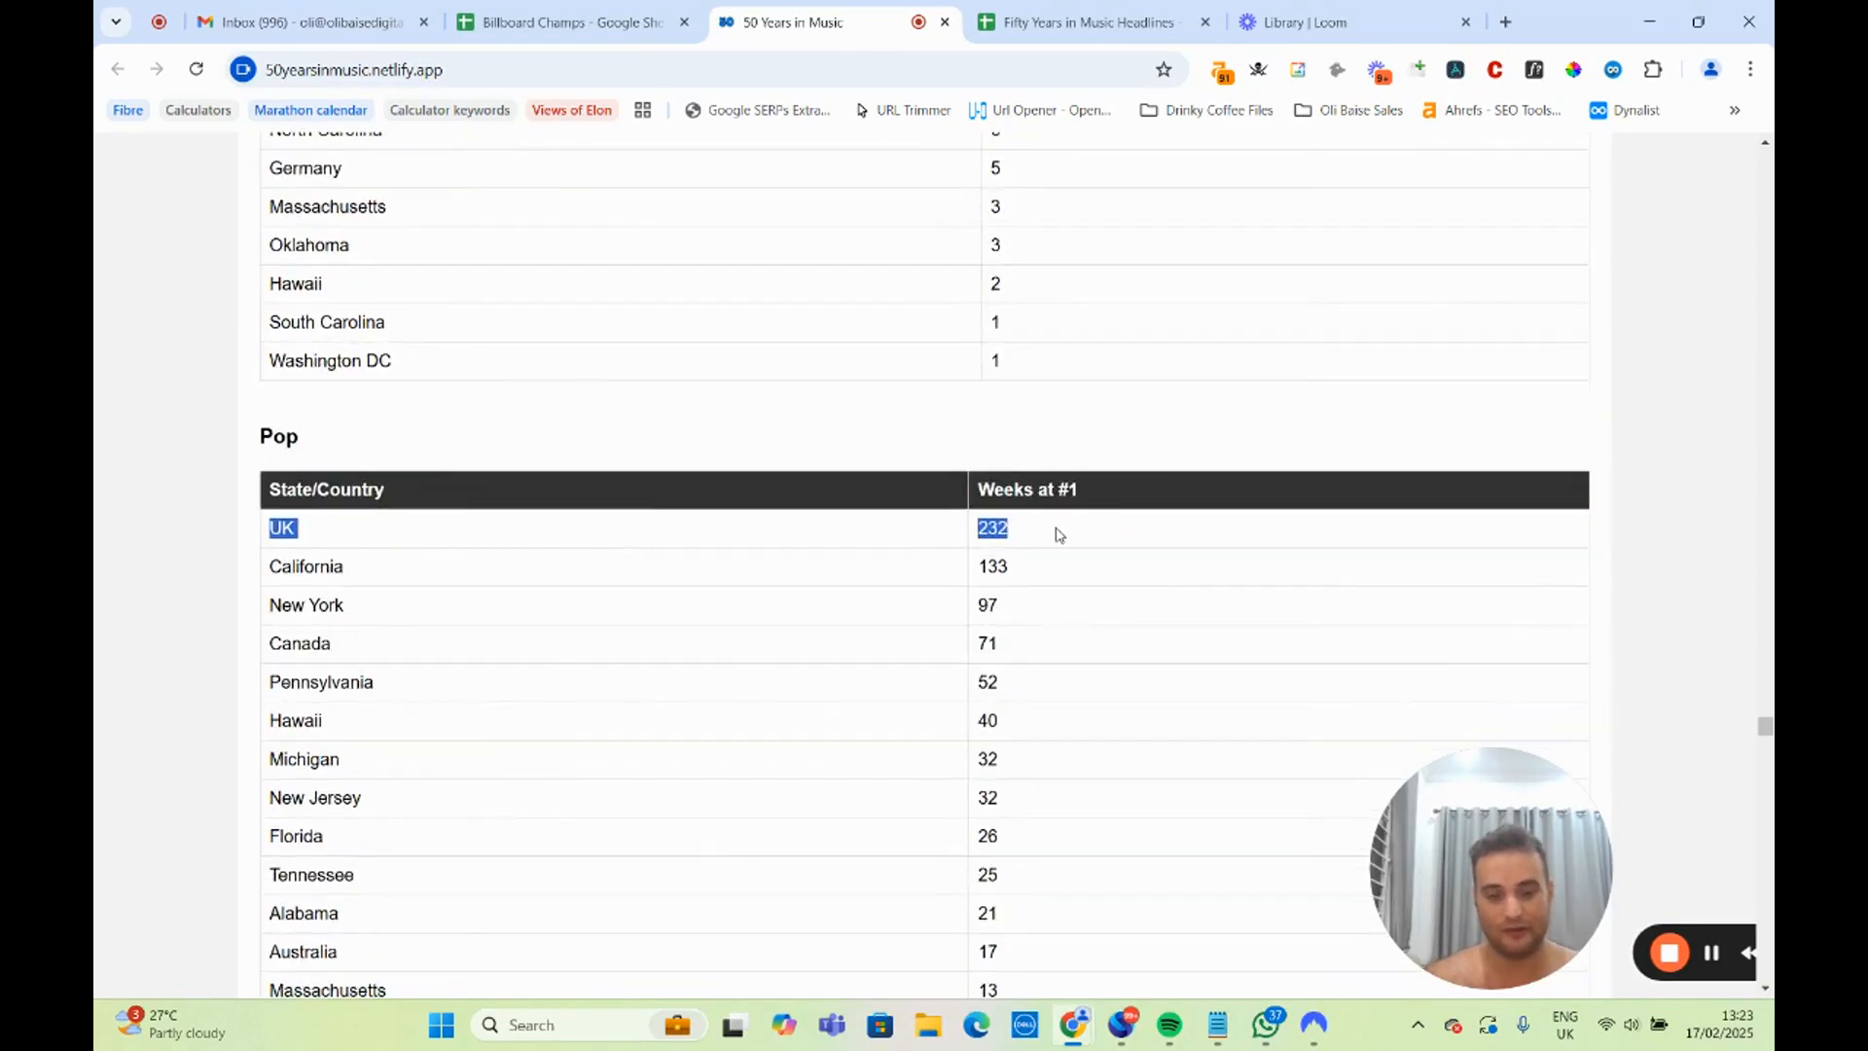
Highlight the Hip Hop heading and the California entry in the Hip Hop states table.
{"action": "scroll", "coordinate": [736, 598], "scroll_direction": "down", "scroll_amount": 10}
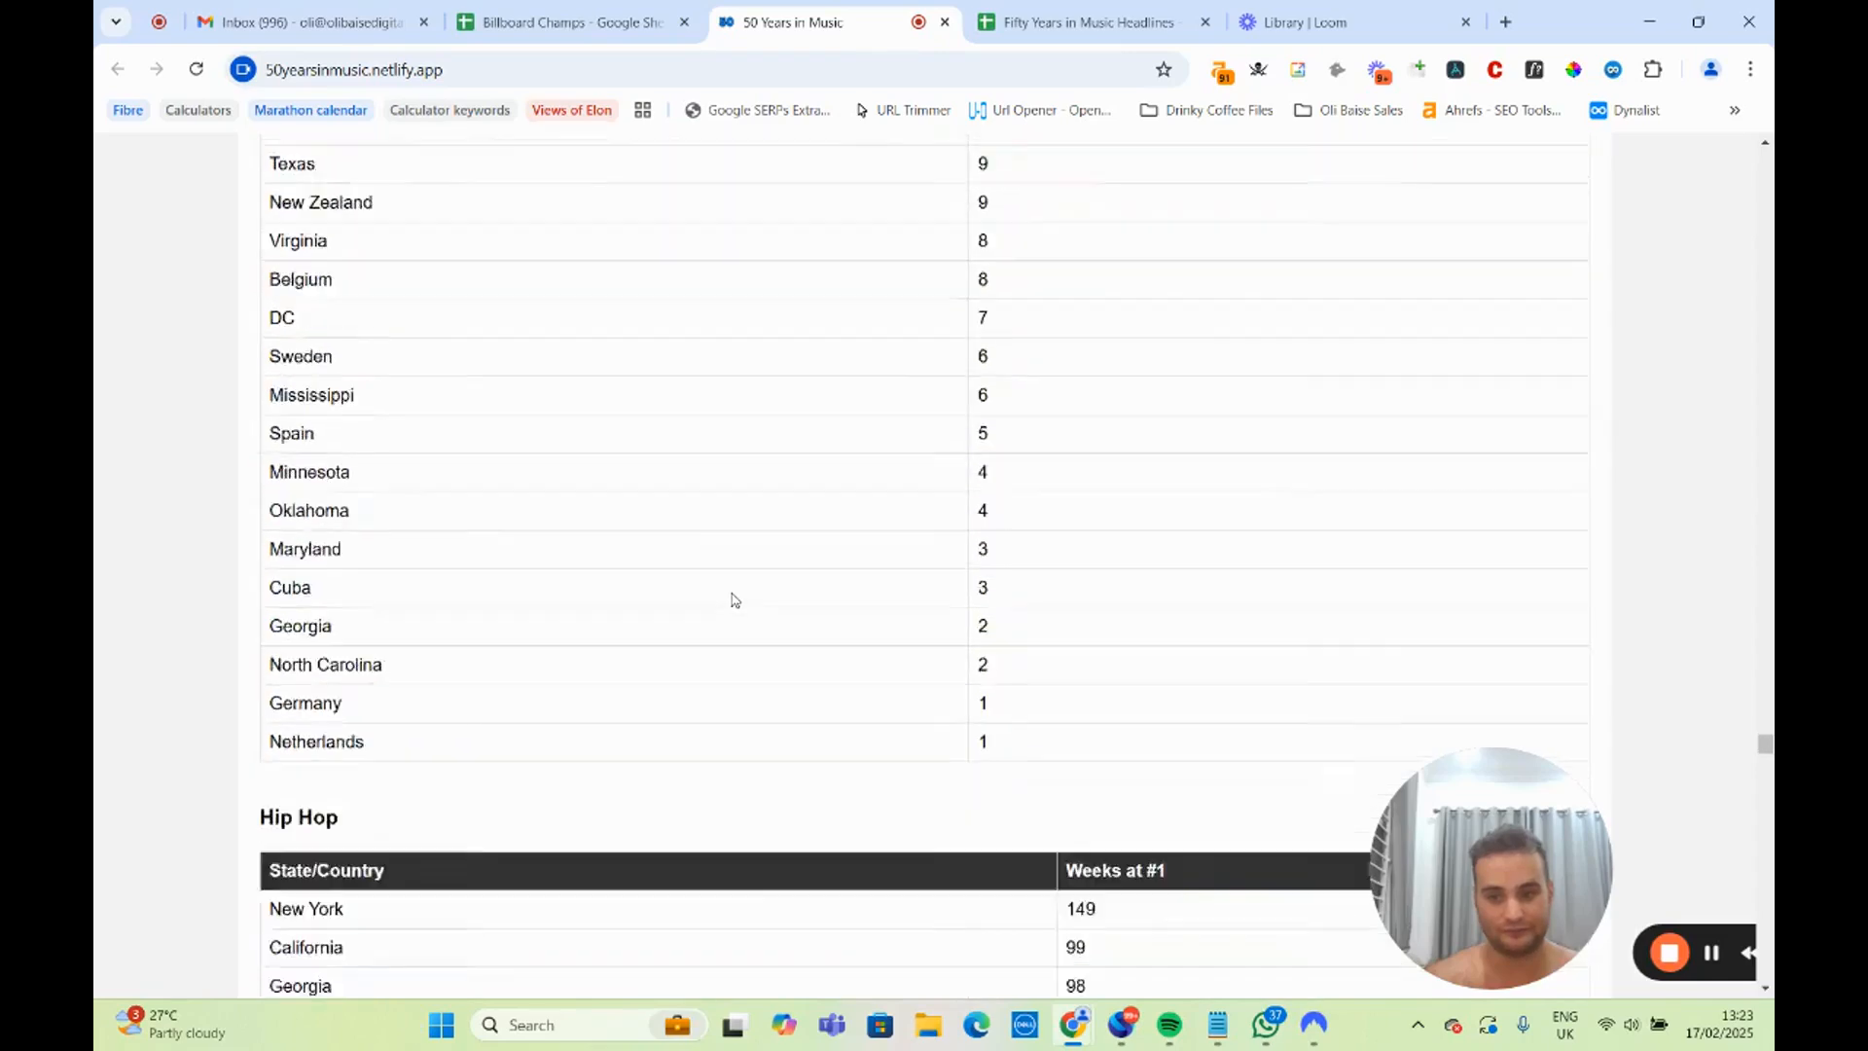
{"action": "scroll", "coordinate": [722, 602], "scroll_direction": "down", "scroll_amount": 3}
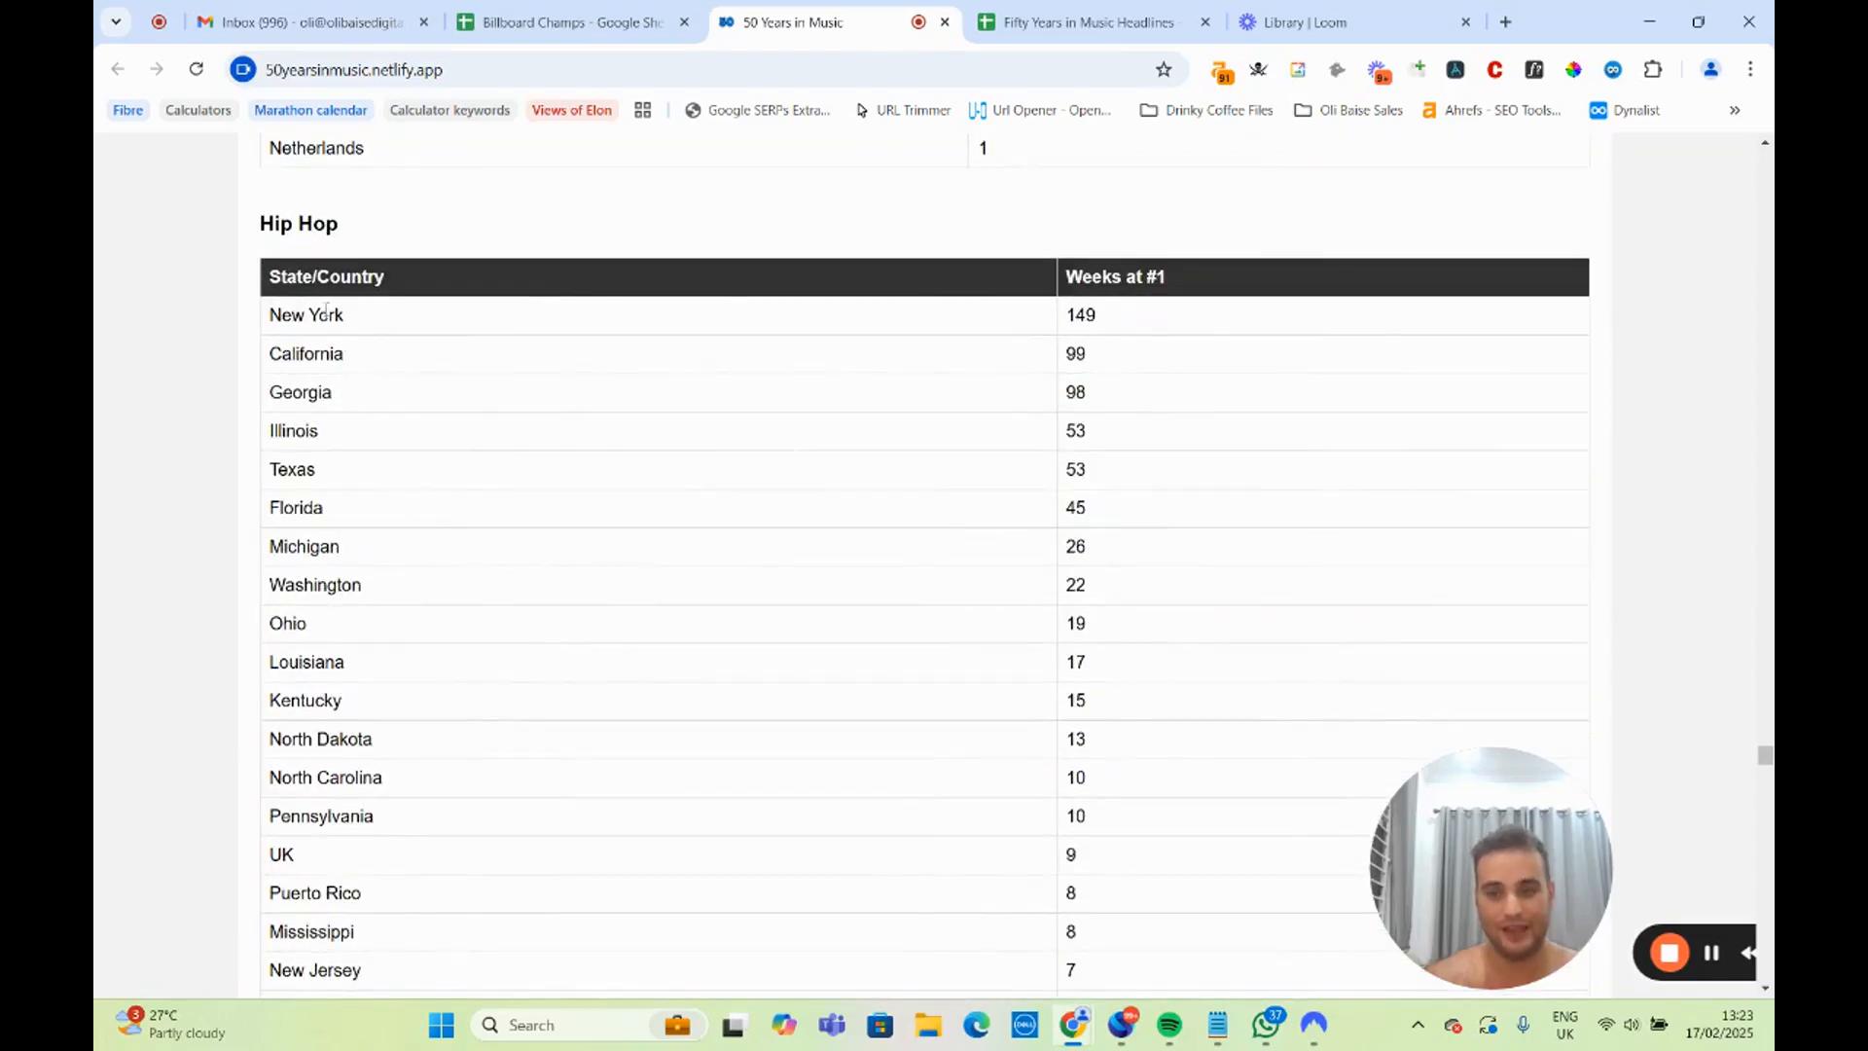
{"action": "left_click_drag", "start_coordinate": [258, 226], "coordinate": [371, 233]}
{"action": "left_click", "coordinate": [661, 326]}
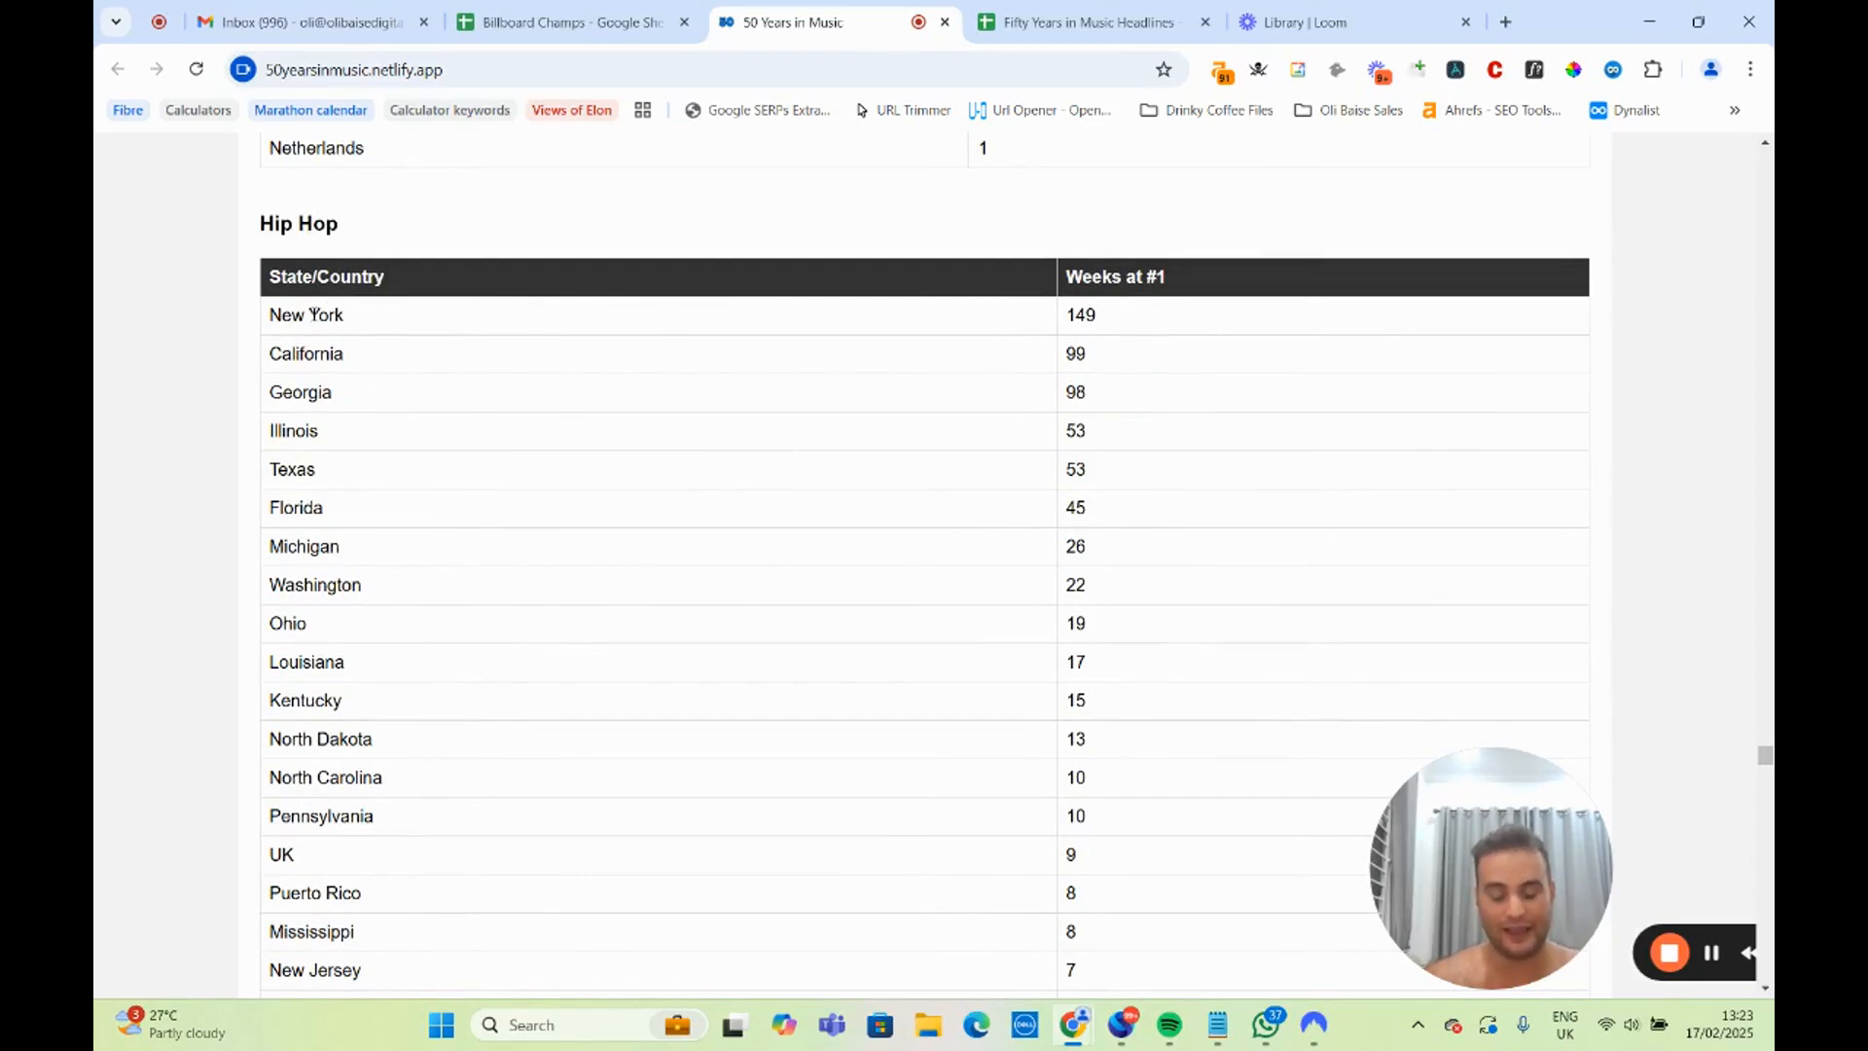
{"action": "left_click_drag", "start_coordinate": [272, 314], "coordinate": [377, 365]}
{"action": "left_click", "coordinate": [271, 321]}
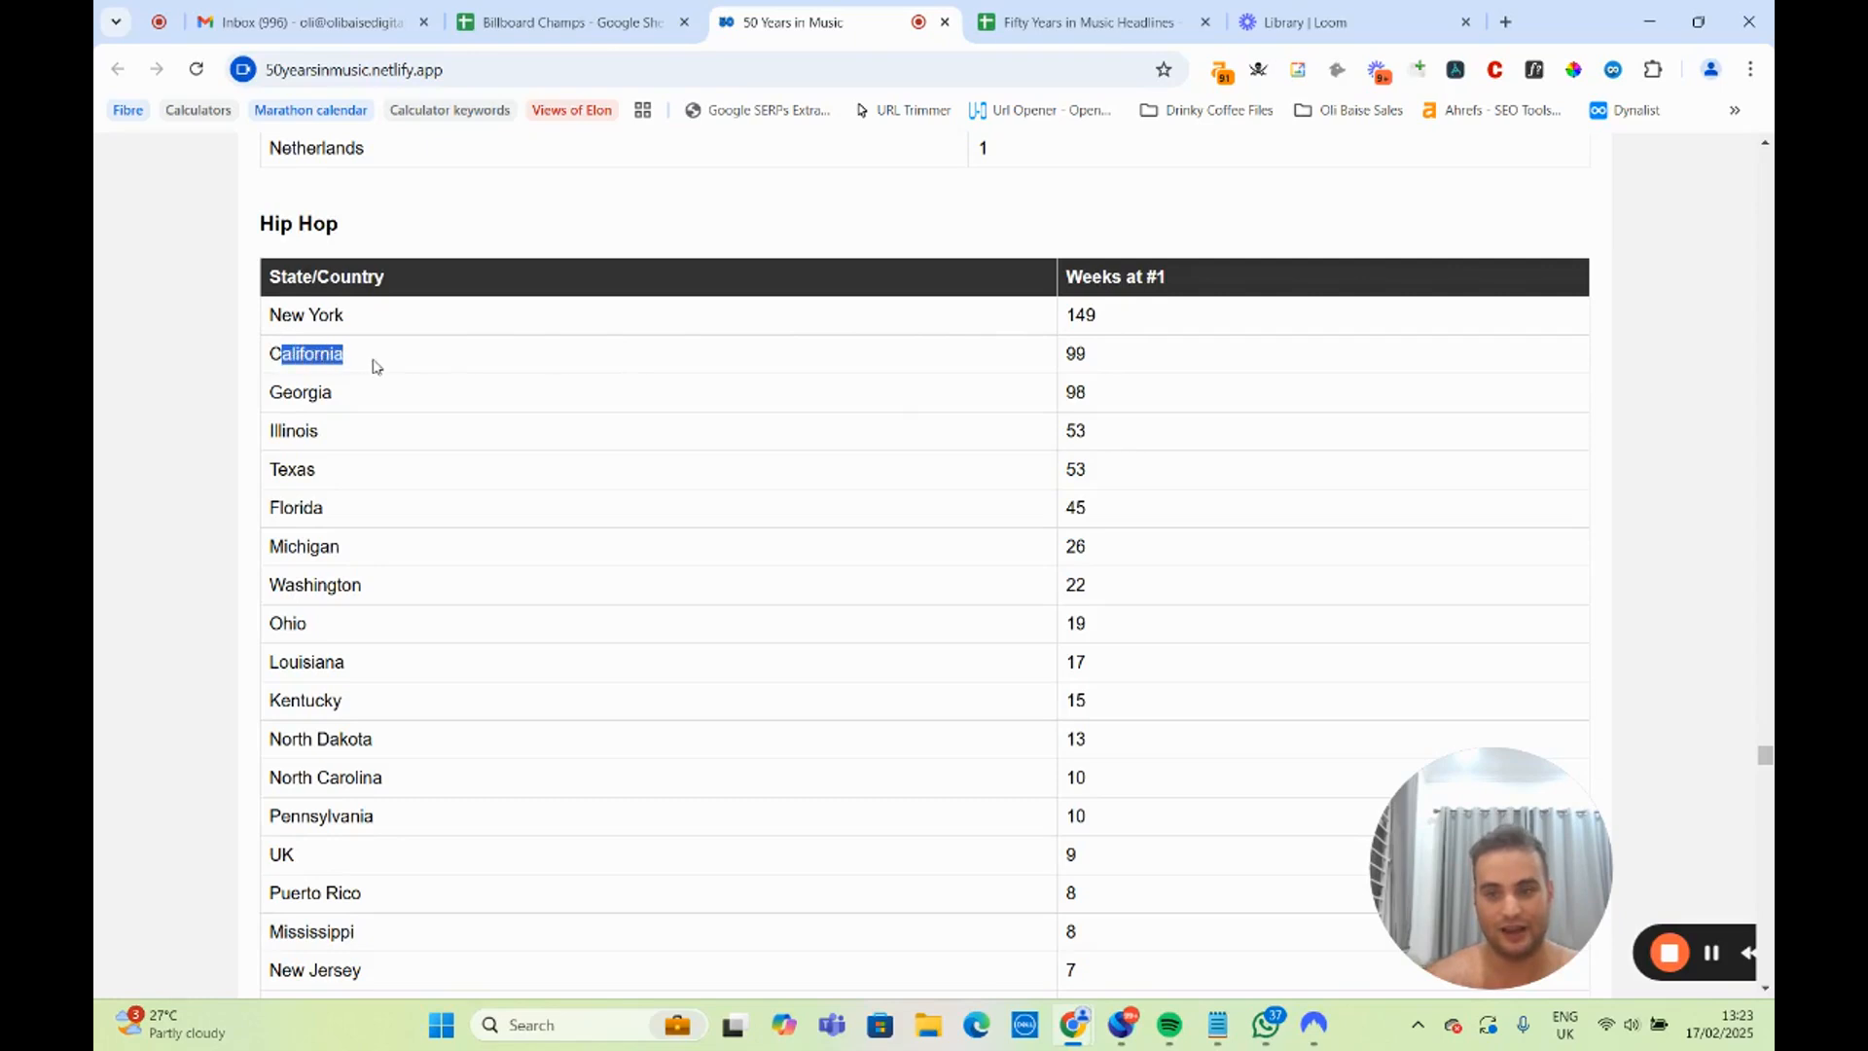
{"action": "left_click_drag", "start_coordinate": [915, 368], "coordinate": [1107, 379]}
{"action": "left_click", "coordinate": [398, 391]}
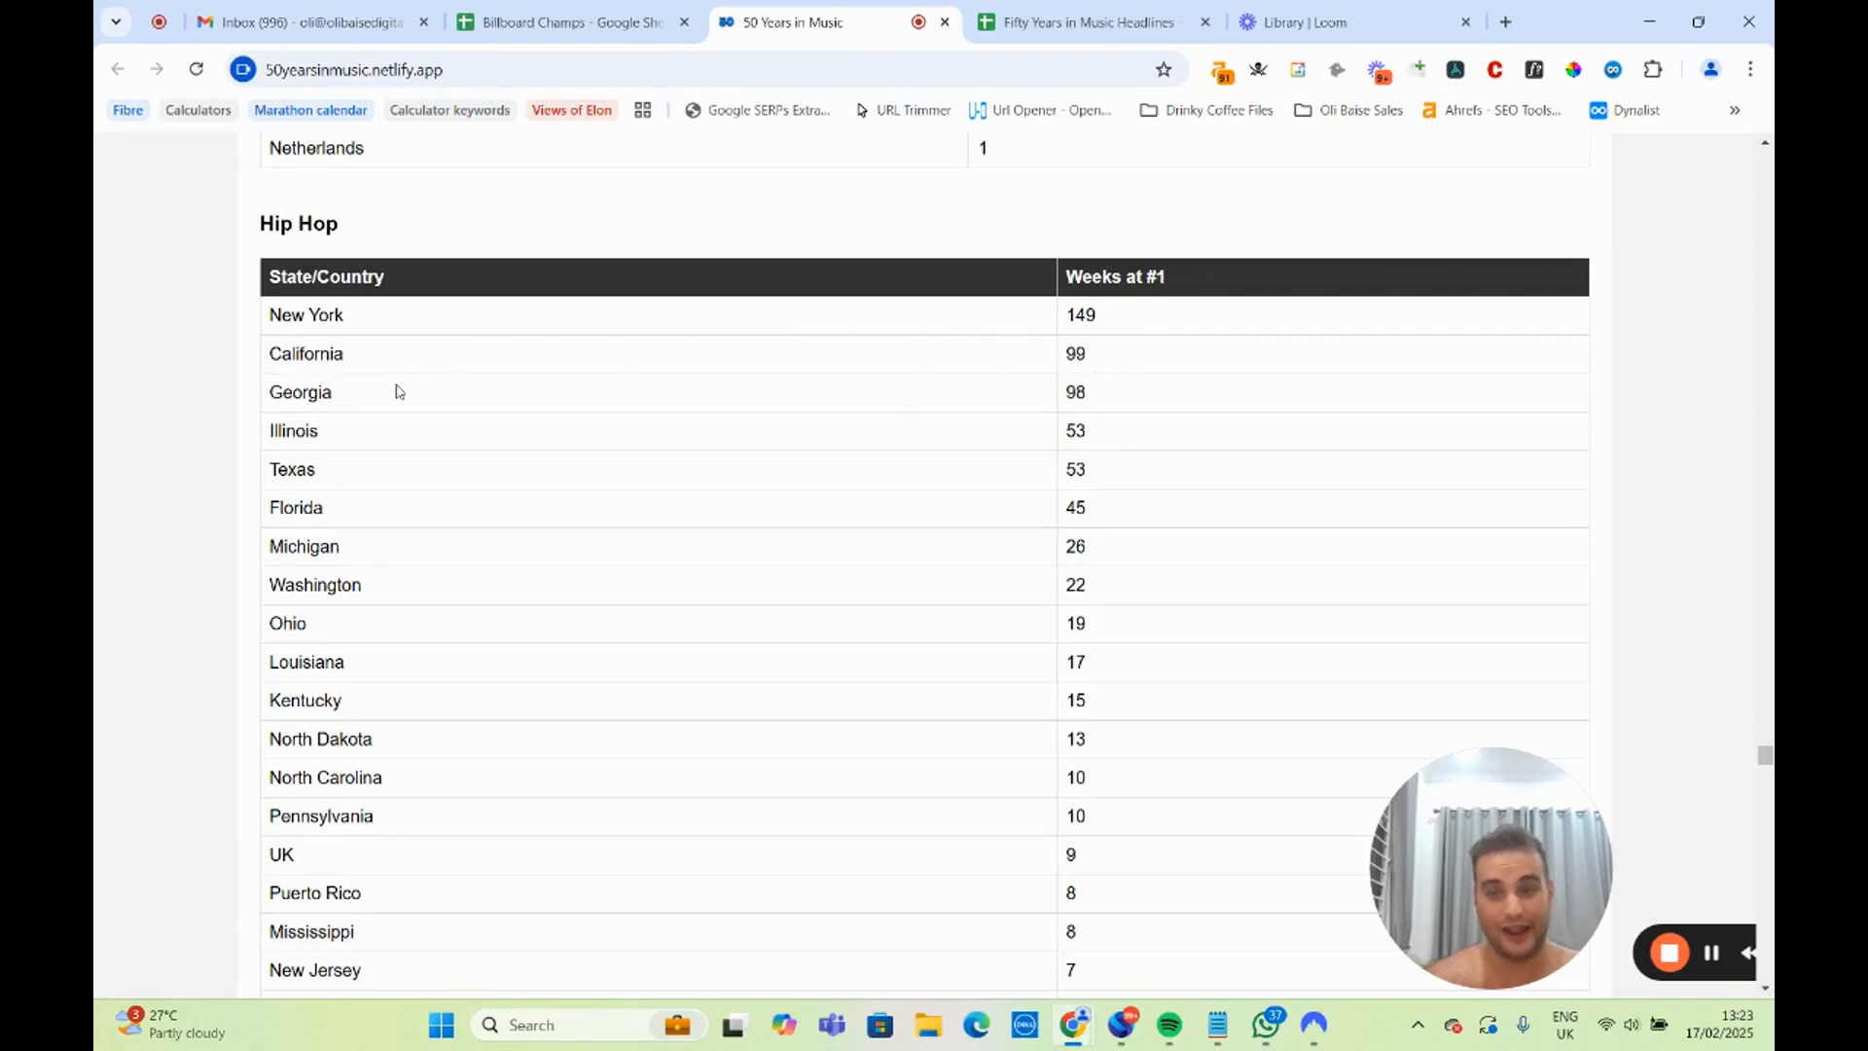
Highlight the Georgia row of the Hip Hop states table, followed by the rows from New York down to Georgia.
{"action": "left_click_drag", "start_coordinate": [272, 394], "coordinate": [561, 403]}
{"action": "left_click_drag", "start_coordinate": [1070, 397], "coordinate": [1126, 397]}
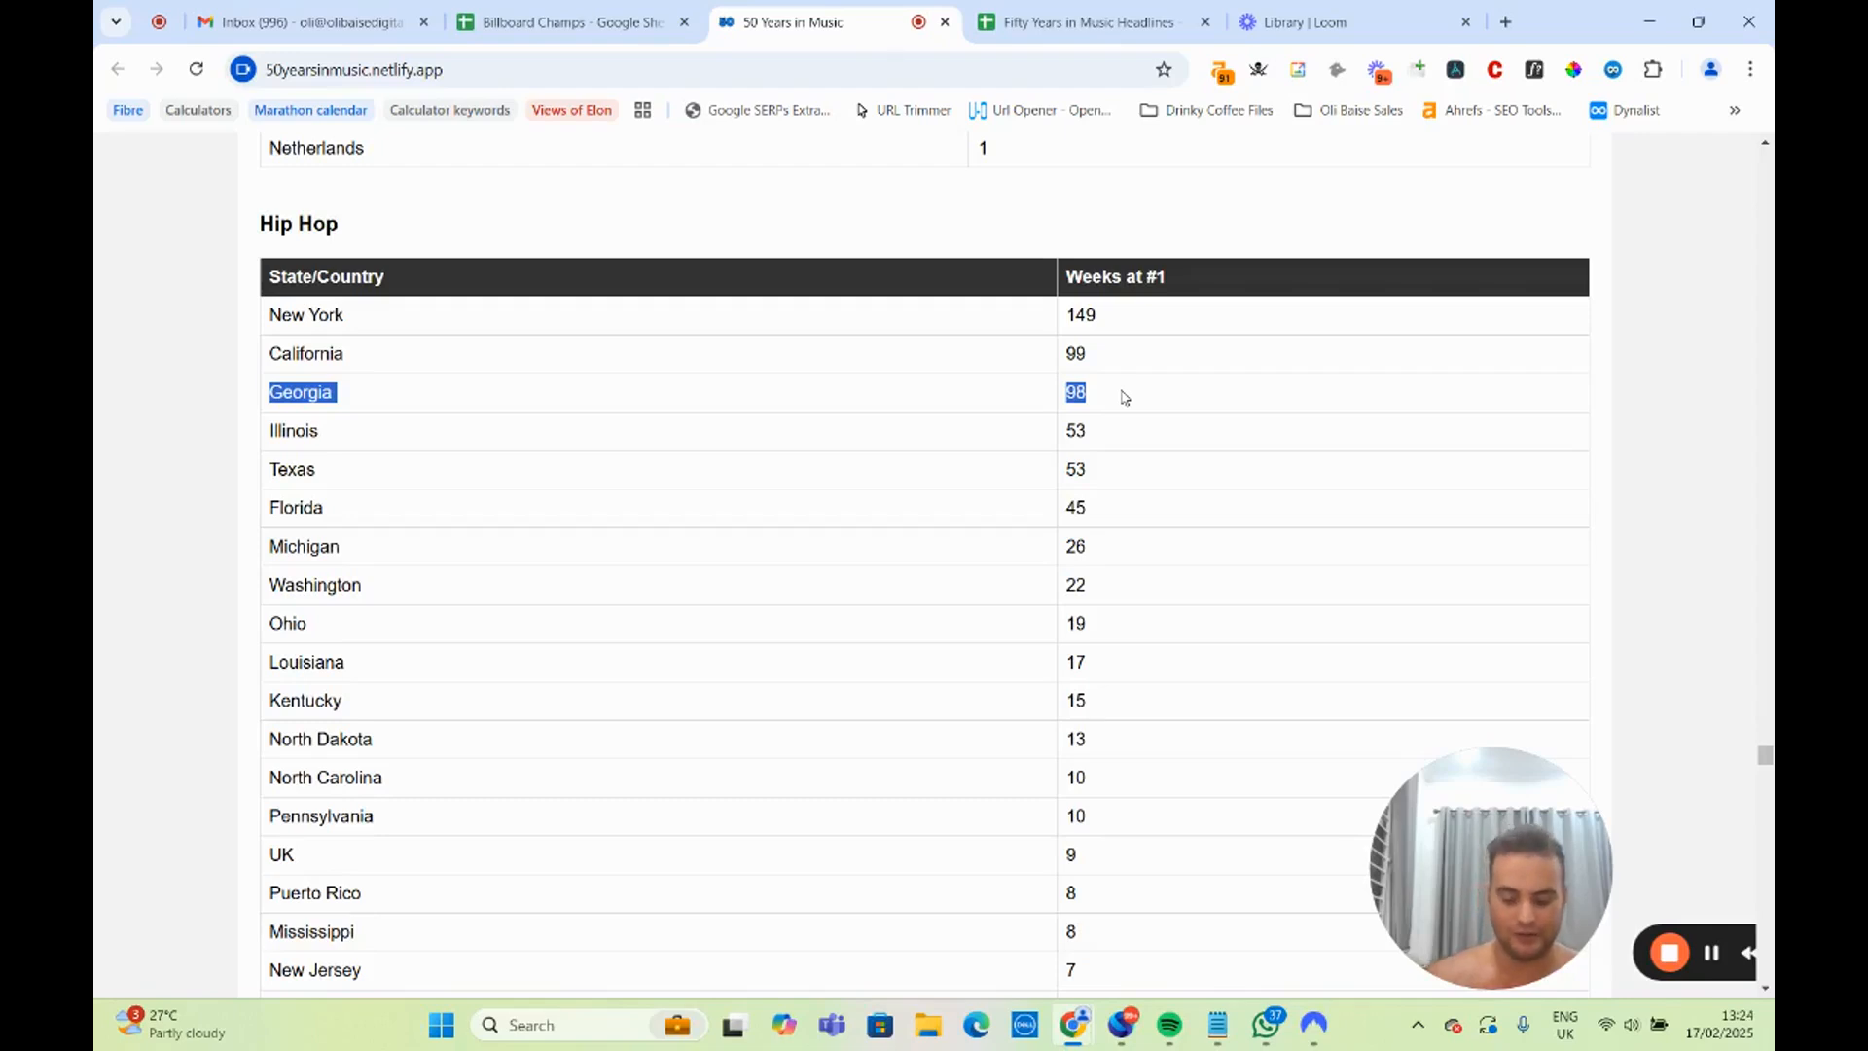
{"action": "left_click", "coordinate": [929, 416]}
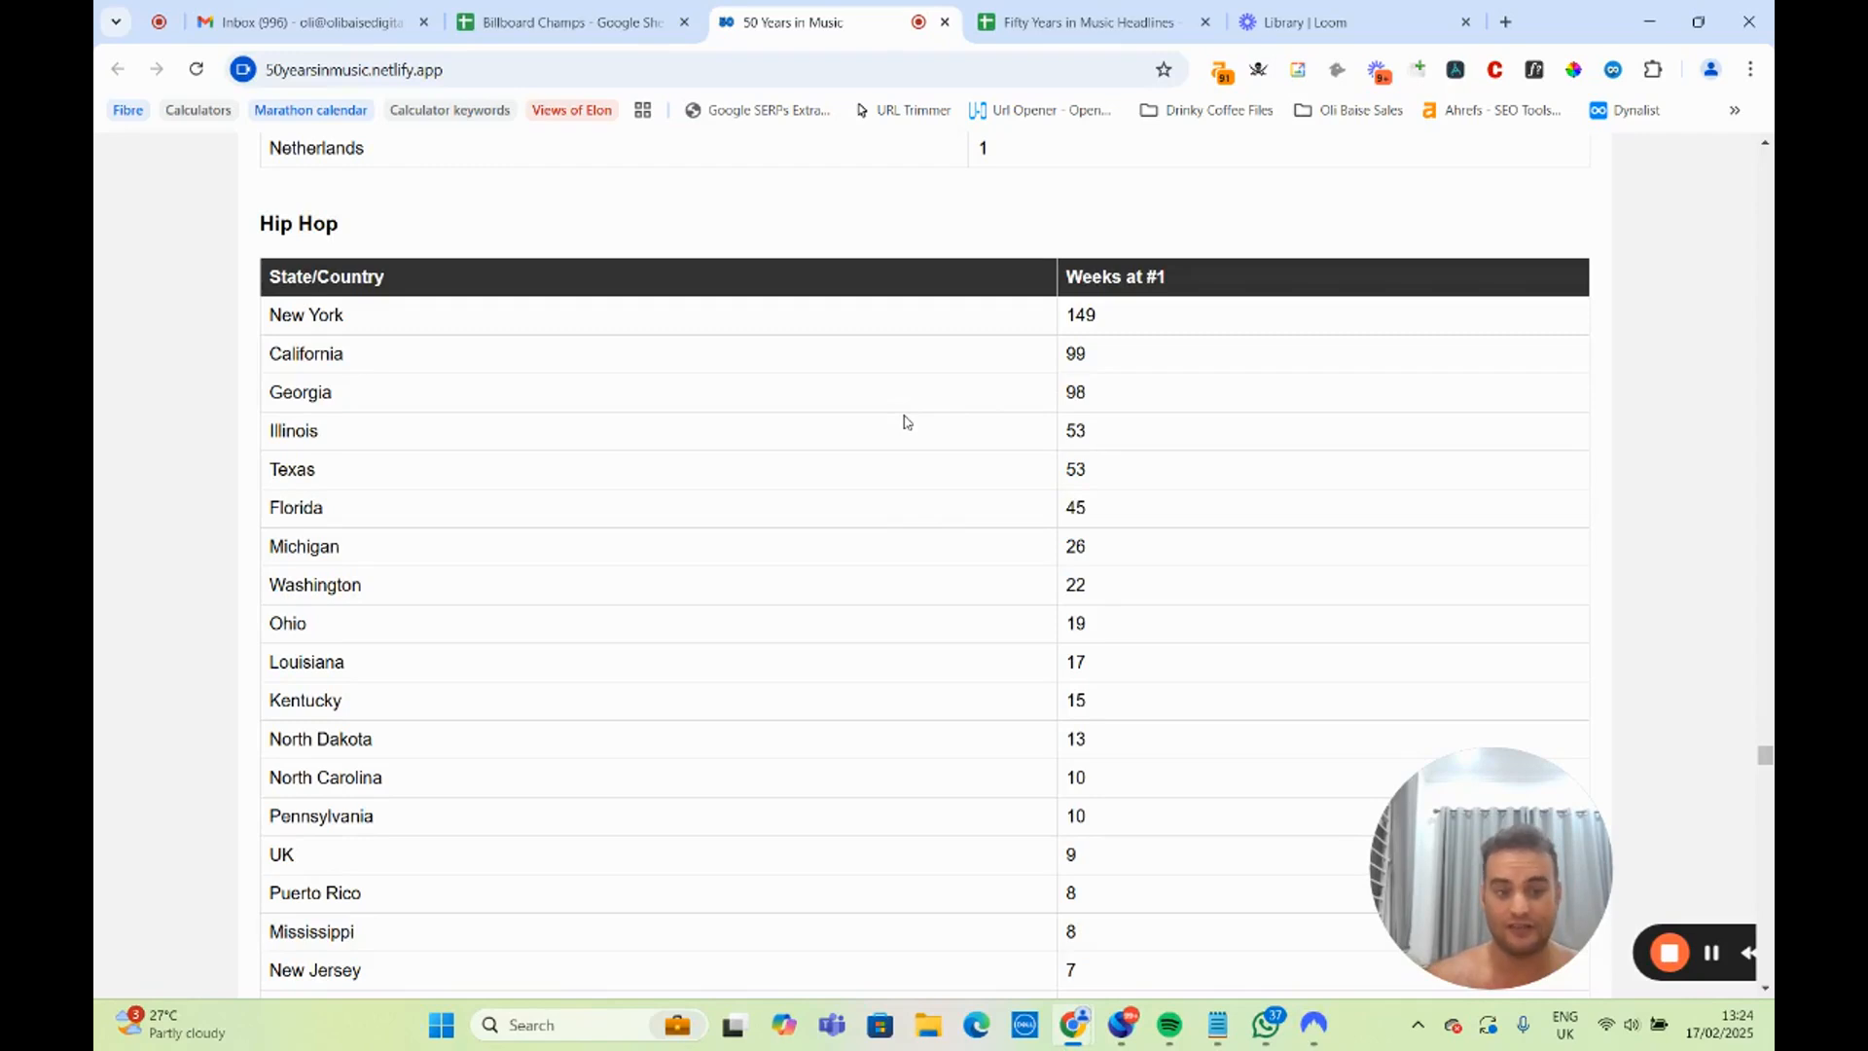
{"action": "left_click_drag", "start_coordinate": [278, 309], "coordinate": [1153, 395]}
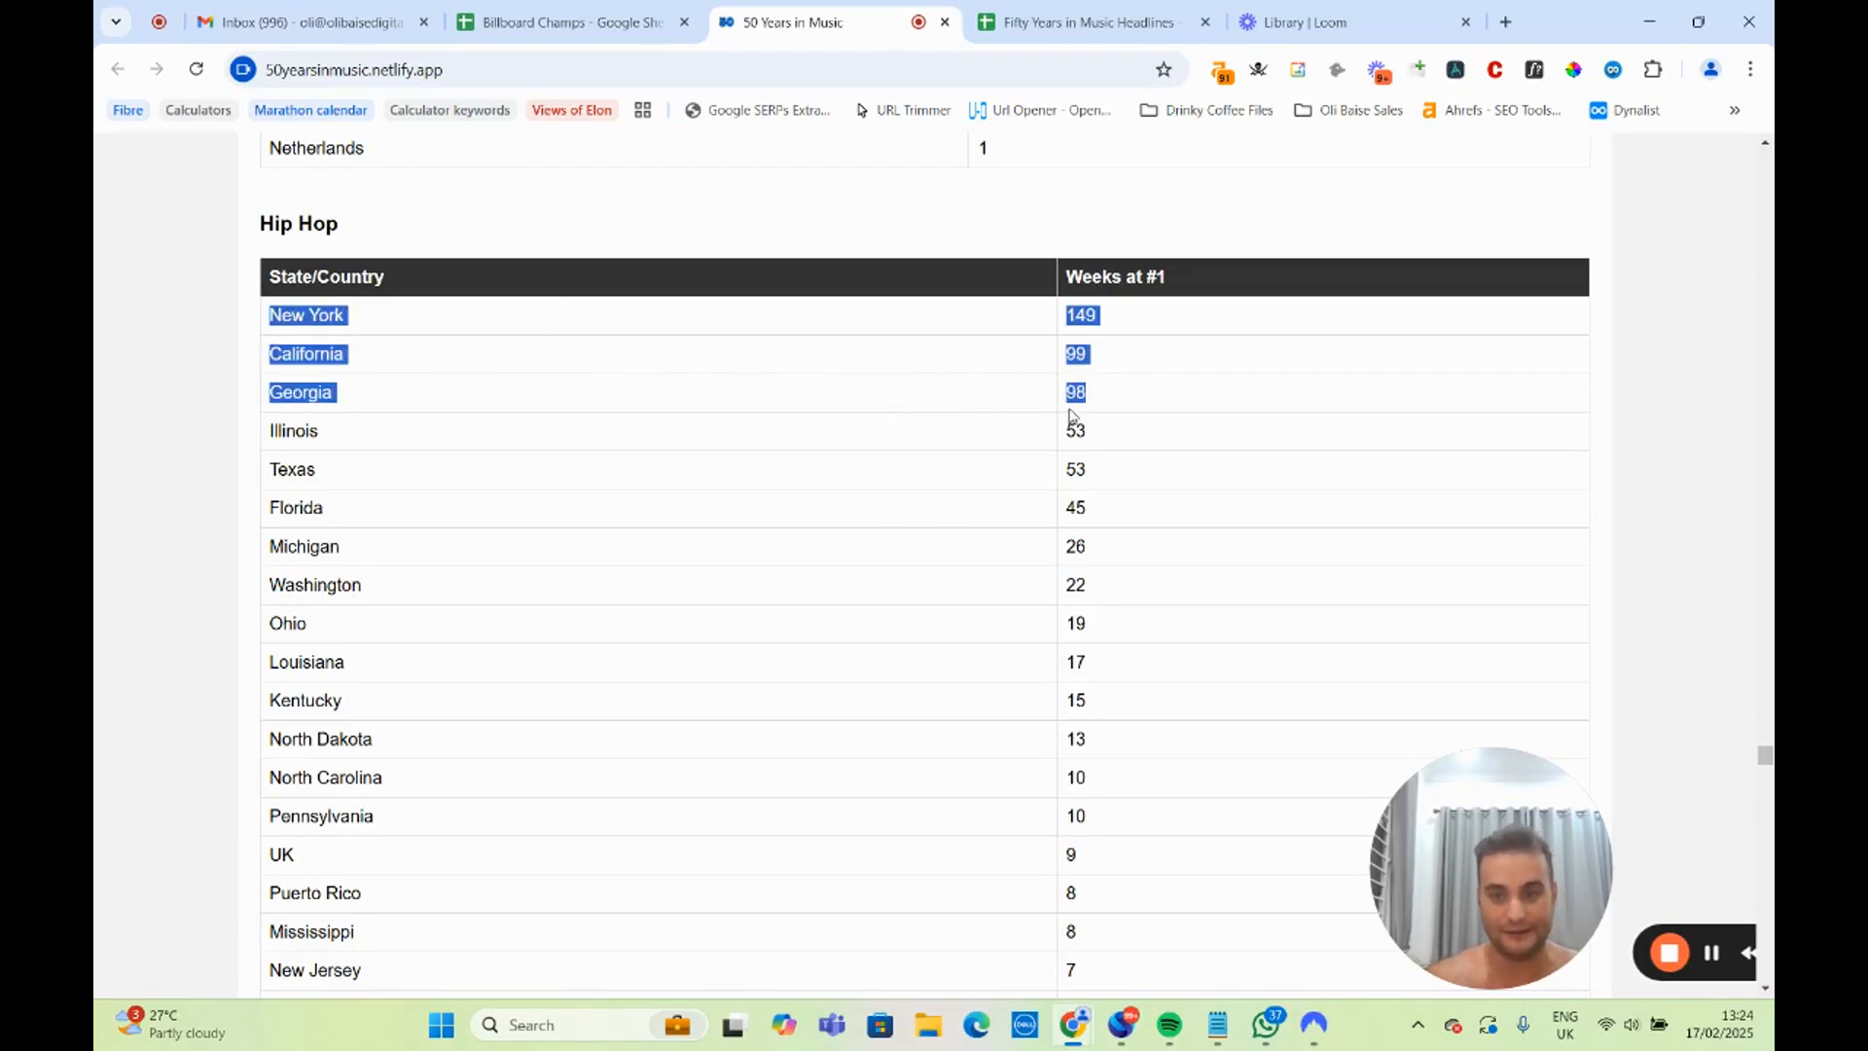
View the Hip Hop states pie chart and highlight the UK row in the Rock states table.
{"action": "scroll", "coordinate": [963, 457], "scroll_direction": "down", "scroll_amount": 15}
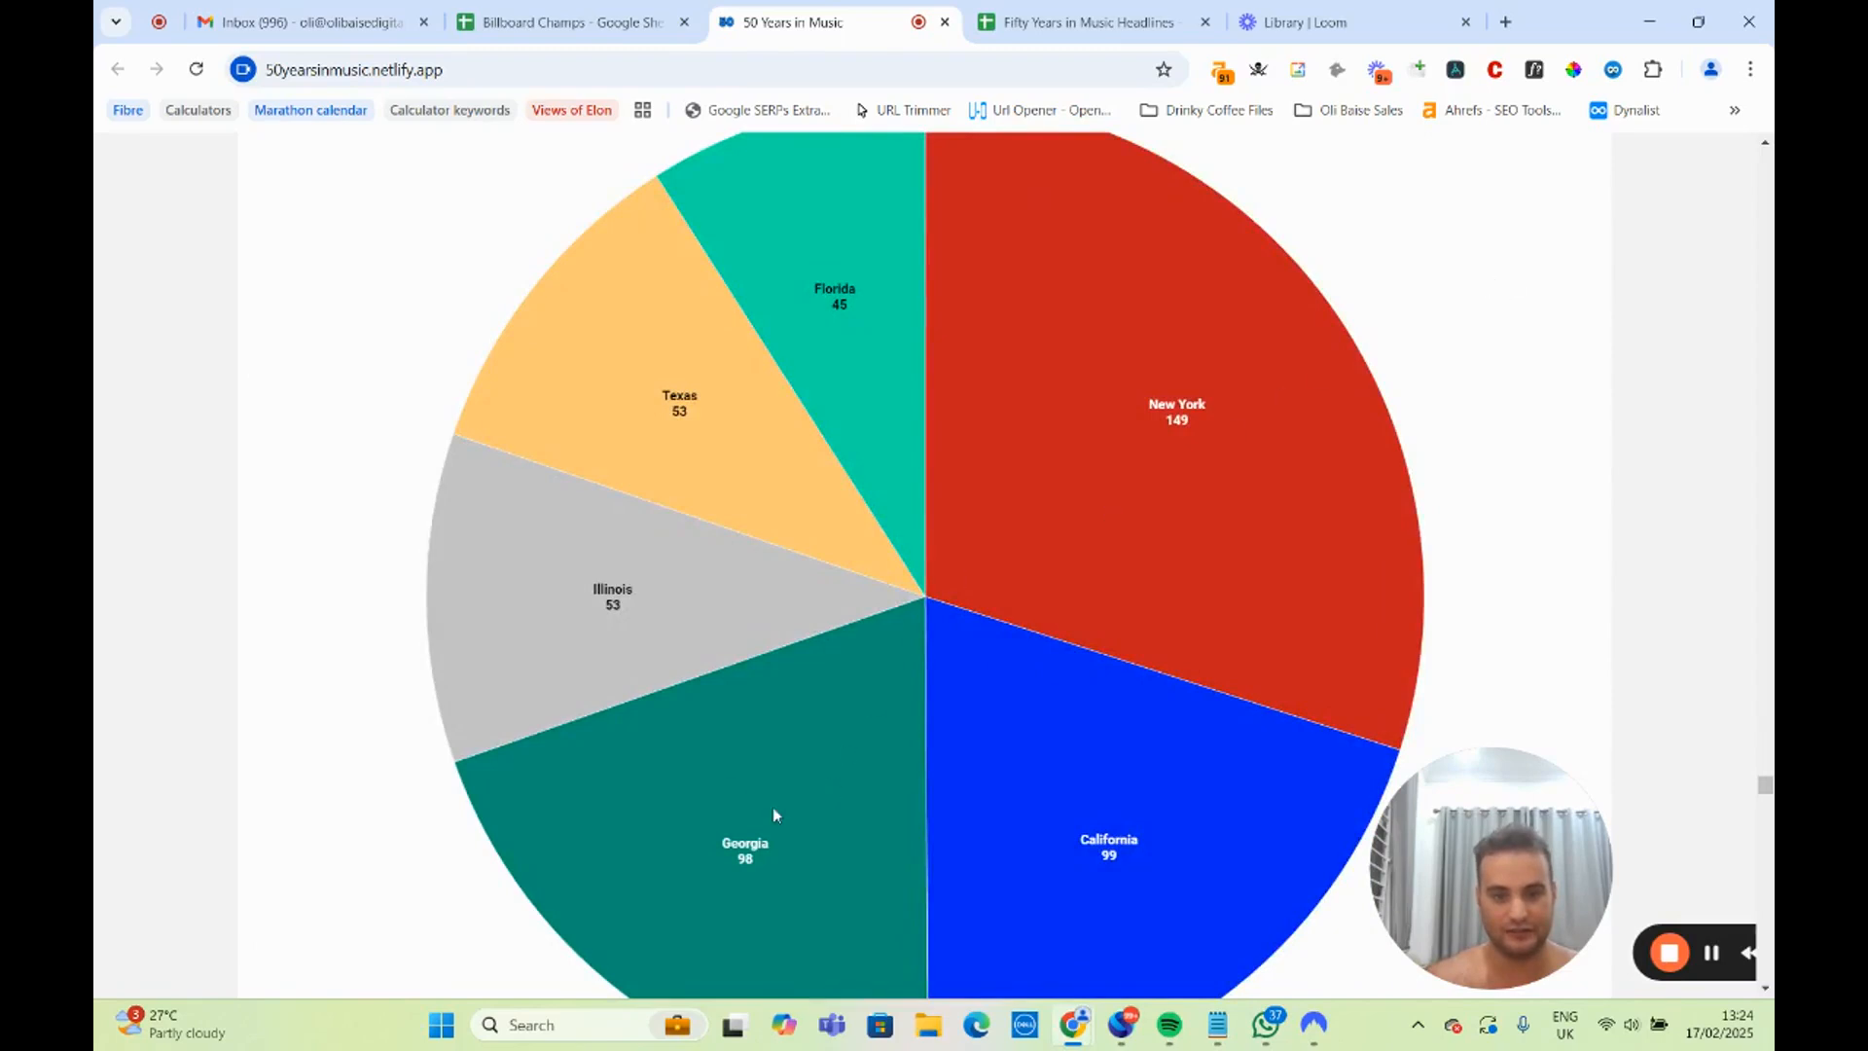
{"action": "scroll", "coordinate": [729, 628], "scroll_direction": "down", "scroll_amount": 7}
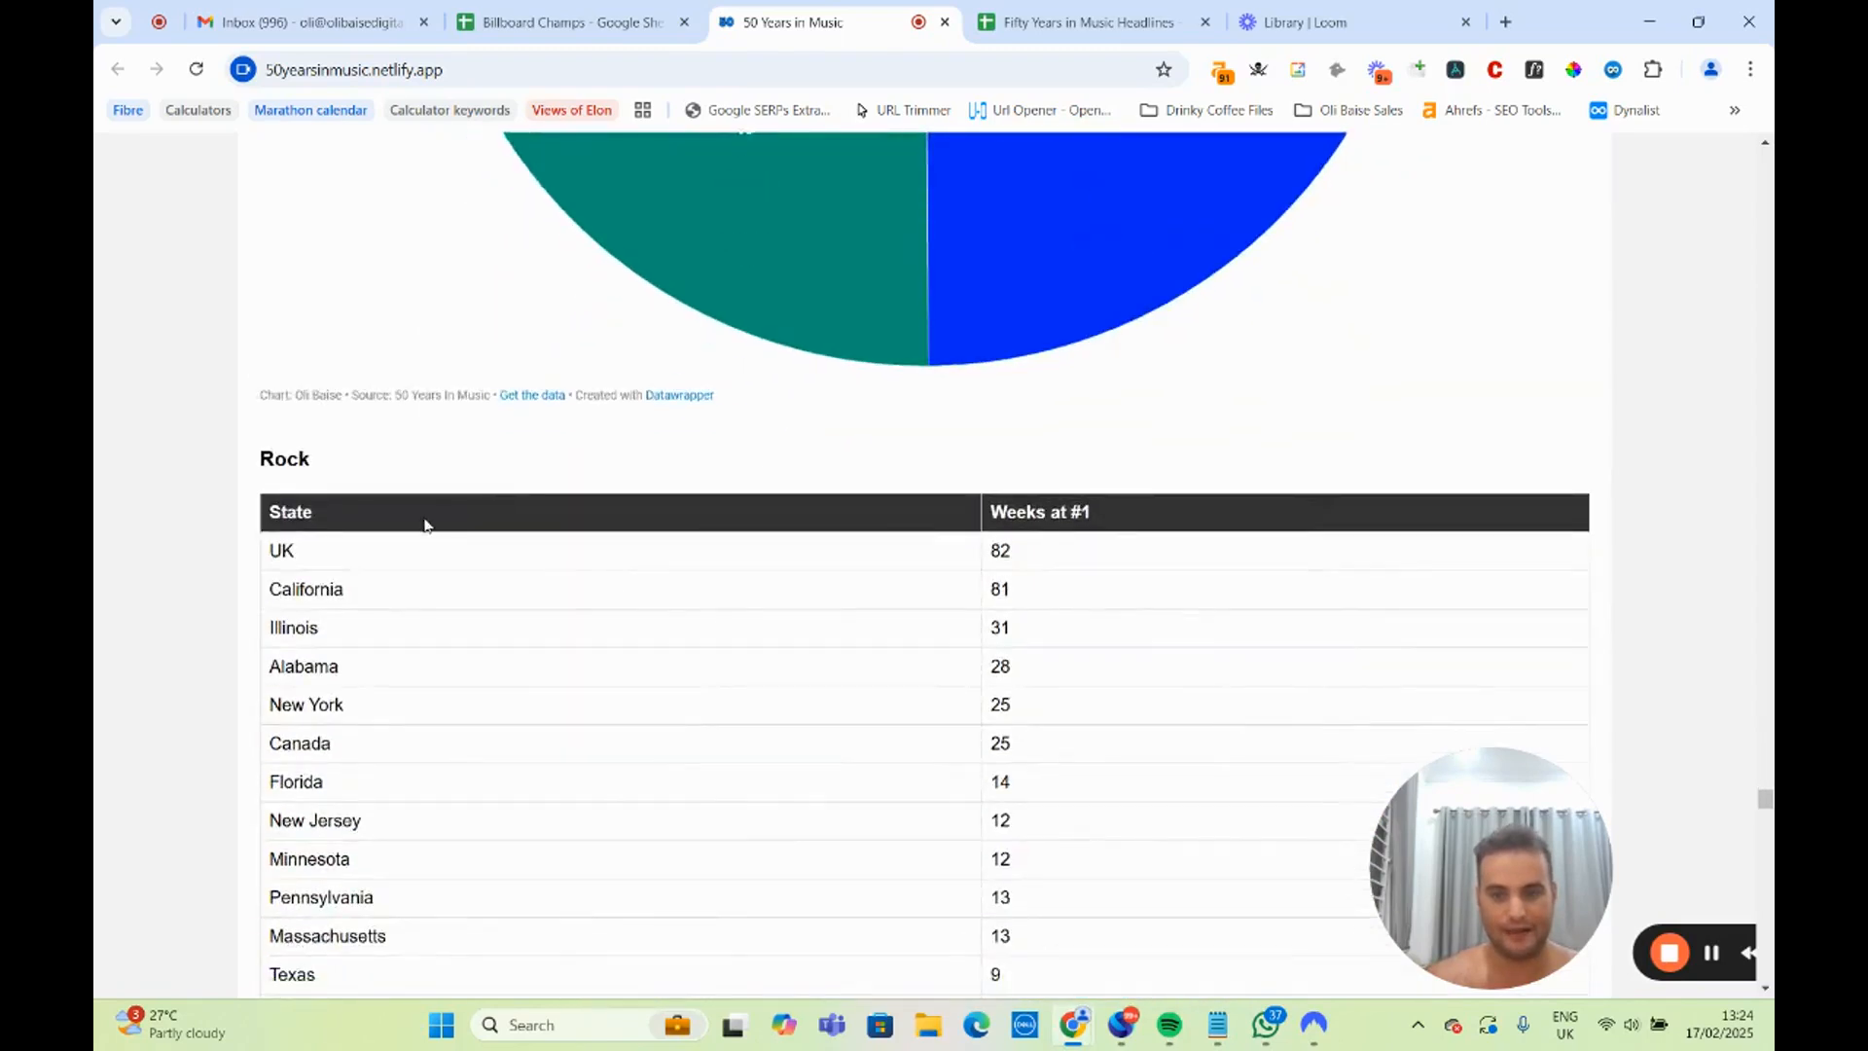
{"action": "scroll", "coordinate": [425, 525], "scroll_direction": "down", "scroll_amount": 4}
{"action": "scroll", "coordinate": [271, 292], "scroll_direction": "up", "scroll_amount": 2}
{"action": "double_click", "coordinate": [279, 367]}
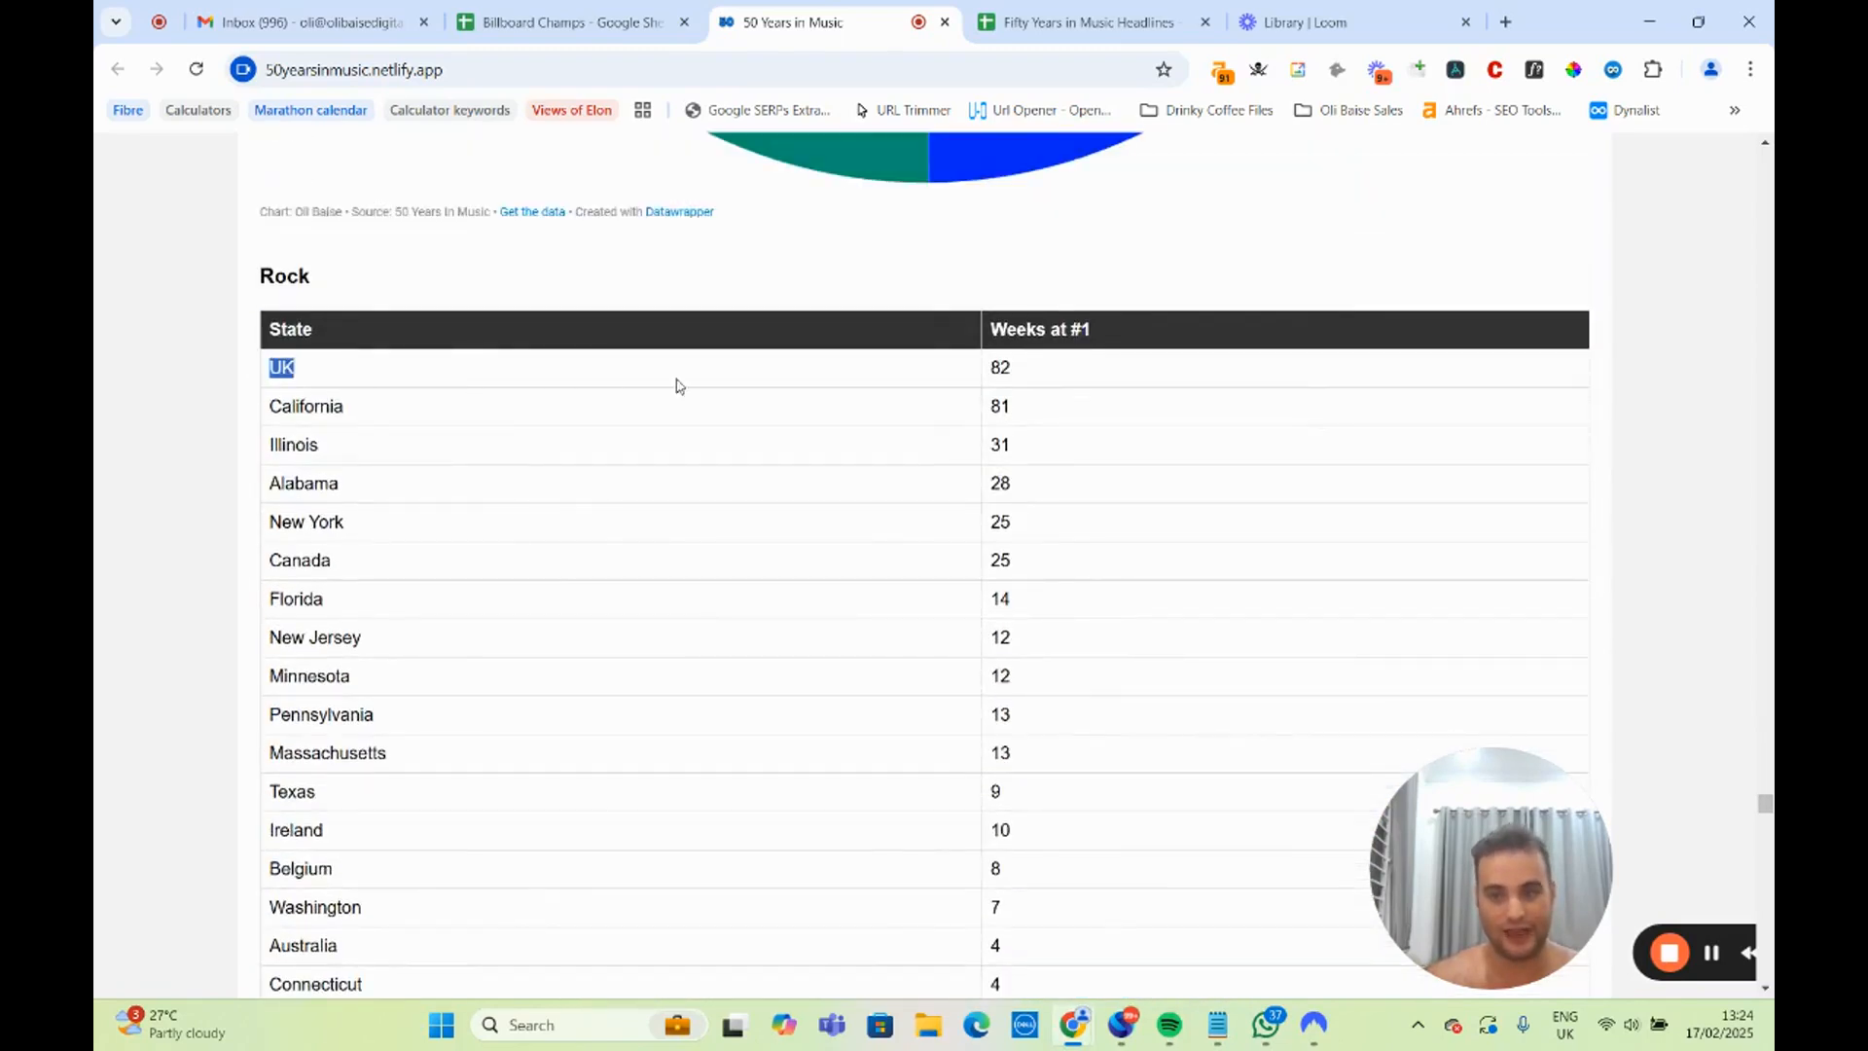
{"action": "left_click_drag", "start_coordinate": [678, 387], "coordinate": [1070, 376]}
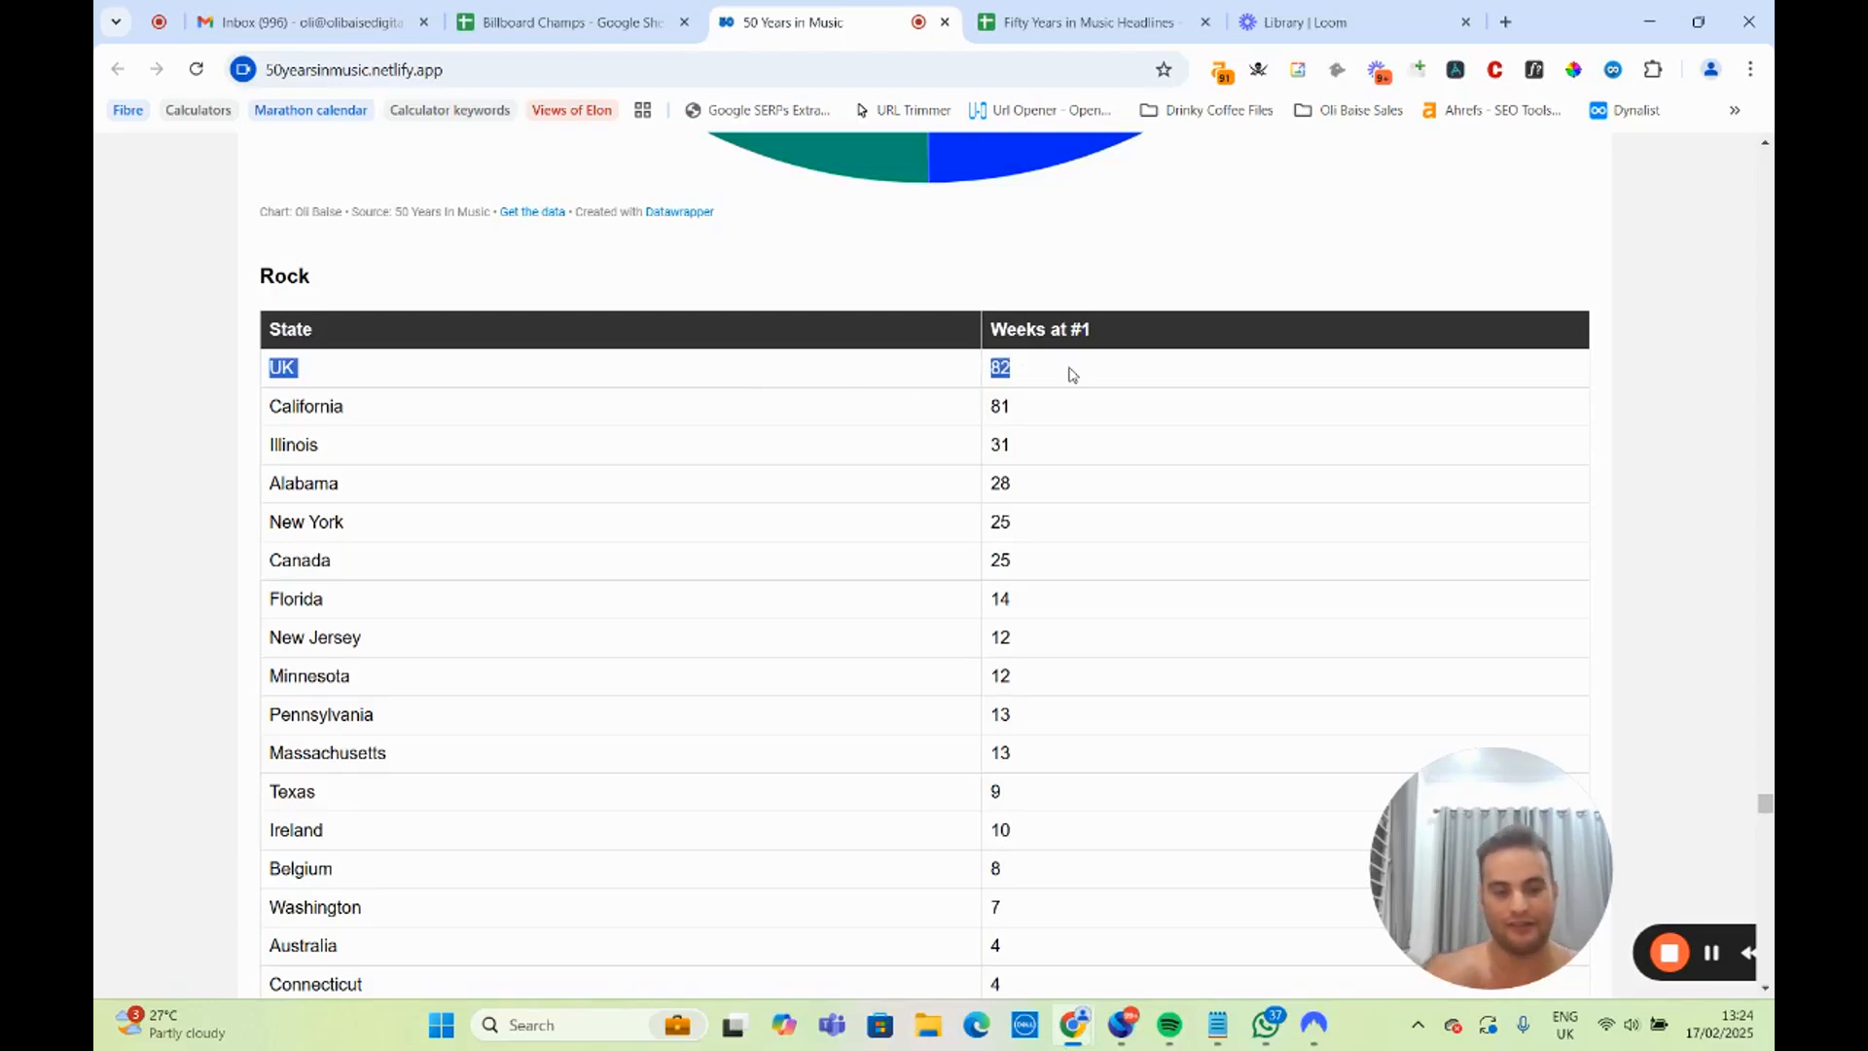
{"action": "left_click", "coordinate": [843, 476]}
Highlight the Tennessee row in the Country states table and examine the pie chart for Country artists.
{"action": "scroll", "coordinate": [843, 476], "scroll_direction": "down", "scroll_amount": 10}
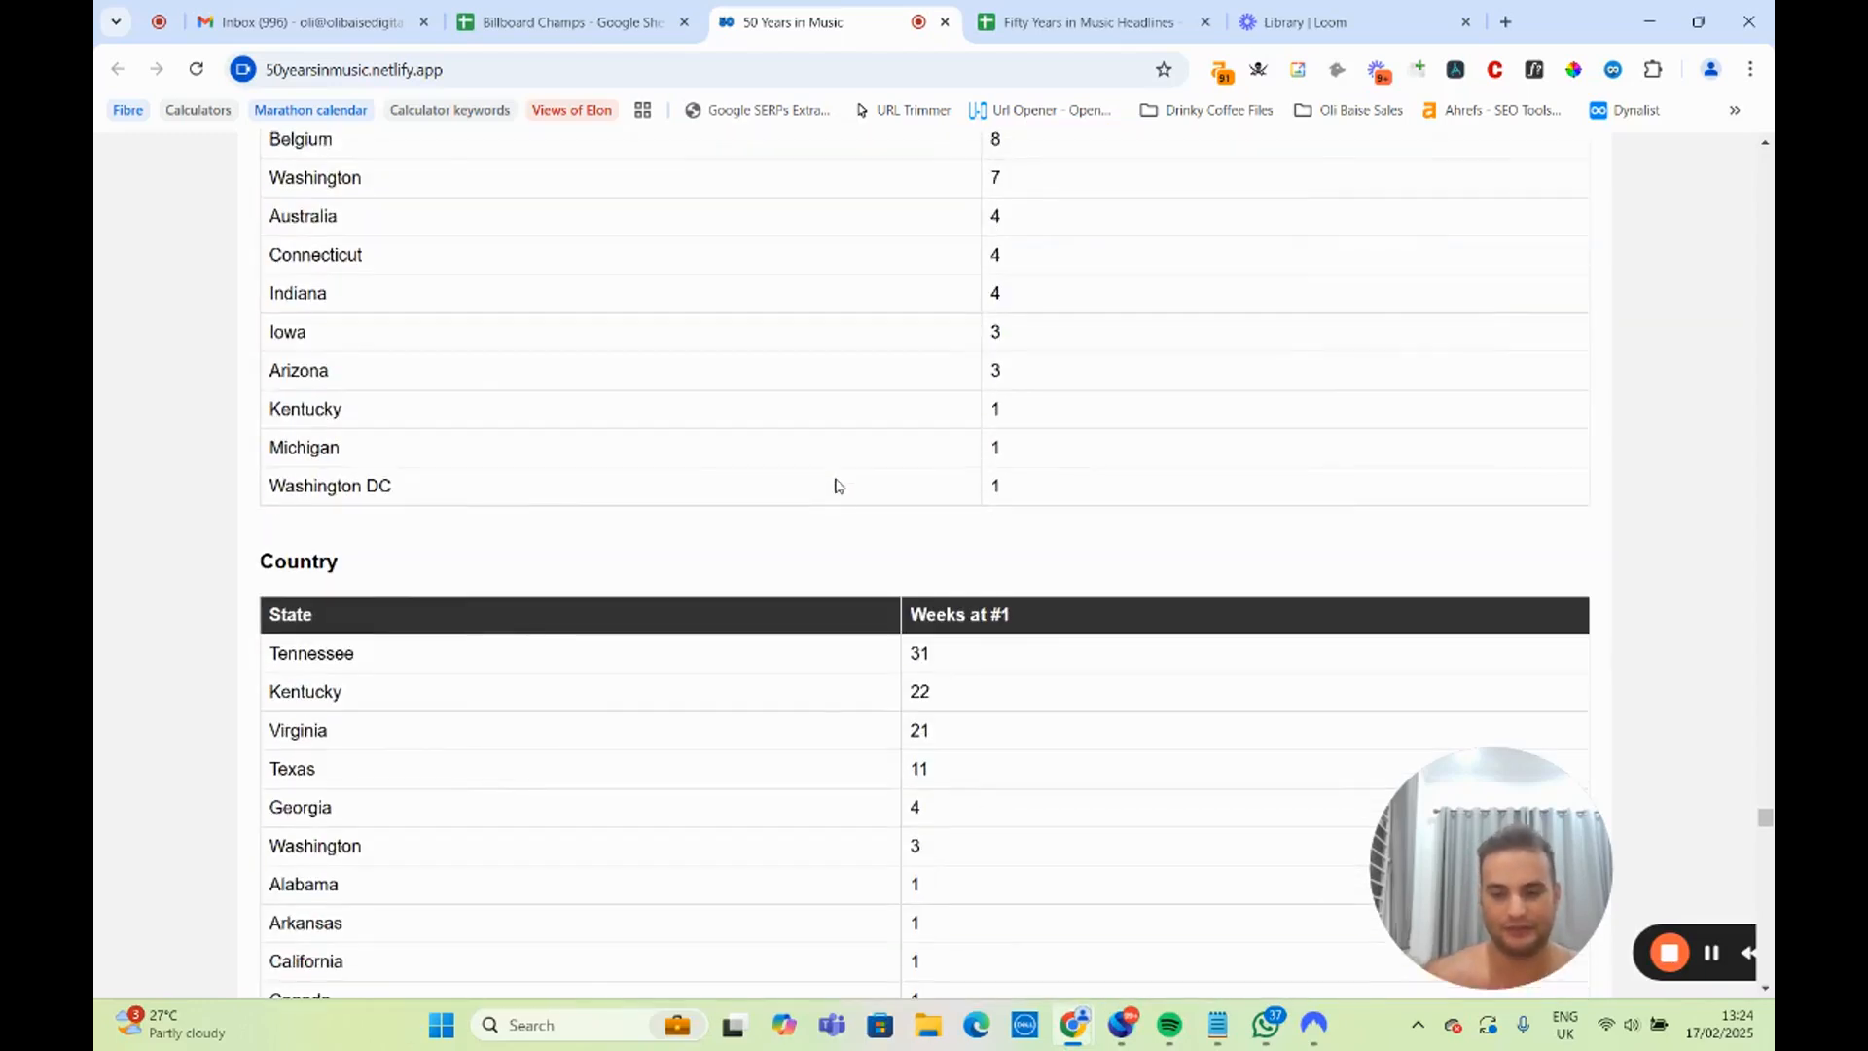
{"action": "scroll", "coordinate": [799, 499], "scroll_direction": "down", "scroll_amount": 1}
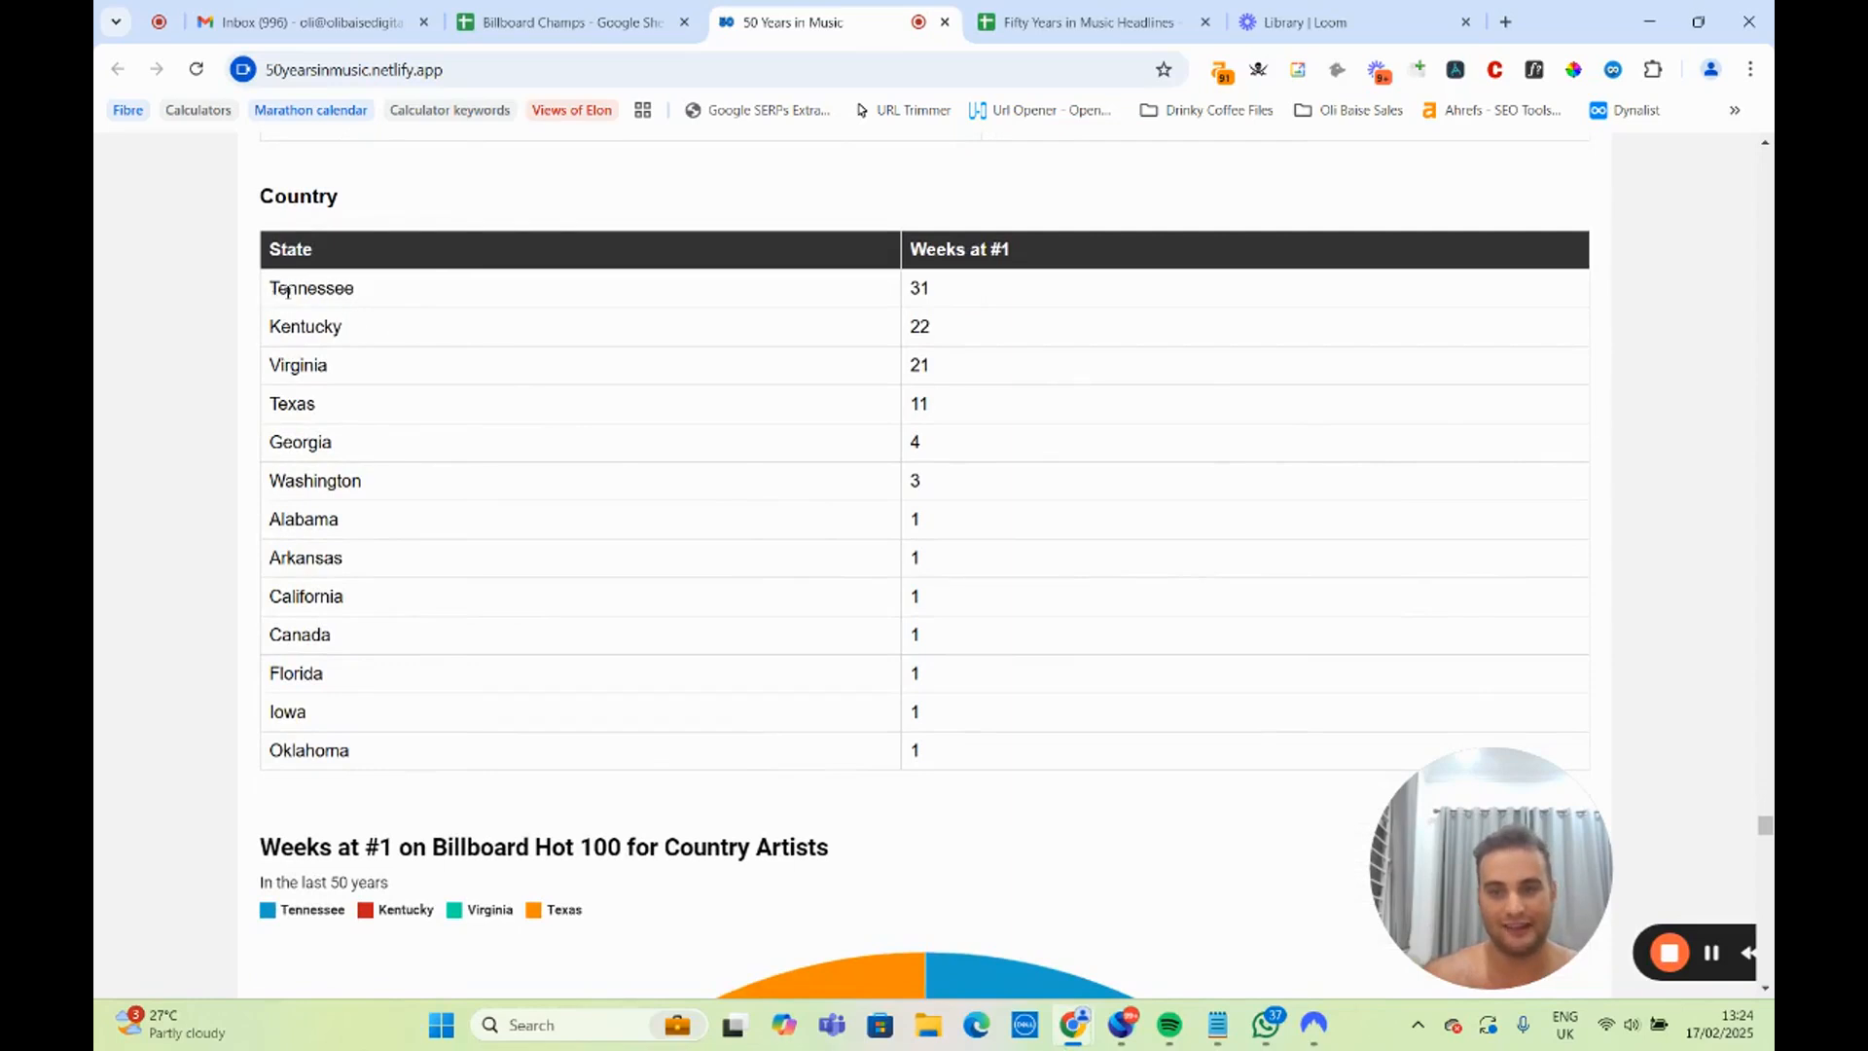
{"action": "left_click_drag", "start_coordinate": [287, 291], "coordinate": [956, 282]}
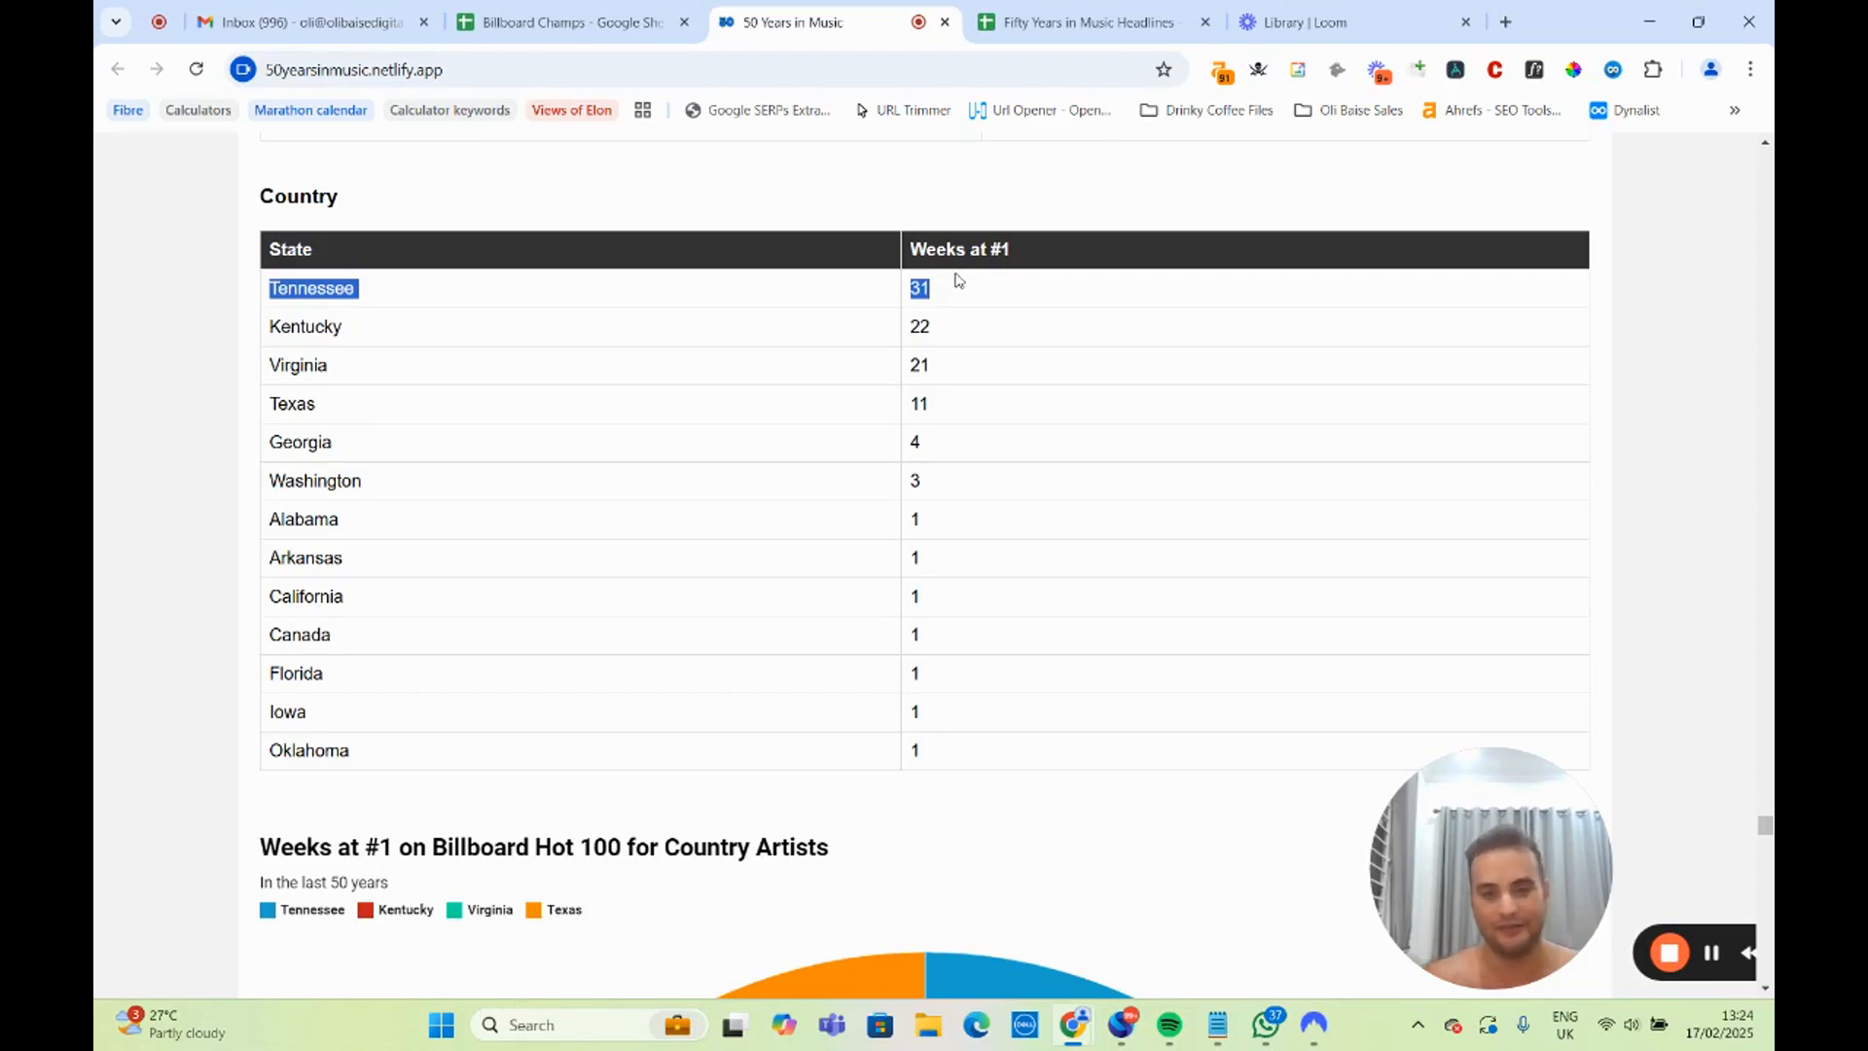
{"action": "scroll", "coordinate": [948, 302], "scroll_direction": "down", "scroll_amount": 10}
{"action": "scroll", "coordinate": [1220, 298], "scroll_direction": "up", "scroll_amount": 3}
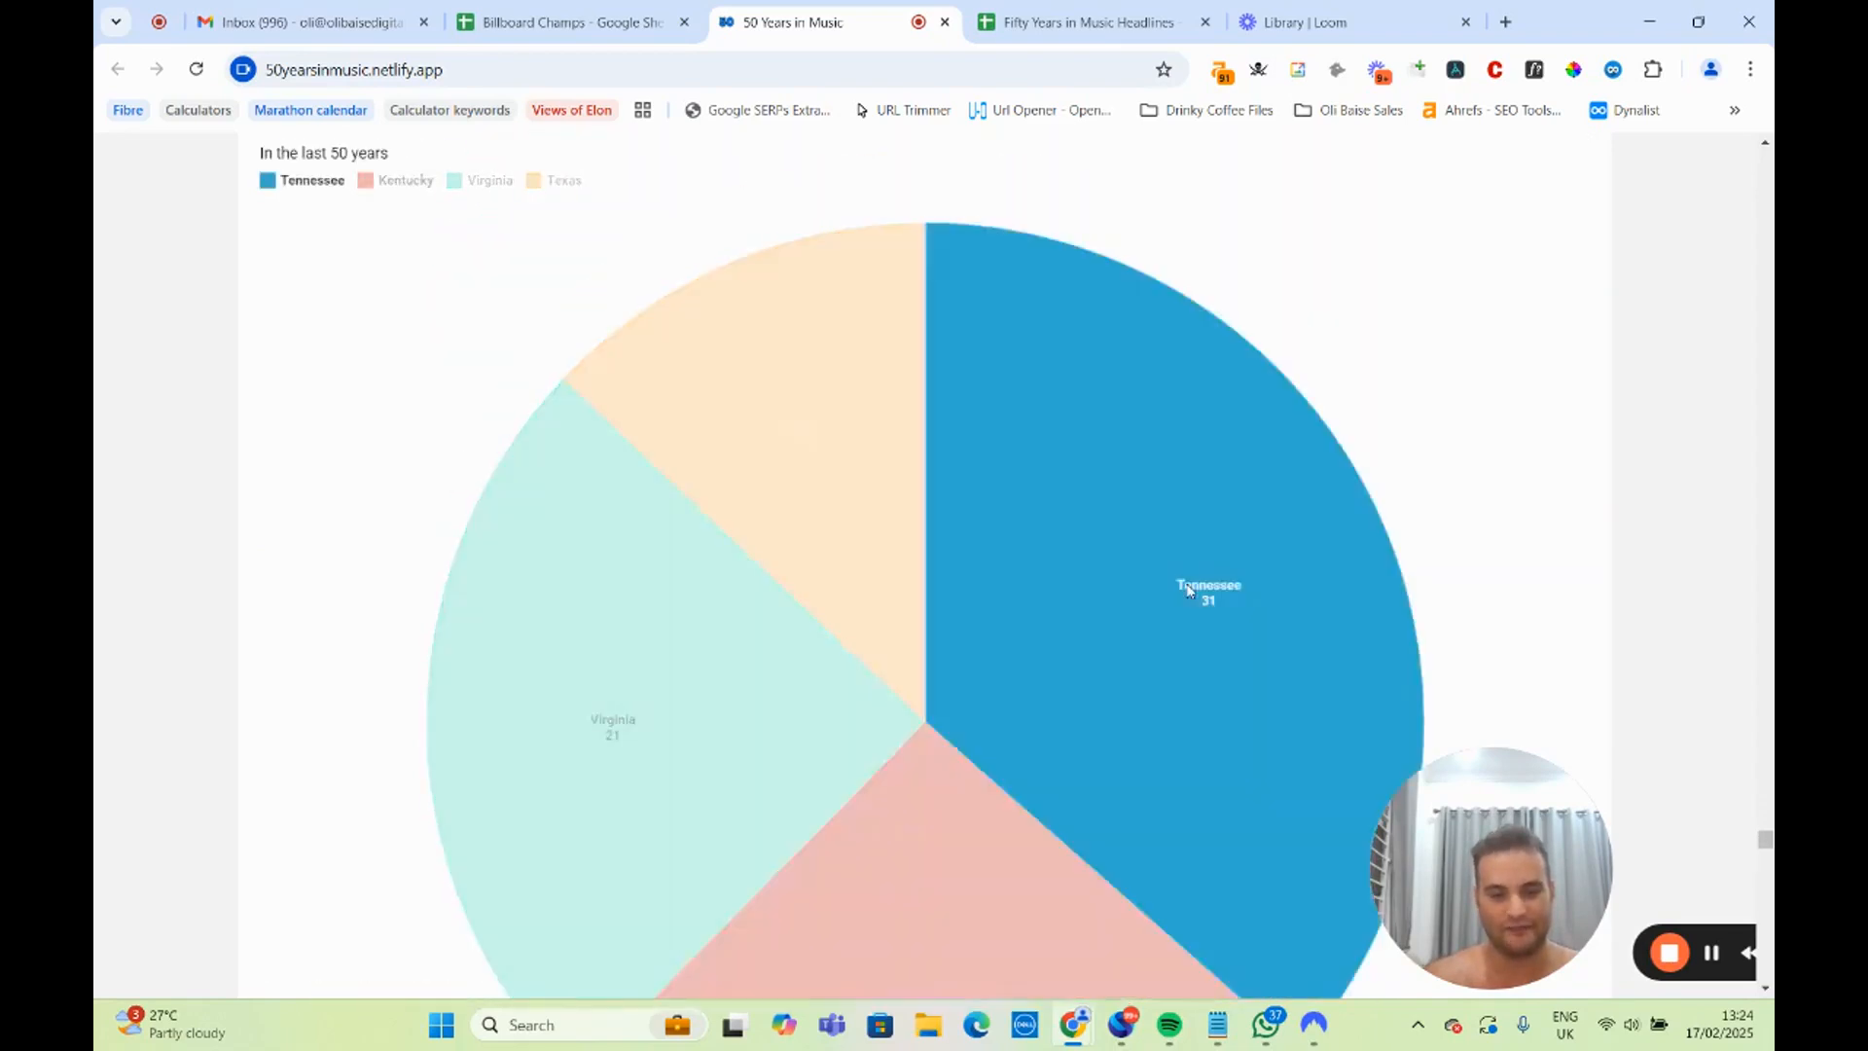
{"action": "scroll", "coordinate": [1060, 796], "scroll_direction": "down", "scroll_amount": 2}
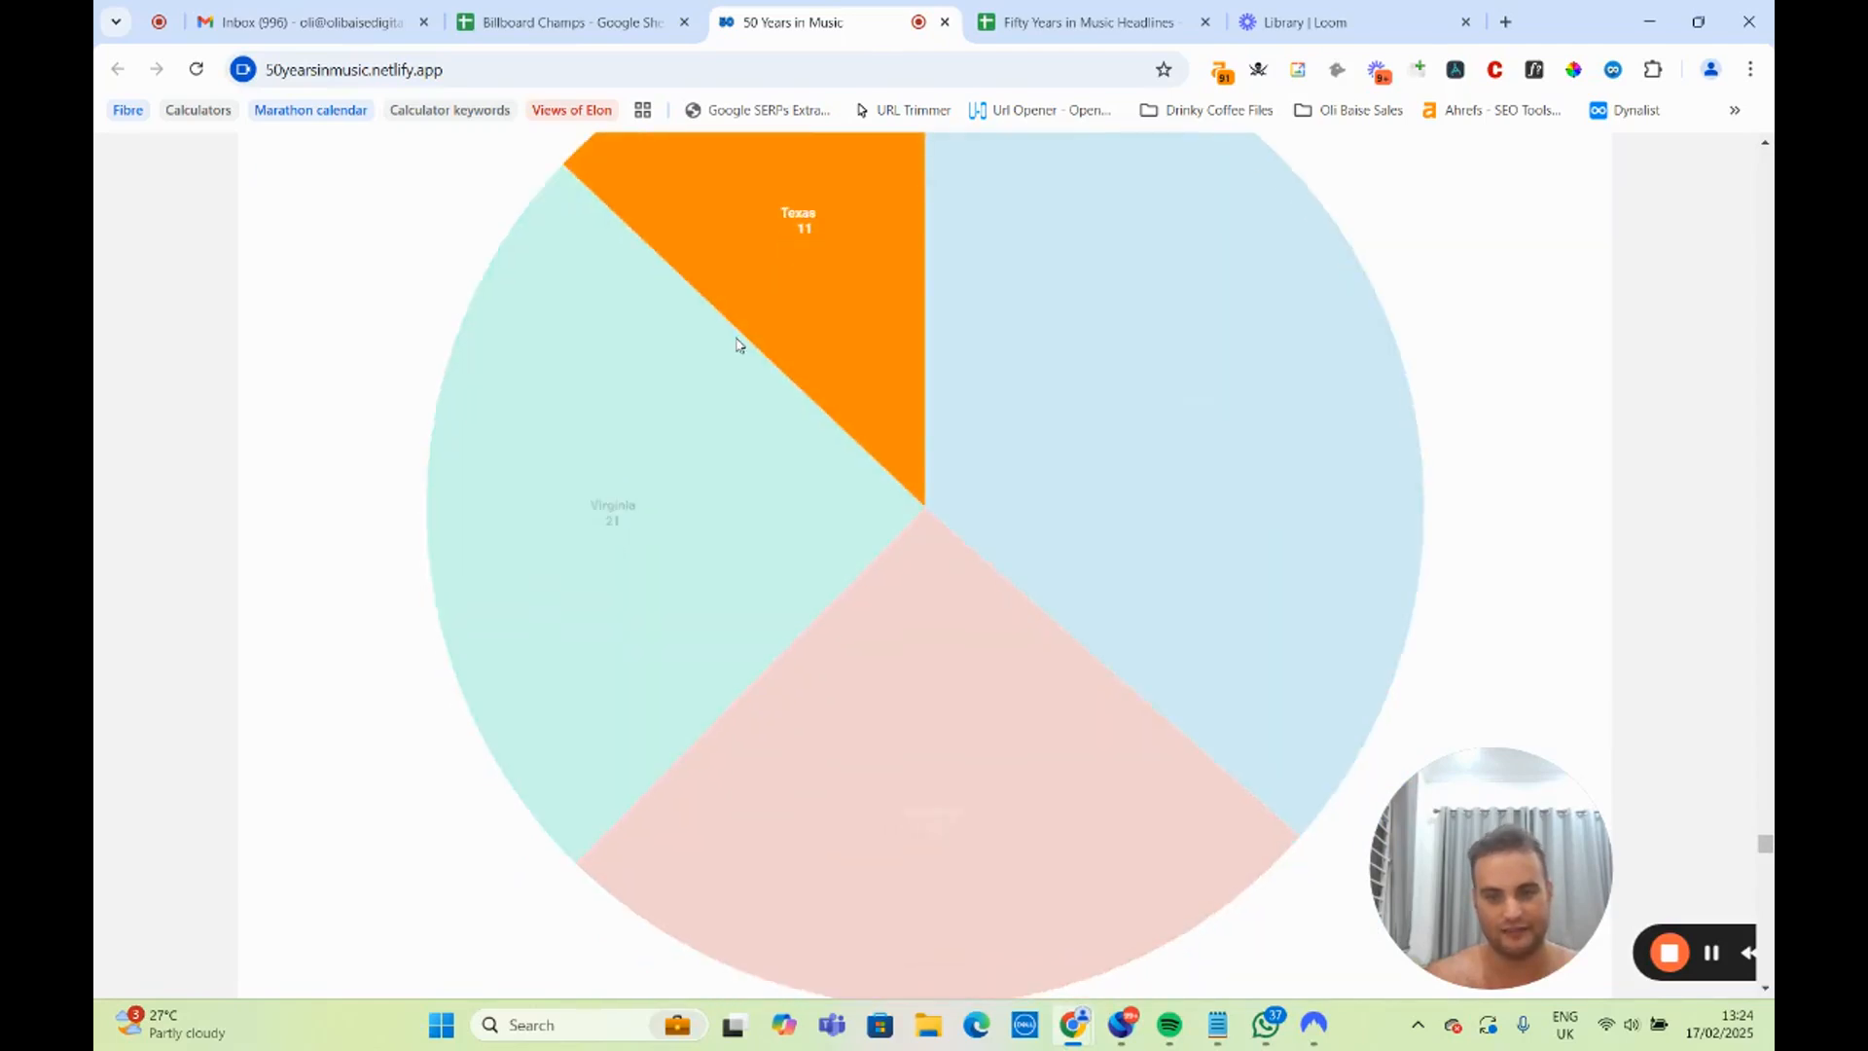
Highlight the heading about cities producing the most number 1 hits, plus Huntingdon and Toronto in its table.
{"action": "scroll", "coordinate": [737, 346], "scroll_direction": "down", "scroll_amount": 5}
{"action": "scroll", "coordinate": [734, 353], "scroll_direction": "down", "scroll_amount": 4}
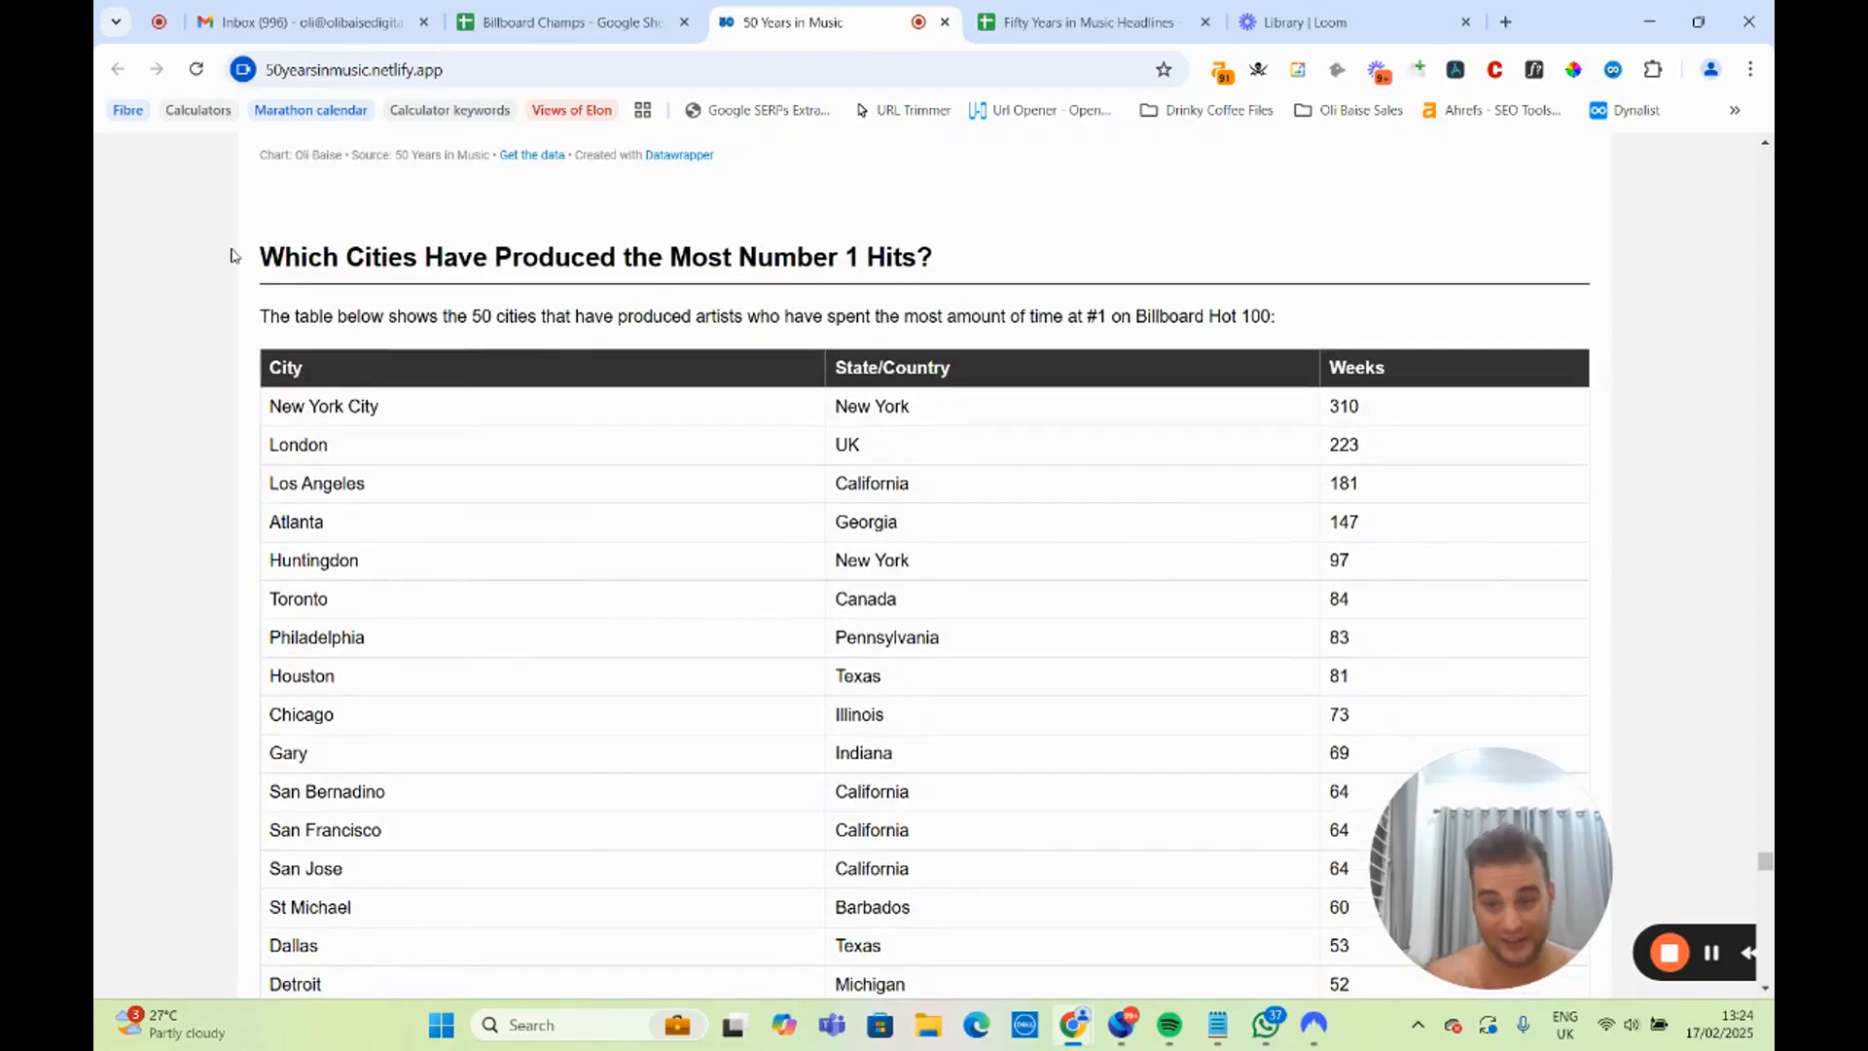
{"action": "left_click_drag", "start_coordinate": [239, 257], "coordinate": [1005, 251]}
{"action": "left_click", "coordinate": [1007, 253]}
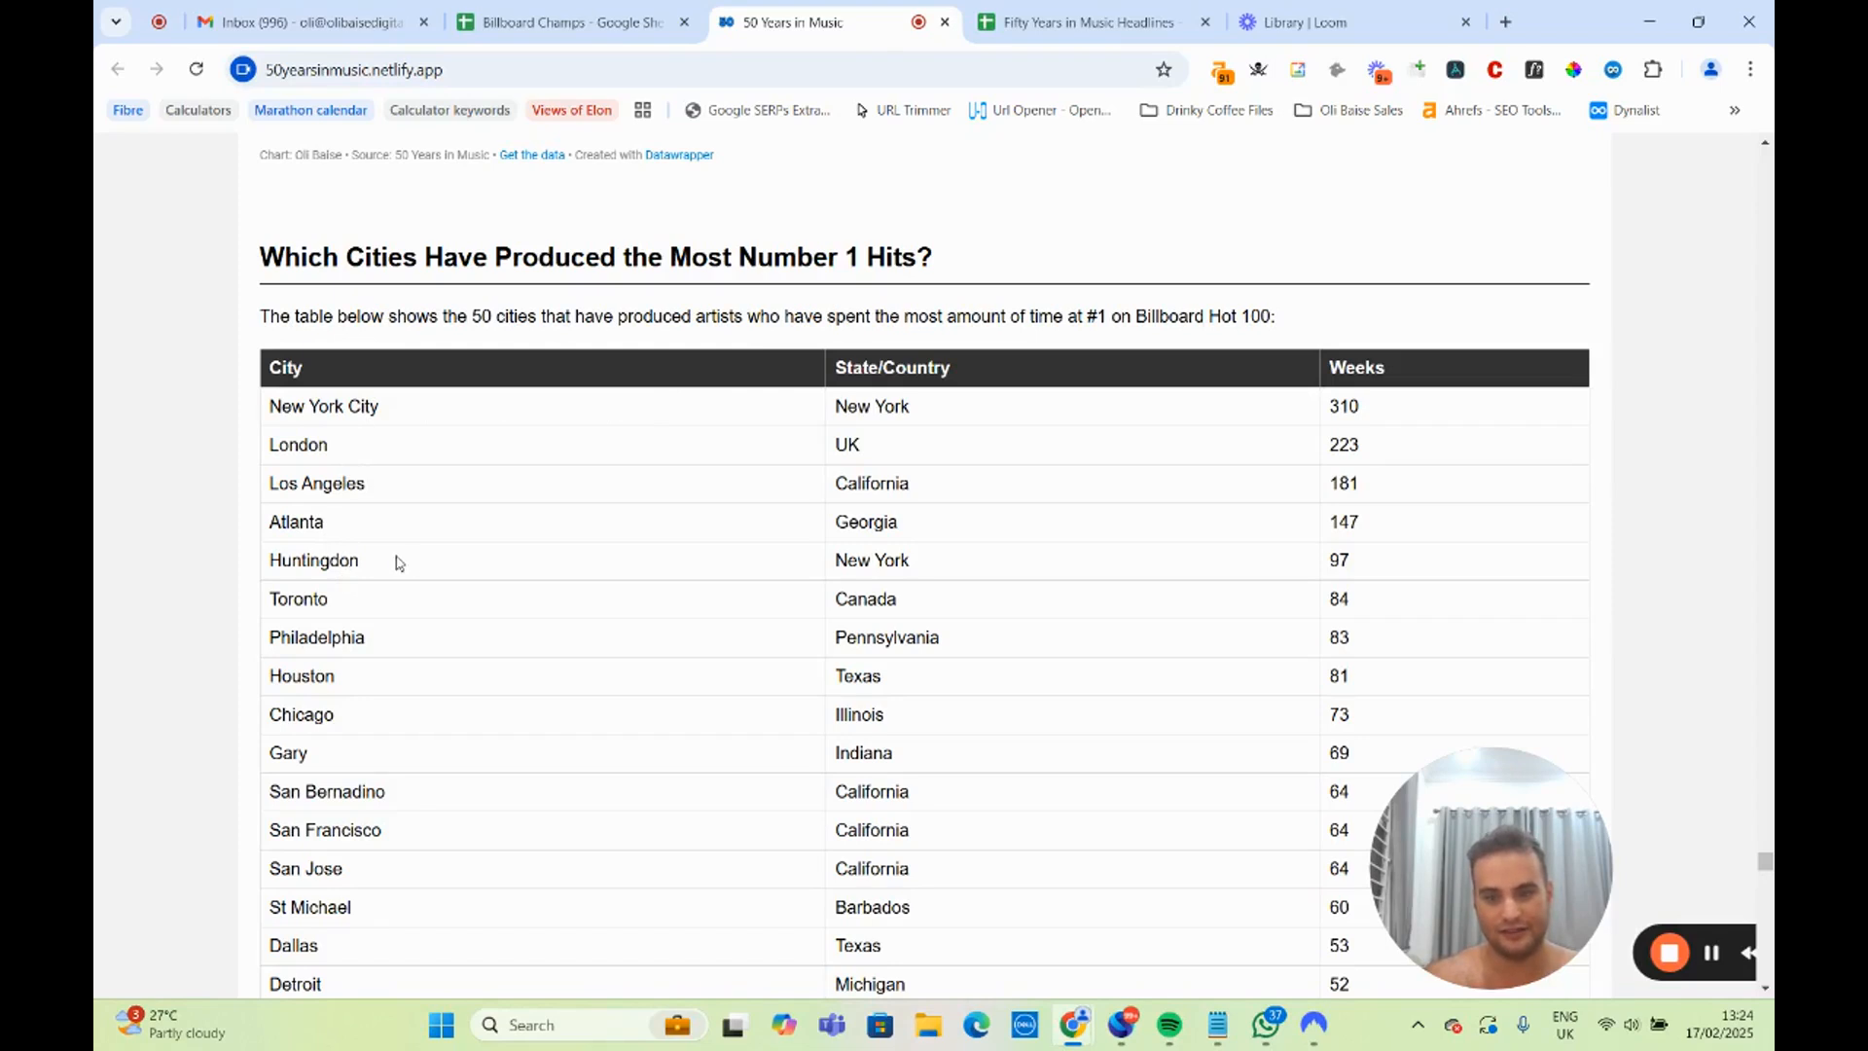
{"action": "left_click_drag", "start_coordinate": [396, 561], "coordinate": [275, 560]}
{"action": "scroll", "coordinate": [318, 477], "scroll_direction": "down", "scroll_amount": 2}
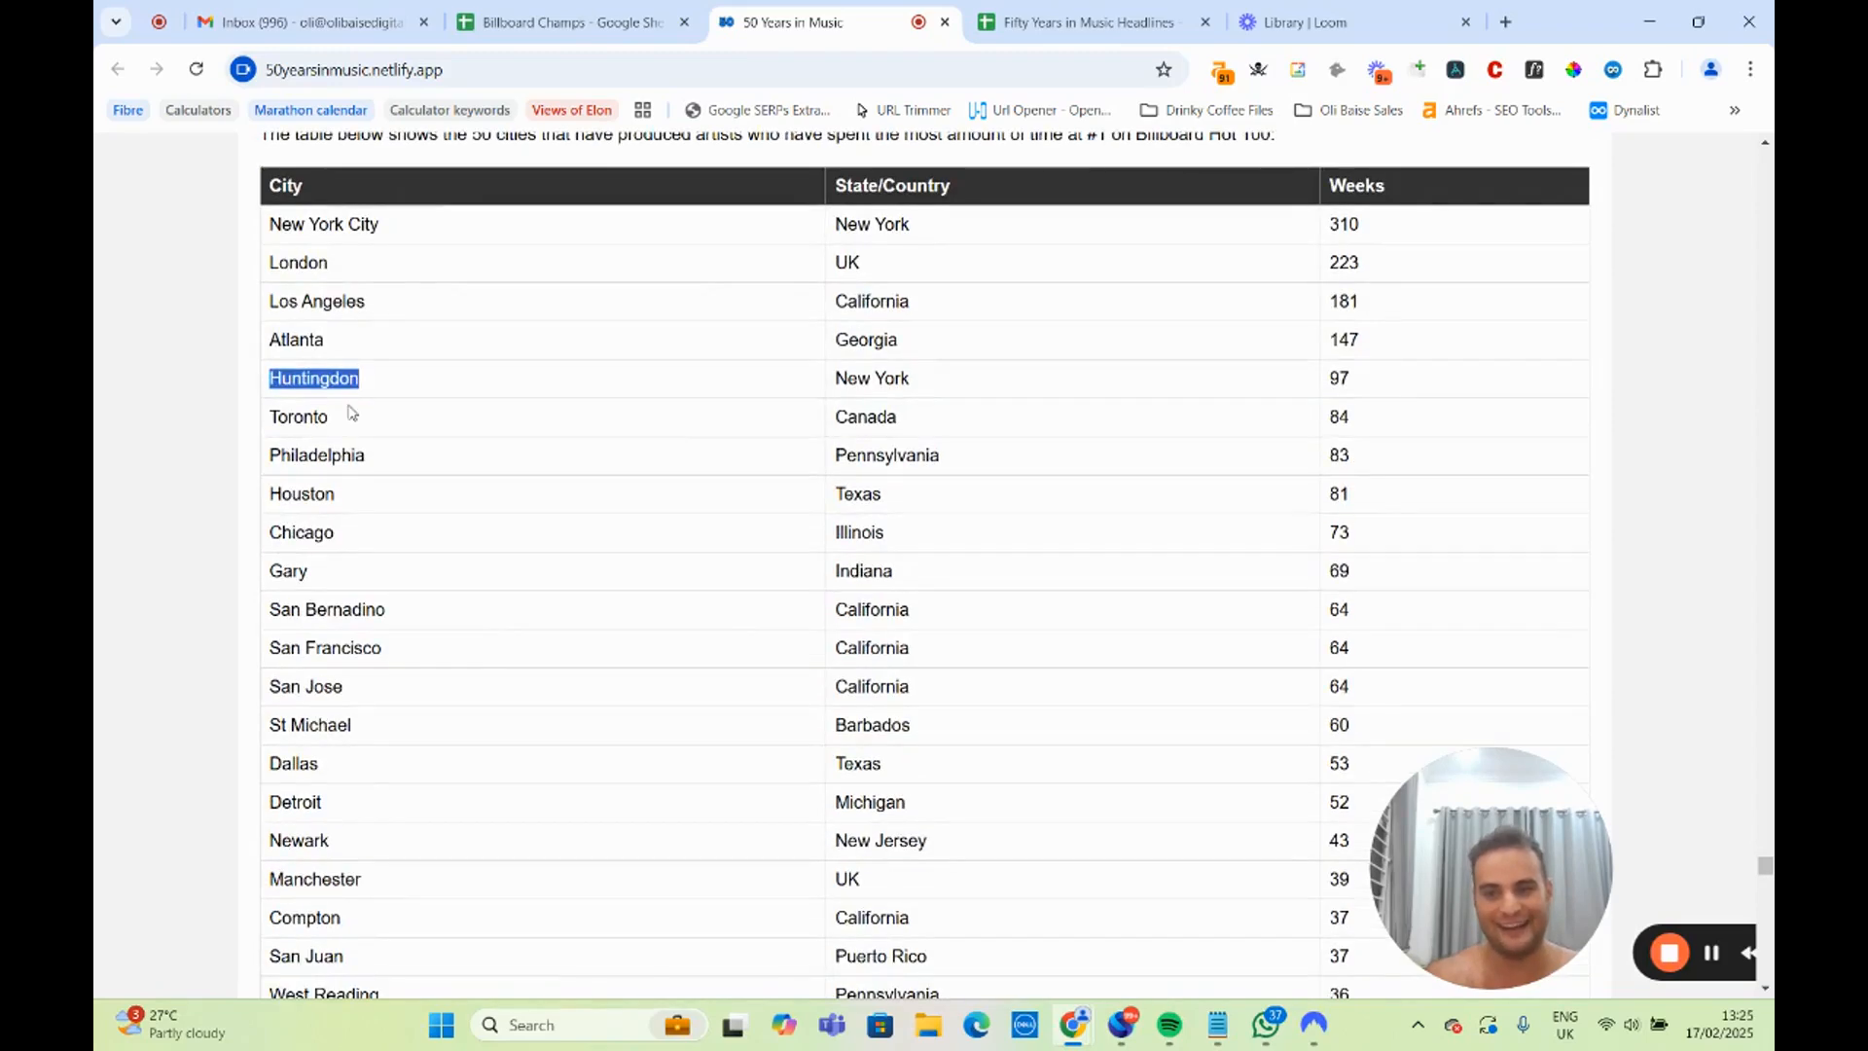
{"action": "left_click_drag", "start_coordinate": [351, 413], "coordinate": [264, 420]}
{"action": "scroll", "coordinate": [330, 447], "scroll_direction": "down", "scroll_amount": 2}
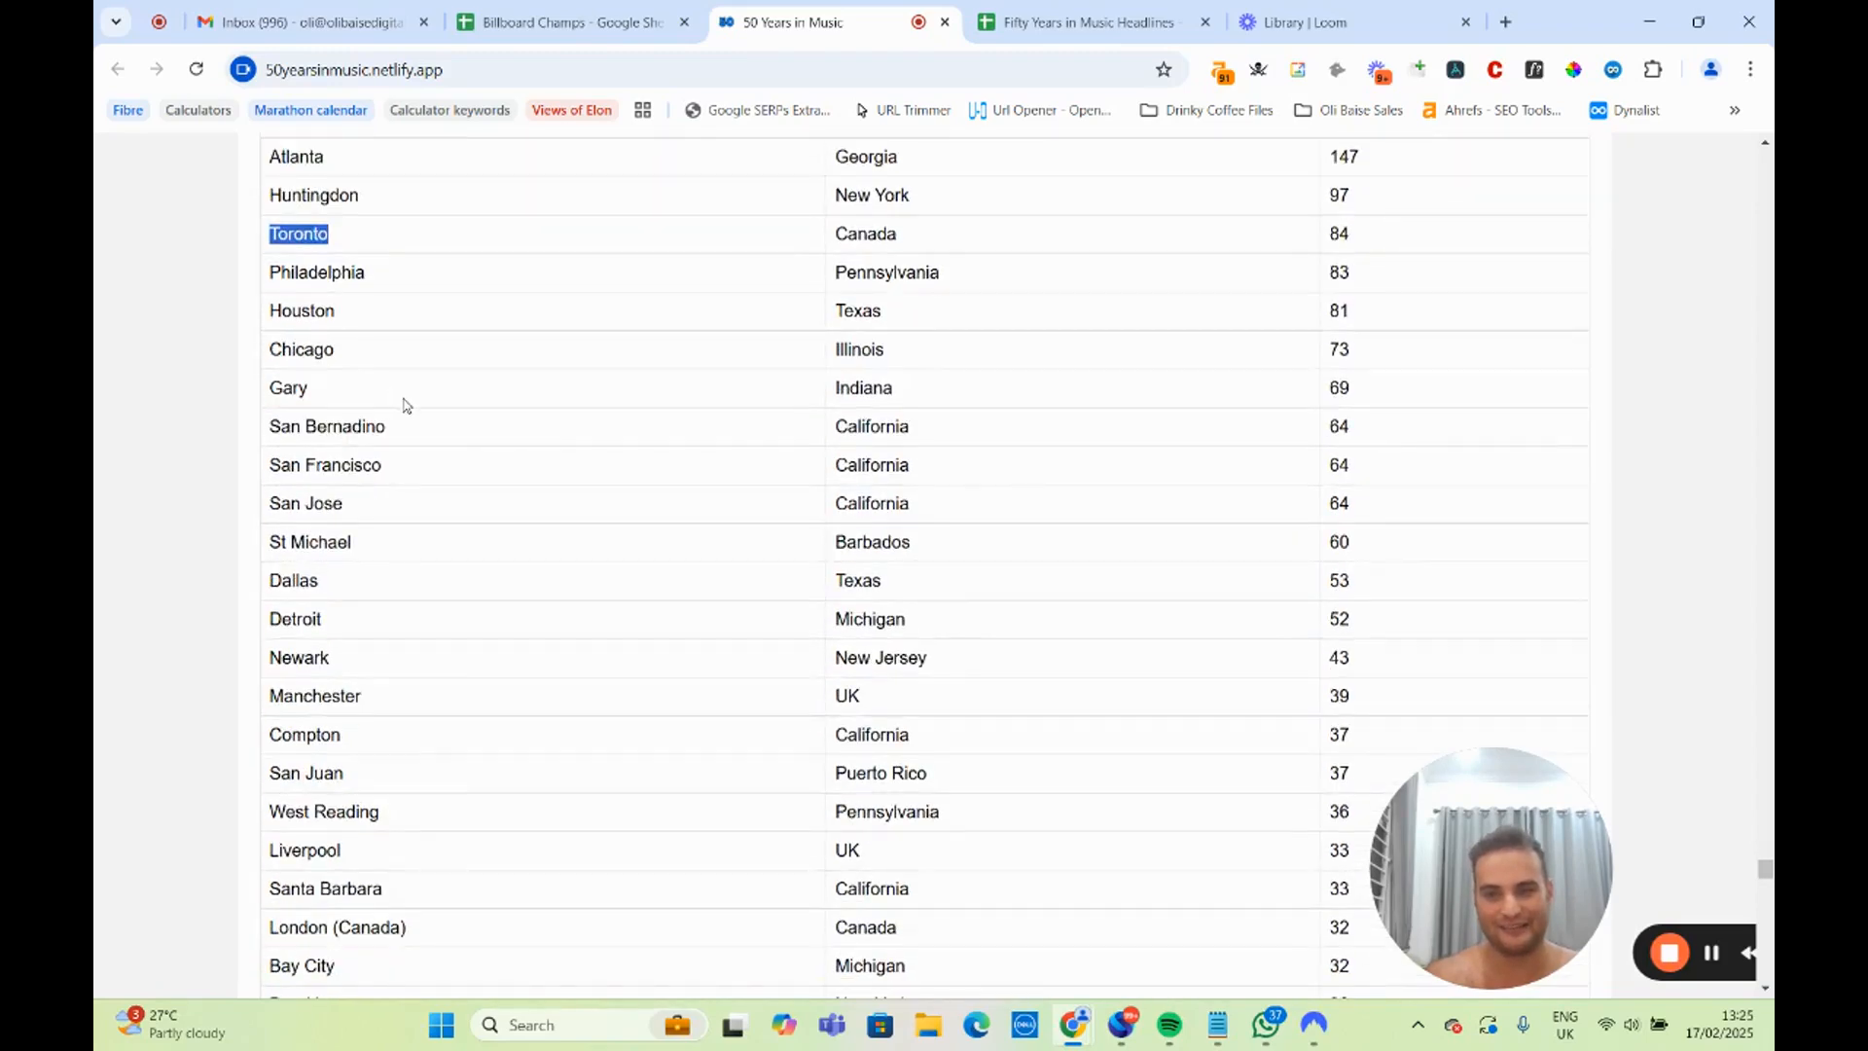
Return to the start of the cities table and switch to the Fifty Years in Music Headlines spreadsheet in Google Sheets.
{"action": "scroll", "coordinate": [406, 405], "scroll_direction": "up", "scroll_amount": 6}
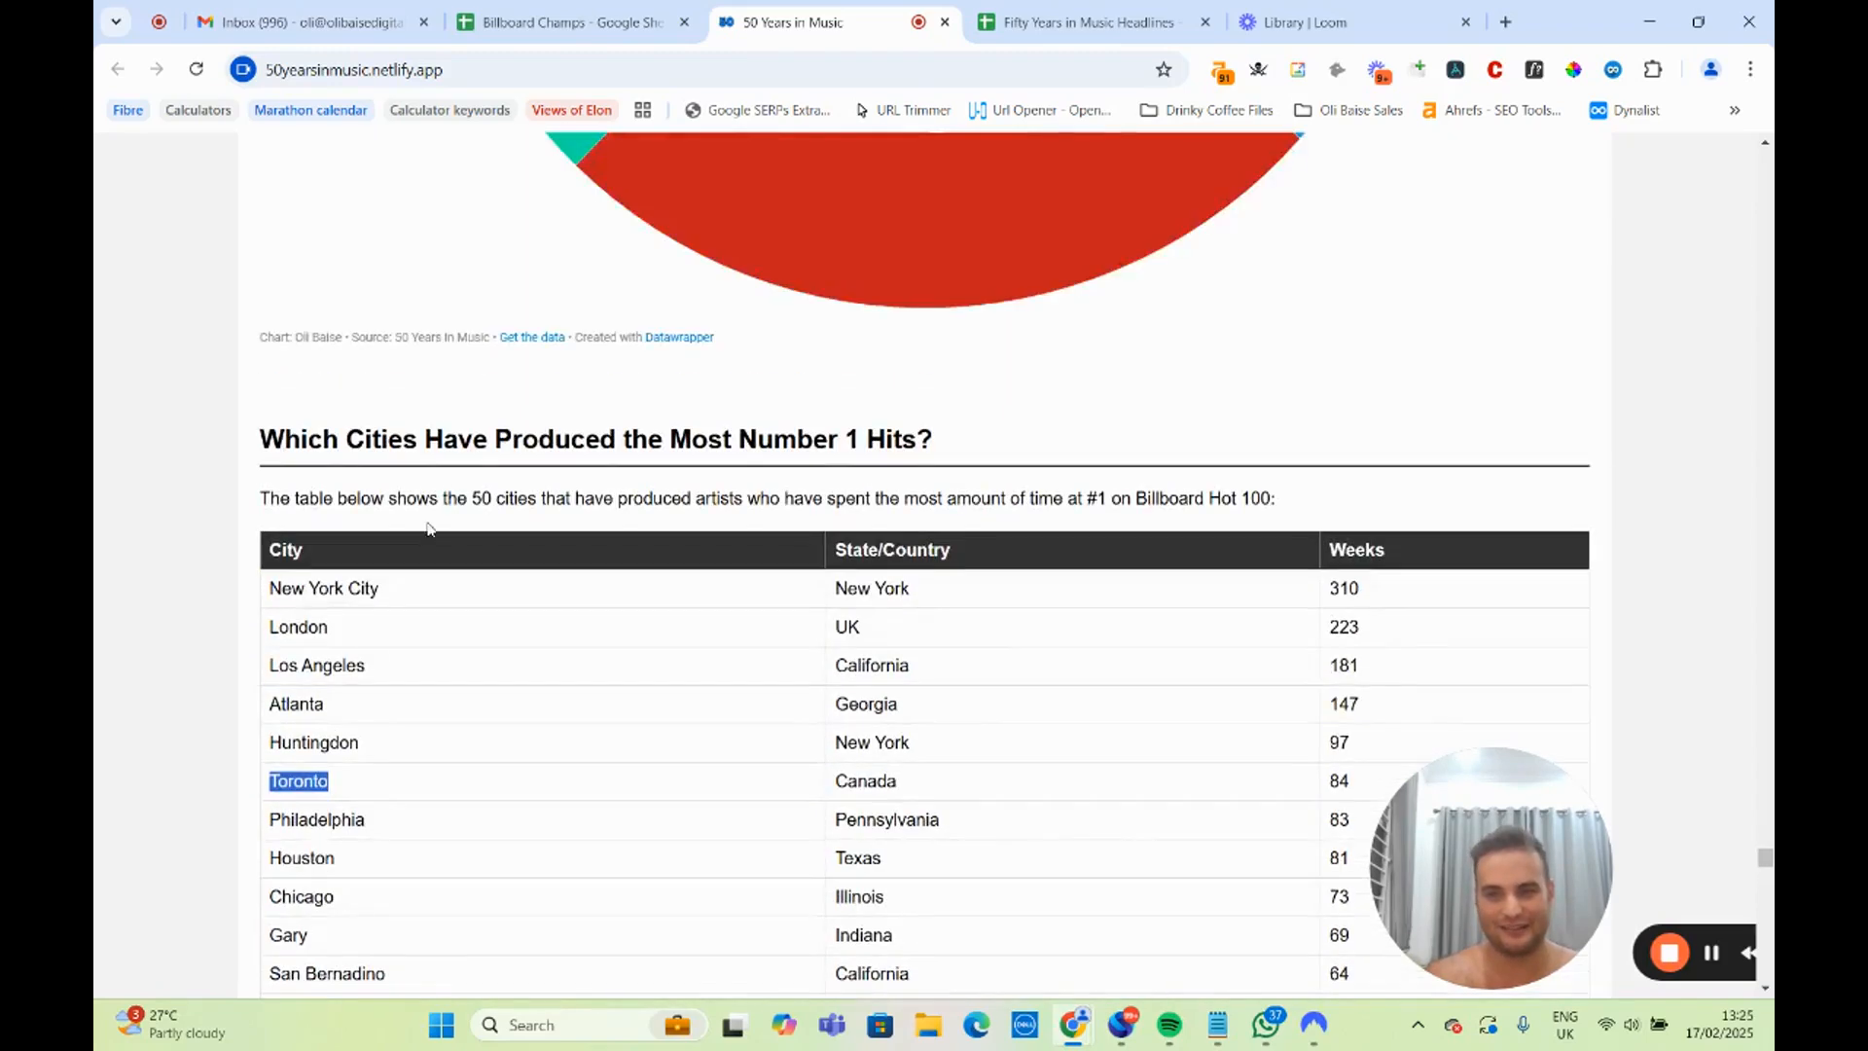
{"action": "left_click", "coordinate": [1037, 17]}
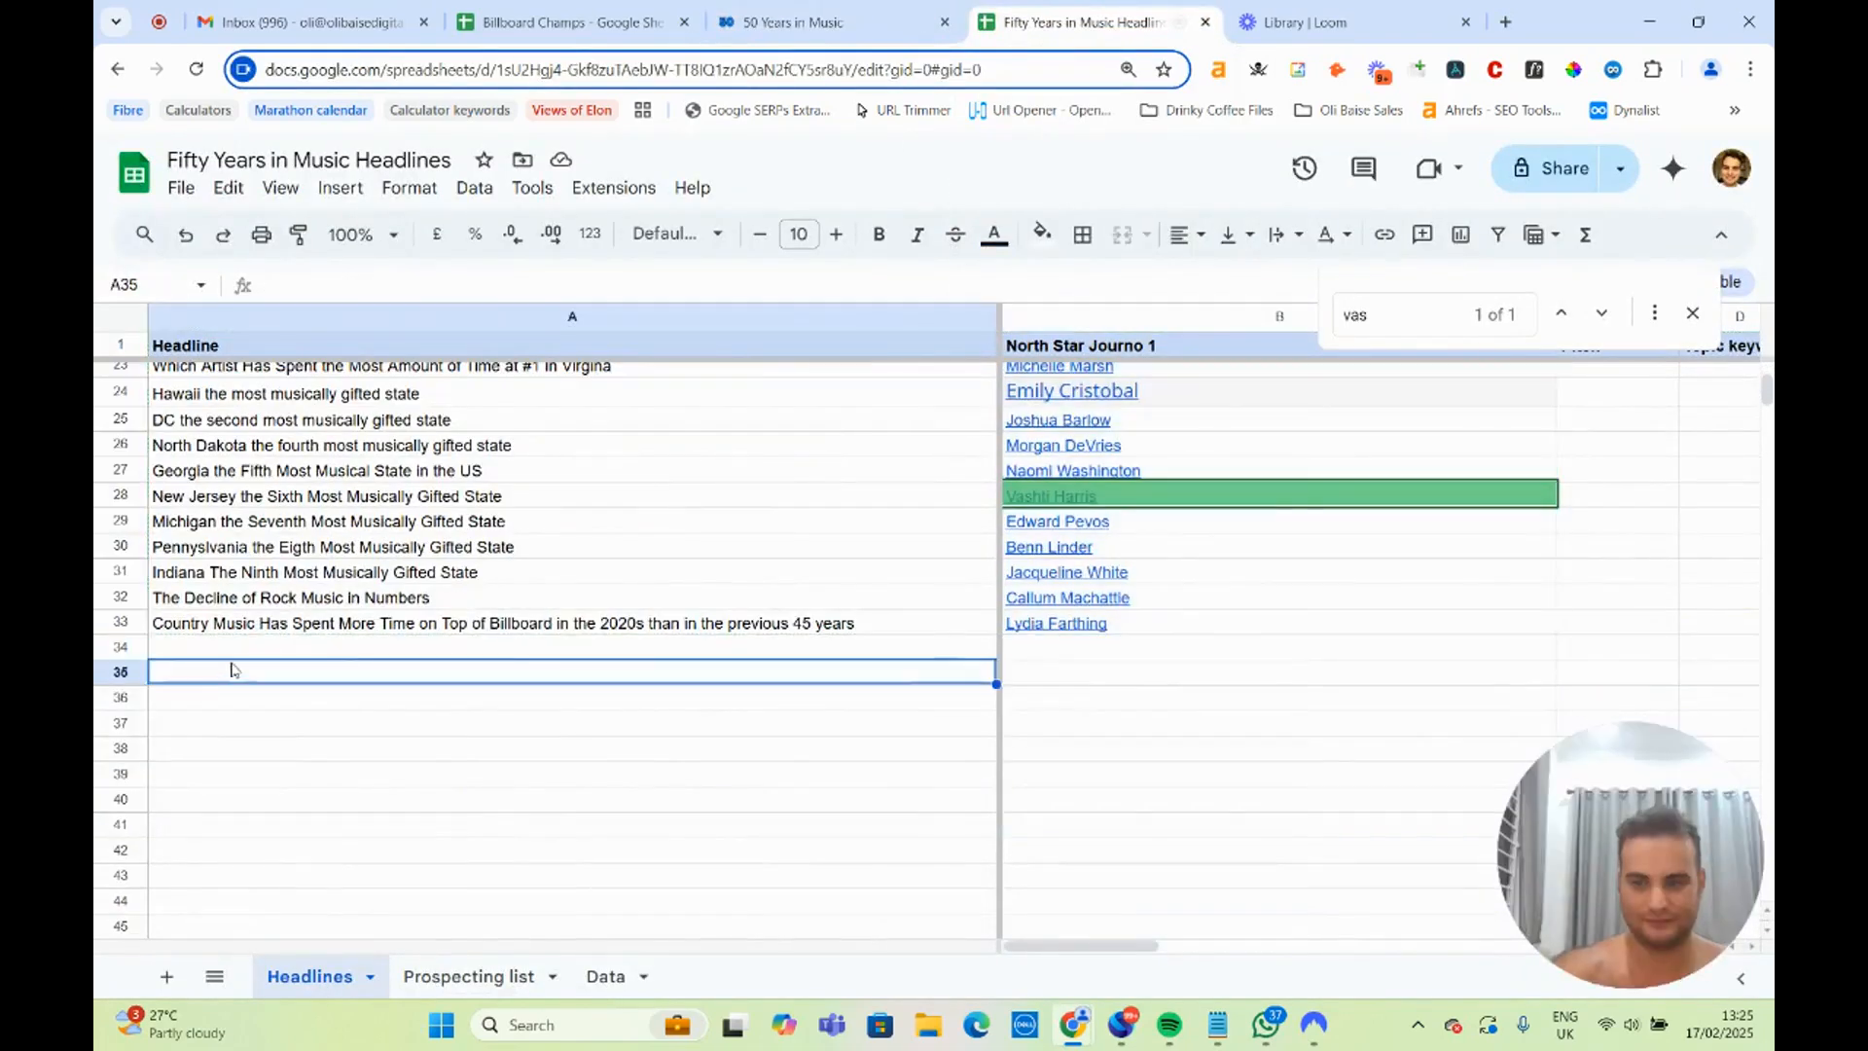
Enter "Atlanta is the City that Has Spent the 4th Longest on Top of Billboard in the Last 50 years" as the headline in A34.
{"action": "left_click", "coordinate": [255, 646]}
{"action": "type", "text": "Atlan"}
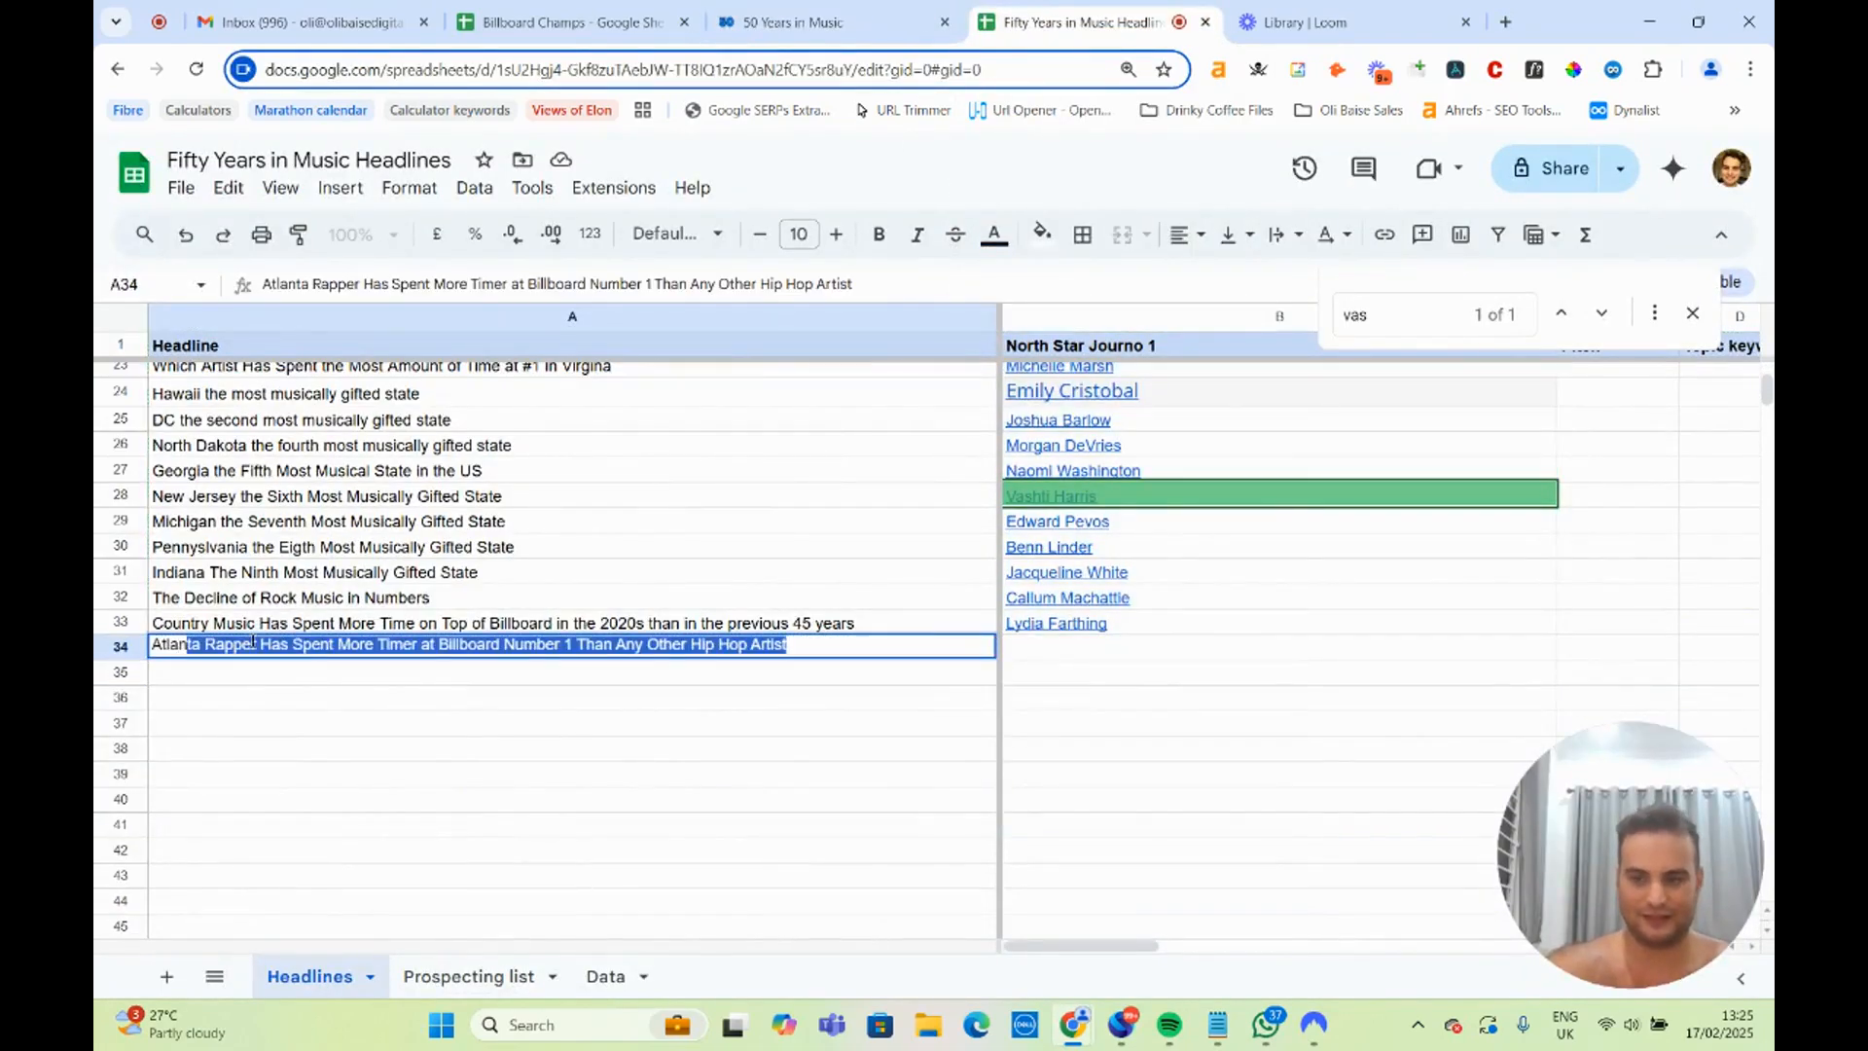
{"action": "type", "text": "ta Has"}
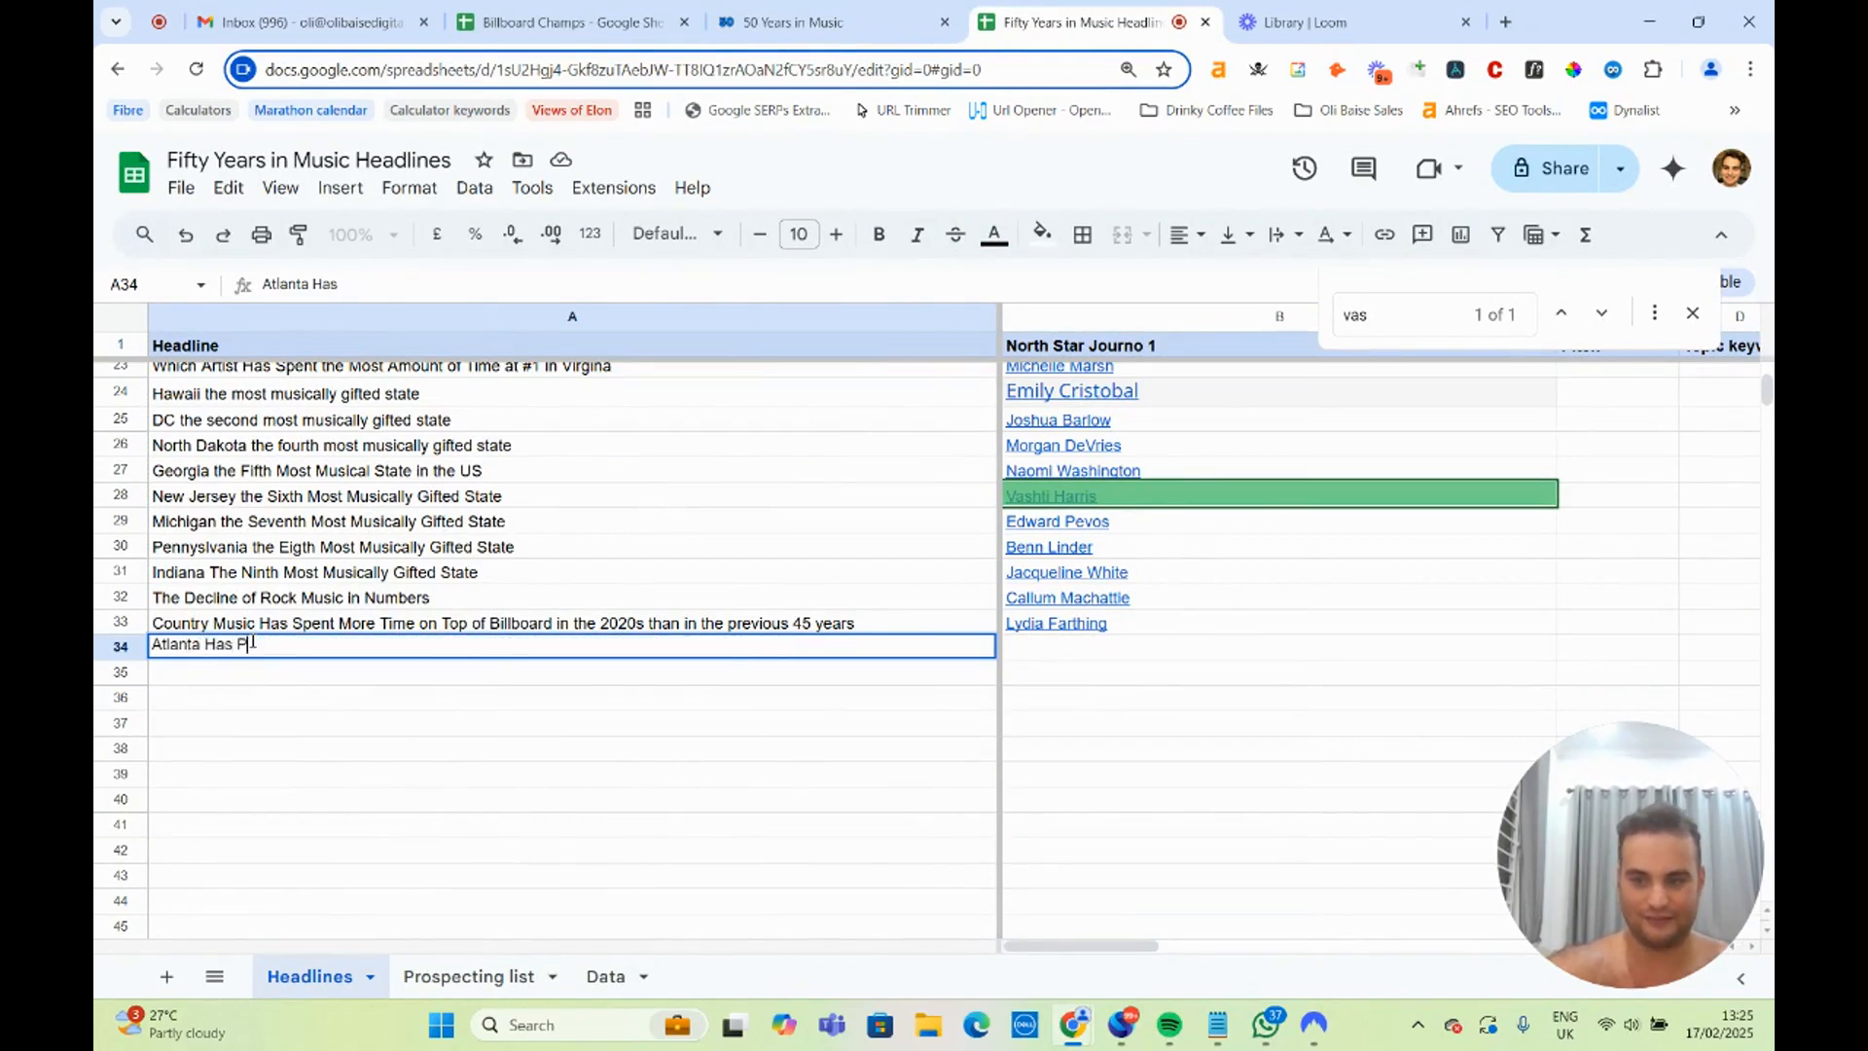
{"action": "type", "text": " Produced the "}
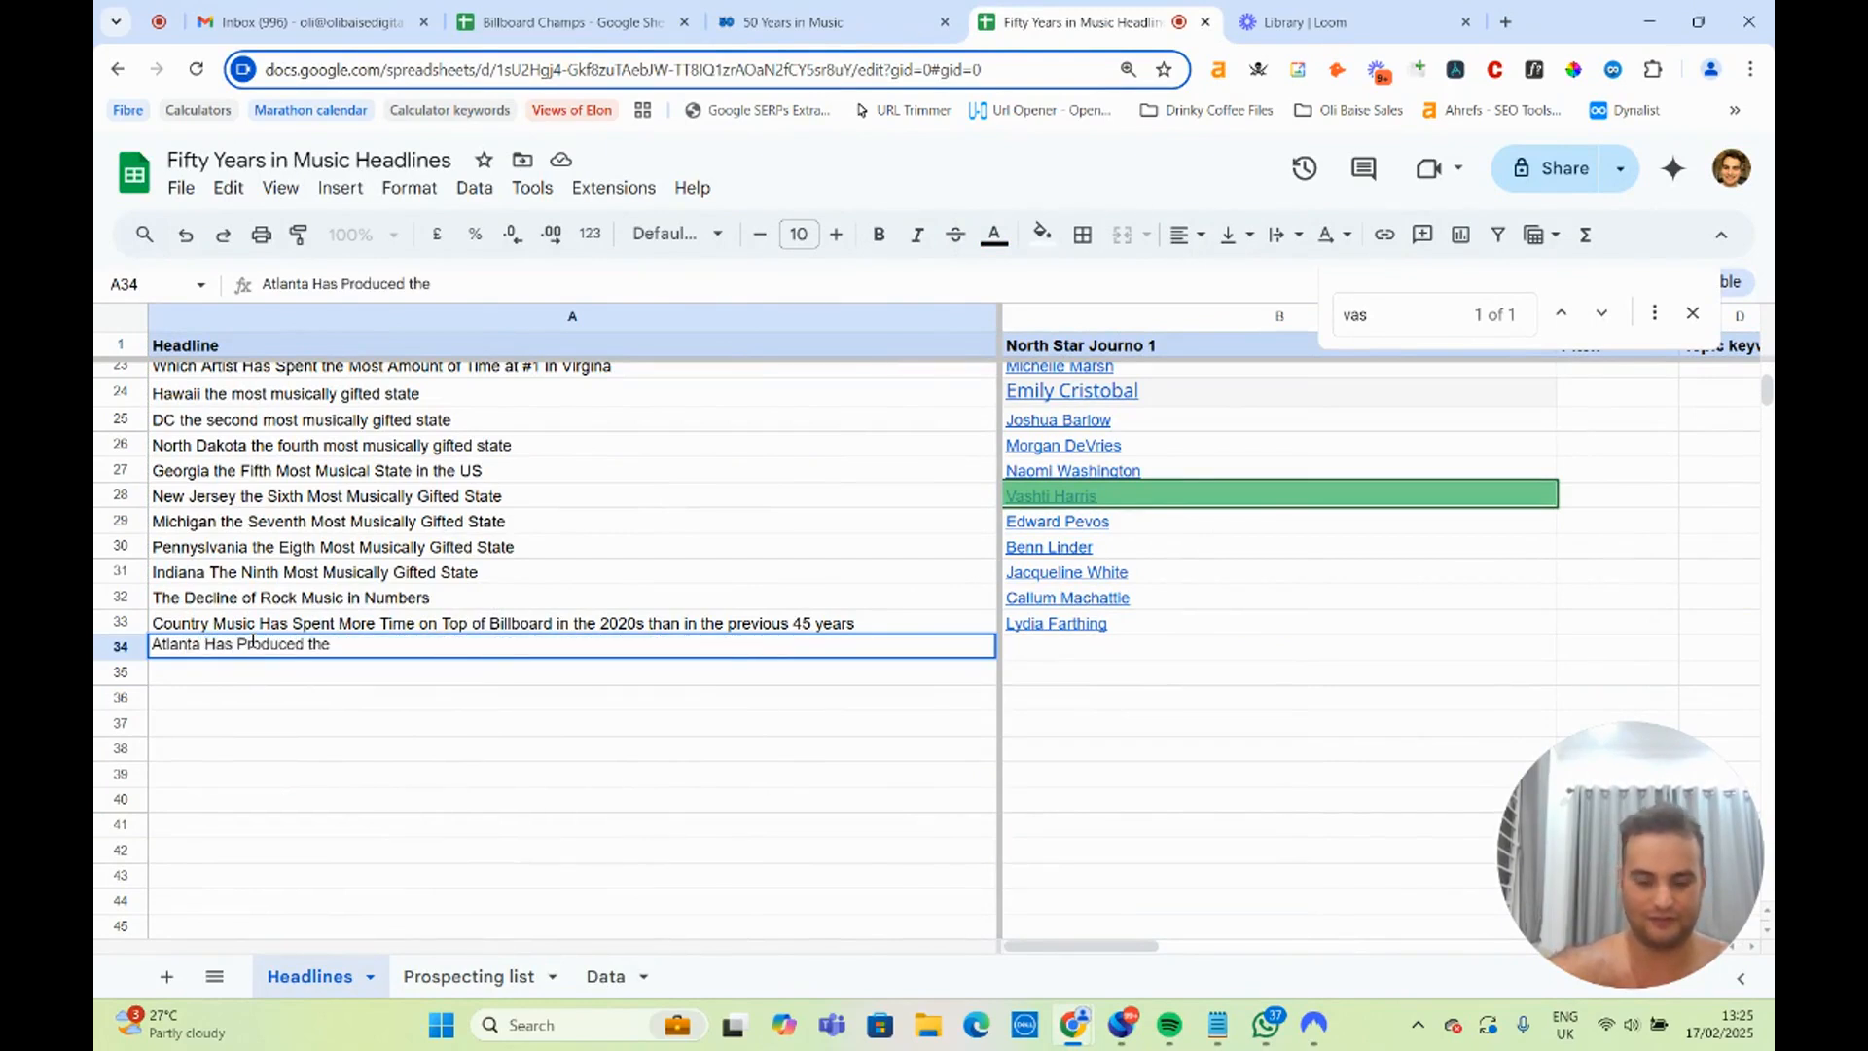
{"action": "type", "text": "4"}
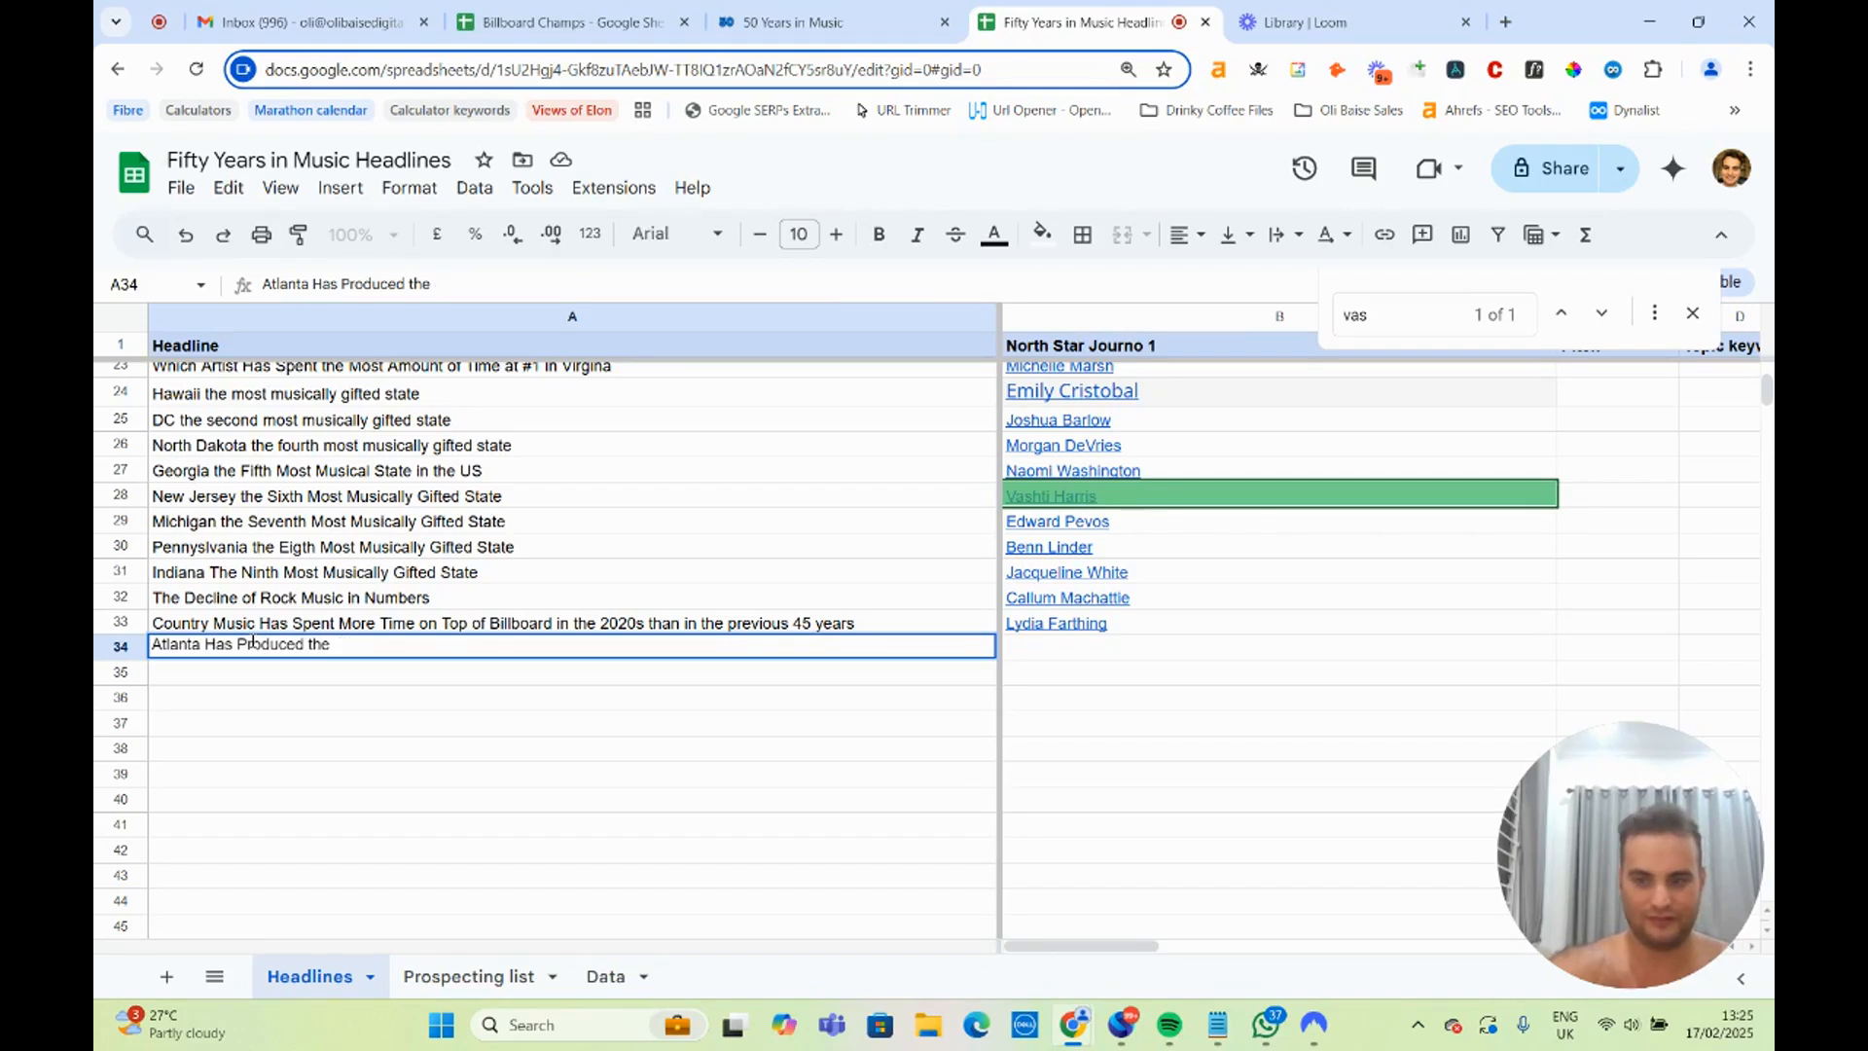
{"action": "key", "text": "BackSpace"}
{"action": "key", "text": "BackSpace"}
{"action": "key", "text": "BackSpace"}
{"action": "key", "text": "BackSpace"}
{"action": "key", "text": "BackSpace"}
{"action": "key", "text": "BackSpace"}
{"action": "key", "text": "BackSpace"}
{"action": "key", "text": "BackSpace"}
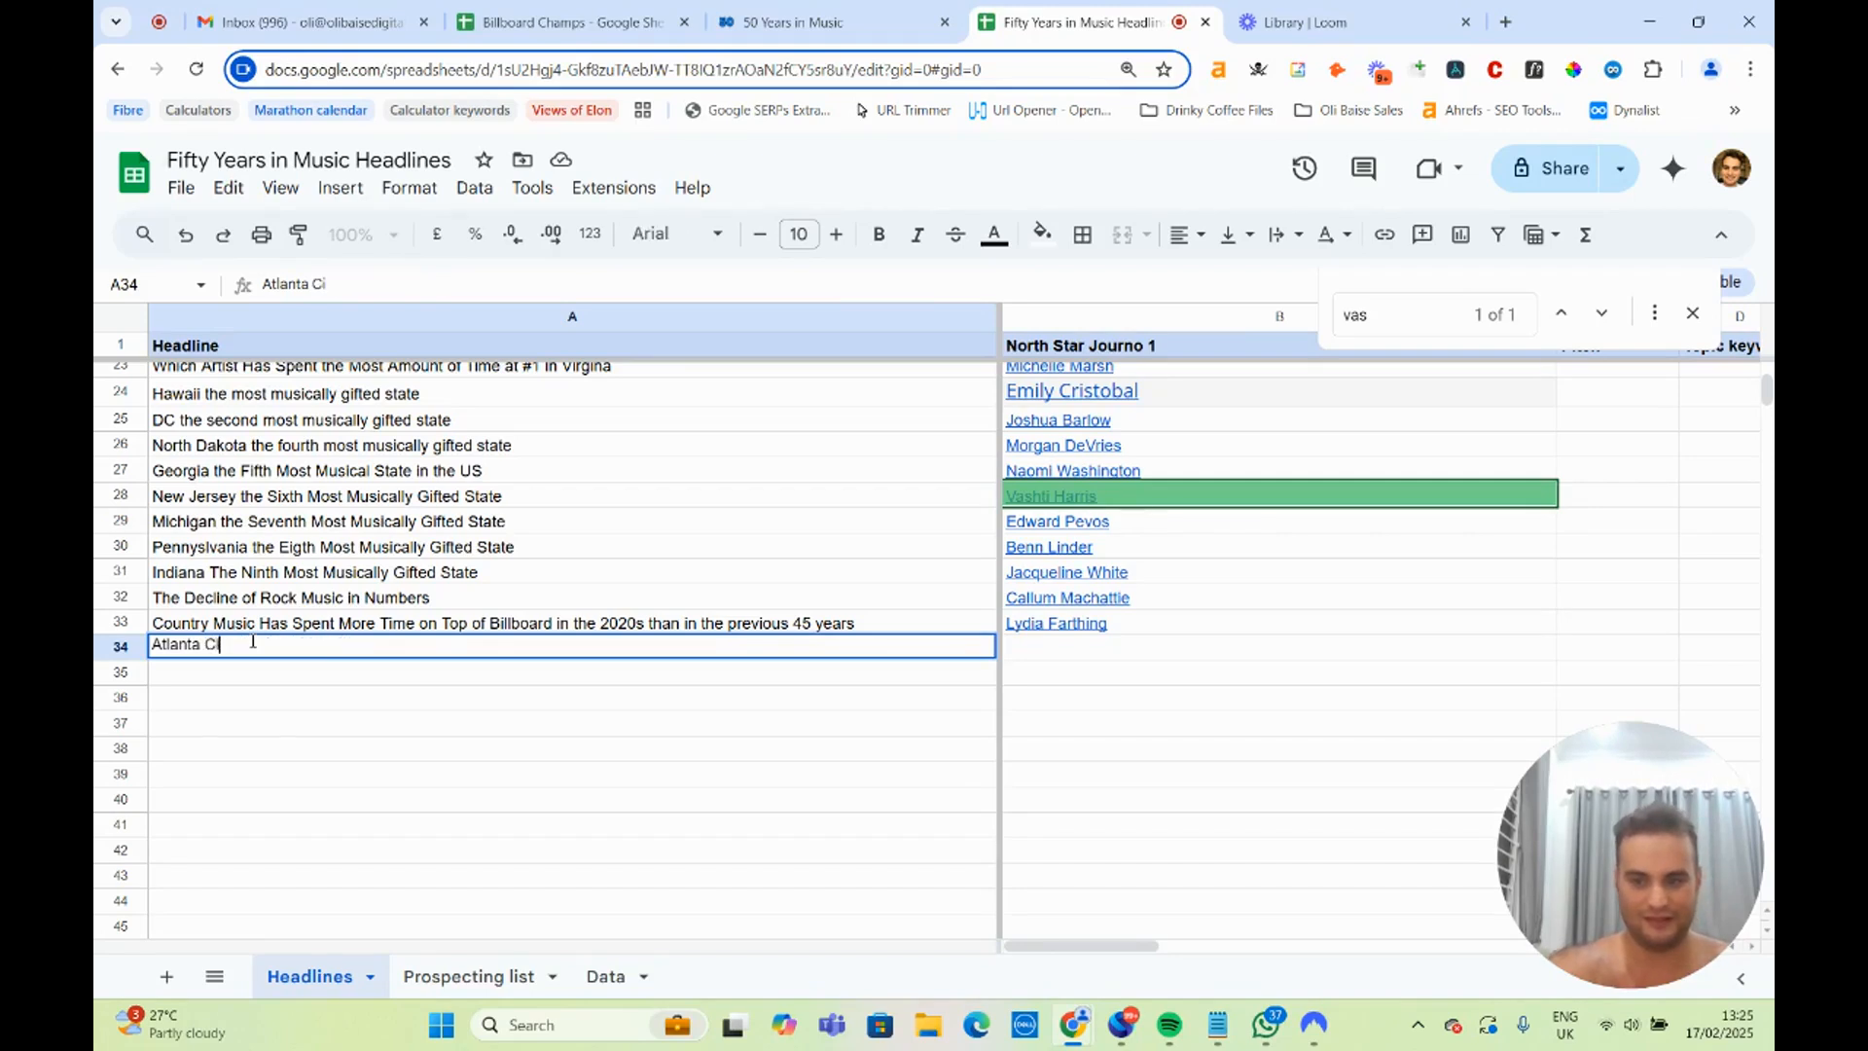
{"action": "key", "text": "BackSpace"}
{"action": "key", "text": "BackSpace"}
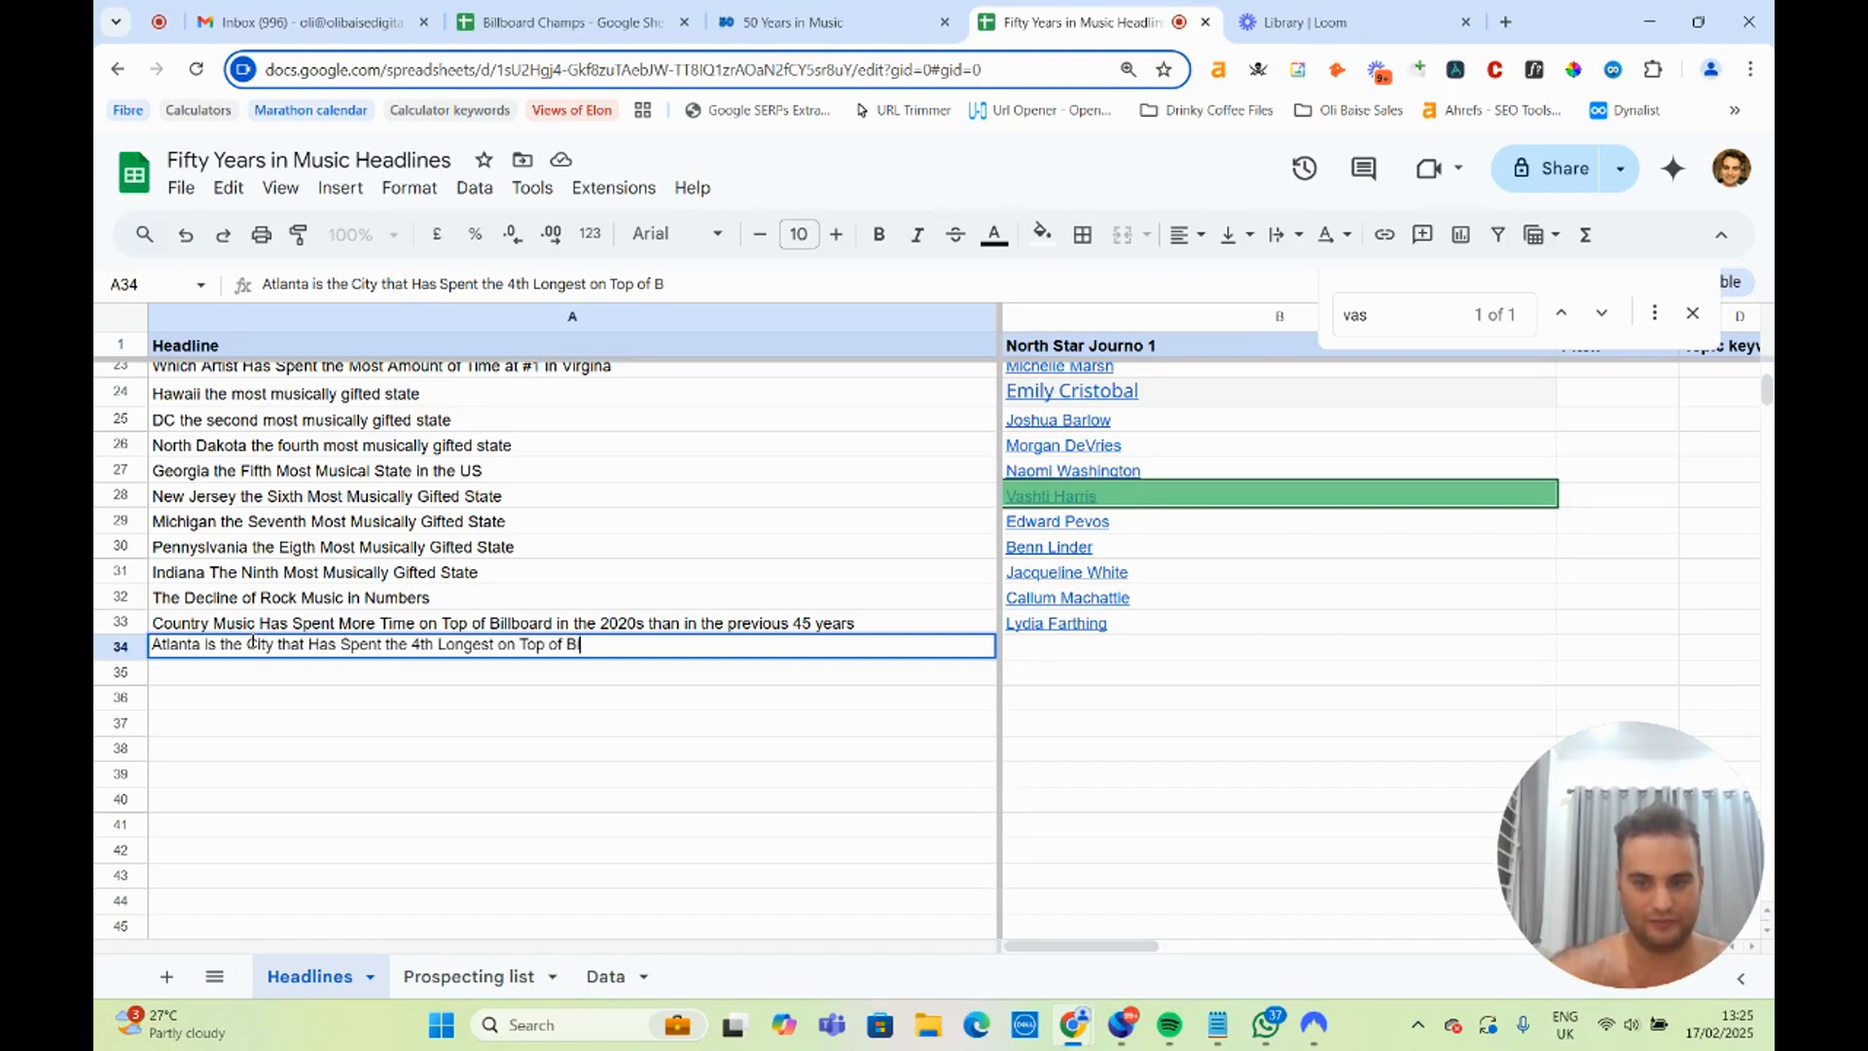
{"action": "type", "text": "oard "}
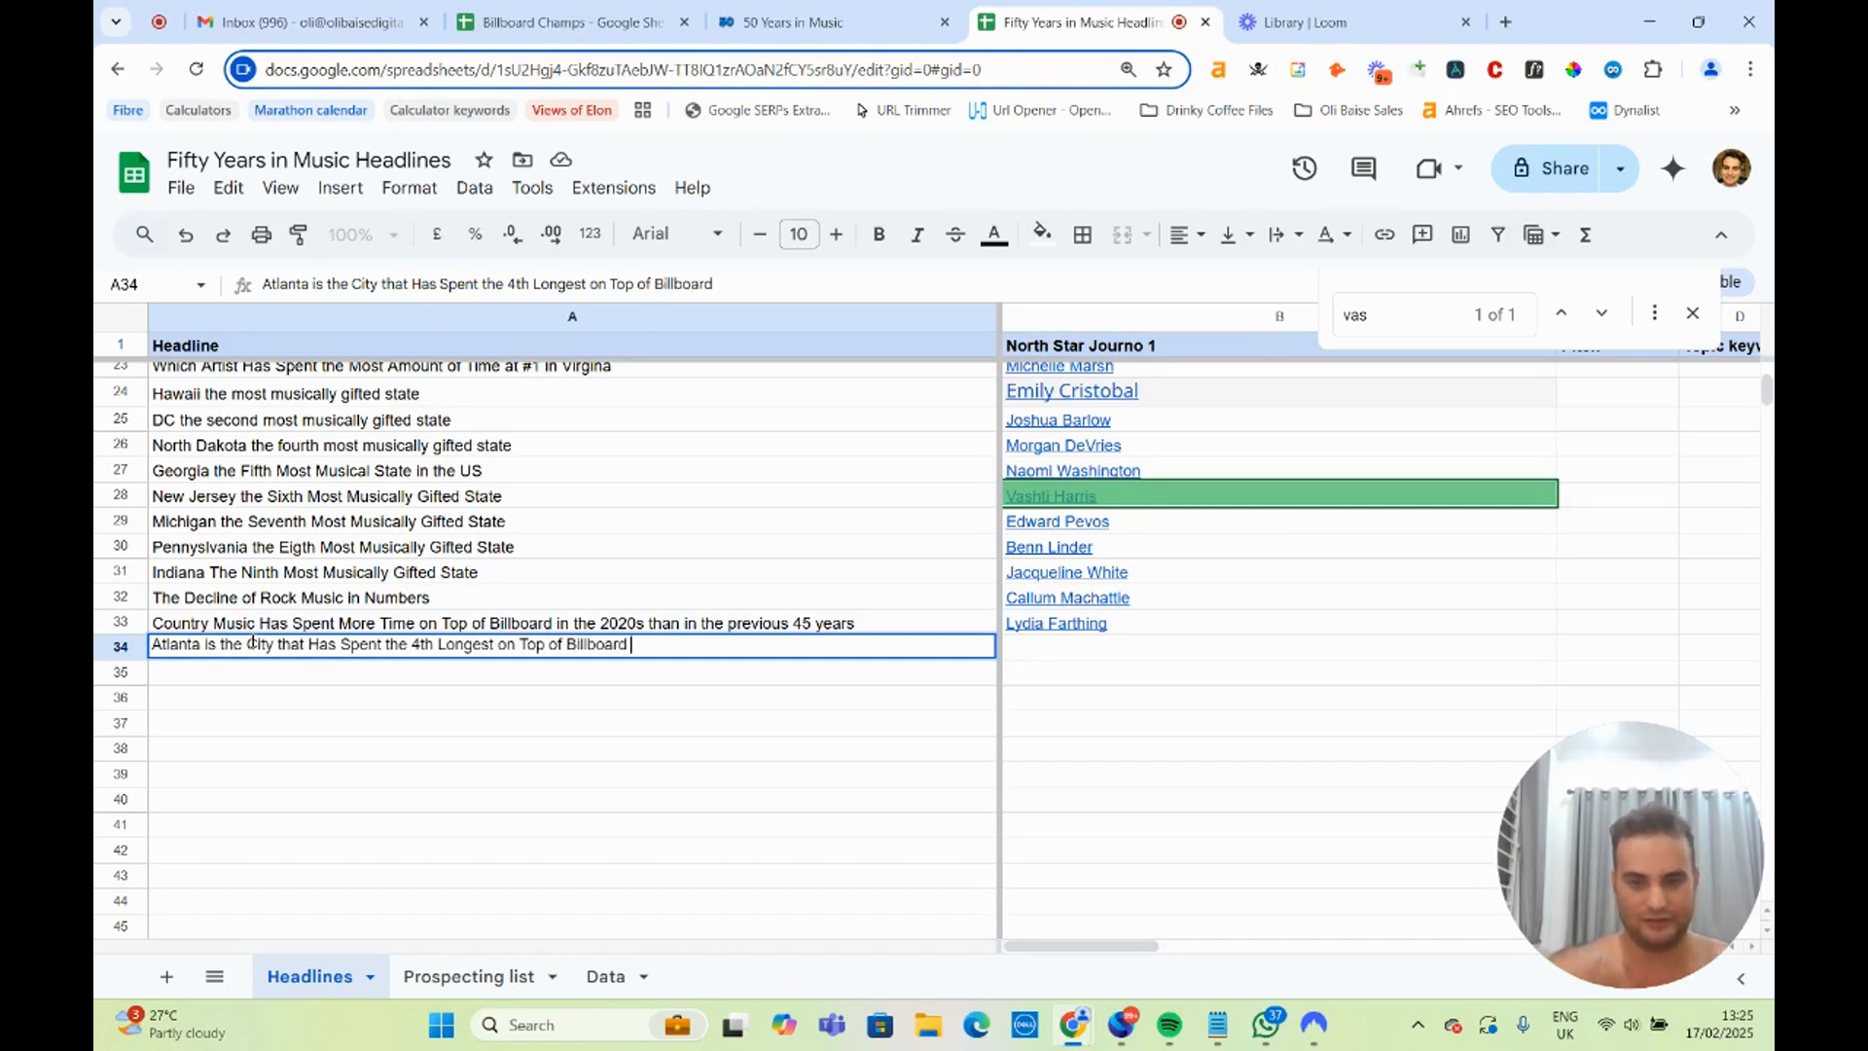
{"action": "type", "text": "in the Last "}
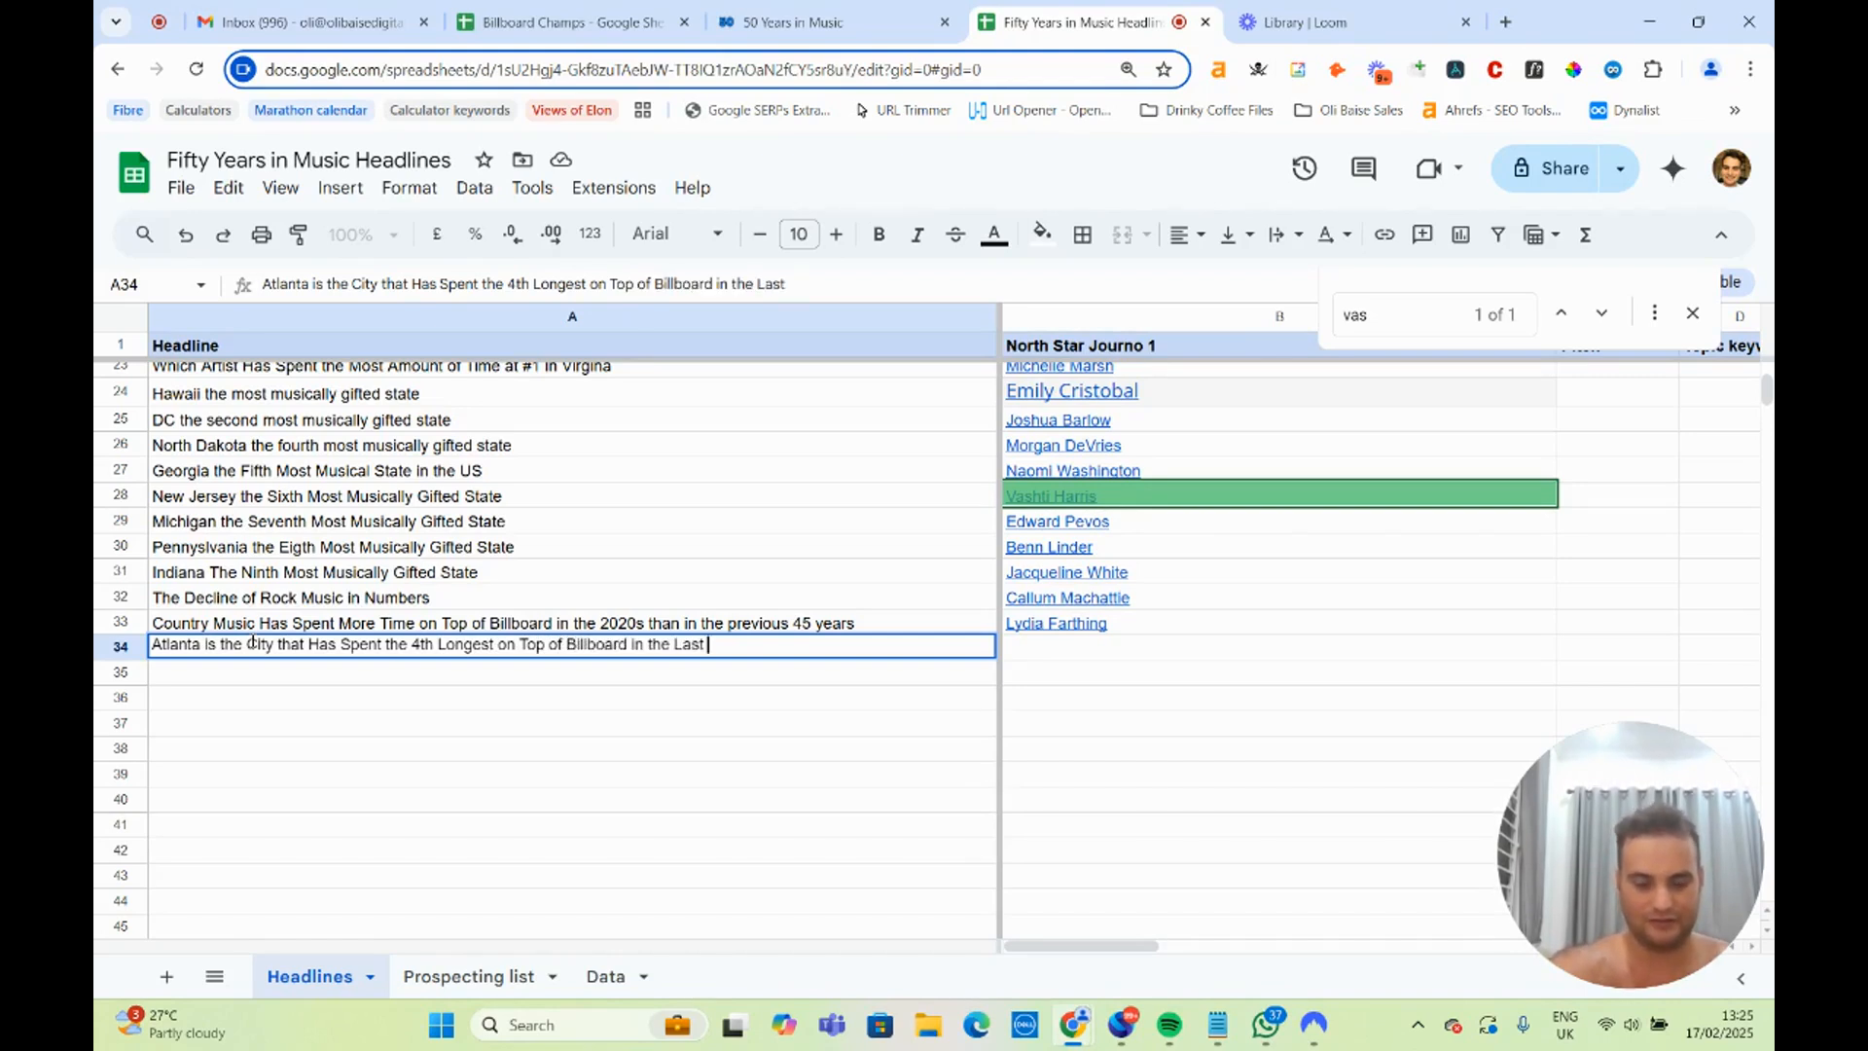
{"action": "type", "text": "50 years"}
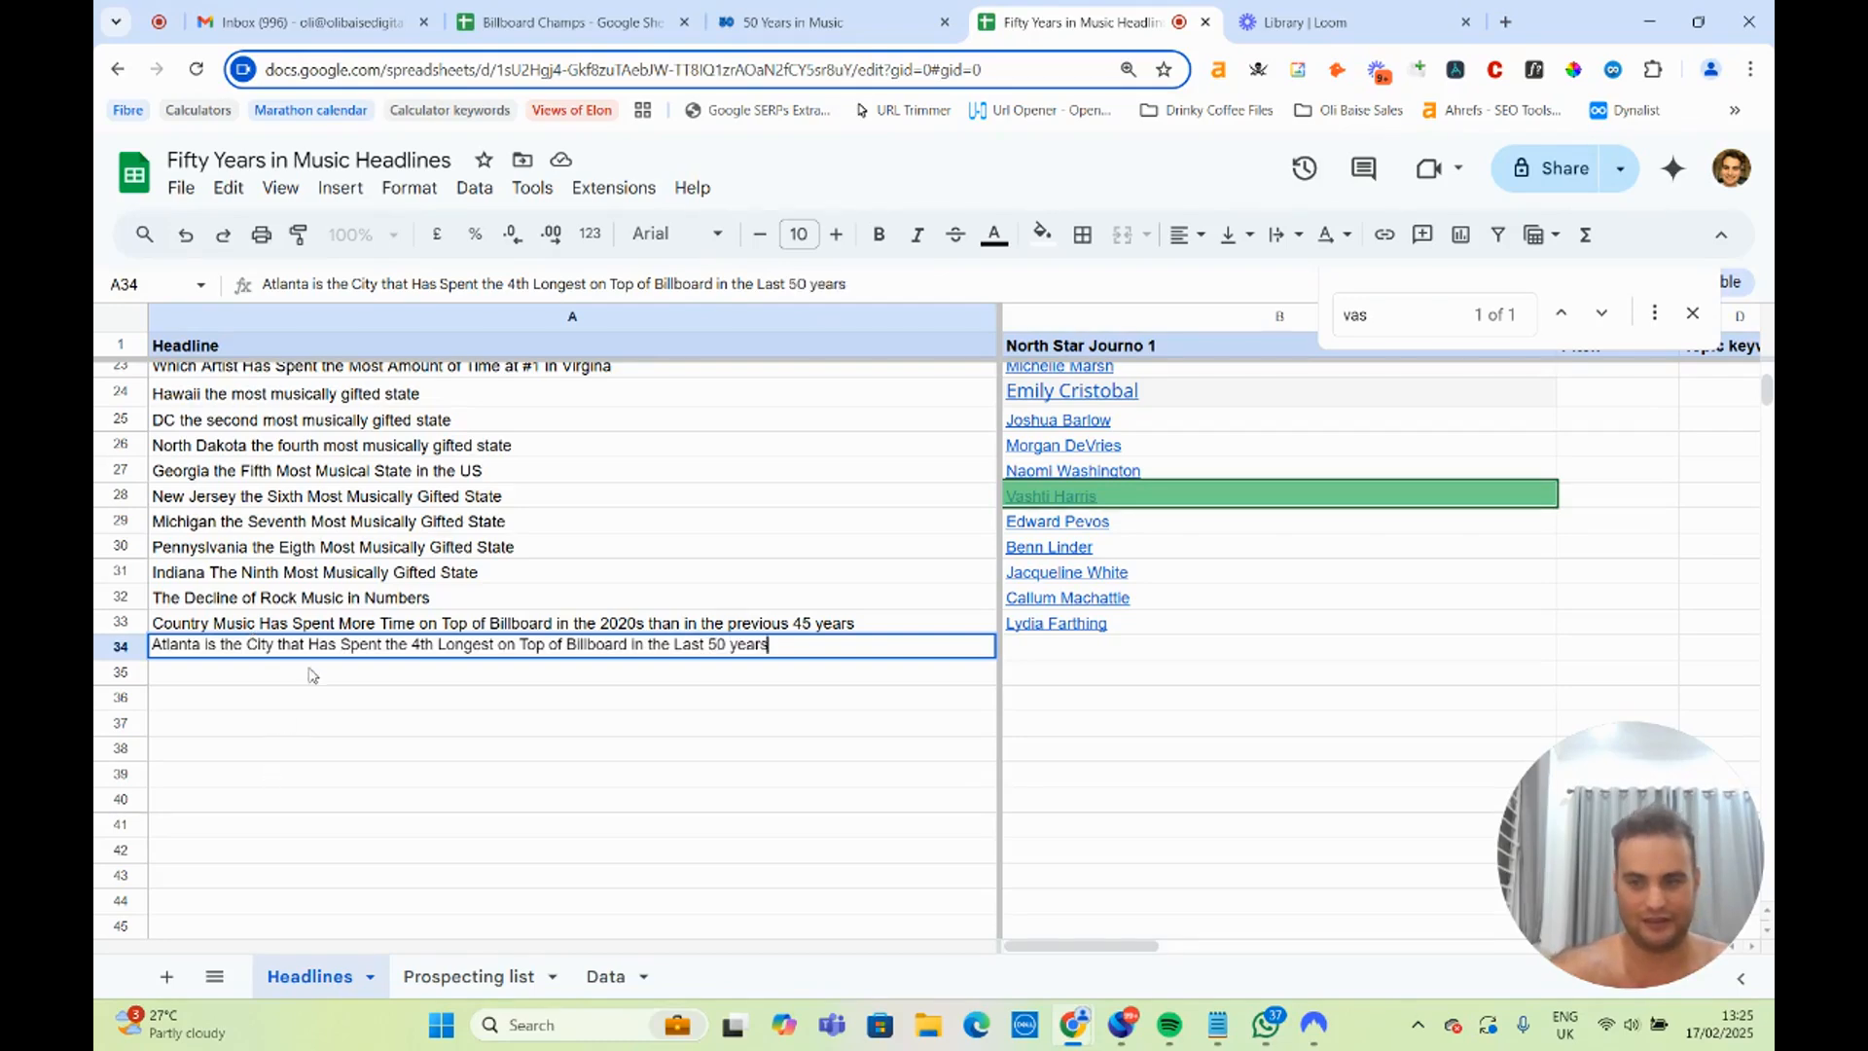
{"action": "key", "text": "Return"}
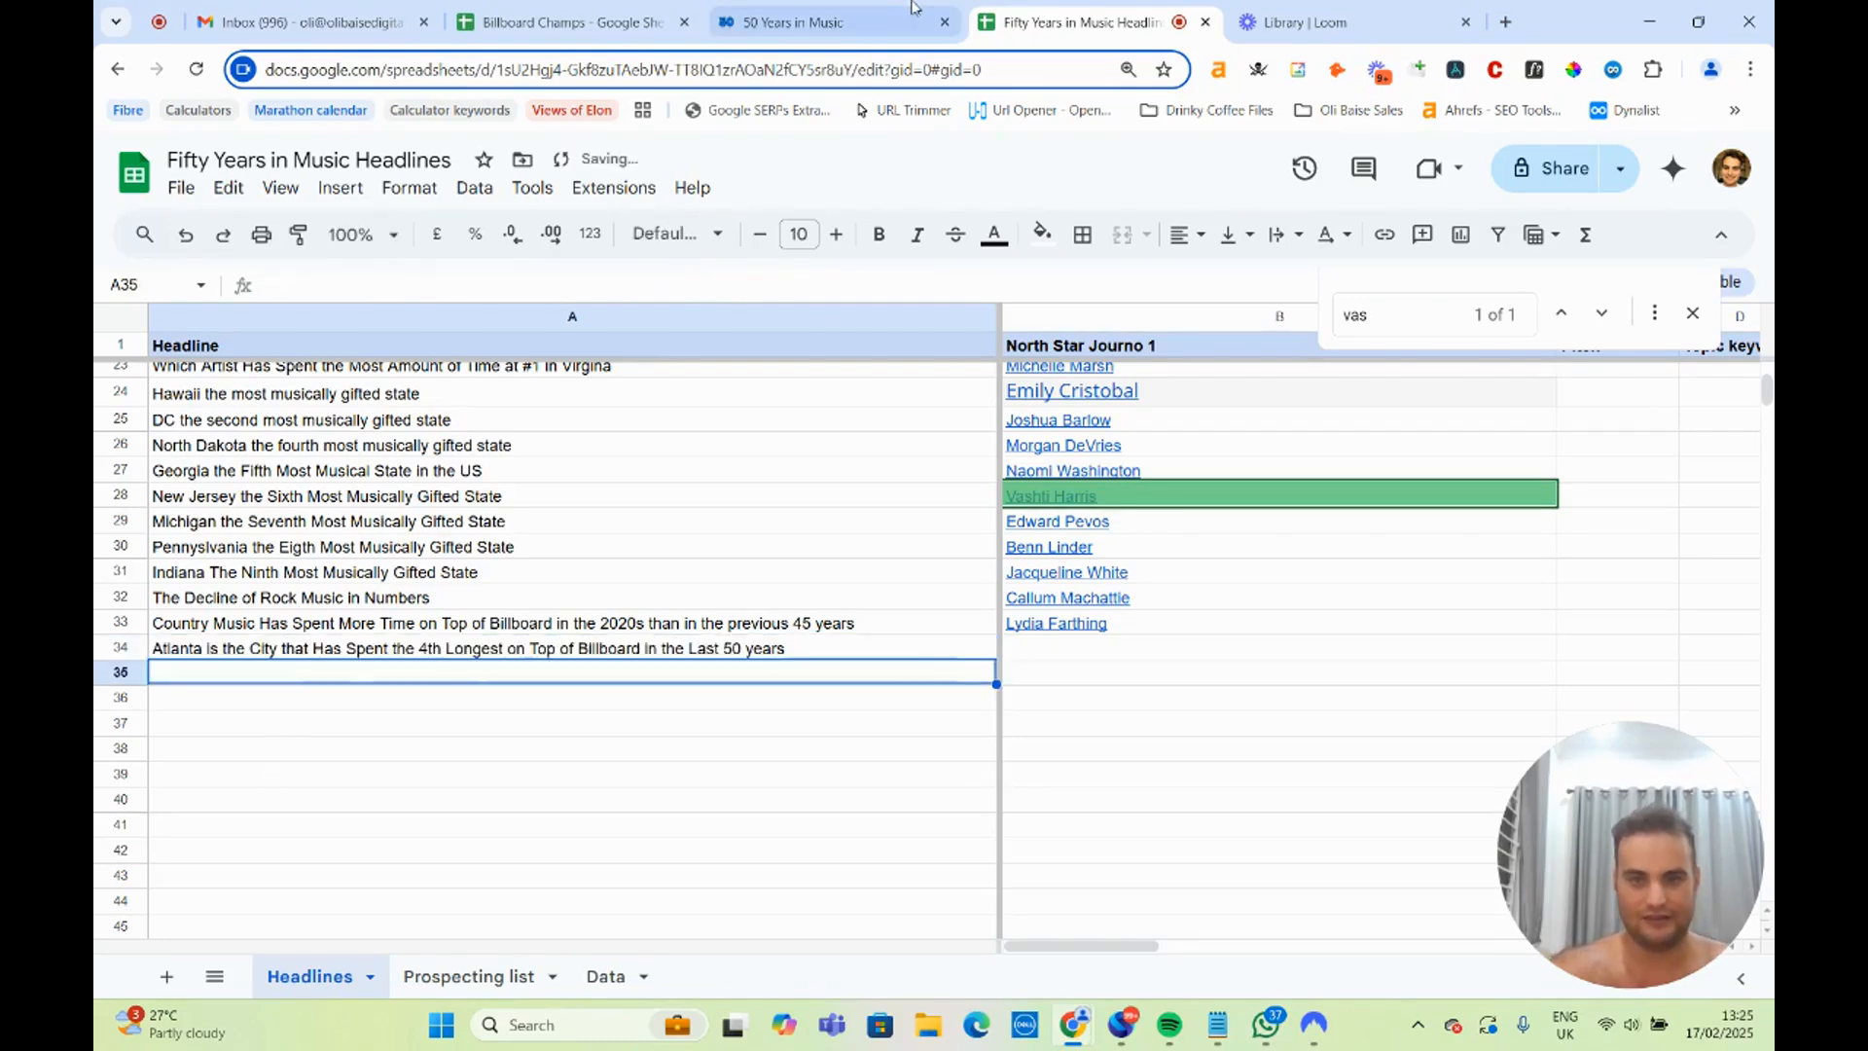
Consult the cities table on the 50 Years in Music page and start the headline in A35 with "Toronto".
{"action": "left_click", "coordinate": [505, 7]}
{"action": "left_click", "coordinate": [1089, 22]}
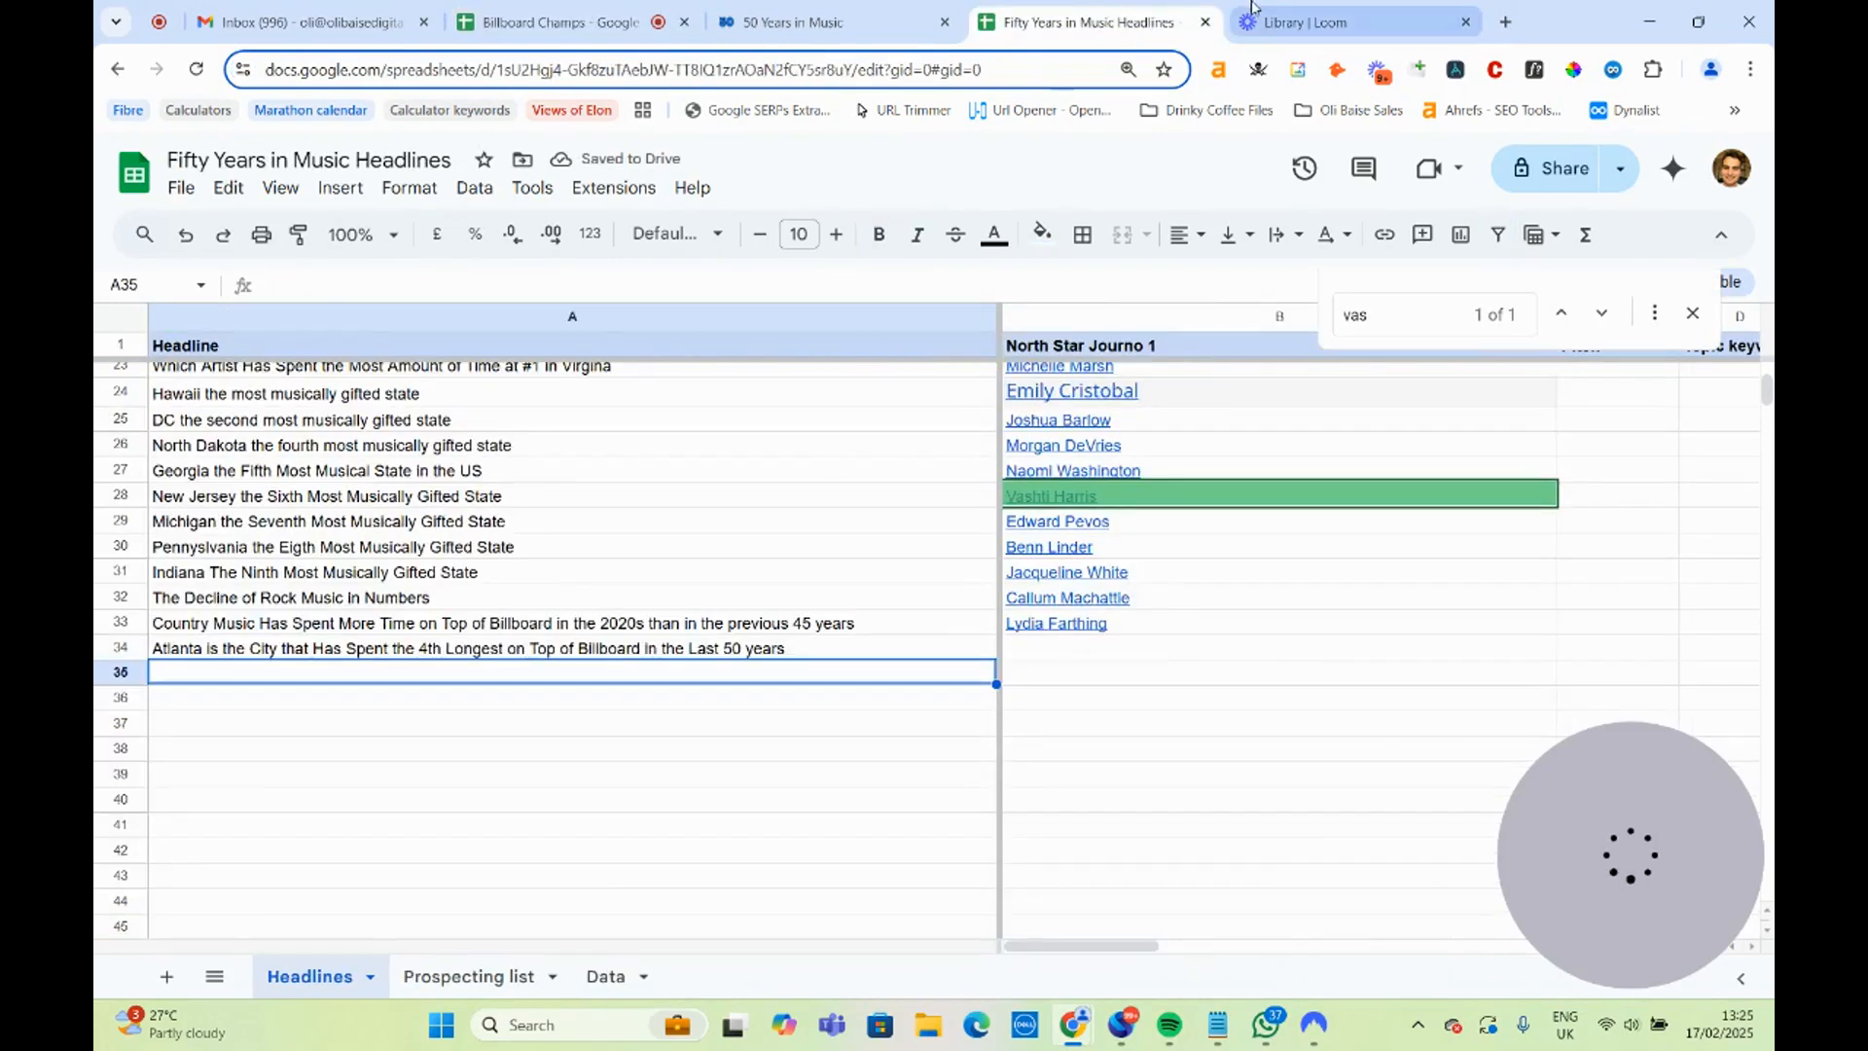
{"action": "left_click", "coordinate": [827, 22]}
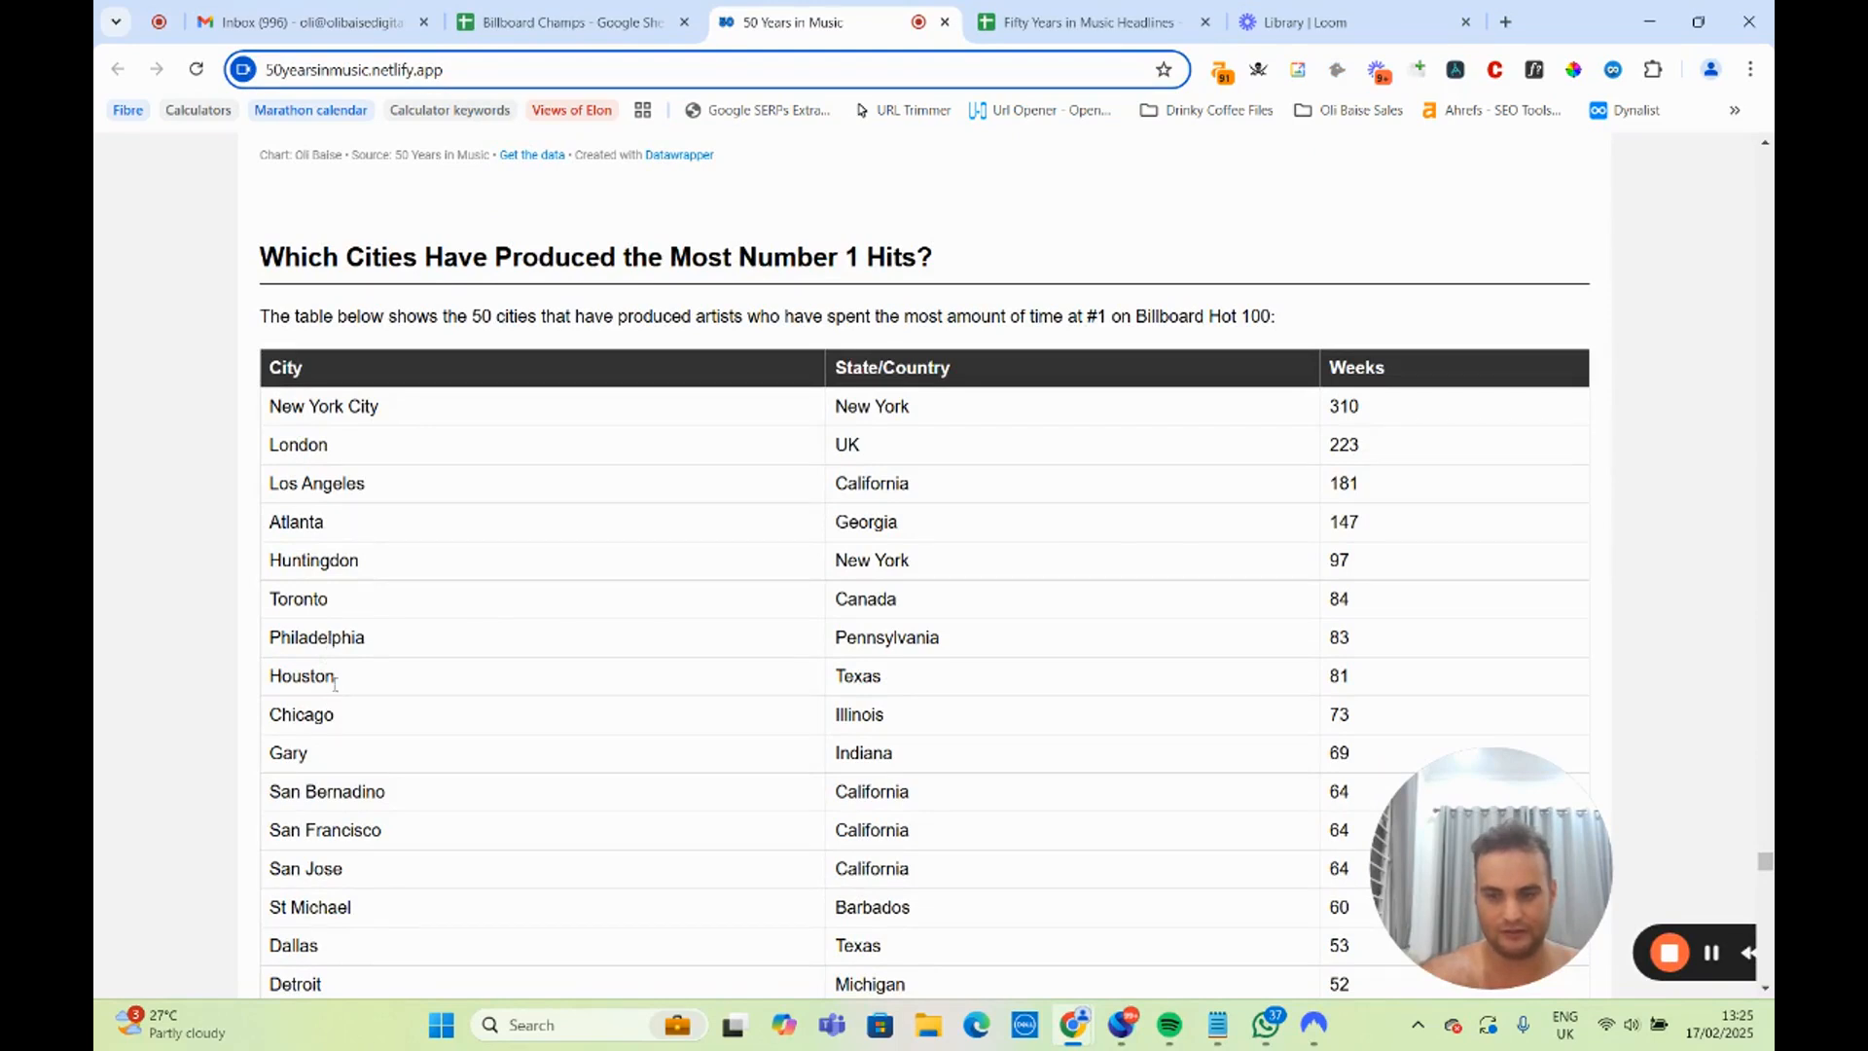
{"action": "left_click", "coordinate": [1080, 21]}
{"action": "type", "text": "To"}
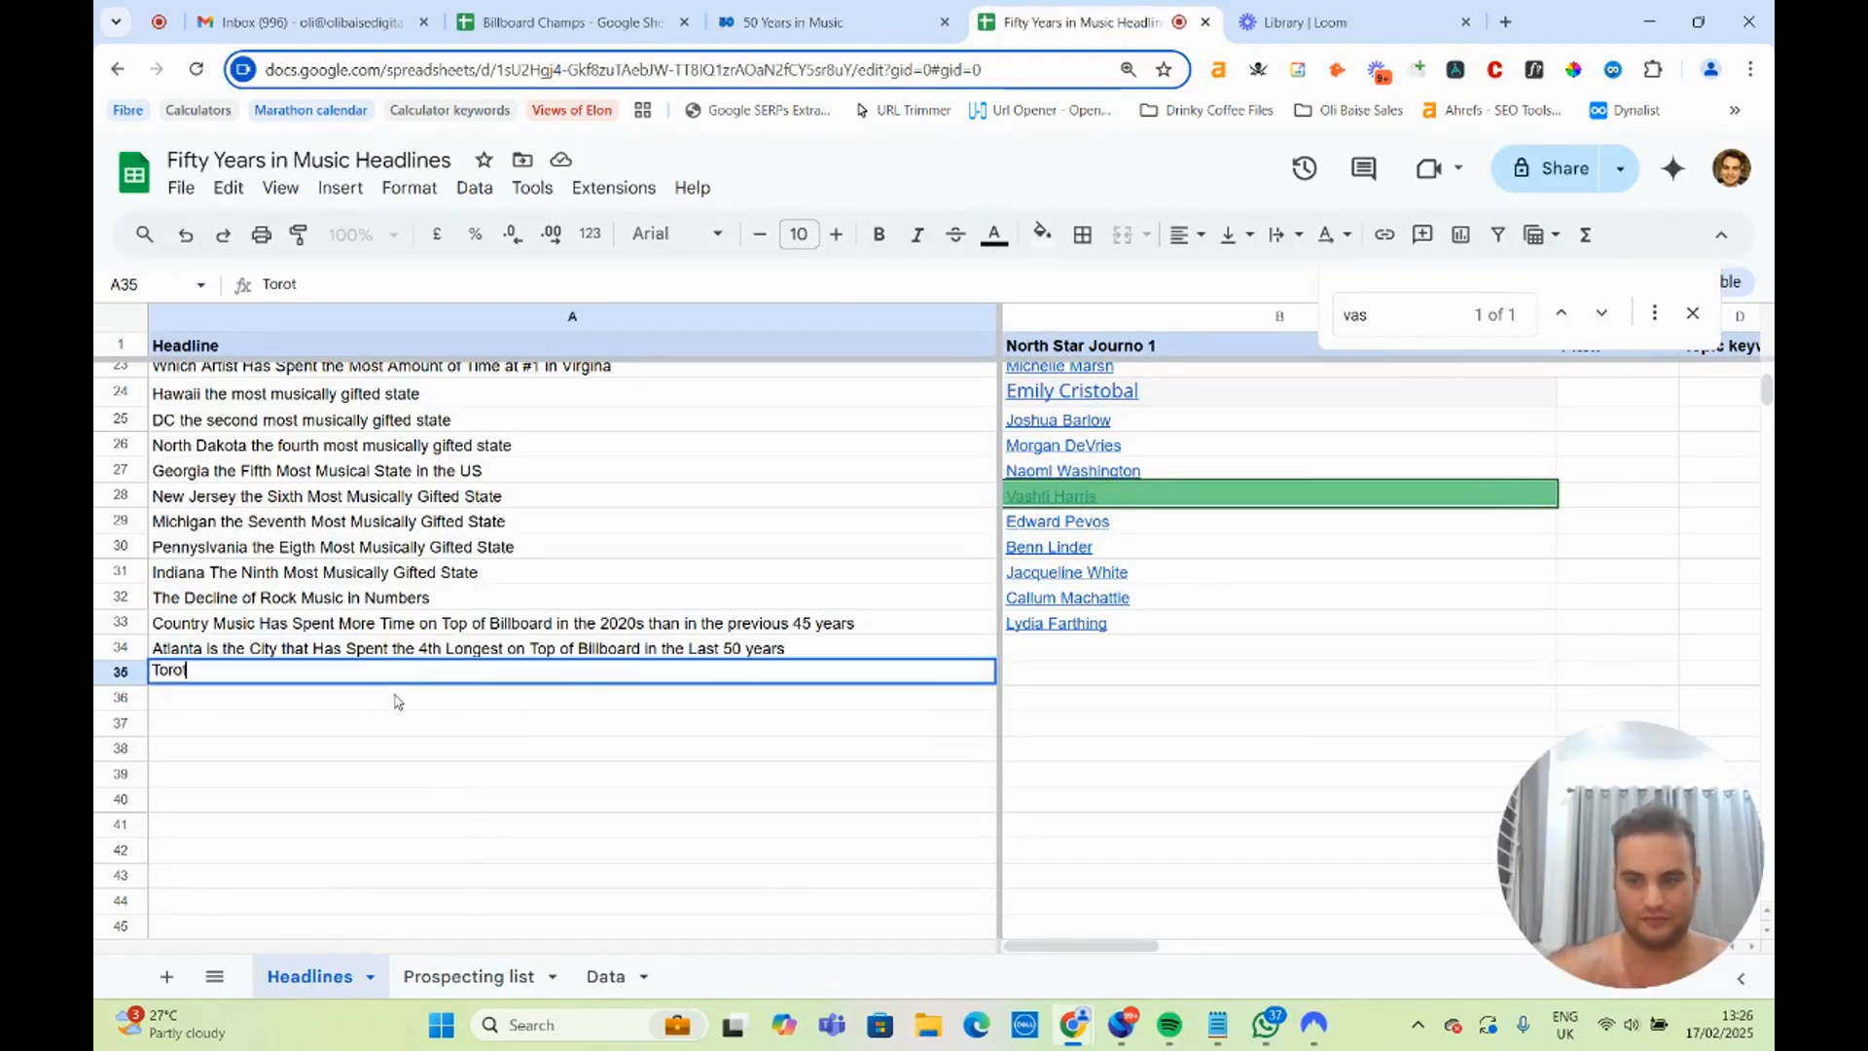
{"action": "type", "text": "rot"}
{"action": "key", "text": "BackSpace"}
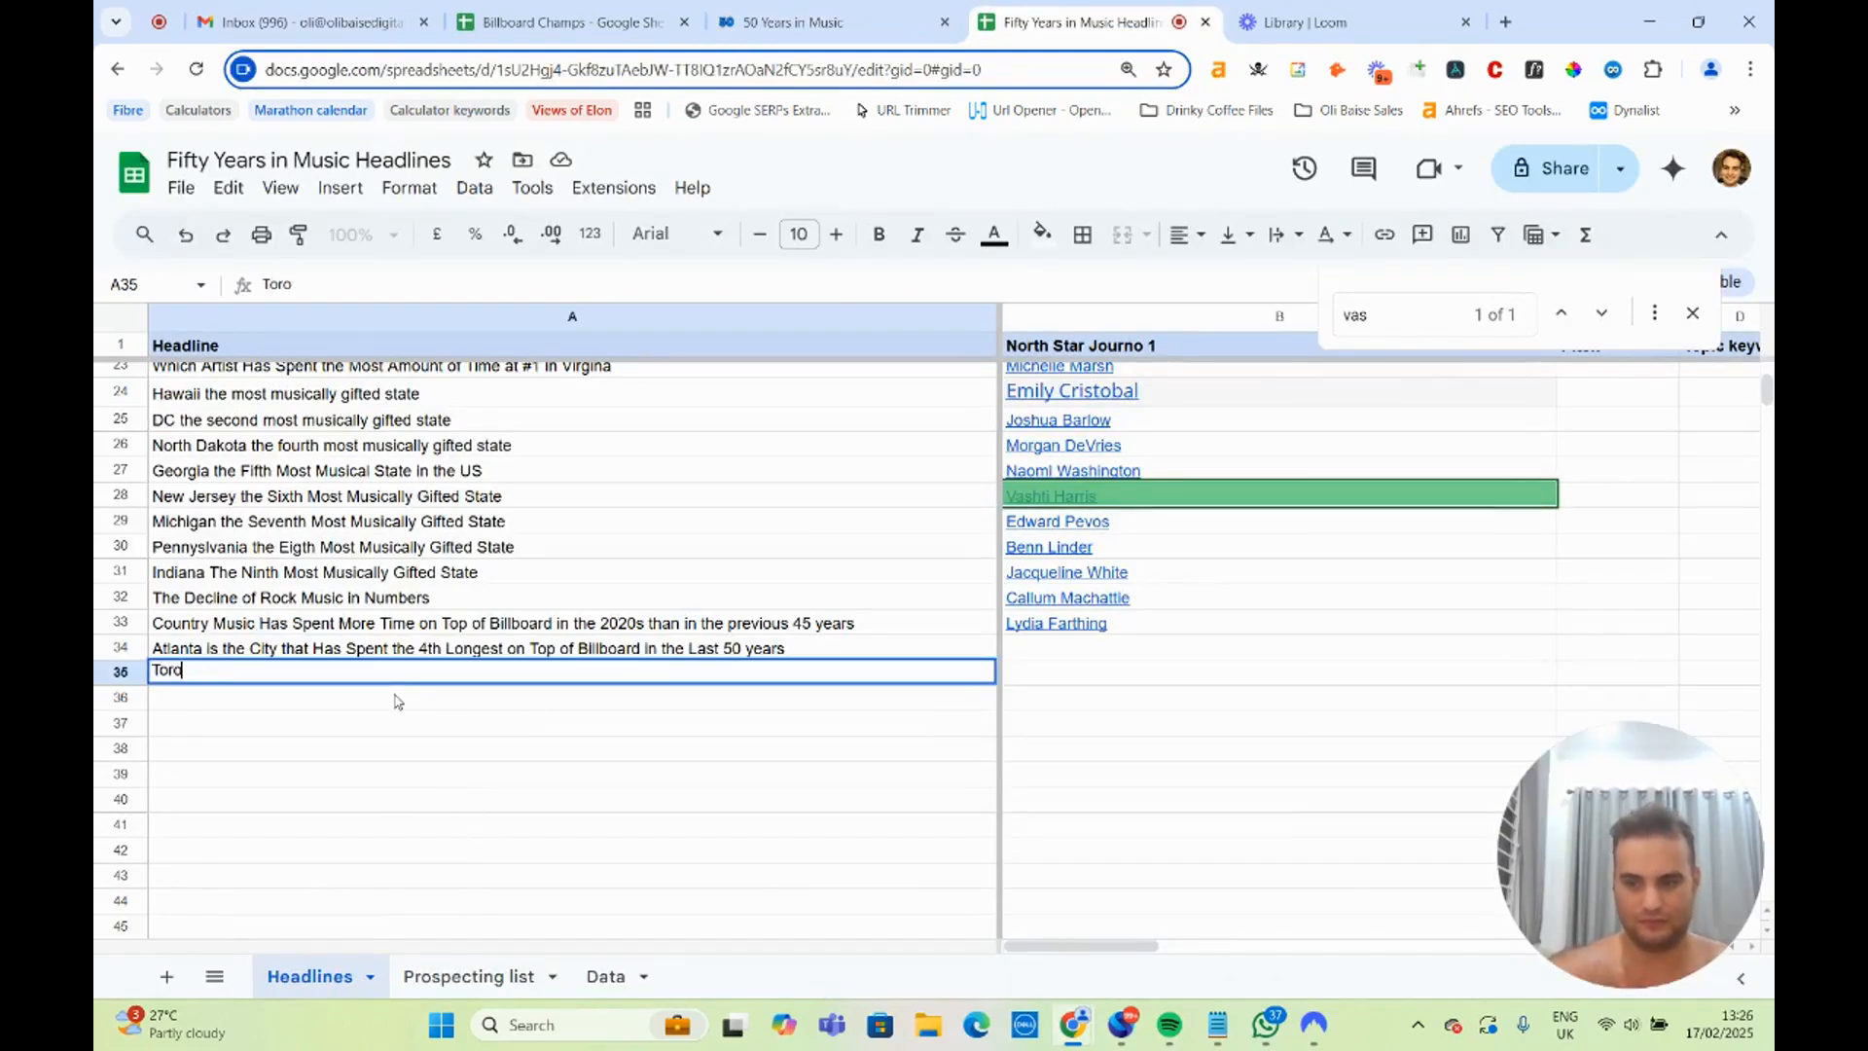
{"action": "type", "text": "nto"}
Complete the Toronto headline by copying the Atlanta headline's wording after the city name, and change its rank to 6th.
{"action": "left_click", "coordinate": [210, 652]}
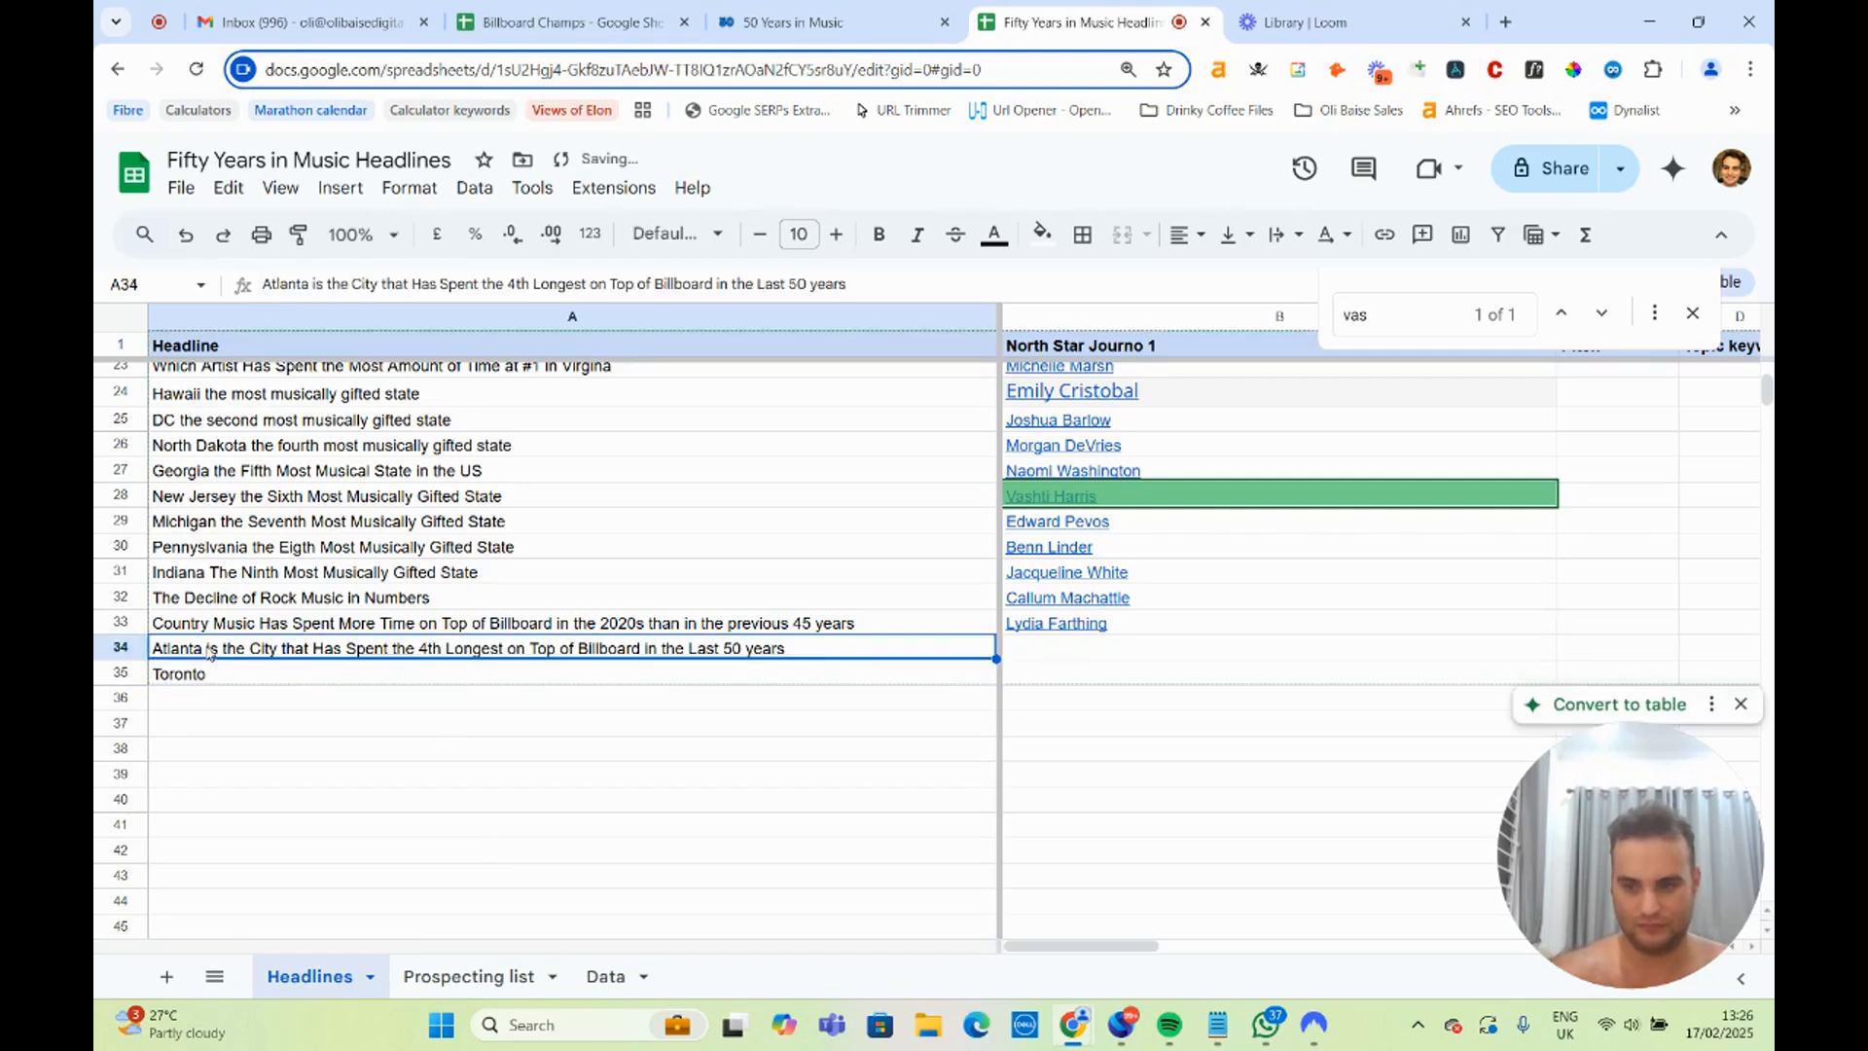
{"action": "triple_click", "coordinate": [210, 651]}
{"action": "key", "text": "ctrl+c"}
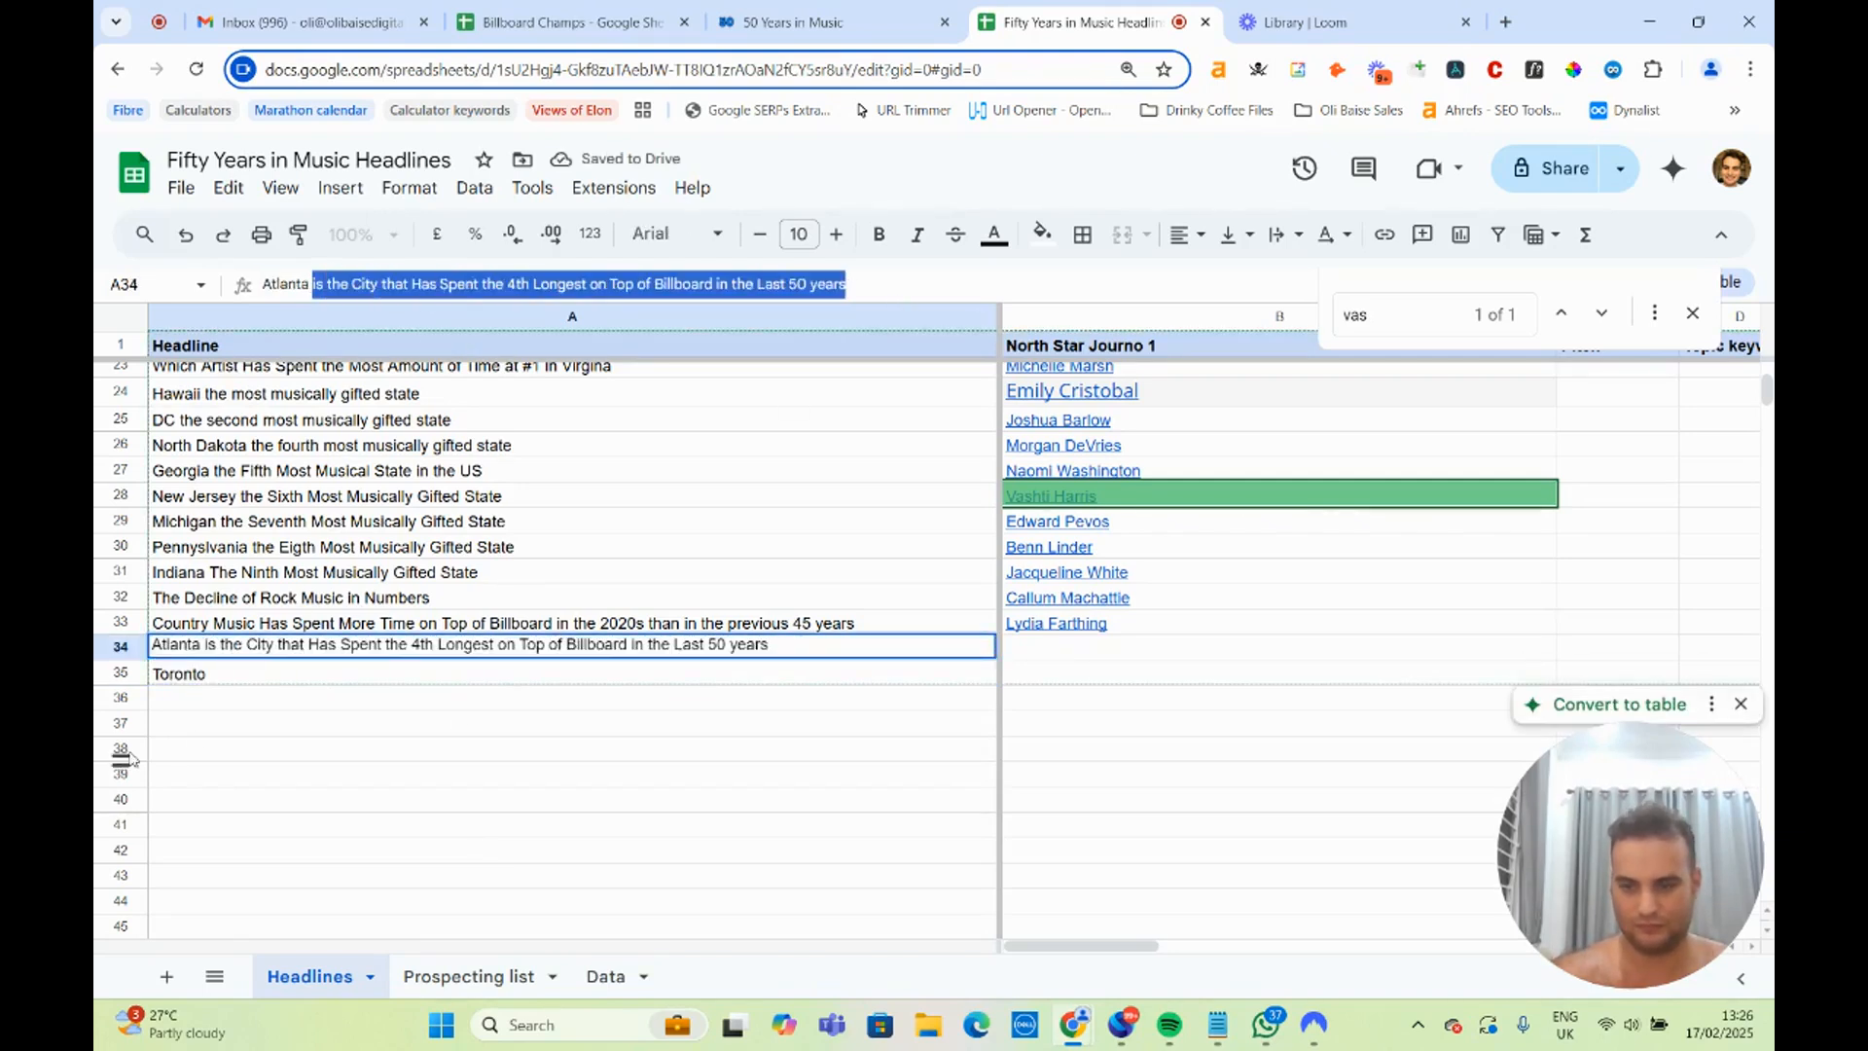
{"action": "left_click", "coordinate": [247, 678]}
{"action": "double_click", "coordinate": [248, 678]}
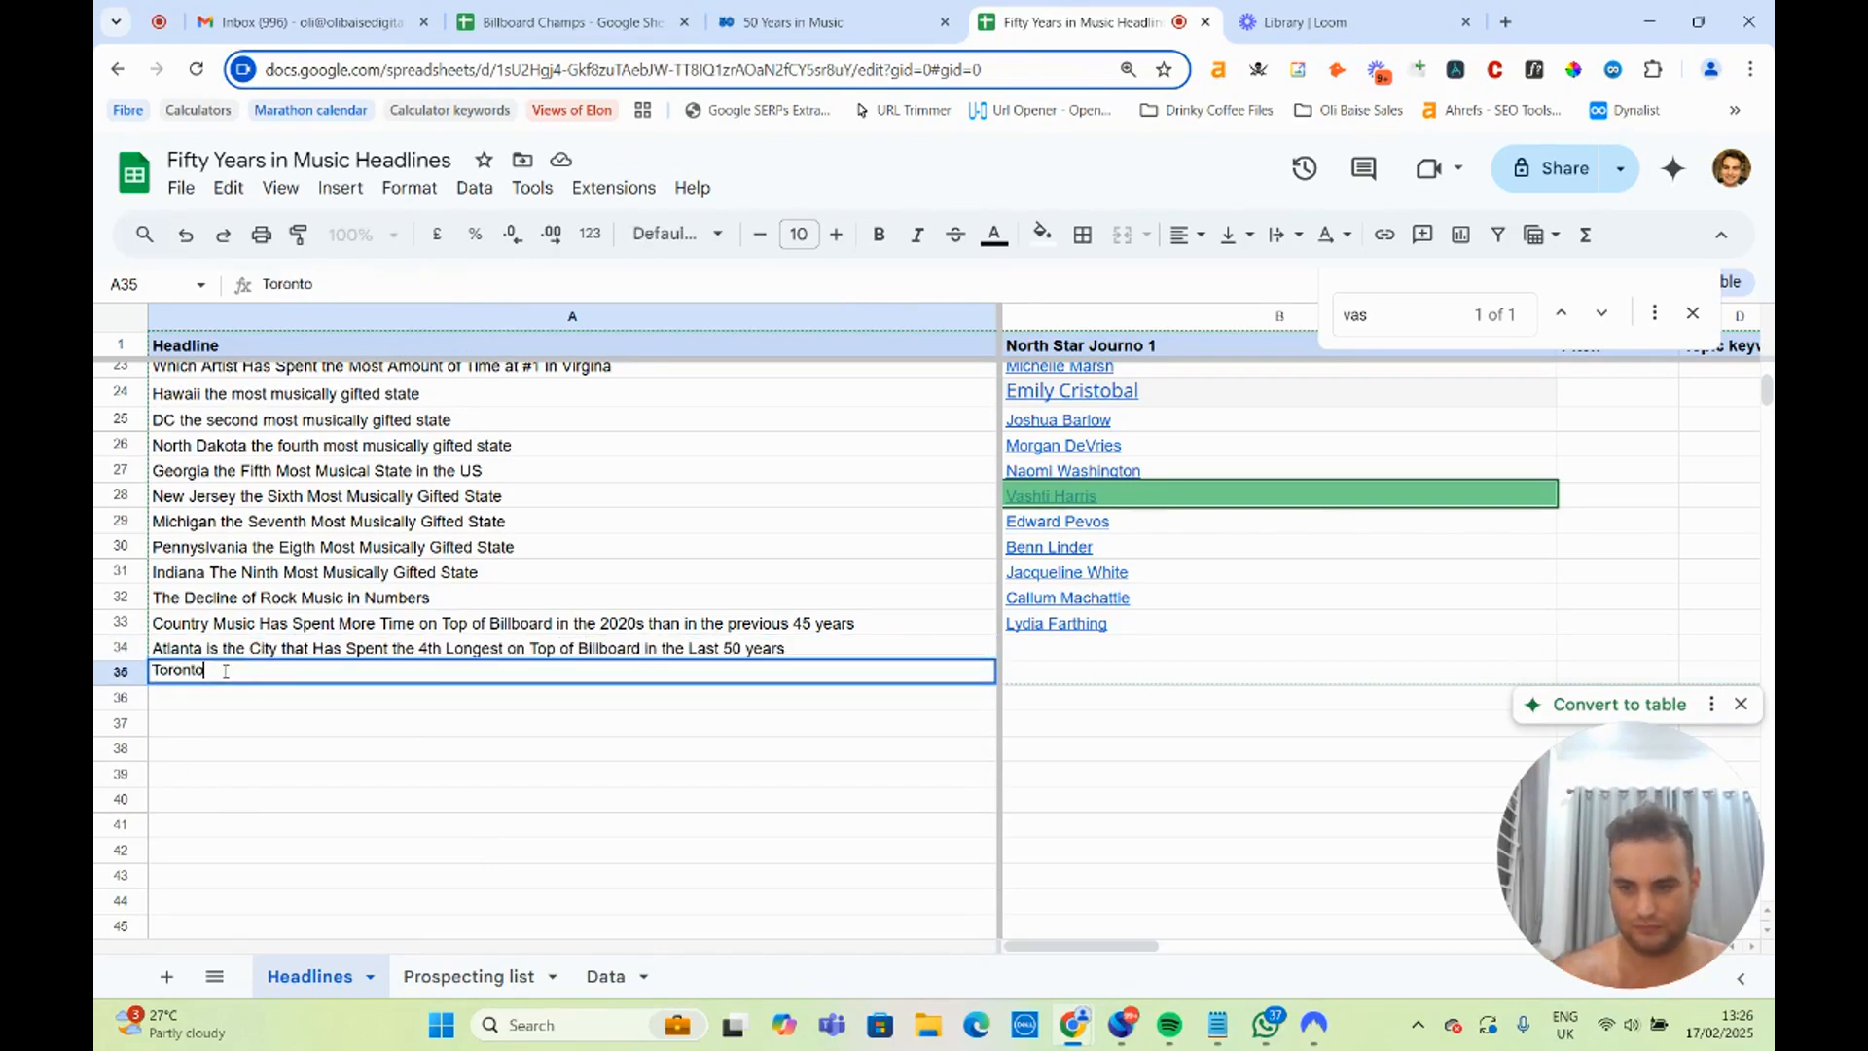
{"action": "key", "text": "ctrl+v"}
{"action": "left_click", "coordinate": [827, 22]}
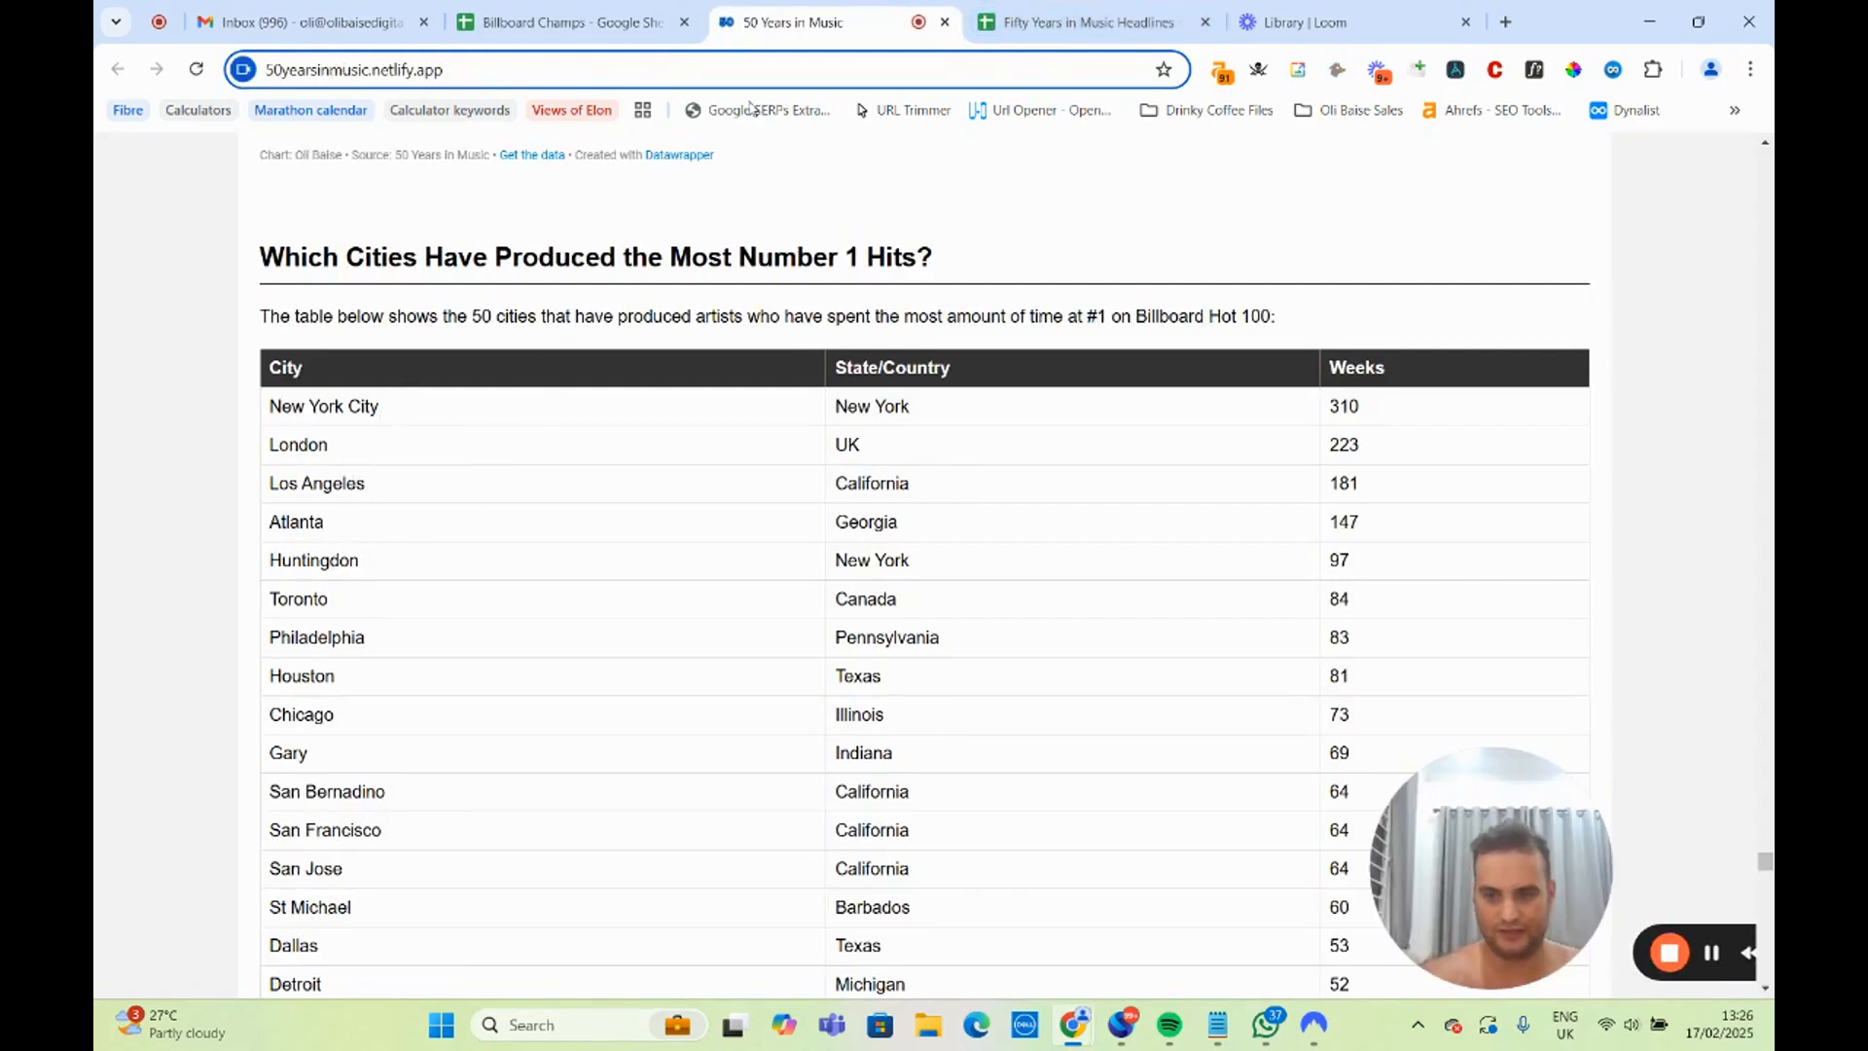
{"action": "left_click", "coordinate": [1080, 21]}
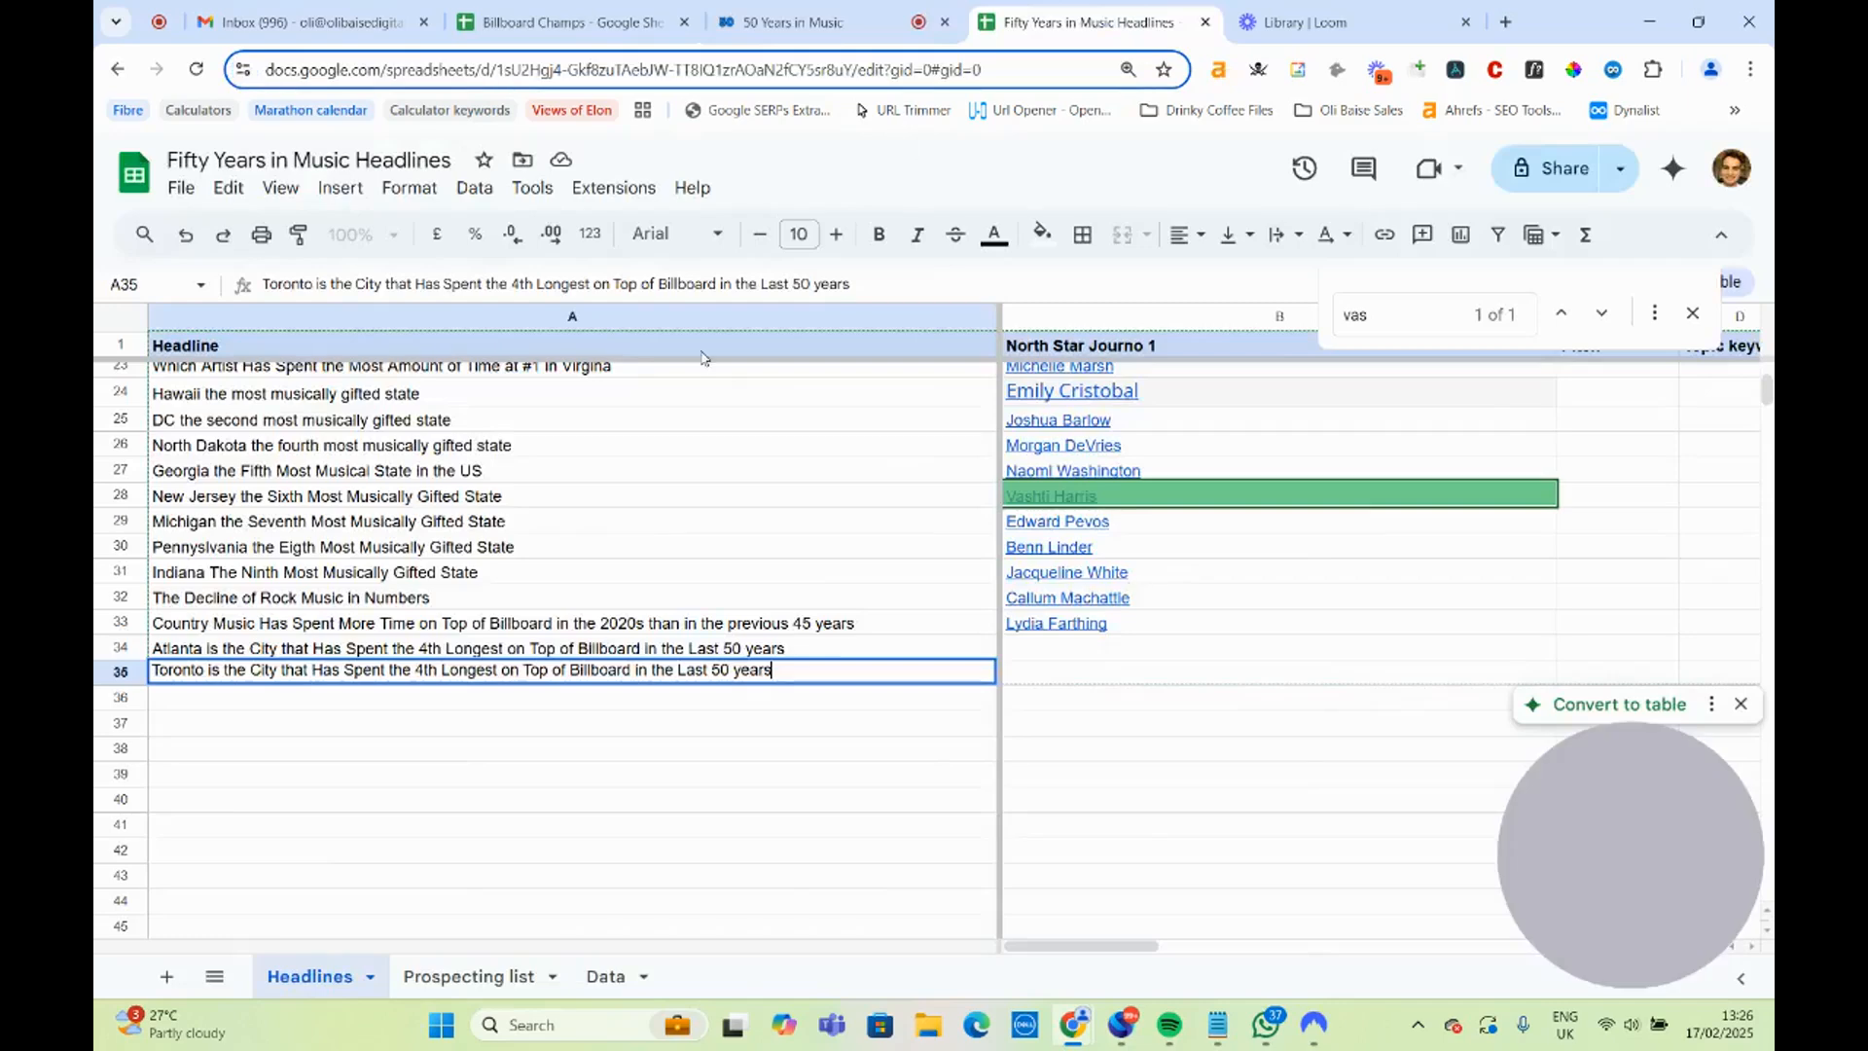
{"action": "left_click", "coordinate": [429, 670]}
{"action": "key", "text": "BackSpace"}
{"action": "type", "text": "6"}
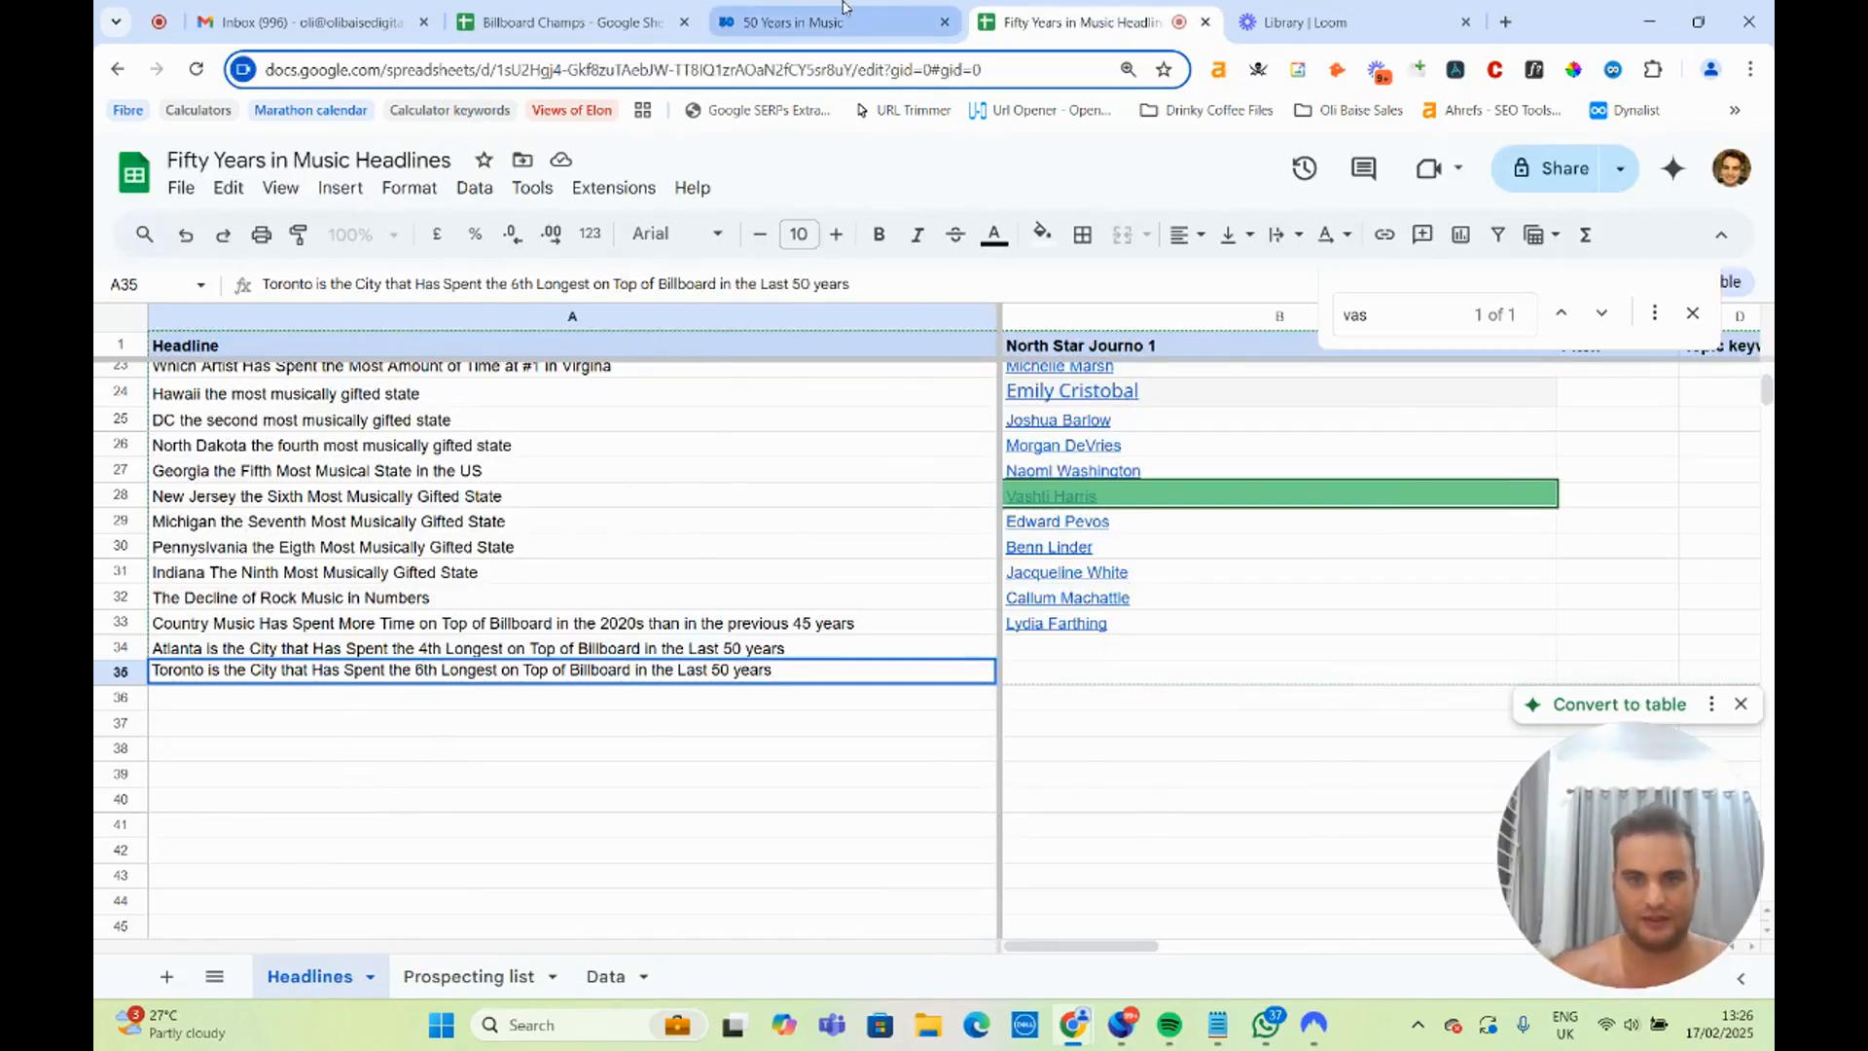
Check the cities table again, duplicate the Toronto headline into A36 and change the copy's rank to 7th.
{"action": "left_click", "coordinate": [843, 9]}
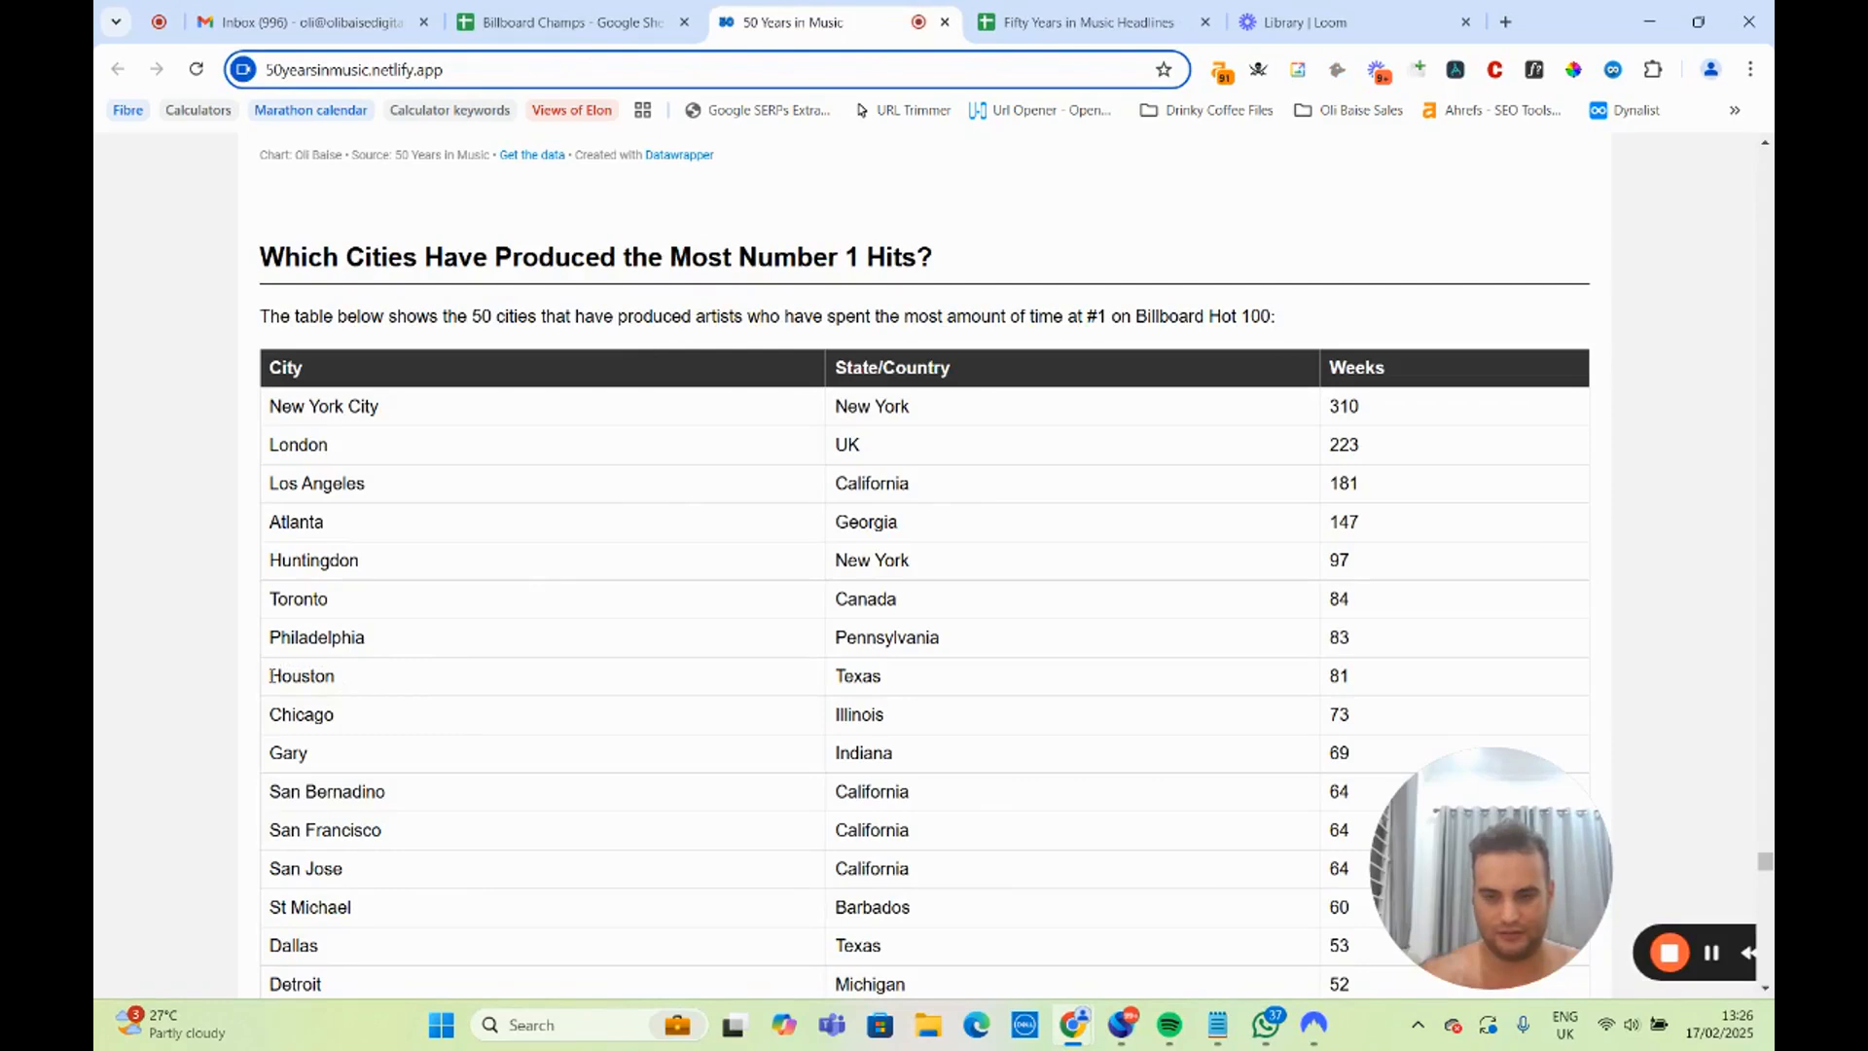
{"action": "left_click", "coordinate": [564, 21]}
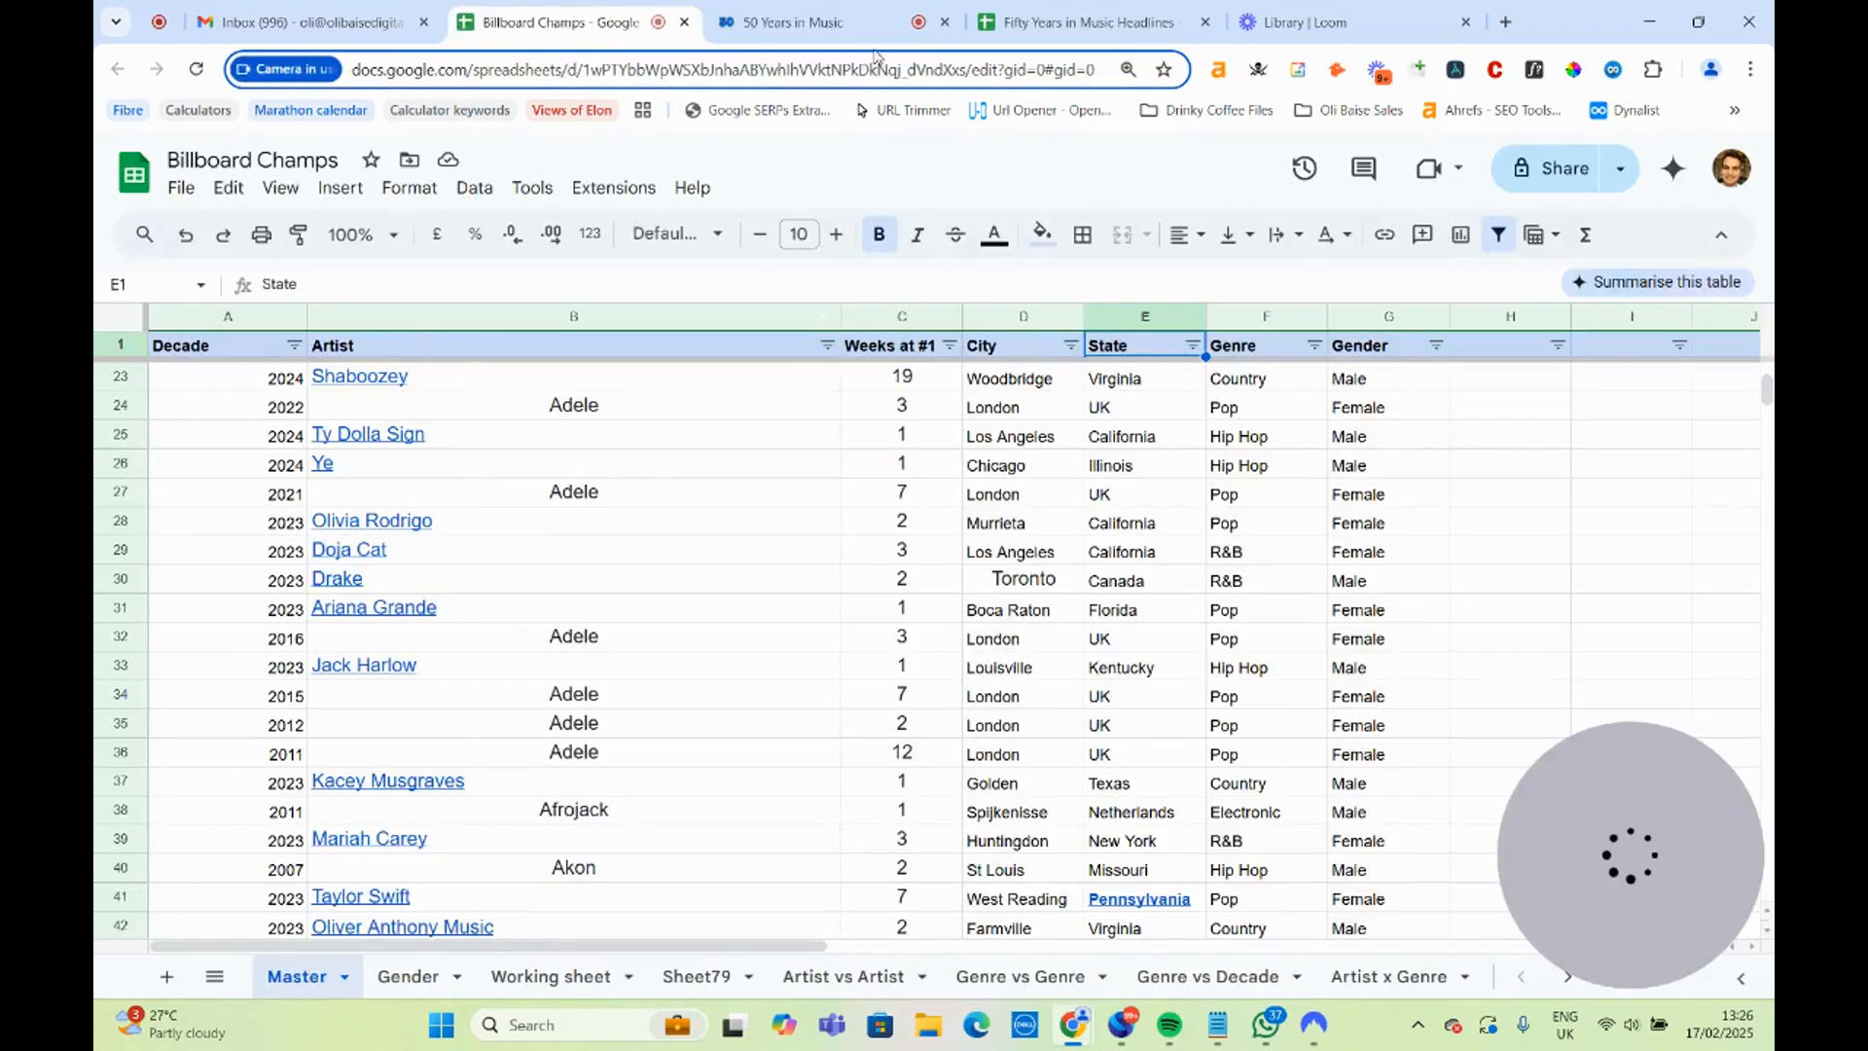
{"action": "left_click", "coordinate": [1087, 21]}
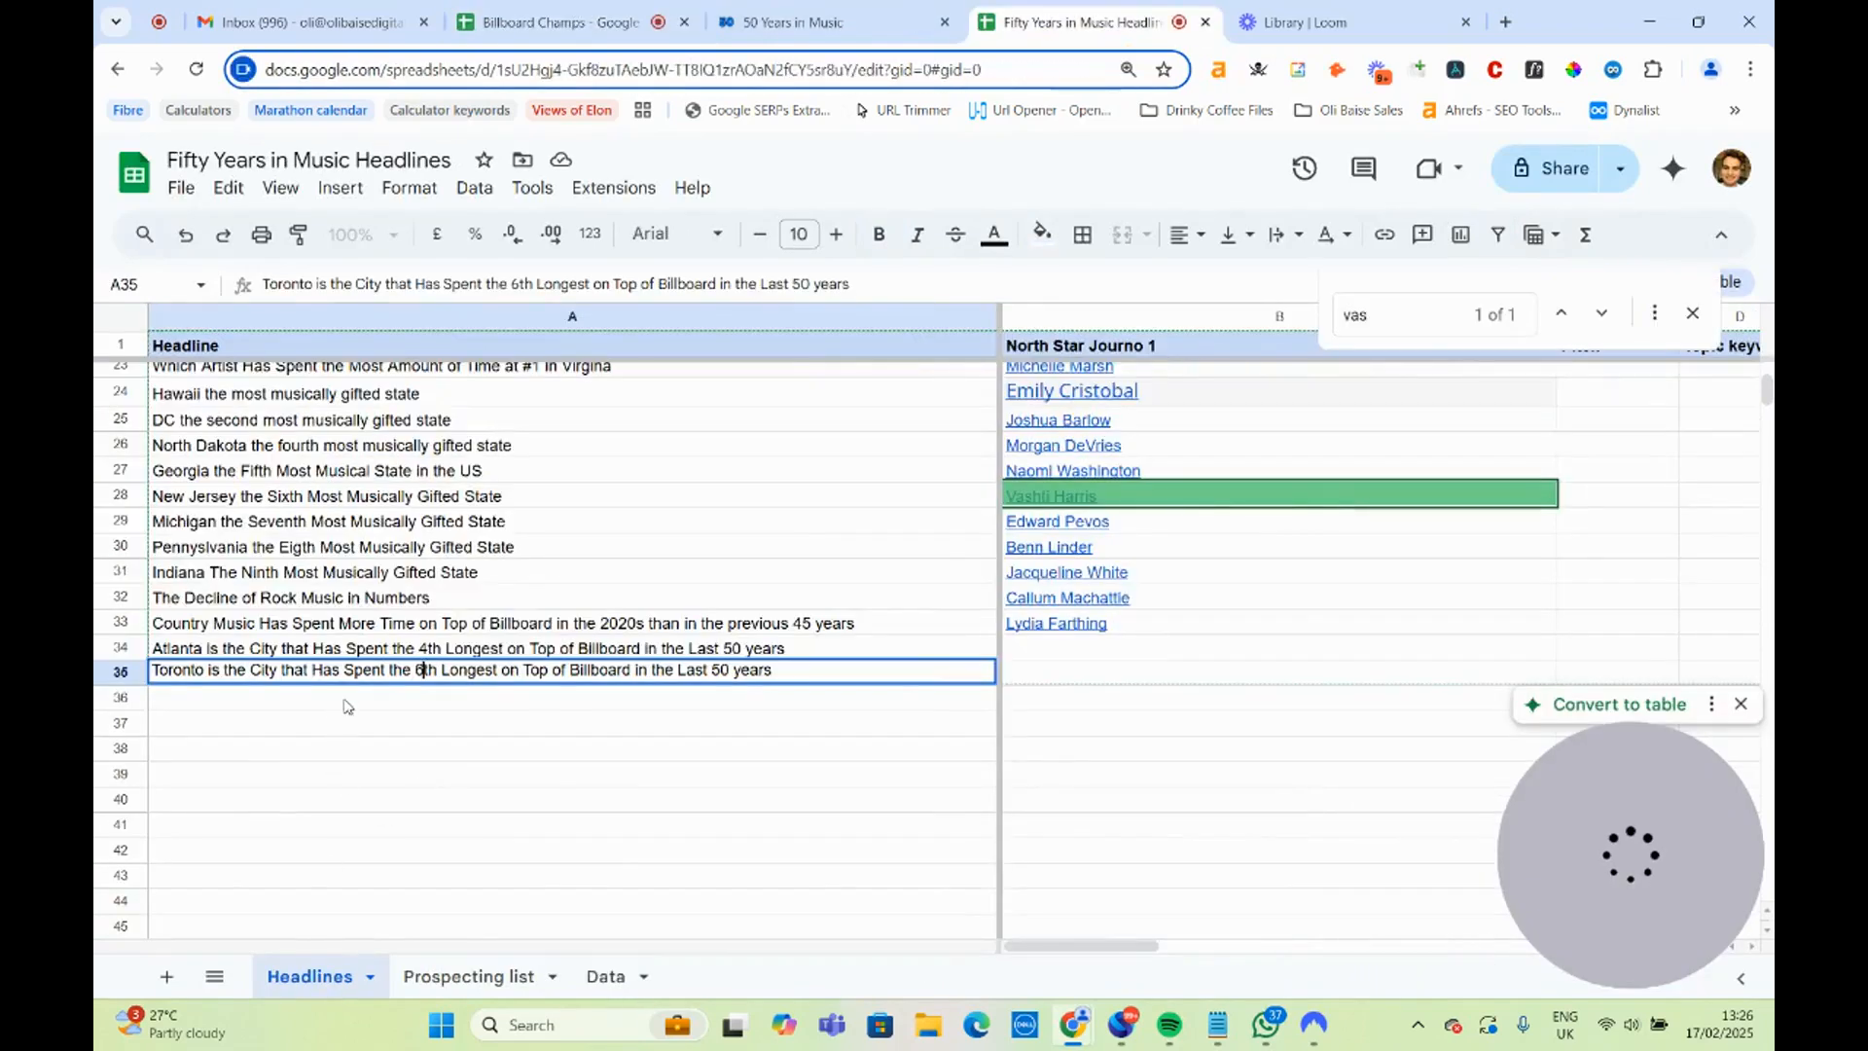
{"action": "left_click", "coordinate": [451, 728]}
{"action": "left_click", "coordinate": [472, 674]}
{"action": "key", "text": "ctrl+c"}
{"action": "left_click", "coordinate": [466, 700]}
{"action": "key", "text": "ctrl+v"}
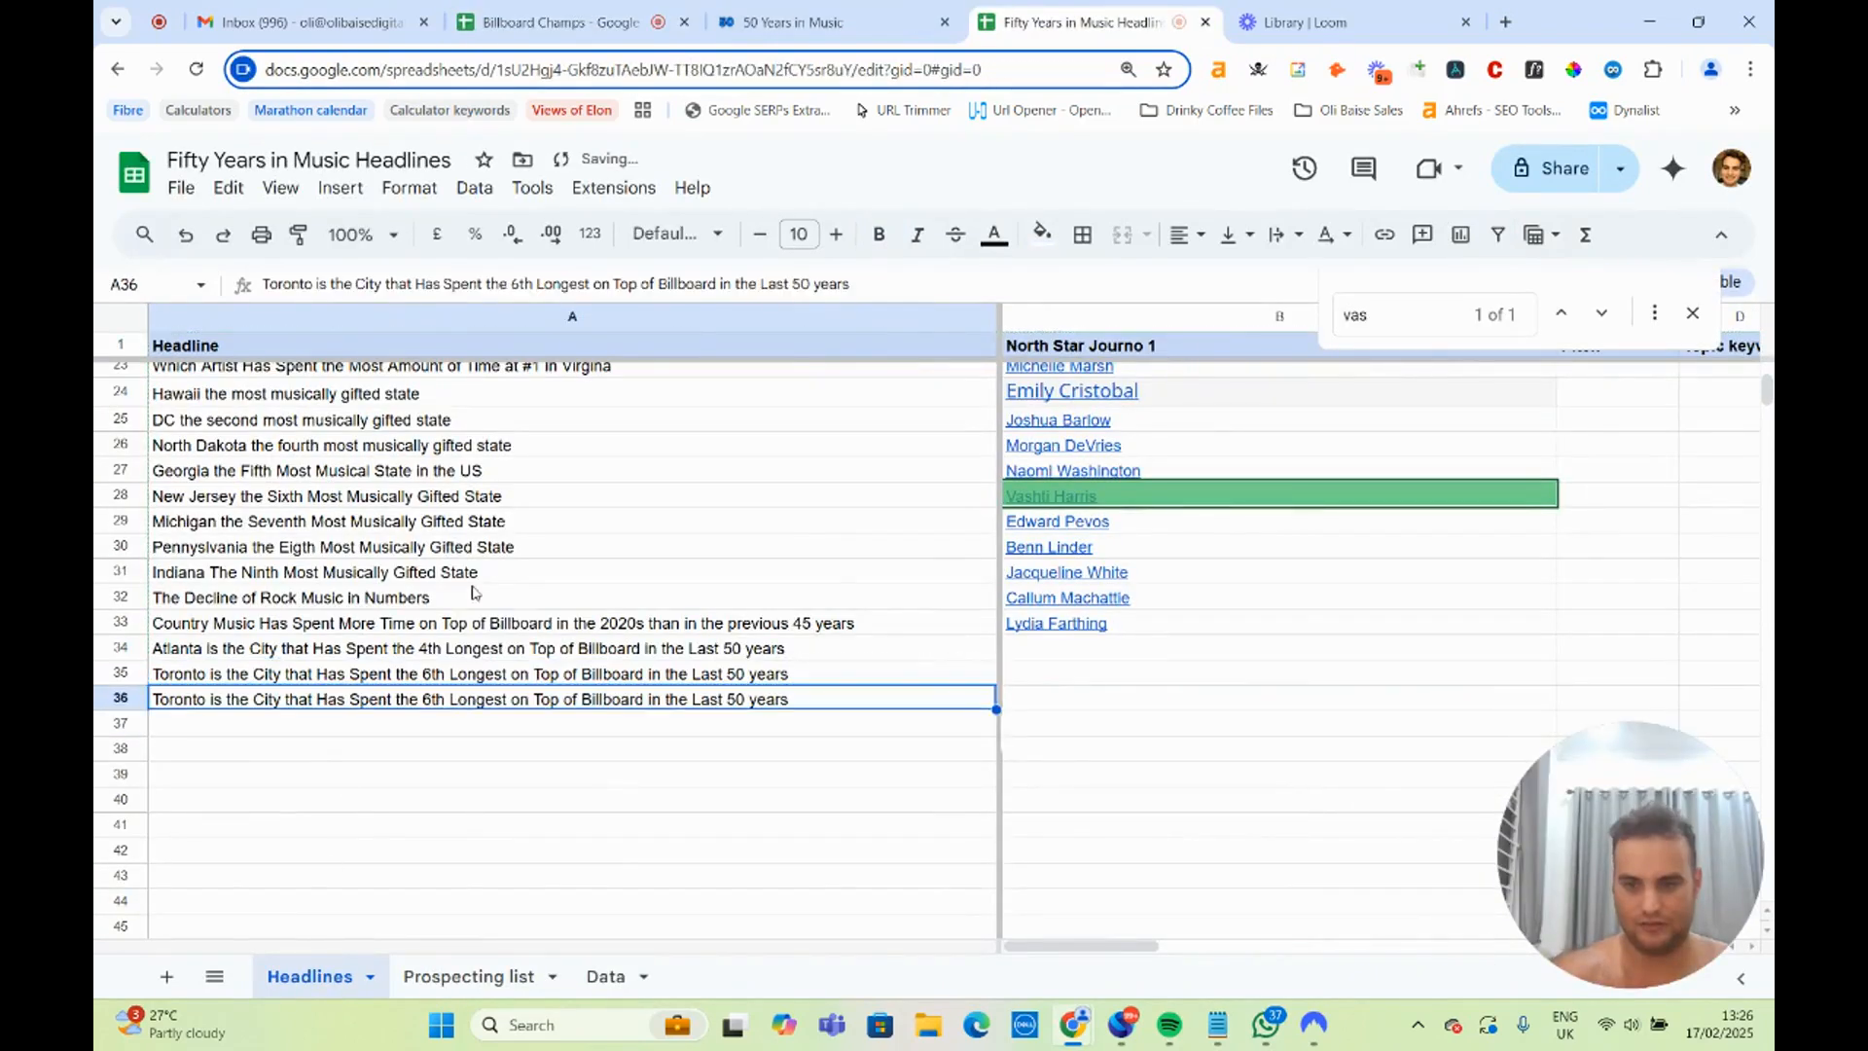
{"action": "triple_click", "coordinate": [431, 698]}
{"action": "left_click", "coordinate": [427, 695]}
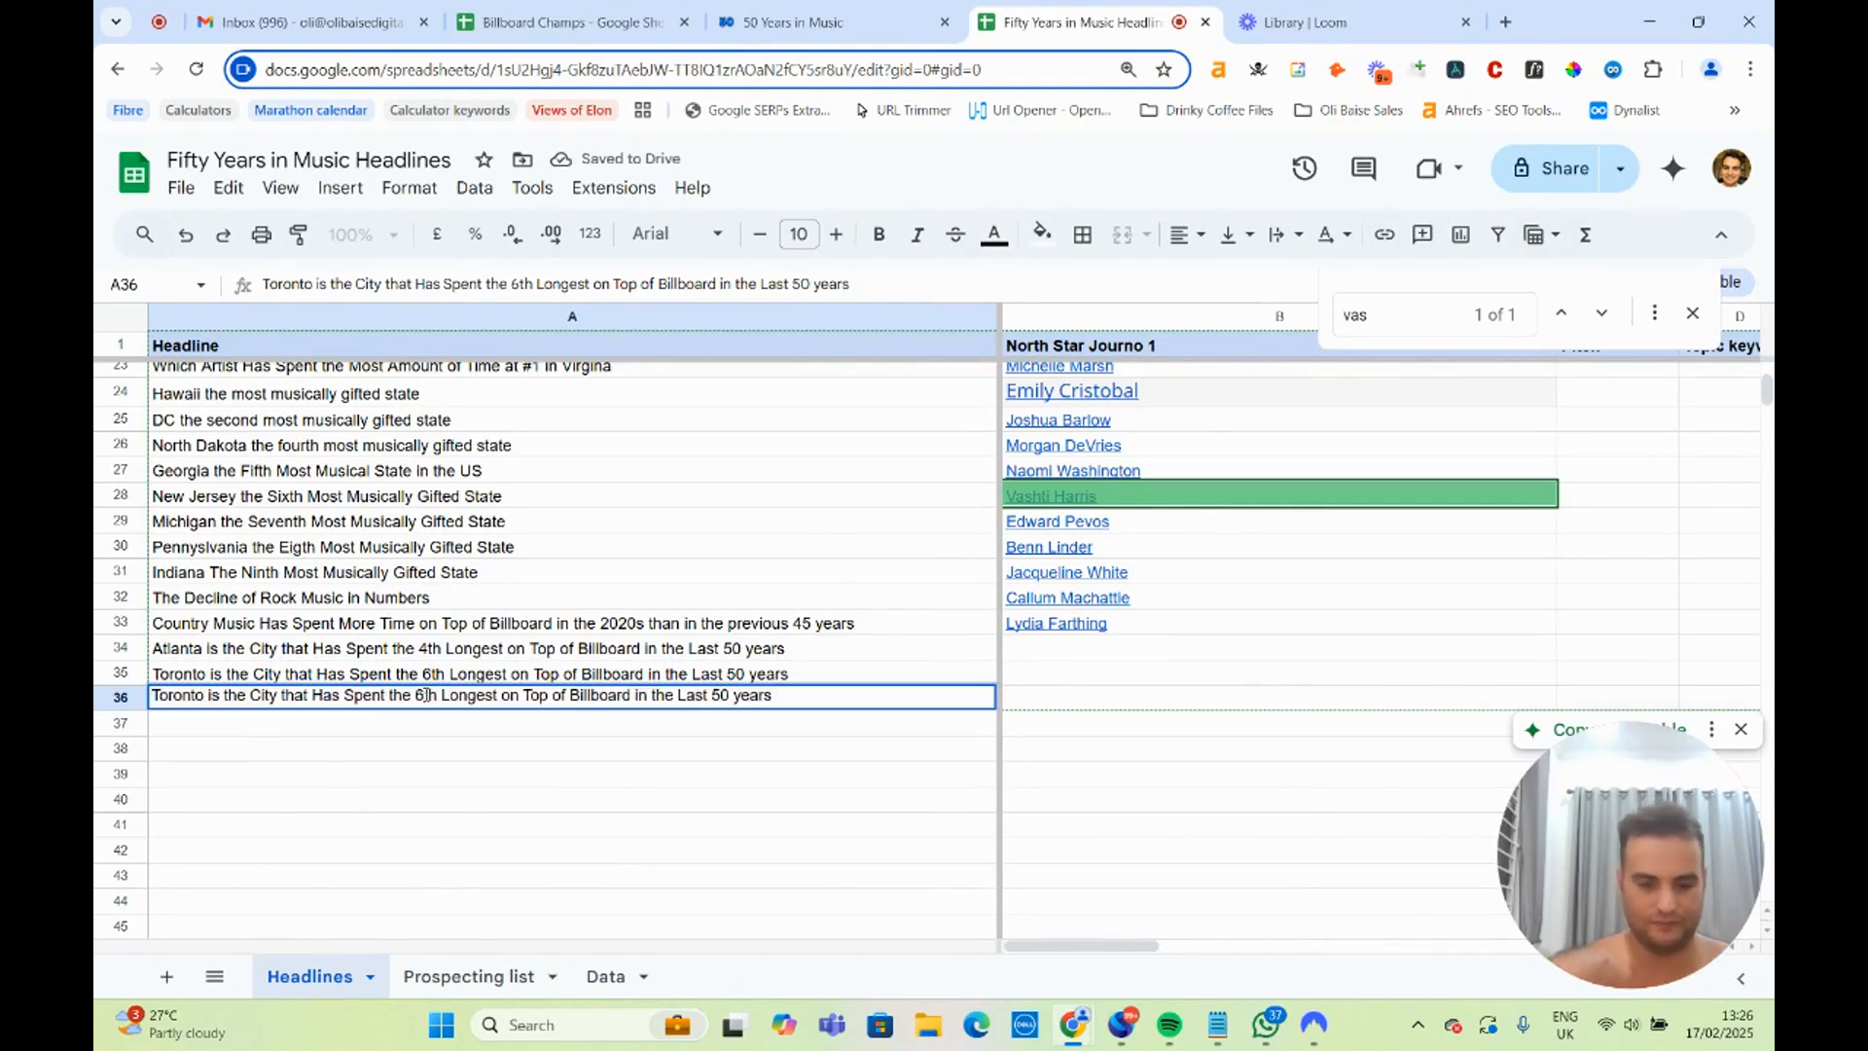
{"action": "key", "text": "BackSpace"}
{"action": "type", "text": "7"}
Highlight the Chicago, Houston and Philadelphia entries in the cities table and return to the headlines spreadsheet.
{"action": "left_click", "coordinate": [827, 22]}
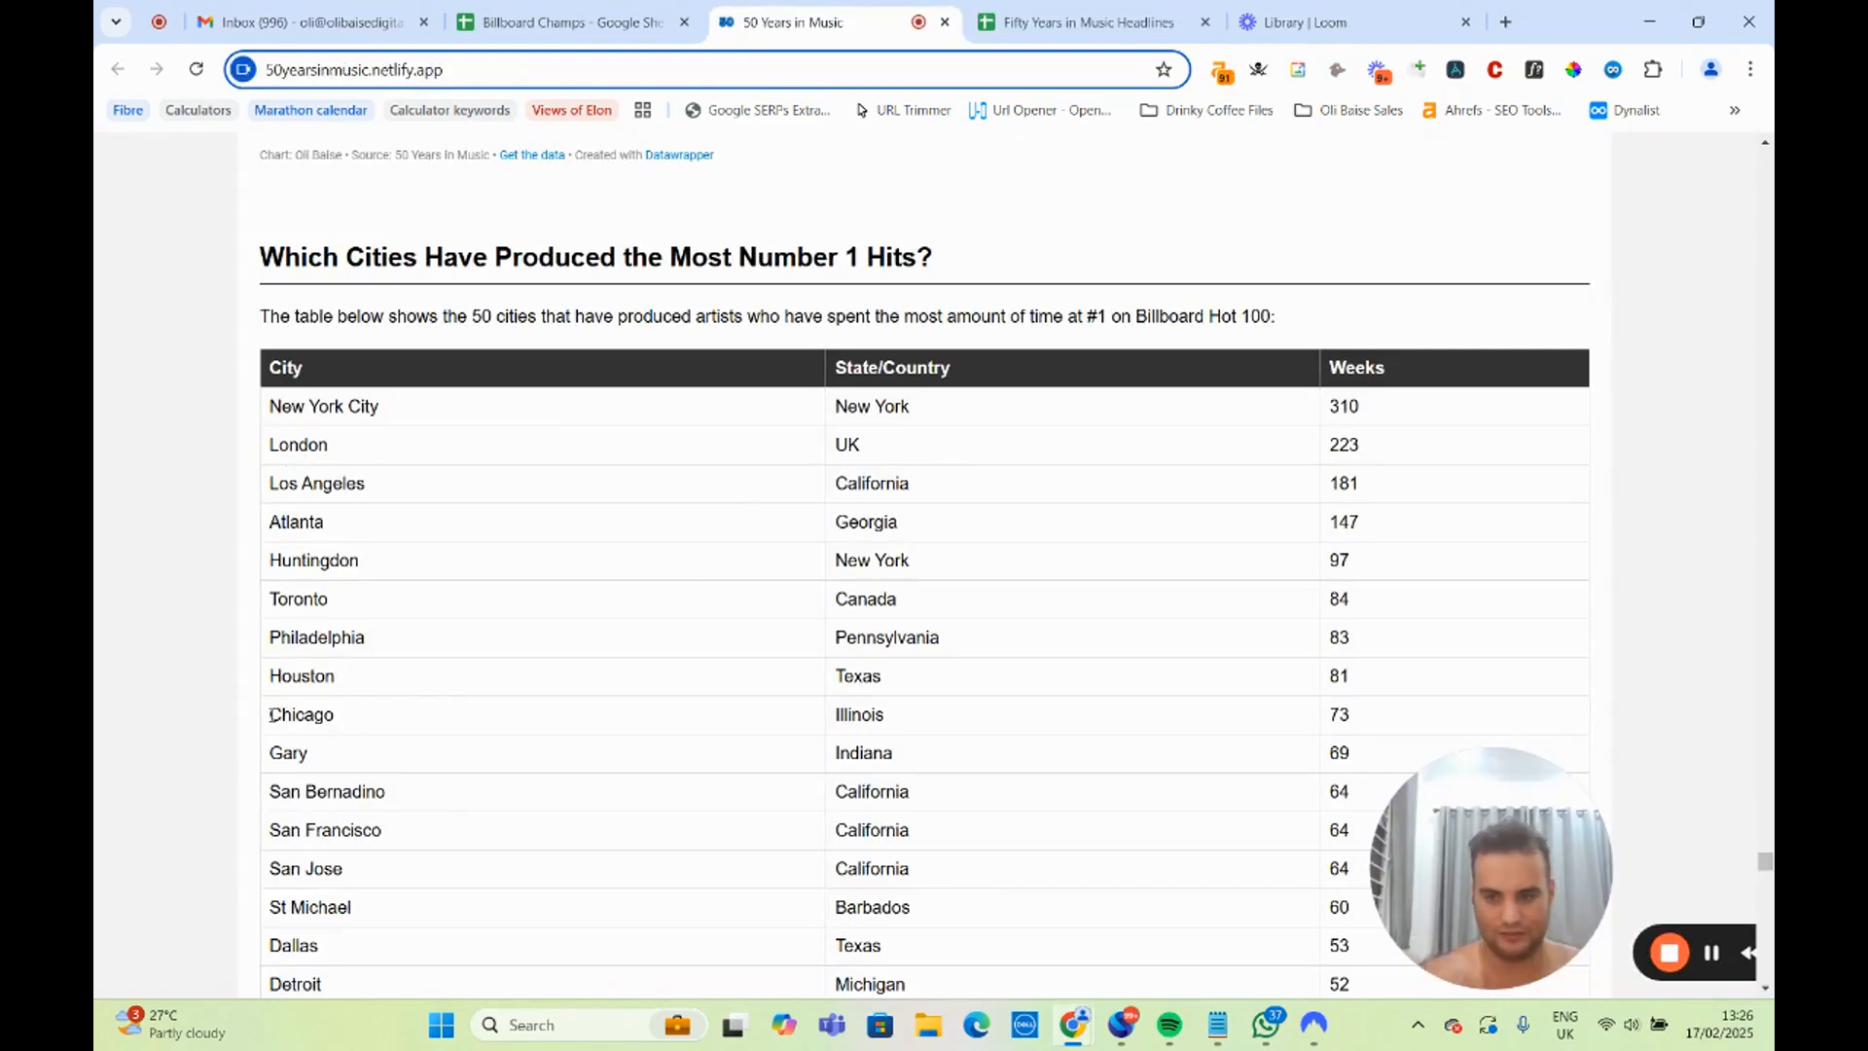
{"action": "left_click_drag", "start_coordinate": [270, 715], "coordinate": [1022, 724]}
{"action": "left_click_drag", "start_coordinate": [1339, 715], "coordinate": [833, 638]}
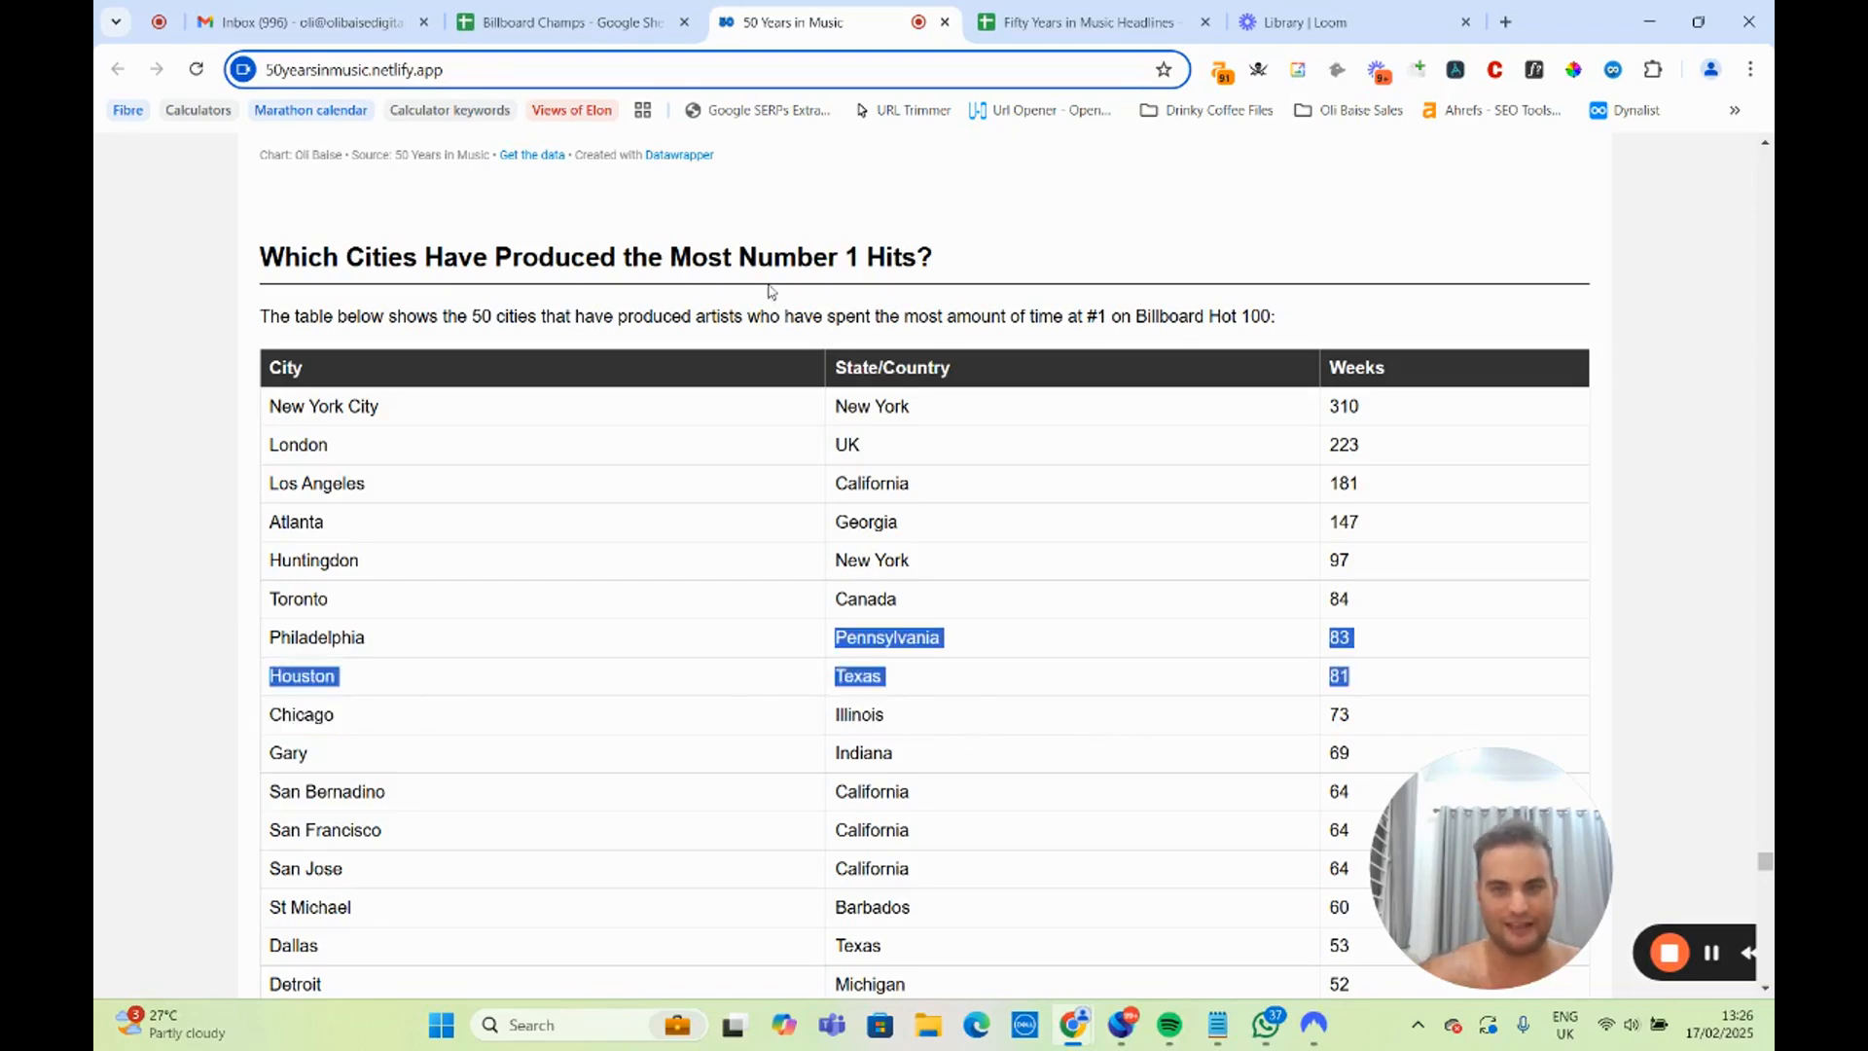
{"action": "left_click", "coordinate": [566, 9]}
{"action": "left_click", "coordinate": [875, 10]}
{"action": "left_click", "coordinate": [975, 12]}
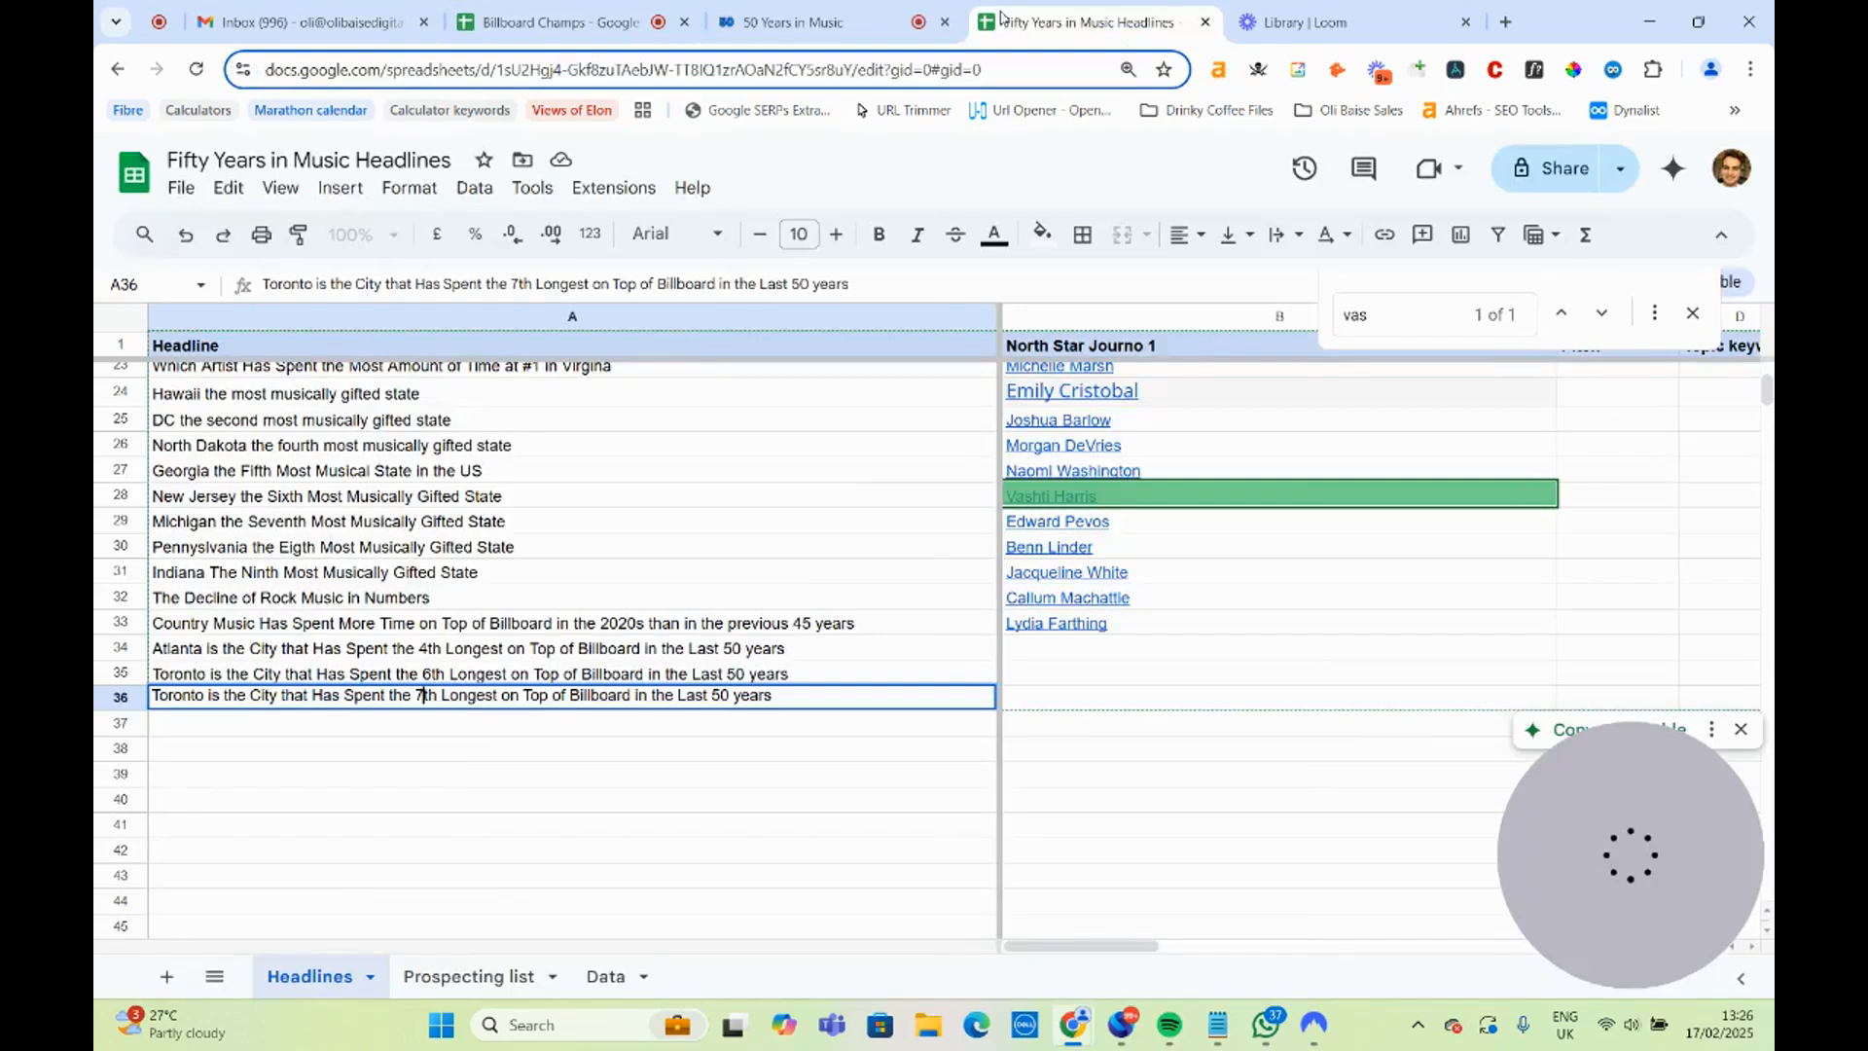
Start a new headline in A37 with the city name "Chicago".
{"action": "left_click", "coordinate": [388, 735]}
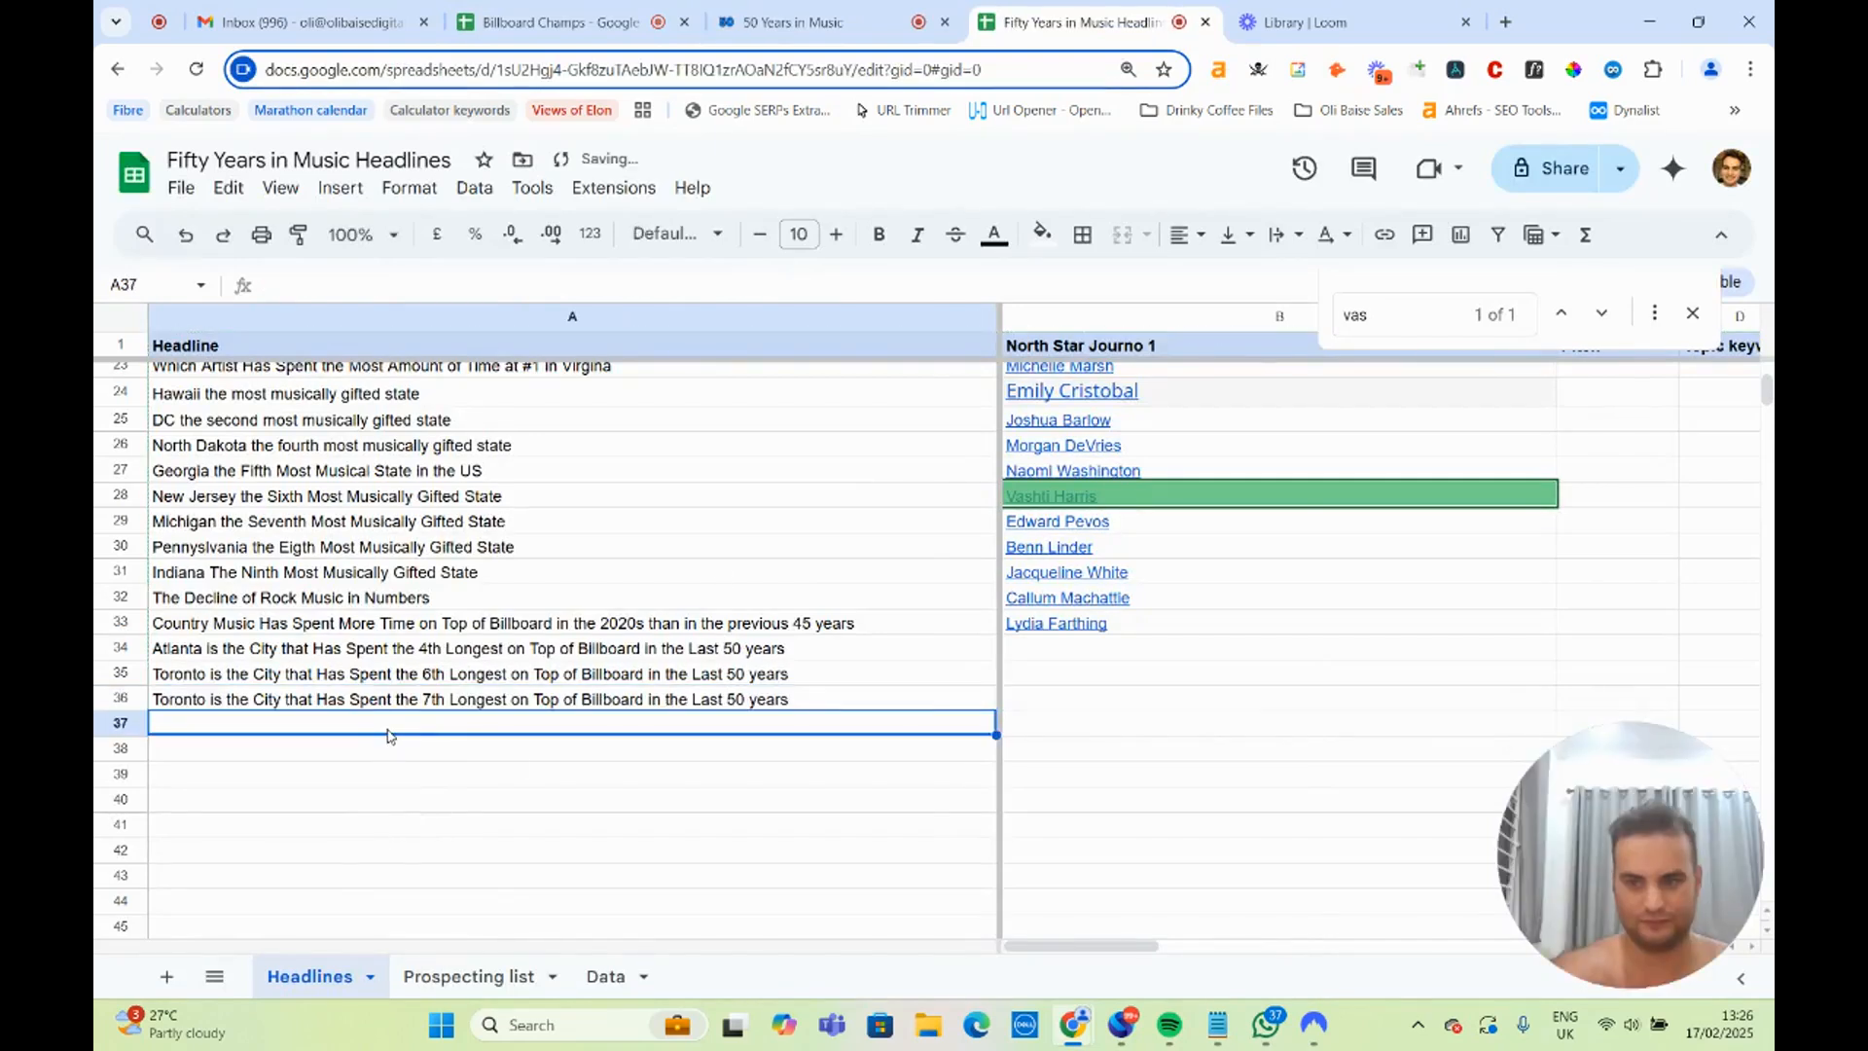
{"action": "type", "text": "CH"}
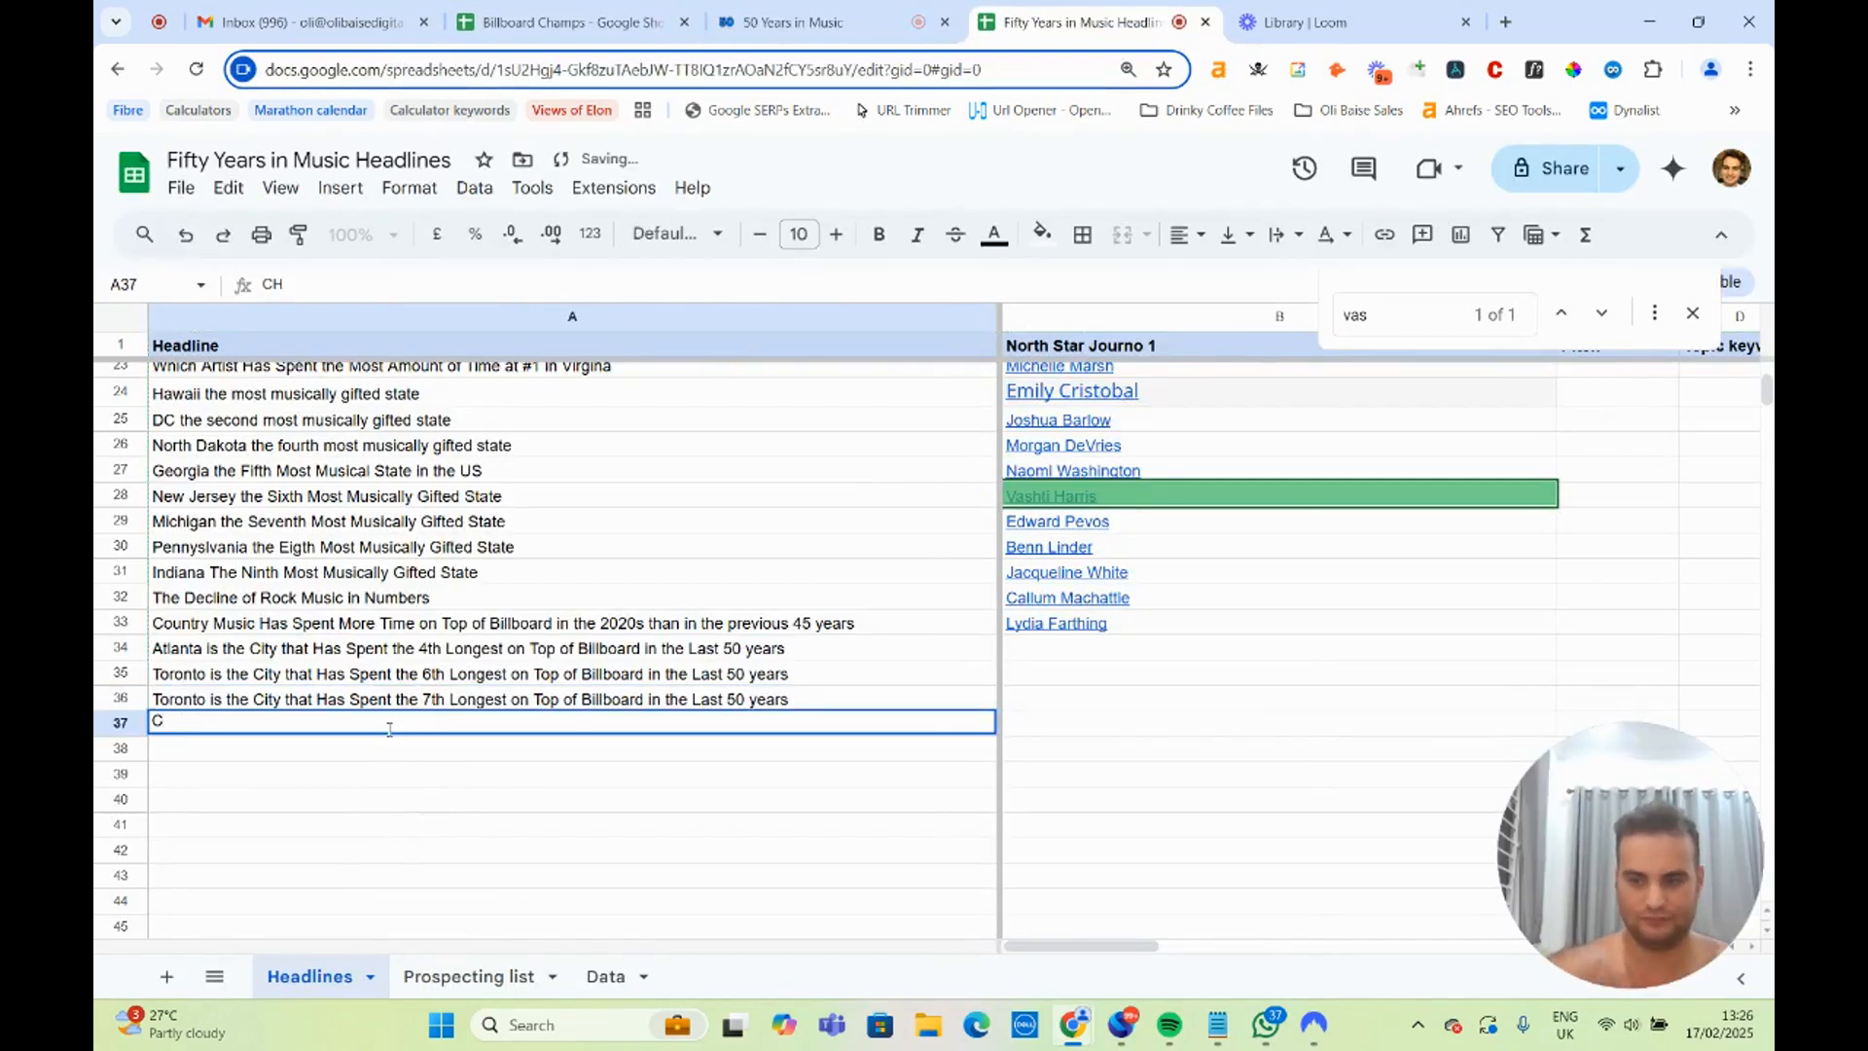
{"action": "type", "text": "Icago"}
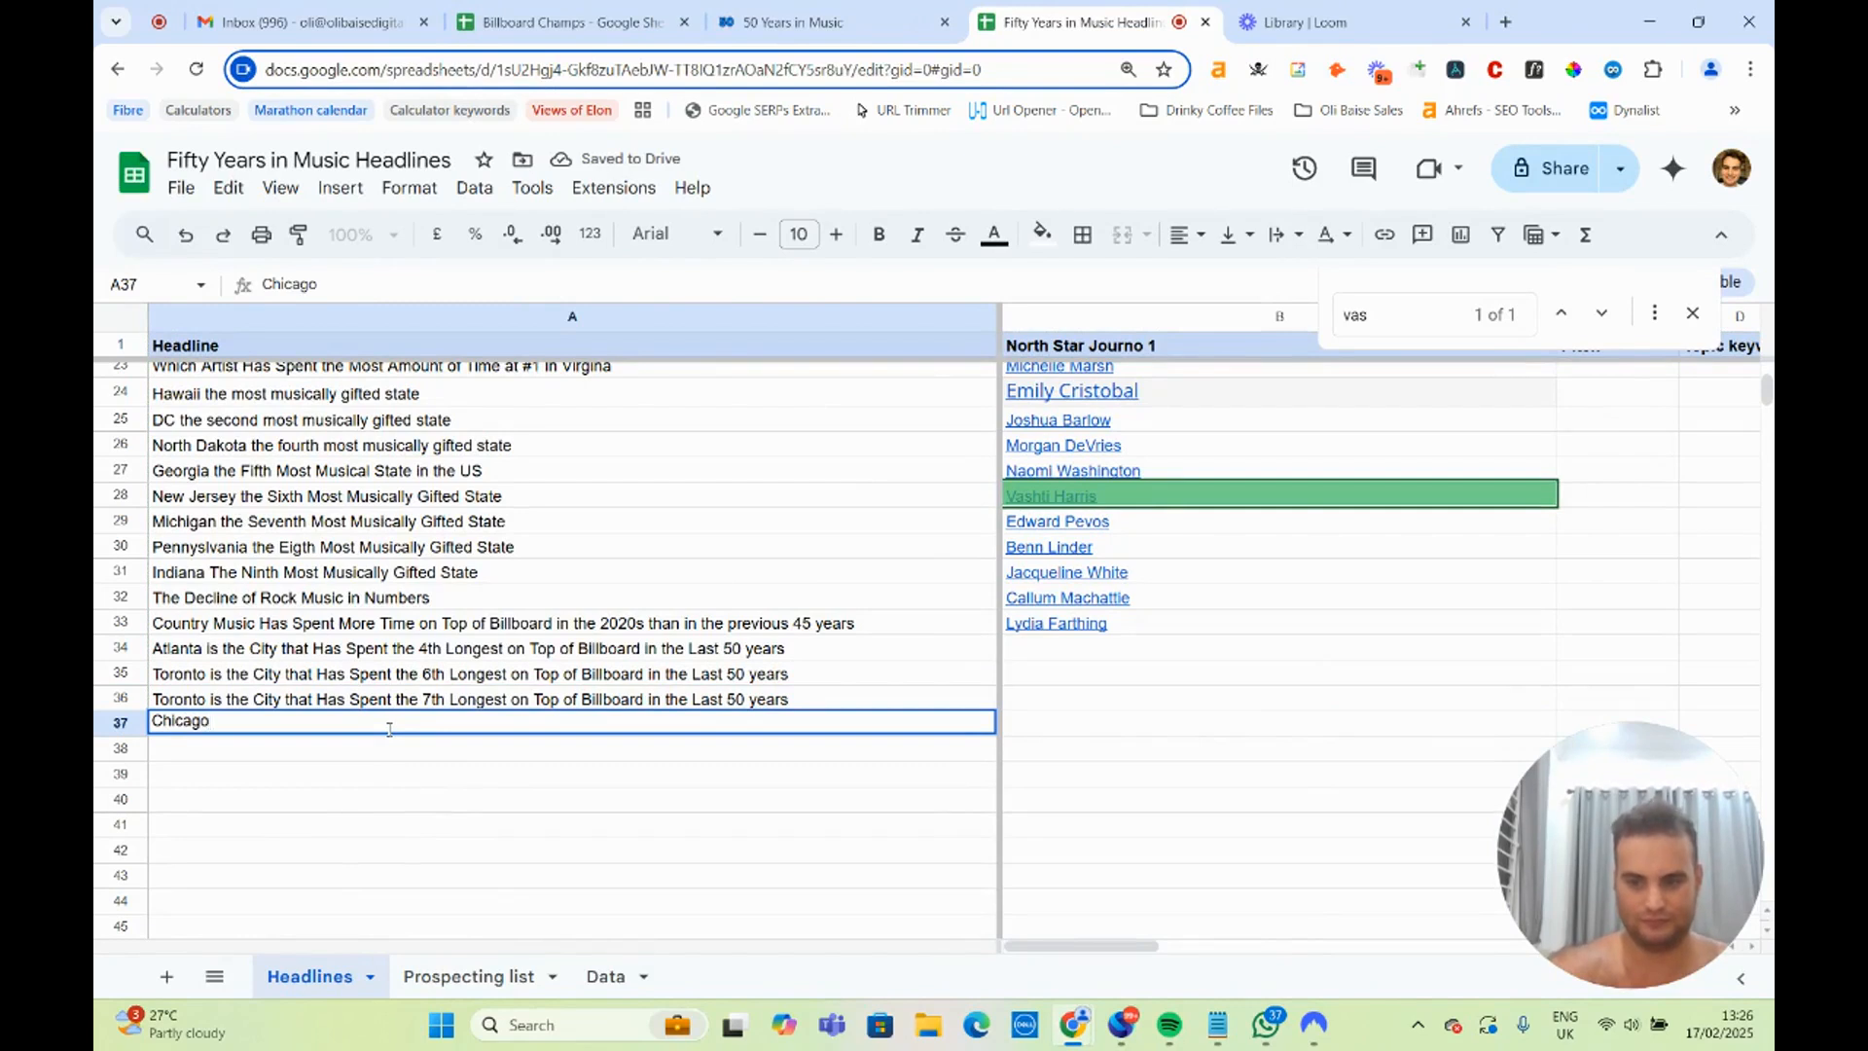
Complete the Chicago headline with the wording copied from A36, change its rank to 8th and return to the cities table.
{"action": "left_click", "coordinate": [207, 708]}
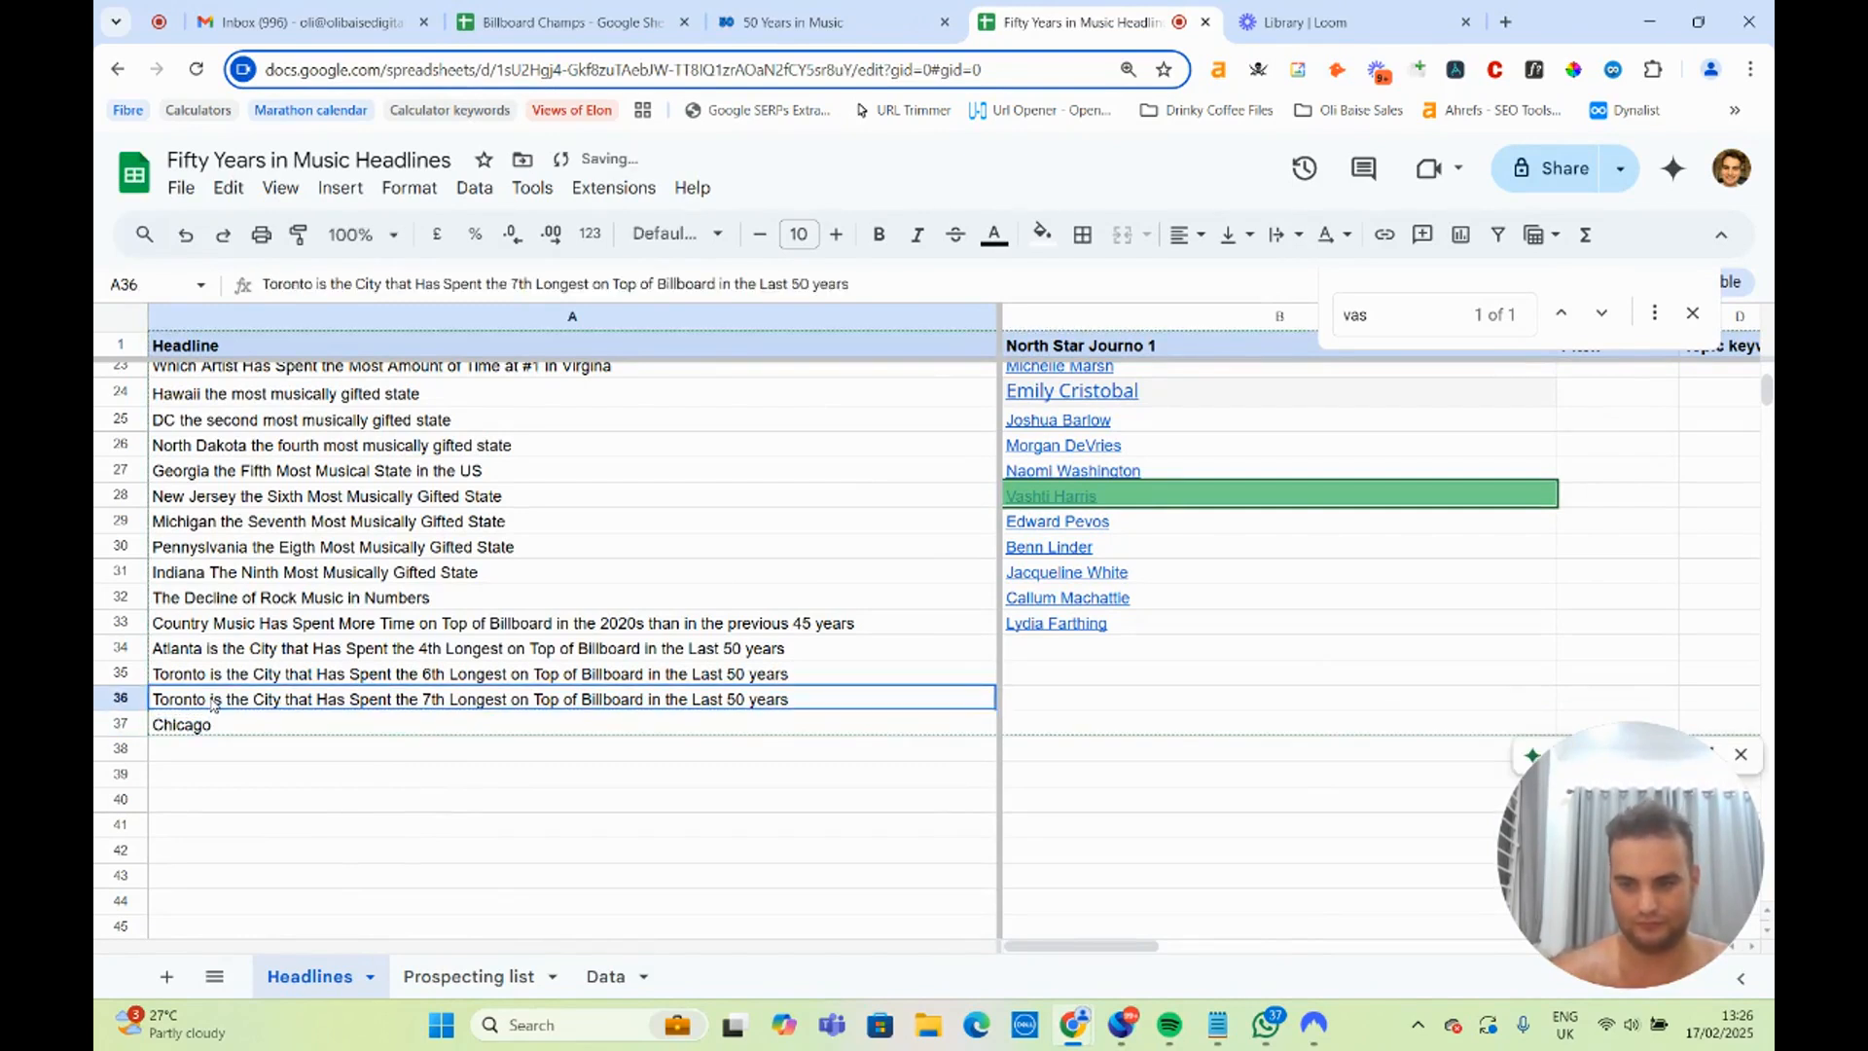
{"action": "double_click", "coordinate": [212, 700]}
{"action": "left_click_drag", "start_coordinate": [209, 694], "coordinate": [774, 697]}
{"action": "key", "text": "ctrl+c"}
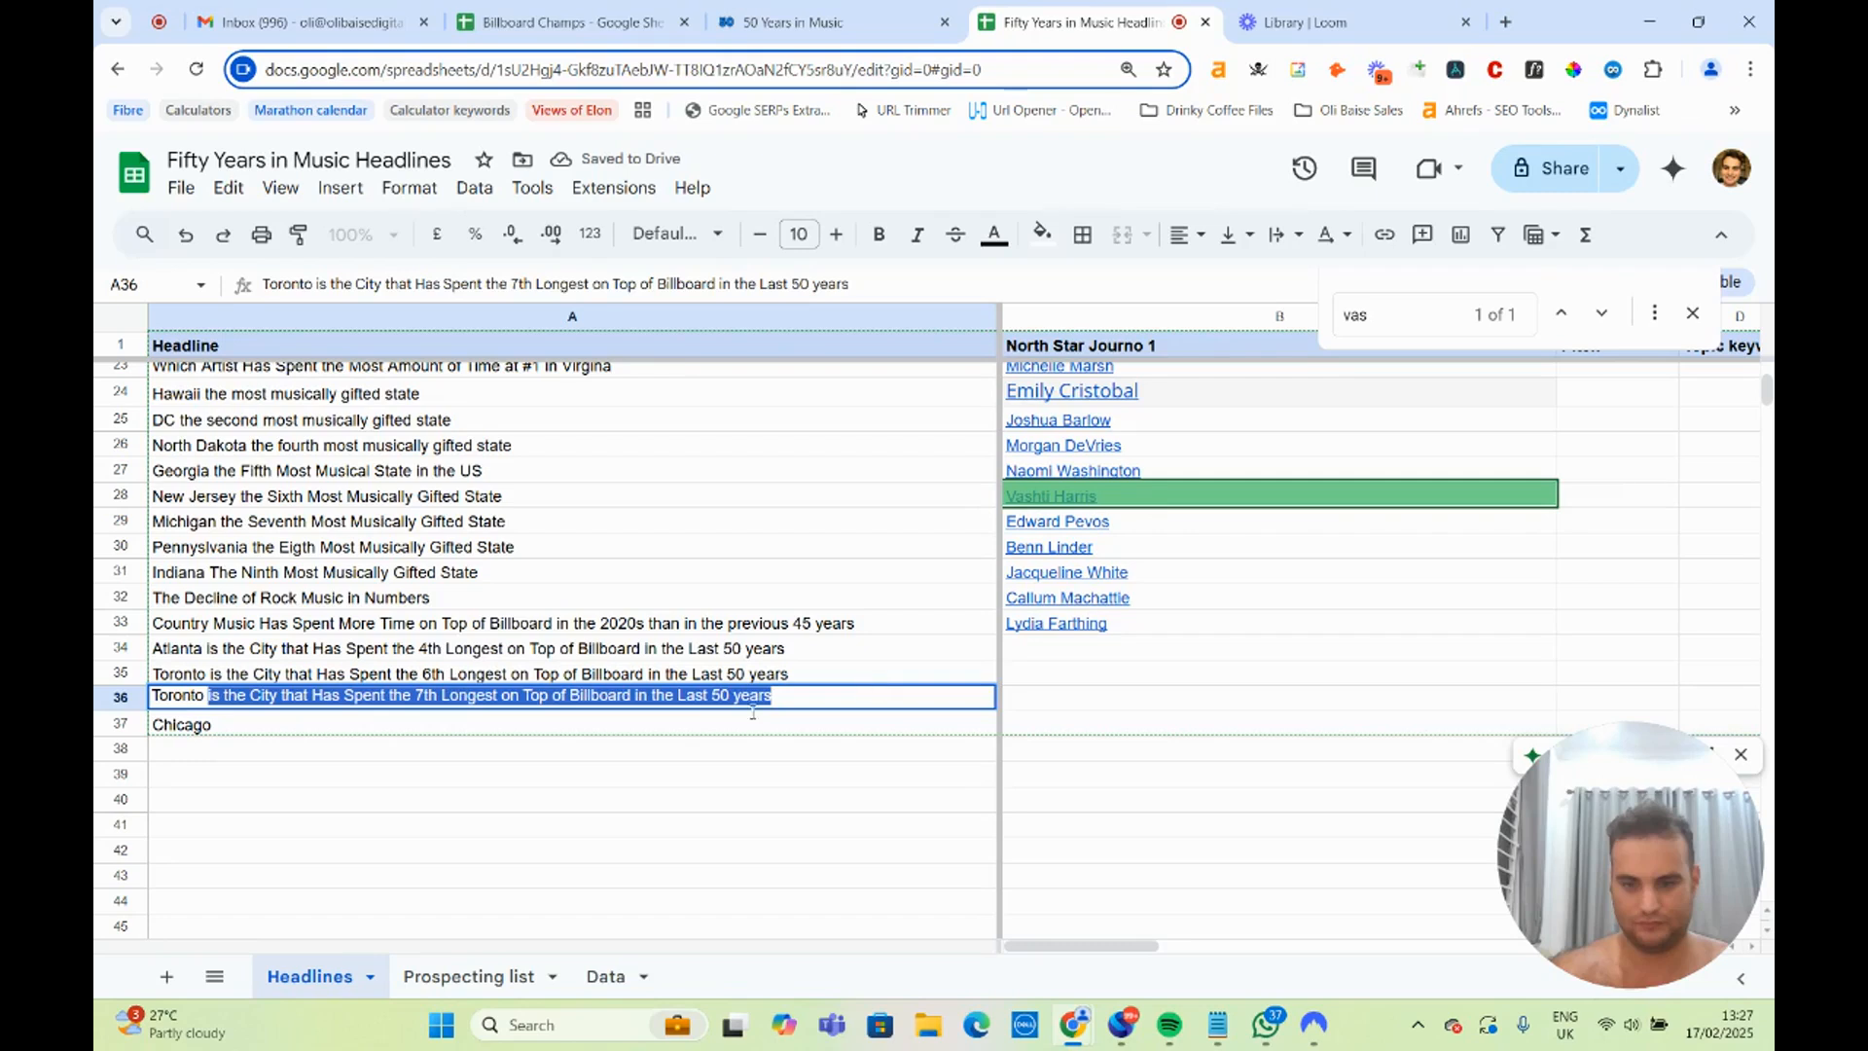
{"action": "left_click", "coordinate": [333, 718]}
{"action": "double_click", "coordinate": [333, 718]}
{"action": "key", "text": "ctrl+v"}
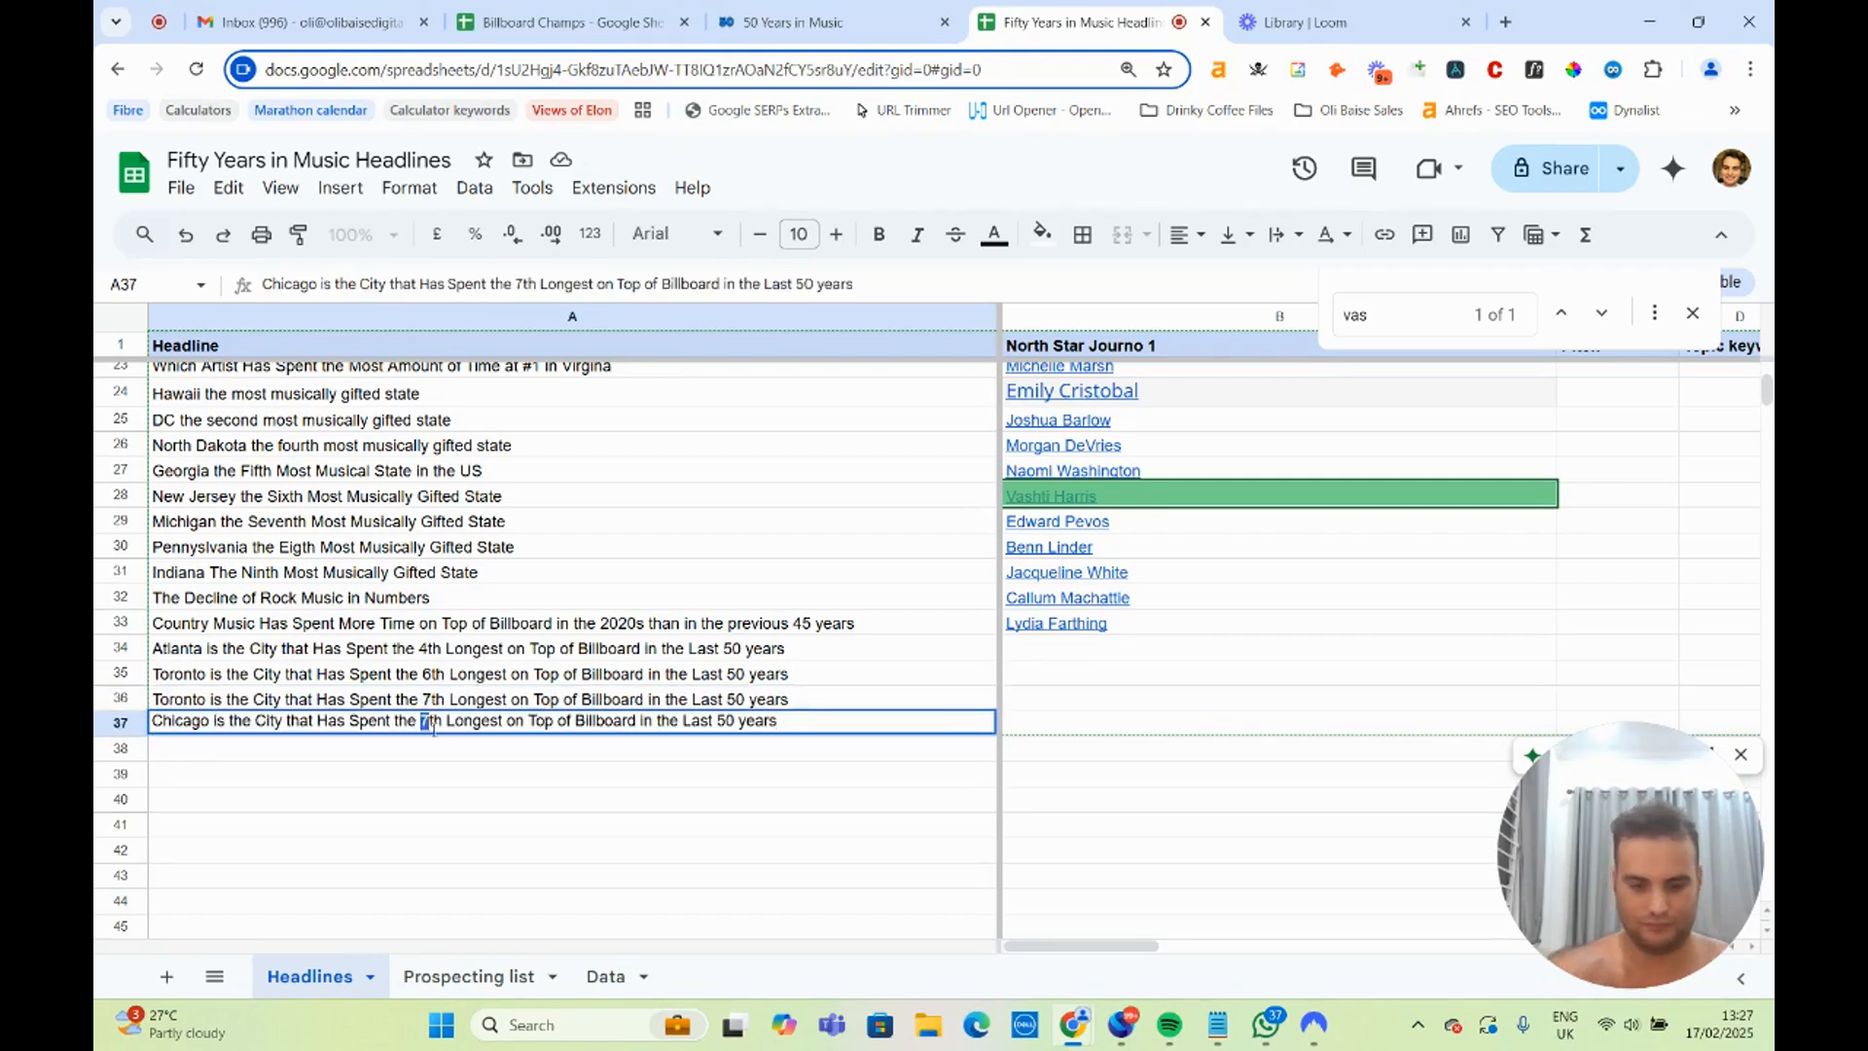
{"action": "type", "text": "8"}
{"action": "key", "text": "Return"}
{"action": "left_click", "coordinate": [793, 22]}
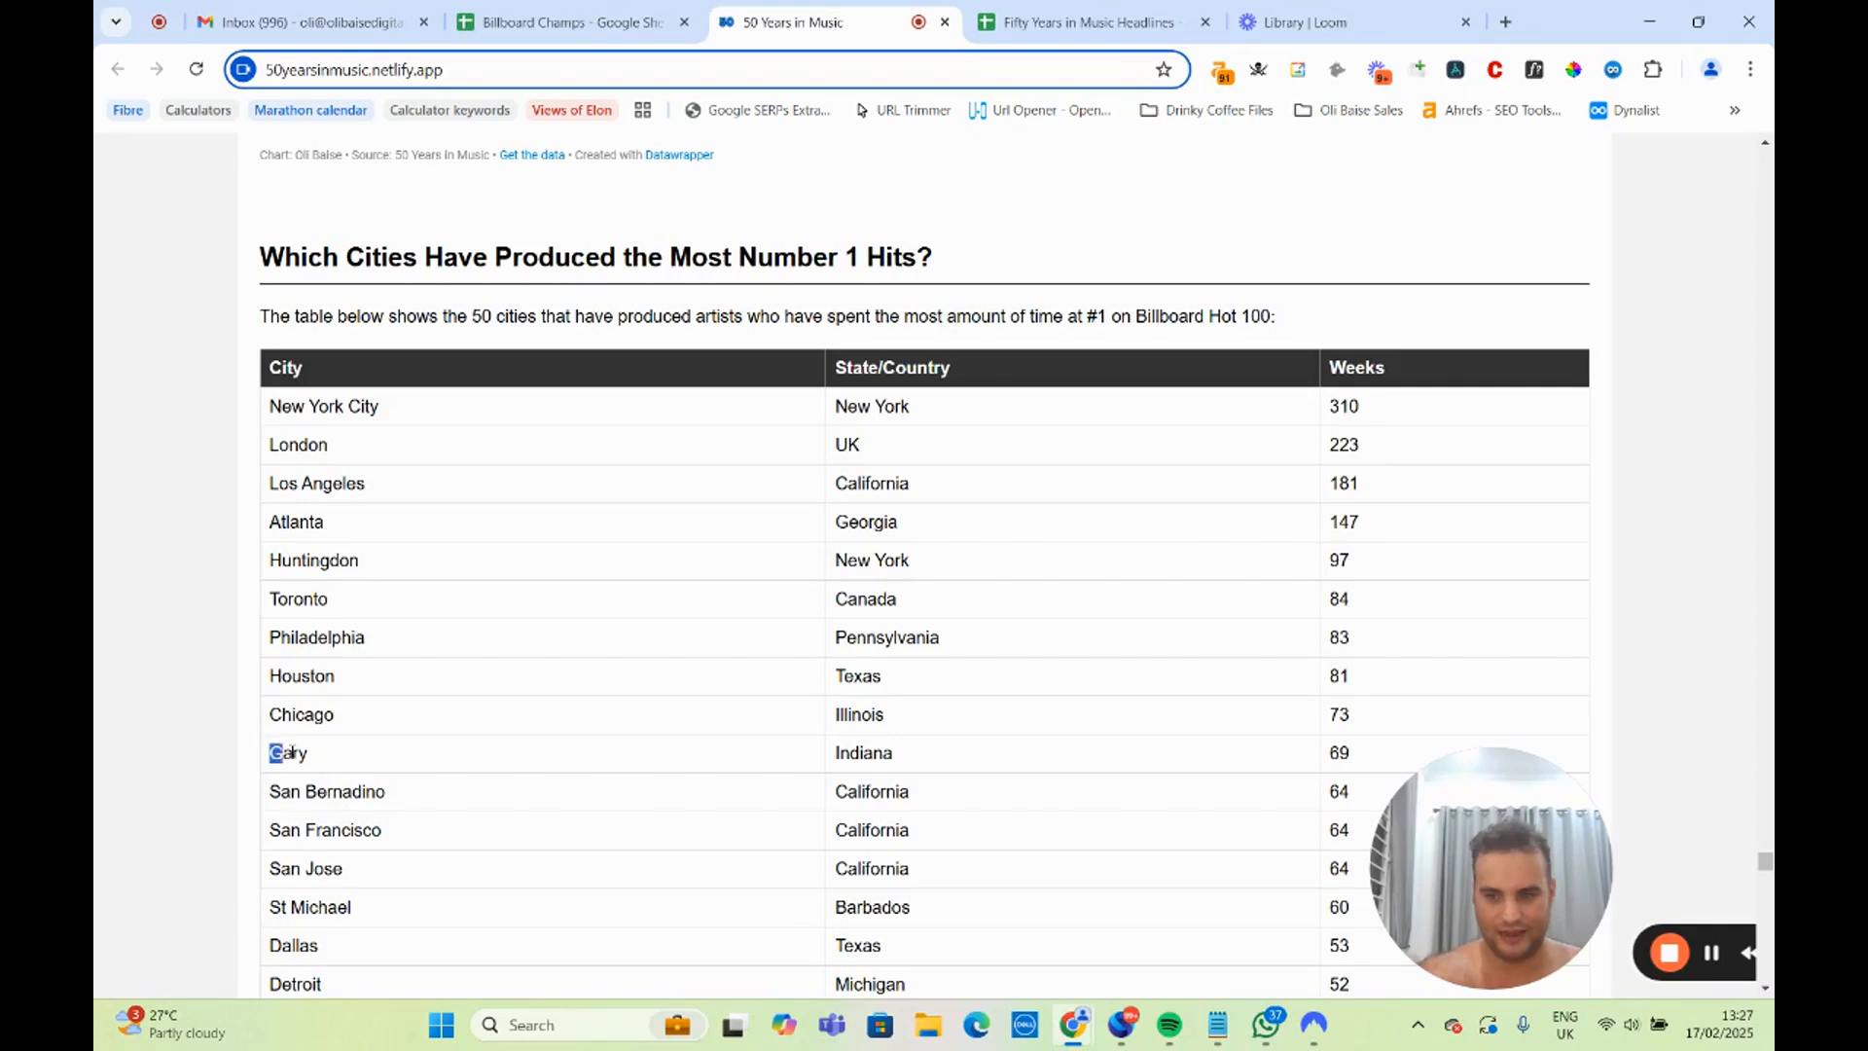
Highlight Gary in the cities table and start a new headline in A38 of the headlines spreadsheet with the city name "Gary".
{"action": "left_click_drag", "start_coordinate": [291, 751], "coordinate": [311, 758]}
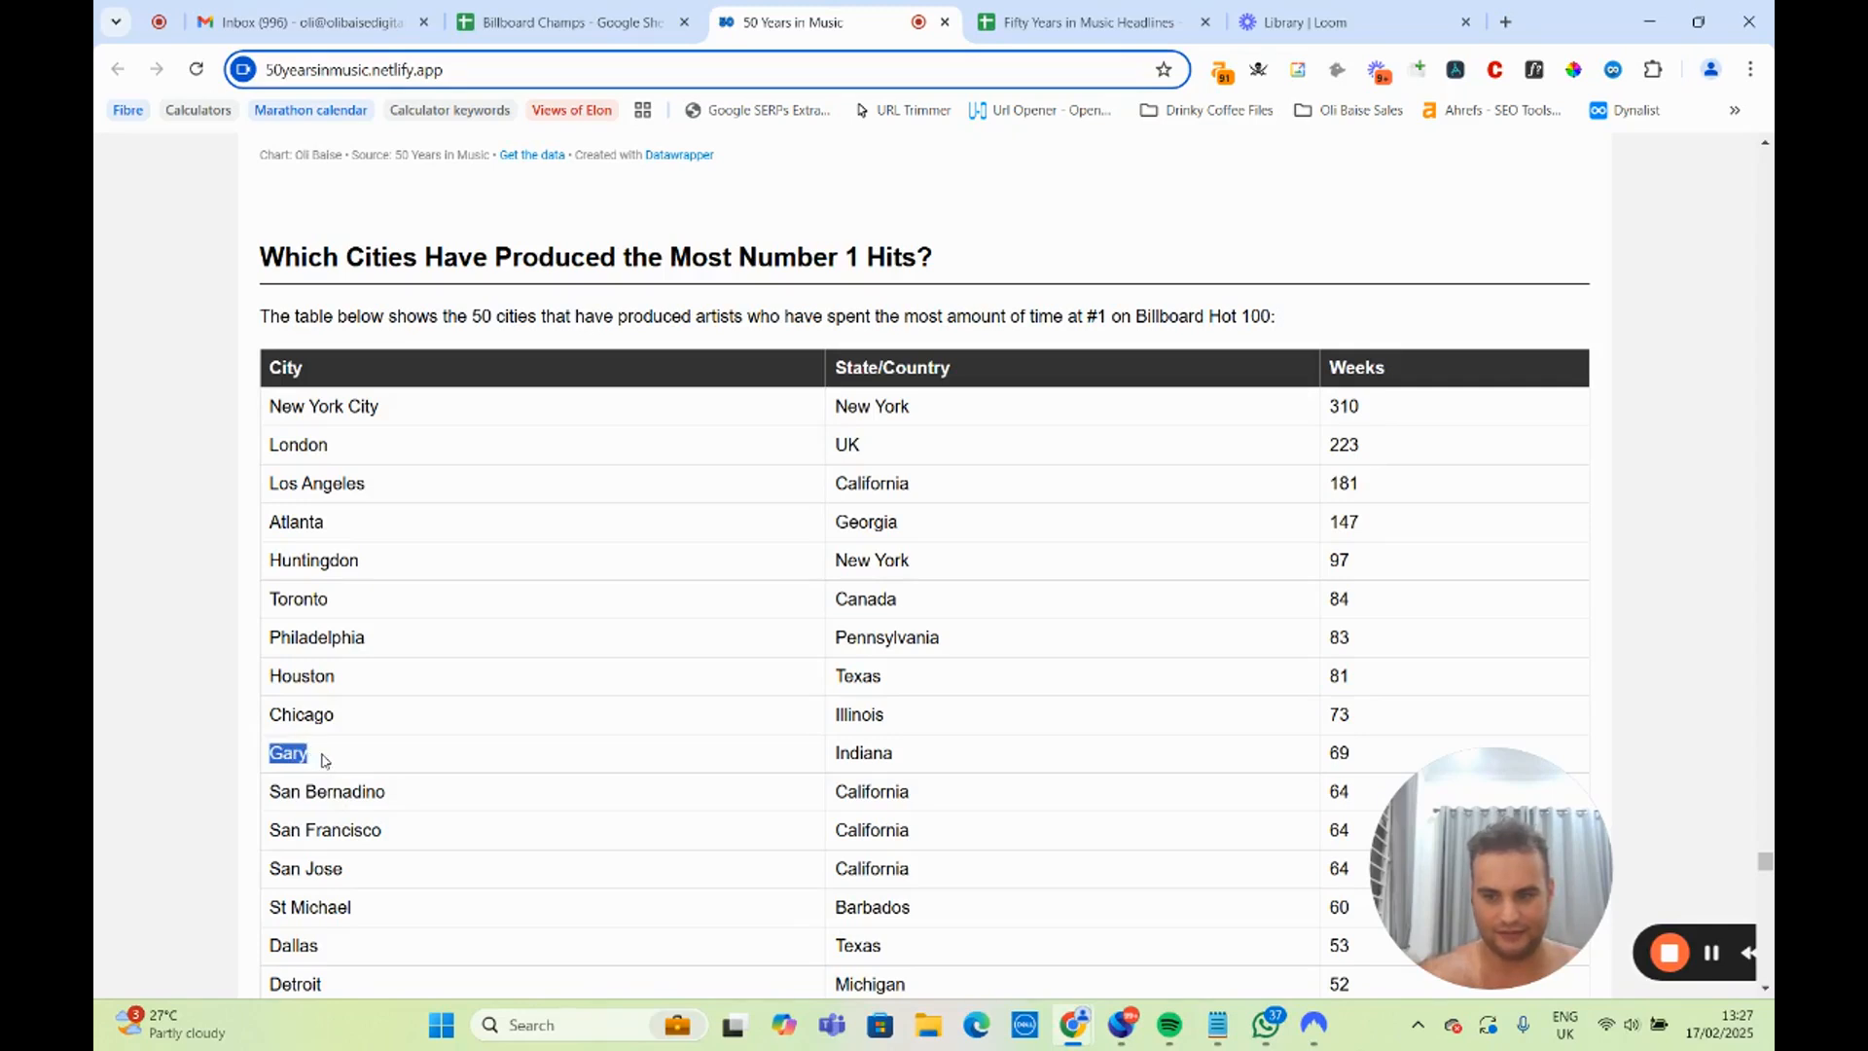
{"action": "left_click", "coordinate": [1080, 21]}
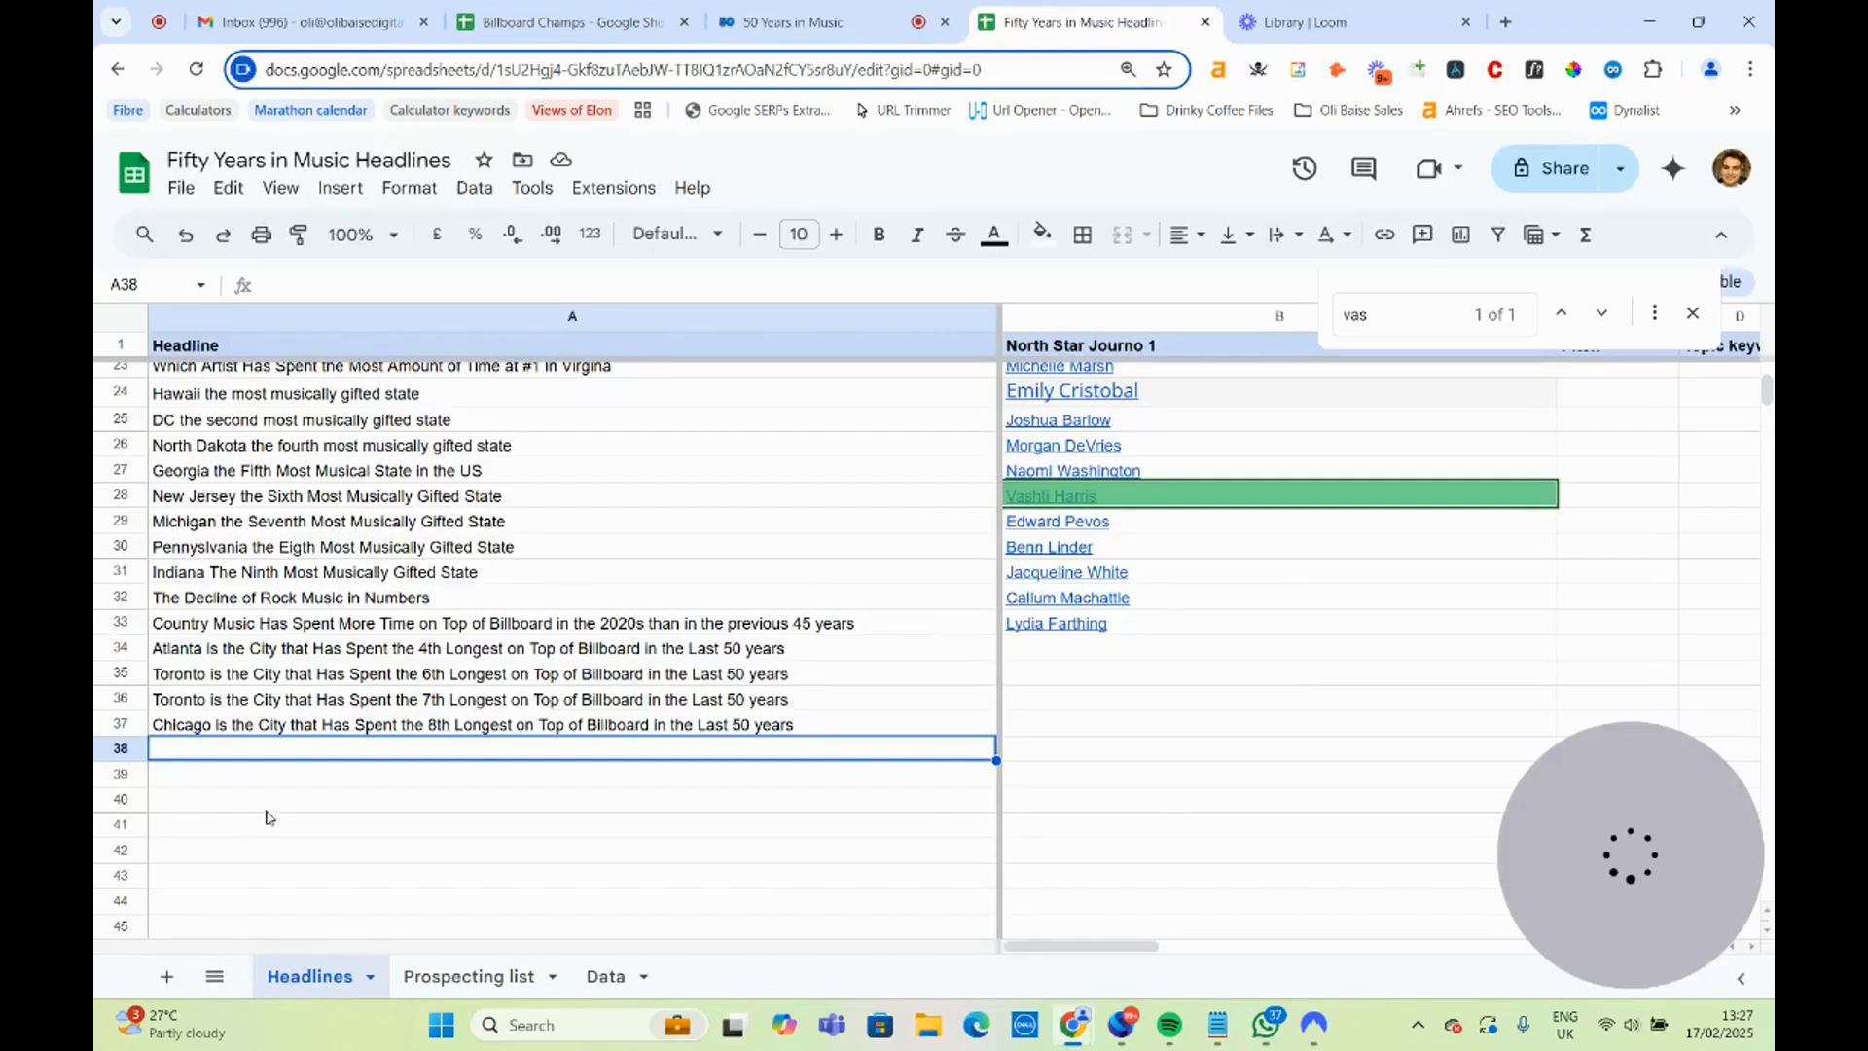
{"action": "type", "text": "Ga"}
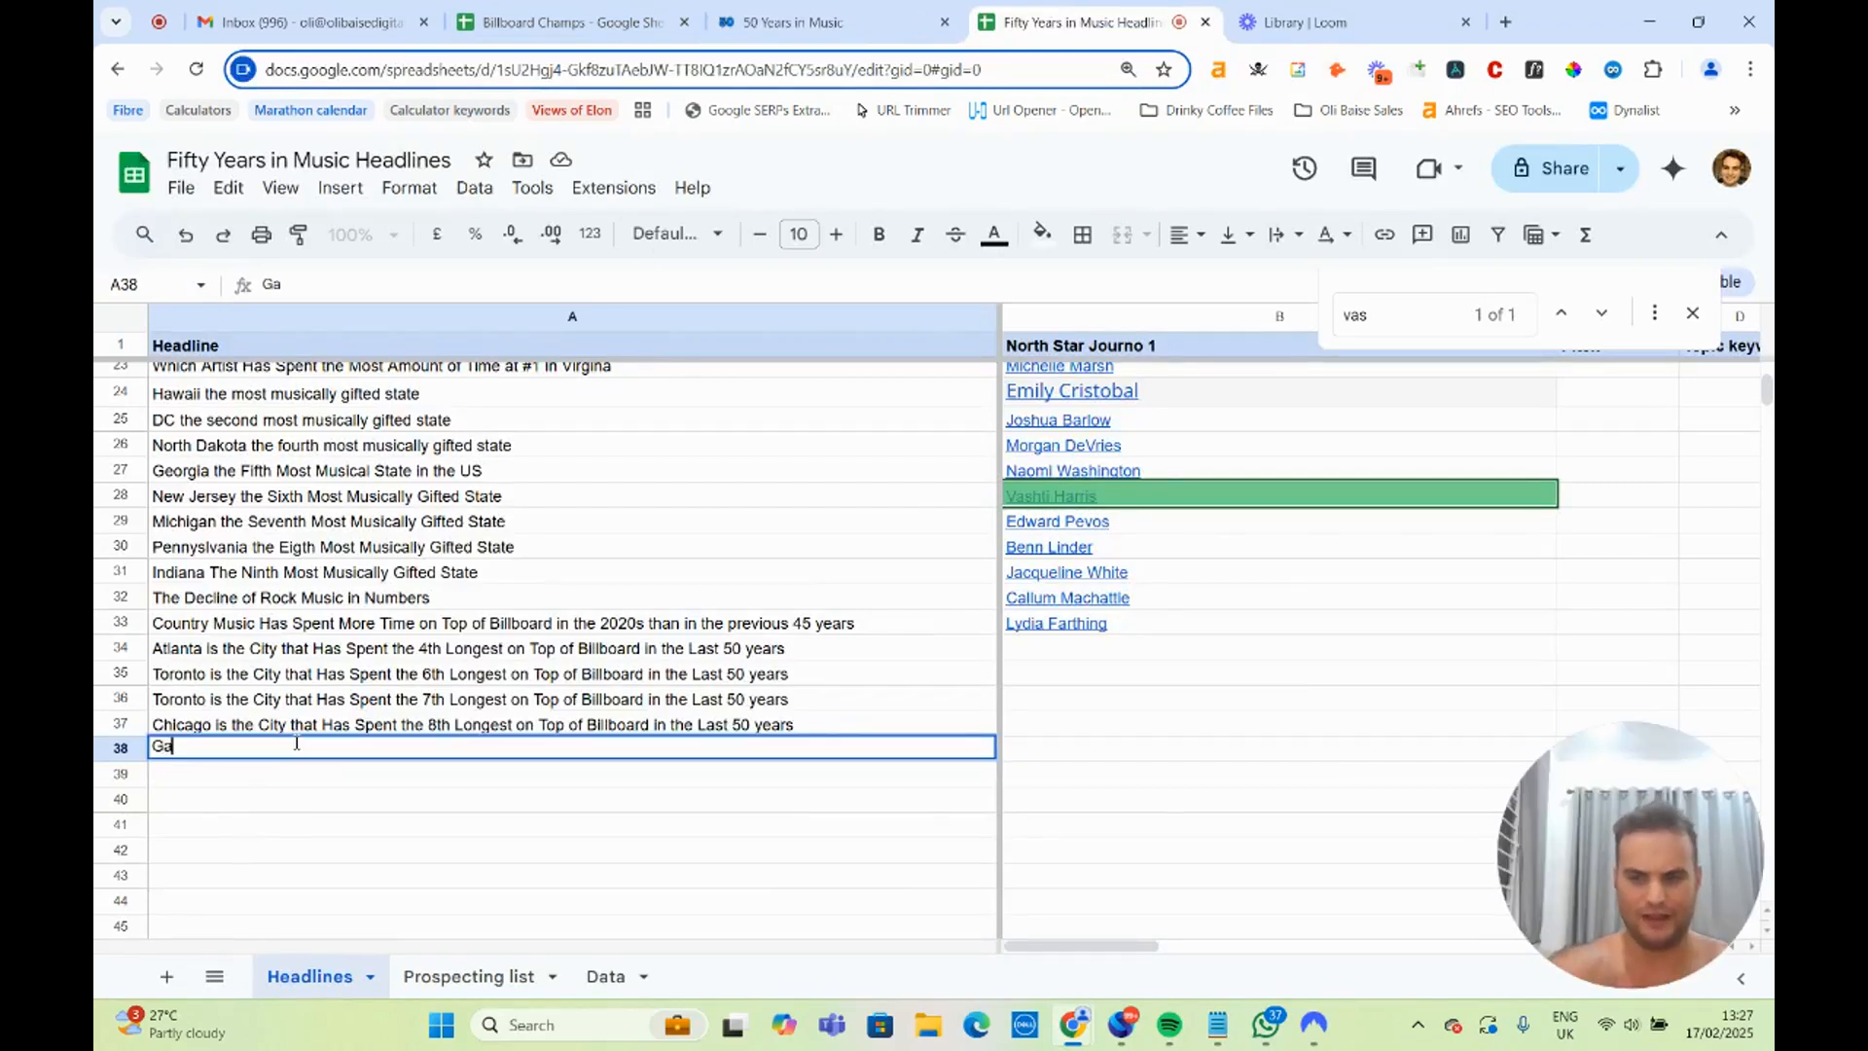
{"action": "type", "text": "ry"}
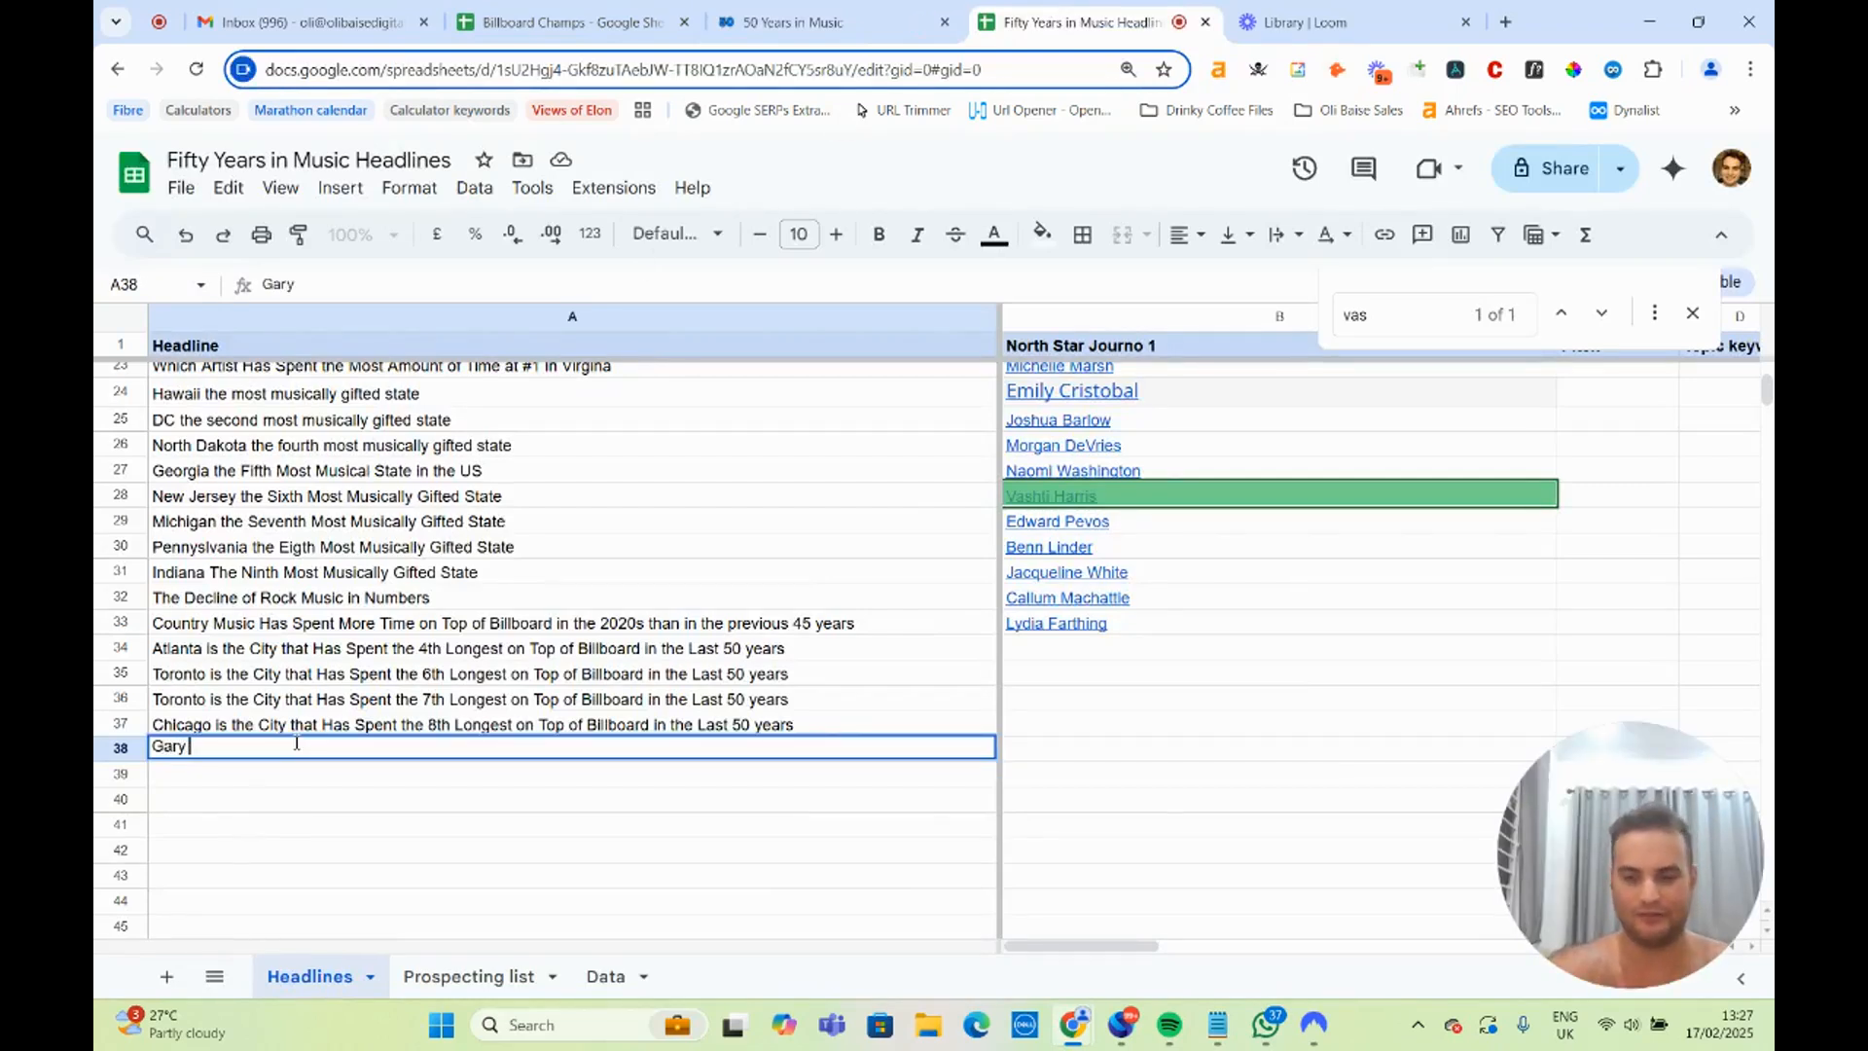
Complete the Gary headline in A38 with the wording copied from the Chicago headline in A37 and change its rank to 9th.
{"action": "double_click", "coordinate": [213, 721]}
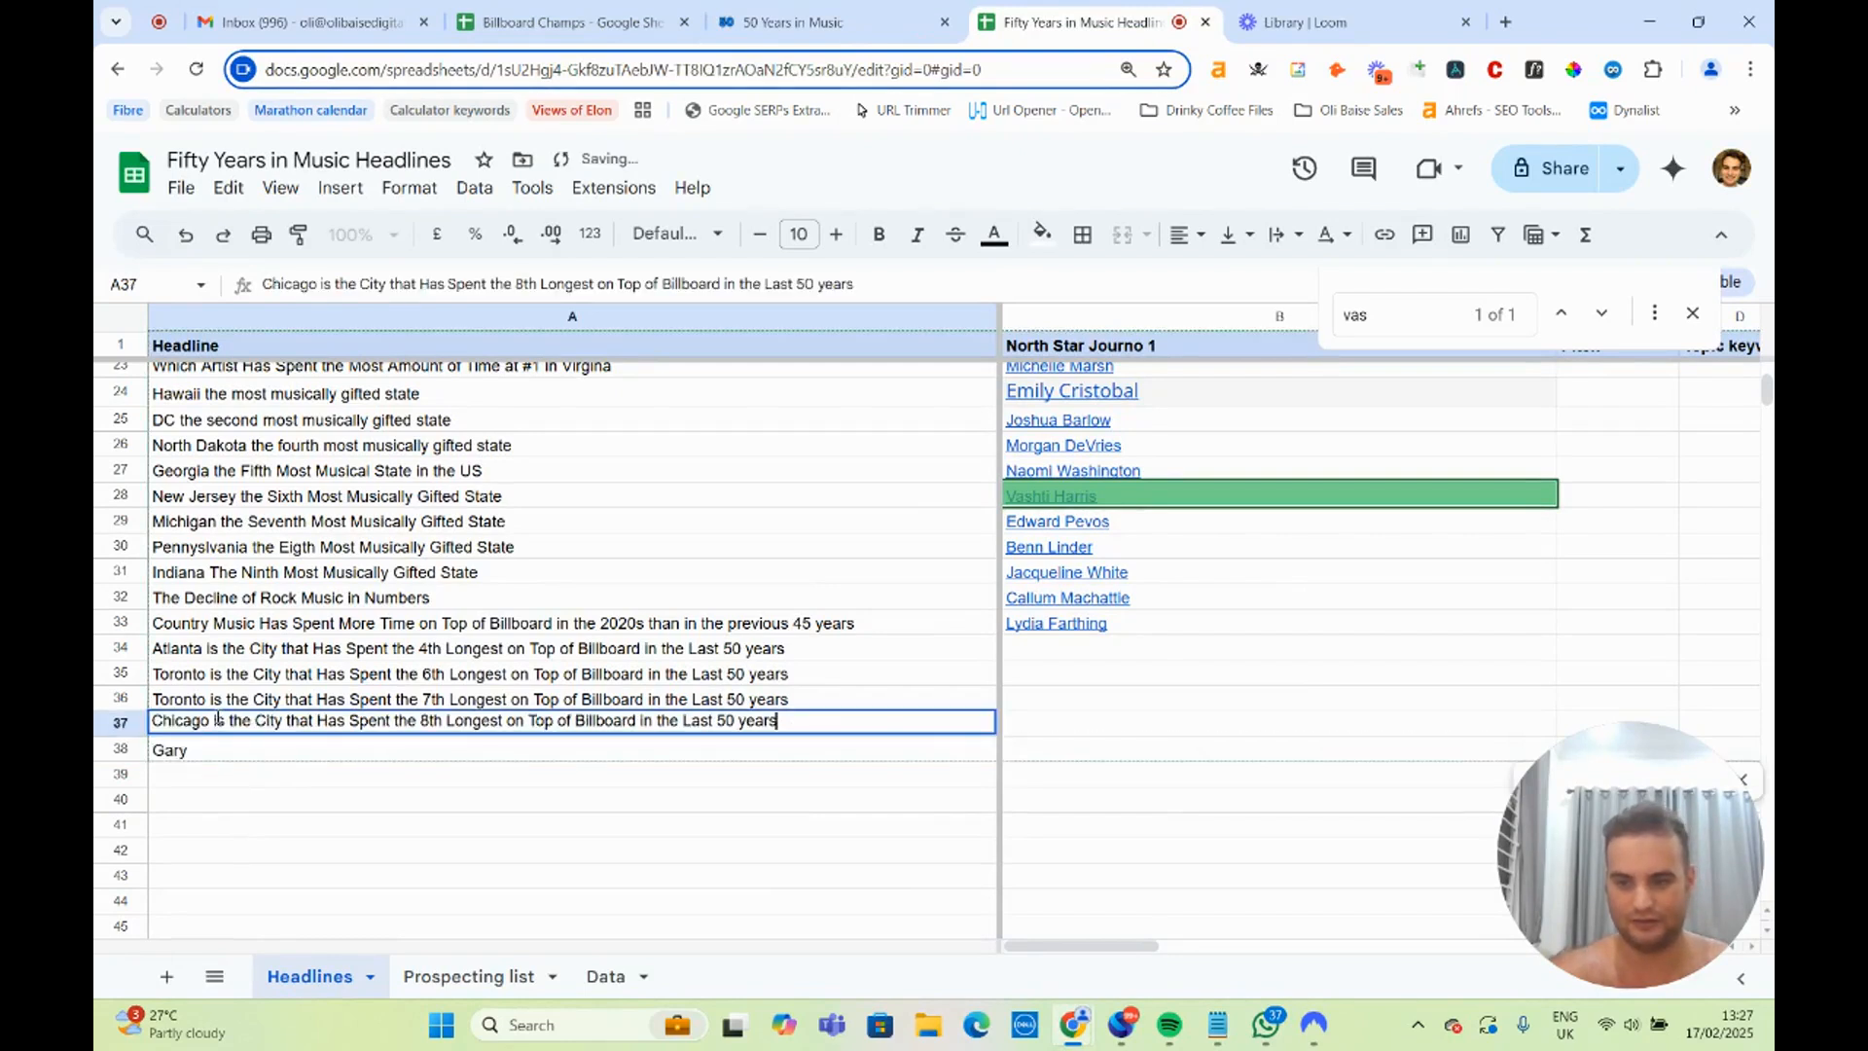
{"action": "left_click_drag", "start_coordinate": [213, 721], "coordinate": [896, 744]}
{"action": "key", "text": "ctrl+c"}
{"action": "double_click", "coordinate": [272, 750]}
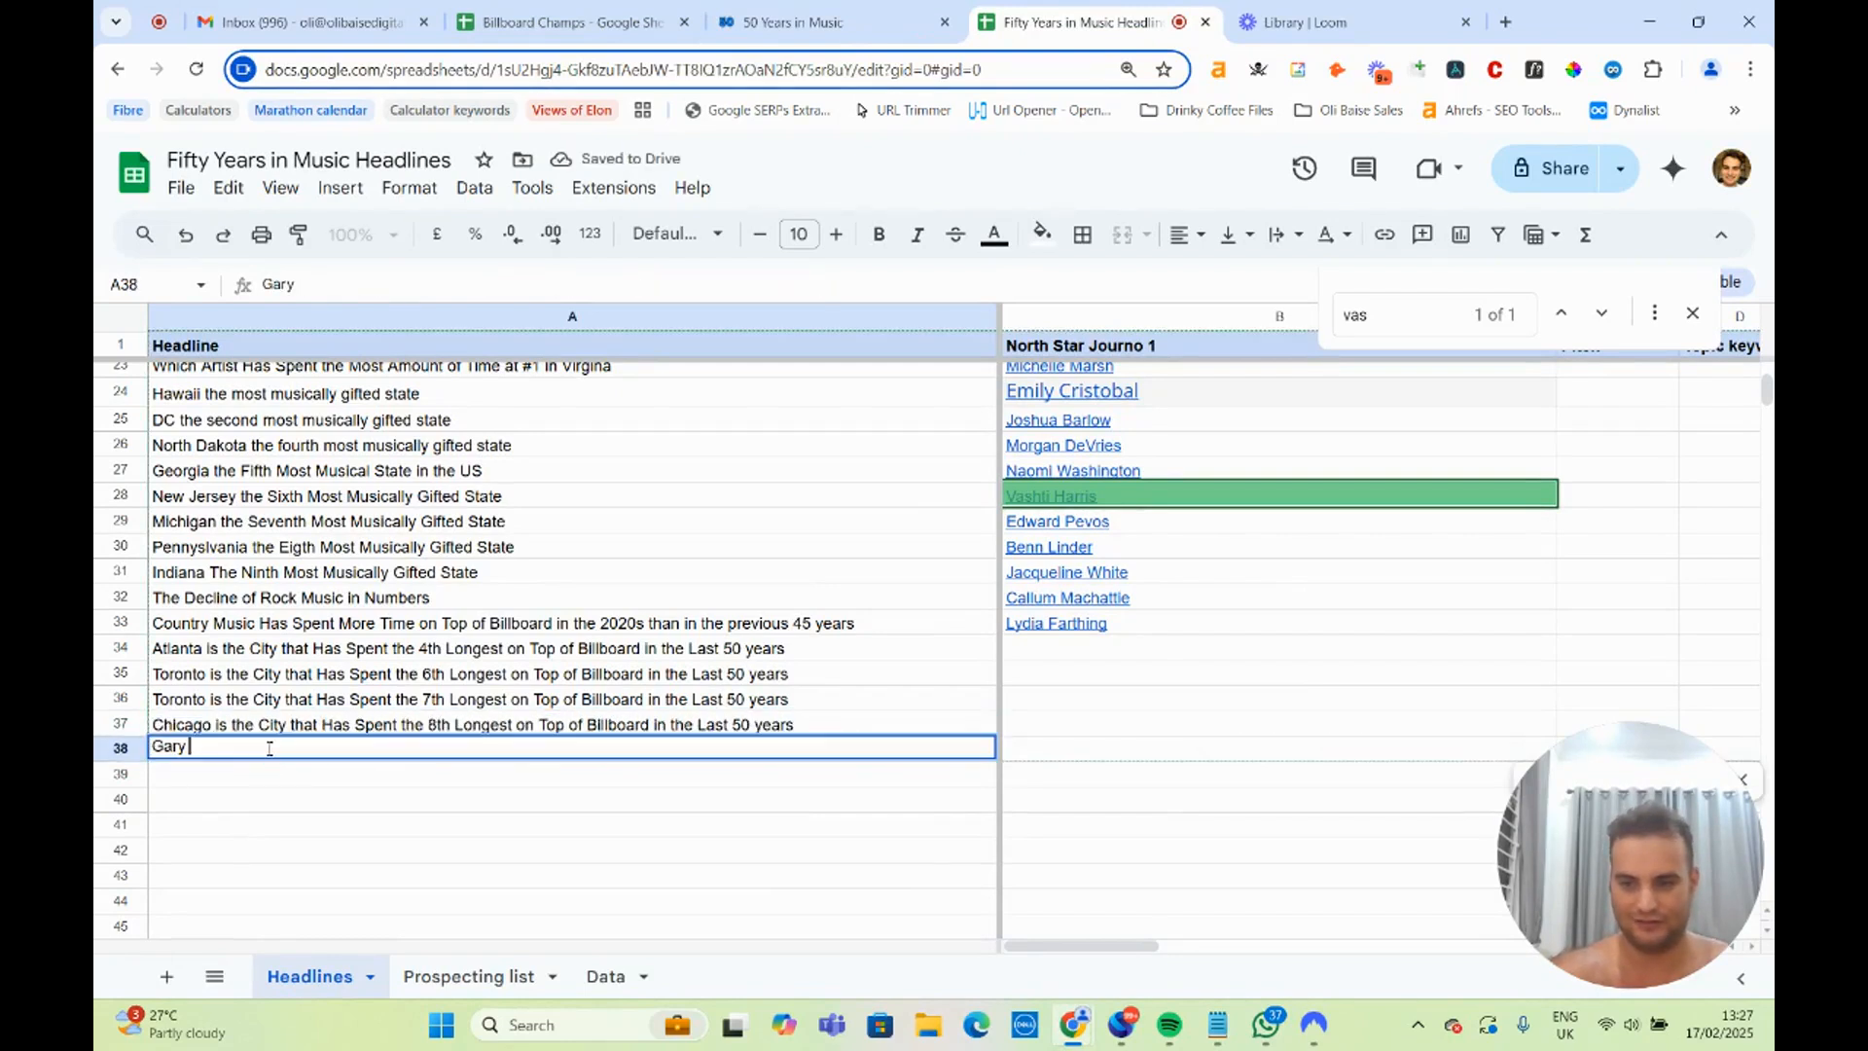
{"action": "key", "text": "ctrl+v"}
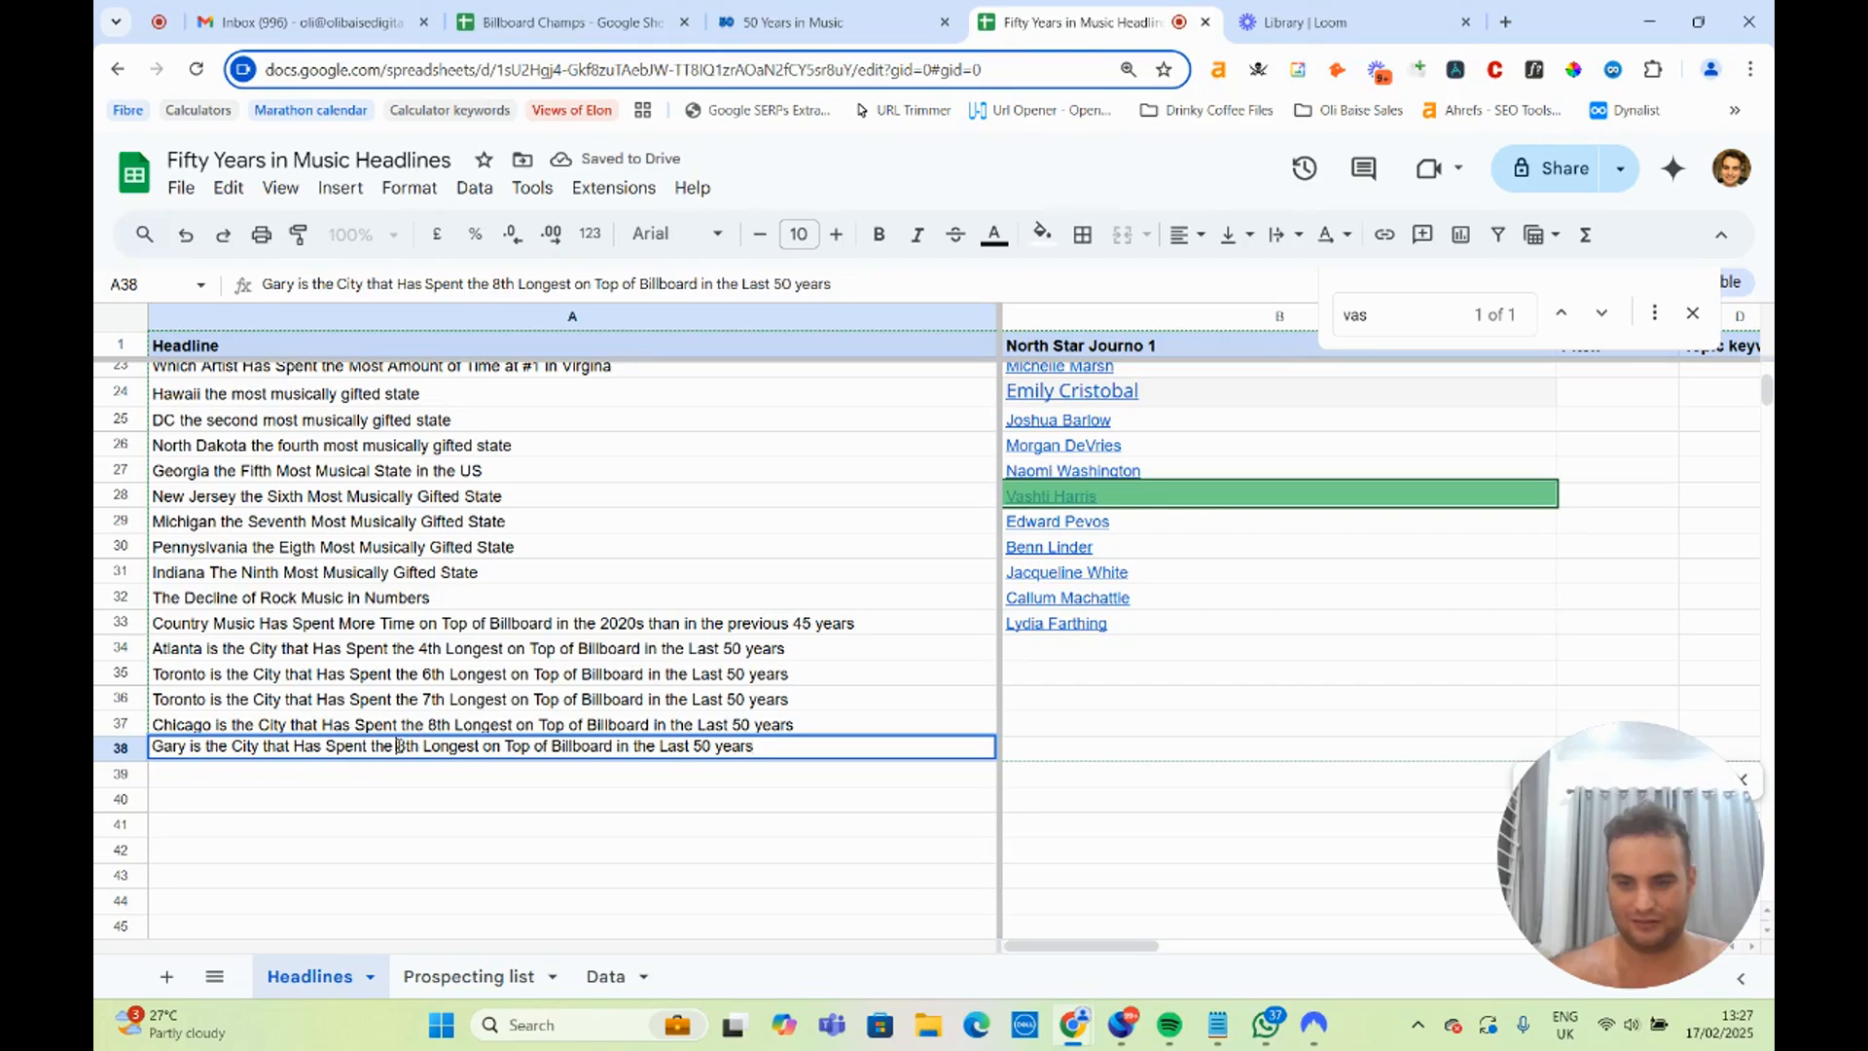
{"action": "key", "text": "Delete"}
{"action": "type", "text": "9"}
{"action": "key", "text": "Return"}
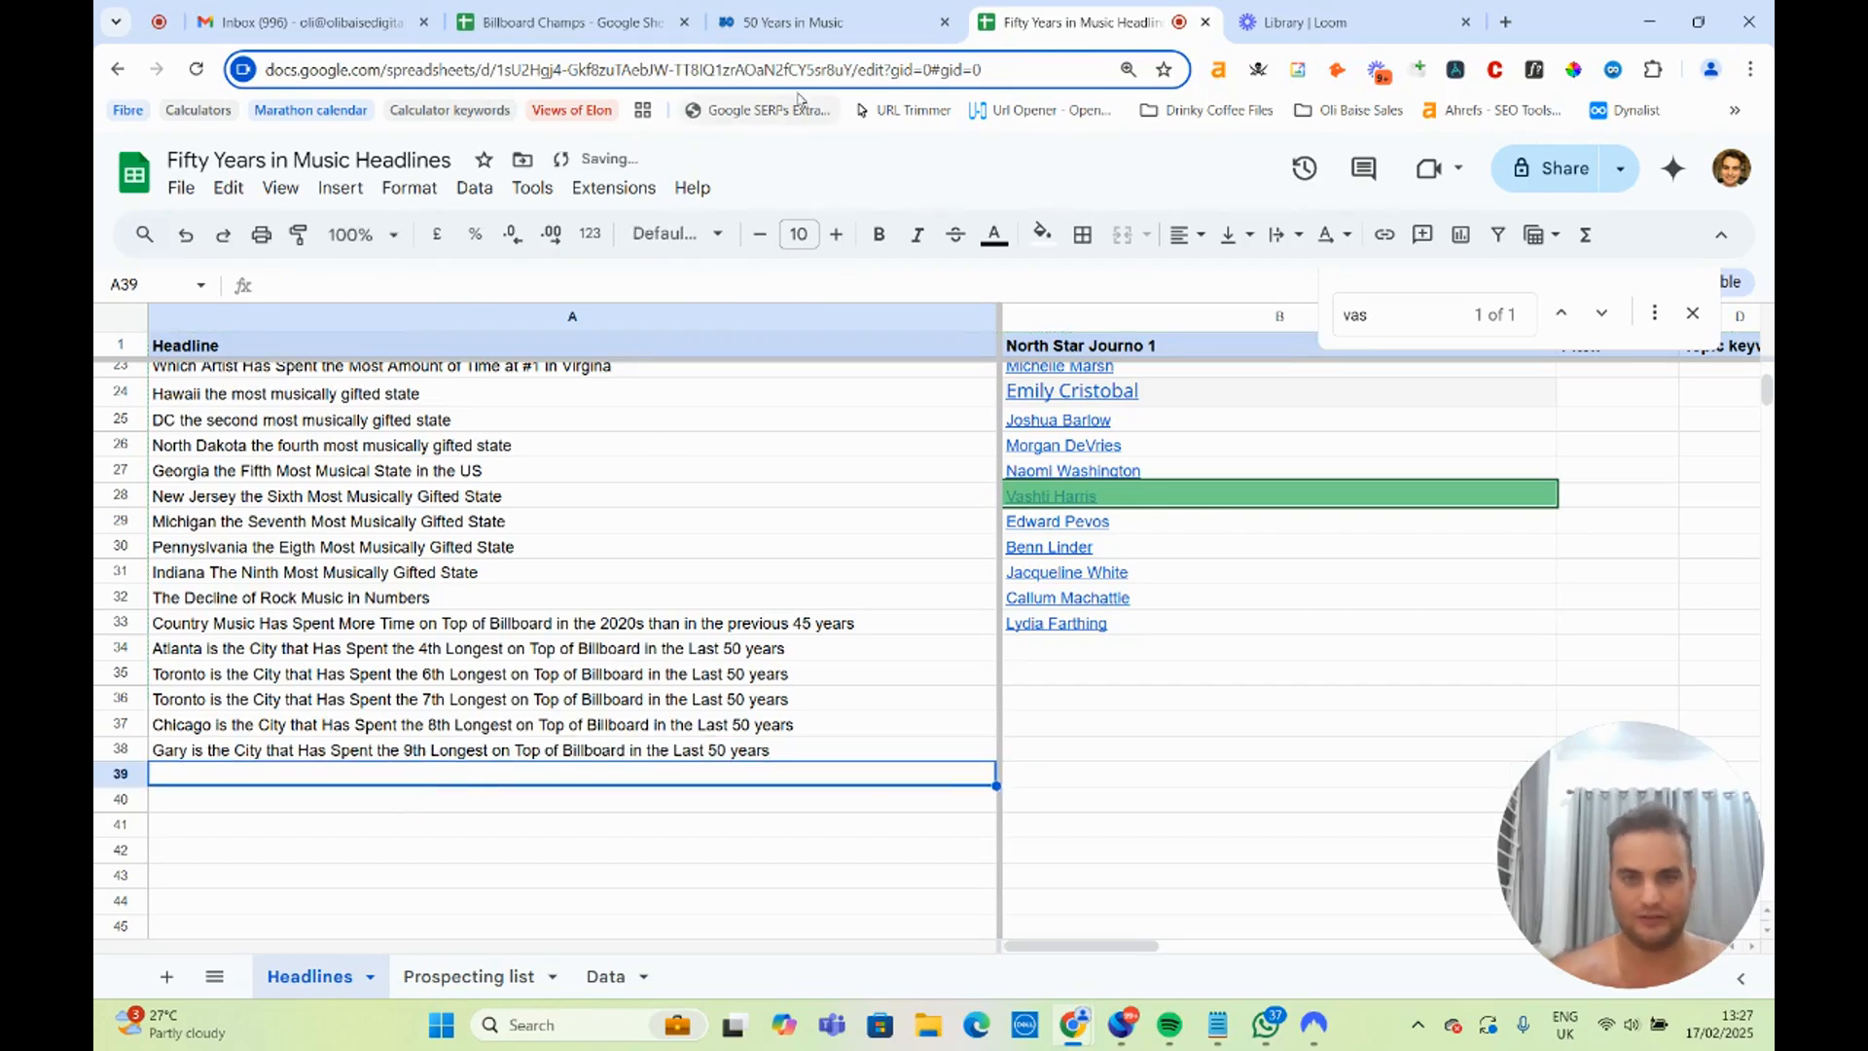
Return to the cities table and highlight the San Bernadino, San Francisco and San Jose entries.
{"action": "left_click", "coordinate": [792, 22]}
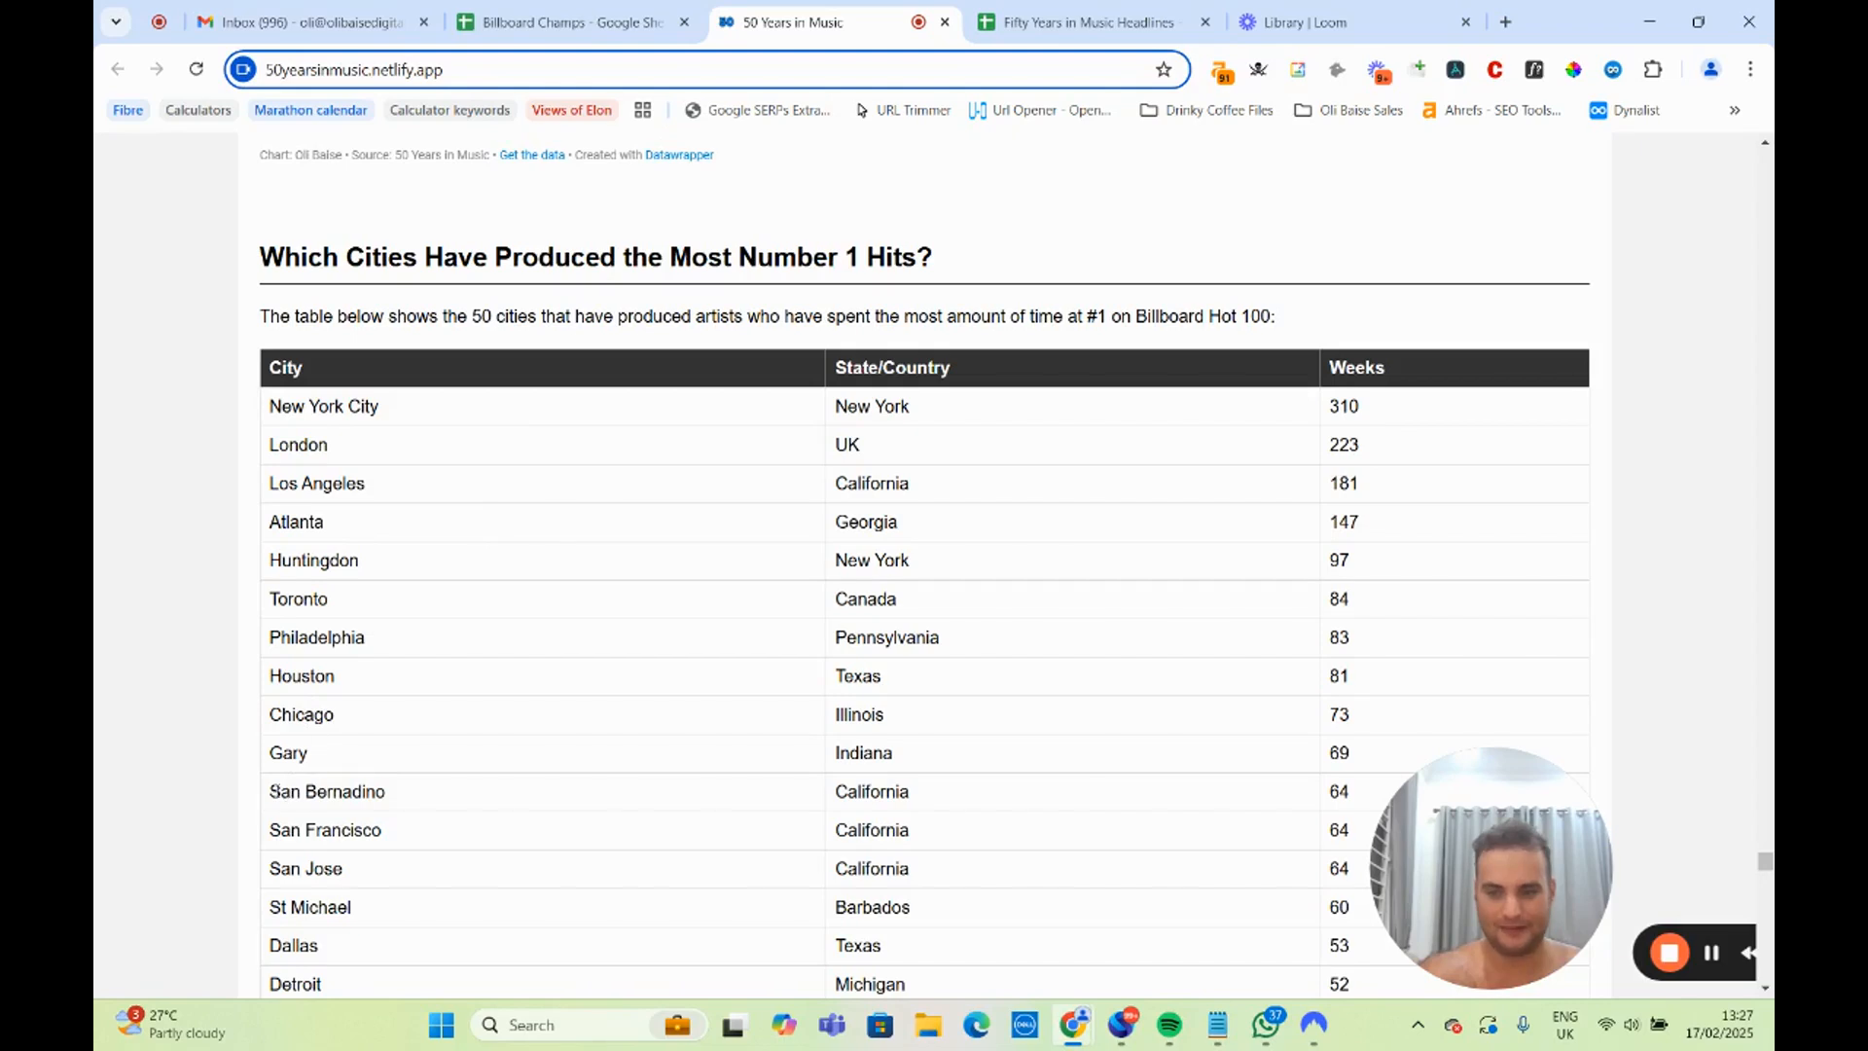
{"action": "left_click_drag", "start_coordinate": [267, 796], "coordinate": [1065, 879]}
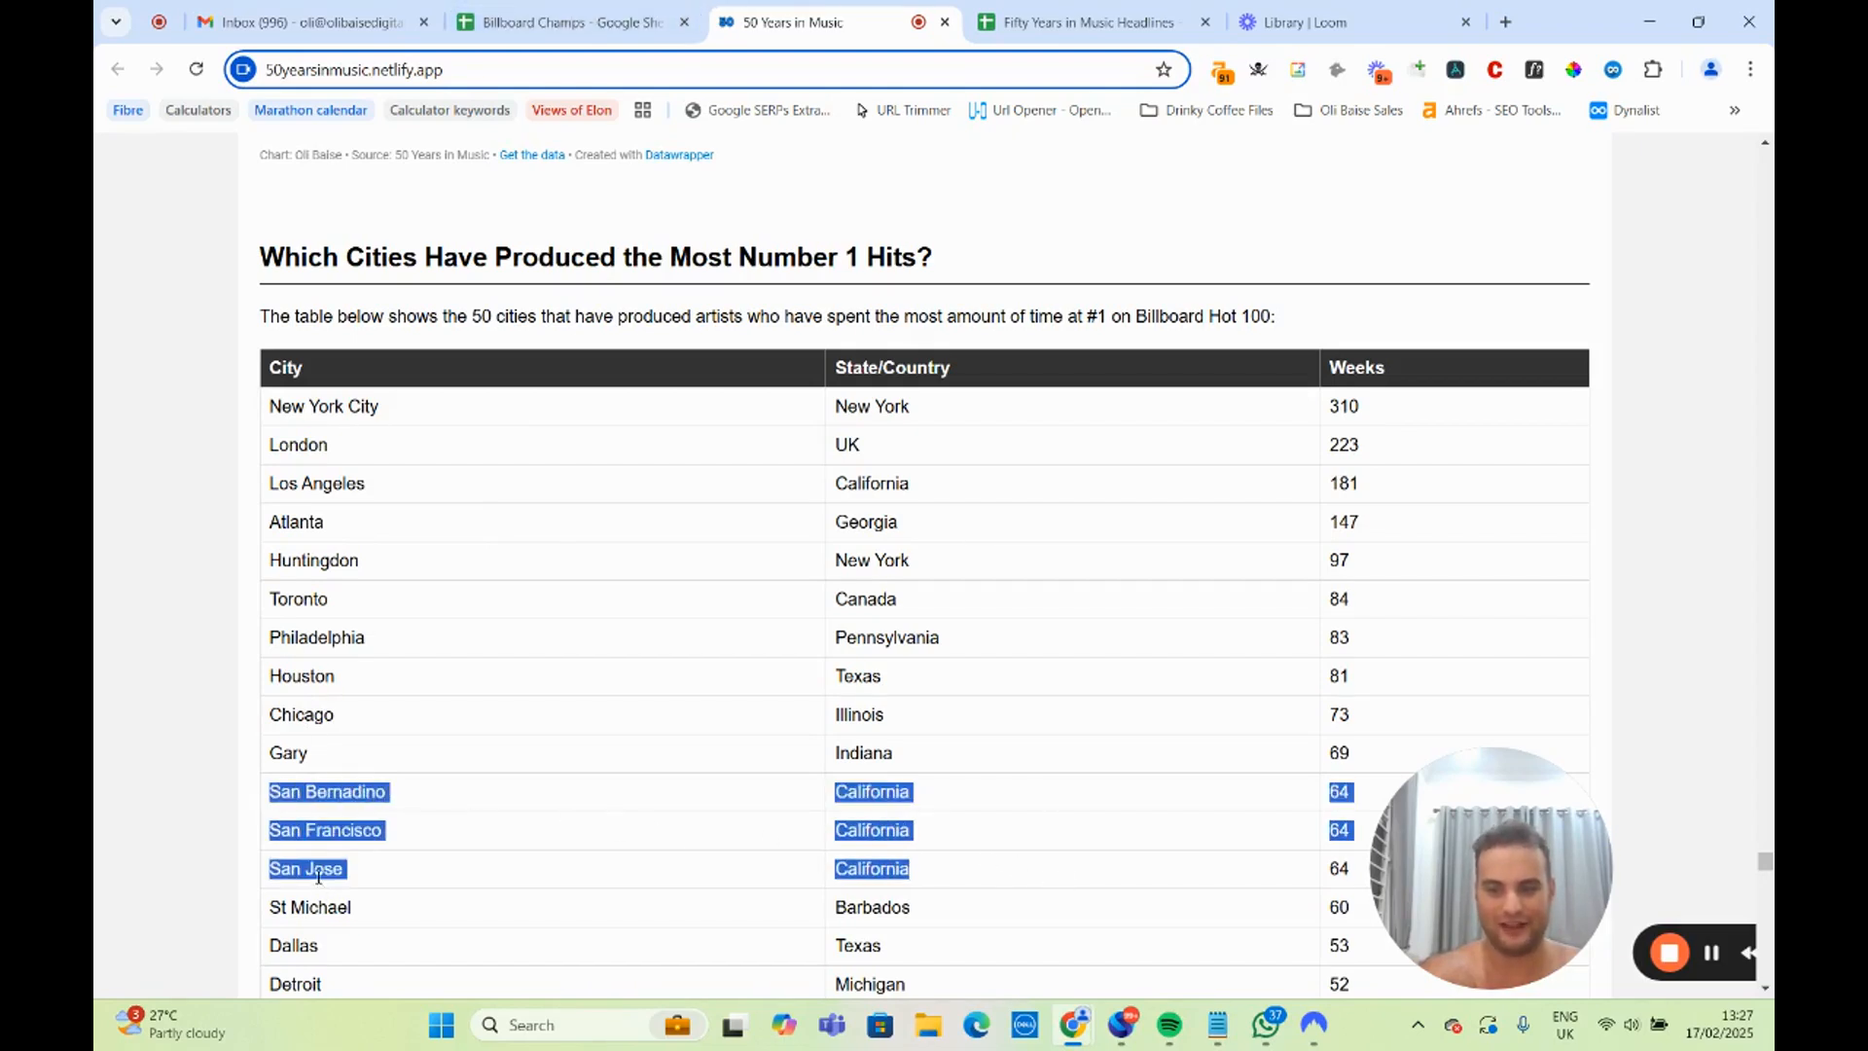
{"action": "left_click", "coordinate": [328, 834]}
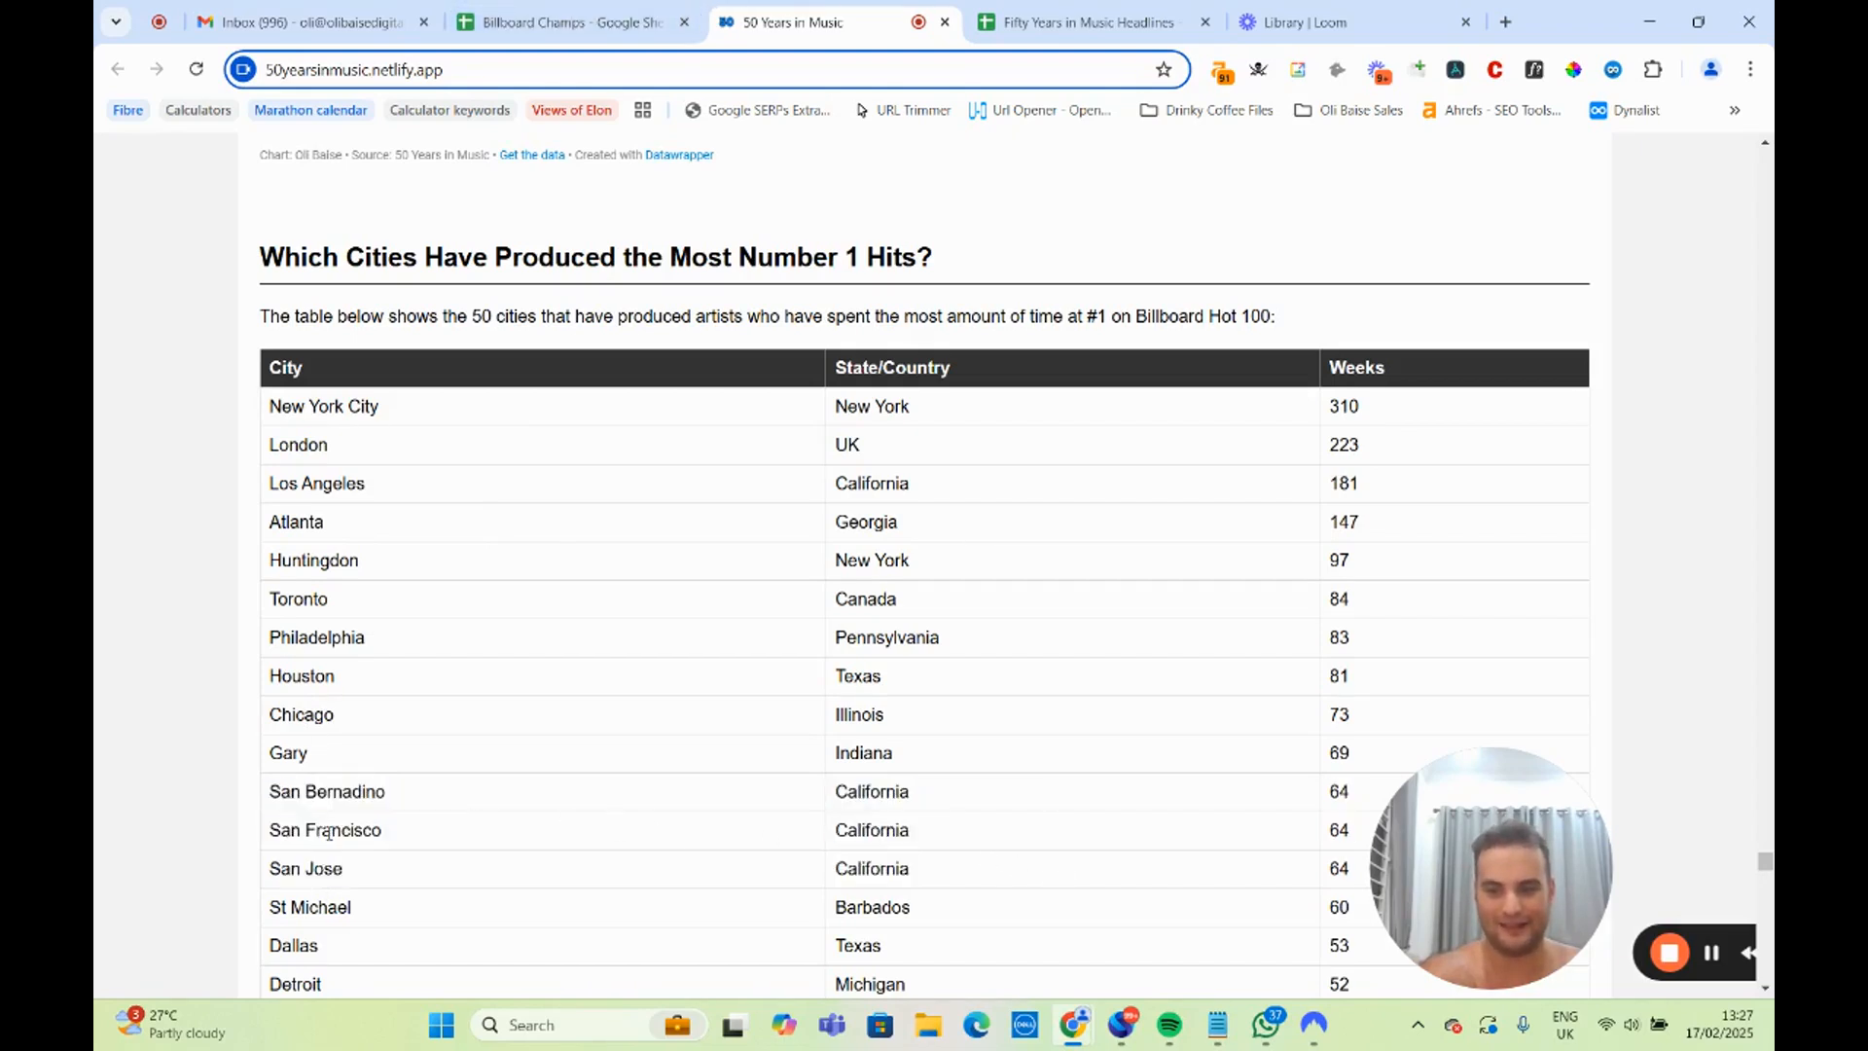
Search Google in a new browser tab for the population of San Bernardino.
{"action": "left_click", "coordinate": [1506, 21]}
{"action": "type", "text": "populat"}
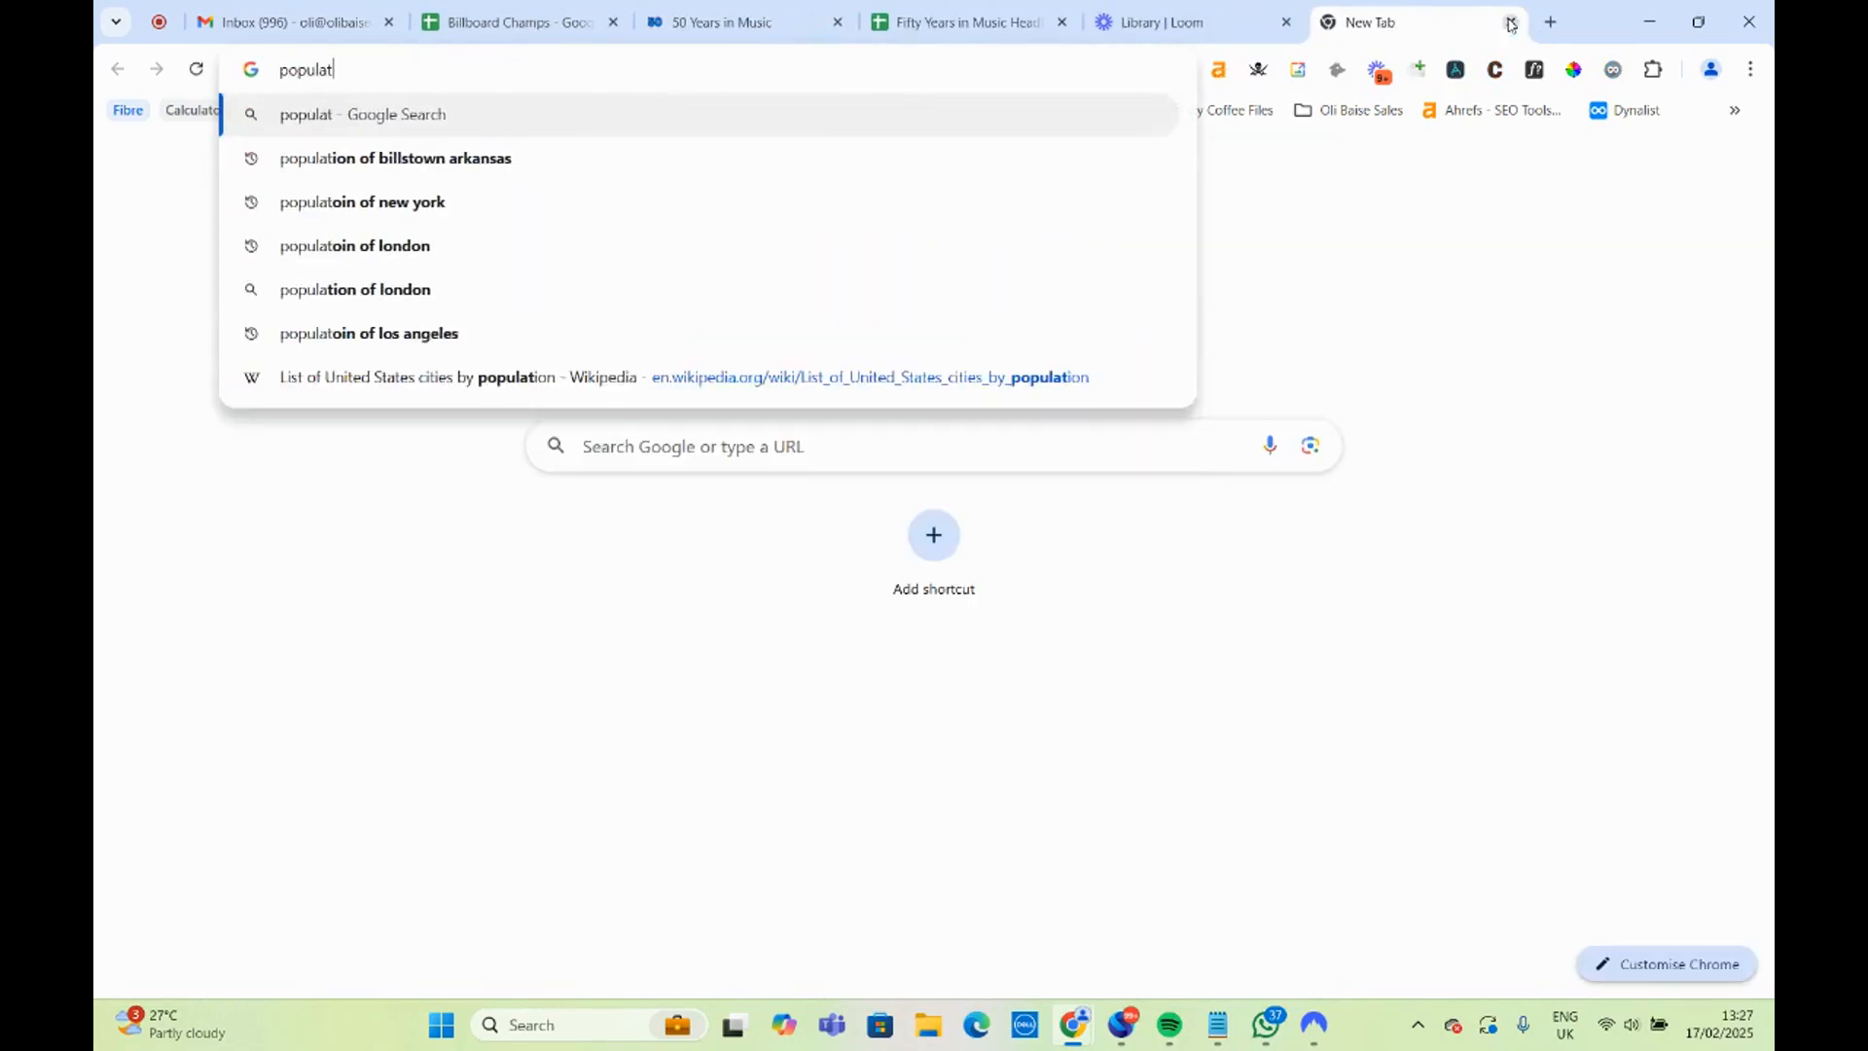
{"action": "type", "text": "oin of san ber"}
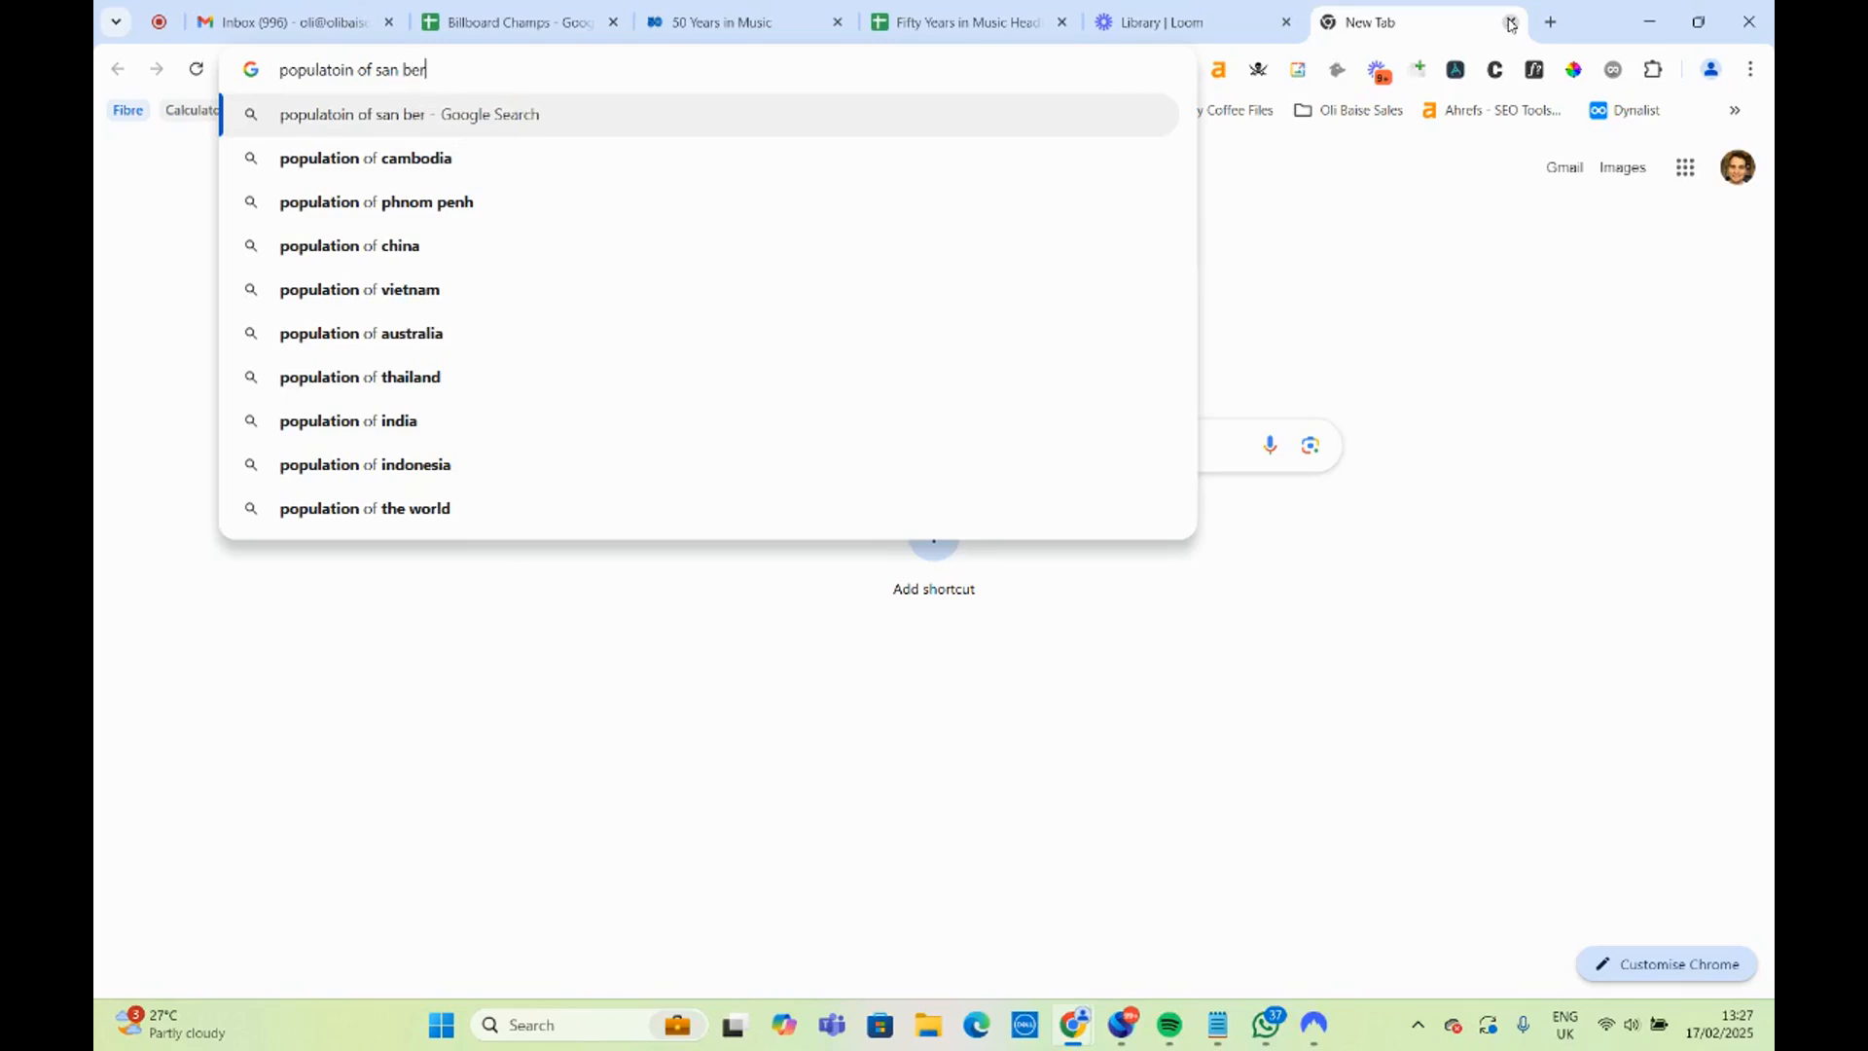
{"action": "type", "text": "nadino"}
{"action": "key", "text": "Return"}
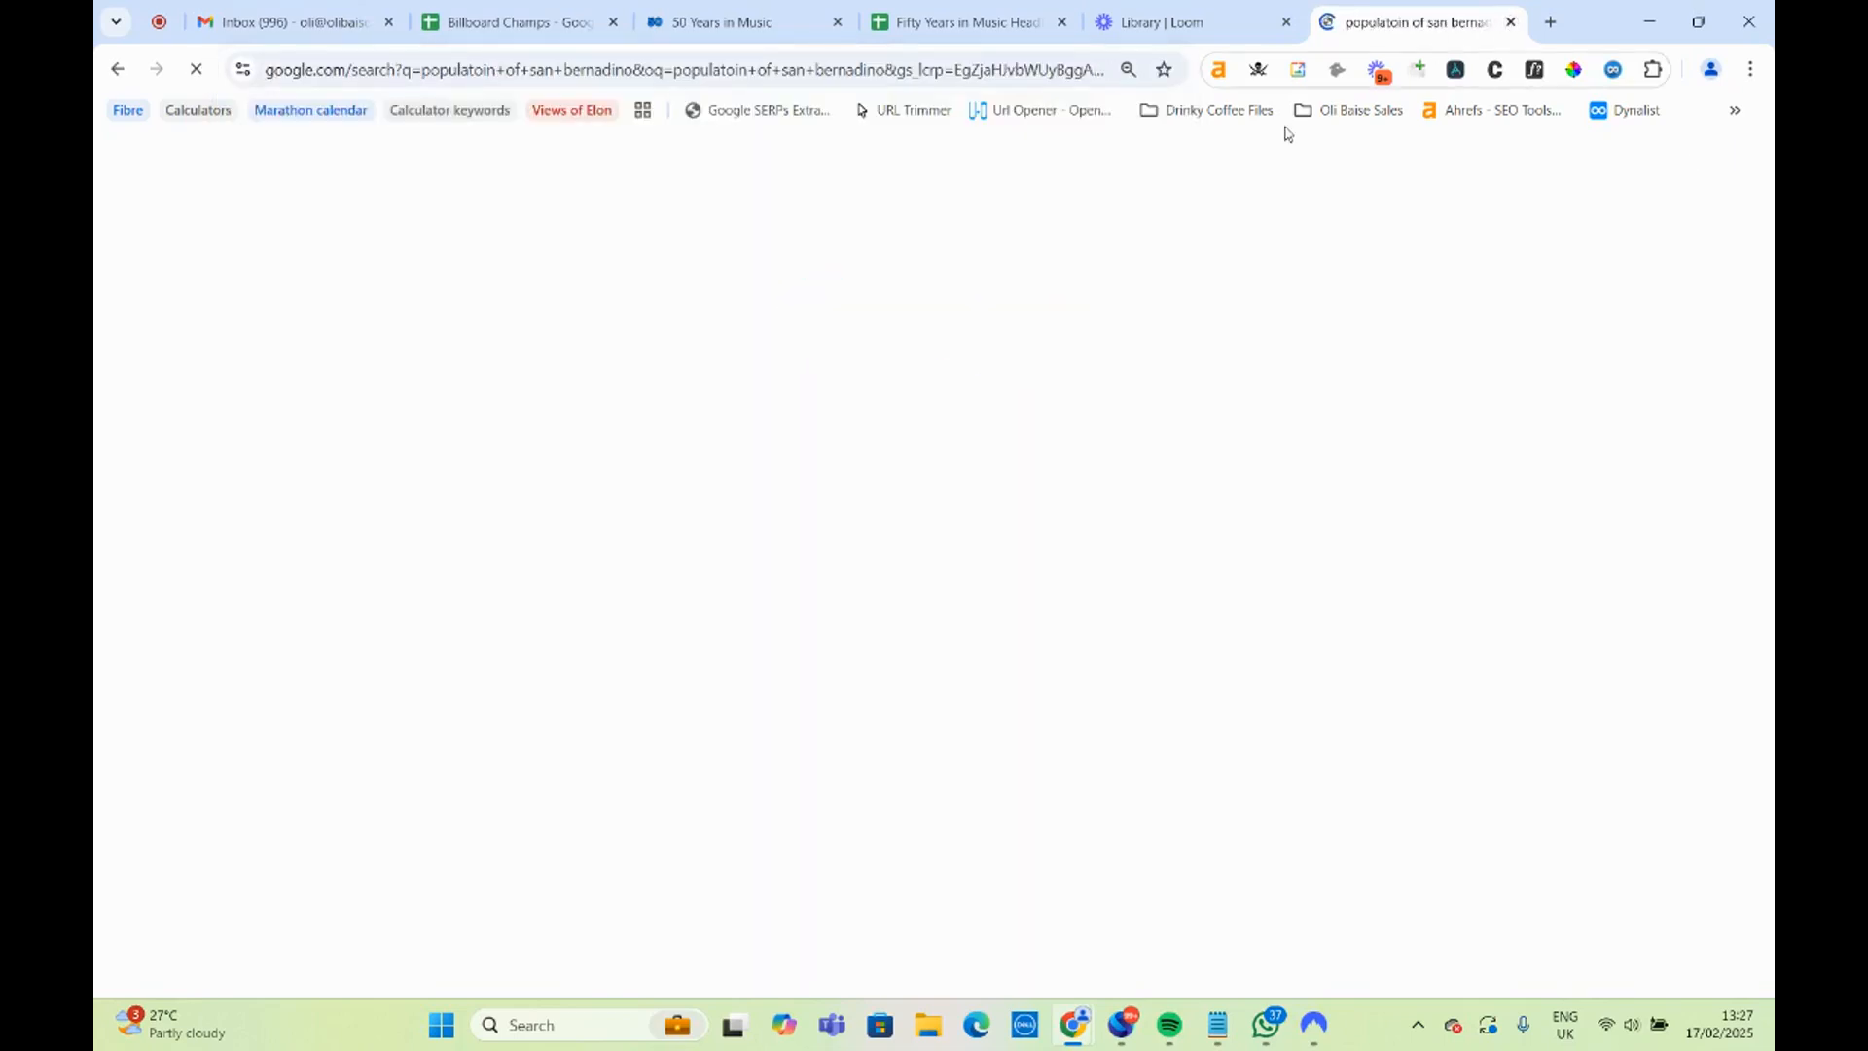
Change the Google query to look up the populations of San Jose and San Francisco in turn.
{"action": "left_click_drag", "start_coordinate": [541, 180], "coordinate": [449, 181]}
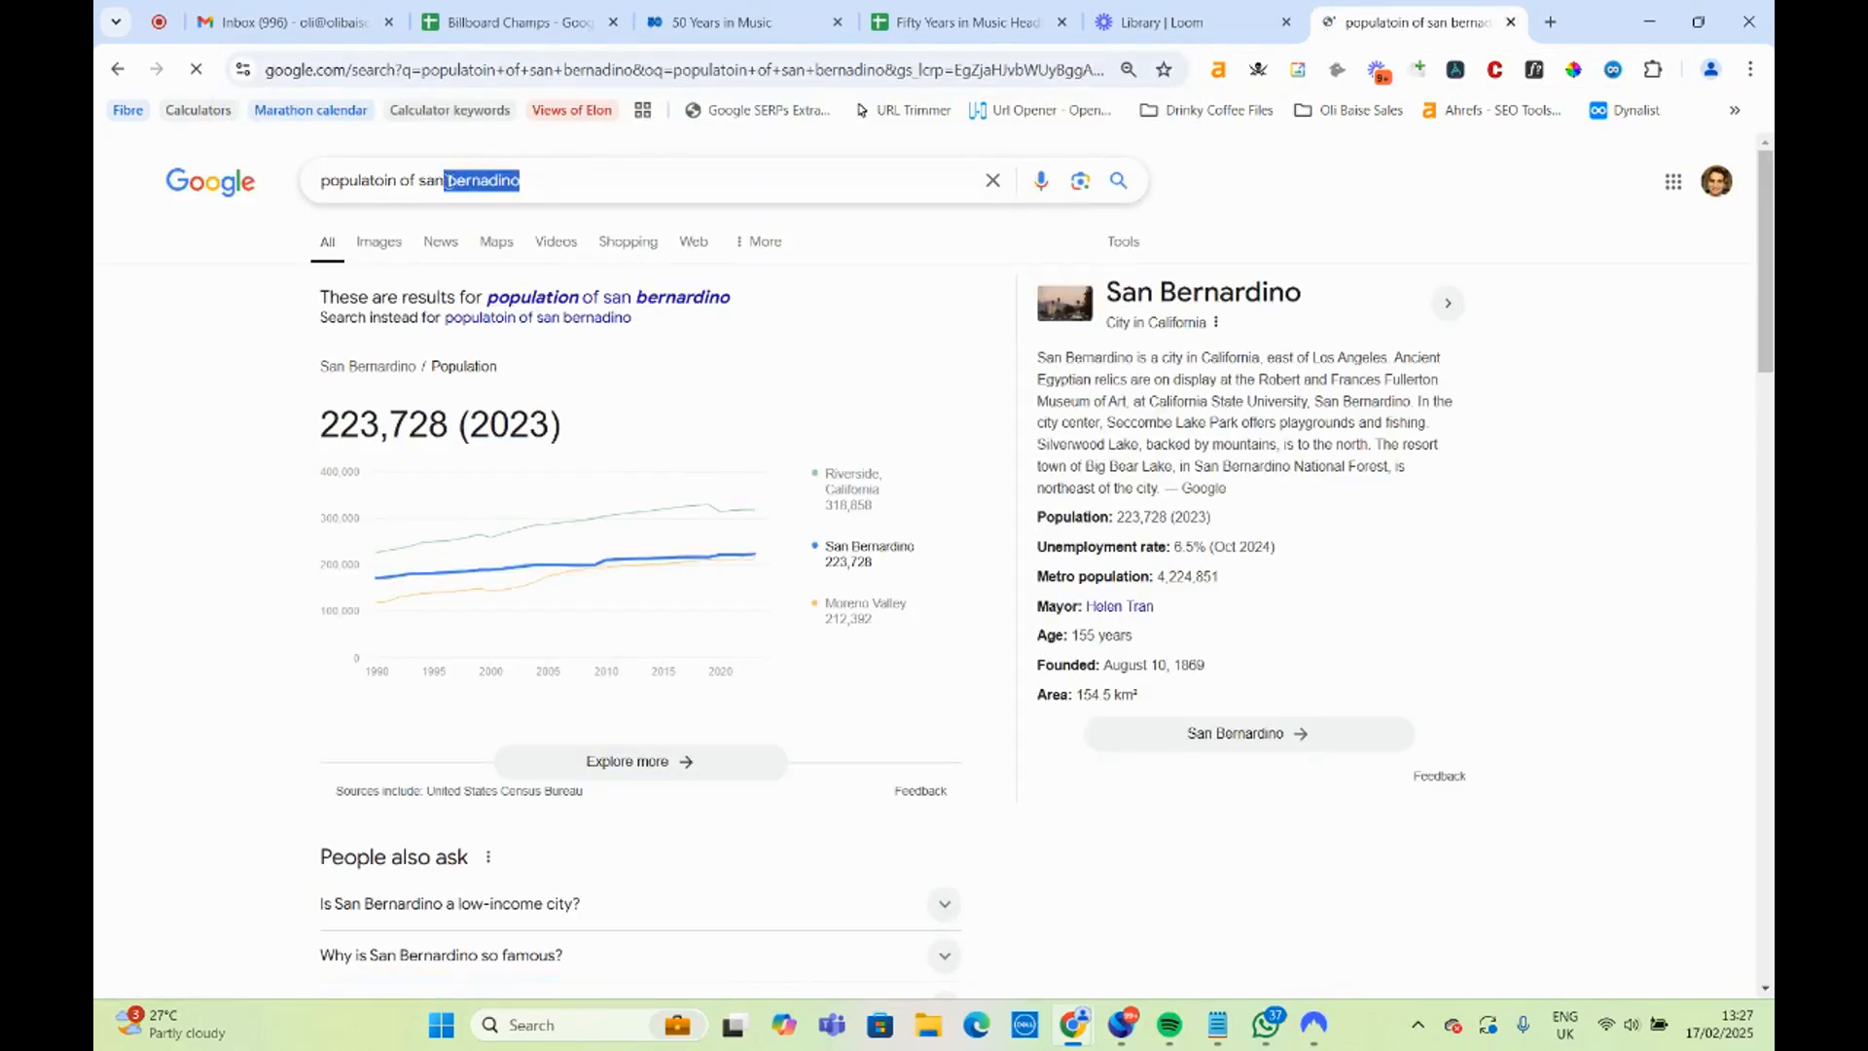
{"action": "type", "text": "jose"}
{"action": "key", "text": "Return"}
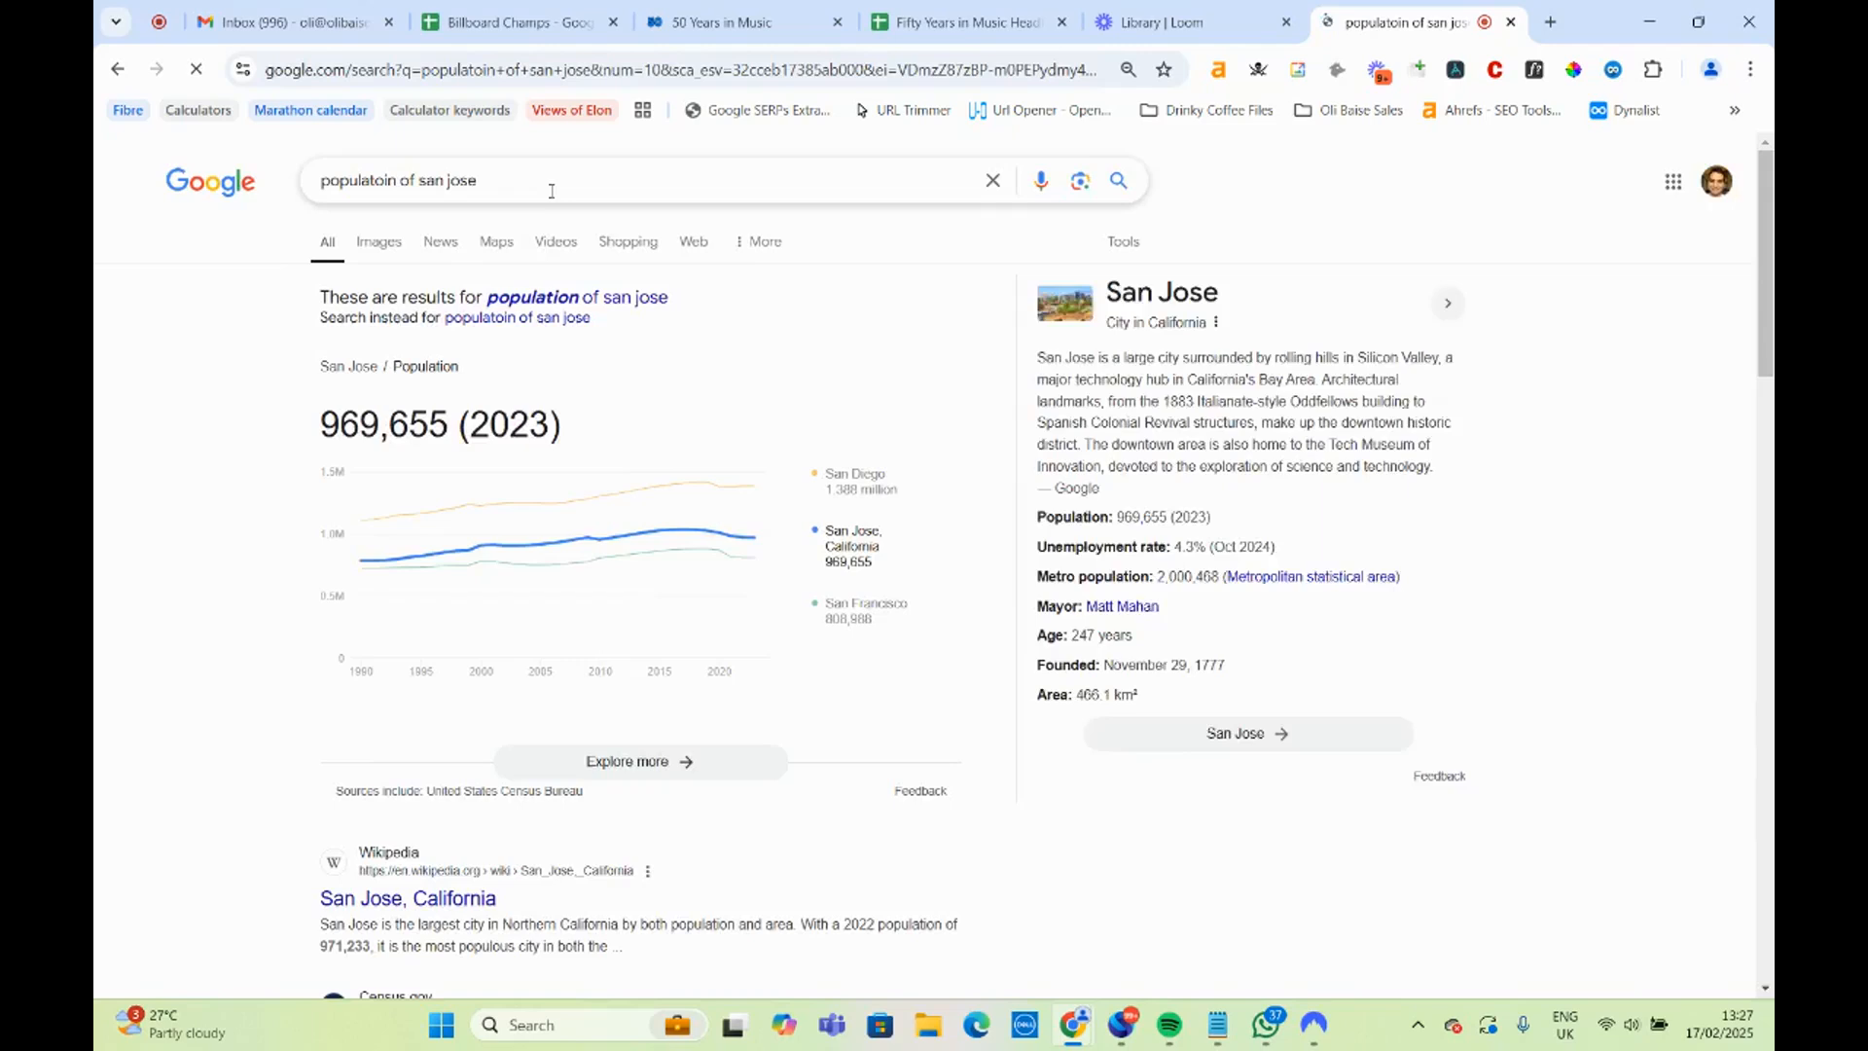
{"action": "left_click_drag", "start_coordinate": [477, 181], "coordinate": [448, 181]}
{"action": "type", "text": "francisc"}
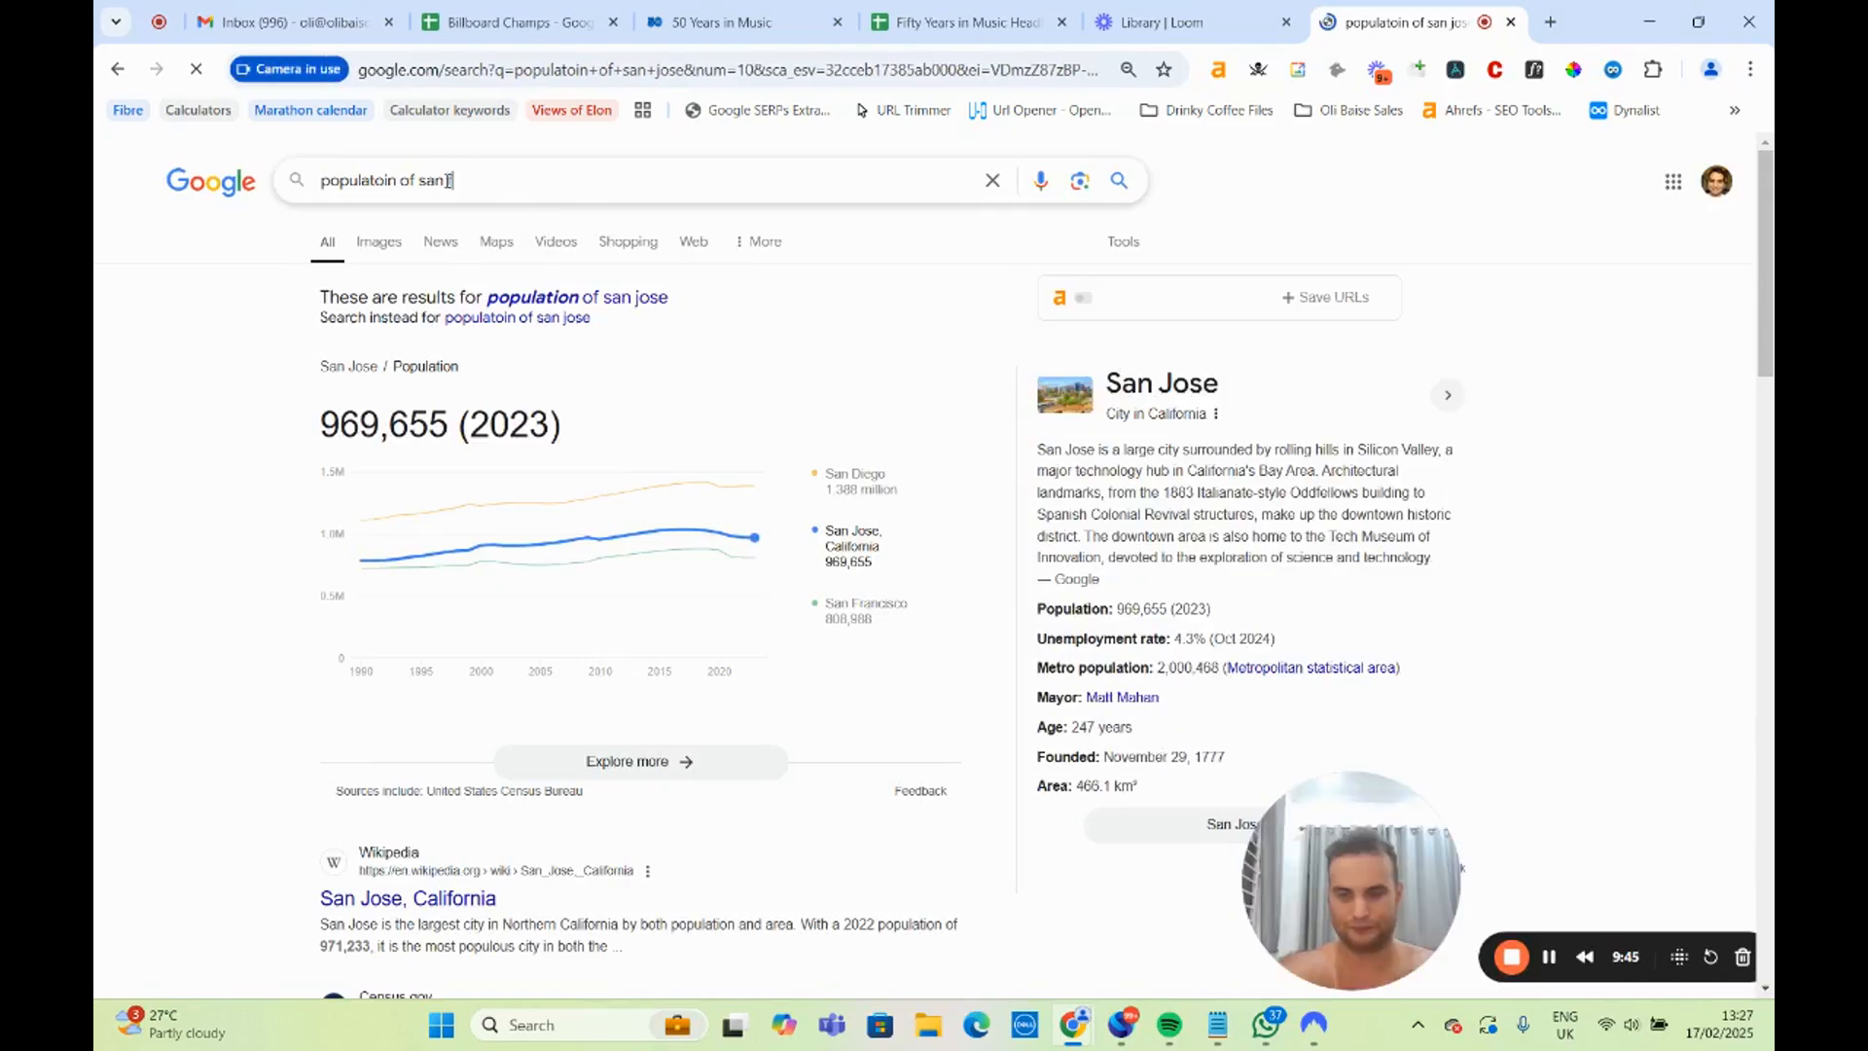
{"action": "type", "text": "o"}
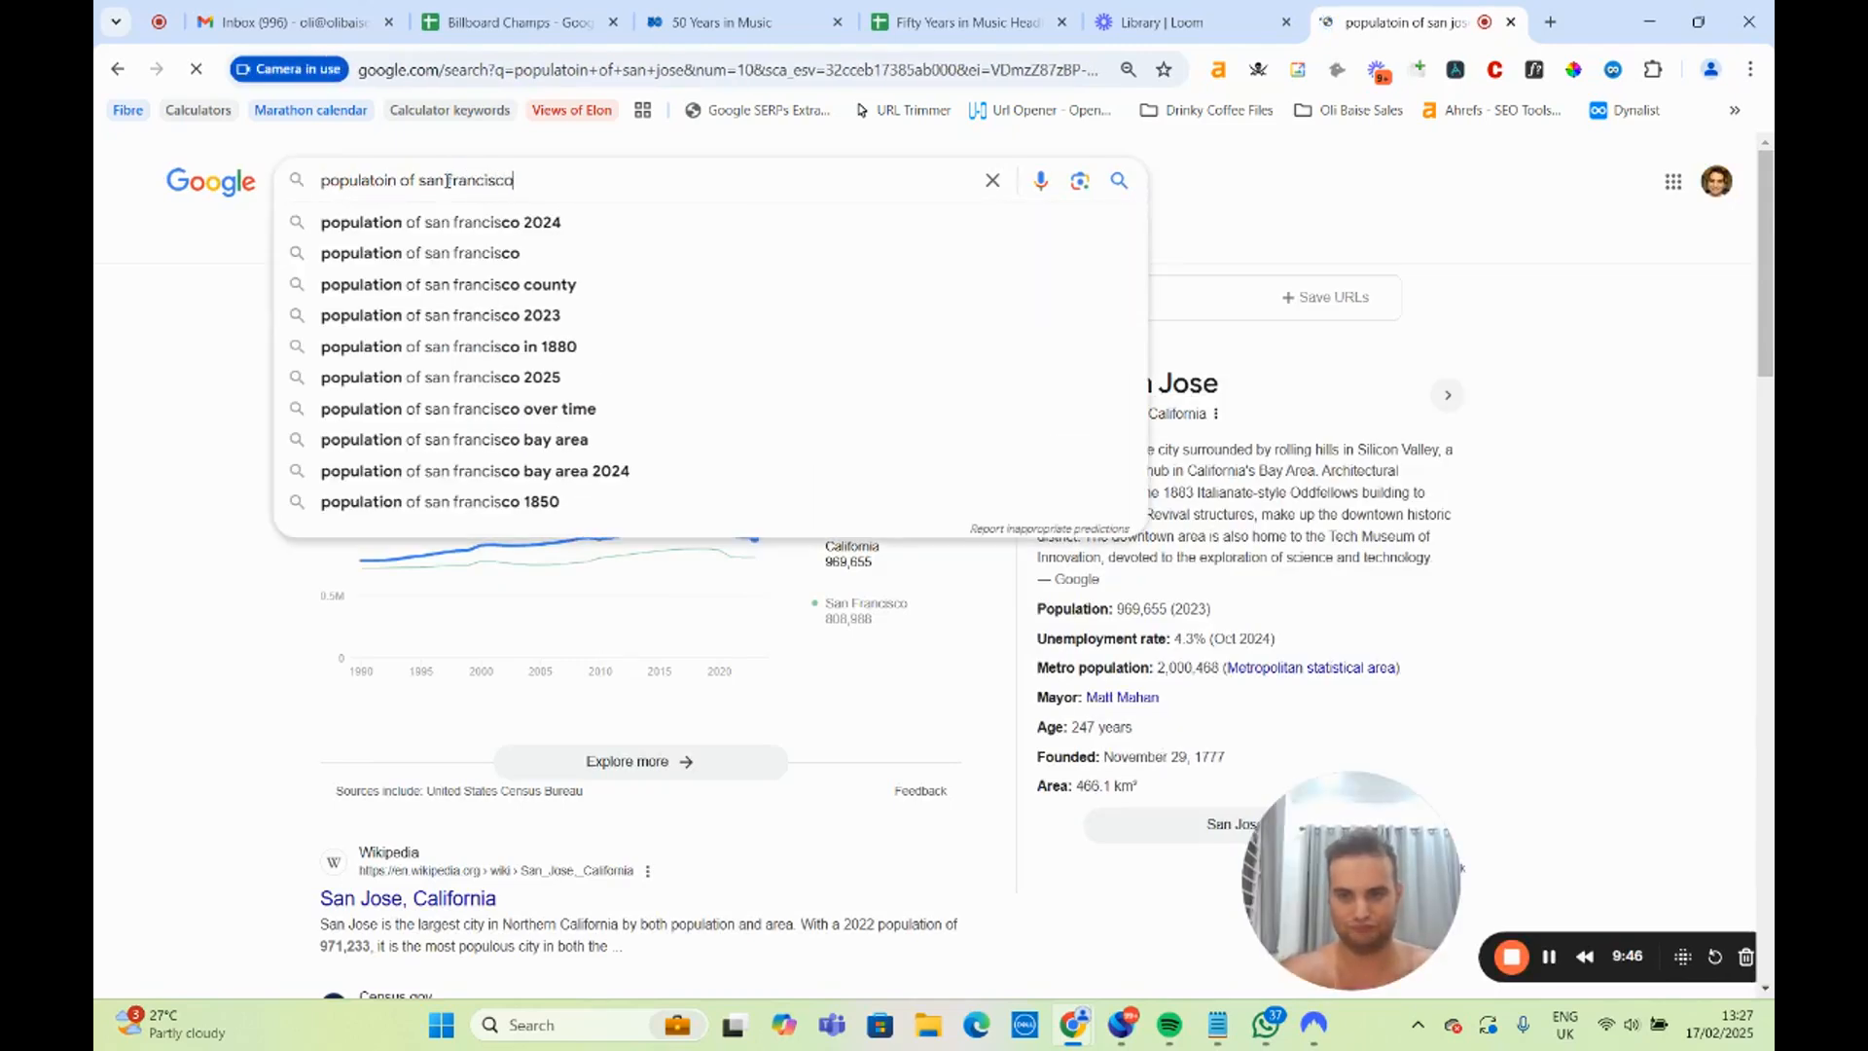
{"action": "key", "text": "Return"}
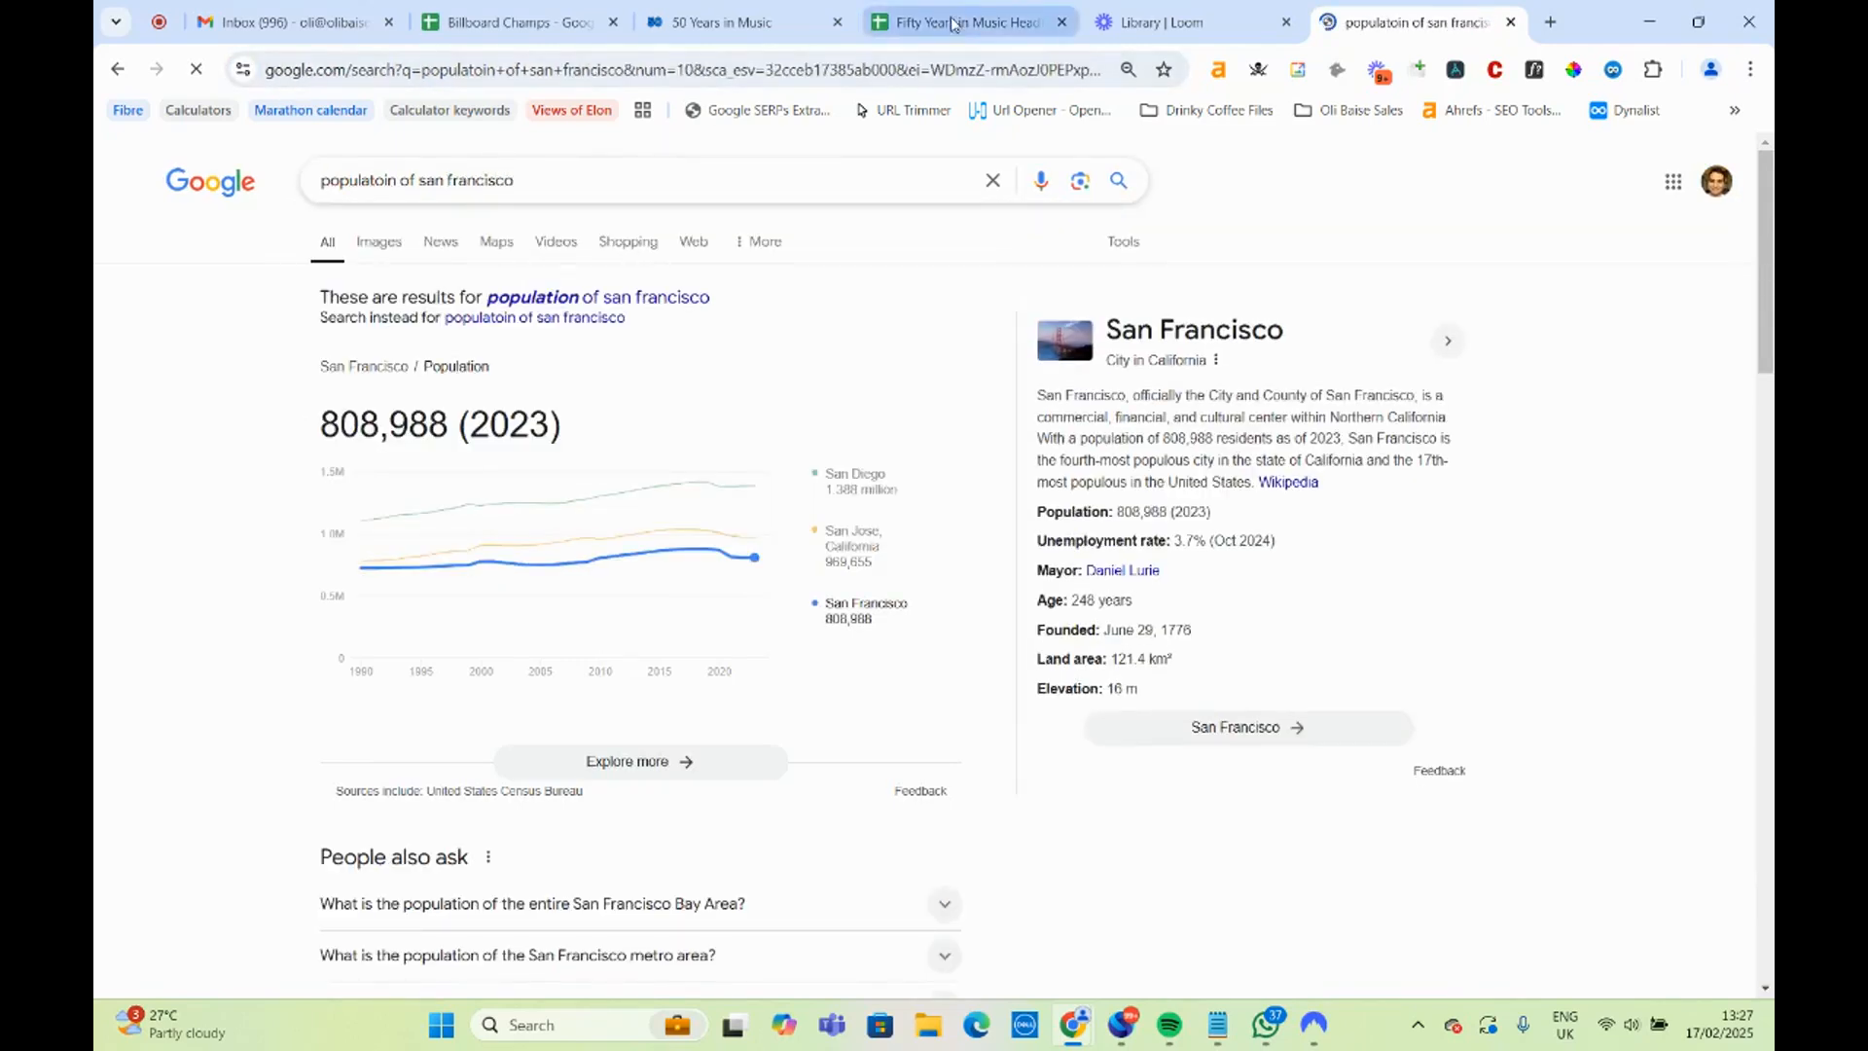
Start a San Bernardino headline in A39 of the headlines spreadsheet with "San Bernad", checking back on the population search.
{"action": "left_click", "coordinate": [932, 29]}
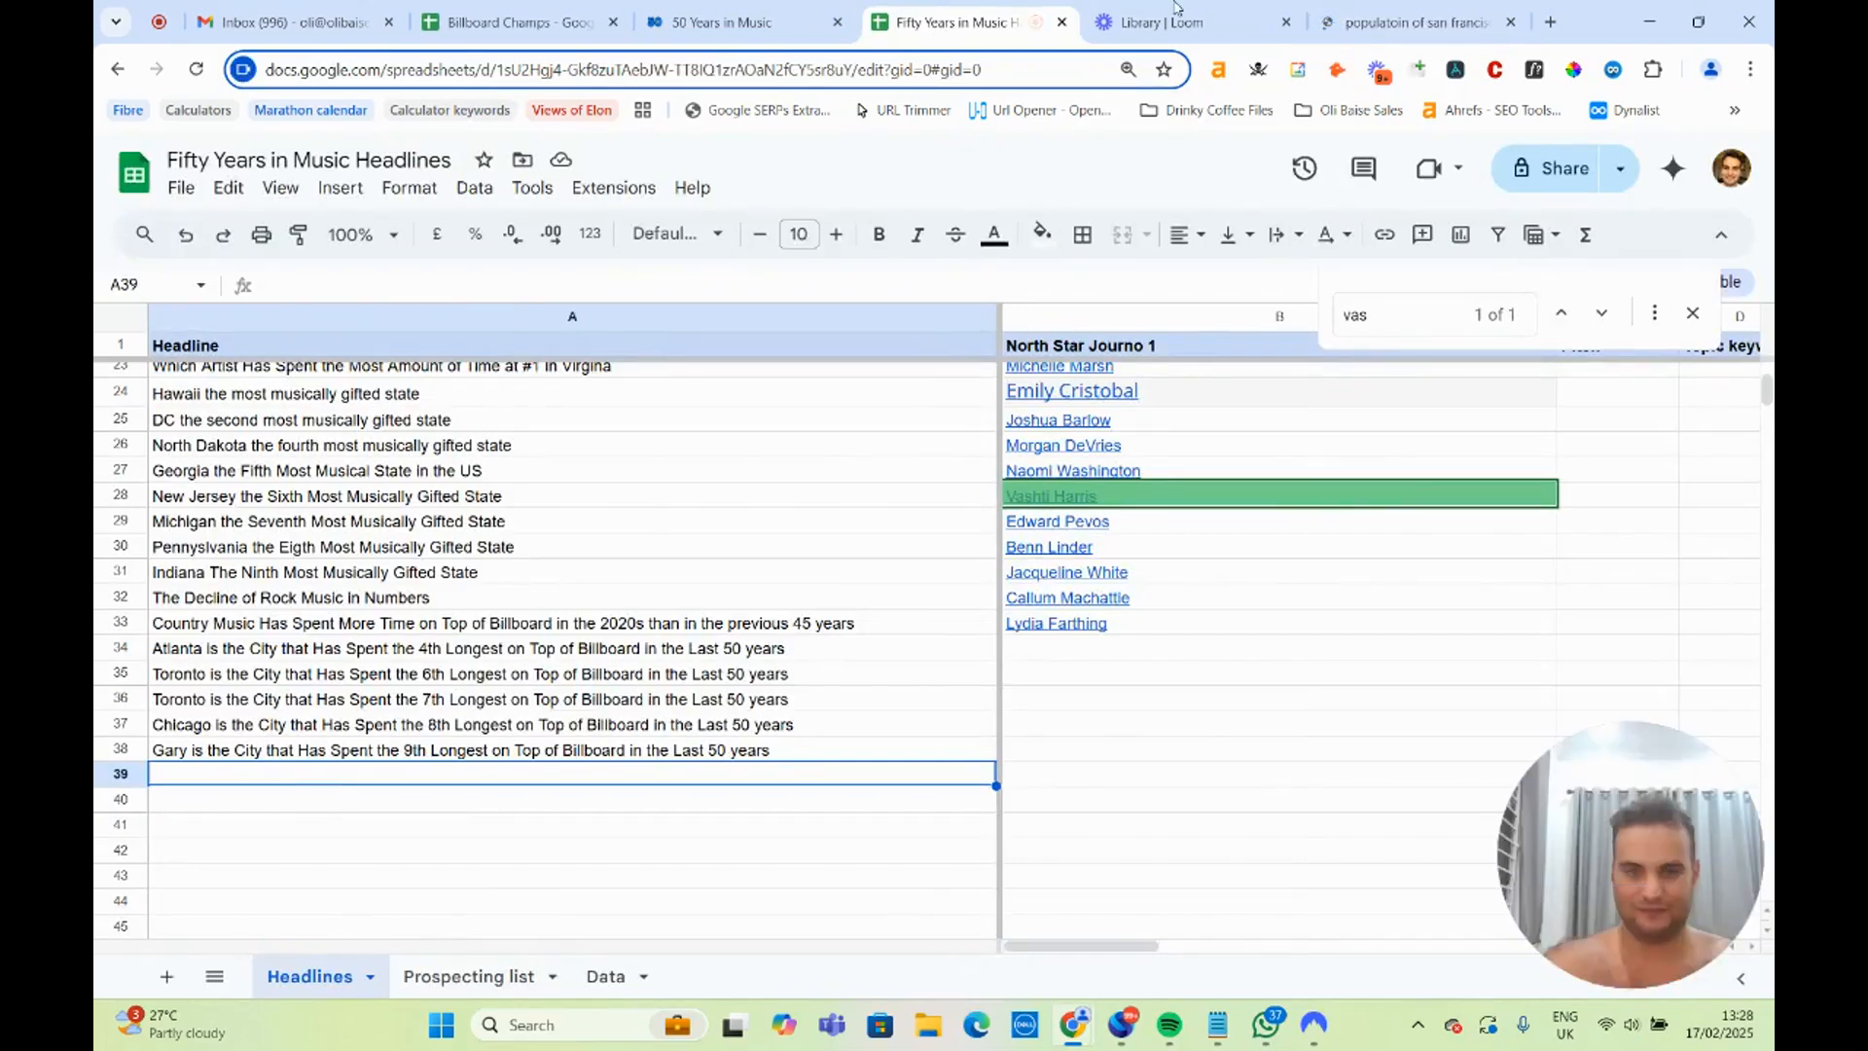
{"action": "left_click", "coordinate": [1405, 21]}
{"action": "left_click", "coordinate": [1170, 8]}
{"action": "left_click", "coordinate": [940, 14]}
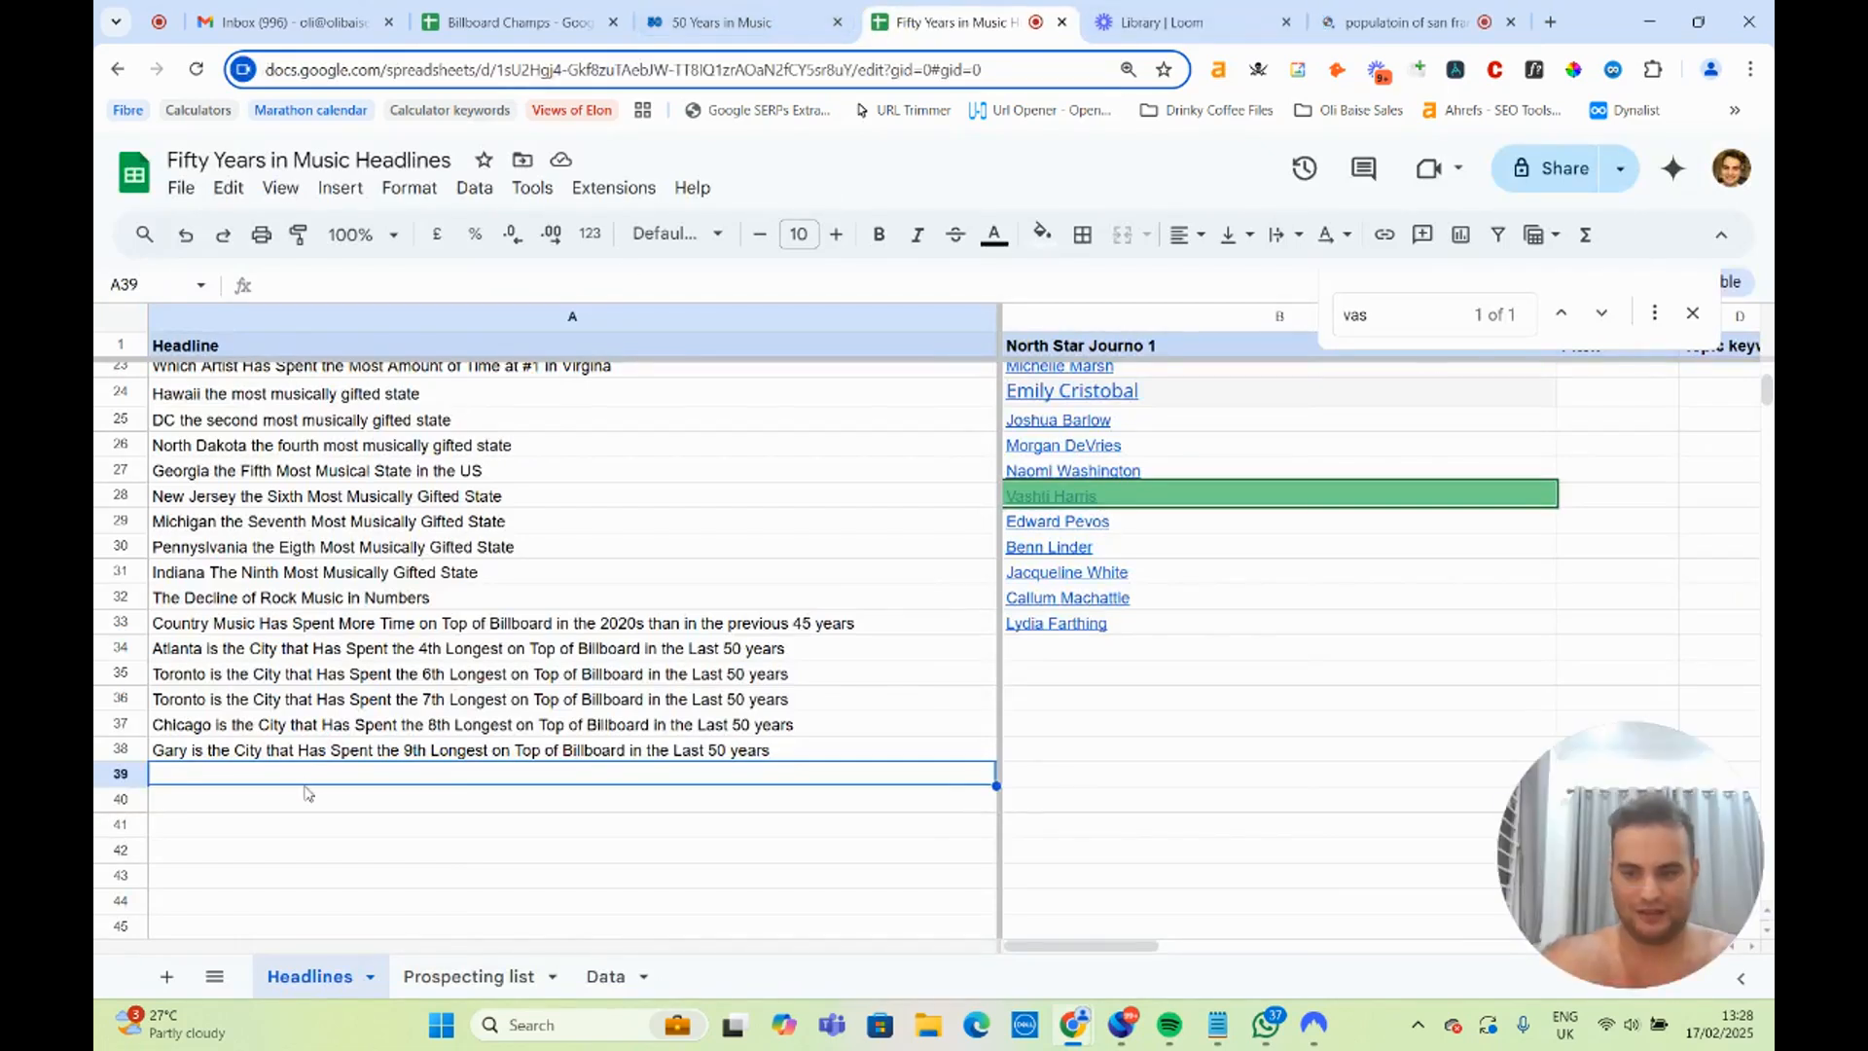
{"action": "type", "text": "San Berna"}
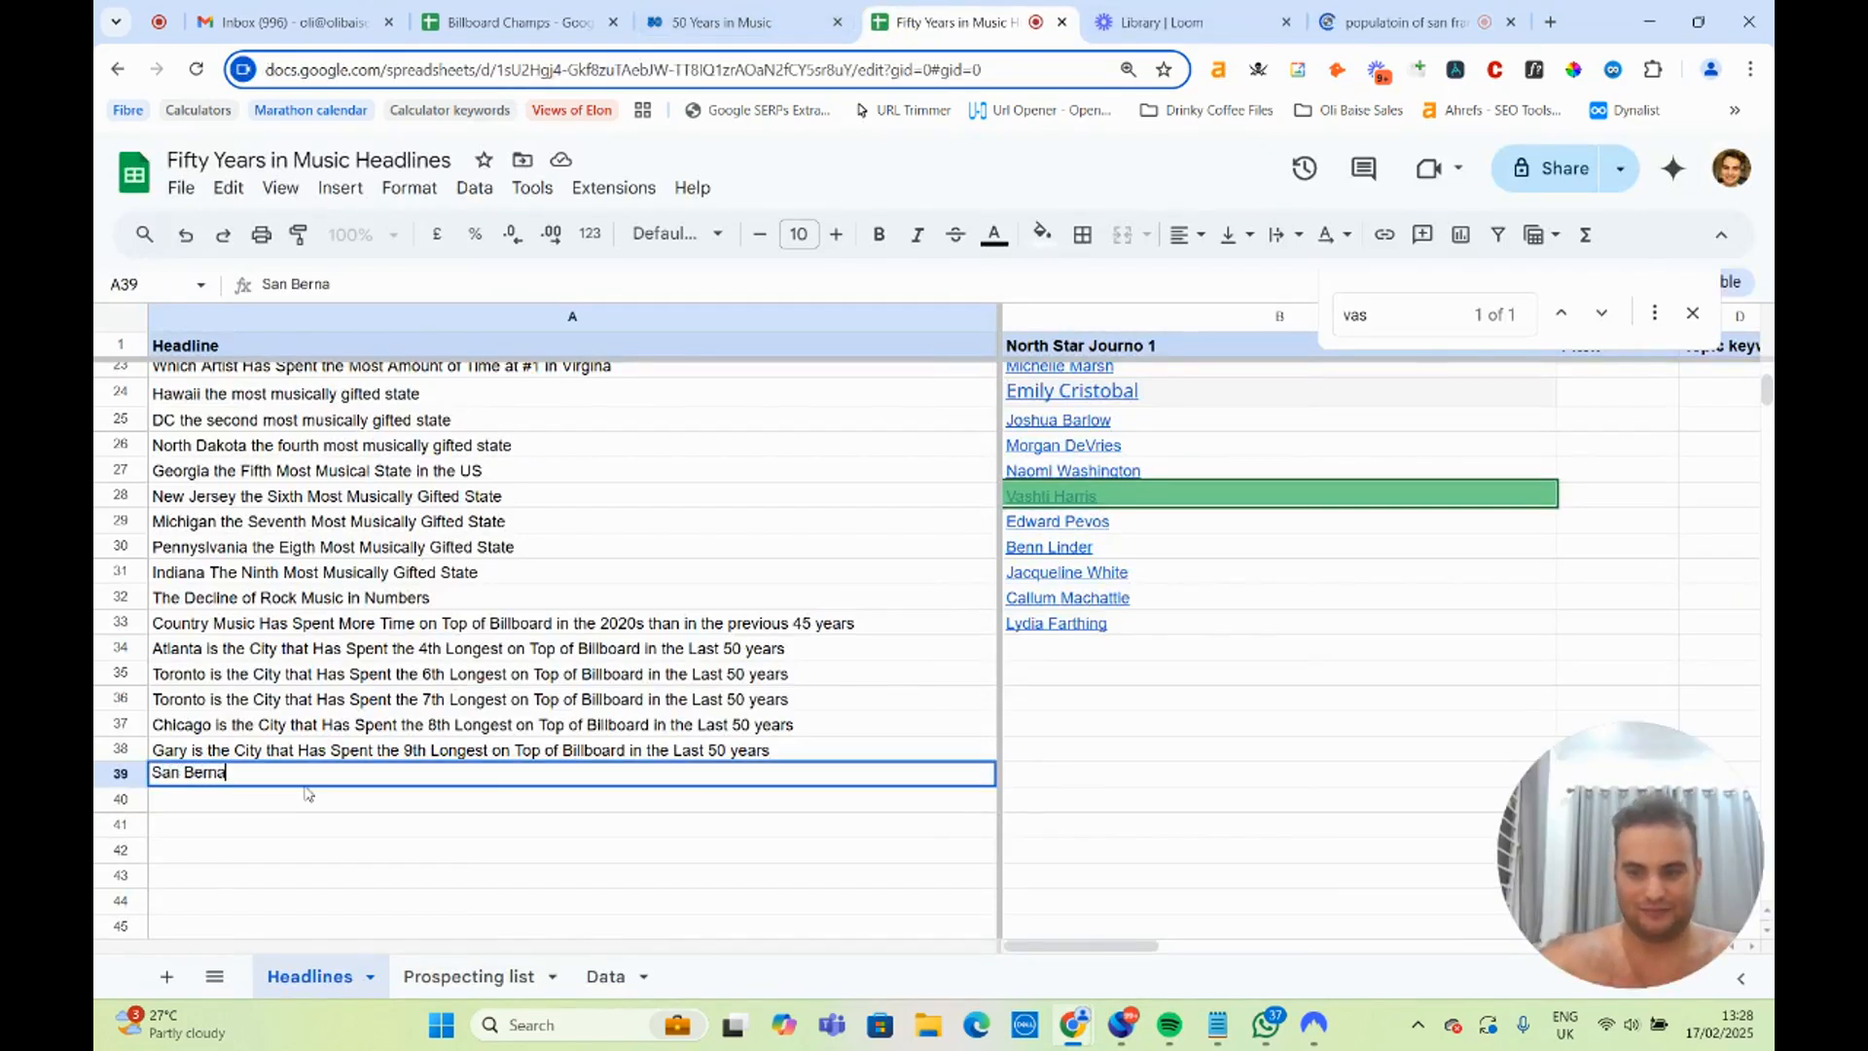
{"action": "type", "text": "d"}
{"action": "left_click", "coordinate": [1401, 22]}
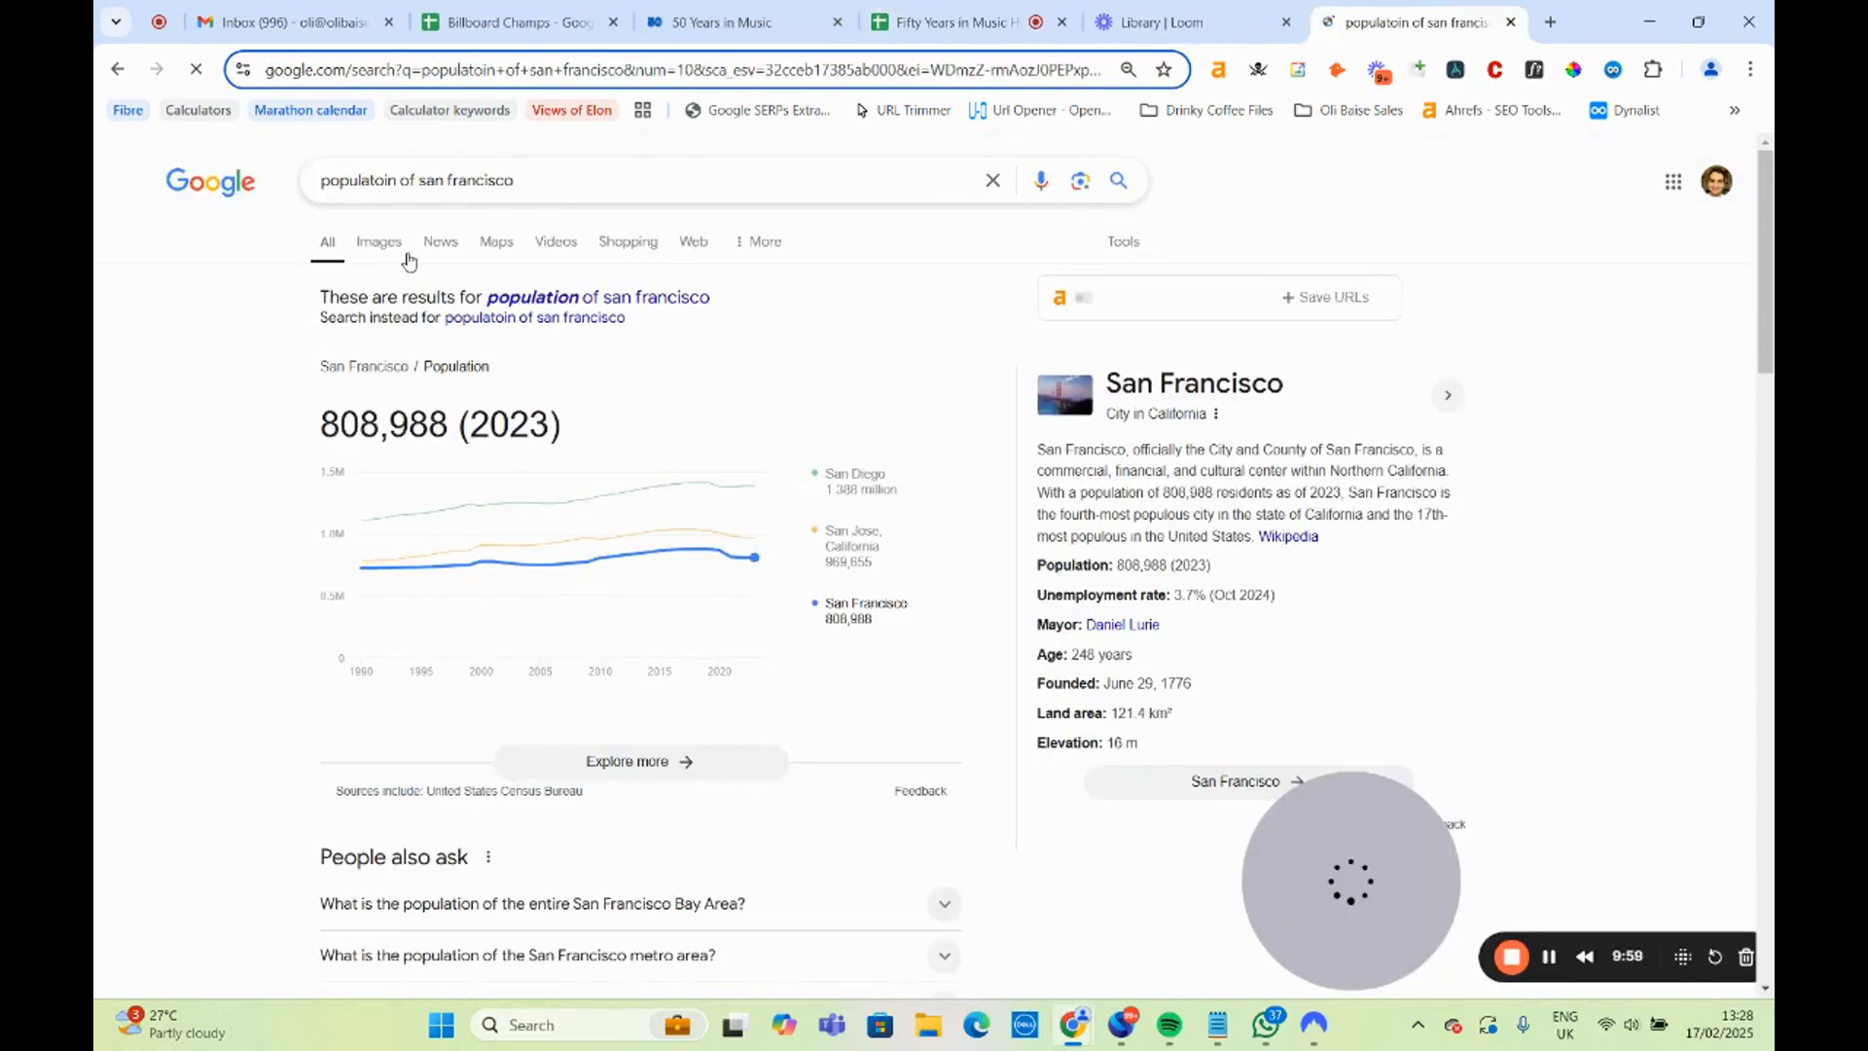
{"action": "left_click", "coordinate": [958, 22]}
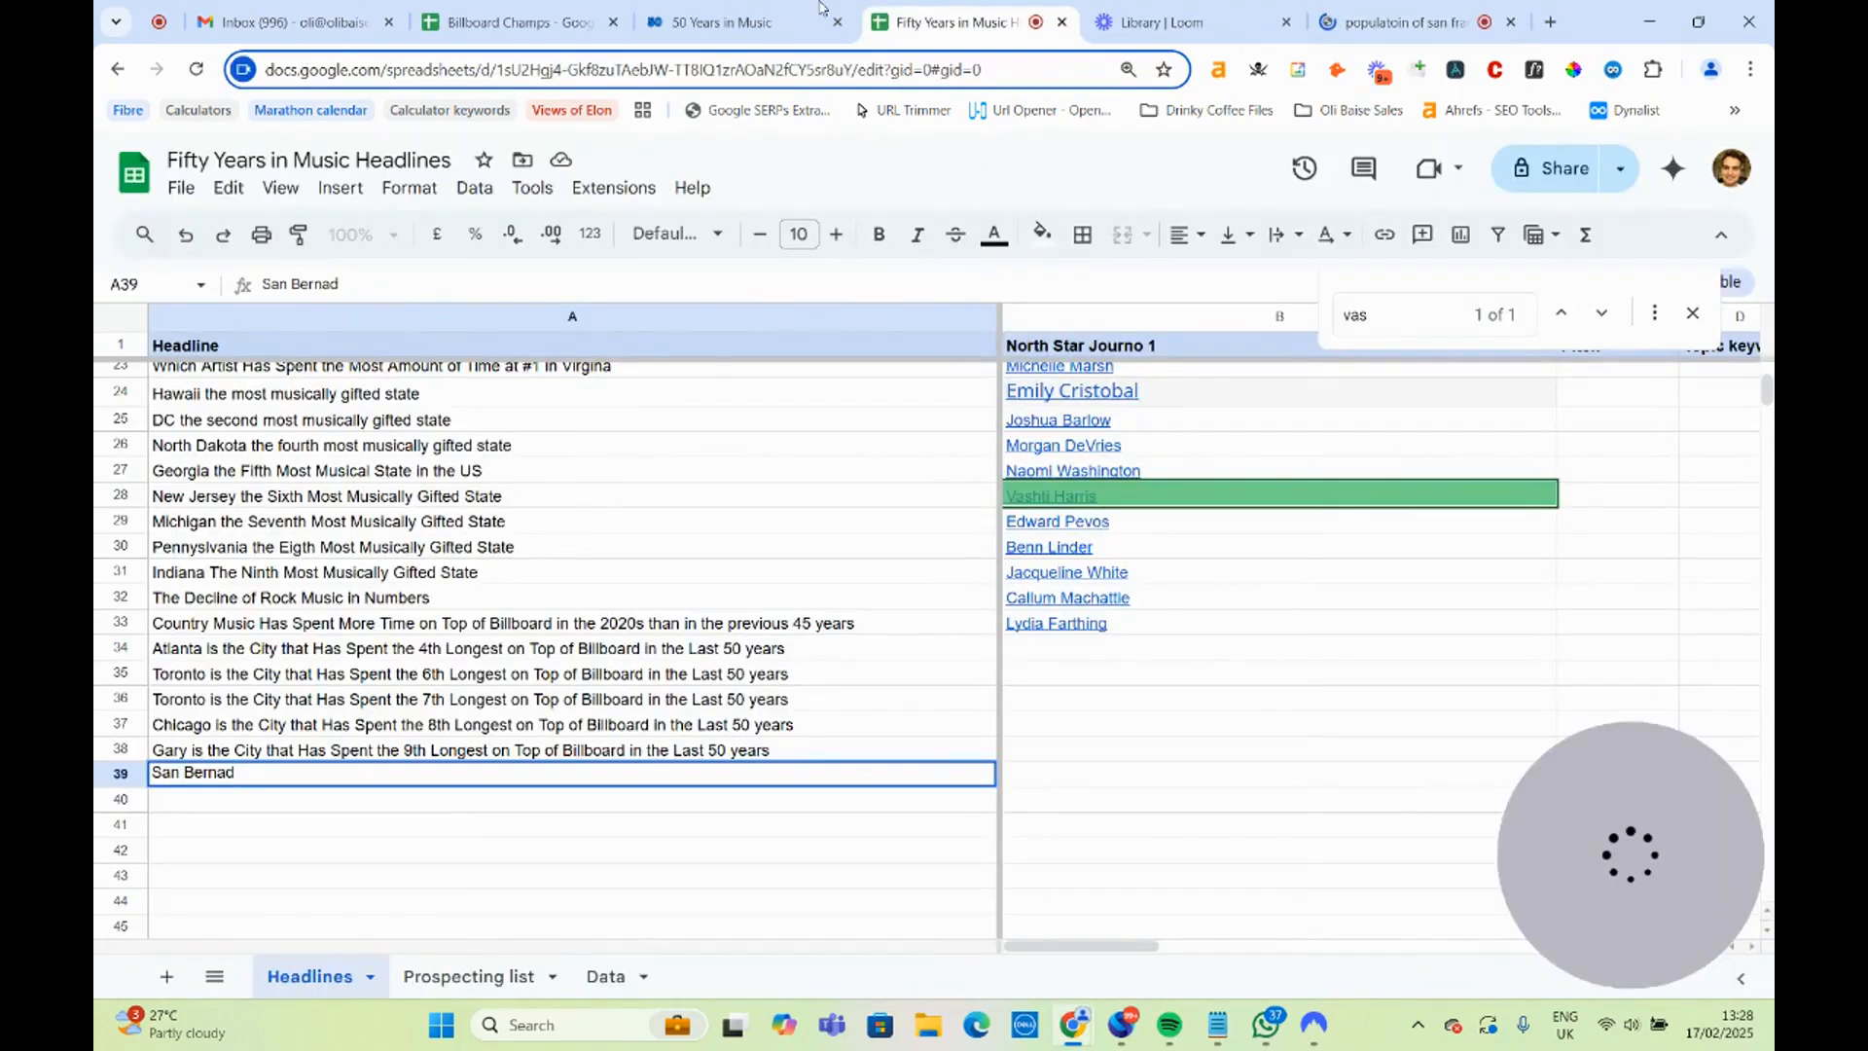
Look further down the cities table for other California cities and search Google for the population of Compton.
{"action": "left_click", "coordinate": [725, 21]}
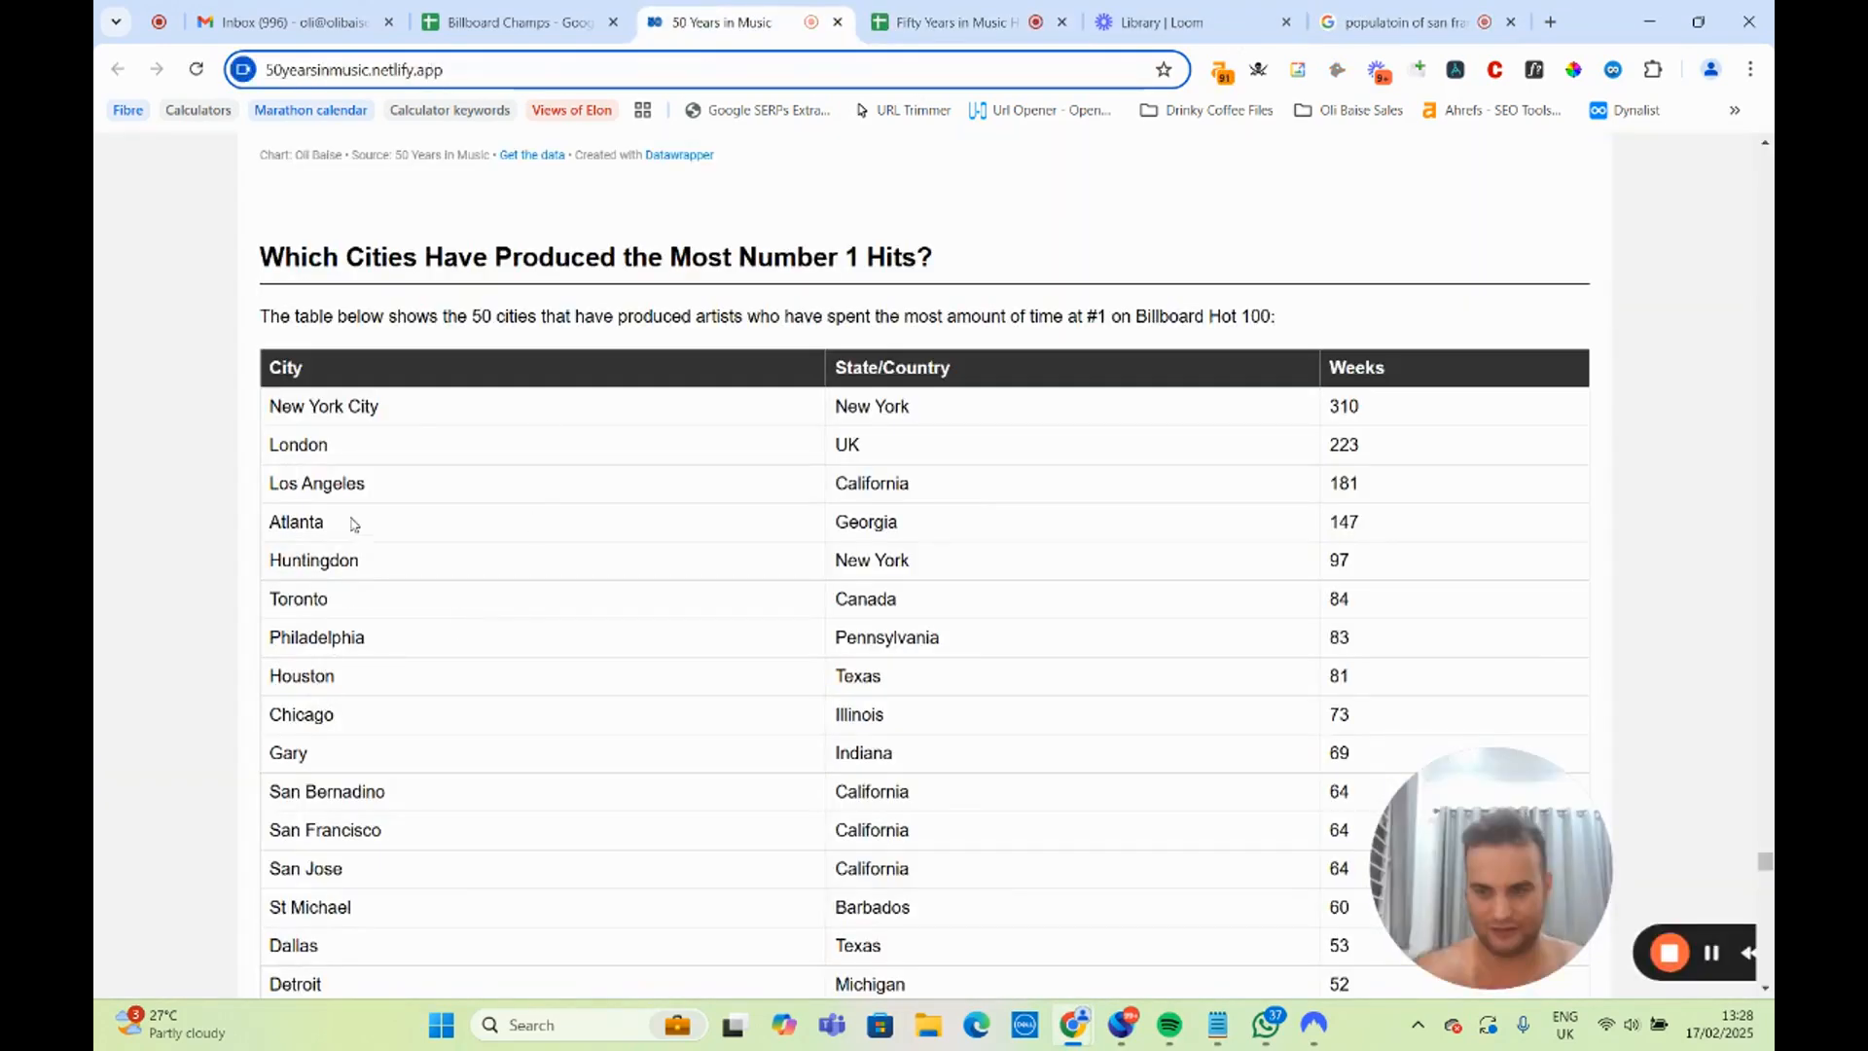
{"action": "scroll", "coordinate": [395, 550], "scroll_direction": "down", "scroll_amount": 2}
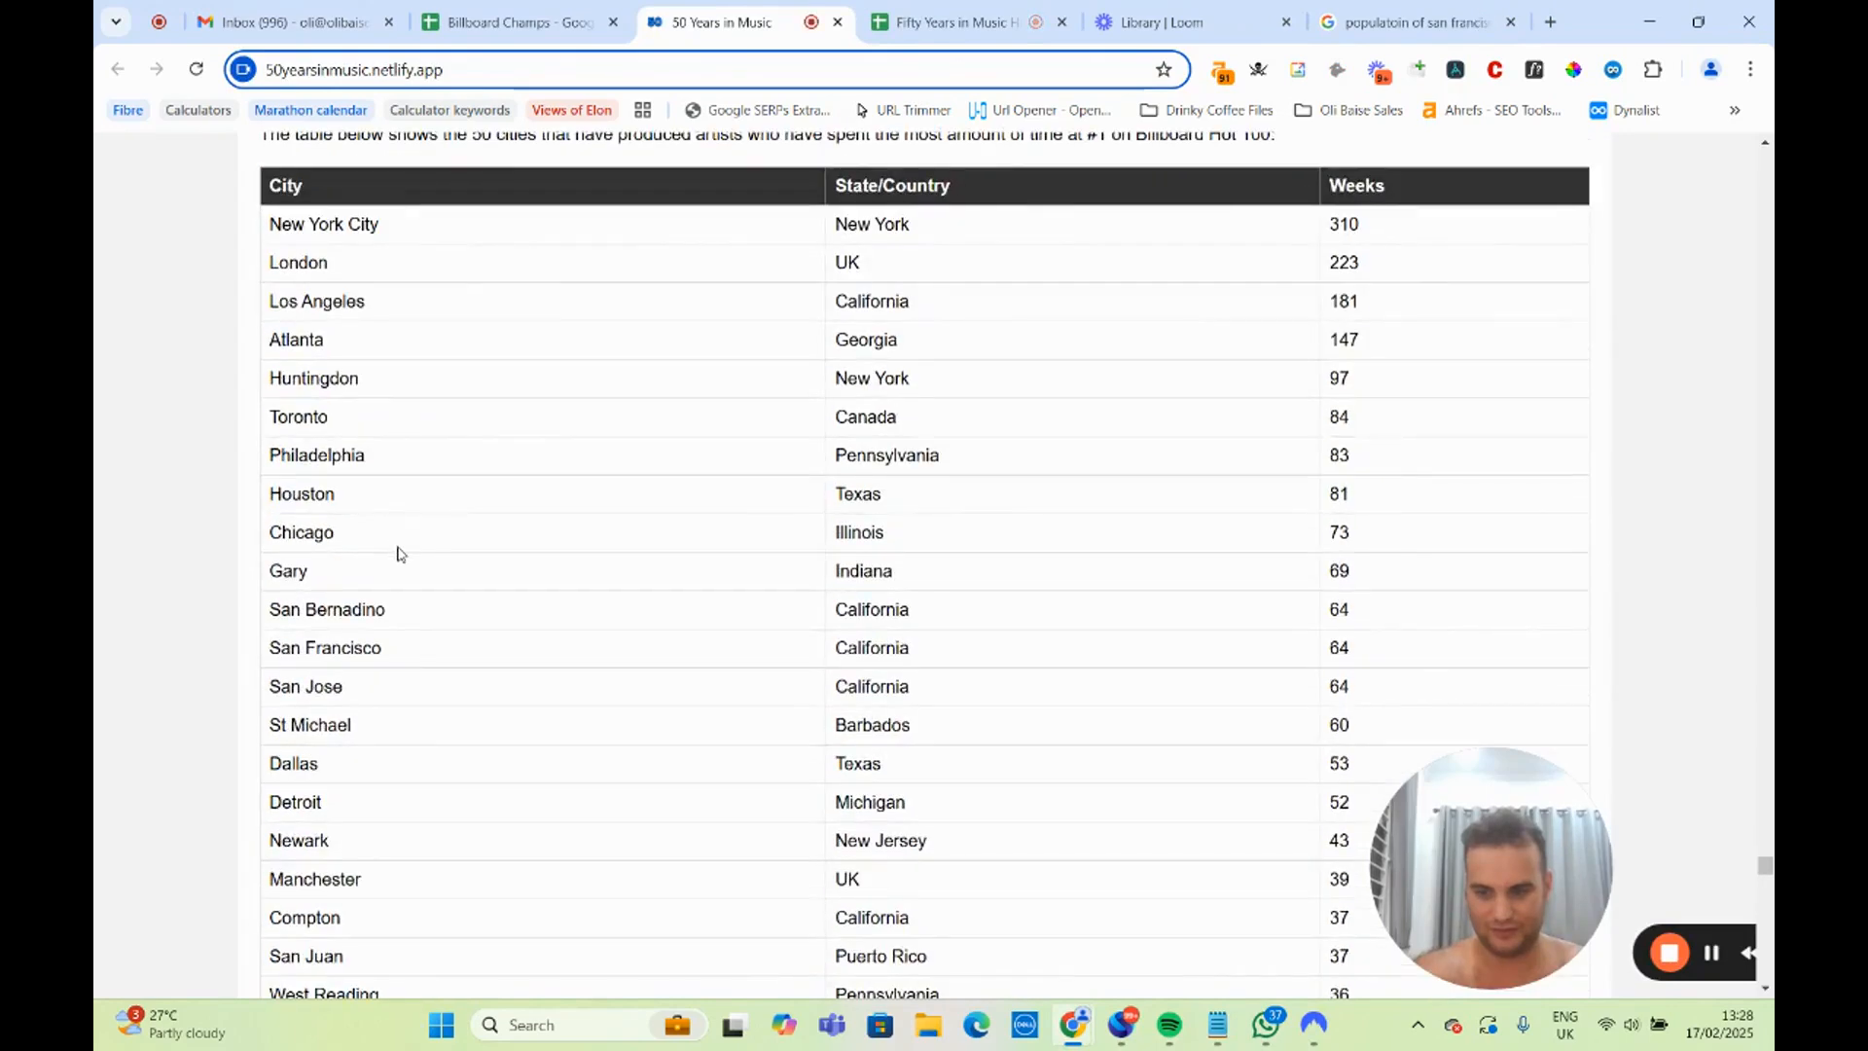
{"action": "left_click", "coordinate": [1415, 22]}
{"action": "left_click_drag", "start_coordinate": [514, 180], "coordinate": [420, 181]}
{"action": "type", "text": "compto"}
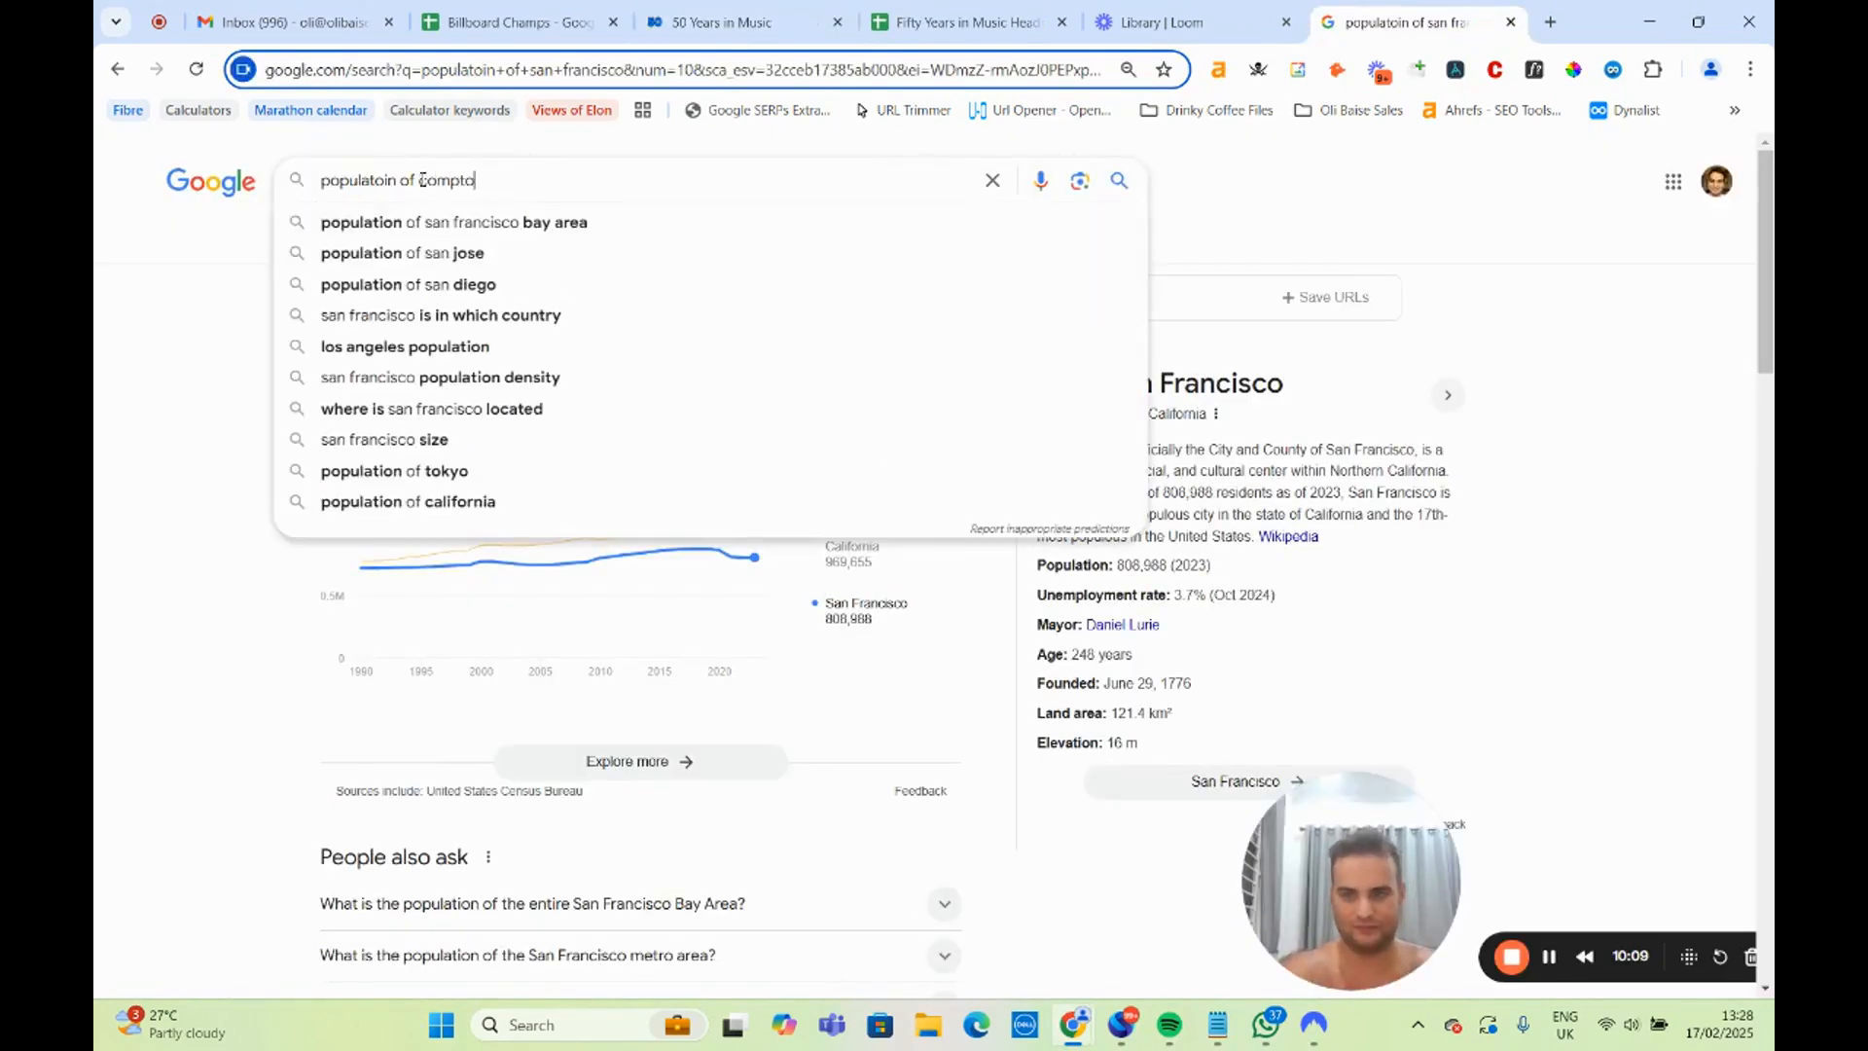
{"action": "type", "text": "n"}
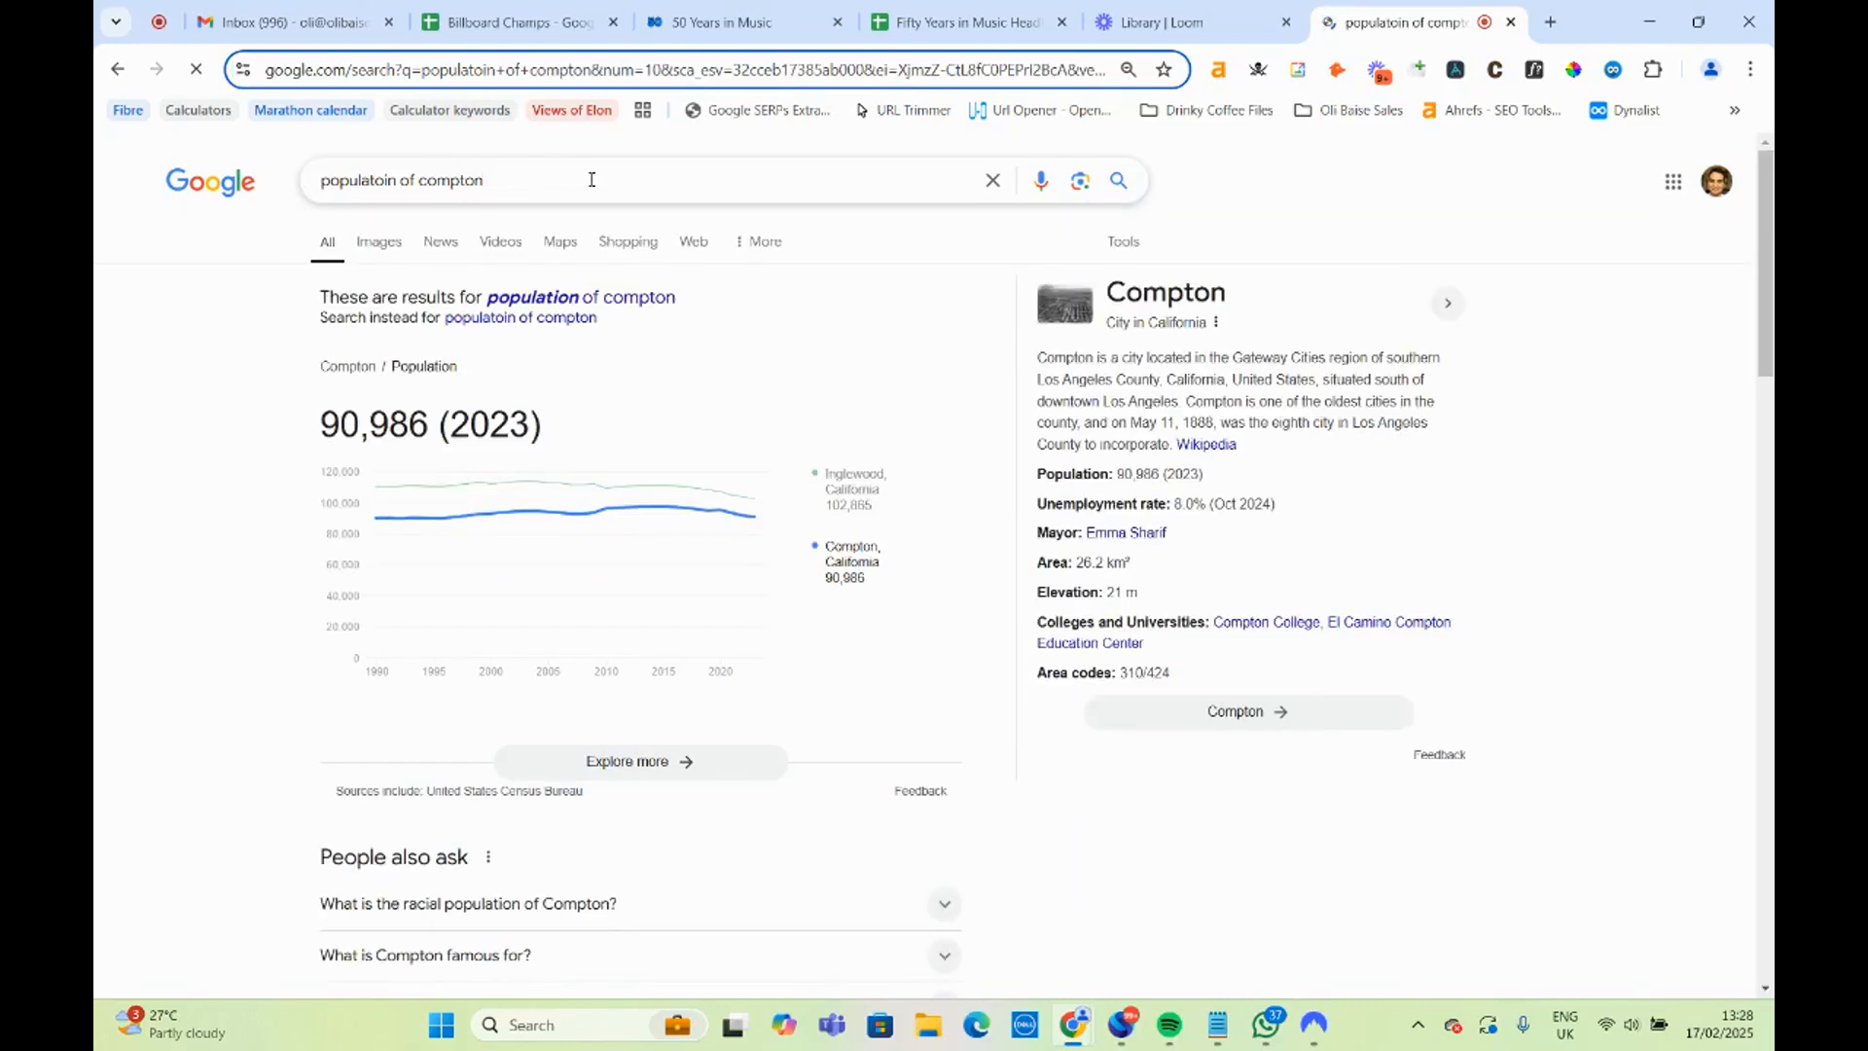
{"action": "left_click_drag", "start_coordinate": [443, 179], "coordinate": [418, 181]}
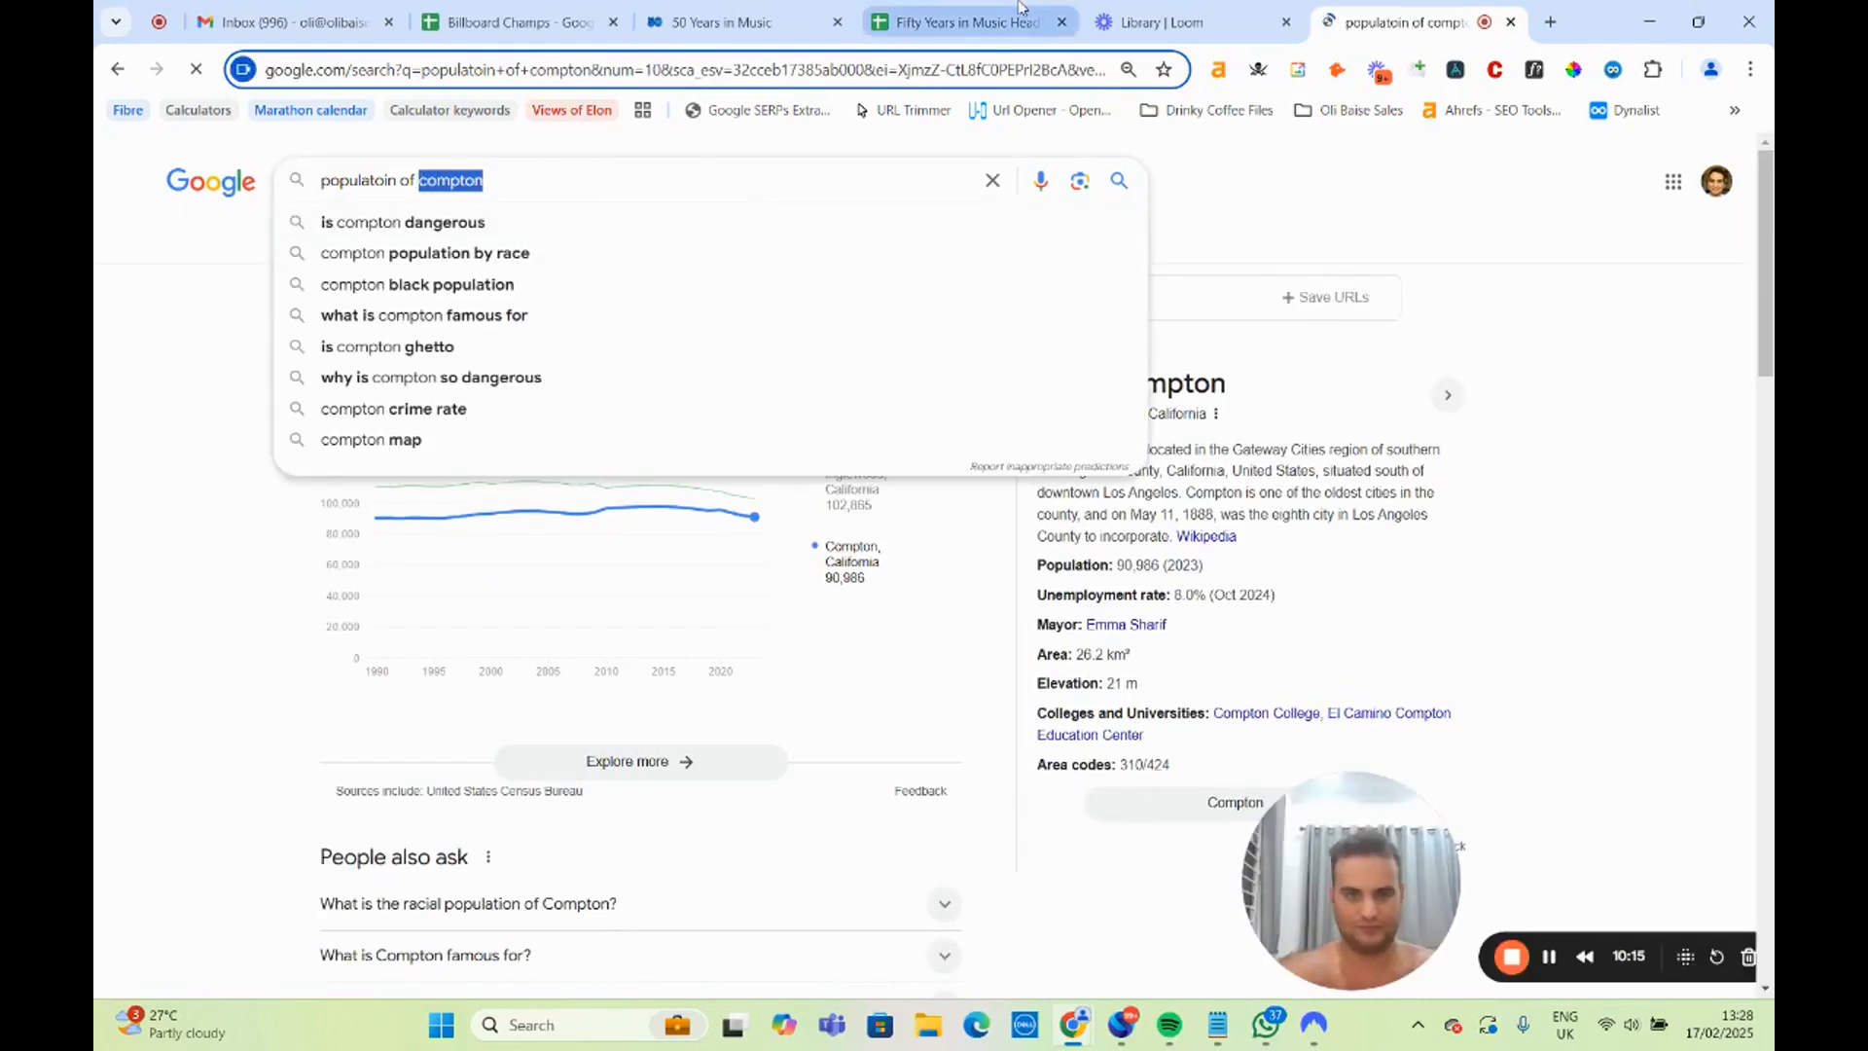
Replace the unfinished headline in A39 of the headlines spreadsheet with "The most musically gifted cities in California".
{"action": "left_click", "coordinate": [959, 21]}
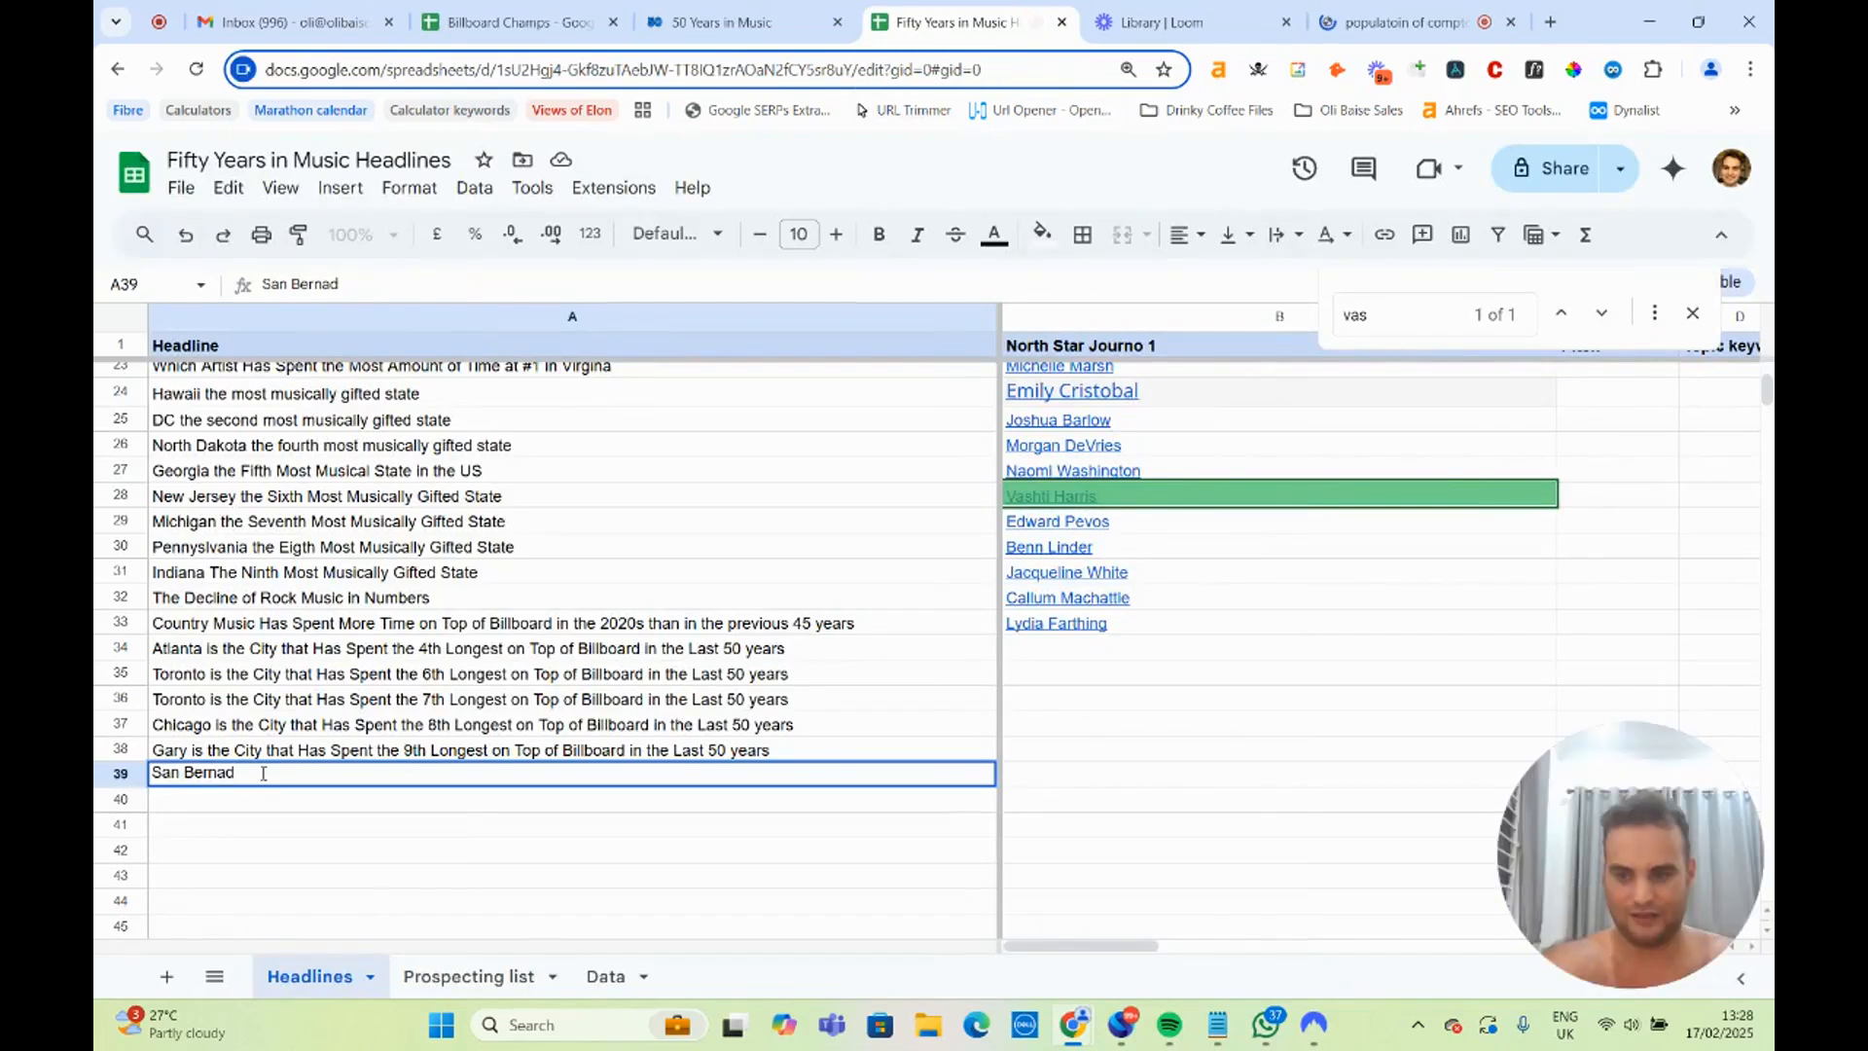
{"action": "left_click_drag", "start_coordinate": [239, 774], "coordinate": [115, 778]}
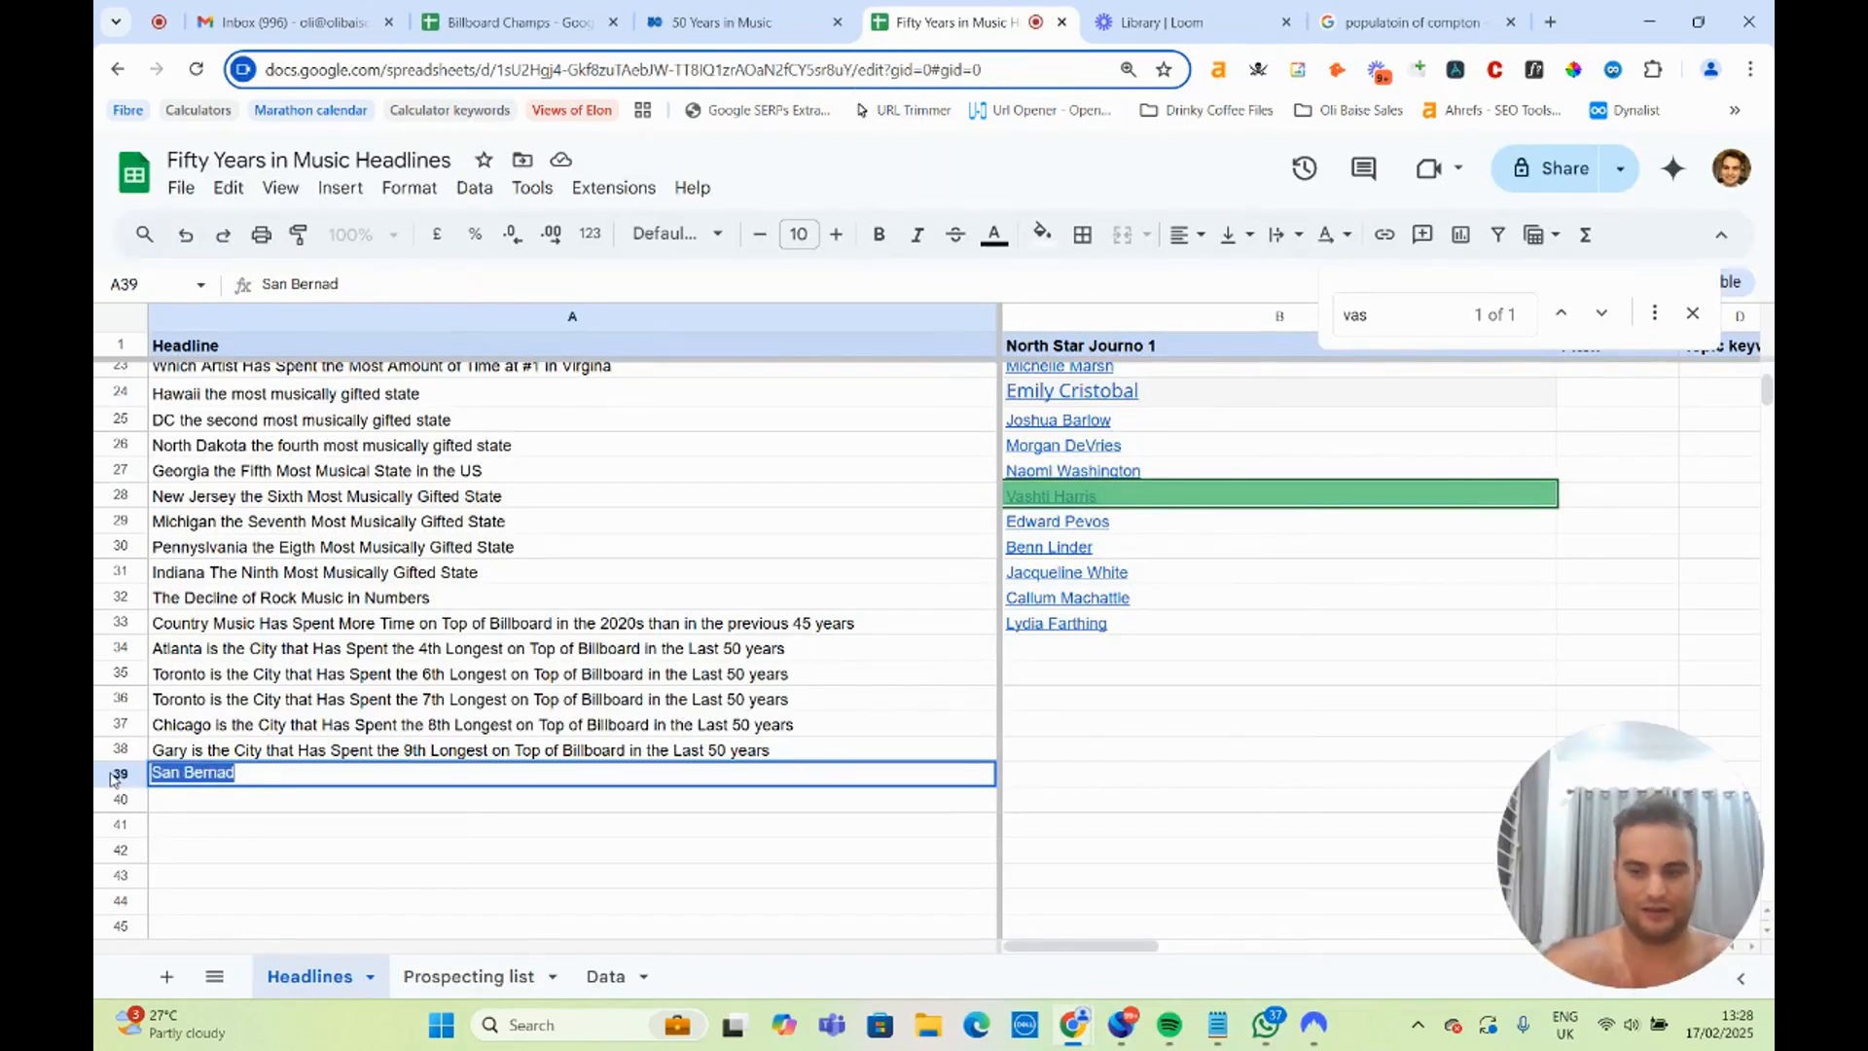
{"action": "type", "text": "The"}
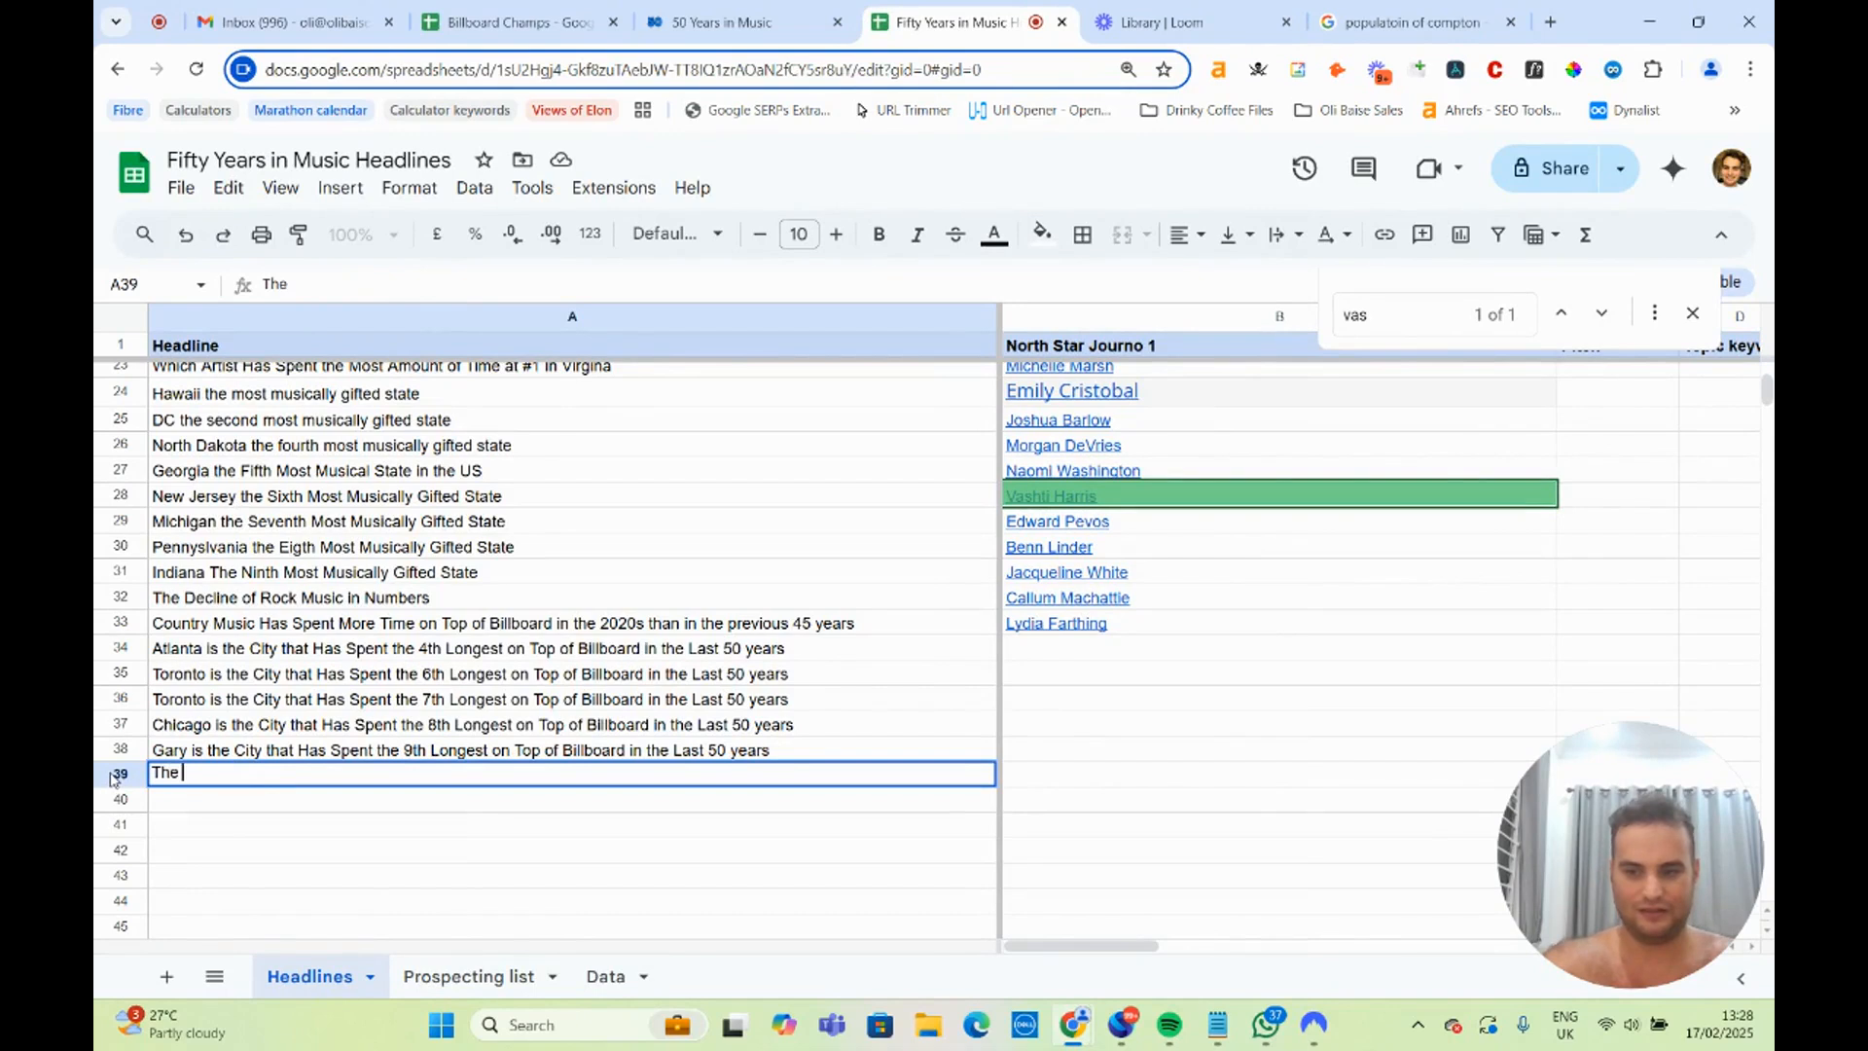
{"action": "type", "text": " most musical"}
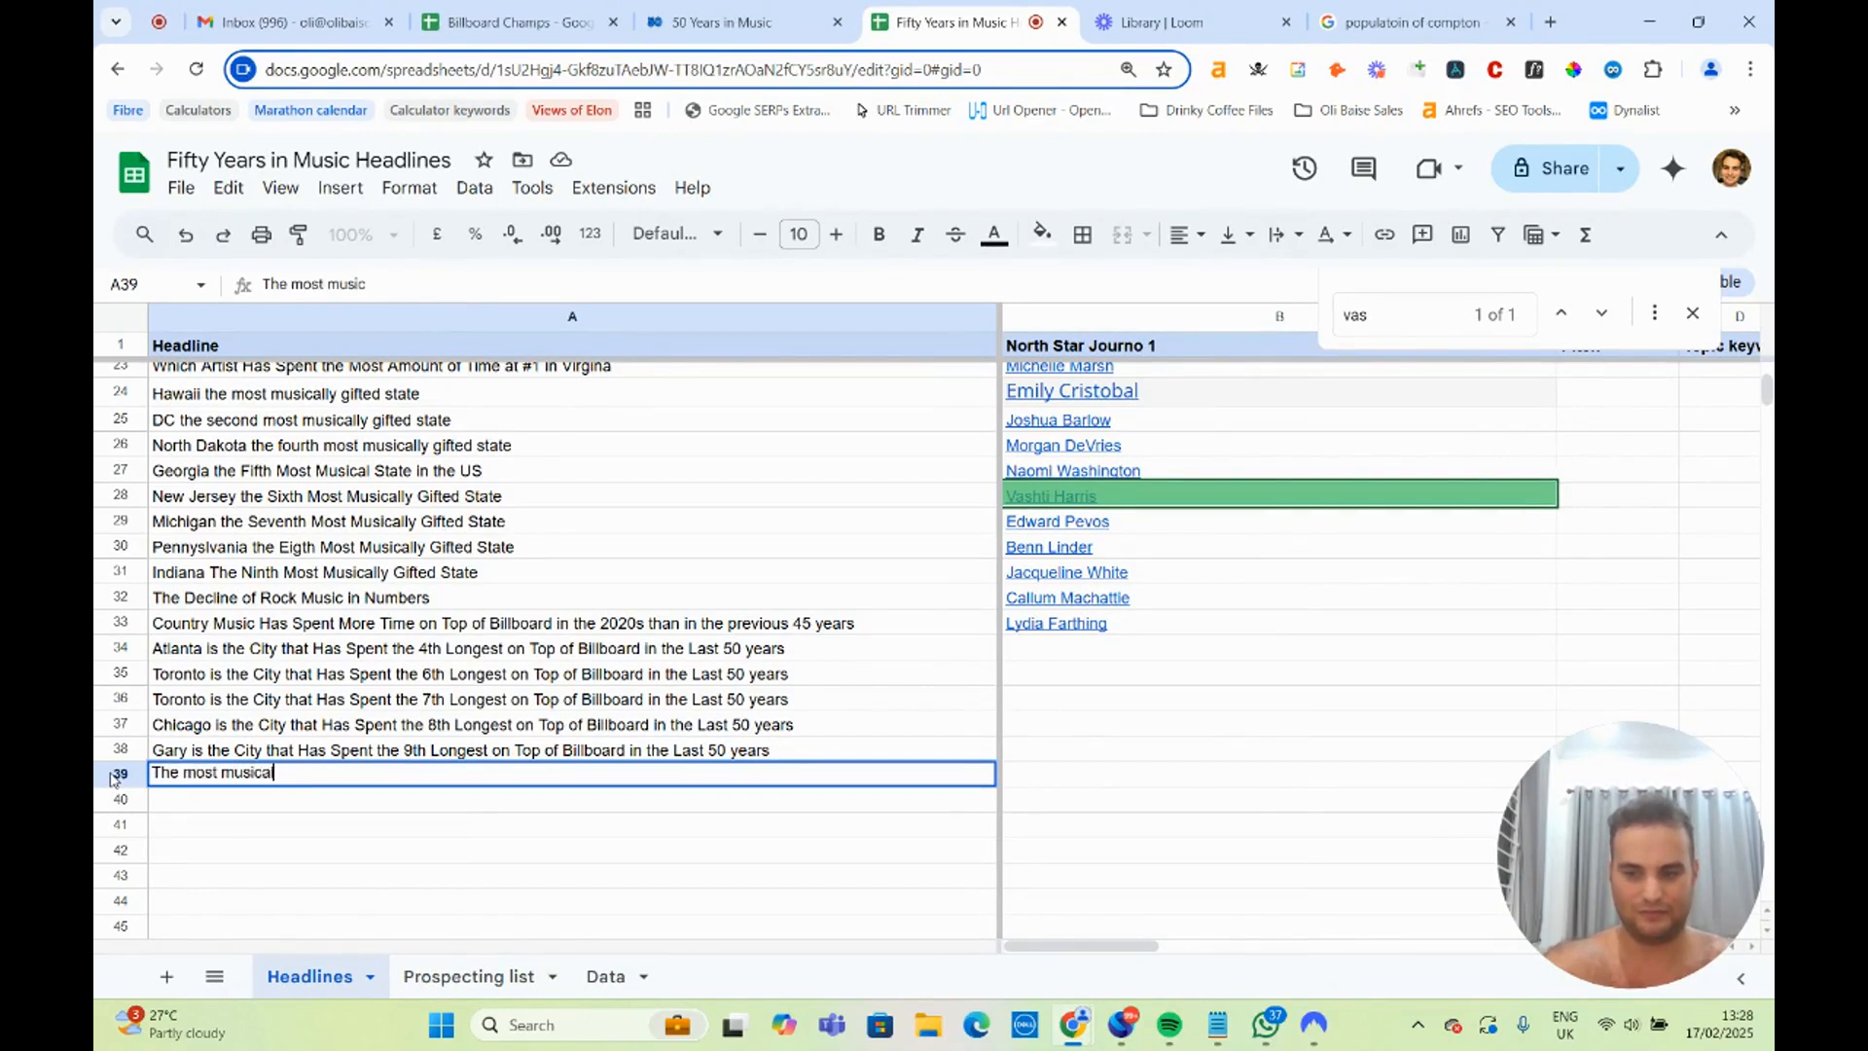
{"action": "type", "text": "ly gifte"}
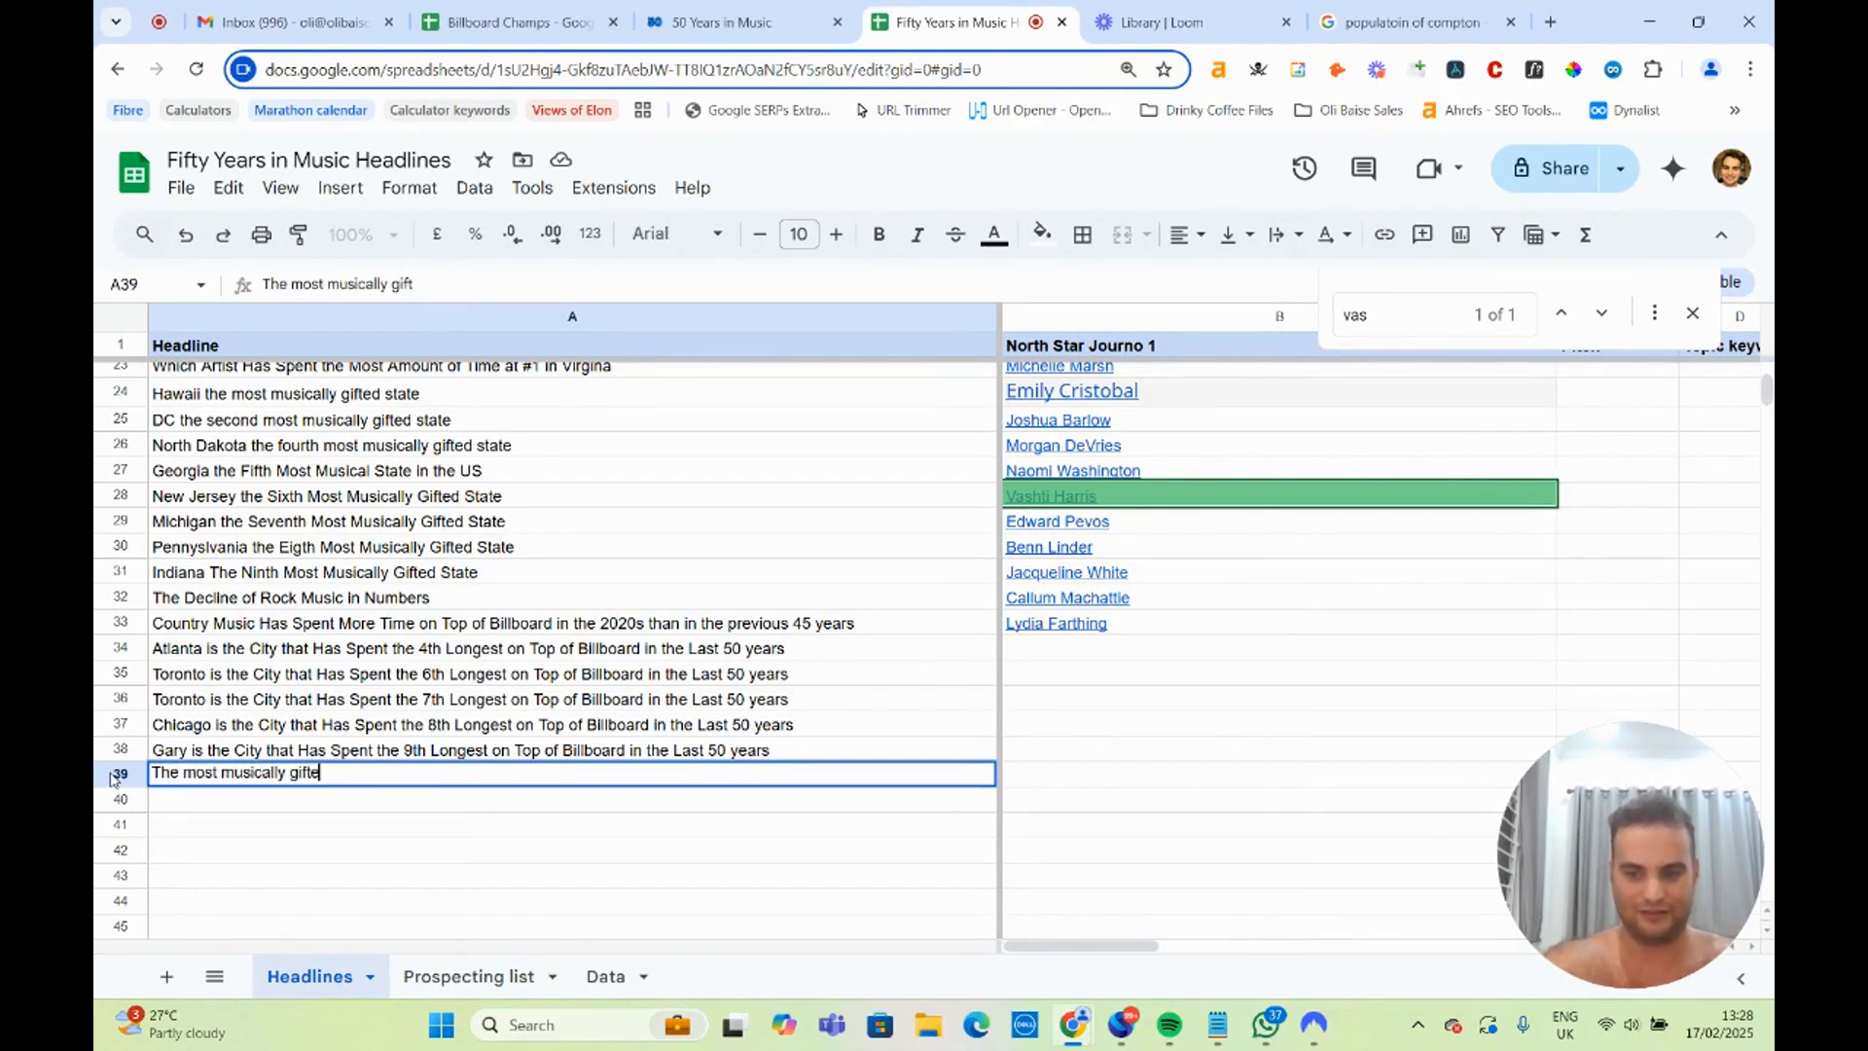
{"action": "type", "text": "d cities in Cali"}
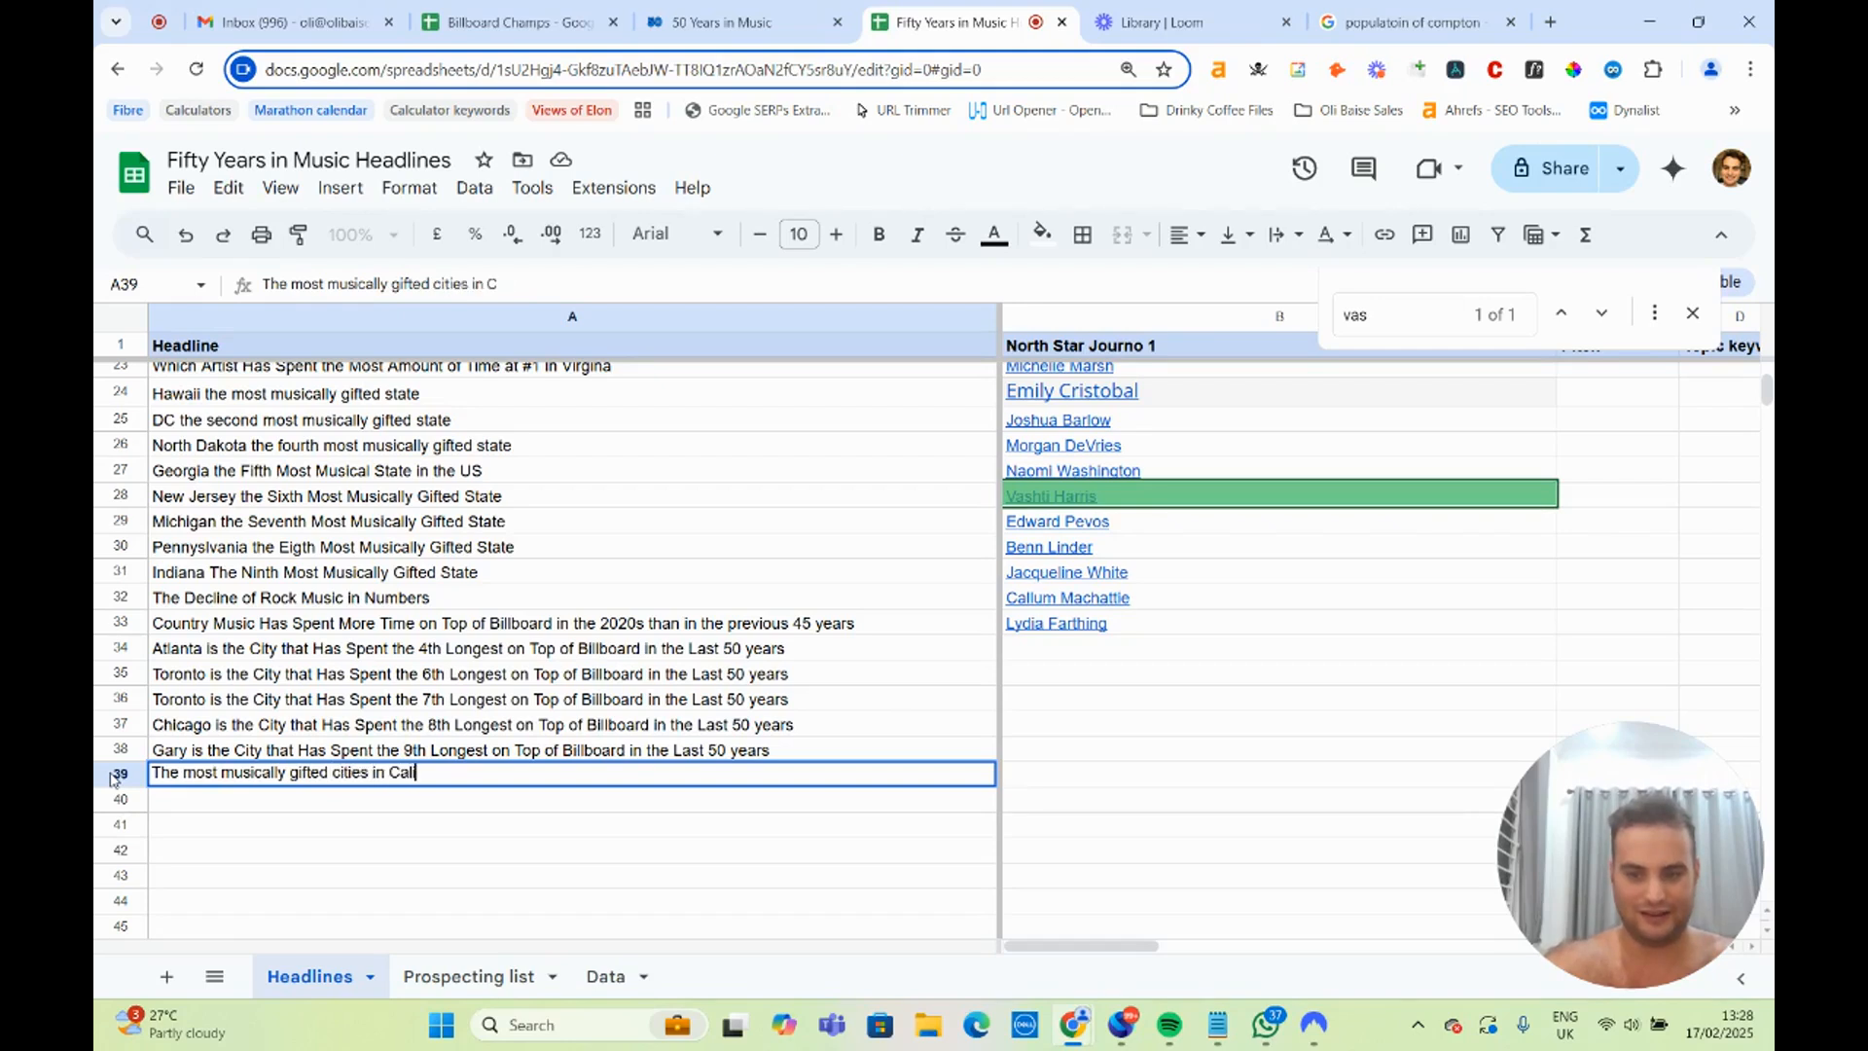
{"action": "type", "text": "fornia"}
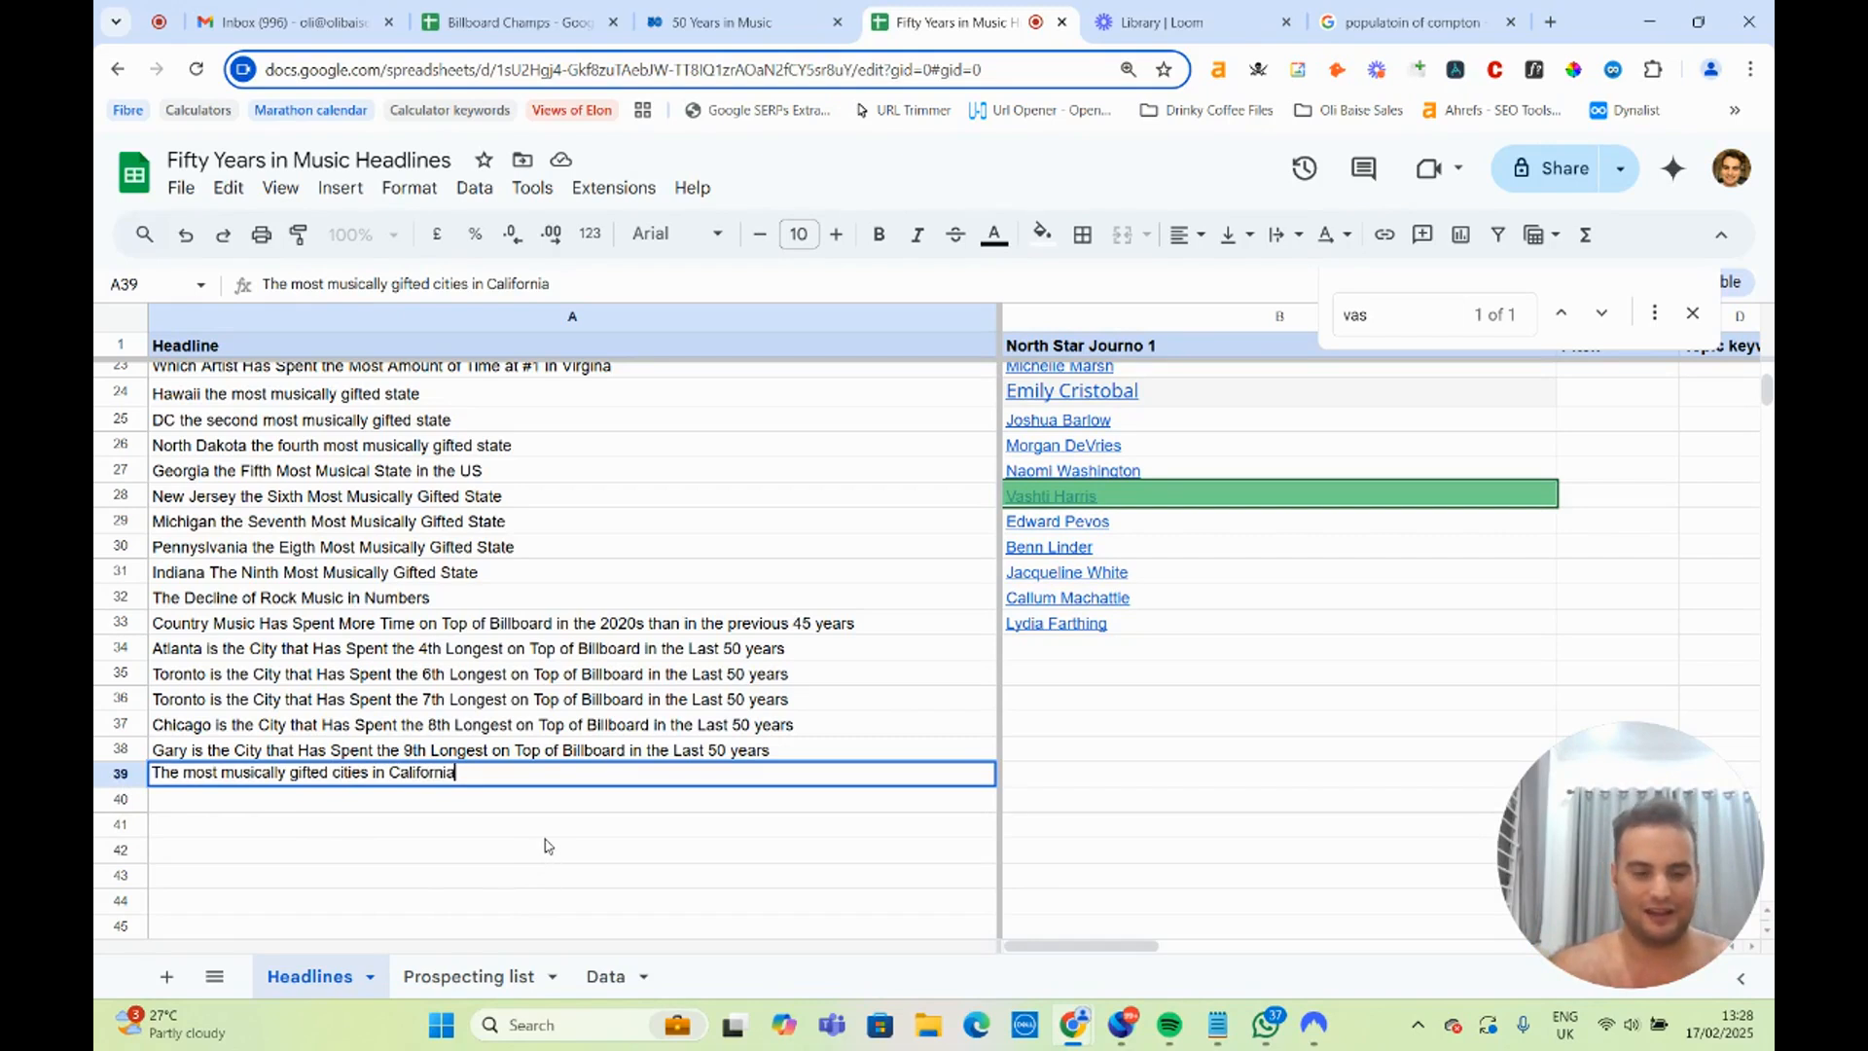
{"action": "left_click", "coordinate": [543, 825]}
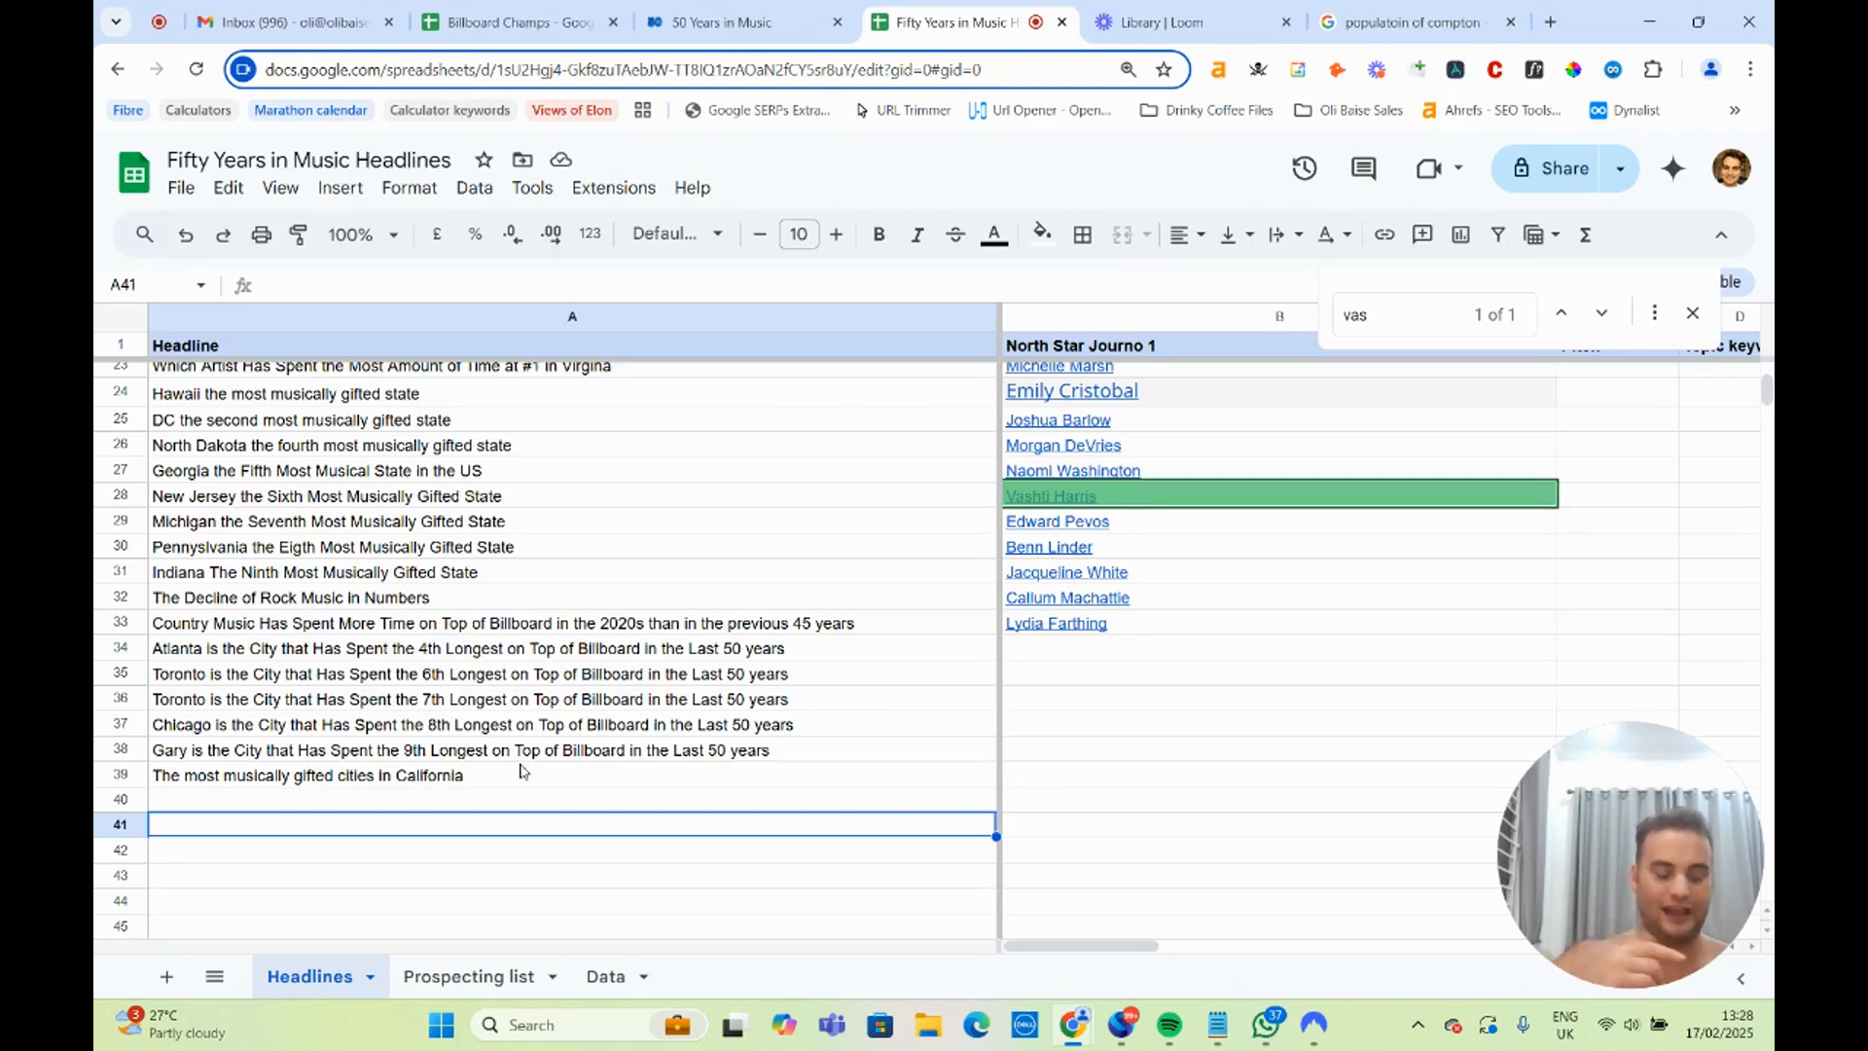
{"action": "double_click", "coordinate": [327, 776]}
{"action": "left_click", "coordinate": [786, 673]}
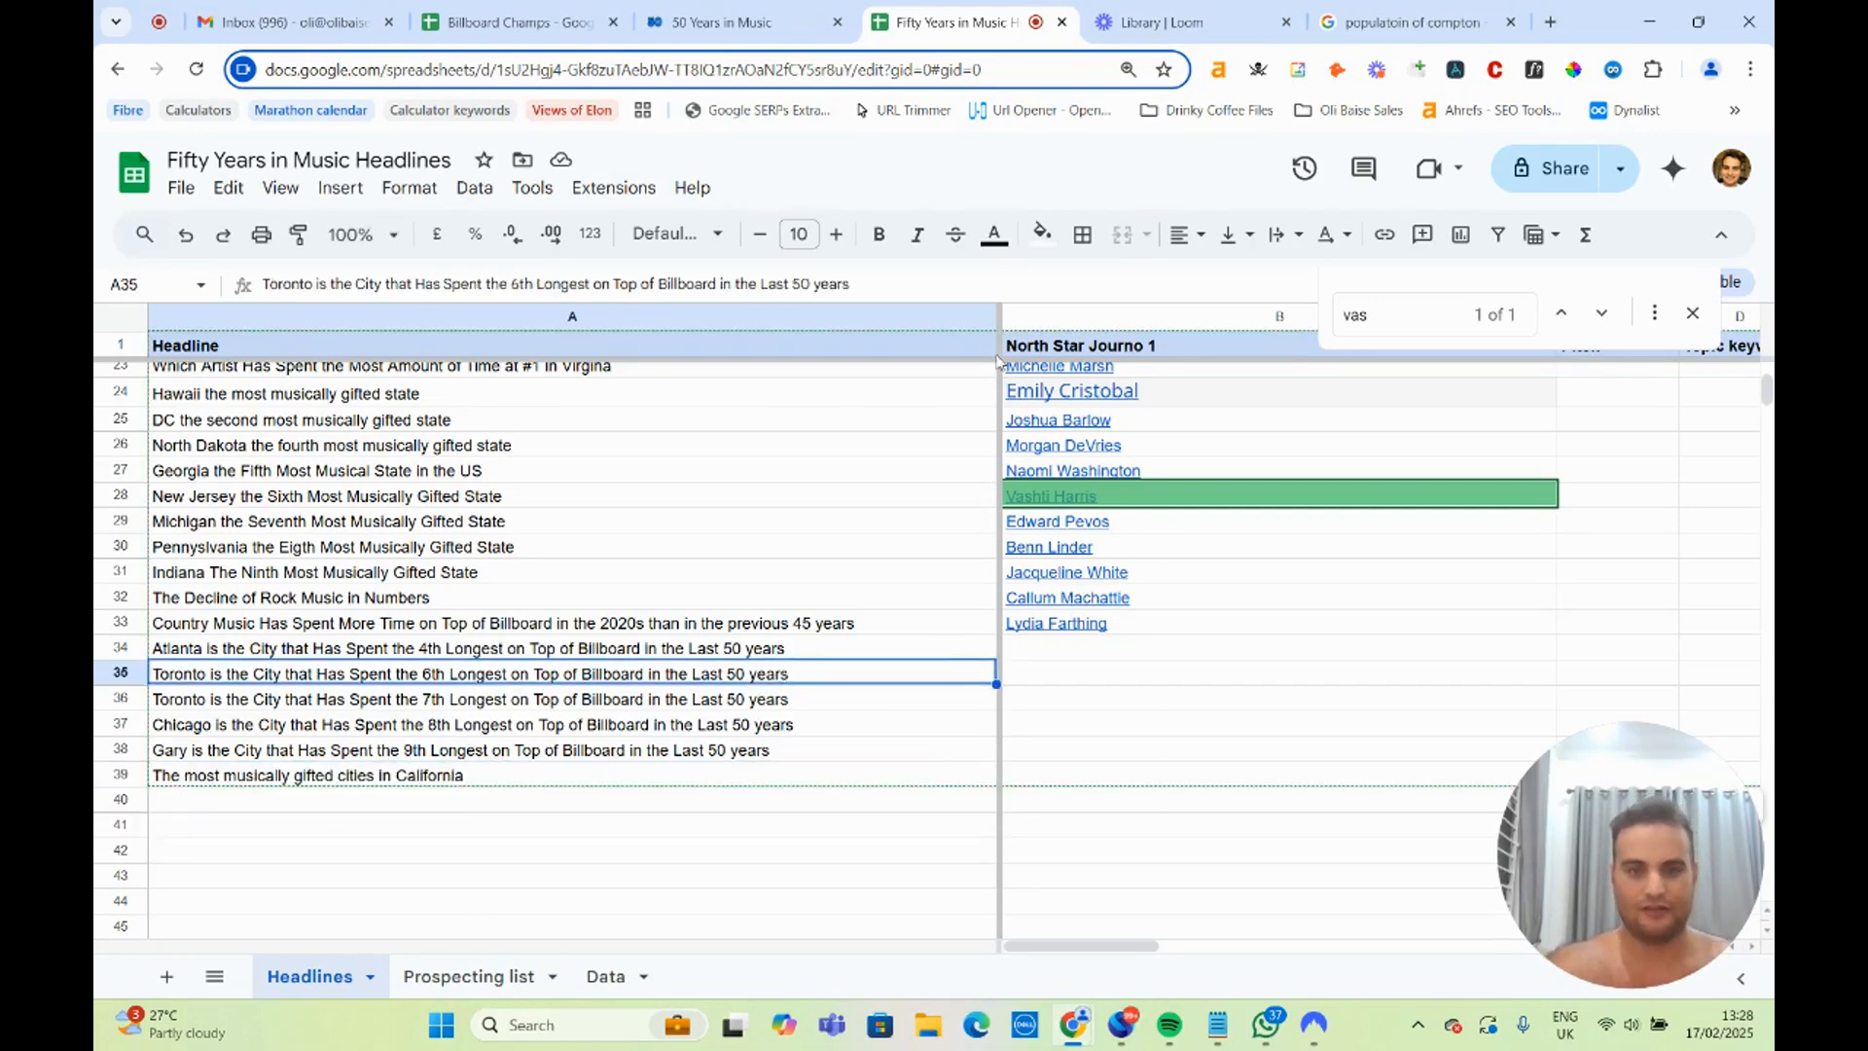
In the 50 Years in Music study, examine the top of the cities ranking per 100,000 residents, especially Sneedville and St Michael.
{"action": "left_click", "coordinate": [720, 21]}
{"action": "scroll", "coordinate": [552, 551], "scroll_direction": "down", "scroll_amount": 10}
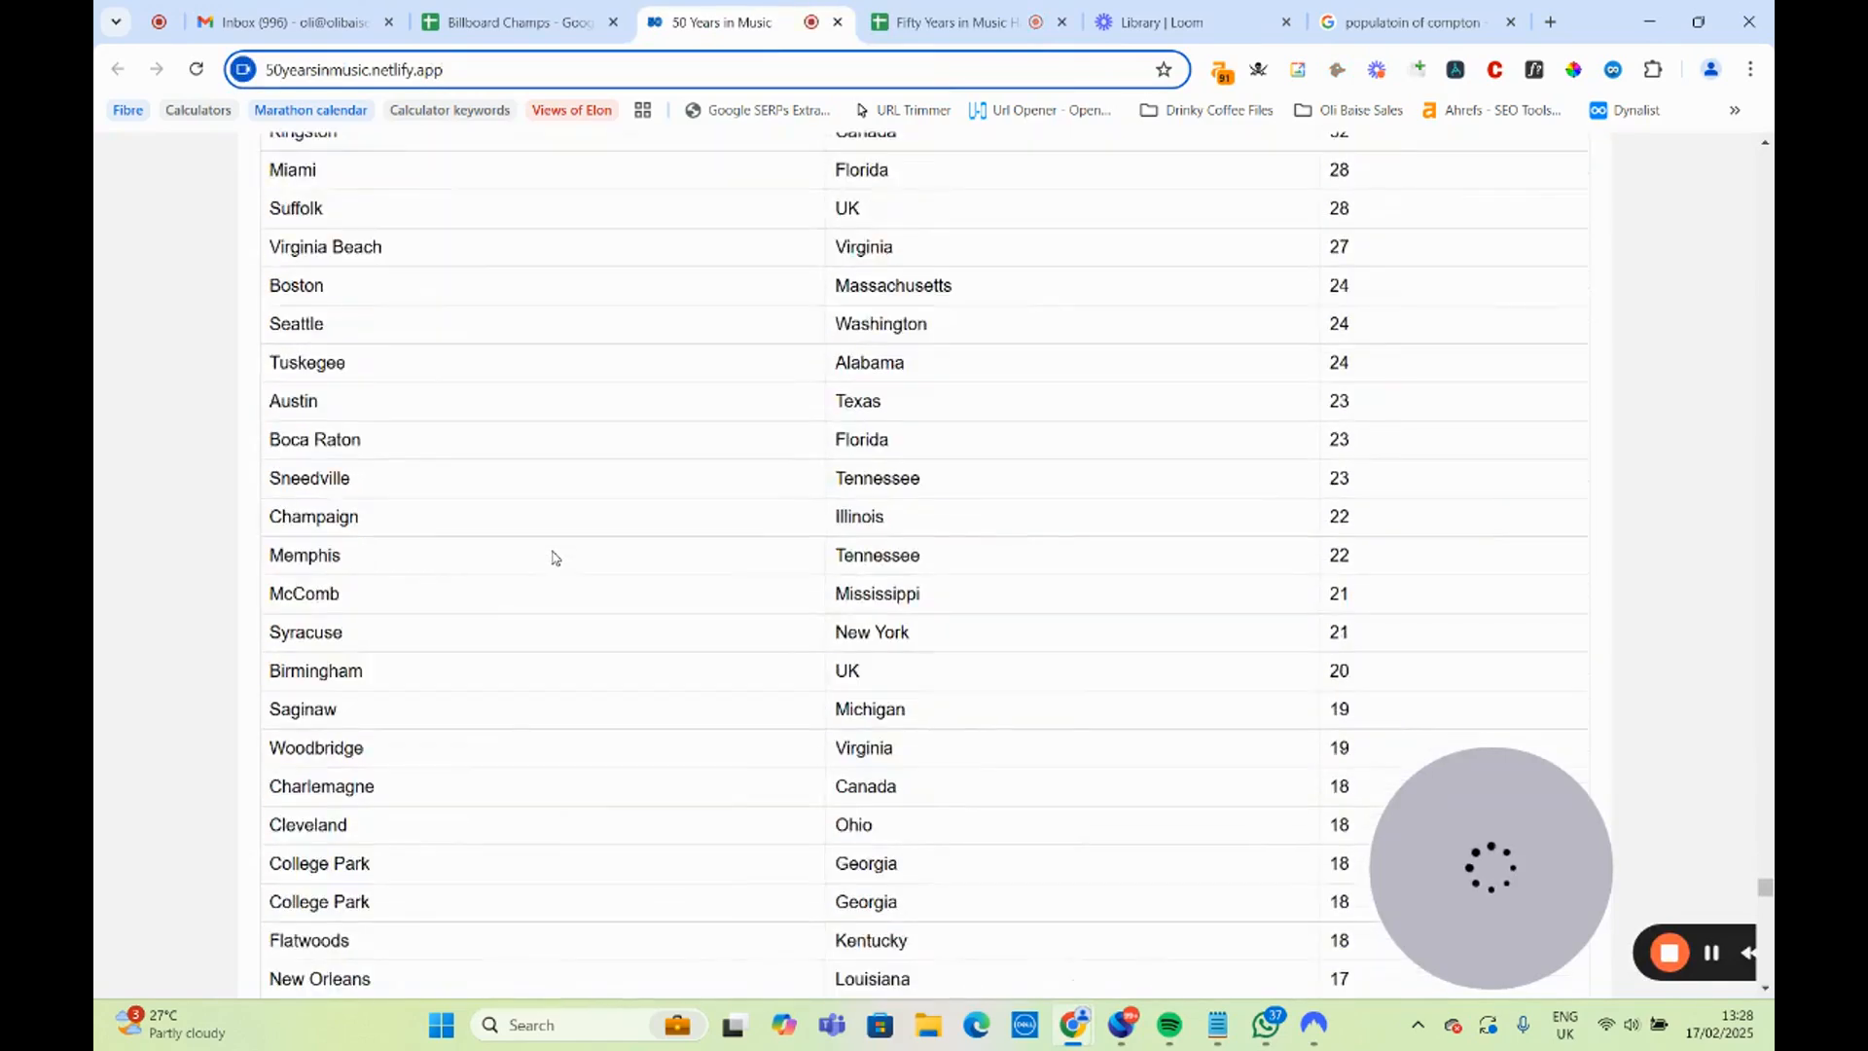
{"action": "scroll", "coordinate": [552, 551], "scroll_direction": "up", "scroll_amount": 3}
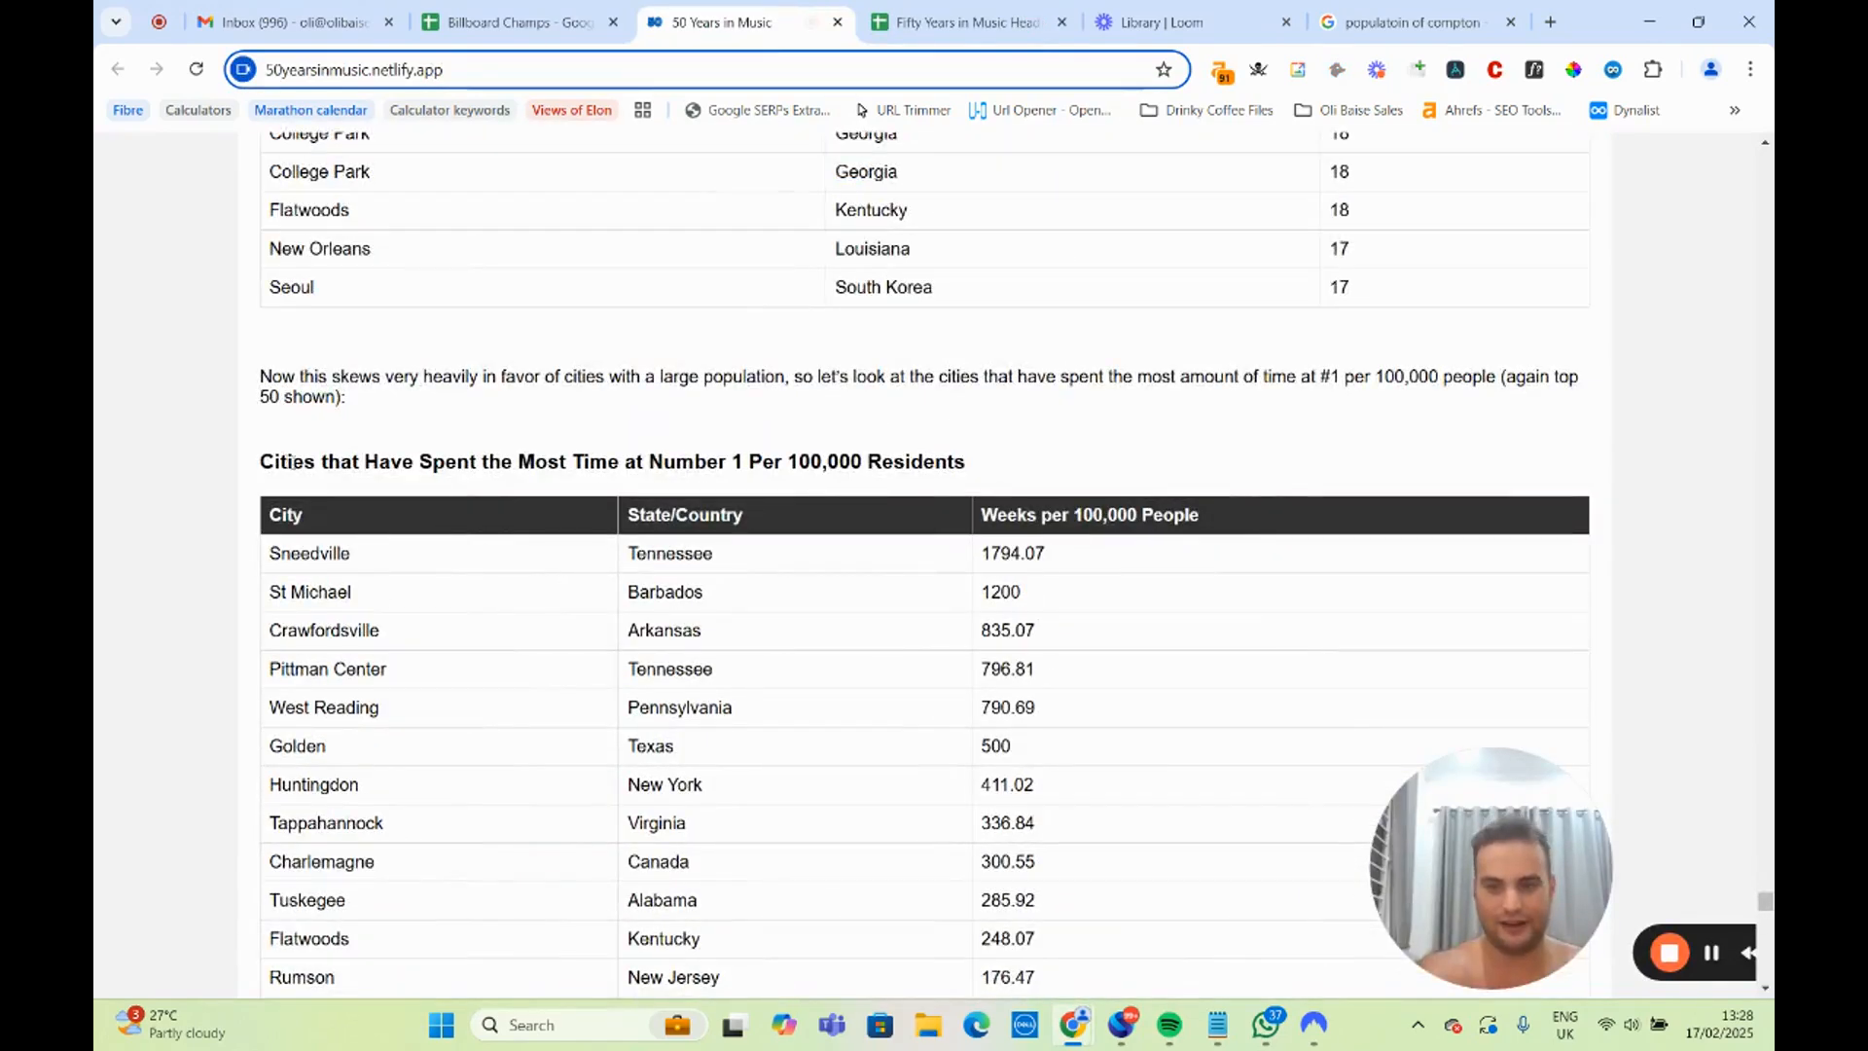
{"action": "left_click_drag", "start_coordinate": [271, 460], "coordinate": [984, 465]}
{"action": "scroll", "coordinate": [846, 553], "scroll_direction": "down", "scroll_amount": 4}
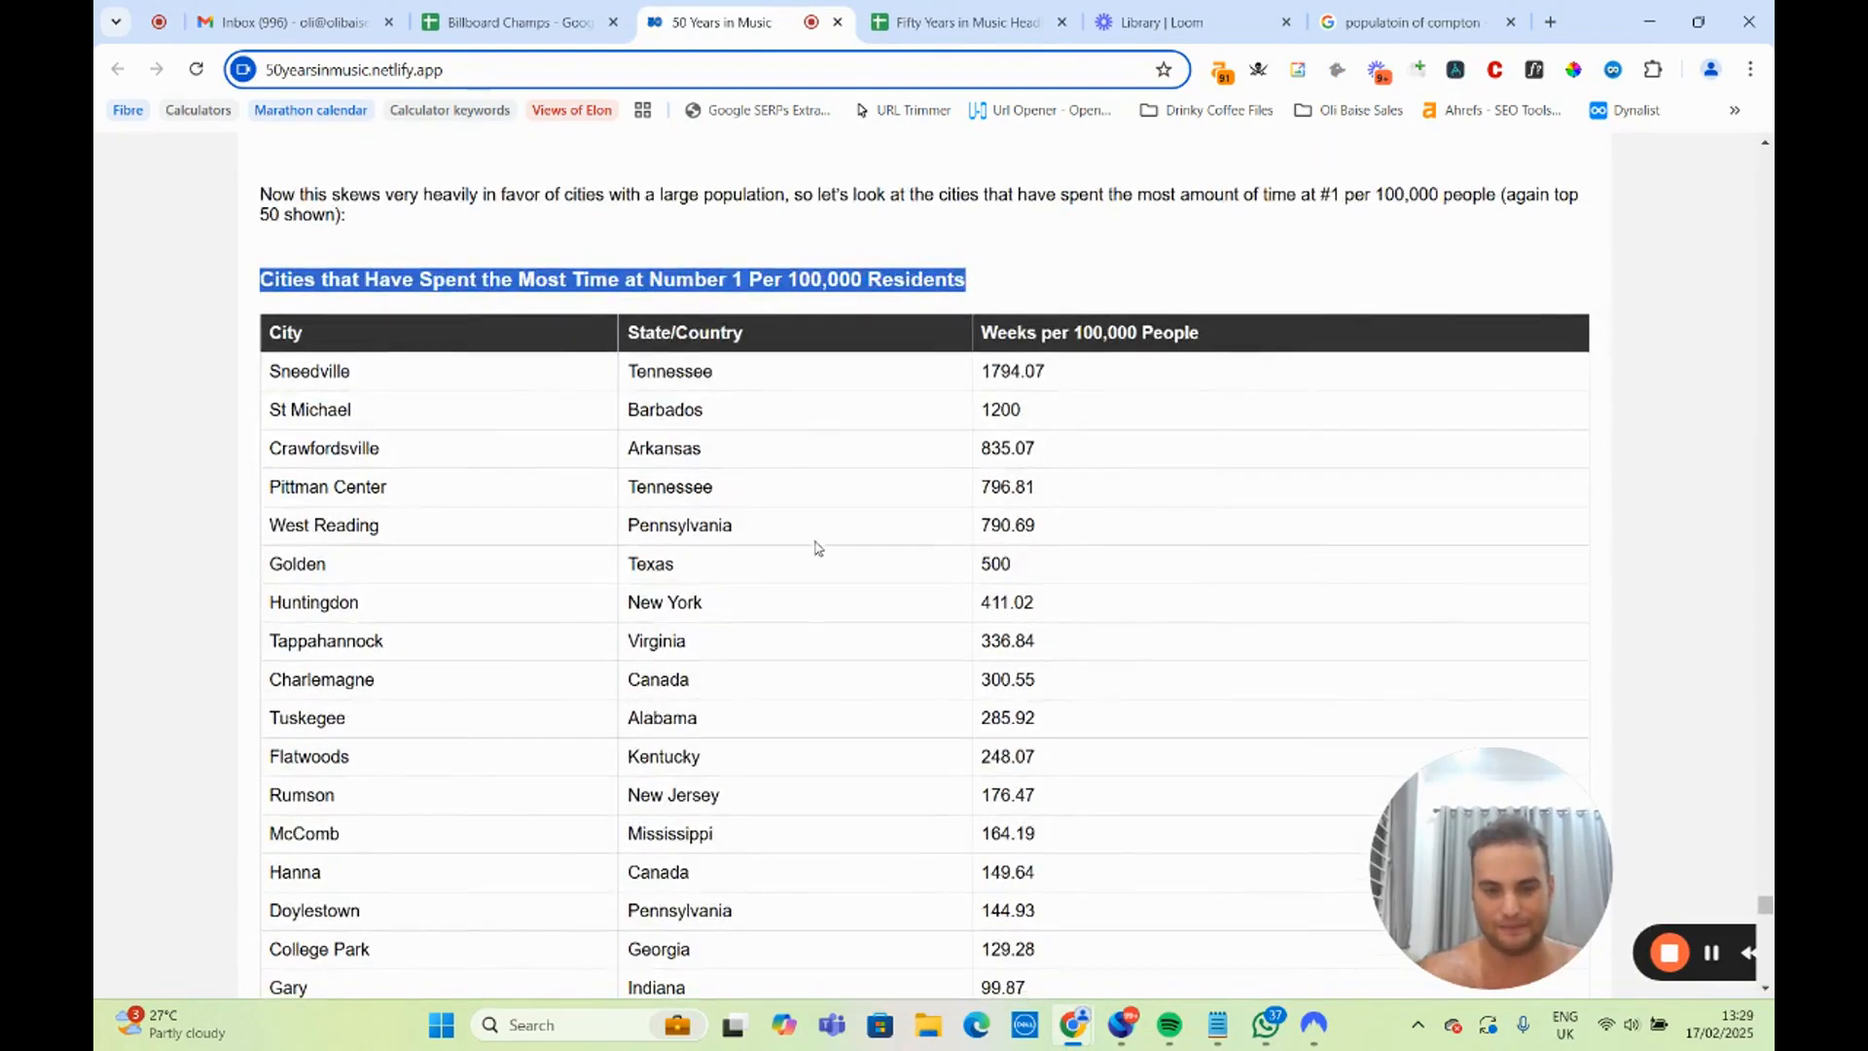
{"action": "scroll", "coordinate": [776, 553], "scroll_direction": "up", "scroll_amount": 4}
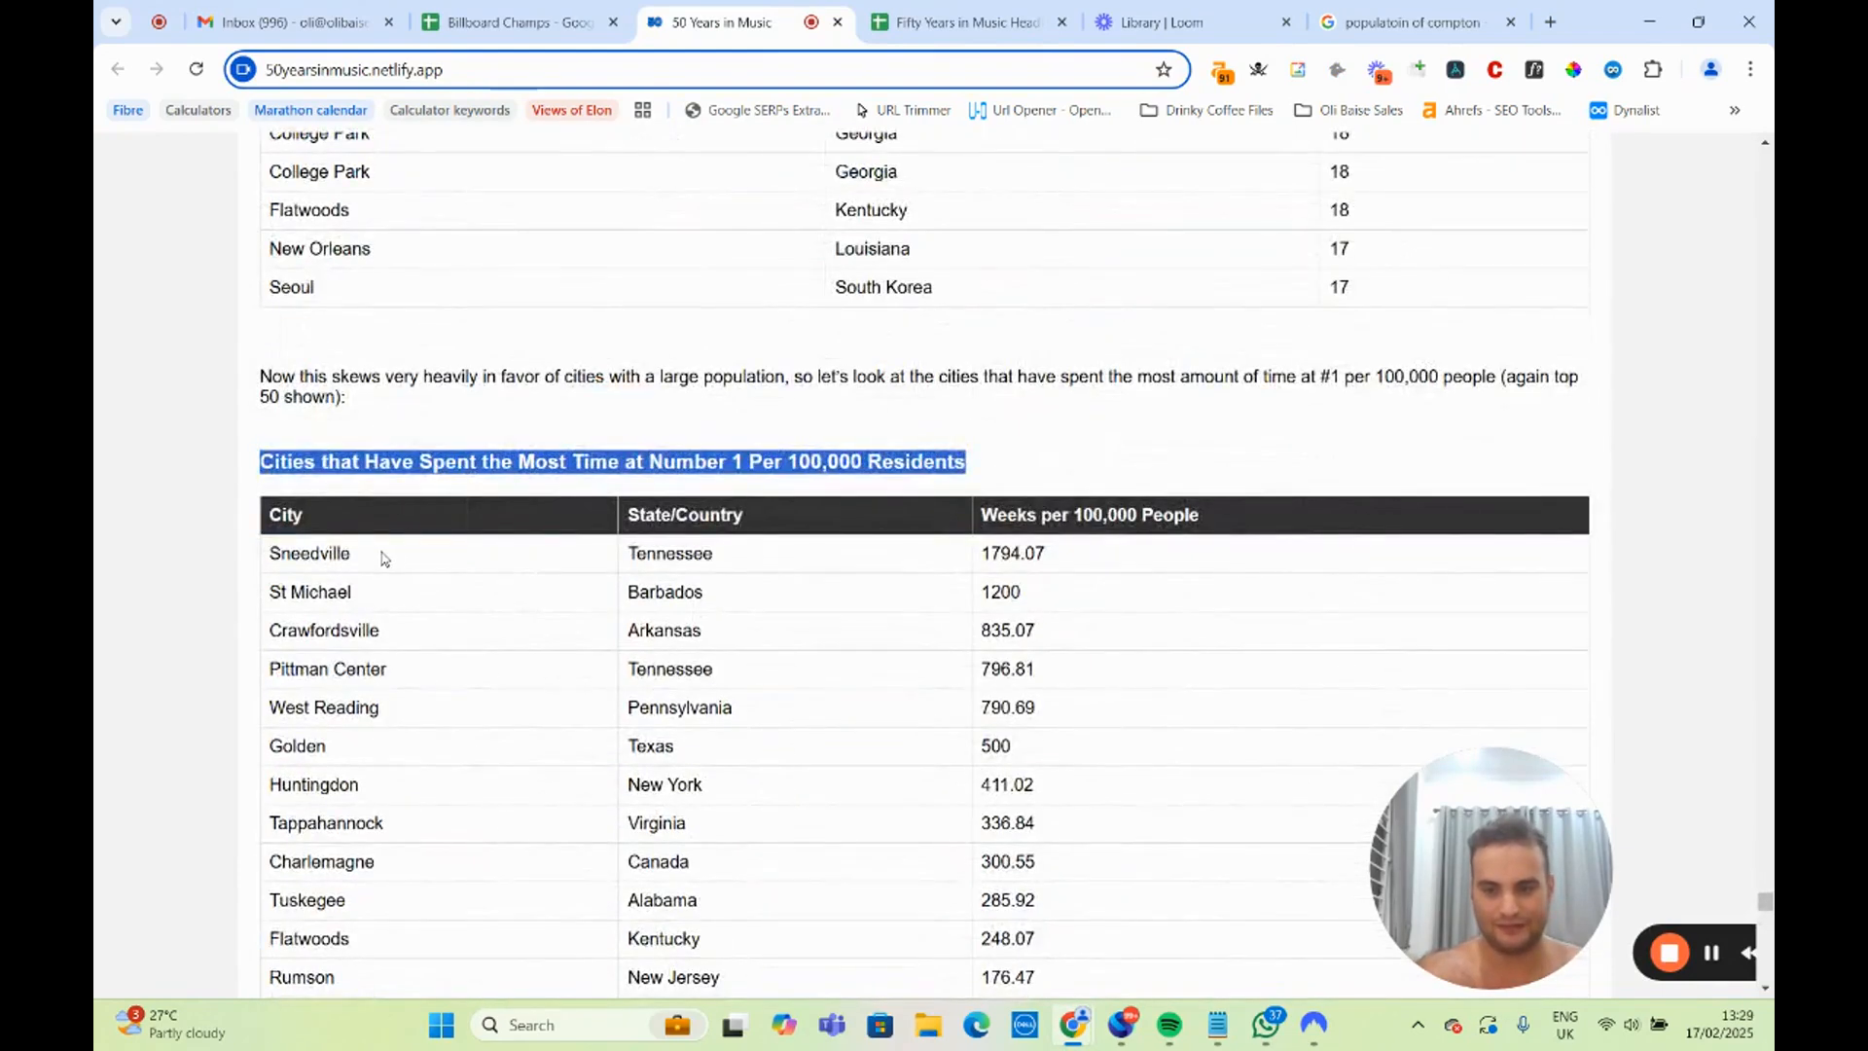
{"action": "left_click_drag", "start_coordinate": [288, 553], "coordinate": [371, 562]}
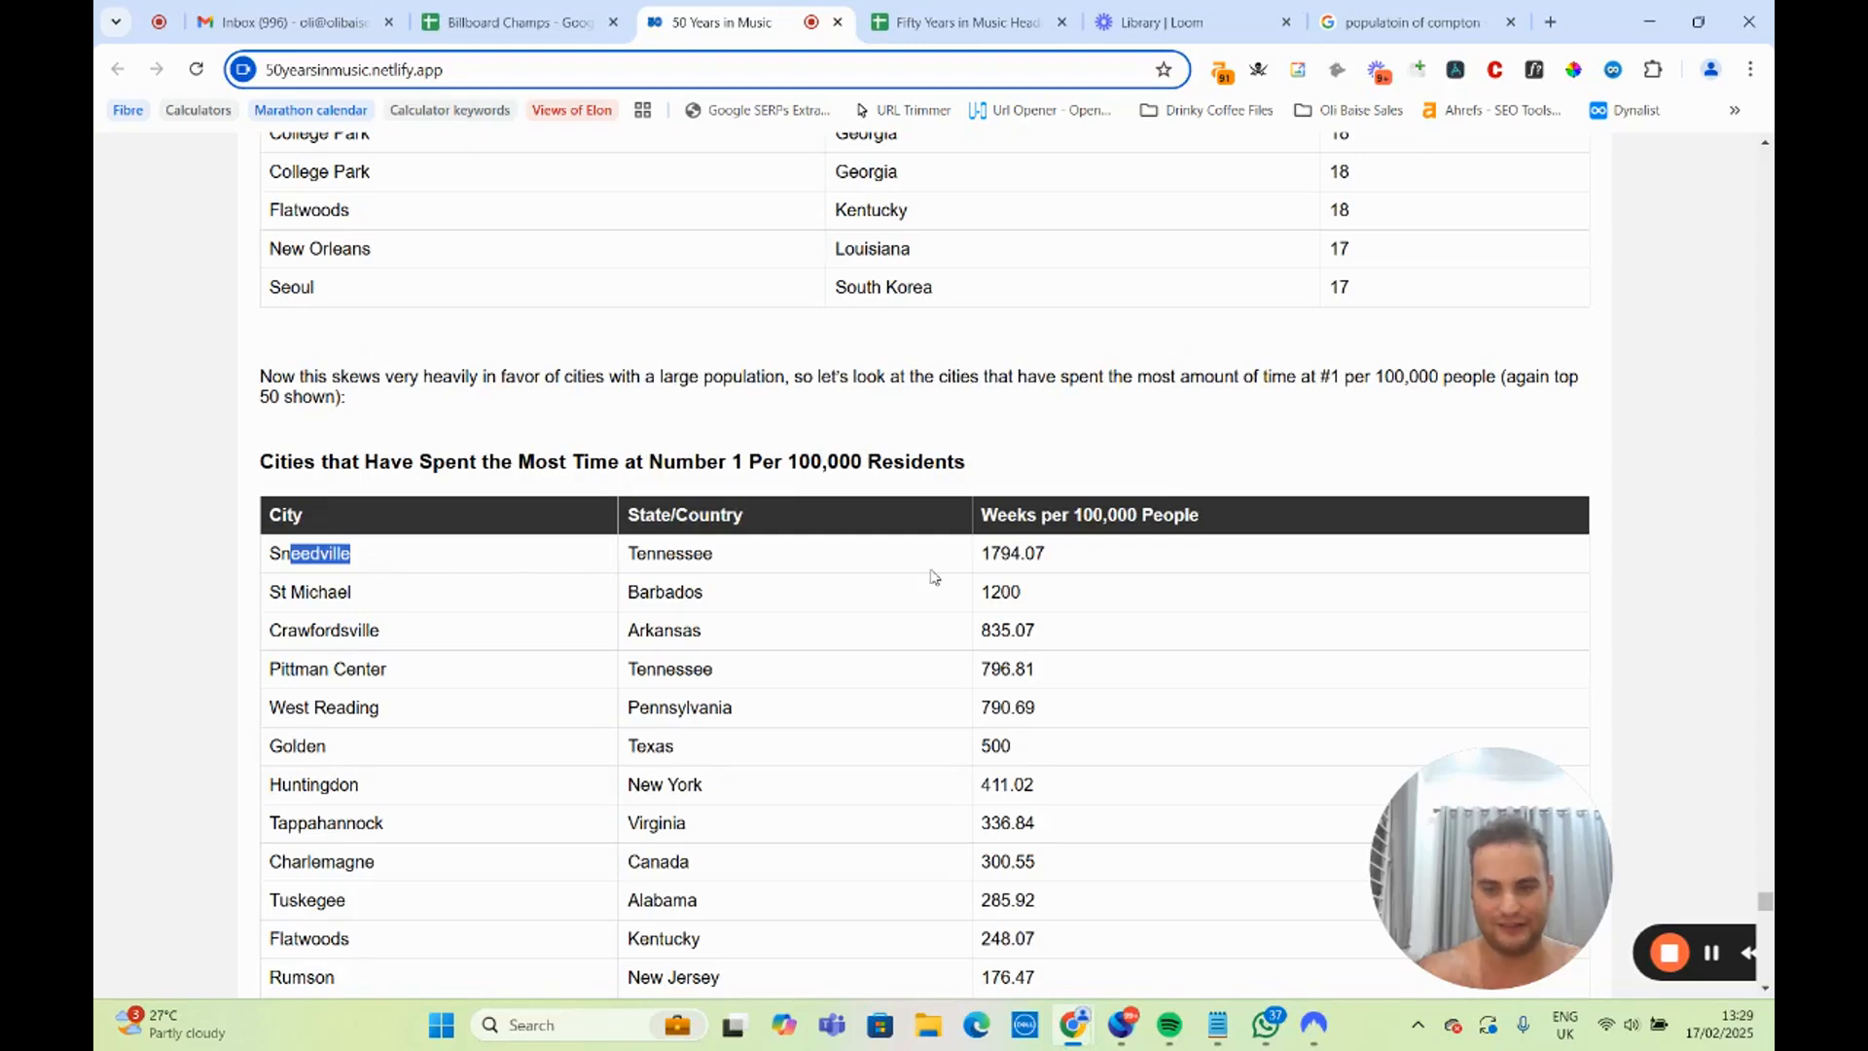
{"action": "left_click", "coordinate": [969, 566]}
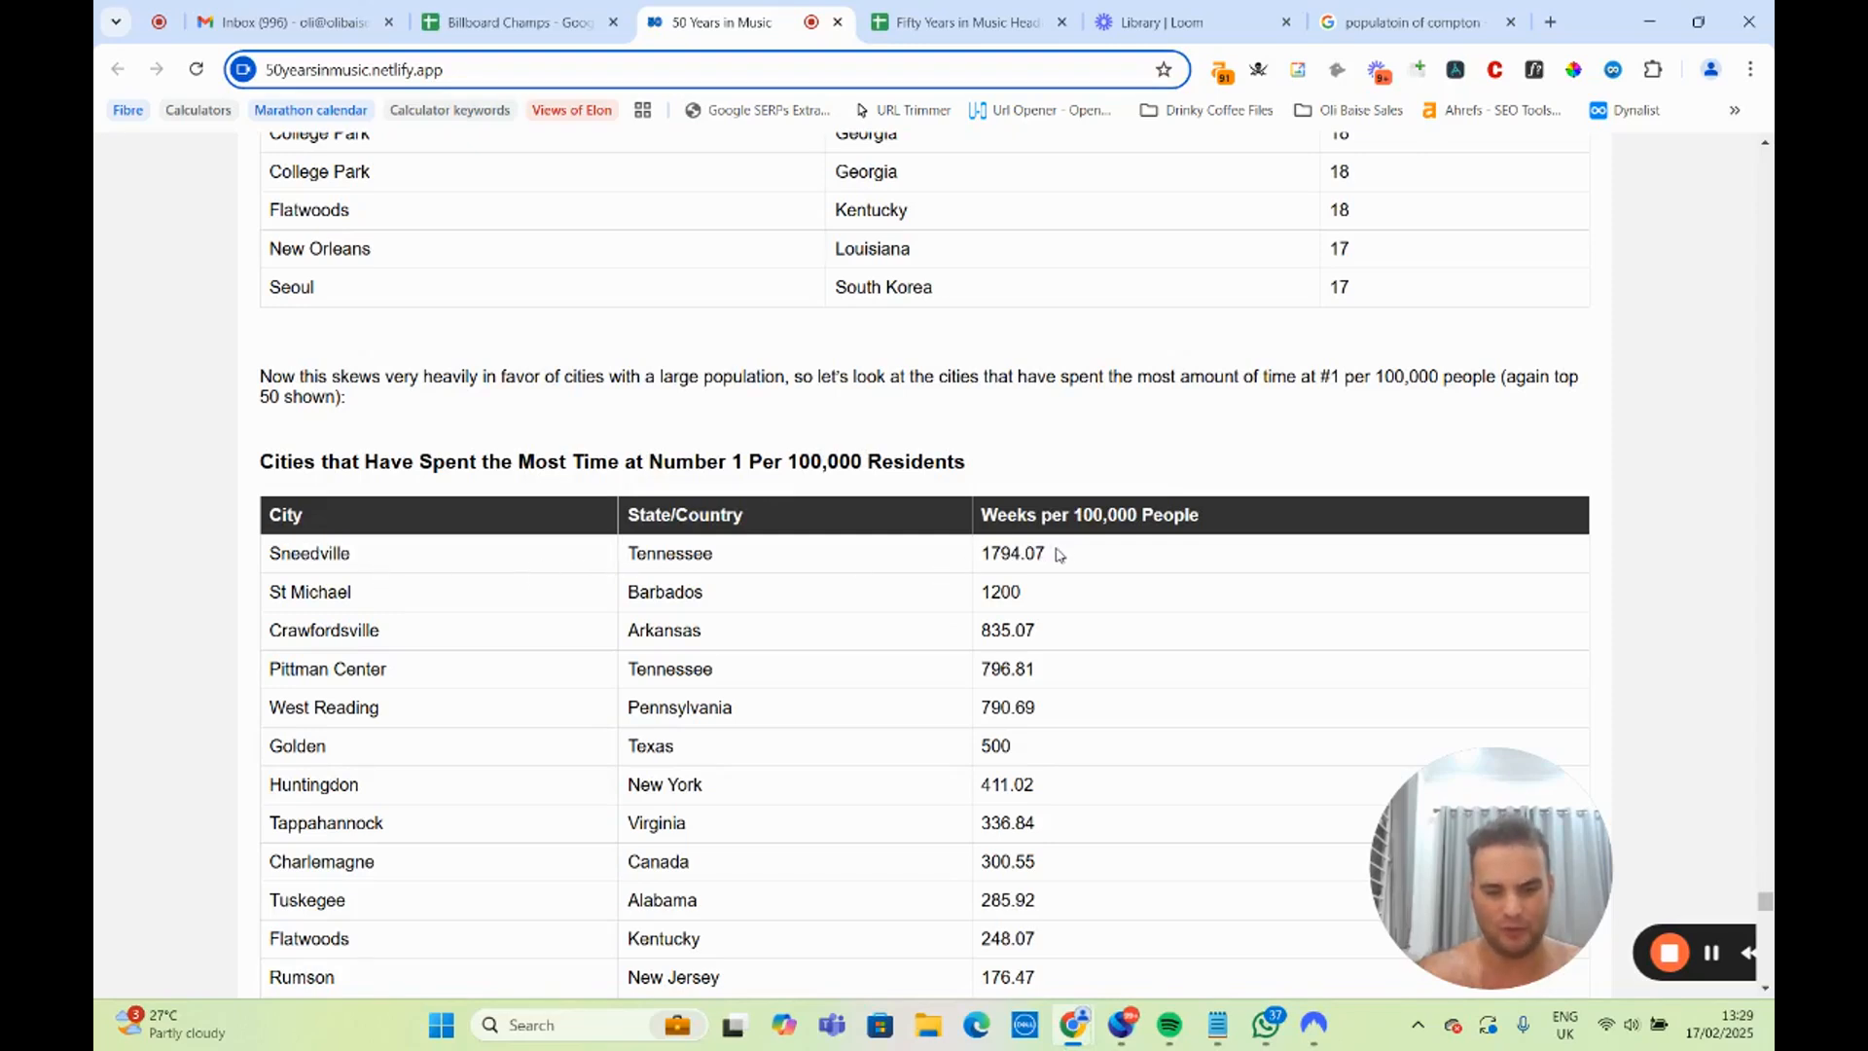
{"action": "left_click_drag", "start_coordinate": [1052, 551], "coordinate": [431, 518]}
{"action": "left_click", "coordinate": [312, 588]}
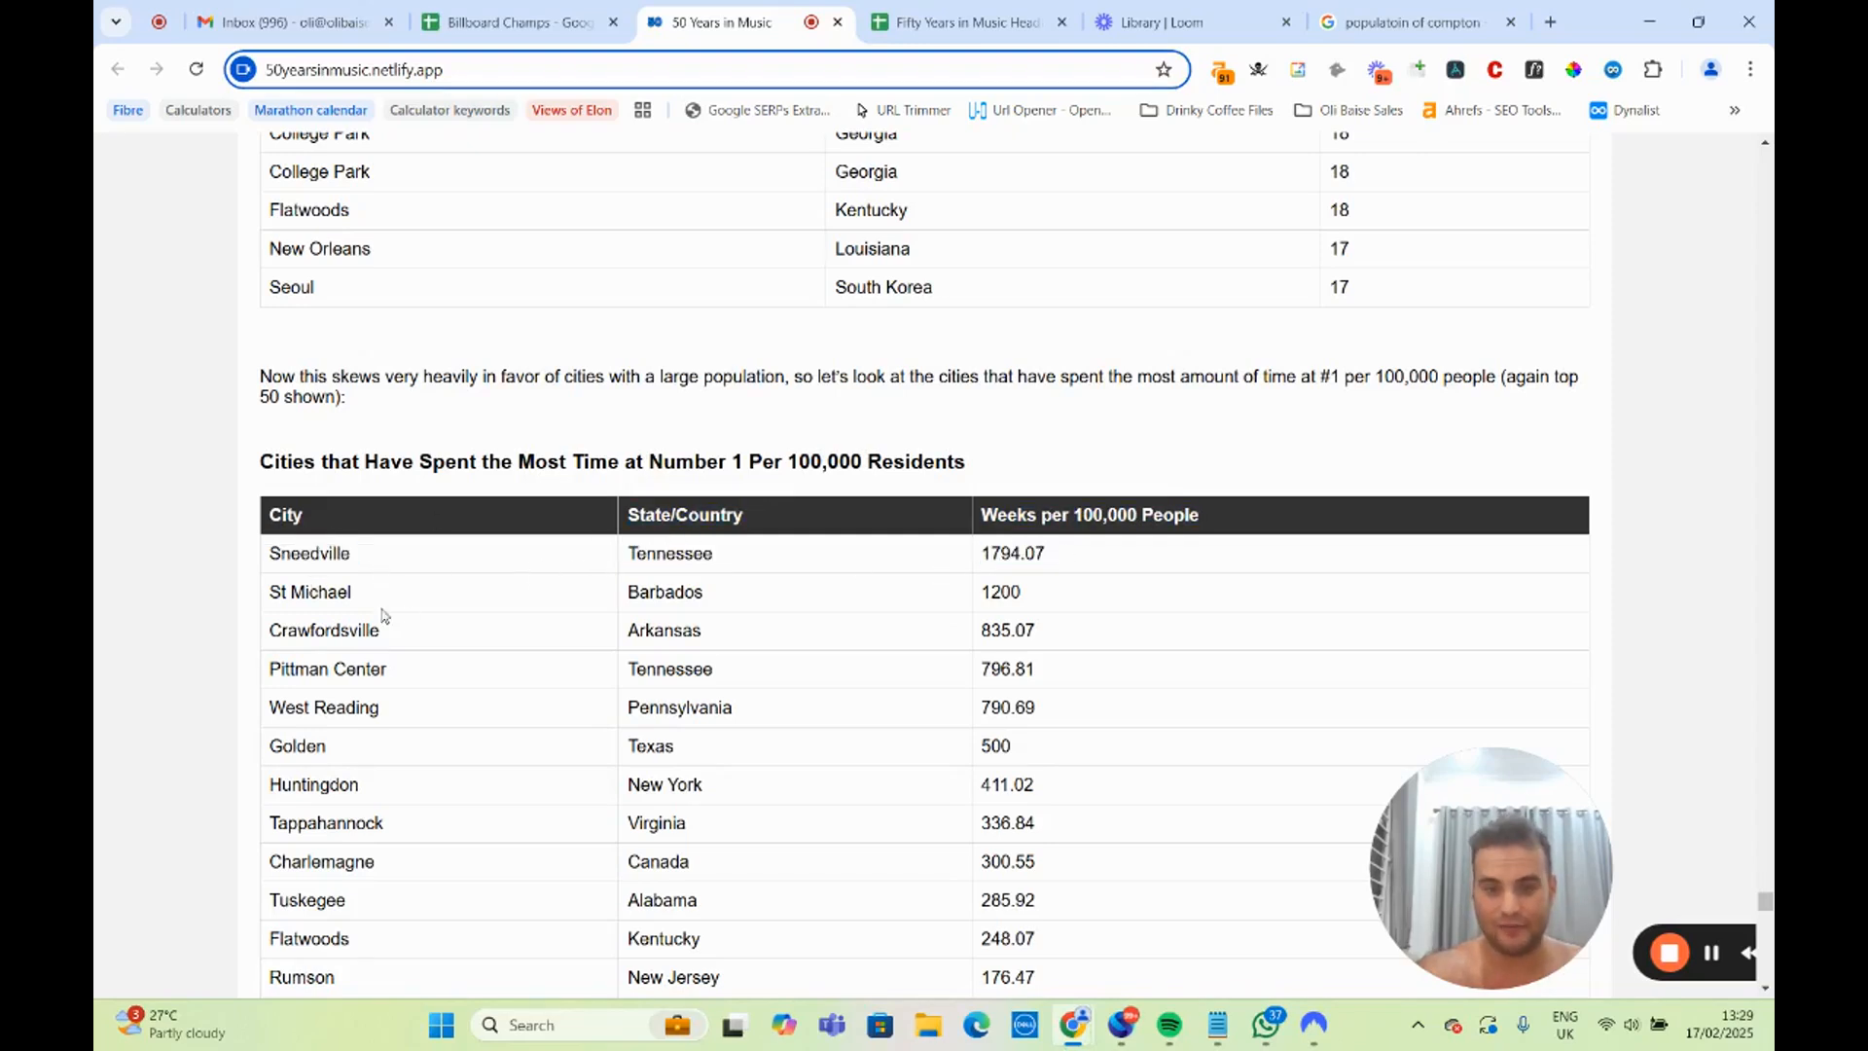
{"action": "left_click_drag", "start_coordinate": [352, 593], "coordinate": [279, 593]}
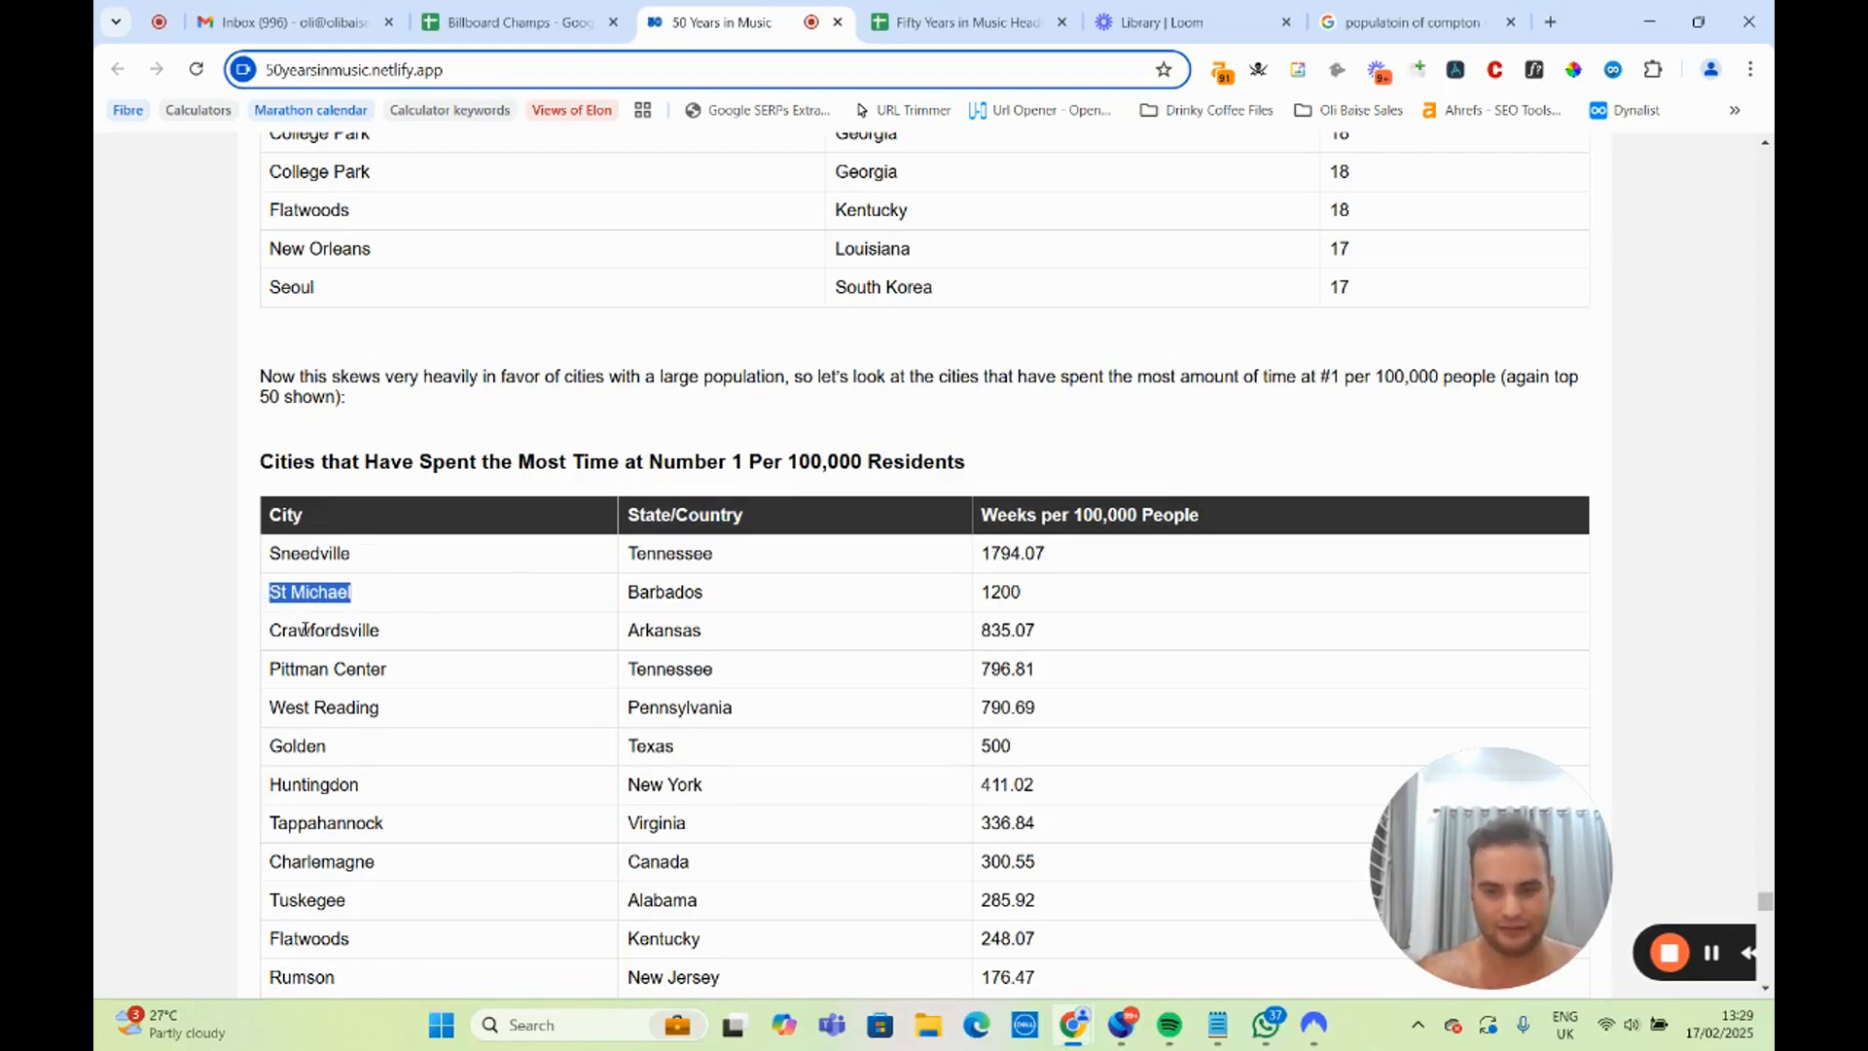
Look through the remaining cities in the per-100,000-residents ranking, down to the section on gender inequality.
{"action": "scroll", "coordinate": [307, 627], "scroll_direction": "down", "scroll_amount": 2}
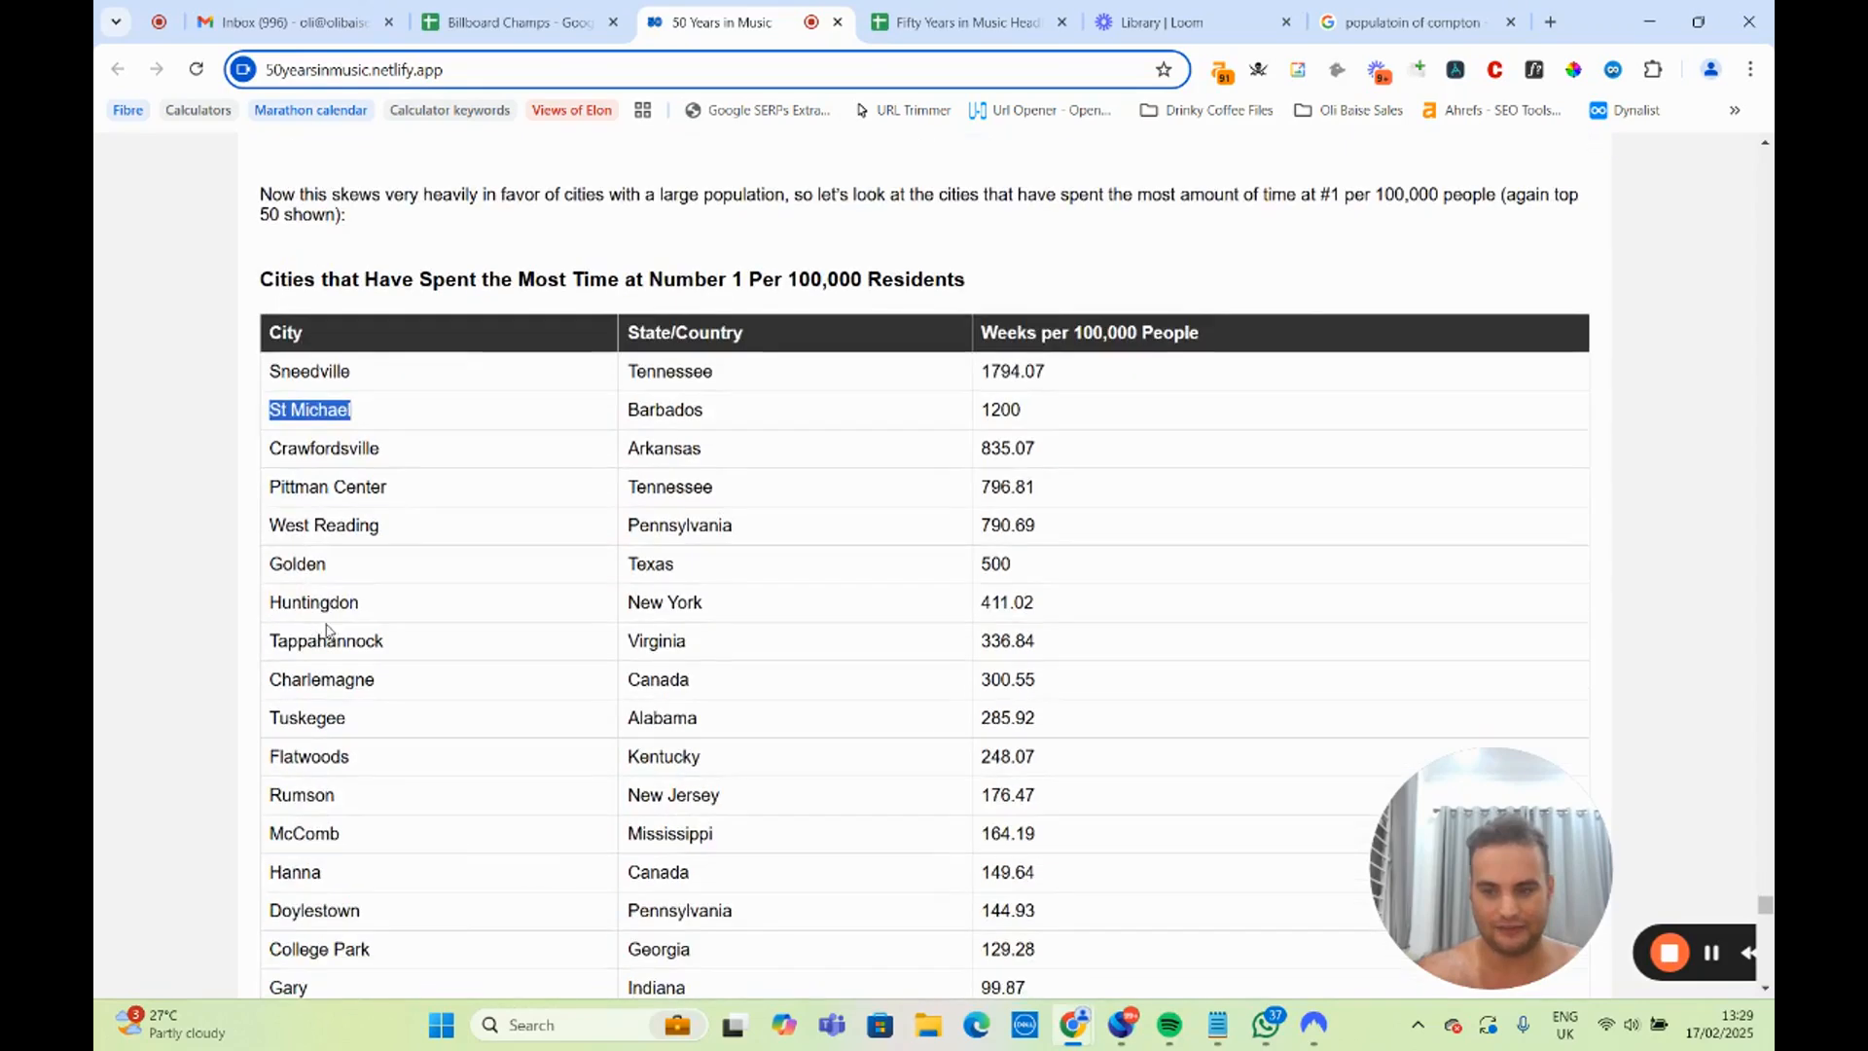
{"action": "scroll", "coordinate": [554, 576], "scroll_direction": "down", "scroll_amount": 4}
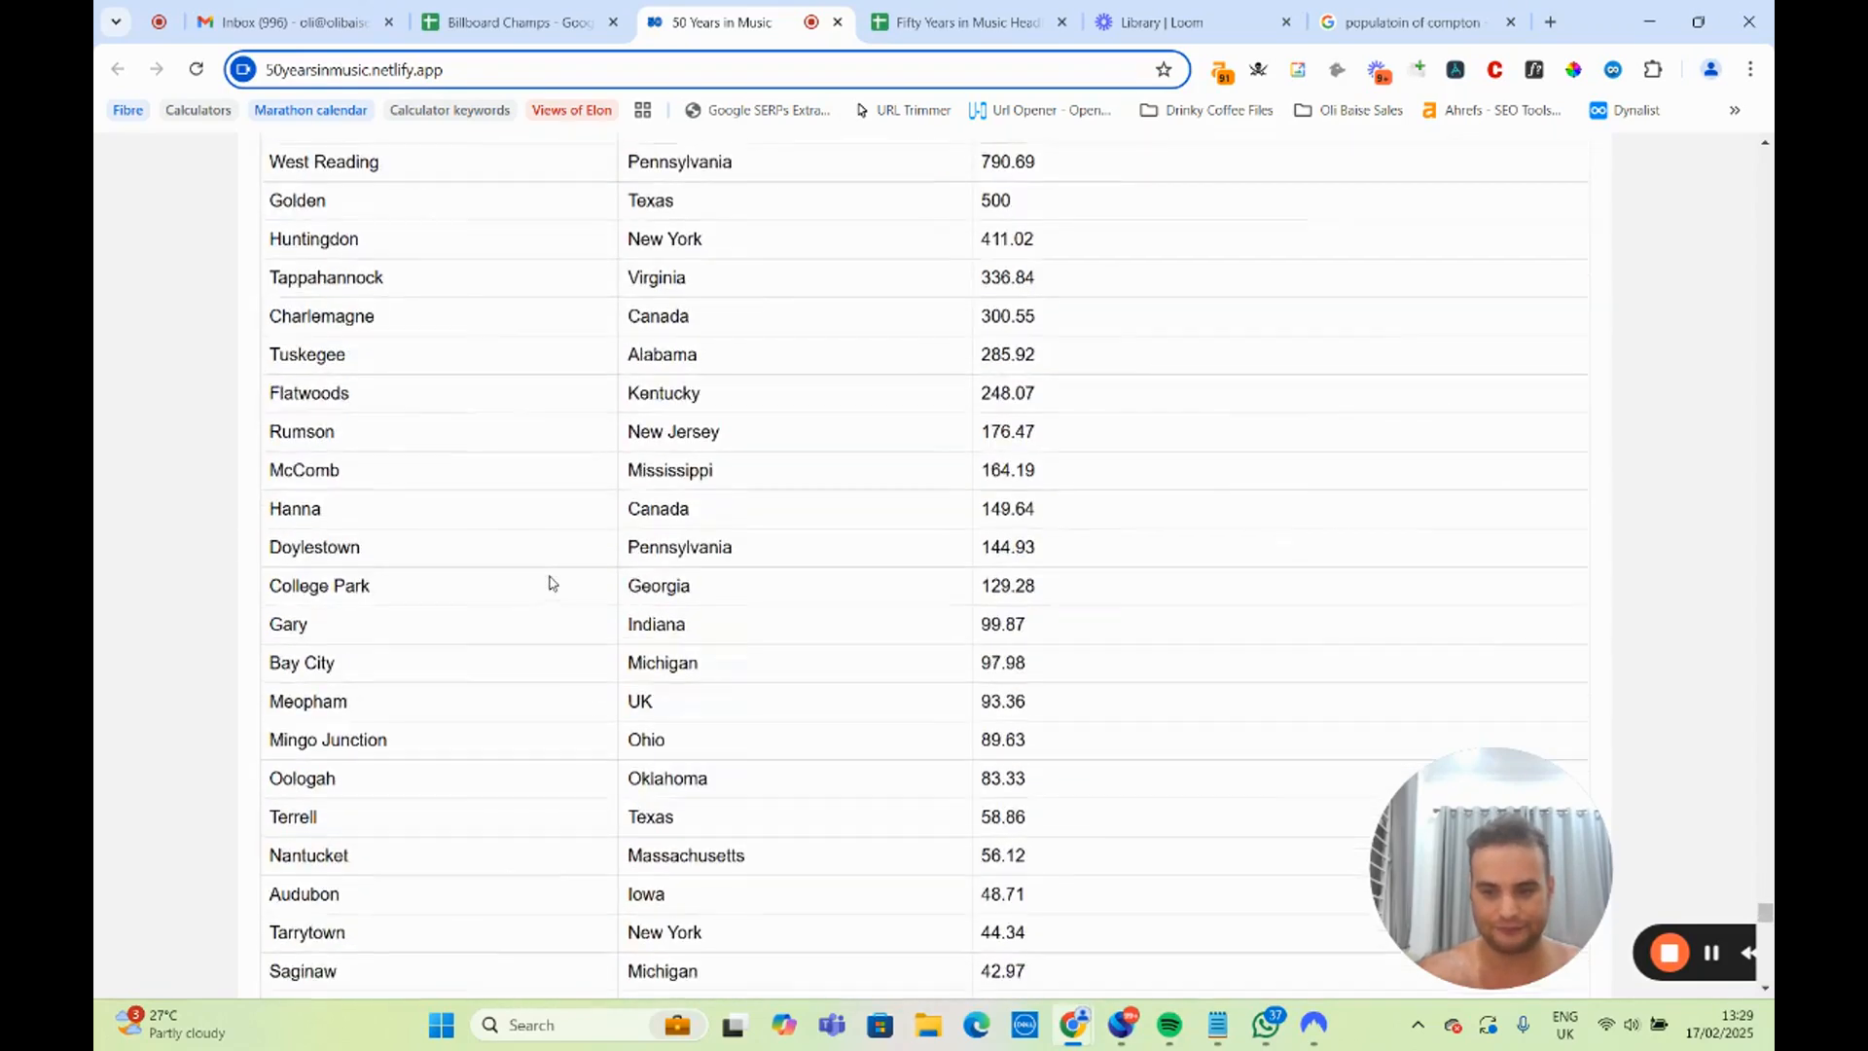
{"action": "scroll", "coordinate": [548, 589], "scroll_direction": "down", "scroll_amount": 7}
{"action": "scroll", "coordinate": [545, 593], "scroll_direction": "up", "scroll_amount": 13}
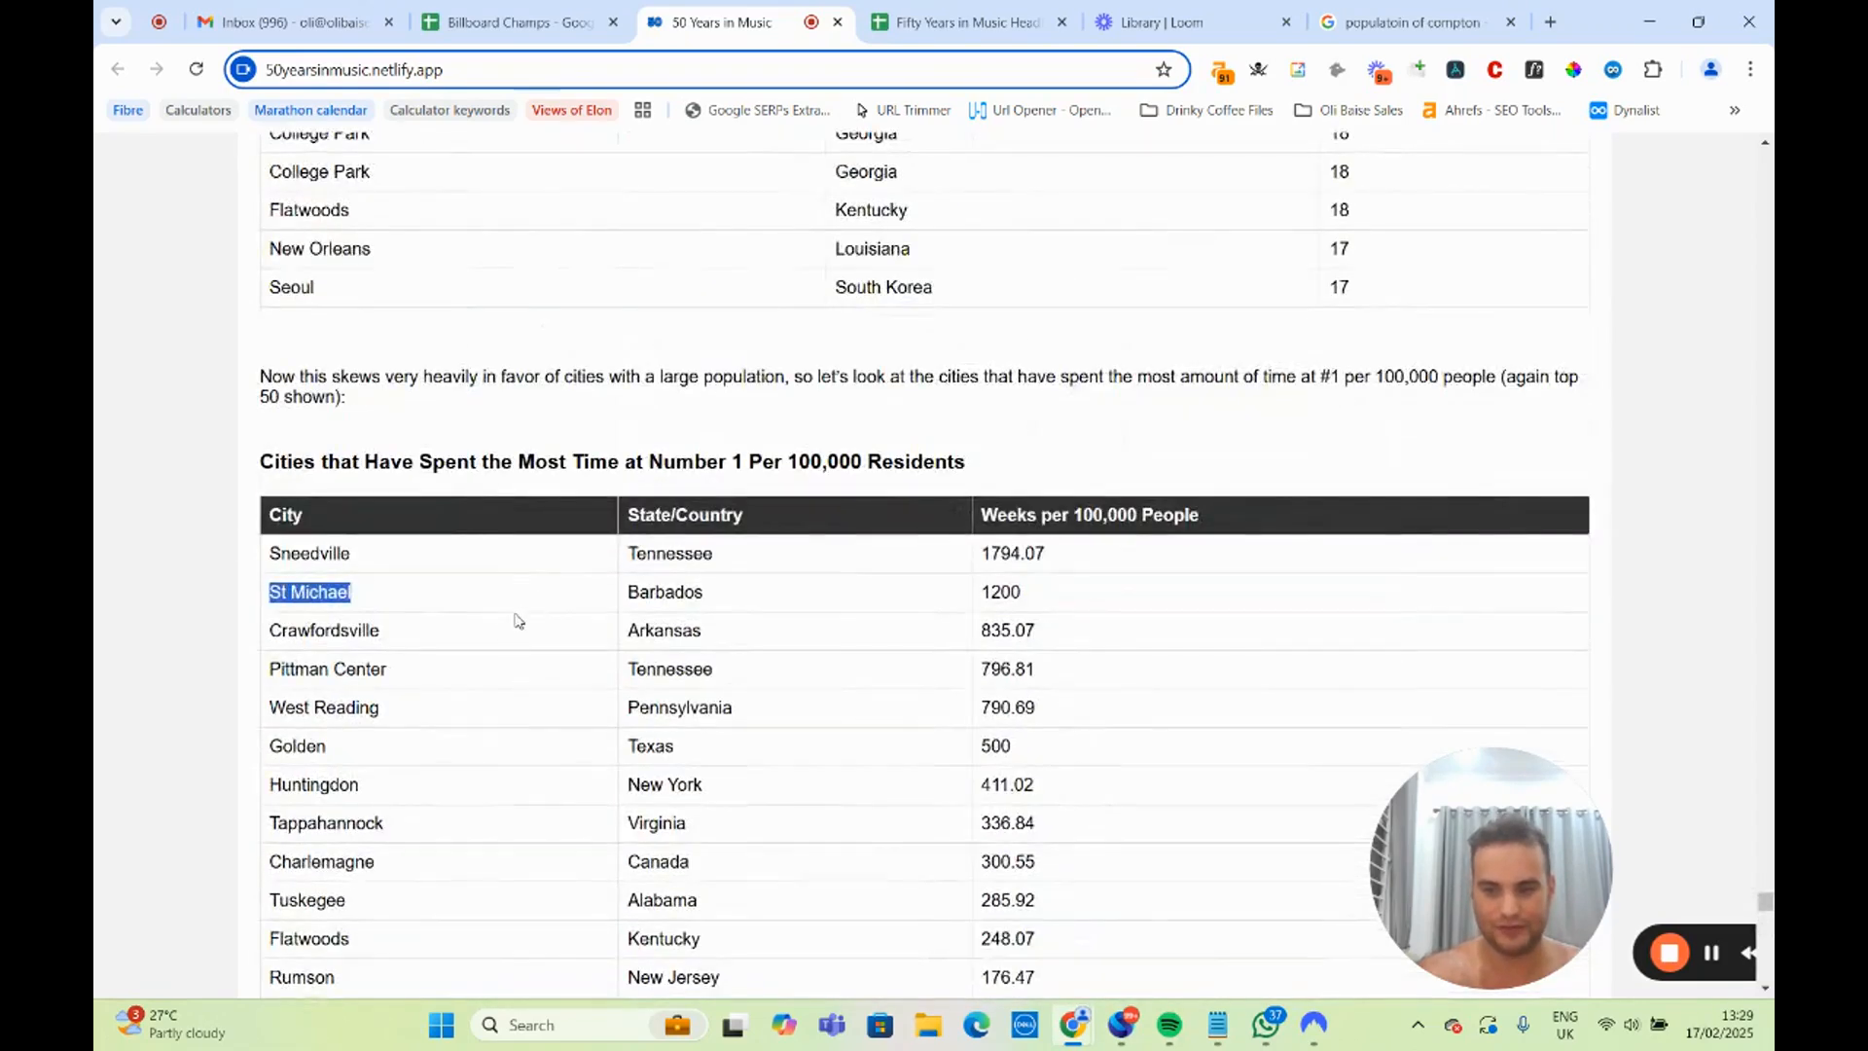
{"action": "scroll", "coordinate": [502, 633], "scroll_direction": "down", "scroll_amount": 20}
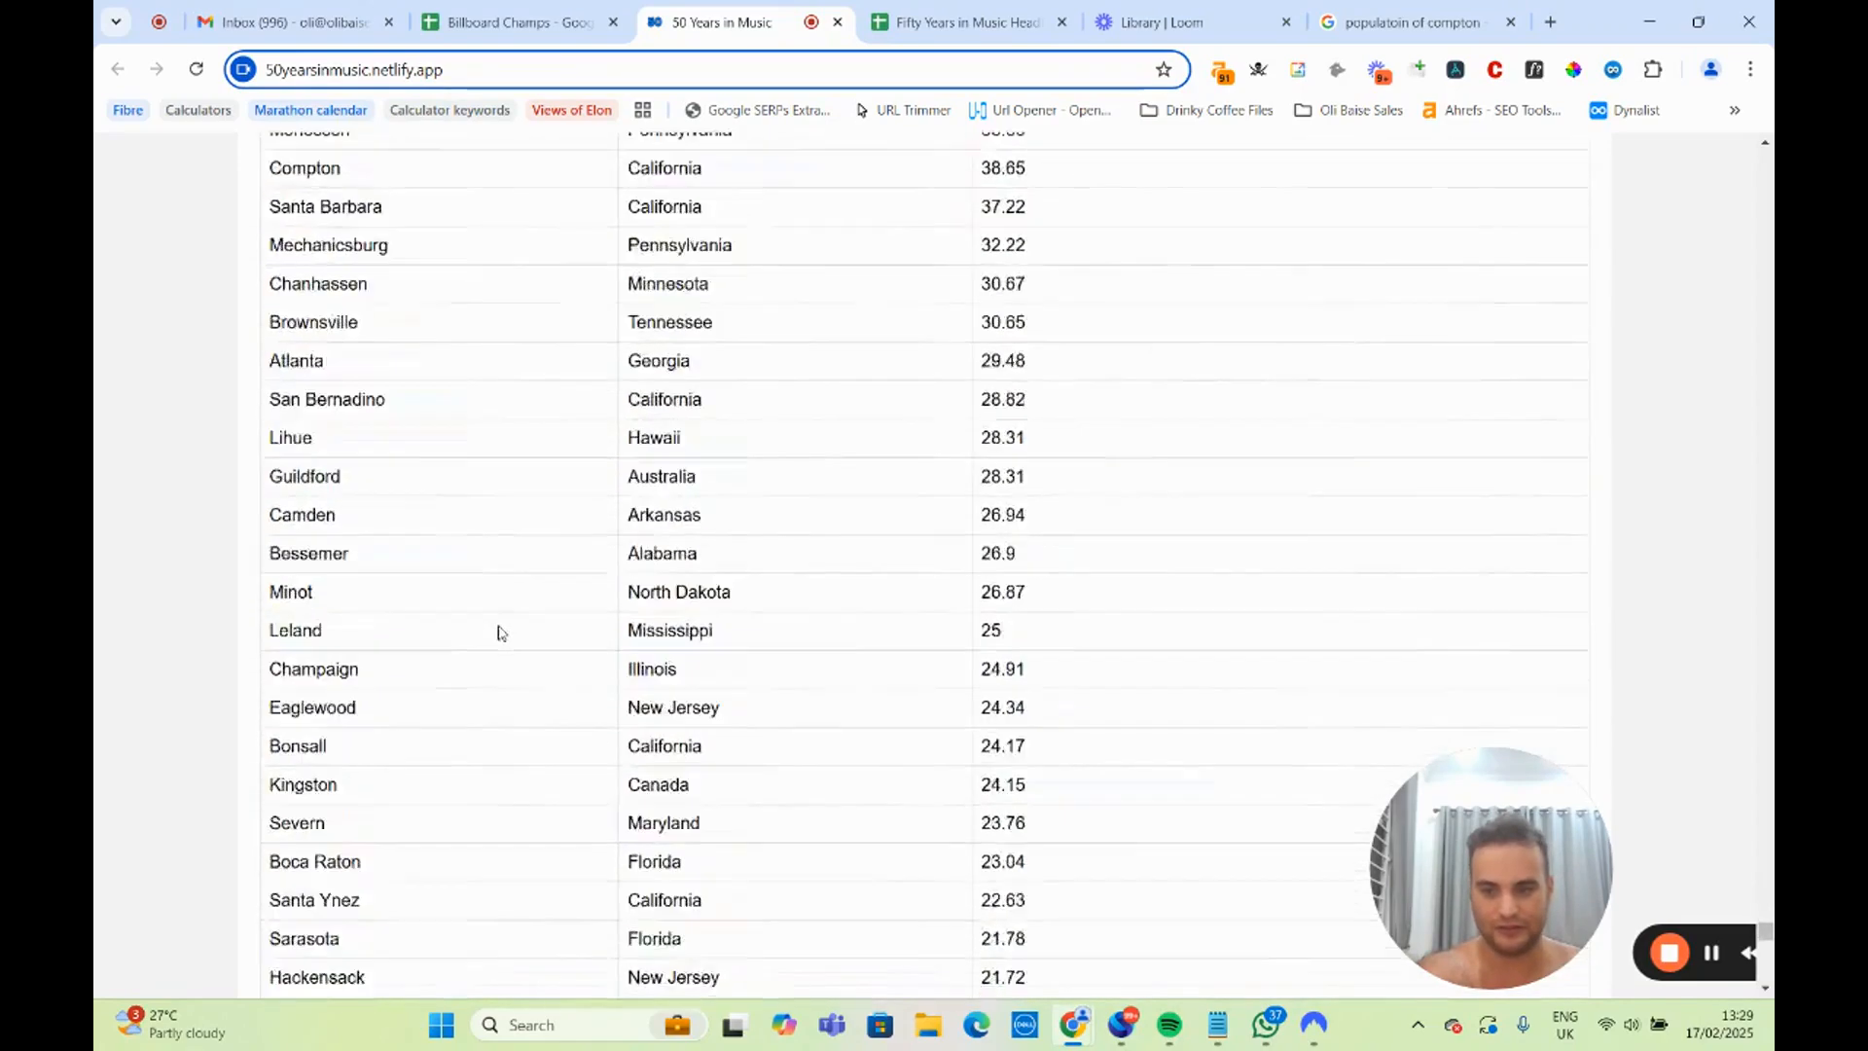
{"action": "scroll", "coordinate": [498, 633], "scroll_direction": "up", "scroll_amount": 6}
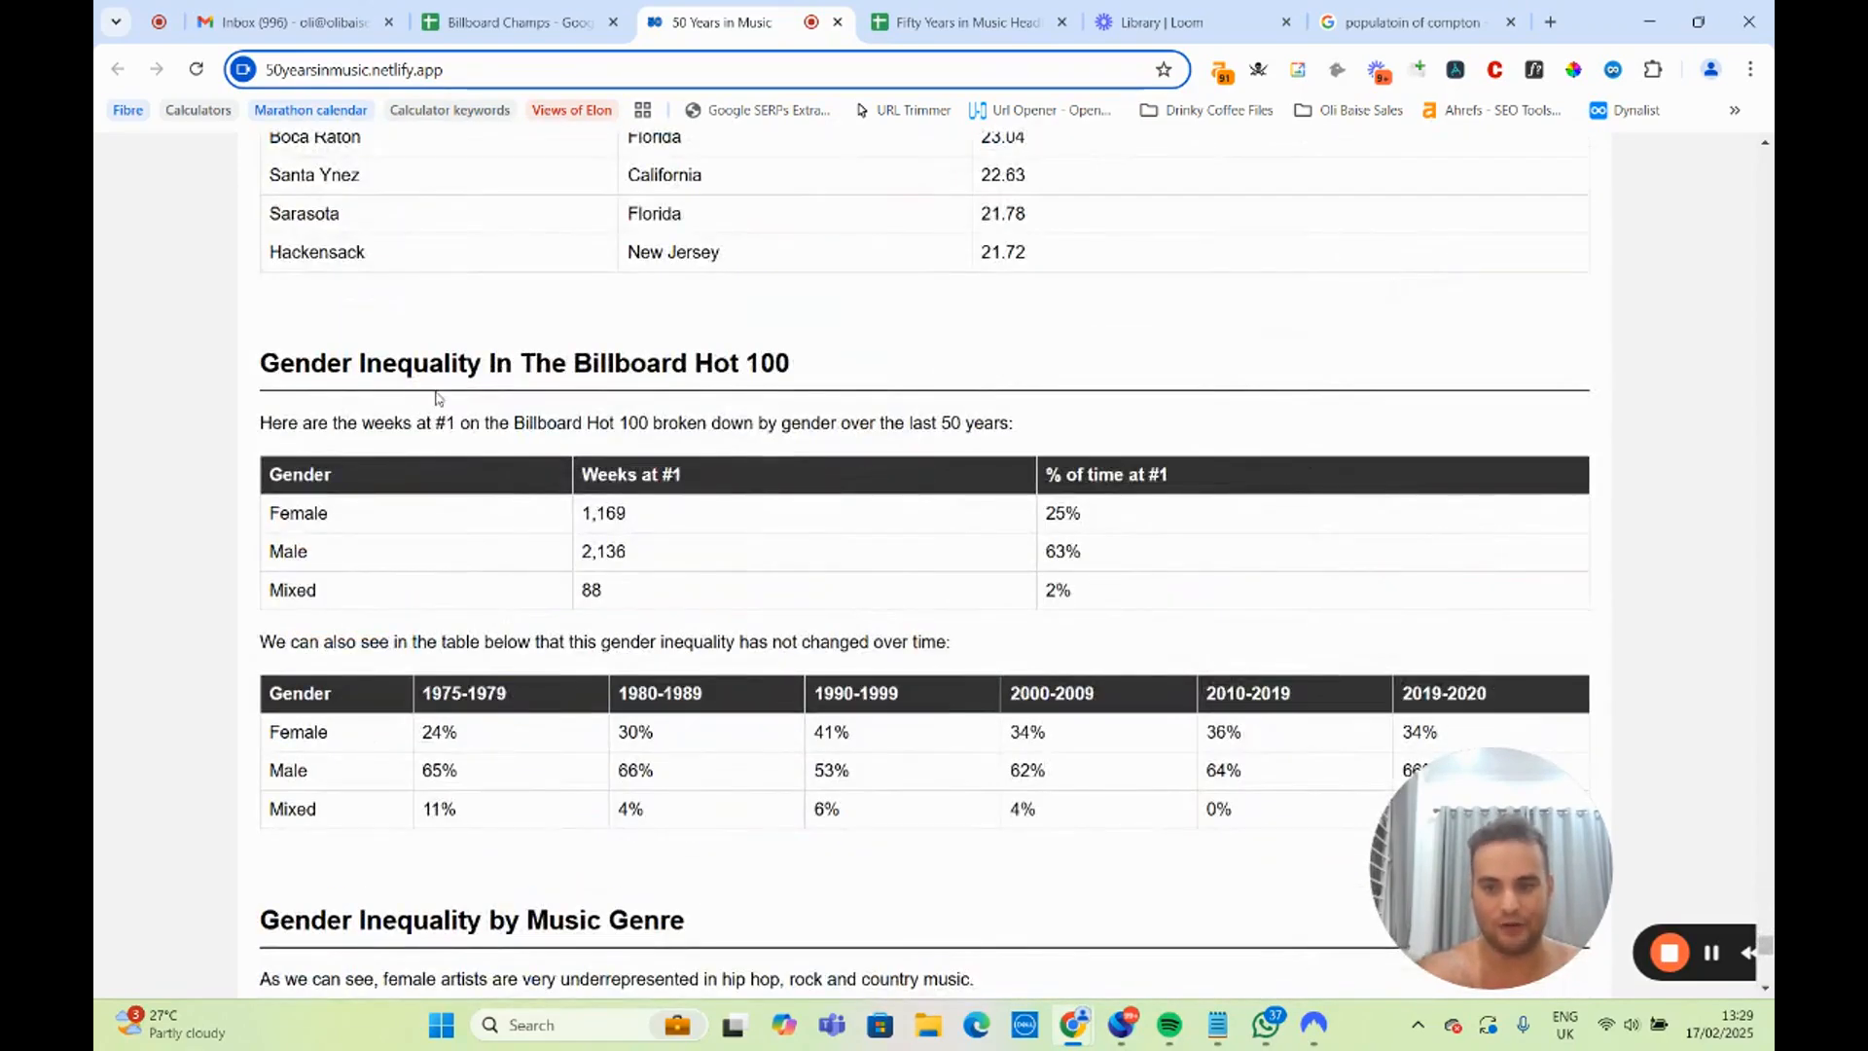
Examine how the female and male shares of time at #1 compare across the decades from 1975 onward.
{"action": "scroll", "coordinate": [409, 667], "scroll_direction": "down", "scroll_amount": 4}
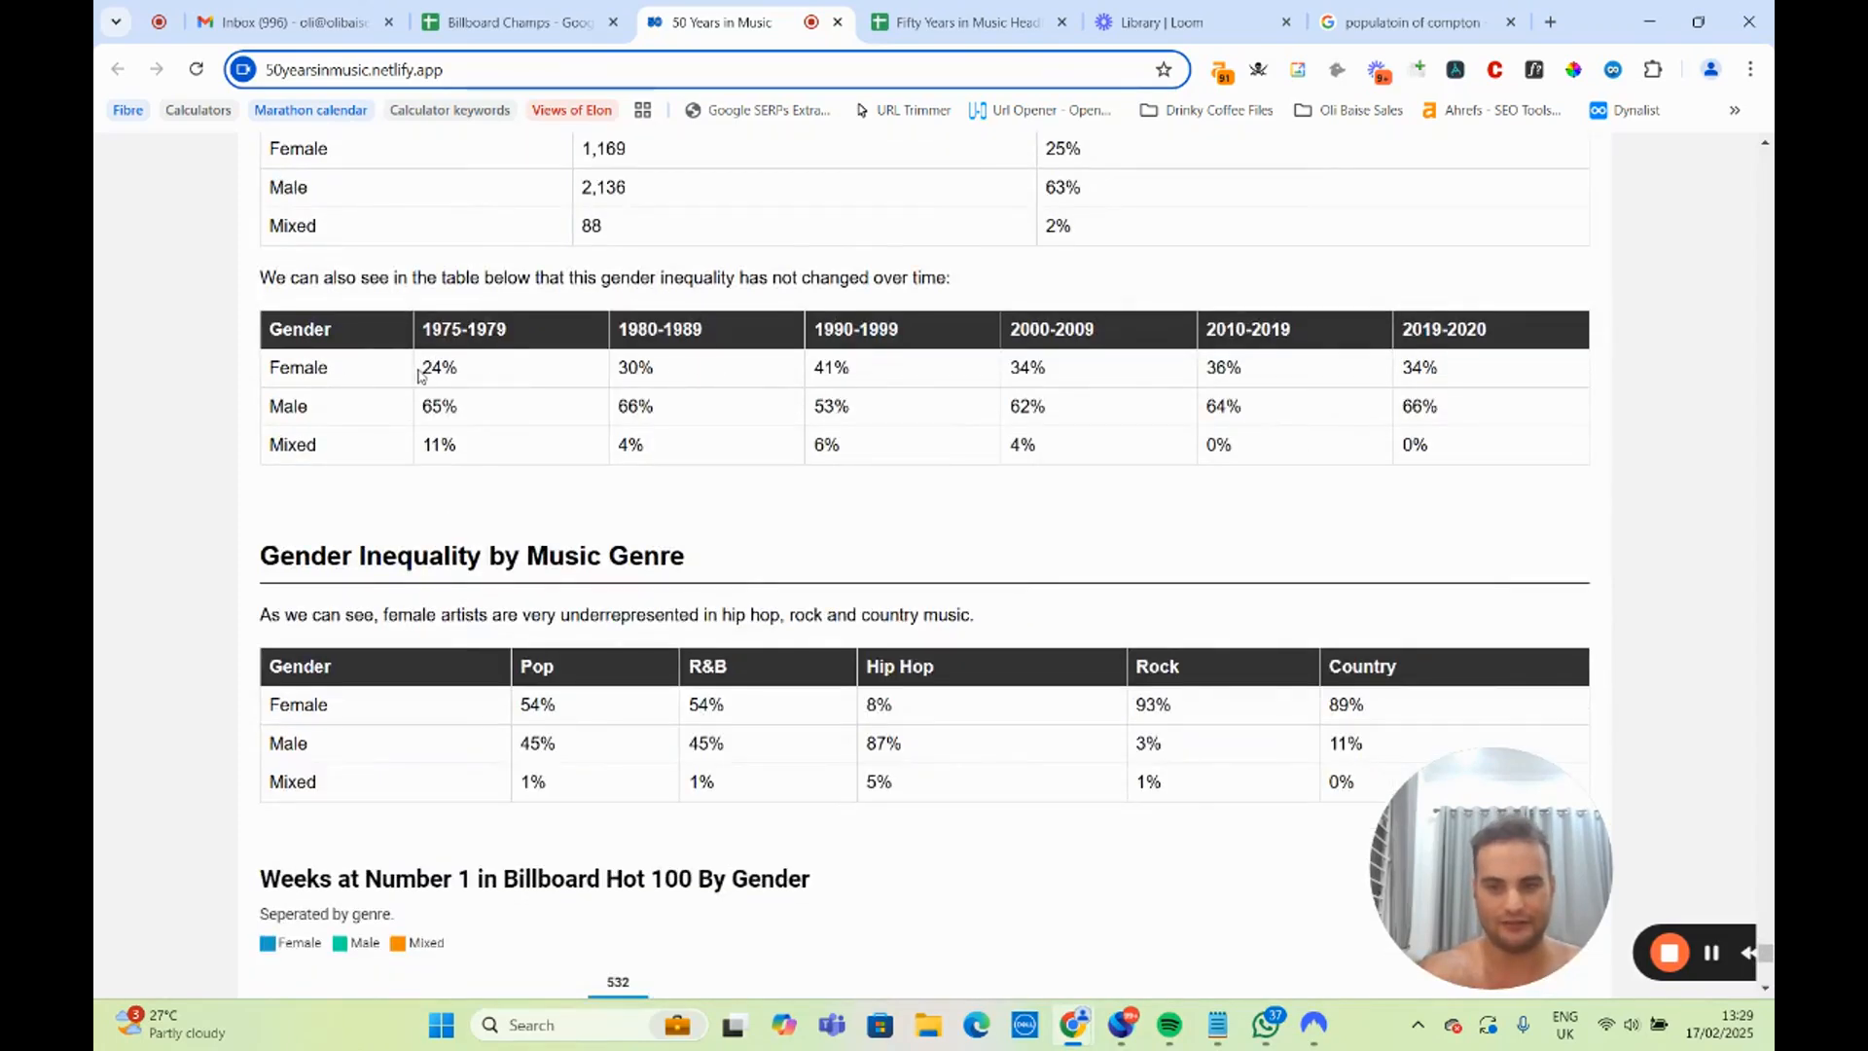
{"action": "left_click_drag", "start_coordinate": [421, 368], "coordinate": [1486, 382]}
{"action": "left_click", "coordinate": [1034, 331]}
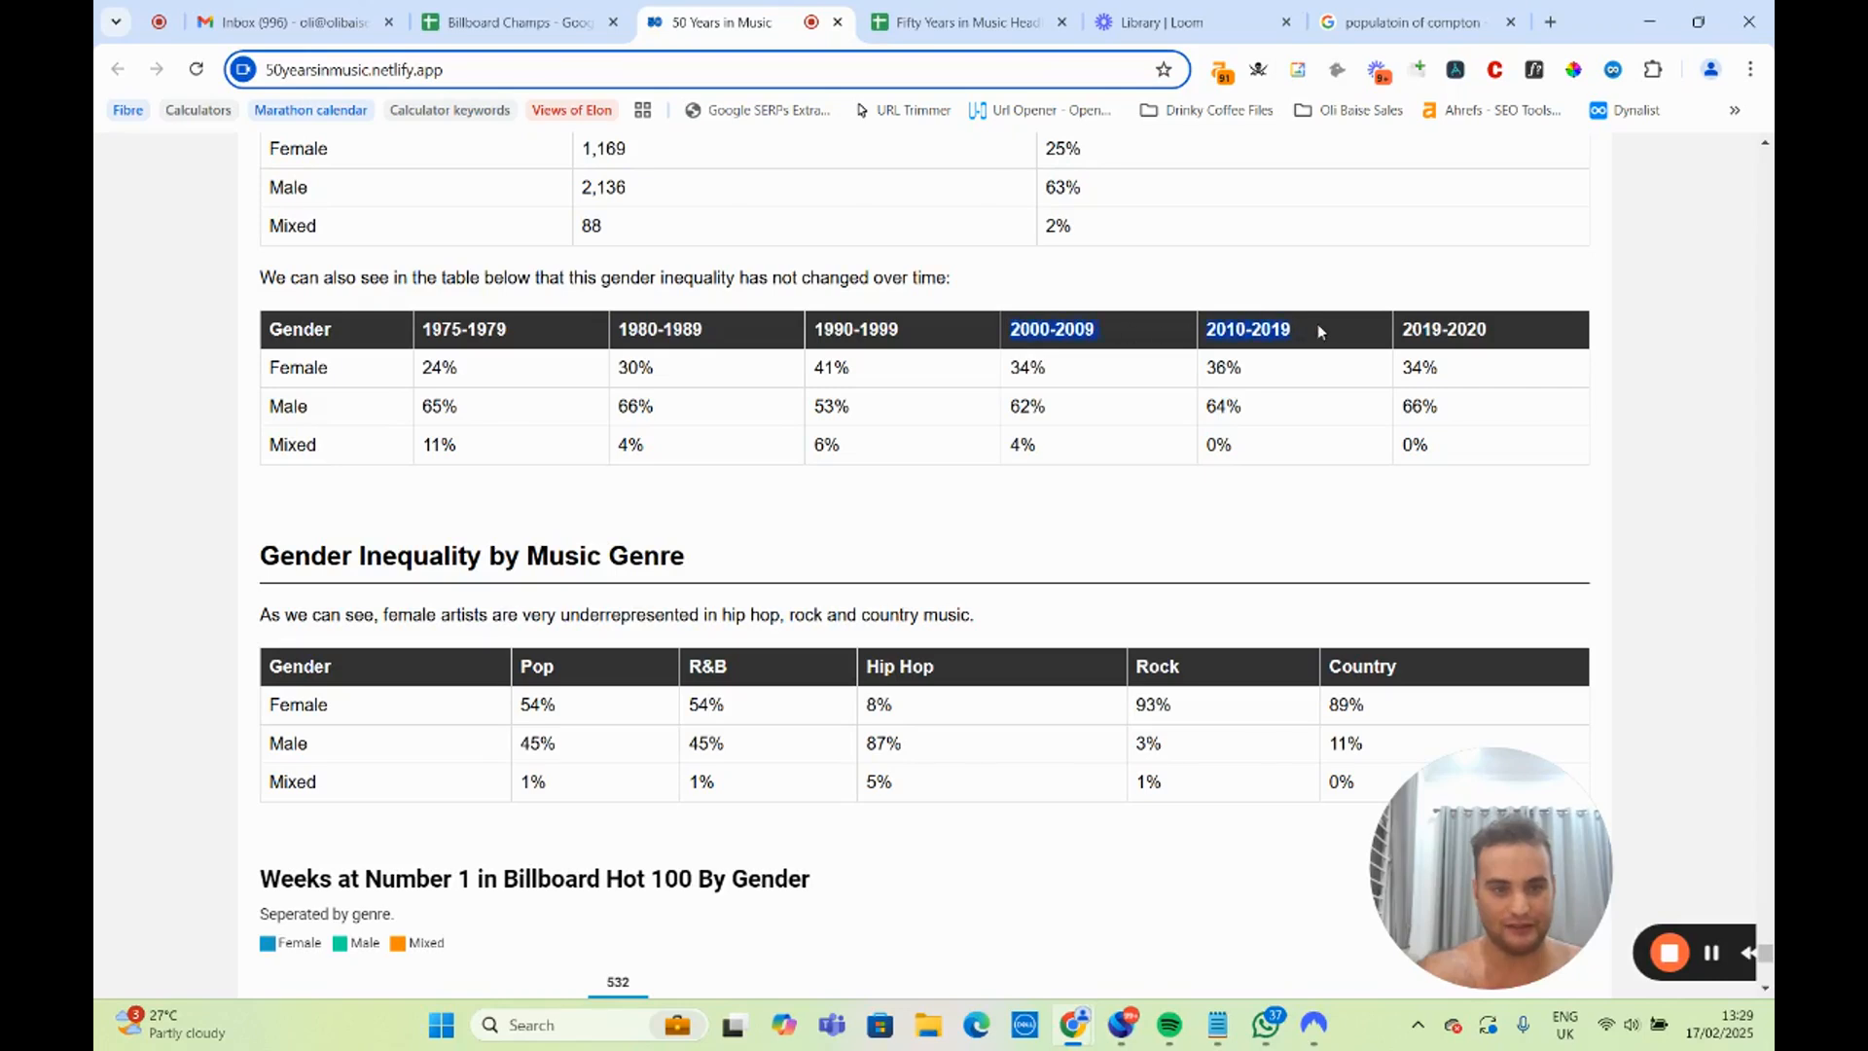
{"action": "left_click", "coordinate": [1476, 331]}
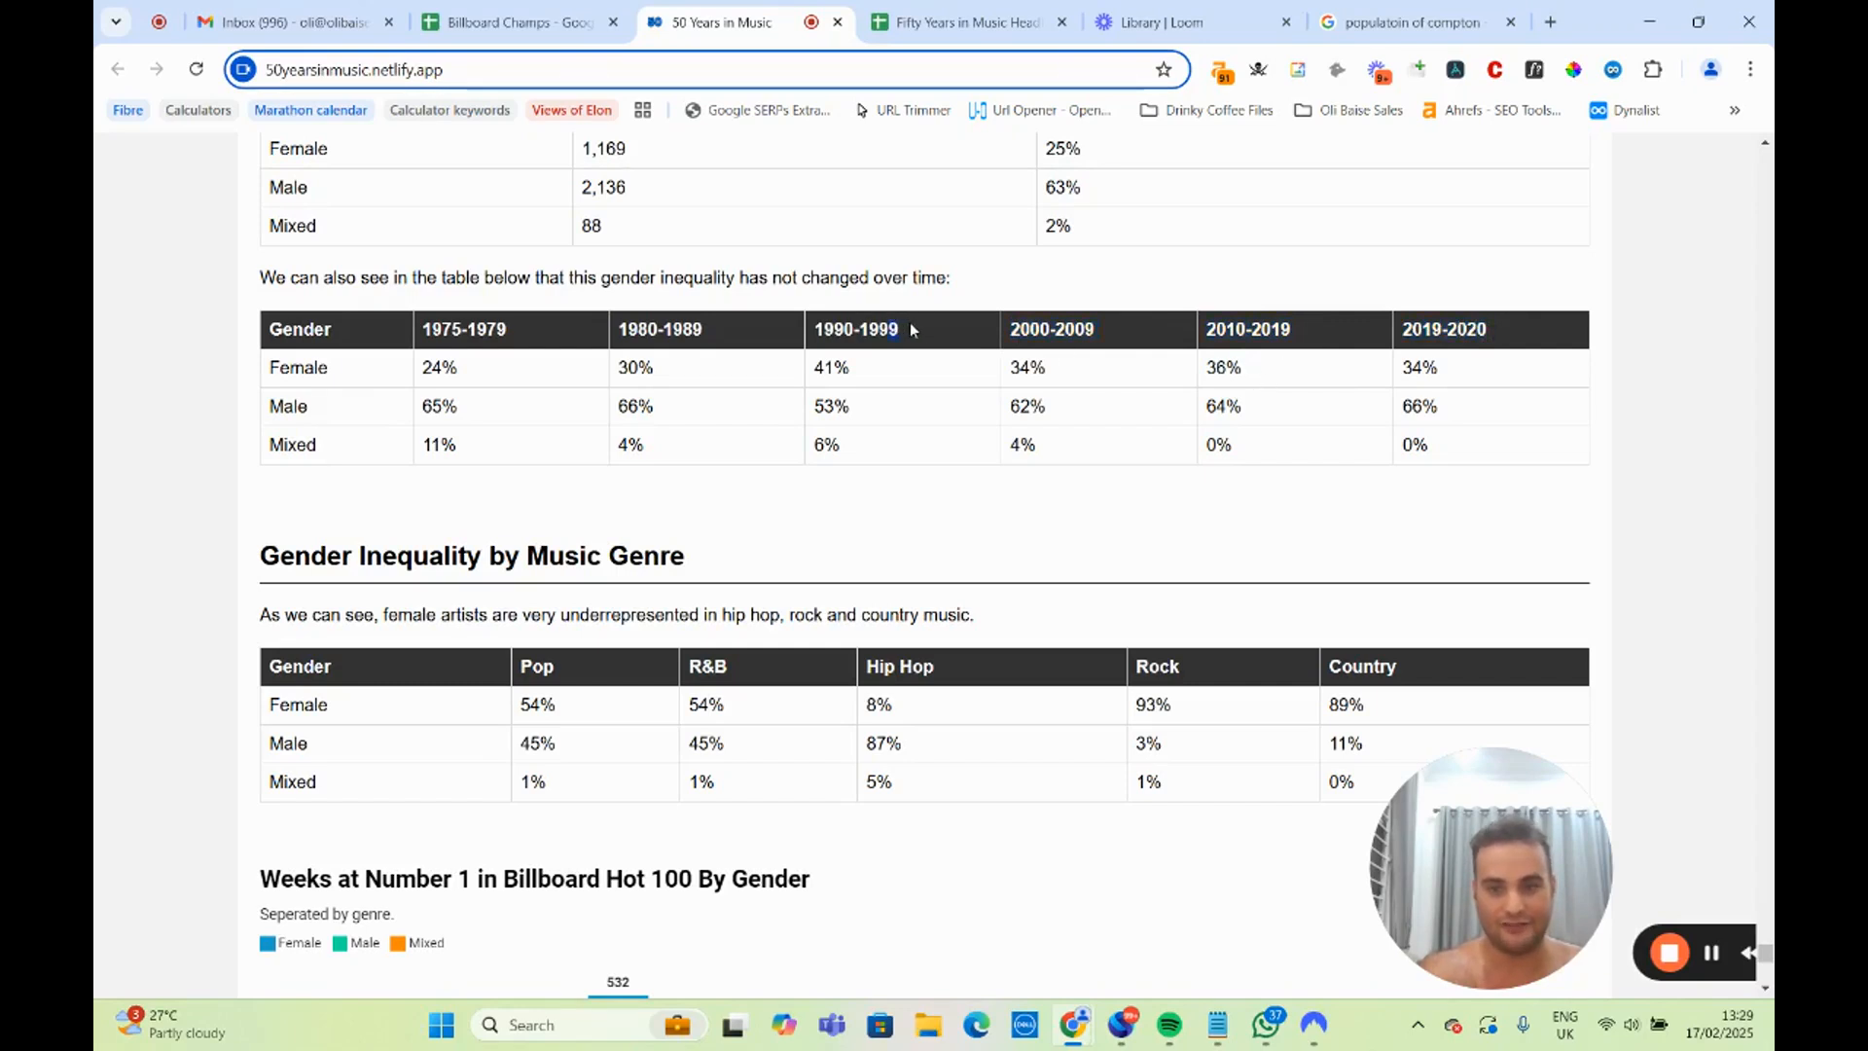
{"action": "left_click_drag", "start_coordinate": [896, 329], "coordinate": [677, 327]}
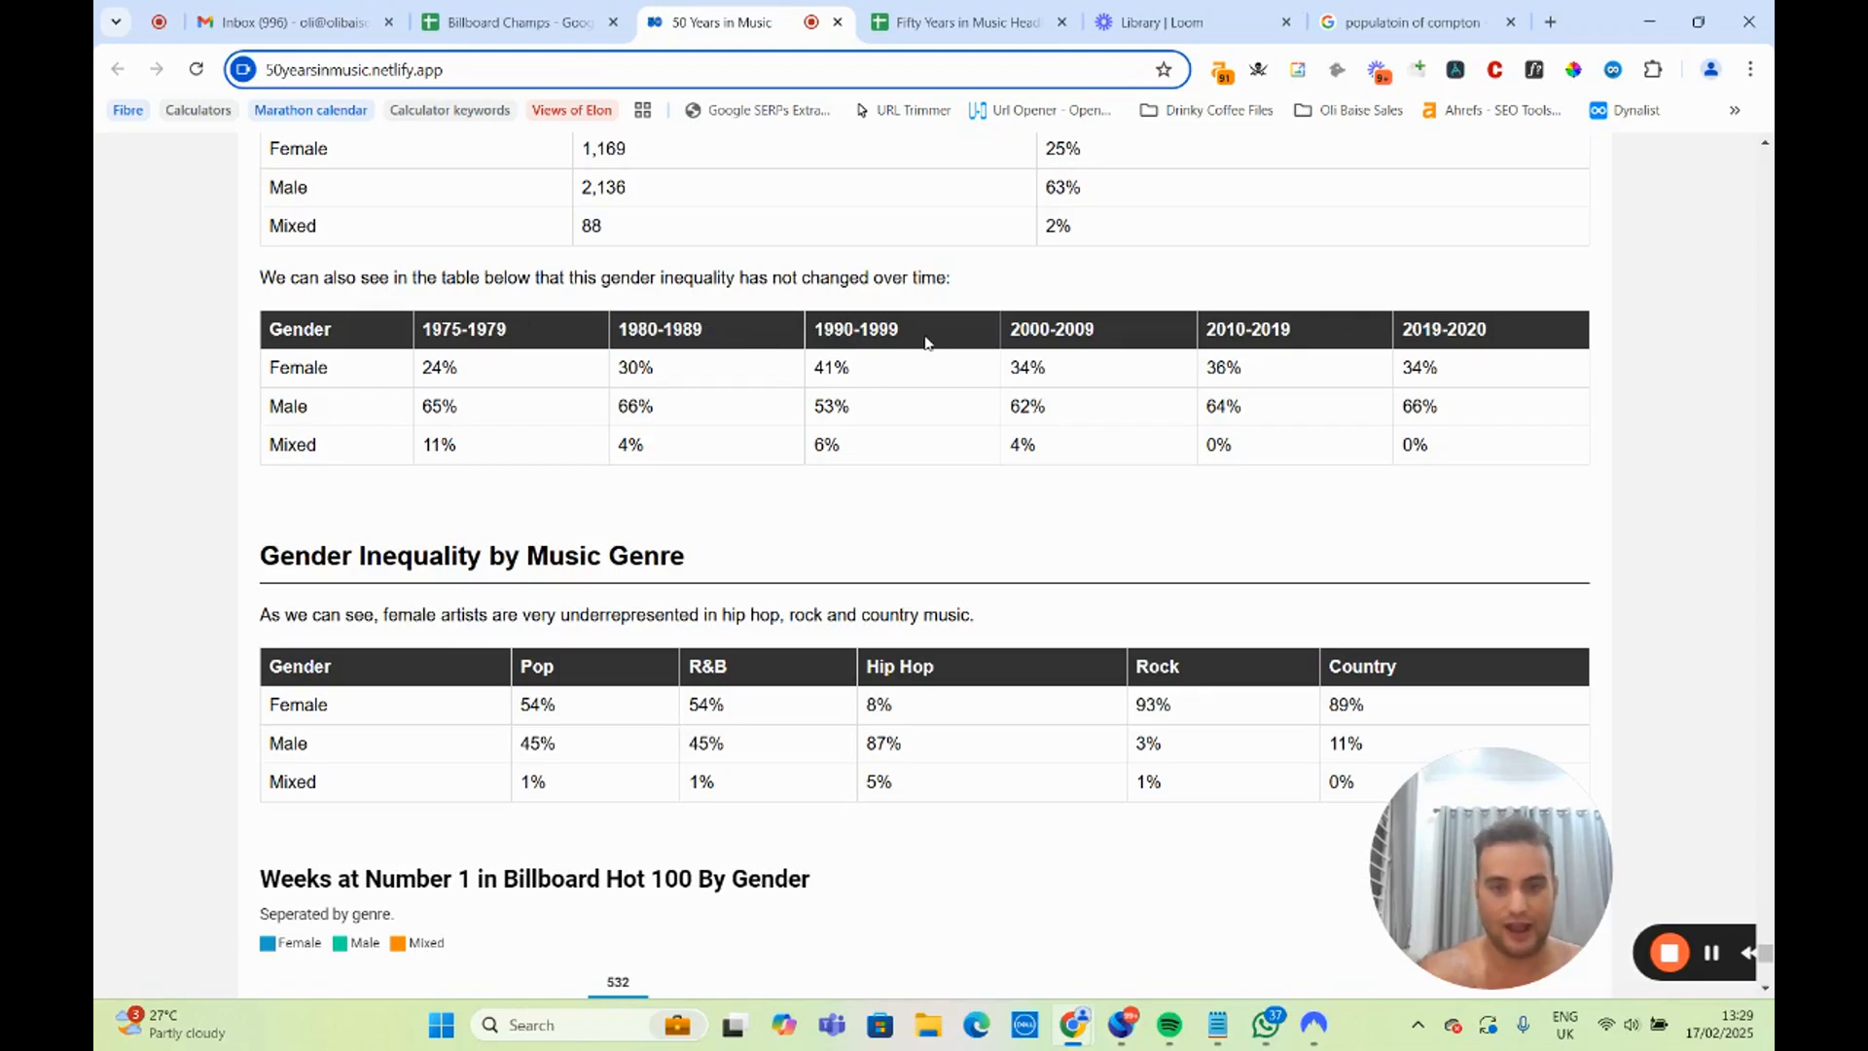
{"action": "left_click", "coordinate": [450, 321]}
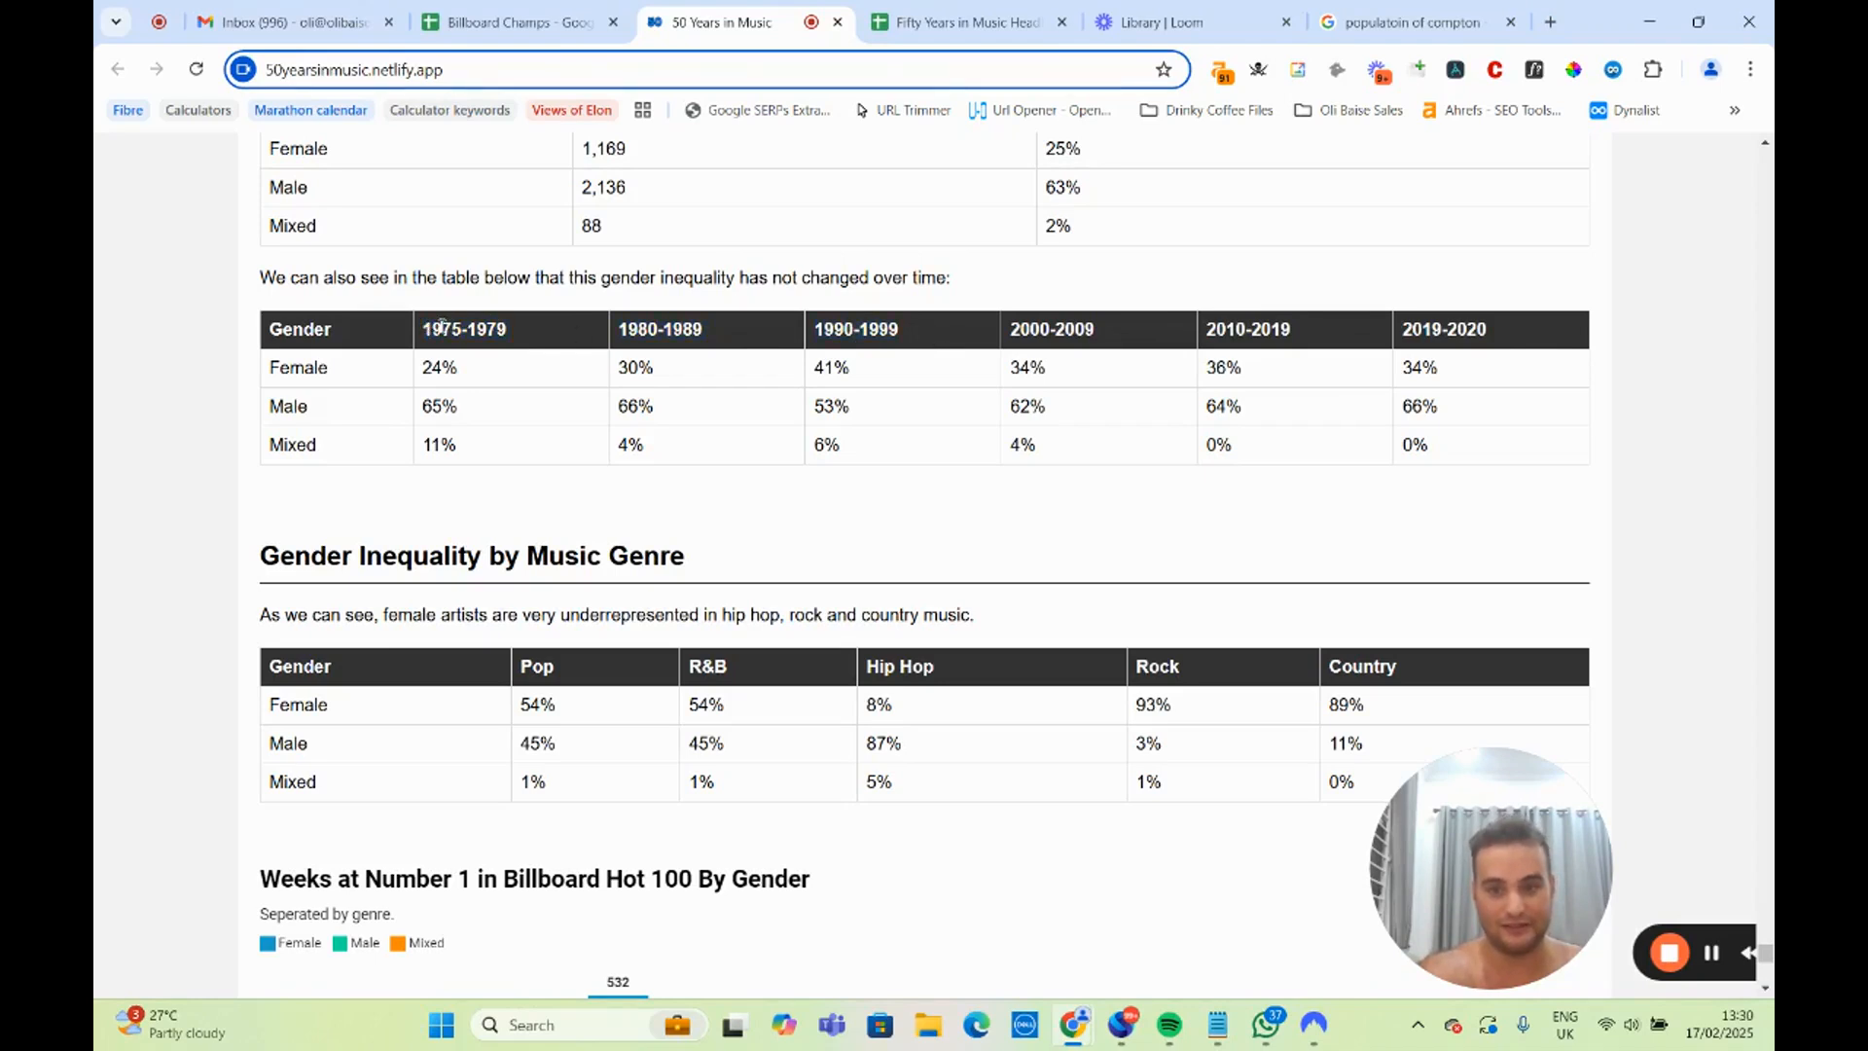
{"action": "left_click_drag", "start_coordinate": [412, 331], "coordinate": [1045, 337]}
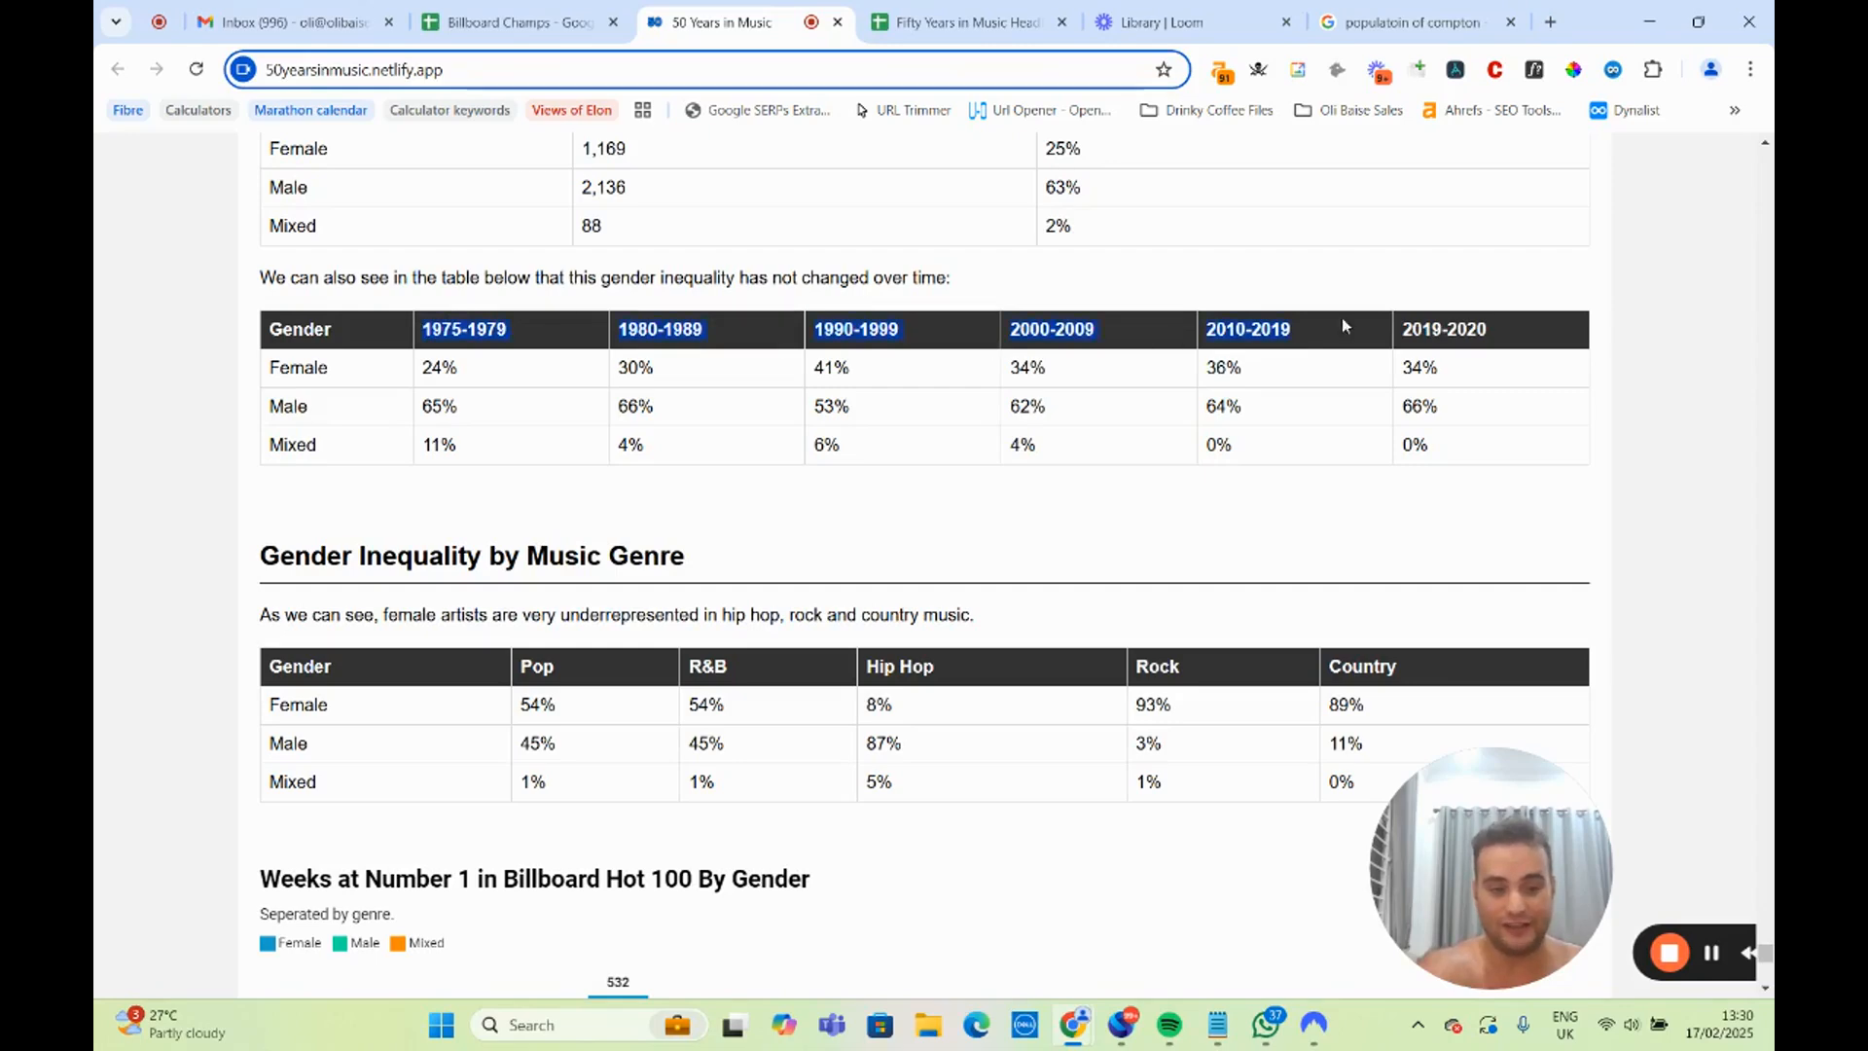
Review the gender inequality table and chart by music genre plus the methodology, and return to the headlines spreadsheet.
{"action": "scroll", "coordinate": [1216, 404], "scroll_direction": "down", "scroll_amount": 4}
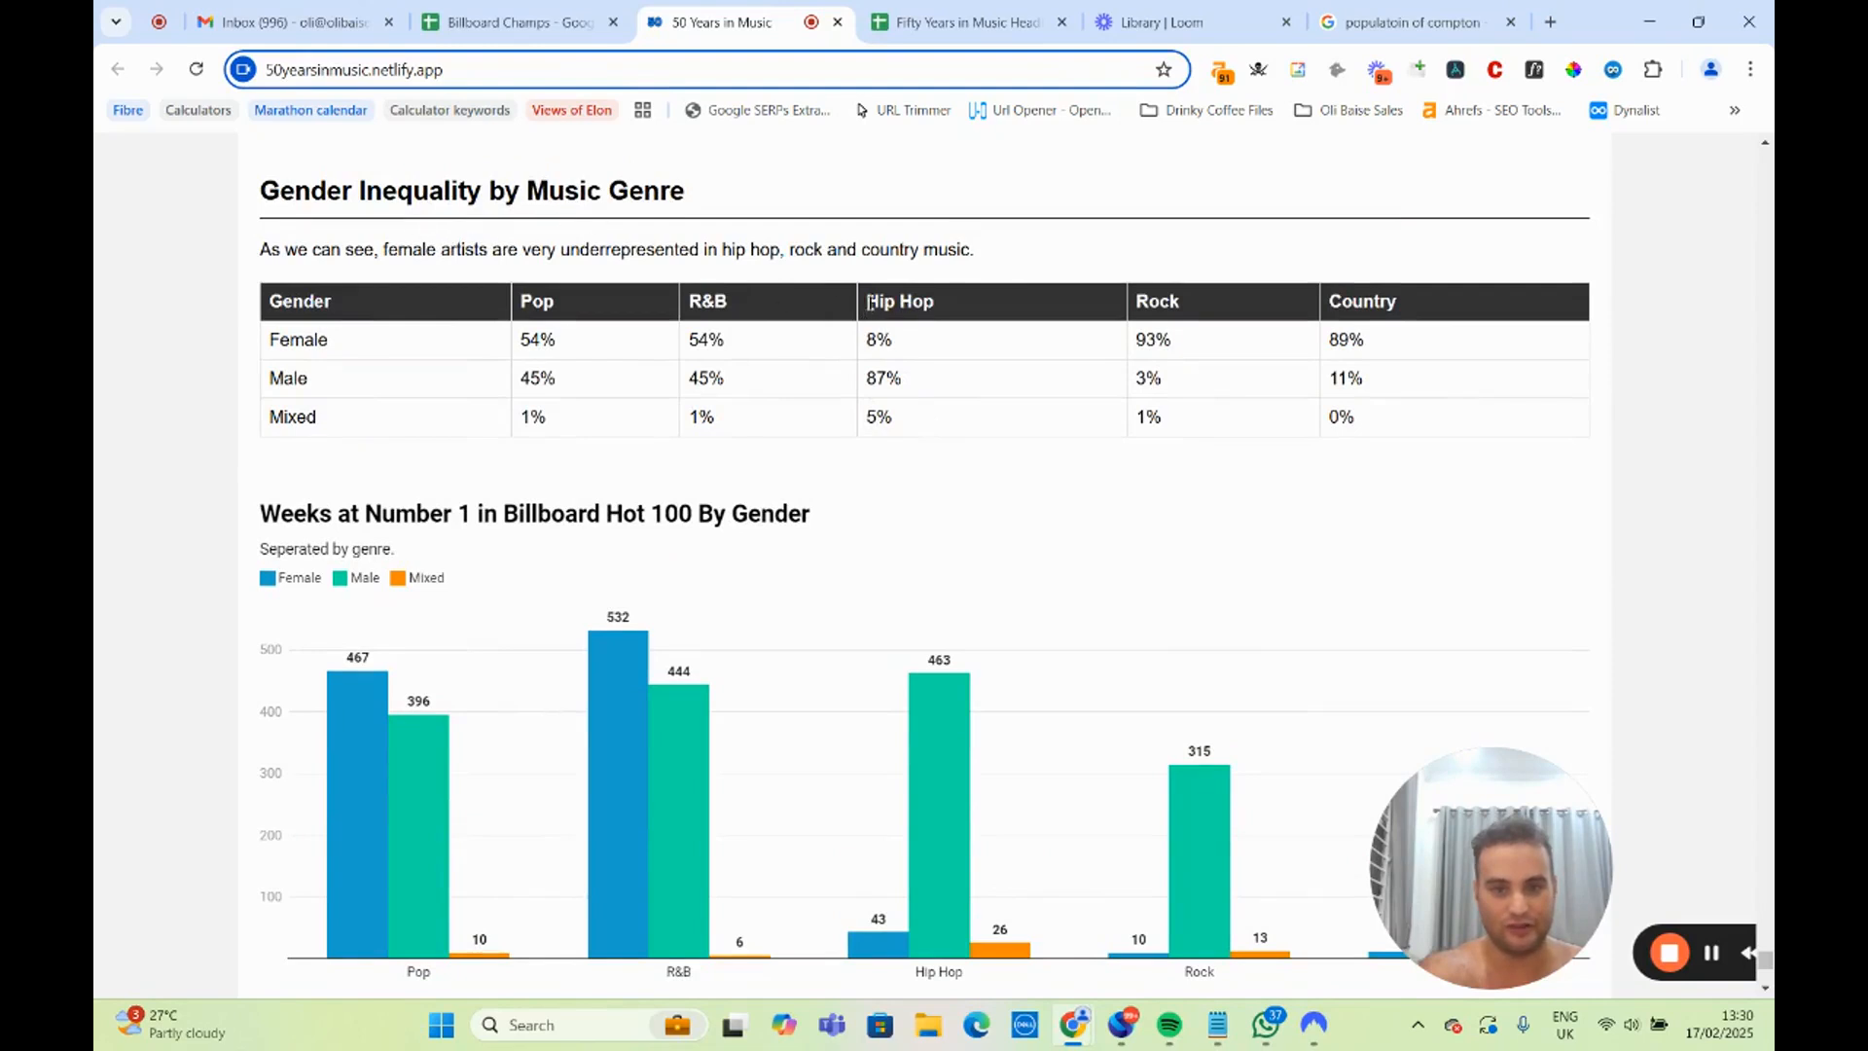
{"action": "left_click_drag", "start_coordinate": [866, 329], "coordinate": [891, 410]}
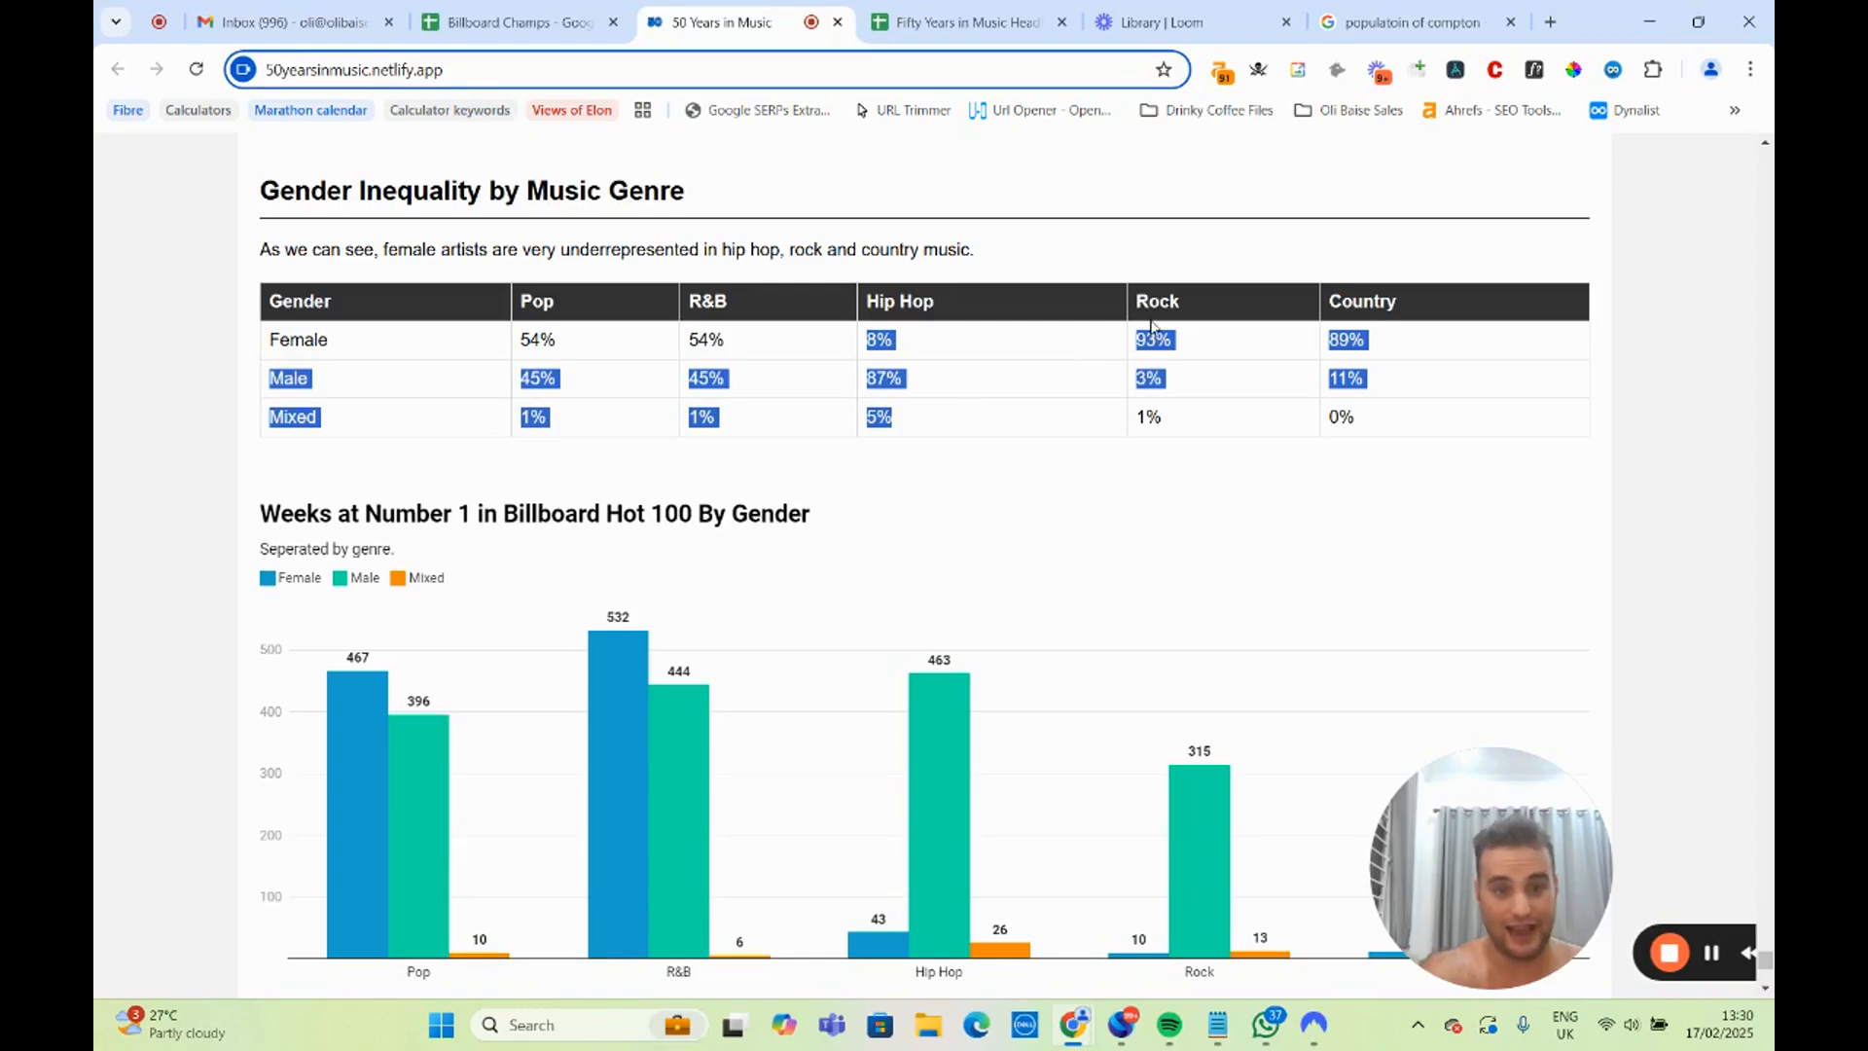
{"action": "left_click", "coordinate": [1133, 380]}
{"action": "left_click_drag", "start_coordinate": [1427, 304], "coordinate": [1167, 501]}
{"action": "left_click", "coordinate": [979, 547]}
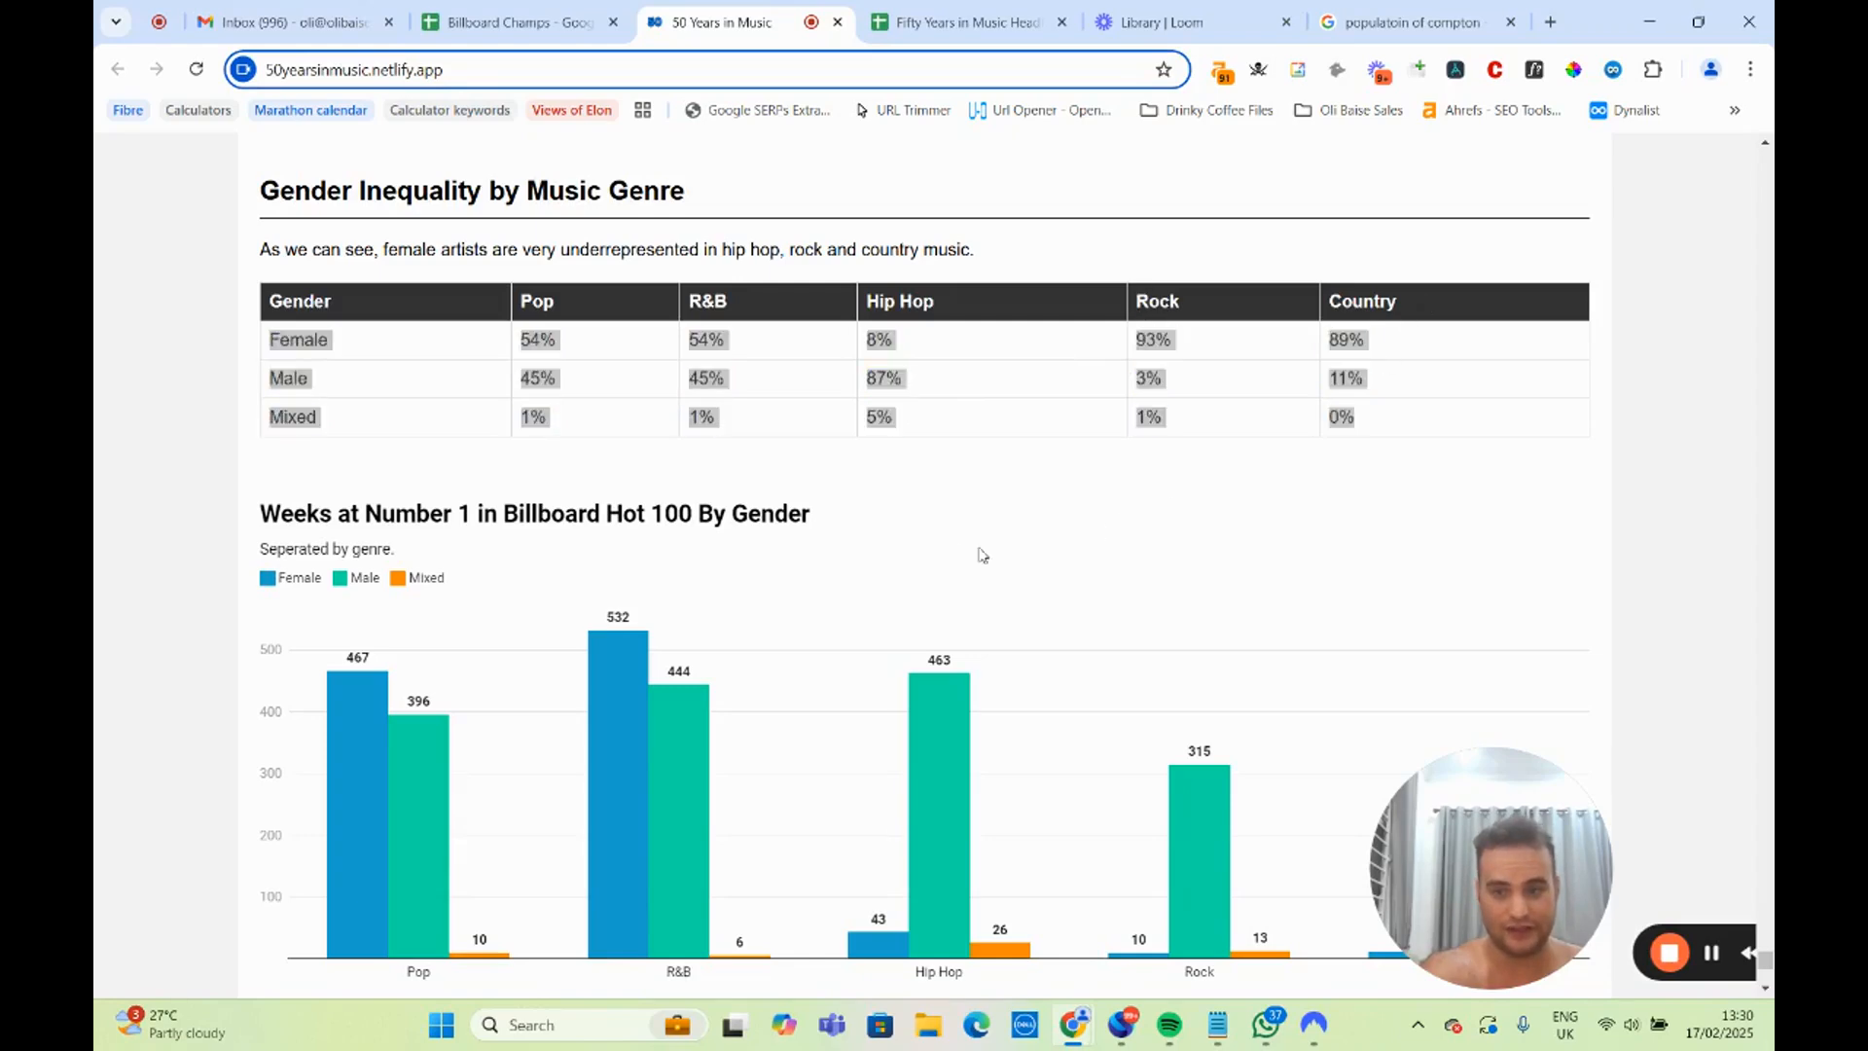
{"action": "scroll", "coordinate": [982, 554], "scroll_direction": "down", "scroll_amount": 4}
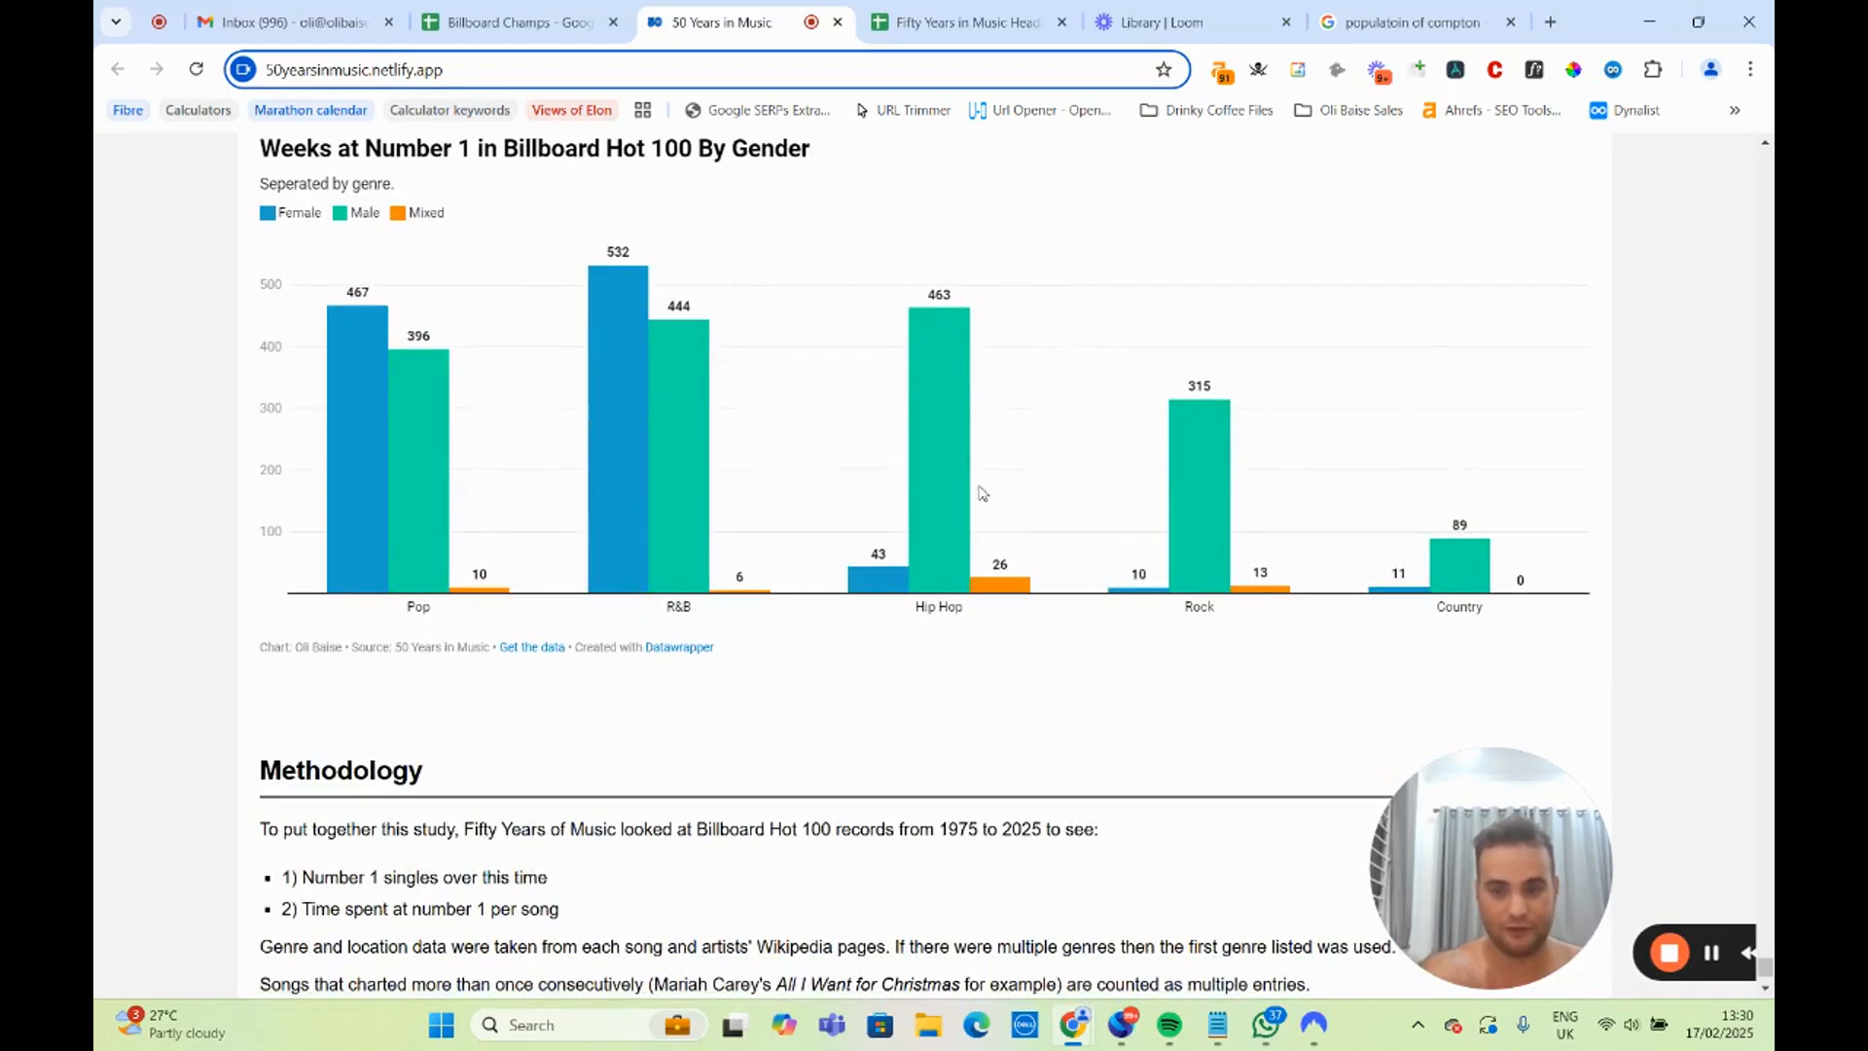
{"action": "scroll", "coordinate": [522, 538], "scroll_direction": "down", "scroll_amount": 2}
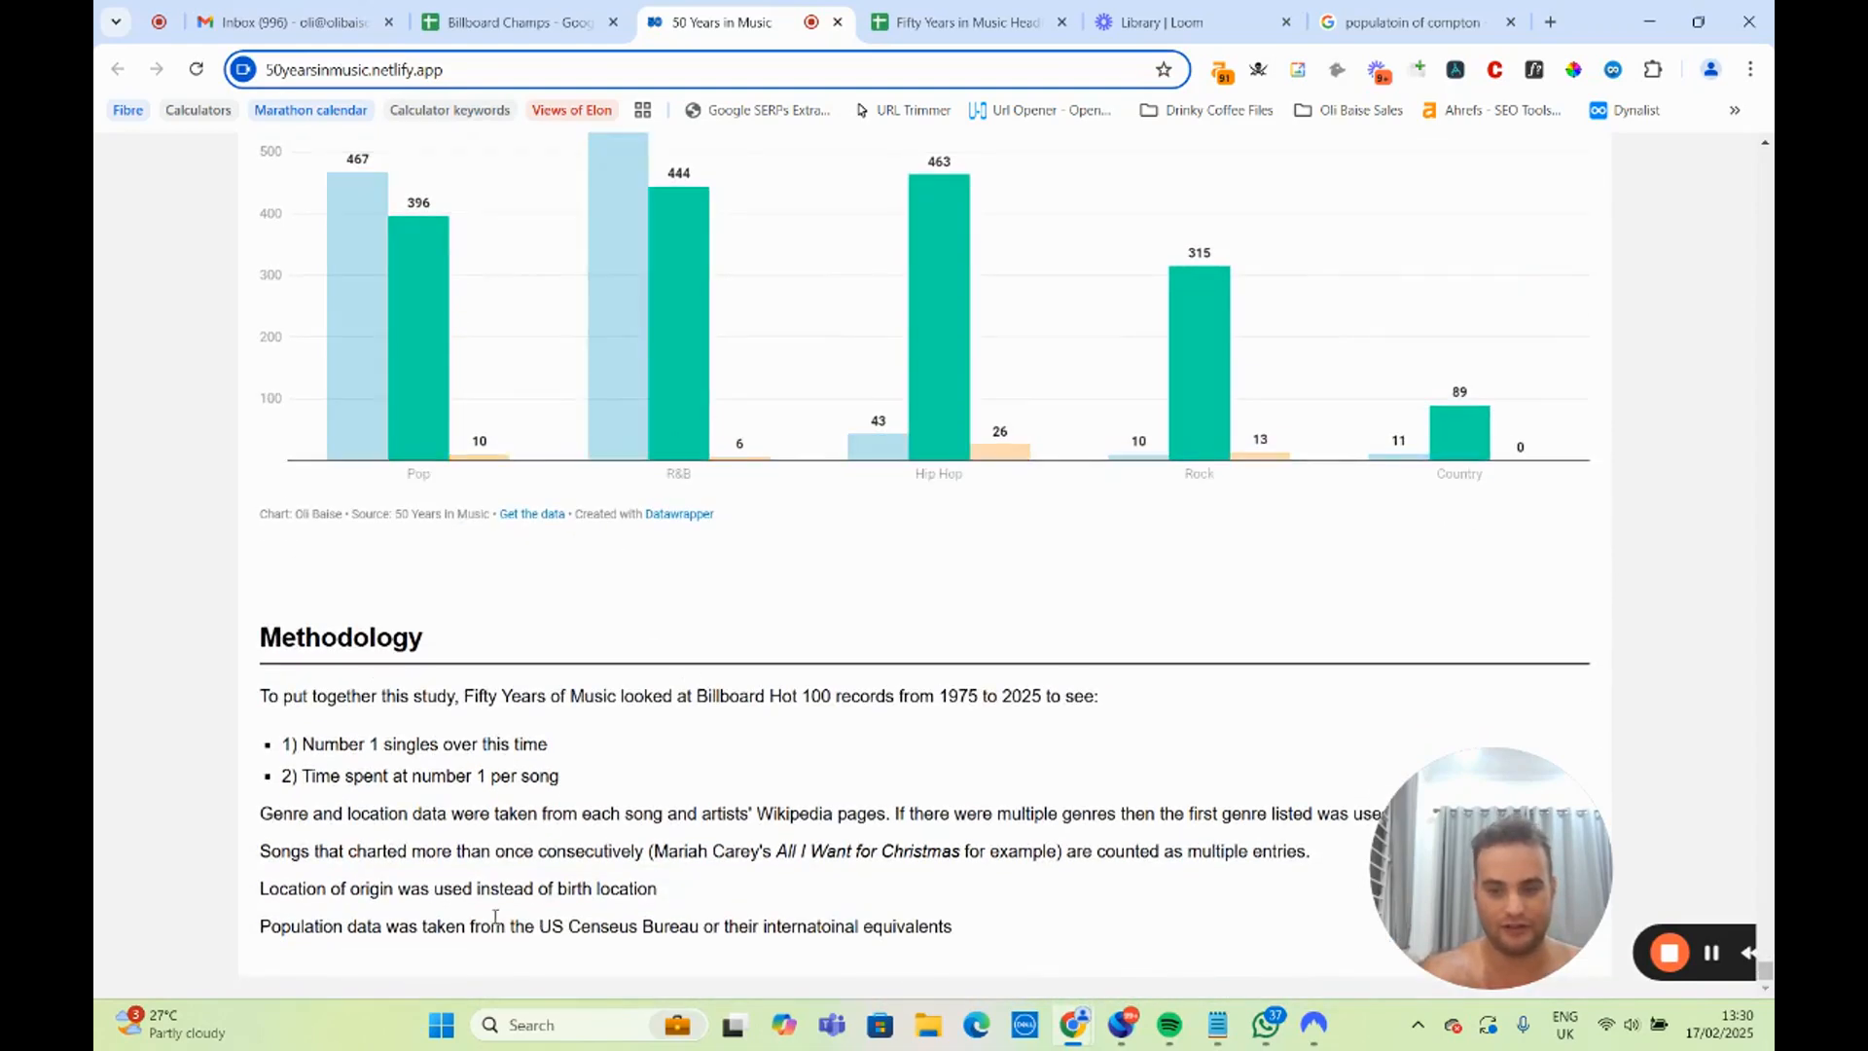
{"action": "scroll", "coordinate": [800, 730], "scroll_direction": "up", "scroll_amount": 11}
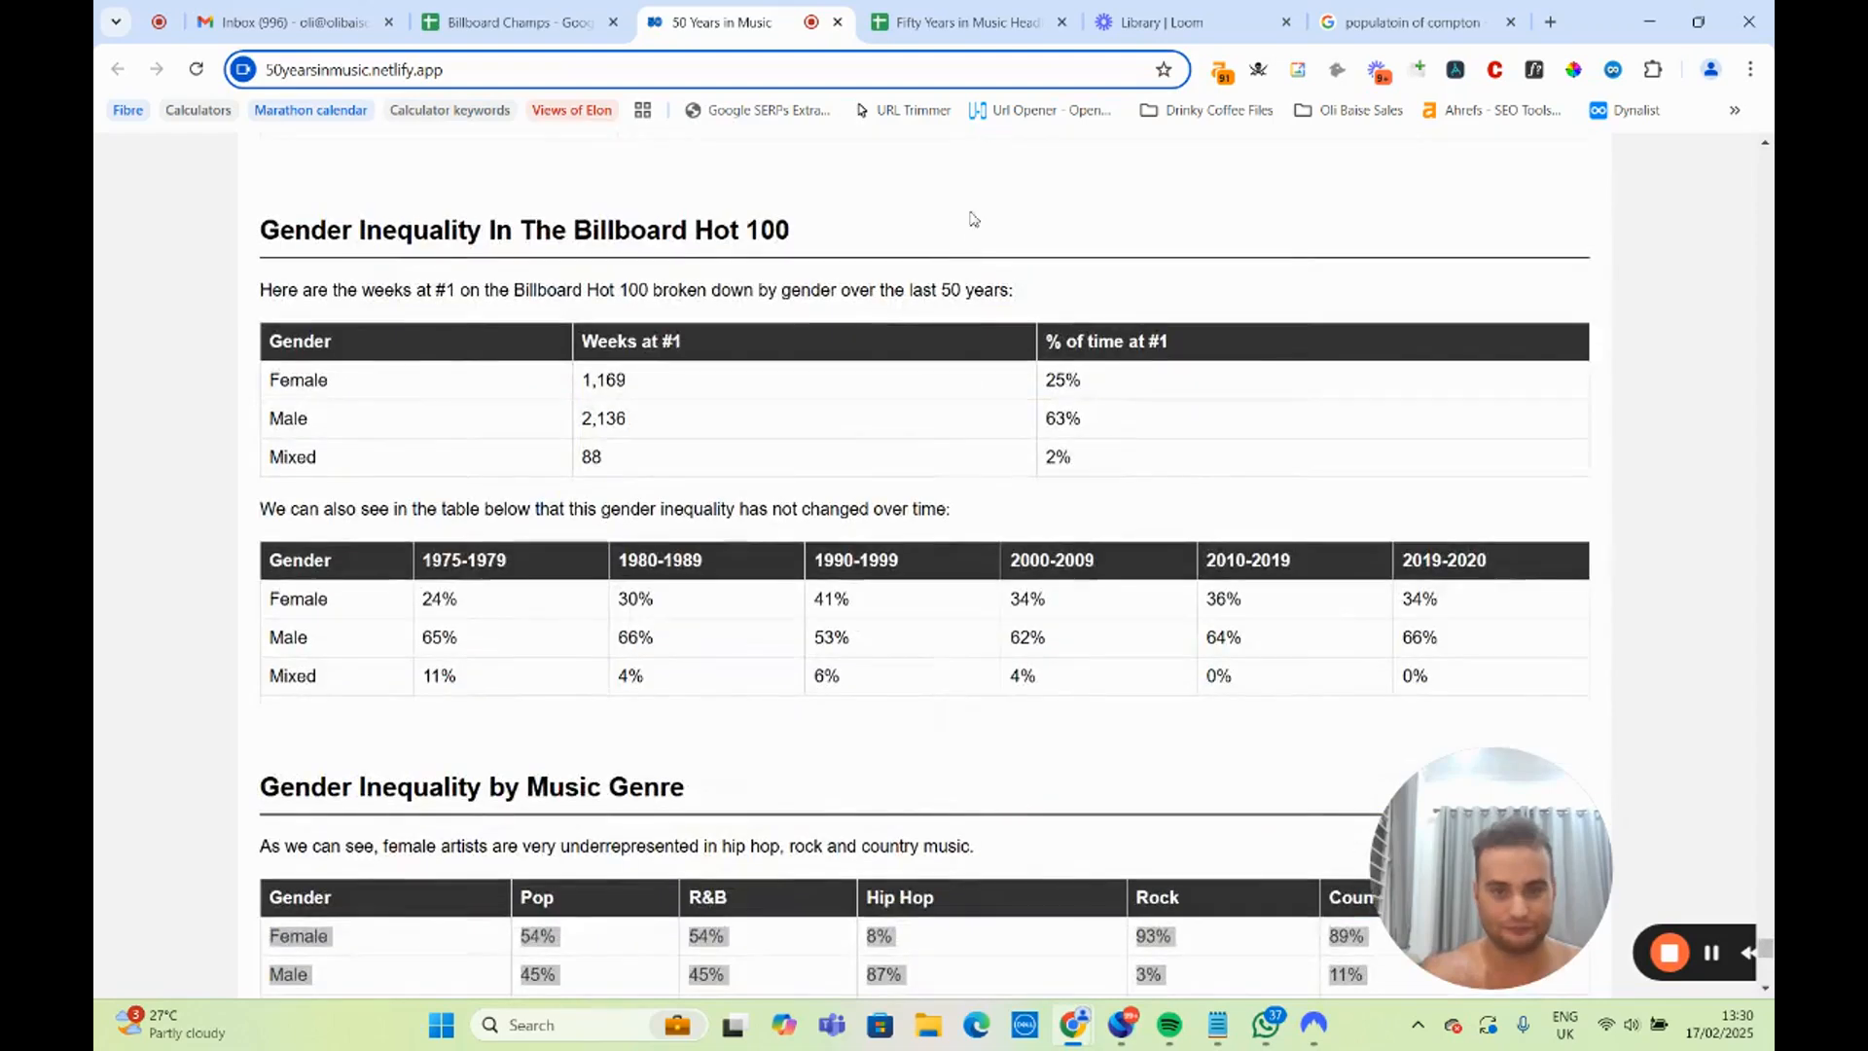
{"action": "left_click", "coordinate": [948, 8]}
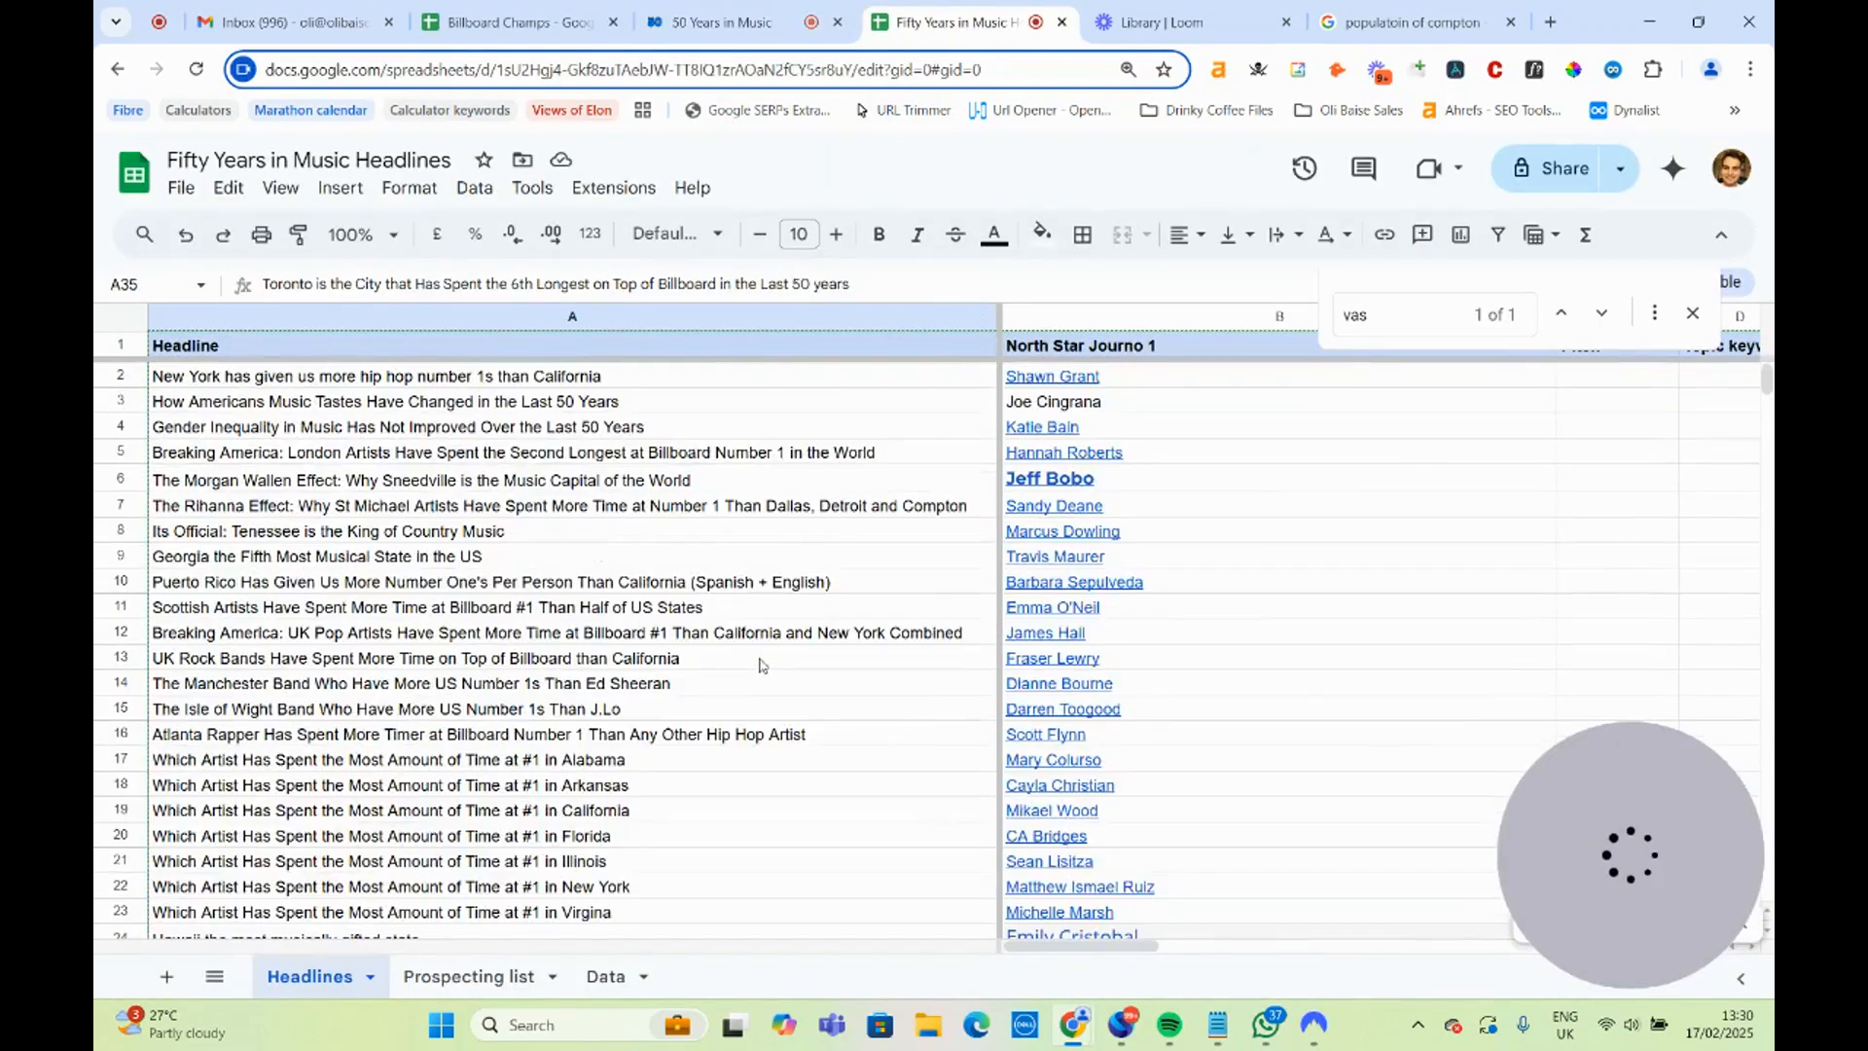
Close the Loom library and Compton population tabs, and open the author page linked for the New York hip hop headline's journalist.
{"action": "left_click", "coordinate": [1286, 21]}
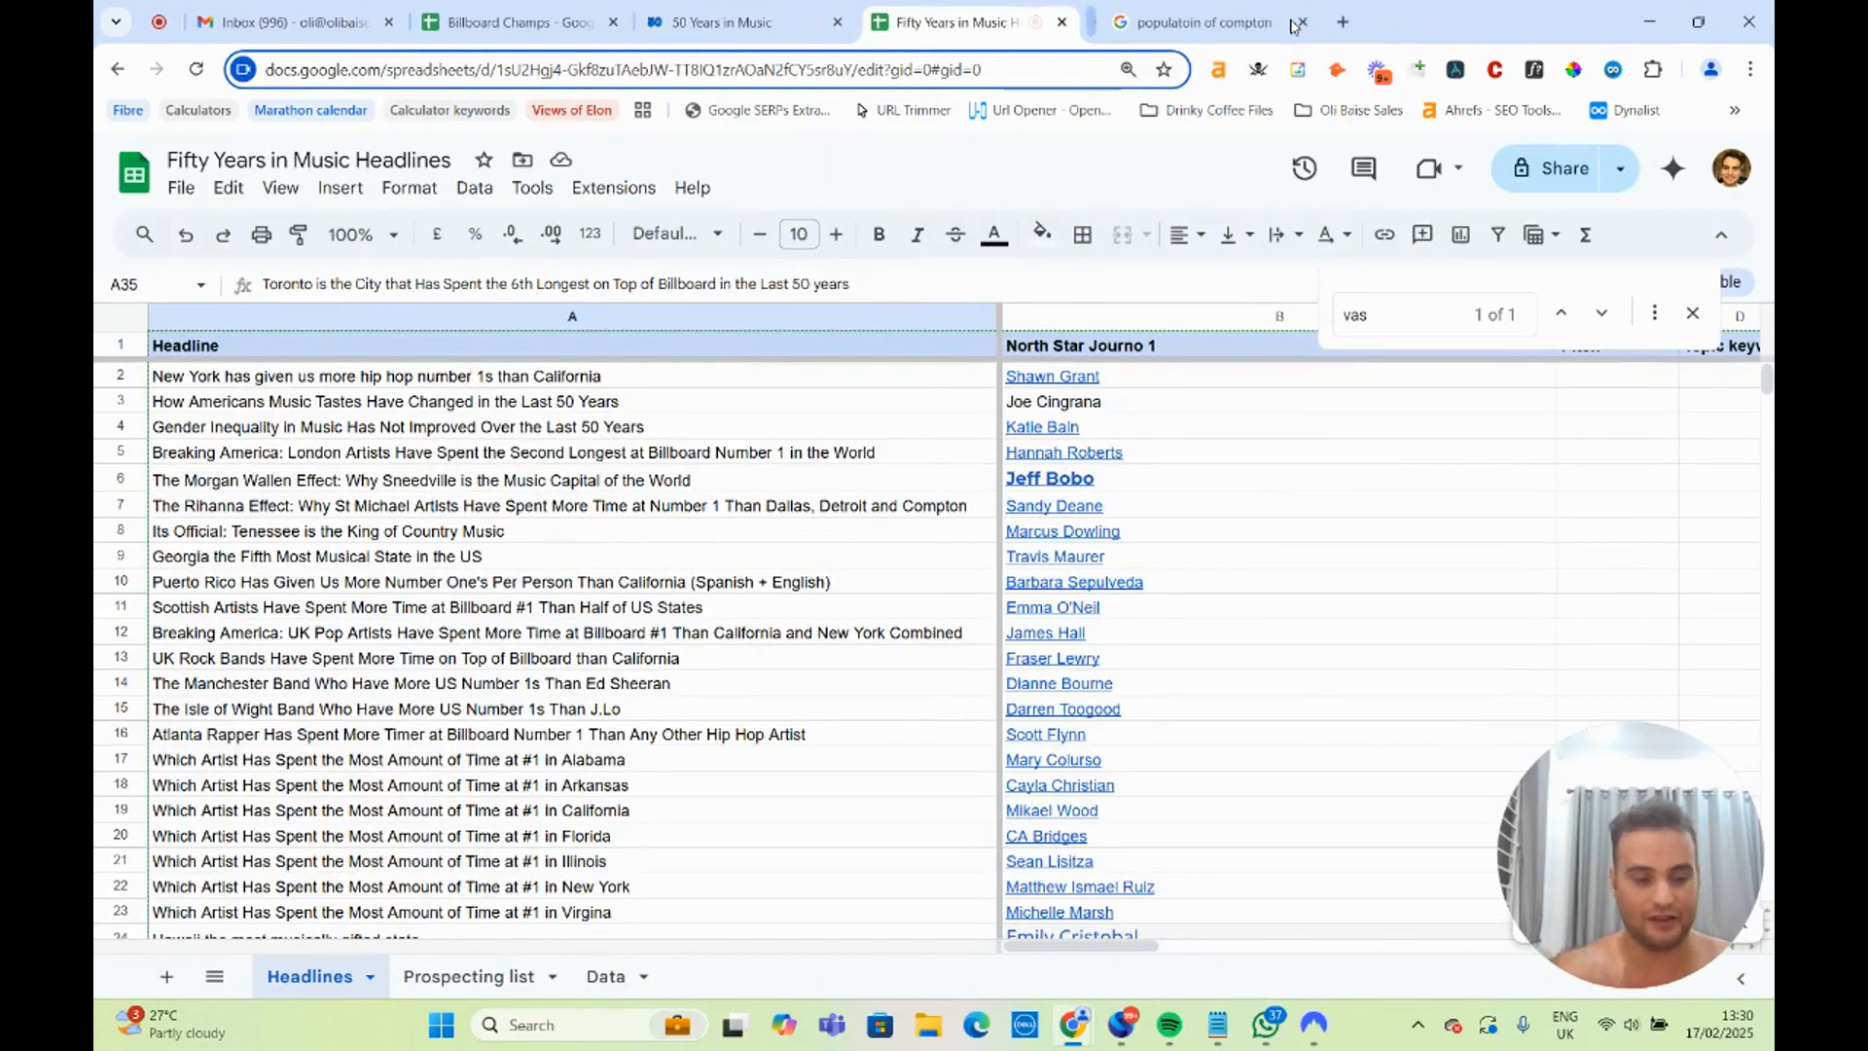
{"action": "left_click", "coordinate": [1286, 22]}
{"action": "left_click", "coordinate": [511, 381]}
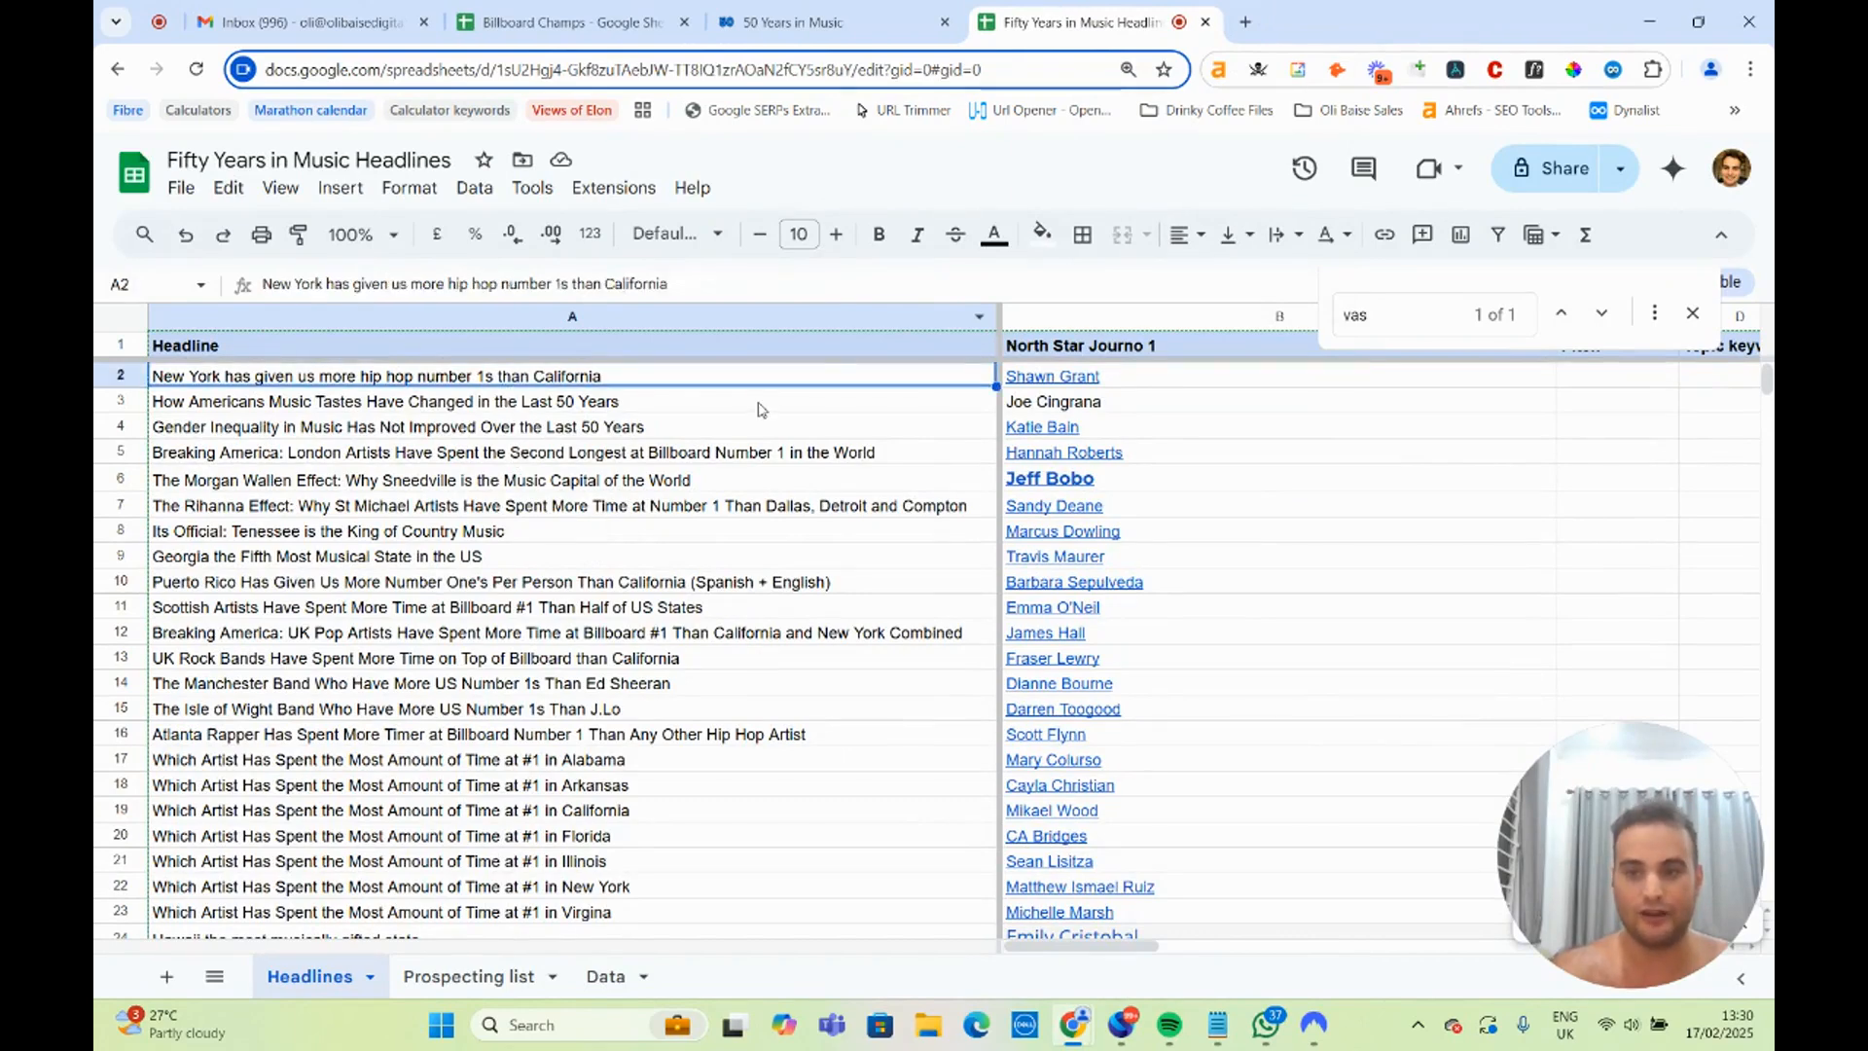
{"action": "left_click", "coordinate": [1075, 379]}
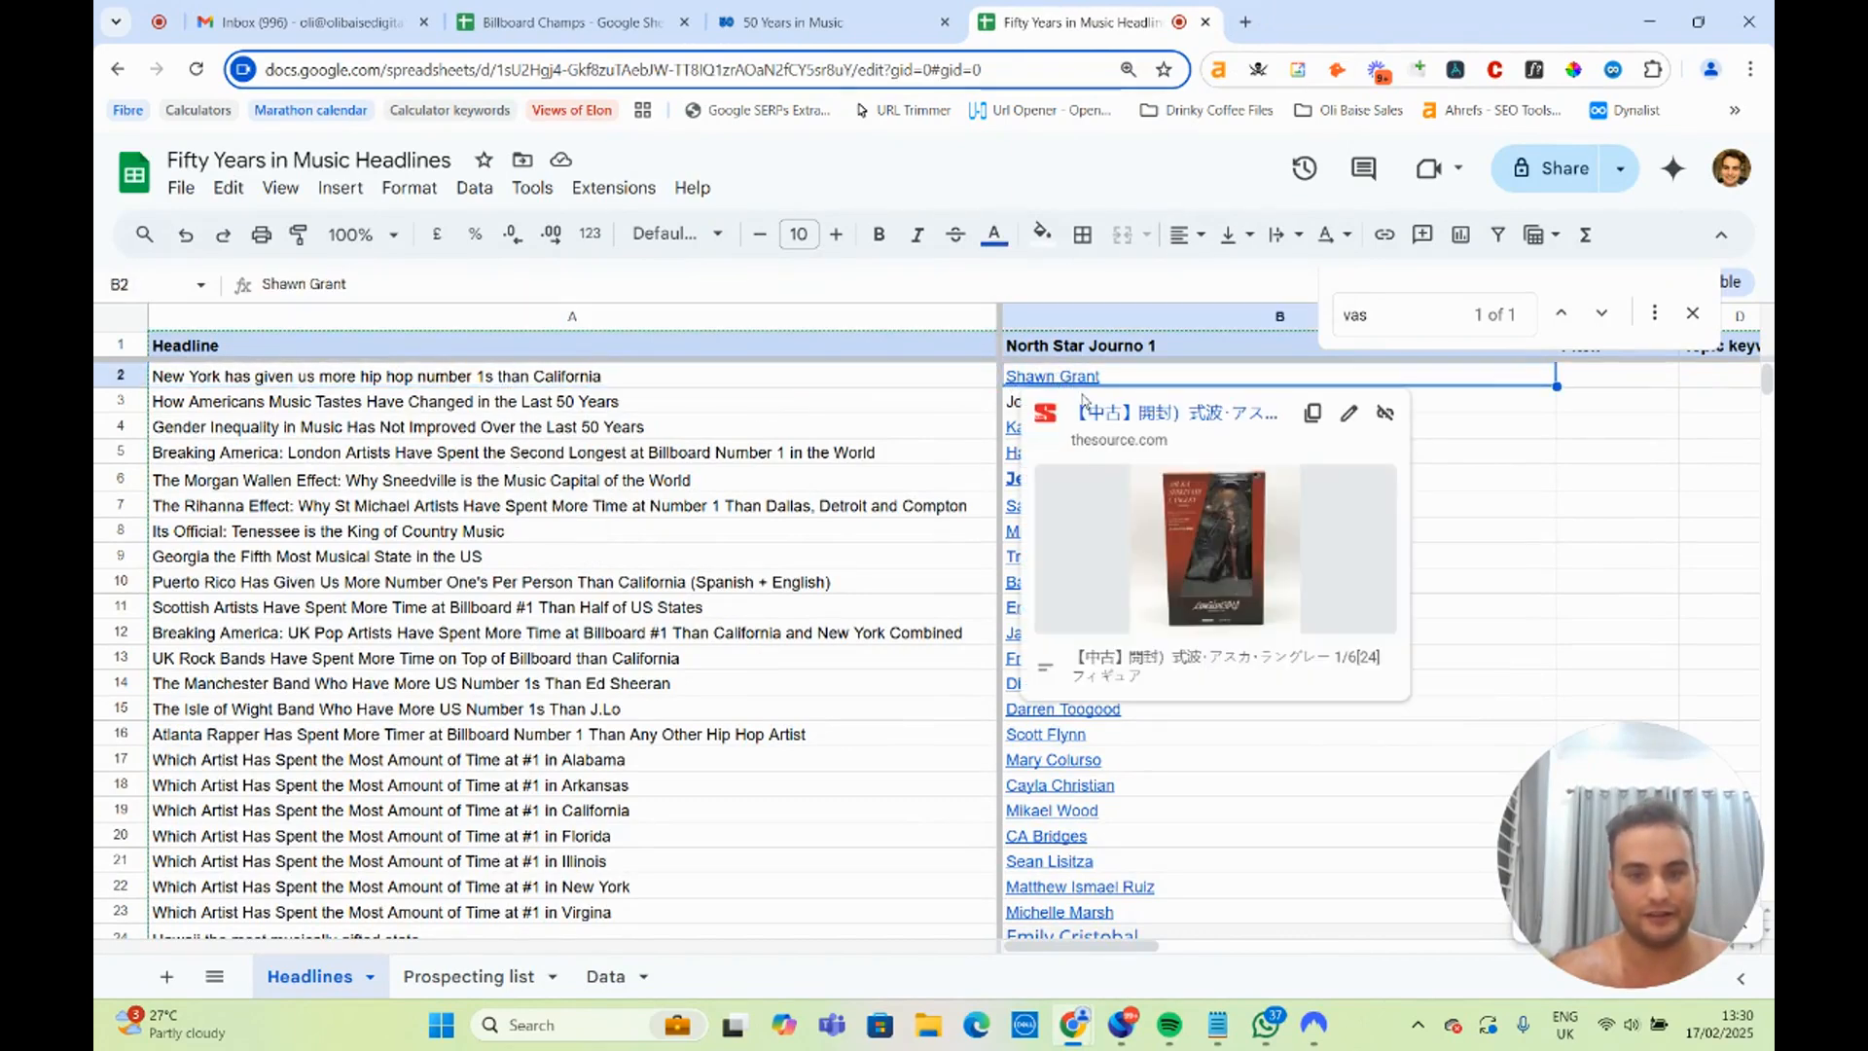
{"action": "left_click", "coordinate": [1128, 418]}
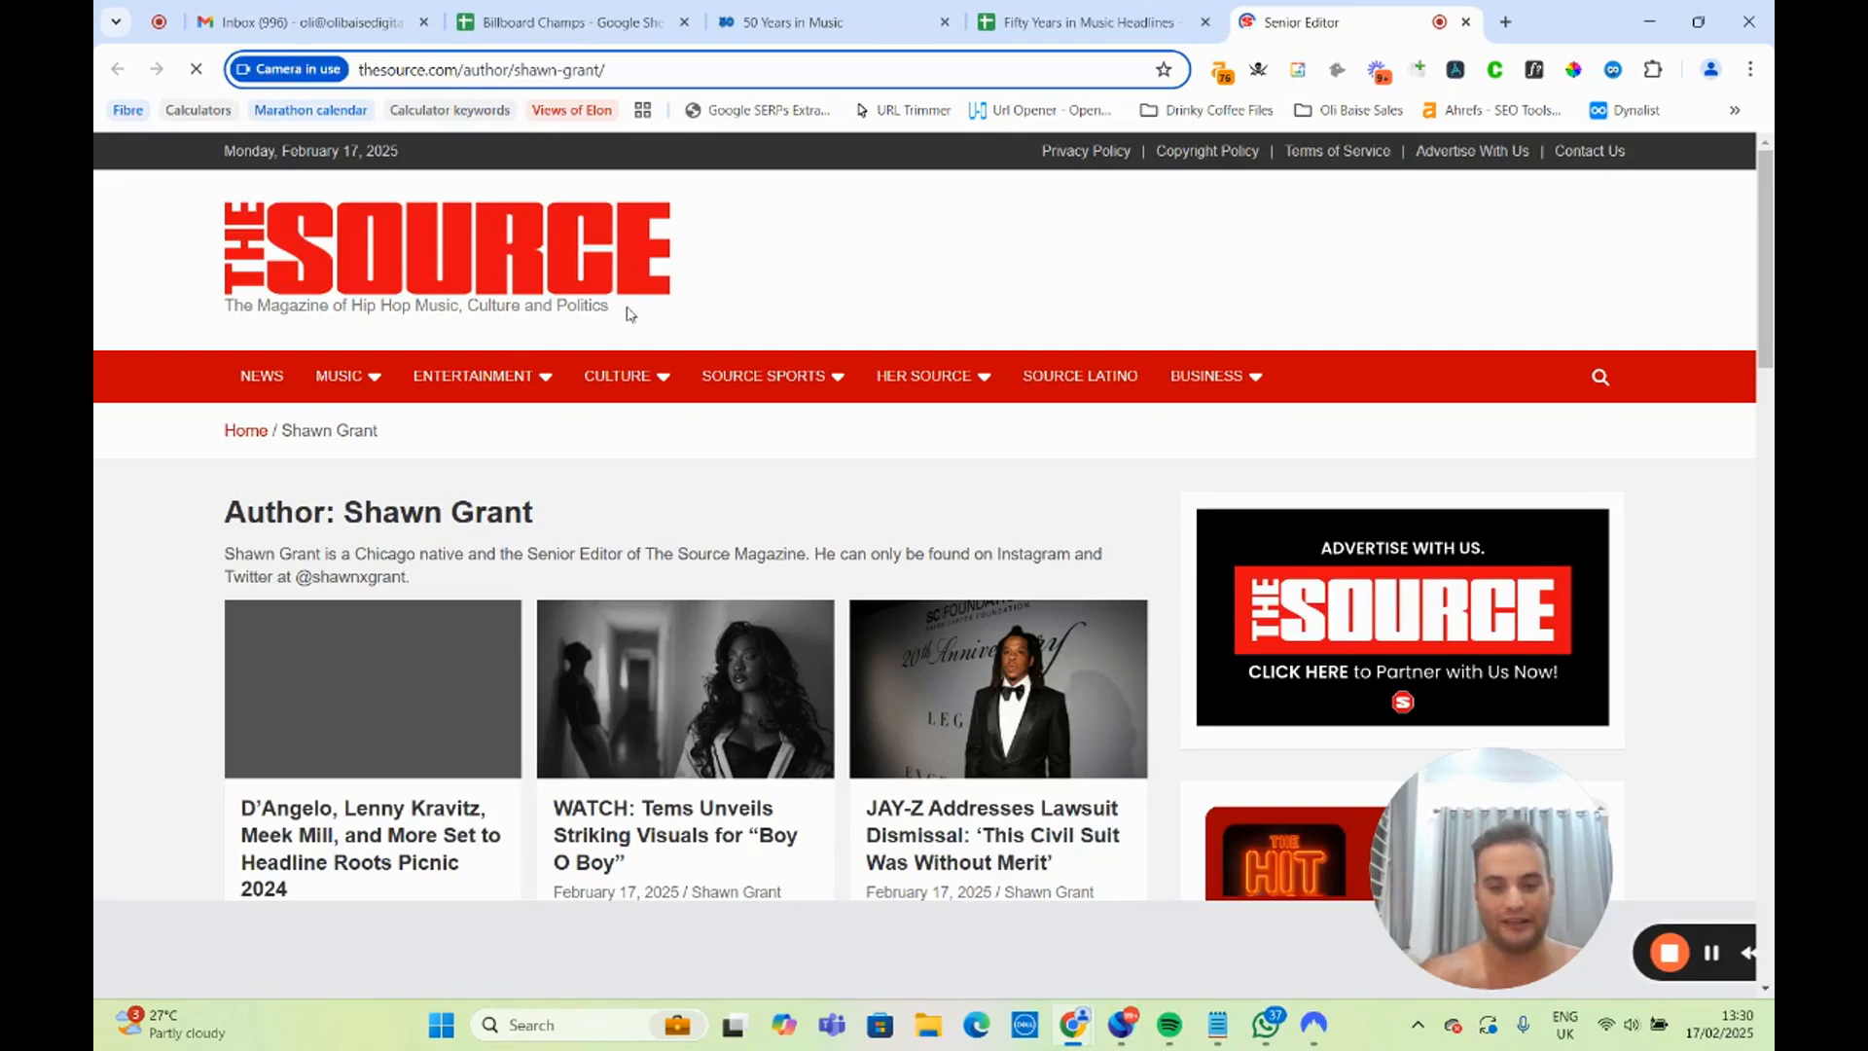
Review the journalist's bio and recent articles on The Source author page, and return to the headlines spreadsheet.
{"action": "scroll", "coordinate": [623, 328], "scroll_direction": "down", "scroll_amount": 2}
{"action": "scroll", "coordinate": [621, 325], "scroll_direction": "down", "scroll_amount": 2}
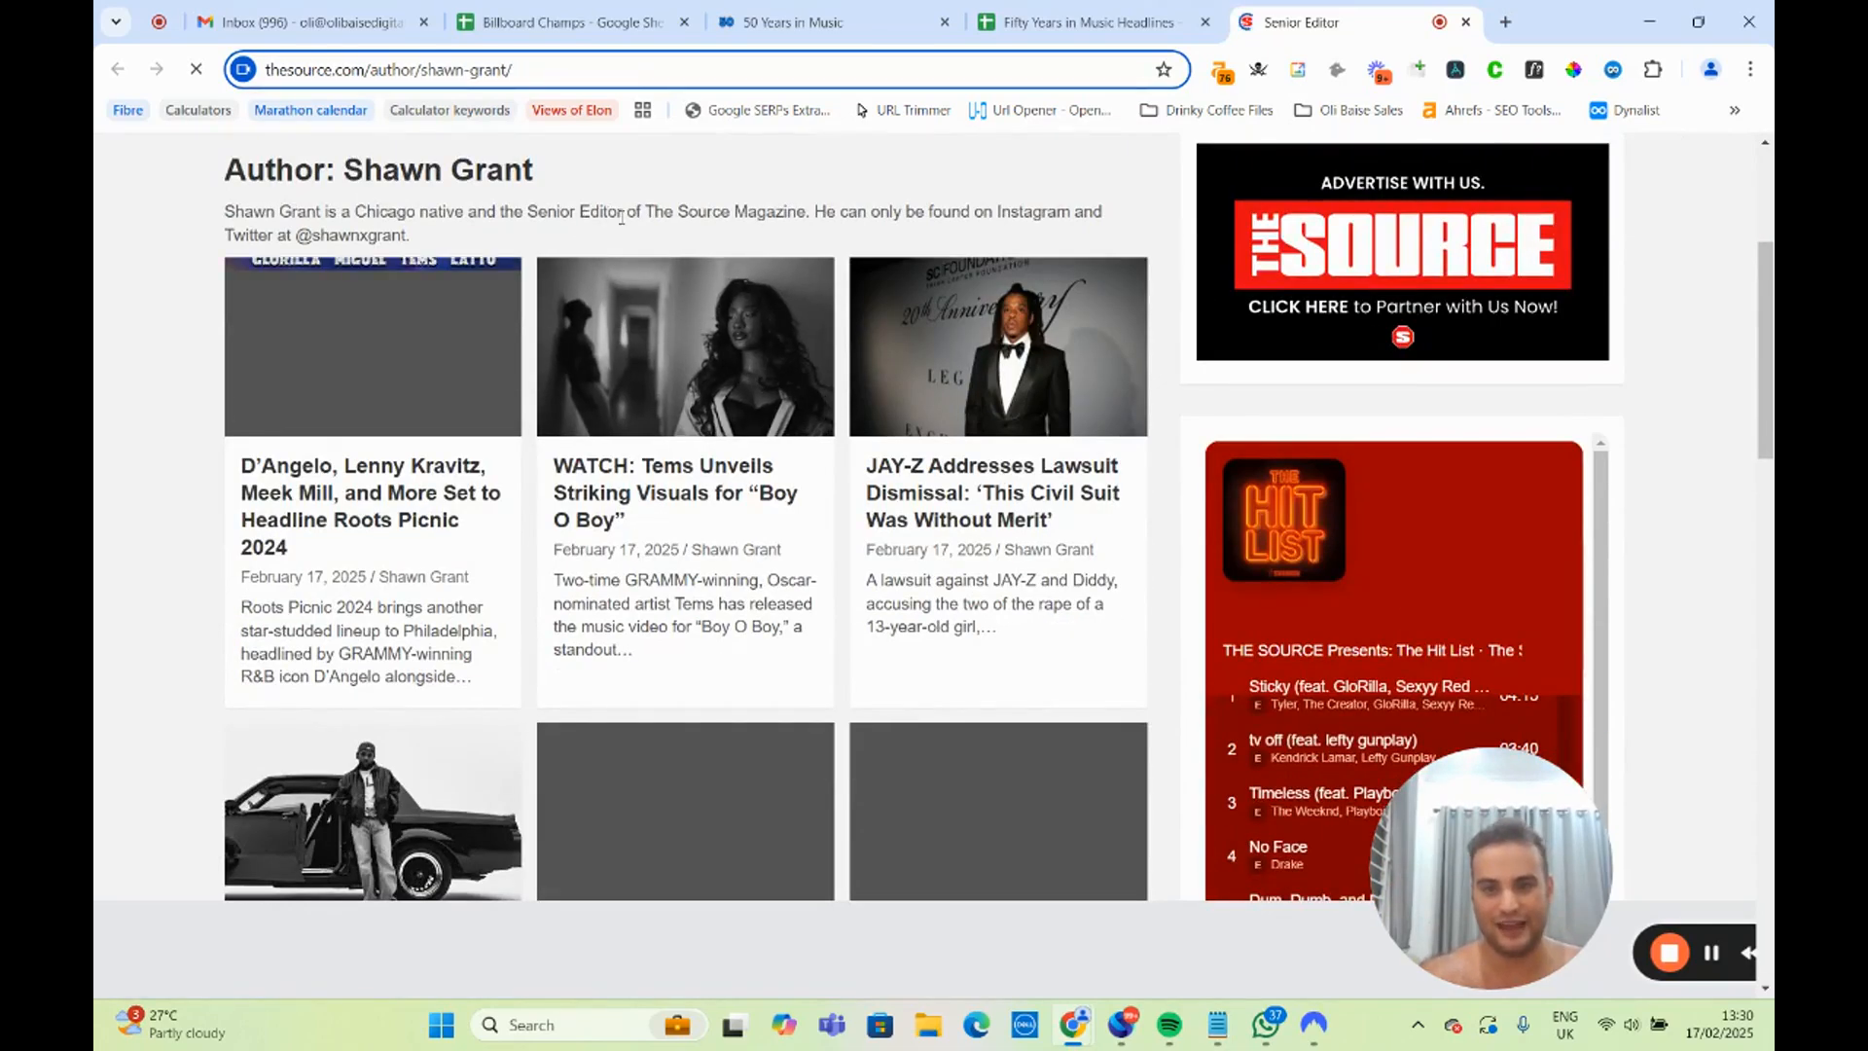
{"action": "left_click_drag", "start_coordinate": [598, 216], "coordinate": [880, 216]}
{"action": "scroll", "coordinate": [871, 245], "scroll_direction": "up", "scroll_amount": 4}
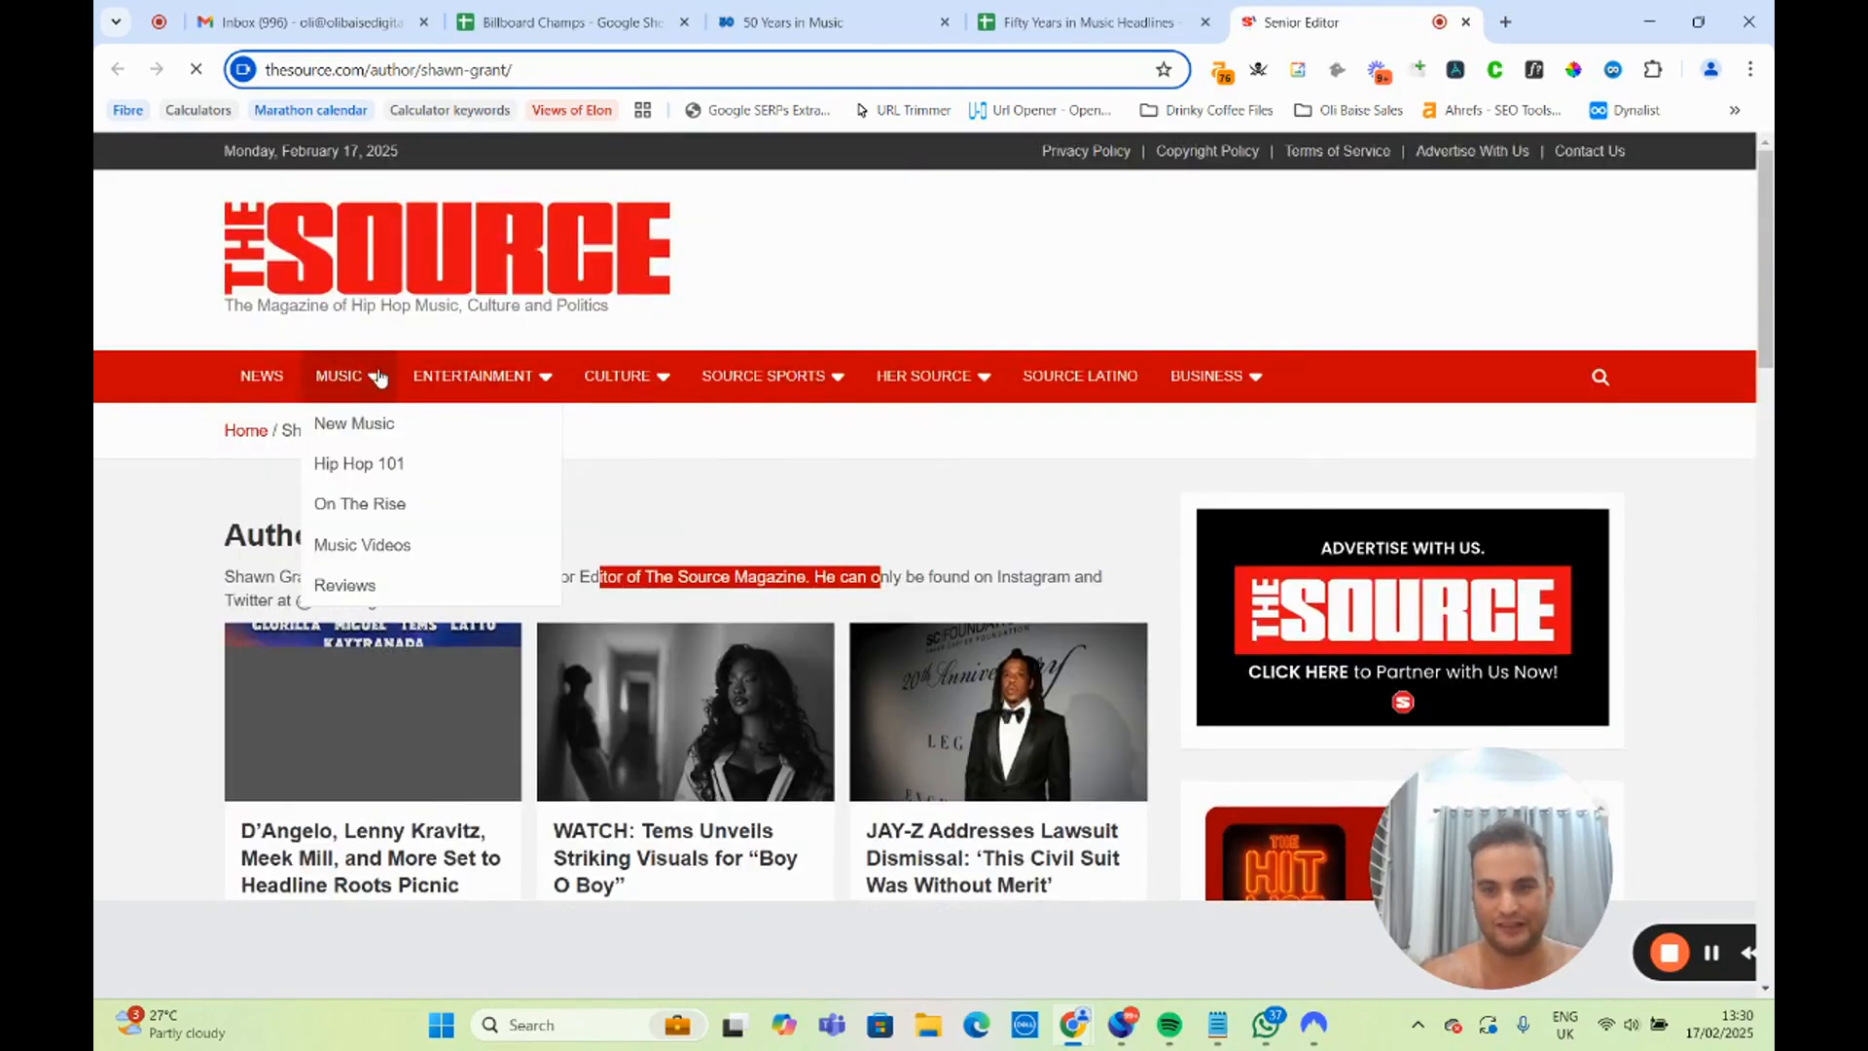
{"action": "scroll", "coordinate": [409, 292], "scroll_direction": "down", "scroll_amount": 6}
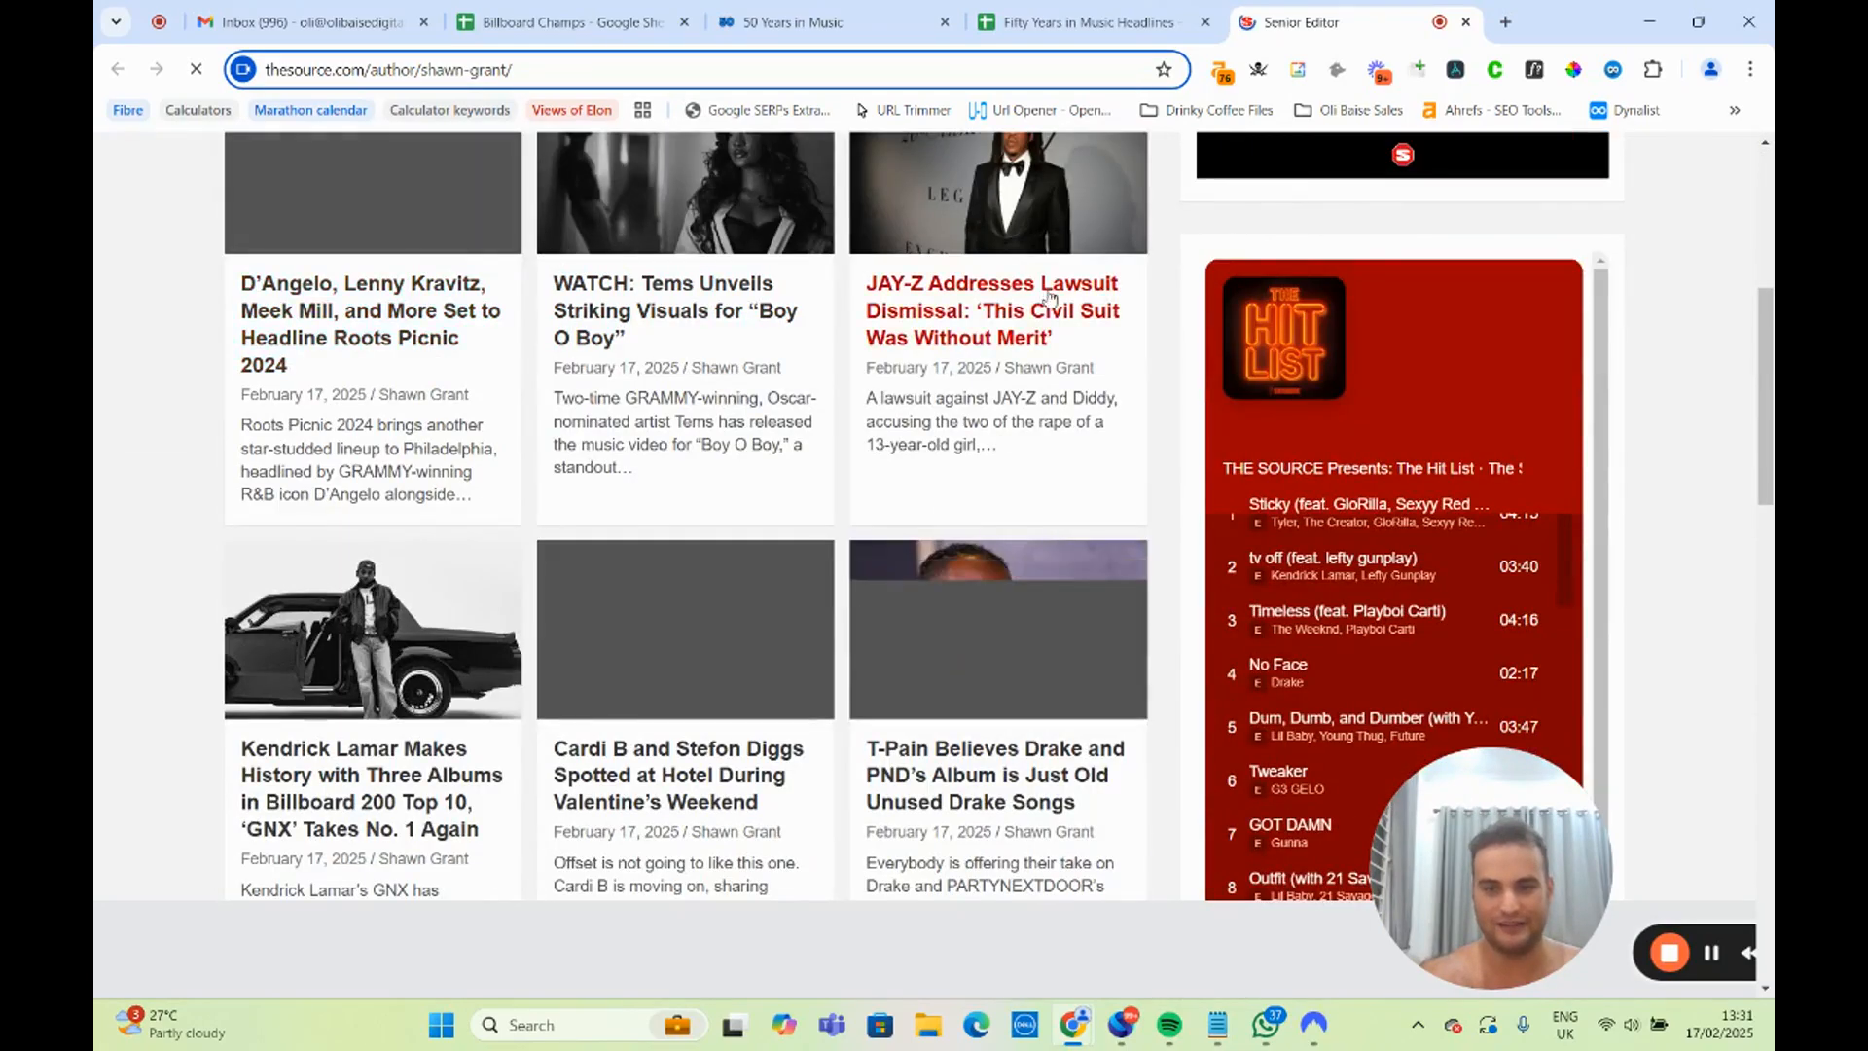
{"action": "scroll", "coordinate": [392, 620], "scroll_direction": "down", "scroll_amount": 2}
{"action": "scroll", "coordinate": [392, 619], "scroll_direction": "down", "scroll_amount": 4}
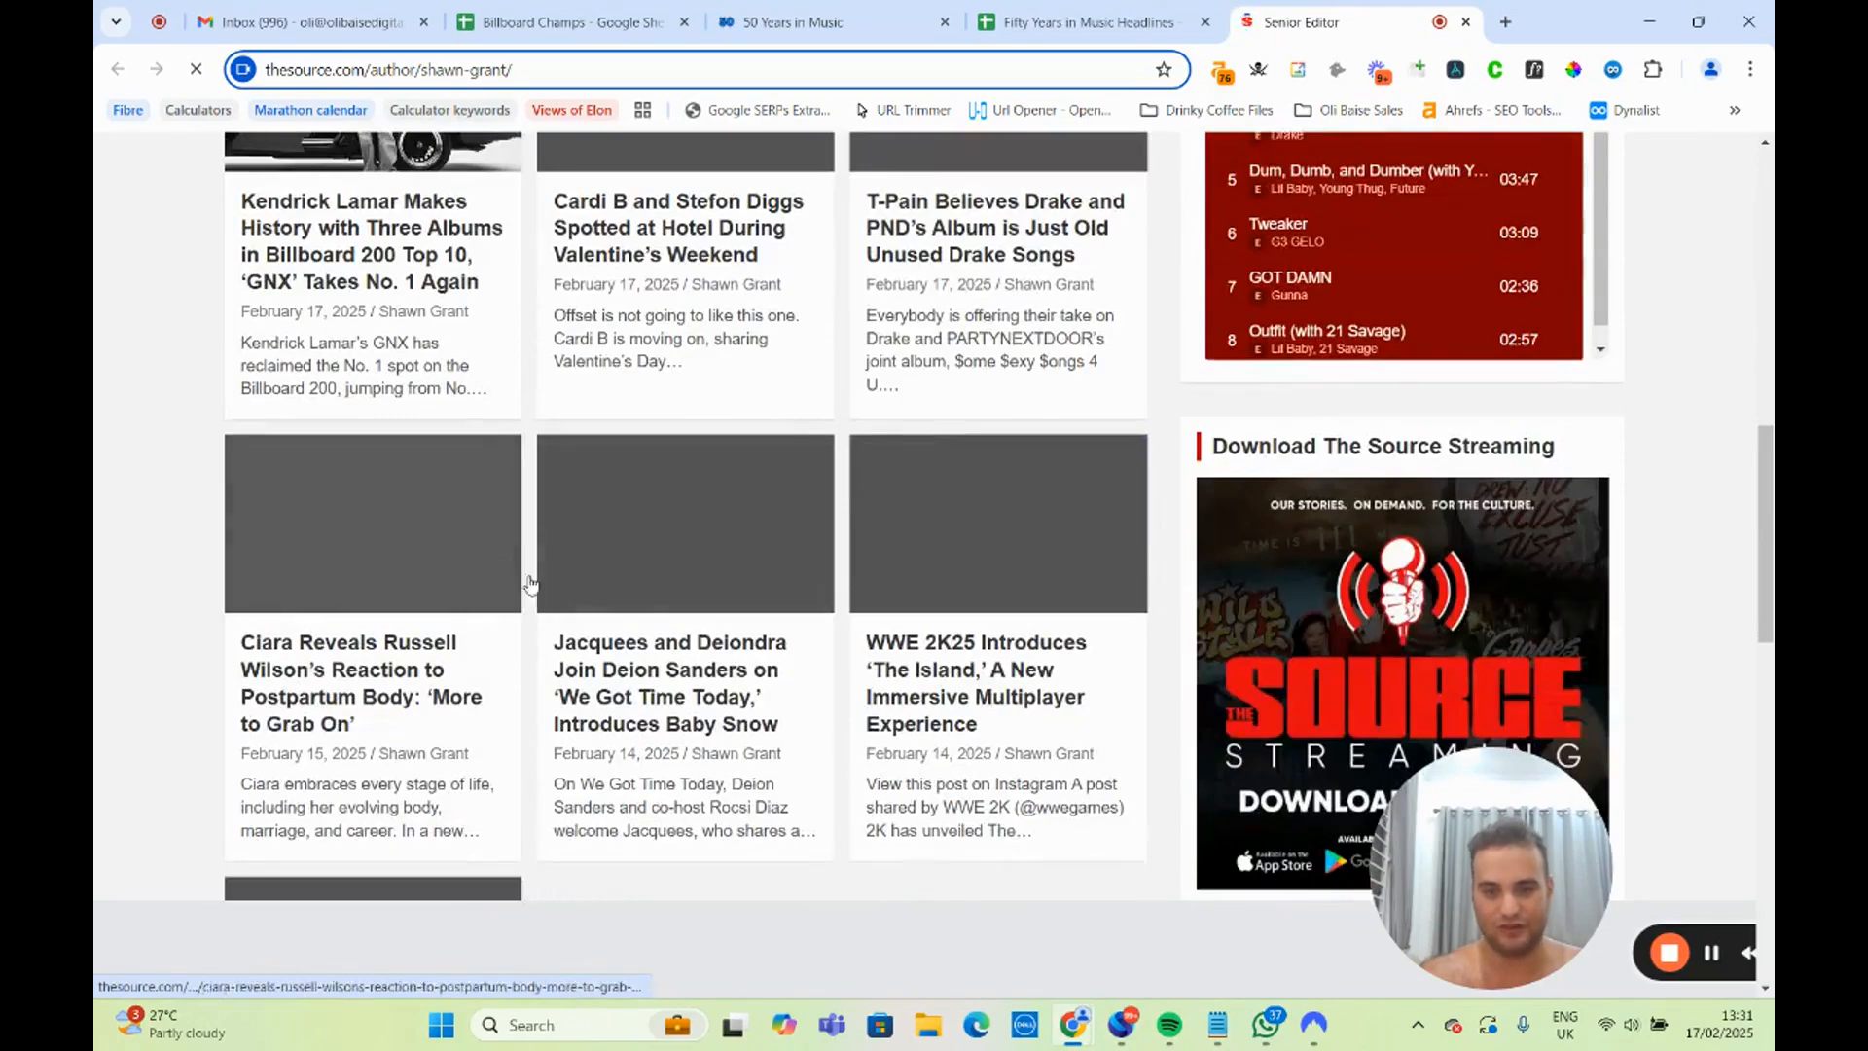
{"action": "scroll", "coordinate": [486, 582], "scroll_direction": "up", "scroll_amount": 4}
{"action": "scroll", "coordinate": [487, 582], "scroll_direction": "up", "scroll_amount": 10}
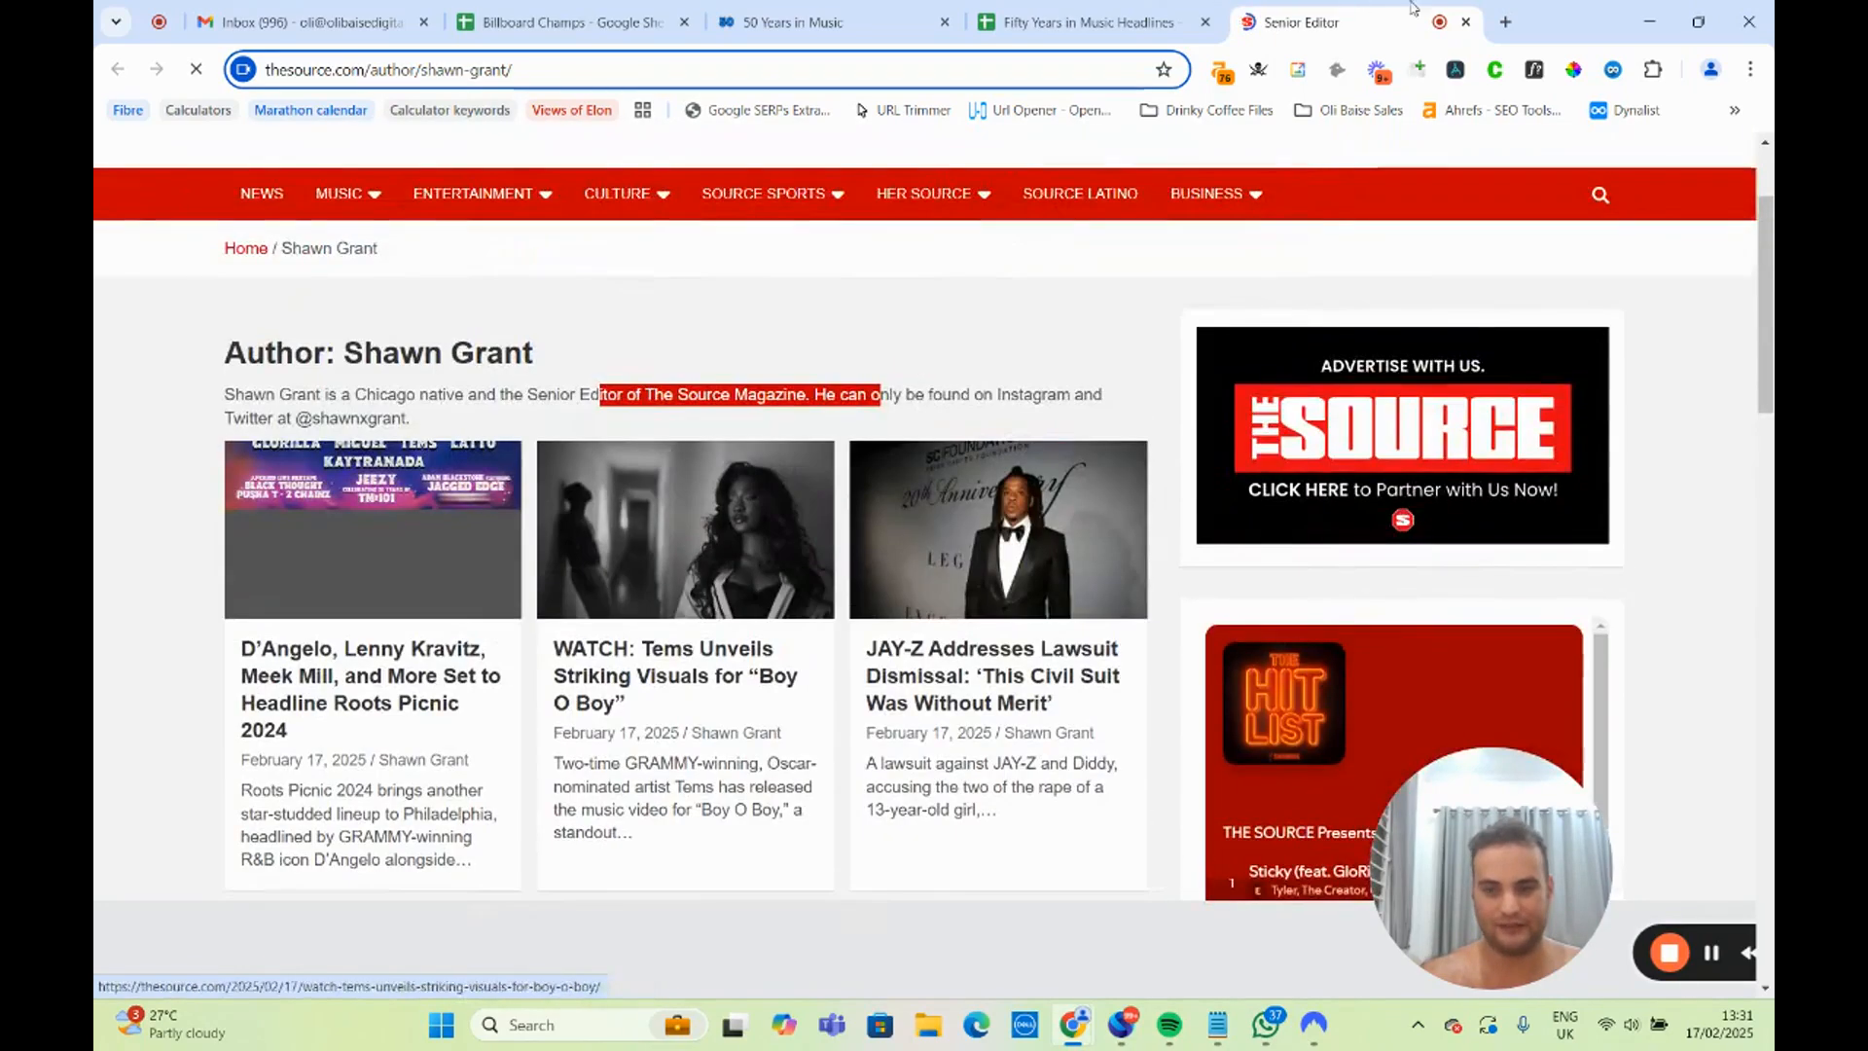
{"action": "left_click", "coordinate": [1465, 22]}
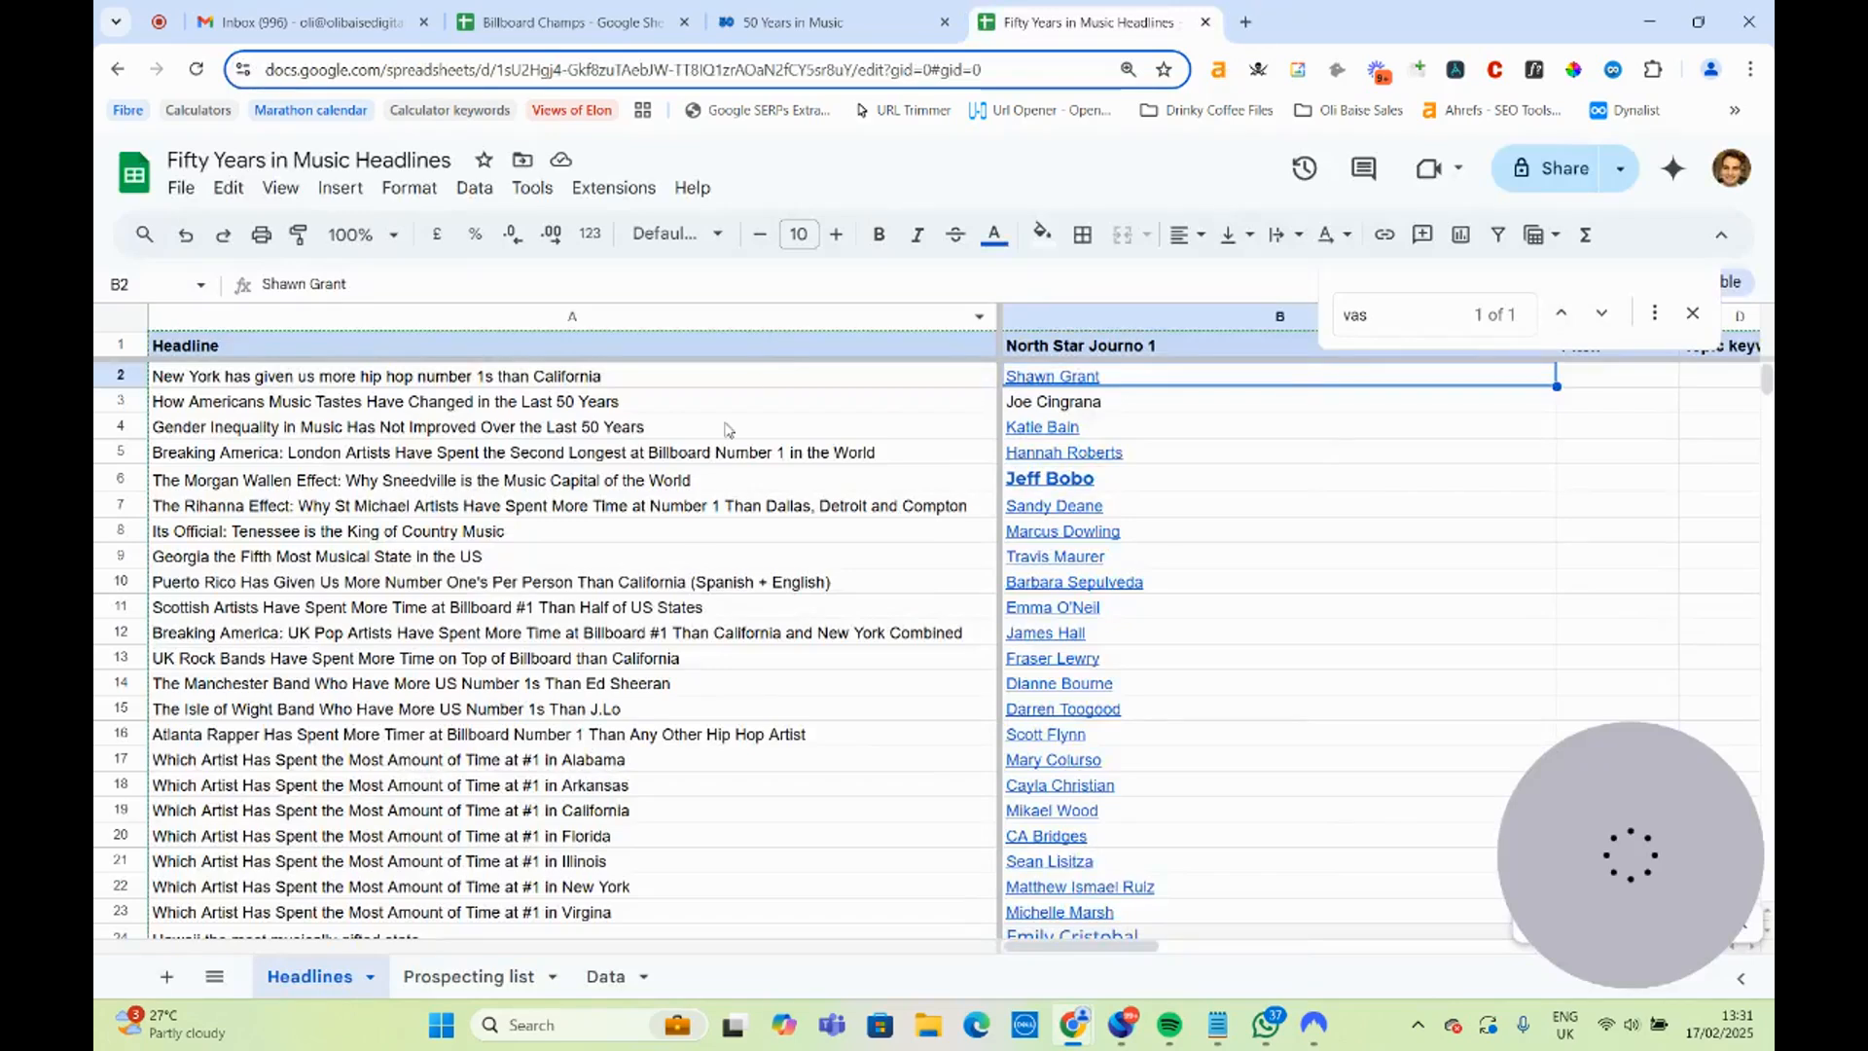
Look up the journalist named beside the American music tastes headline in a new tab and open their Audacy author page.
{"action": "left_click", "coordinate": [481, 405]}
{"action": "left_click", "coordinate": [1038, 406]}
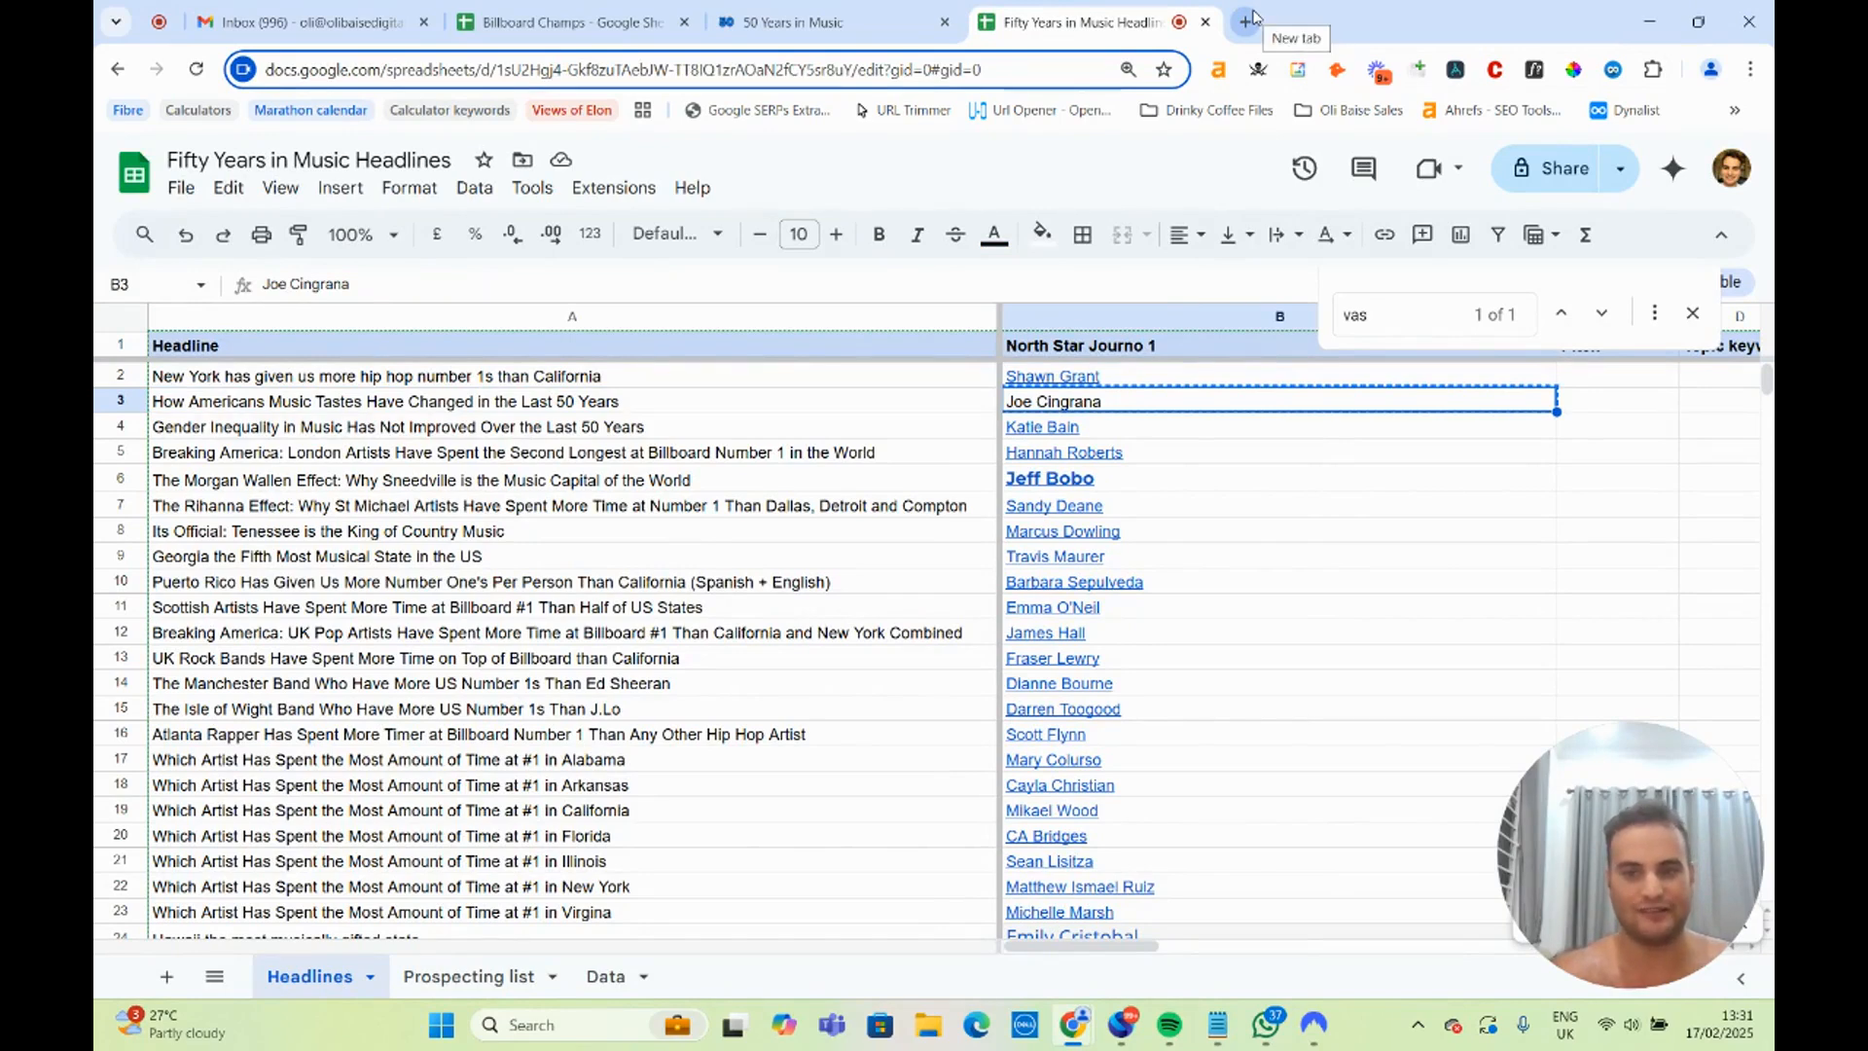
{"action": "left_click", "coordinate": [1246, 22]}
{"action": "type", "text": "Joe Cingrana"}
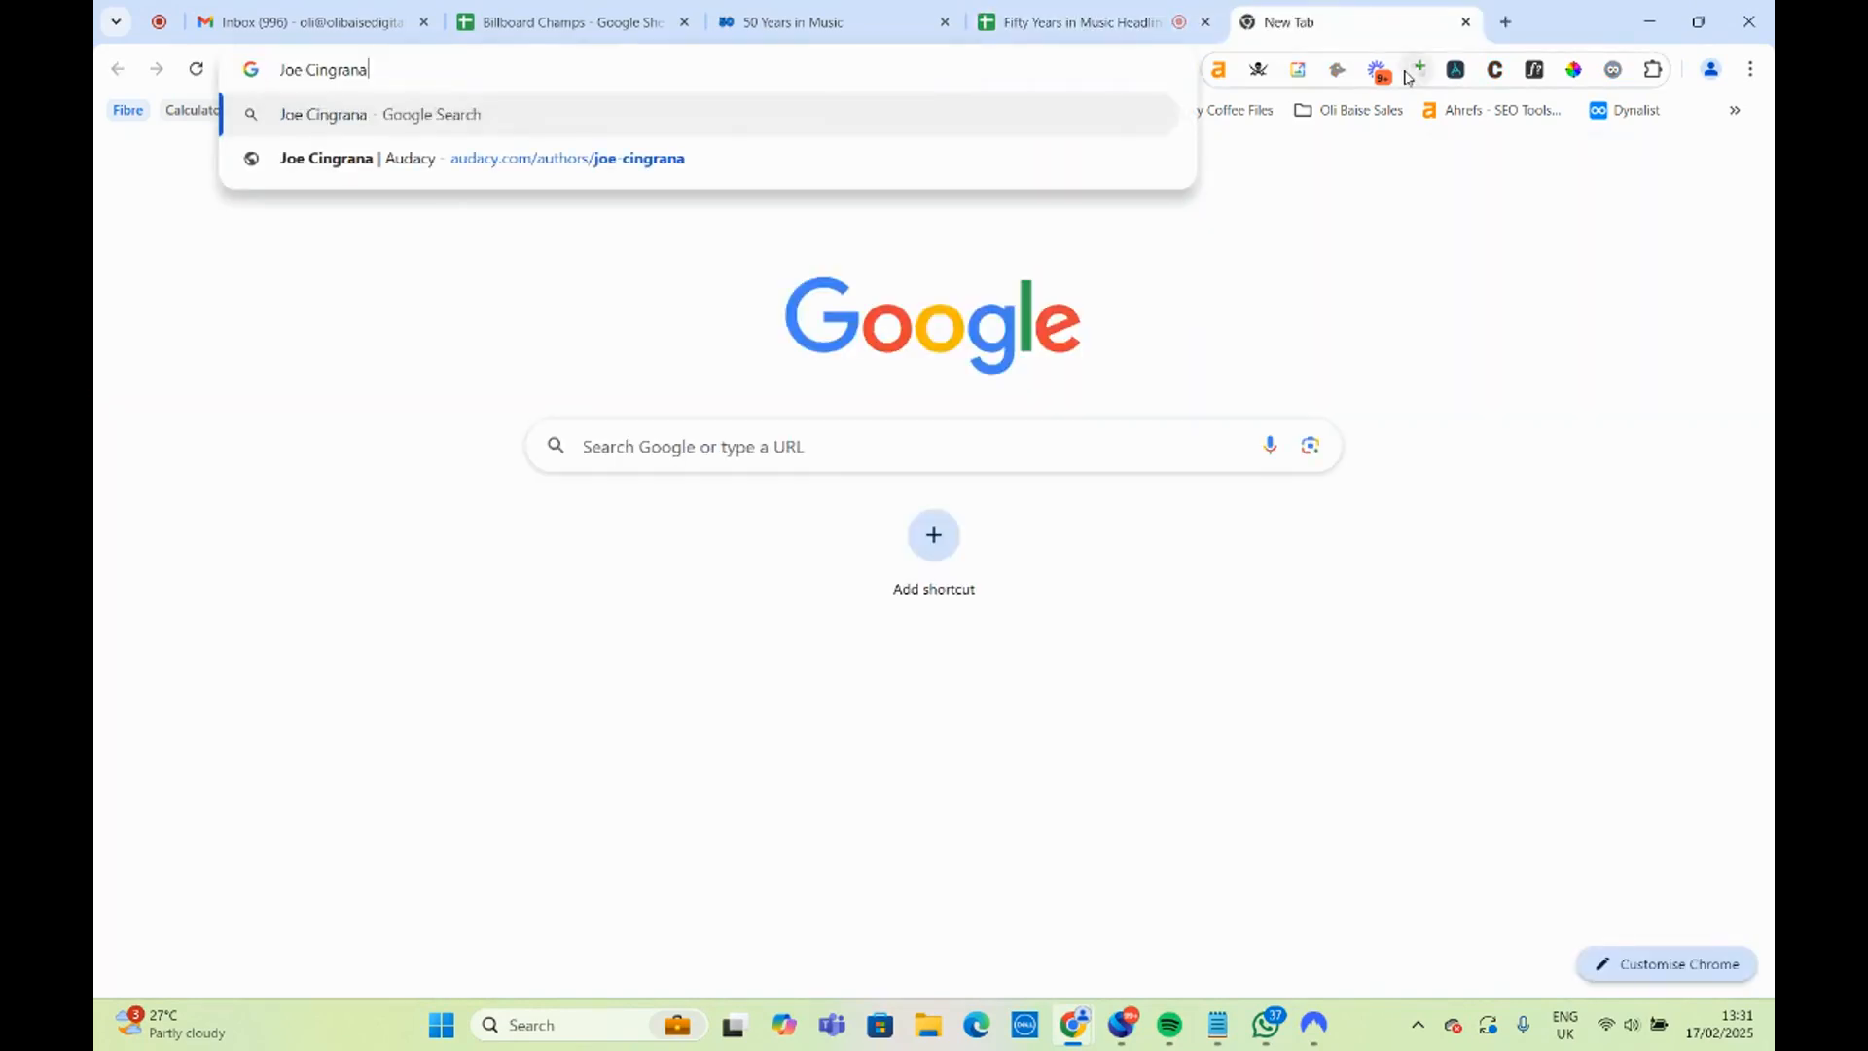
{"action": "left_click", "coordinate": [891, 384]}
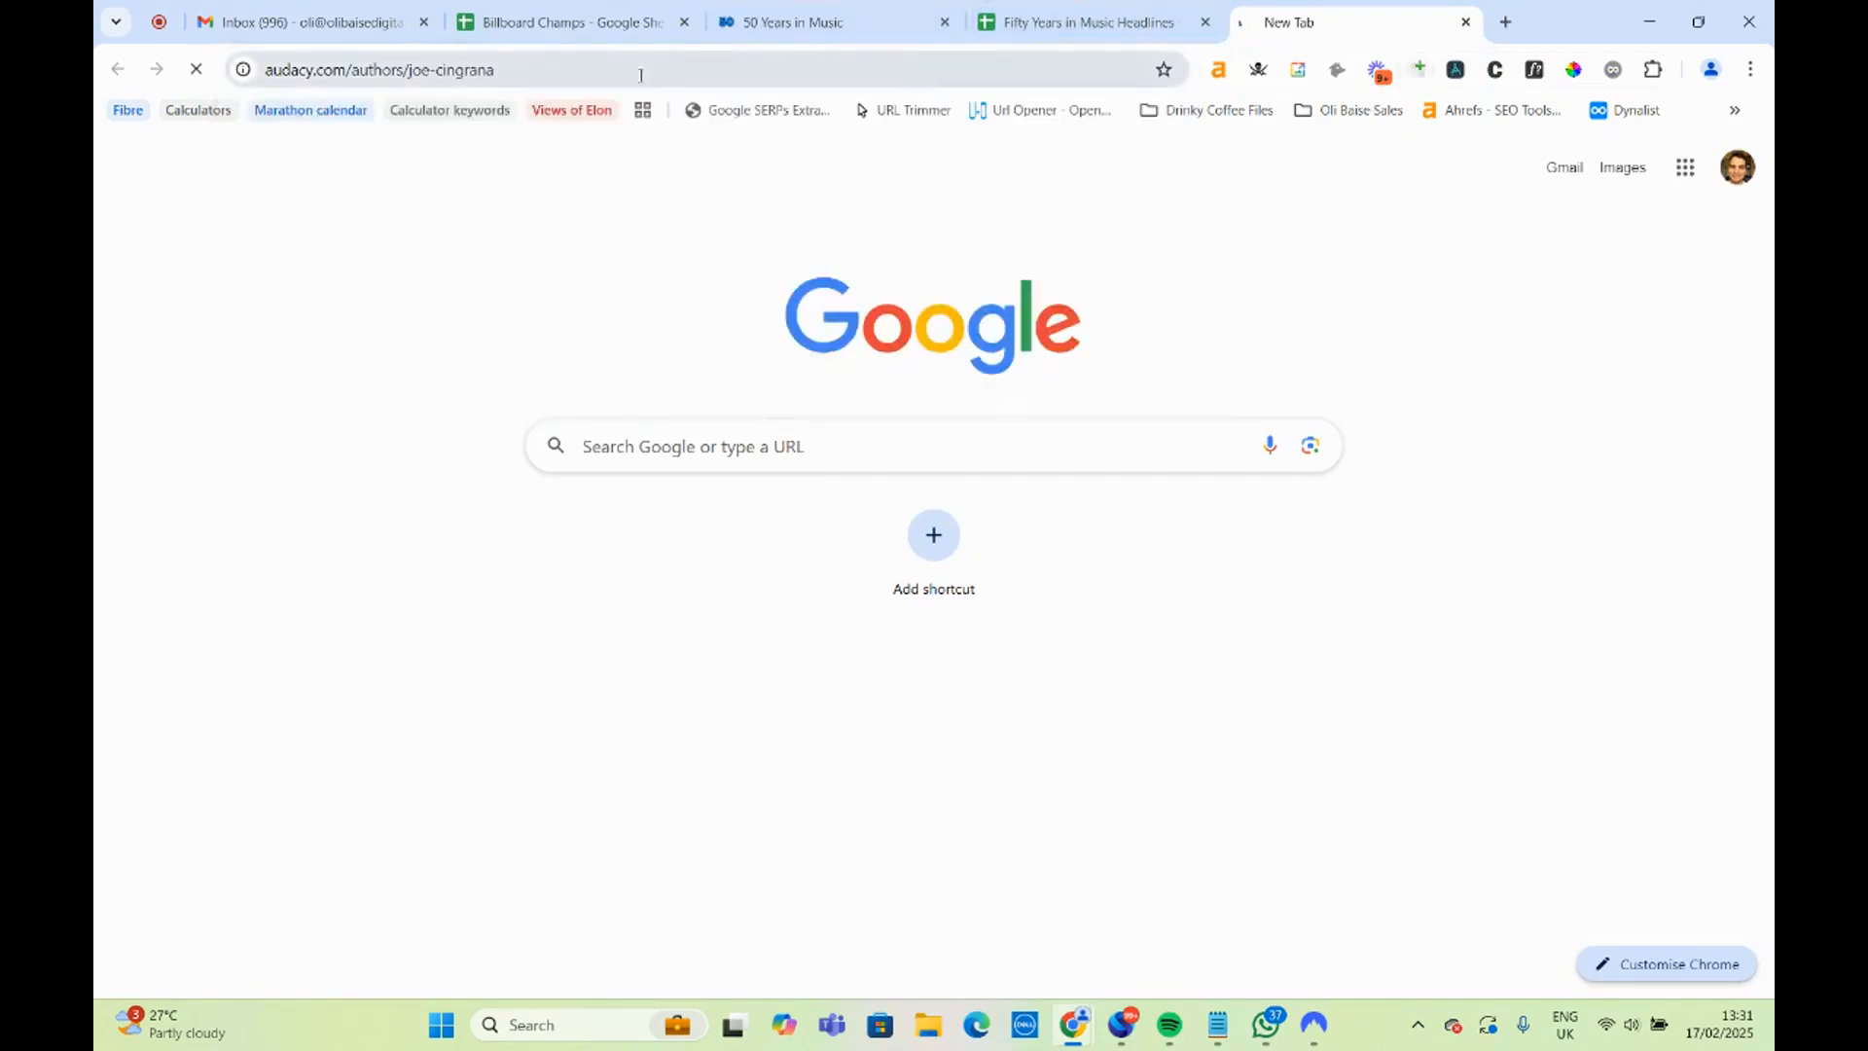
In the Headlines sheet, link the journalist's name in B3 to the Audacy author page.
{"action": "left_click", "coordinate": [1041, 20]}
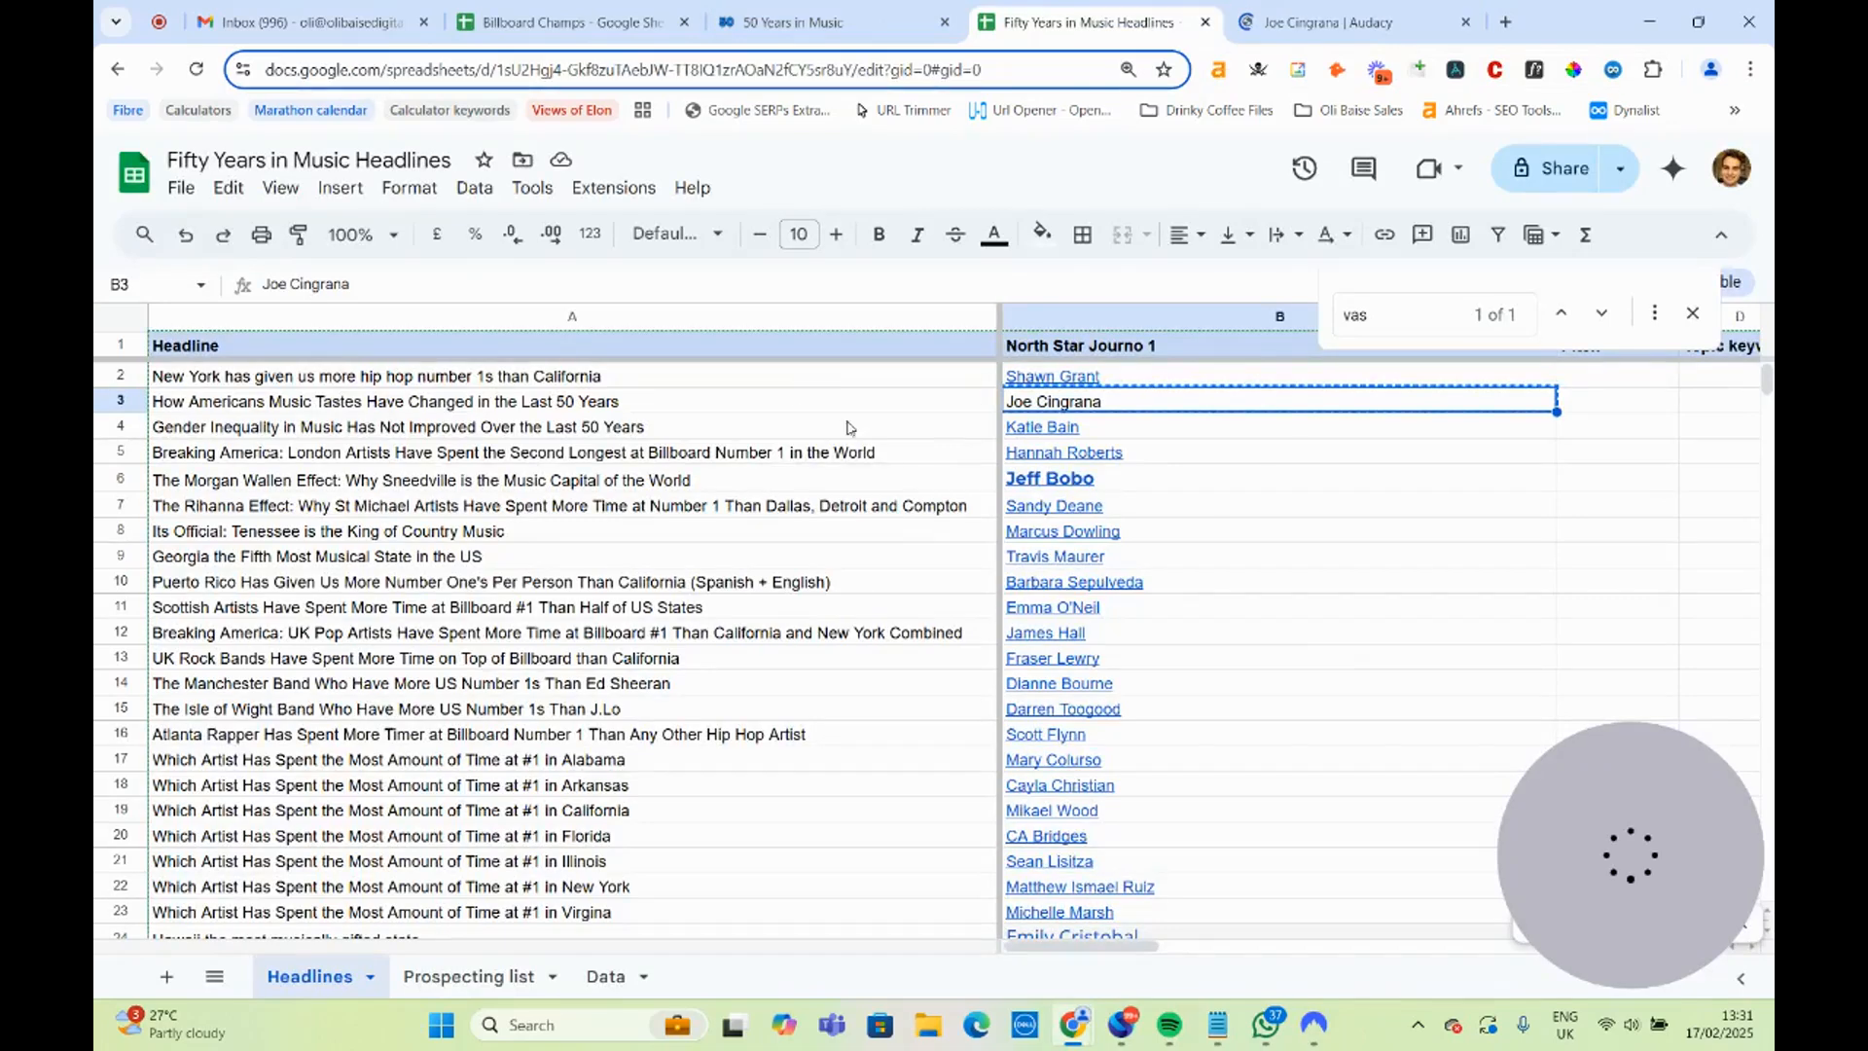
{"action": "double_click", "coordinate": [1107, 400]}
{"action": "left_click_drag", "start_coordinate": [1108, 400], "coordinate": [948, 405]}
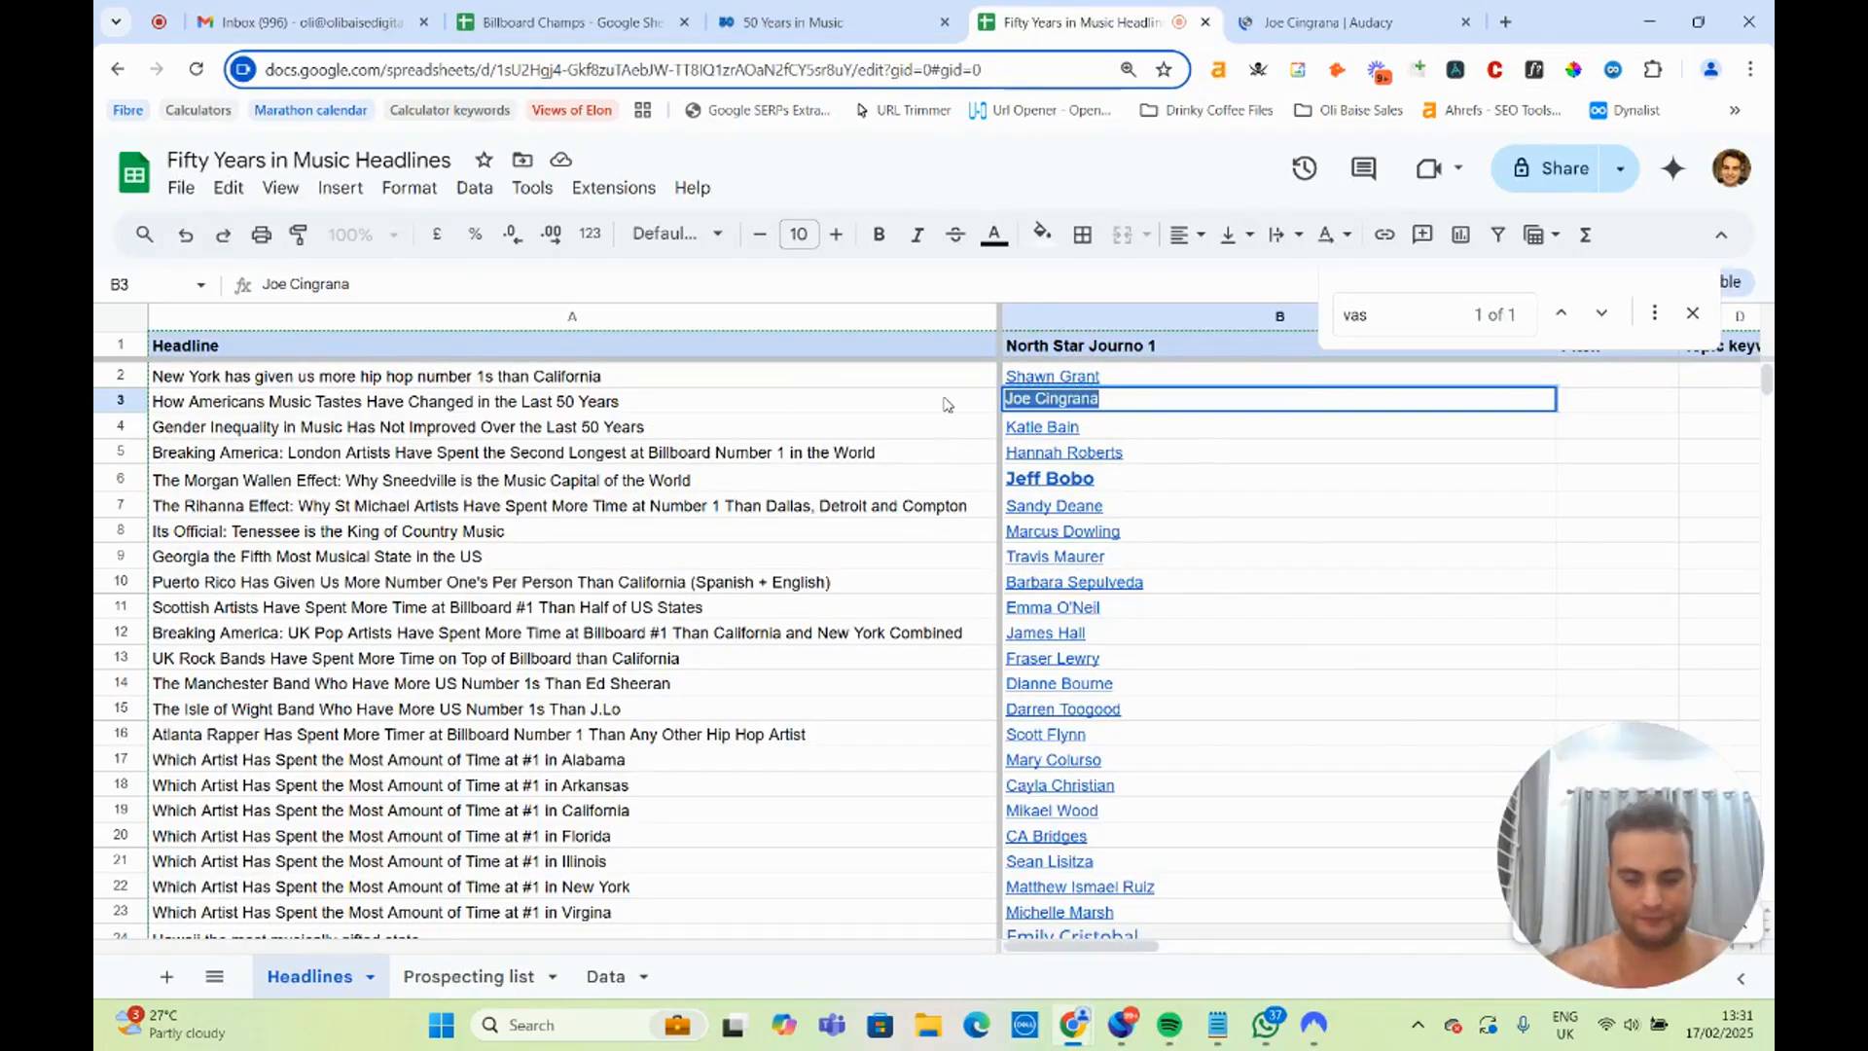
{"action": "key", "text": "ctrl+k"}
{"action": "type", "text": "https://www.audacy.com/authors/joe-cingrana"}
{"action": "left_click", "coordinate": [1342, 458]}
Review the journalist's bio and recent music articles on the Audacy author page, and return to the headlines spreadsheet.
{"action": "left_click", "coordinate": [1357, 21]}
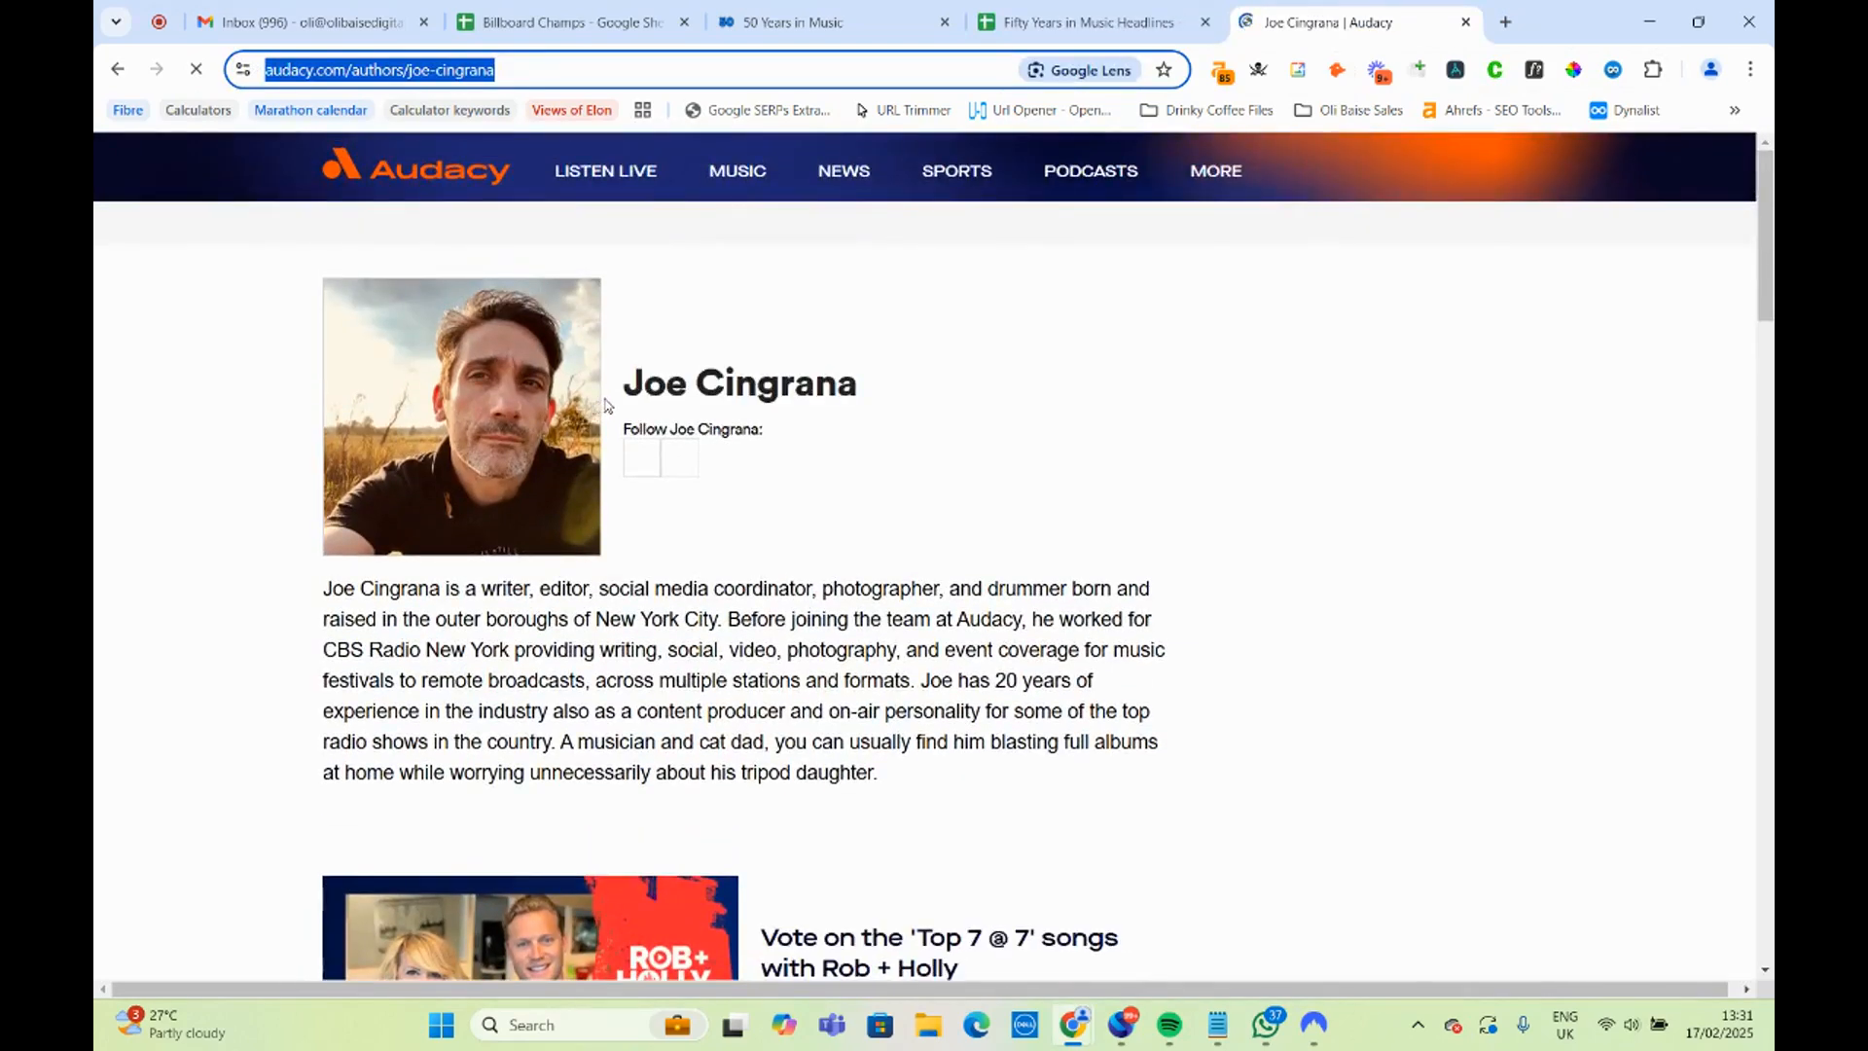
{"action": "mouse_move", "coordinate": [661, 180]}
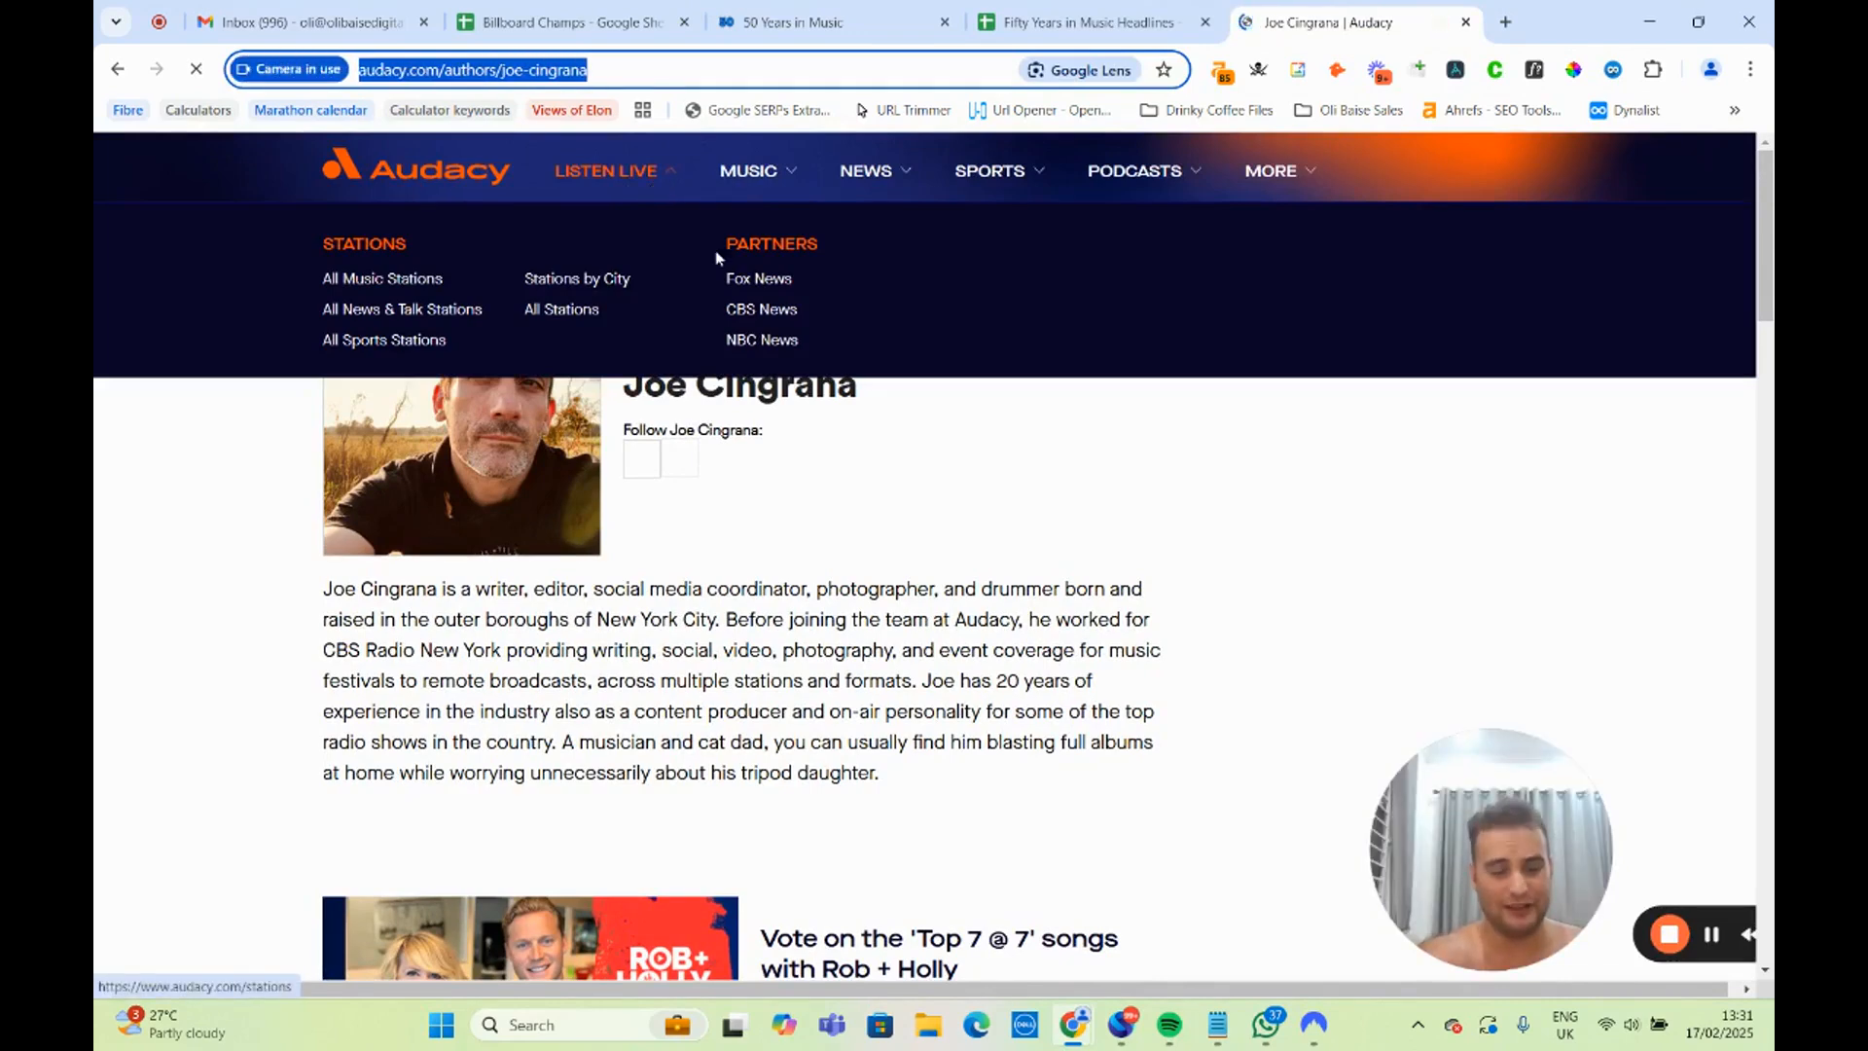
{"action": "scroll", "coordinate": [761, 641], "scroll_direction": "down", "scroll_amount": 2}
{"action": "scroll", "coordinate": [761, 641], "scroll_direction": "down", "scroll_amount": 9}
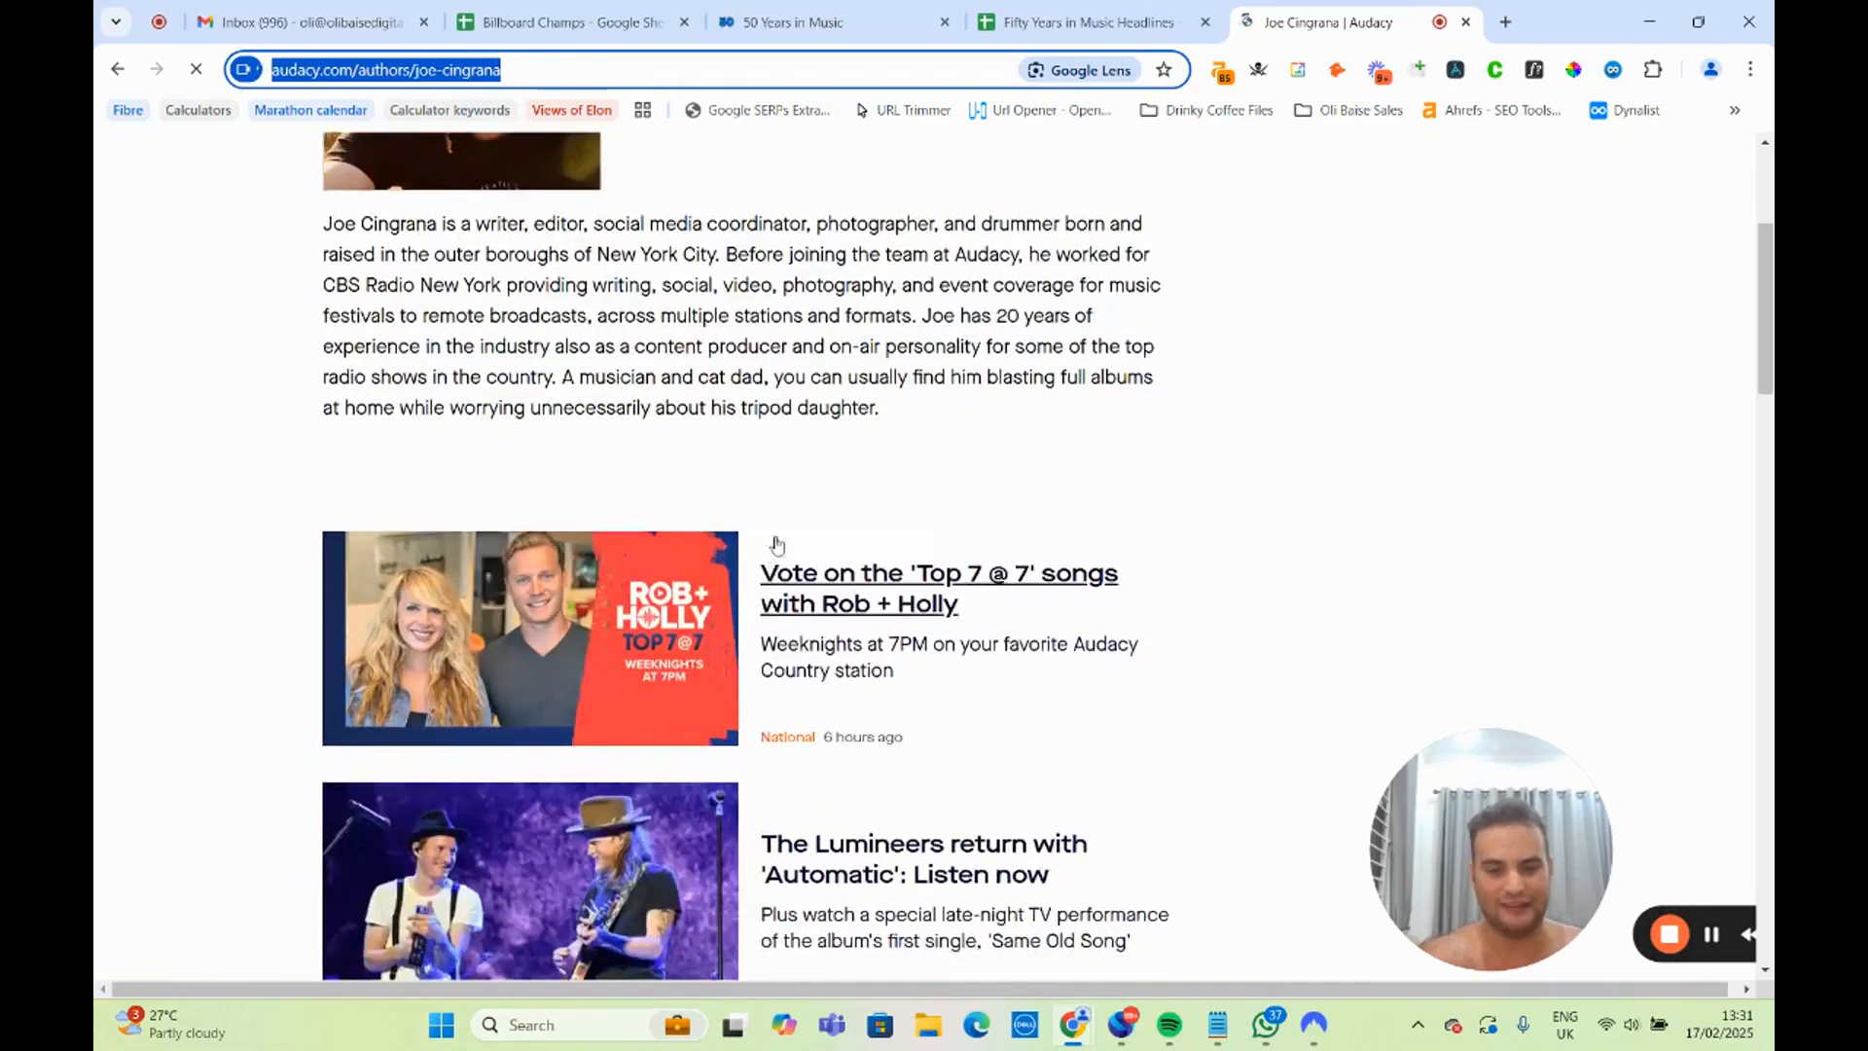
{"action": "scroll", "coordinate": [939, 365], "scroll_direction": "down", "scroll_amount": 9}
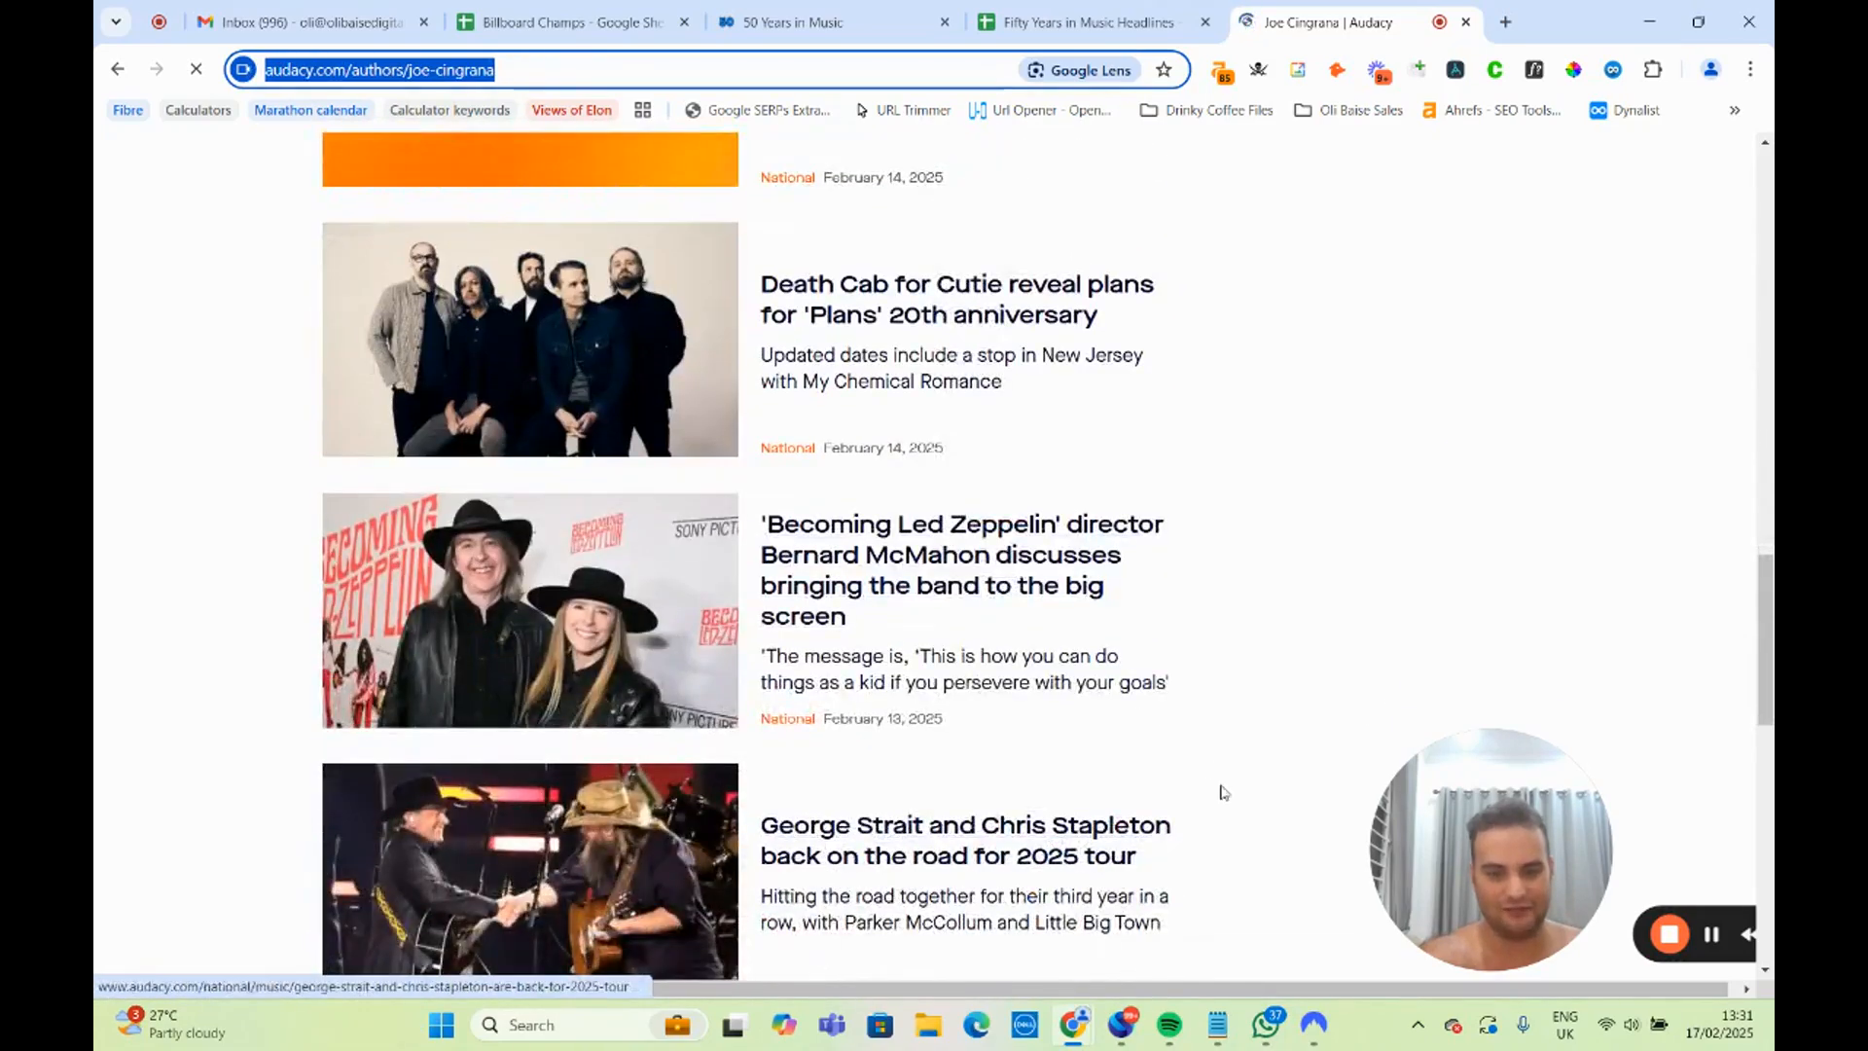
{"action": "scroll", "coordinate": [967, 596], "scroll_direction": "up", "scroll_amount": 13}
{"action": "scroll", "coordinate": [967, 594], "scroll_direction": "up", "scroll_amount": 7}
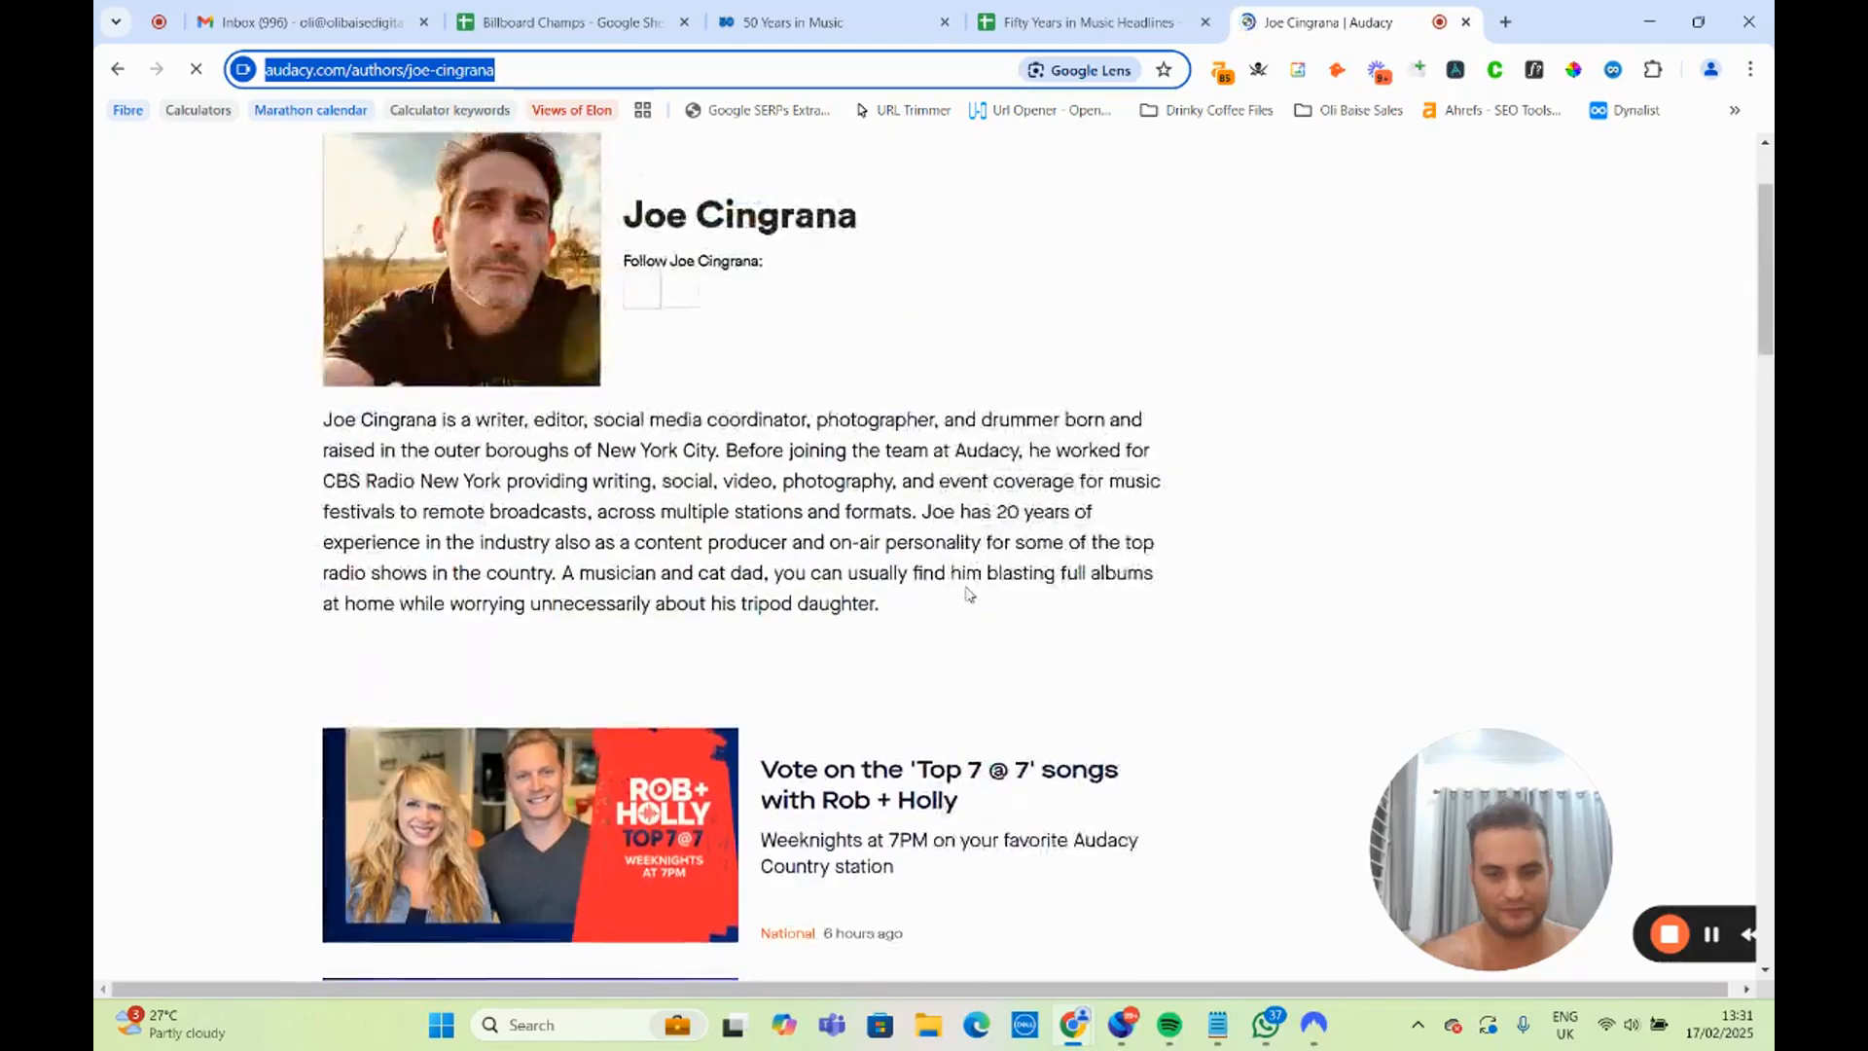
{"action": "scroll", "coordinate": [910, 618], "scroll_direction": "down", "scroll_amount": 15}
{"action": "scroll", "coordinate": [925, 670], "scroll_direction": "down", "scroll_amount": 7}
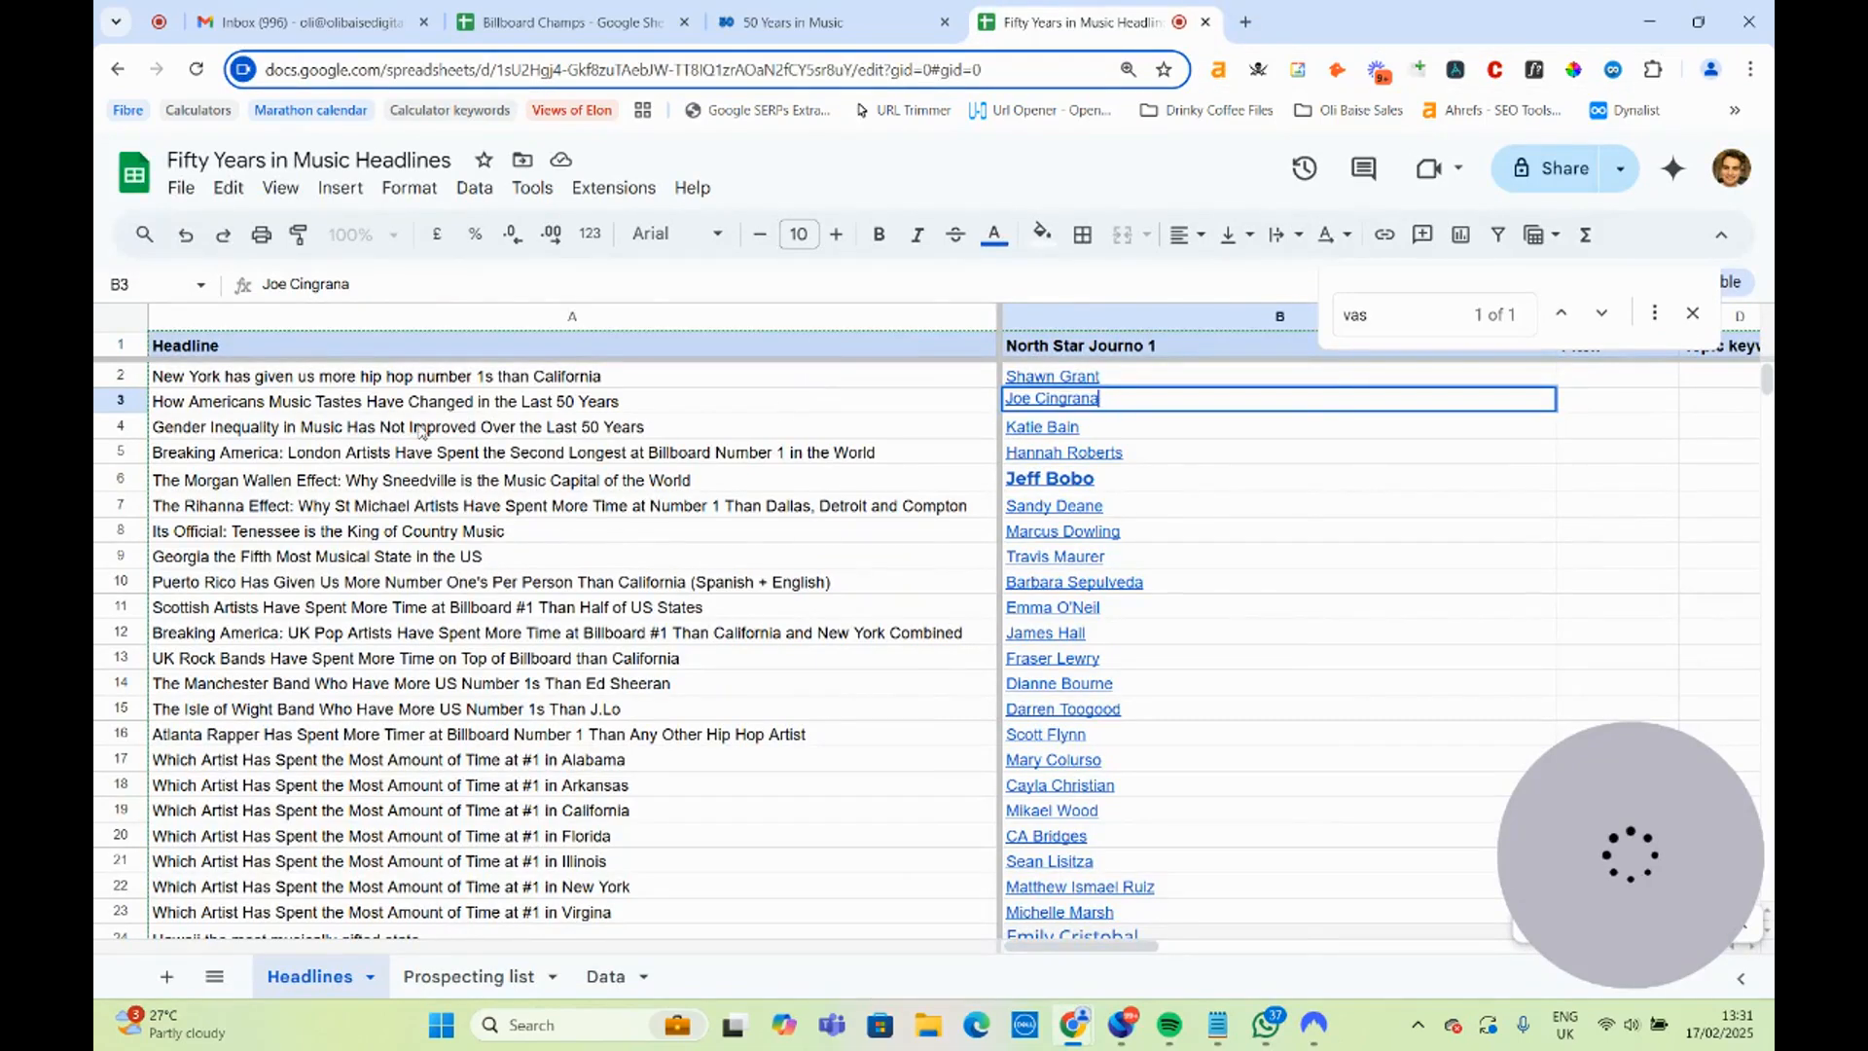
Open the Billboard author page linked in B4 for the gender inequality headline and read the journalist's coverage areas and past outlets.
{"action": "left_click", "coordinate": [460, 426]}
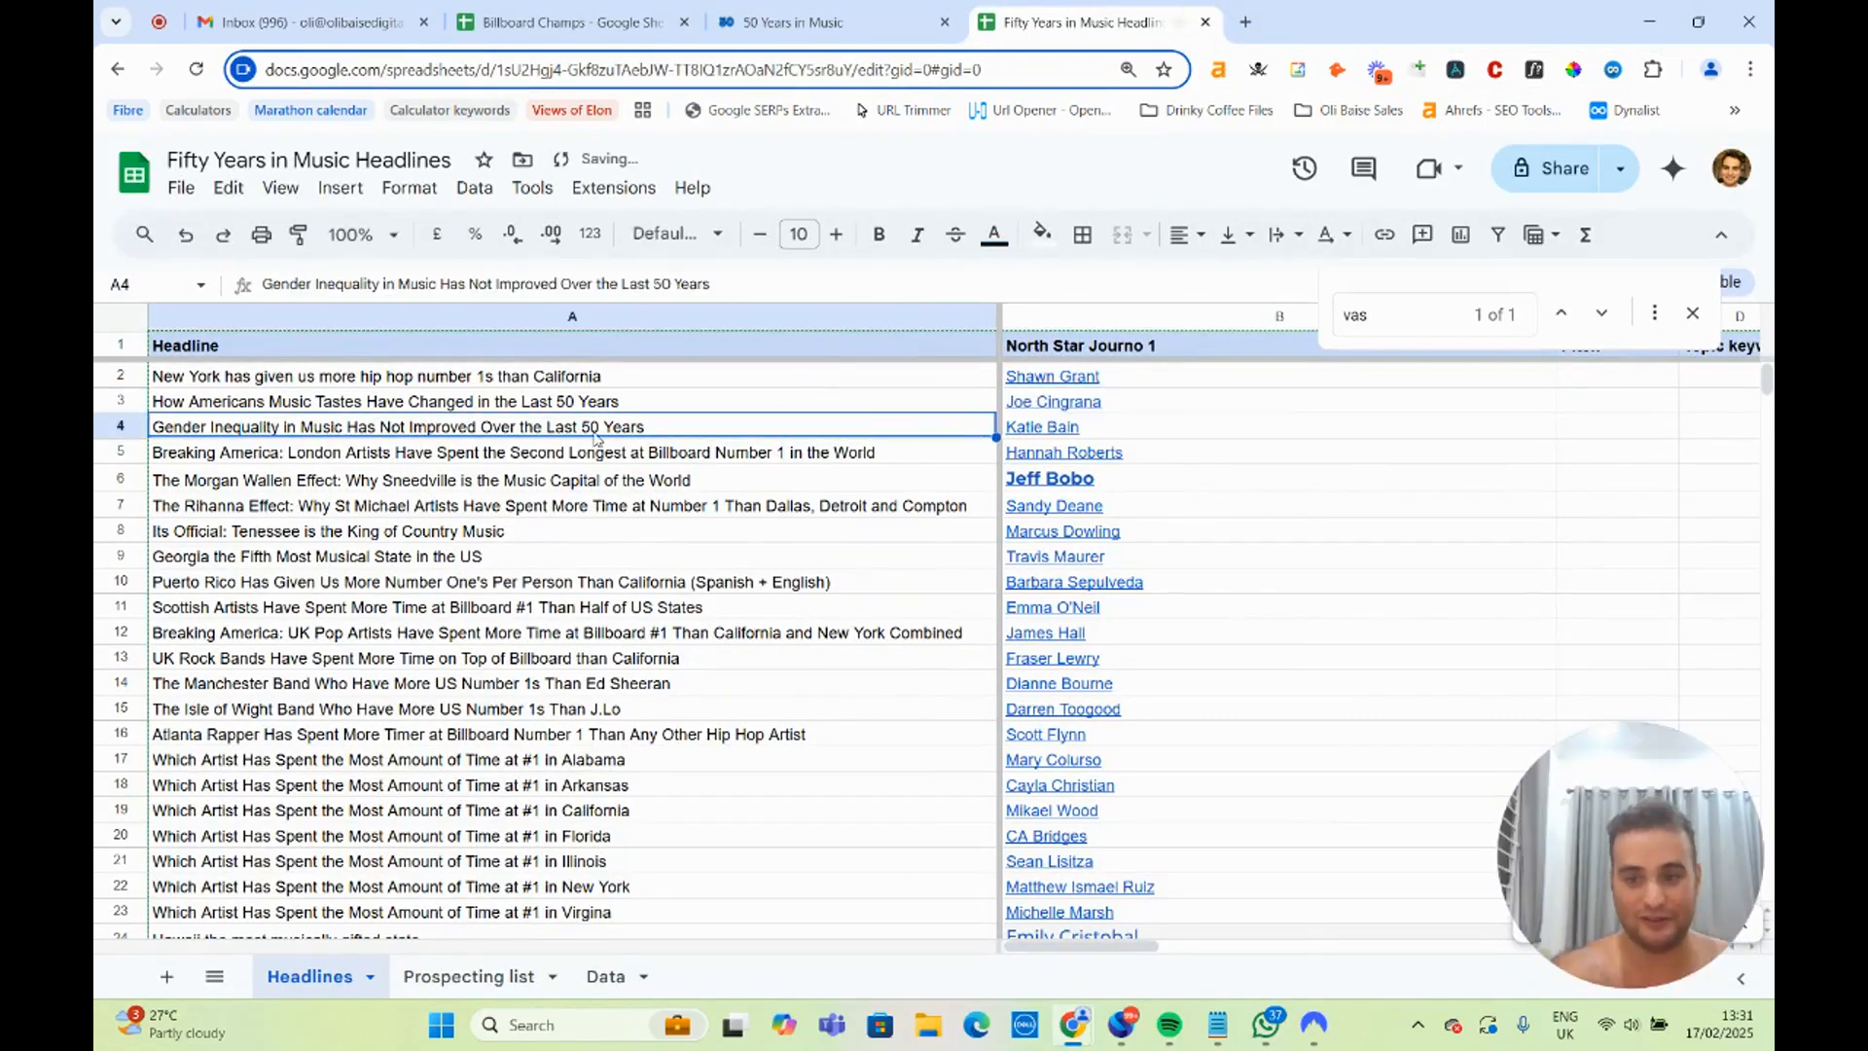
{"action": "left_click", "coordinate": [1059, 435]}
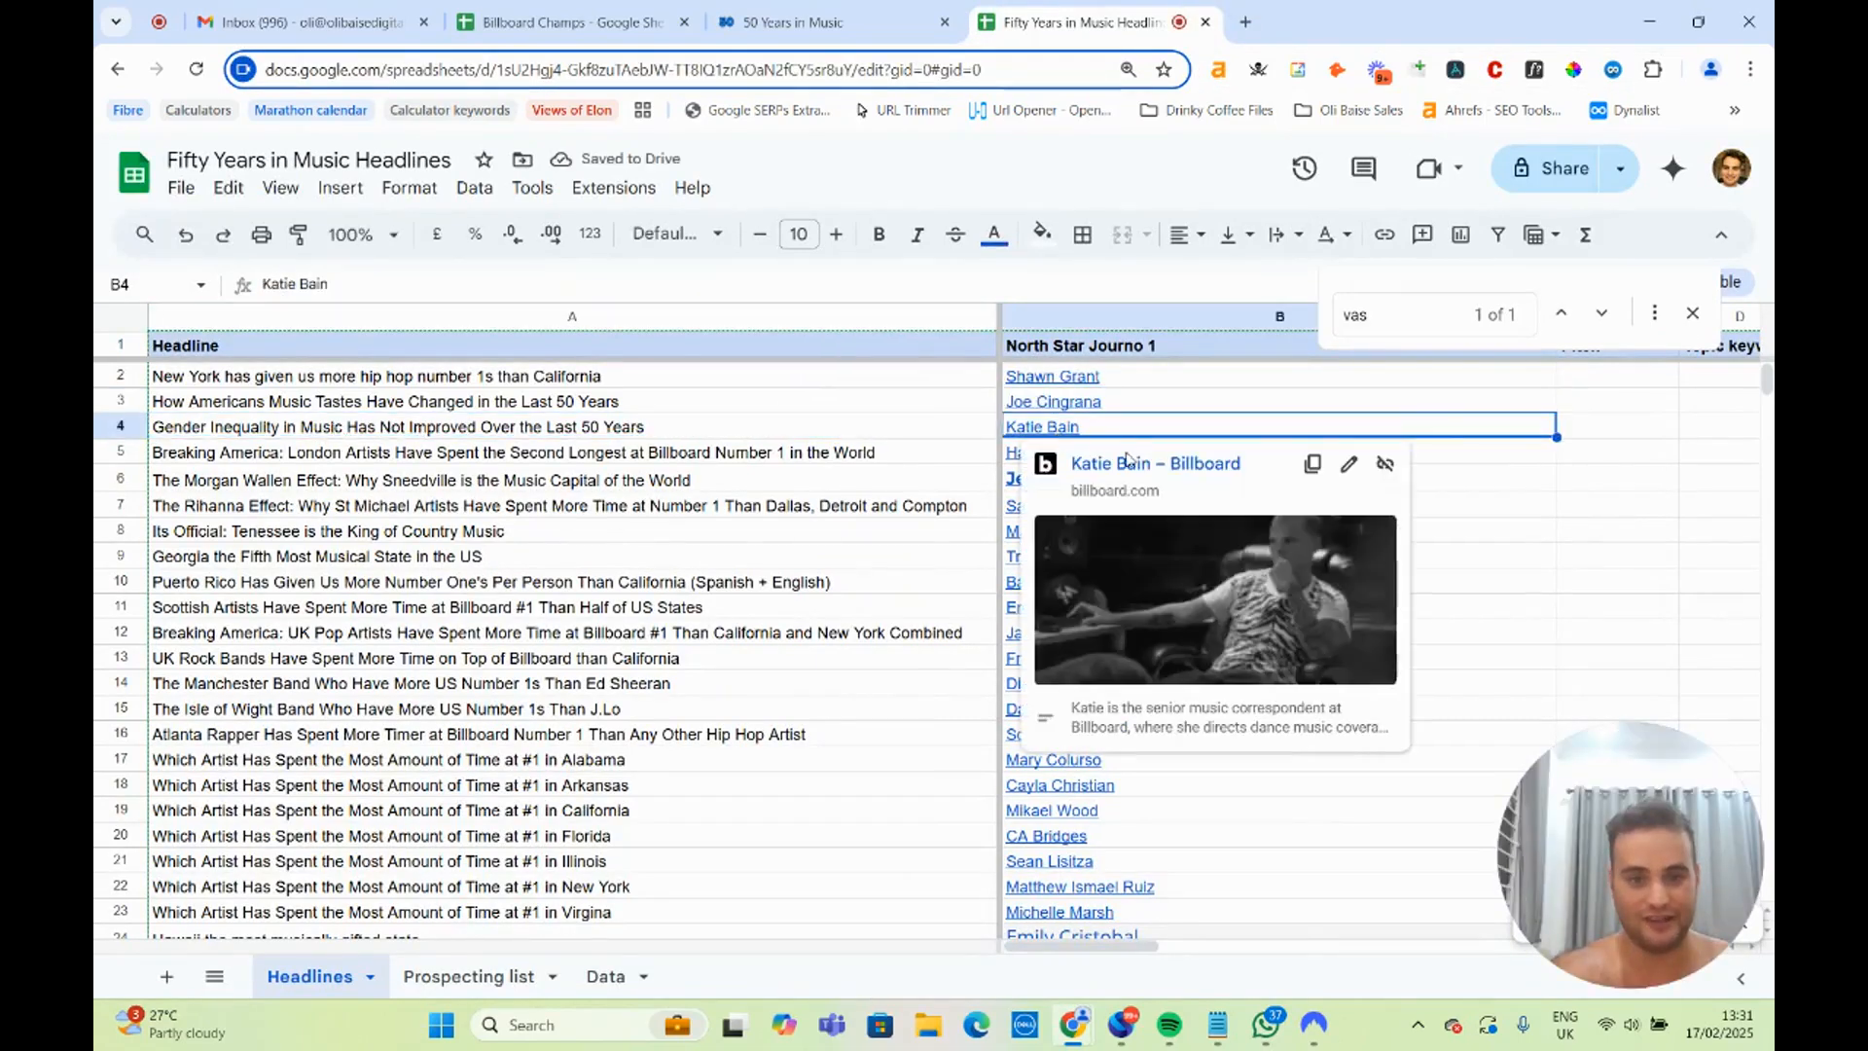
{"action": "left_click", "coordinate": [1155, 463]}
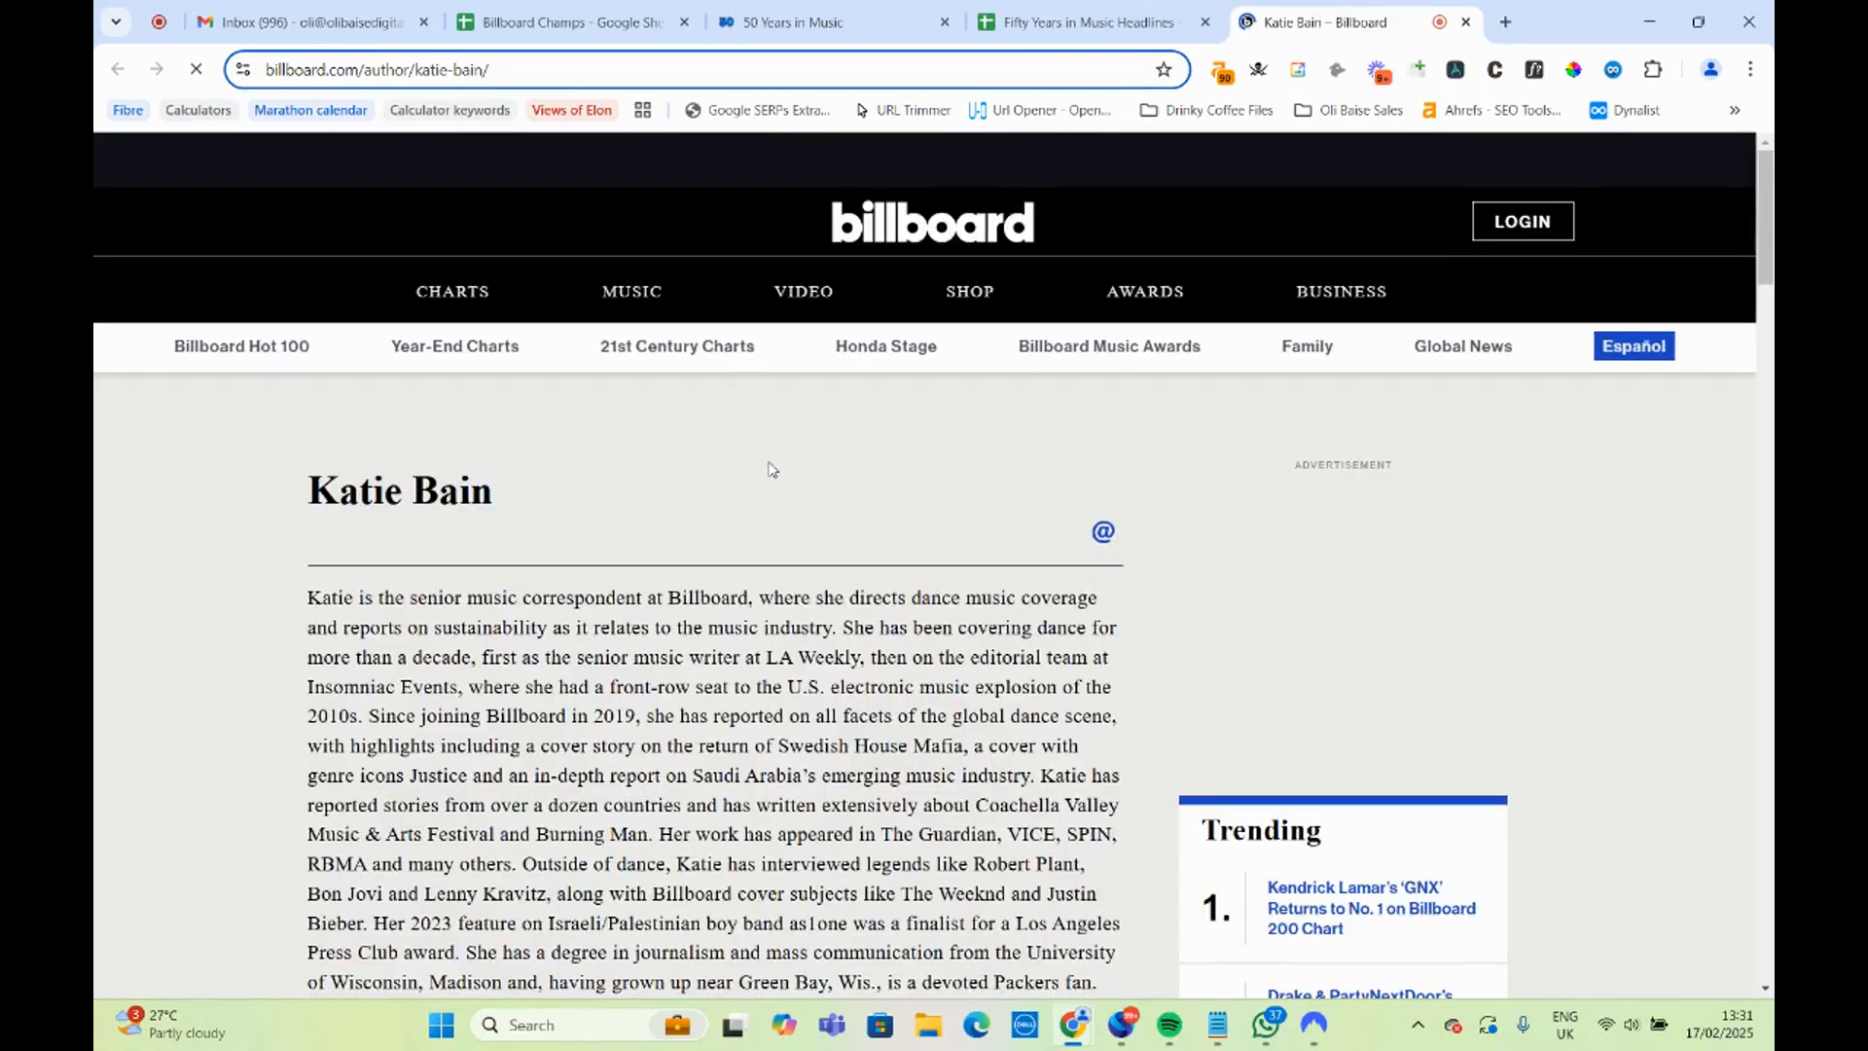
{"action": "scroll", "coordinate": [788, 446], "scroll_direction": "down", "scroll_amount": 3}
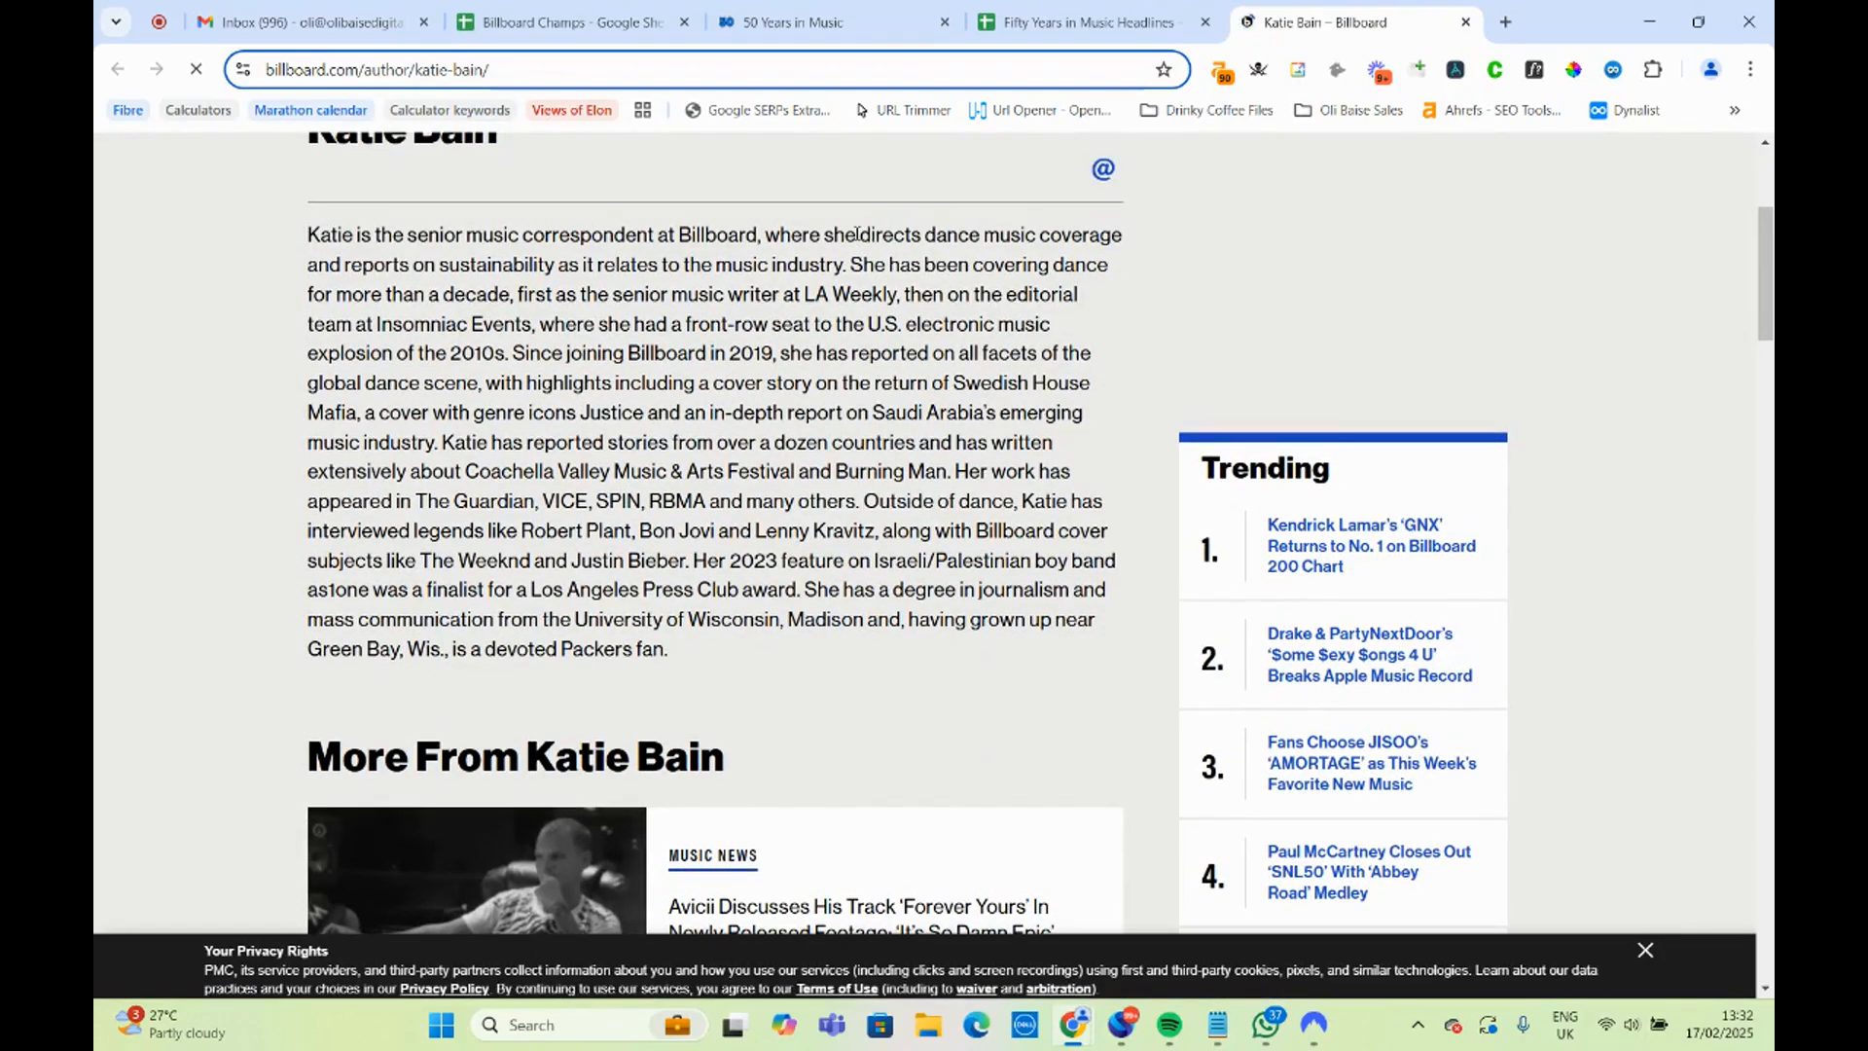
{"action": "left_click_drag", "start_coordinate": [946, 232], "coordinate": [1110, 234]}
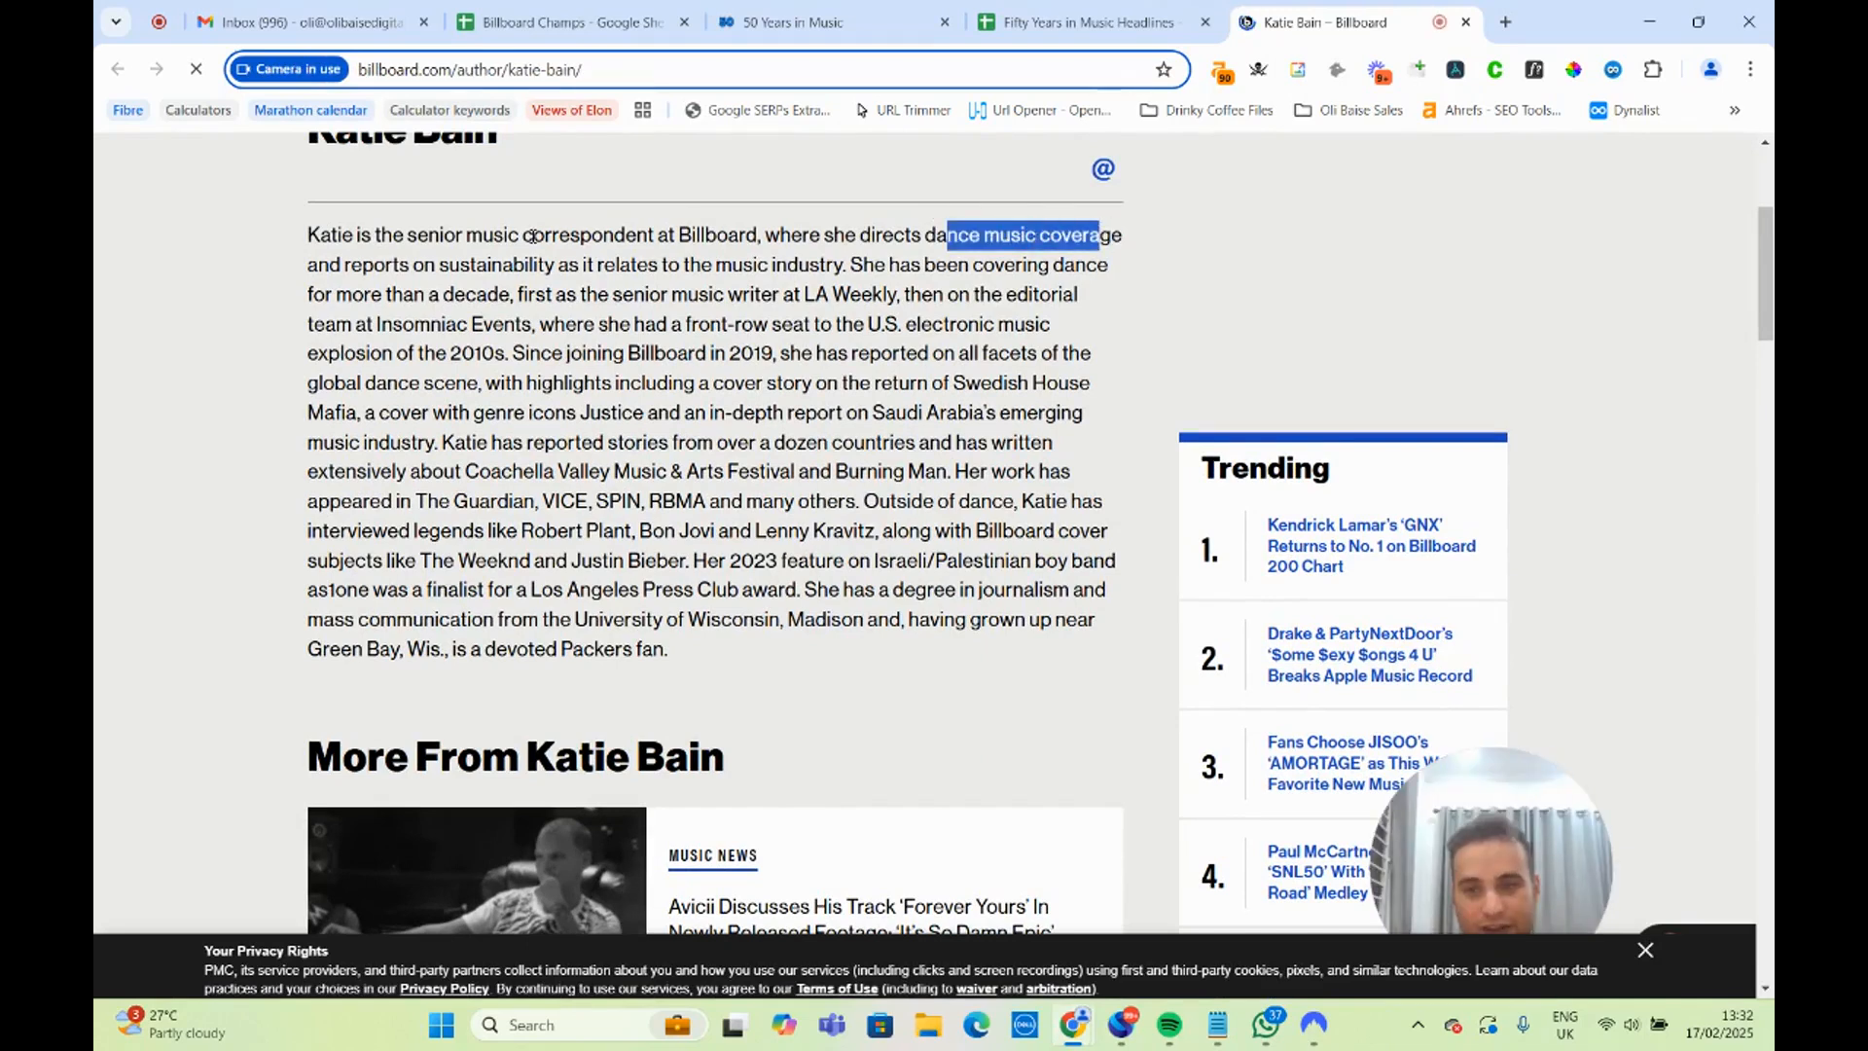
{"action": "left_click_drag", "start_coordinate": [424, 265], "coordinate": [844, 264]}
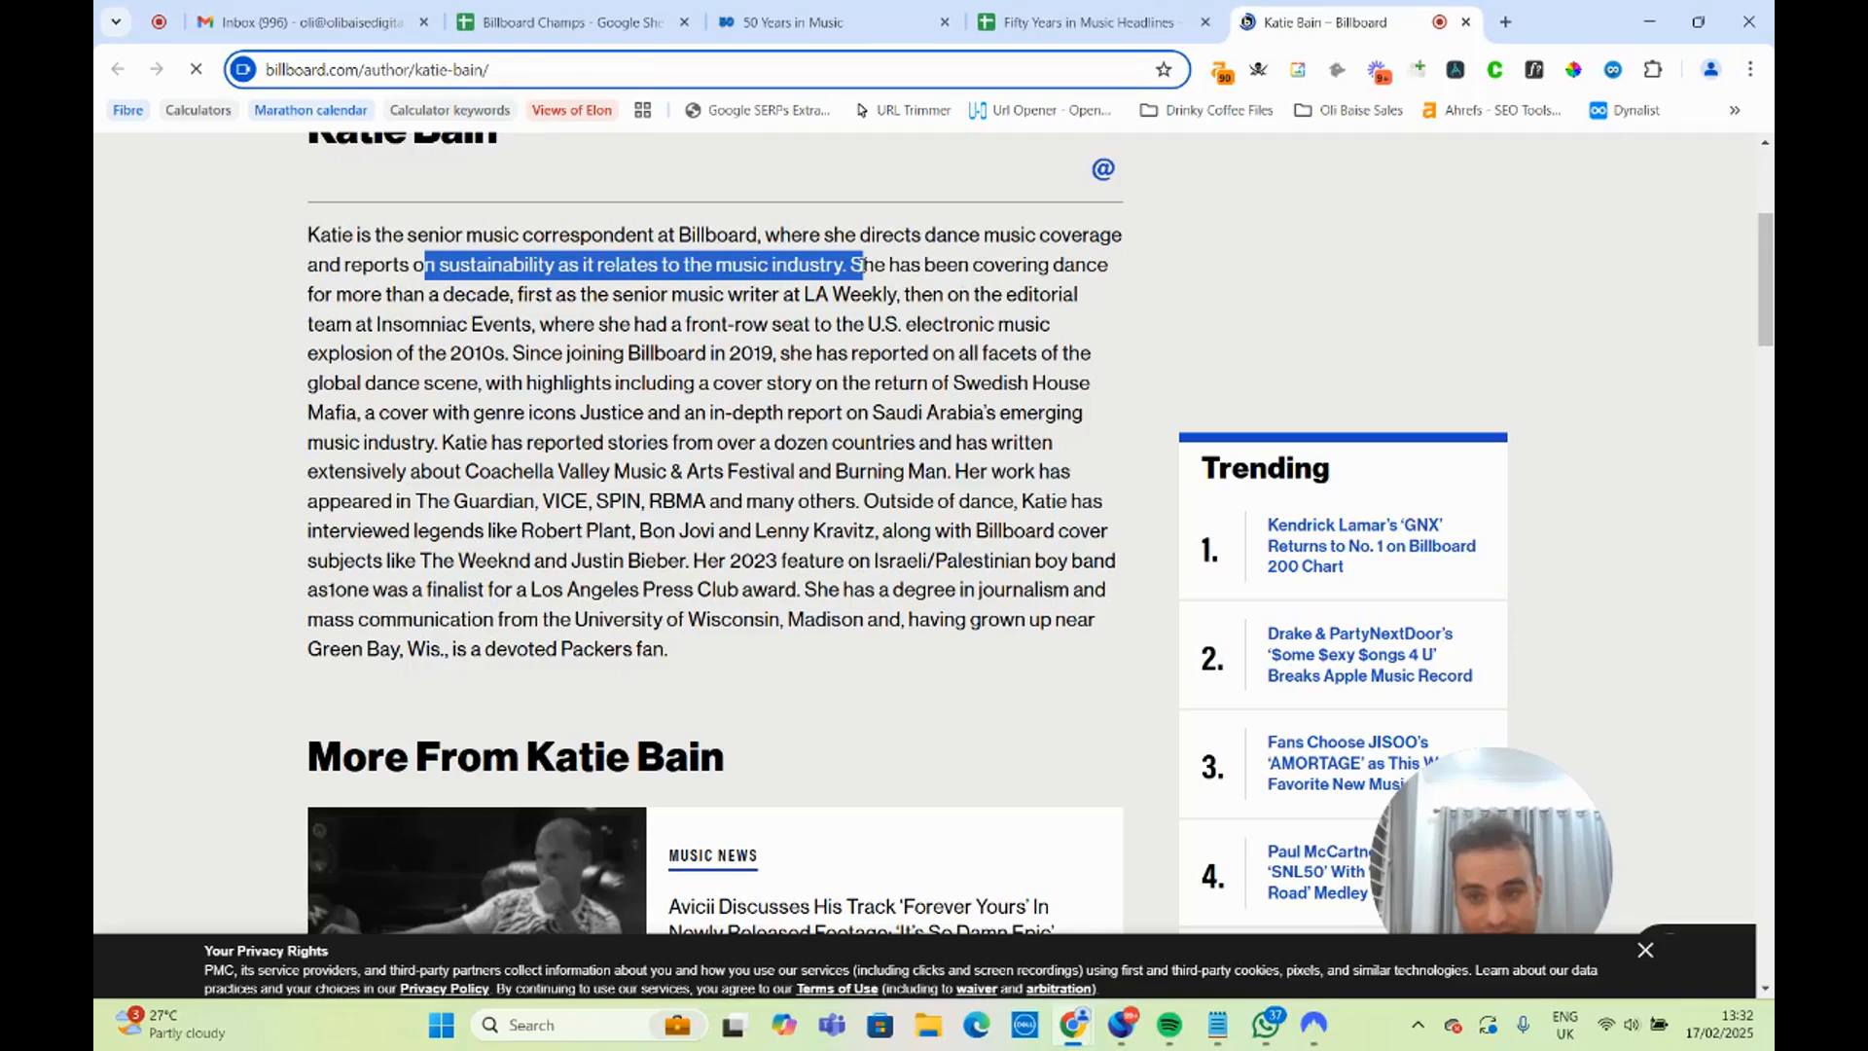
{"action": "left_click", "coordinate": [863, 265]}
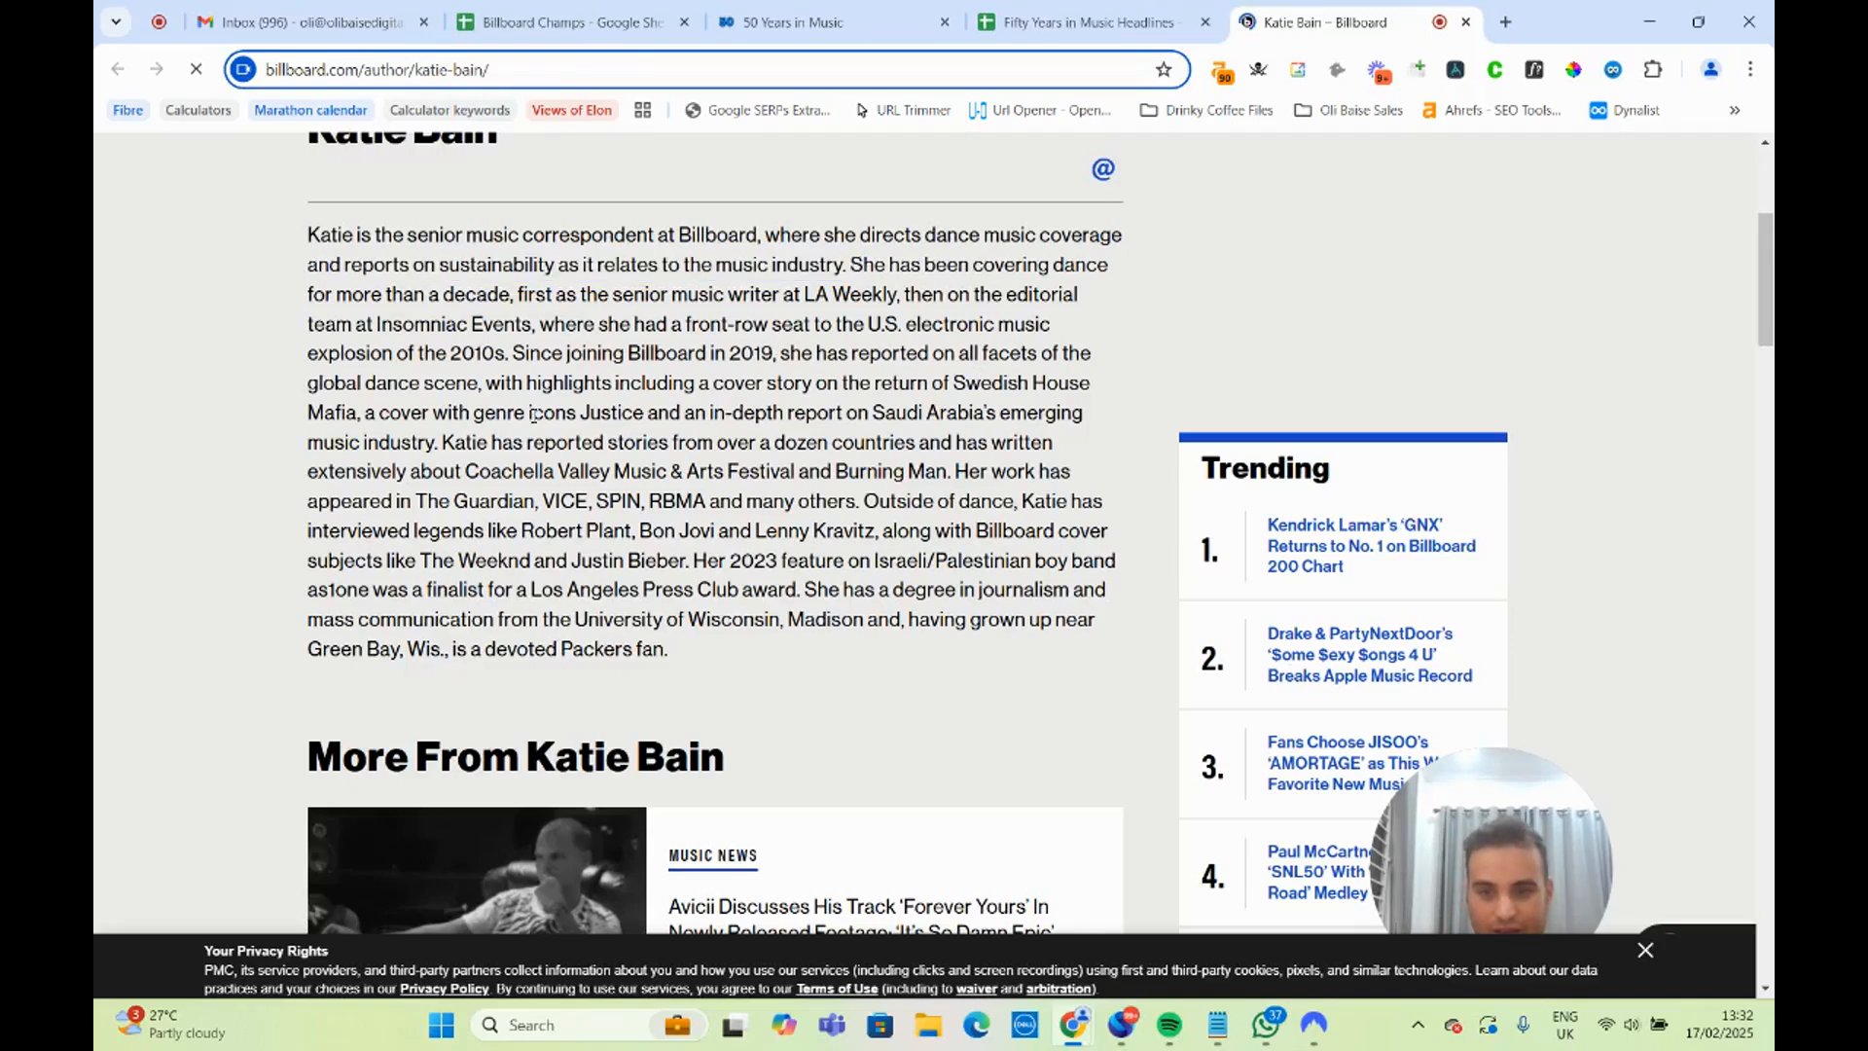
{"action": "left_click_drag", "start_coordinate": [600, 413], "coordinate": [592, 500]}
{"action": "left_click", "coordinate": [555, 492]}
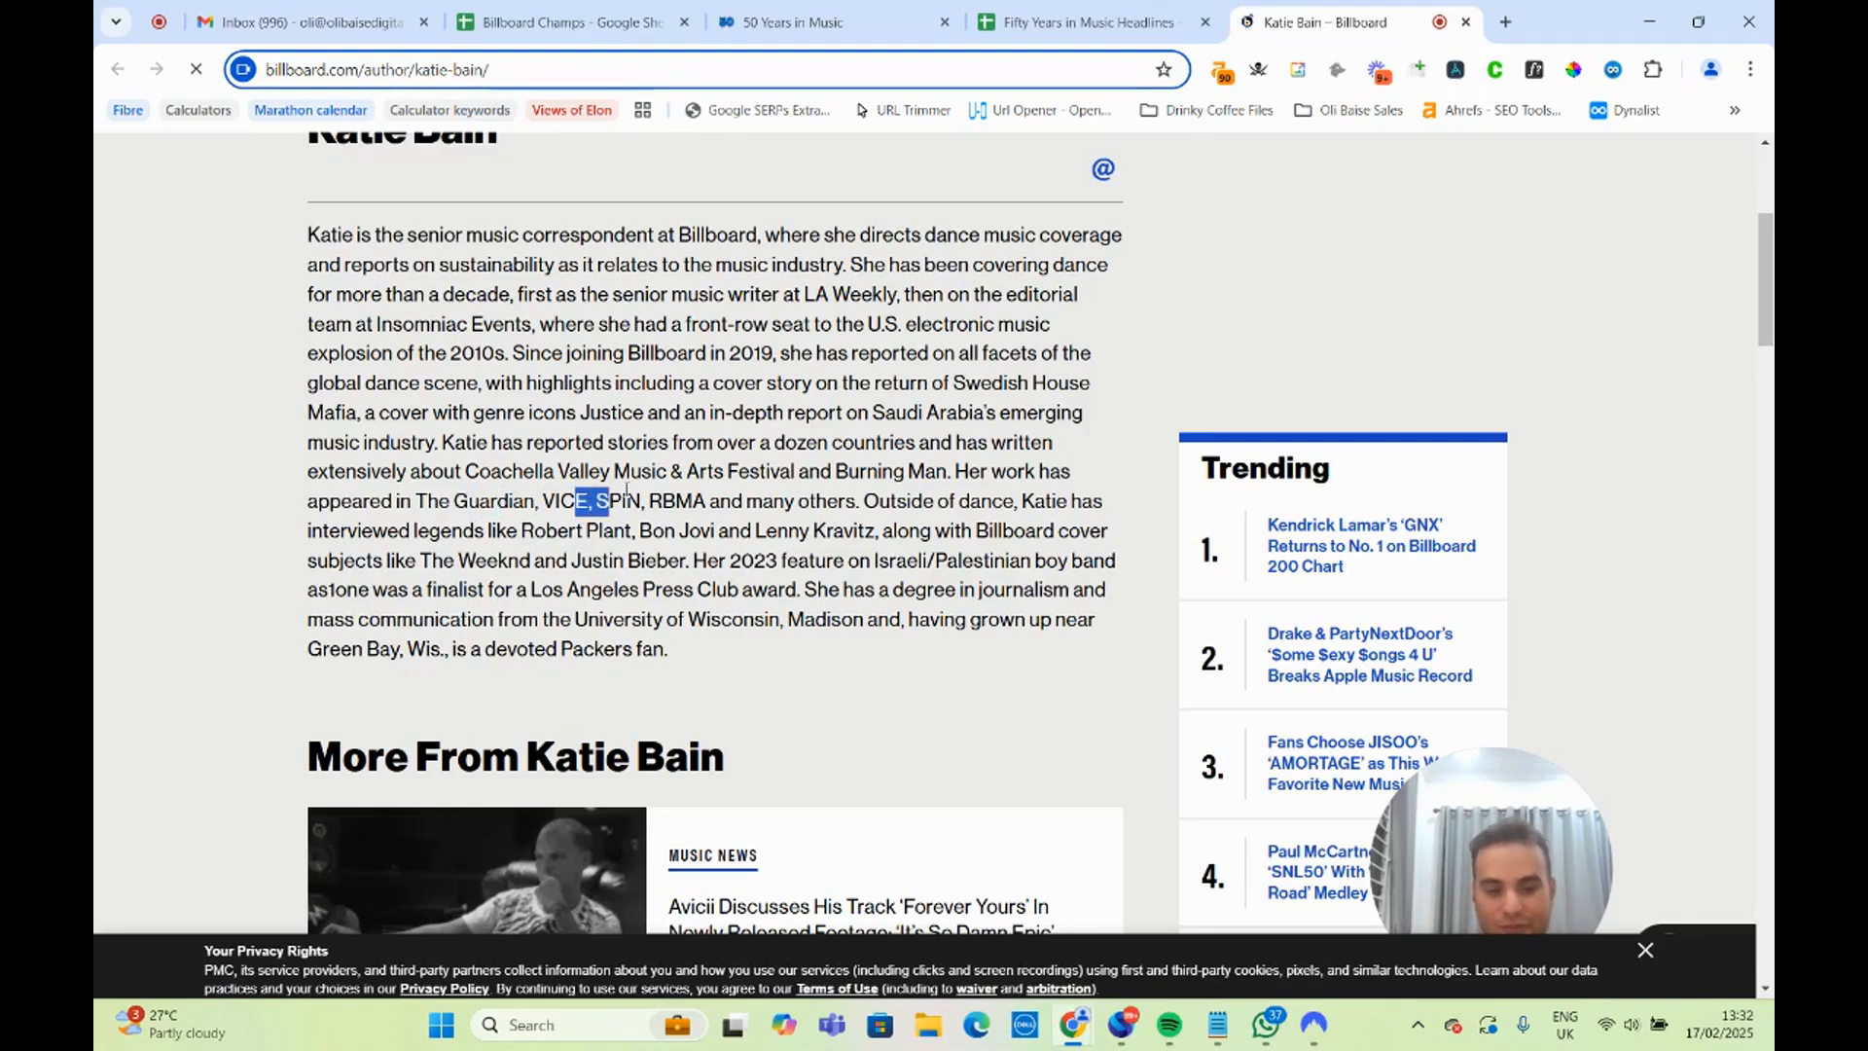
Look through the Billboard journalist's recent articles for coverage relevant to gender inequality in music.
{"action": "scroll", "coordinate": [651, 418], "scroll_direction": "down", "scroll_amount": 4}
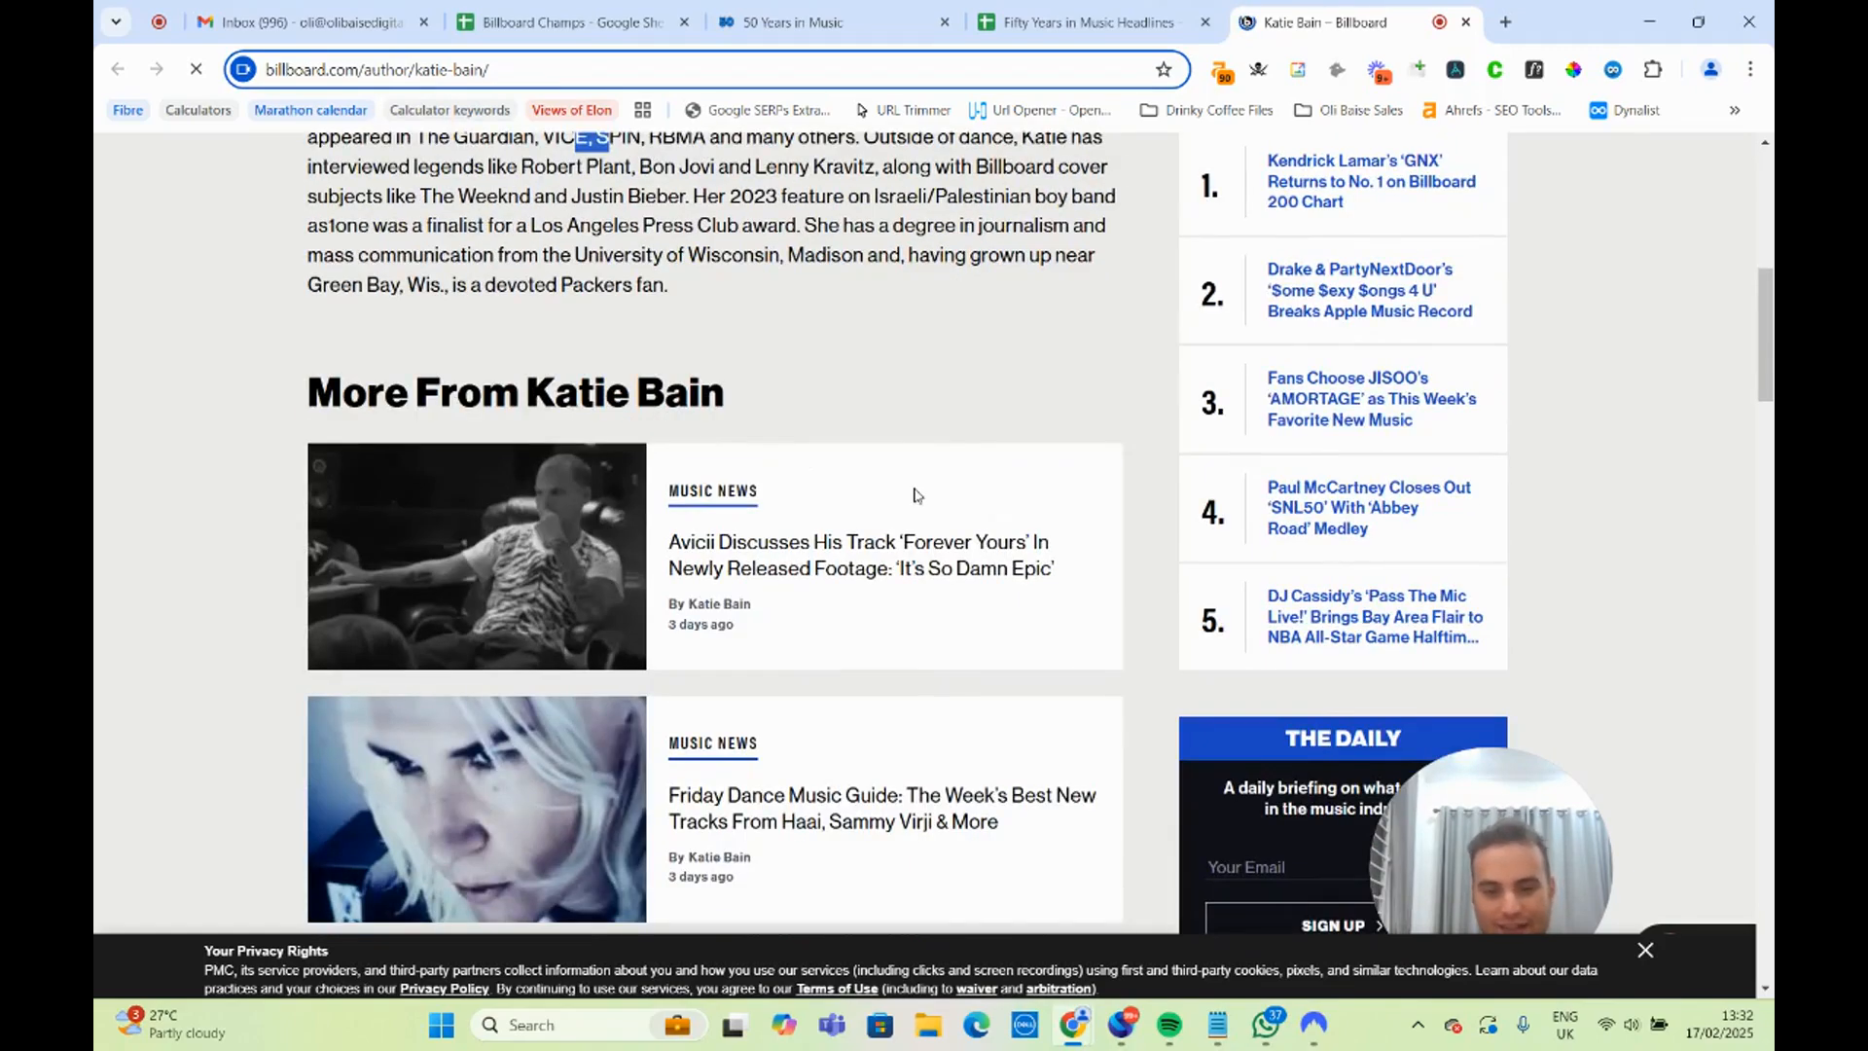
{"action": "scroll", "coordinate": [914, 496], "scroll_direction": "down", "scroll_amount": 10}
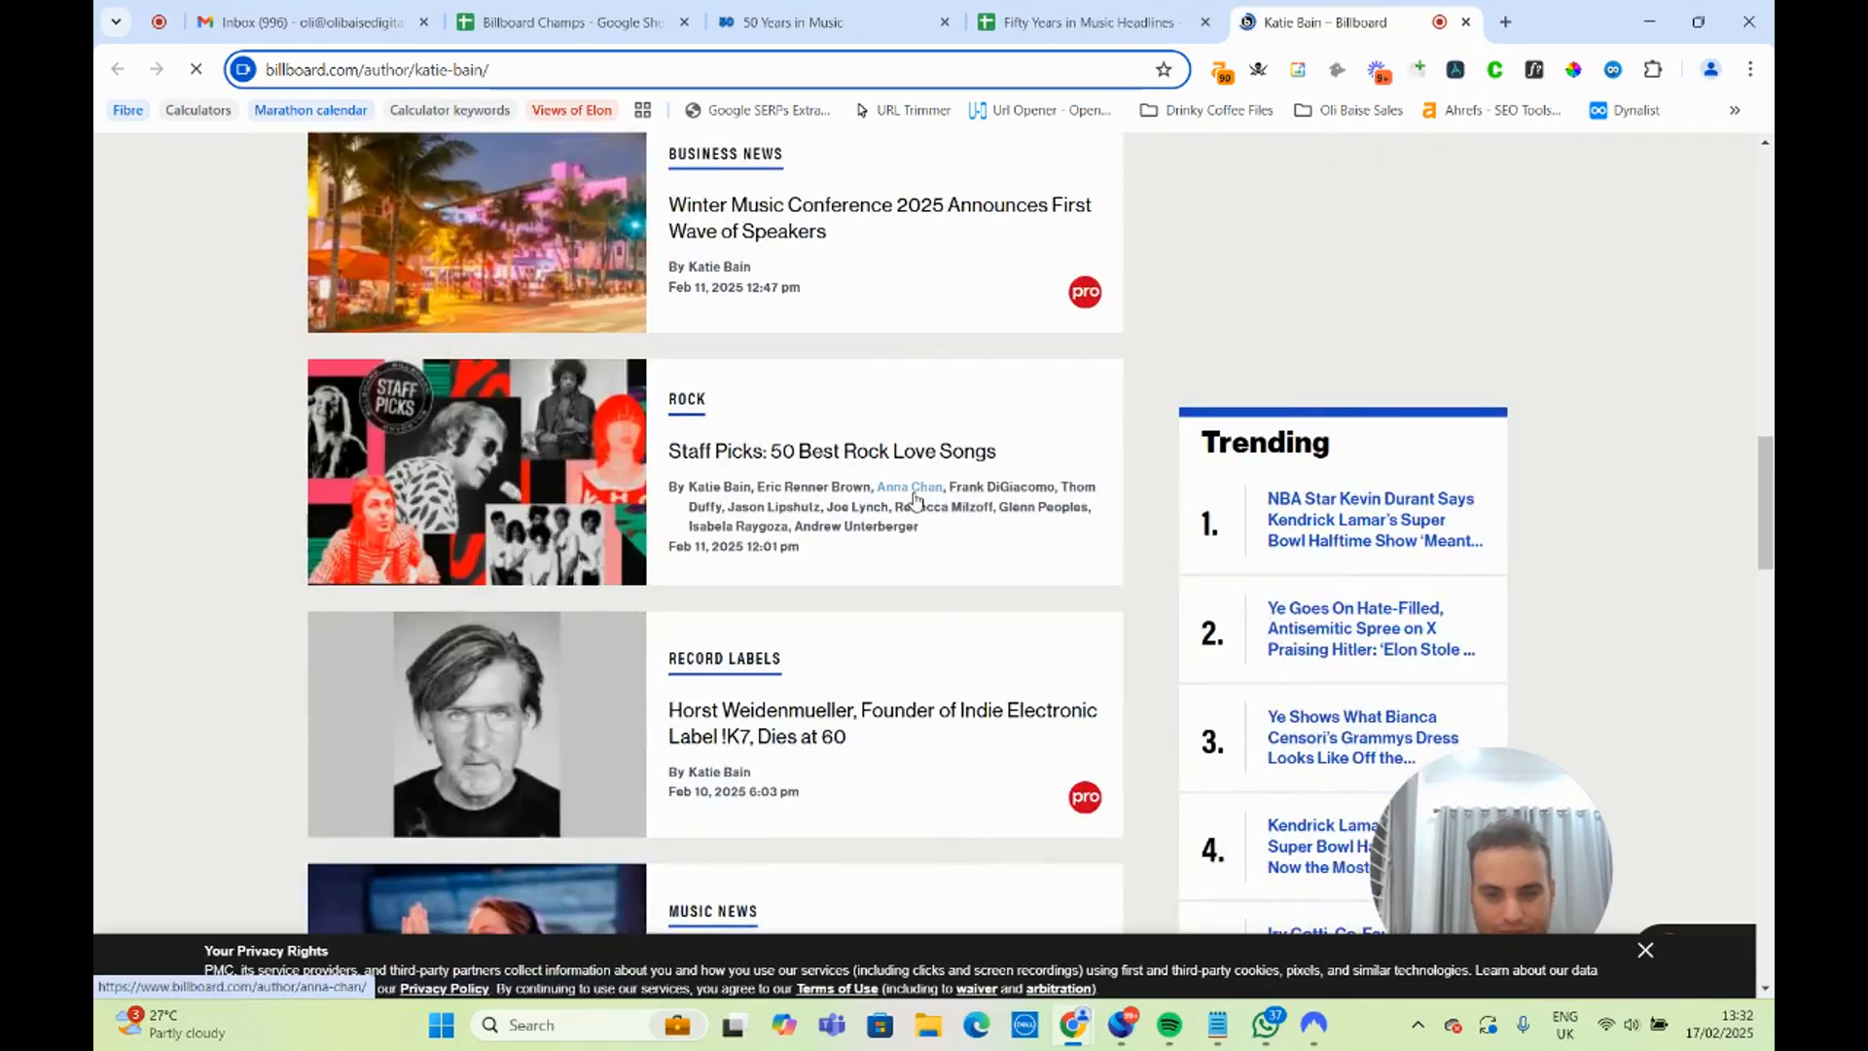
{"action": "scroll", "coordinate": [915, 501], "scroll_direction": "down", "scroll_amount": 8}
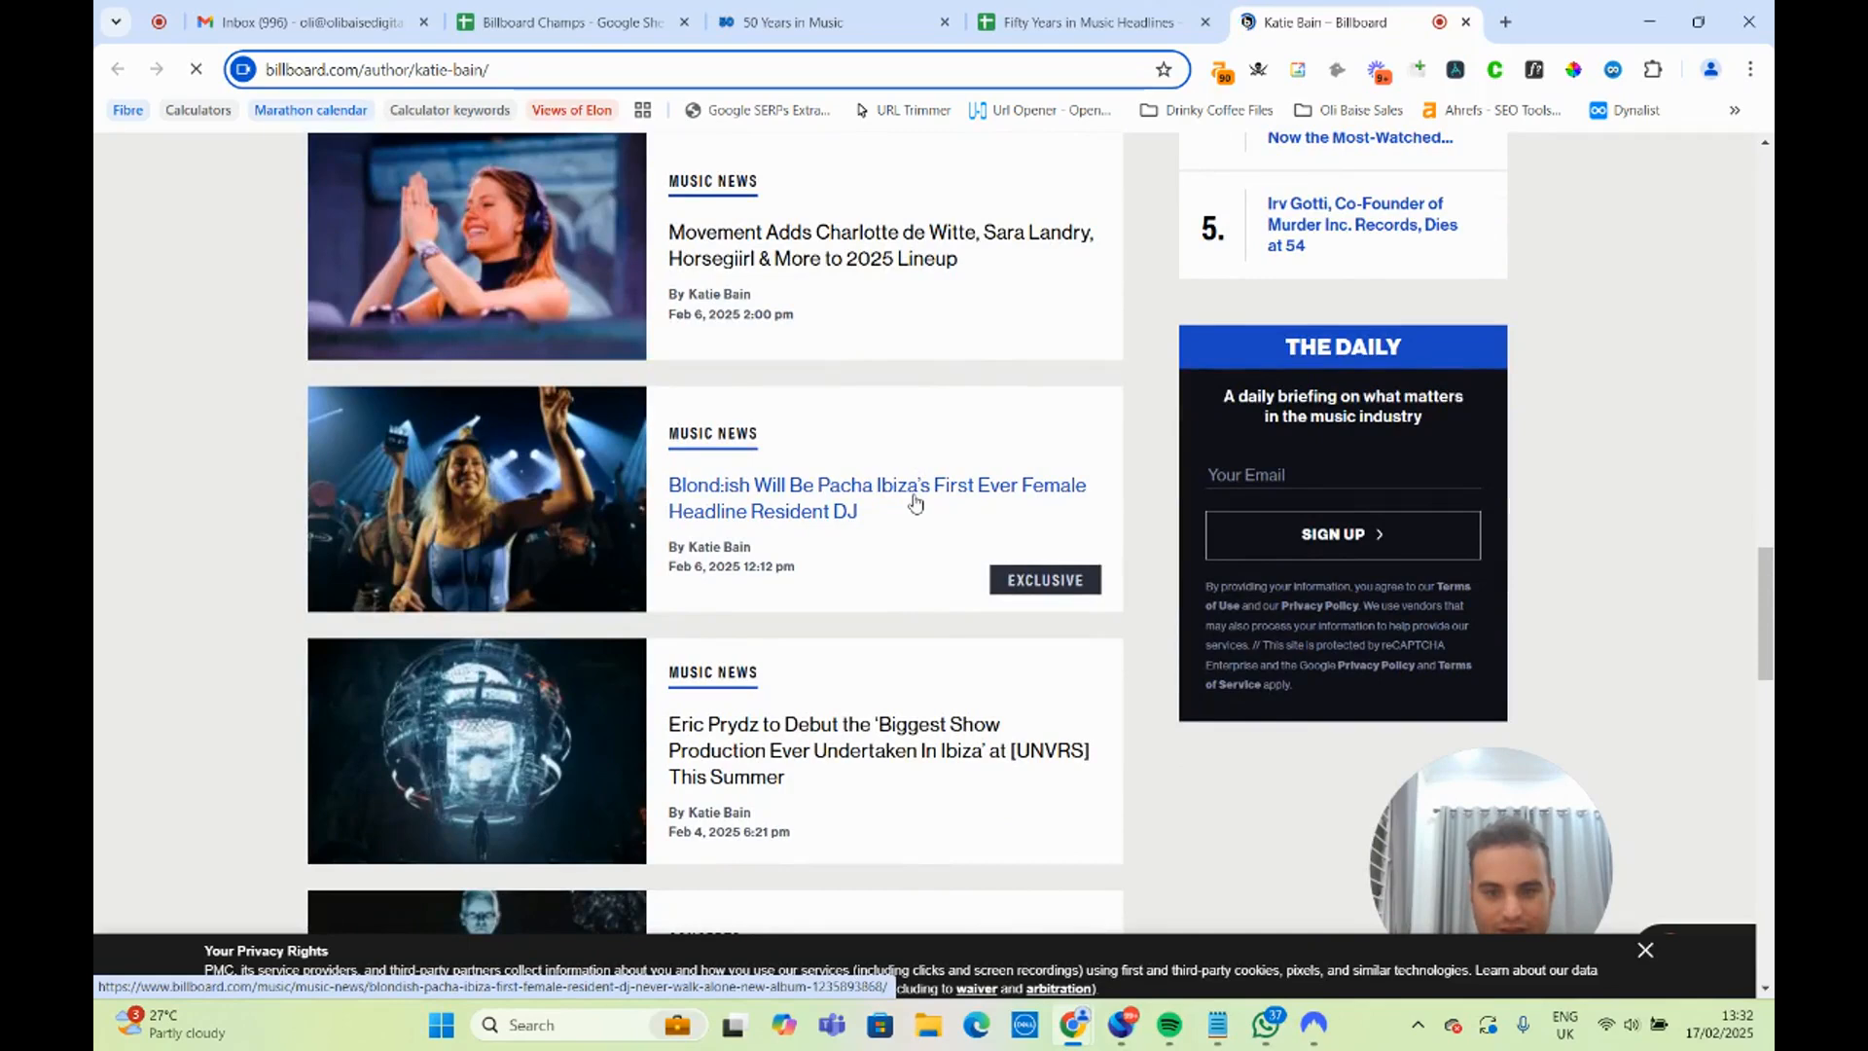
{"action": "scroll", "coordinate": [914, 501], "scroll_direction": "down", "scroll_amount": 6}
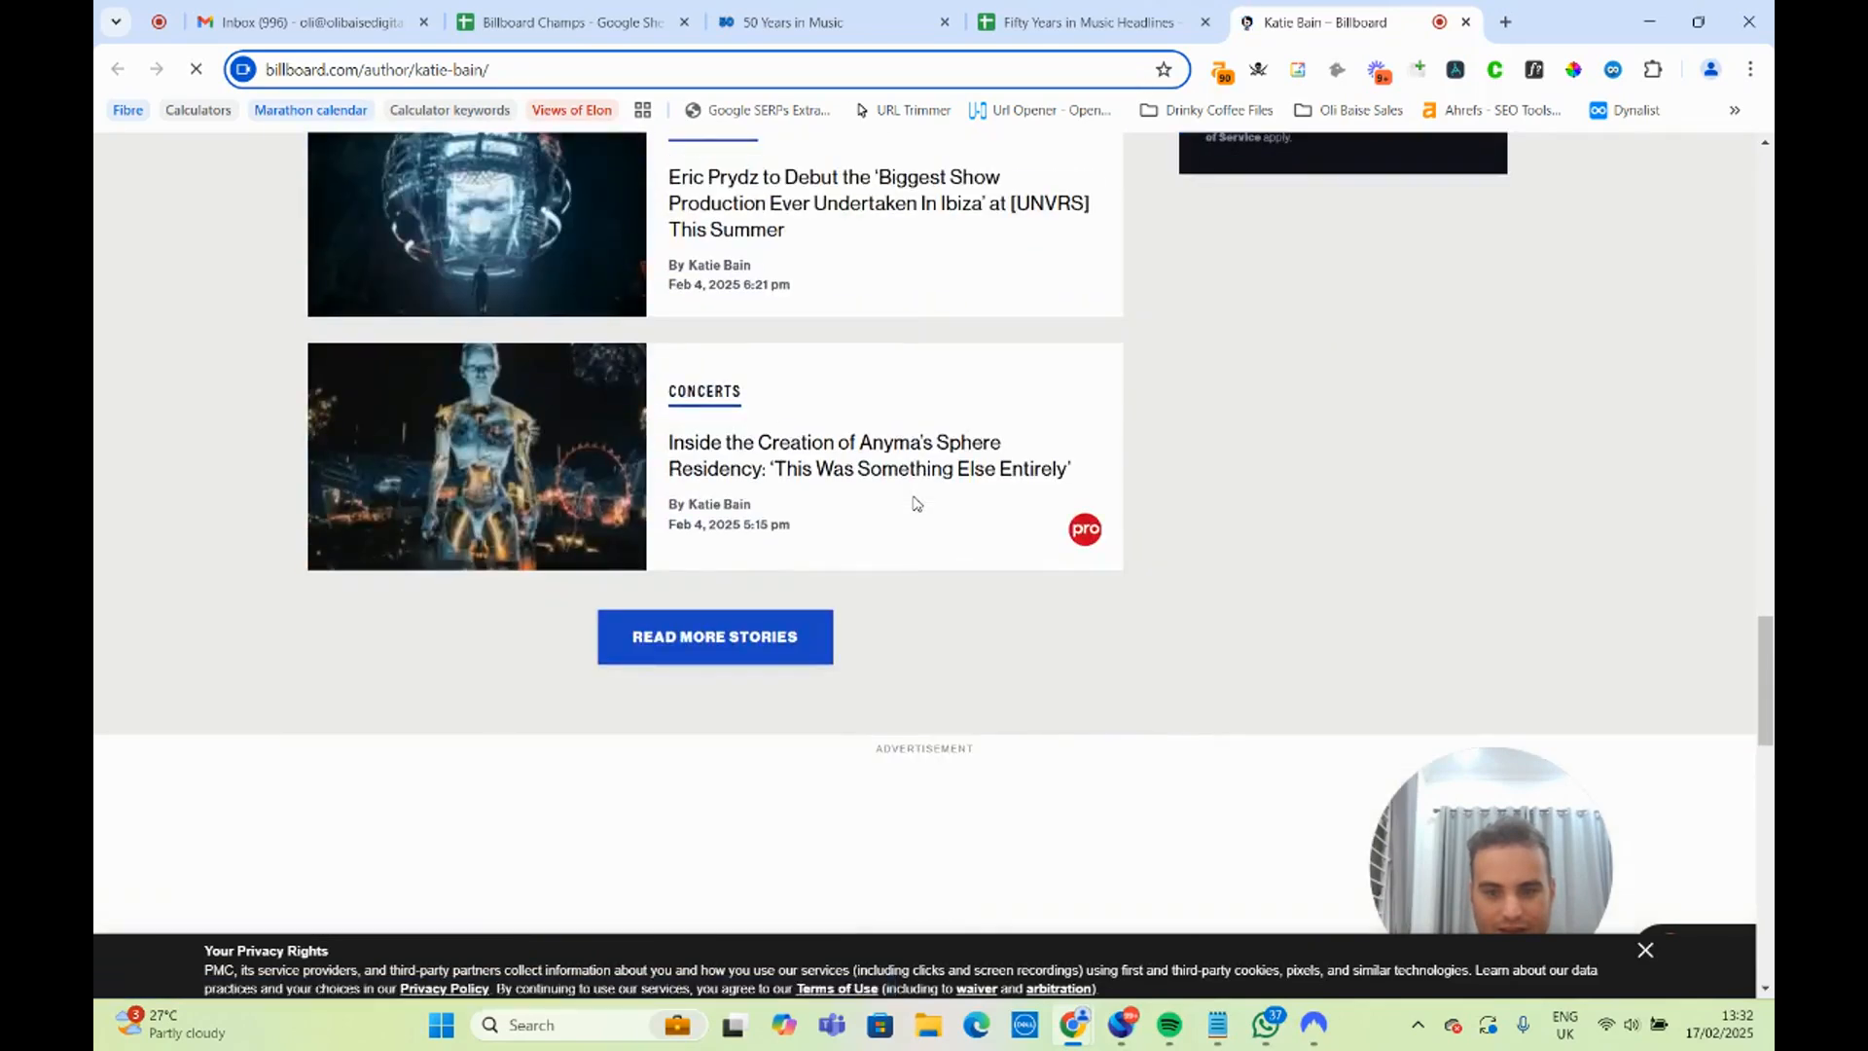
{"action": "scroll", "coordinate": [914, 503], "scroll_direction": "up", "scroll_amount": 8}
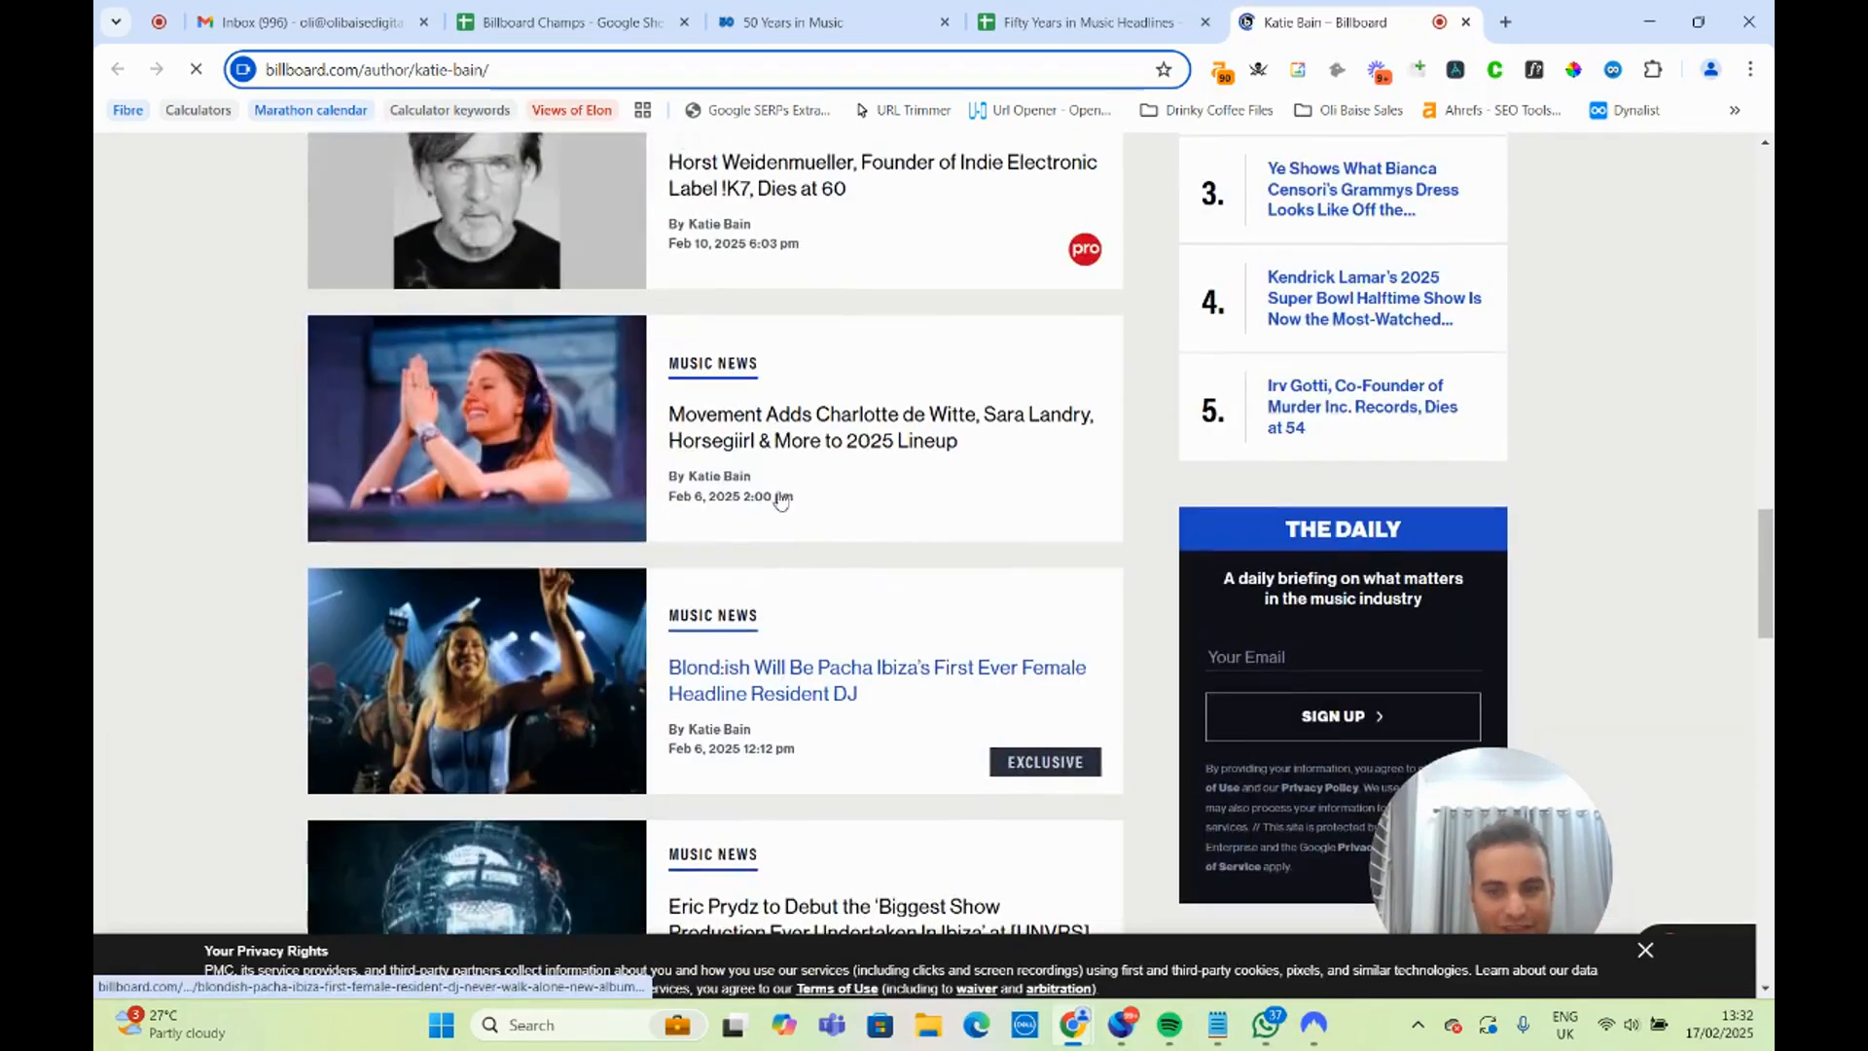
{"action": "scroll", "coordinate": [973, 419], "scroll_direction": "up", "scroll_amount": 2}
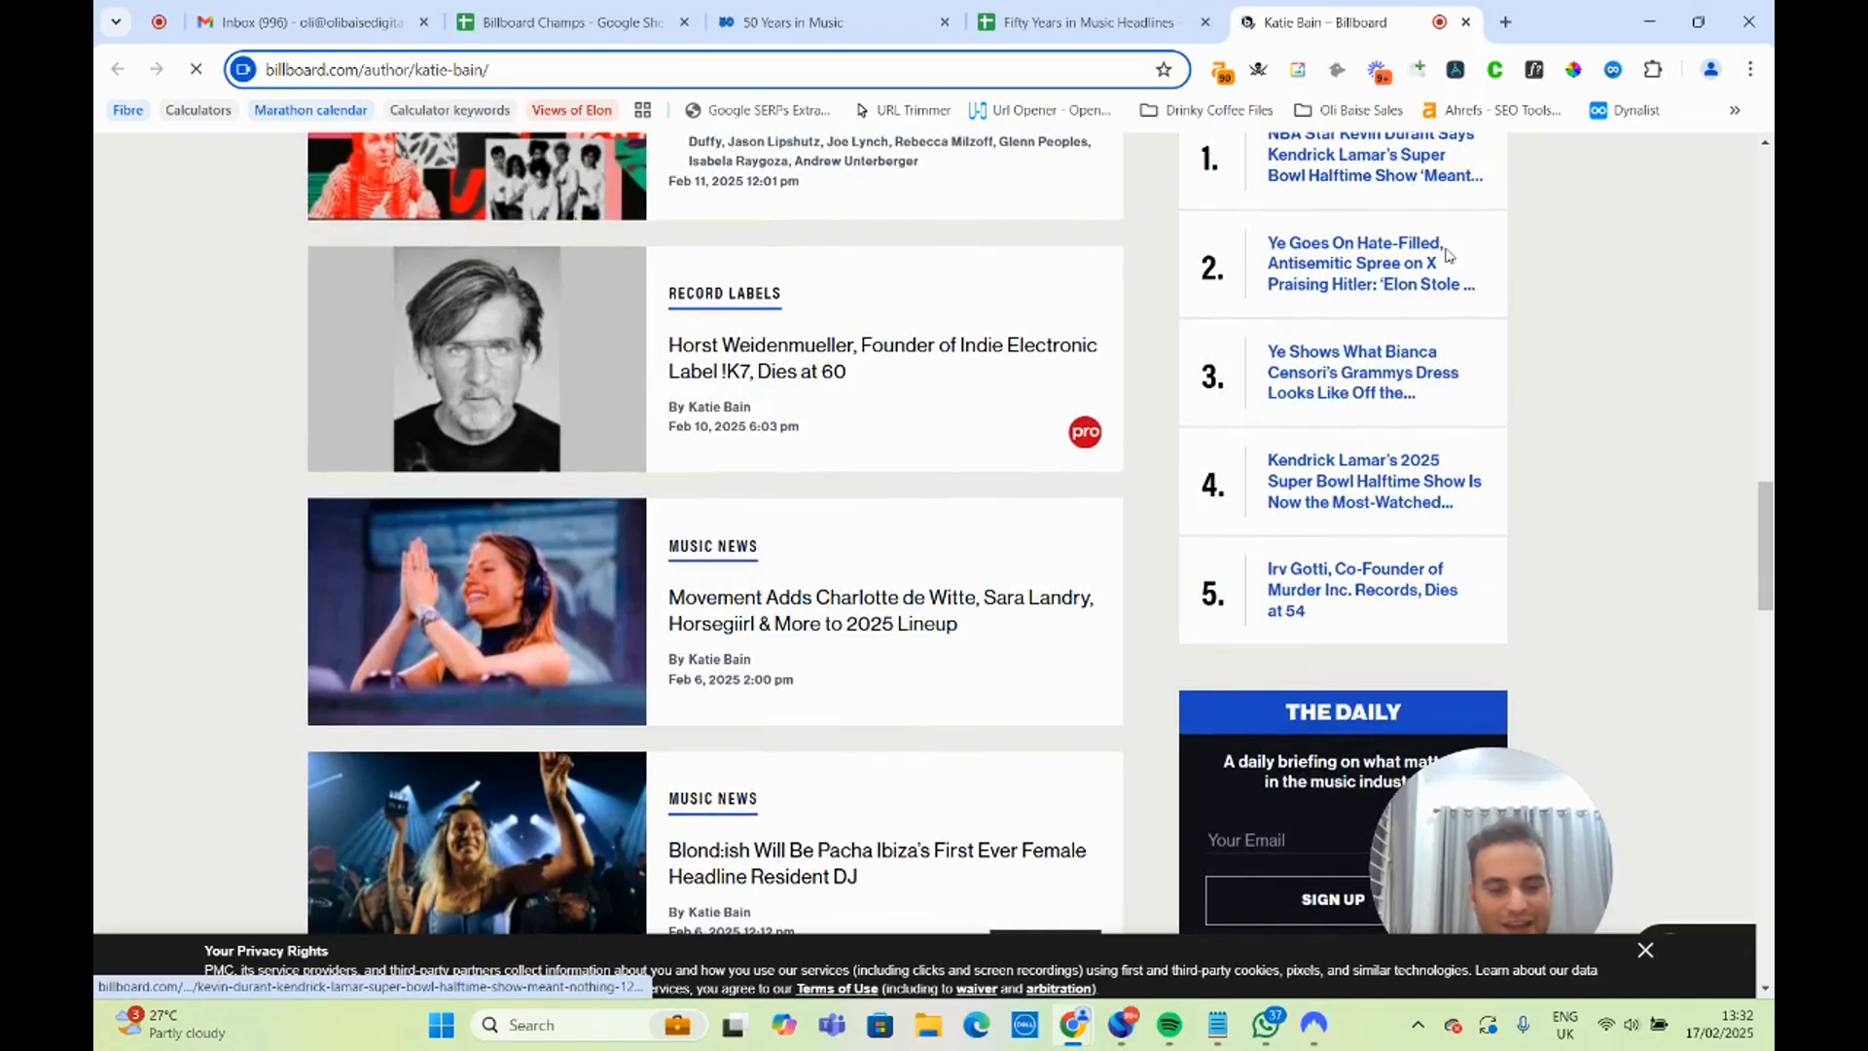
Dismiss the privacy notice, close the Billboard author page and examine the London artists headline in A5 of the Headlines sheet.
{"action": "left_click", "coordinate": [1641, 950]}
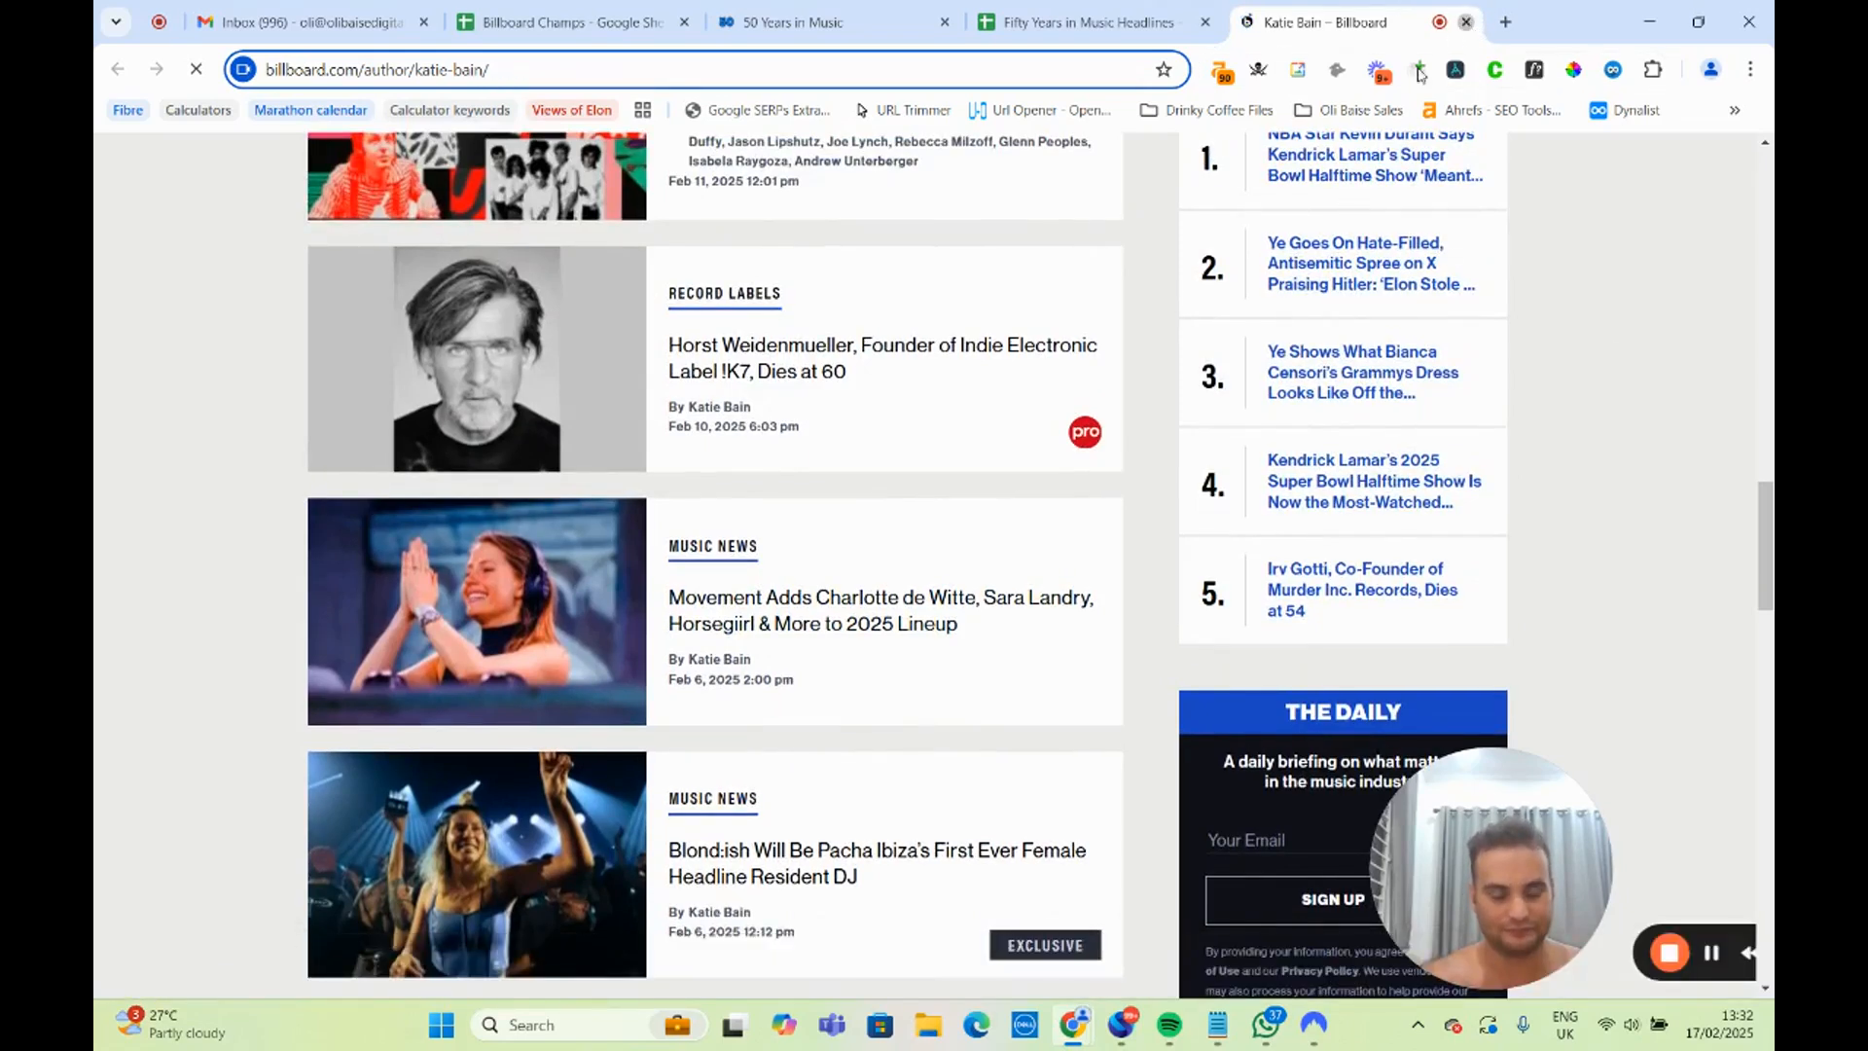
{"action": "left_click", "coordinate": [1468, 22]}
{"action": "left_click", "coordinate": [697, 461]}
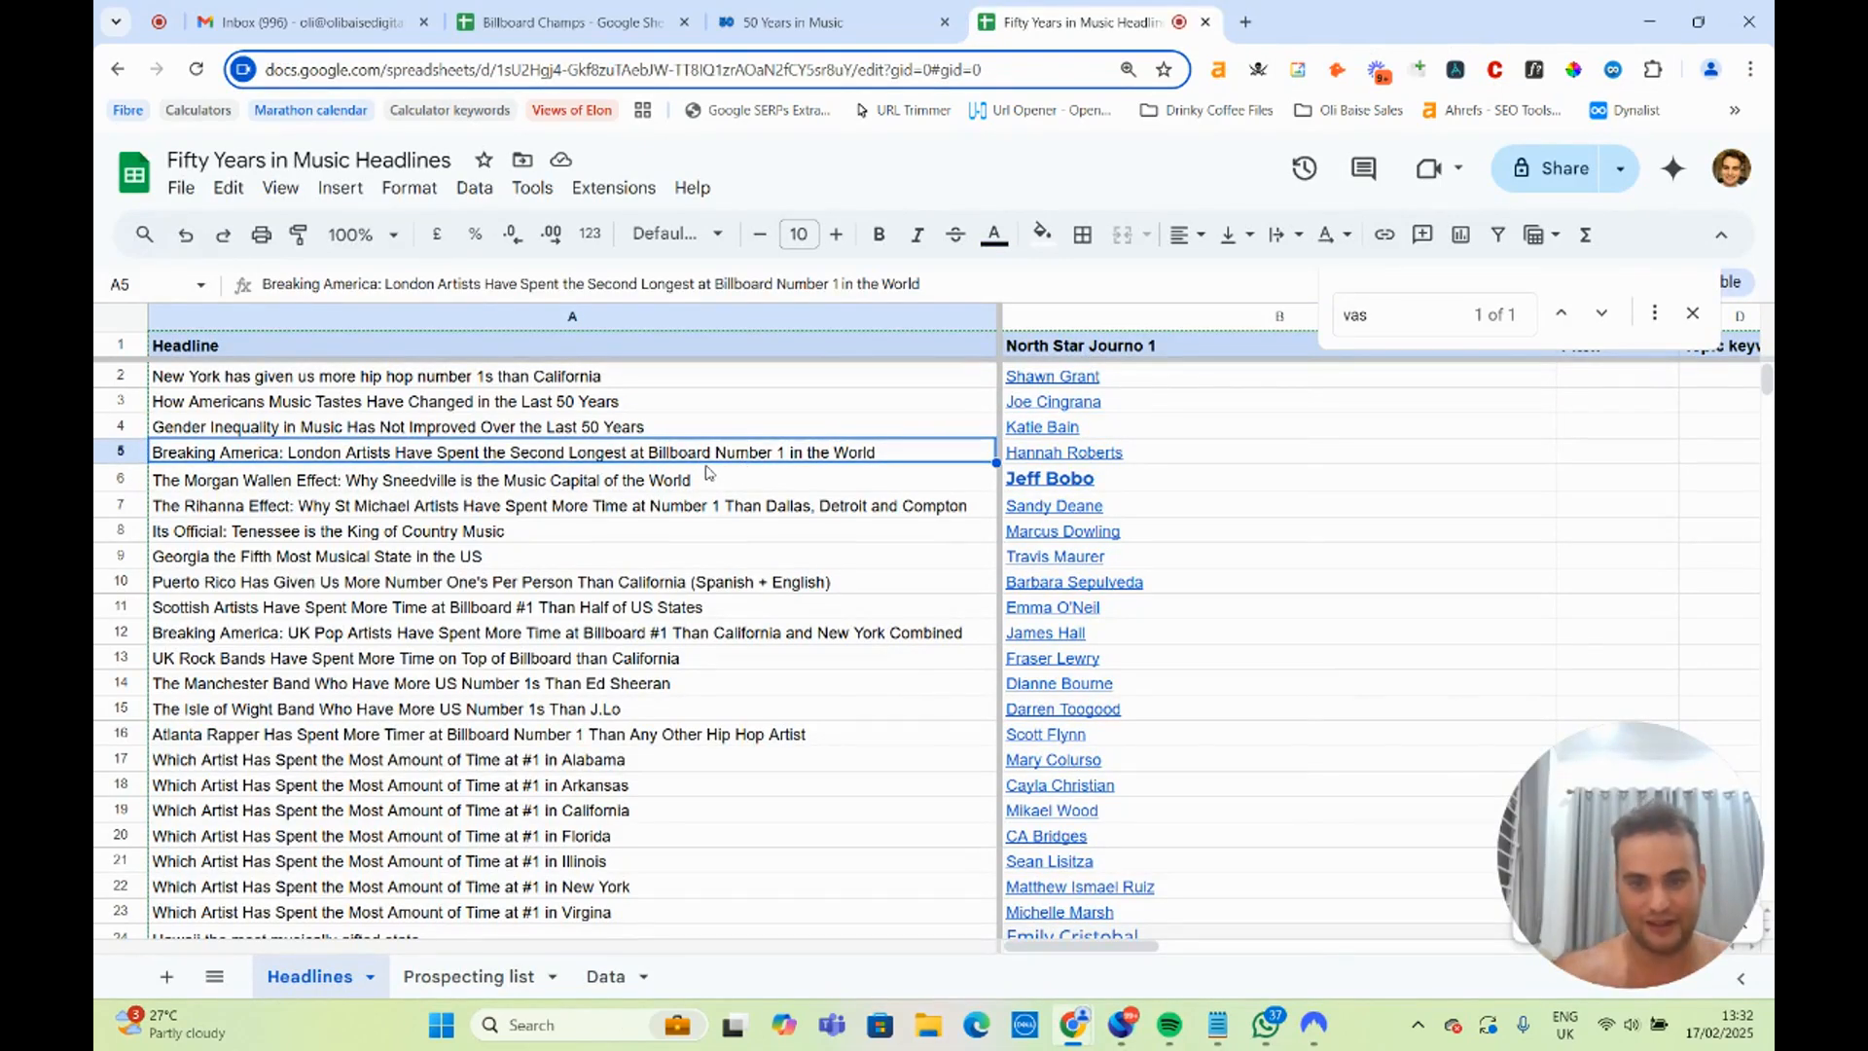
{"action": "double_click", "coordinate": [335, 457]}
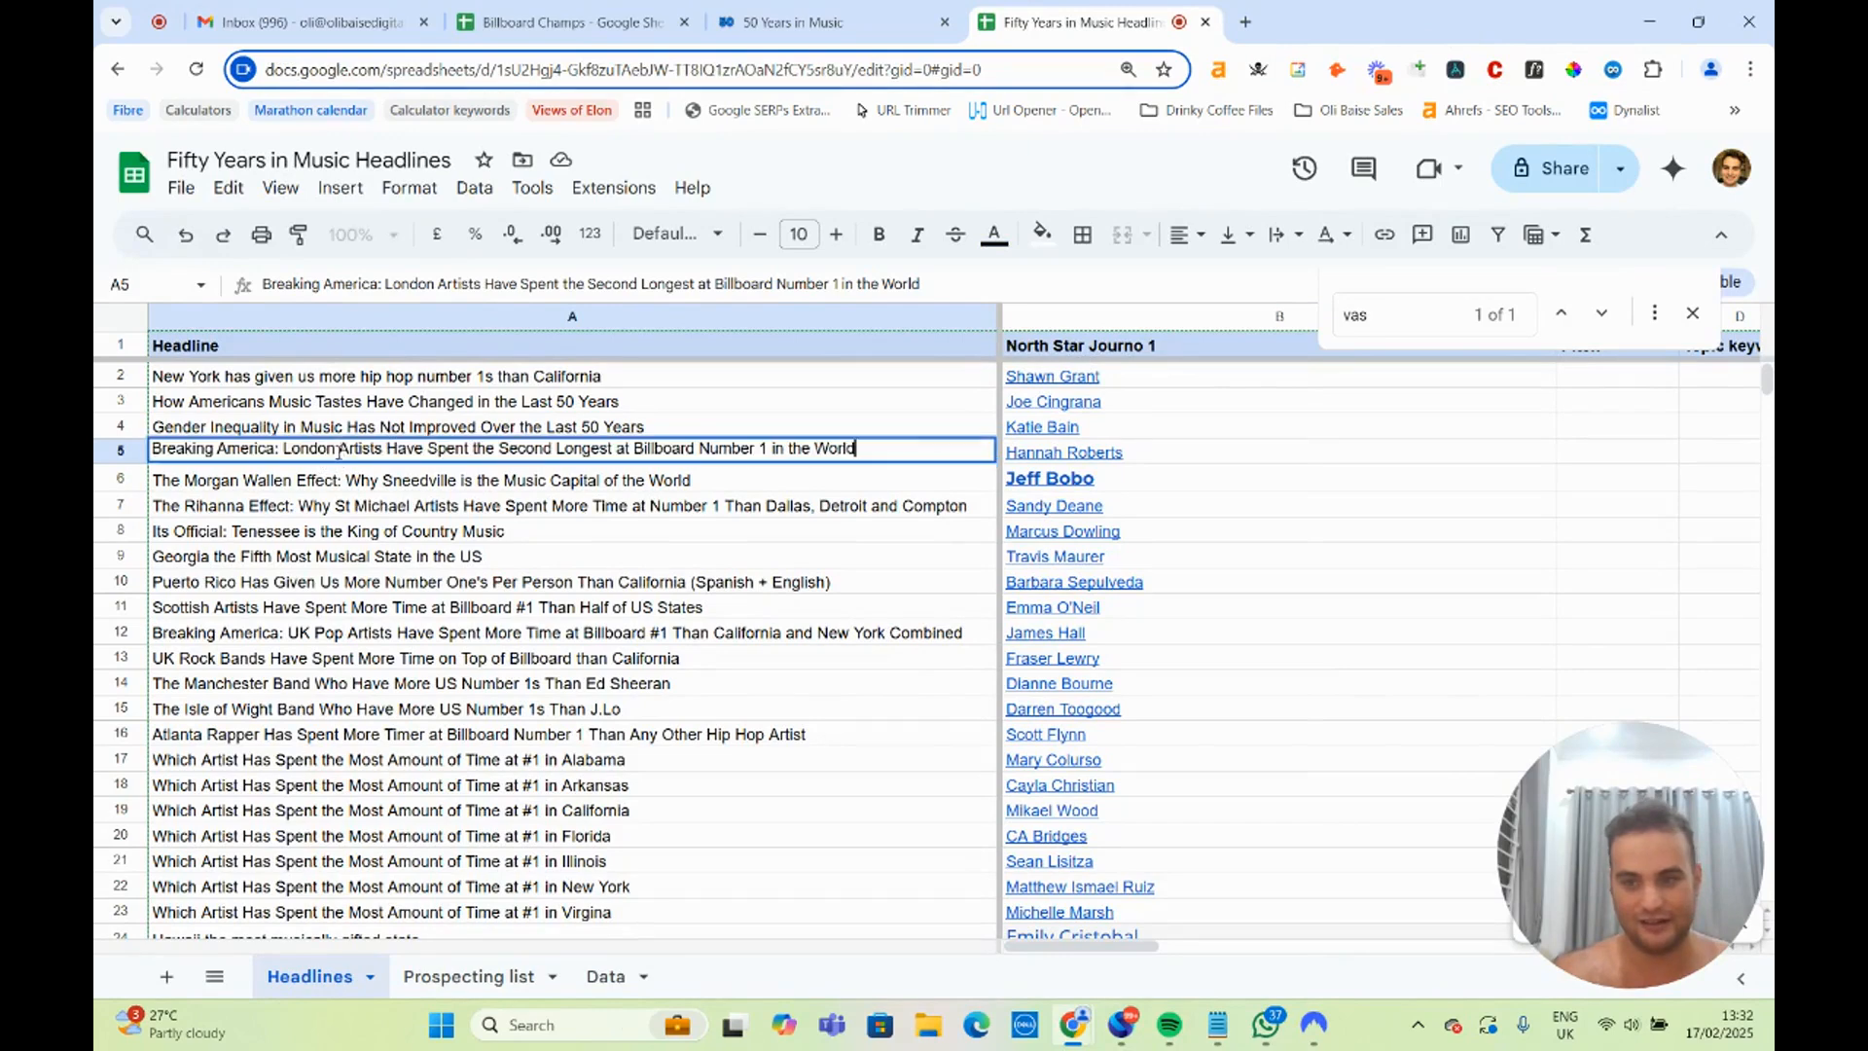
{"action": "left_click", "coordinate": [335, 448]}
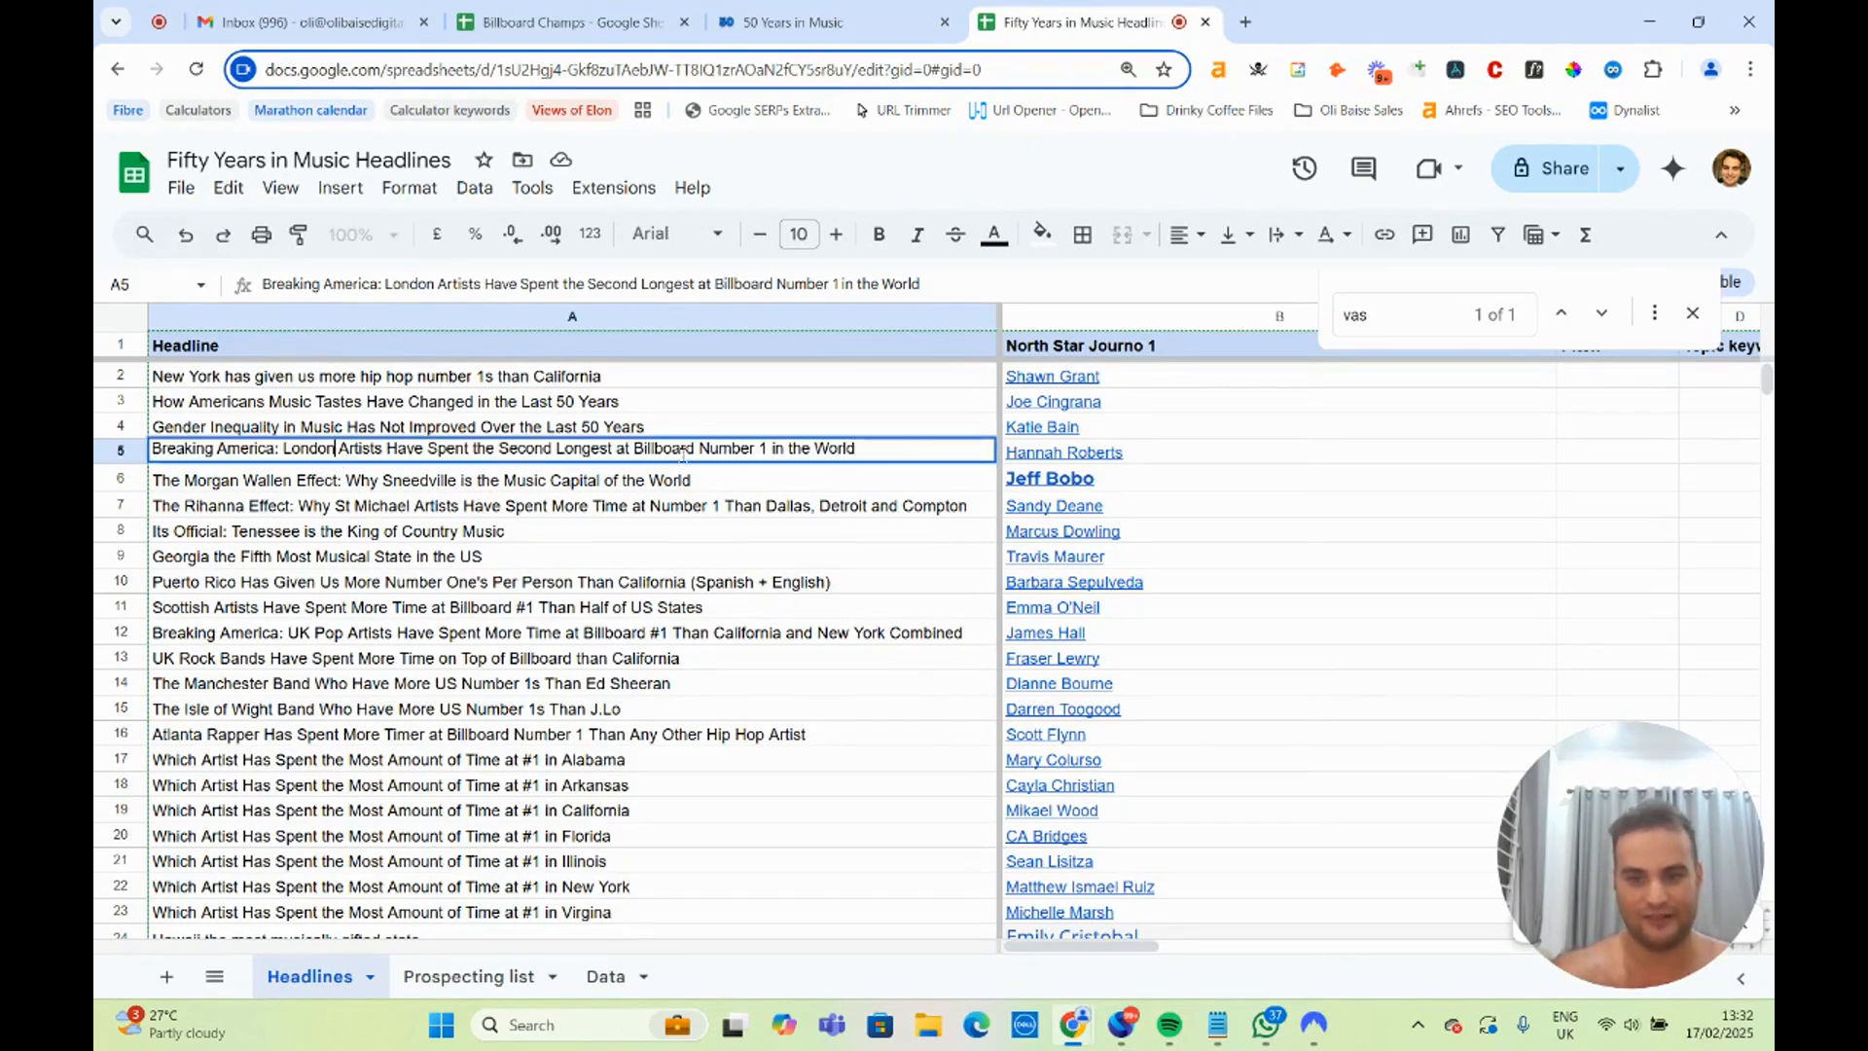
Open The Standard author page linked in B5, review the journalist's recent music and celebrity articles, and return to the spreadsheet.
{"action": "left_click", "coordinate": [1060, 455]}
{"action": "left_click", "coordinate": [1133, 496]}
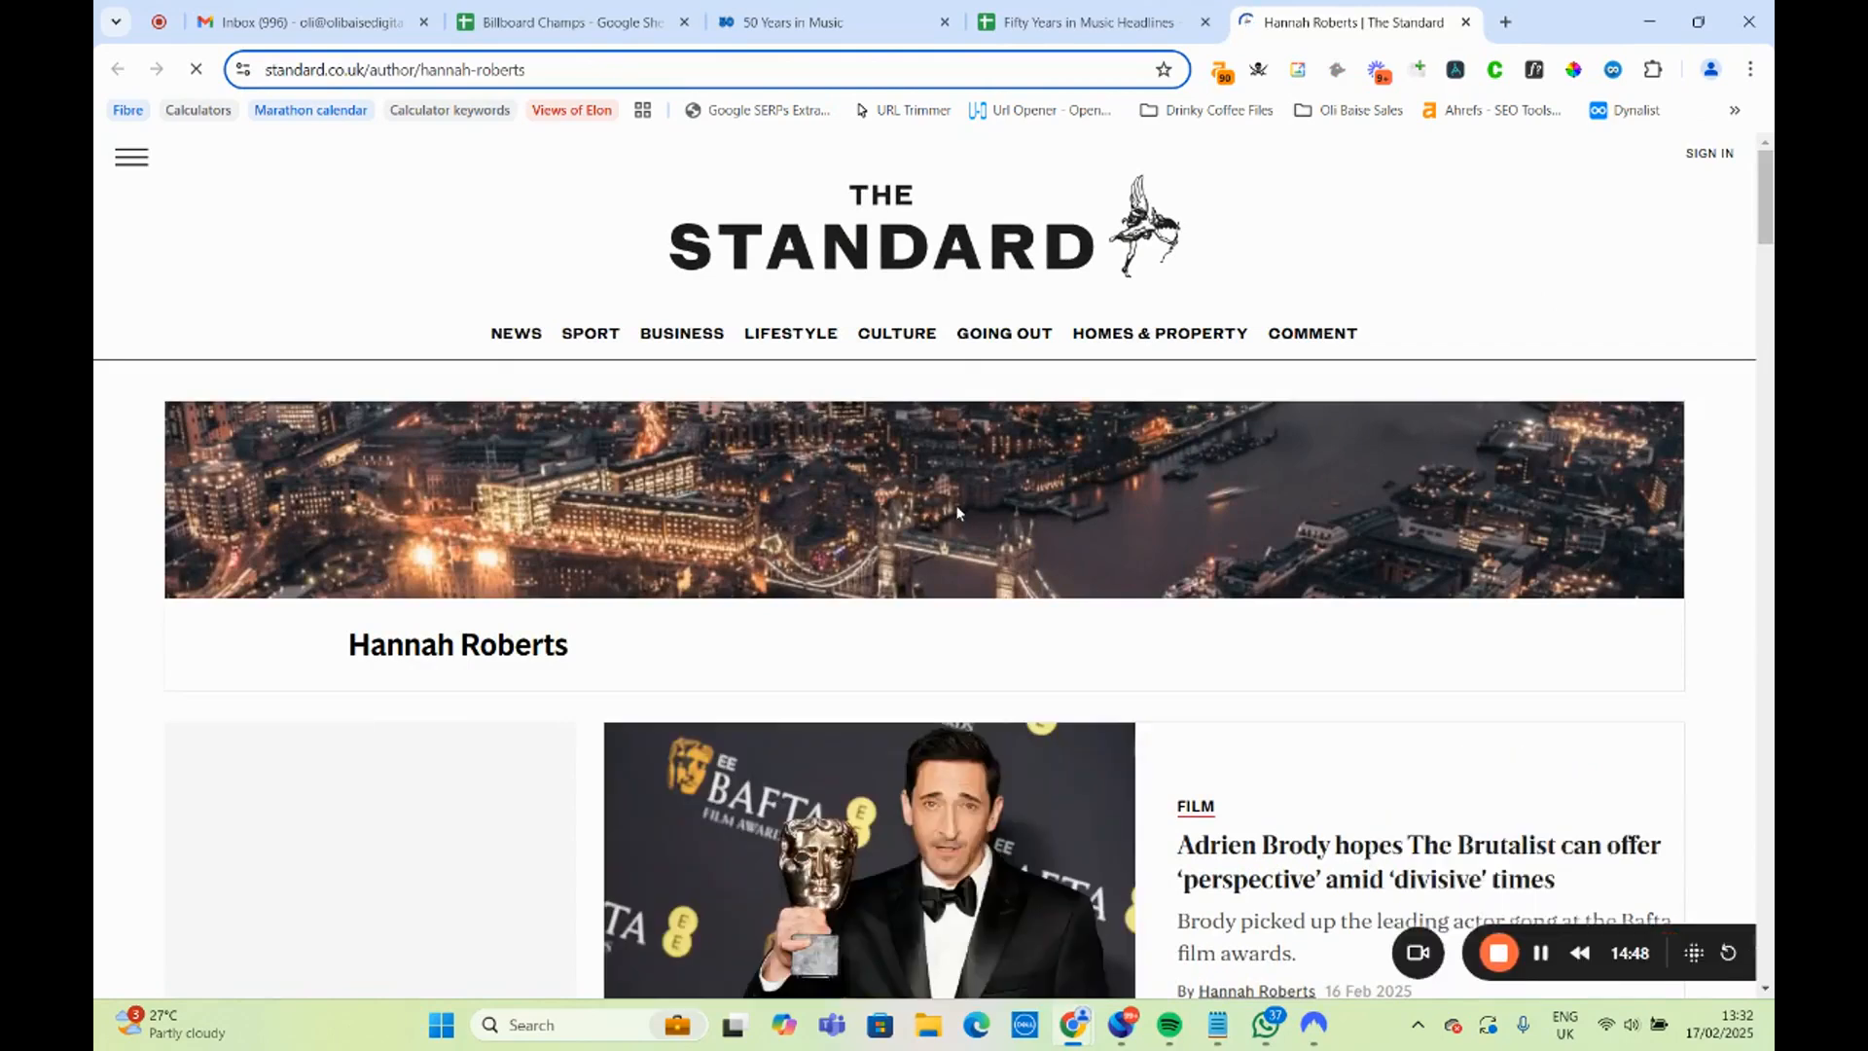
{"action": "scroll", "coordinate": [957, 506], "scroll_direction": "down", "scroll_amount": 3}
{"action": "scroll", "coordinate": [954, 526], "scroll_direction": "down", "scroll_amount": 8}
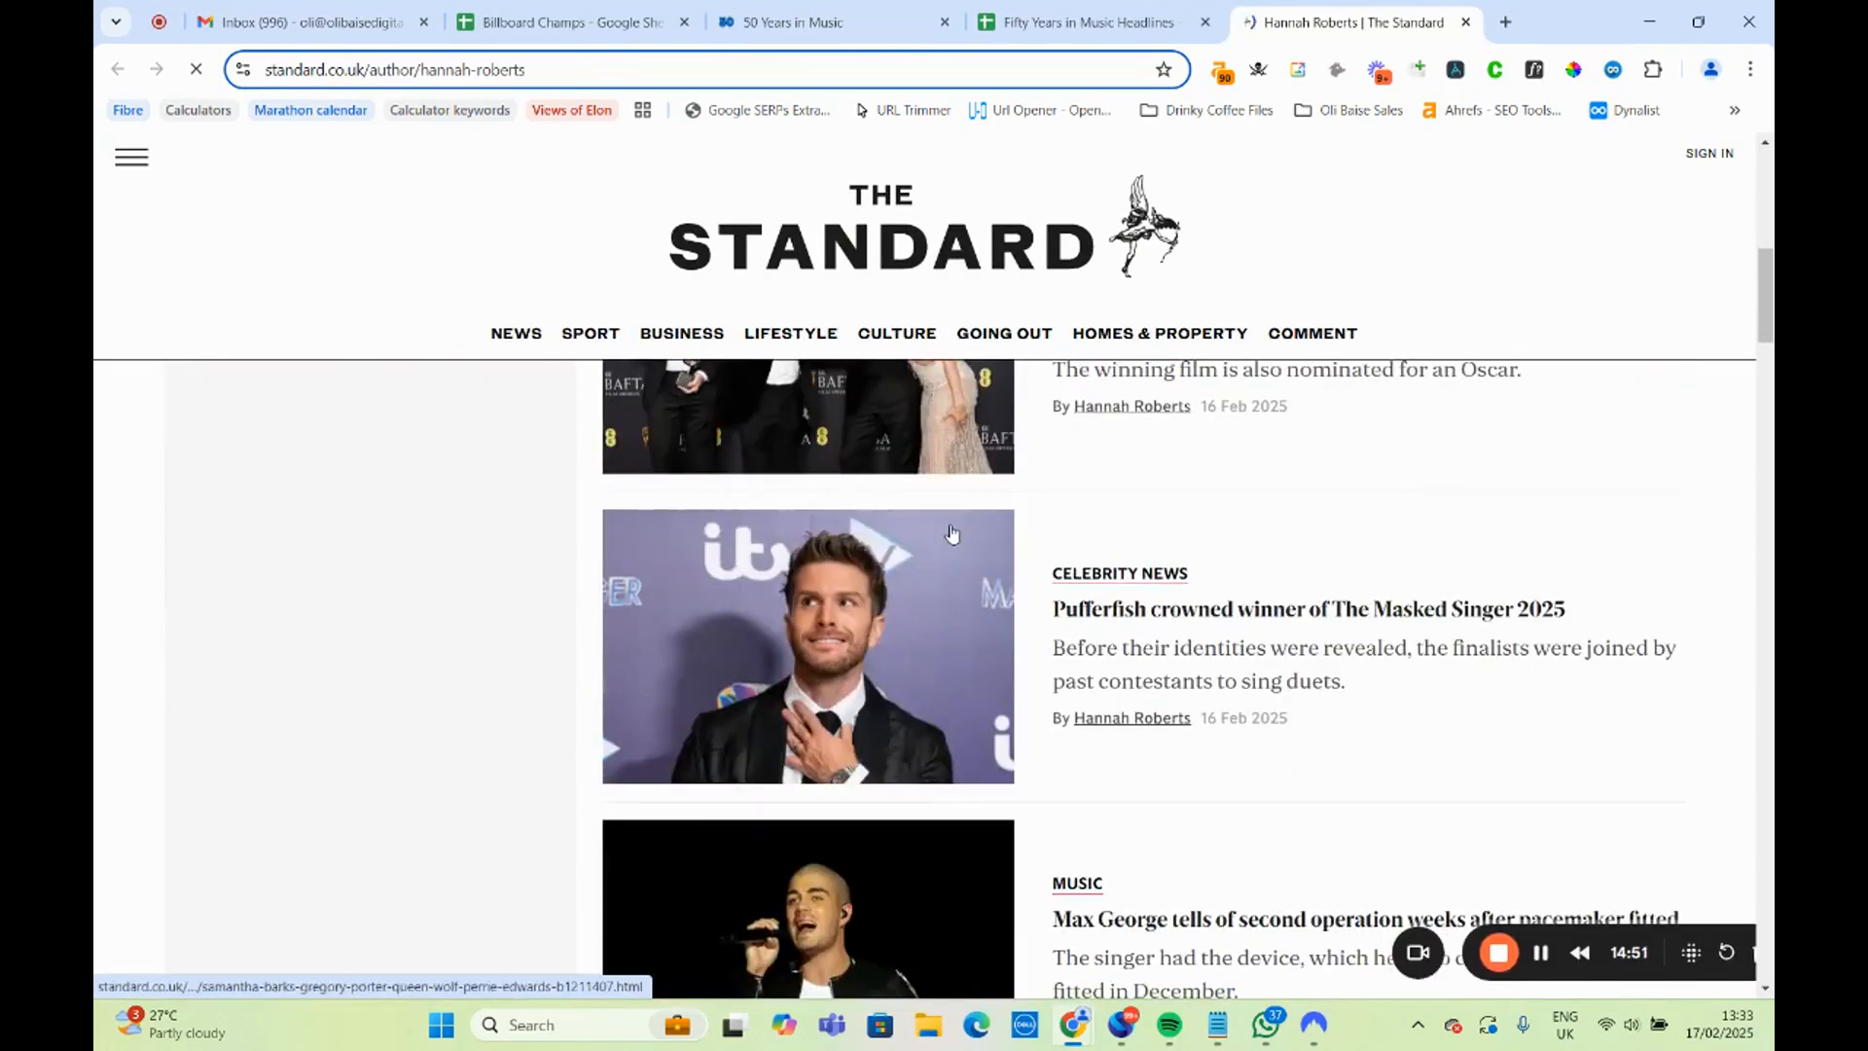
{"action": "scroll", "coordinate": [952, 534], "scroll_direction": "up", "scroll_amount": 4}
{"action": "scroll", "coordinate": [951, 534], "scroll_direction": "down", "scroll_amount": 6}
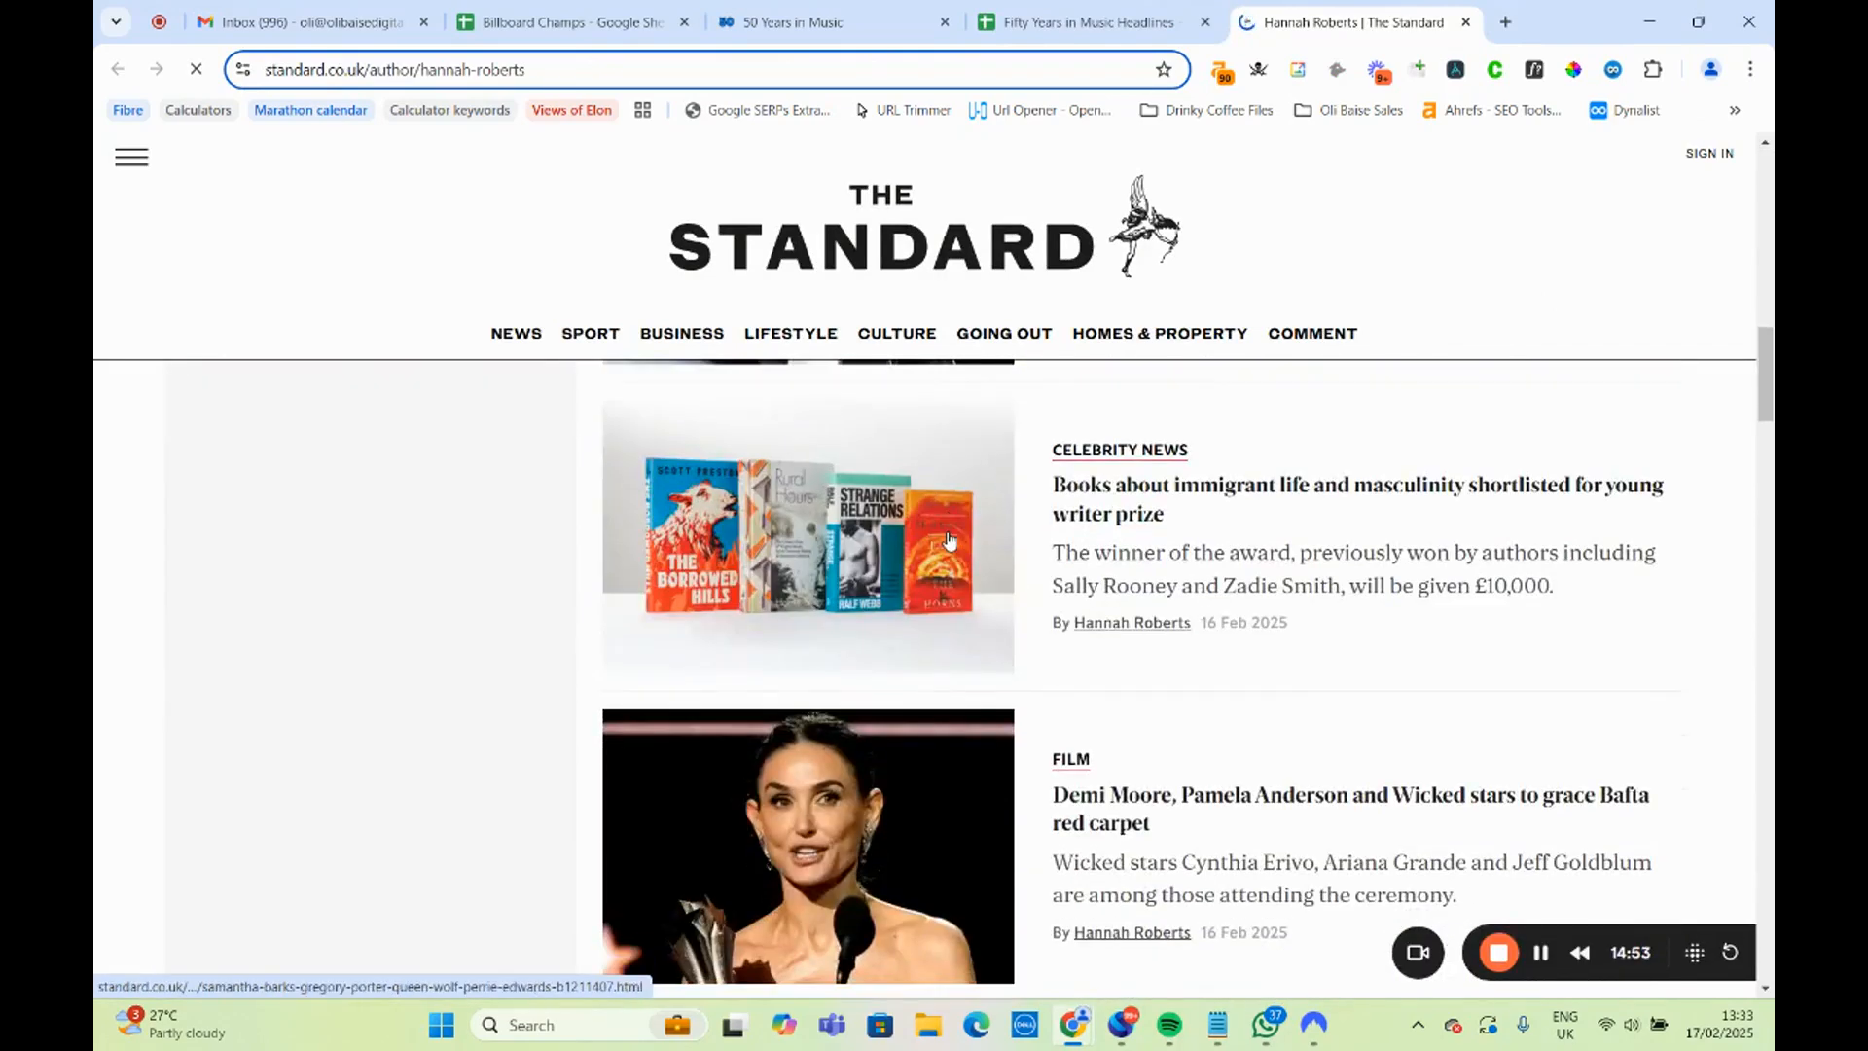
{"action": "scroll", "coordinate": [950, 541], "scroll_direction": "up", "scroll_amount": 13}
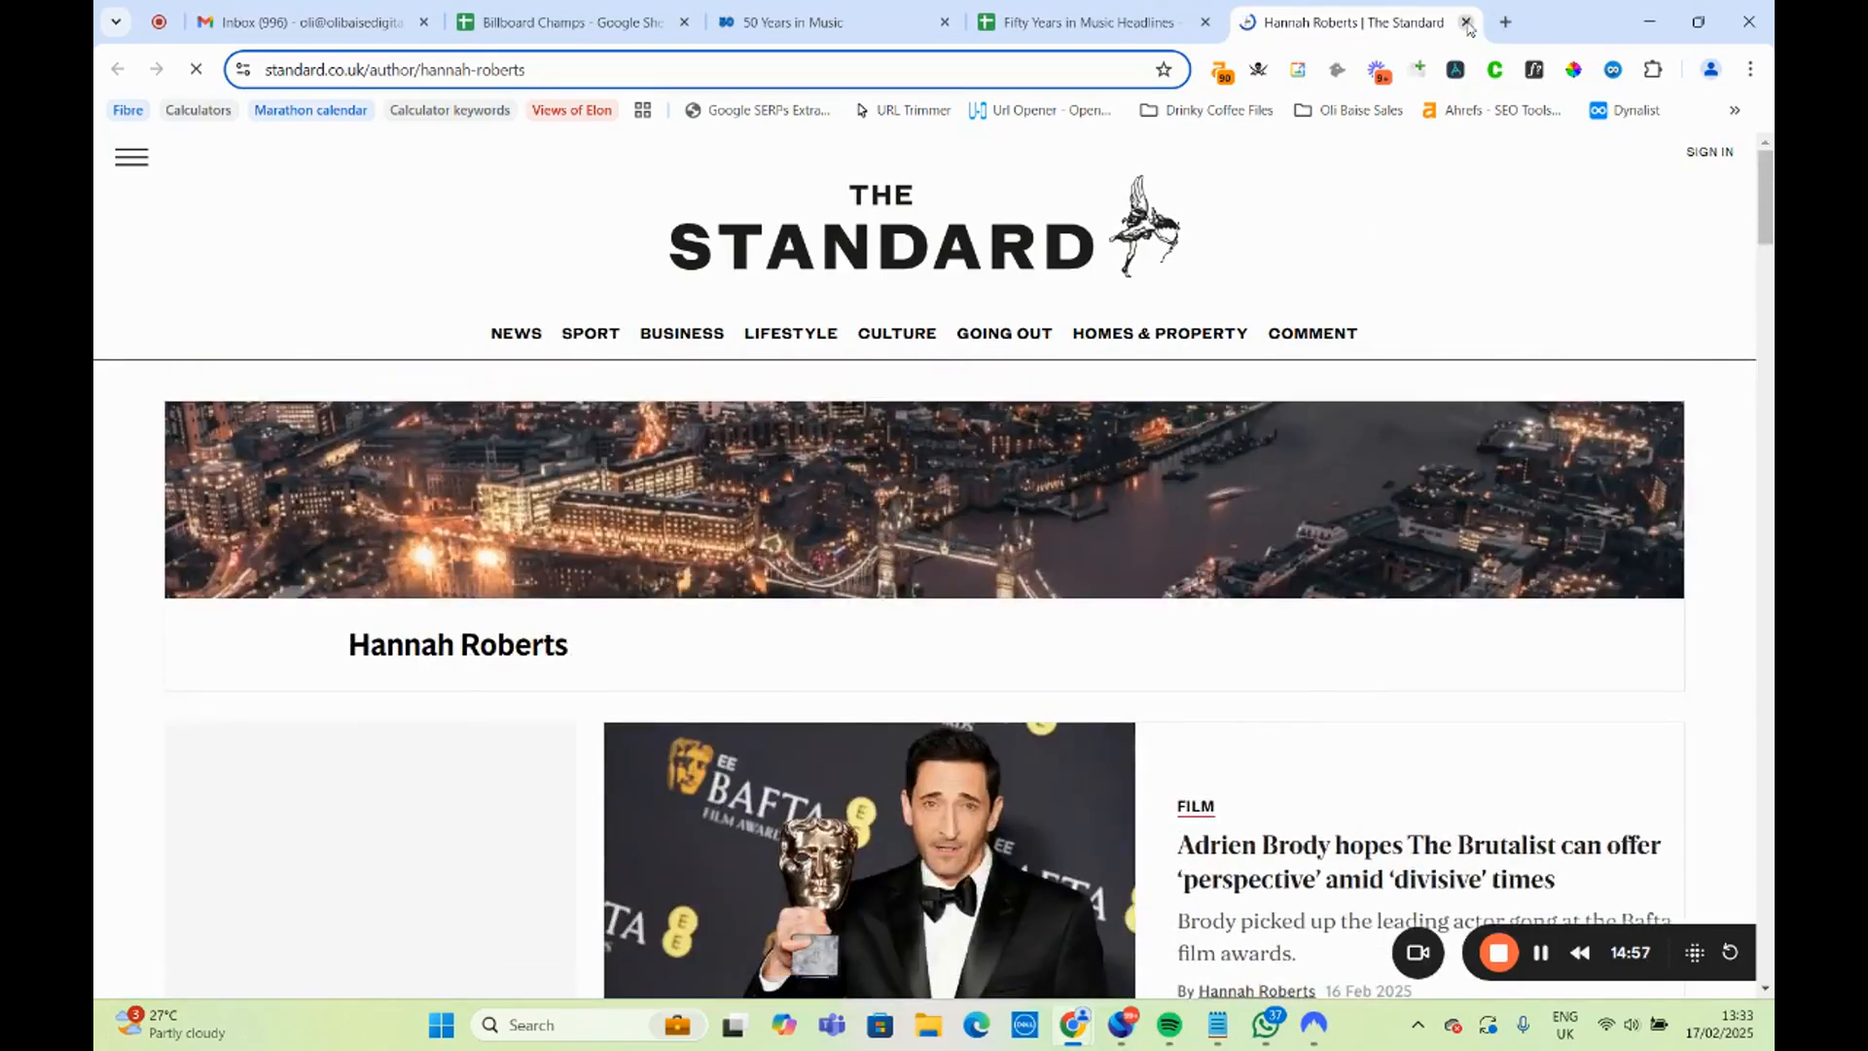
{"action": "left_click", "coordinate": [1466, 21]}
Check the Sneedville headline in A6 against the Cities that Have Spent the Most Time at Number 1 Per 100,000 Residents table on the 50 Years in Music page.
{"action": "left_click", "coordinate": [354, 484]}
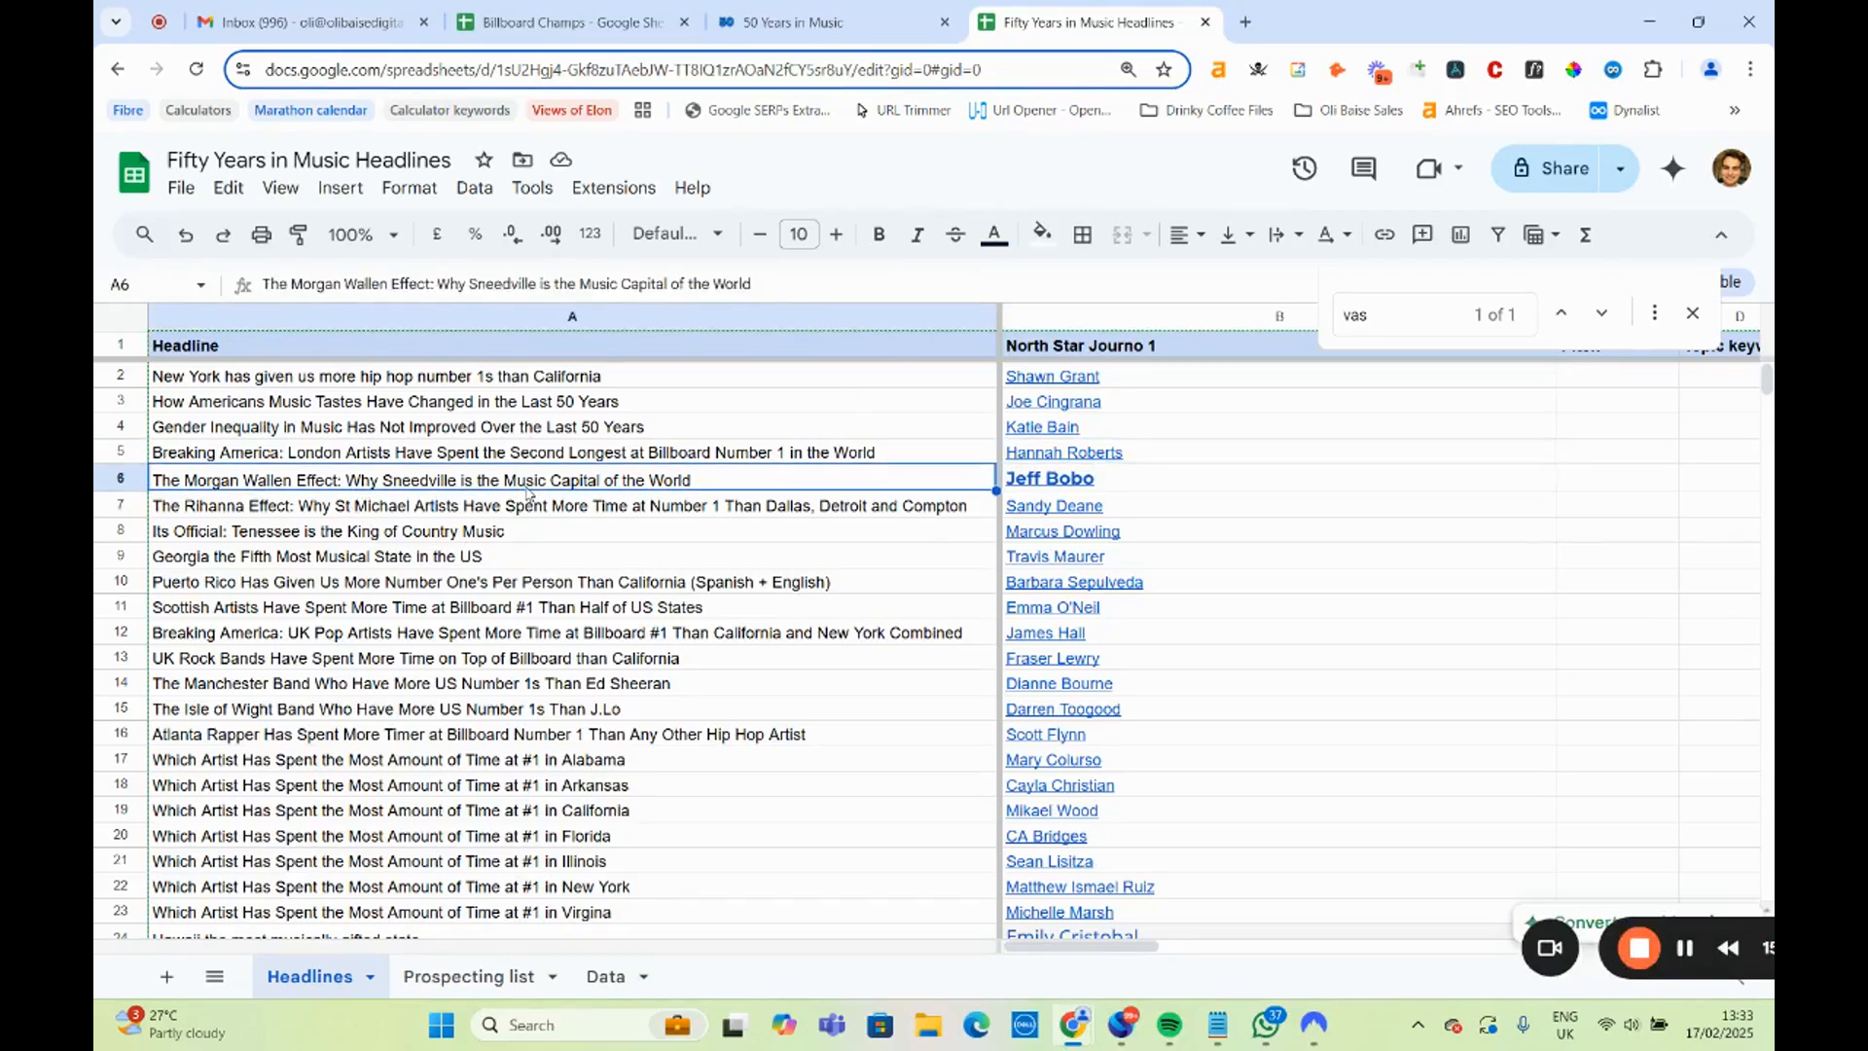
{"action": "left_click", "coordinate": [1114, 486]}
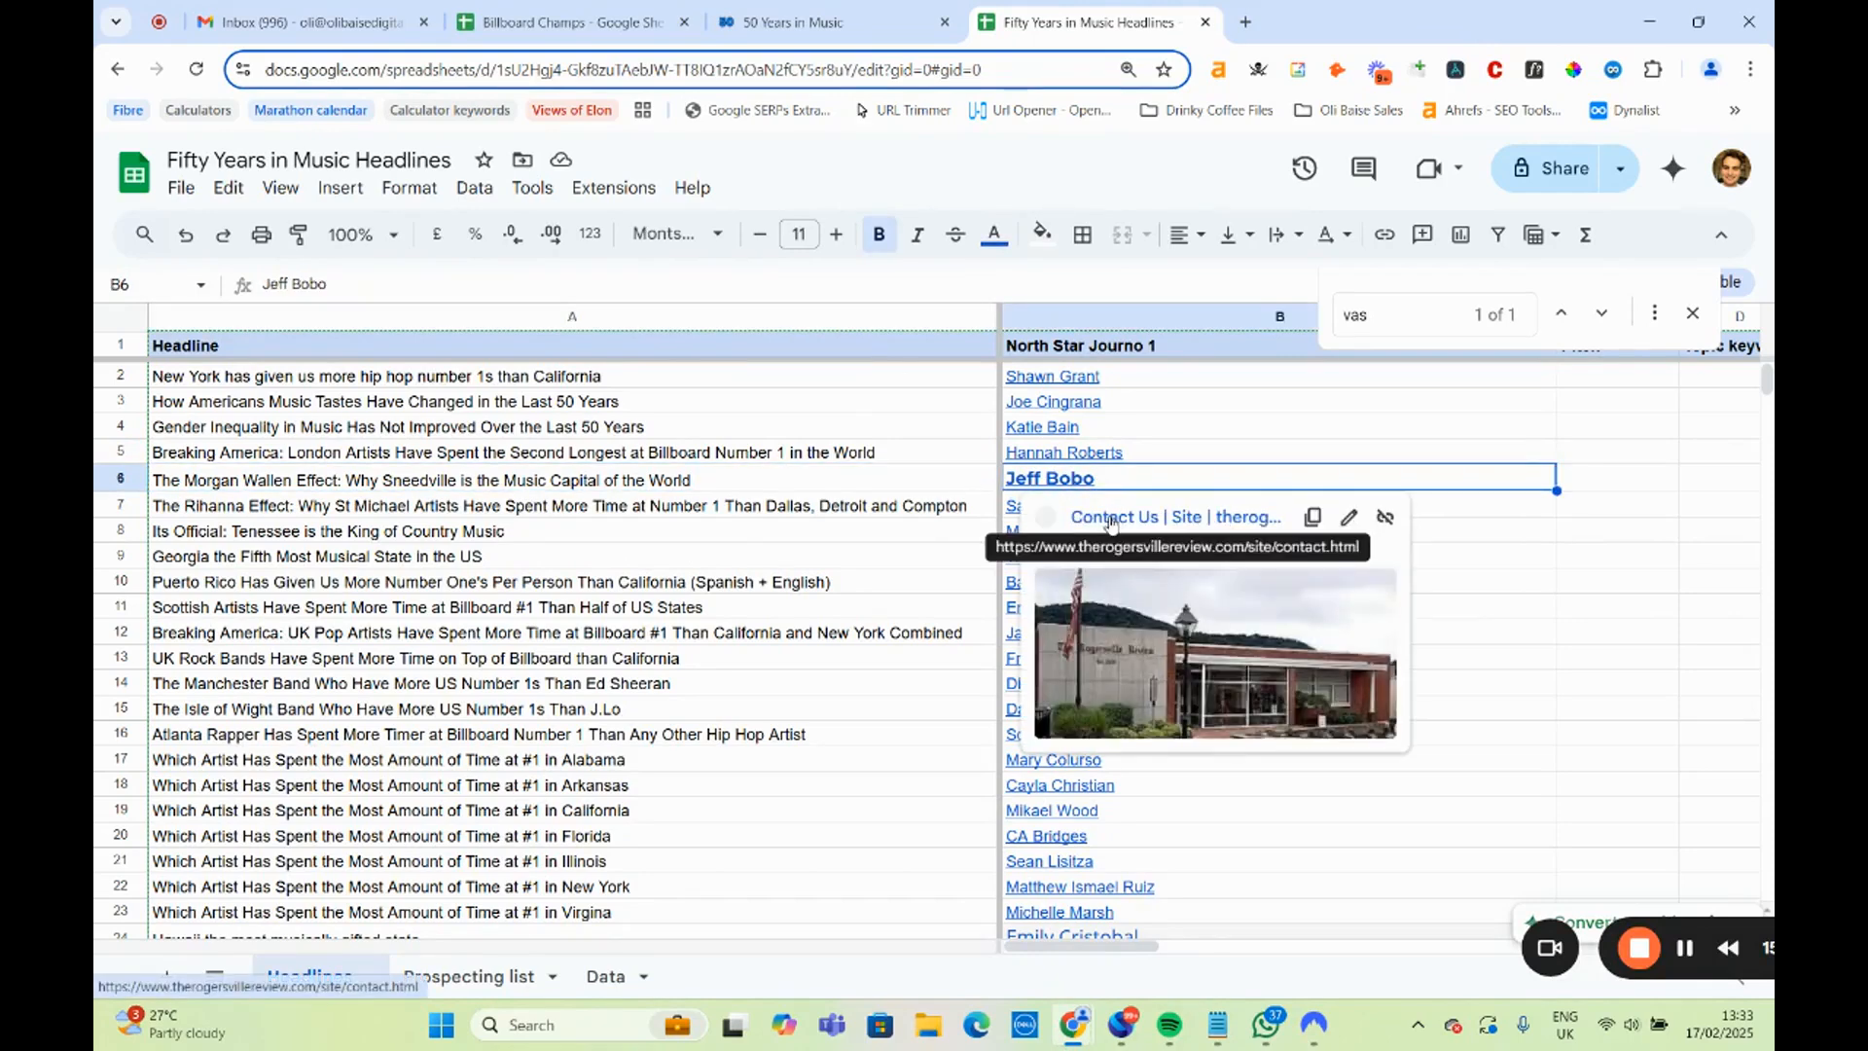
{"action": "key", "text": "ctrl+shift+Tab"}
{"action": "scroll", "coordinate": [779, 671], "scroll_direction": "down", "scroll_amount": 15}
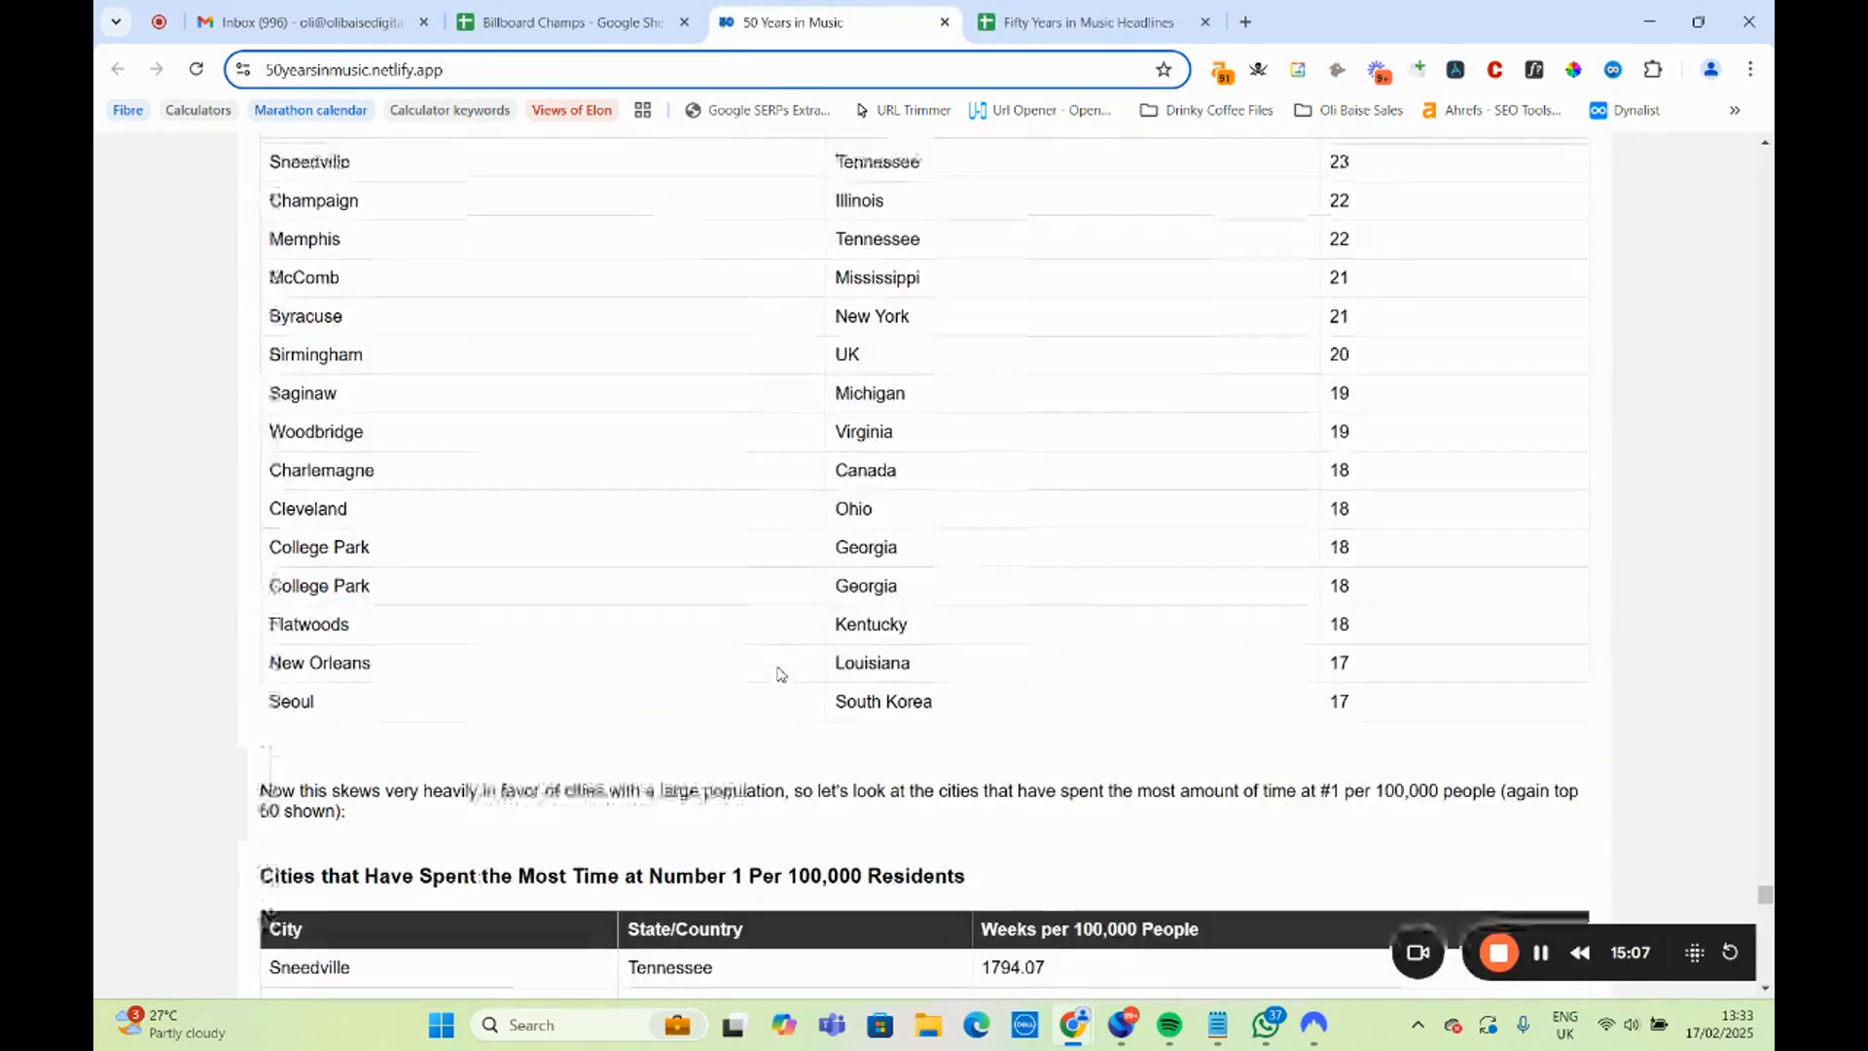
{"action": "scroll", "coordinate": [780, 674], "scroll_direction": "up", "scroll_amount": 3}
{"action": "scroll", "coordinate": [779, 673], "scroll_direction": "down", "scroll_amount": 8}
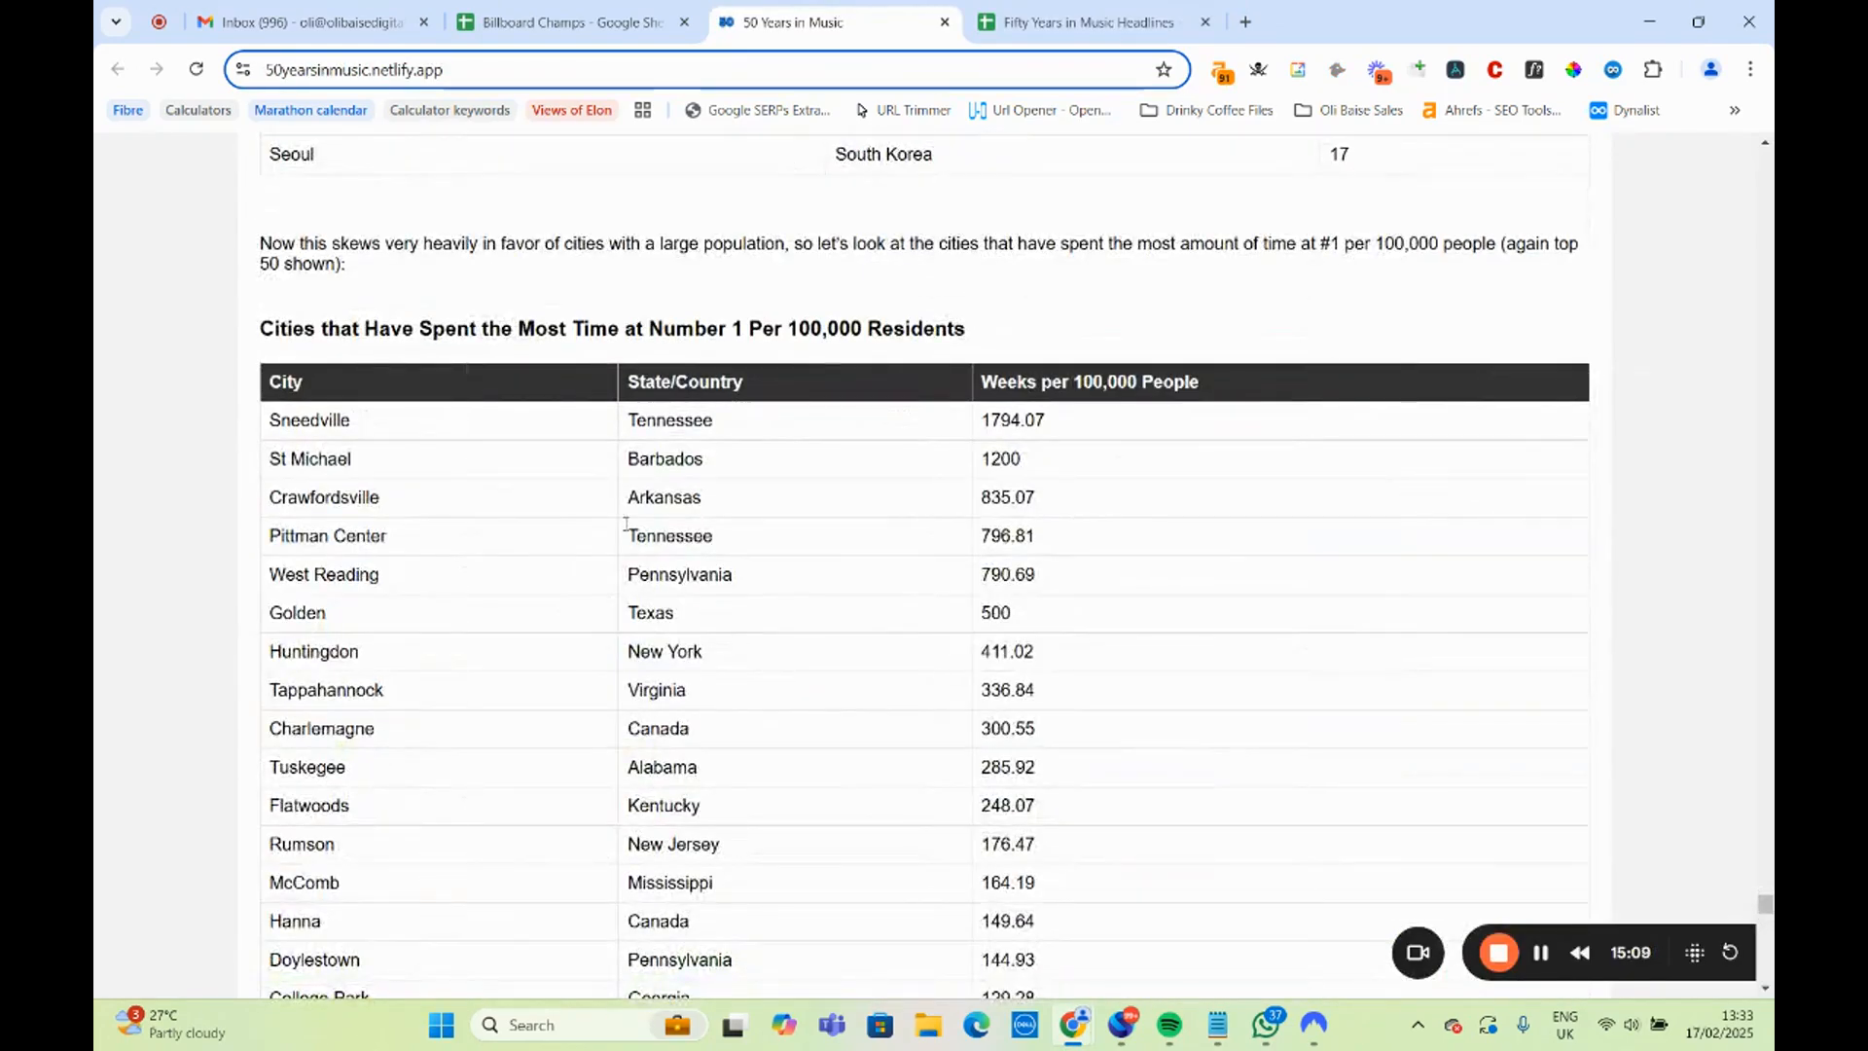
{"action": "left_click_drag", "start_coordinate": [273, 335], "coordinate": [985, 335]}
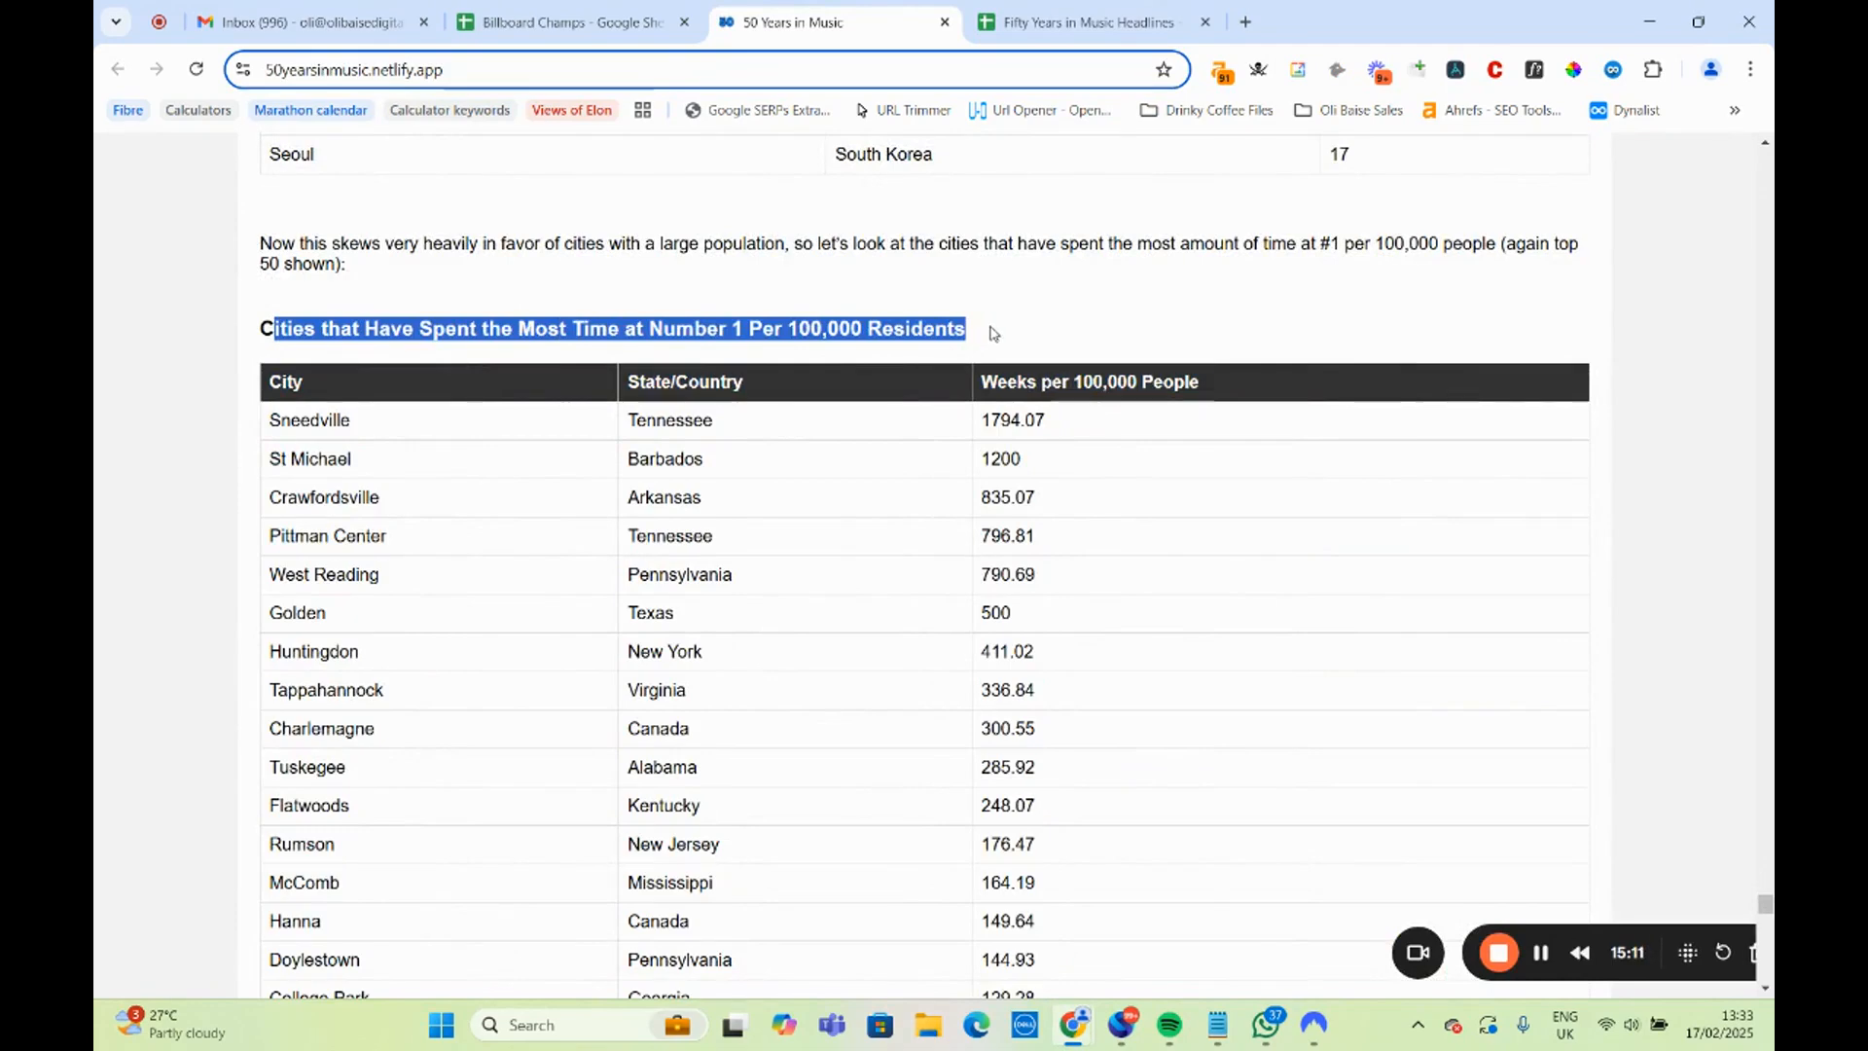
Return to the headlines spreadsheet and open the Rogersville Review contact page linked in B6.
{"action": "left_click", "coordinate": [1061, 25]}
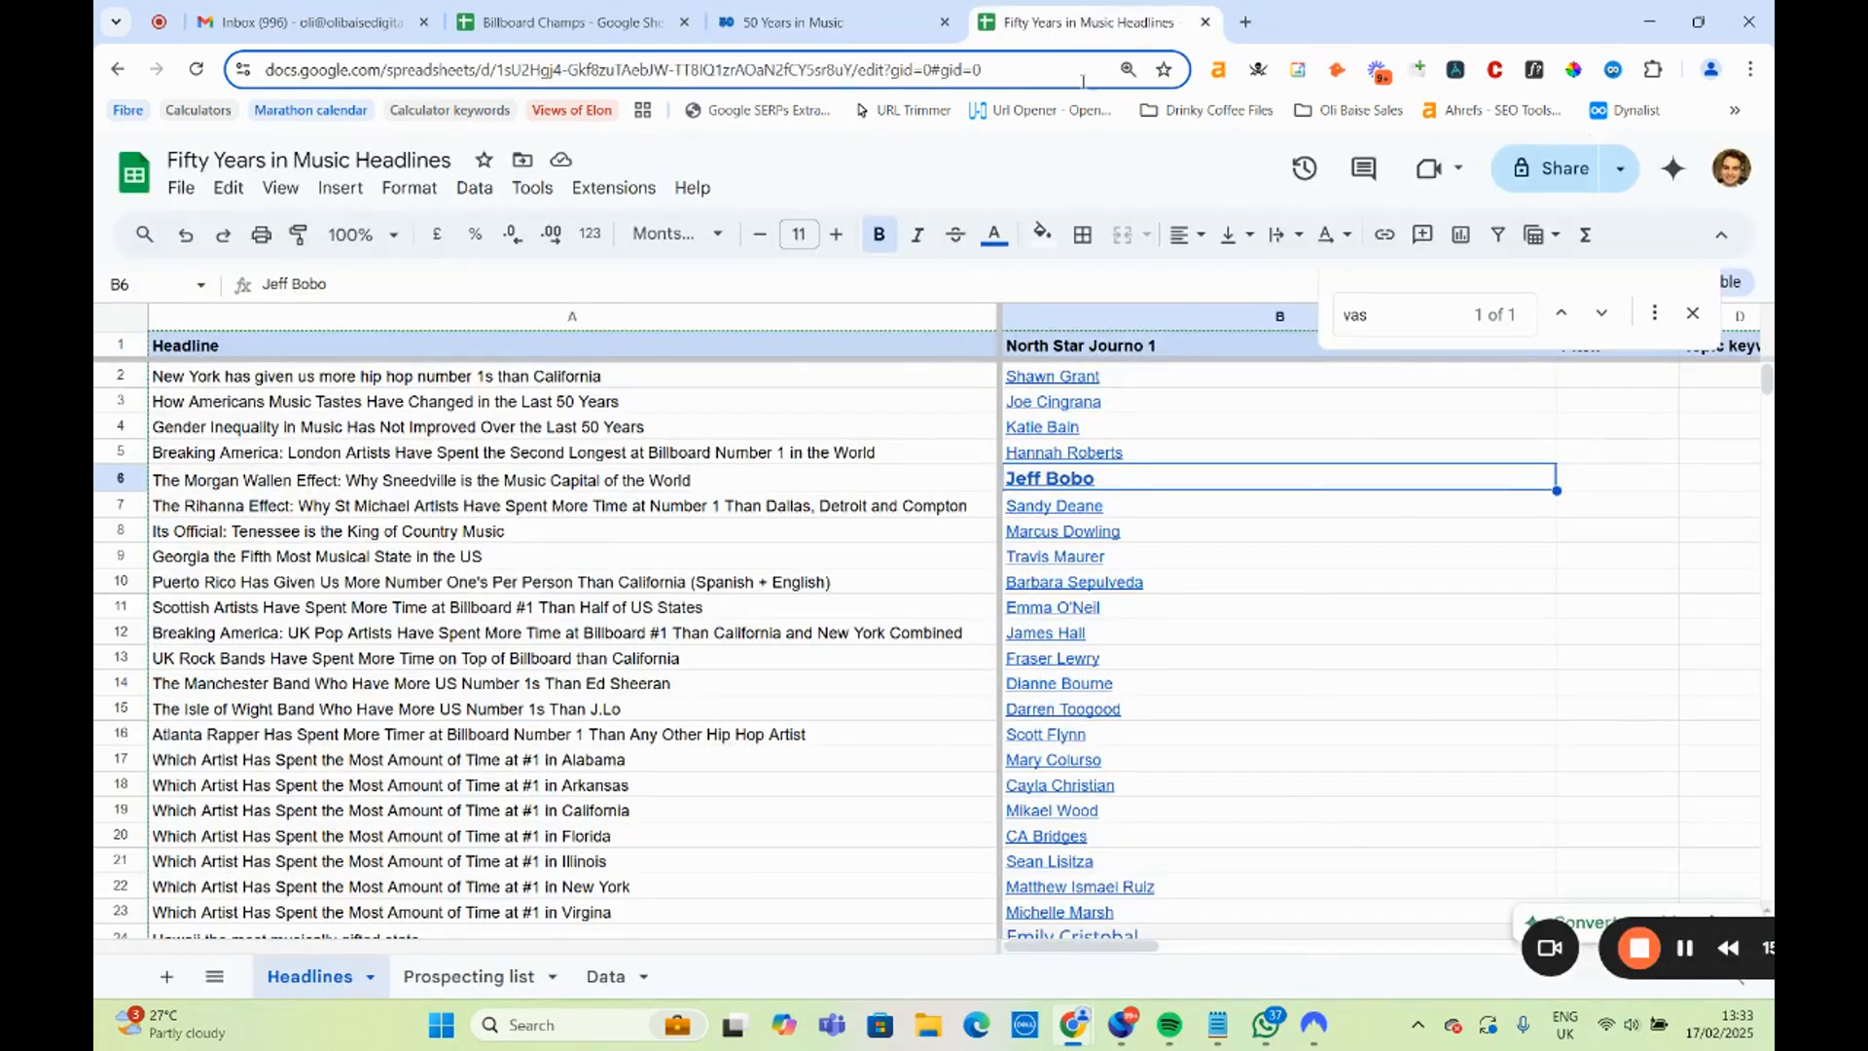
{"action": "mouse_move", "coordinate": [1046, 478]}
{"action": "left_click", "coordinate": [1146, 501]}
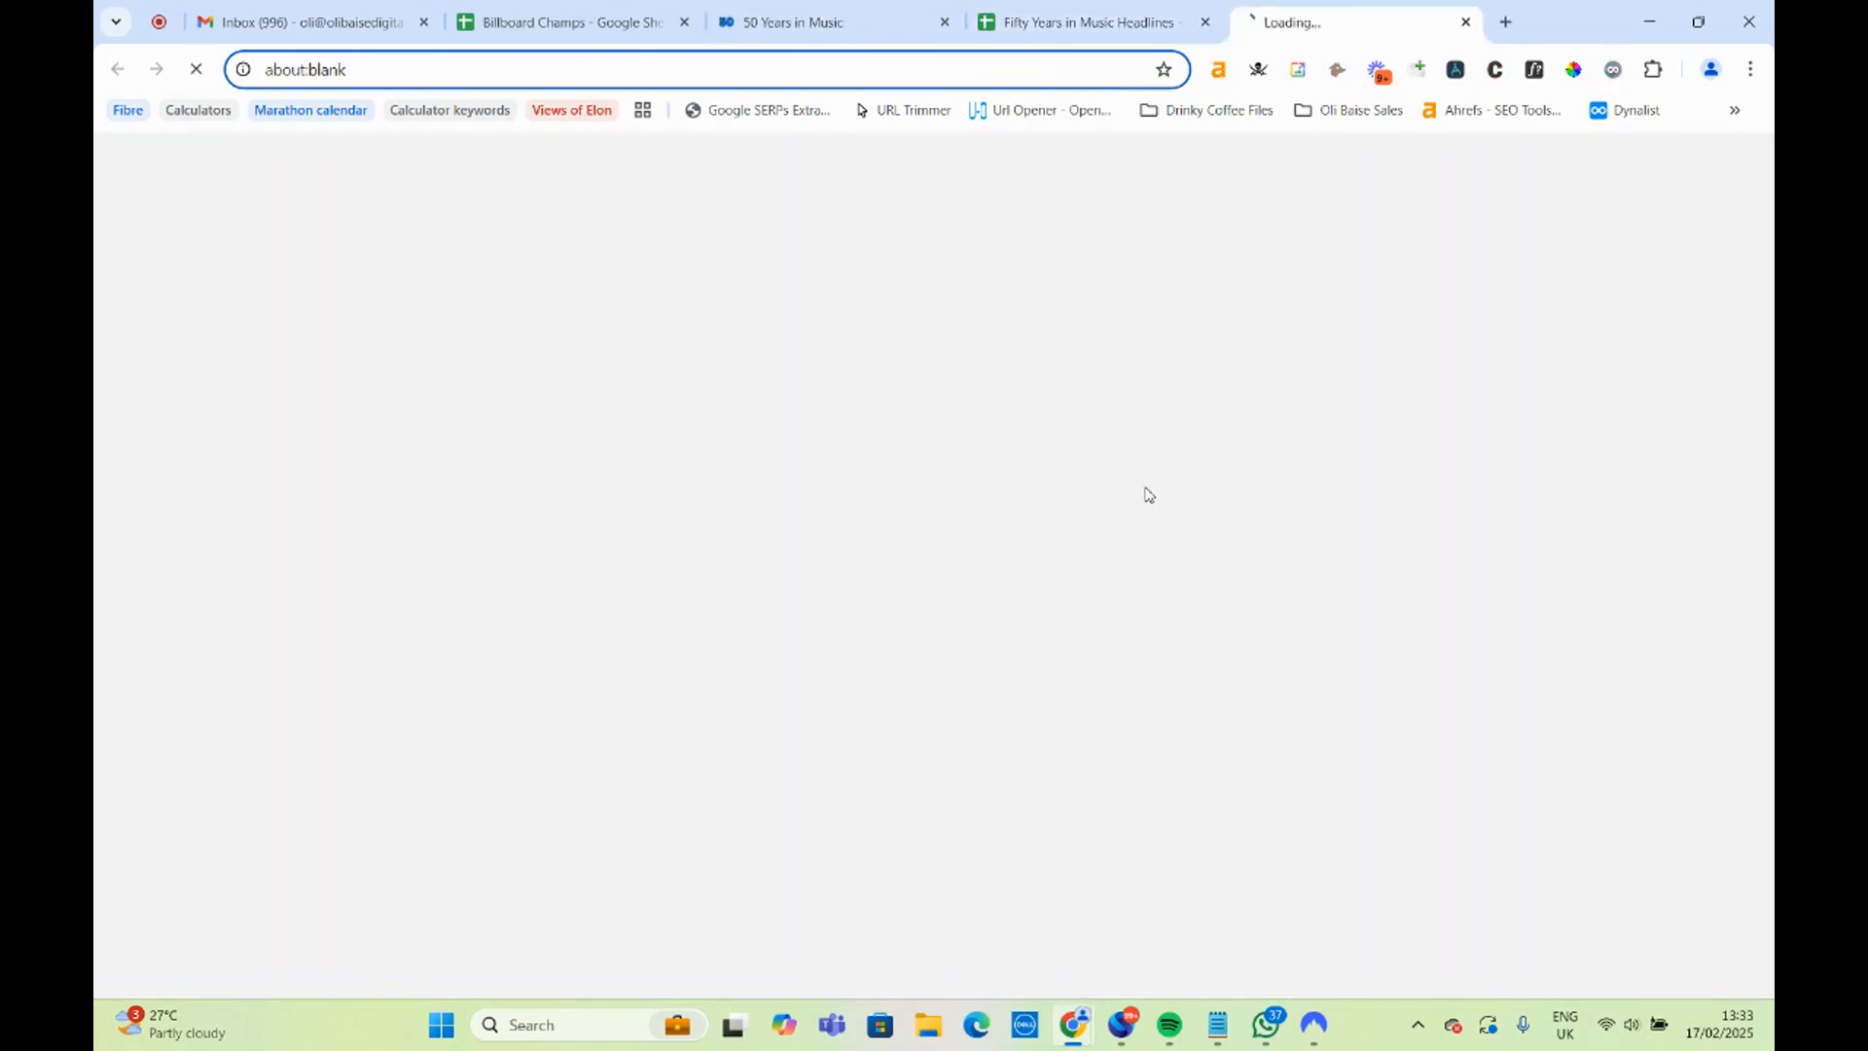
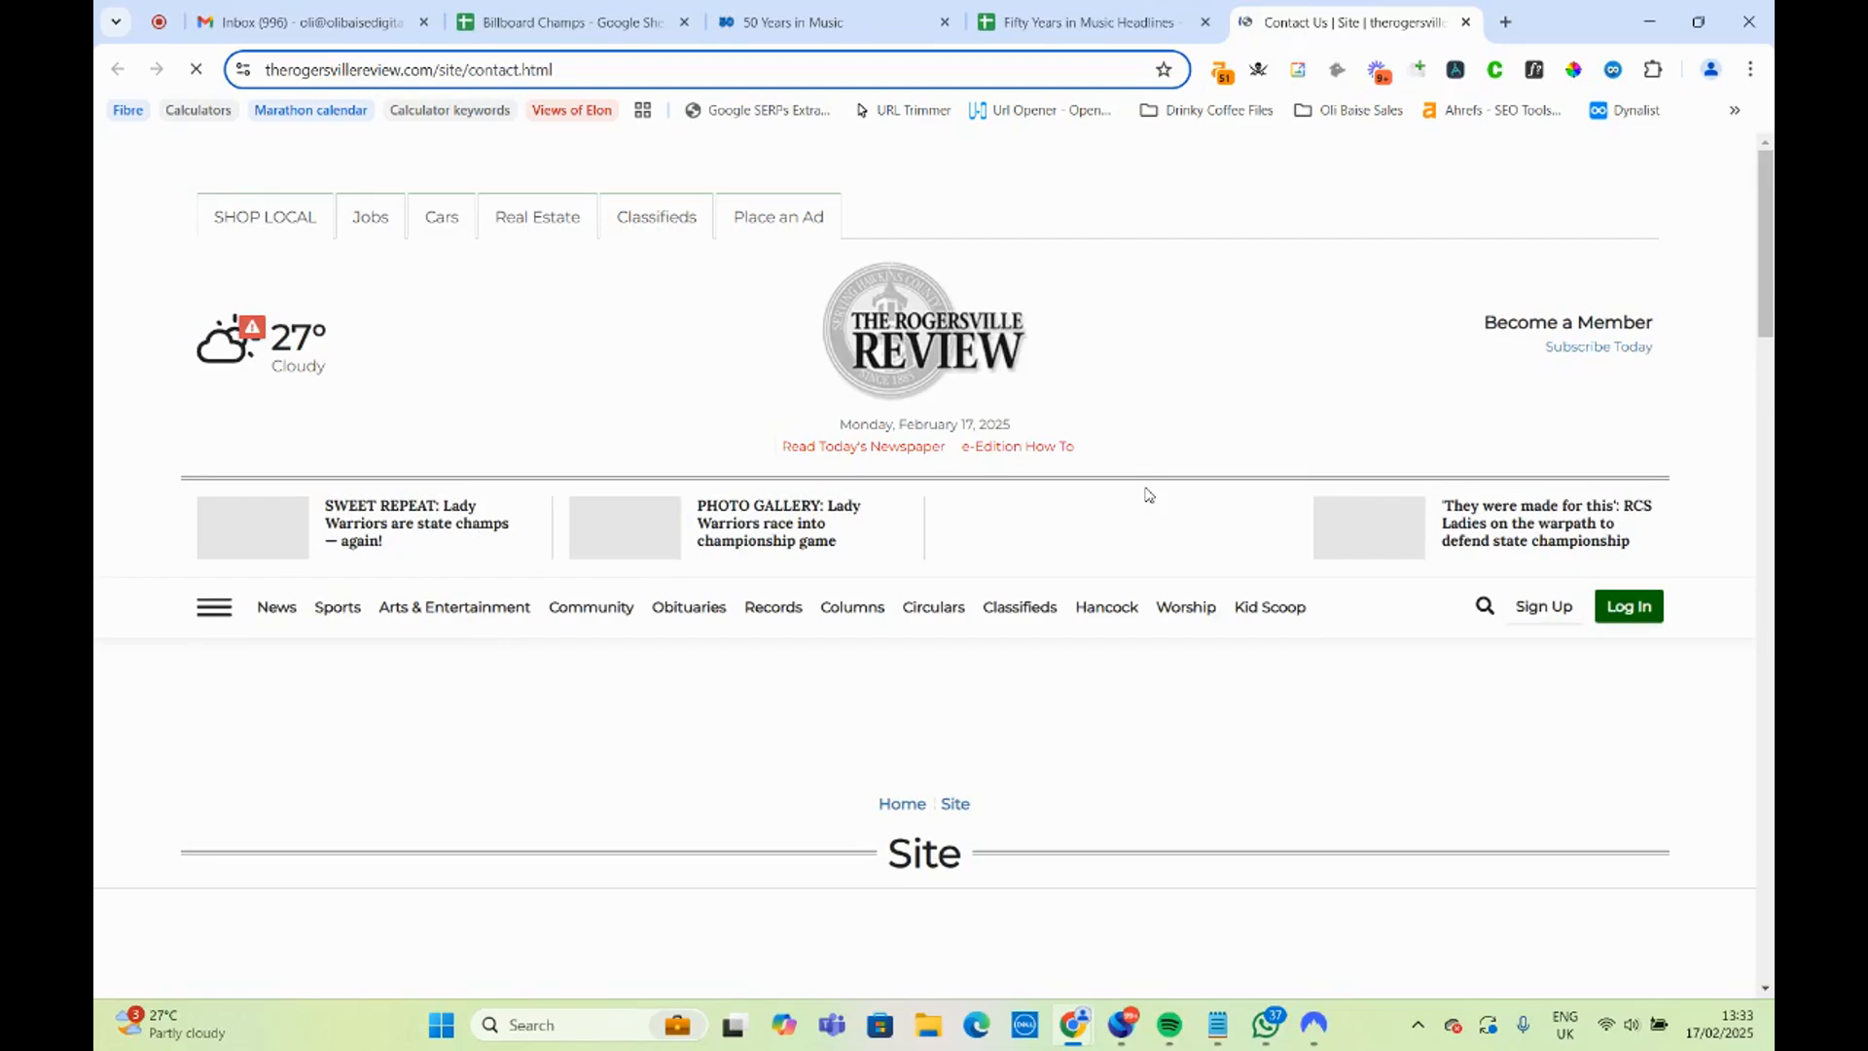
Review the staff directory on the Rogersville Review contact page, cross-checking the per-100,000-residents city table on the 50 Years in Music page.
{"action": "scroll", "coordinate": [1148, 496], "scroll_direction": "down", "scroll_amount": 5}
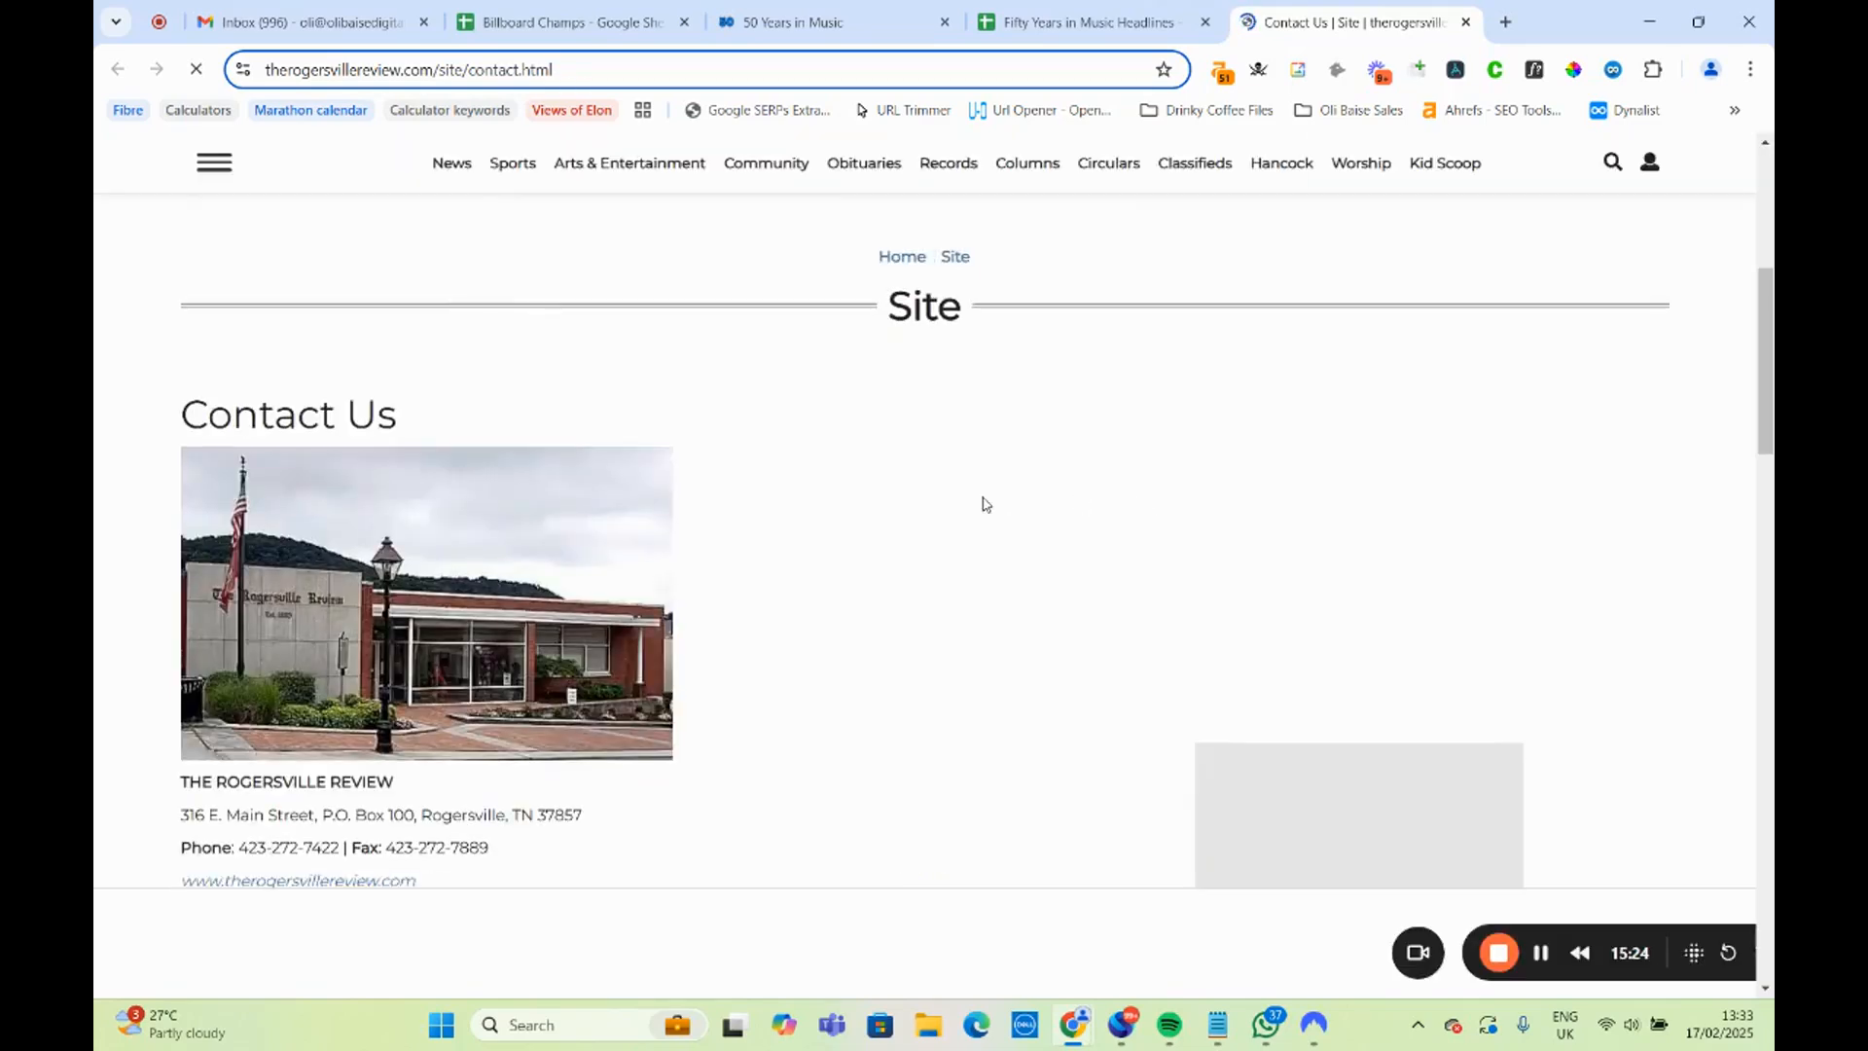
{"action": "scroll", "coordinate": [986, 504], "scroll_direction": "up", "scroll_amount": 5}
{"action": "scroll", "coordinate": [992, 496], "scroll_direction": "down", "scroll_amount": 11}
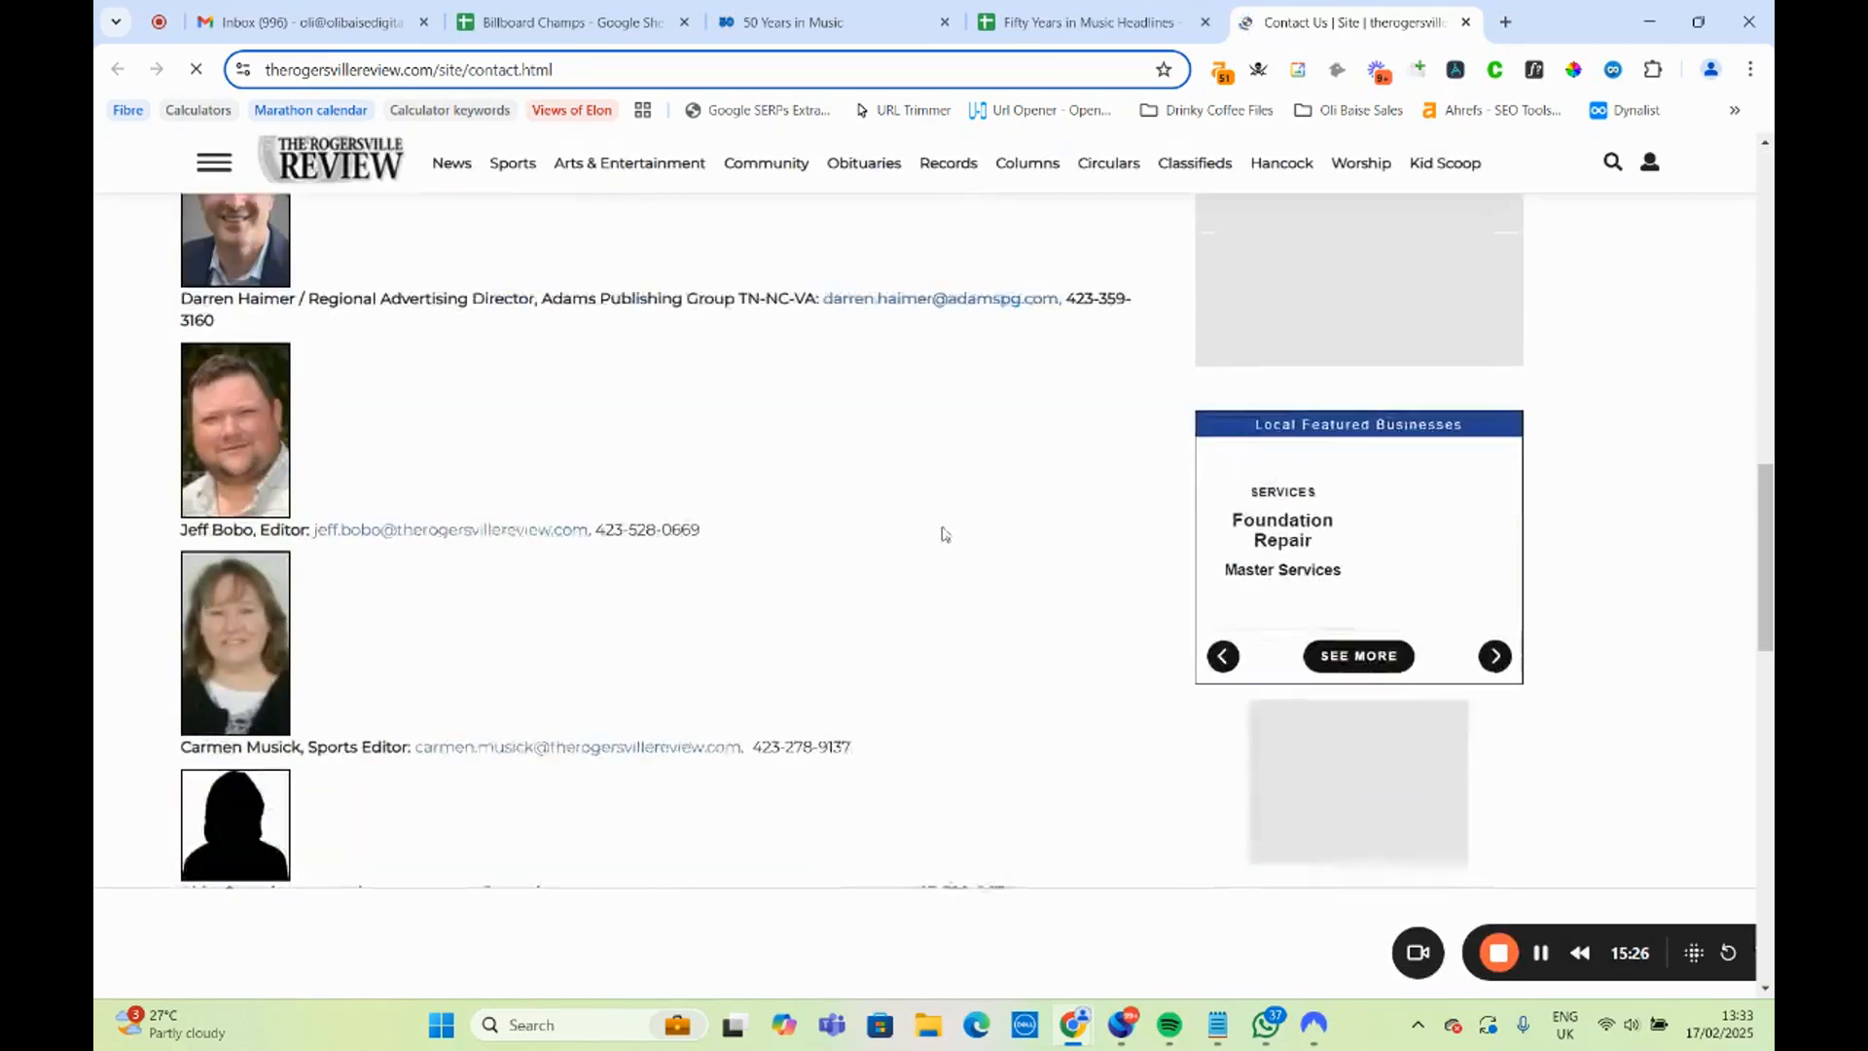
{"action": "scroll", "coordinate": [901, 526], "scroll_direction": "up", "scroll_amount": 3}
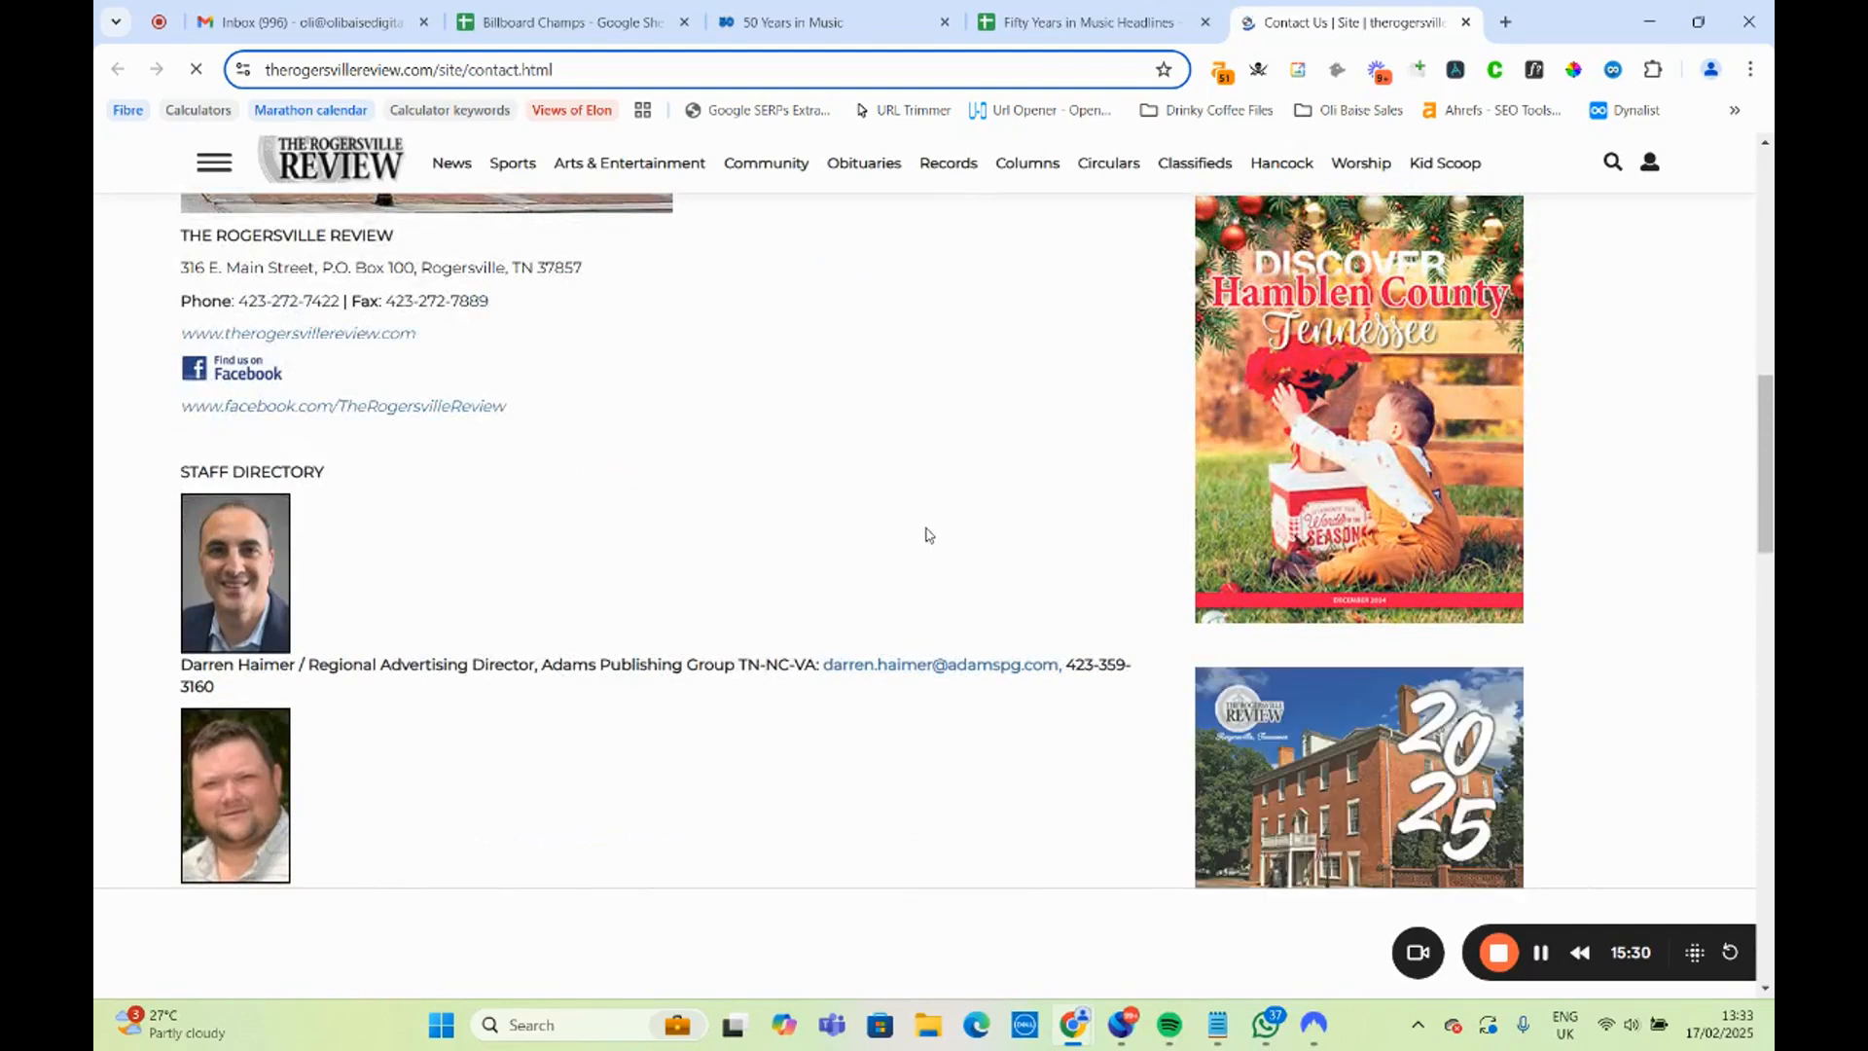
{"action": "left_click", "coordinate": [807, 21]}
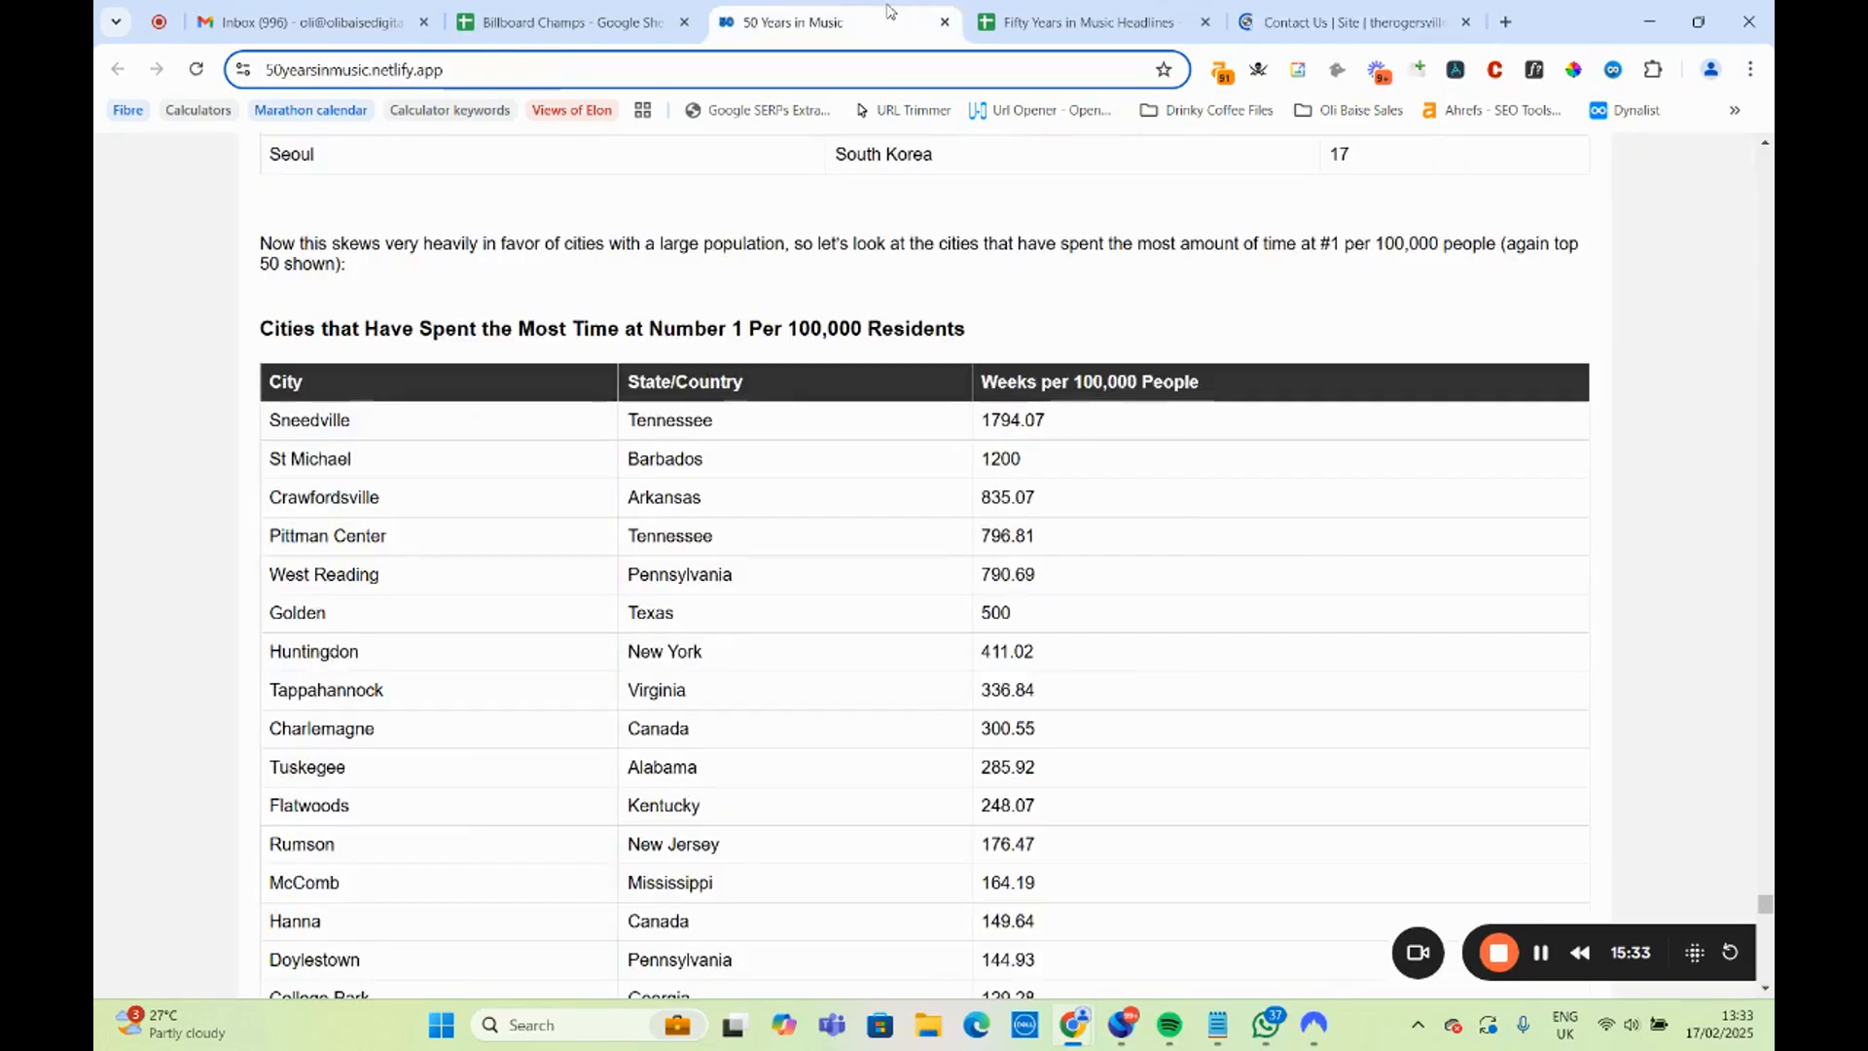
{"action": "left_click", "coordinate": [1271, 29]}
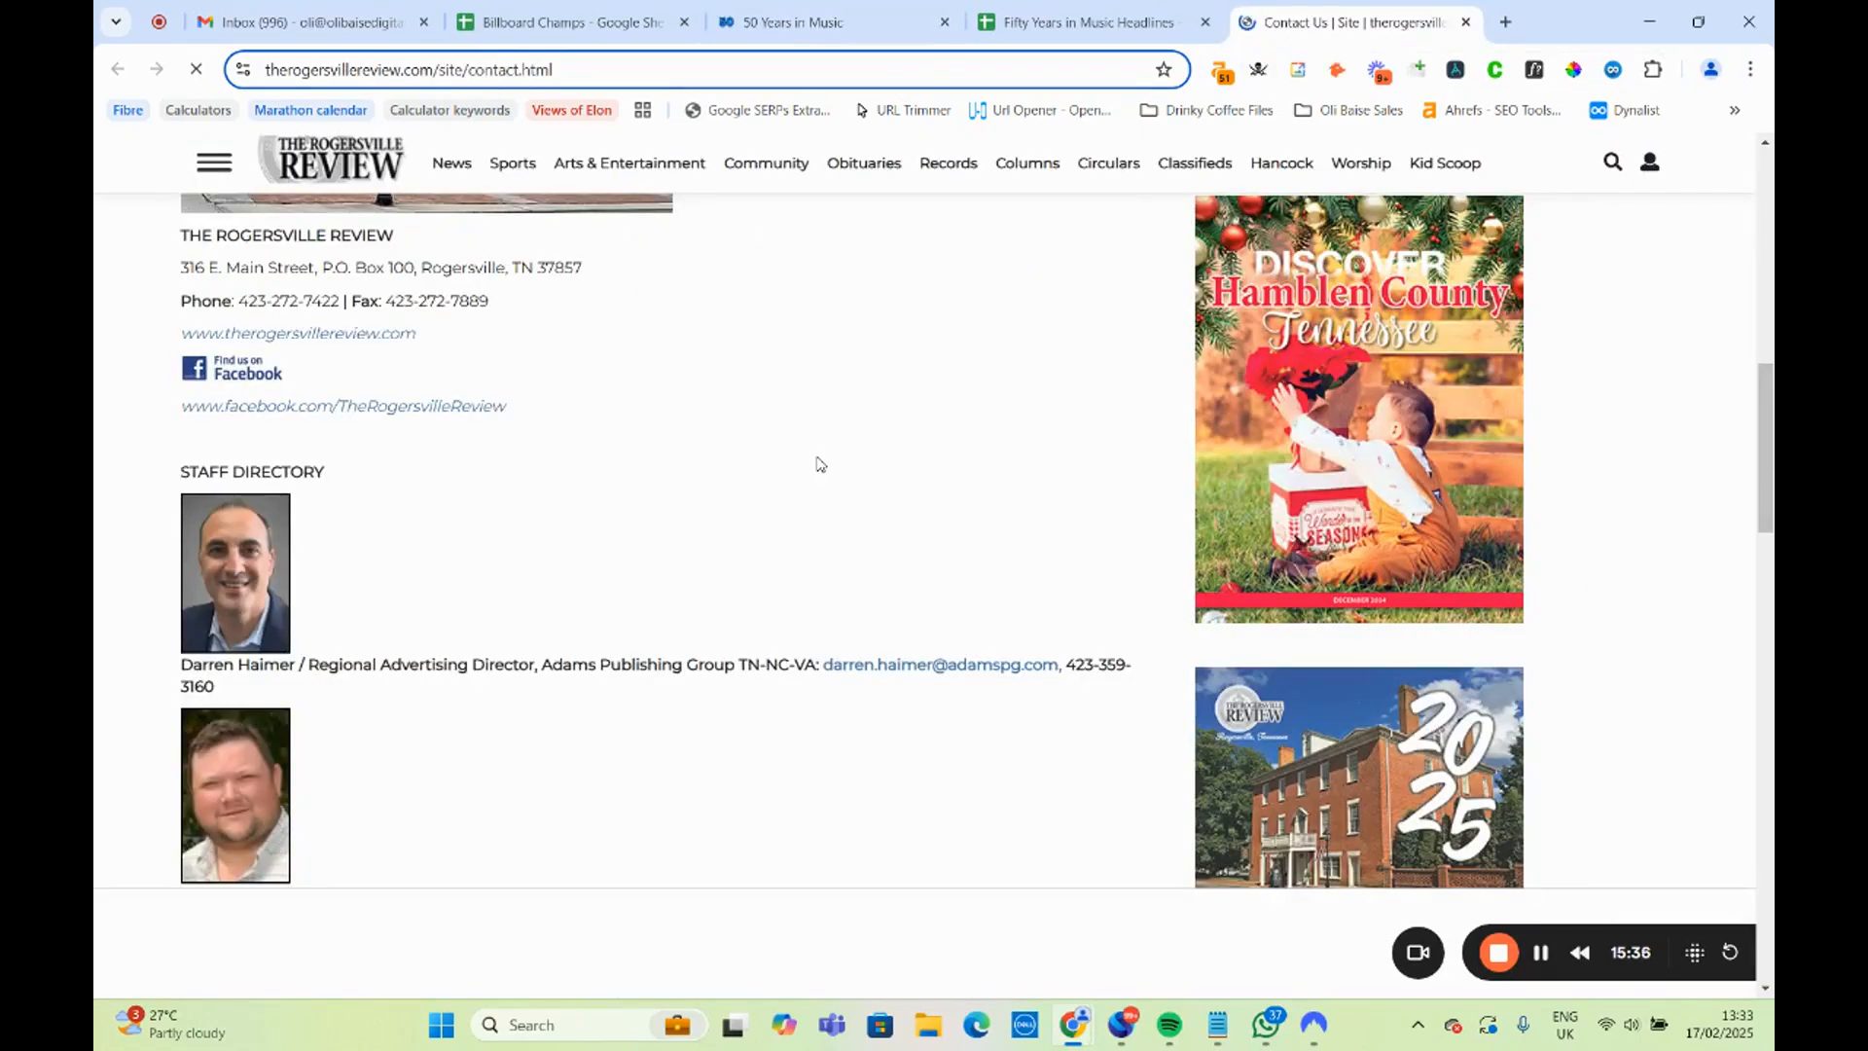
{"action": "scroll", "coordinate": [822, 476], "scroll_direction": "down", "scroll_amount": 4}
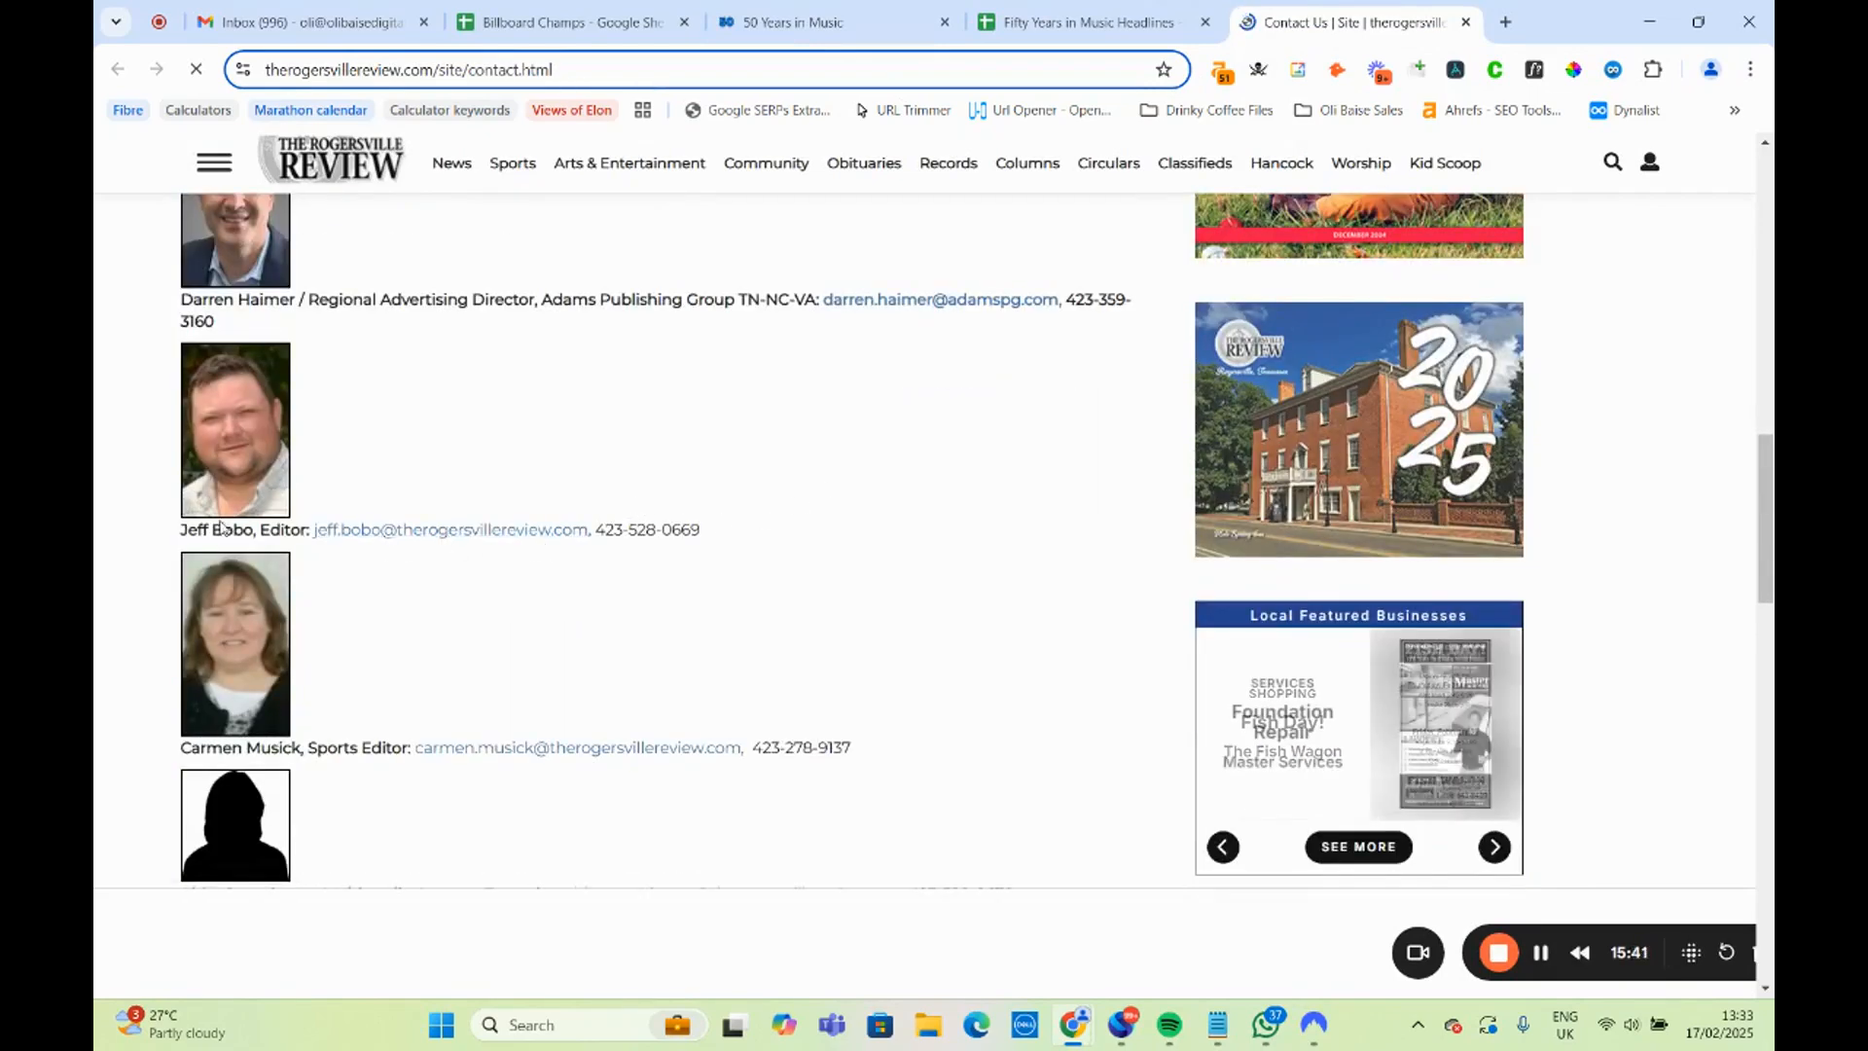
Browse the Rogersville Review's Arts & Entertainment section for recent local music and feature stories, and close the site.
{"action": "scroll", "coordinate": [475, 416], "scroll_direction": "up", "scroll_amount": 10}
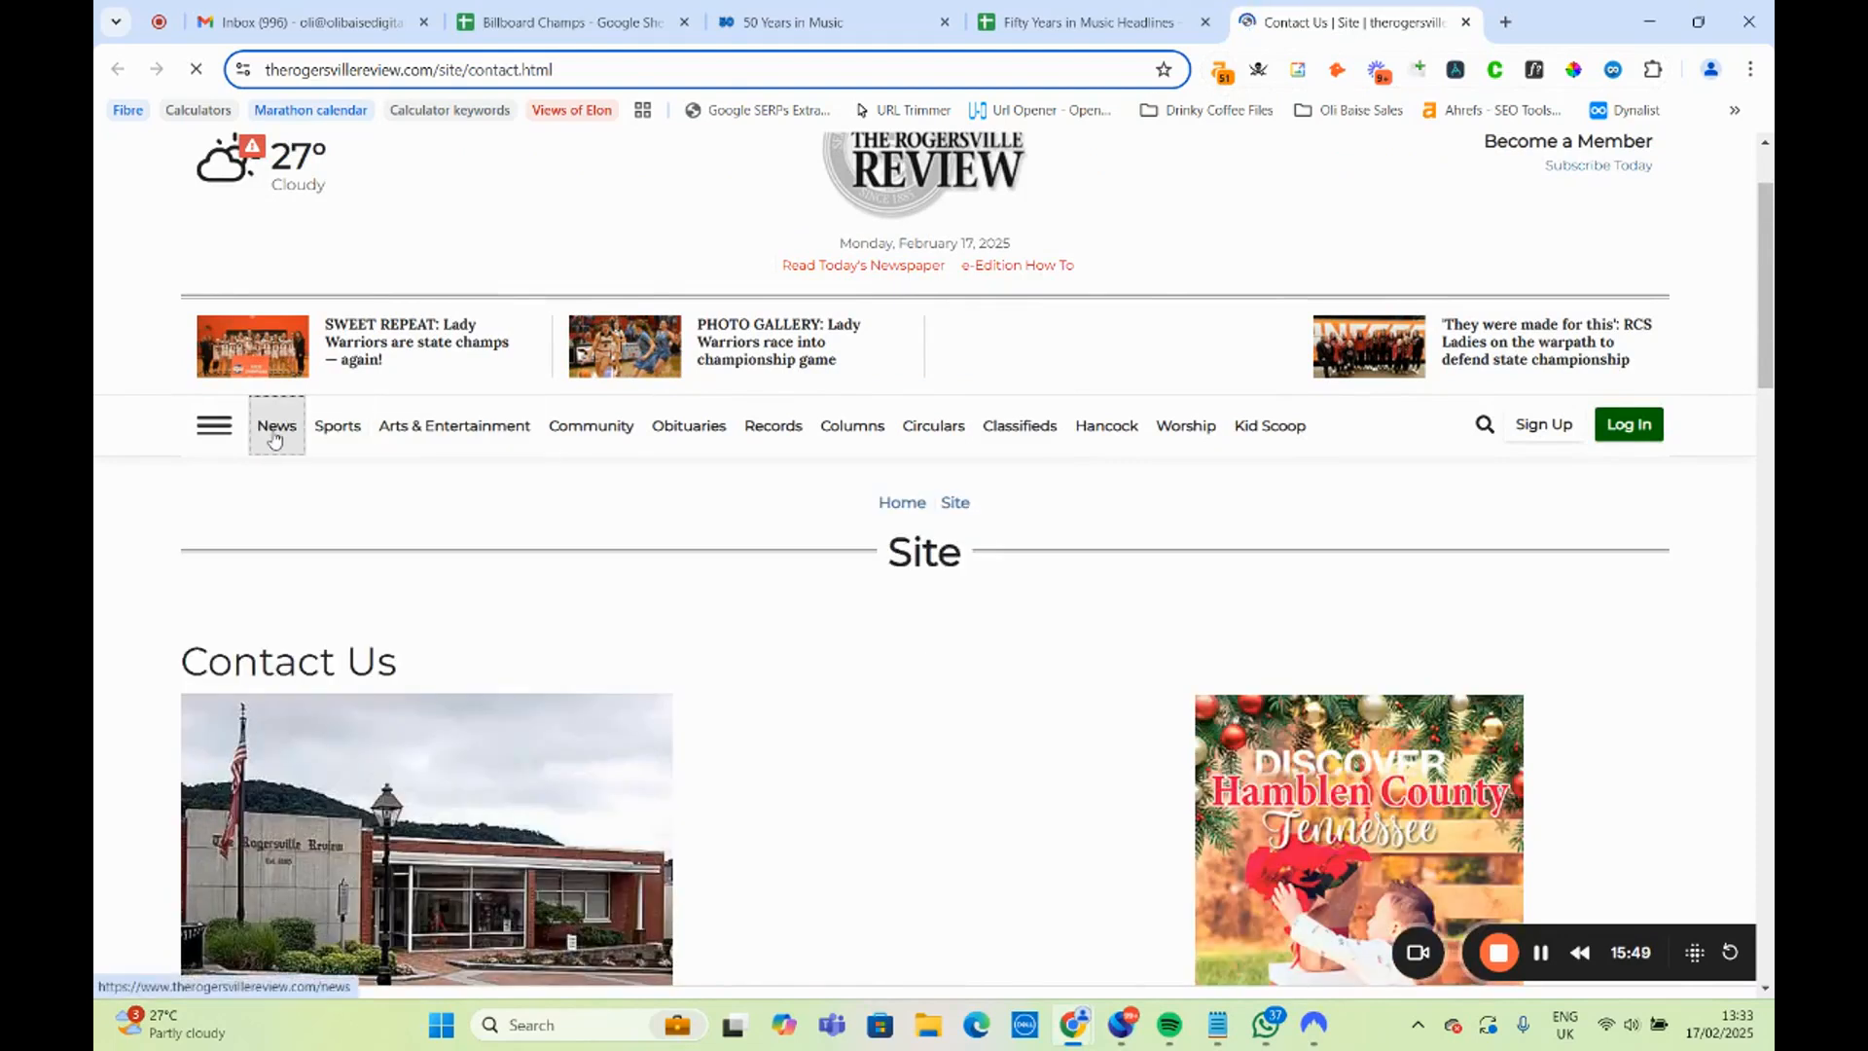
{"action": "left_click", "coordinate": [460, 432]}
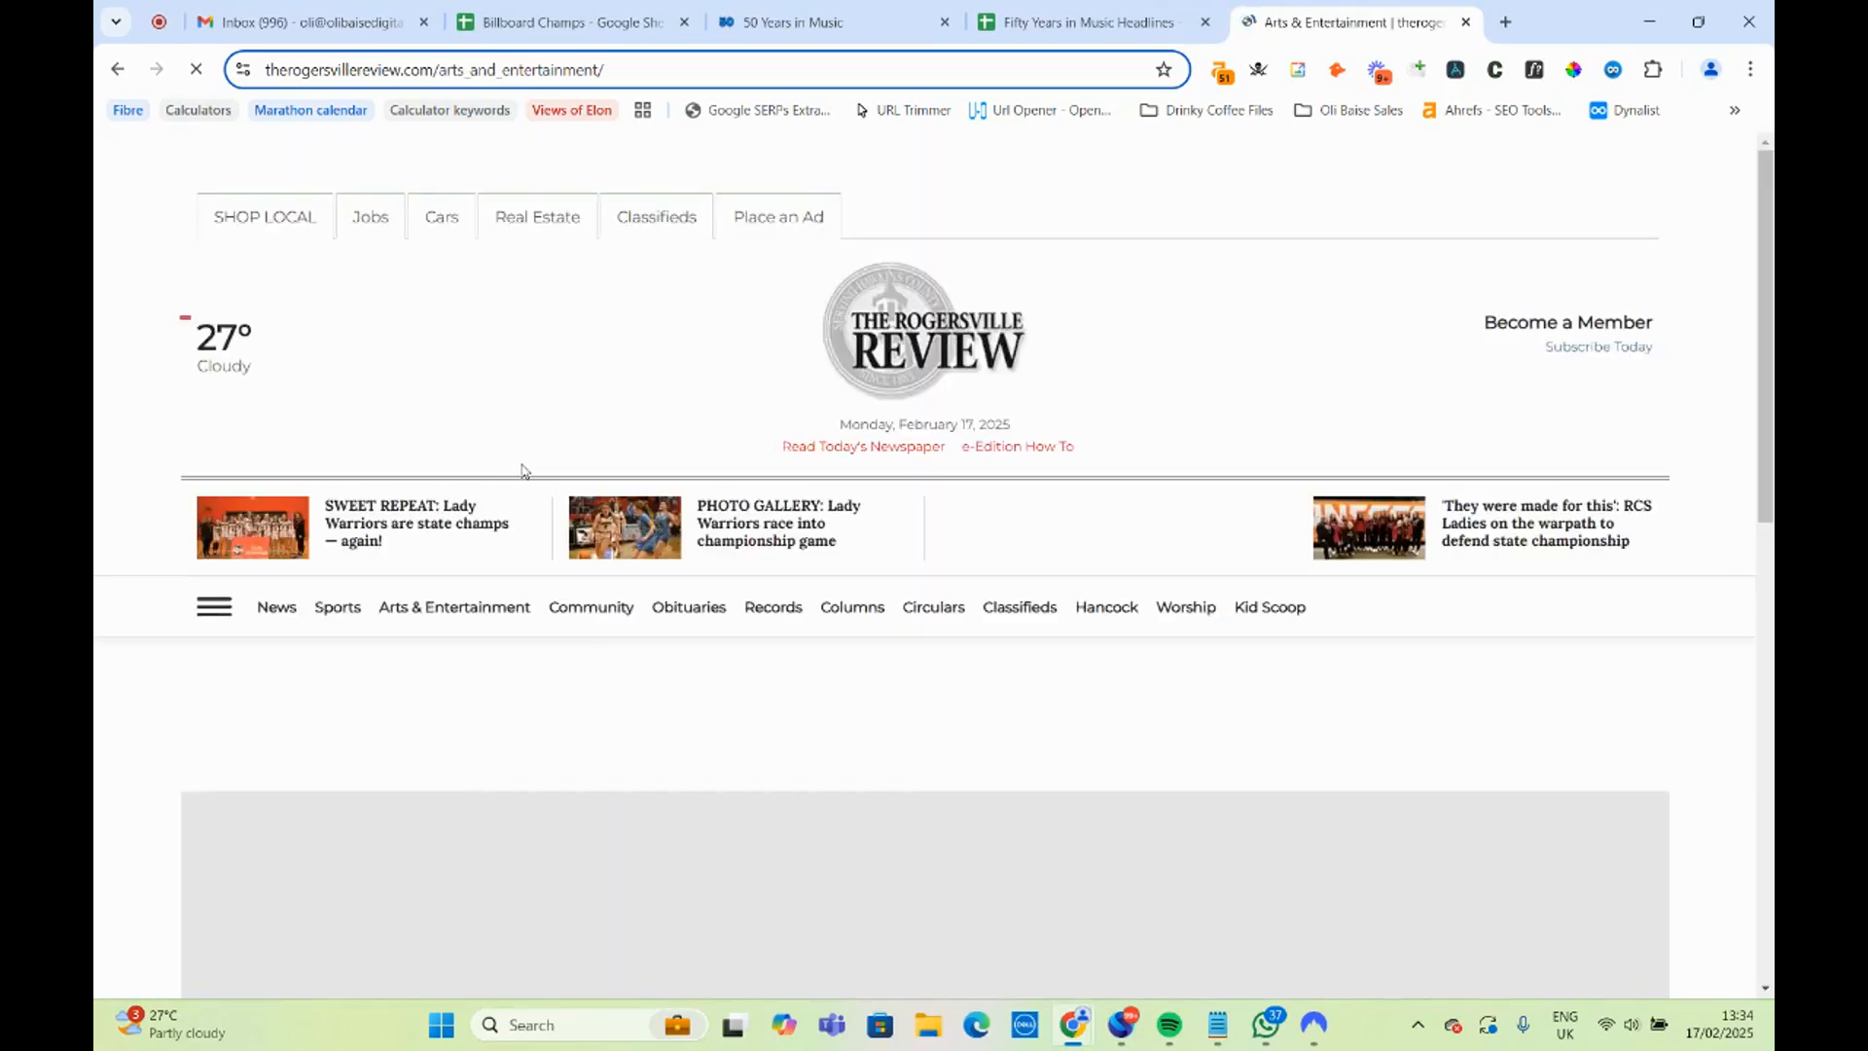
{"action": "scroll", "coordinate": [531, 475], "scroll_direction": "down", "scroll_amount": 4}
{"action": "scroll", "coordinate": [547, 482], "scroll_direction": "down", "scroll_amount": 2}
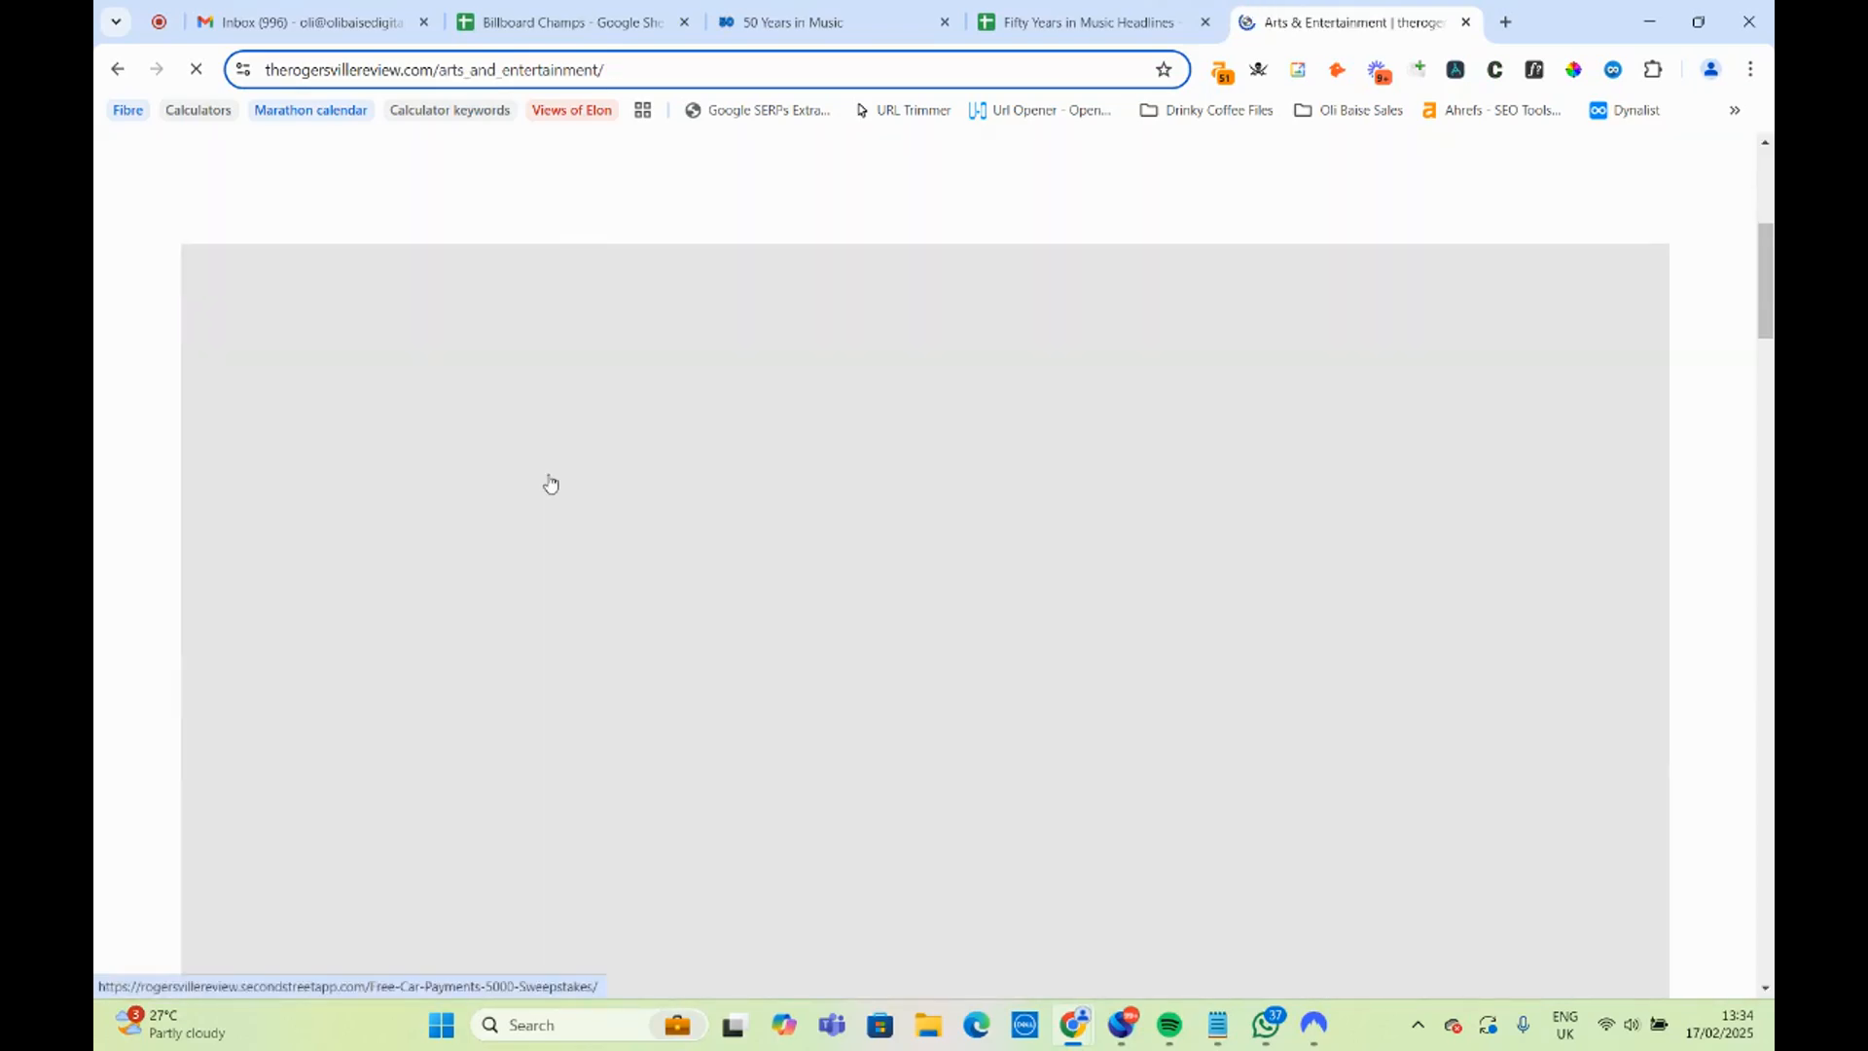
{"action": "scroll", "coordinate": [551, 483], "scroll_direction": "down", "scroll_amount": 10}
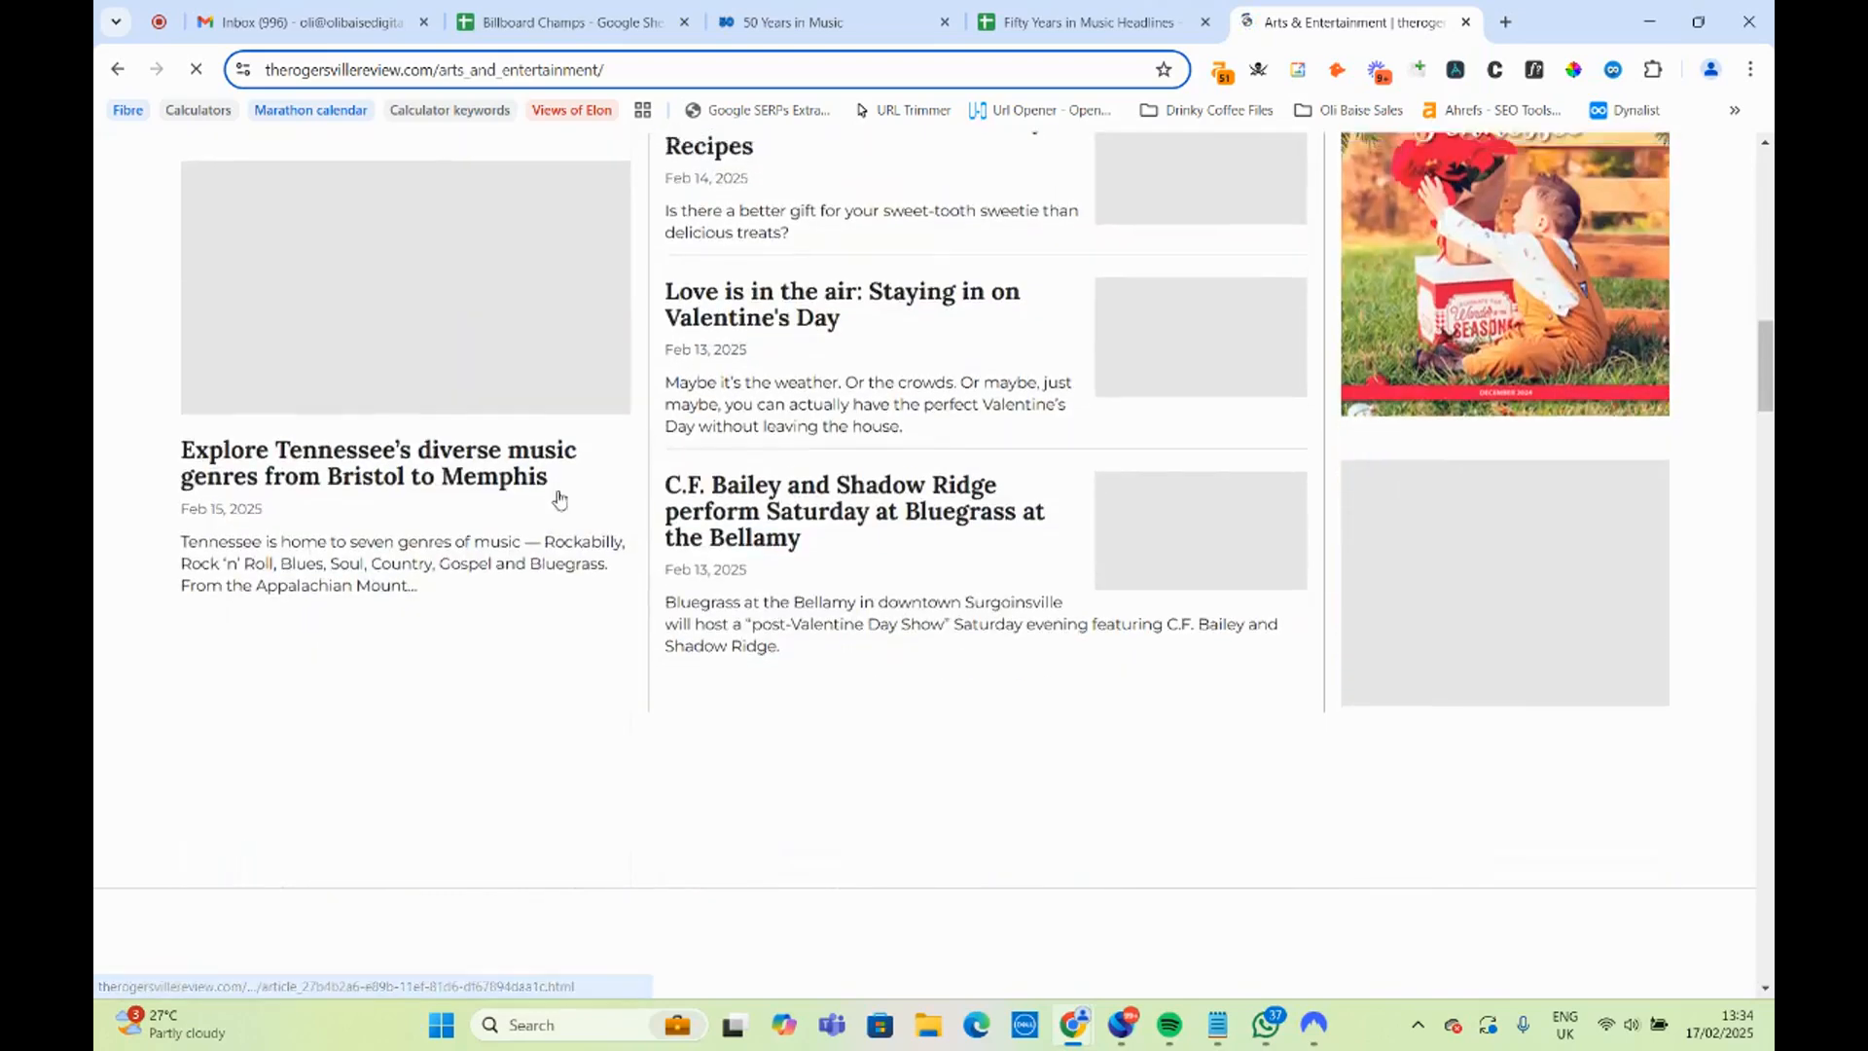
{"action": "scroll", "coordinate": [605, 504], "scroll_direction": "up", "scroll_amount": 2}
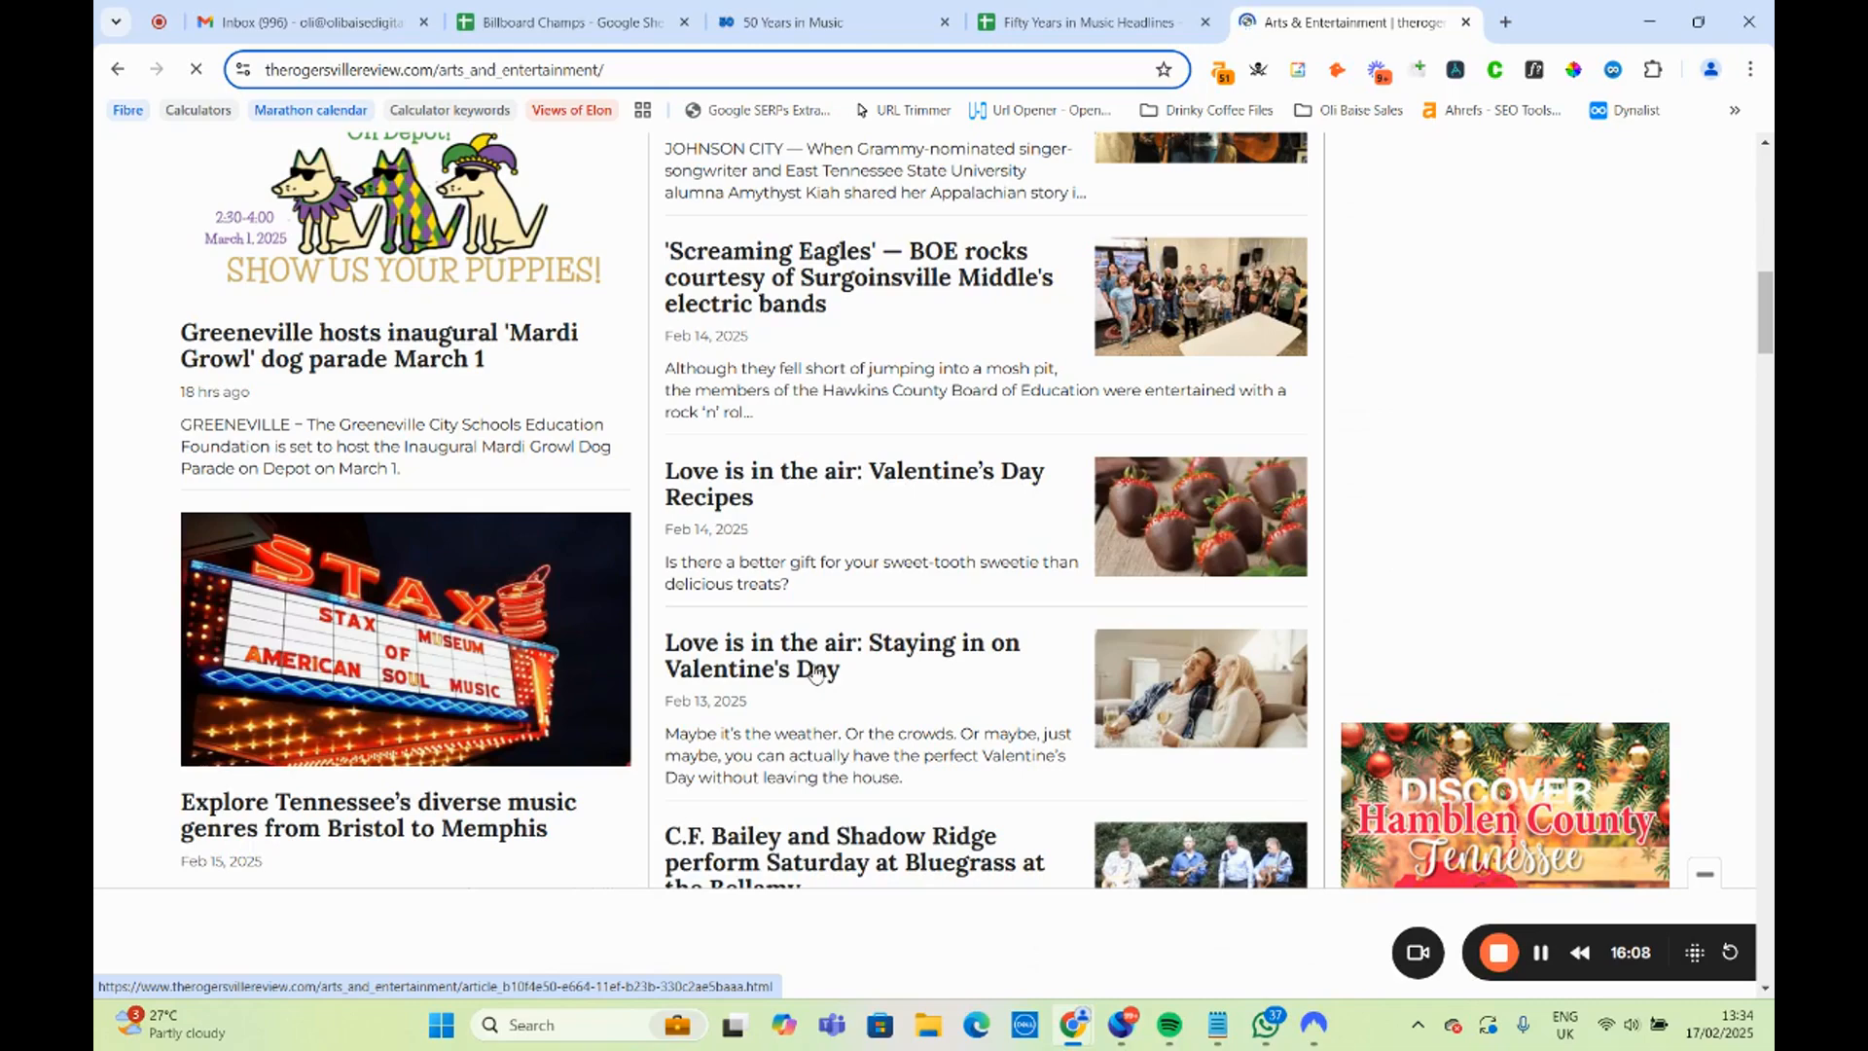
{"action": "left_click_drag", "start_coordinate": [881, 677], "coordinate": [661, 637]}
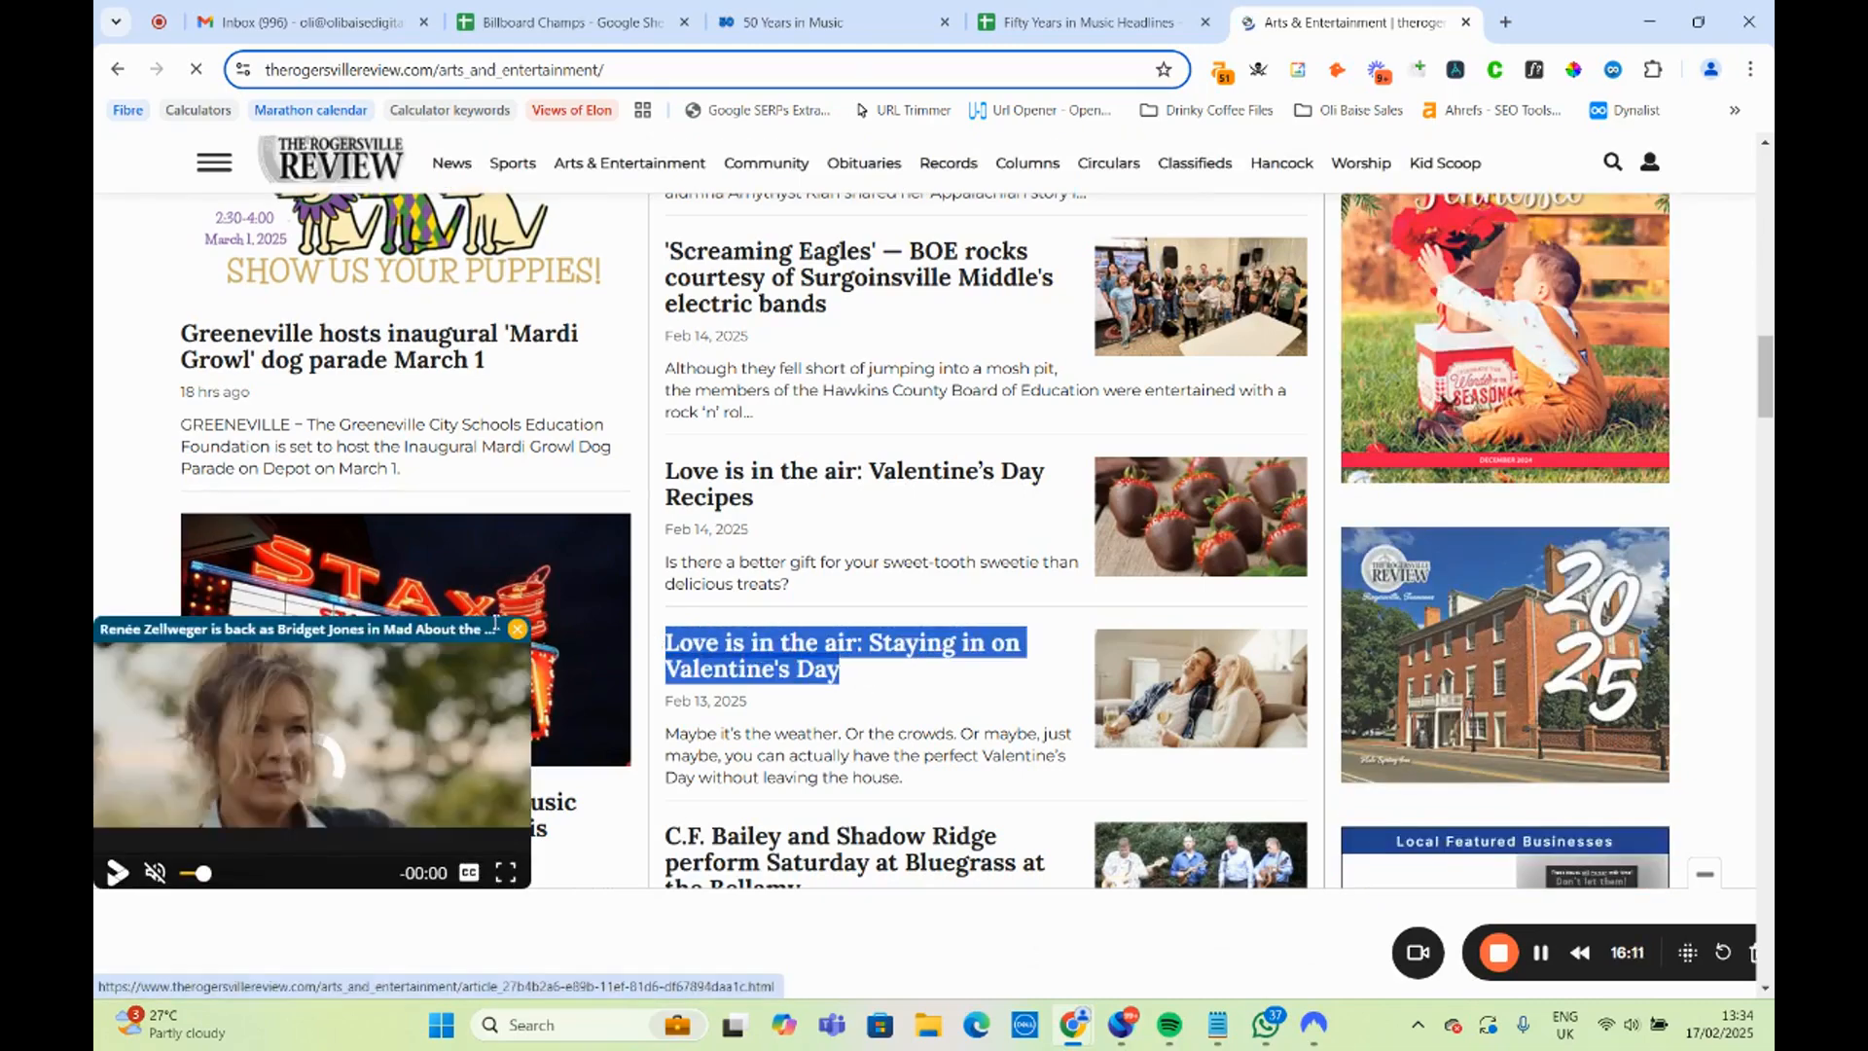
{"action": "scroll", "coordinate": [830, 548], "scroll_direction": "up", "scroll_amount": 2}
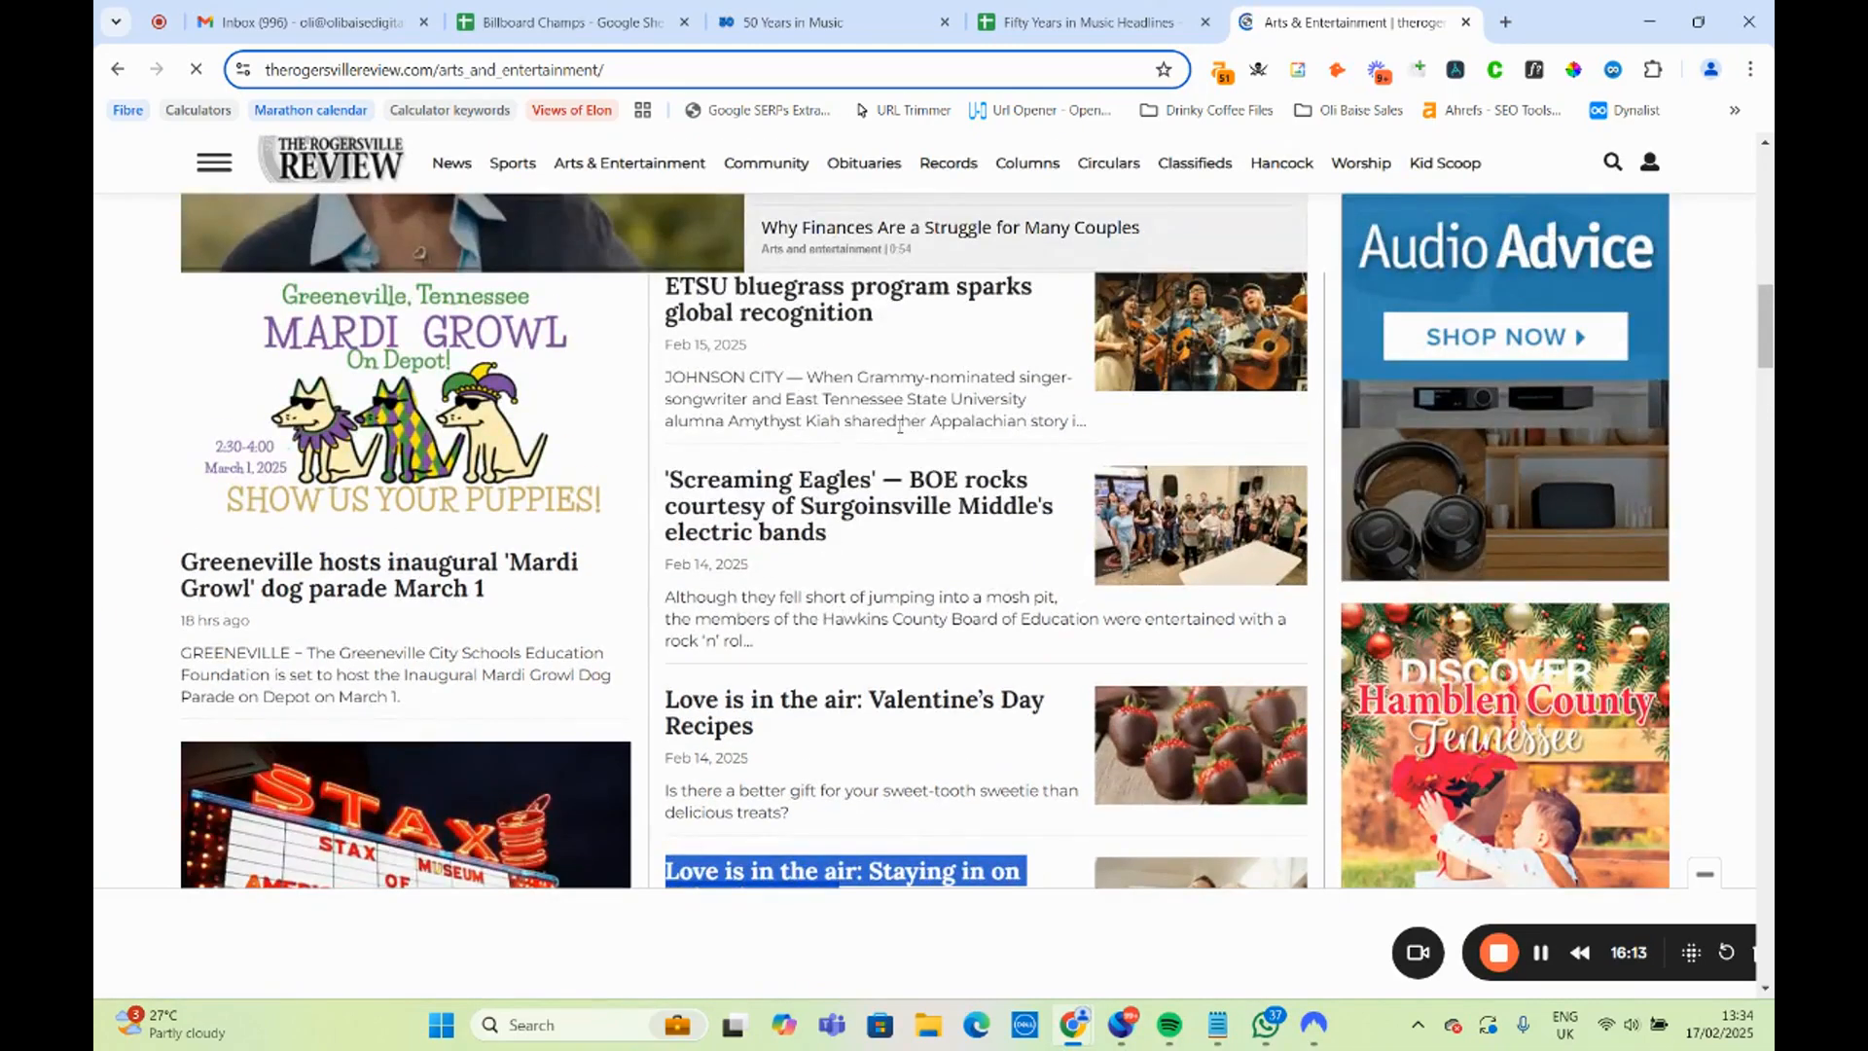
{"action": "scroll", "coordinate": [900, 425], "scroll_direction": "up", "scroll_amount": 5}
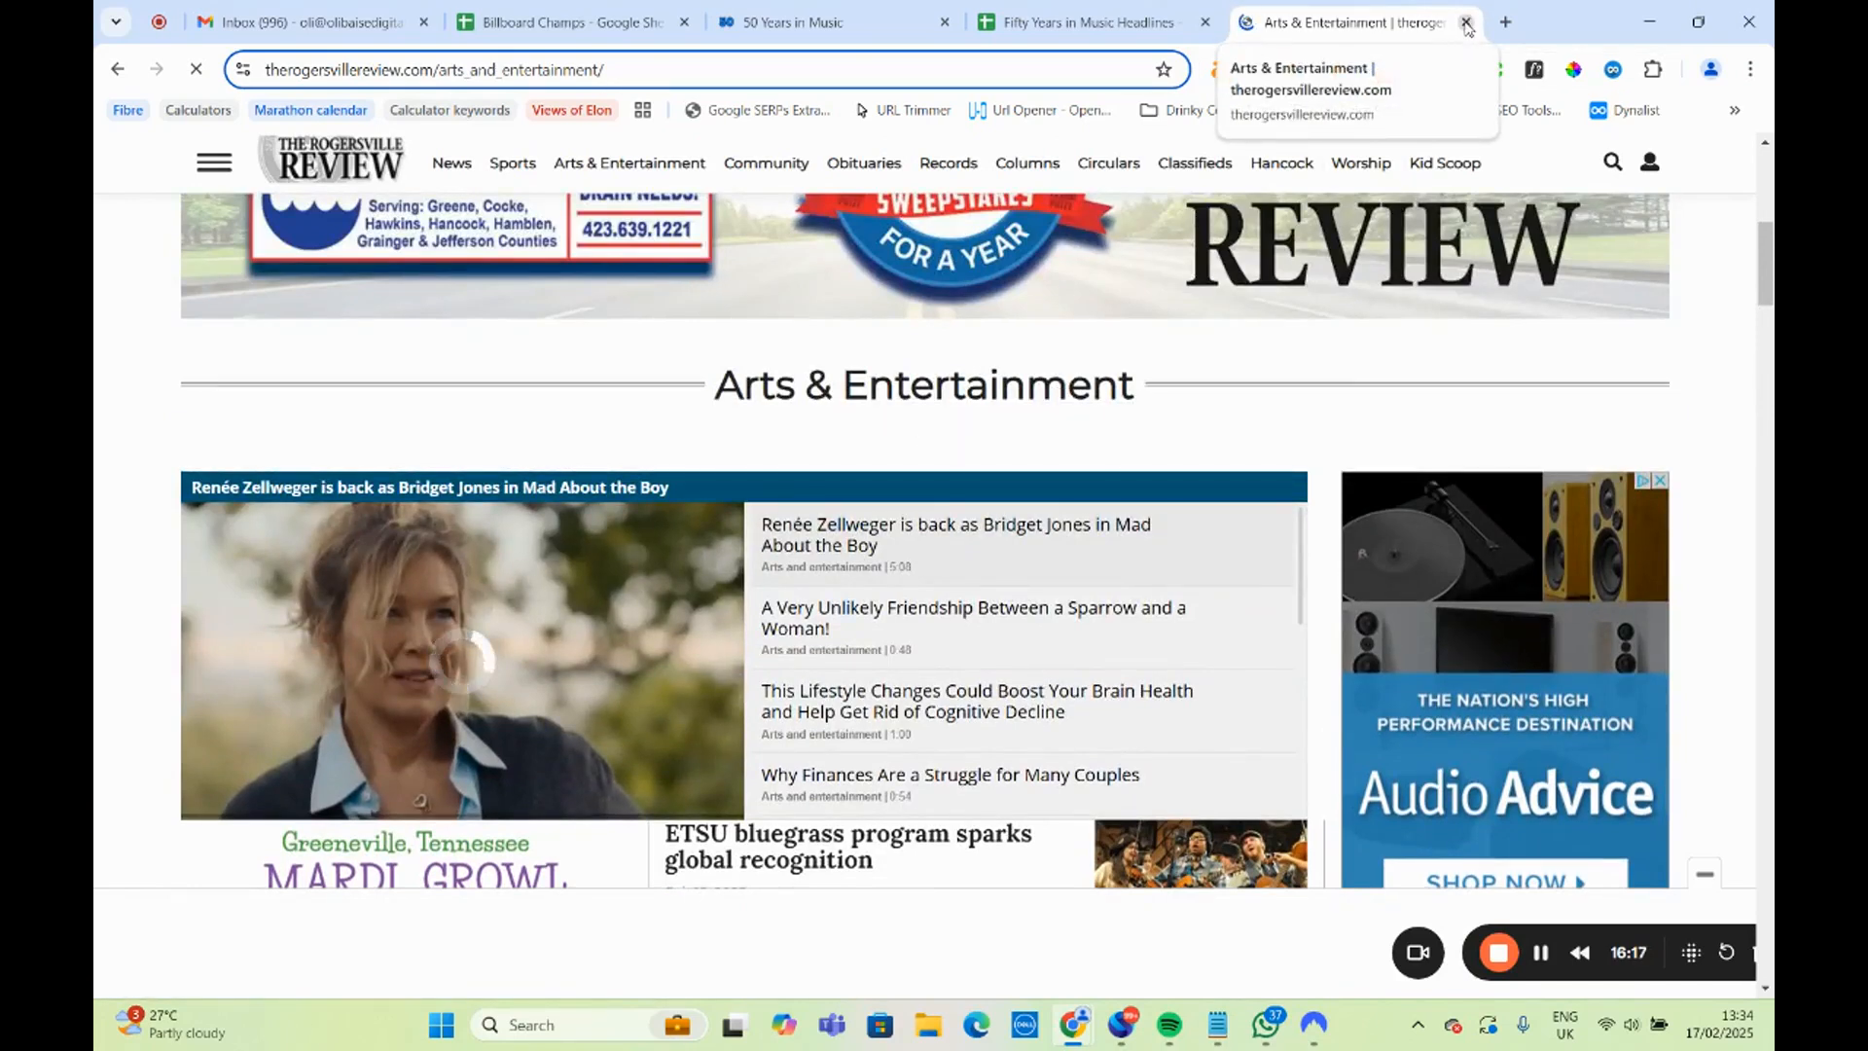
{"action": "left_click", "coordinate": [1466, 22]}
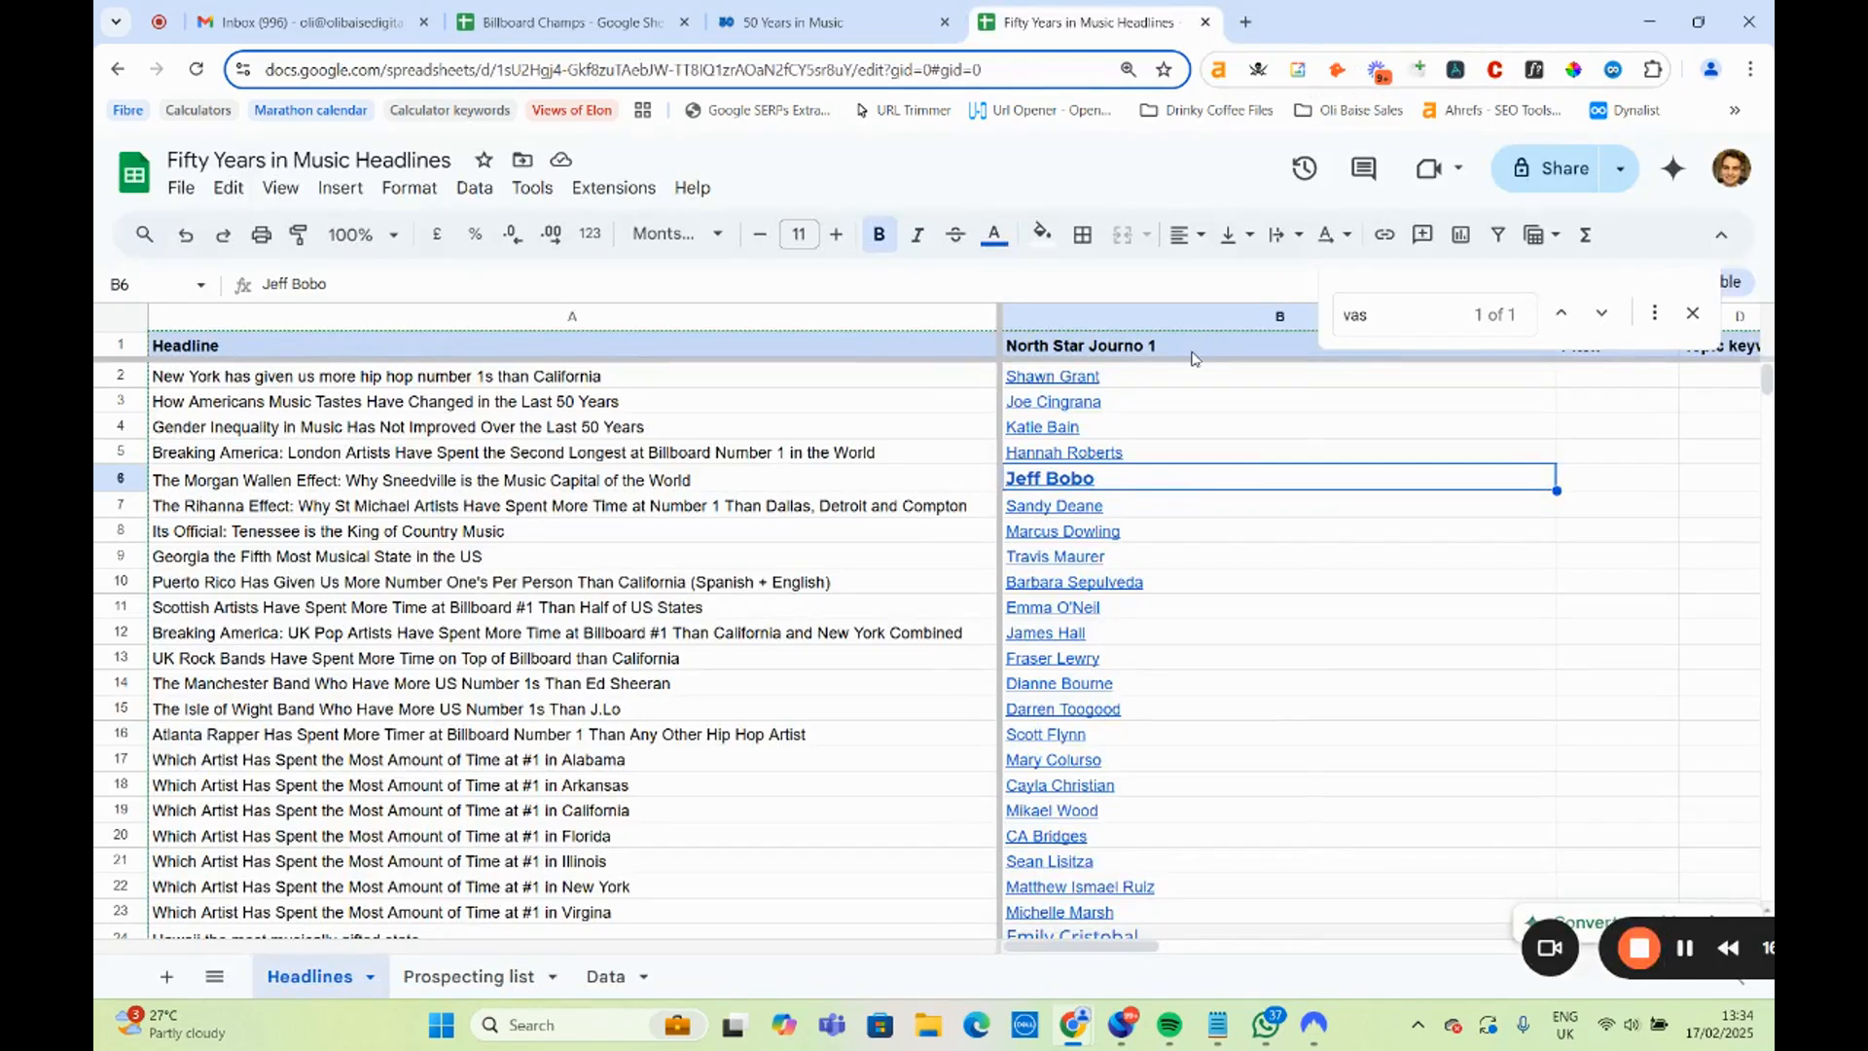
Open the Barbados Today author page linked in B7 and highlight St Michael in the 50 Years in Music per-100,000-residents table.
{"action": "left_click", "coordinate": [1026, 514]}
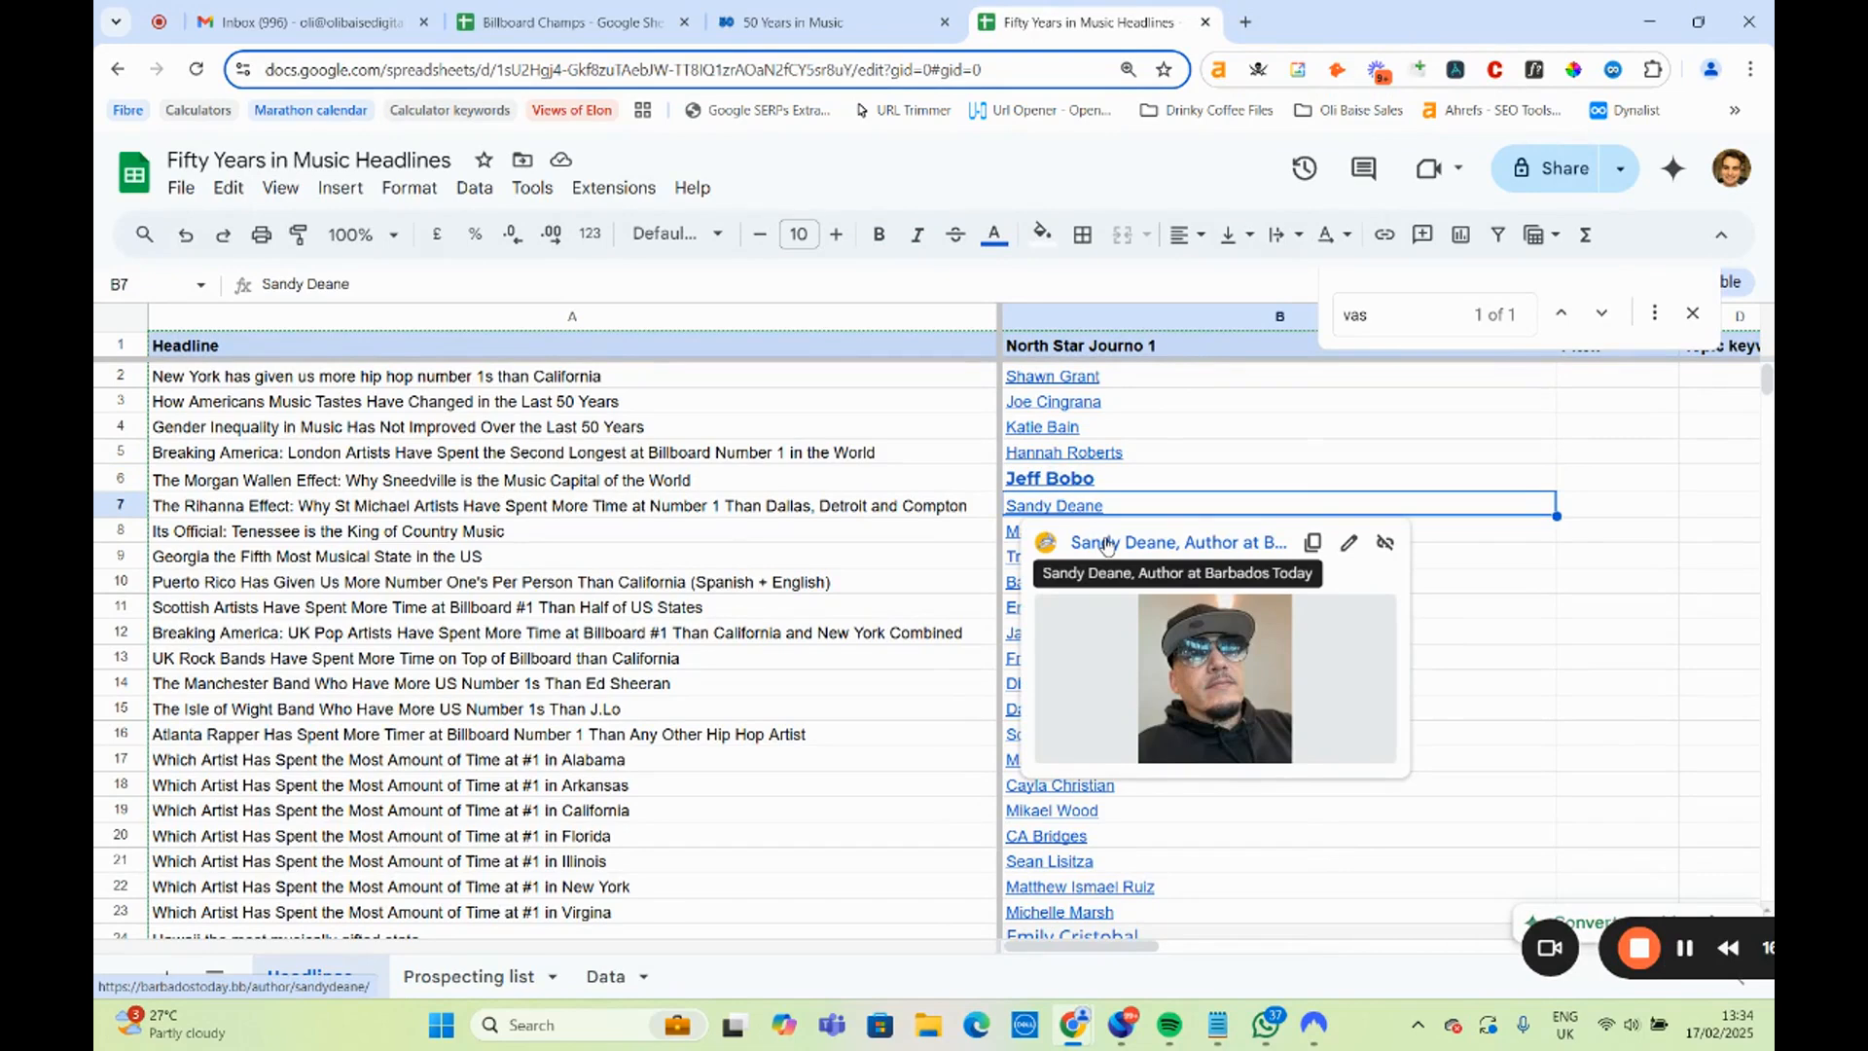
{"action": "left_click", "coordinate": [1105, 543]}
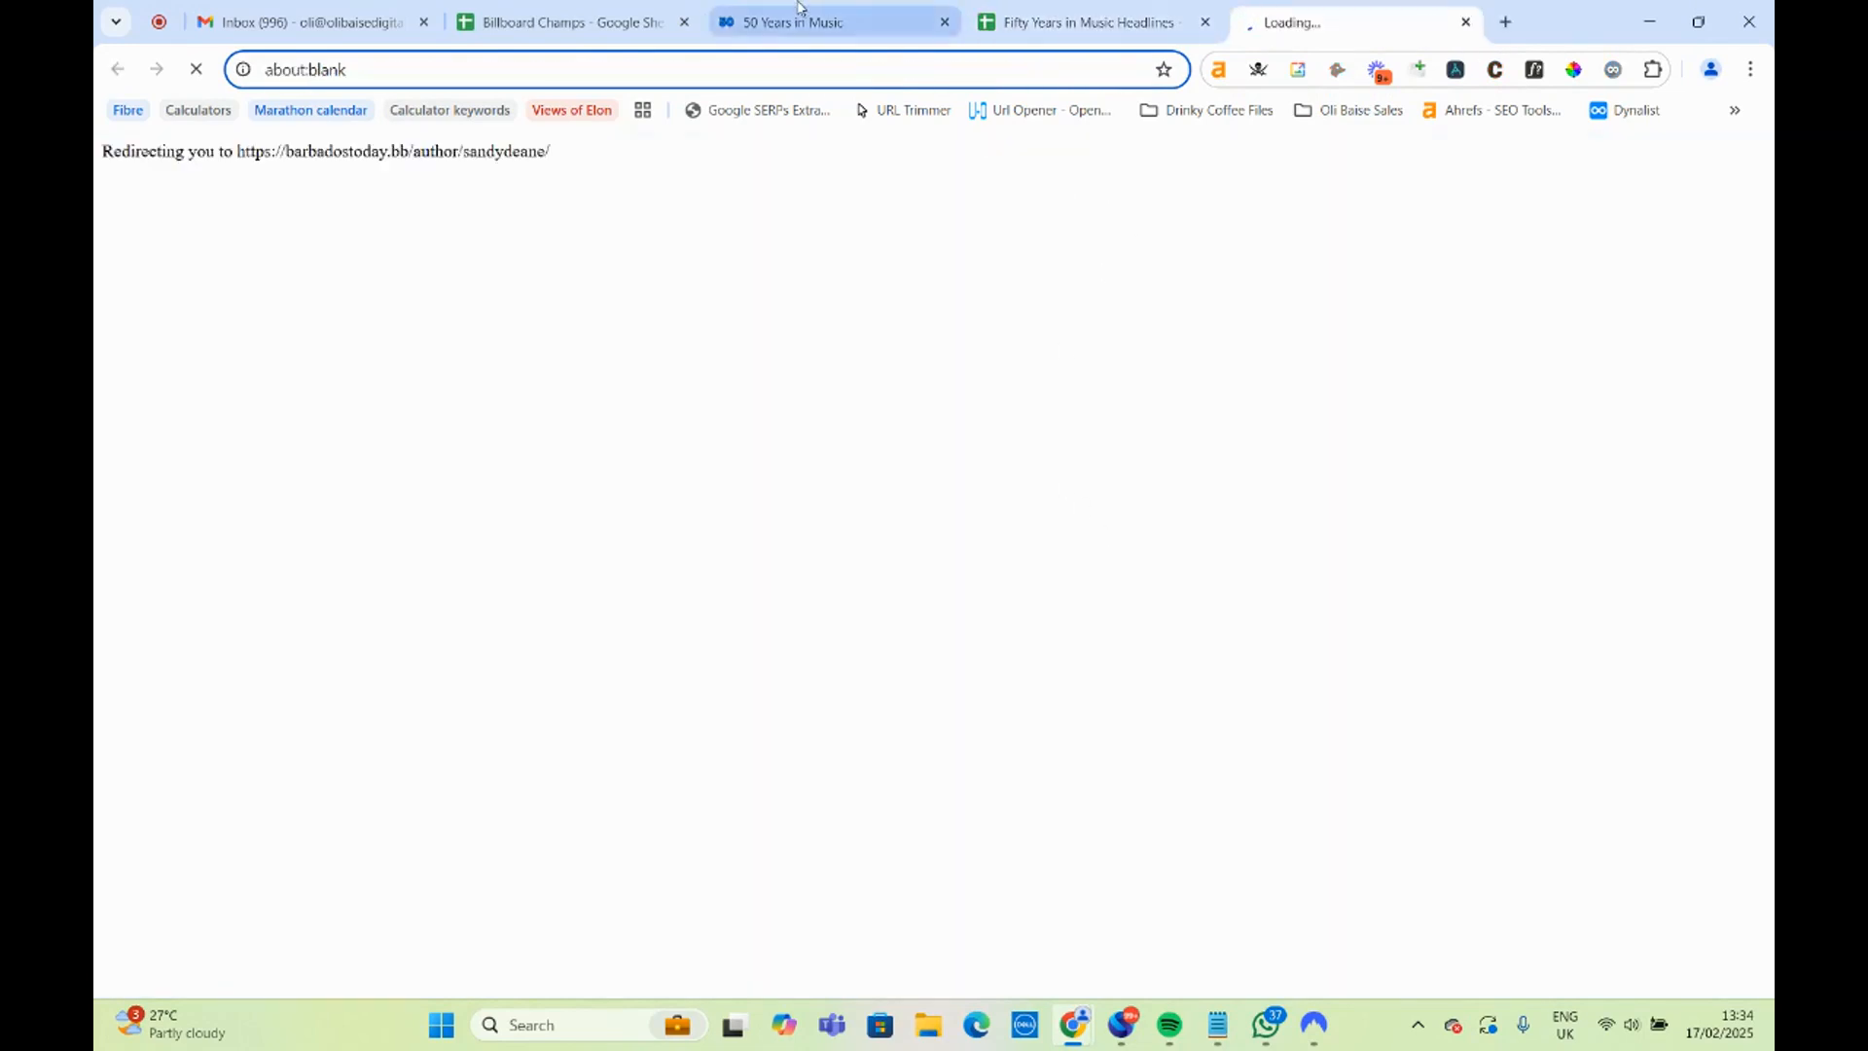
{"action": "left_click", "coordinate": [827, 21]}
{"action": "left_click_drag", "start_coordinate": [381, 465], "coordinate": [273, 457]}
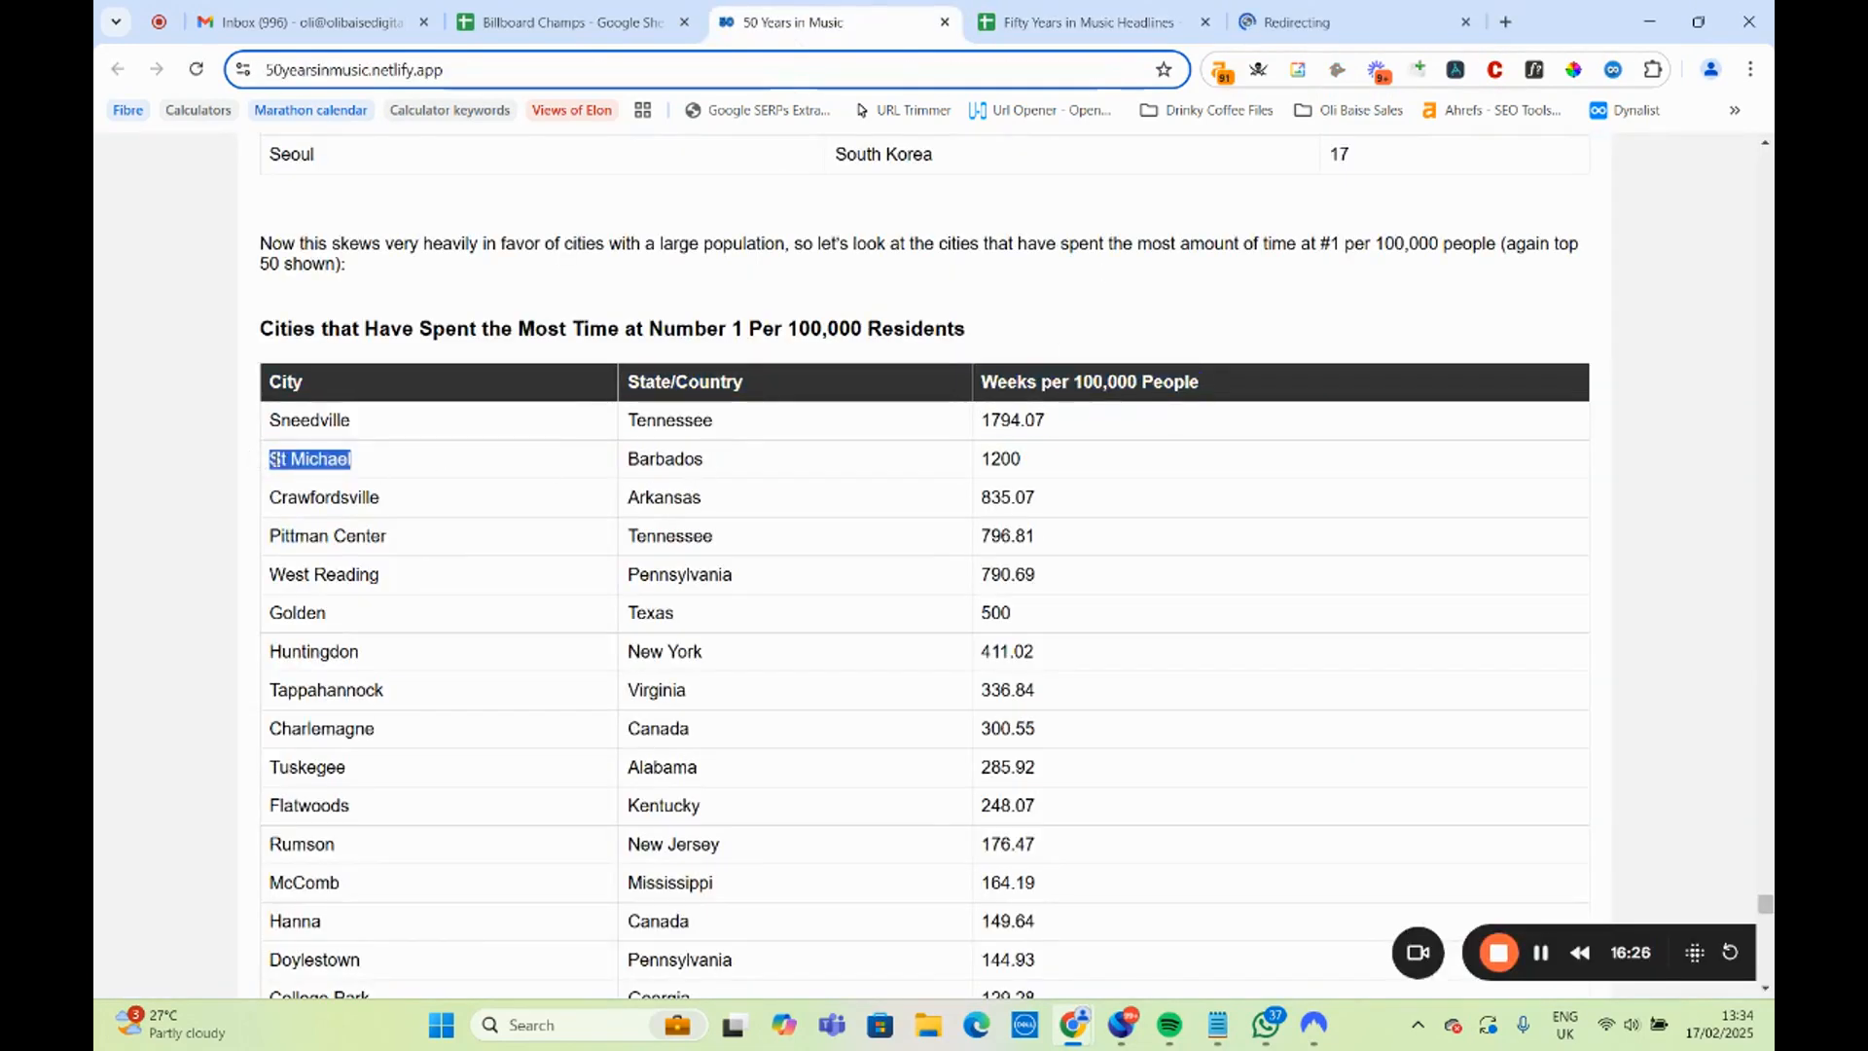
Review the Barbados Today author's recent articles and highlight the headline about Rupee's 'Tempted to Touch' being certified gold by RIAA.
{"action": "left_click", "coordinate": [1342, 22]}
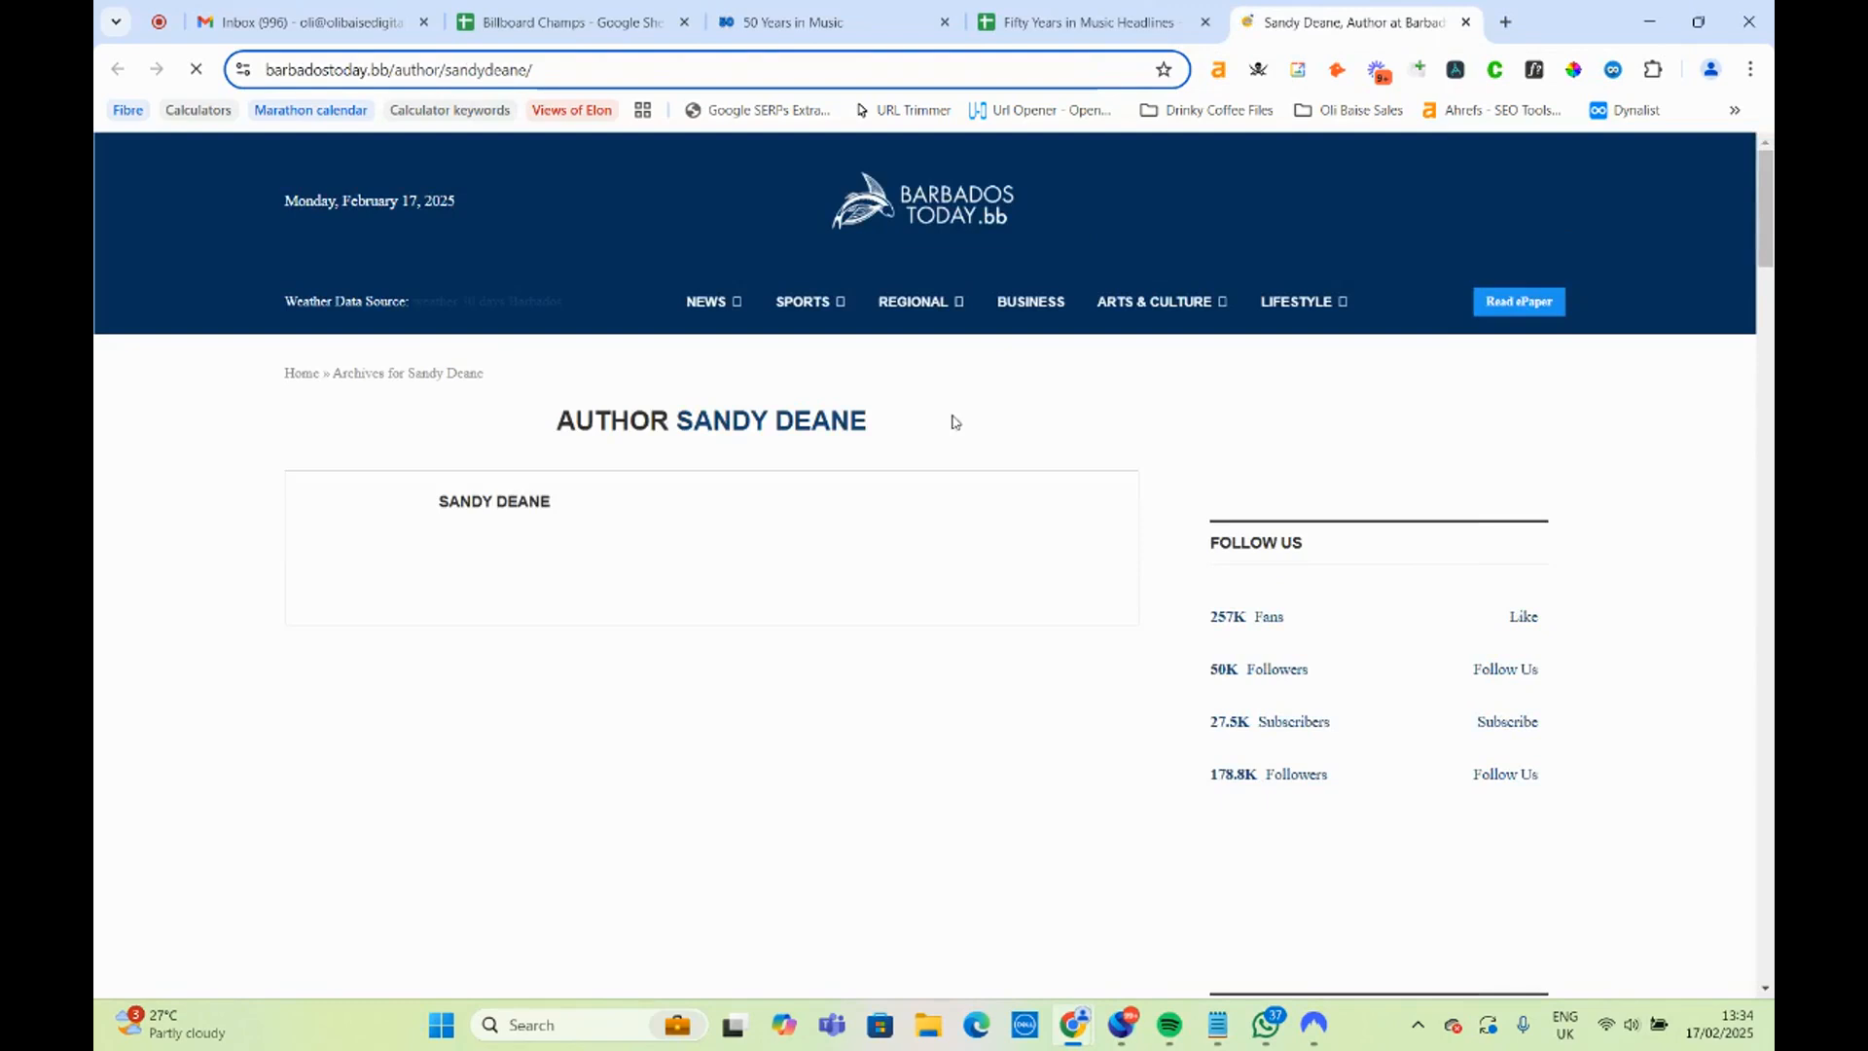
{"action": "scroll", "coordinate": [875, 415], "scroll_direction": "down", "scroll_amount": 3}
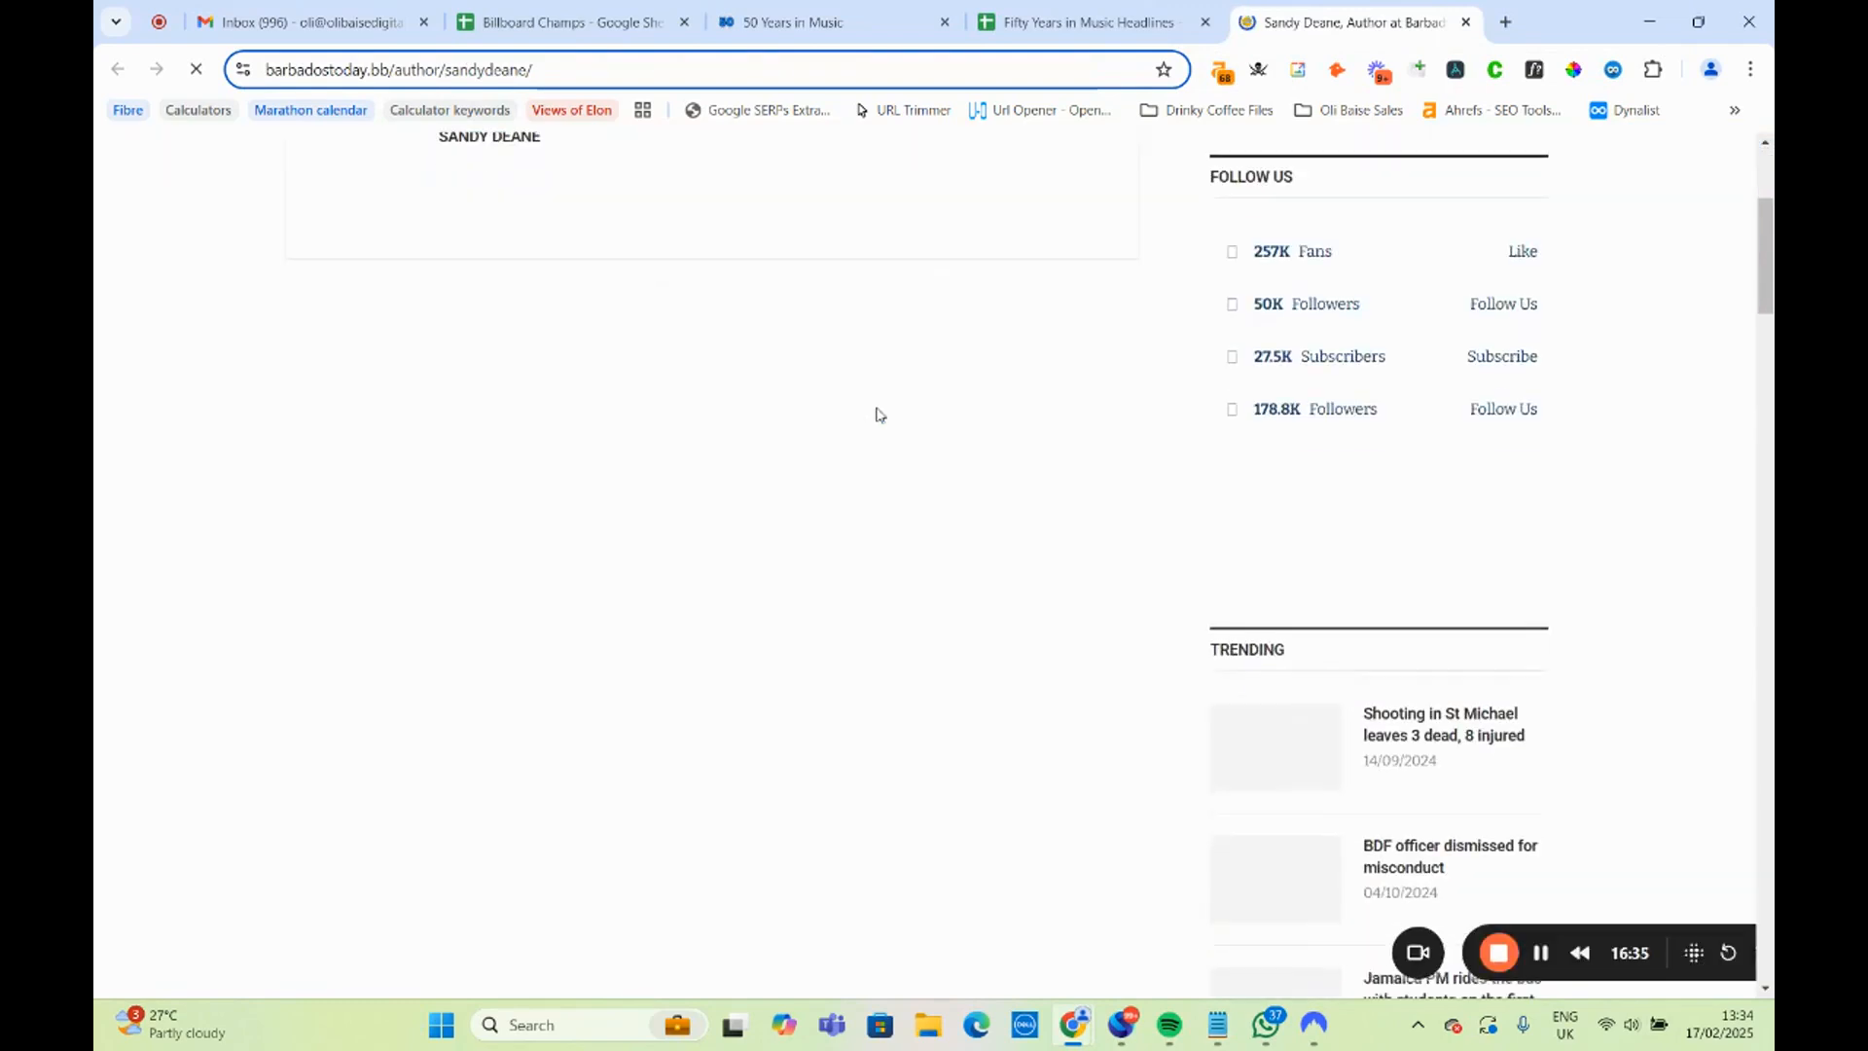
{"action": "scroll", "coordinate": [826, 440], "scroll_direction": "down", "scroll_amount": 3}
{"action": "scroll", "coordinate": [744, 438], "scroll_direction": "up", "scroll_amount": 6}
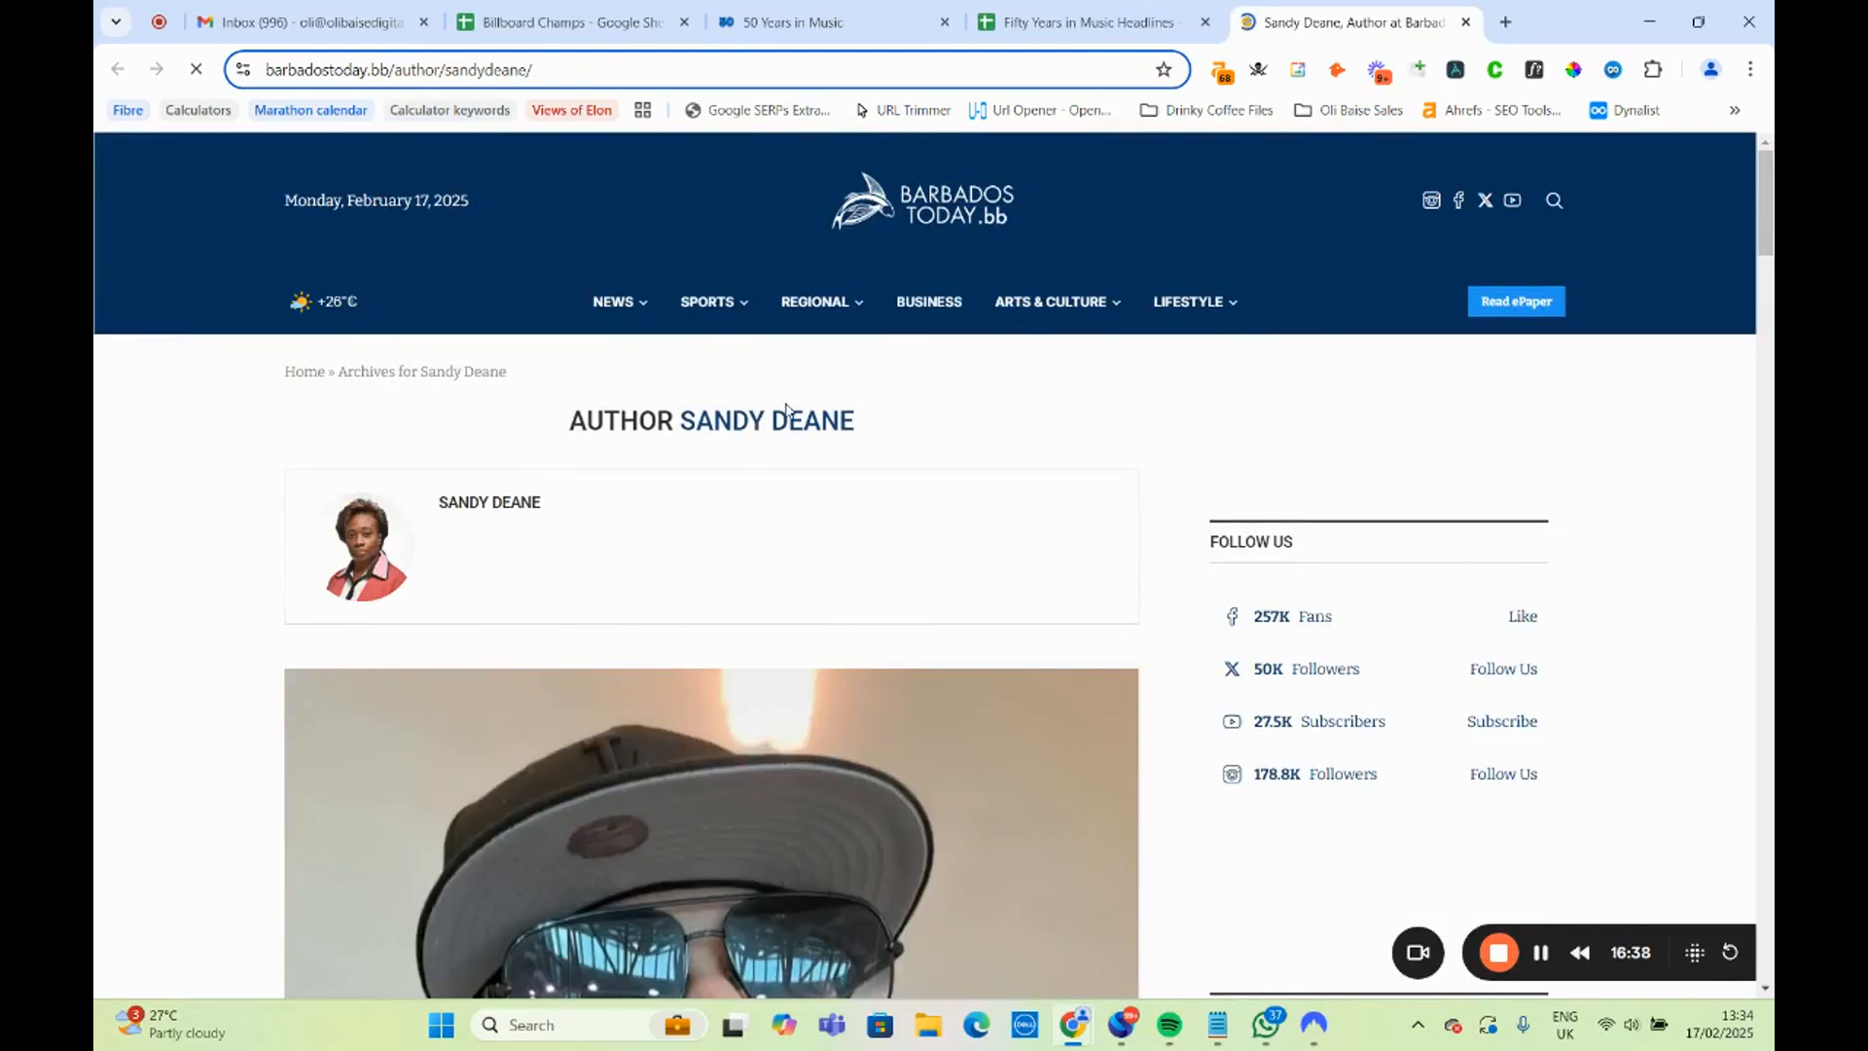
{"action": "scroll", "coordinate": [827, 467], "scroll_direction": "down", "scroll_amount": 10}
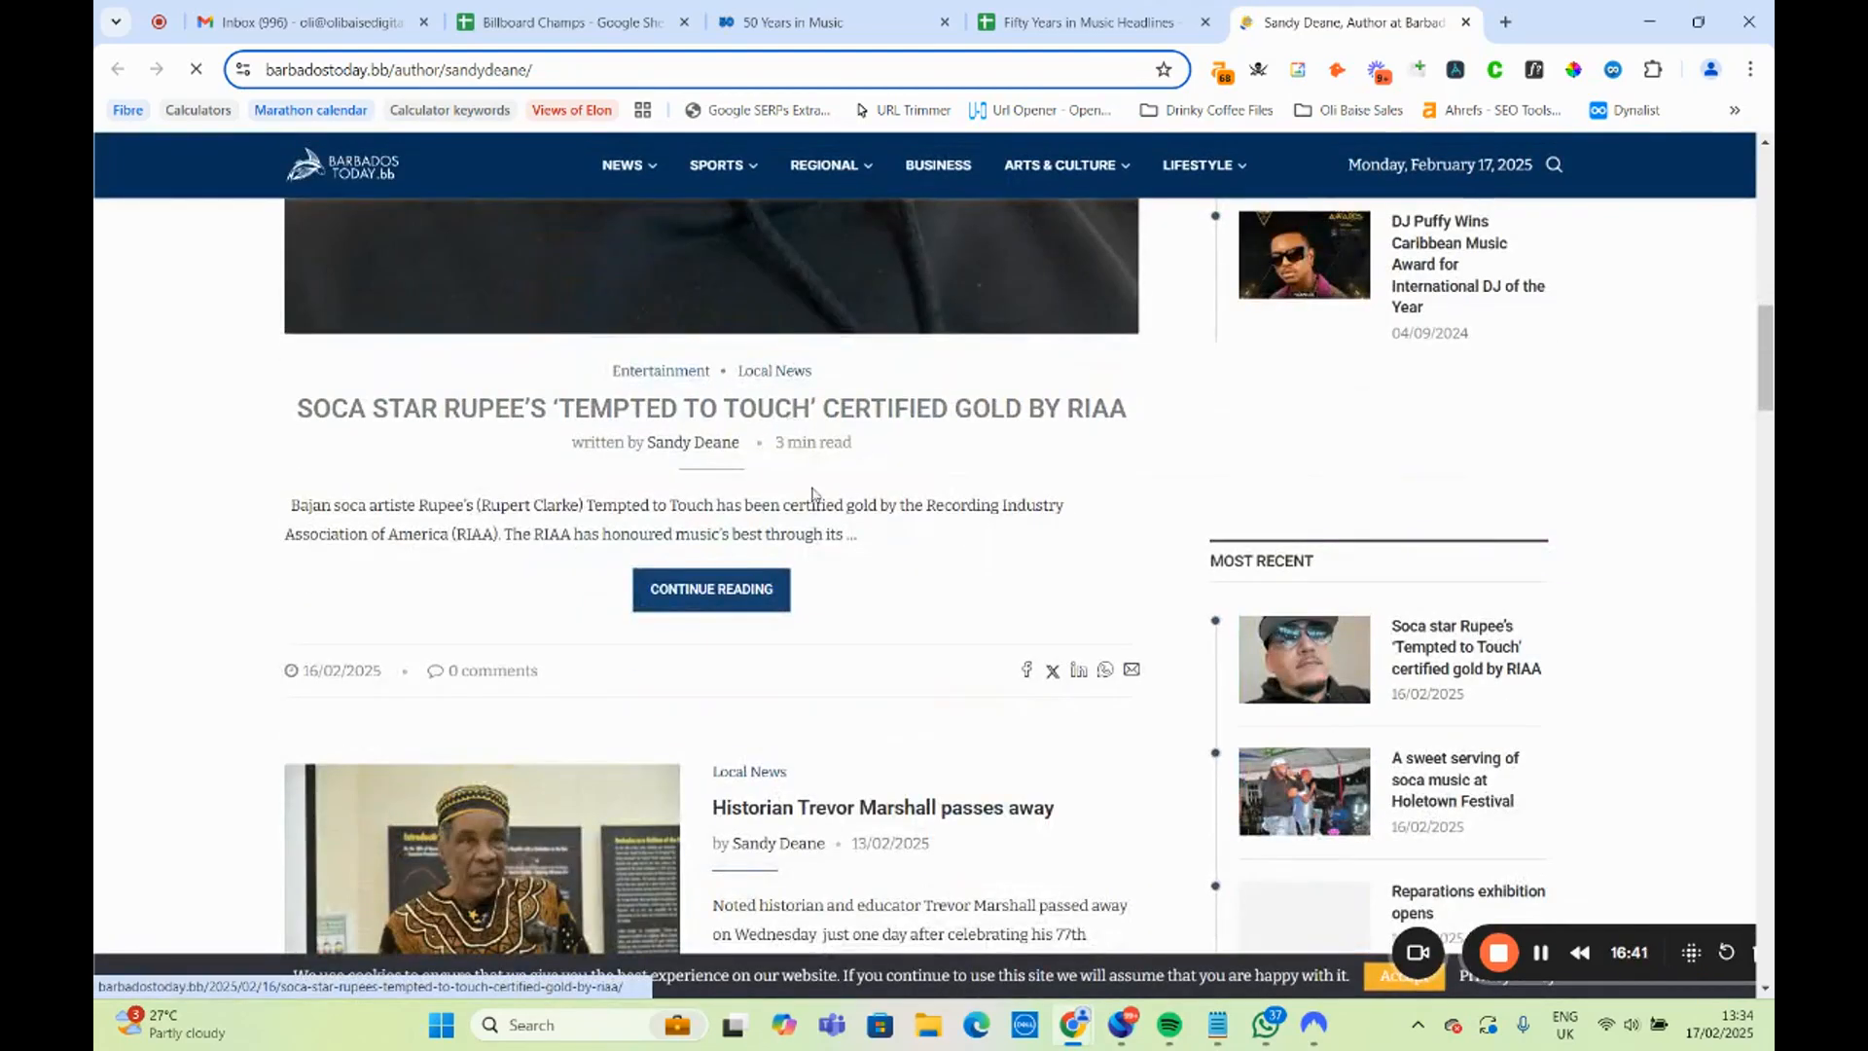
{"action": "scroll", "coordinate": [871, 525], "scroll_direction": "down", "scroll_amount": 7}
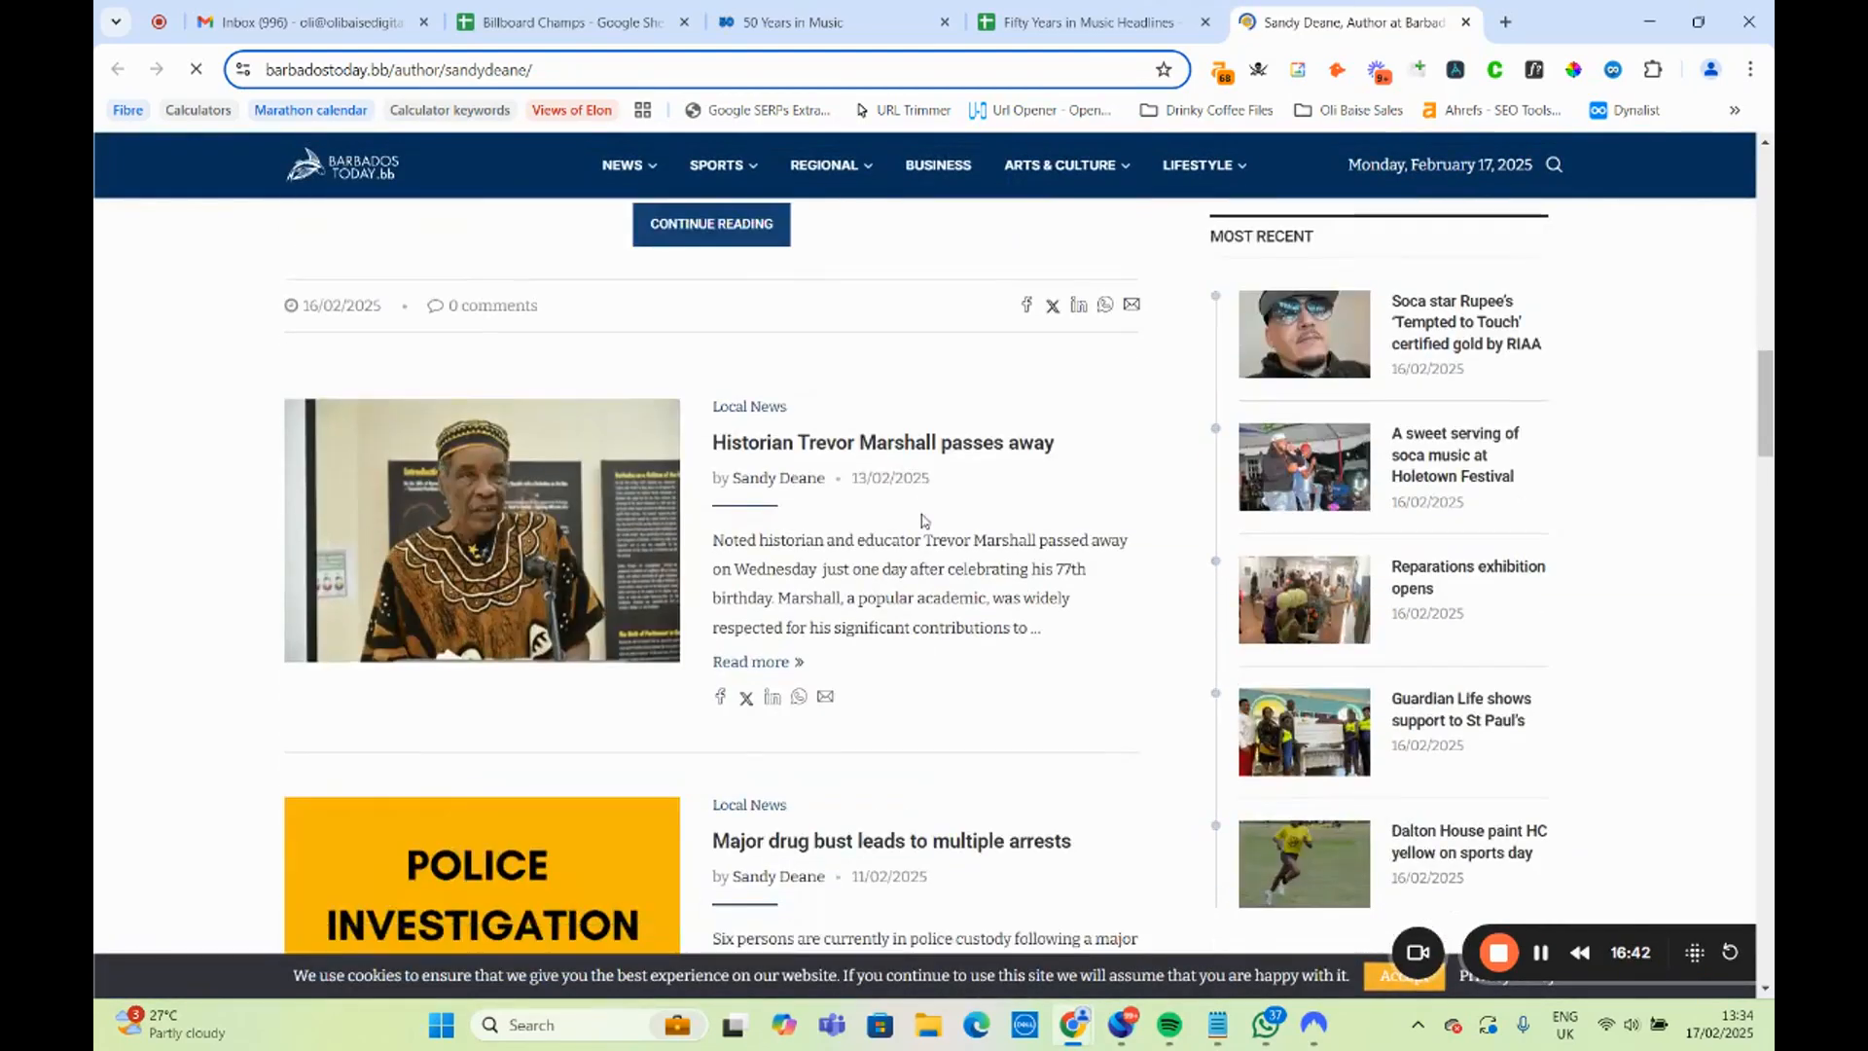
{"action": "scroll", "coordinate": [923, 513], "scroll_direction": "down", "scroll_amount": 7}
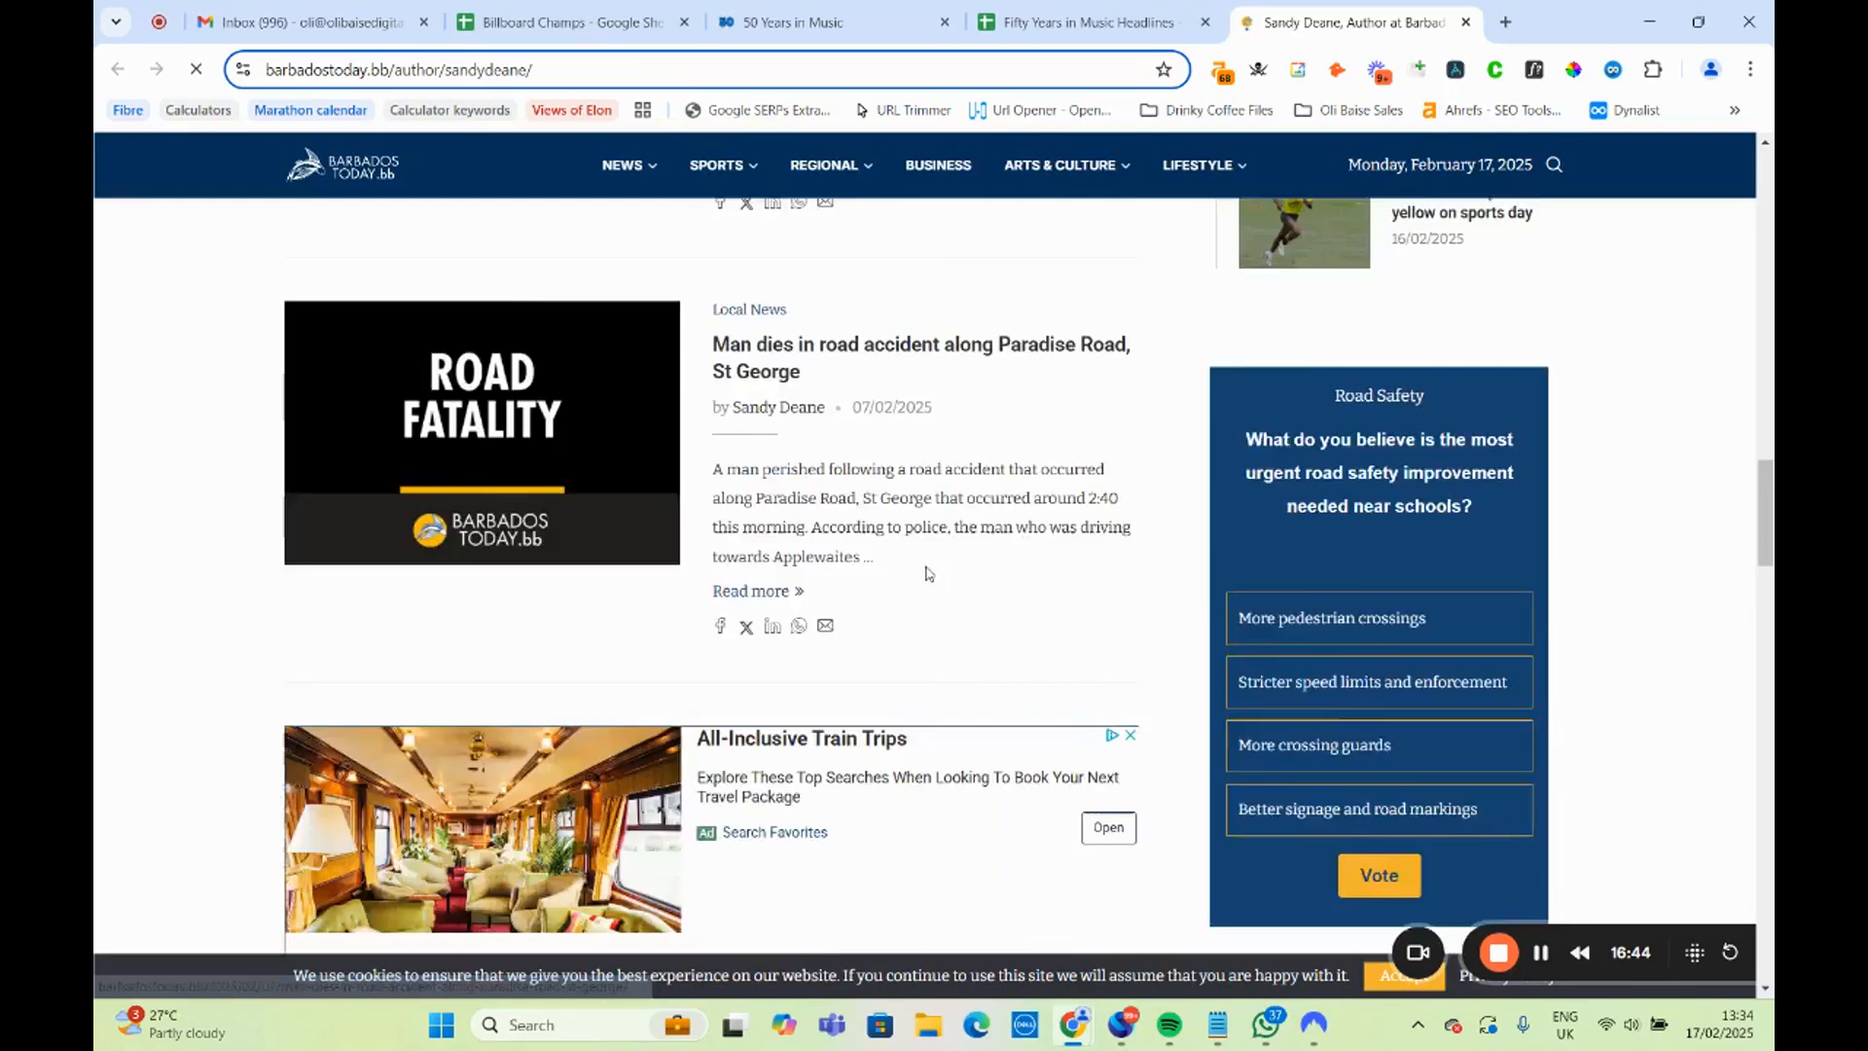
{"action": "scroll", "coordinate": [927, 572], "scroll_direction": "down", "scroll_amount": 4}
{"action": "scroll", "coordinate": [934, 583], "scroll_direction": "up", "scroll_amount": 15}
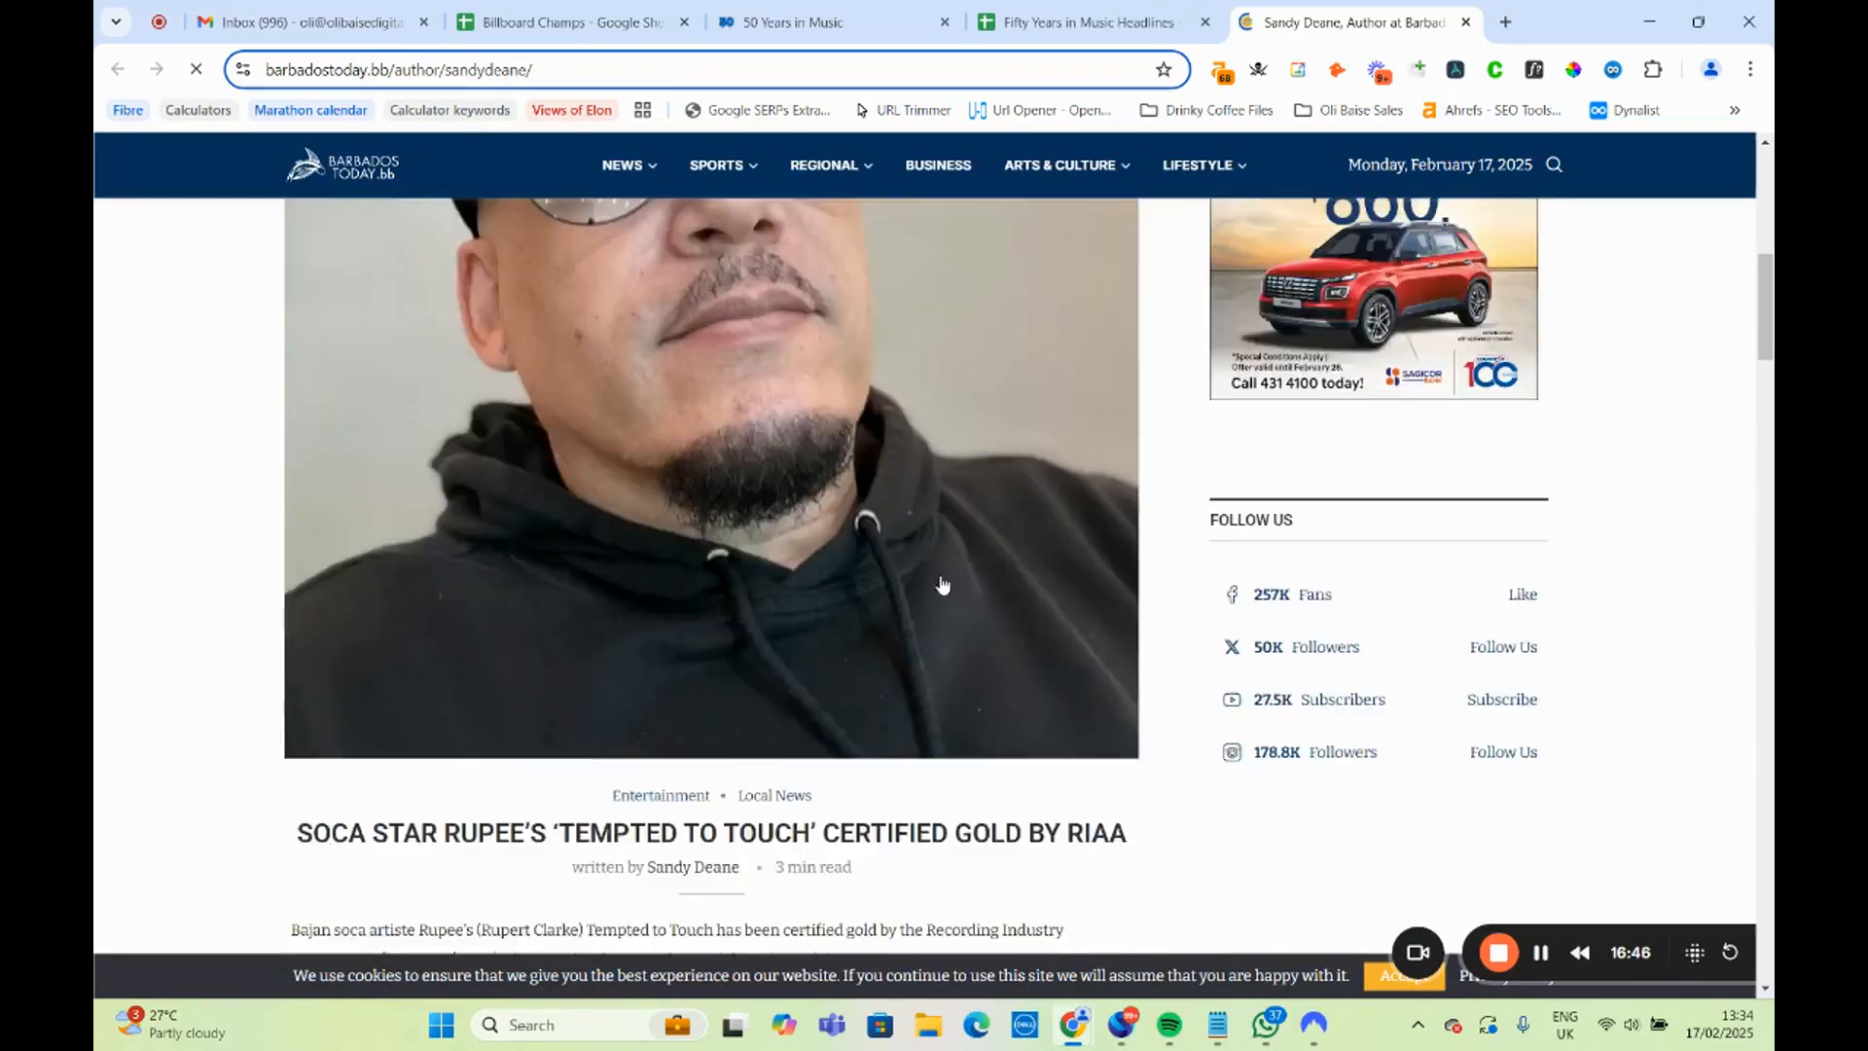
{"action": "scroll", "coordinate": [943, 590], "scroll_direction": "down", "scroll_amount": 1}
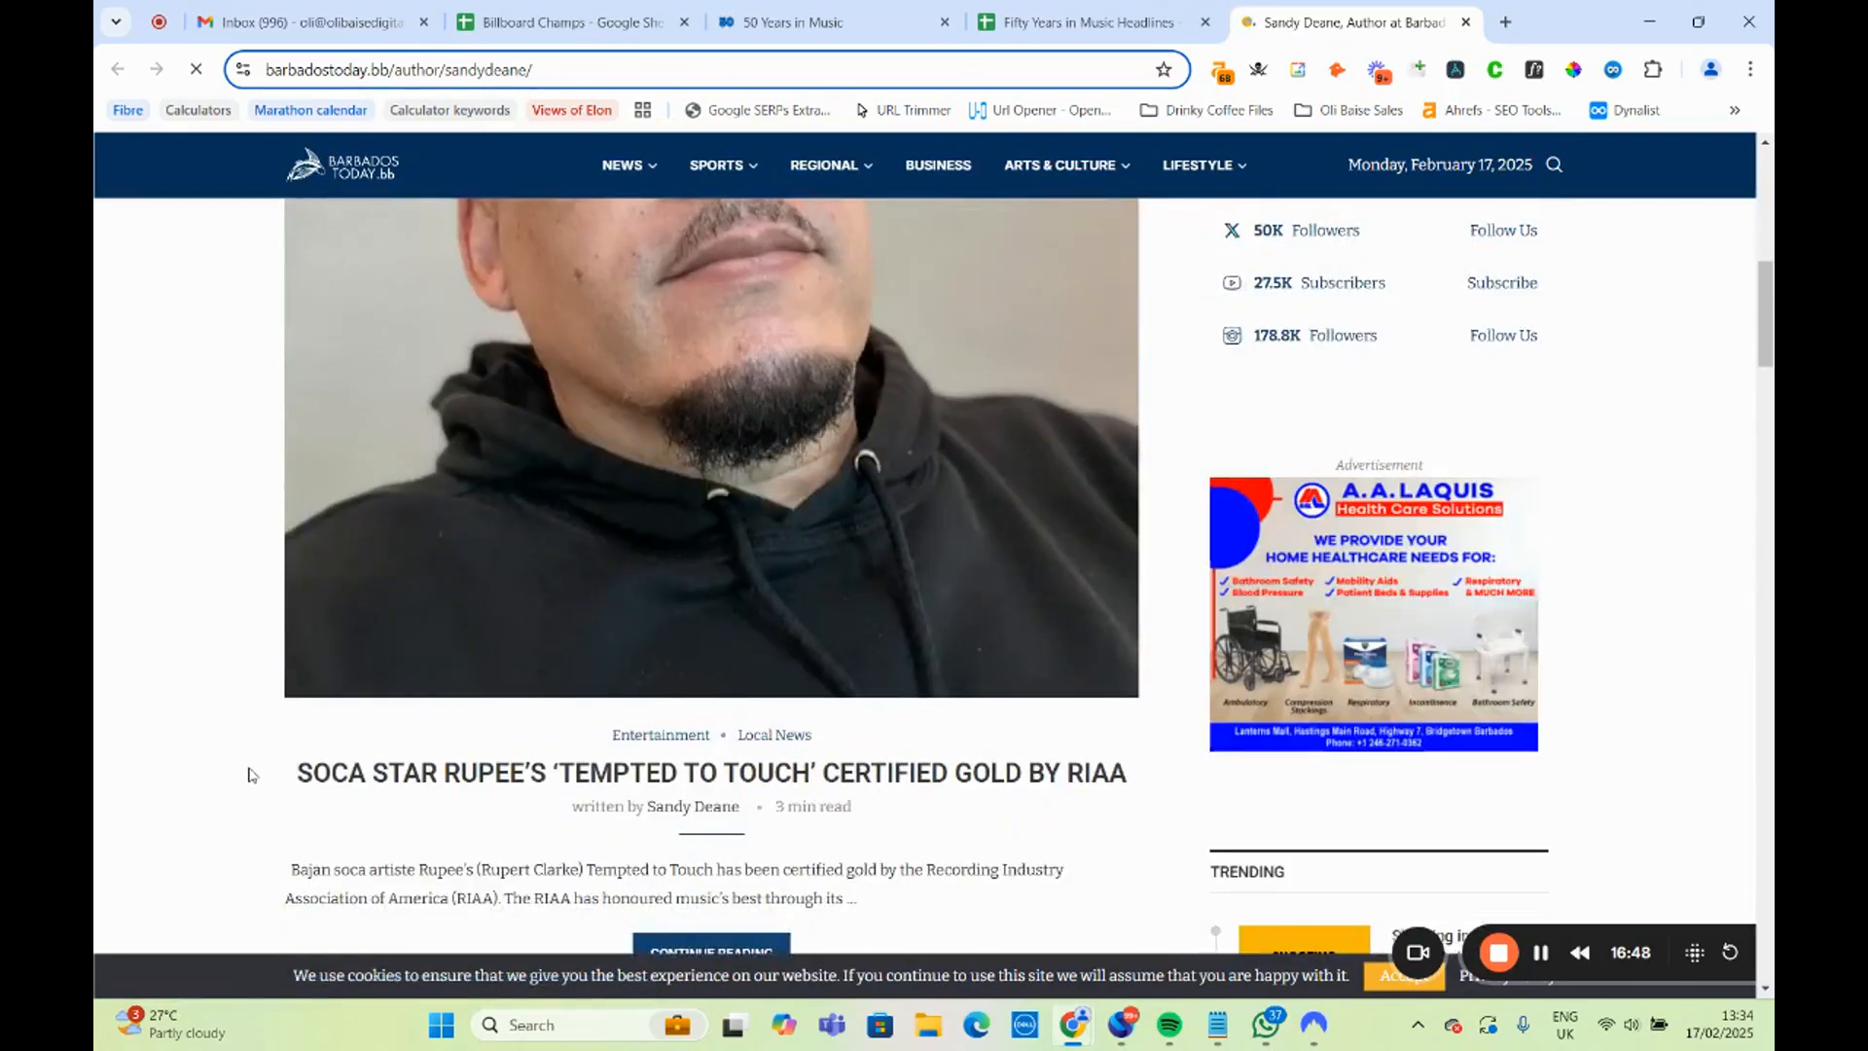
{"action": "left_click_drag", "start_coordinate": [261, 778], "coordinate": [1119, 772]}
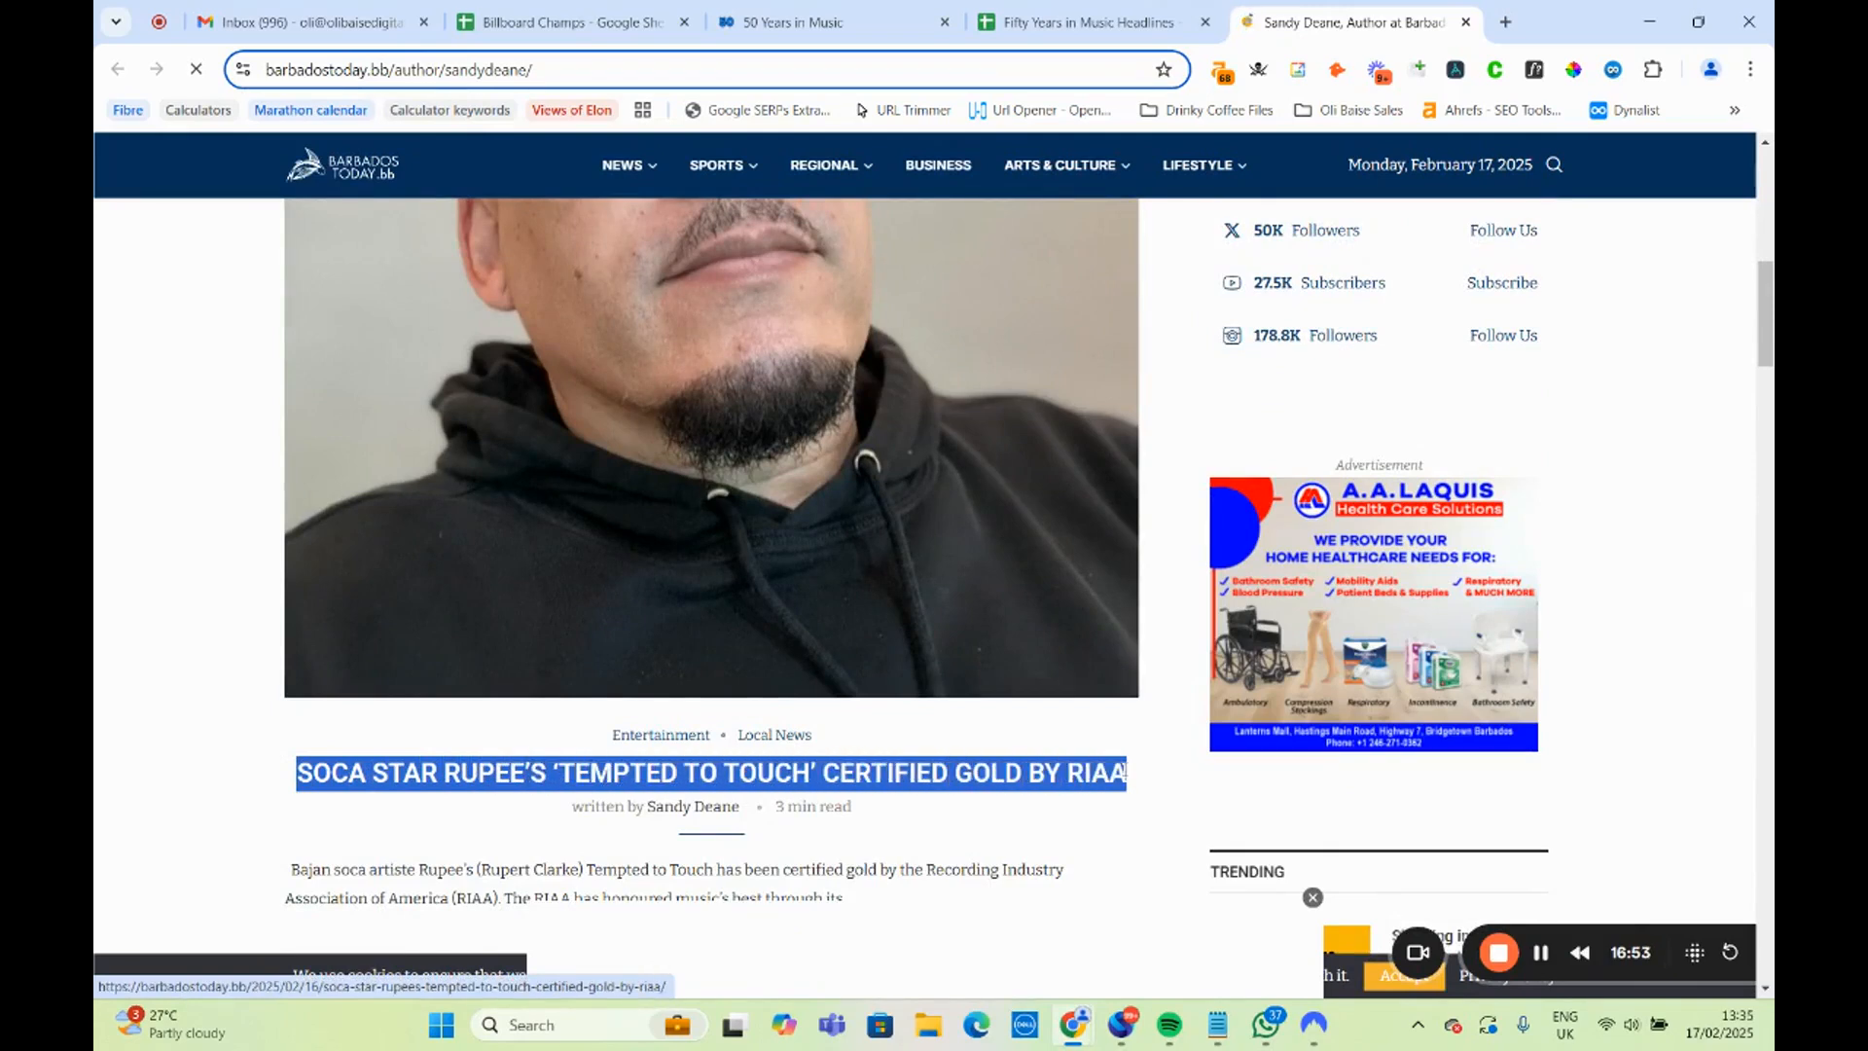
Highlight the St Michael, Barbados row in the per-100,000-residents city table and close the Barbados Today author page.
{"action": "left_click", "coordinate": [1109, 5]}
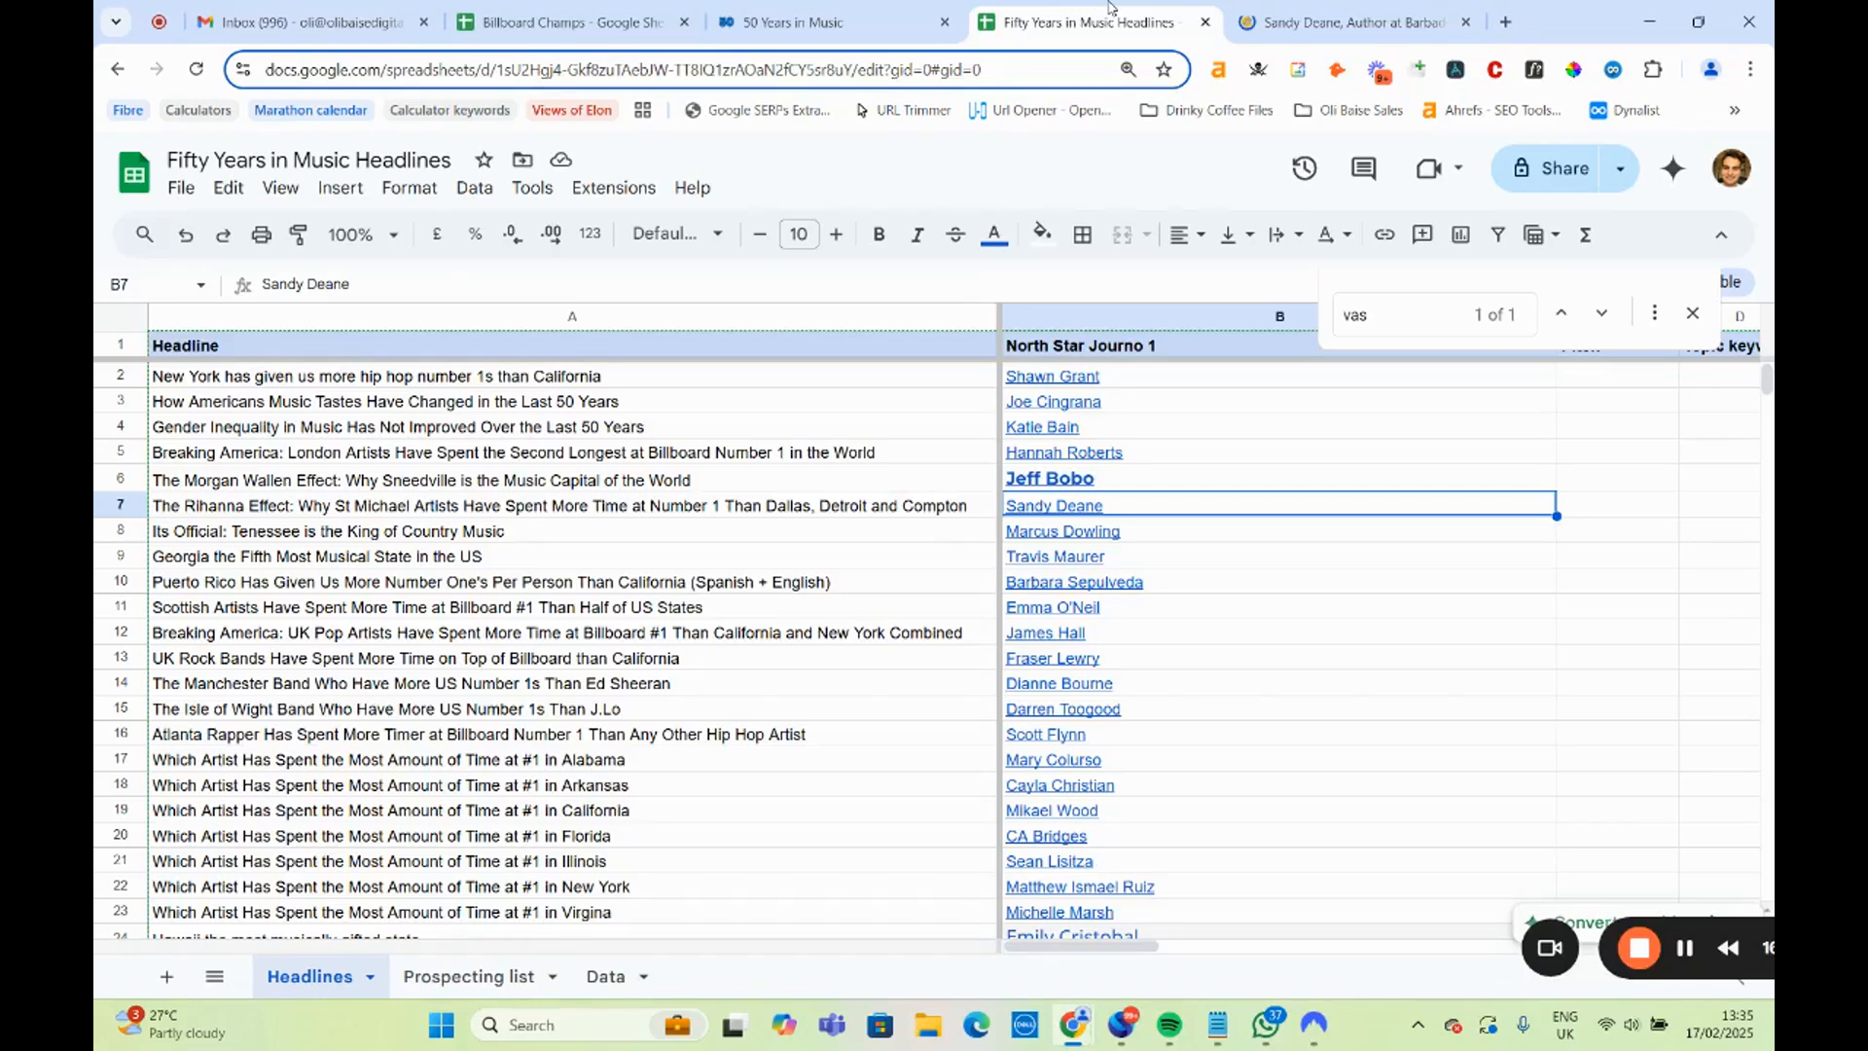
{"action": "left_click", "coordinate": [839, 8]}
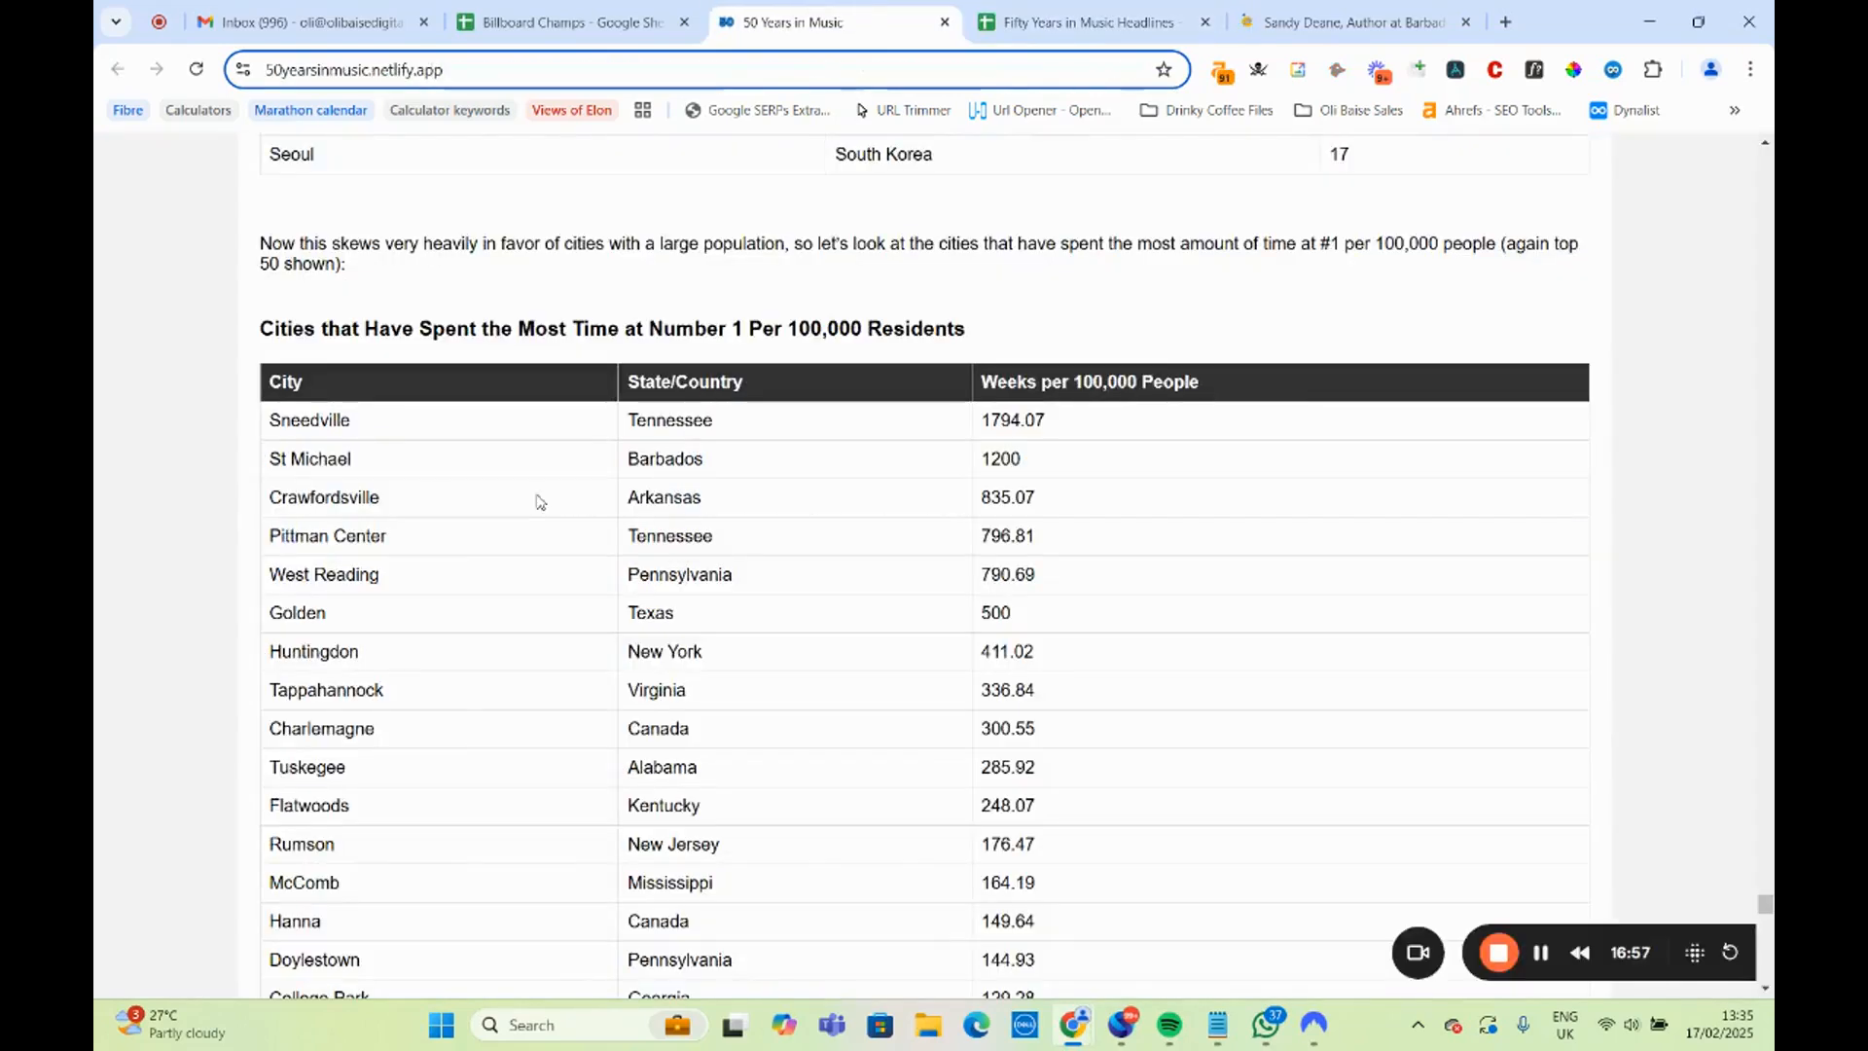
{"action": "left_click_drag", "start_coordinate": [270, 468], "coordinate": [372, 477]}
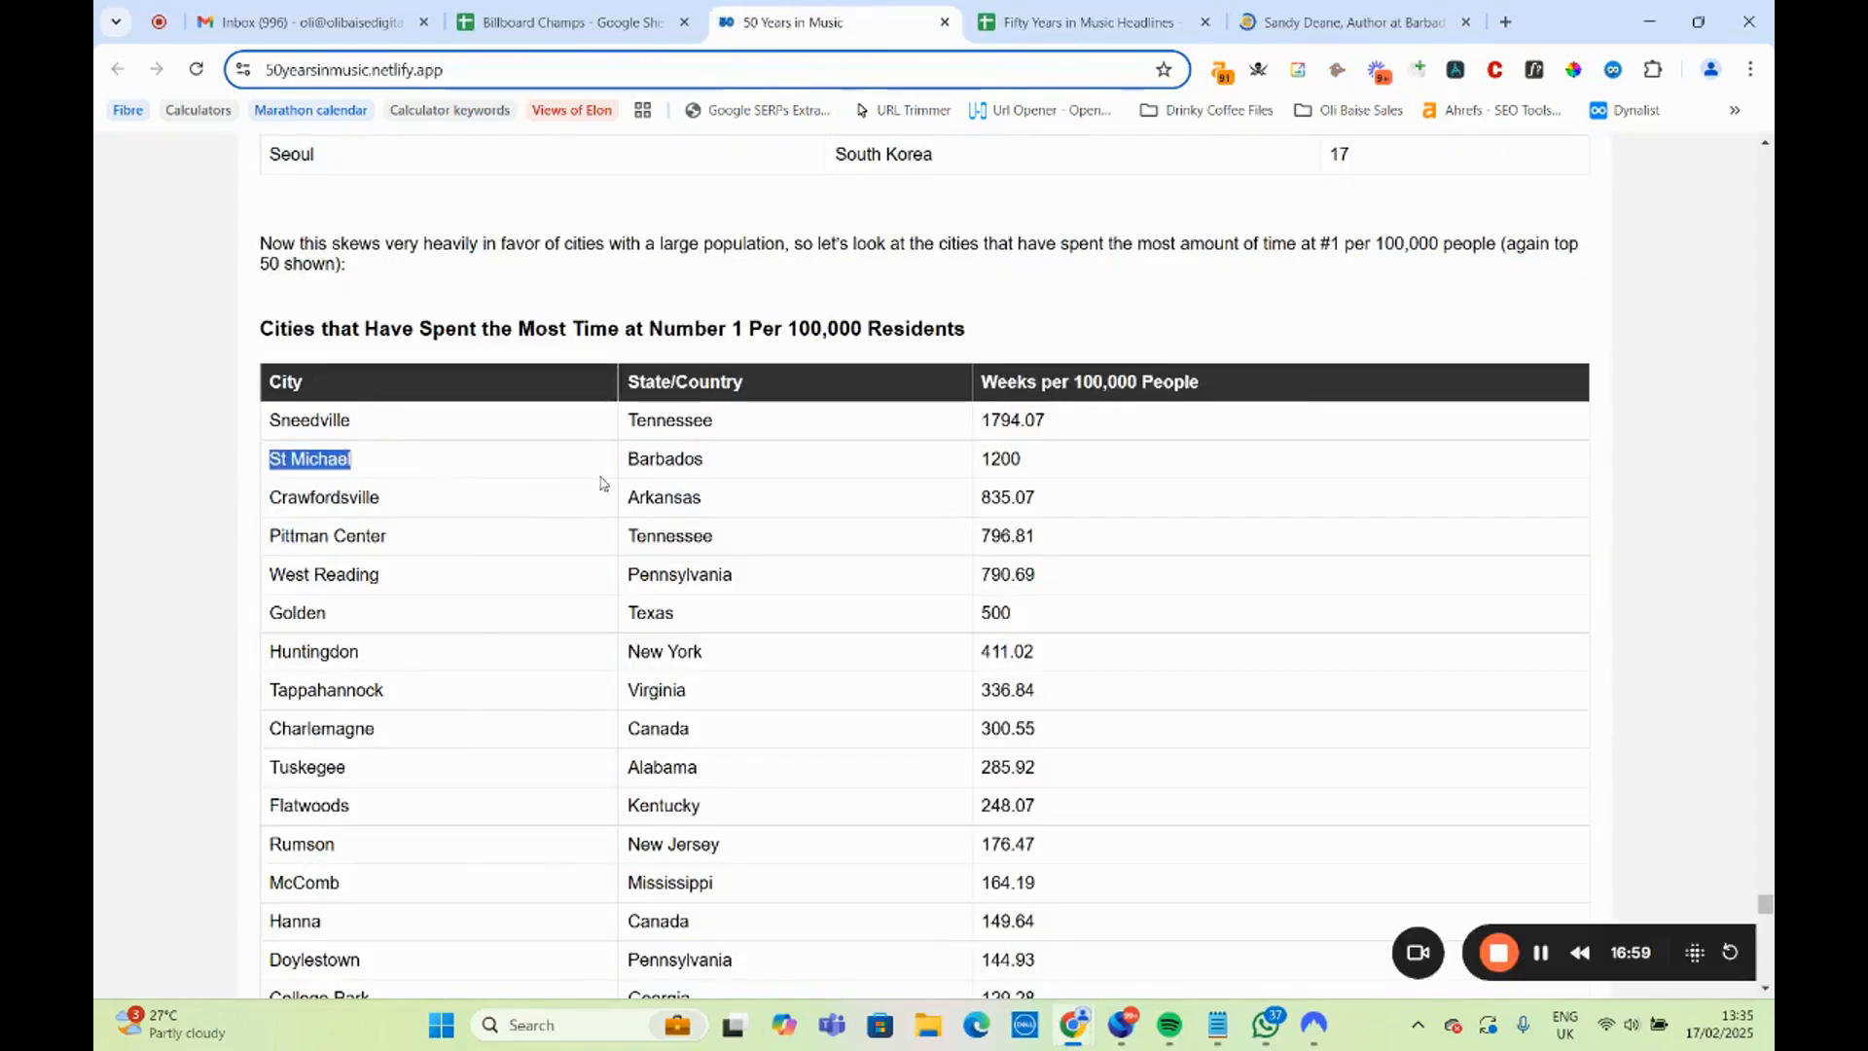
{"action": "left_click_drag", "start_coordinate": [602, 484], "coordinate": [711, 478]}
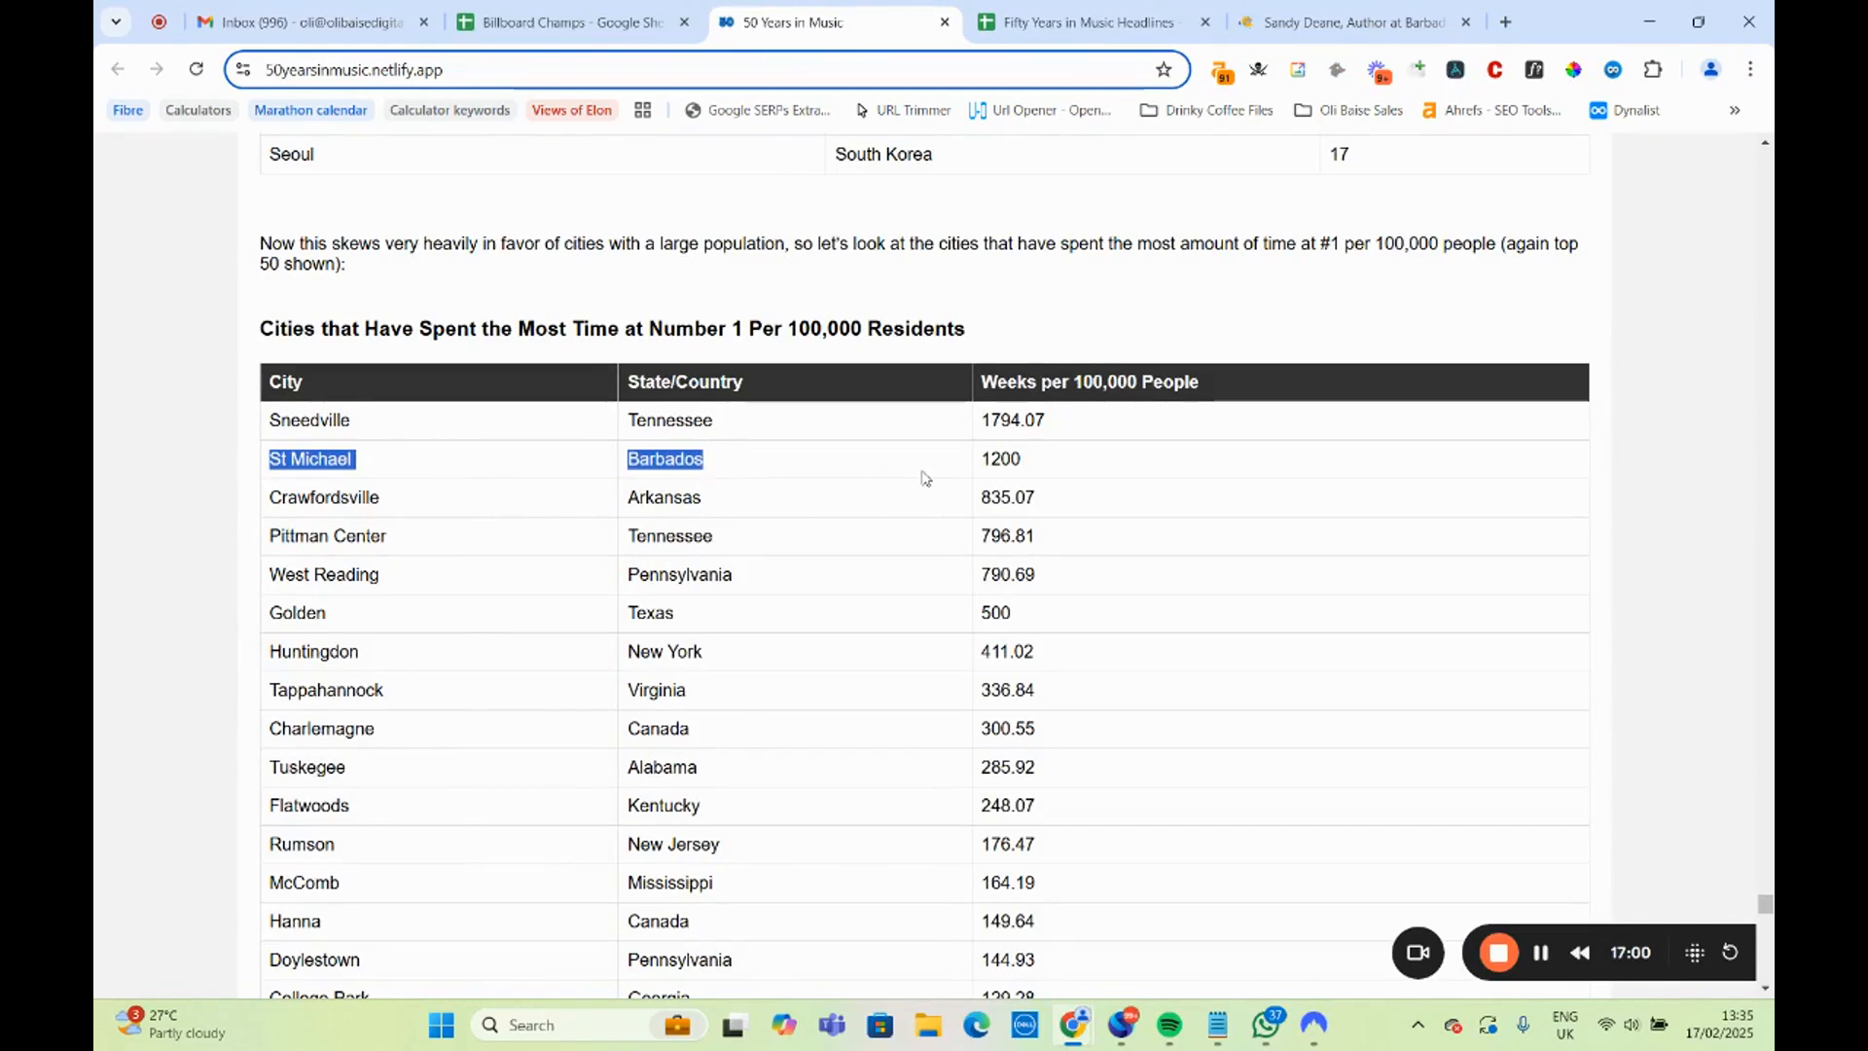
{"action": "left_click_drag", "start_coordinate": [925, 478], "coordinate": [1033, 465]}
{"action": "left_click", "coordinate": [1304, 9]}
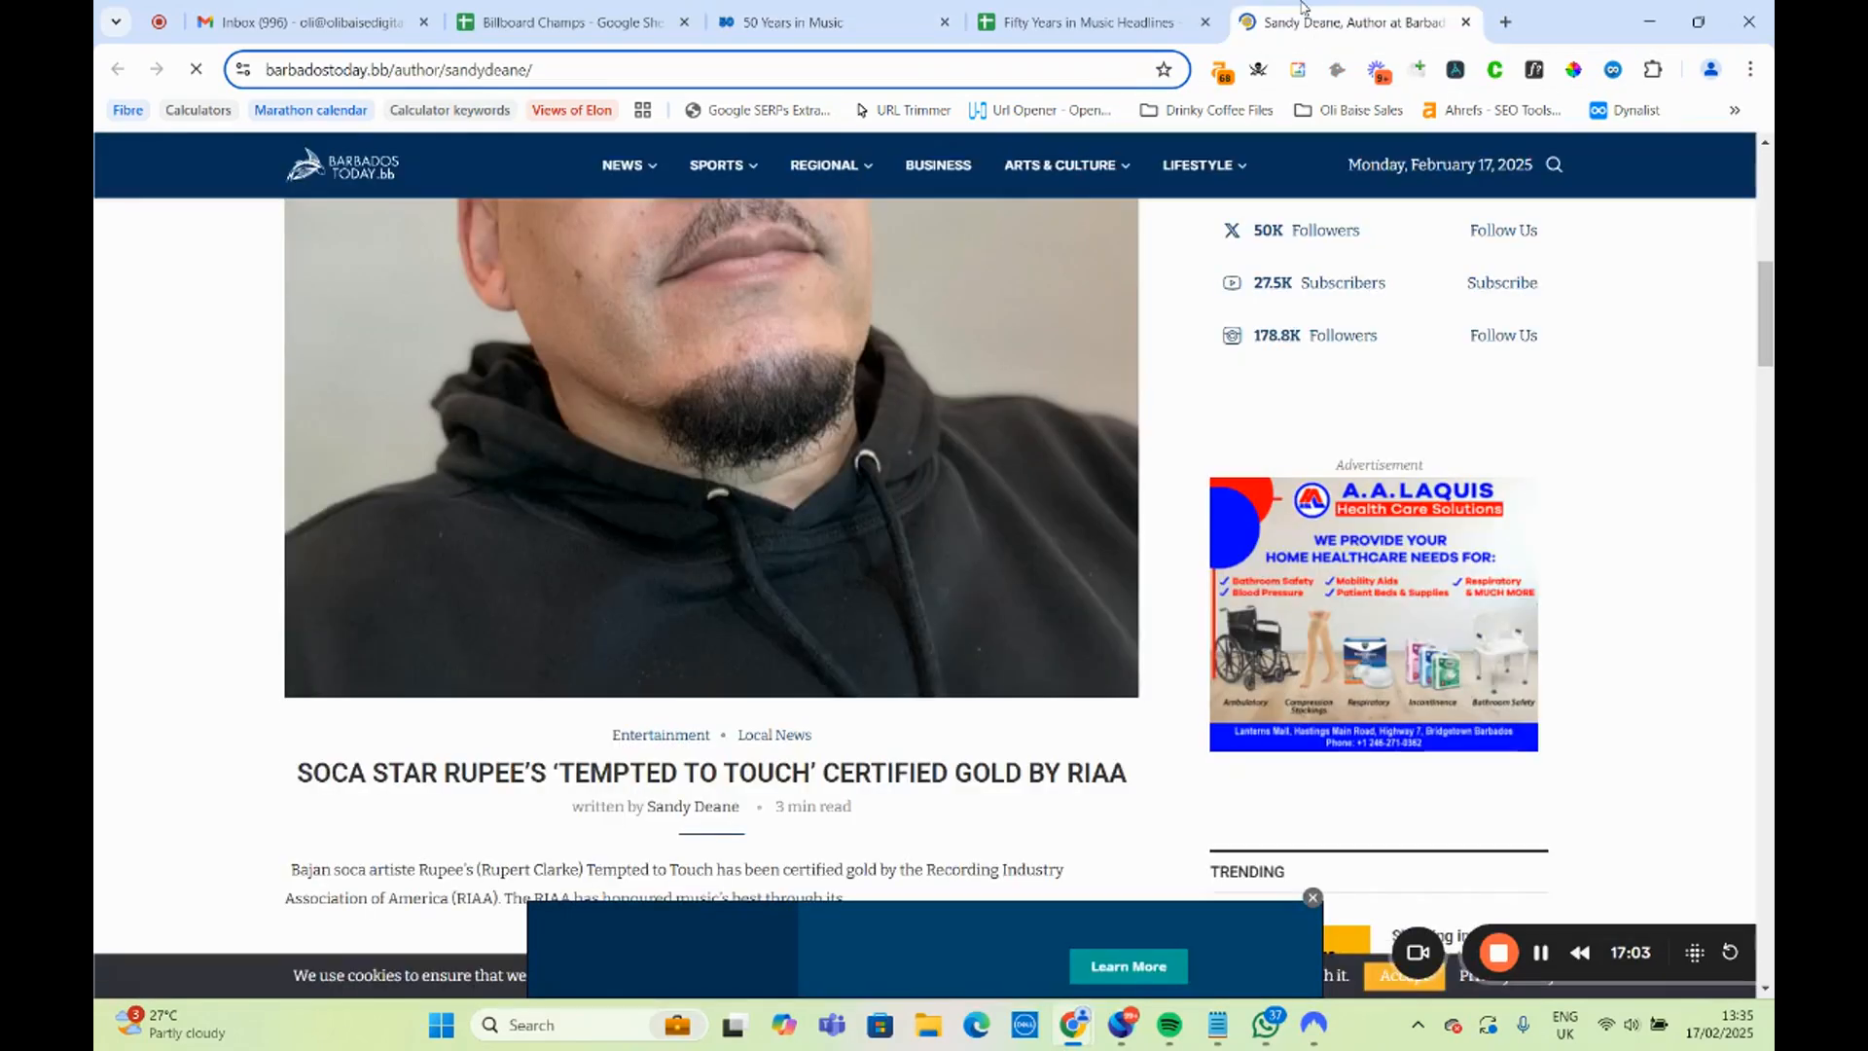
{"action": "left_click", "coordinate": [1466, 22]}
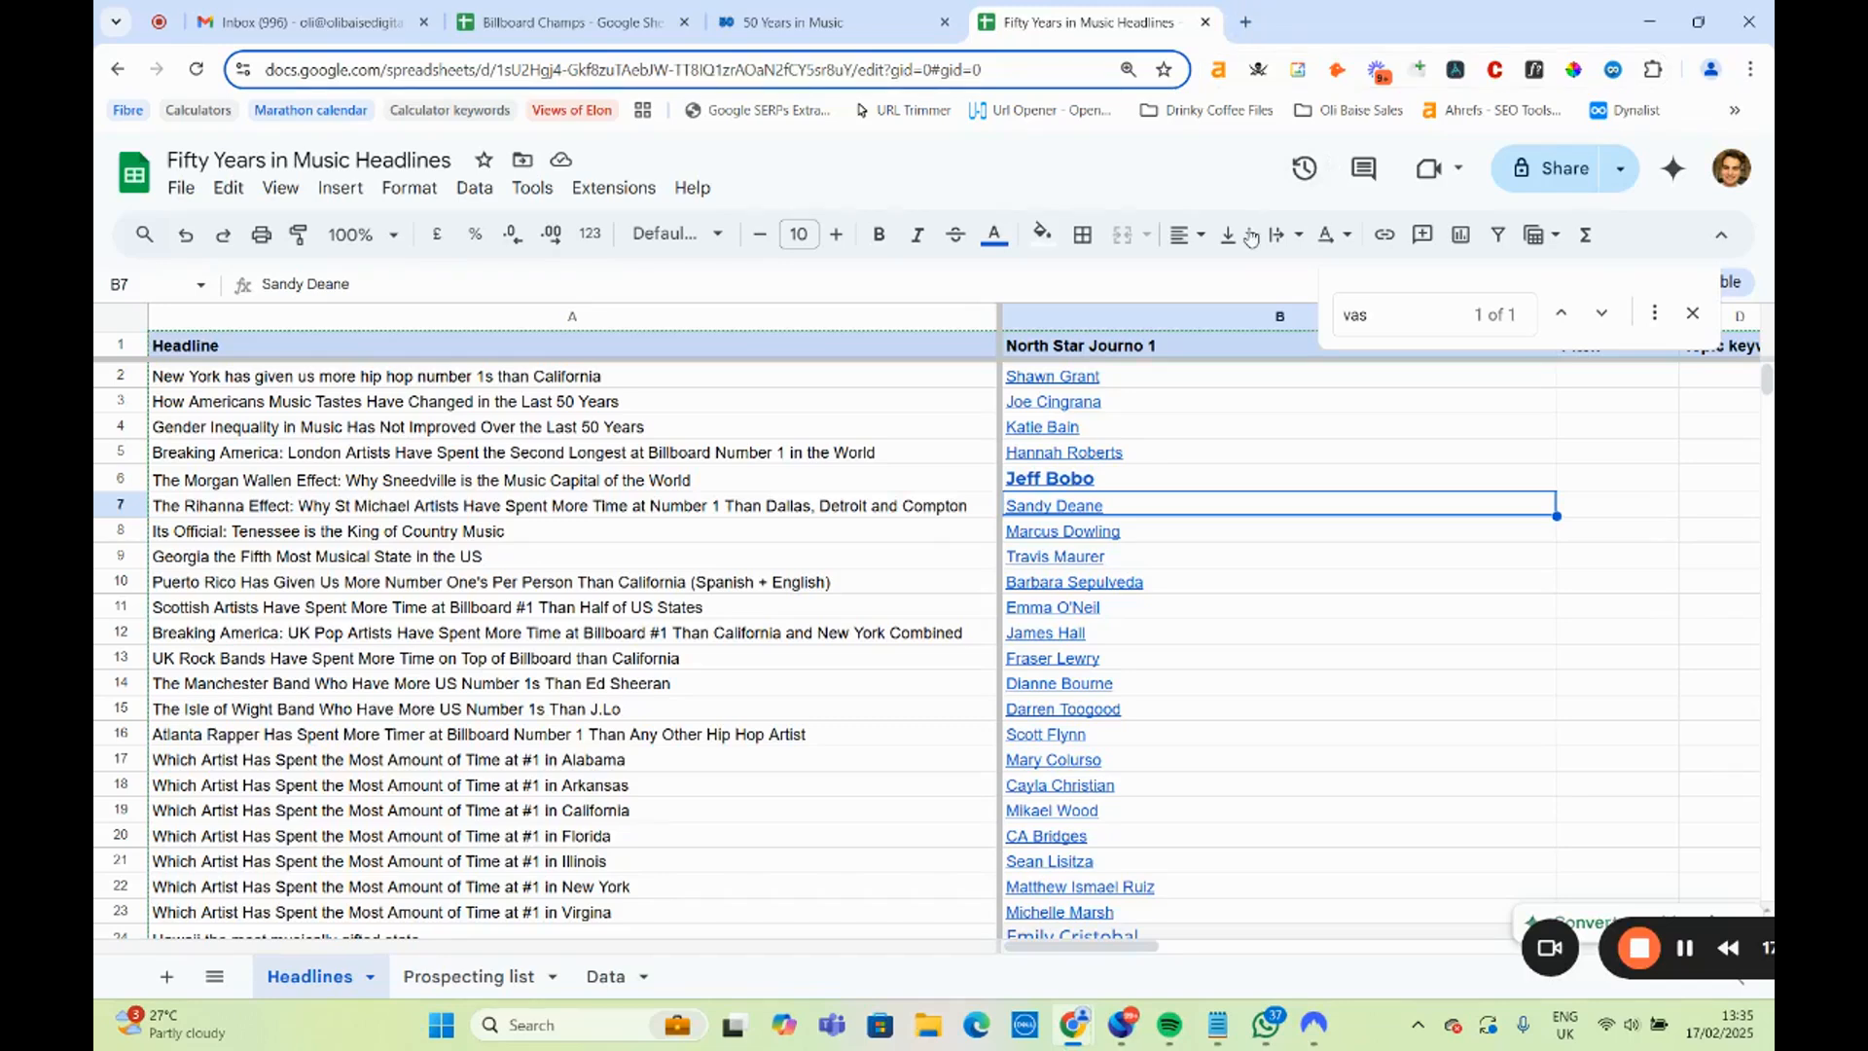
Preview the Tennessean journalist link in B8 and locate the Weeks at #1 on Billboard Hot 100 for Country Artists chart.
{"action": "left_click", "coordinate": [1018, 538]}
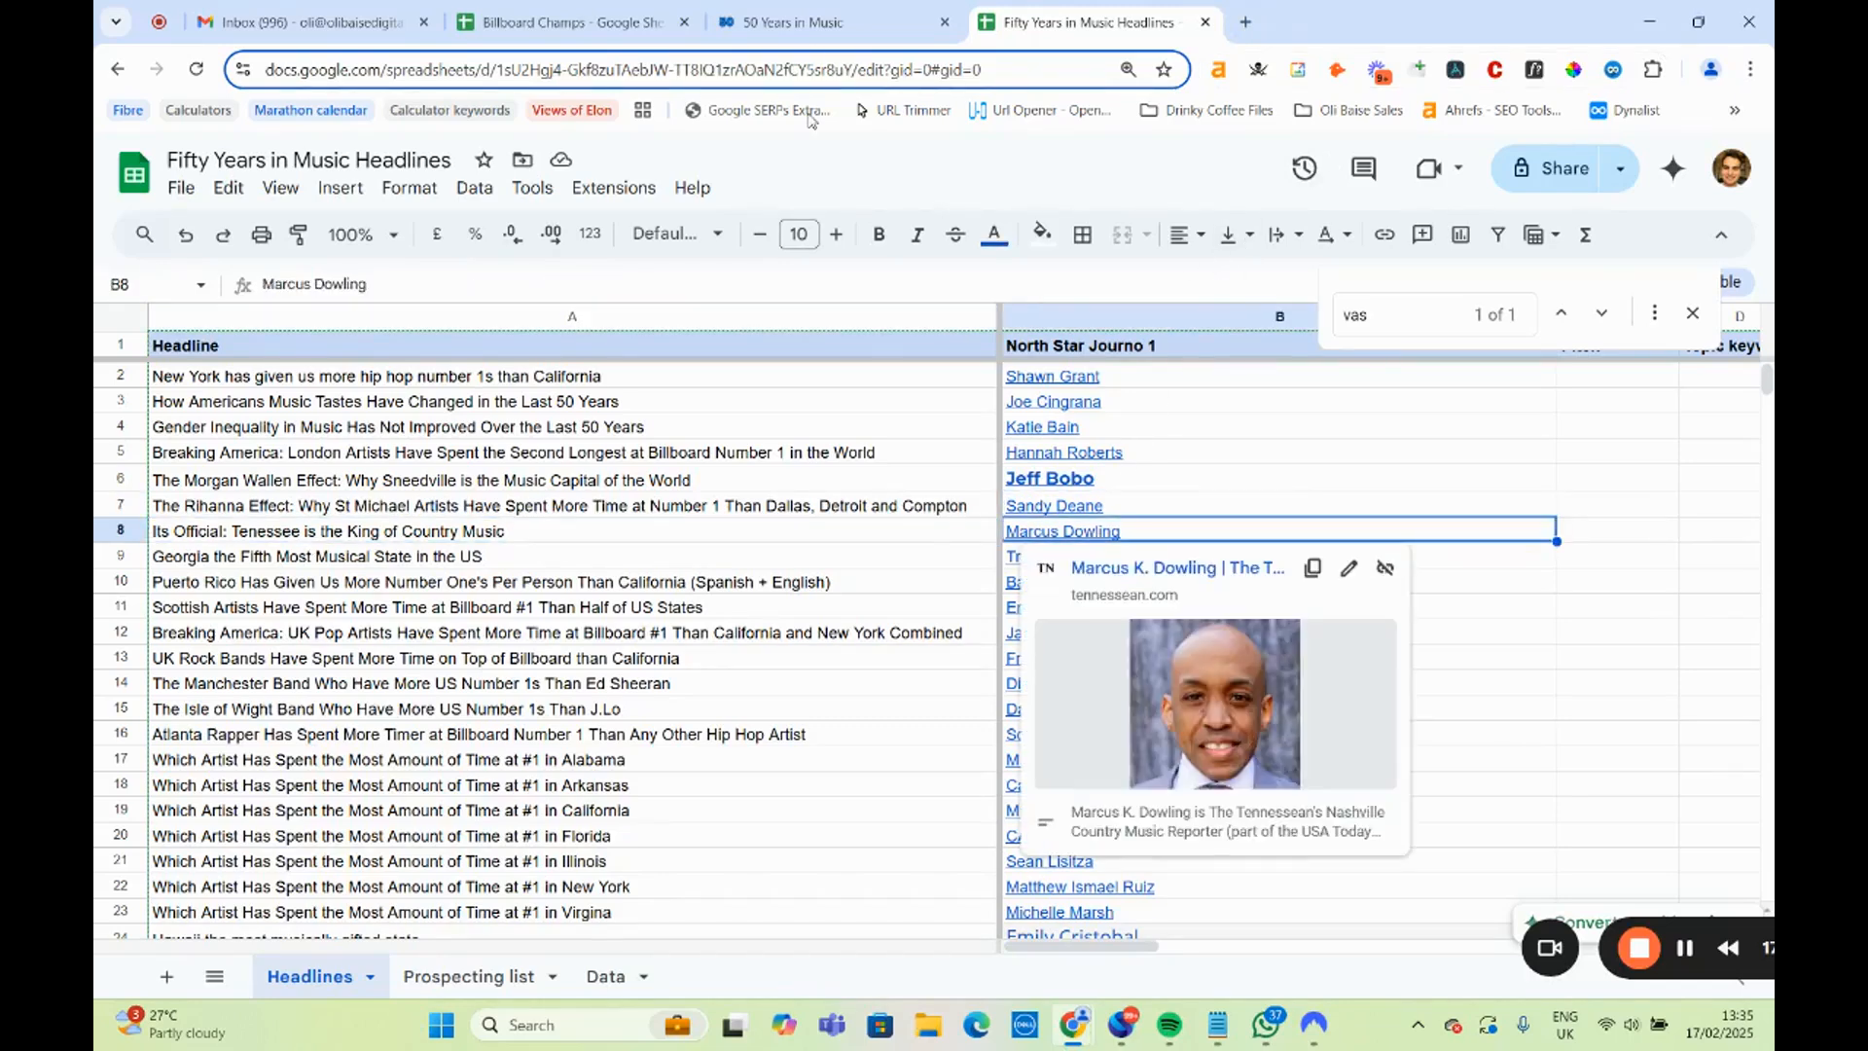
{"action": "left_click", "coordinate": [793, 23]}
{"action": "scroll", "coordinate": [628, 652], "scroll_direction": "down", "scroll_amount": 15}
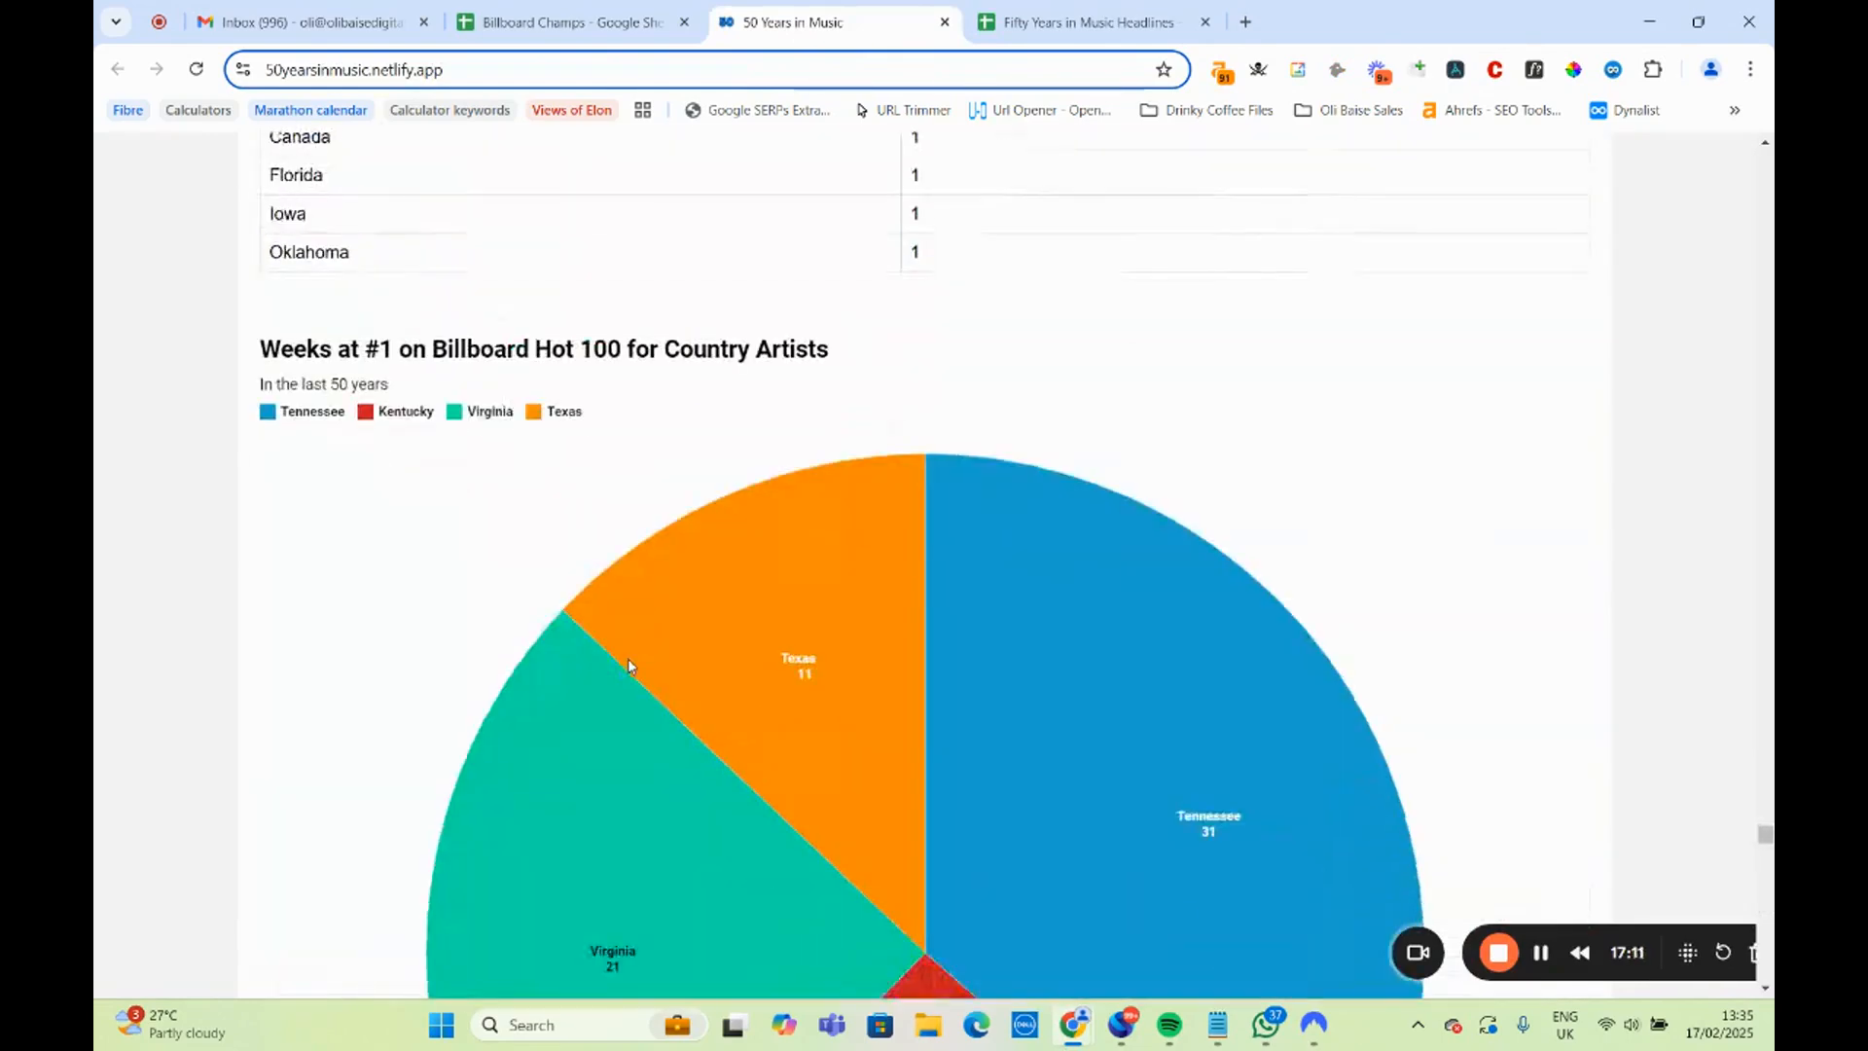
Open the Tennessean author page linked in B8, highlight the Nashville Country Music Reporter description, and close the page.
{"action": "scroll", "coordinate": [627, 658], "scroll_direction": "down", "scroll_amount": 5}
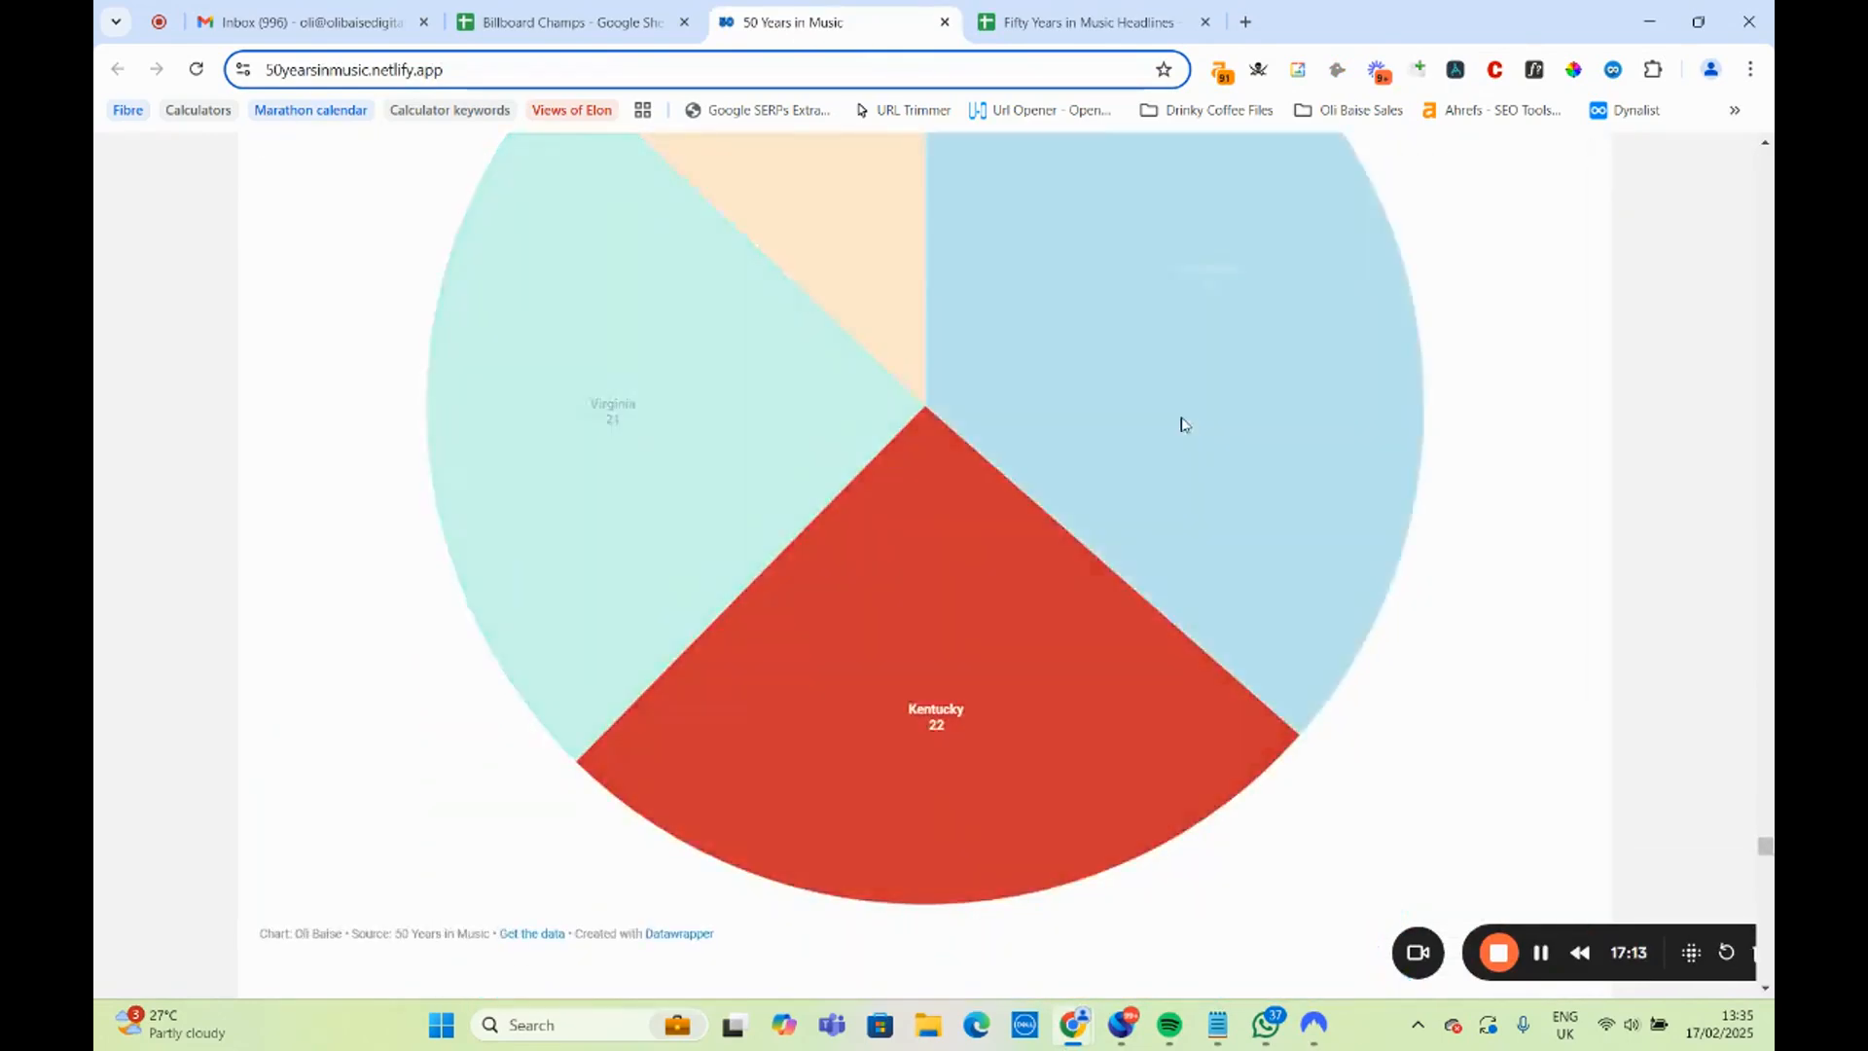
{"action": "scroll", "coordinate": [1182, 424], "scroll_direction": "up", "scroll_amount": 10}
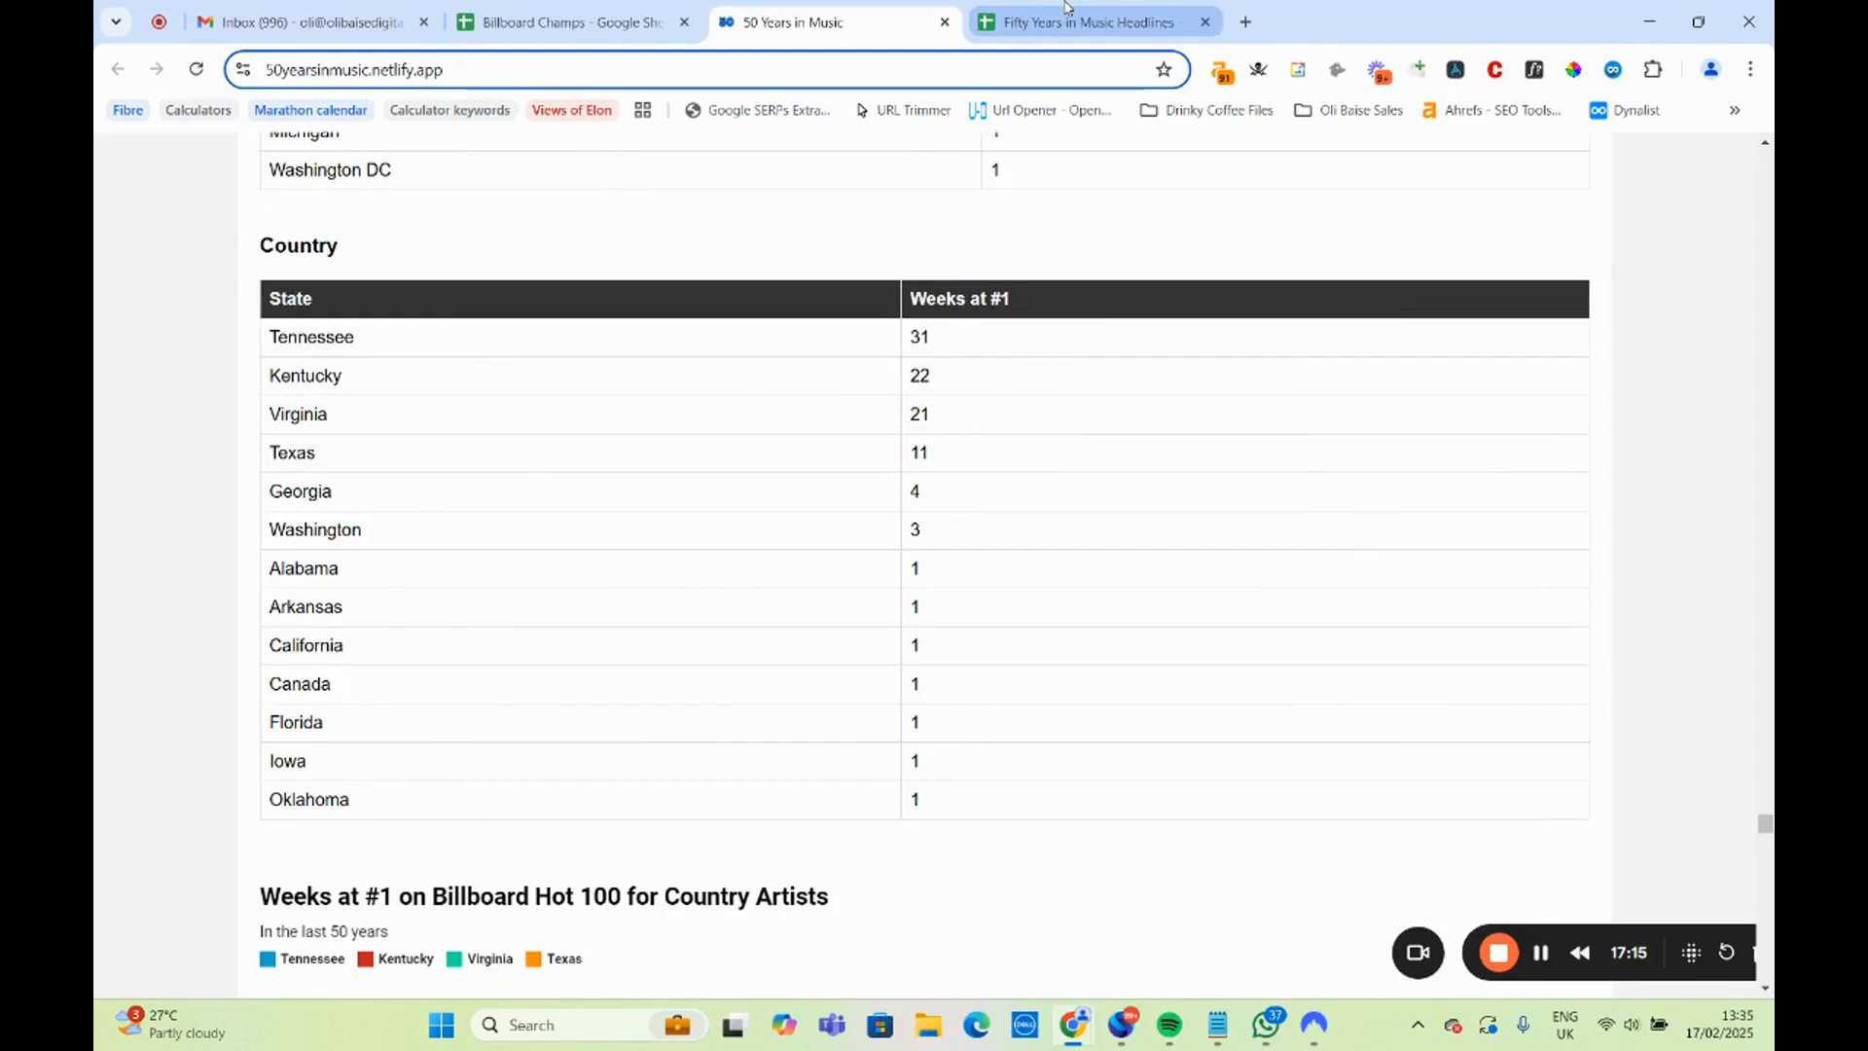
{"action": "left_click", "coordinate": [1065, 10]}
{"action": "left_click", "coordinate": [1135, 563]}
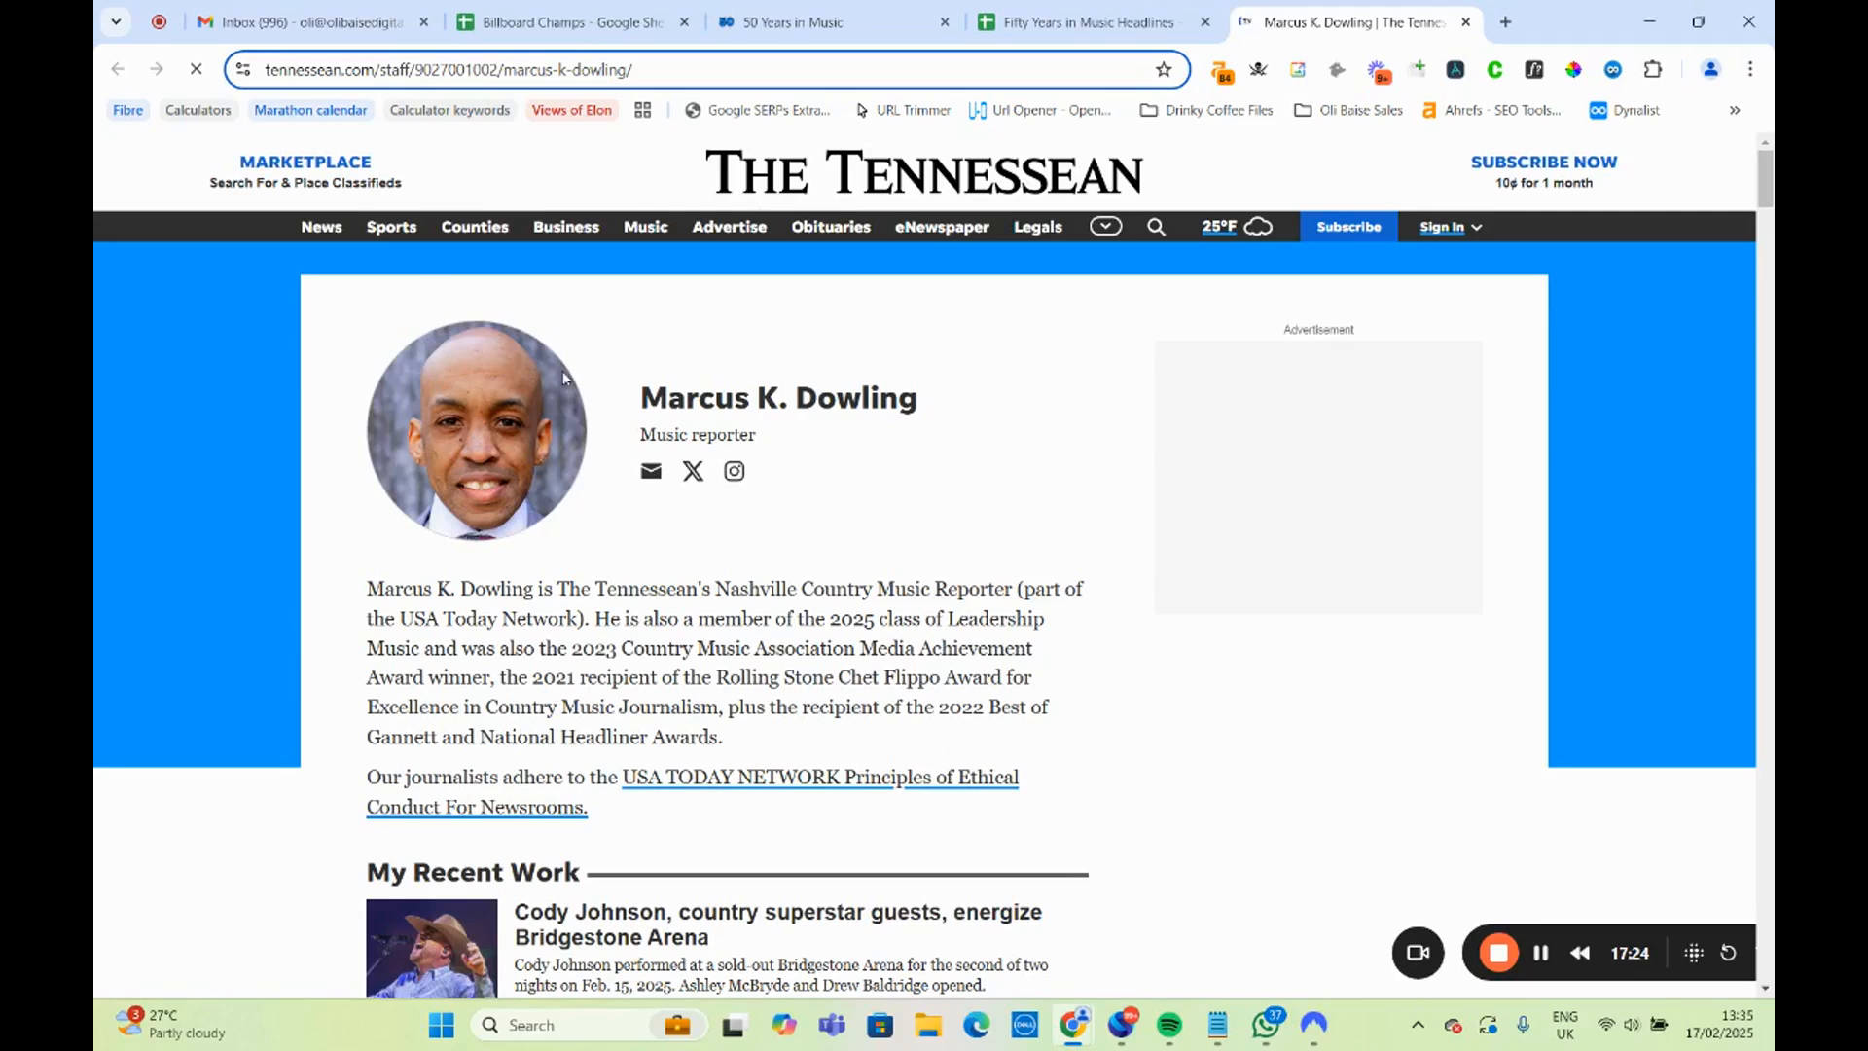
{"action": "left_click_drag", "start_coordinate": [551, 589], "coordinate": [1026, 584]}
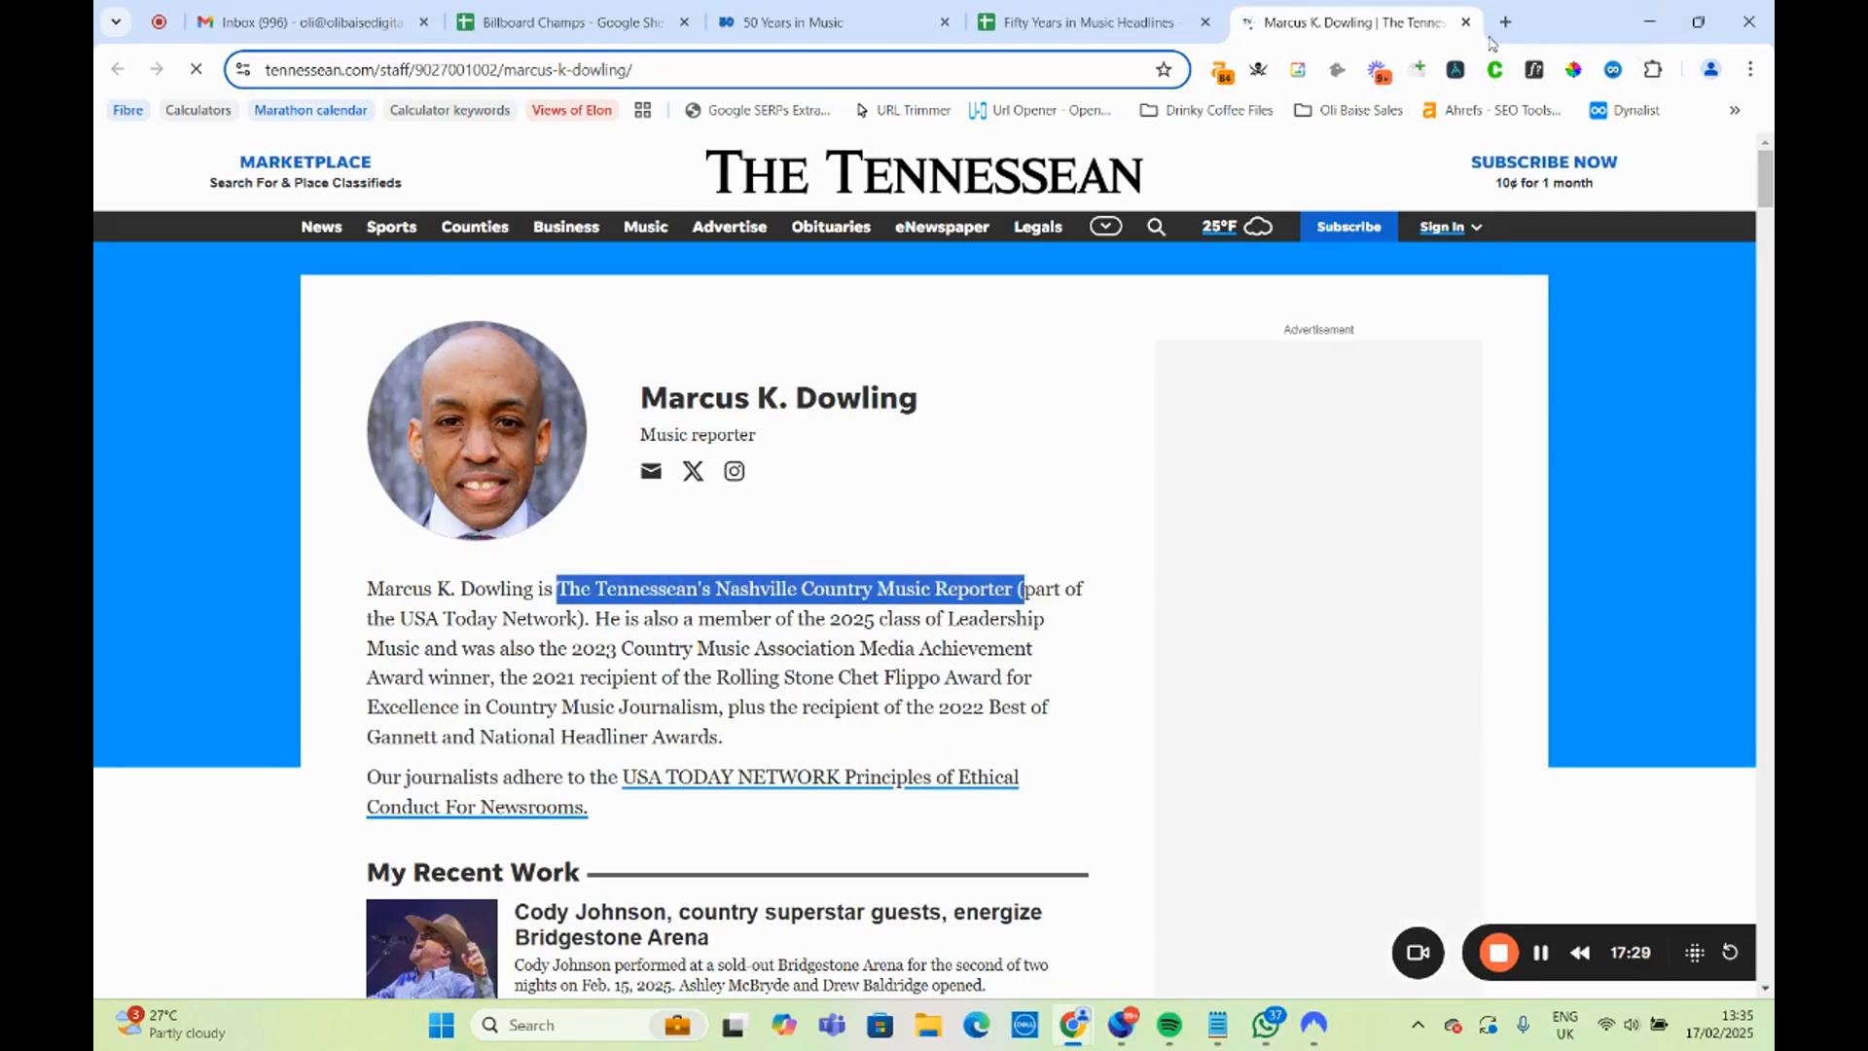
{"action": "left_click", "coordinate": [1466, 21]}
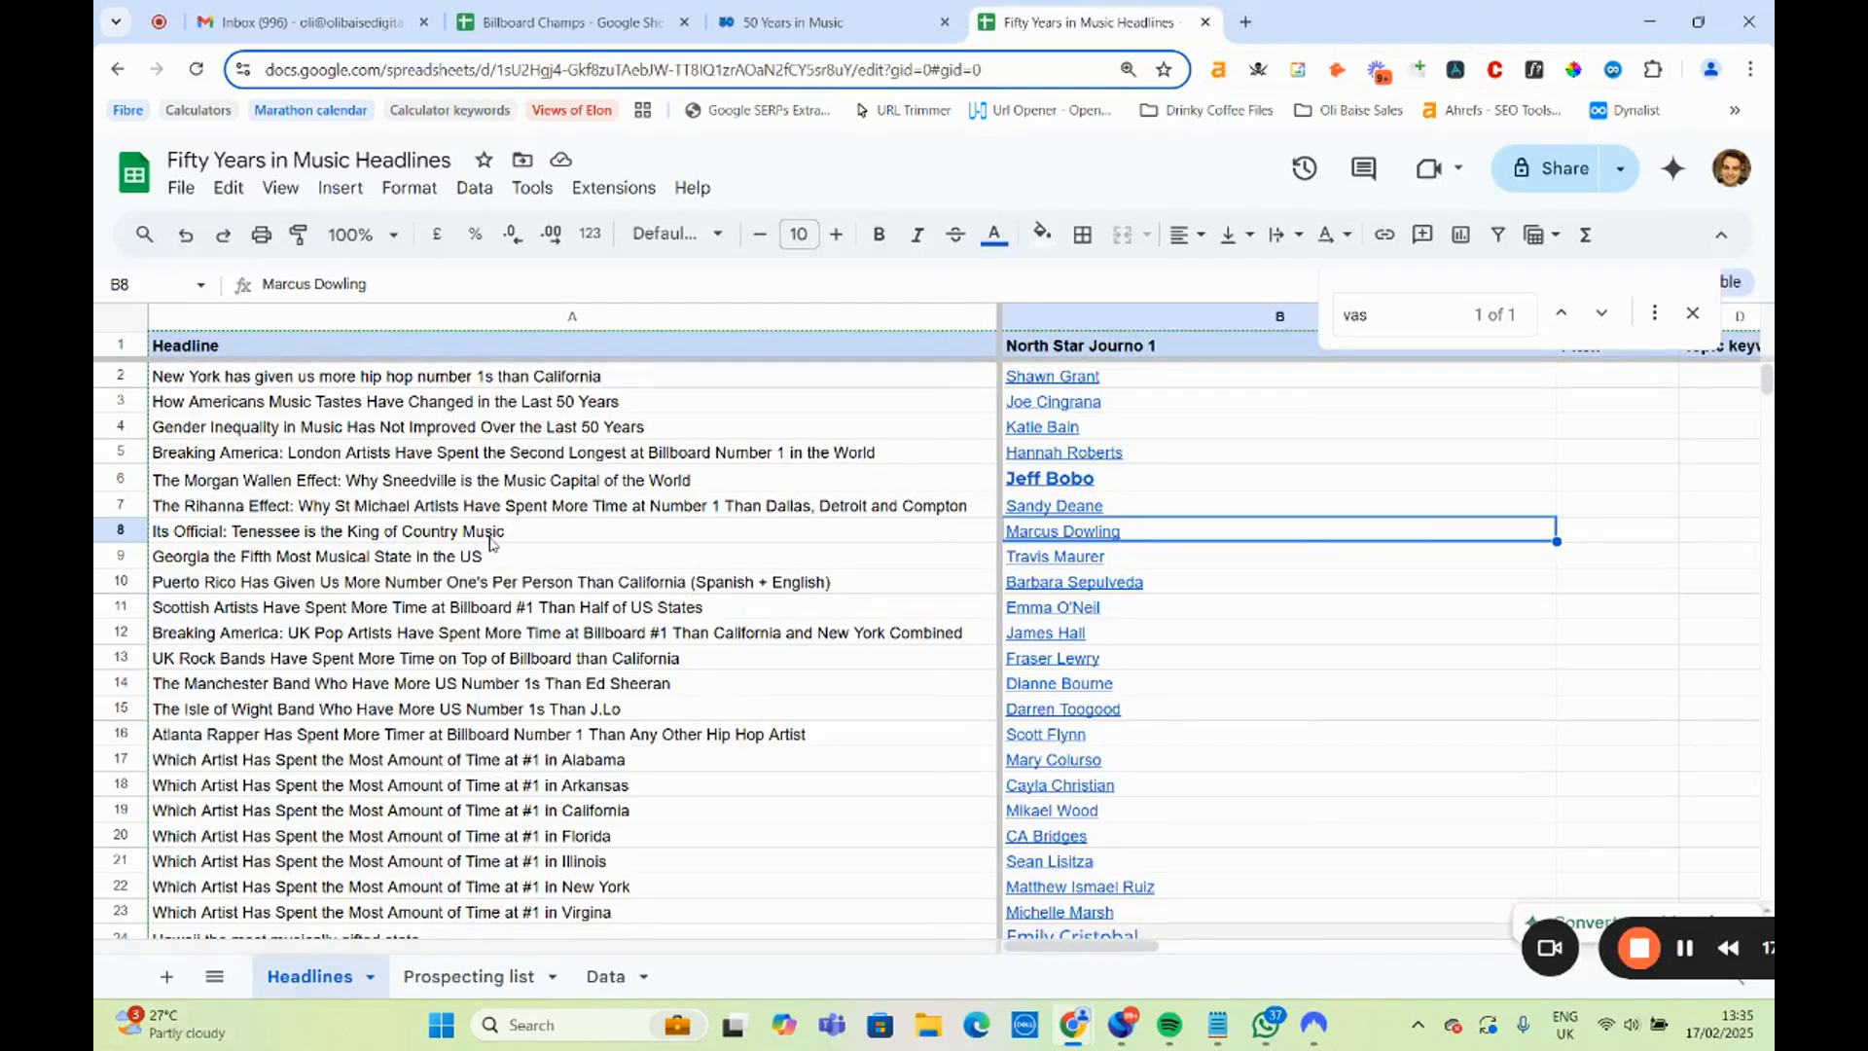
Open the FOX 5 Atlanta author page linked in B9 for the Georgia headline and highlight the Senior Digital Content Creator role.
{"action": "key", "text": "Left"}
{"action": "key", "text": "Down"}
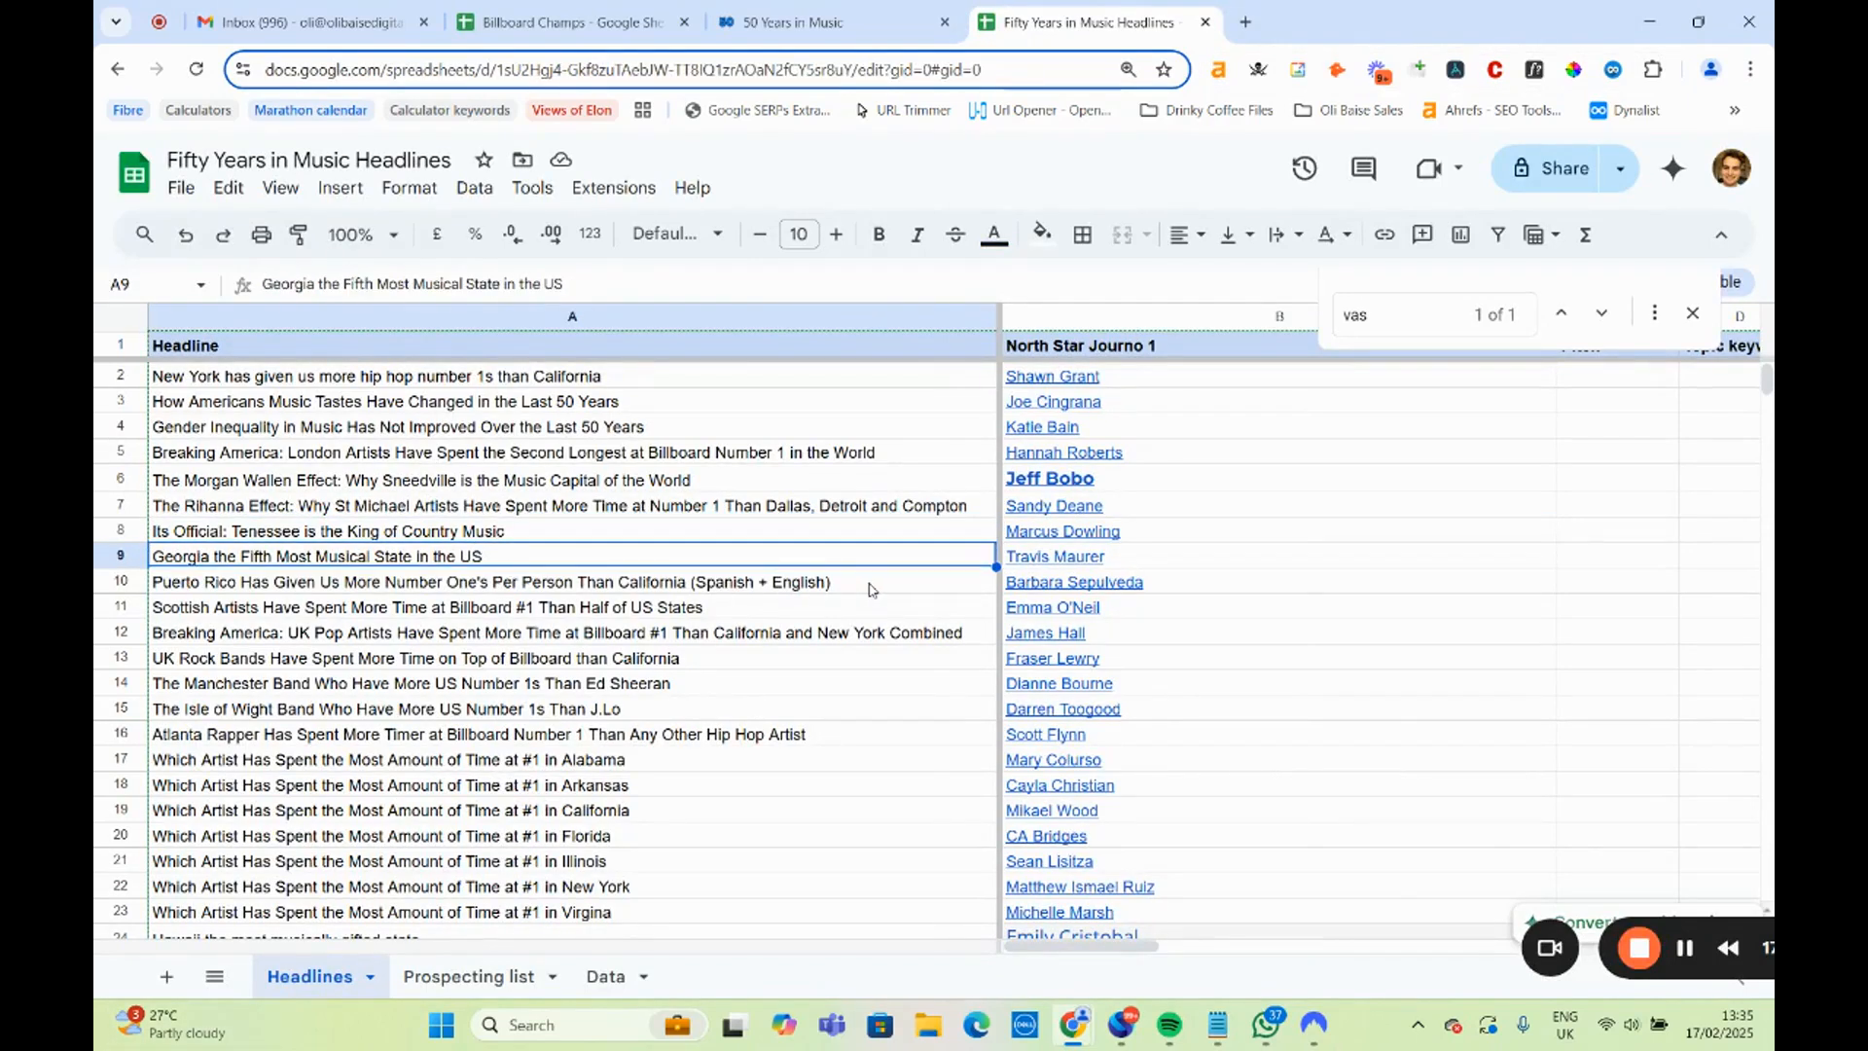
{"action": "mouse_move", "coordinate": [1035, 565]}
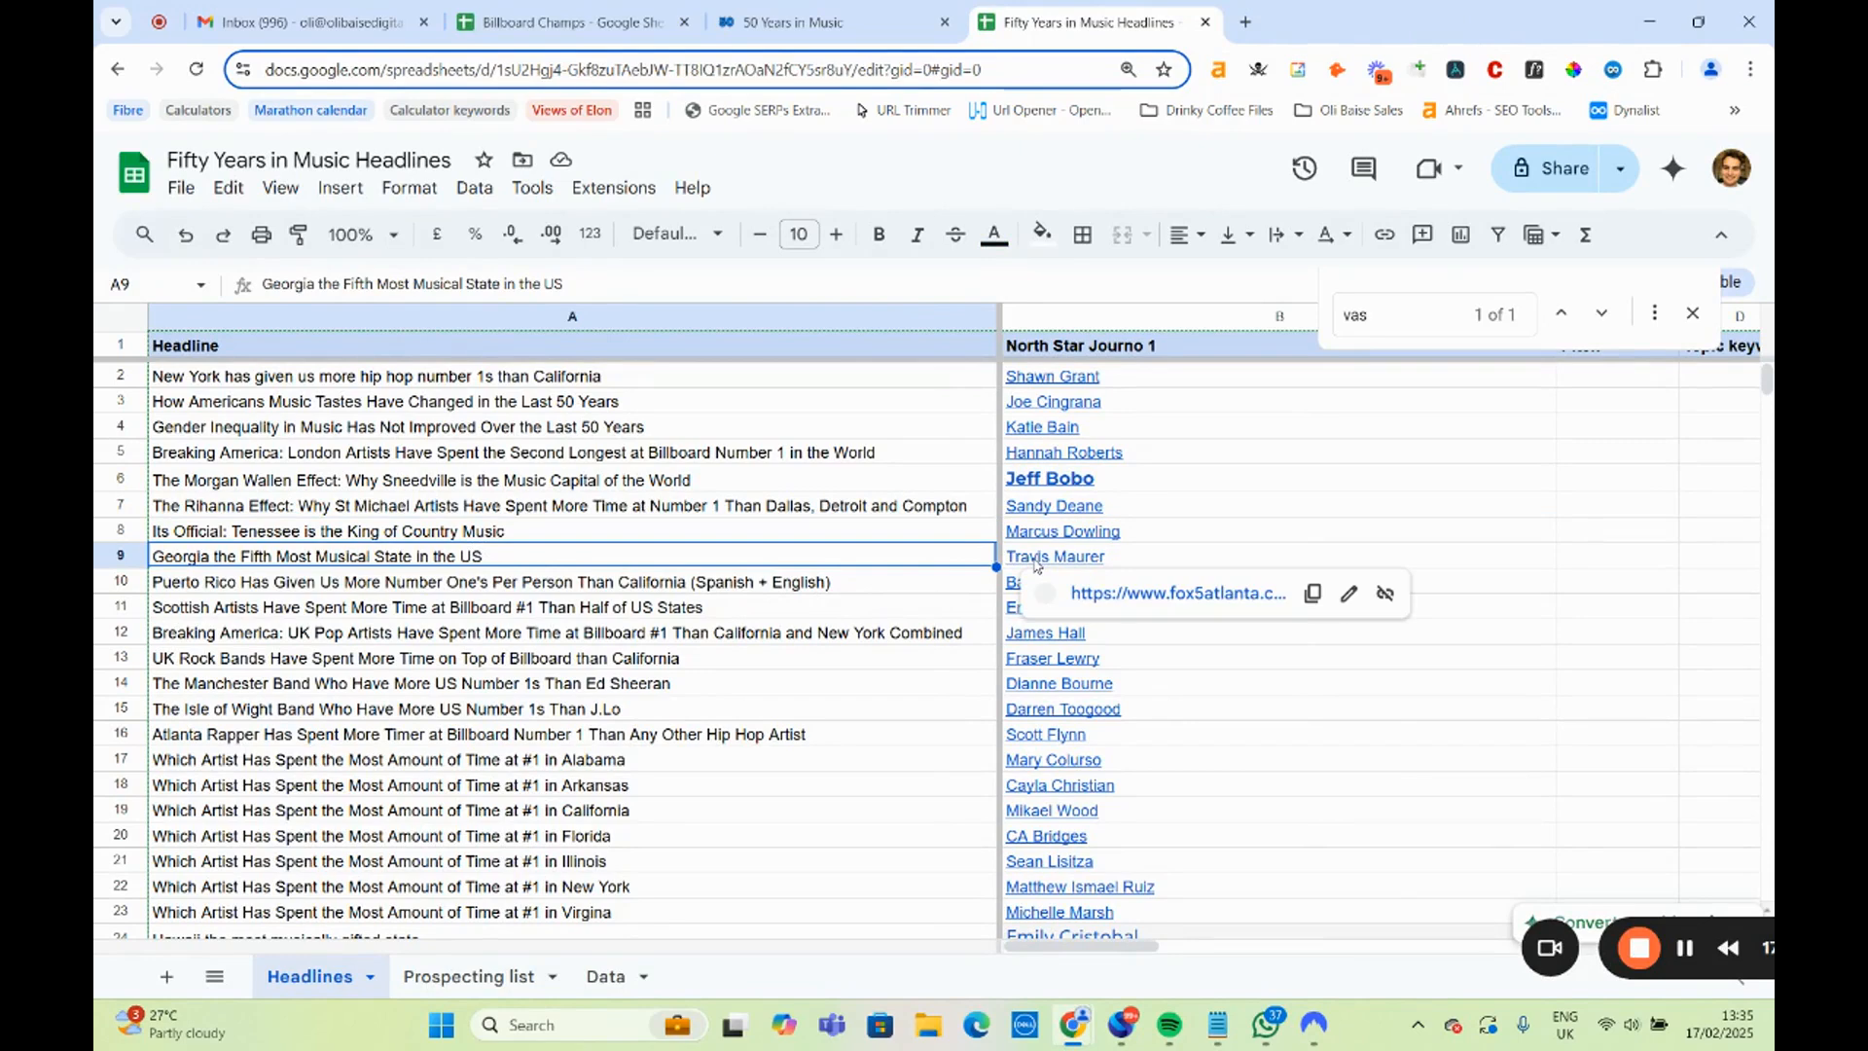
{"action": "left_click", "coordinate": [1035, 566]}
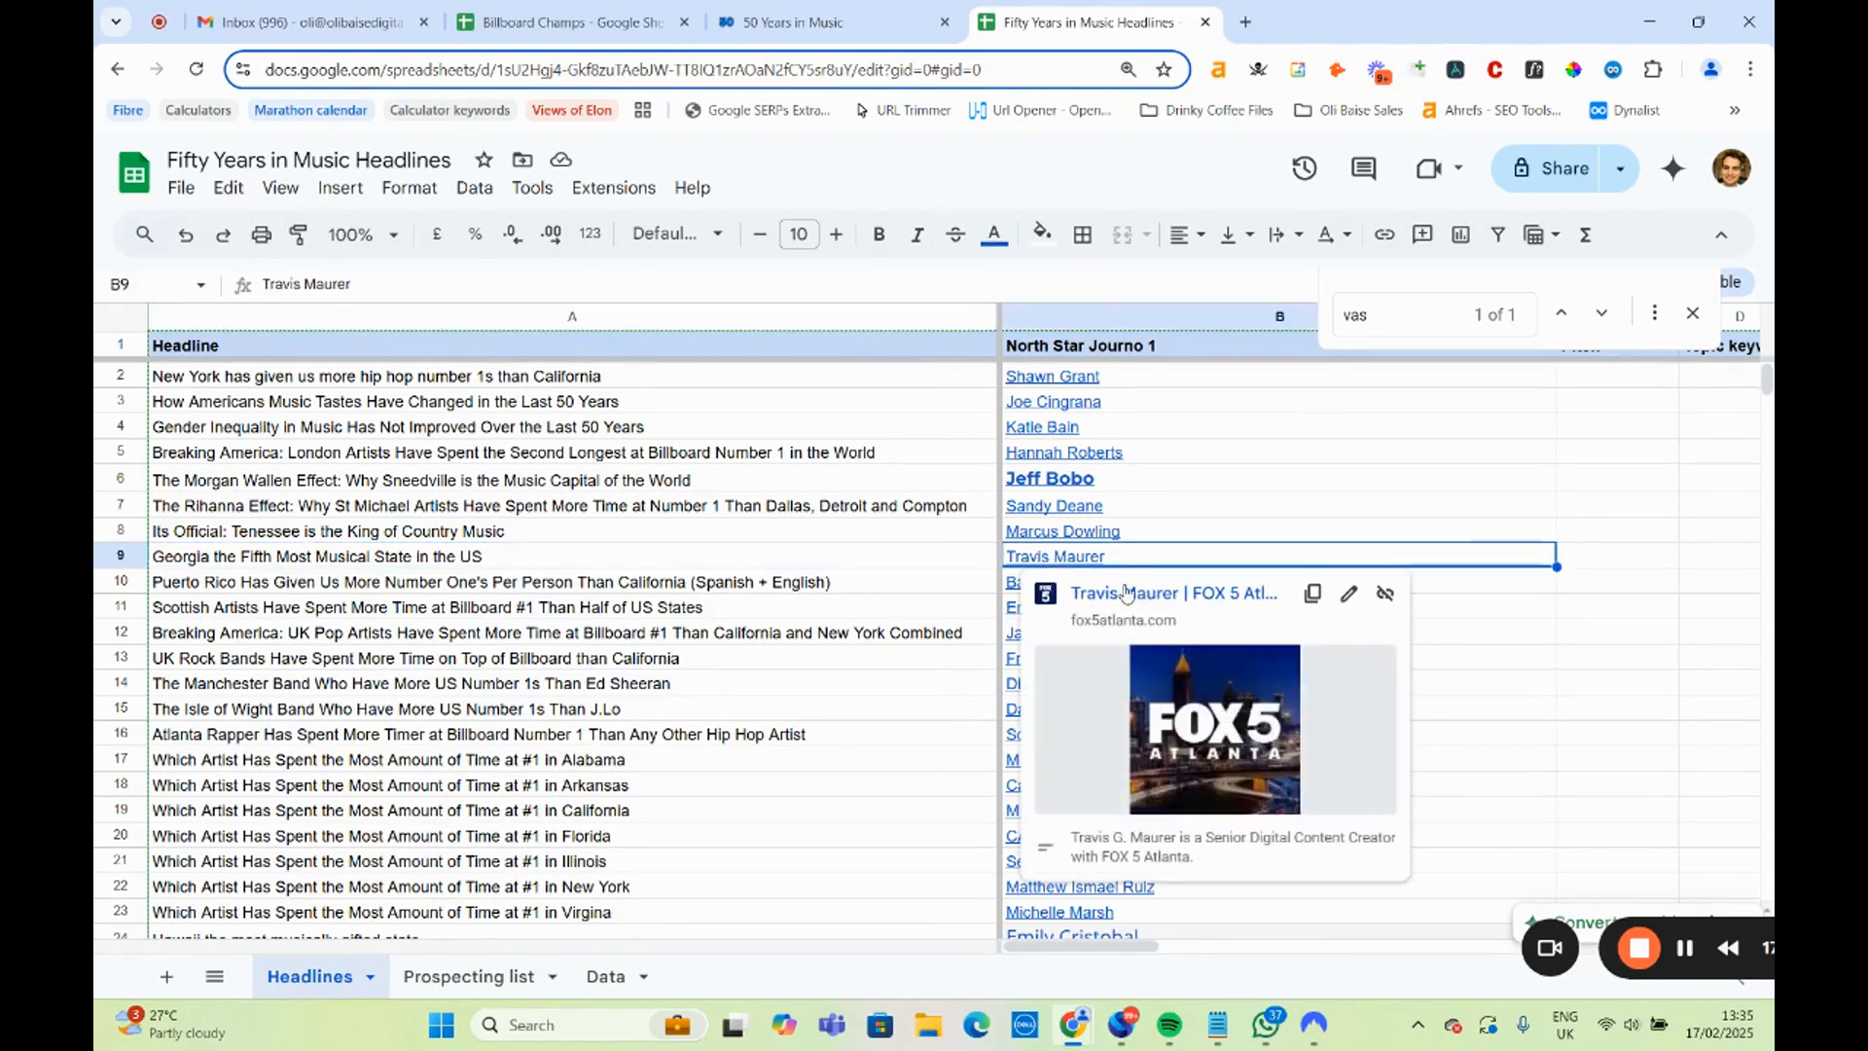
{"action": "left_click", "coordinate": [1125, 594]}
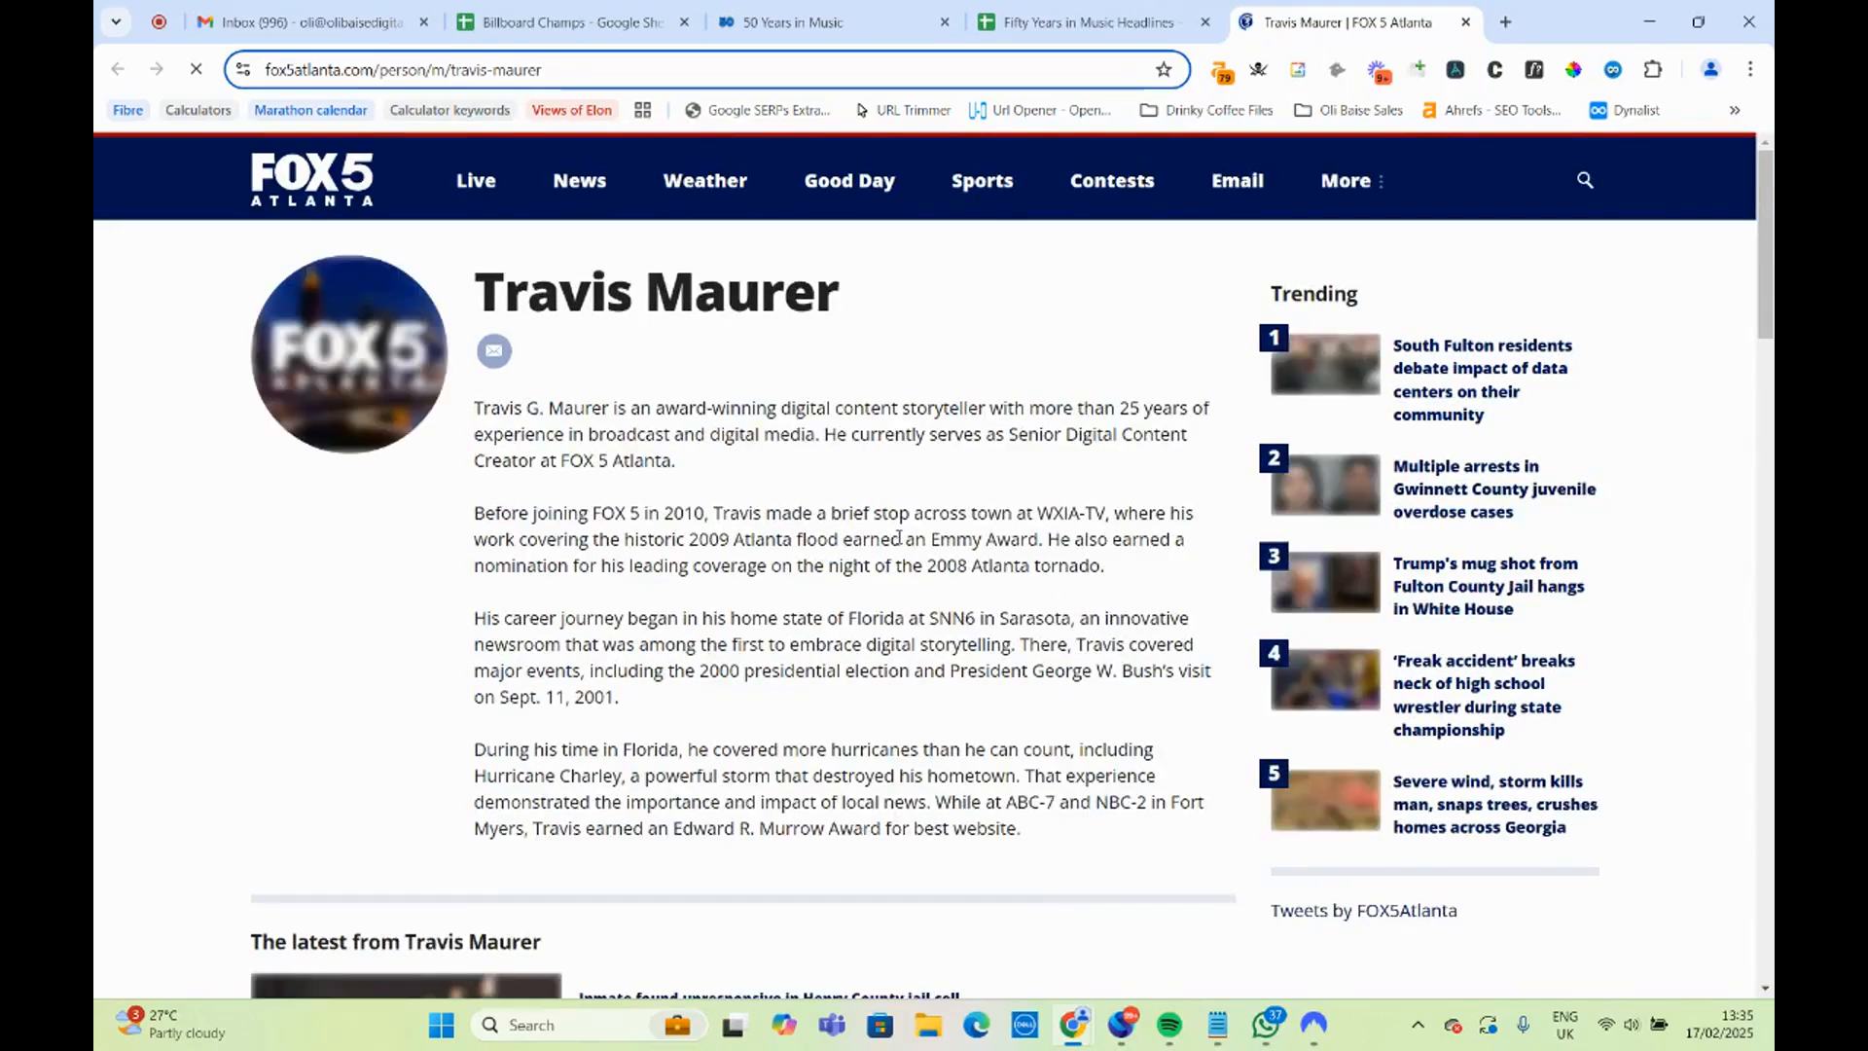
{"action": "scroll", "coordinate": [895, 530], "scroll_direction": "down", "scroll_amount": 3}
{"action": "scroll", "coordinate": [875, 563], "scroll_direction": "up", "scroll_amount": 3}
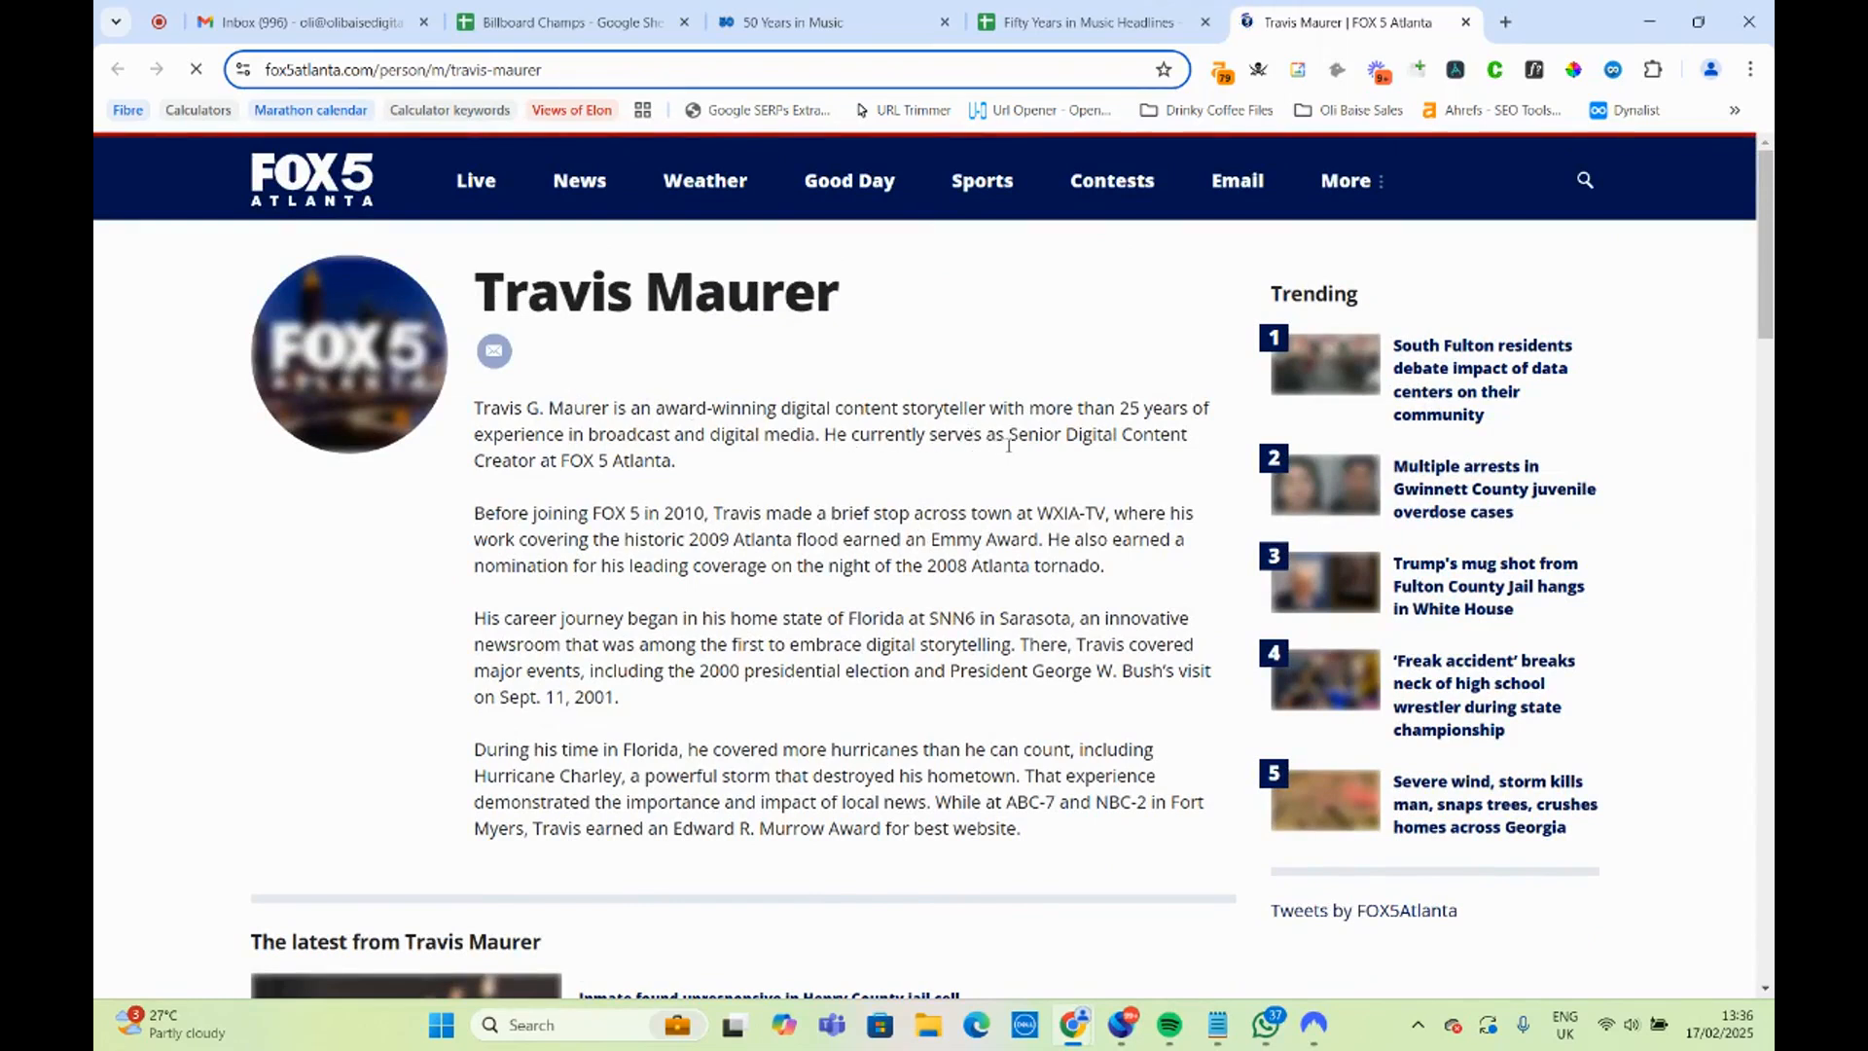
{"action": "left_click_drag", "start_coordinate": [1015, 435], "coordinate": [1196, 473]}
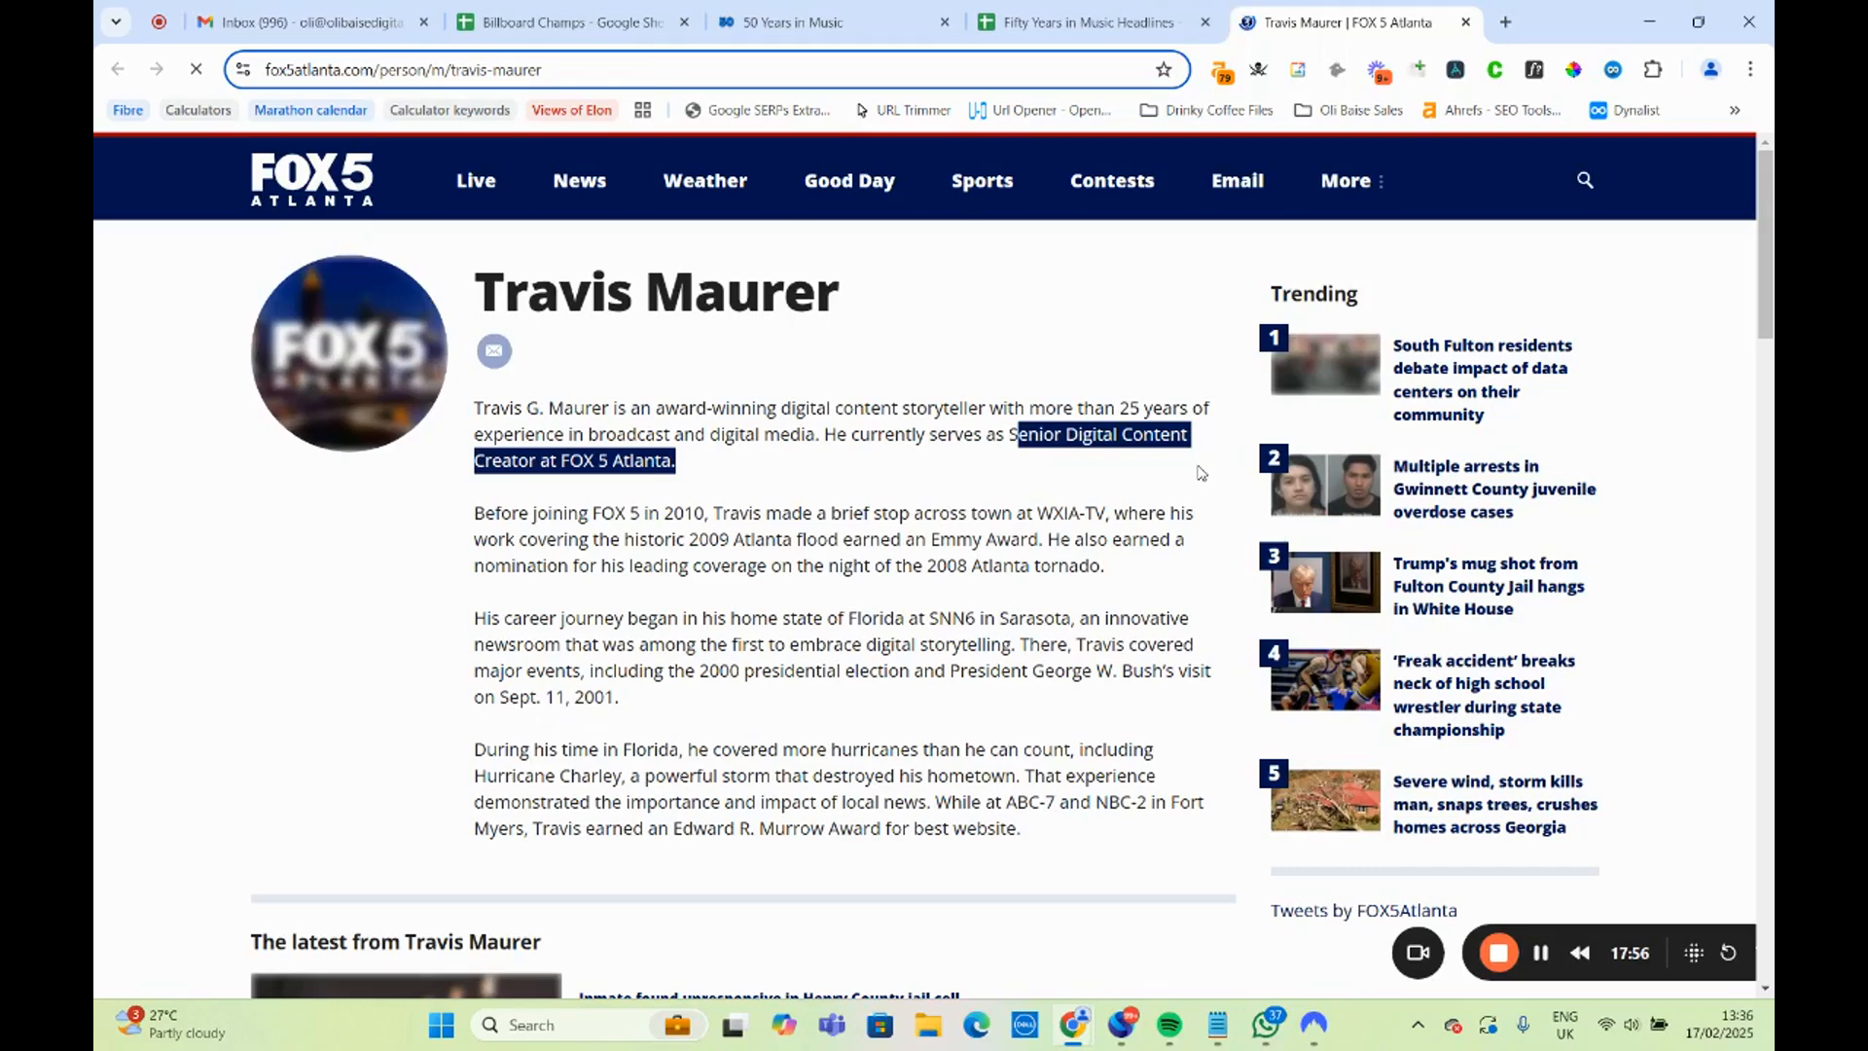
{"action": "left_click", "coordinate": [970, 502]}
Review the latest articles and biography on the FOX 5 Atlanta author page, and close the page.
{"action": "scroll", "coordinate": [771, 604], "scroll_direction": "down", "scroll_amount": 8}
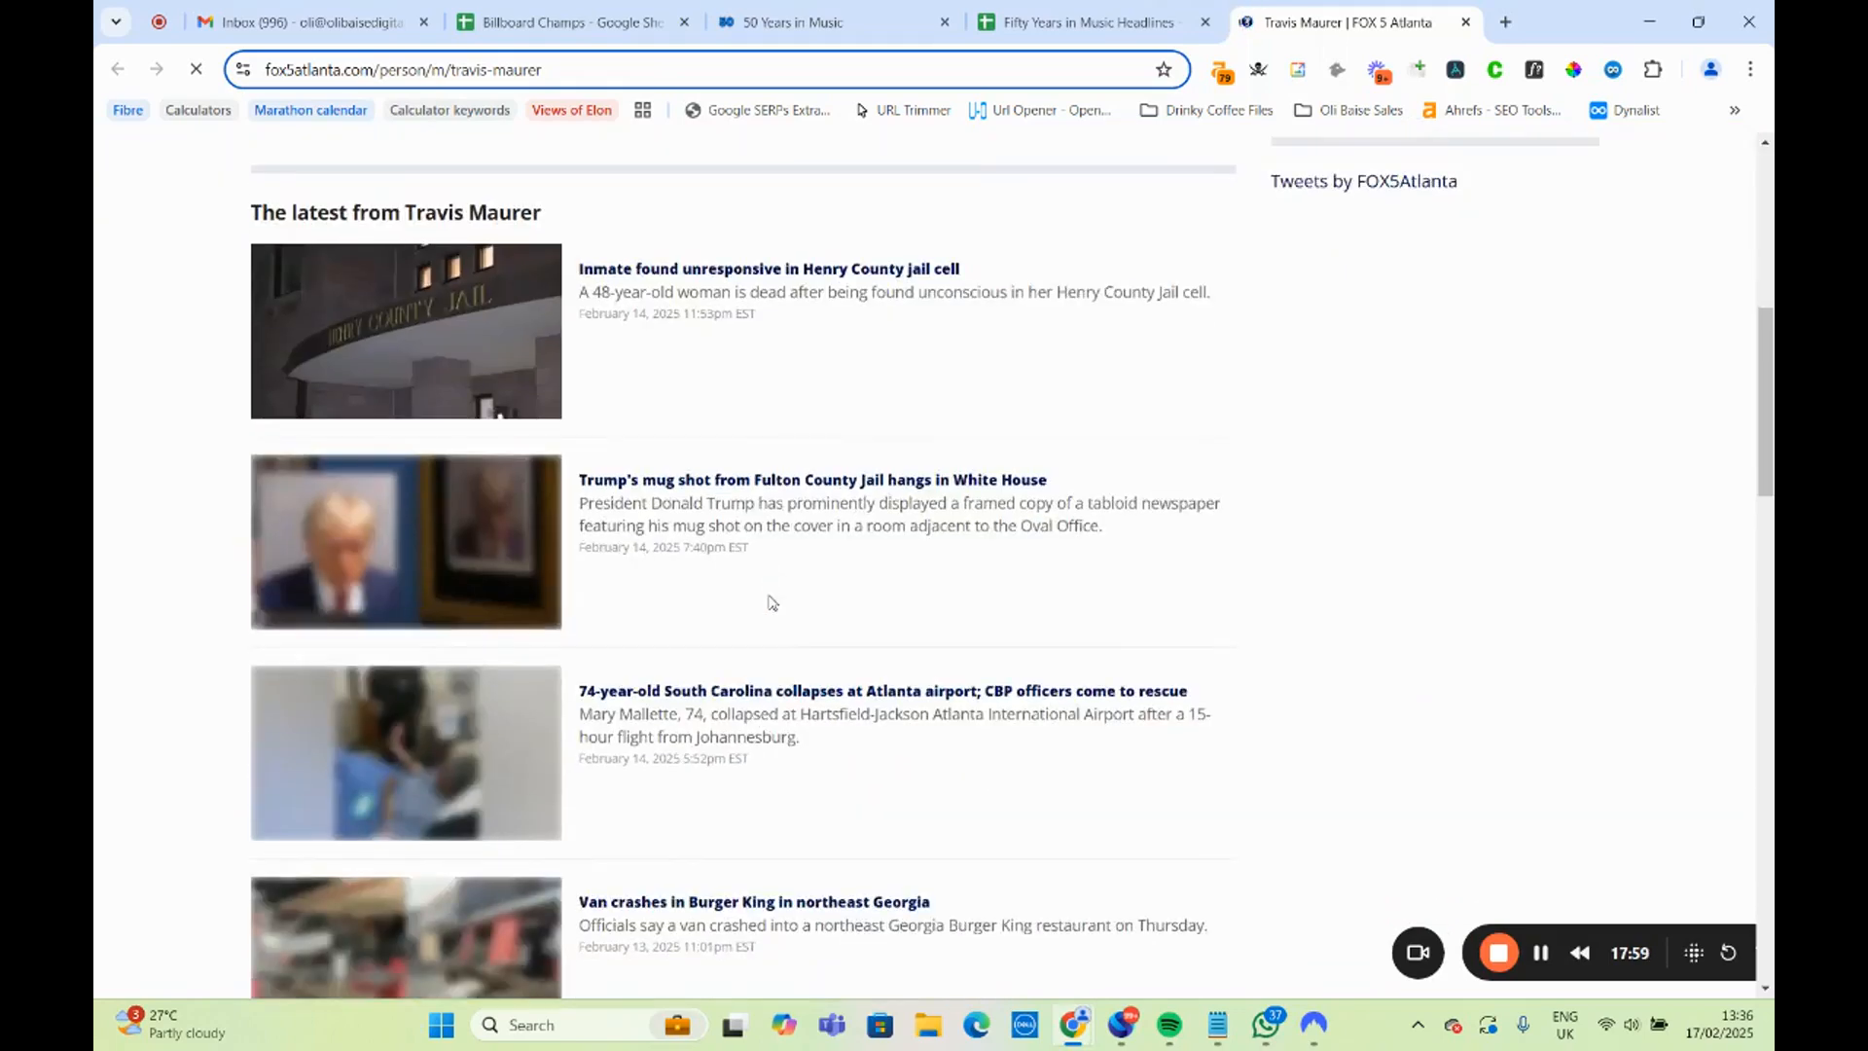
{"action": "scroll", "coordinate": [853, 696], "scroll_direction": "down", "scroll_amount": 4}
{"action": "scroll", "coordinate": [817, 710], "scroll_direction": "down", "scroll_amount": 6}
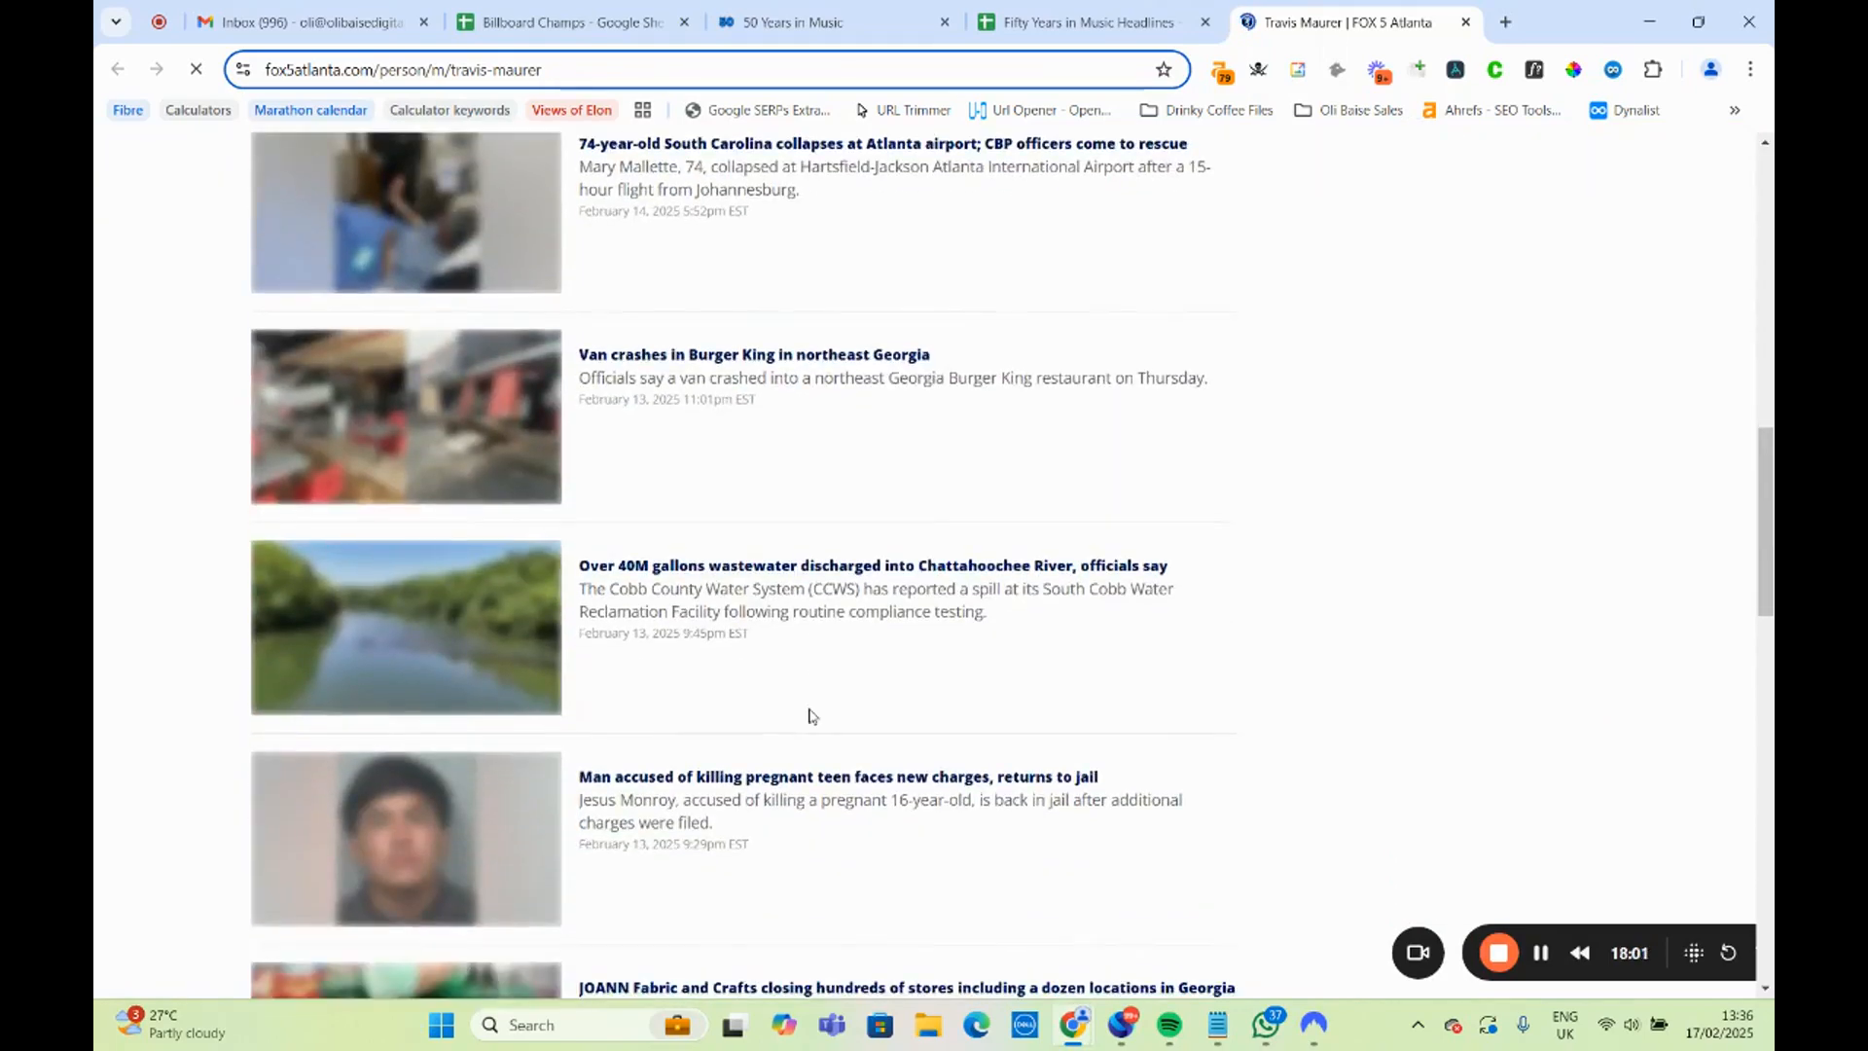
{"action": "scroll", "coordinate": [806, 723], "scroll_direction": "up", "scroll_amount": 10}
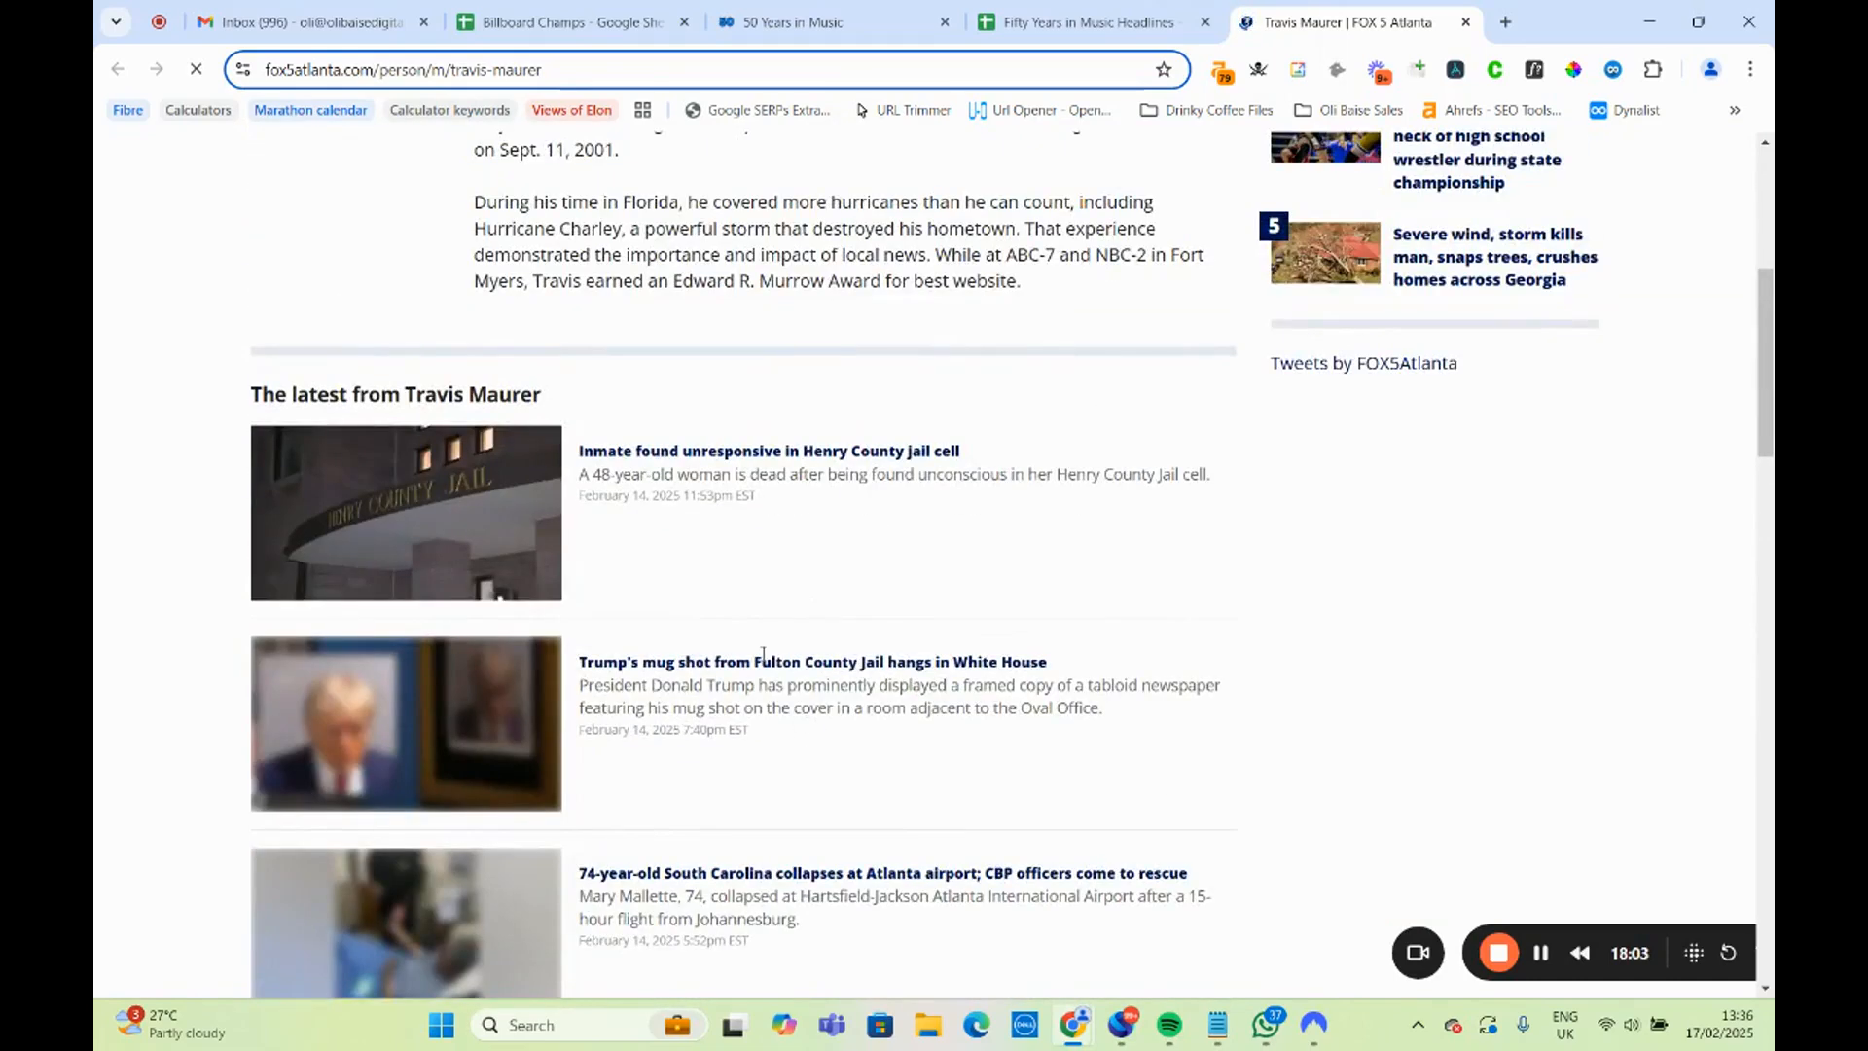
{"action": "scroll", "coordinate": [697, 552], "scroll_direction": "up", "scroll_amount": 5}
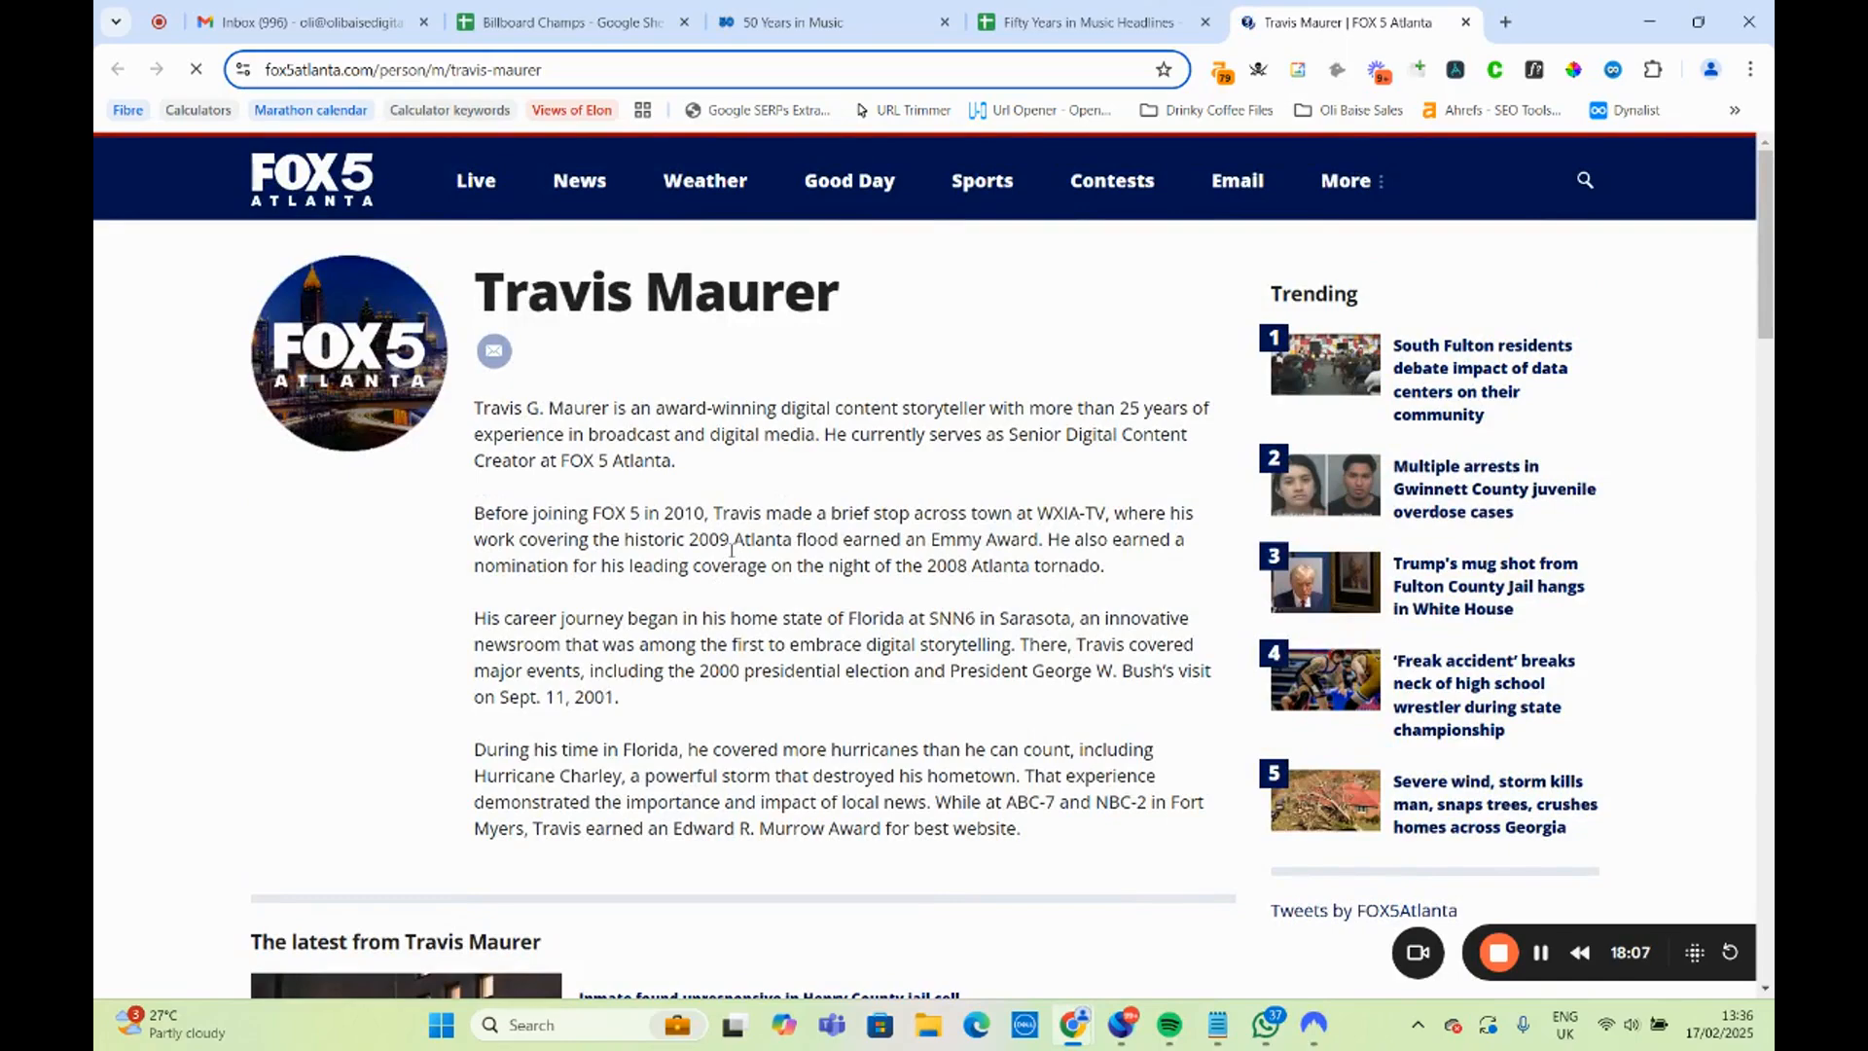
{"action": "scroll", "coordinate": [732, 549], "scroll_direction": "down", "scroll_amount": 5}
{"action": "scroll", "coordinate": [733, 562], "scroll_direction": "down", "scroll_amount": 7}
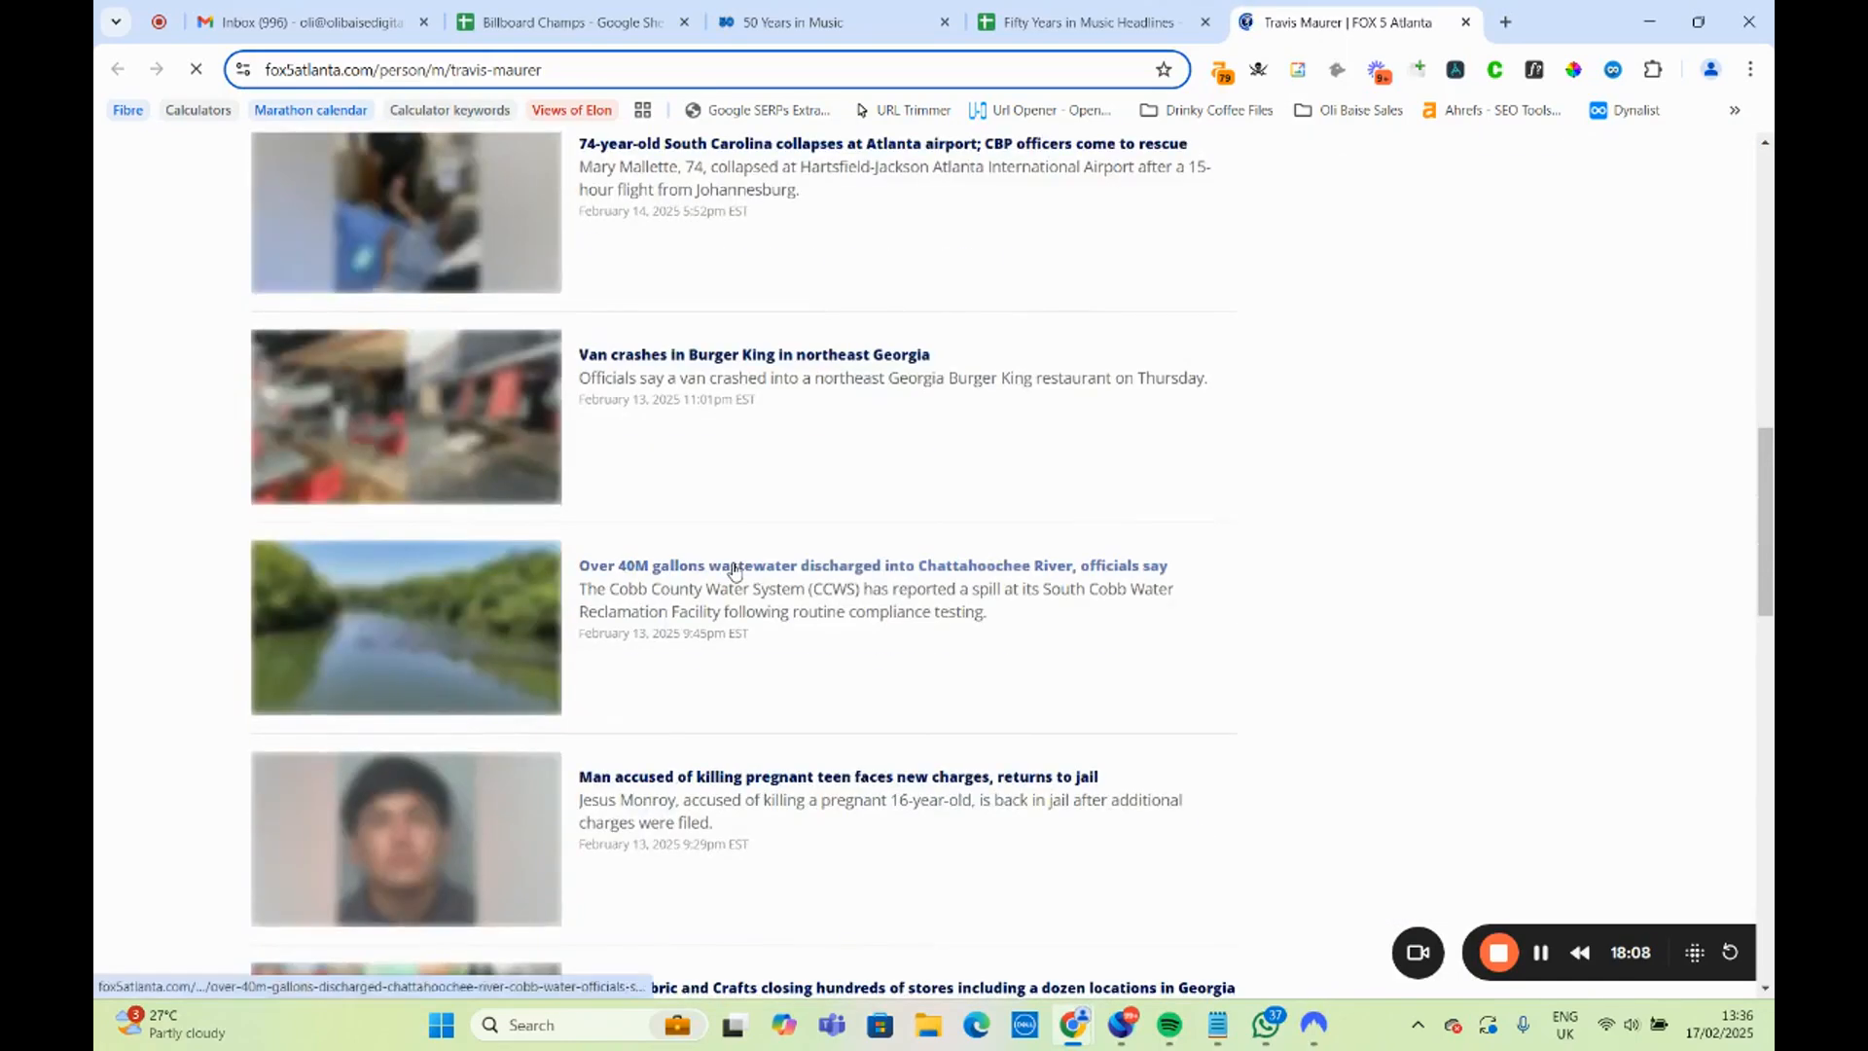
{"action": "scroll", "coordinate": [805, 609], "scroll_direction": "up", "scroll_amount": 5}
{"action": "scroll", "coordinate": [804, 611], "scroll_direction": "up", "scroll_amount": 8}
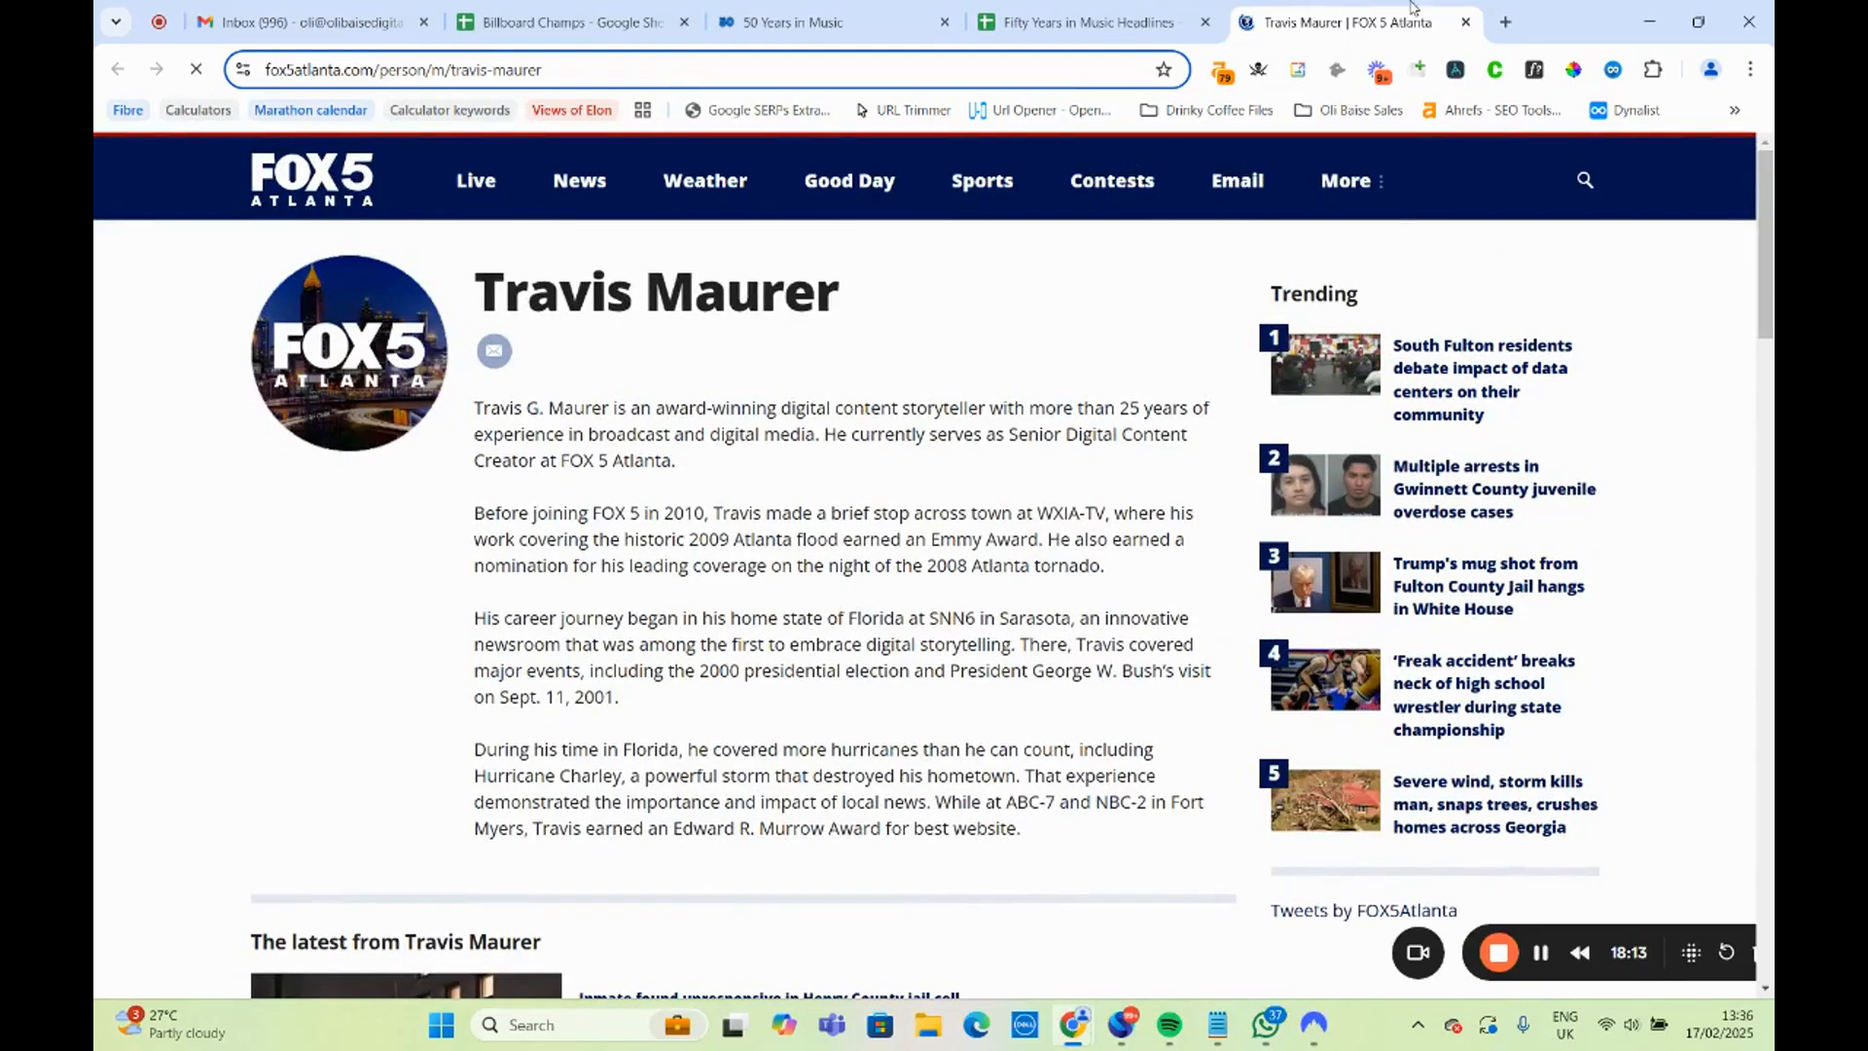
{"action": "left_click", "coordinate": [1465, 21]}
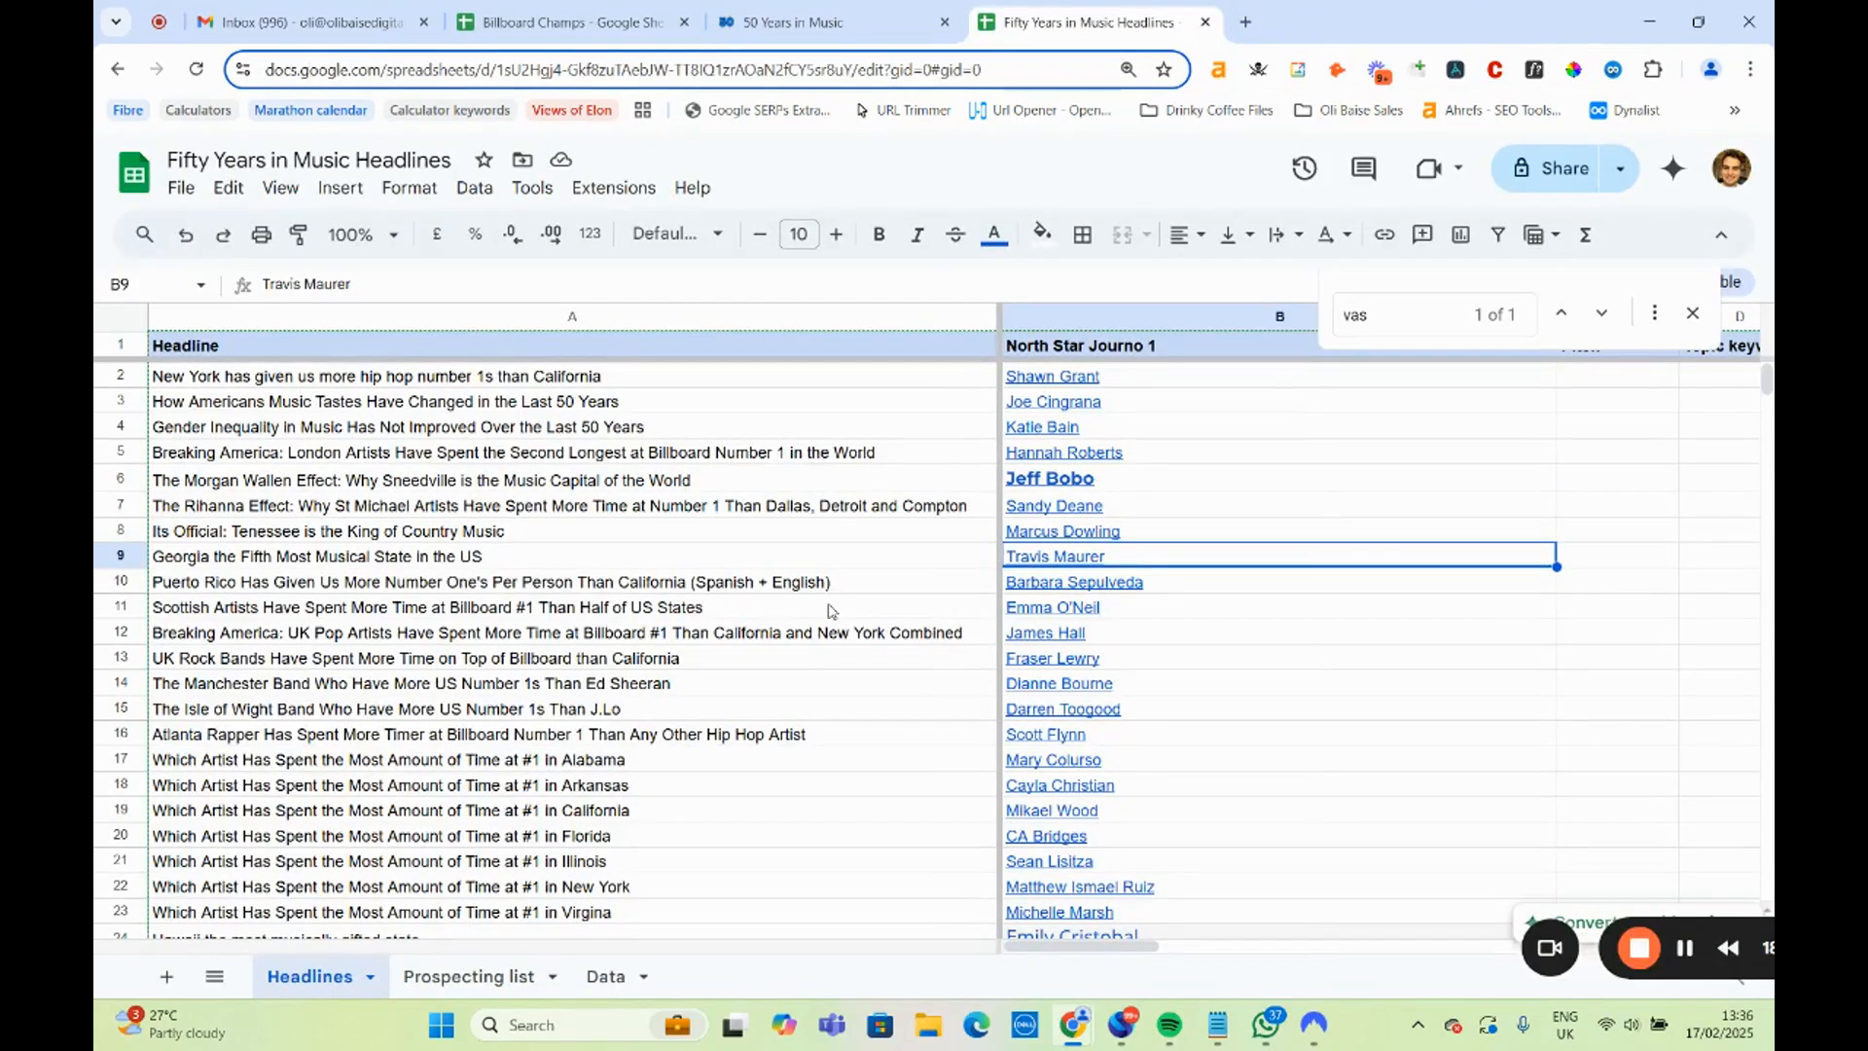
Replace "Person" with "Resident" in the Puerto Rico headline in A10.
{"action": "left_click", "coordinate": [567, 589]}
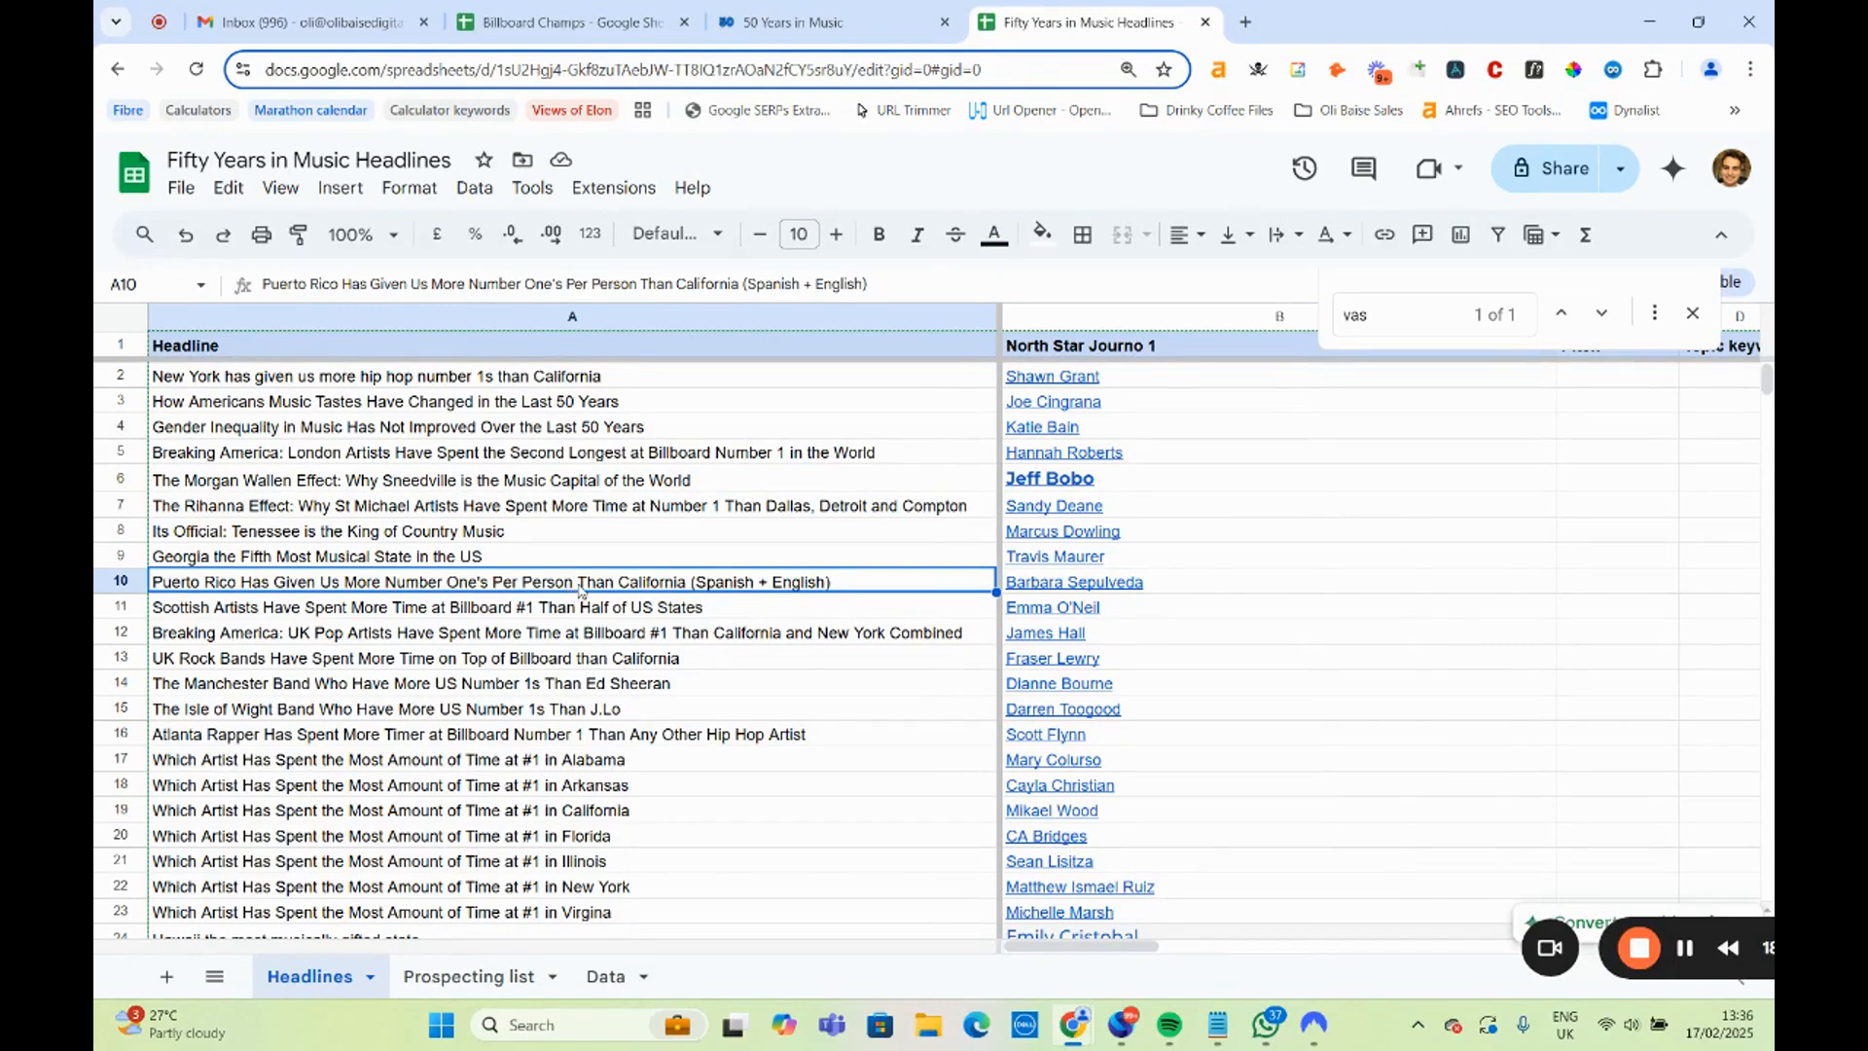
{"action": "double_click", "coordinate": [558, 588]}
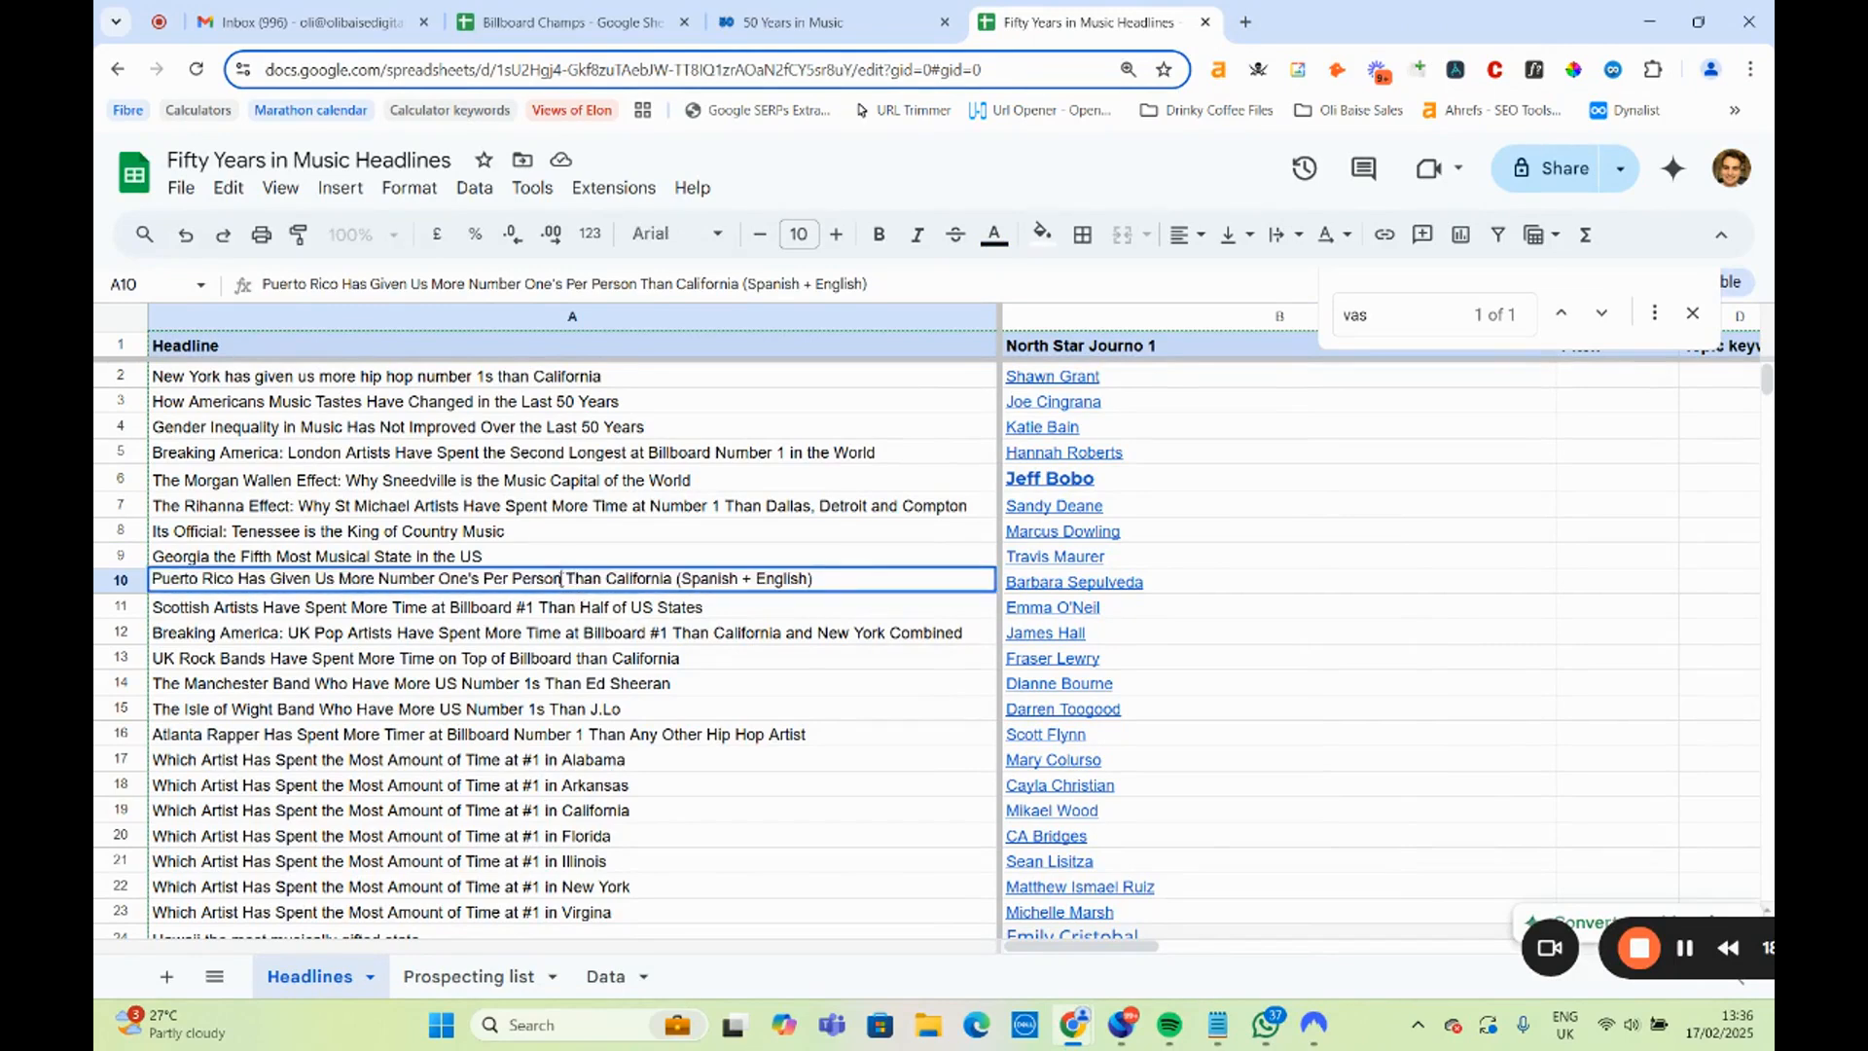
{"action": "left_click_drag", "start_coordinate": [562, 579], "coordinate": [520, 579]}
{"action": "type", "text": "Resident"}
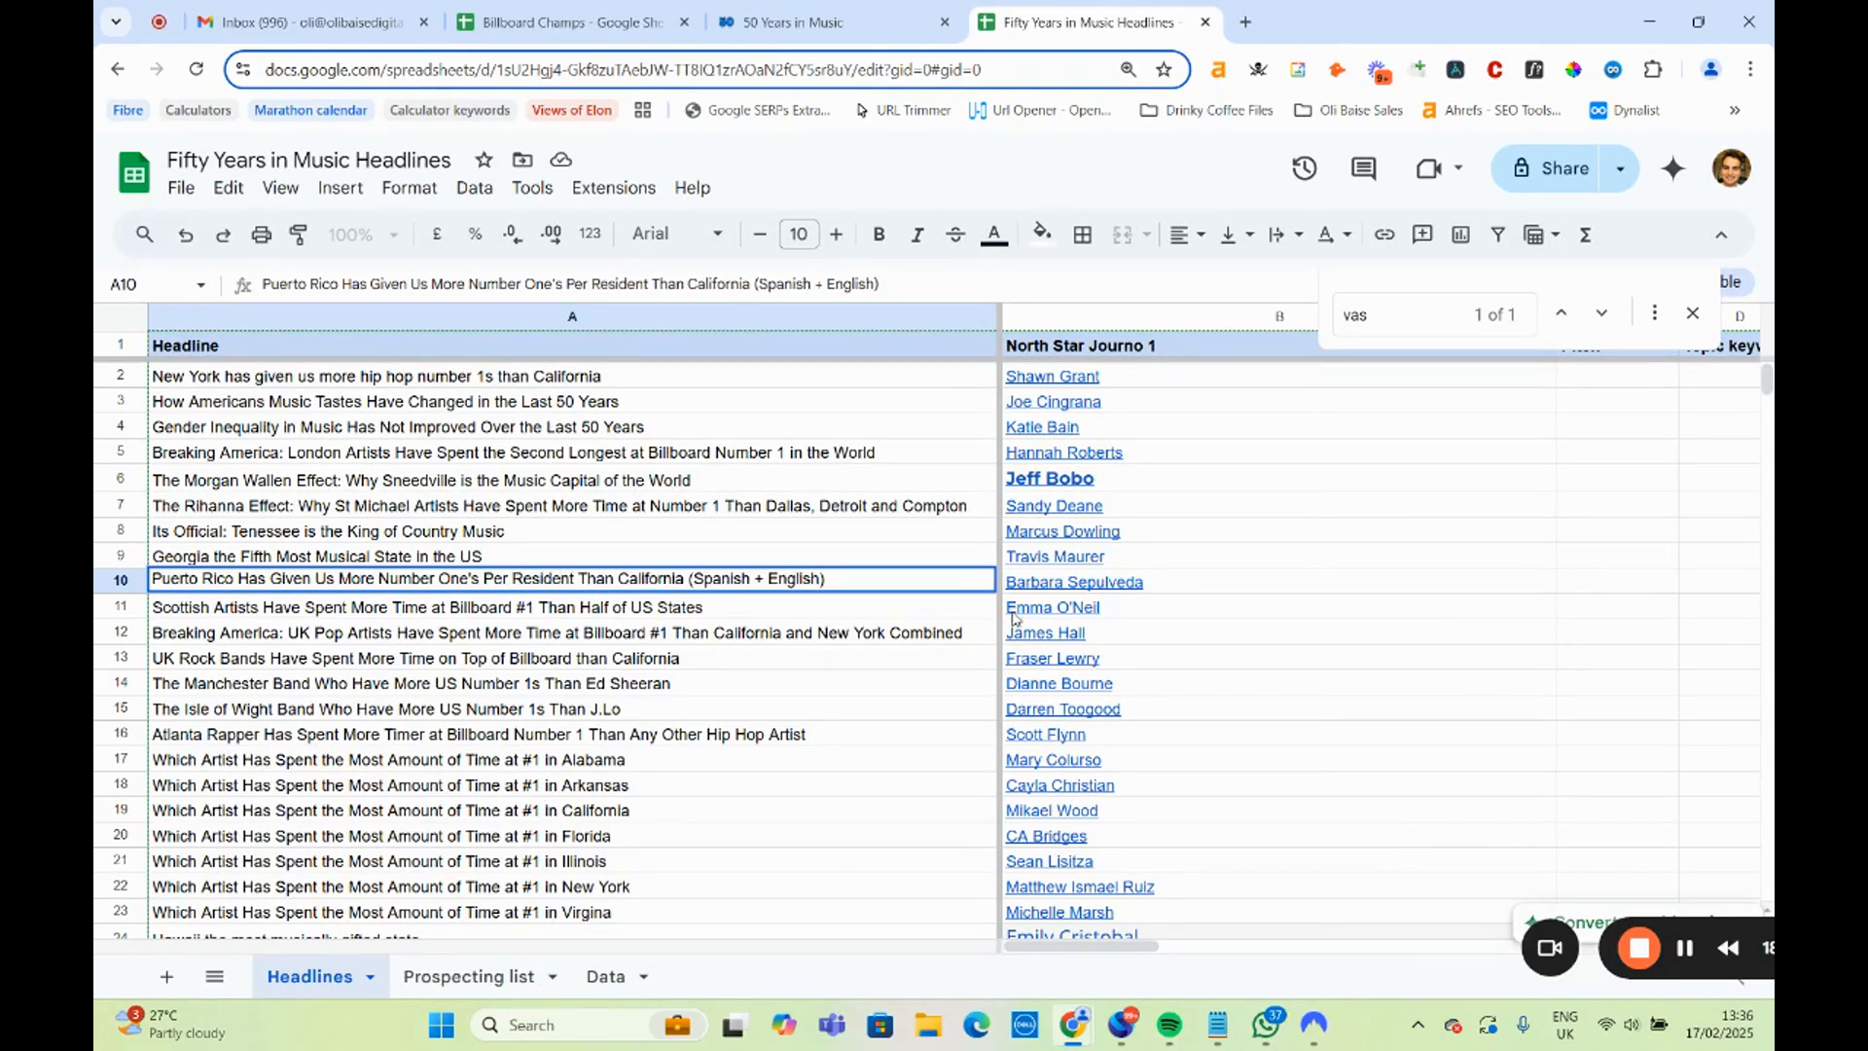
Open the author page linked in B10 and search the 50 Years in Music page for "puerto".
{"action": "left_click", "coordinate": [1068, 591]}
{"action": "left_click", "coordinate": [1143, 620]}
{"action": "left_click", "coordinate": [813, 14]}
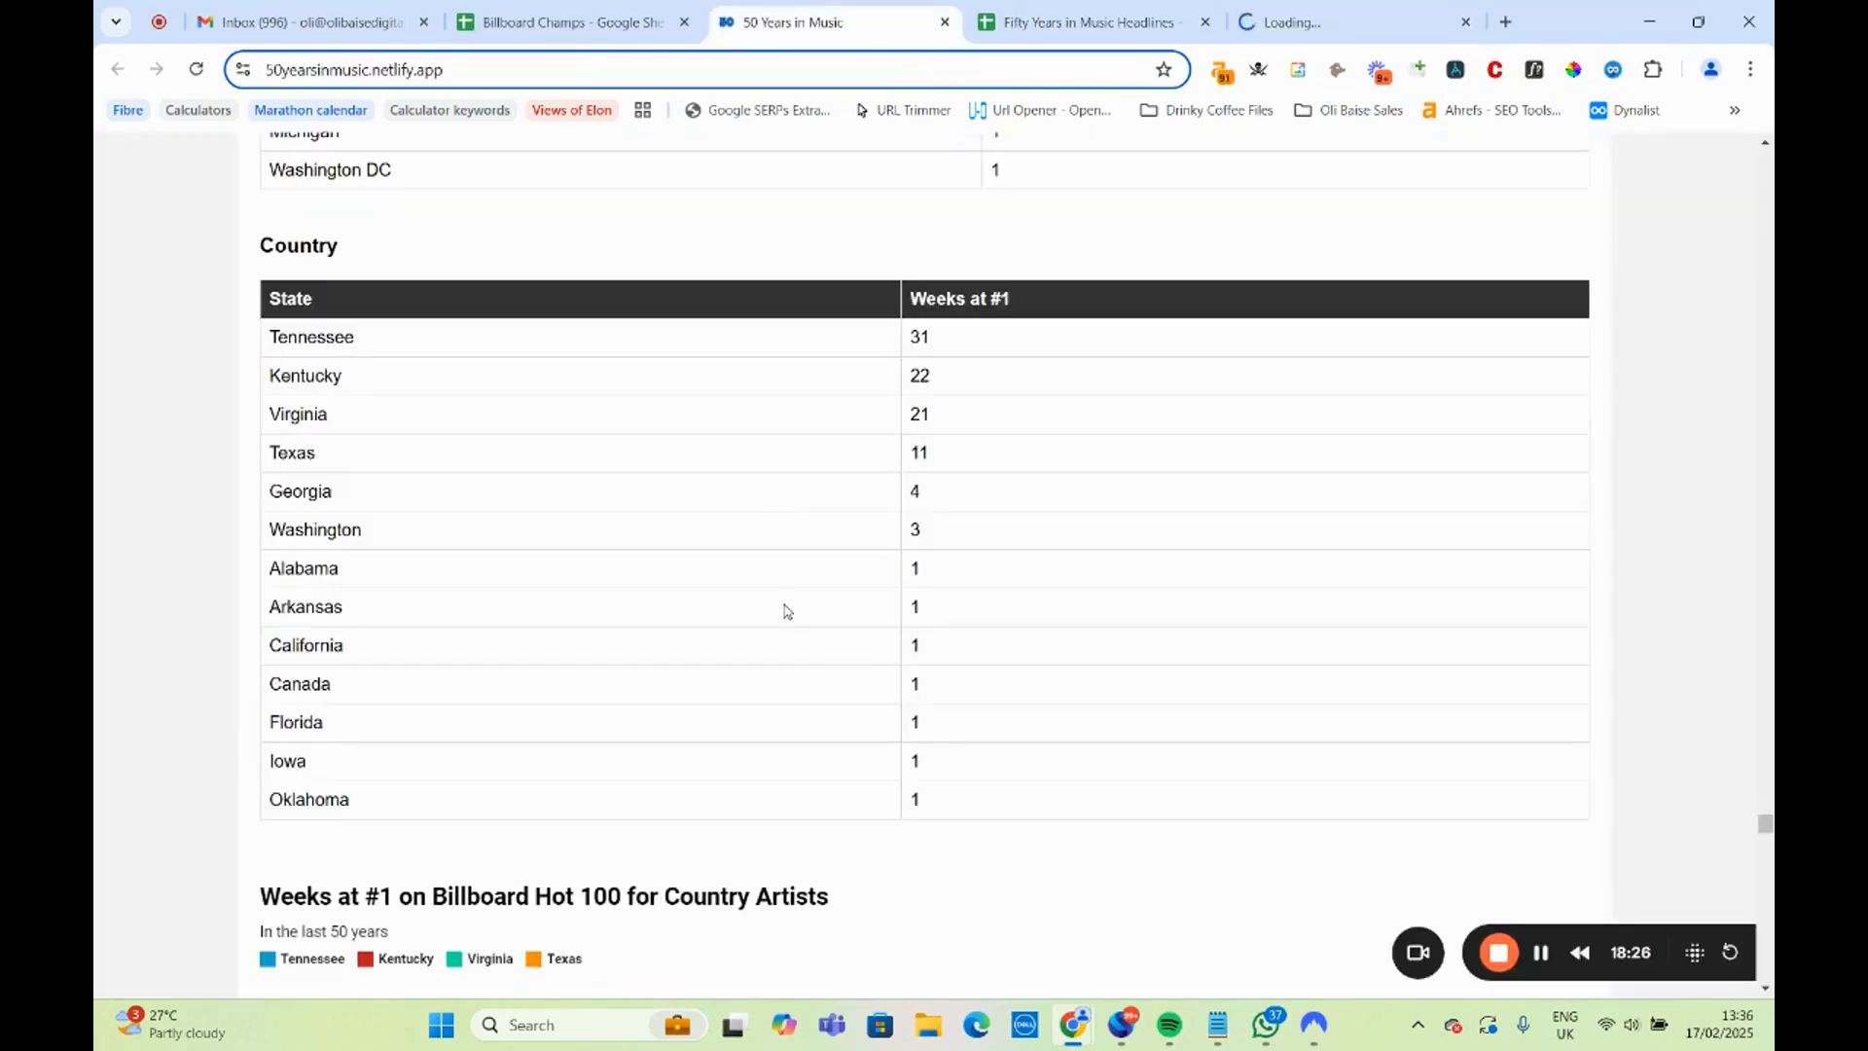
{"action": "scroll", "coordinate": [769, 681], "scroll_direction": "up", "scroll_amount": 8}
{"action": "scroll", "coordinate": [765, 686], "scroll_direction": "up", "scroll_amount": 5}
{"action": "scroll", "coordinate": [769, 693], "scroll_direction": "down", "scroll_amount": 20}
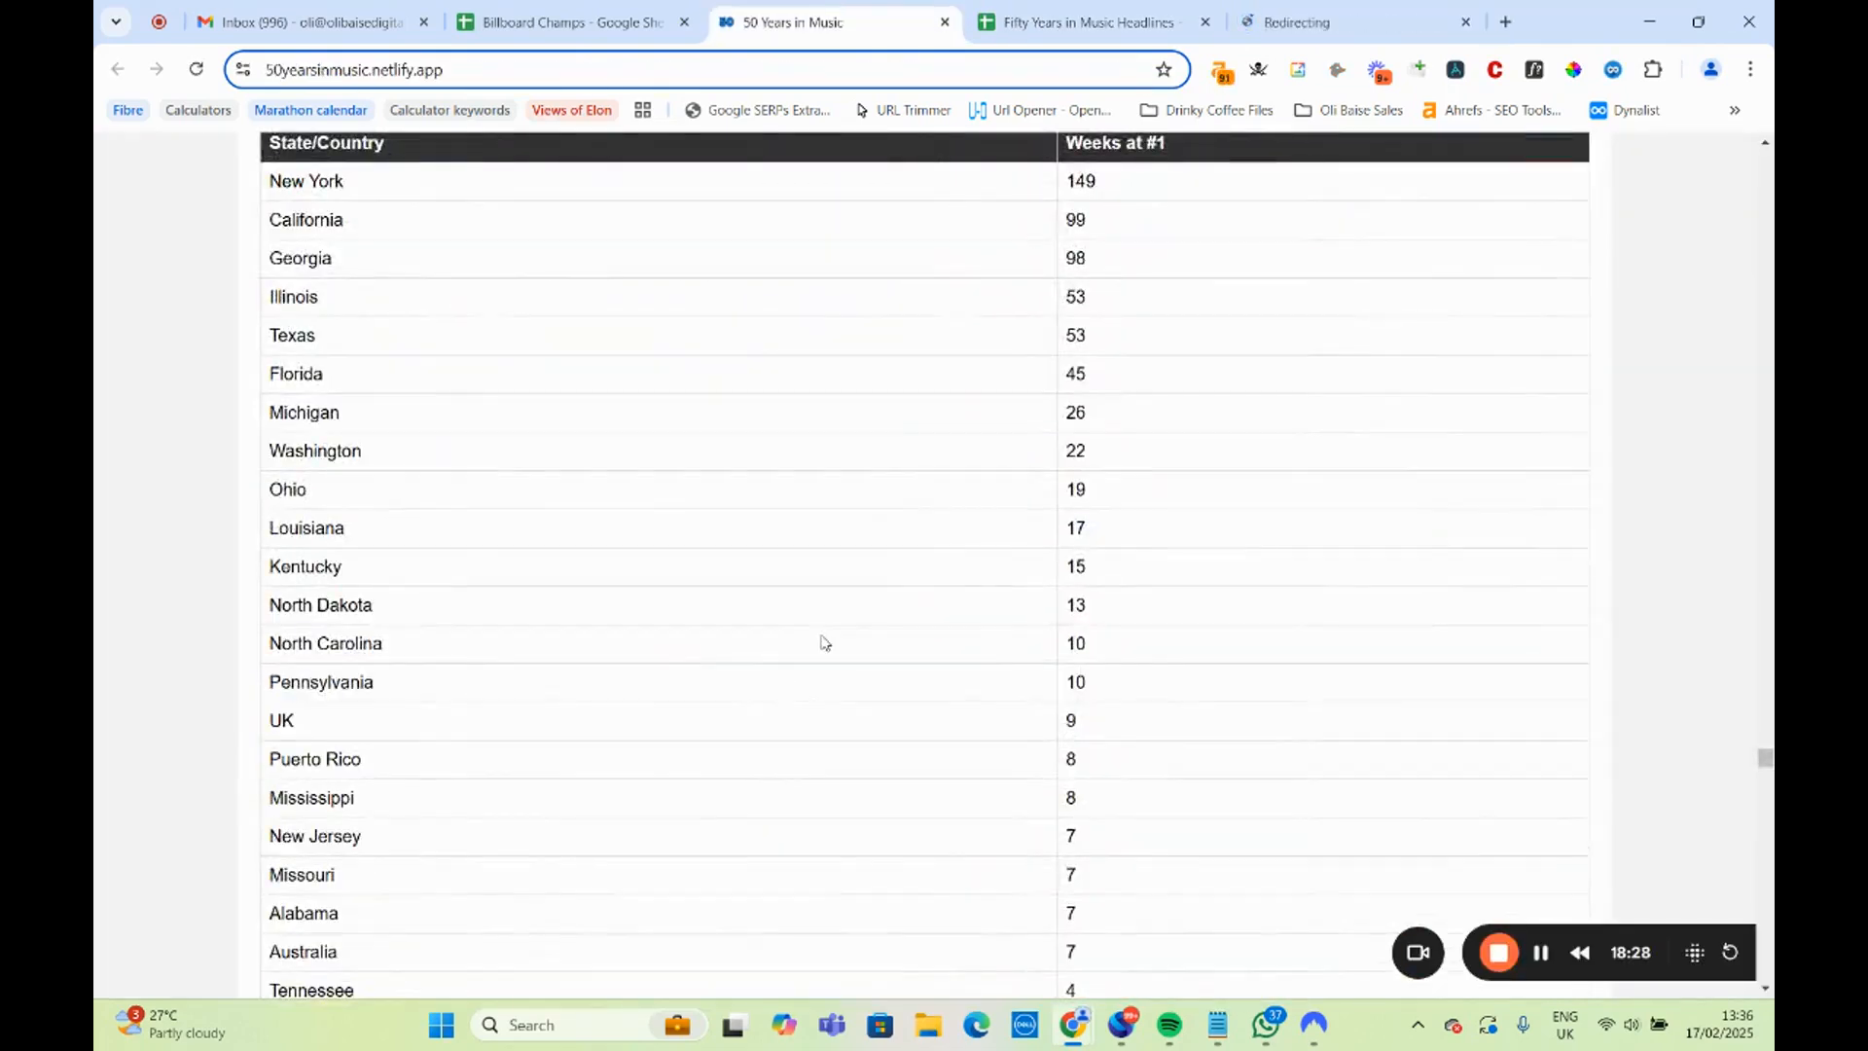
{"action": "key", "text": "ctrl+f"}
{"action": "type", "text": "puerto"}
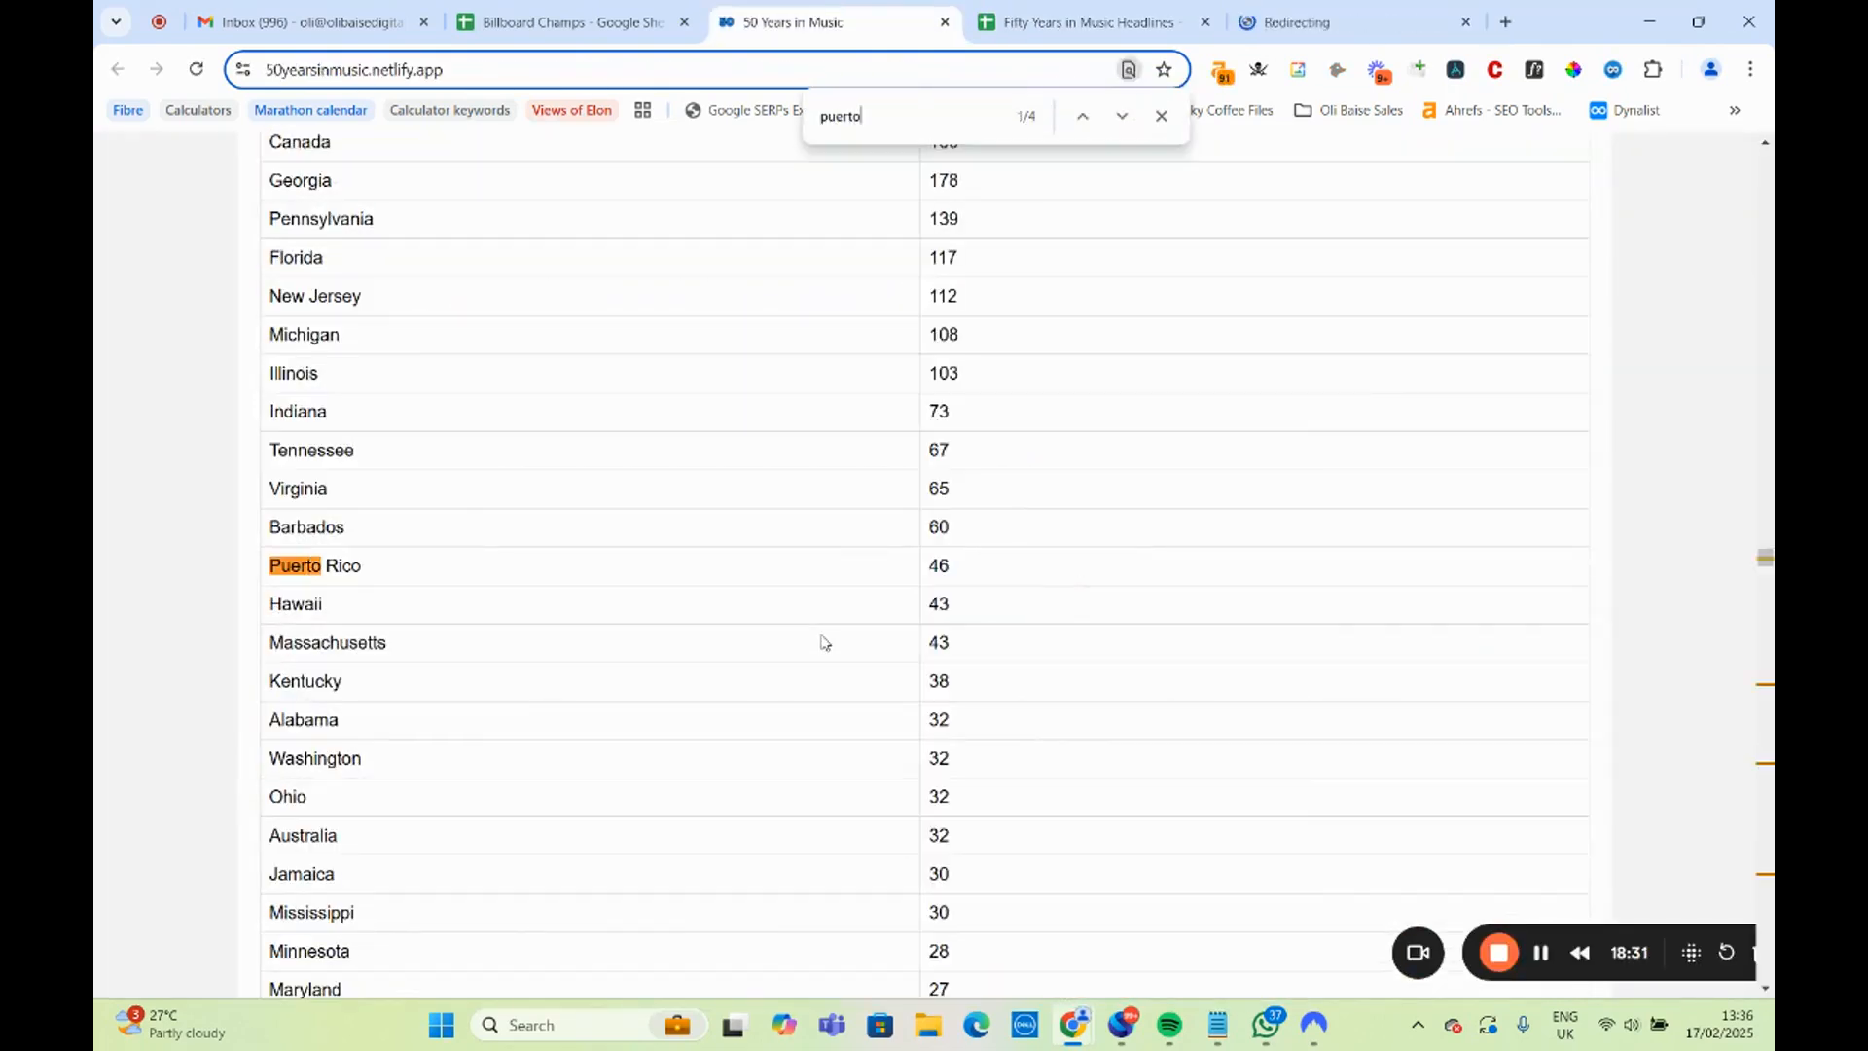
Highlight Puerto Rico in the table of states with the most time at number 1 and compare it with the other states.
{"action": "scroll", "coordinate": [816, 637], "scroll_direction": "up", "scroll_amount": 7}
{"action": "scroll", "coordinate": [814, 638], "scroll_direction": "down", "scroll_amount": 4}
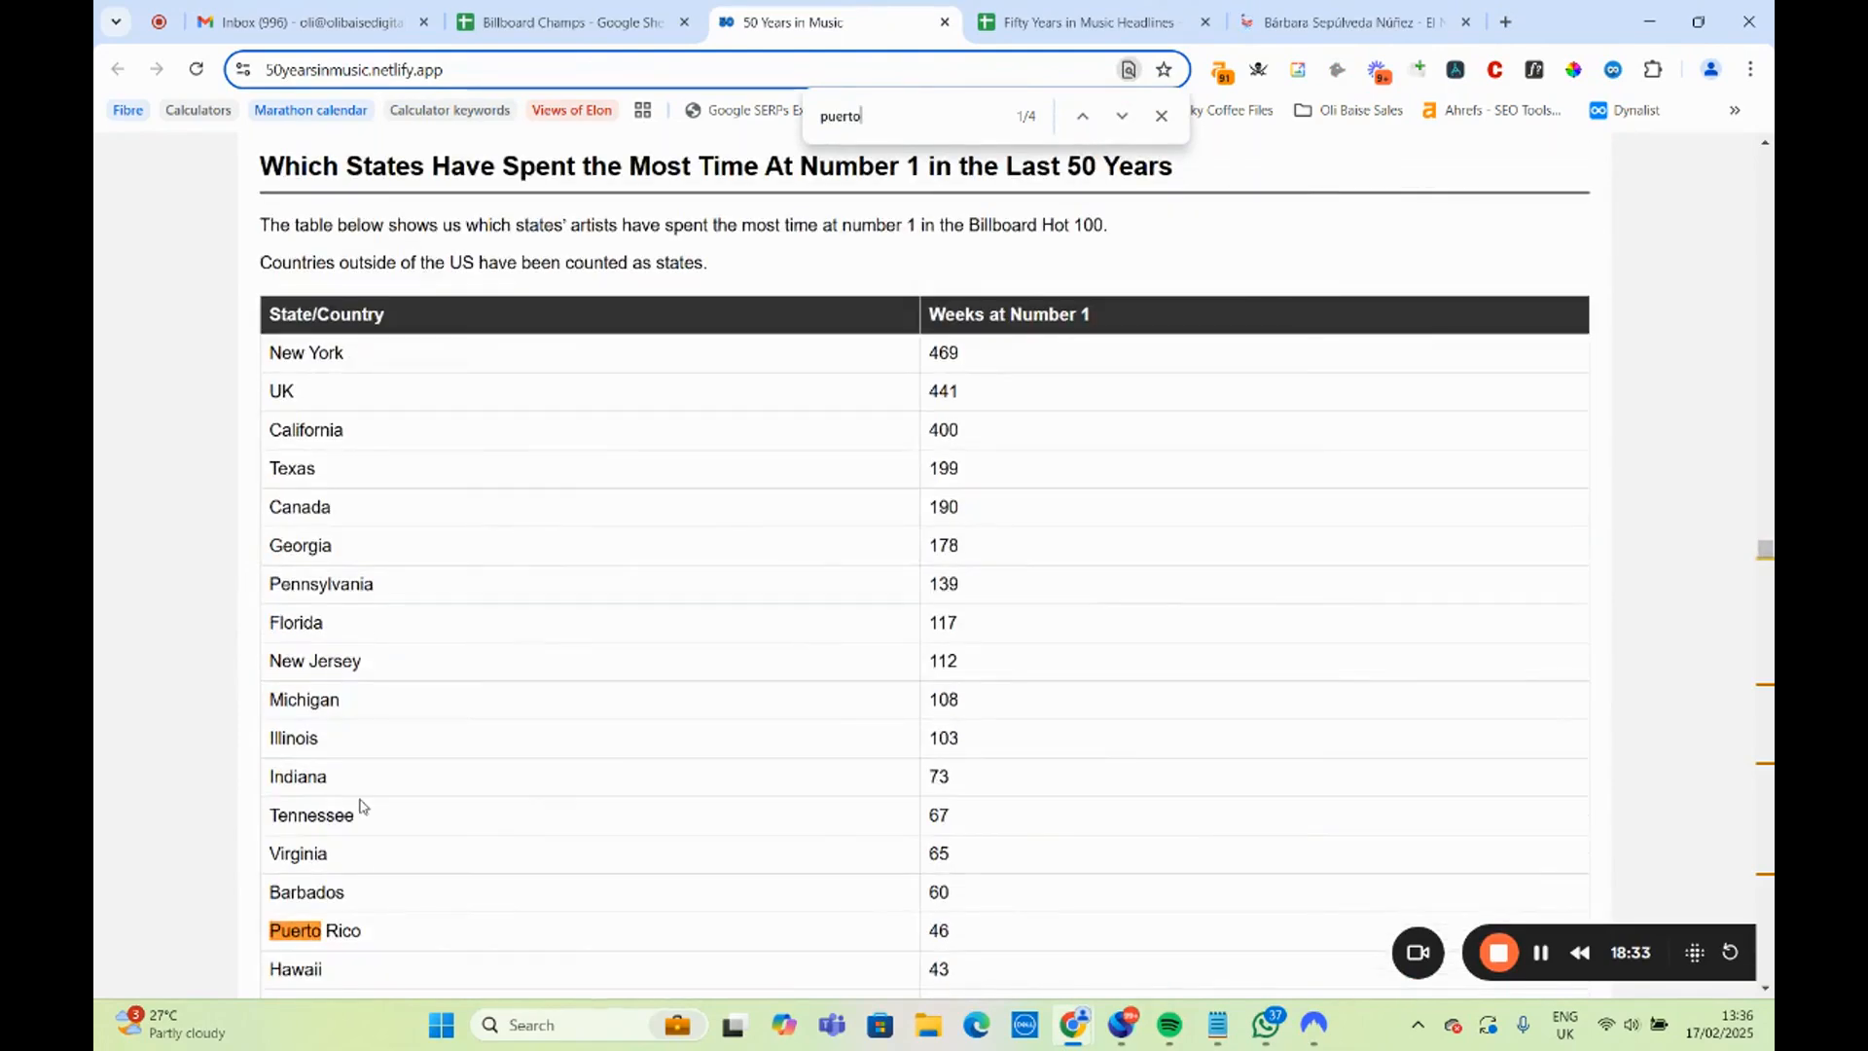
{"action": "scroll", "coordinate": [388, 746], "scroll_direction": "down", "scroll_amount": 2}
{"action": "left_click_drag", "start_coordinate": [388, 746], "coordinate": [270, 768]}
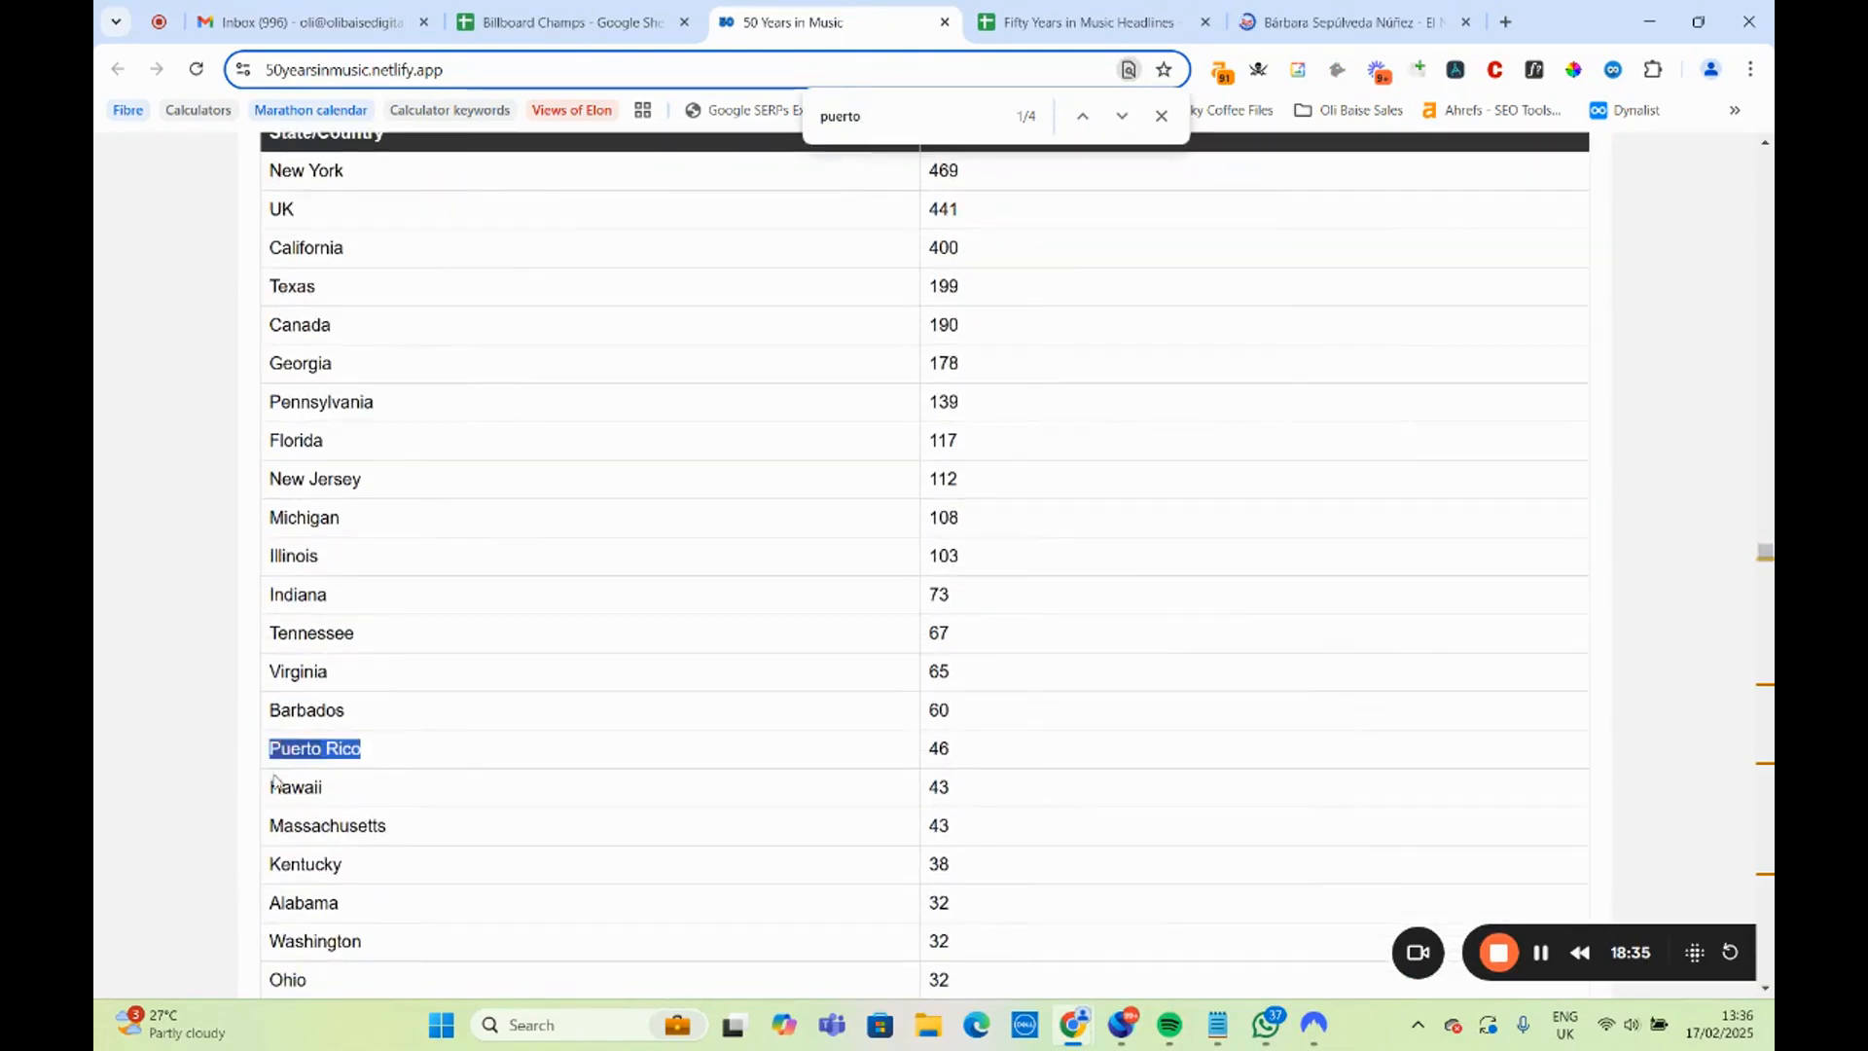
{"action": "scroll", "coordinate": [331, 816], "scroll_direction": "down", "scroll_amount": 2}
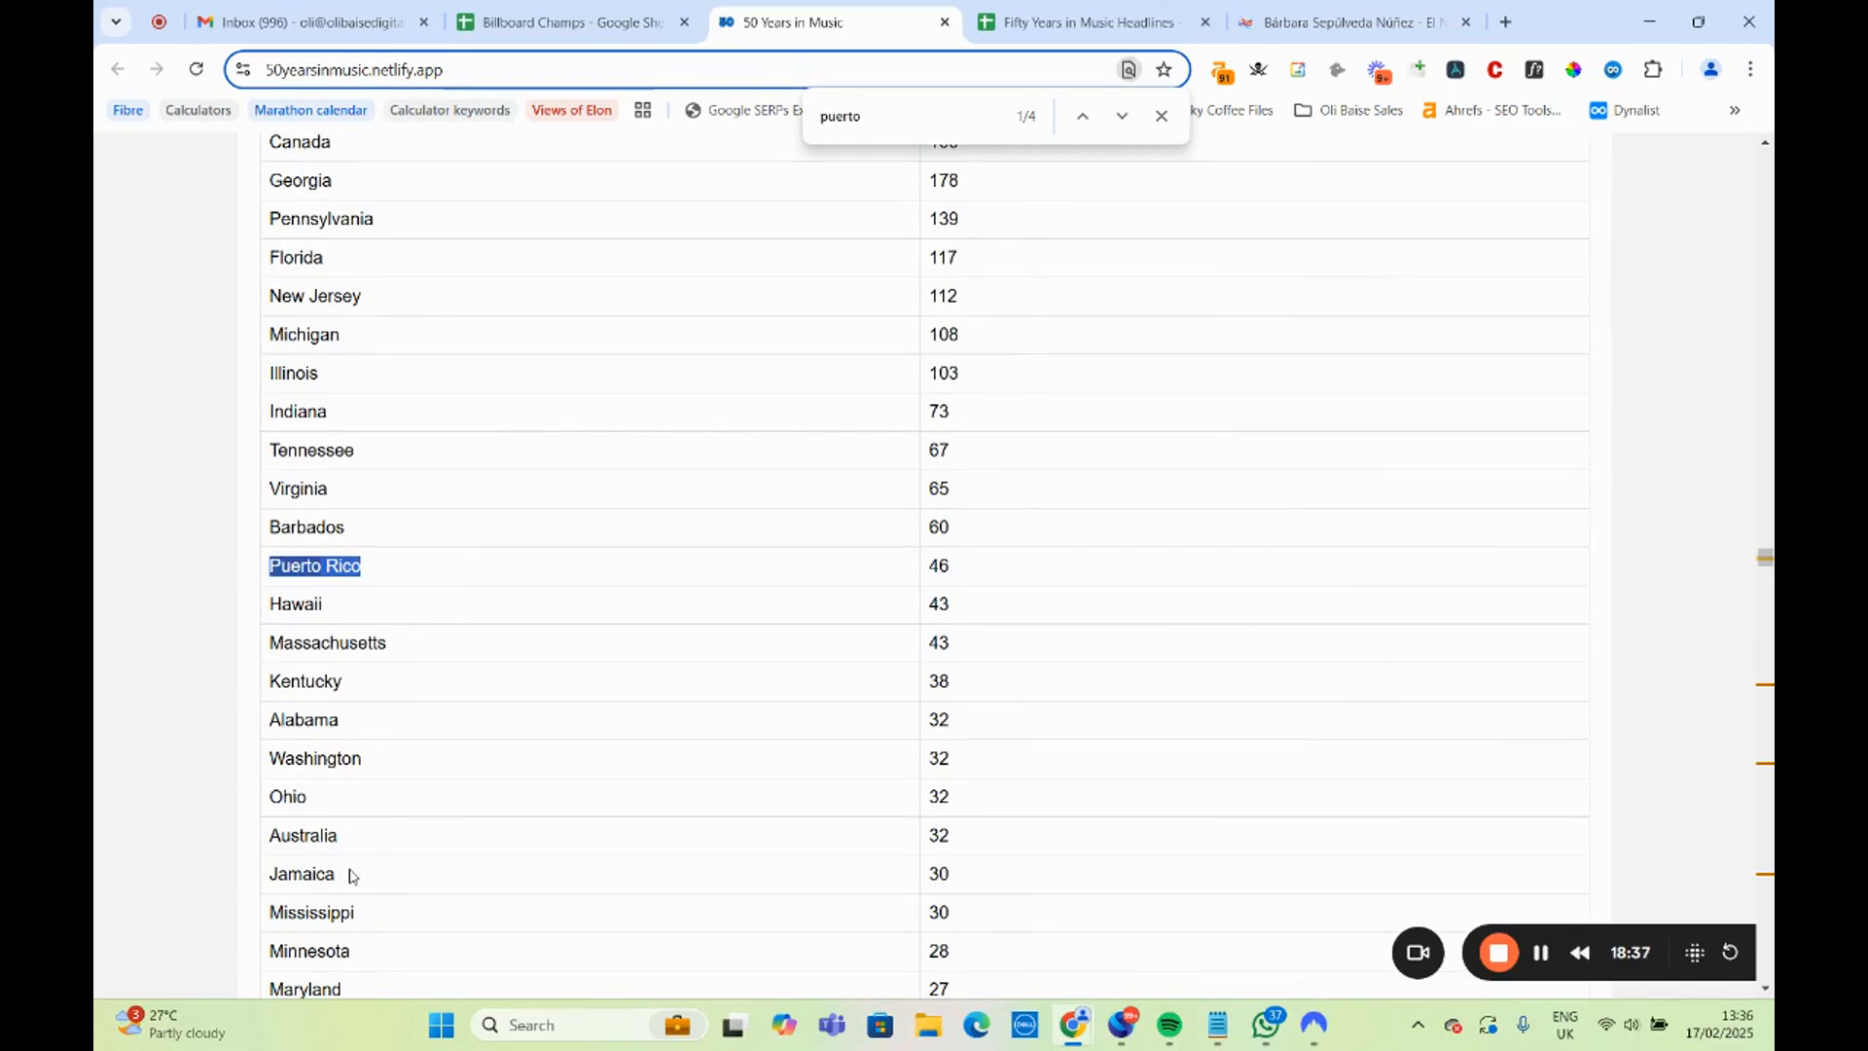
{"action": "scroll", "coordinate": [351, 866], "scroll_direction": "up", "scroll_amount": 2}
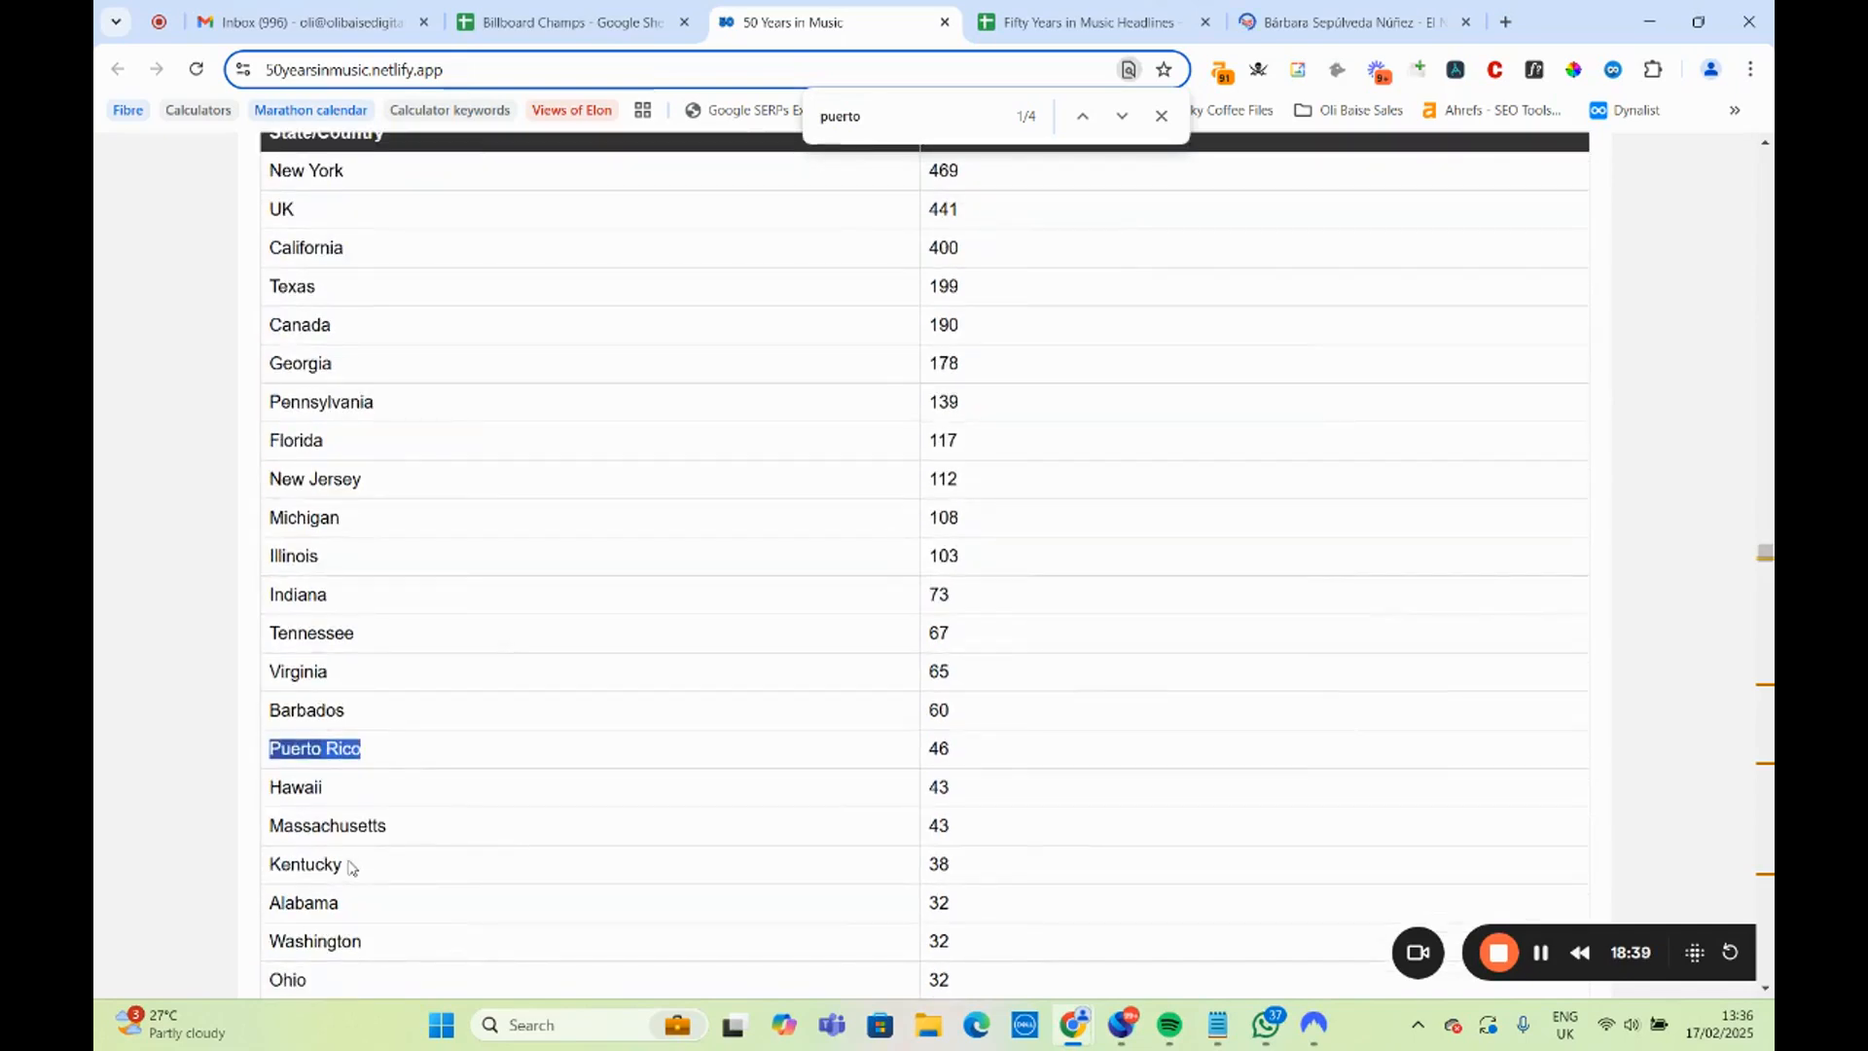
{"action": "scroll", "coordinate": [353, 817], "scroll_direction": "up", "scroll_amount": 2}
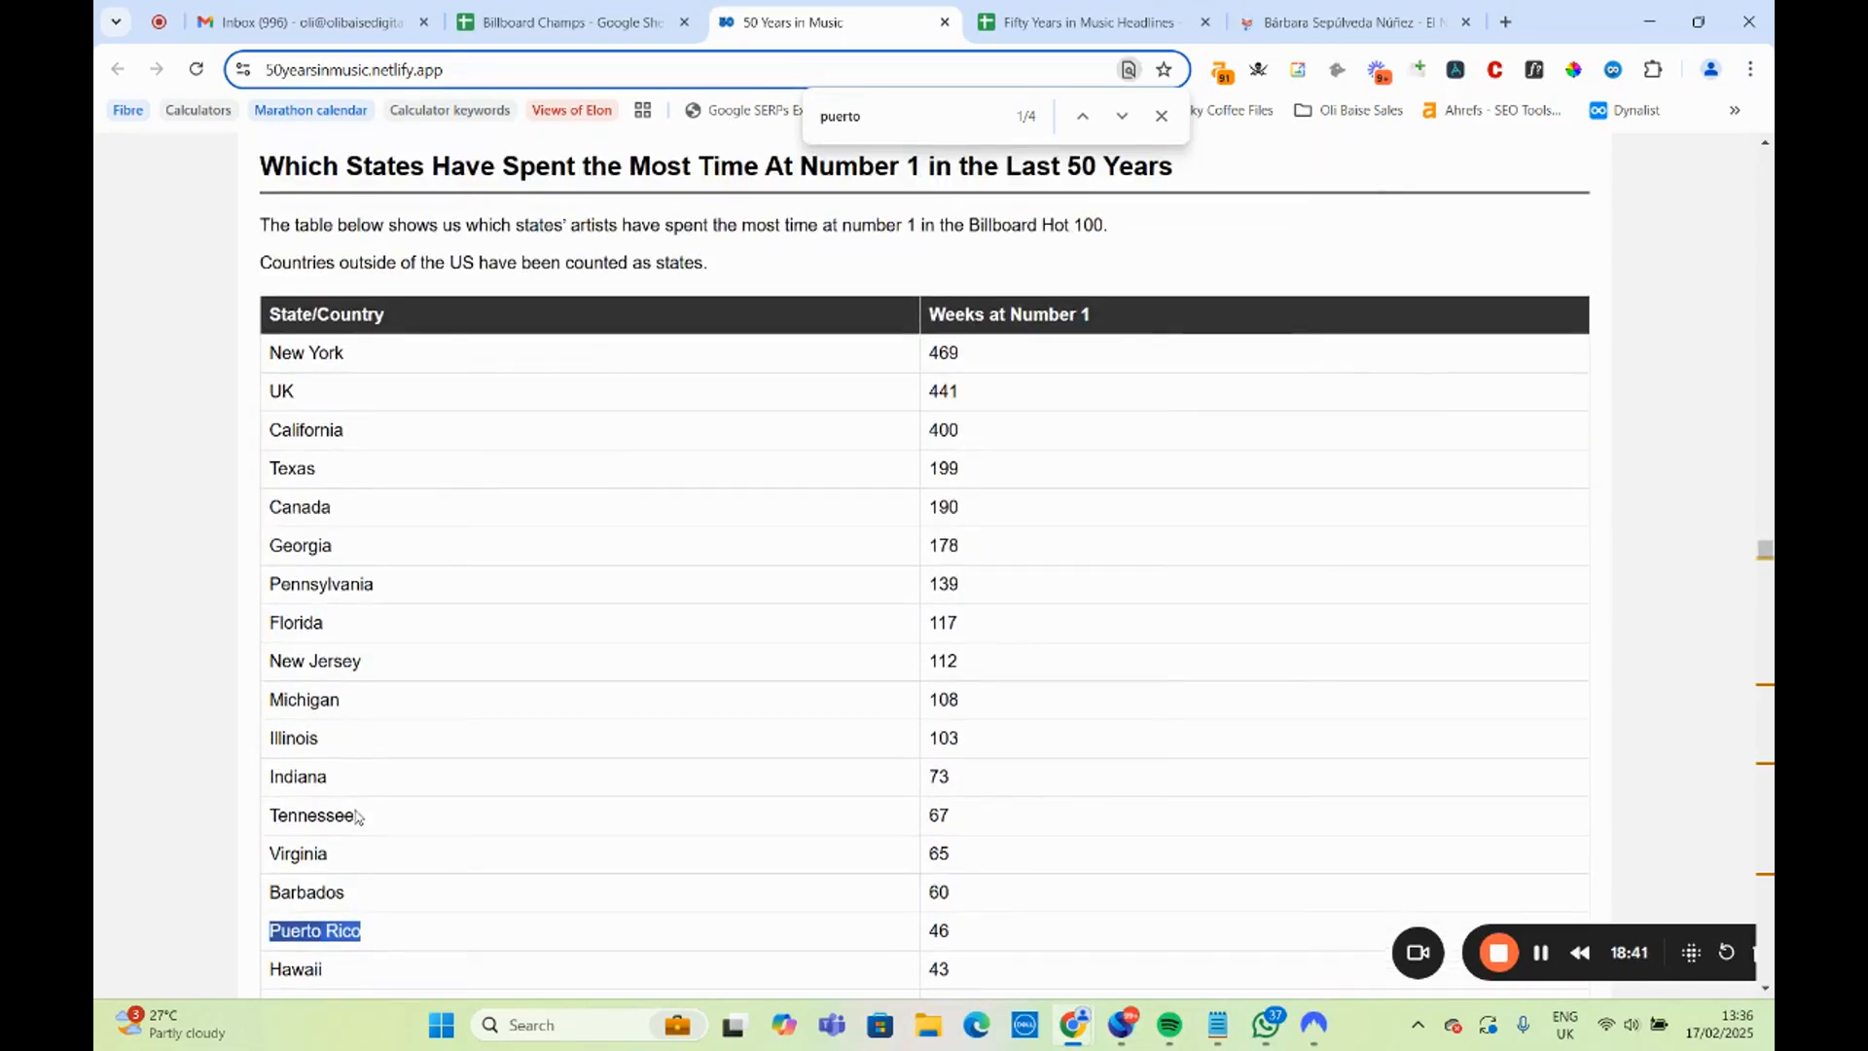
Check the per-million-residents states table against the Puerto Rico headline in row 10 of the Headlines sheet.
{"action": "scroll", "coordinate": [358, 819], "scroll_direction": "down", "scroll_amount": 10}
{"action": "scroll", "coordinate": [360, 819], "scroll_direction": "down", "scroll_amount": 12}
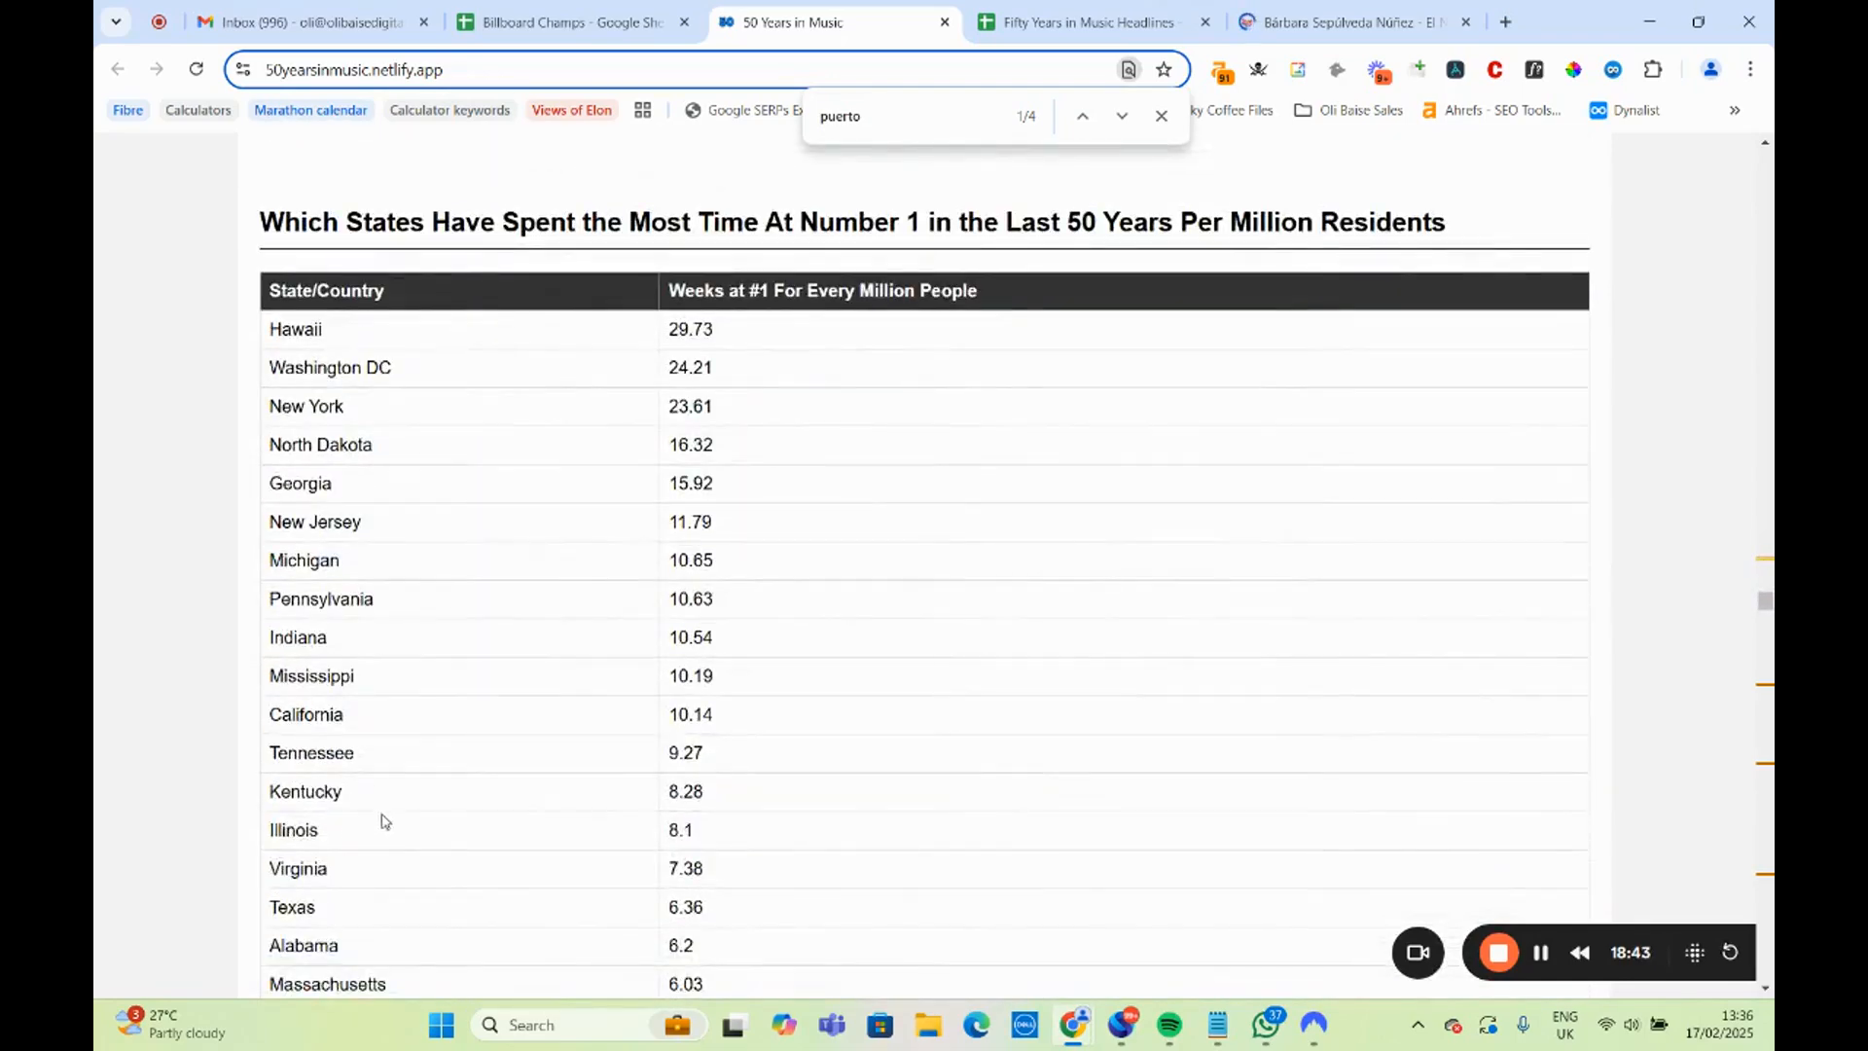
{"action": "left_click", "coordinate": [1087, 21]}
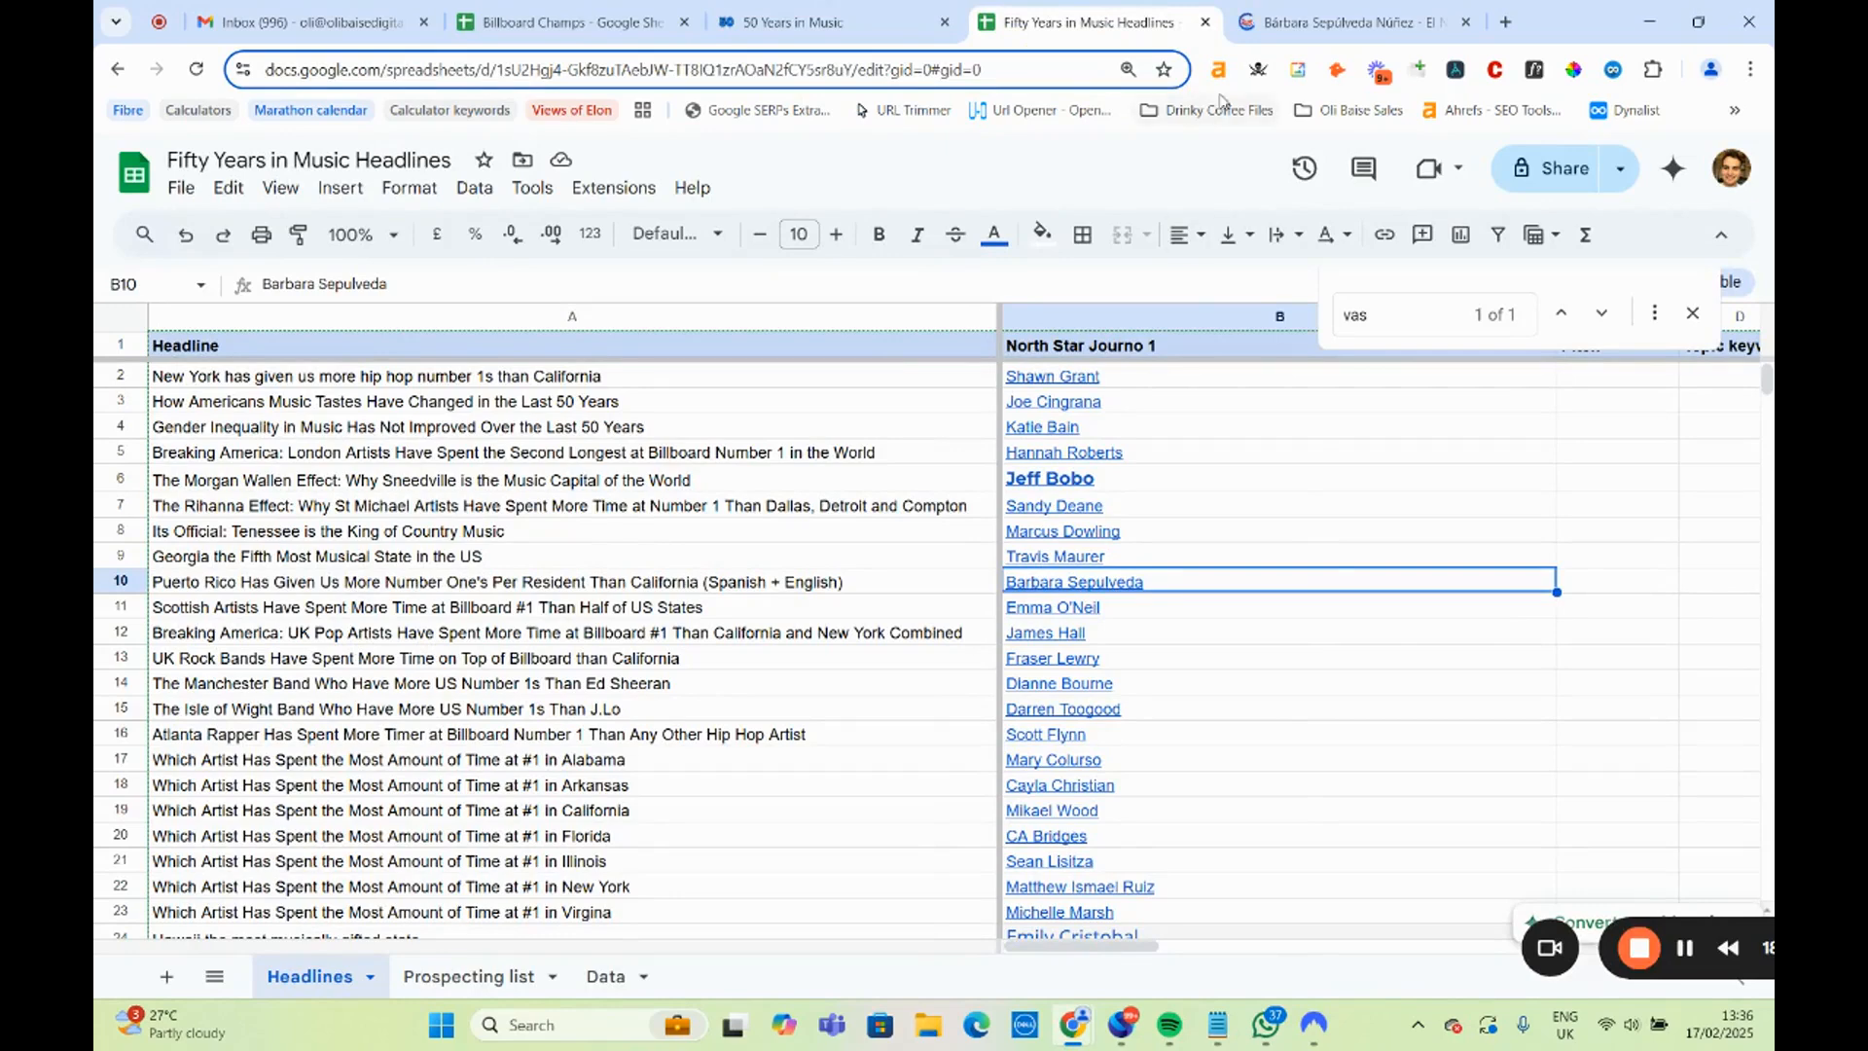
{"action": "left_click", "coordinate": [829, 21]}
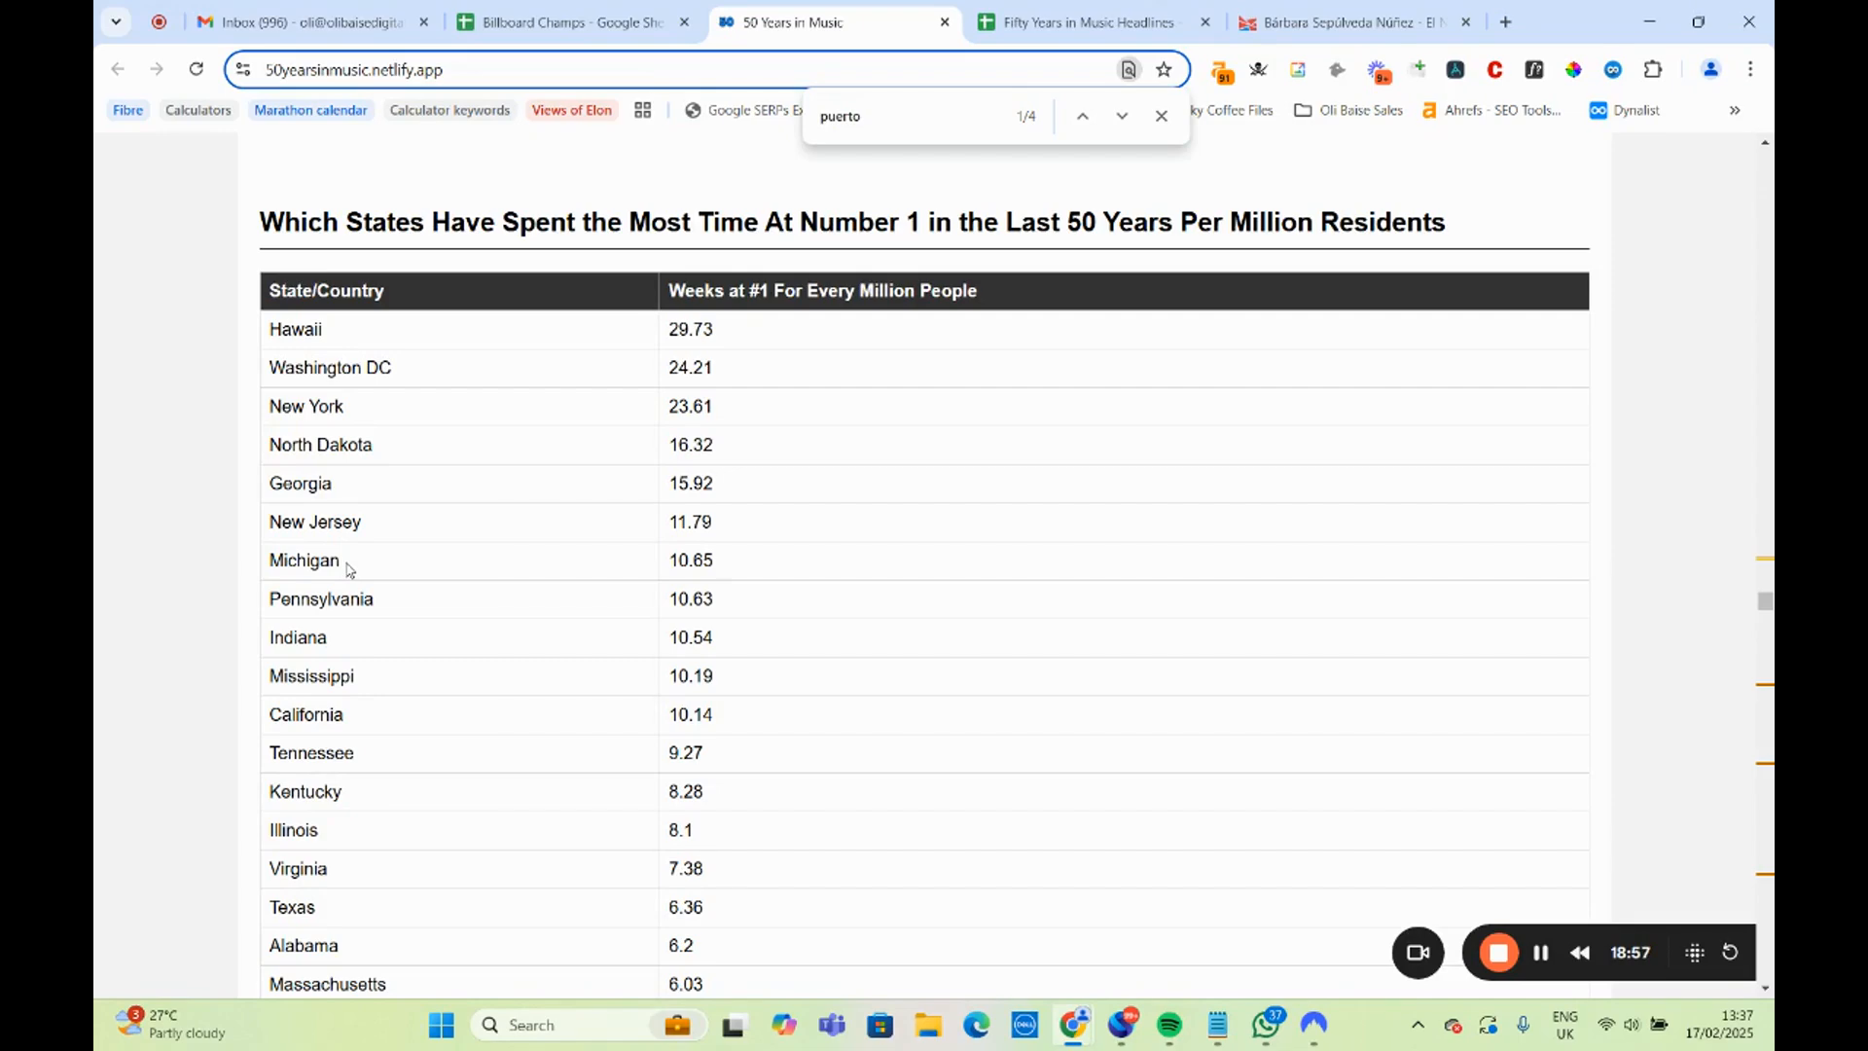
{"action": "scroll", "coordinate": [348, 569], "scroll_direction": "down", "scroll_amount": 6}
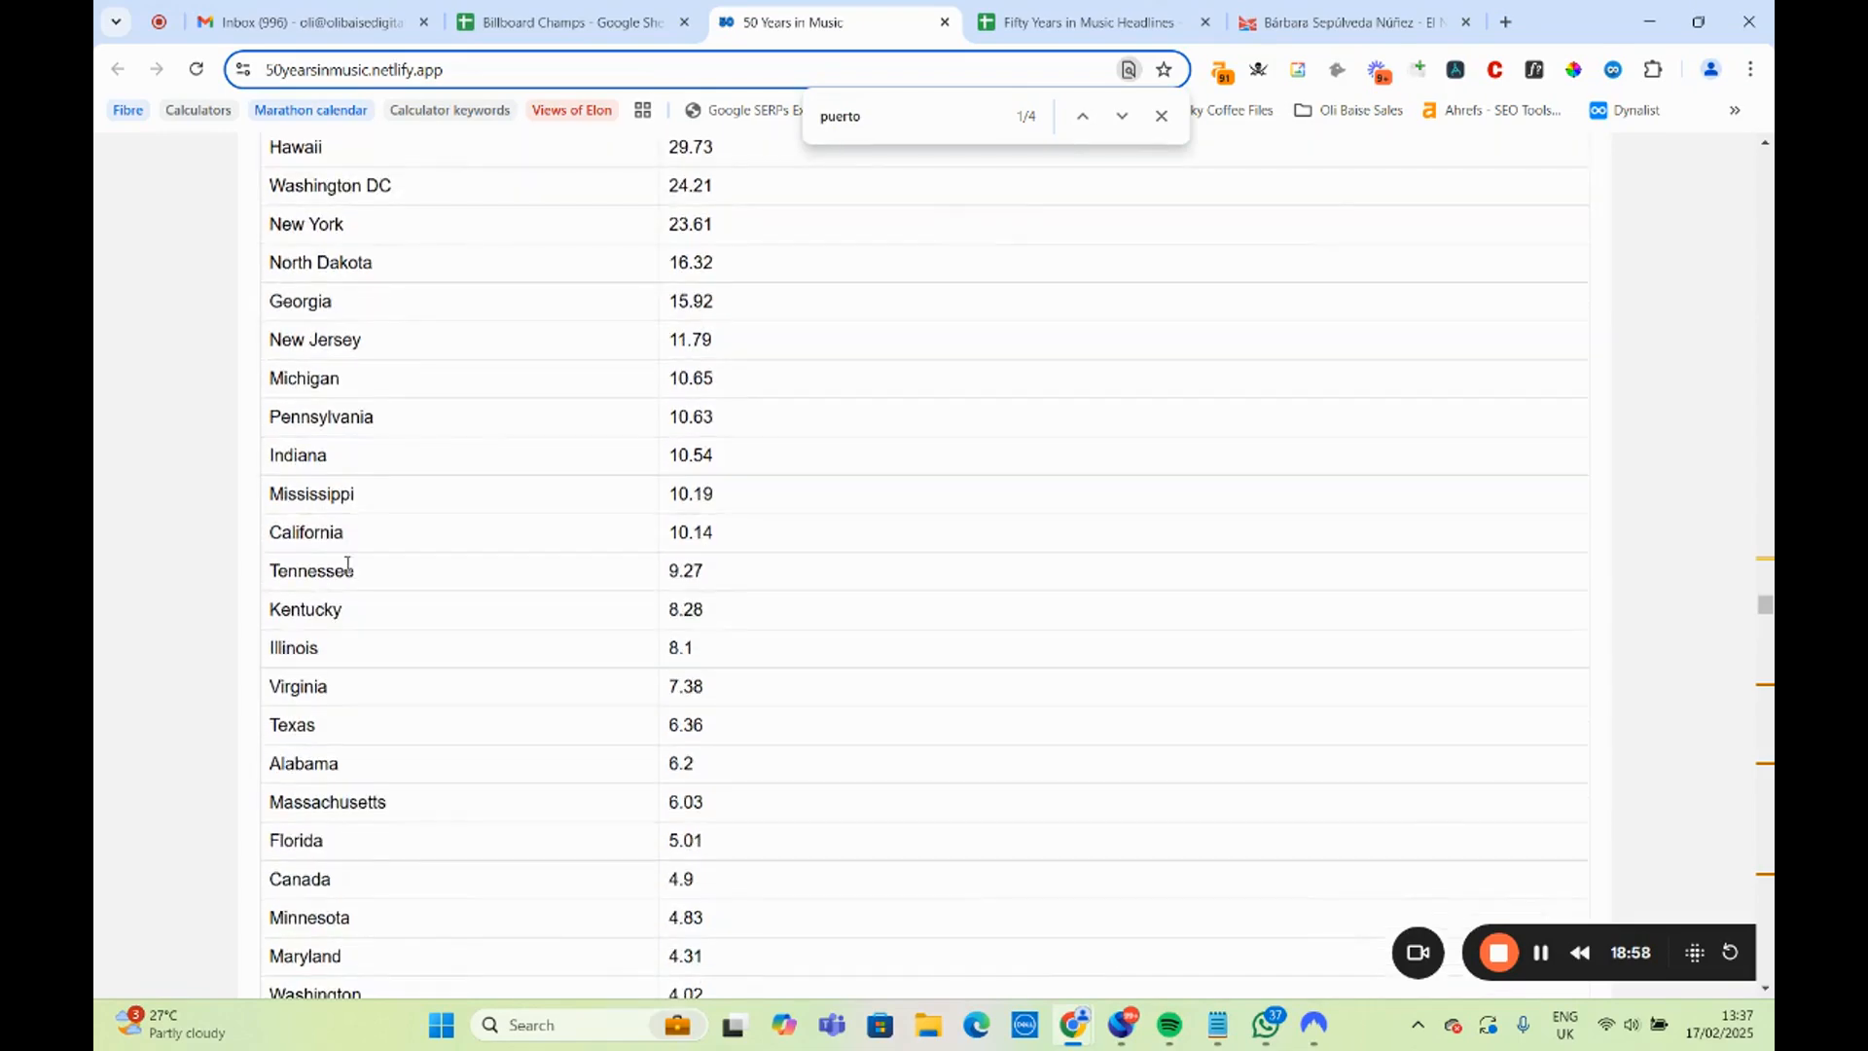
{"action": "scroll", "coordinate": [348, 563], "scroll_direction": "down", "scroll_amount": 4}
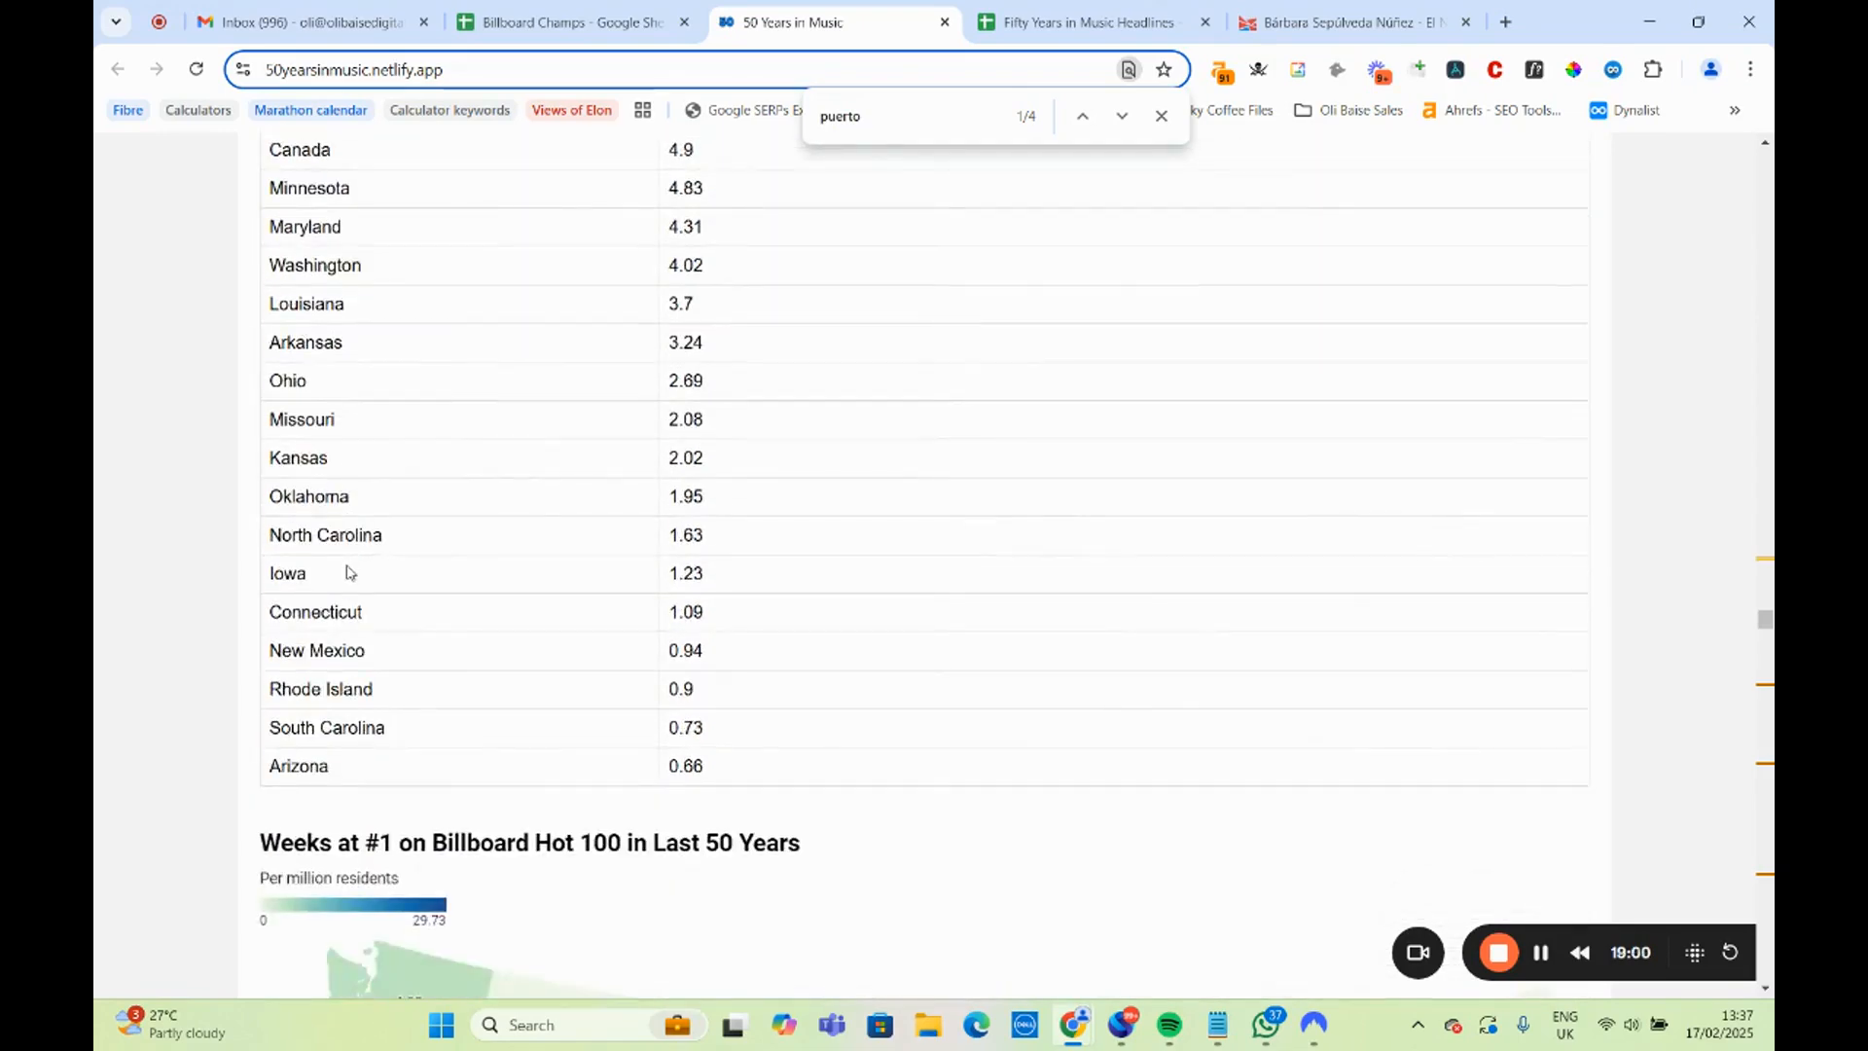
{"action": "scroll", "coordinate": [349, 572], "scroll_direction": "up", "scroll_amount": 20}
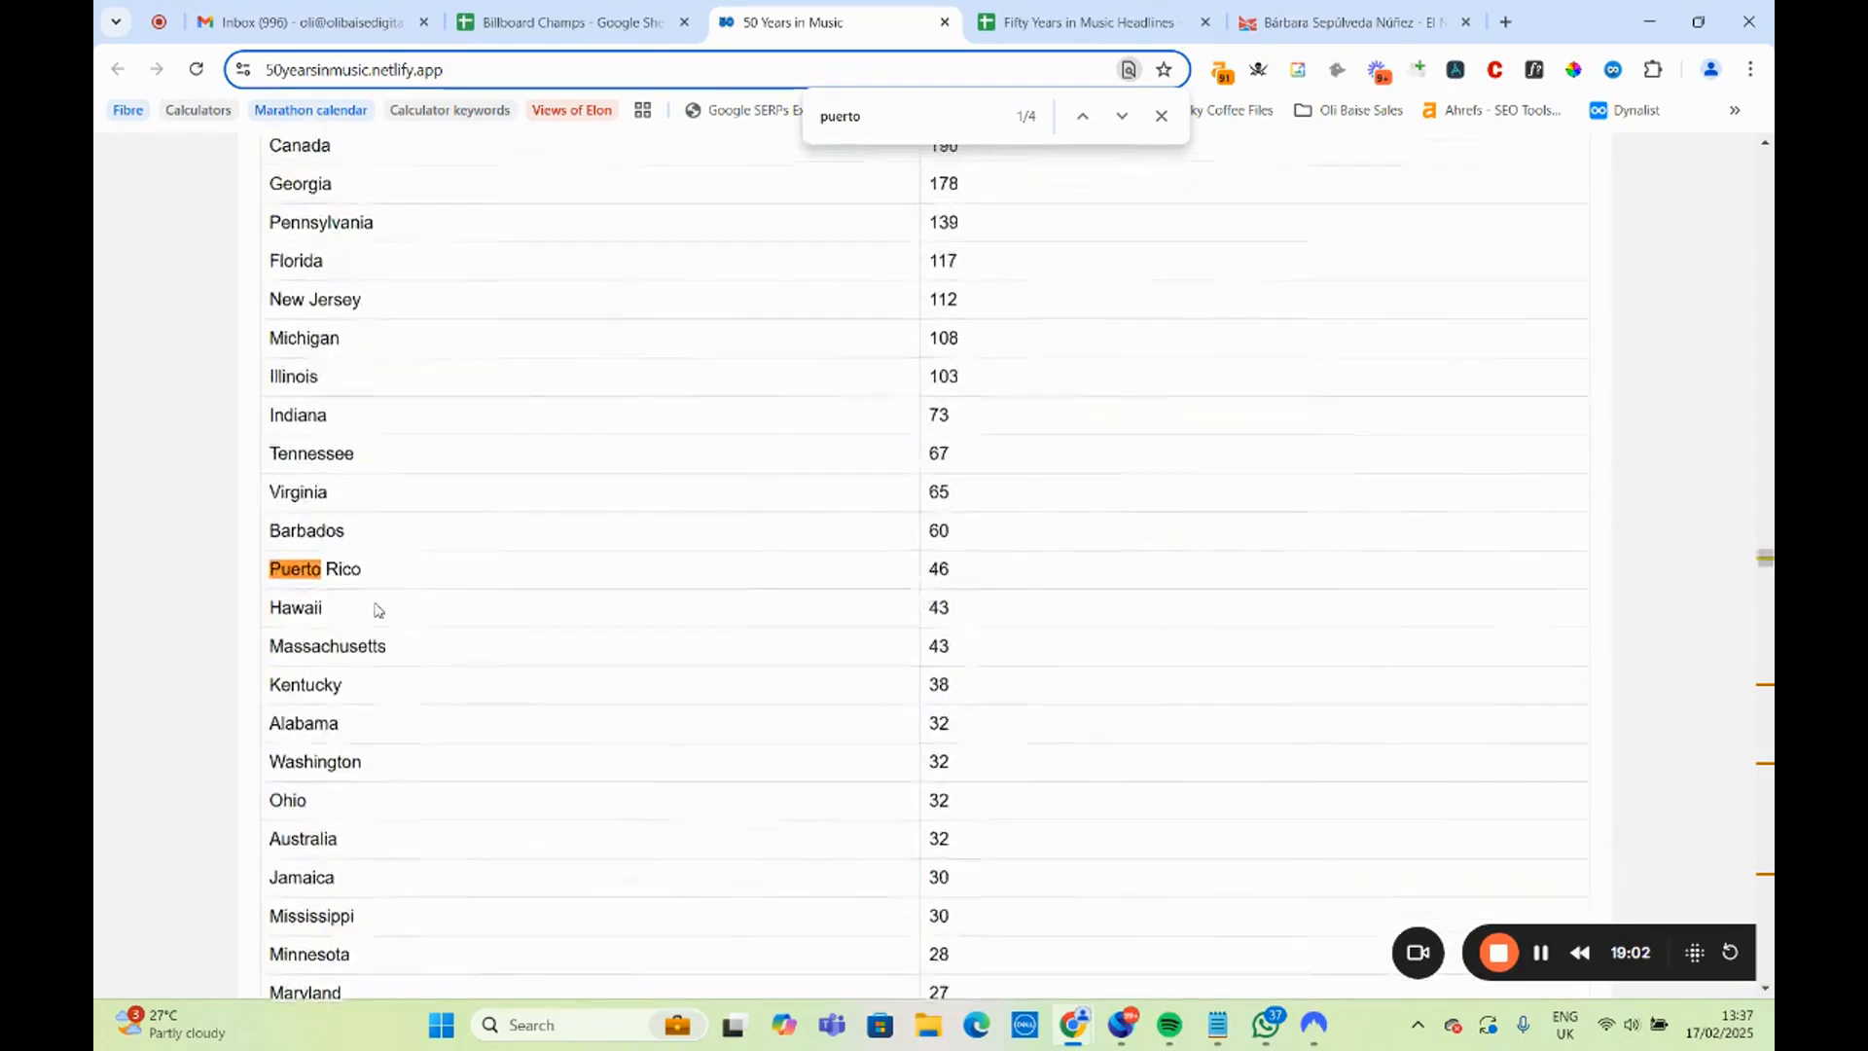
Compare Puerto Rico's weeks at number 1 with those of the states ranked around and below it on the 50 Years in Music page.
{"action": "scroll", "coordinate": [379, 610], "scroll_direction": "up", "scroll_amount": 5}
{"action": "scroll", "coordinate": [421, 763], "scroll_direction": "down", "scroll_amount": 3}
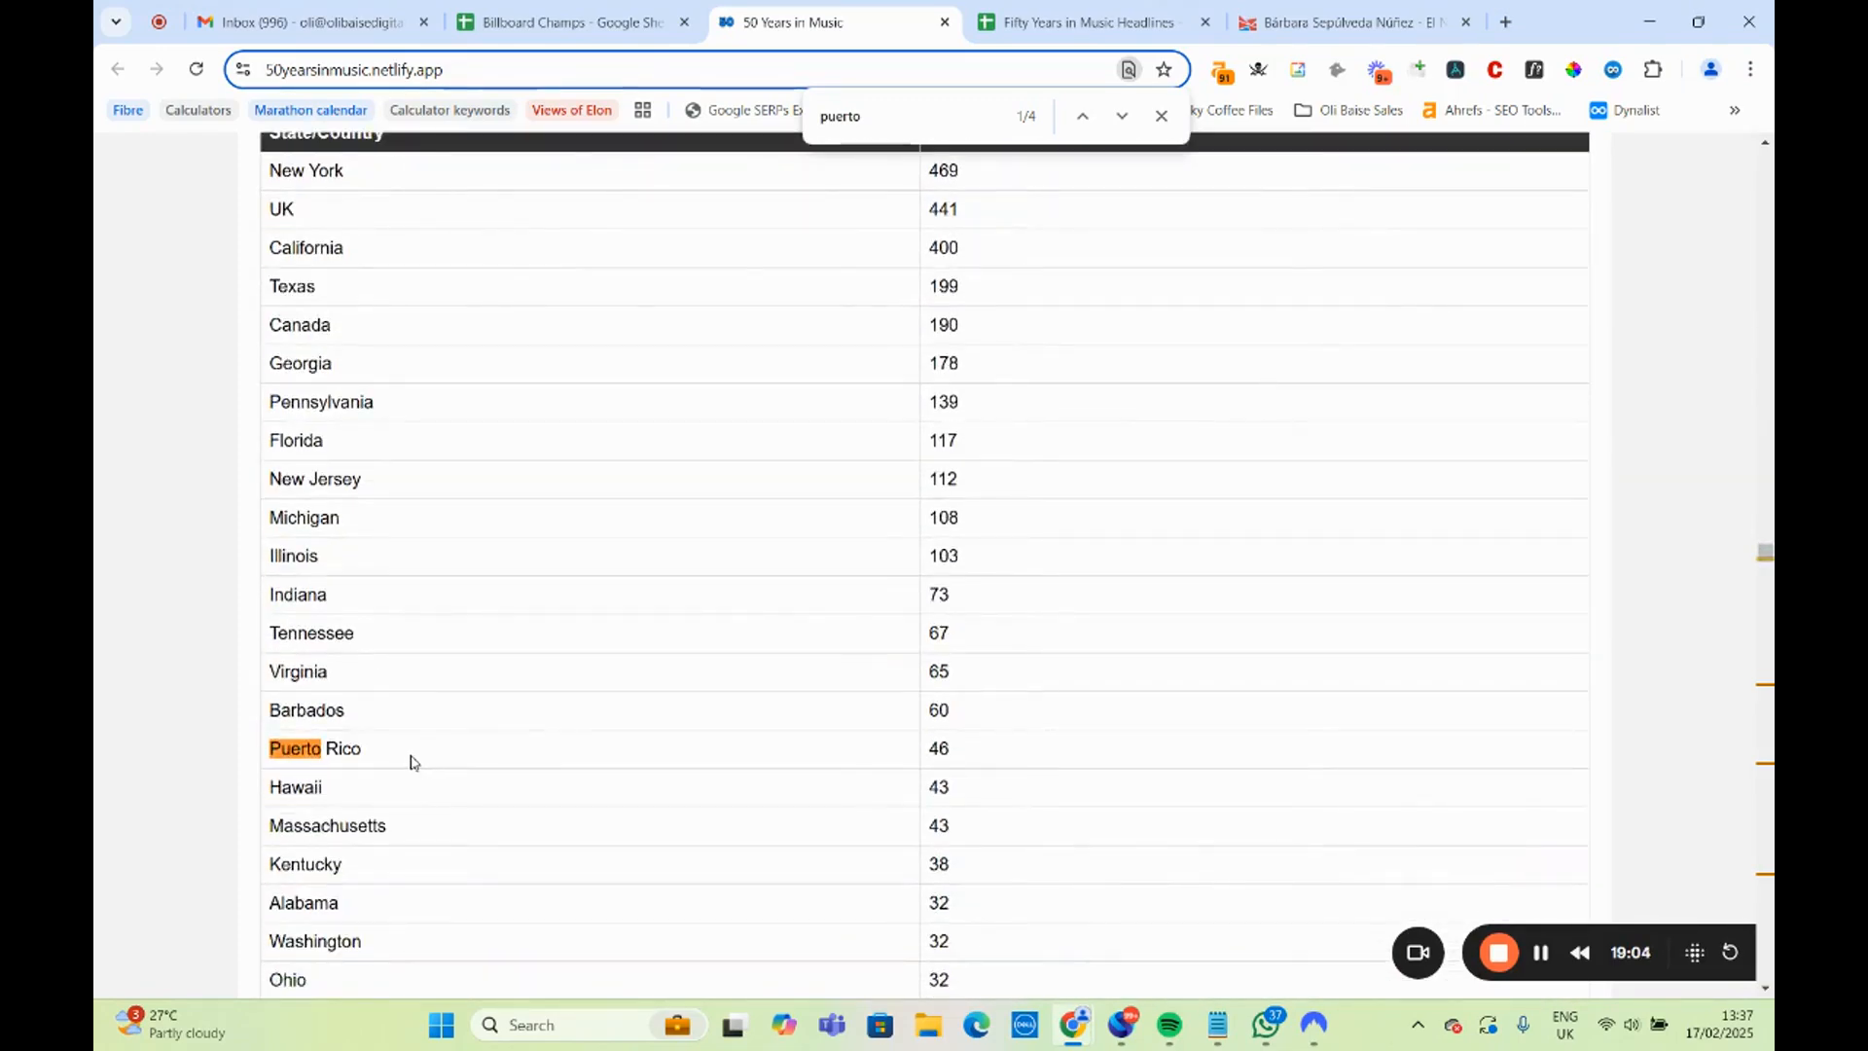
{"action": "scroll", "coordinate": [383, 745], "scroll_direction": "down", "scroll_amount": 2}
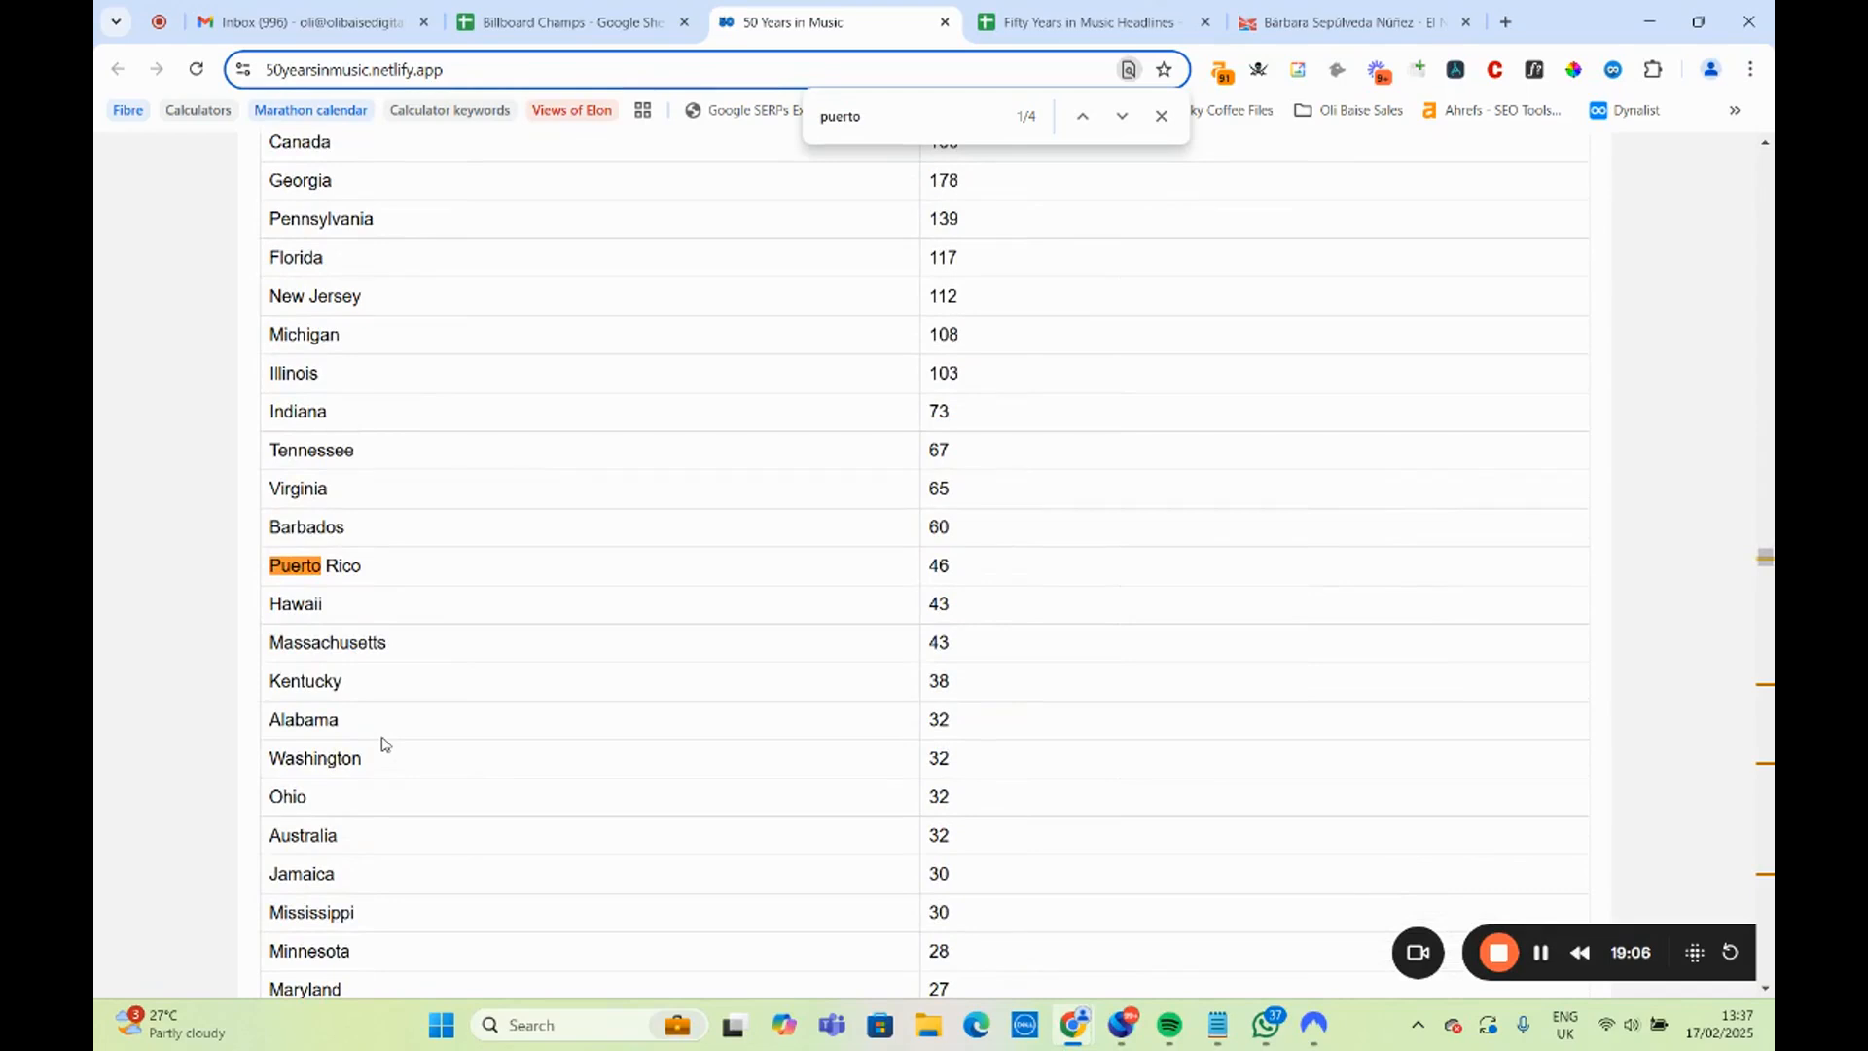
{"action": "triple_click", "coordinate": [332, 563]}
{"action": "left_click", "coordinate": [356, 618]}
{"action": "scroll", "coordinate": [306, 623], "scroll_direction": "down", "scroll_amount": 7}
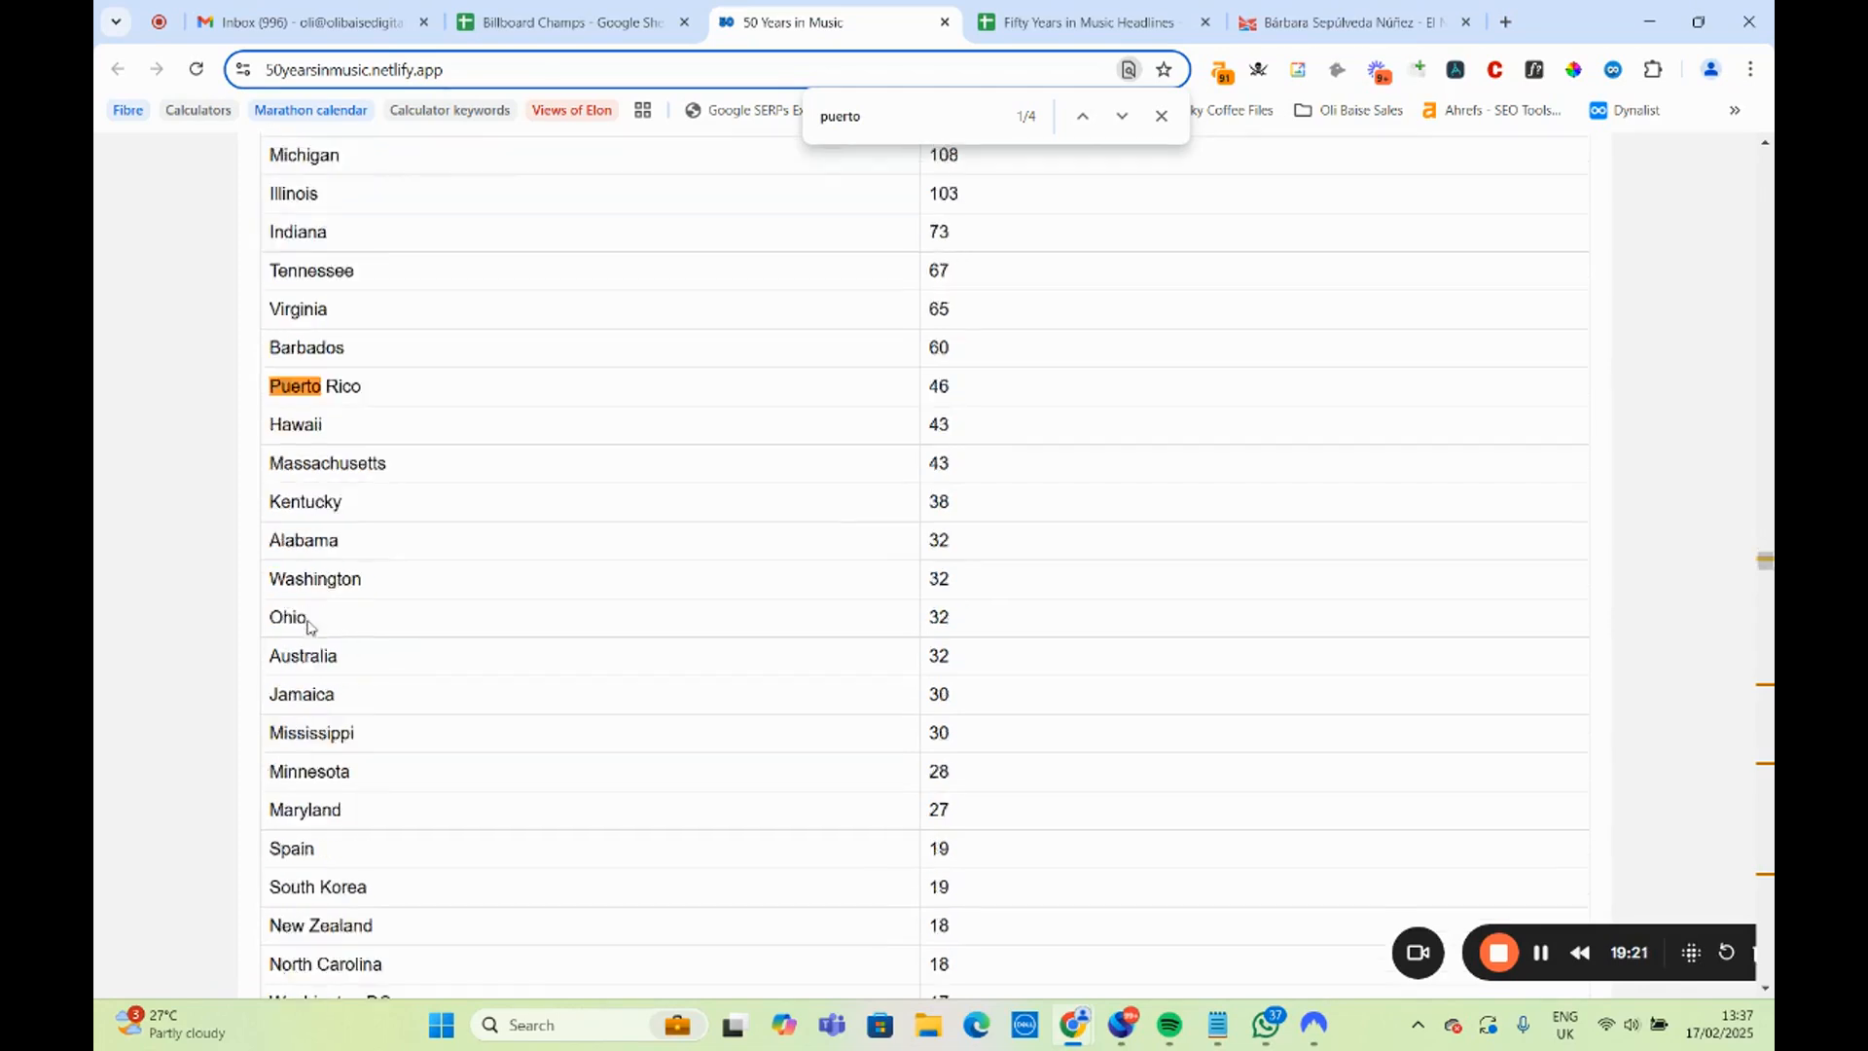
{"action": "scroll", "coordinate": [311, 642], "scroll_direction": "down", "scroll_amount": 4}
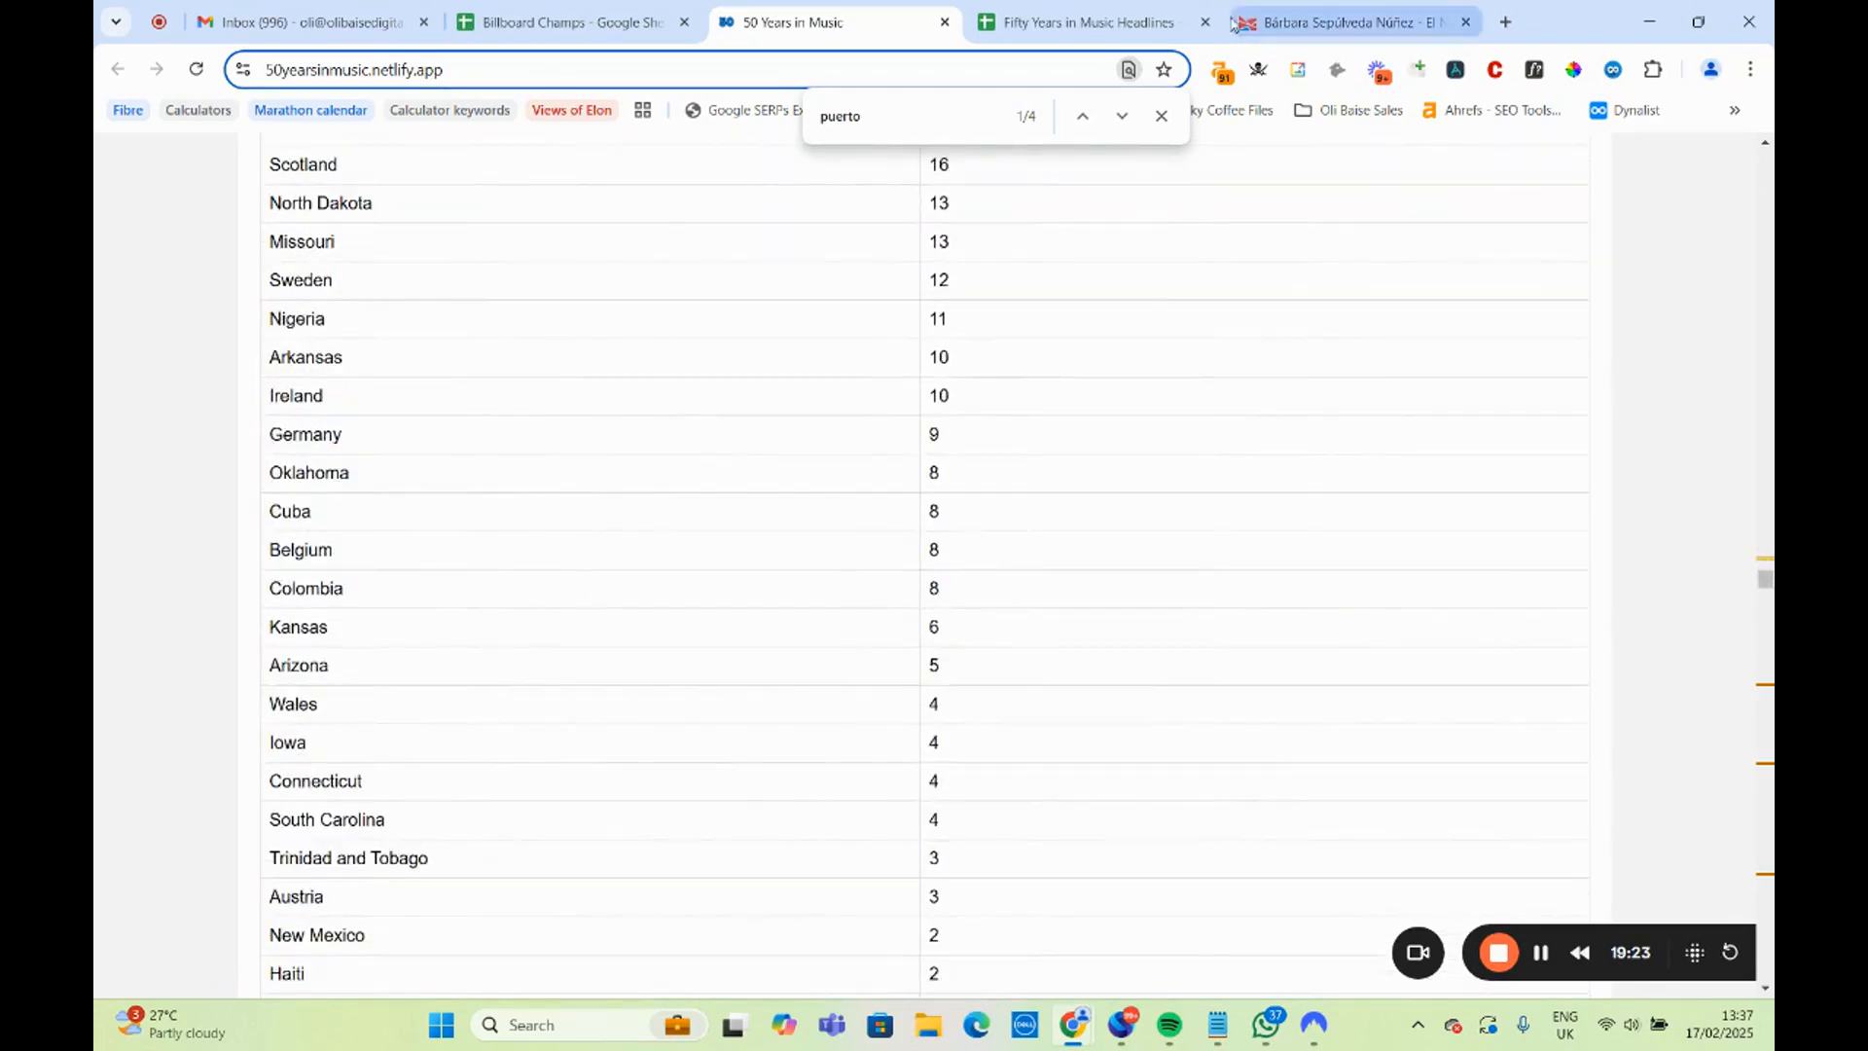
In the Headlines sheet, reword A10 to read "Puerto Rico Has Given Us More Number One's Than X Number of US States".
{"action": "left_click", "coordinate": [1097, 13]}
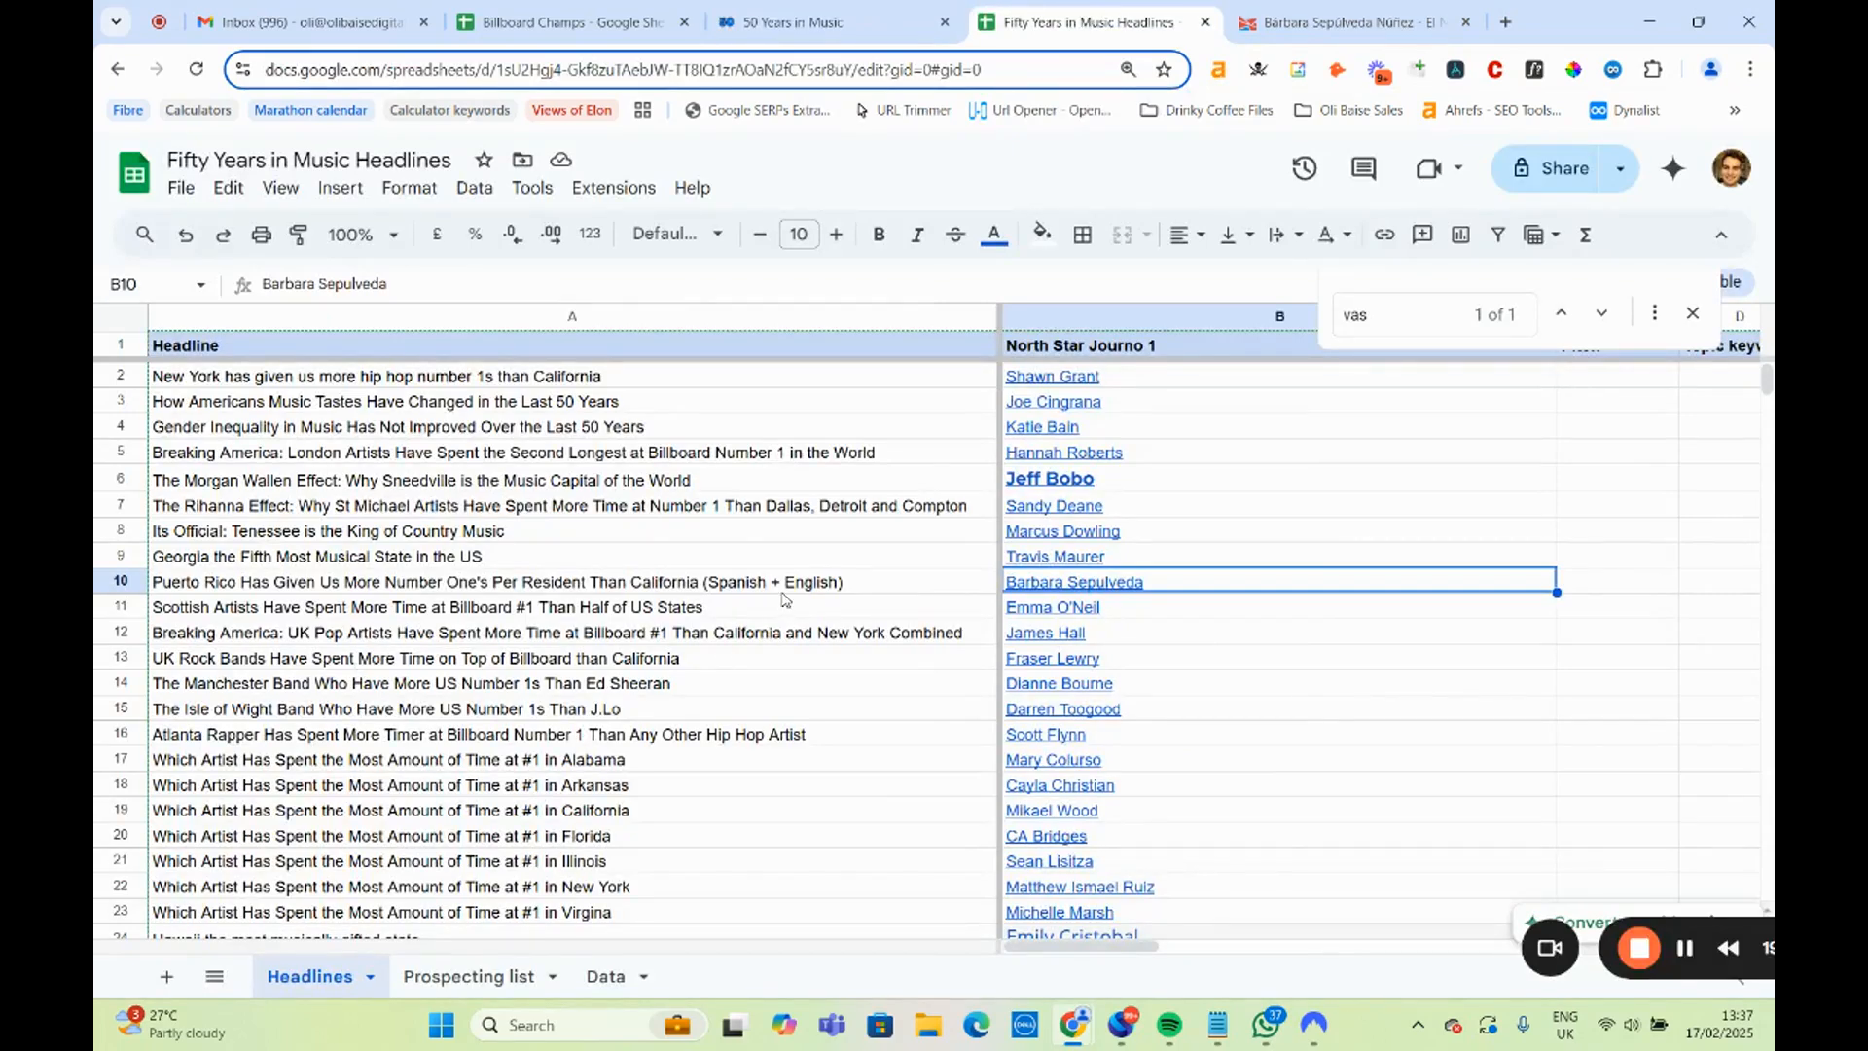
{"action": "double_click", "coordinate": [837, 582]}
{"action": "left_click_drag", "start_coordinate": [847, 578], "coordinate": [485, 582]}
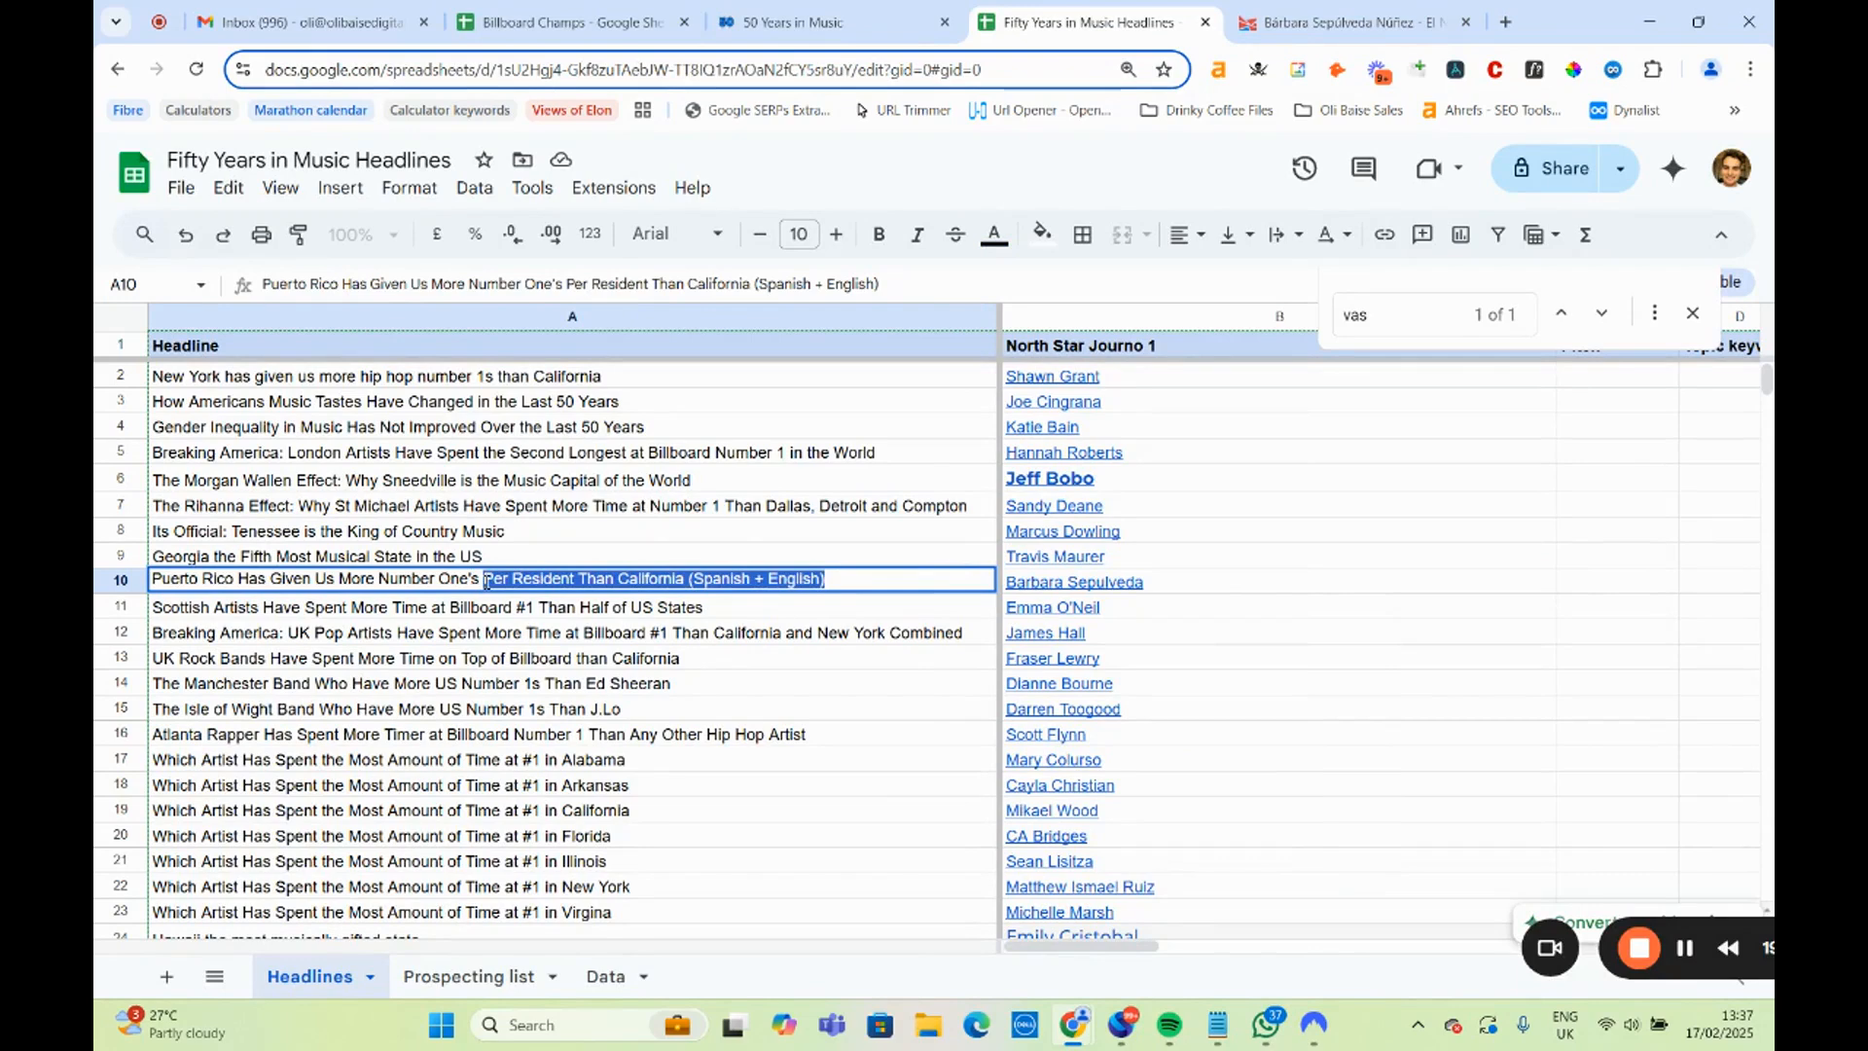
{"action": "type", "text": "Than X n"}
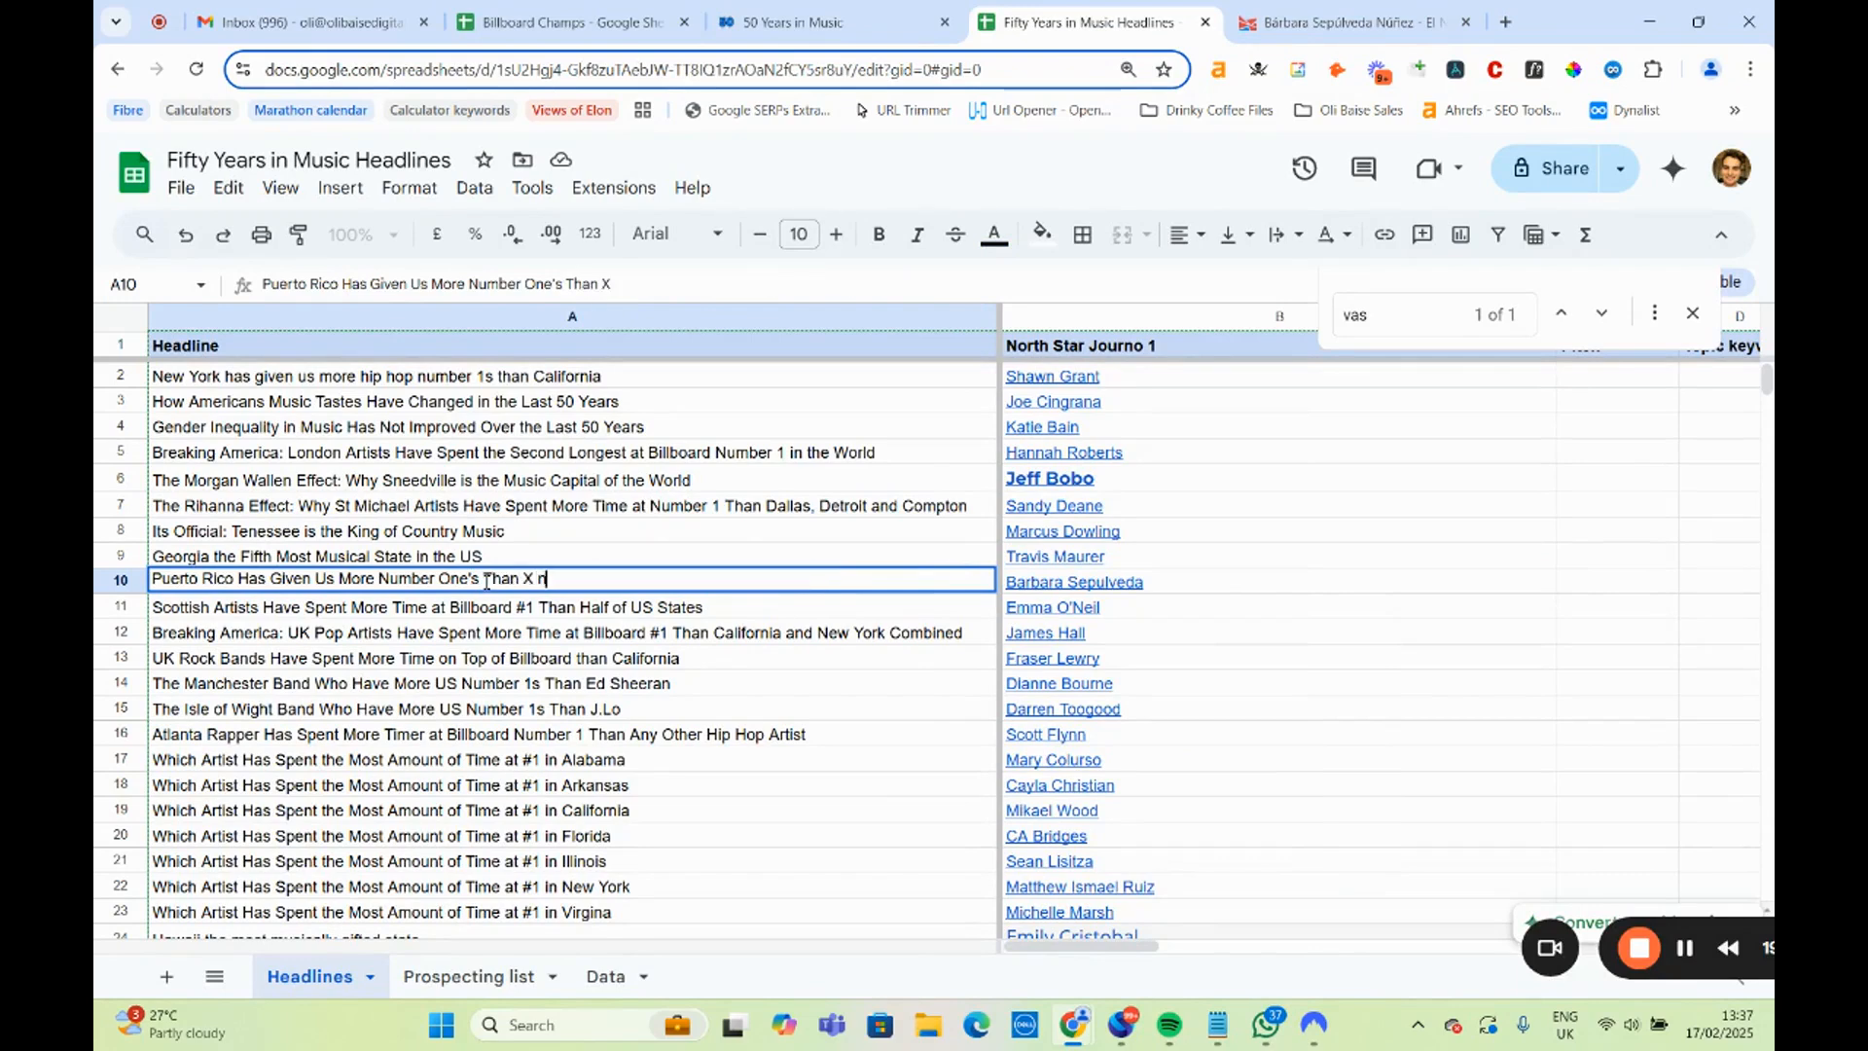
{"action": "type", "text": "Numve"}
{"action": "key", "text": "BackSpace"}
{"action": "key", "text": "BackSpace"}
{"action": "key", "text": "BackSpace"}
{"action": "type", "text": "vm"}
{"action": "key", "text": "BackSpace"}
{"action": "key", "text": "BackSpace"}
{"action": "type", "text": "mvem"}
{"action": "key", "text": "BackSpace"}
{"action": "key", "text": "BackSpace"}
{"action": "key", "text": "BackSpace"}
{"action": "type", "text": "ber of UK"}
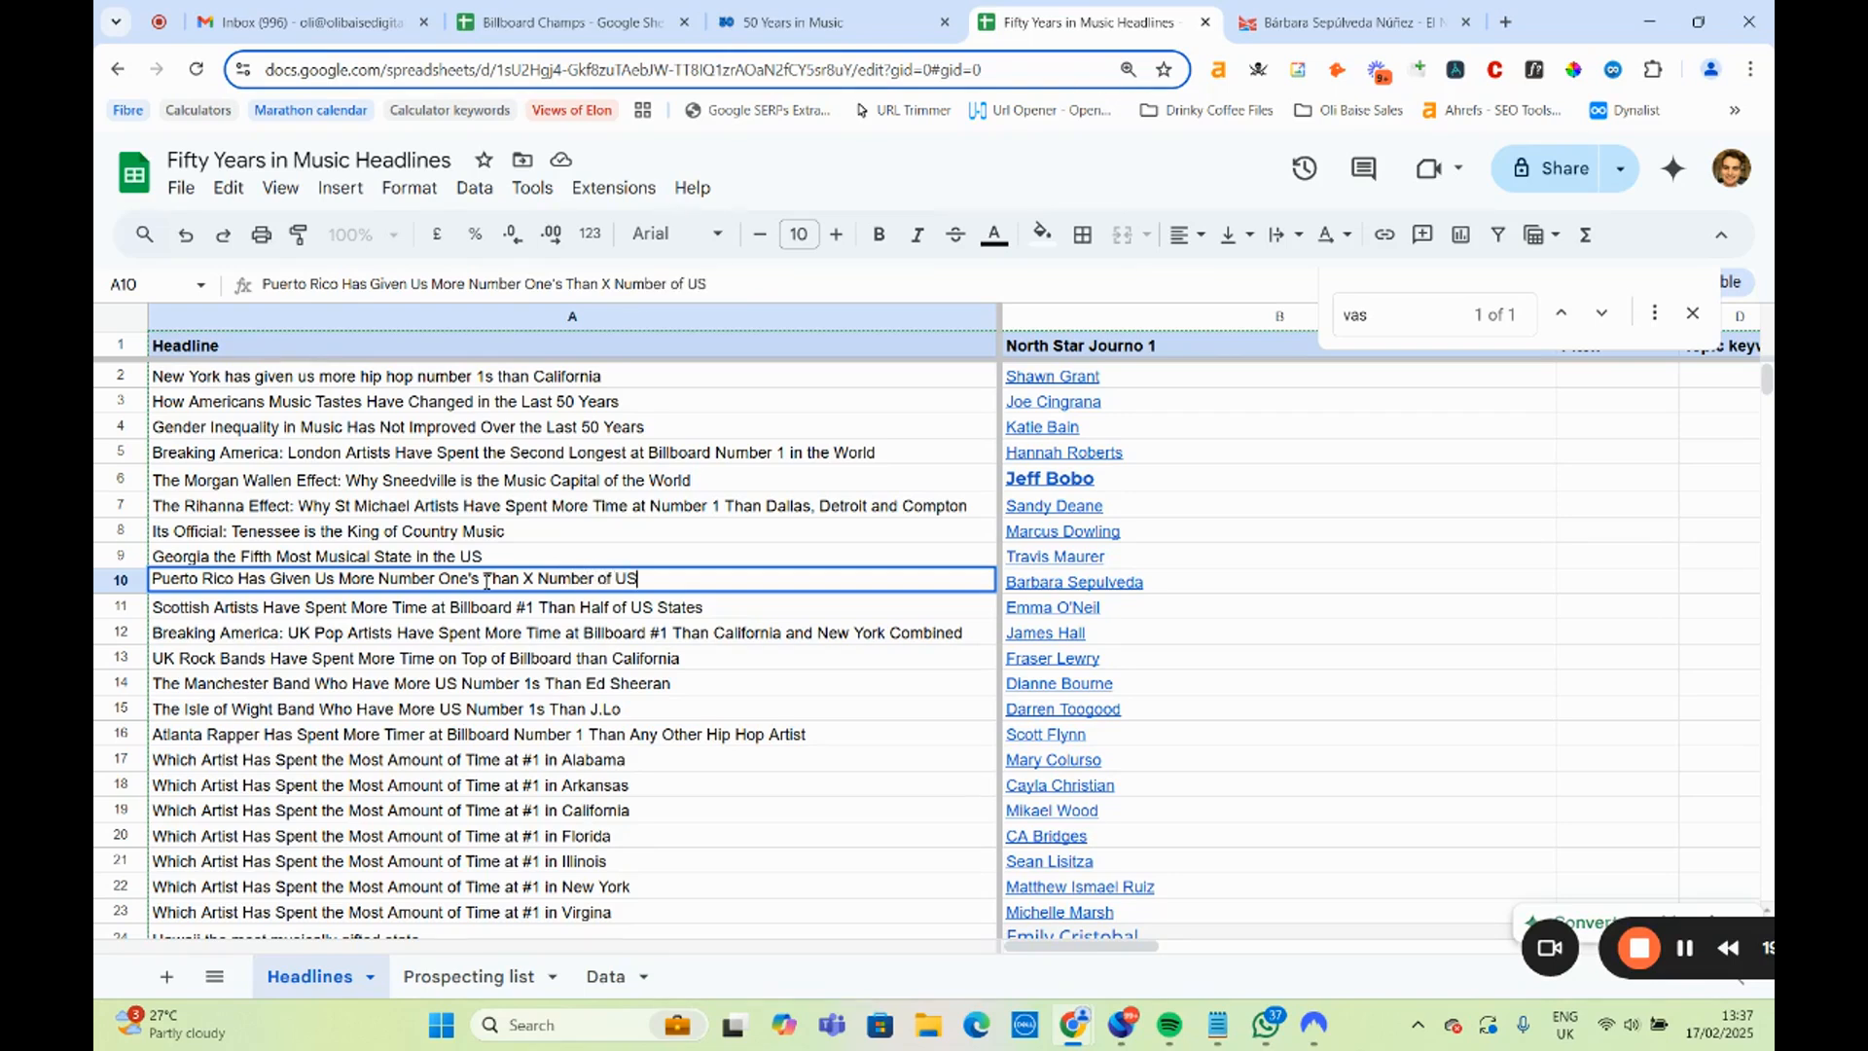
{"action": "type", "text": "es"}
{"action": "left_click", "coordinate": [802, 632]}
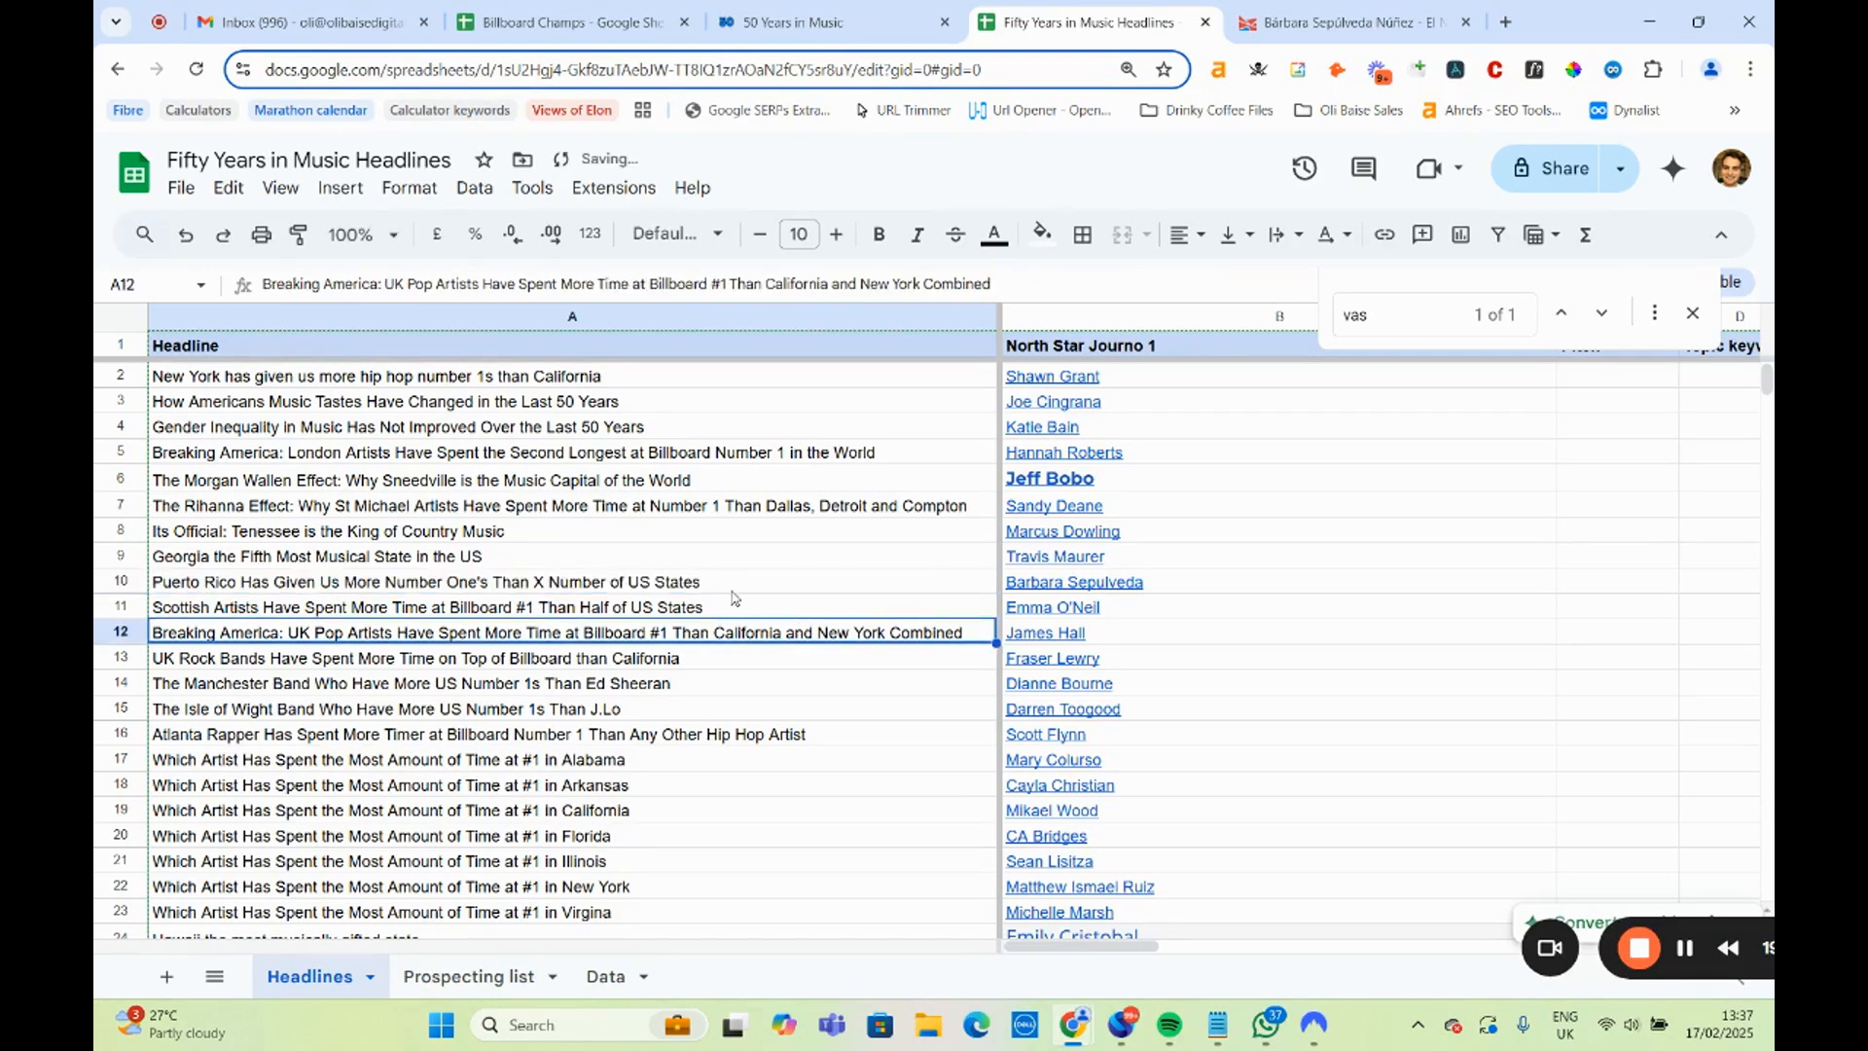
Review the El Nuevo Día author page for the Puerto Rico headline's journalist, dismissing the translation prompt, and close the page.
{"action": "key", "text": "ctrl+Tab"}
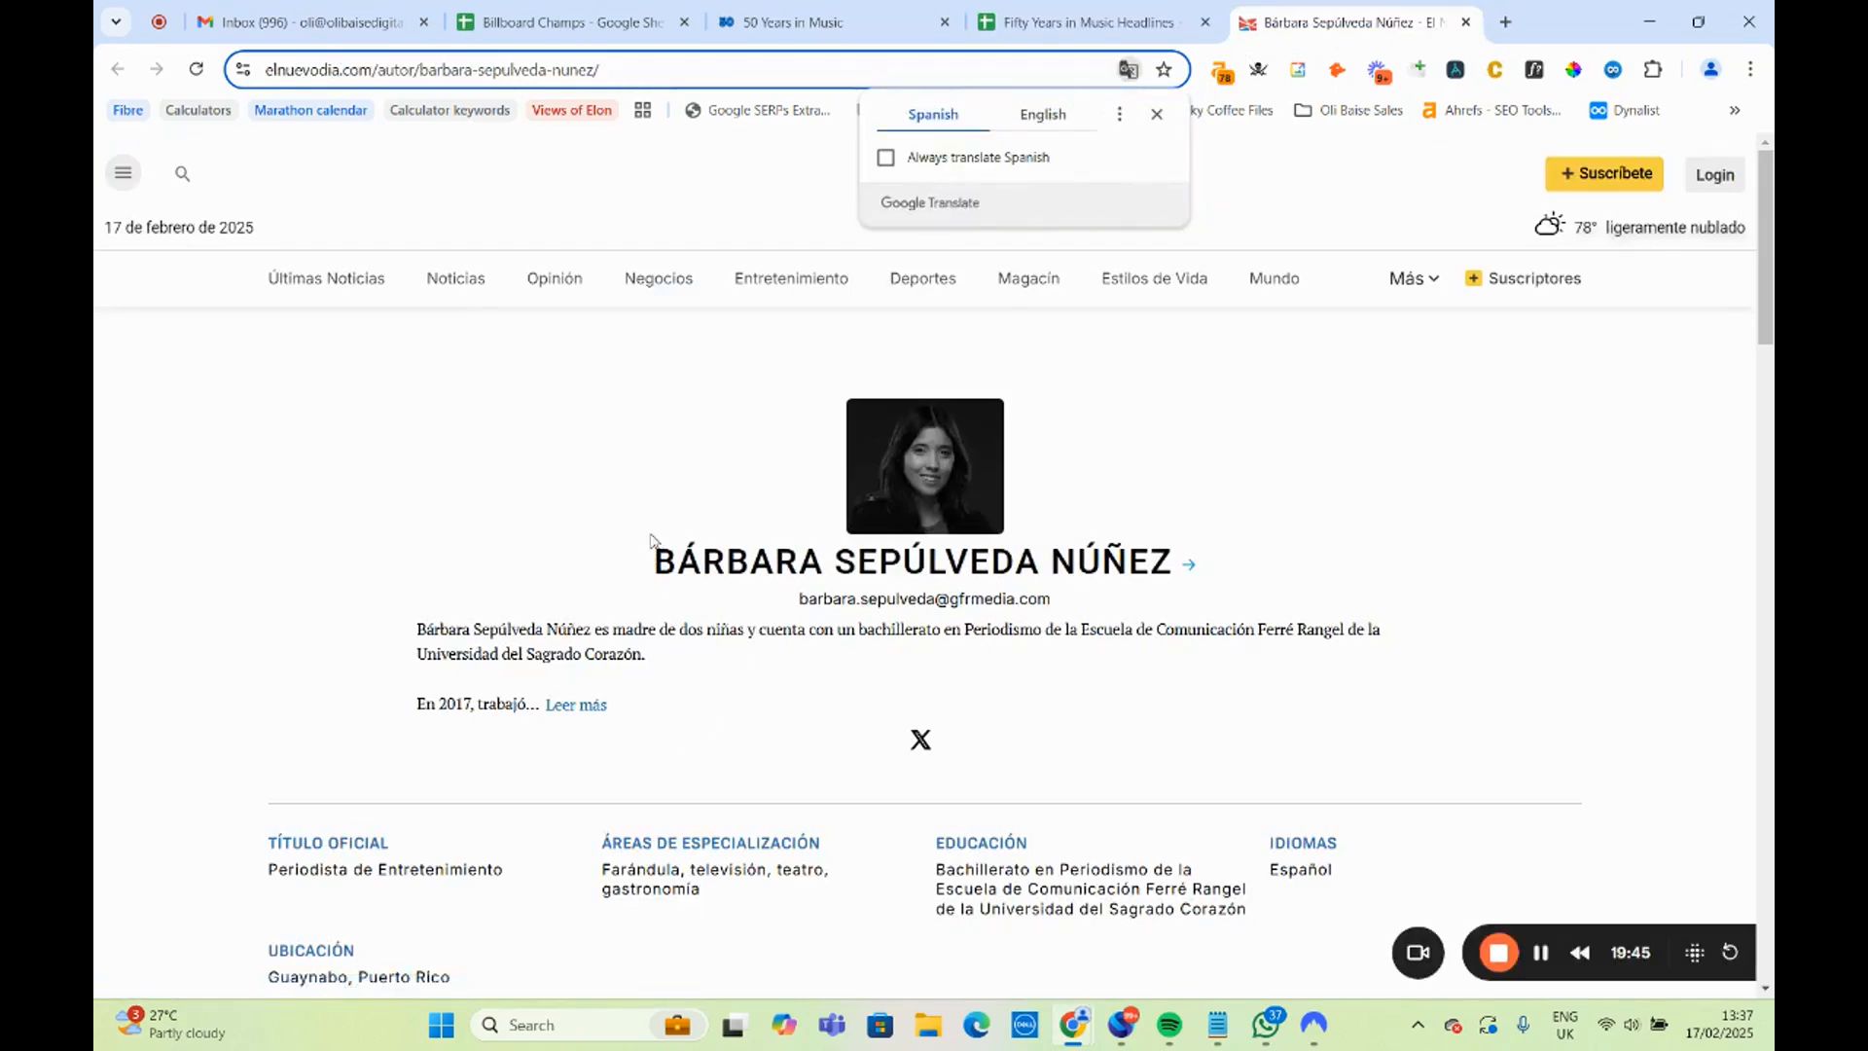
{"action": "left_click", "coordinate": [1158, 115]}
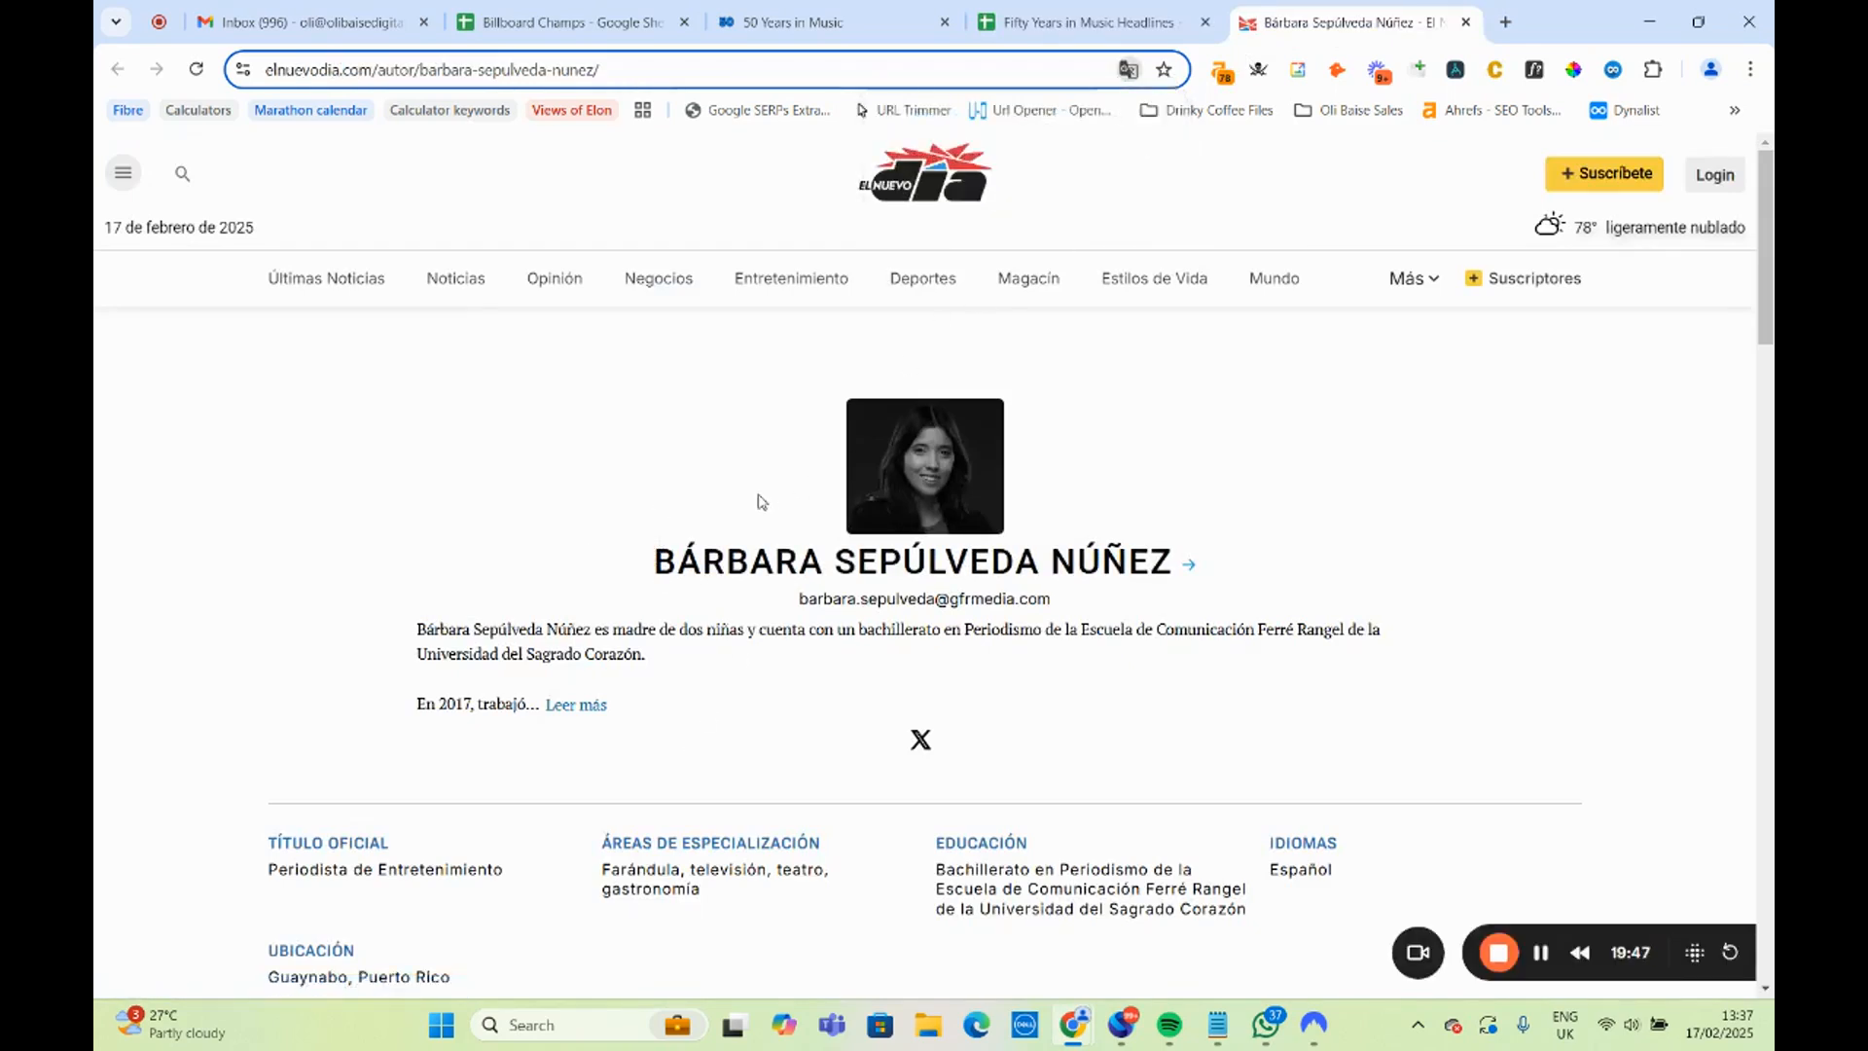
{"action": "scroll", "coordinate": [740, 516], "scroll_direction": "down", "scroll_amount": 5}
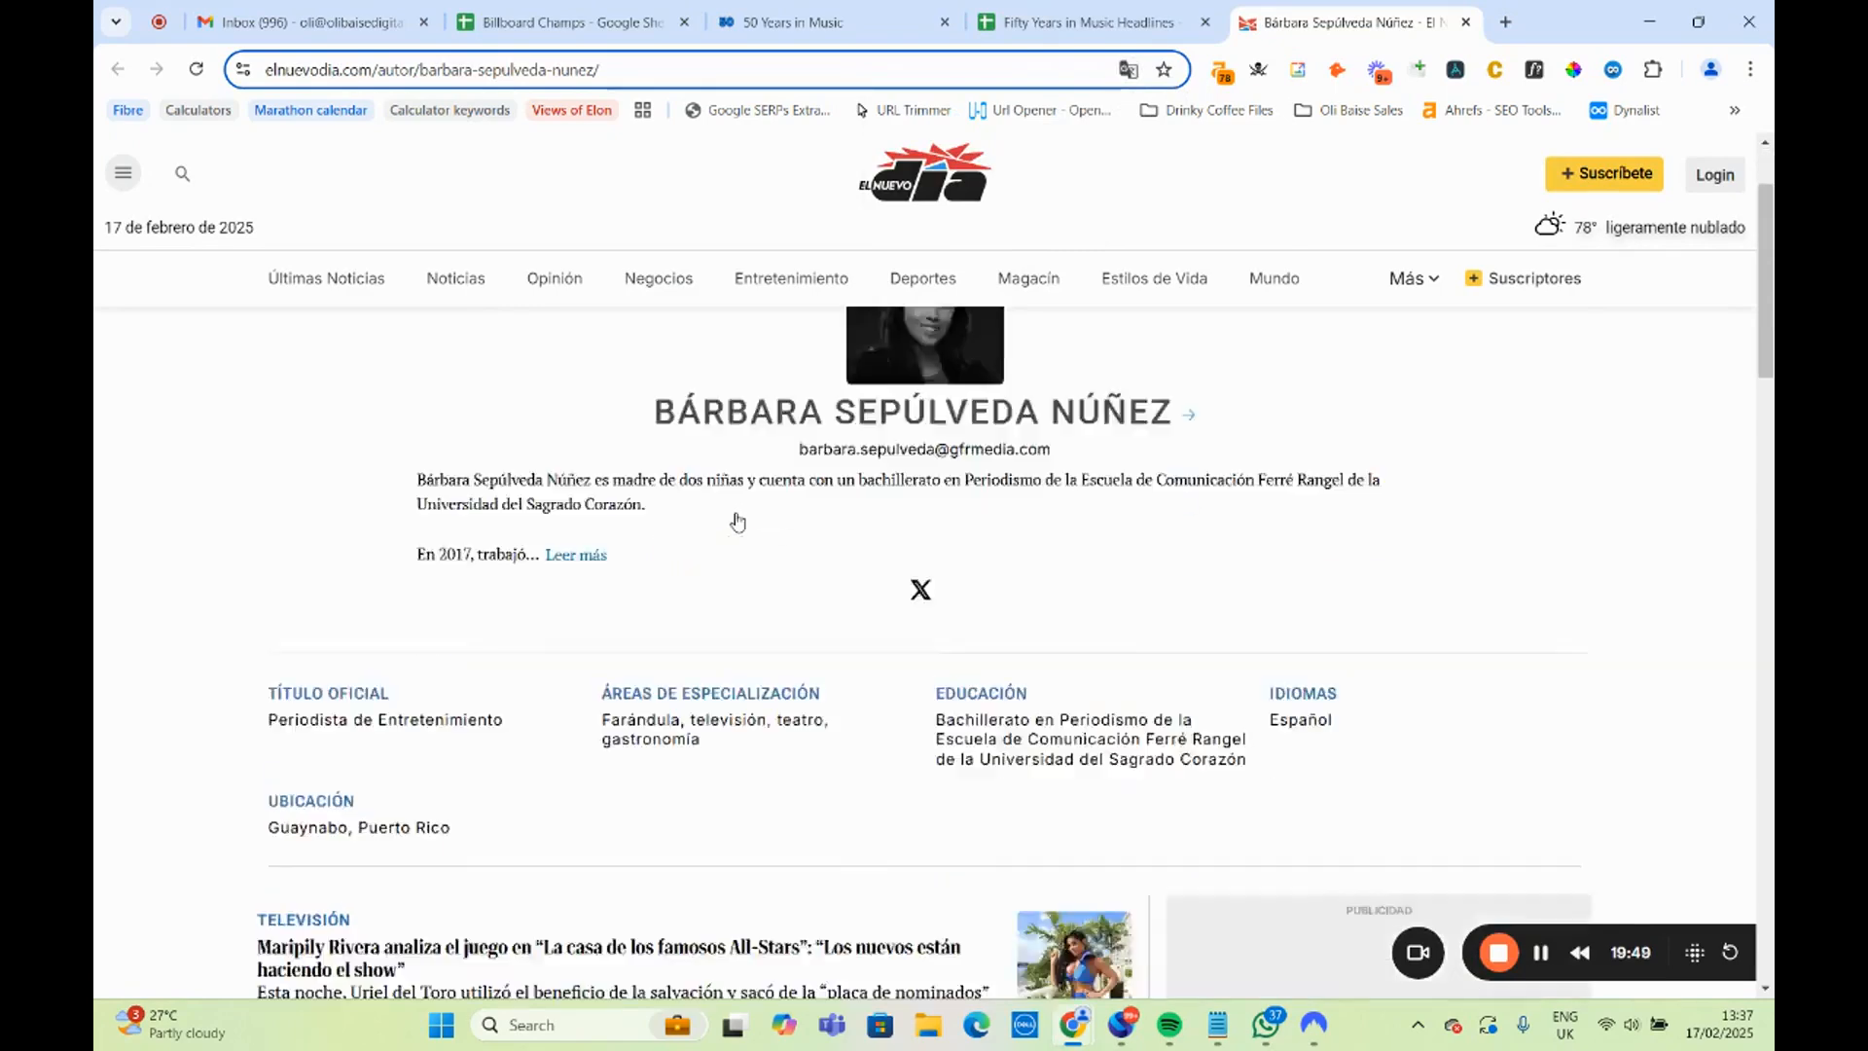
{"action": "scroll", "coordinate": [686, 551], "scroll_direction": "down", "scroll_amount": 3}
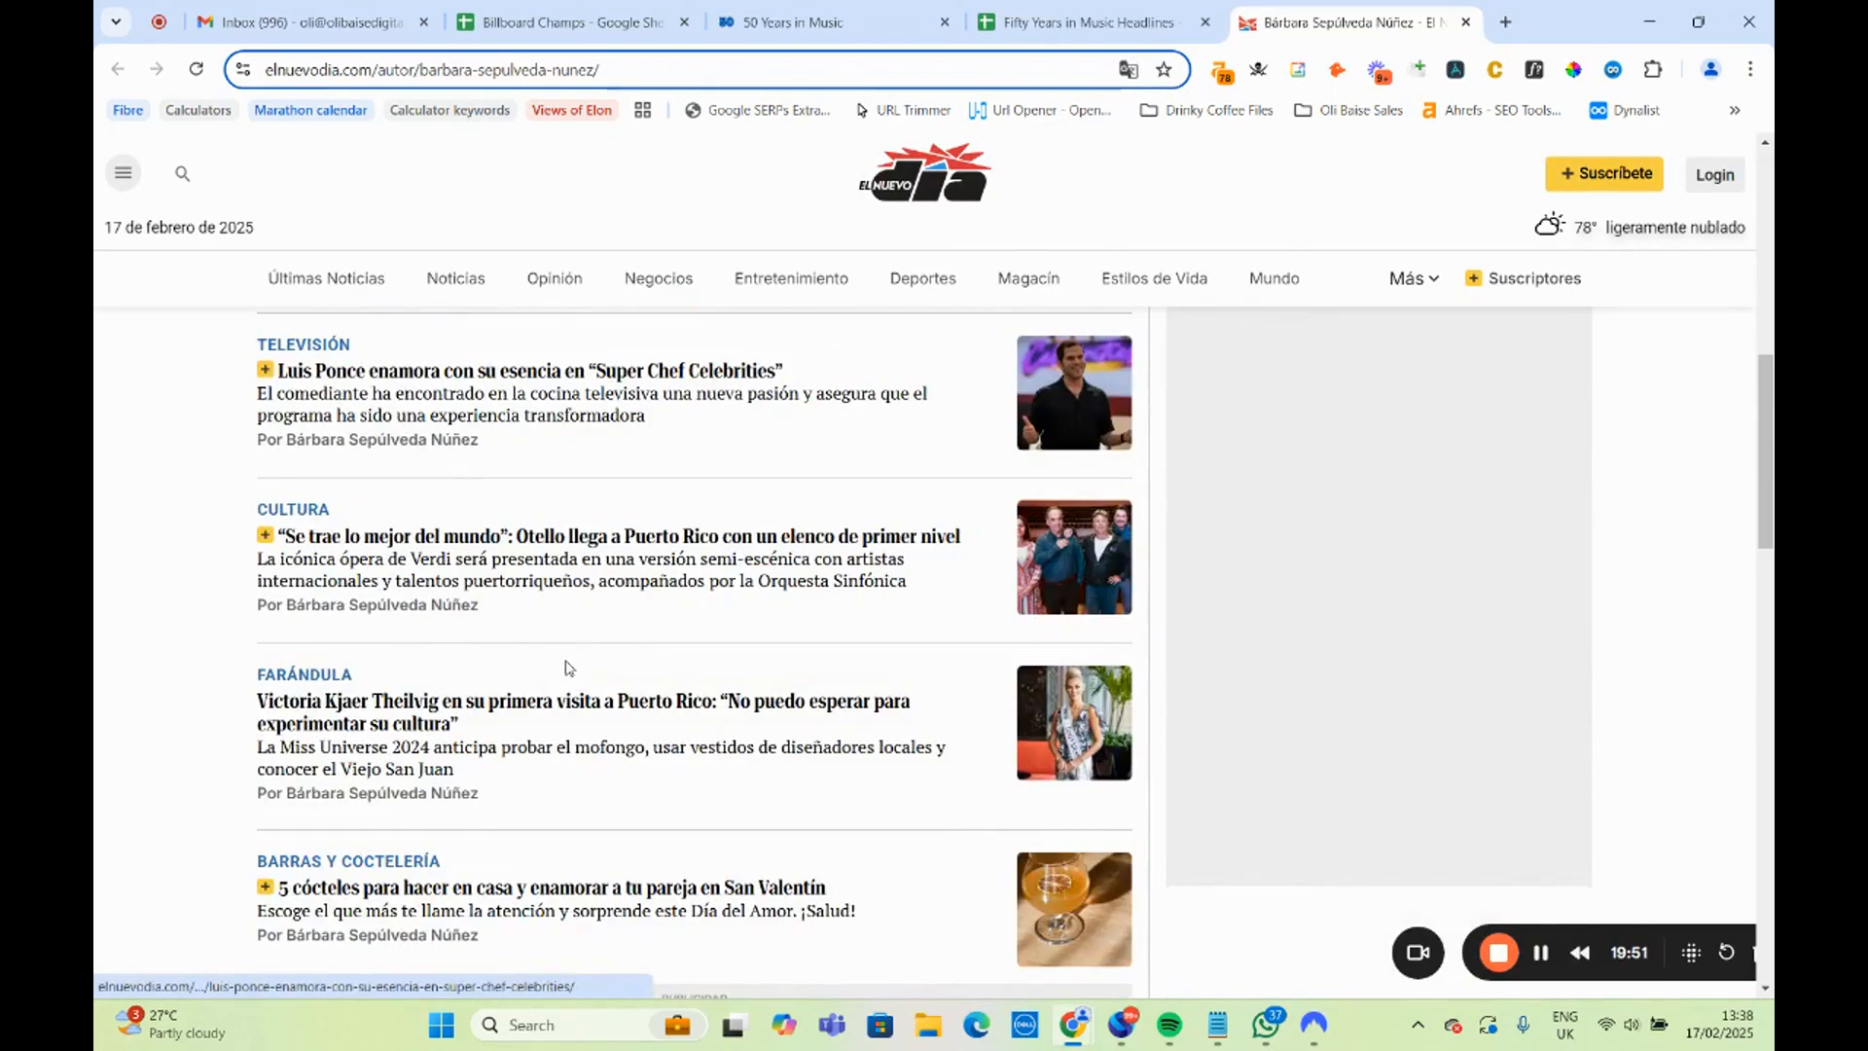
{"action": "scroll", "coordinate": [569, 671], "scroll_direction": "up", "scroll_amount": 2}
{"action": "scroll", "coordinate": [563, 685], "scroll_direction": "up", "scroll_amount": 8}
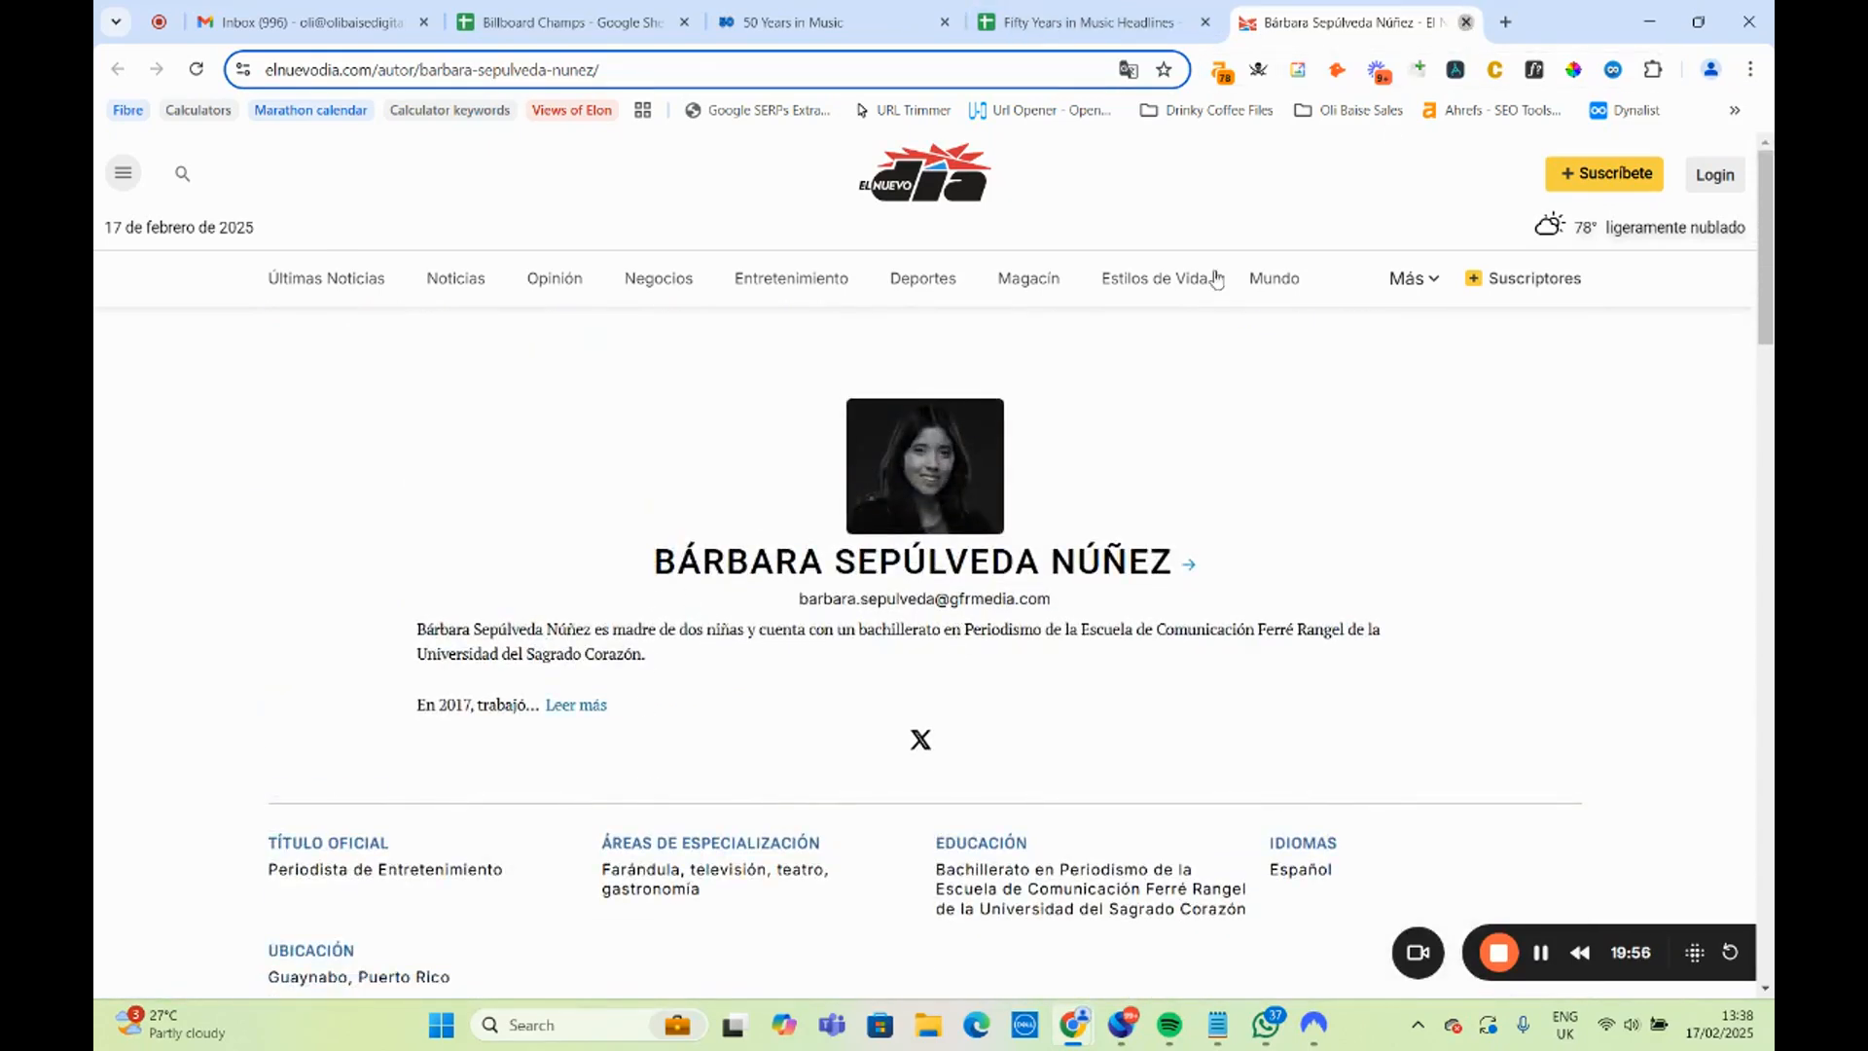
{"action": "left_click", "coordinate": [1465, 22]}
Open the Louder author page linked in B13 for the UK rock bands headline, read the journalist's biography and close the page.
{"action": "left_click", "coordinate": [479, 661]}
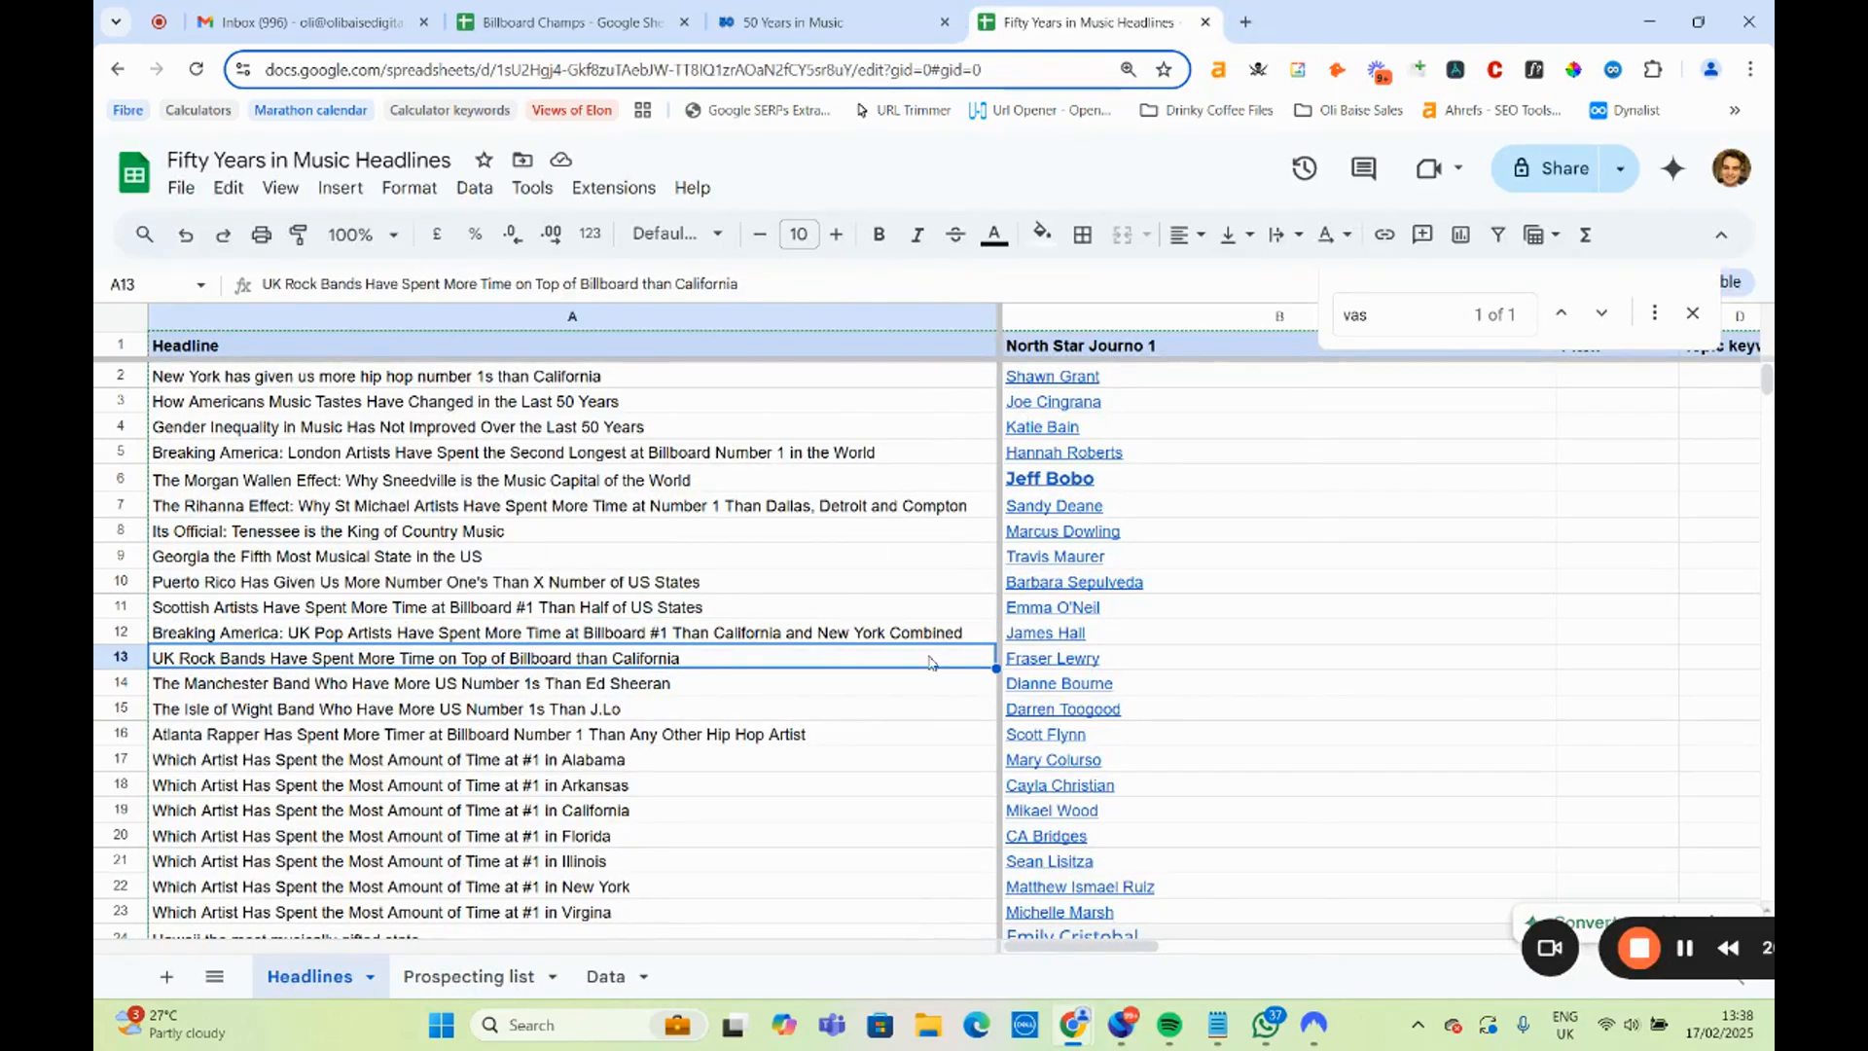
{"action": "left_click", "coordinate": [1050, 661]}
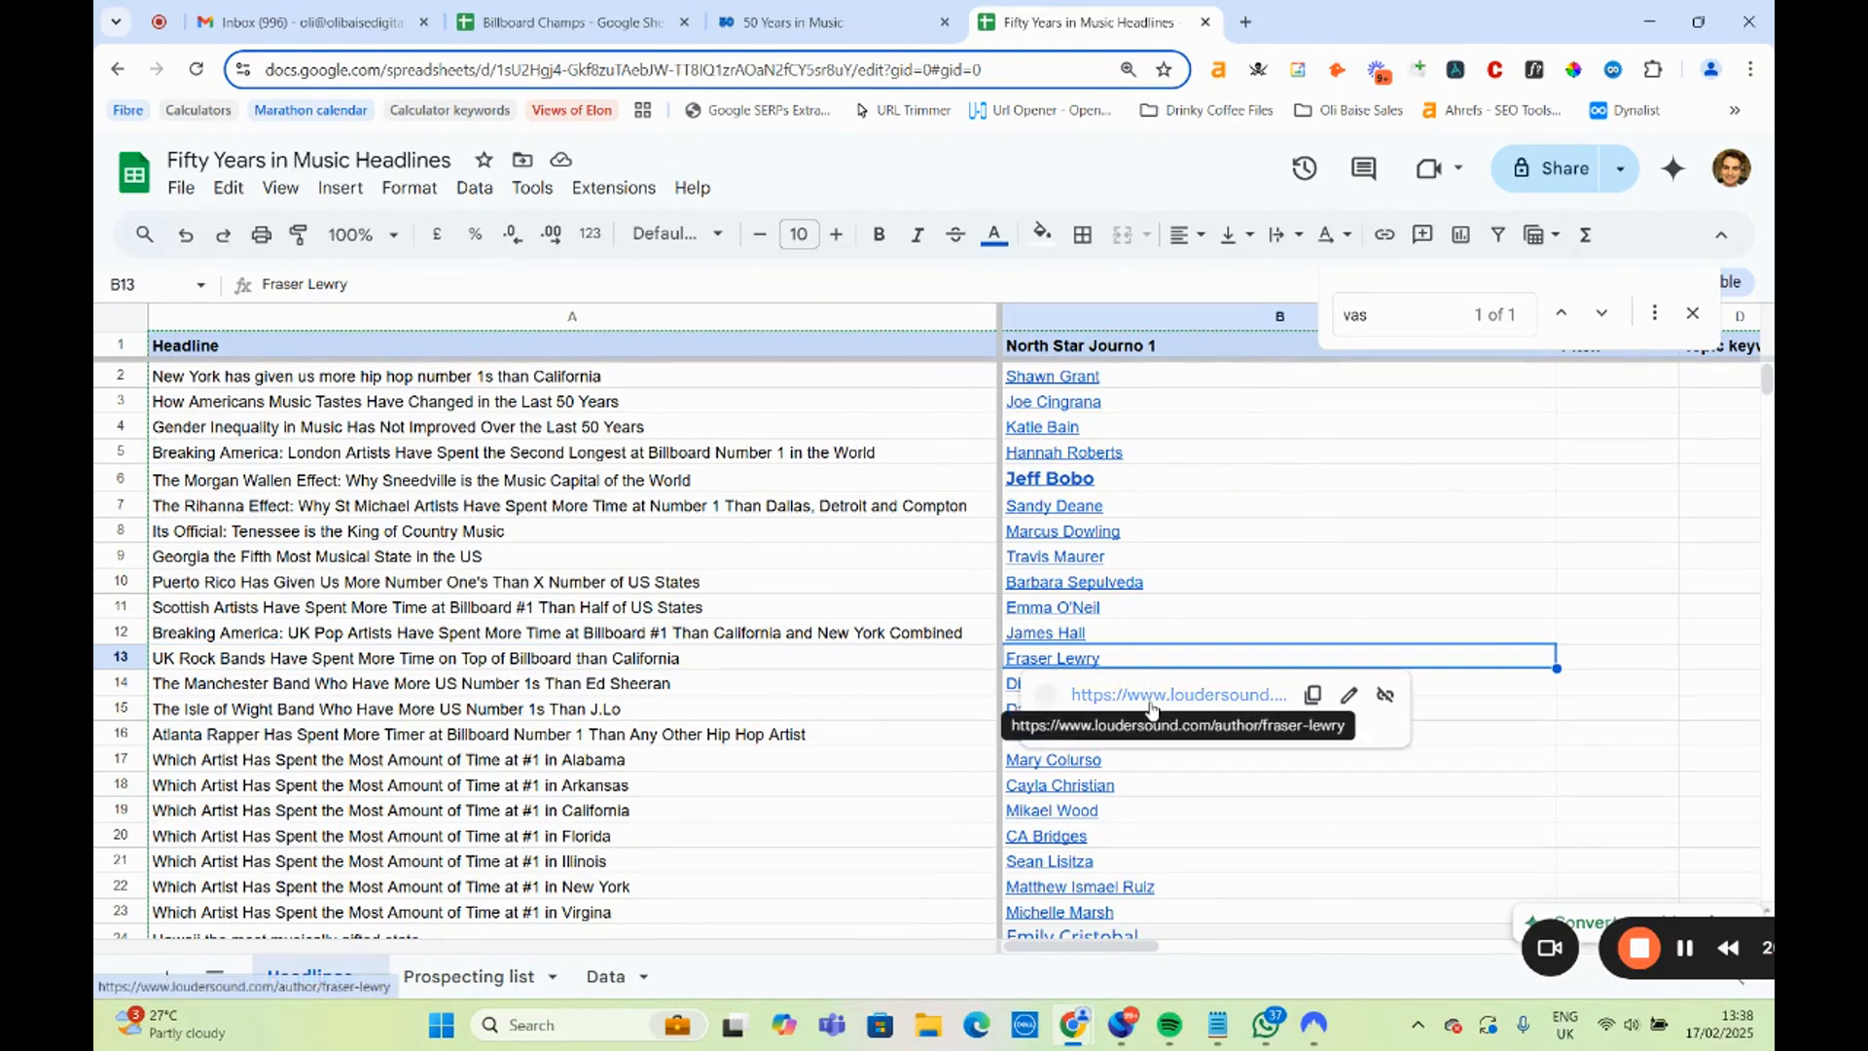
{"action": "left_click", "coordinate": [1150, 697]}
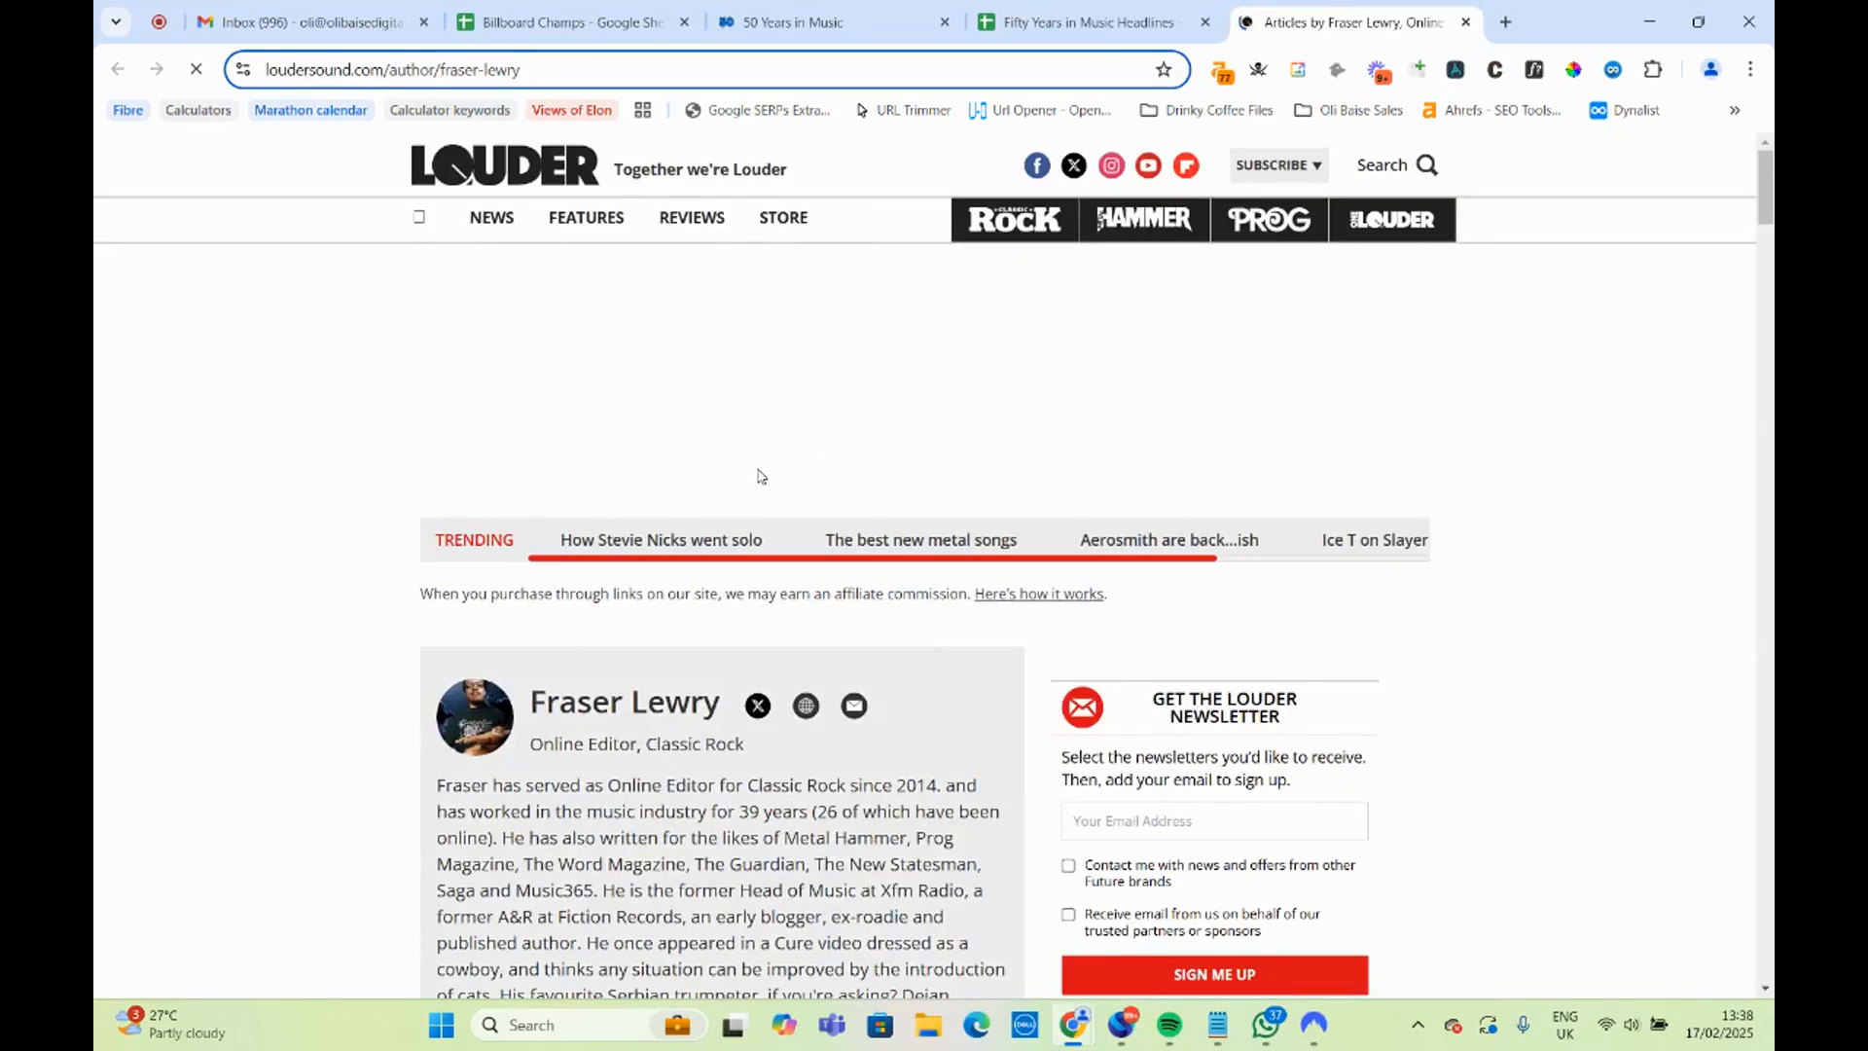
{"action": "scroll", "coordinate": [761, 476], "scroll_direction": "down", "scroll_amount": 3}
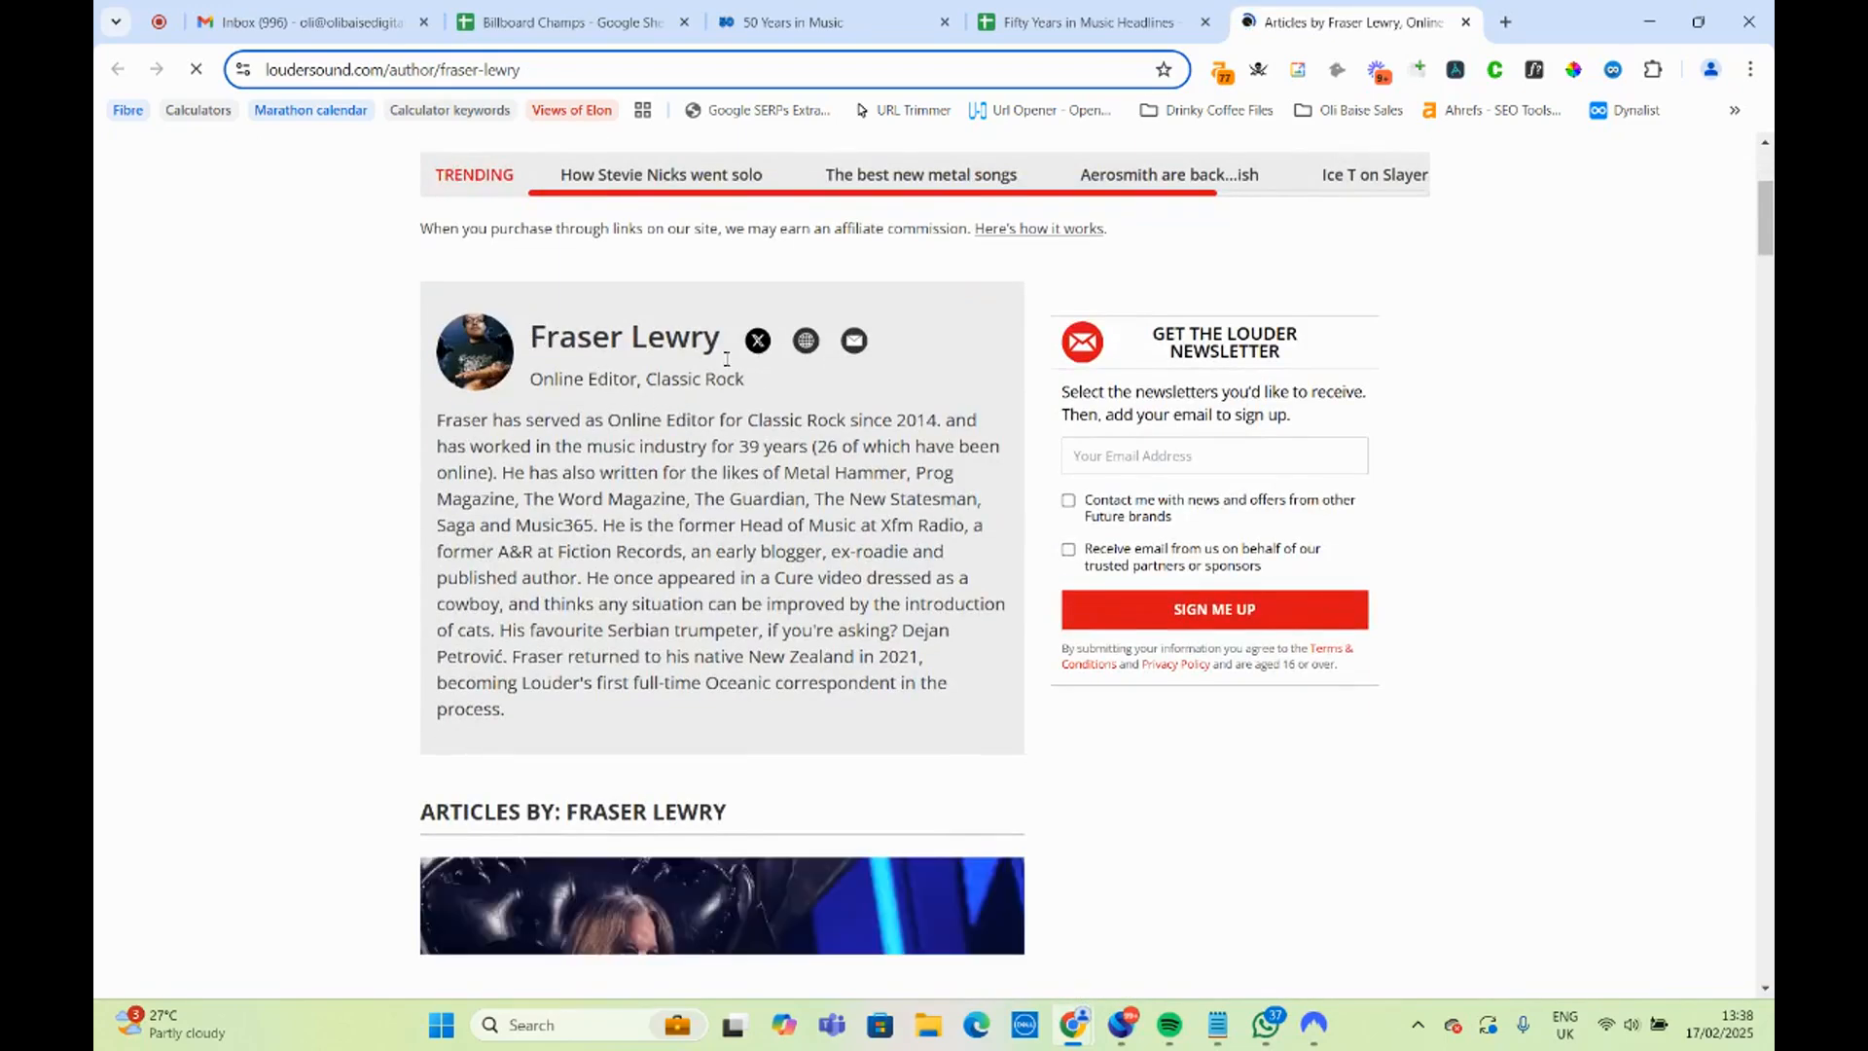
{"action": "left_click_drag", "start_coordinate": [559, 335], "coordinate": [790, 711]}
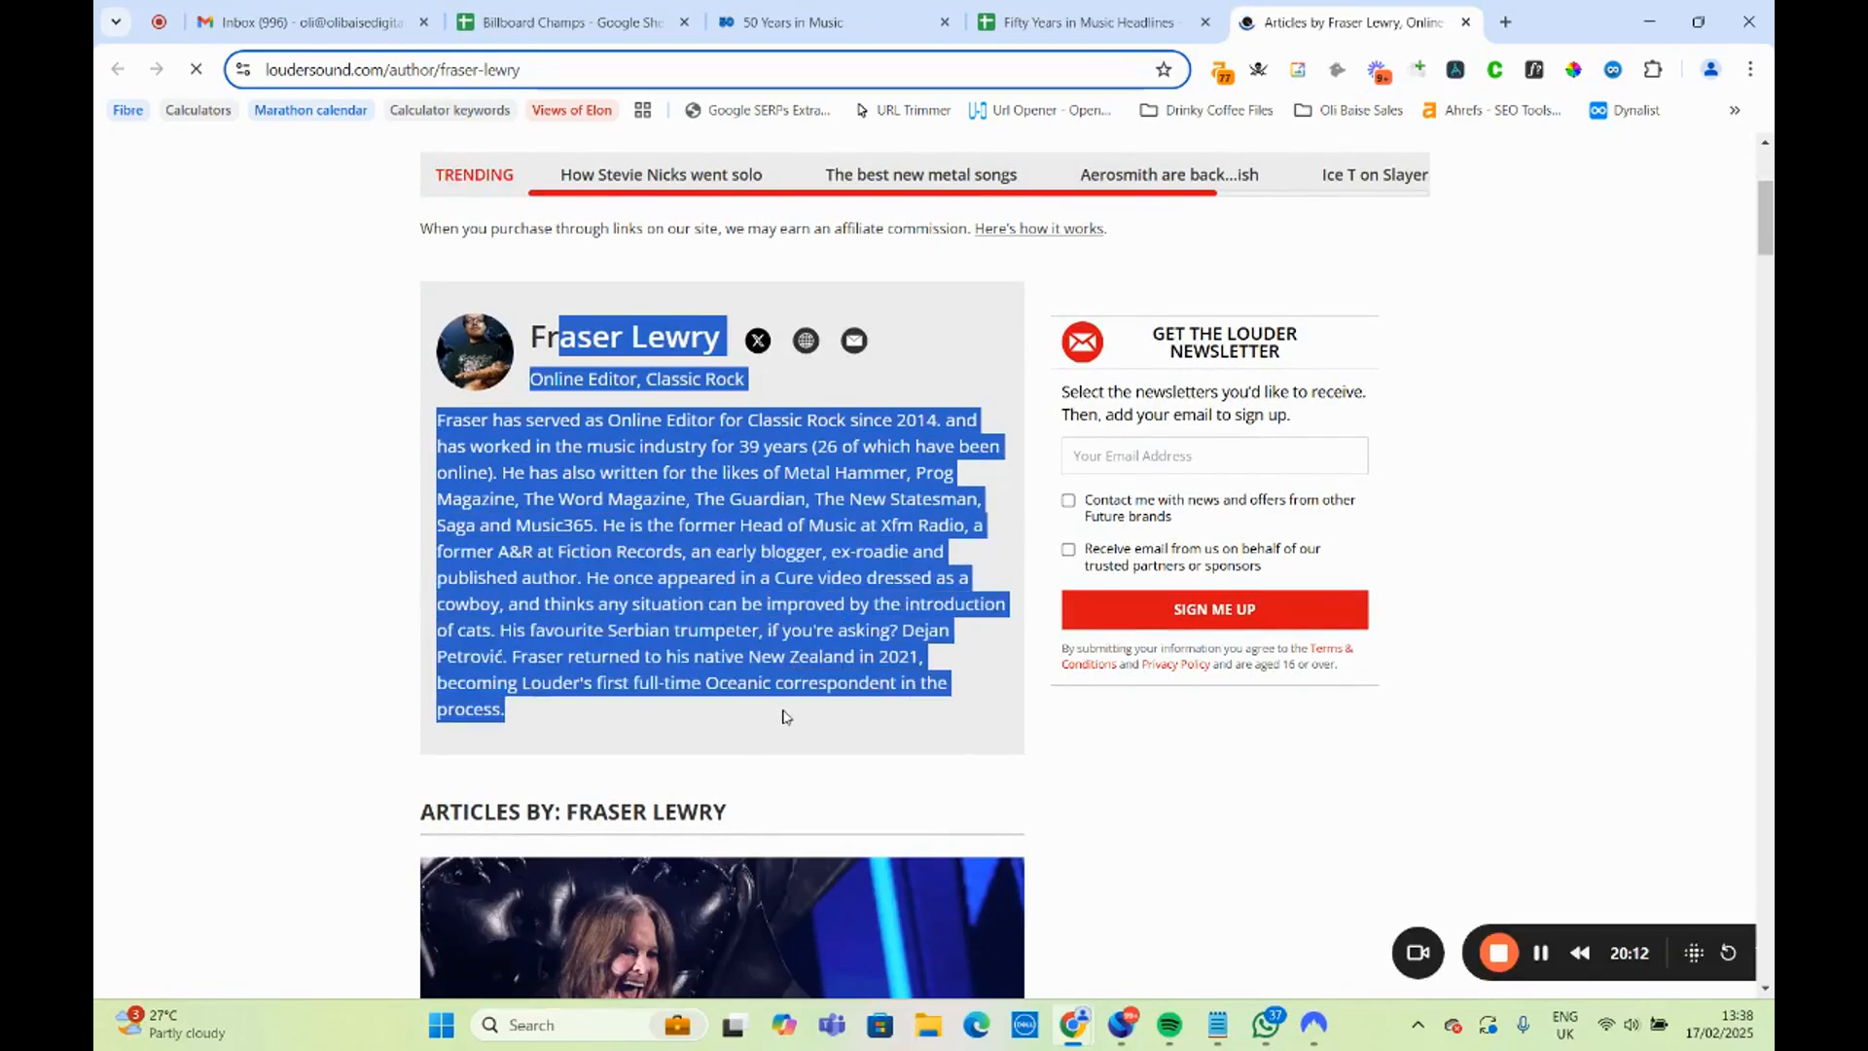
{"action": "left_click", "coordinate": [790, 681]}
{"action": "scroll", "coordinate": [794, 678], "scroll_direction": "down", "scroll_amount": 4}
{"action": "scroll", "coordinate": [794, 679], "scroll_direction": "up", "scroll_amount": 15}
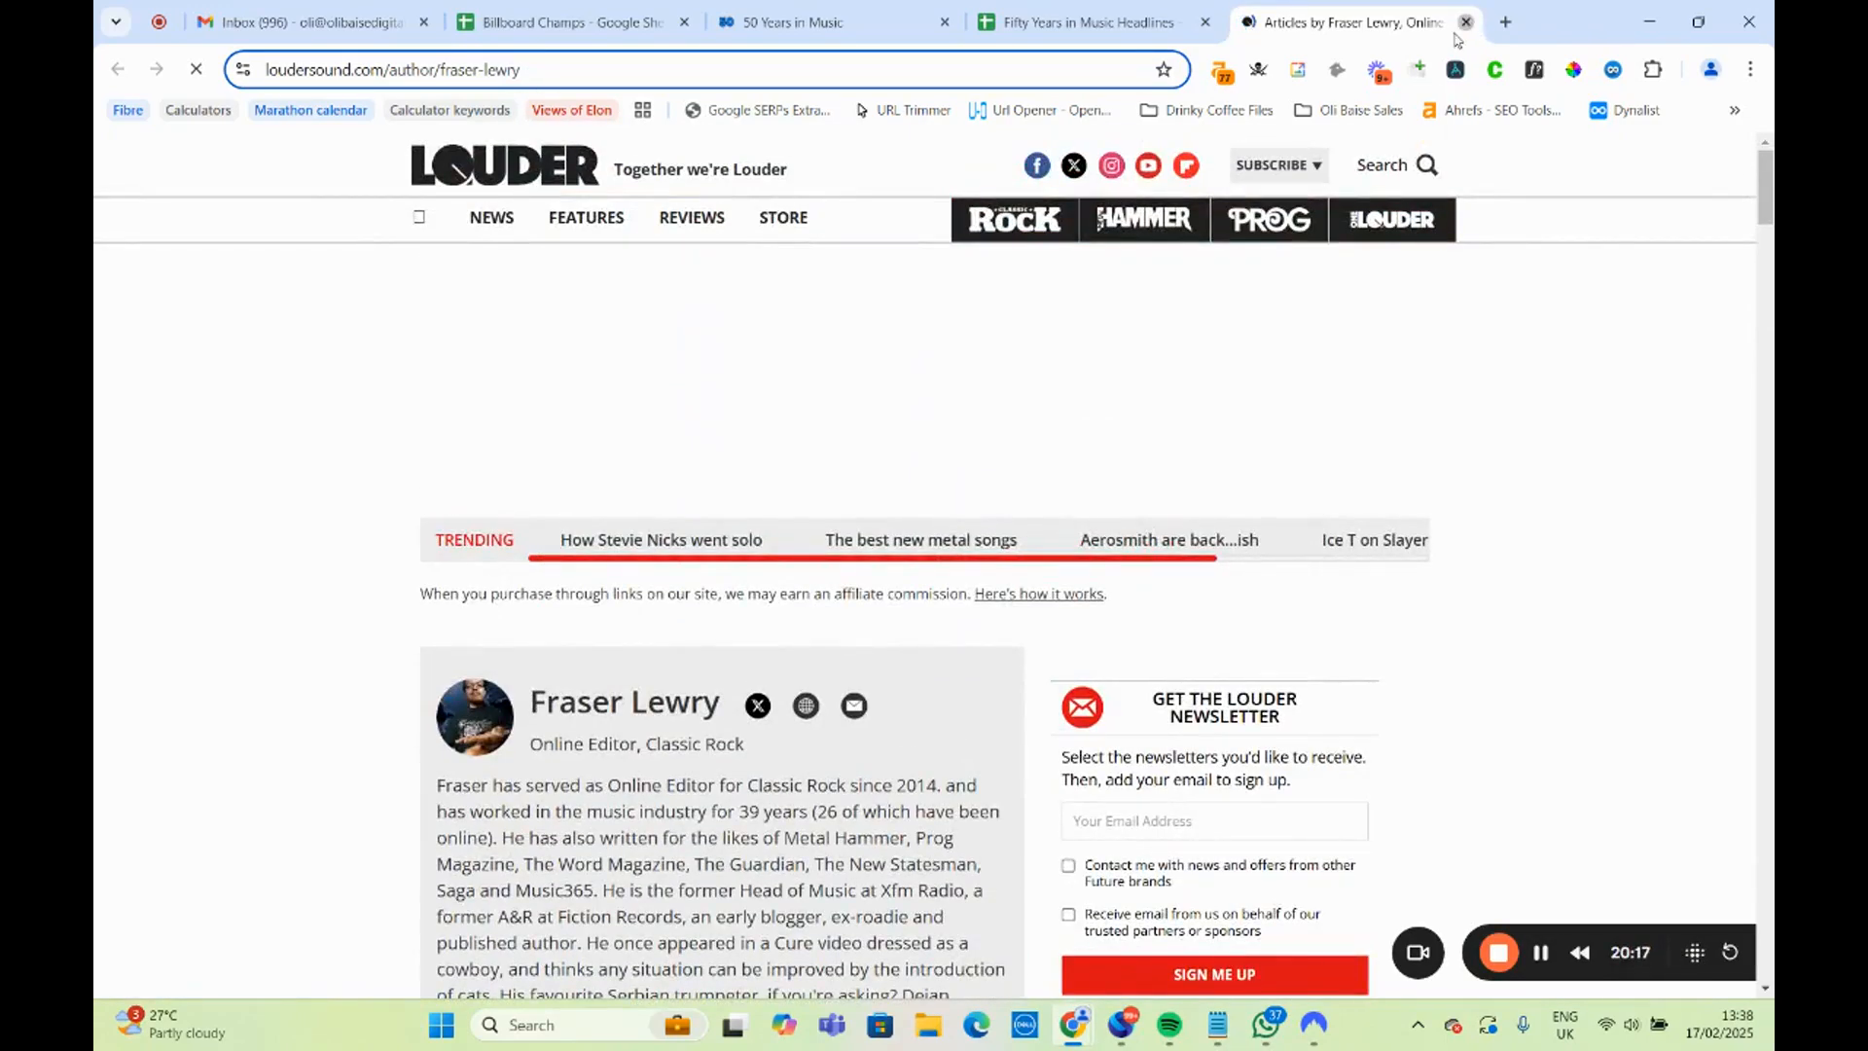
{"action": "left_click", "coordinate": [1466, 22]}
Open the Manchester Evening News author page linked in B14 for the Manchester band headline.
{"action": "left_click", "coordinate": [607, 707]}
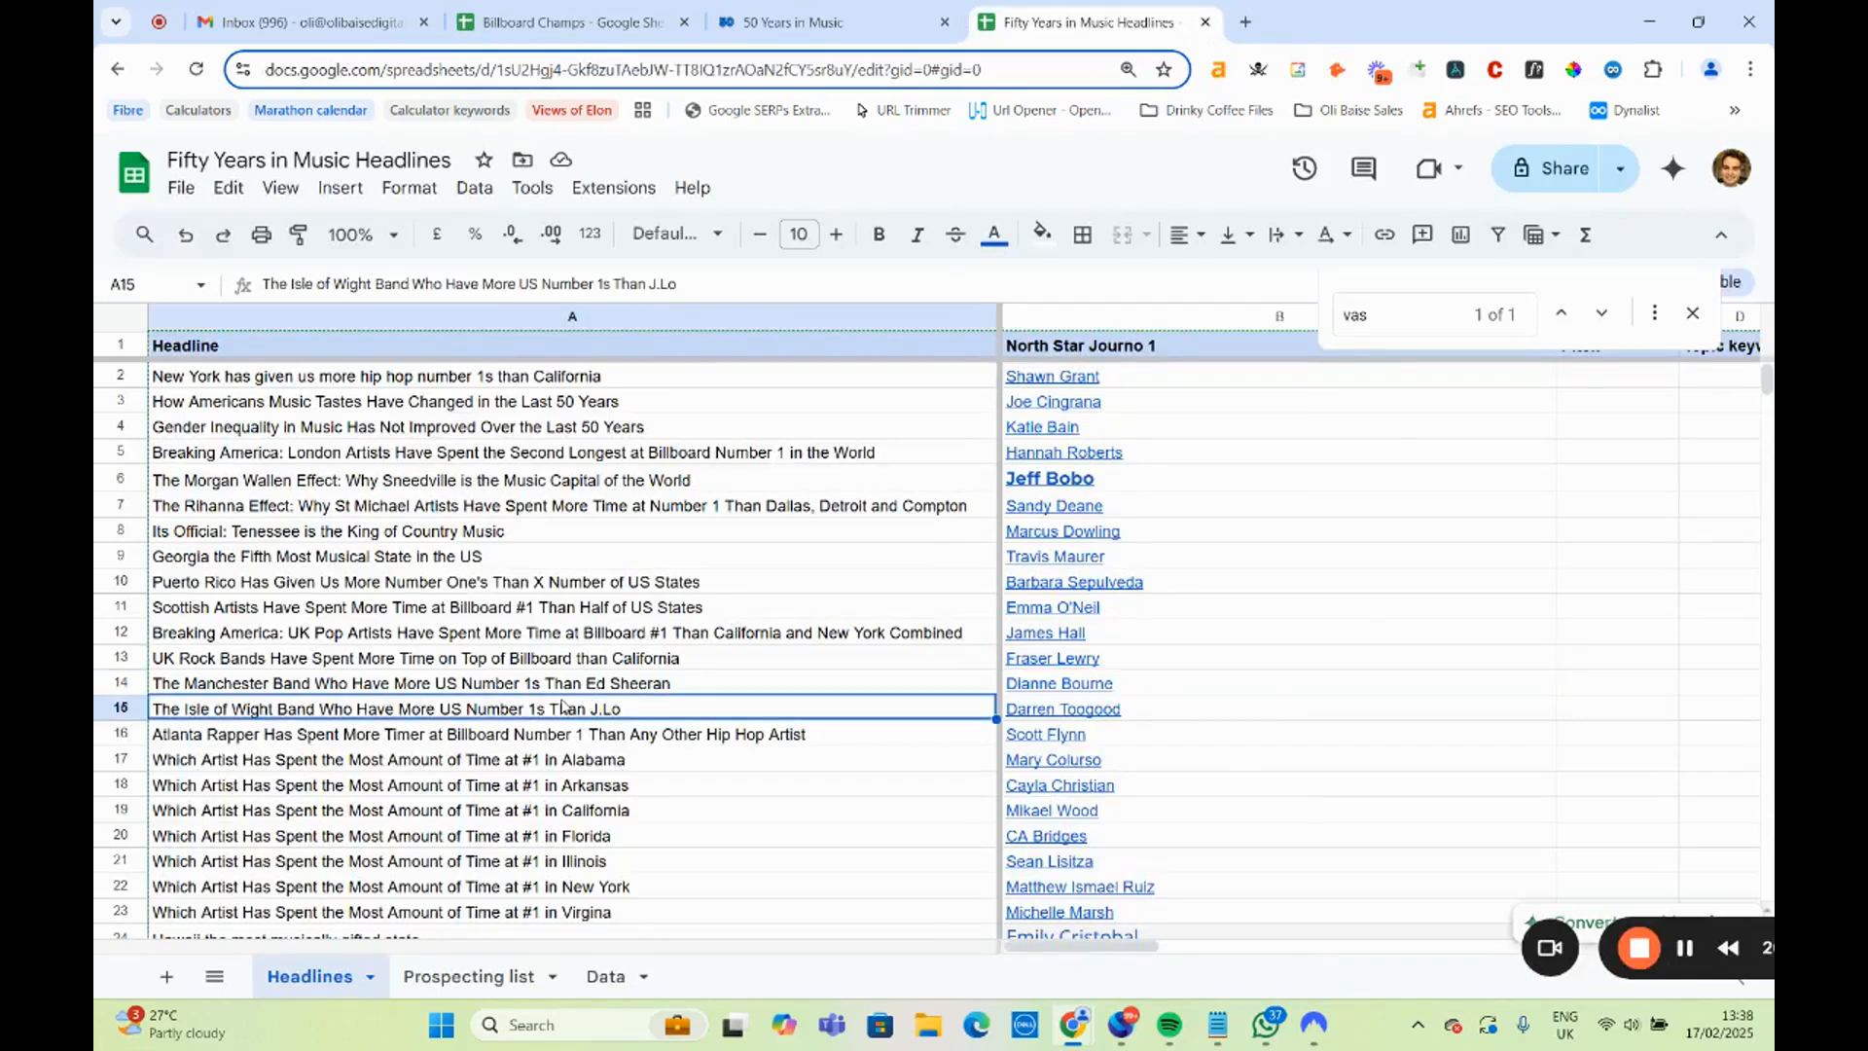
{"action": "left_click", "coordinate": [551, 685]}
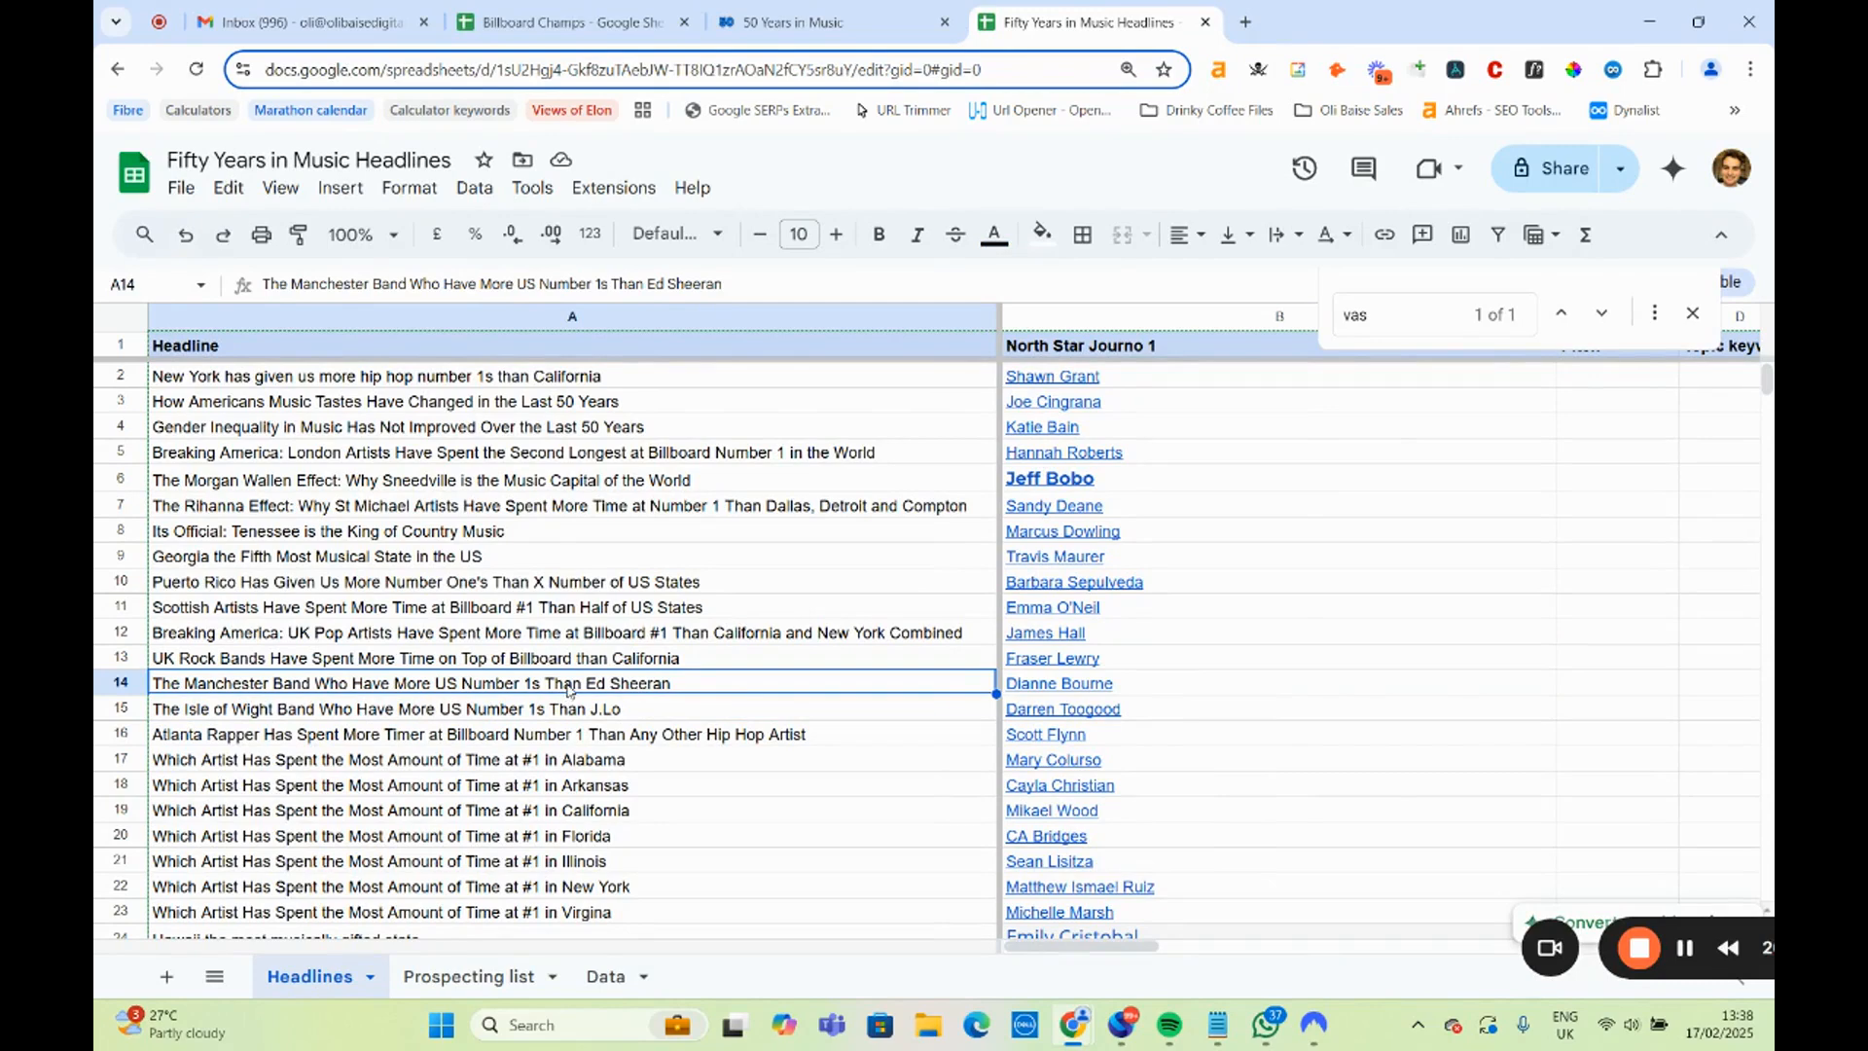
{"action": "left_click", "coordinate": [1075, 686]}
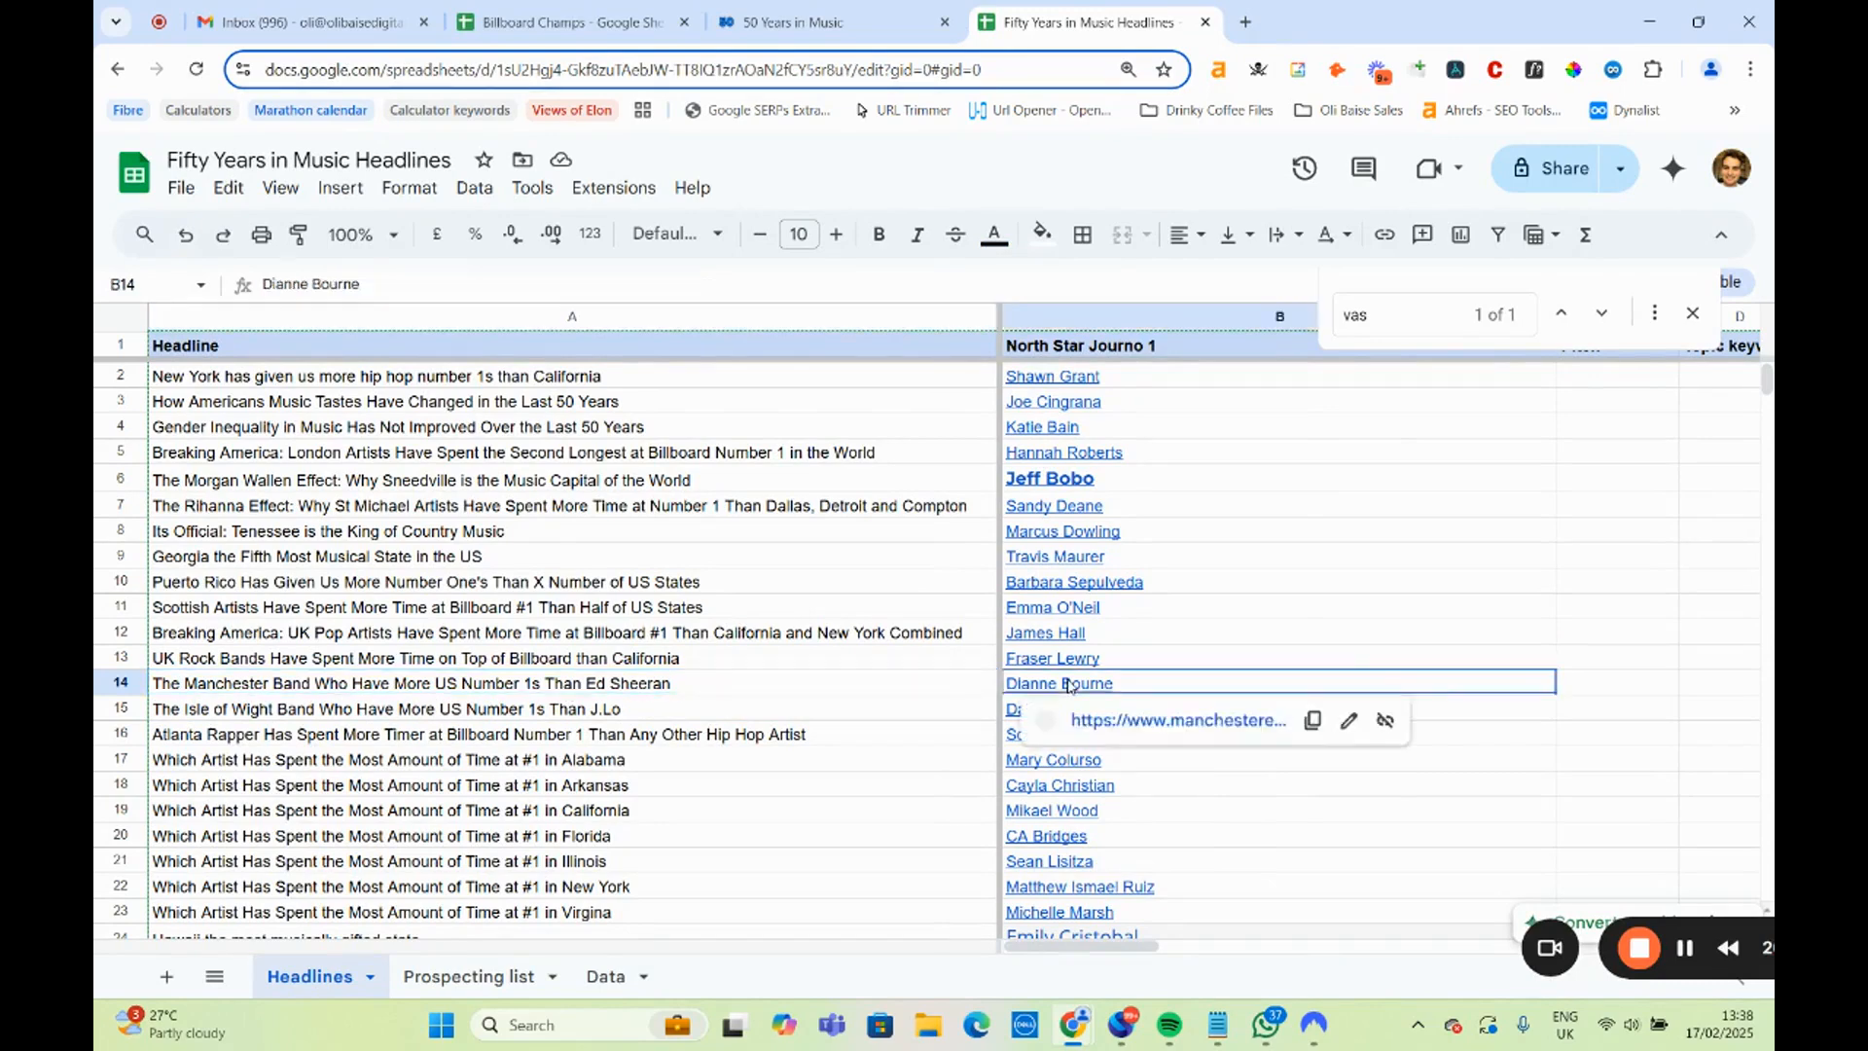
{"action": "left_click", "coordinate": [1139, 717]}
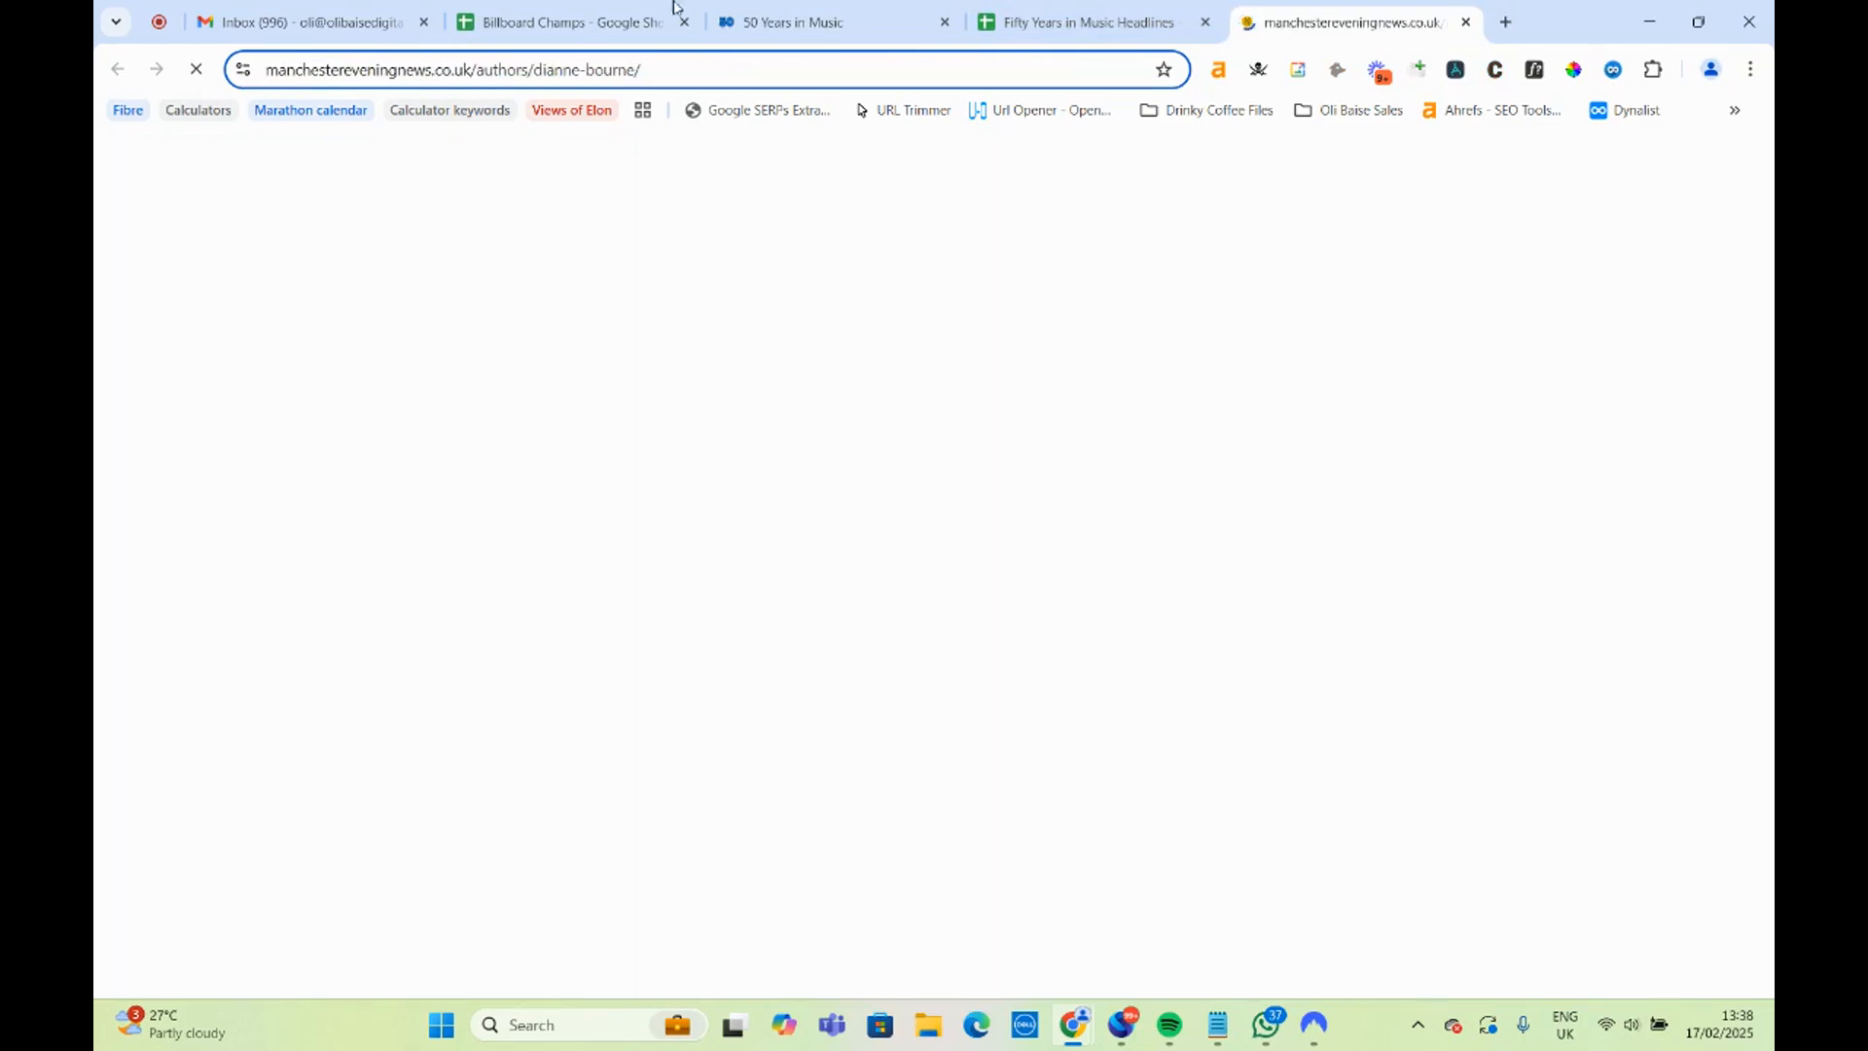
Search the 50 Years in Music page for "bee gees" and compare the band's weeks at number 1 with lower-ranked artists.
{"action": "left_click", "coordinate": [762, 20]}
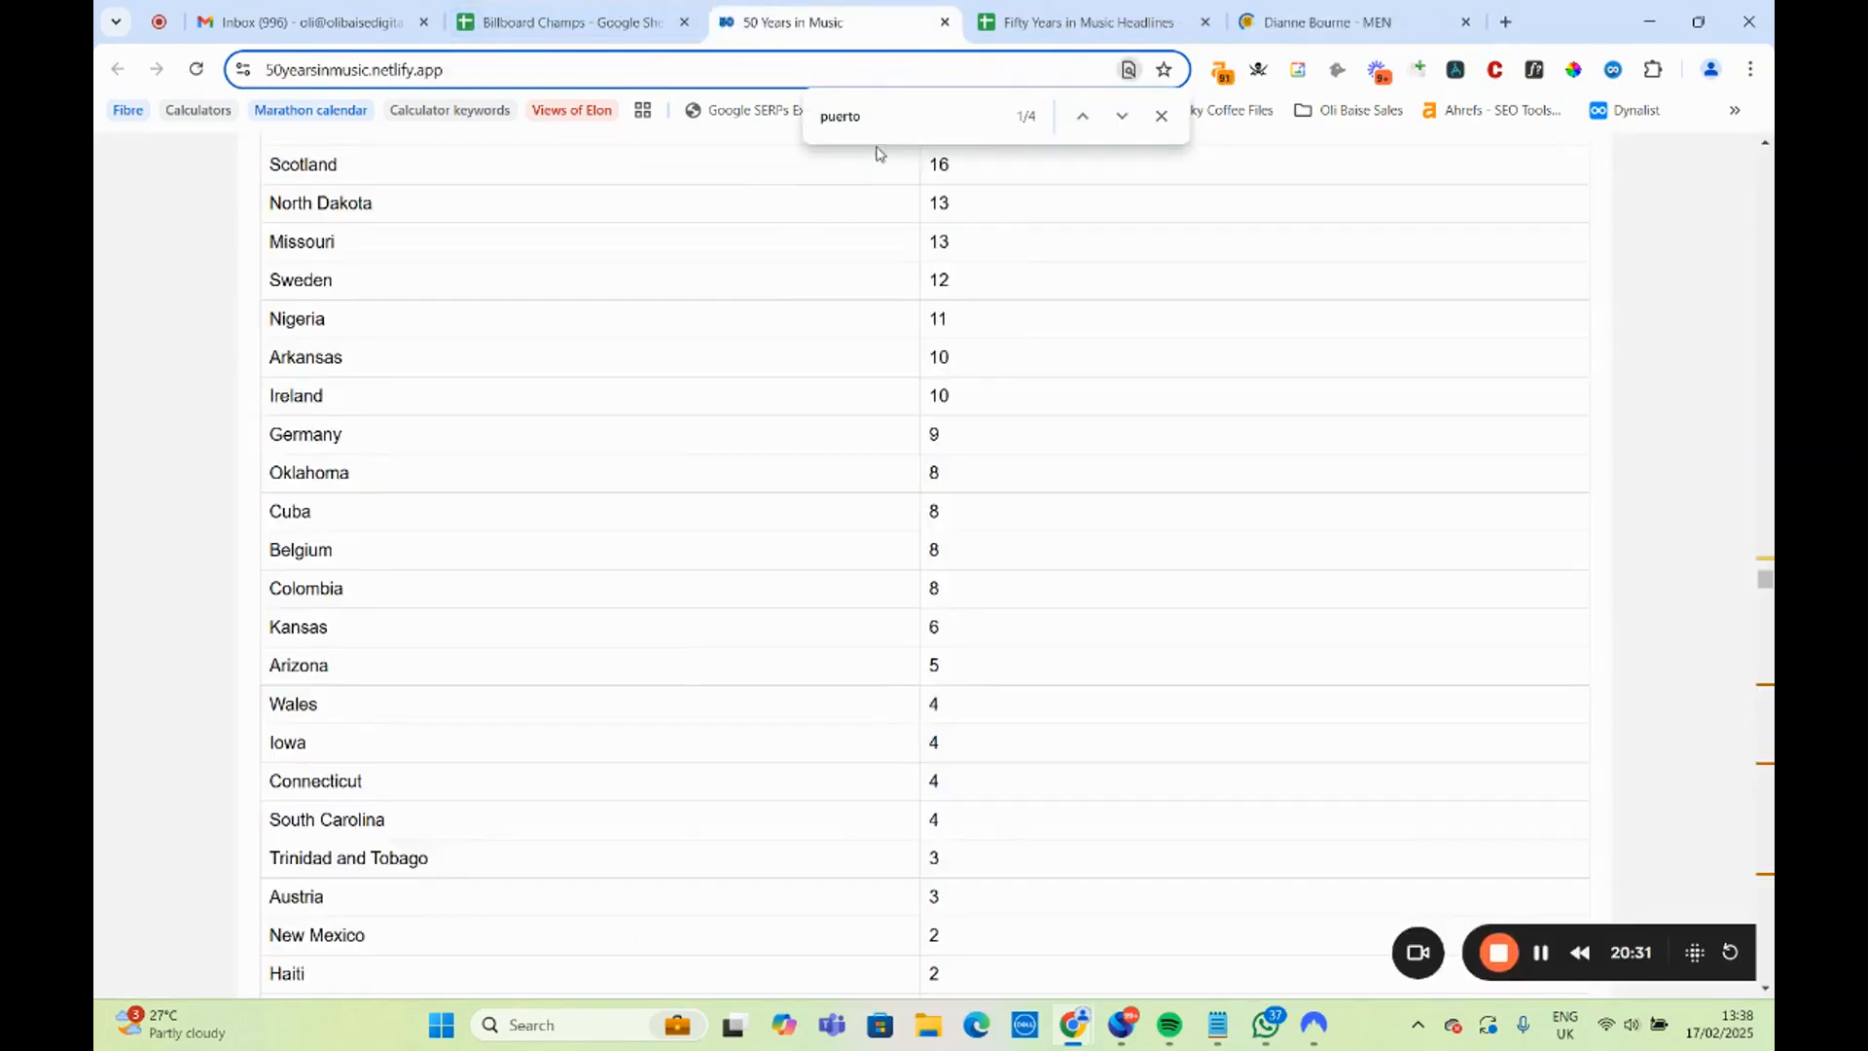
{"action": "key", "text": "ctrl+f"}
{"action": "type", "text": "bee gees"}
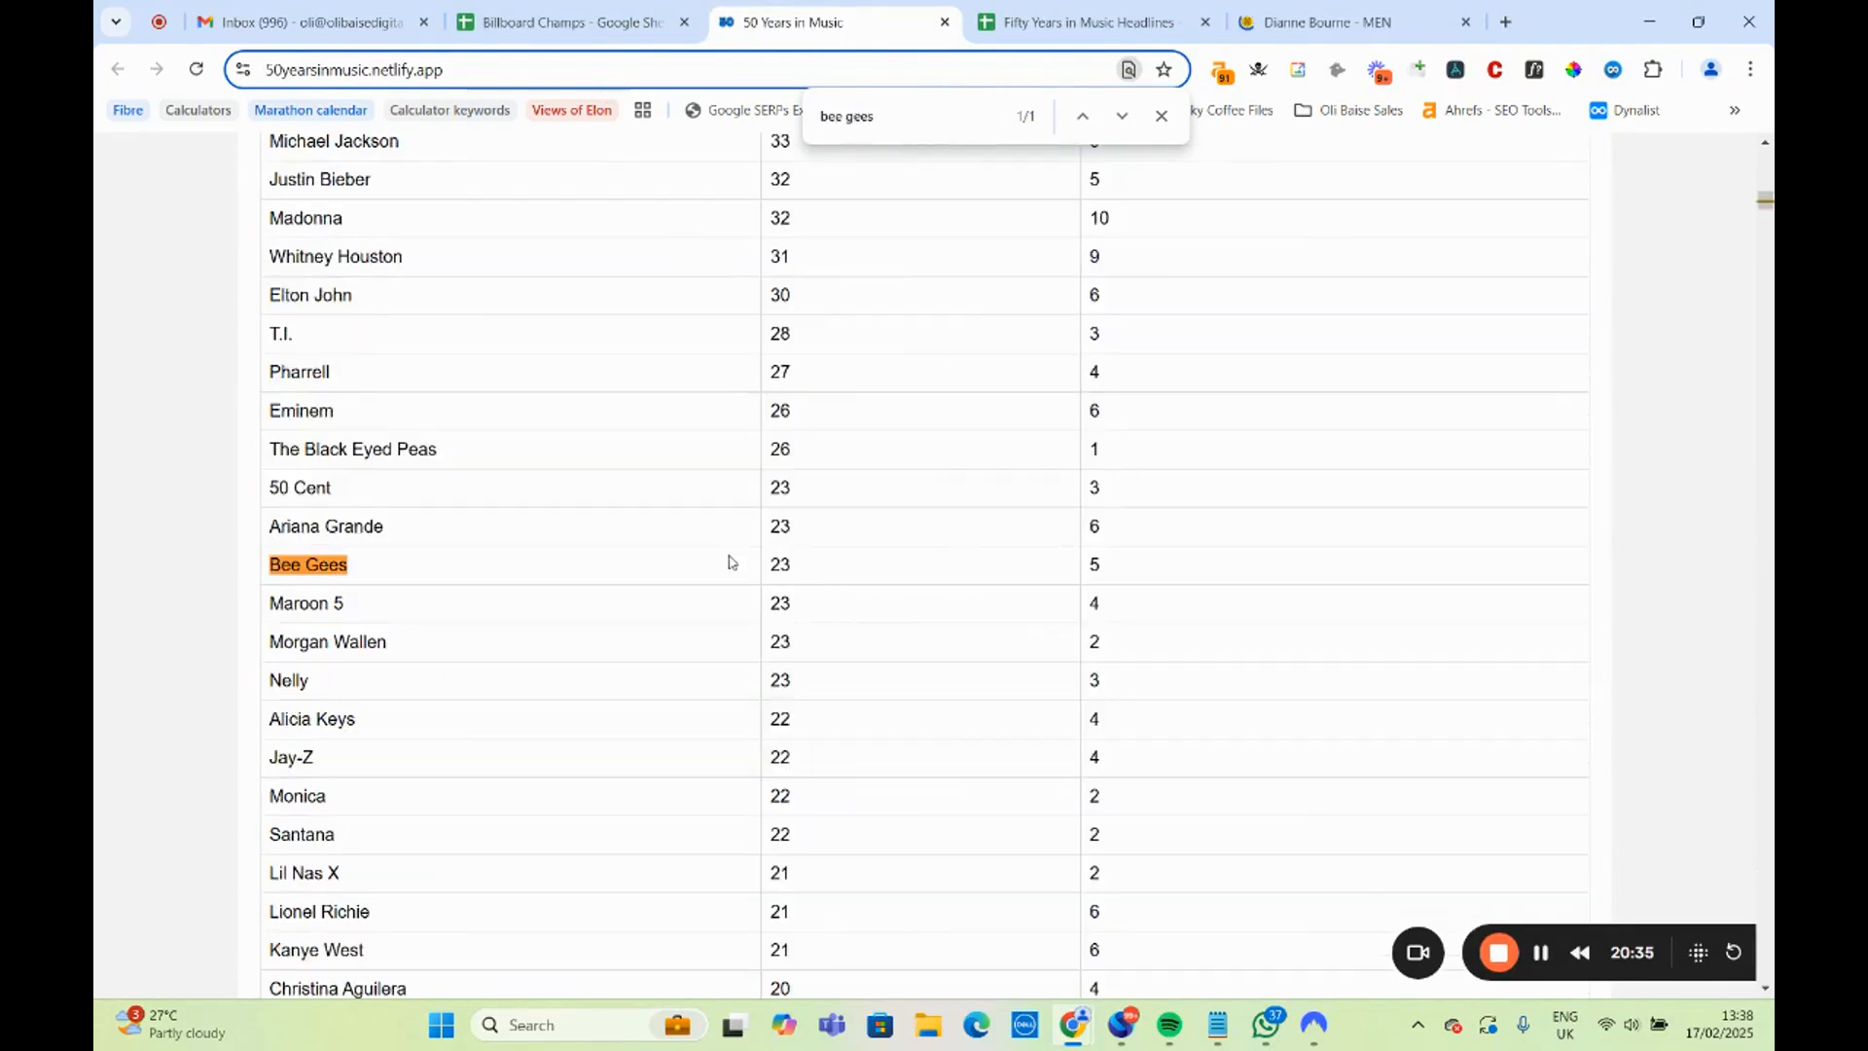
{"action": "scroll", "coordinate": [732, 562], "scroll_direction": "up", "scroll_amount": 8}
{"action": "scroll", "coordinate": [663, 646], "scroll_direction": "down", "scroll_amount": 5}
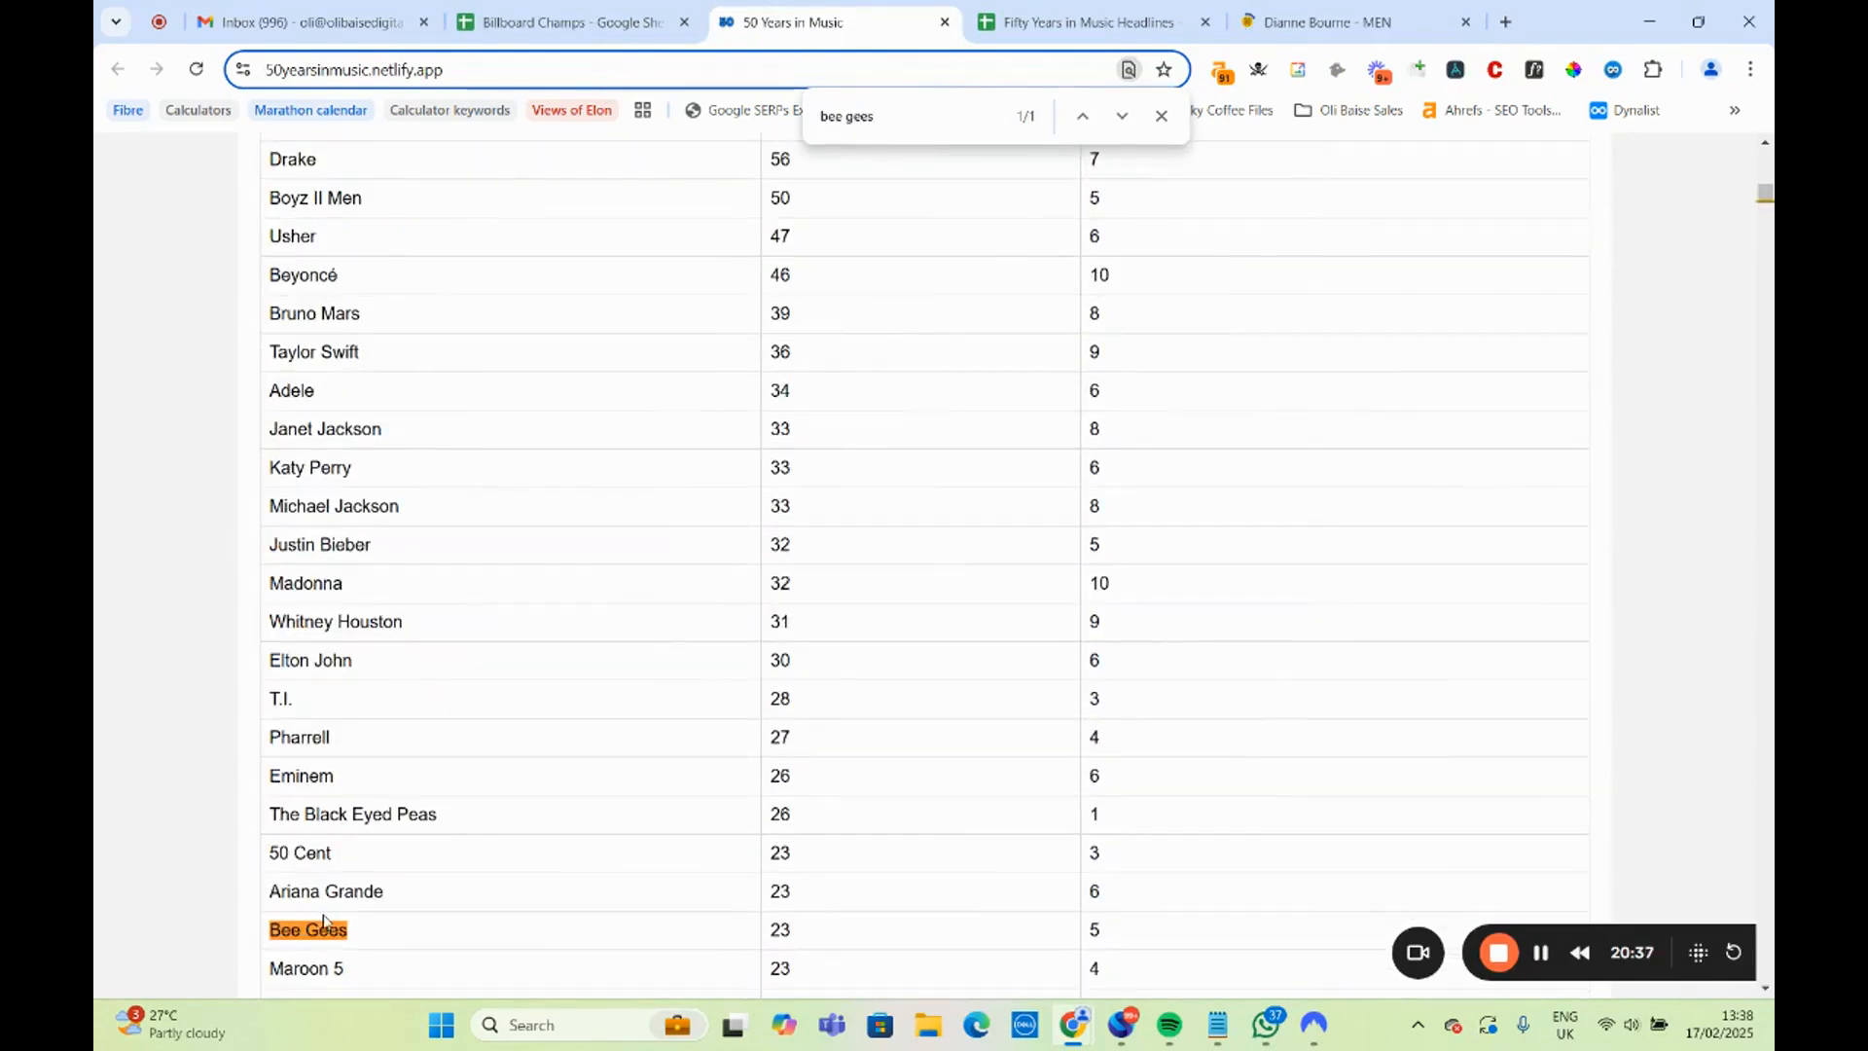
{"action": "double_click", "coordinate": [780, 931]}
{"action": "scroll", "coordinate": [817, 942], "scroll_direction": "down", "scroll_amount": 4}
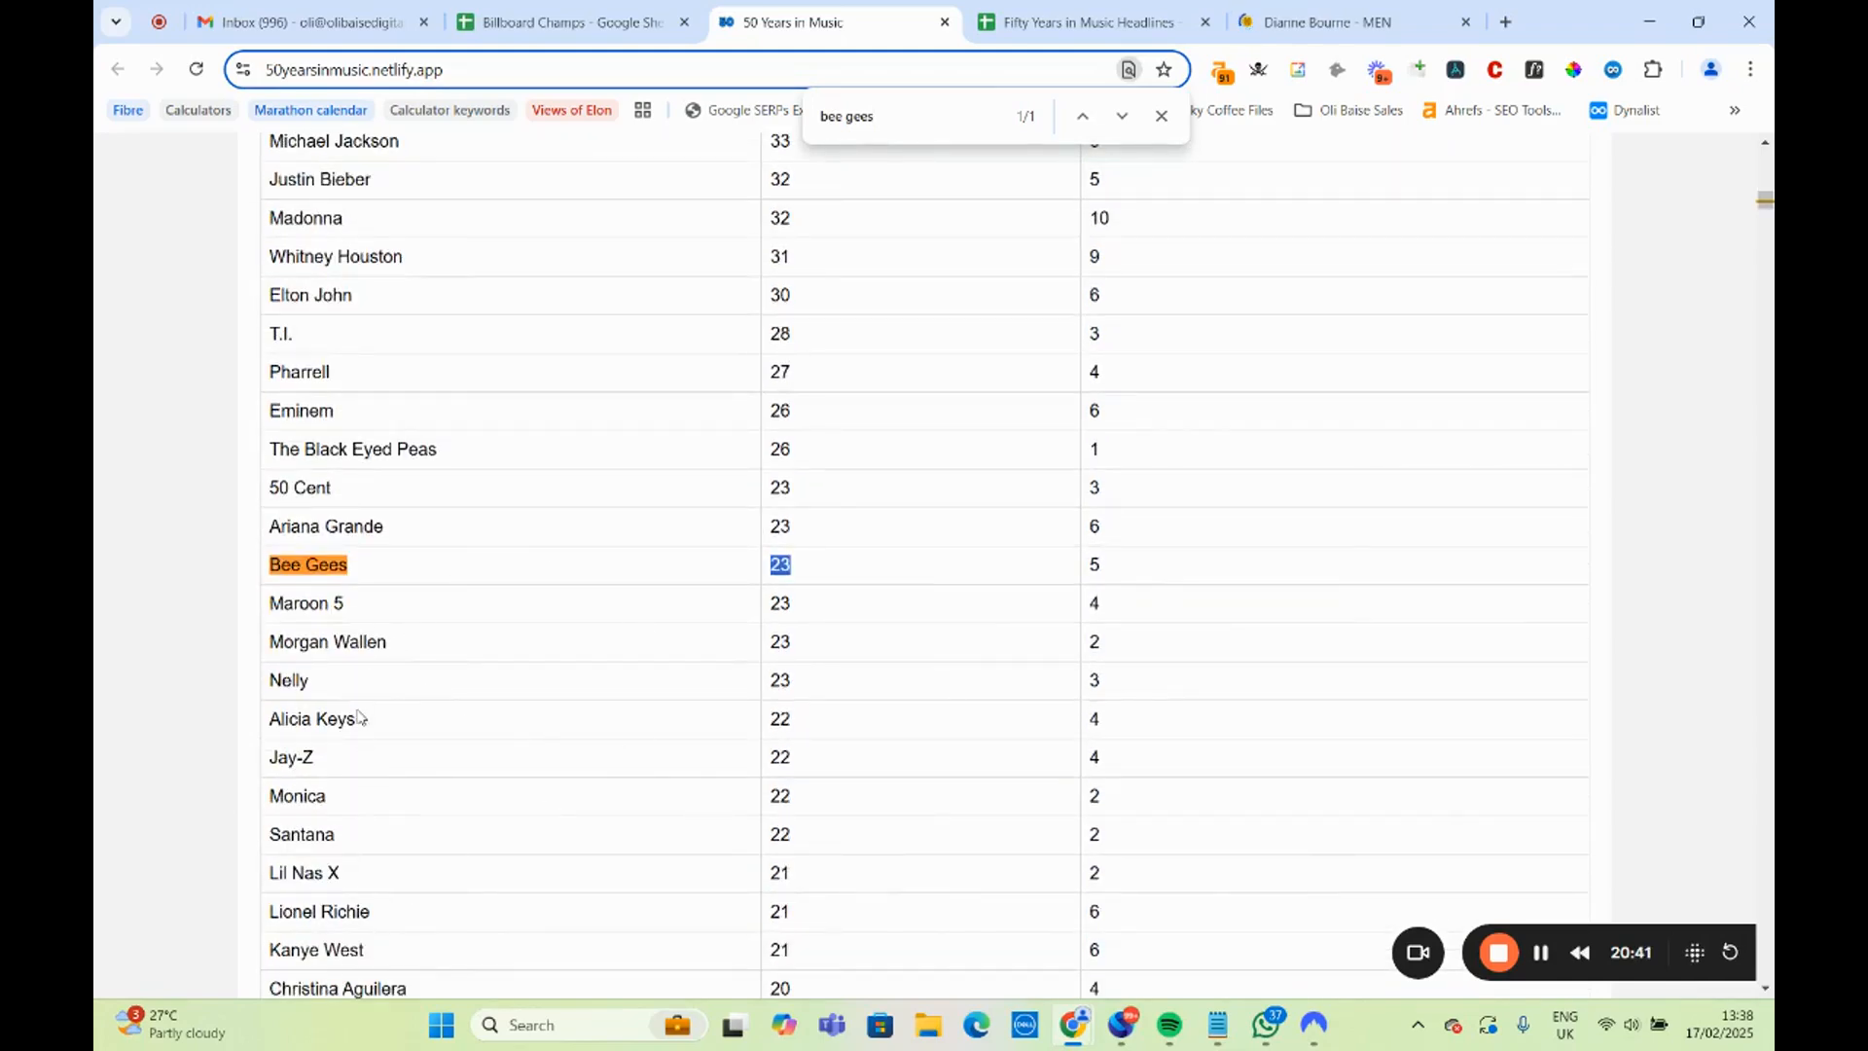
{"action": "scroll", "coordinate": [418, 875], "scroll_direction": "down", "scroll_amount": 3}
{"action": "scroll", "coordinate": [502, 951], "scroll_direction": "down", "scroll_amount": 1}
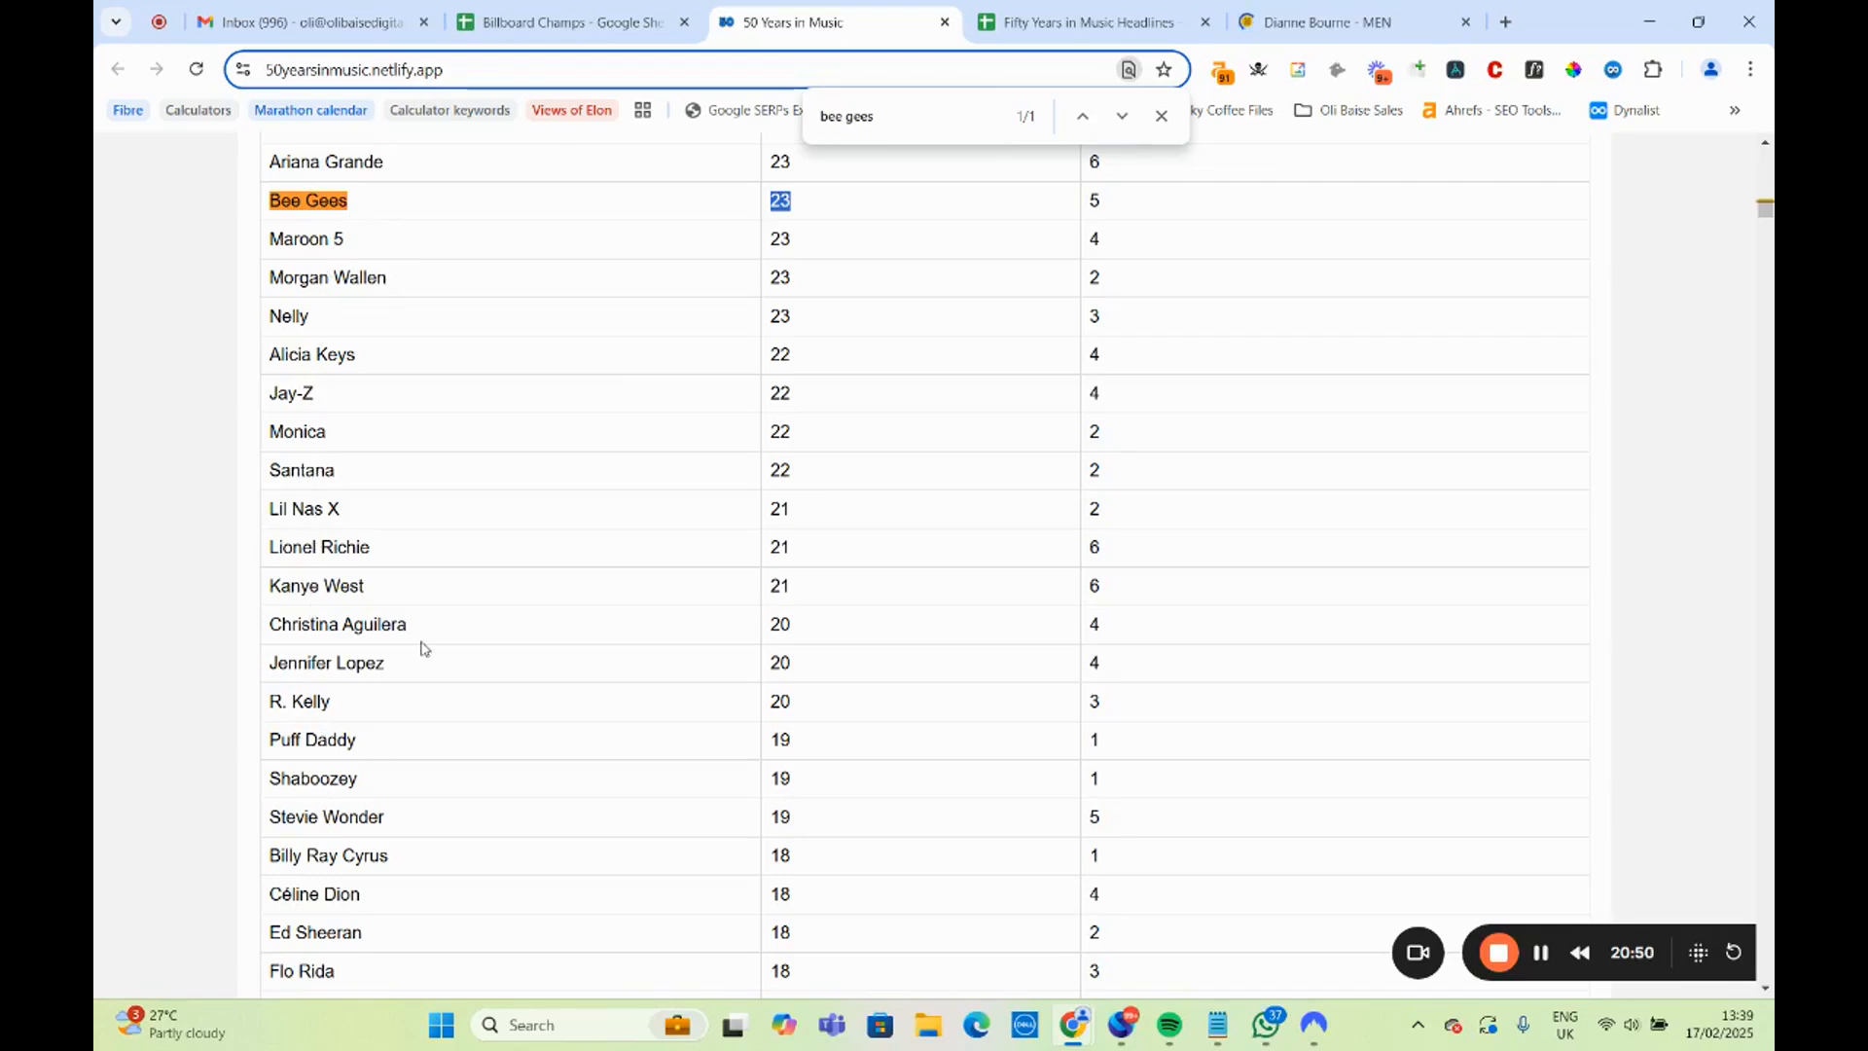
Replace "Ed Sheeran" with "Kanye West" in the Manchester band headline in A14 of the Headlines sheet.
{"action": "left_click", "coordinate": [1088, 21]}
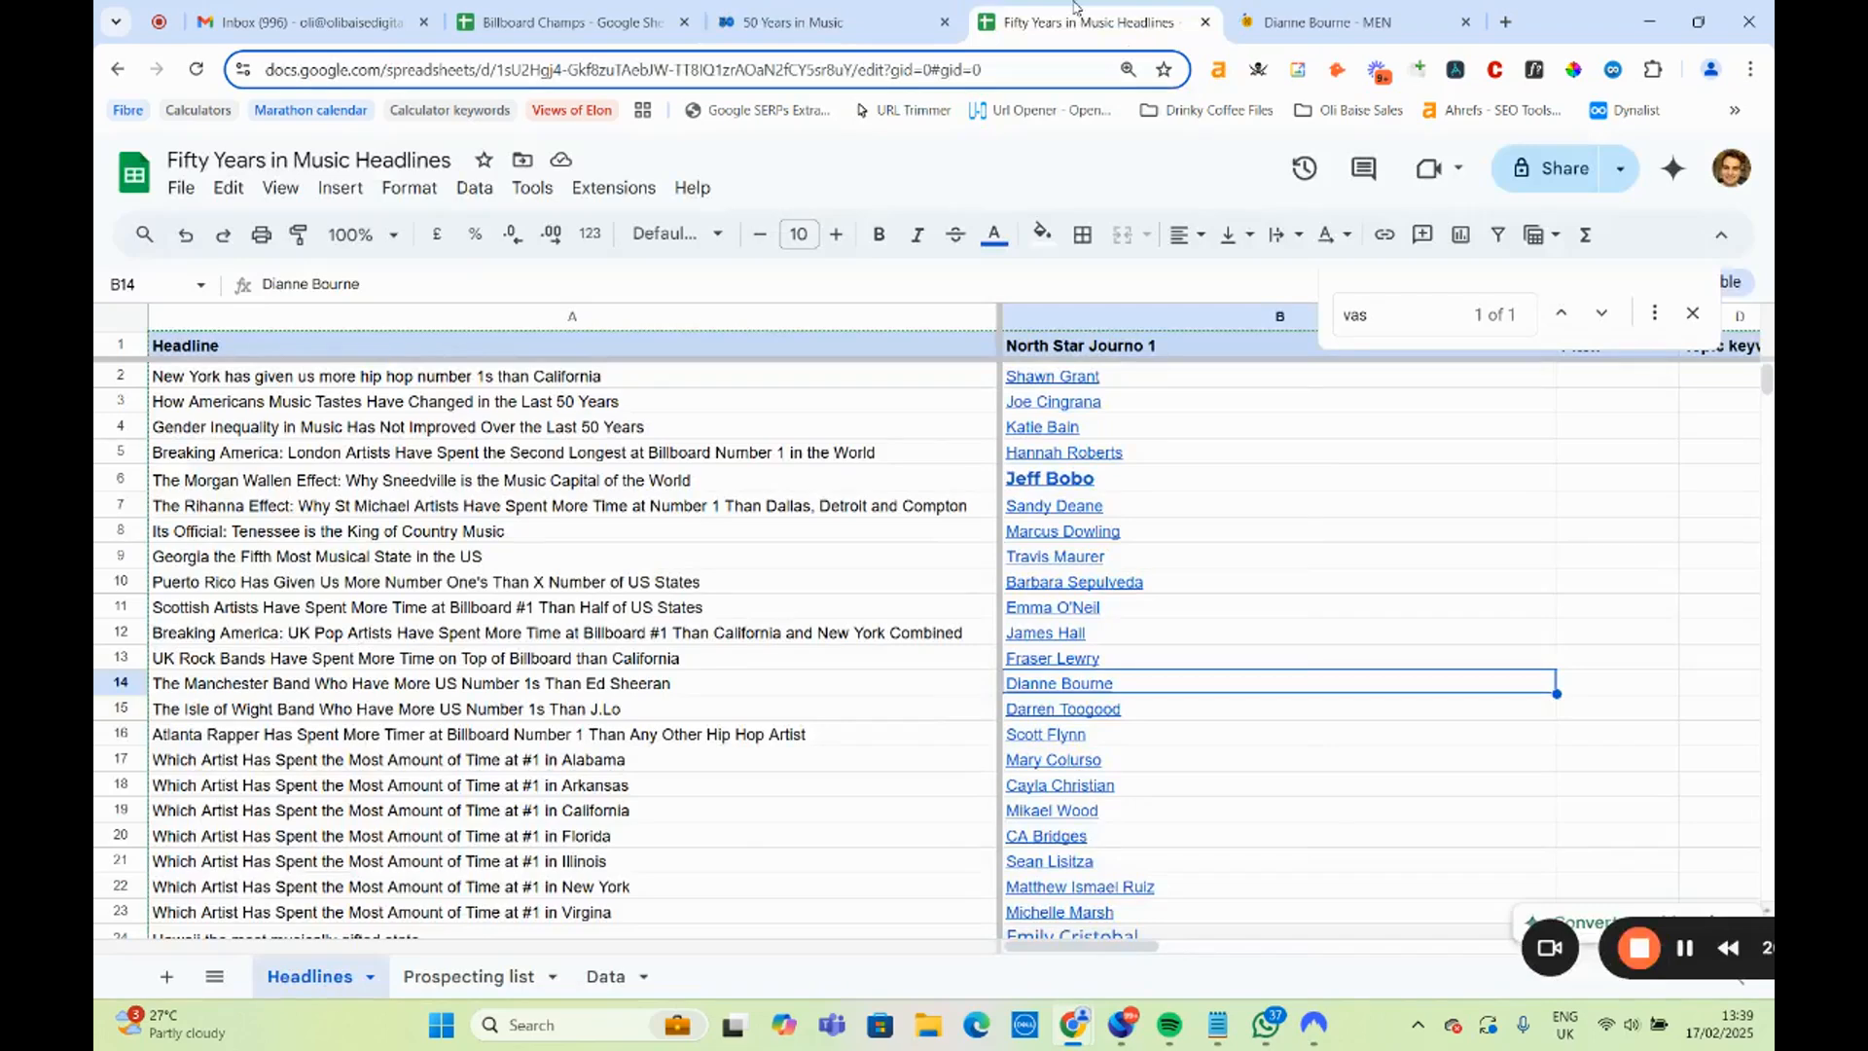
{"action": "double_click", "coordinate": [657, 681]}
{"action": "left_click_drag", "start_coordinate": [657, 681], "coordinate": [576, 683]}
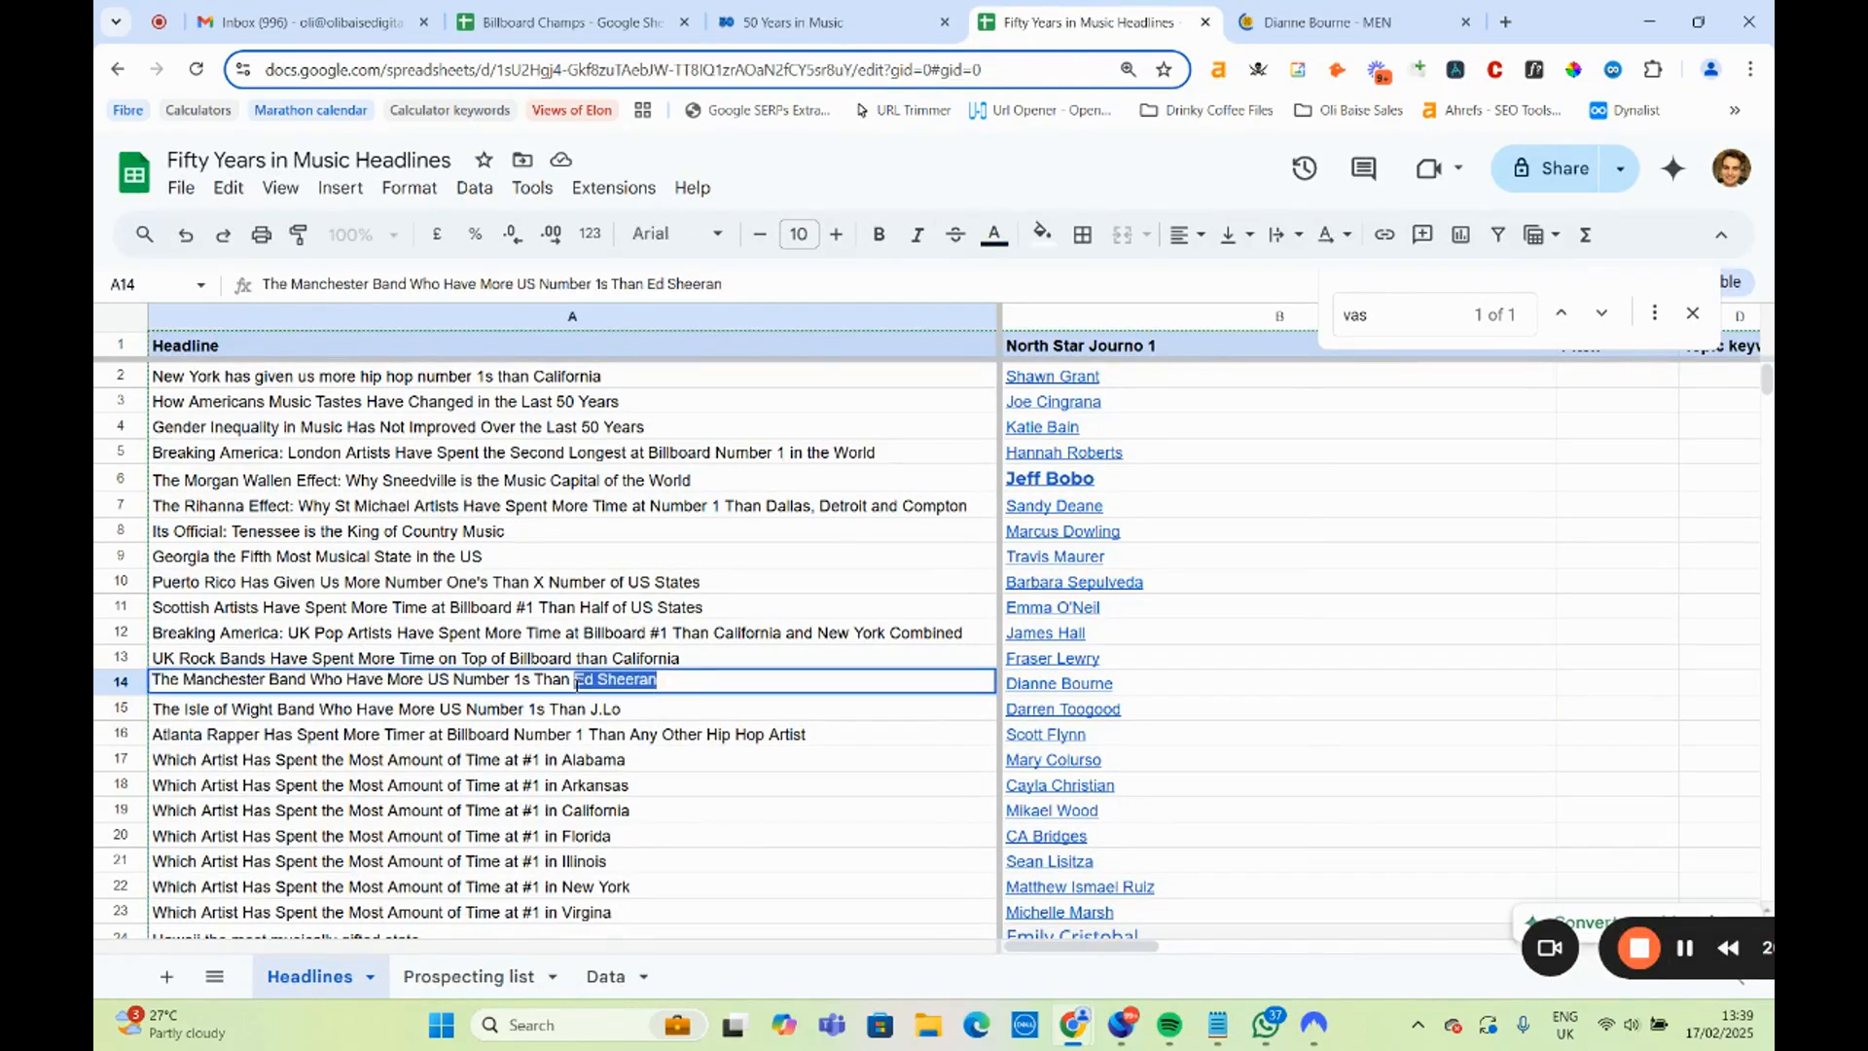
{"action": "type", "text": "Kanye W"}
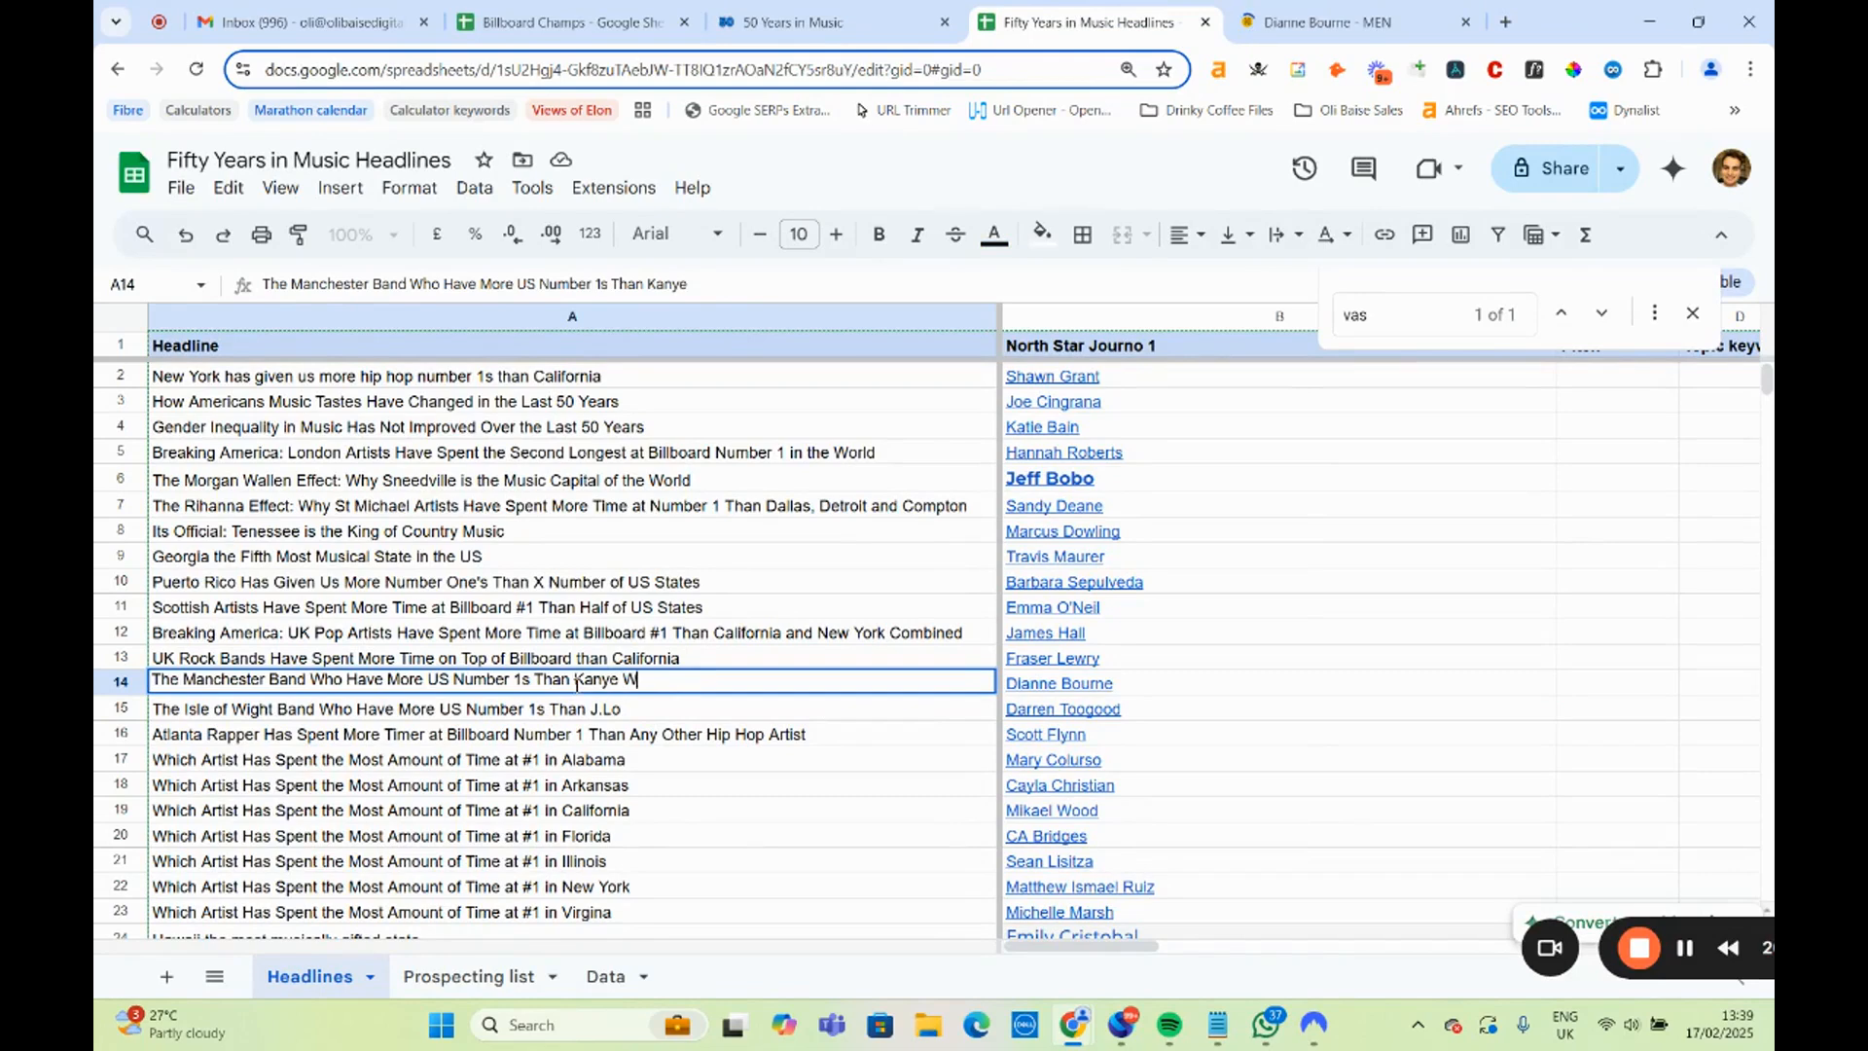
{"action": "type", "text": "est"}
{"action": "left_click", "coordinate": [771, 613]}
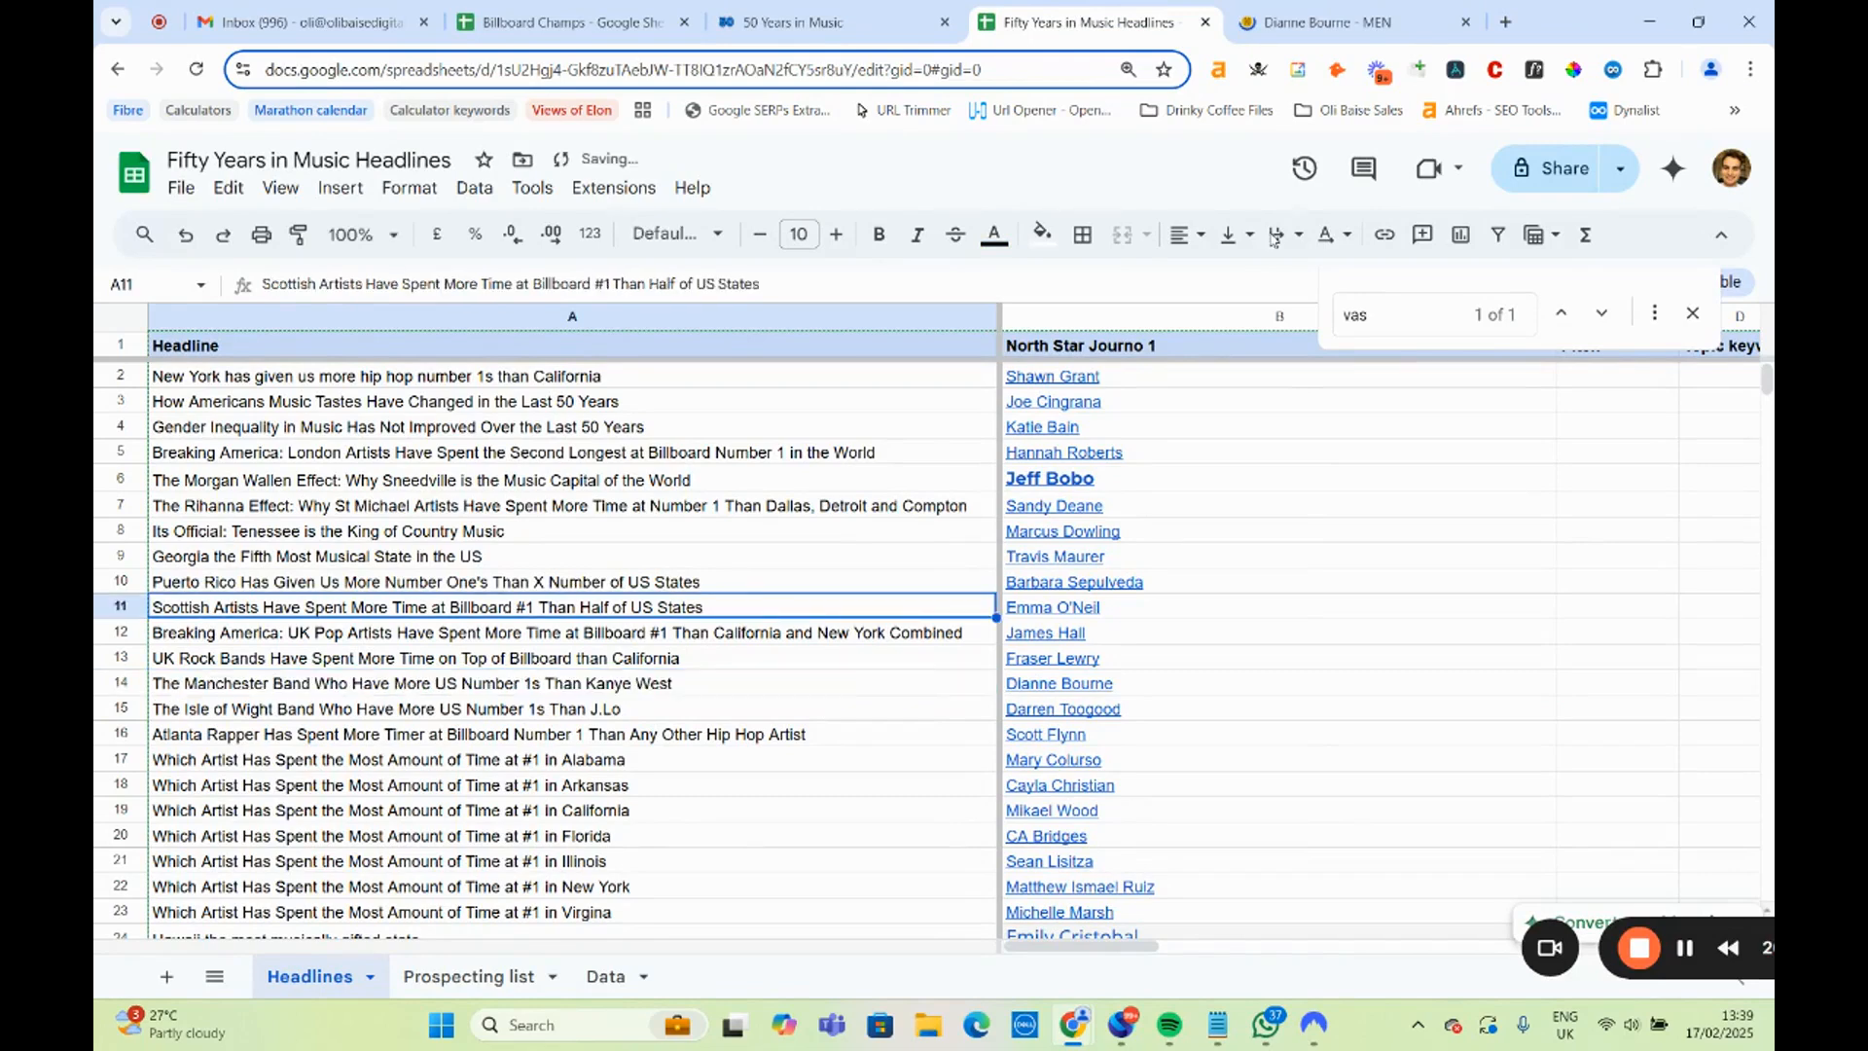
Review the Manchester Evening News author page's expertise, biography and recent articles for the Manchester band headline and close the page.
{"action": "key", "text": "ctrl+Tab"}
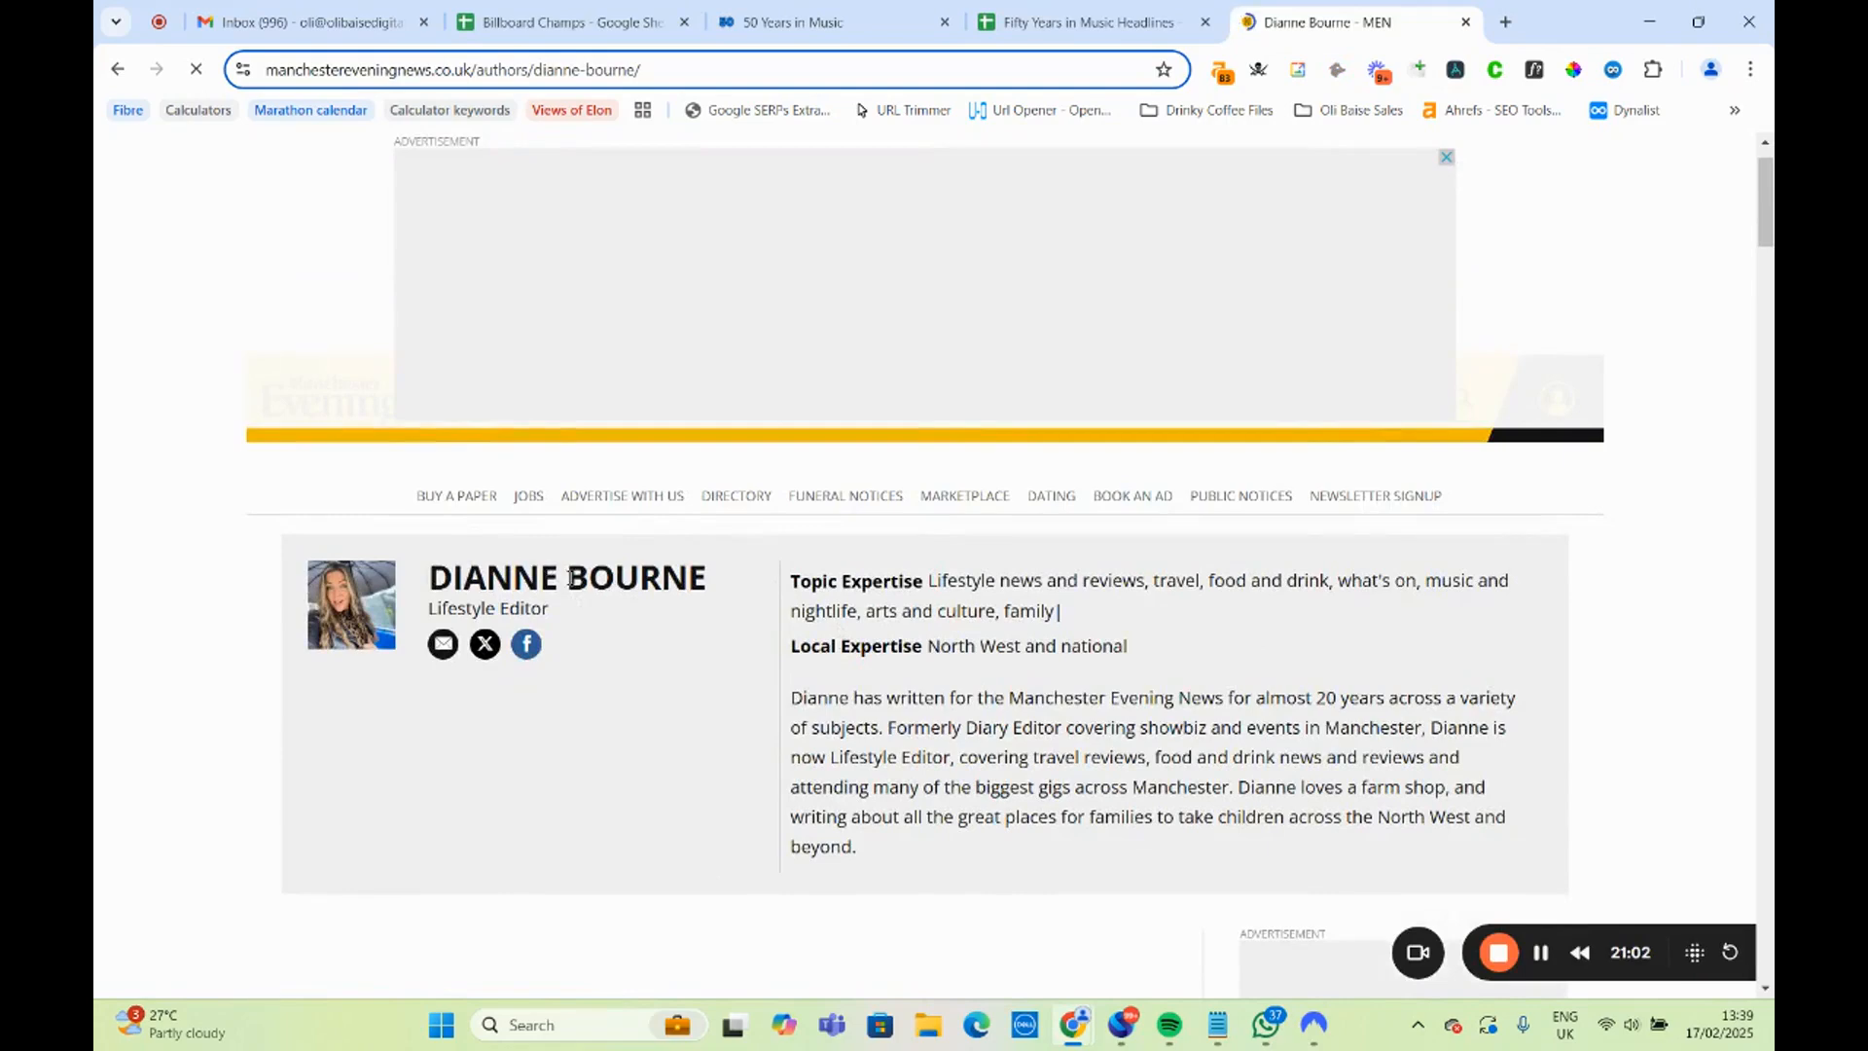
{"action": "scroll", "coordinate": [506, 662], "scroll_direction": "down", "scroll_amount": 6}
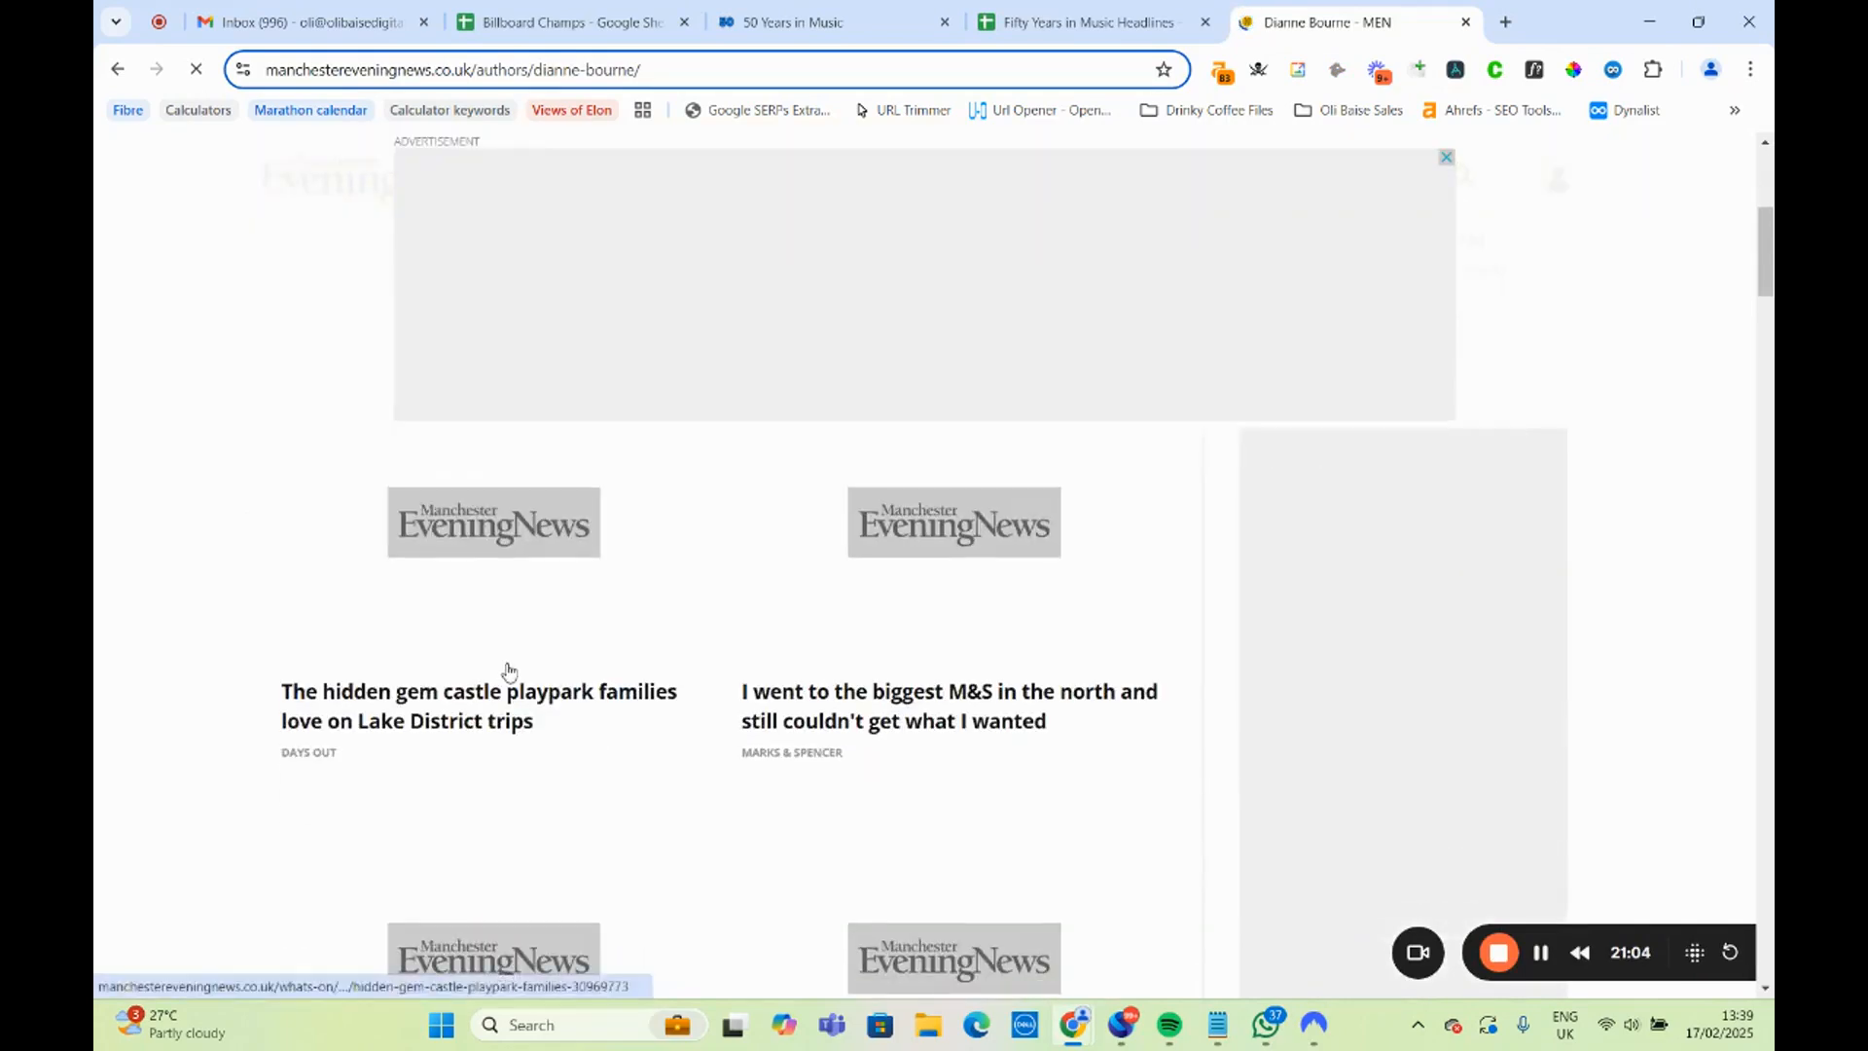
{"action": "scroll", "coordinate": [638, 717], "scroll_direction": "down", "scroll_amount": 3}
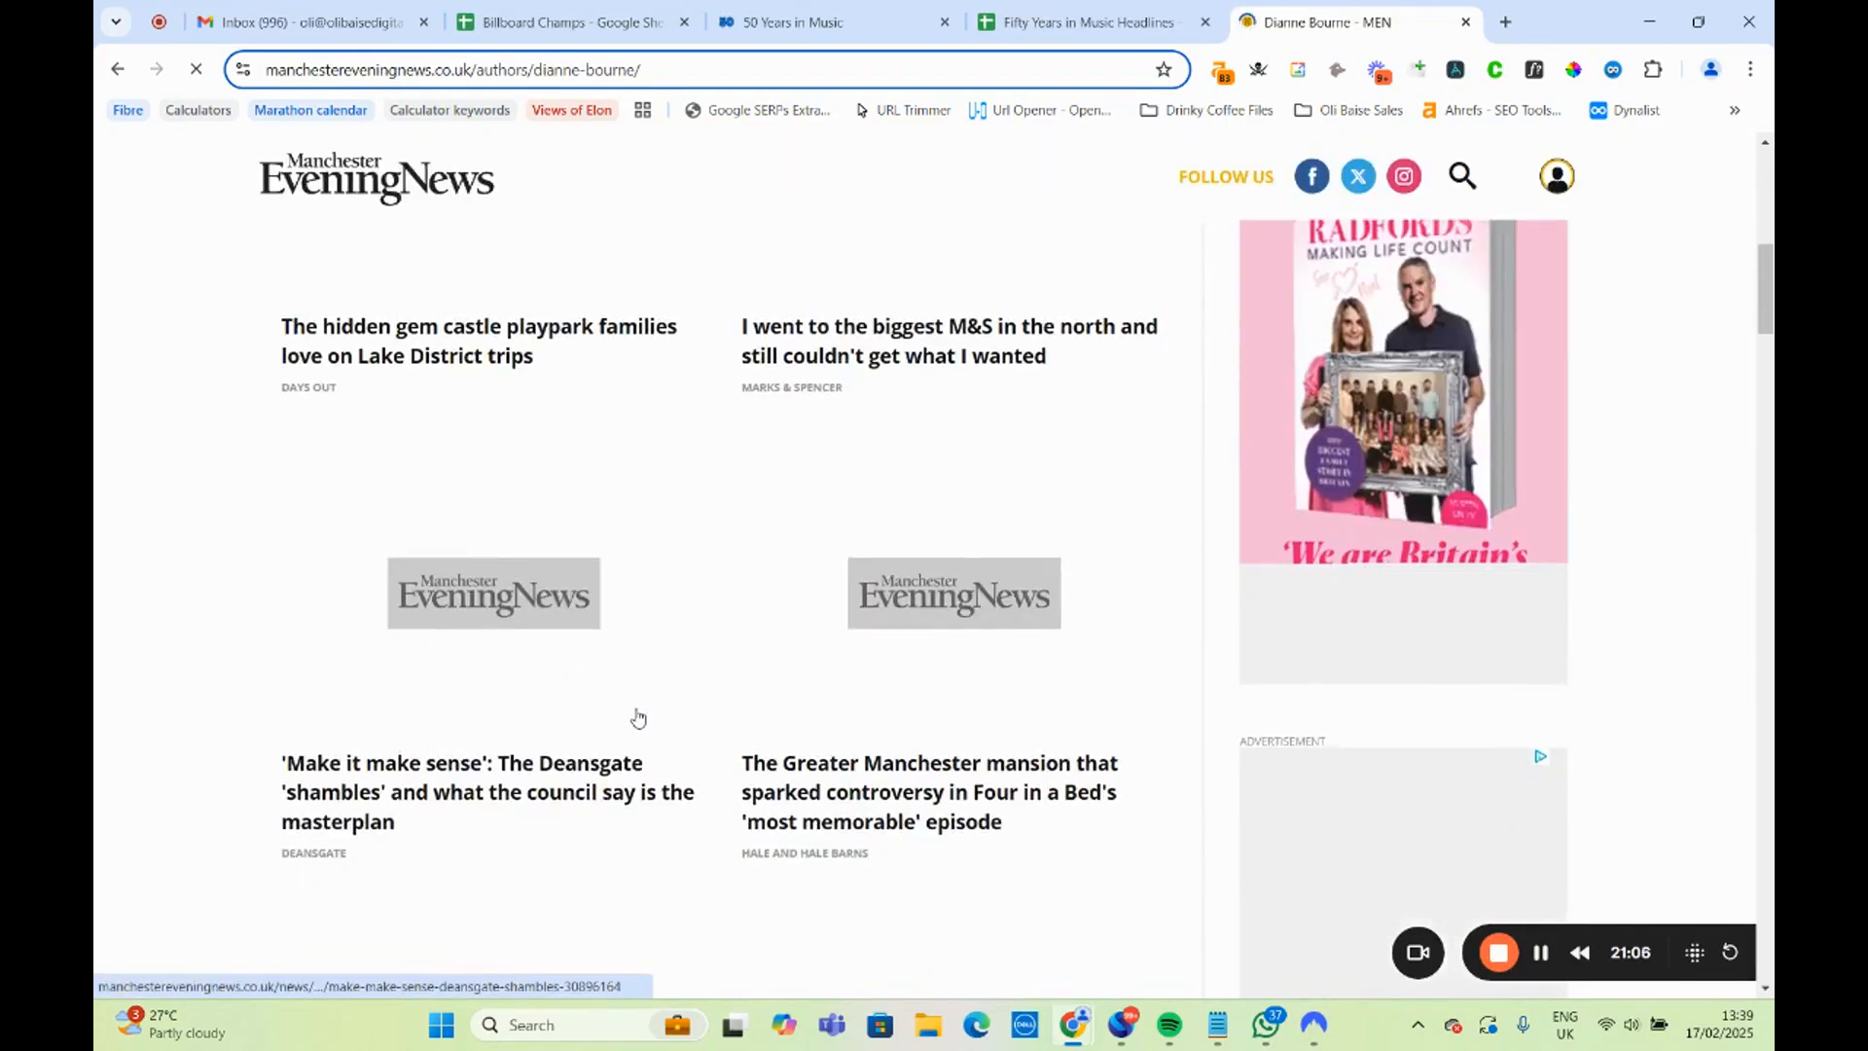
{"action": "scroll", "coordinate": [637, 716], "scroll_direction": "down", "scroll_amount": 4}
{"action": "scroll", "coordinate": [638, 720], "scroll_direction": "down", "scroll_amount": 7}
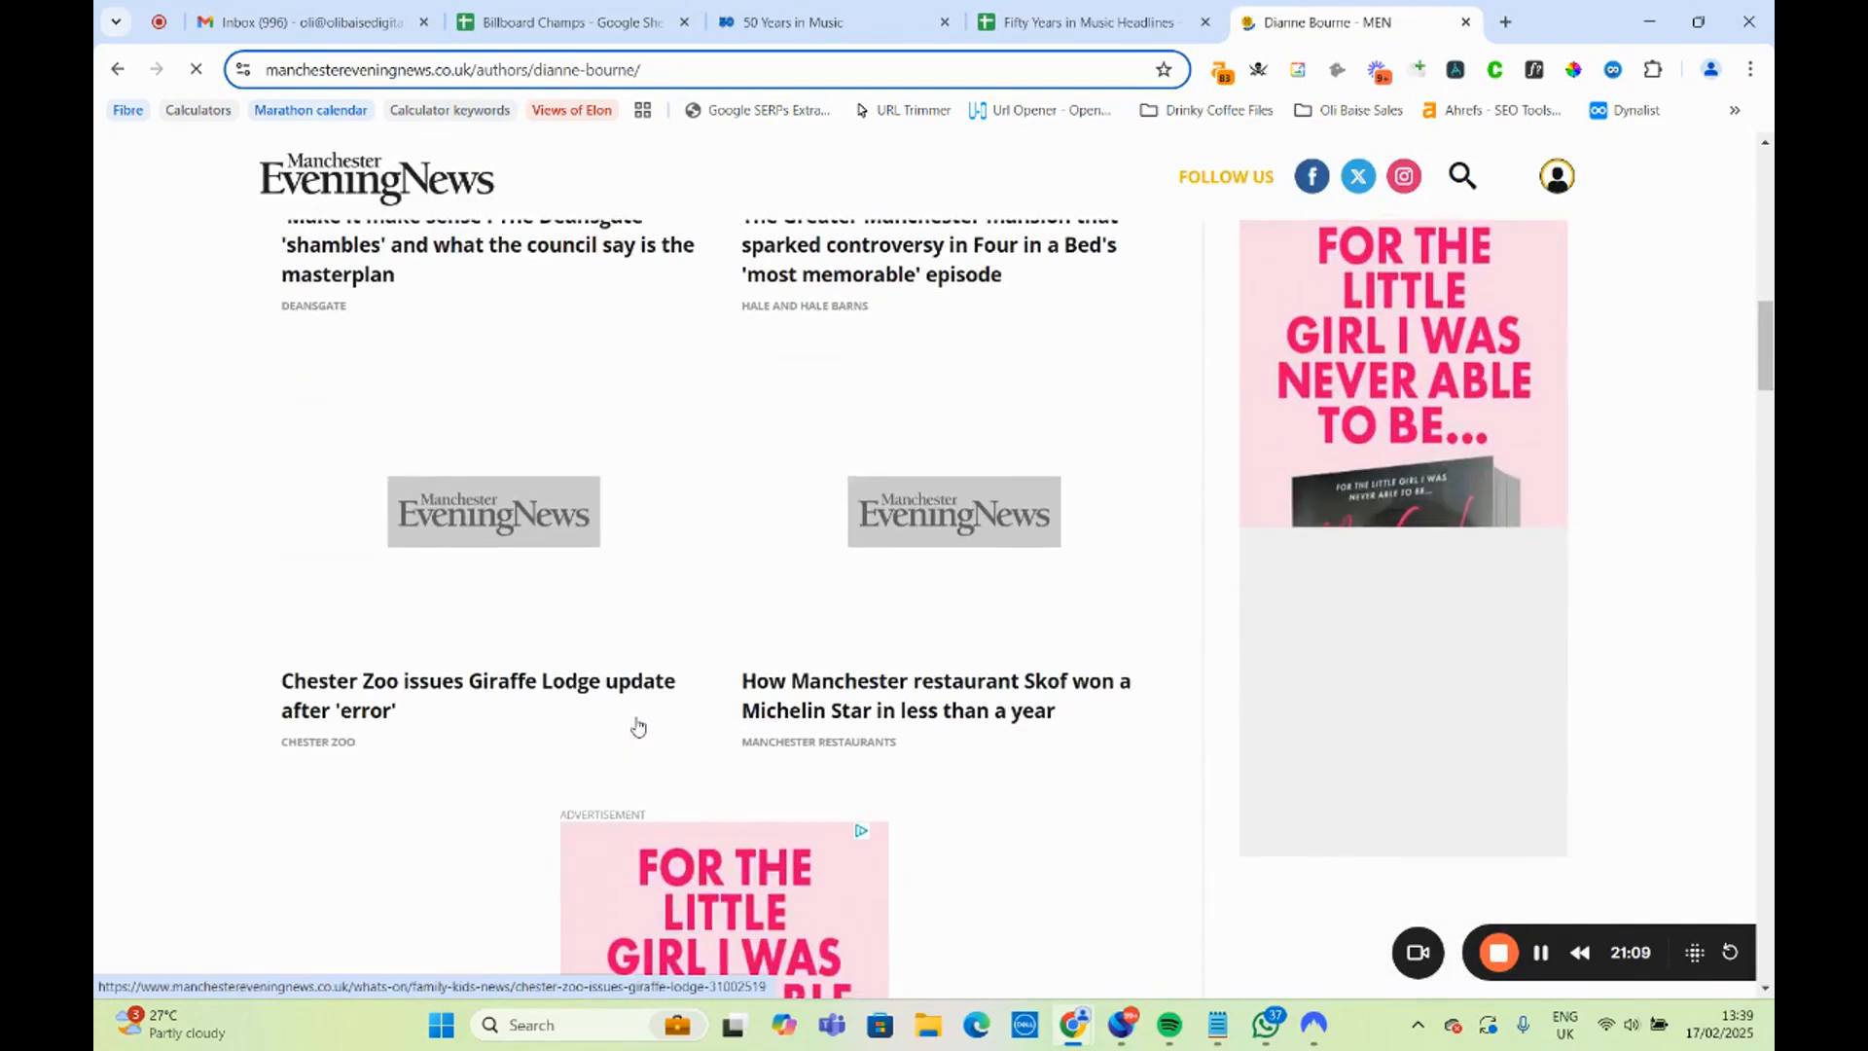
{"action": "scroll", "coordinate": [638, 727], "scroll_direction": "down", "scroll_amount": 4}
{"action": "scroll", "coordinate": [638, 729], "scroll_direction": "down", "scroll_amount": 4}
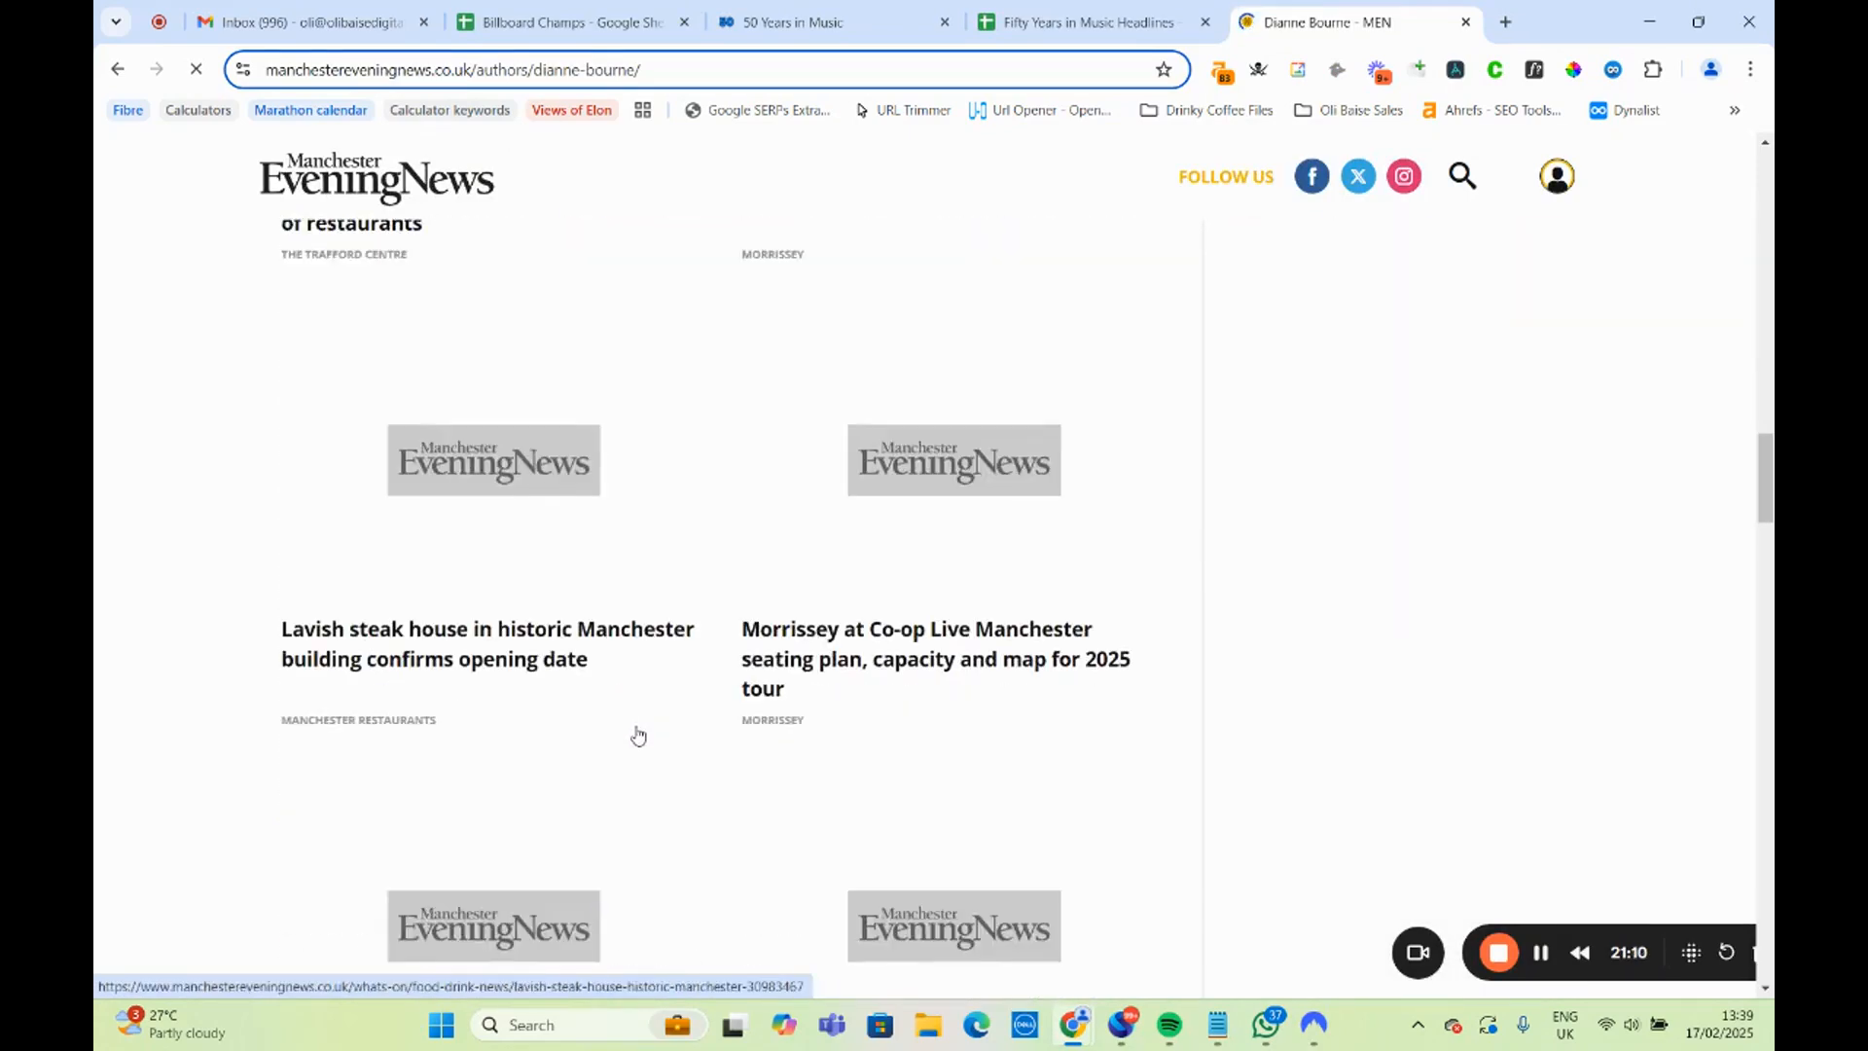
{"action": "scroll", "coordinate": [642, 735], "scroll_direction": "down", "scroll_amount": 6}
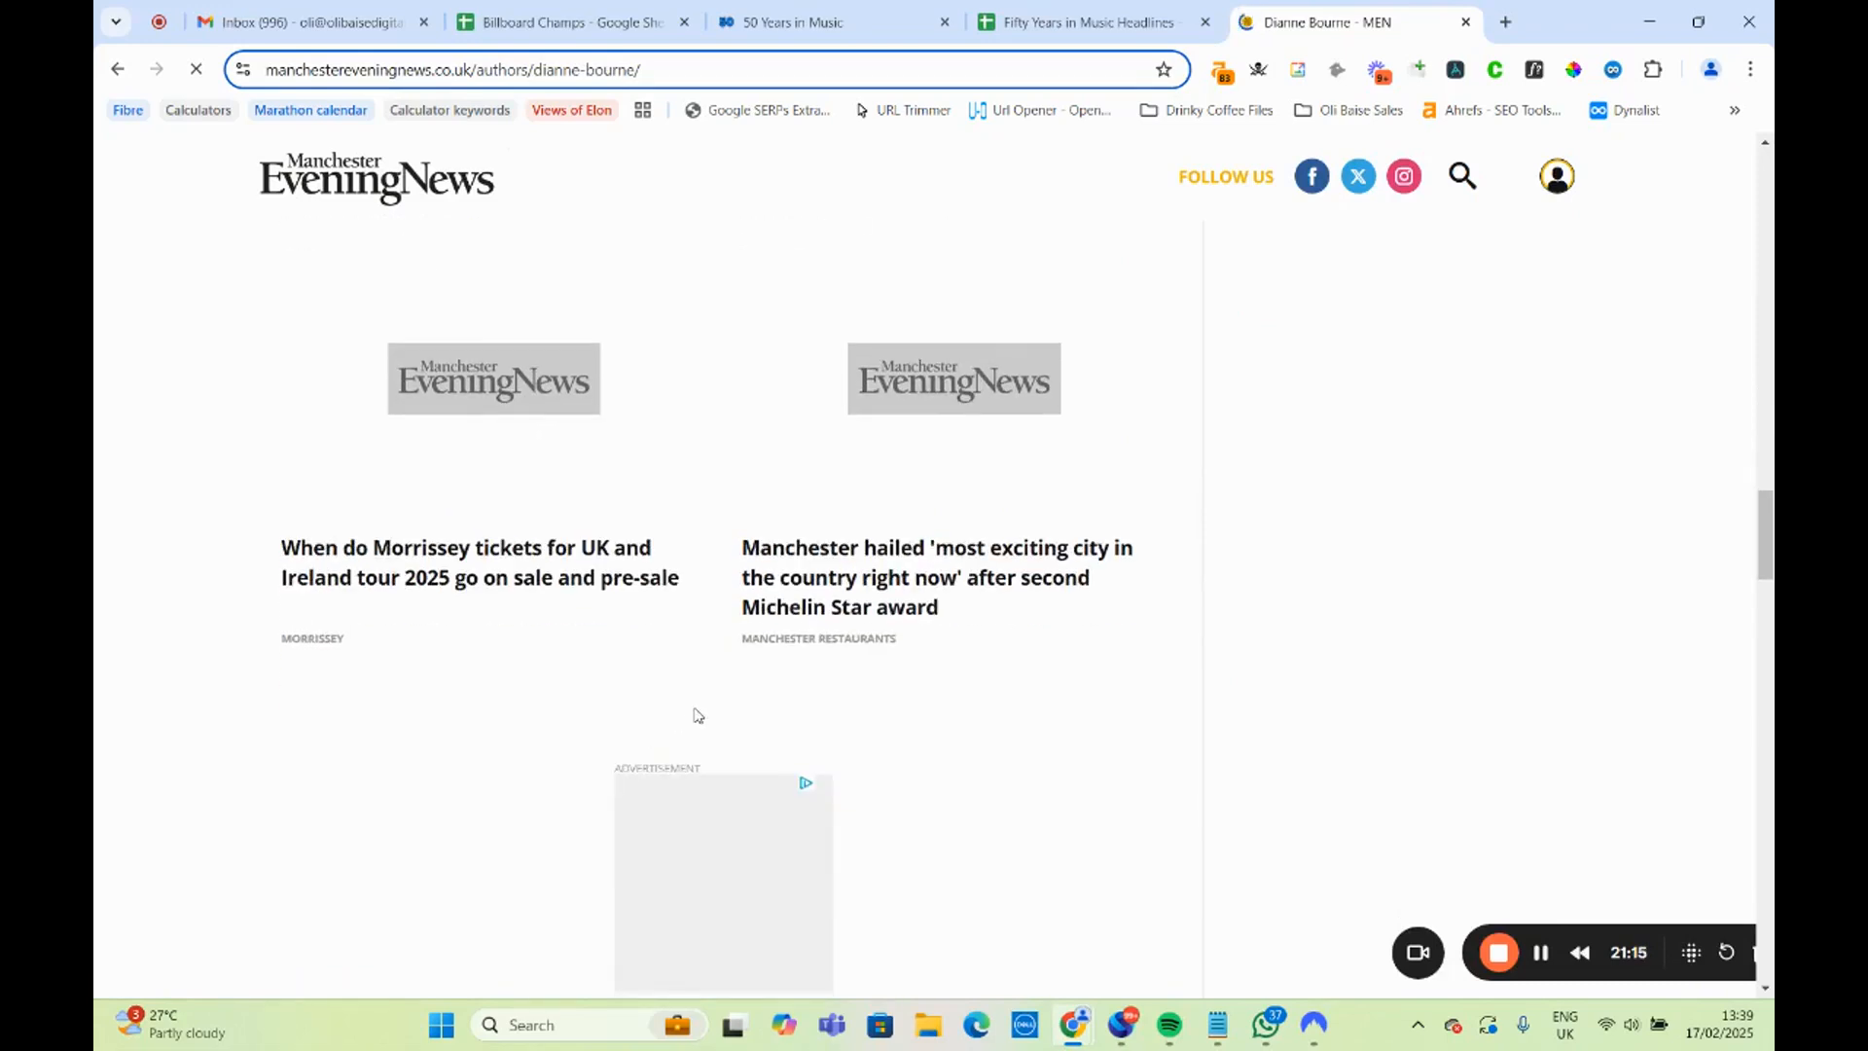
{"action": "scroll", "coordinate": [827, 696], "scroll_direction": "up", "scroll_amount": 7}
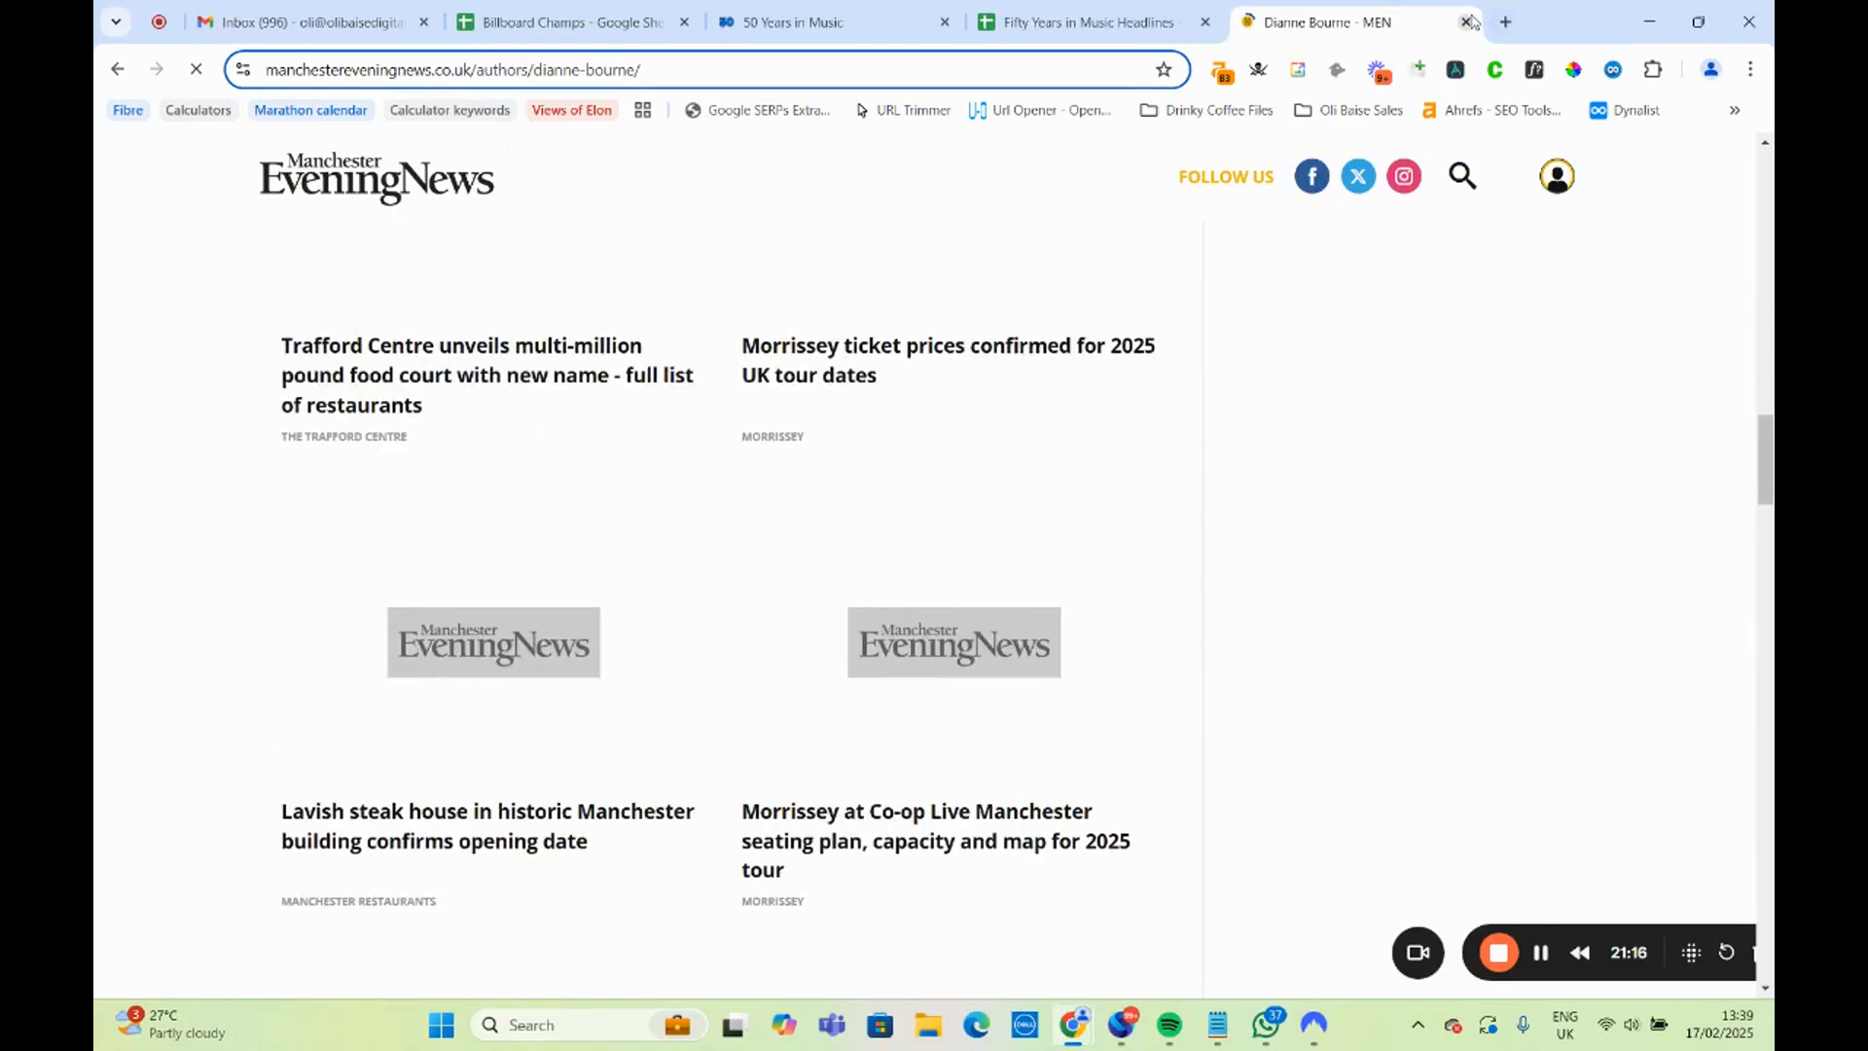
{"action": "left_click", "coordinate": [1466, 21]}
Open the 50 Years in Music section on top artists in every state by genre to check the UK pop headline in A12.
{"action": "left_click", "coordinate": [460, 634]}
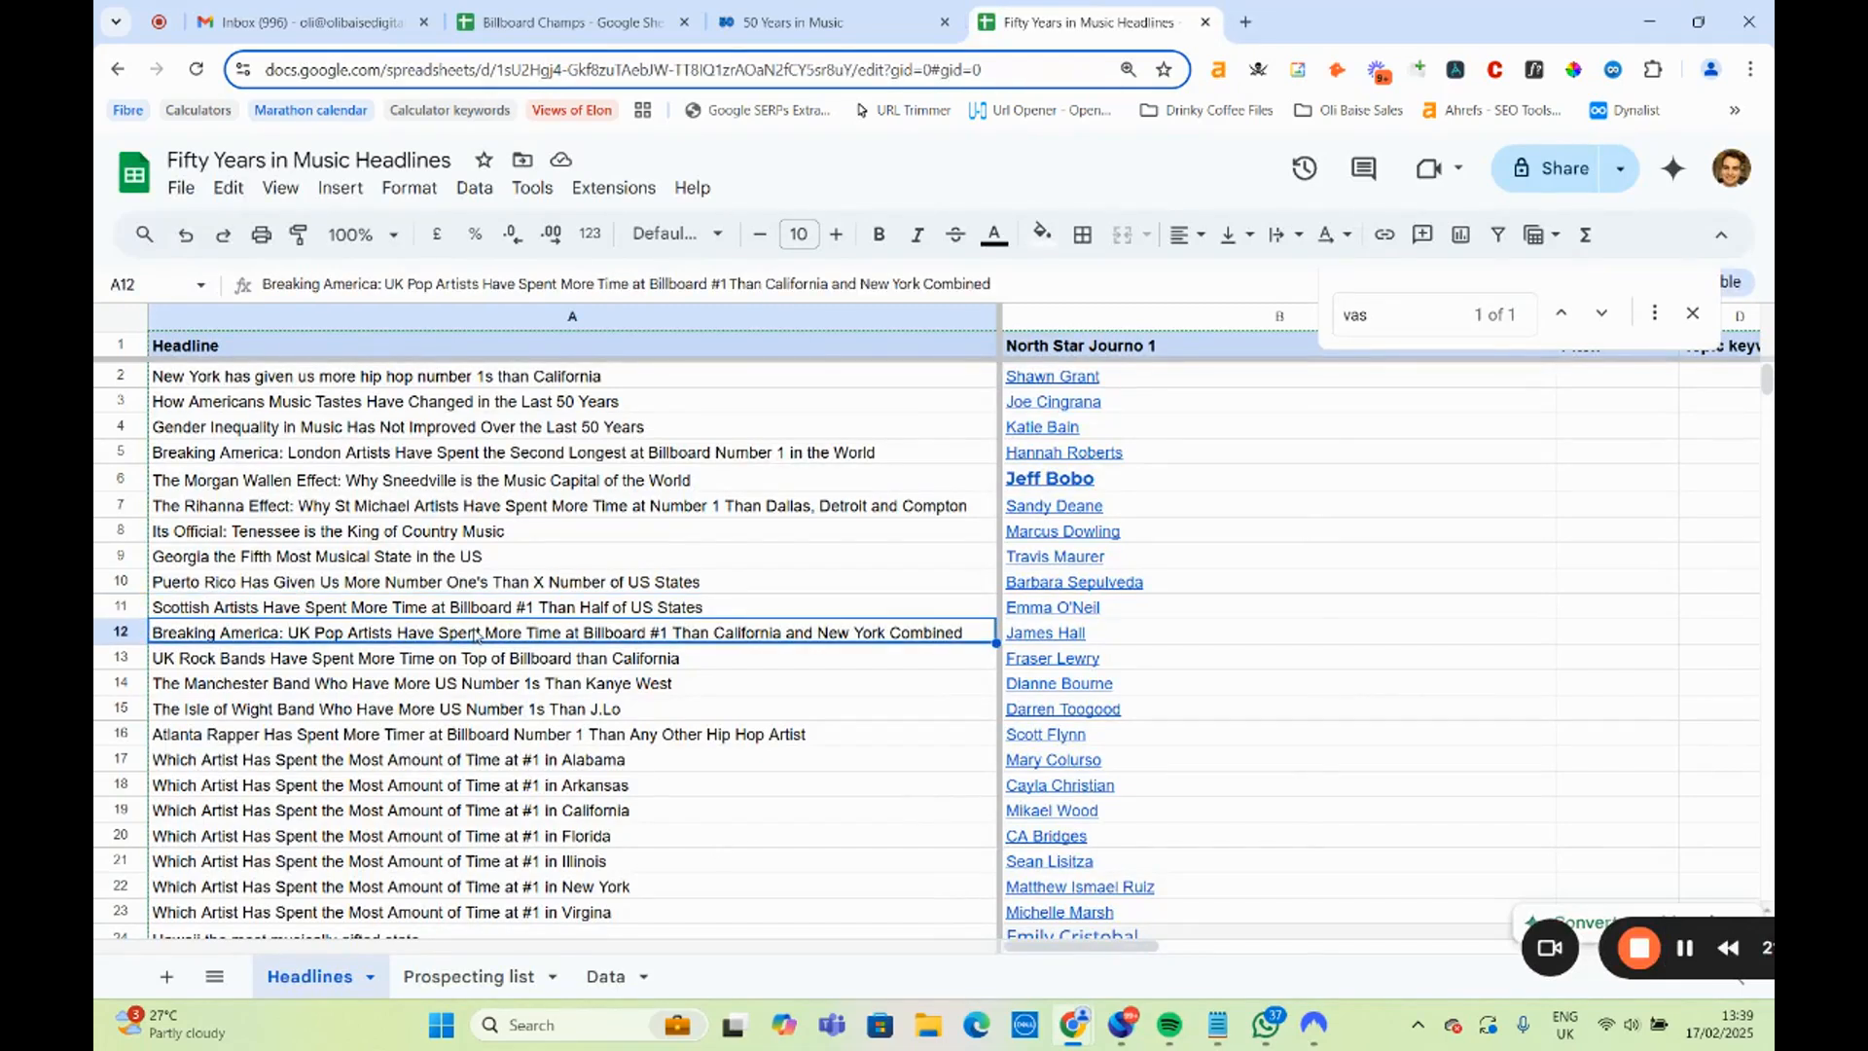
{"action": "left_click", "coordinate": [574, 21]}
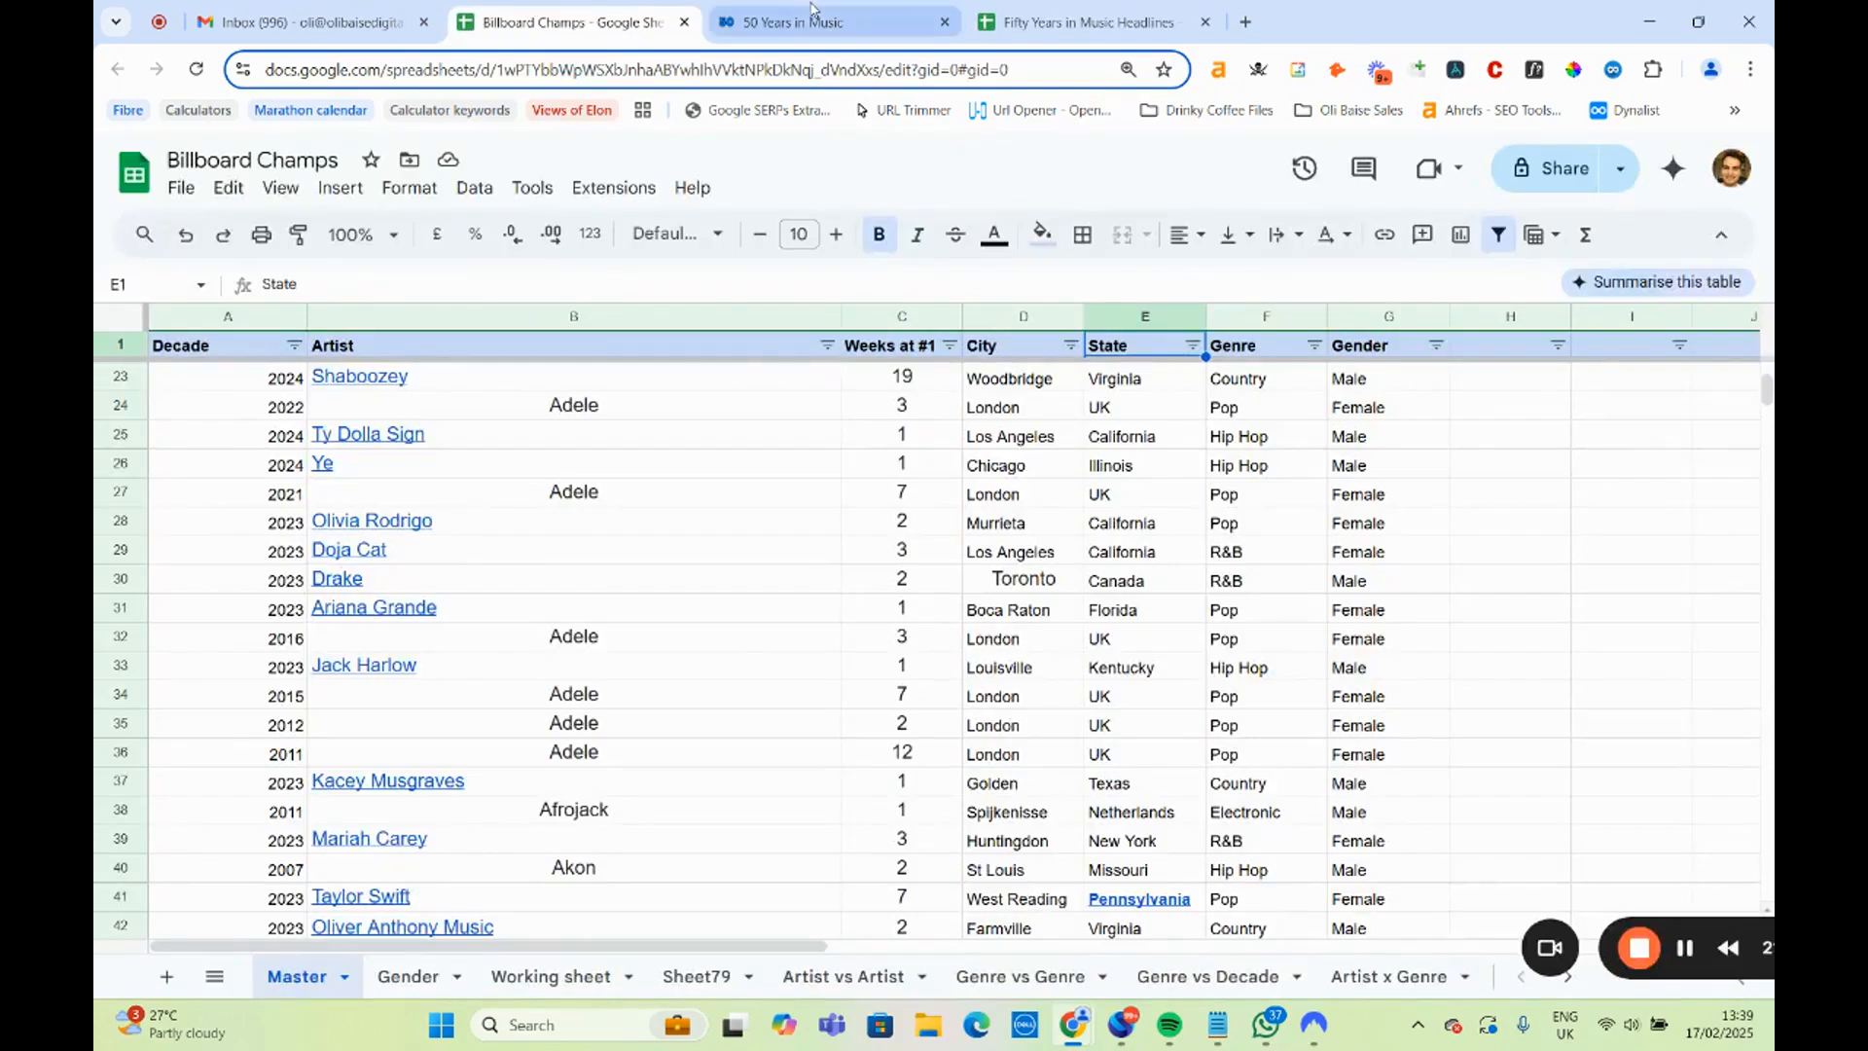
{"action": "left_click", "coordinate": [810, 14]}
{"action": "scroll", "coordinate": [638, 654], "scroll_direction": "up", "scroll_amount": 15}
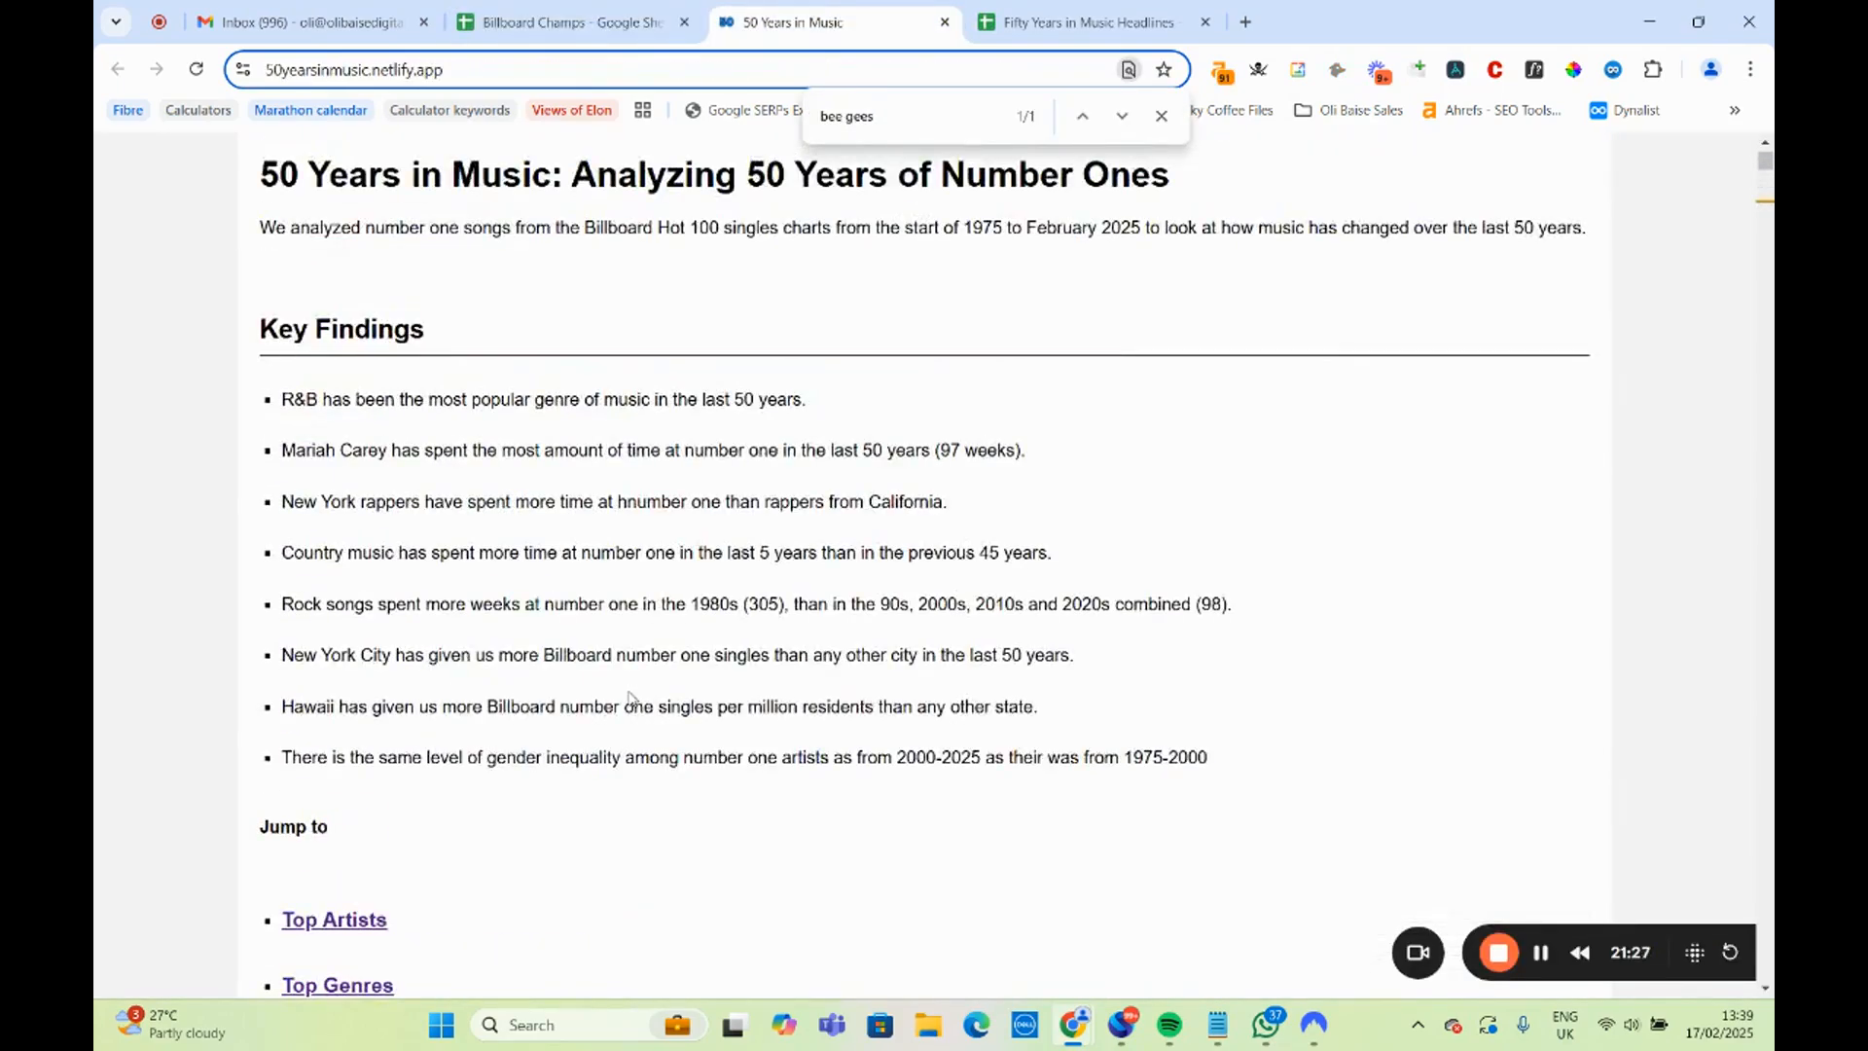
{"action": "scroll", "coordinate": [627, 710], "scroll_direction": "down", "scroll_amount": 20}
{"action": "scroll", "coordinate": [619, 725], "scroll_direction": "up", "scroll_amount": 18}
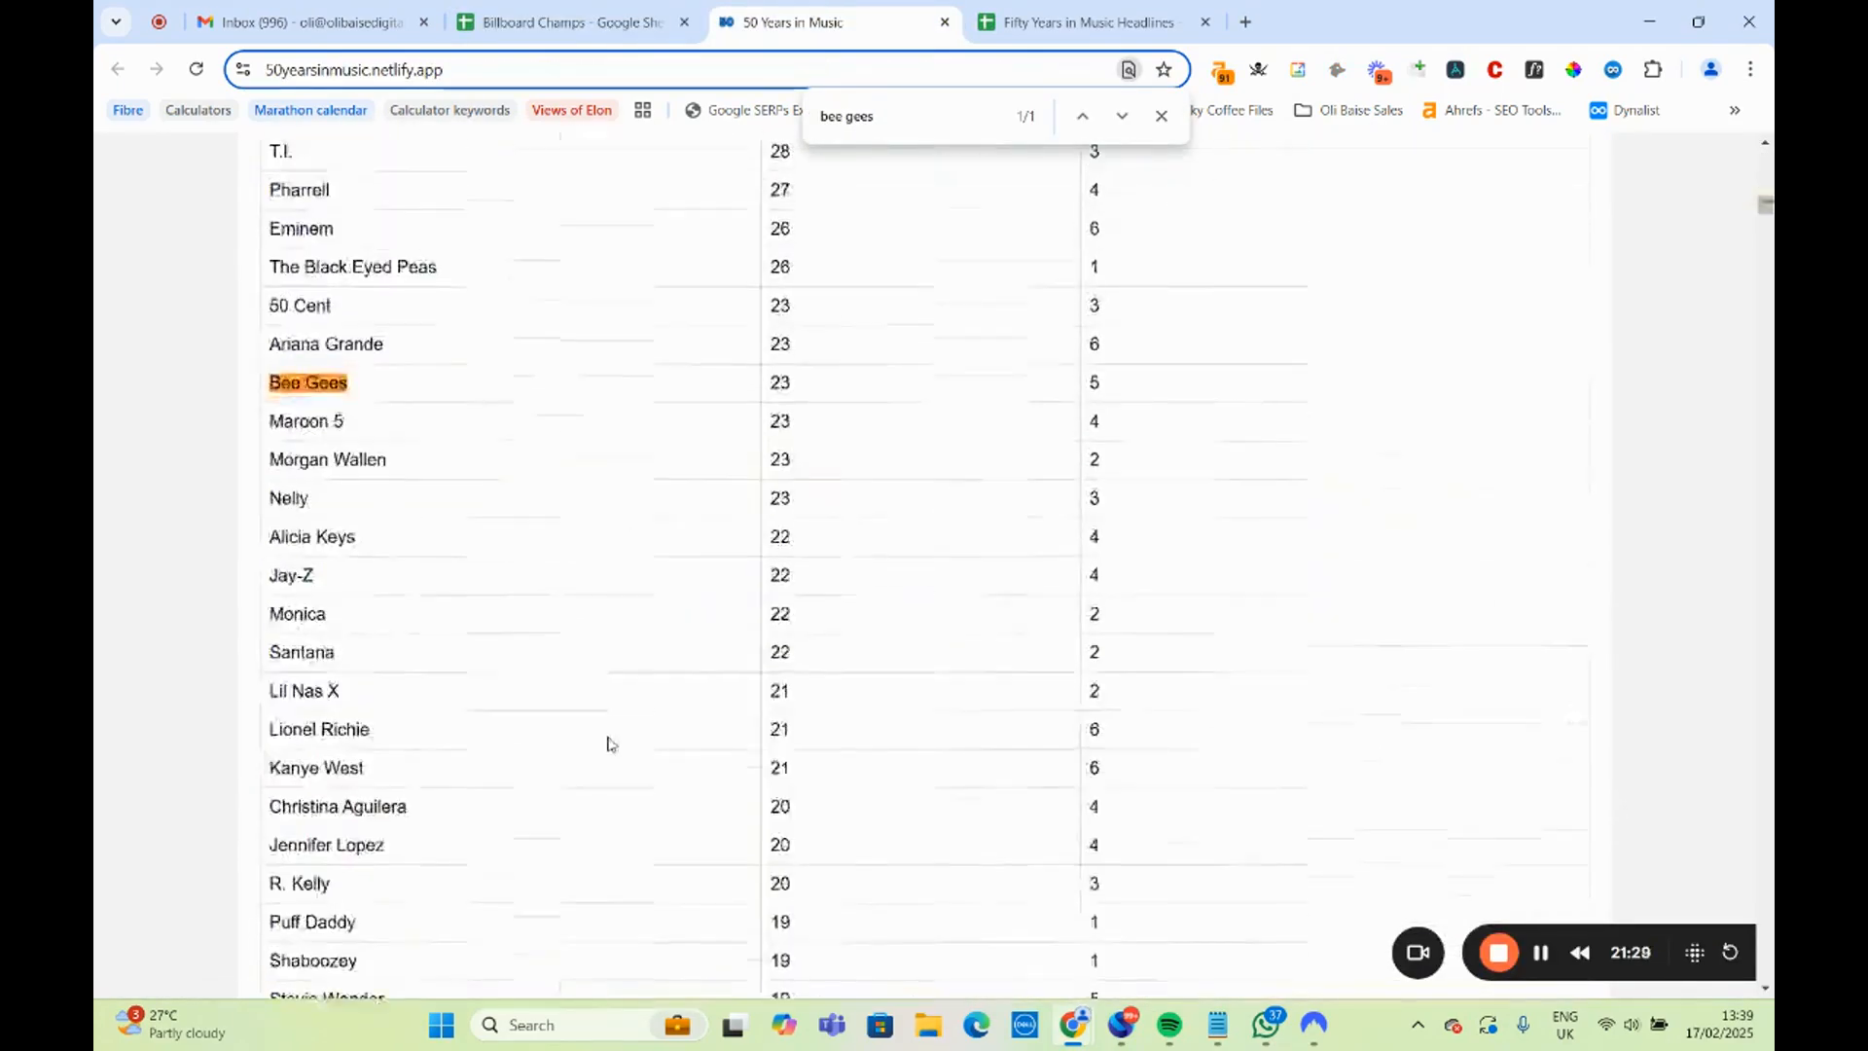
{"action": "scroll", "coordinate": [608, 744], "scroll_direction": "up", "scroll_amount": 10}
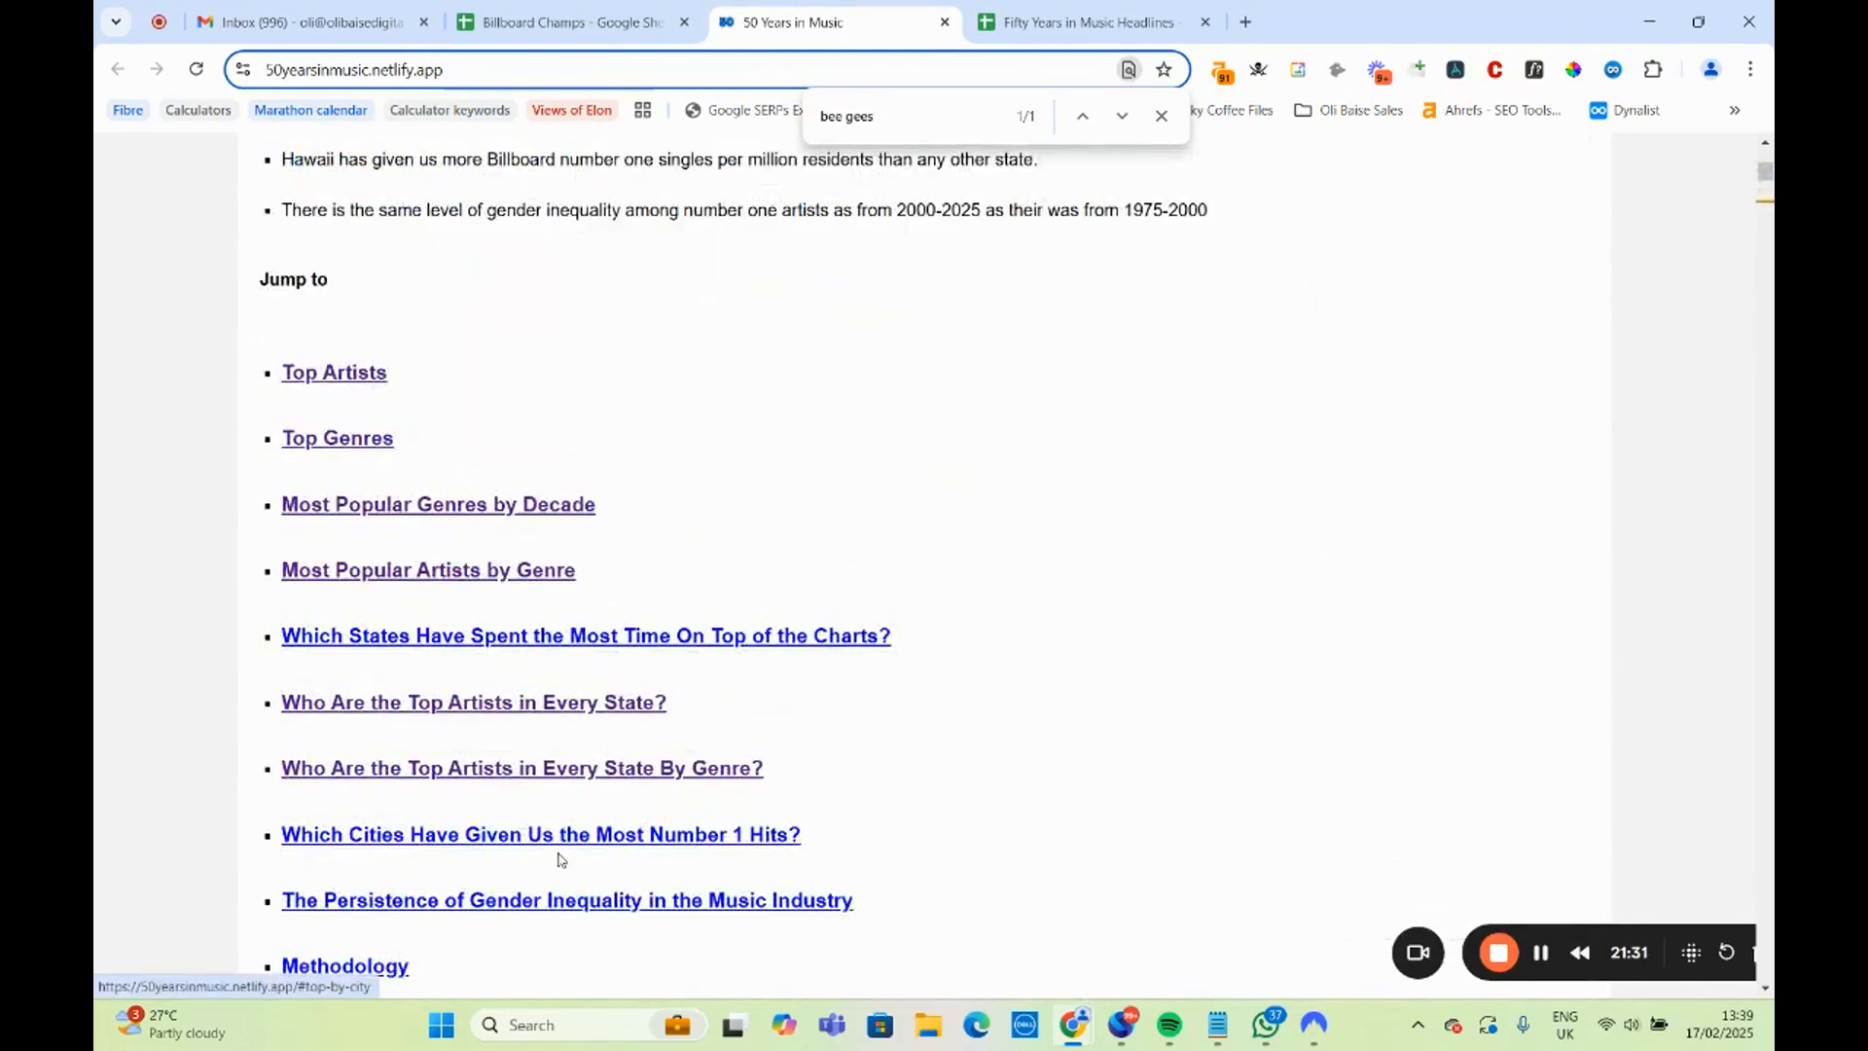
{"action": "left_click", "coordinate": [584, 776]}
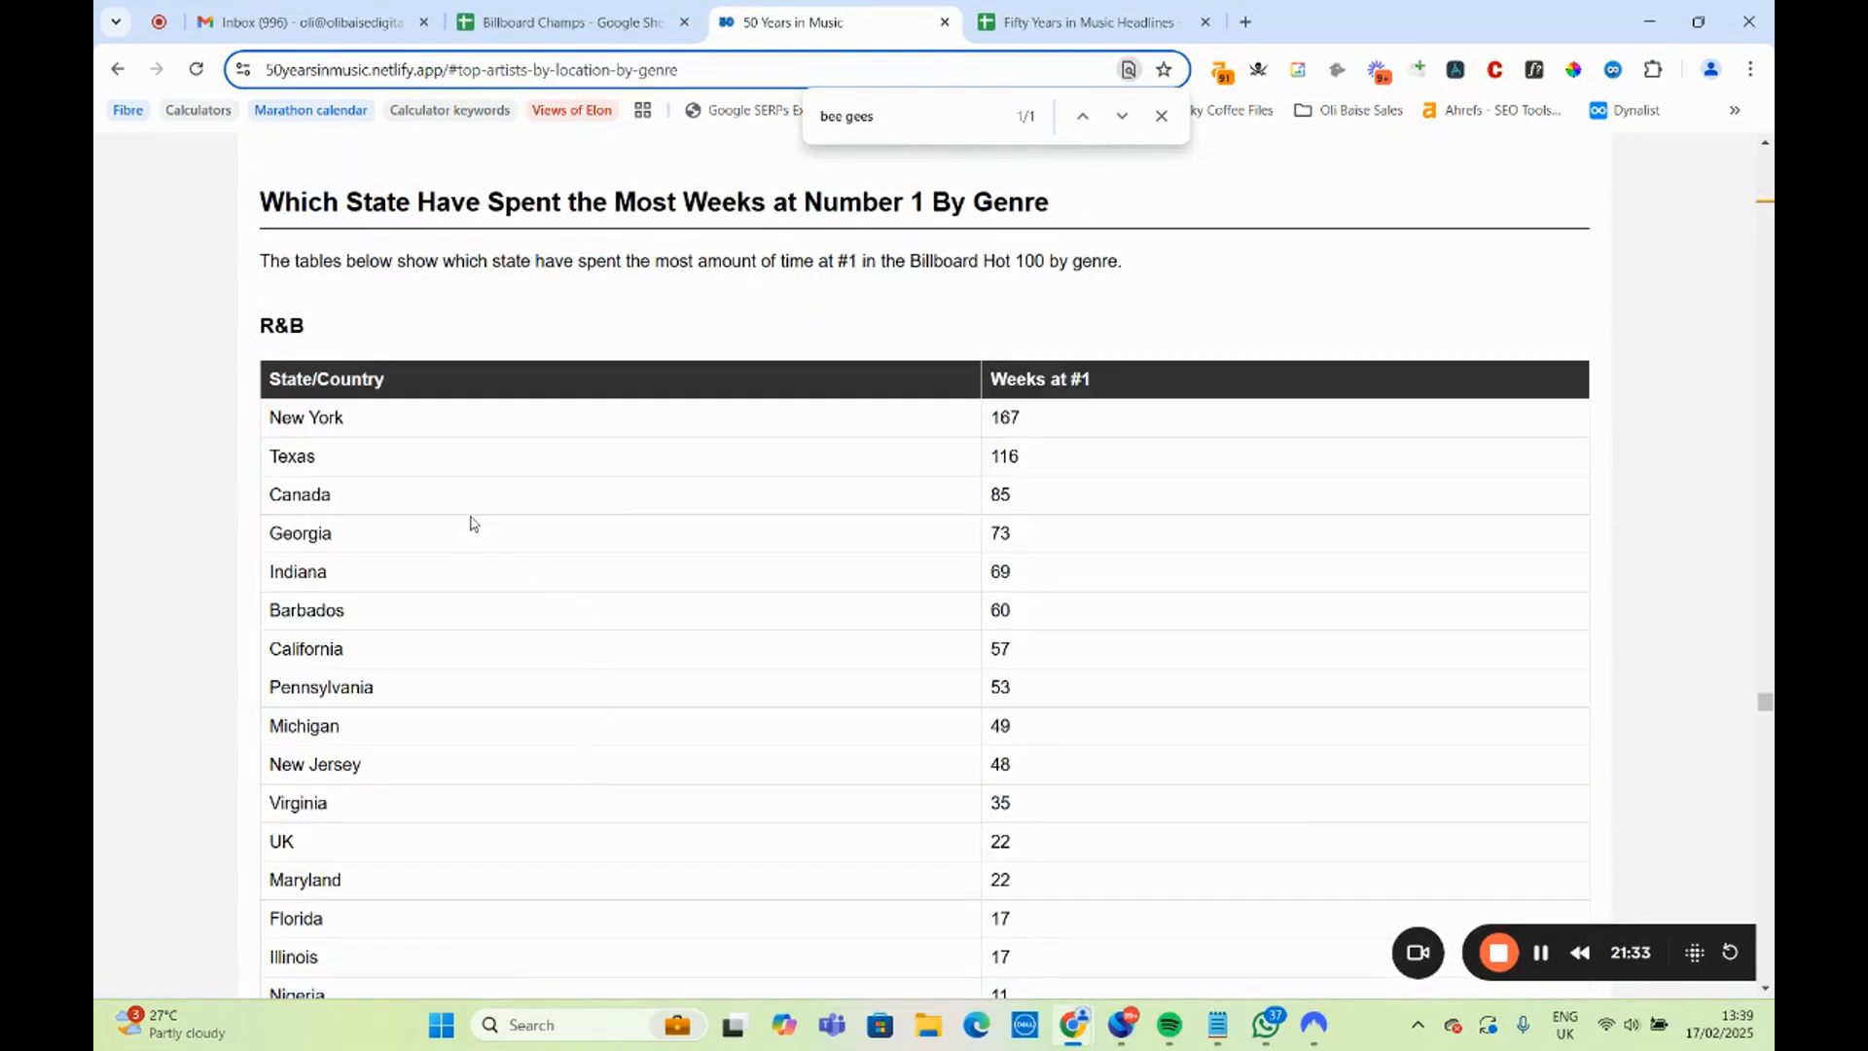
Find the Pop table of weeks at number 1 by state and compare the UK with California and New York.
{"action": "scroll", "coordinate": [477, 540], "scroll_direction": "up", "scroll_amount": 20}
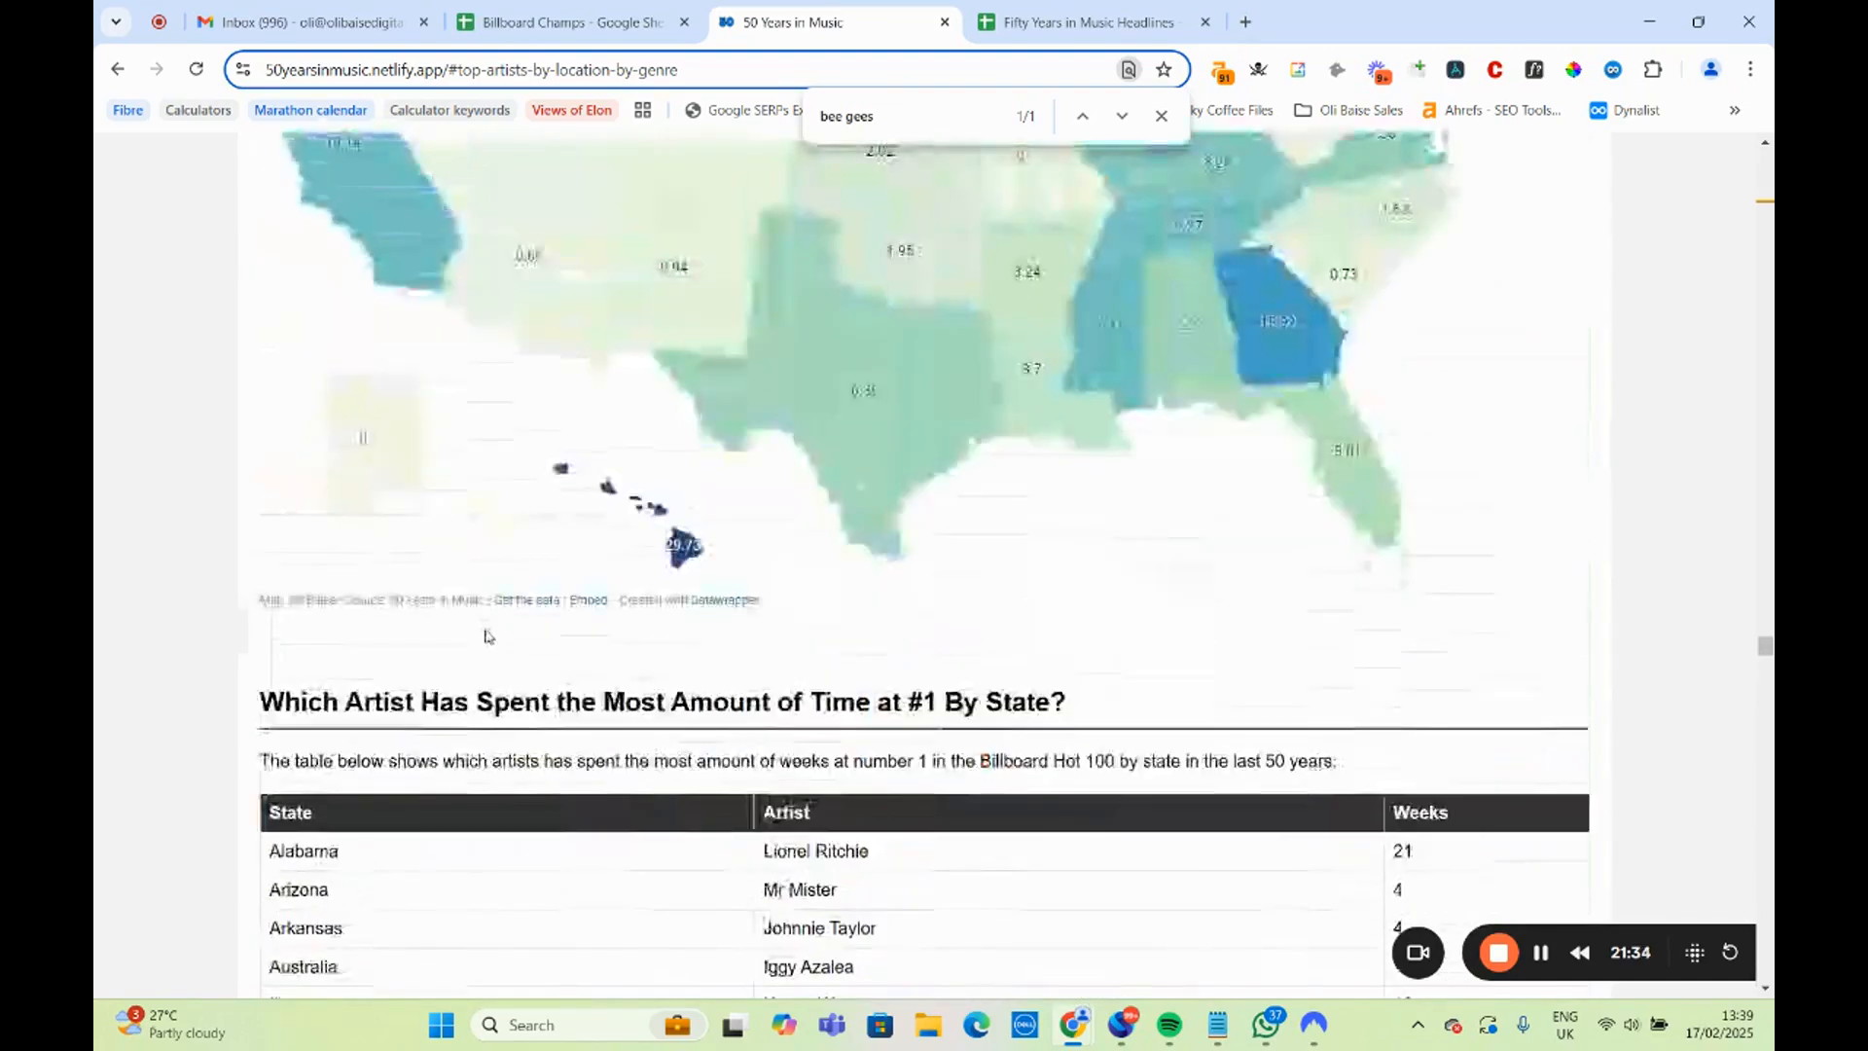
{"action": "scroll", "coordinate": [488, 638], "scroll_direction": "up", "scroll_amount": 20}
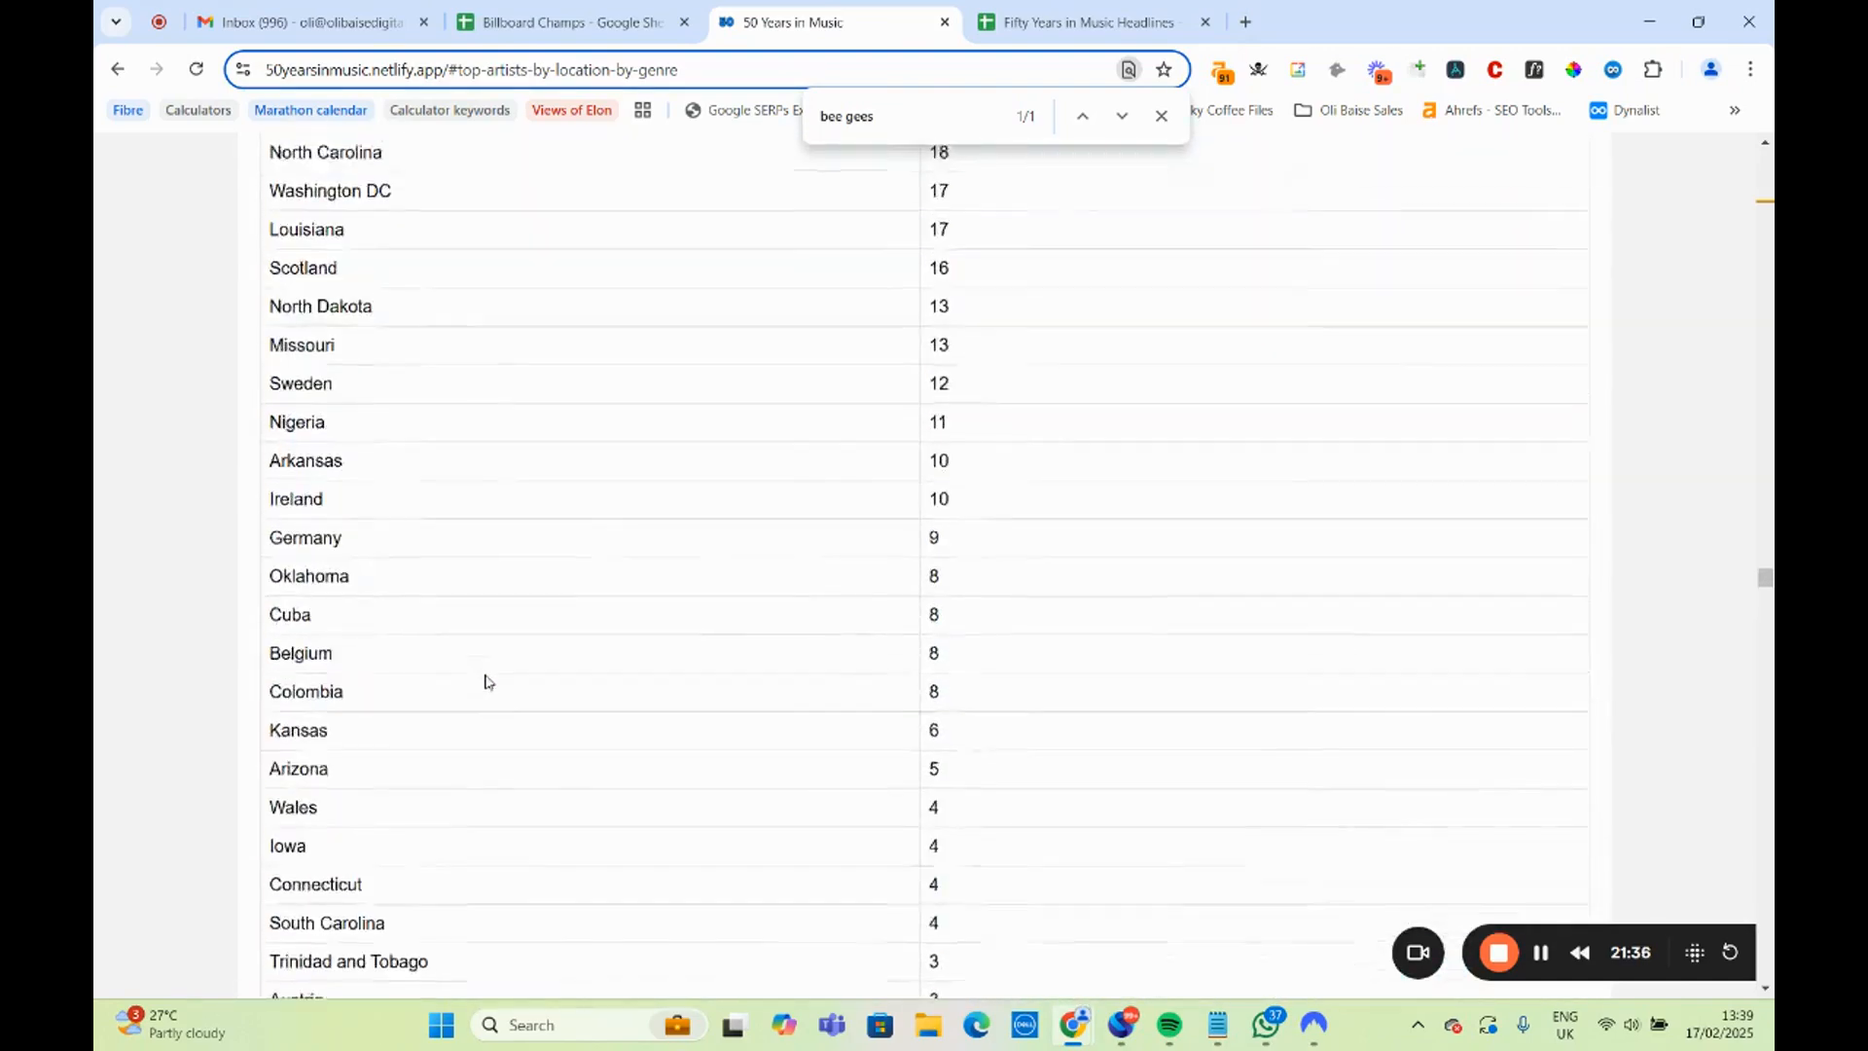
{"action": "scroll", "coordinate": [488, 686], "scroll_direction": "up", "scroll_amount": 4}
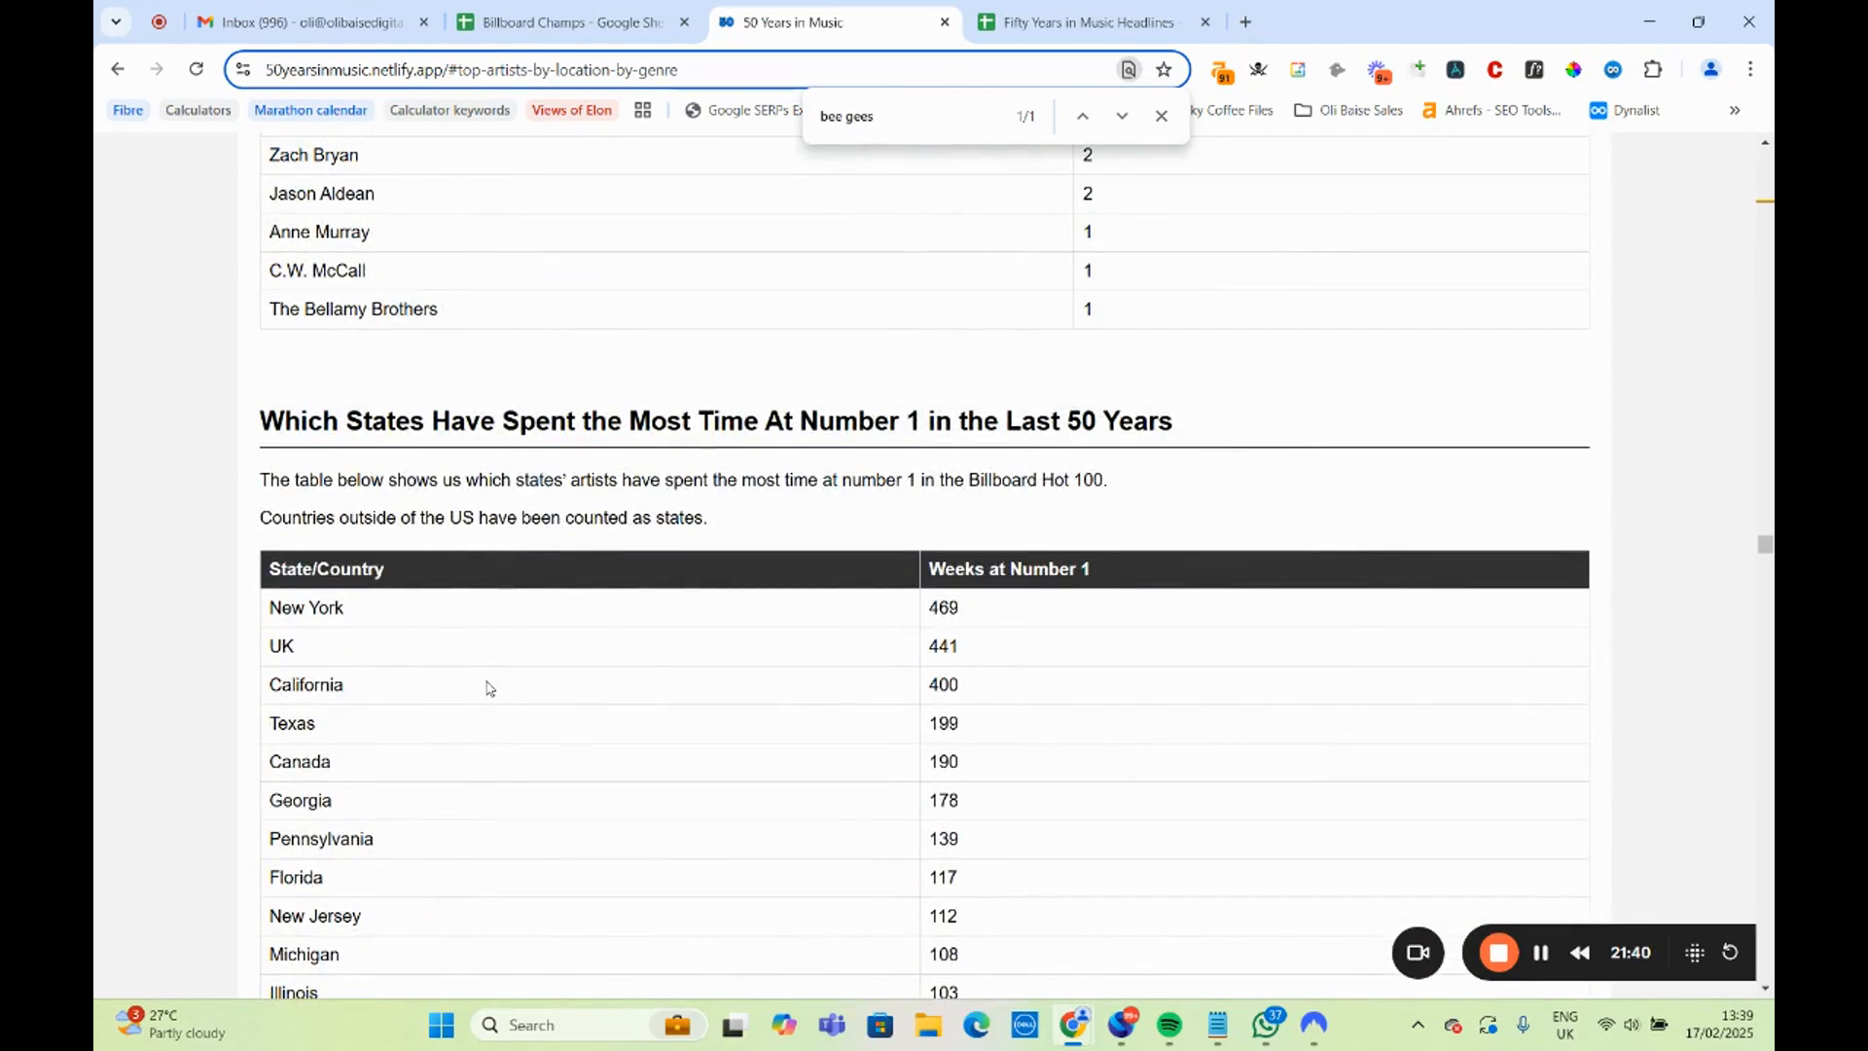
{"action": "scroll", "coordinate": [488, 688], "scroll_direction": "up", "scroll_amount": 4}
{"action": "scroll", "coordinate": [488, 693], "scroll_direction": "down", "scroll_amount": 20}
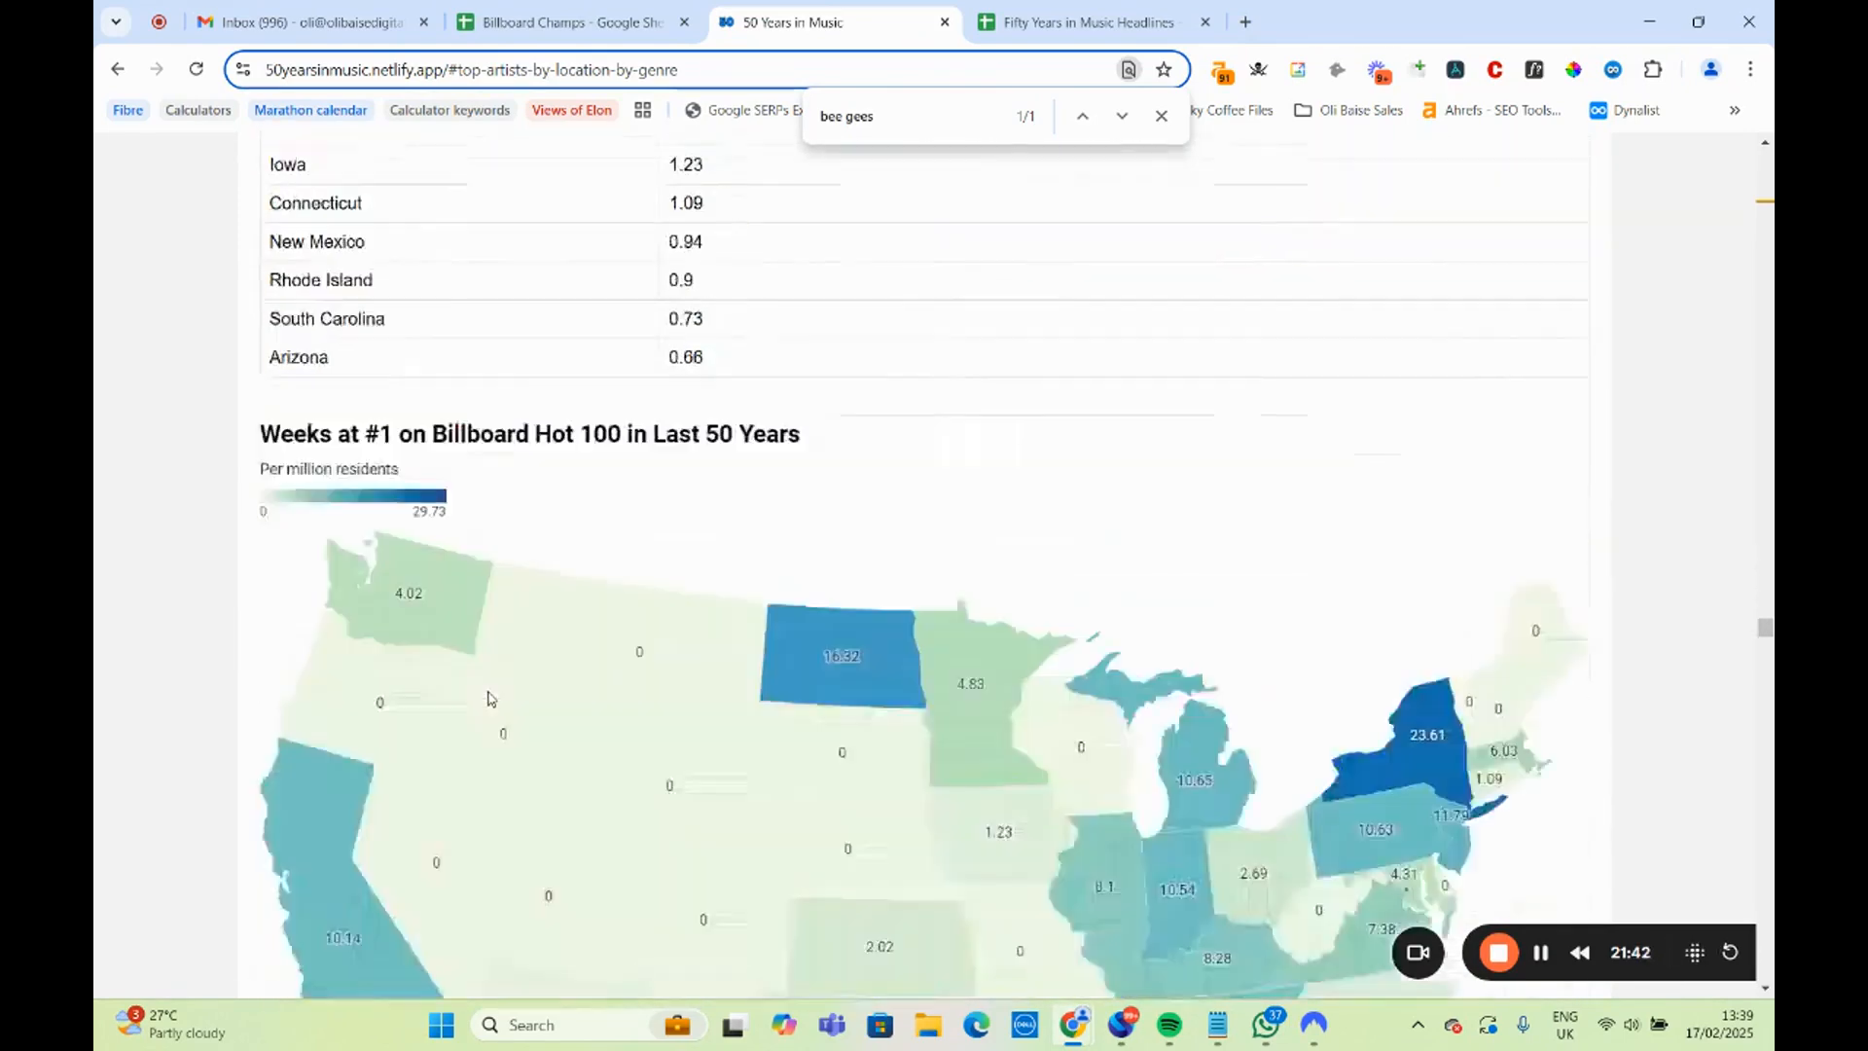
{"action": "scroll", "coordinate": [489, 698], "scroll_direction": "down", "scroll_amount": 20}
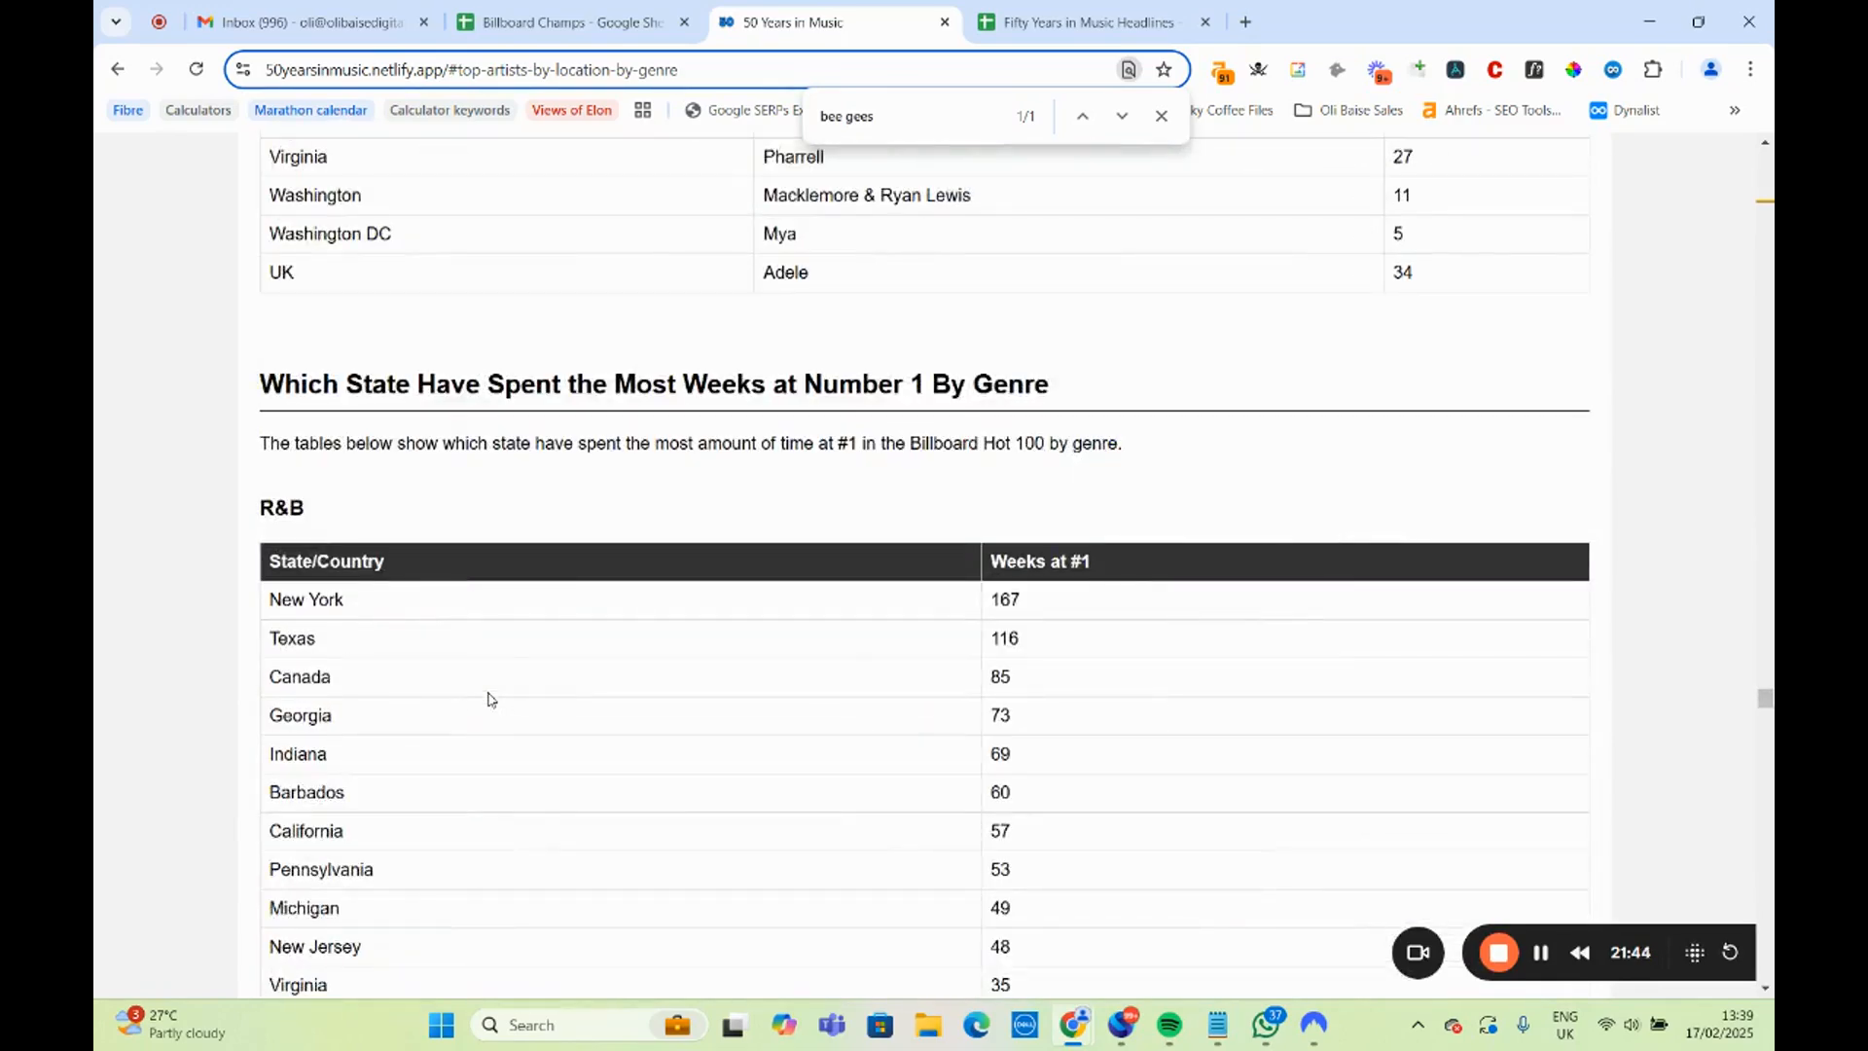
{"action": "scroll", "coordinate": [489, 699], "scroll_direction": "down", "scroll_amount": 15}
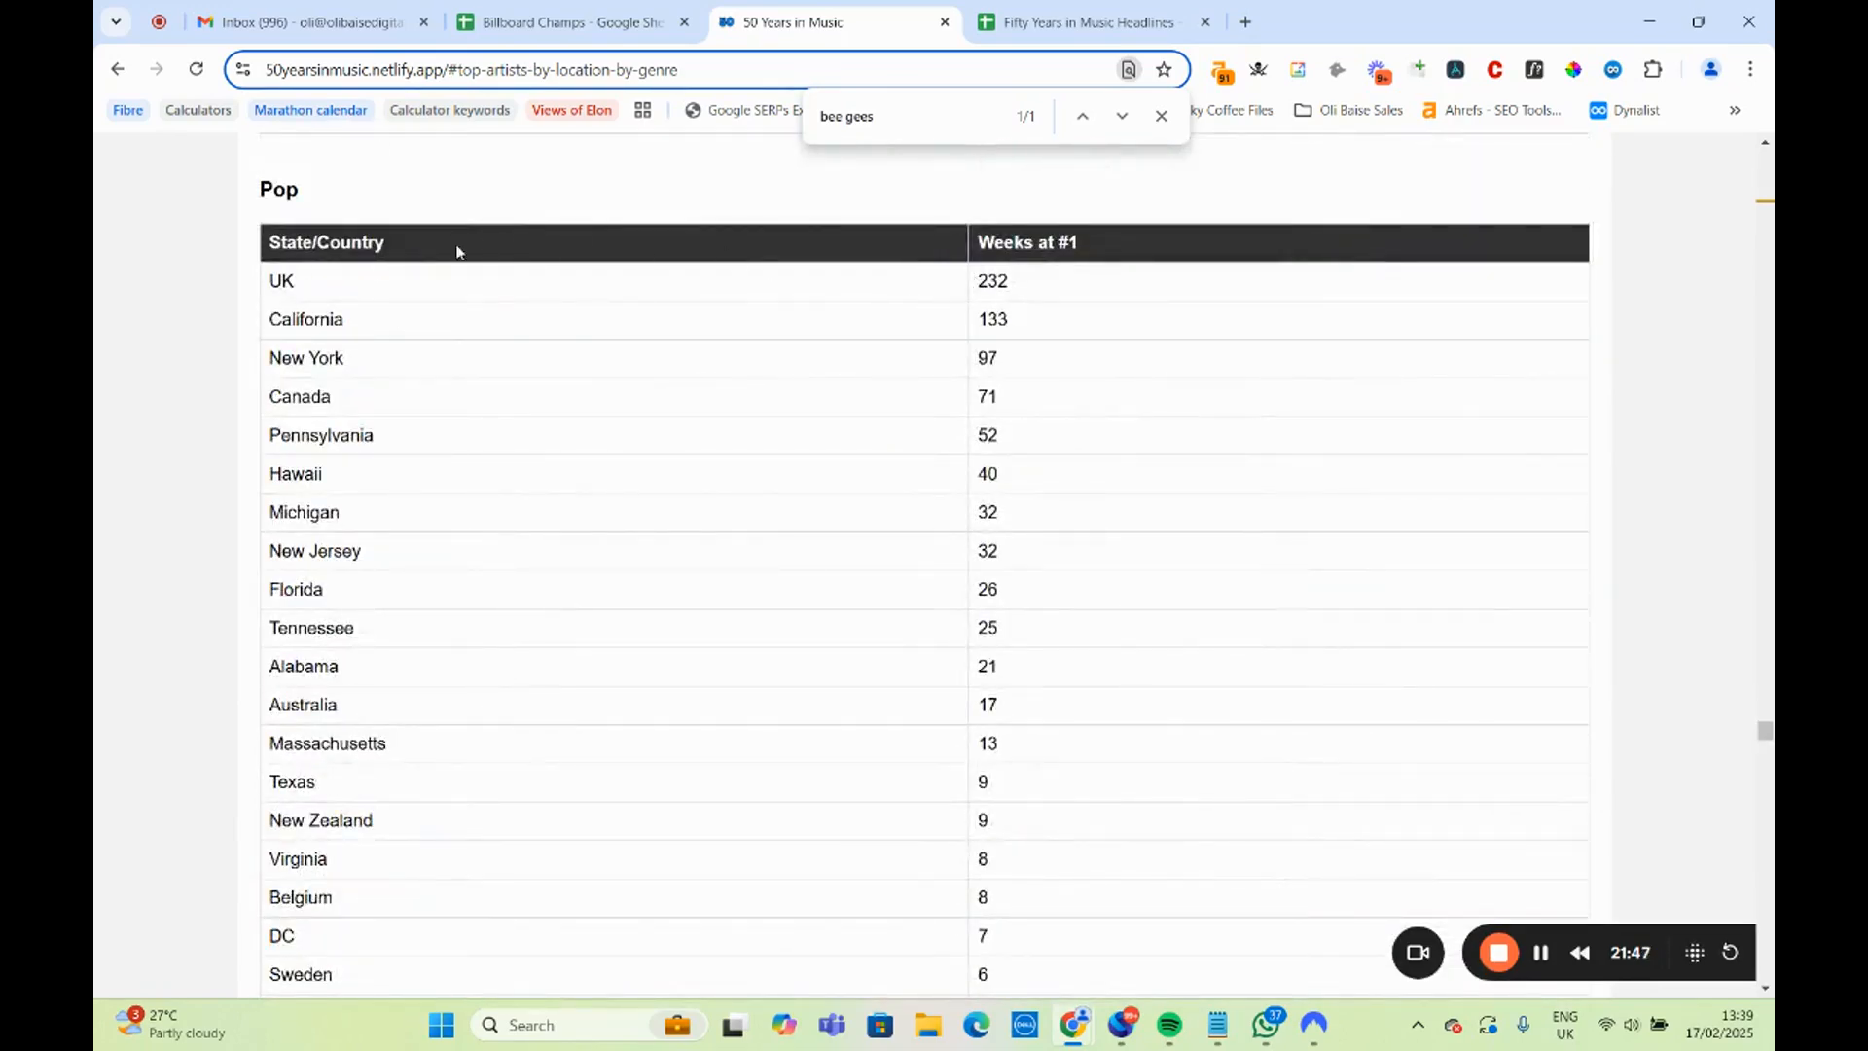
{"action": "left_click_drag", "start_coordinate": [348, 292], "coordinate": [1099, 362]}
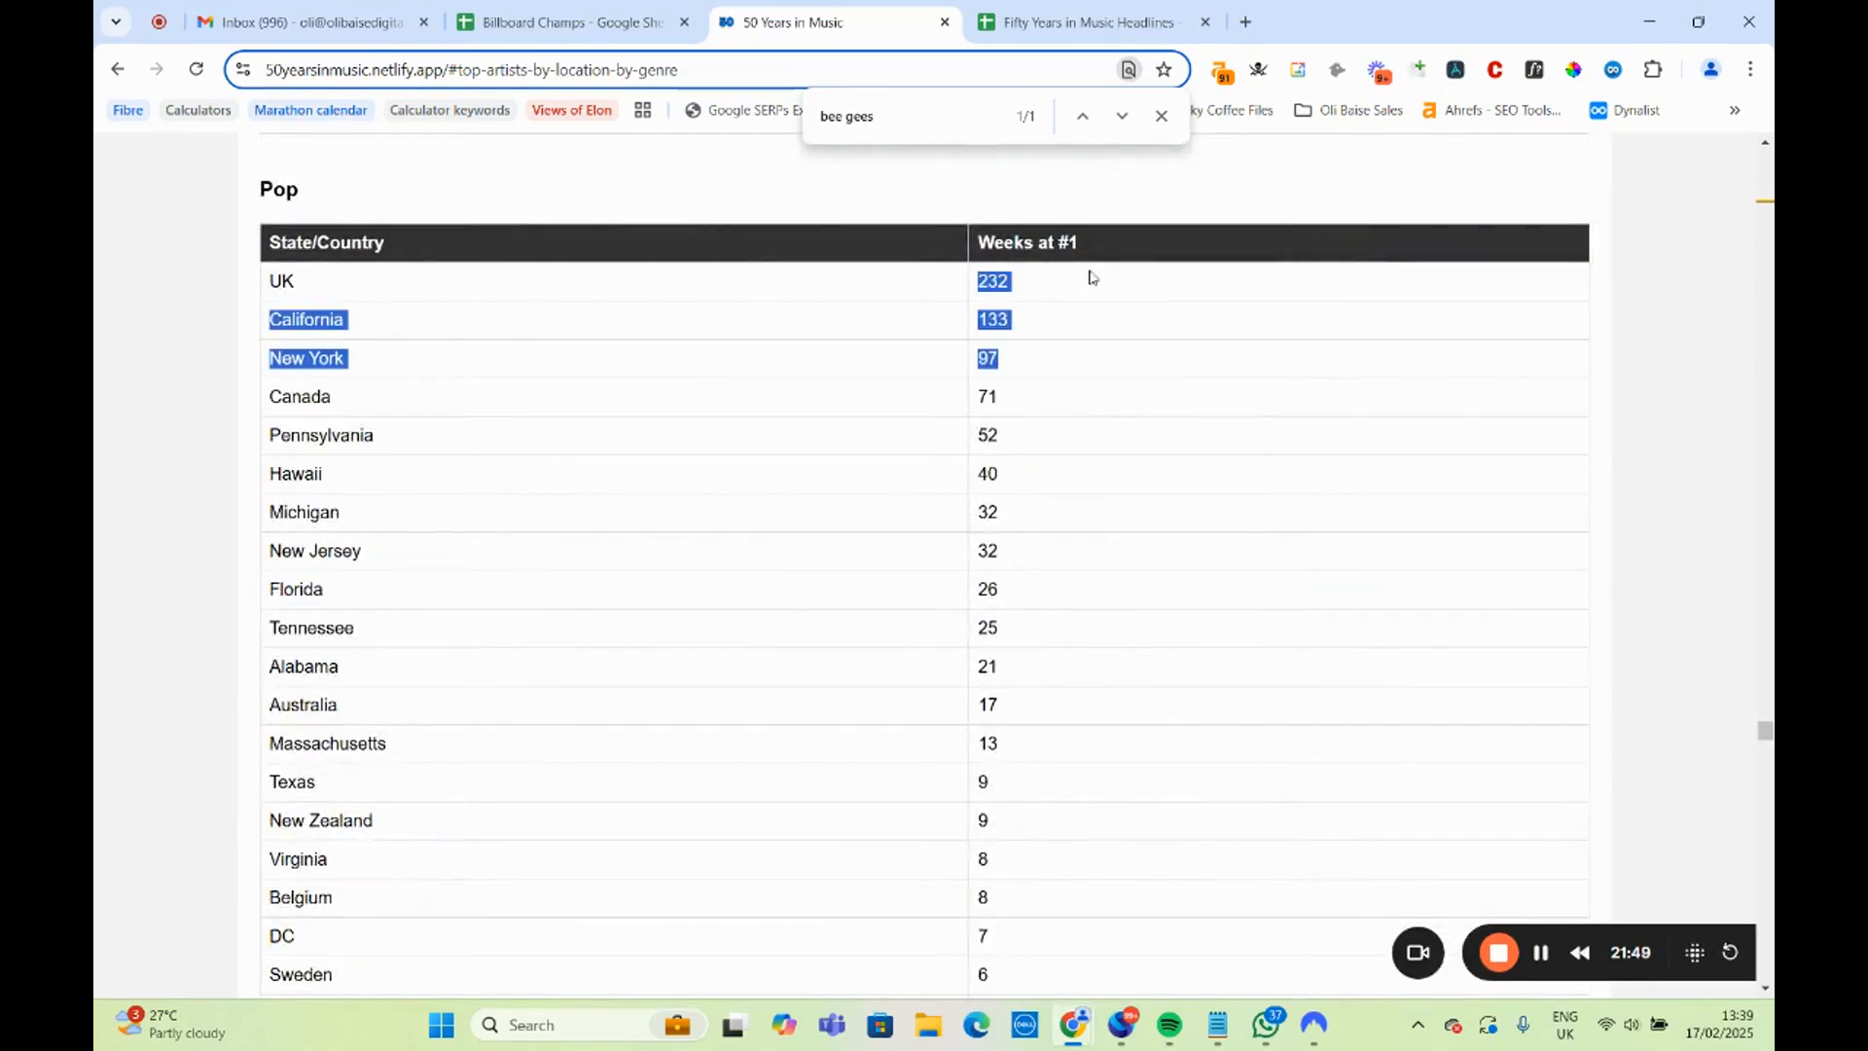
Open the Telegraph author page linked in B12 for the UK pop artists headline and look through the journalist's articles.
{"action": "left_click", "coordinate": [1067, 12]}
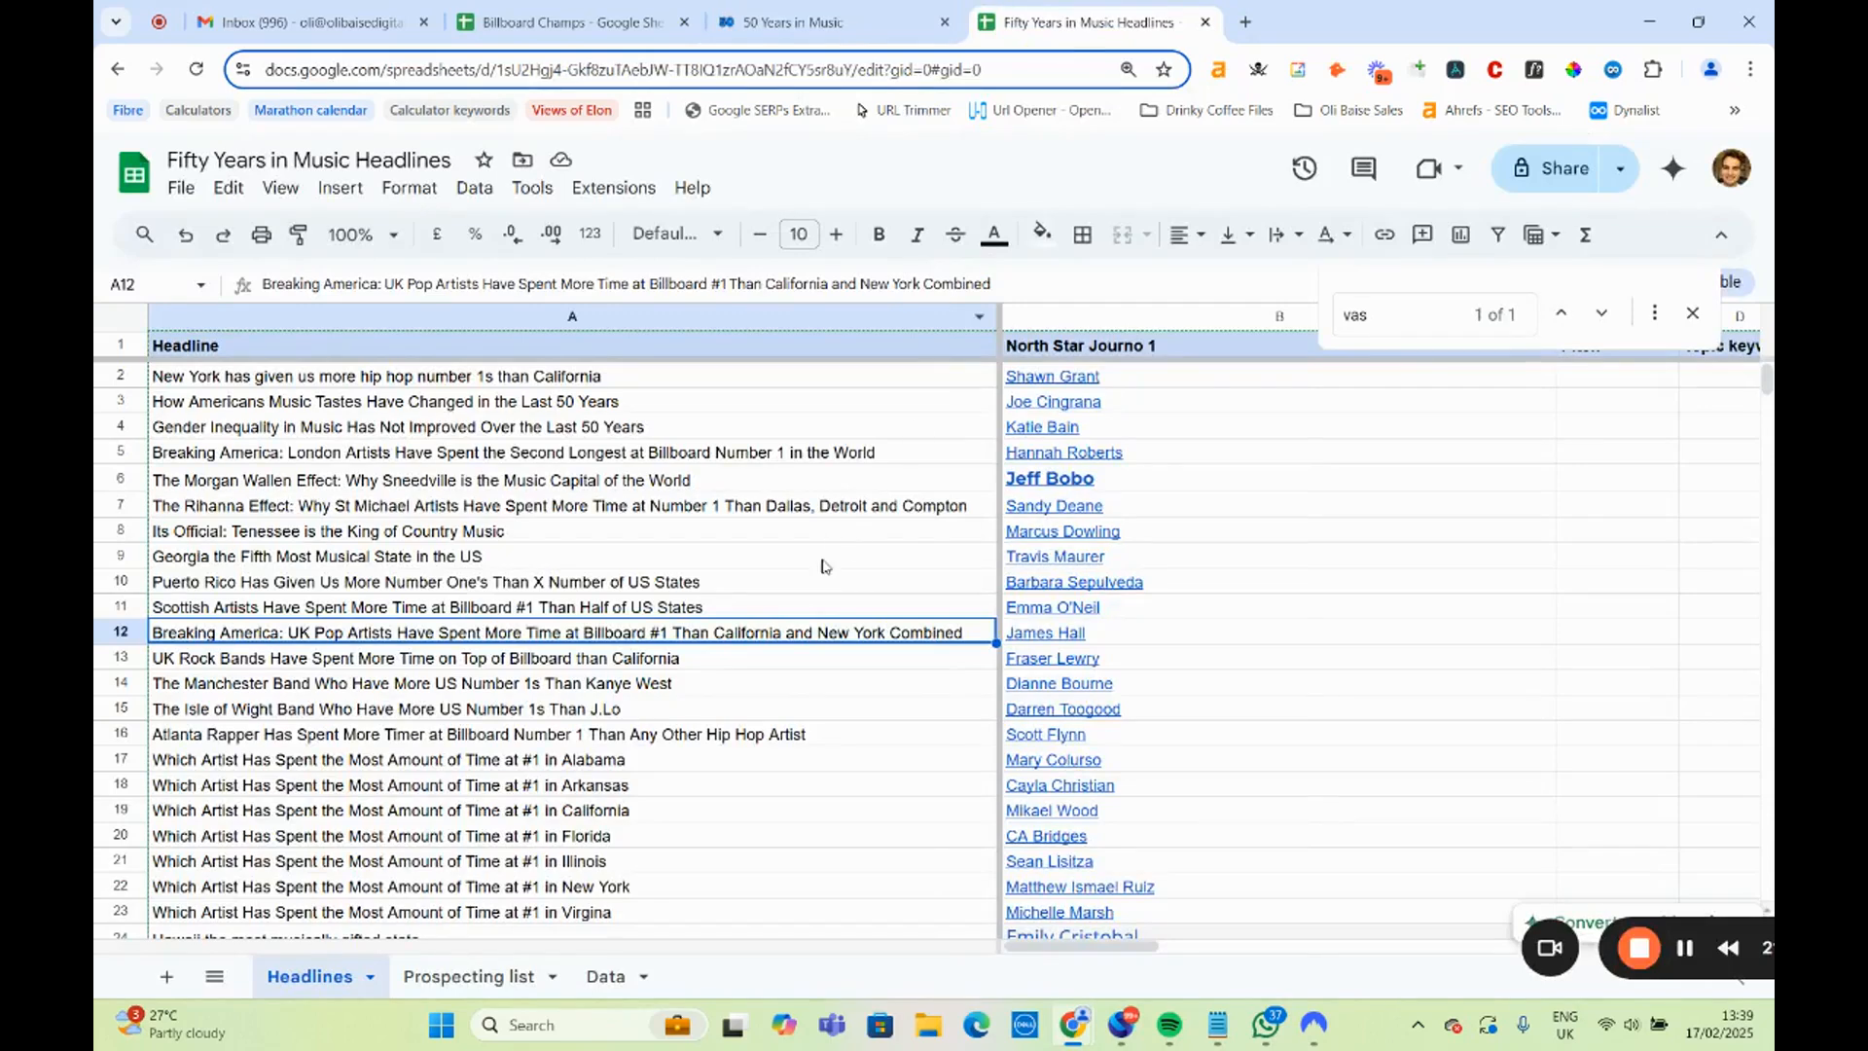
{"action": "left_click", "coordinate": [1066, 641]}
{"action": "left_click", "coordinate": [1114, 671]}
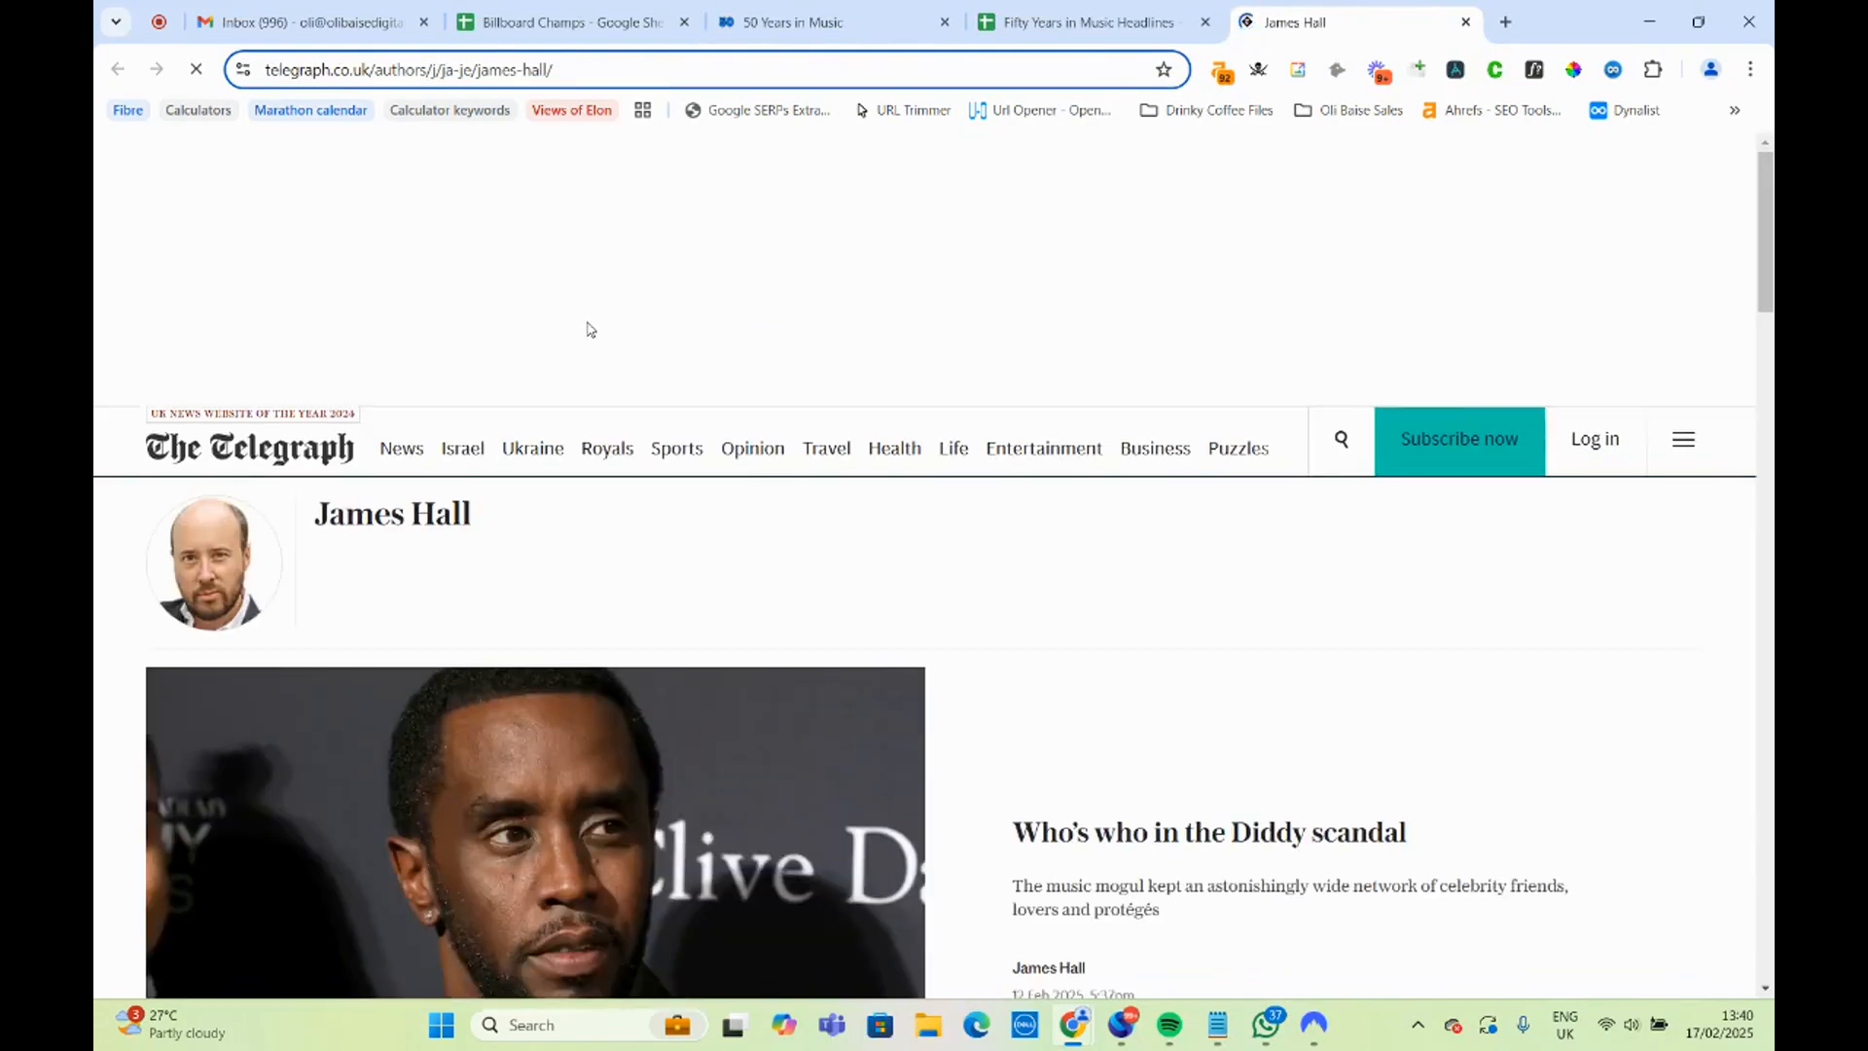
{"action": "scroll", "coordinate": [587, 325], "scroll_direction": "down", "scroll_amount": 7}
{"action": "scroll", "coordinate": [489, 275], "scroll_direction": "down", "scroll_amount": 5}
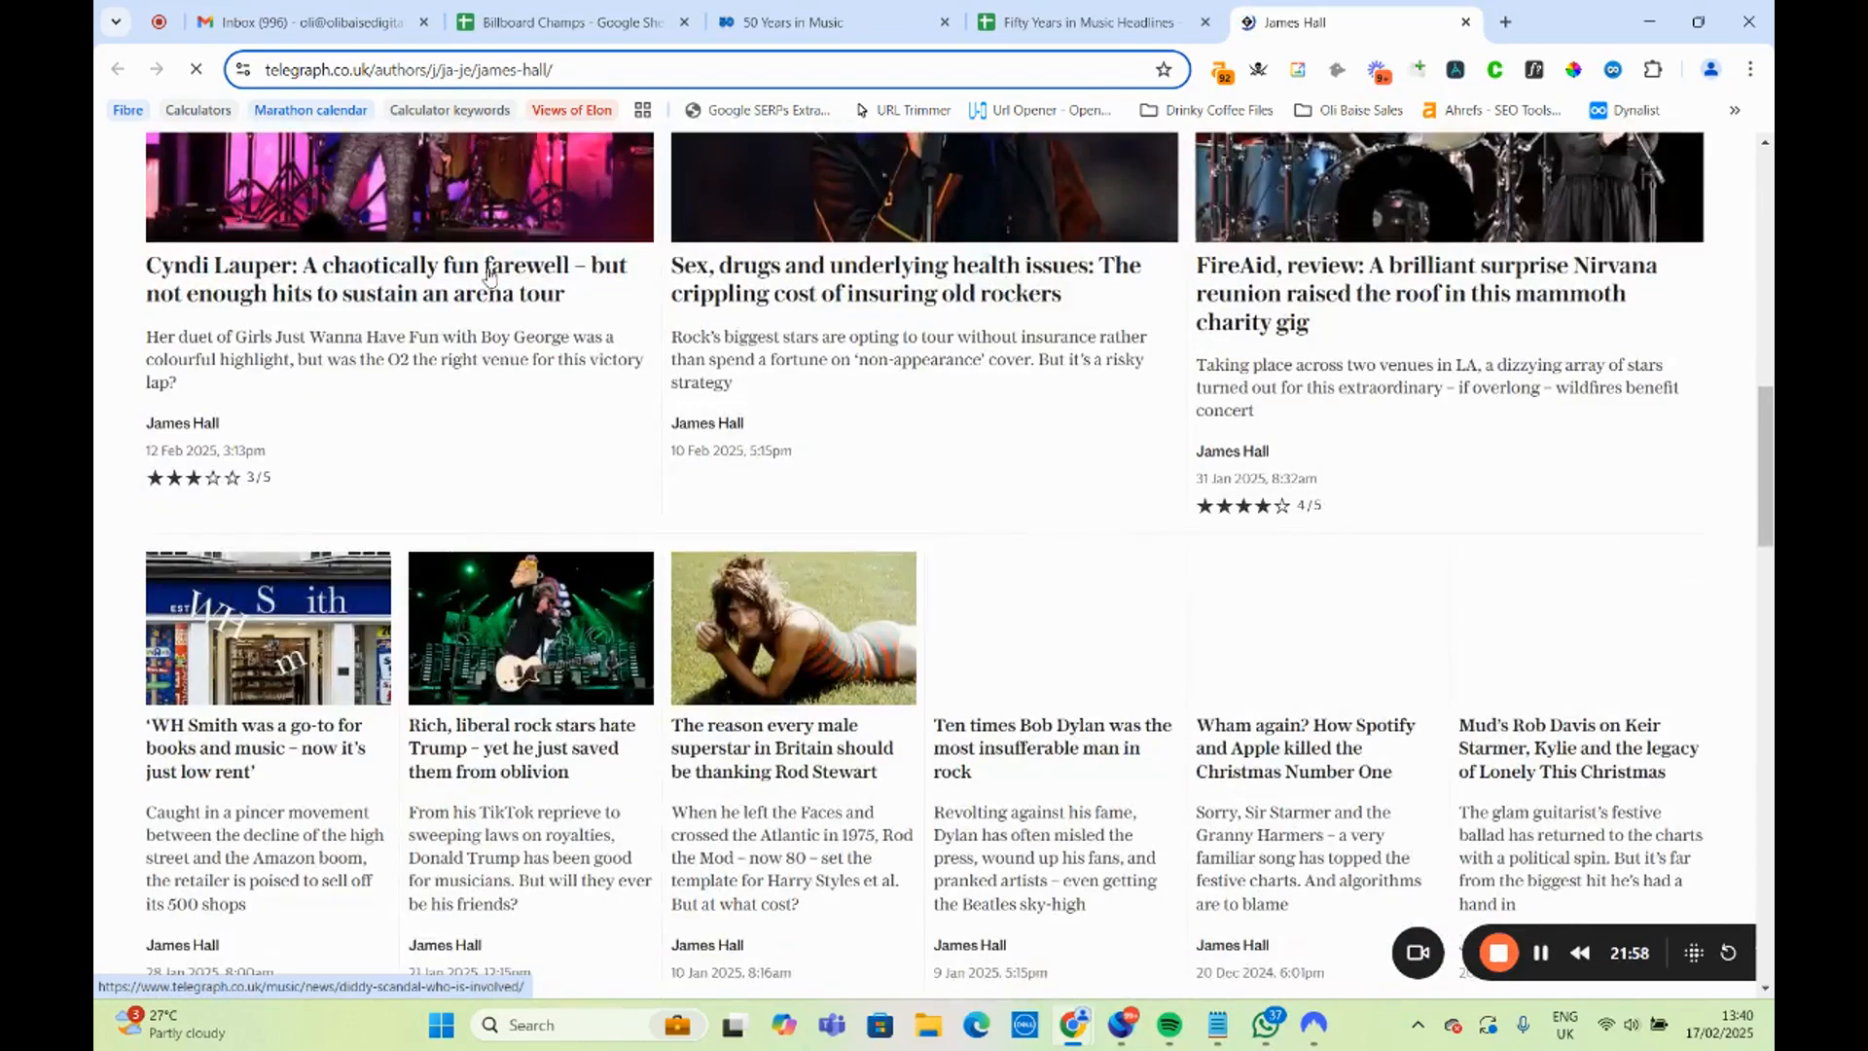
{"action": "scroll", "coordinate": [491, 277], "scroll_direction": "up", "scroll_amount": 13}
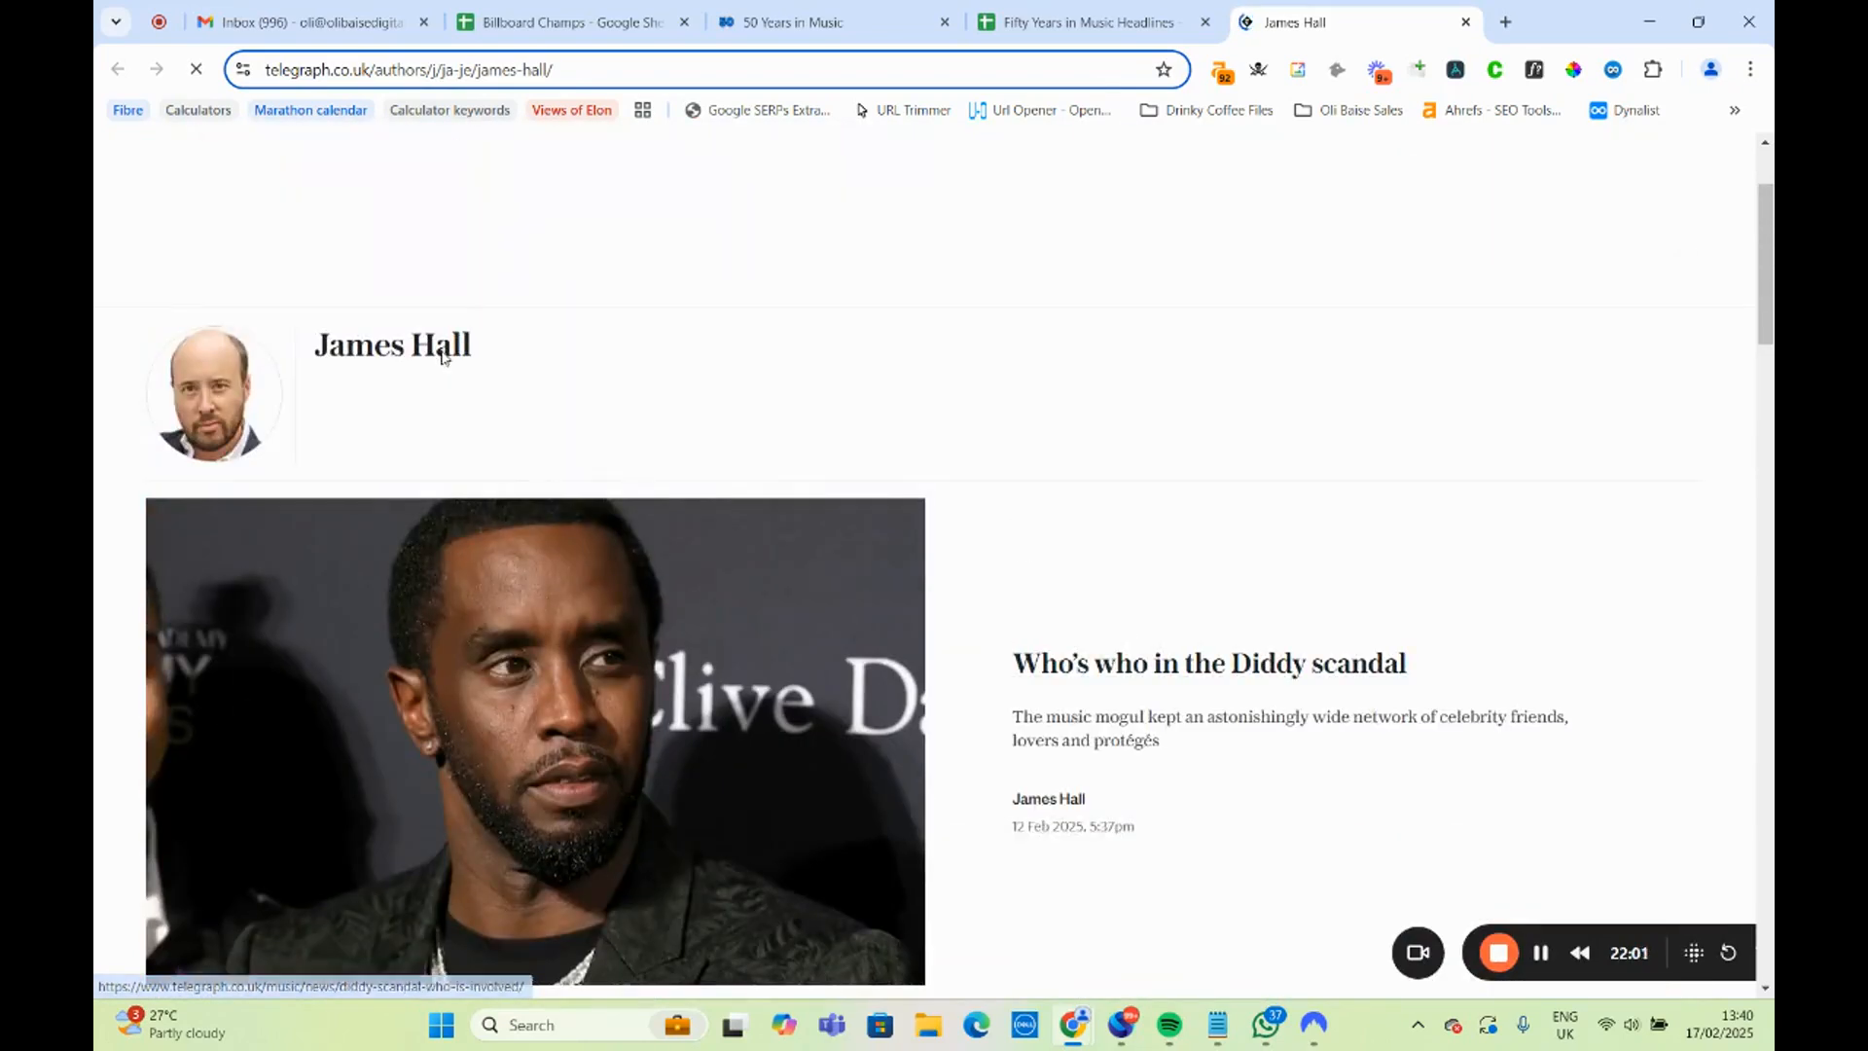
{"action": "left_click_drag", "start_coordinate": [500, 529], "coordinate": [305, 542]}
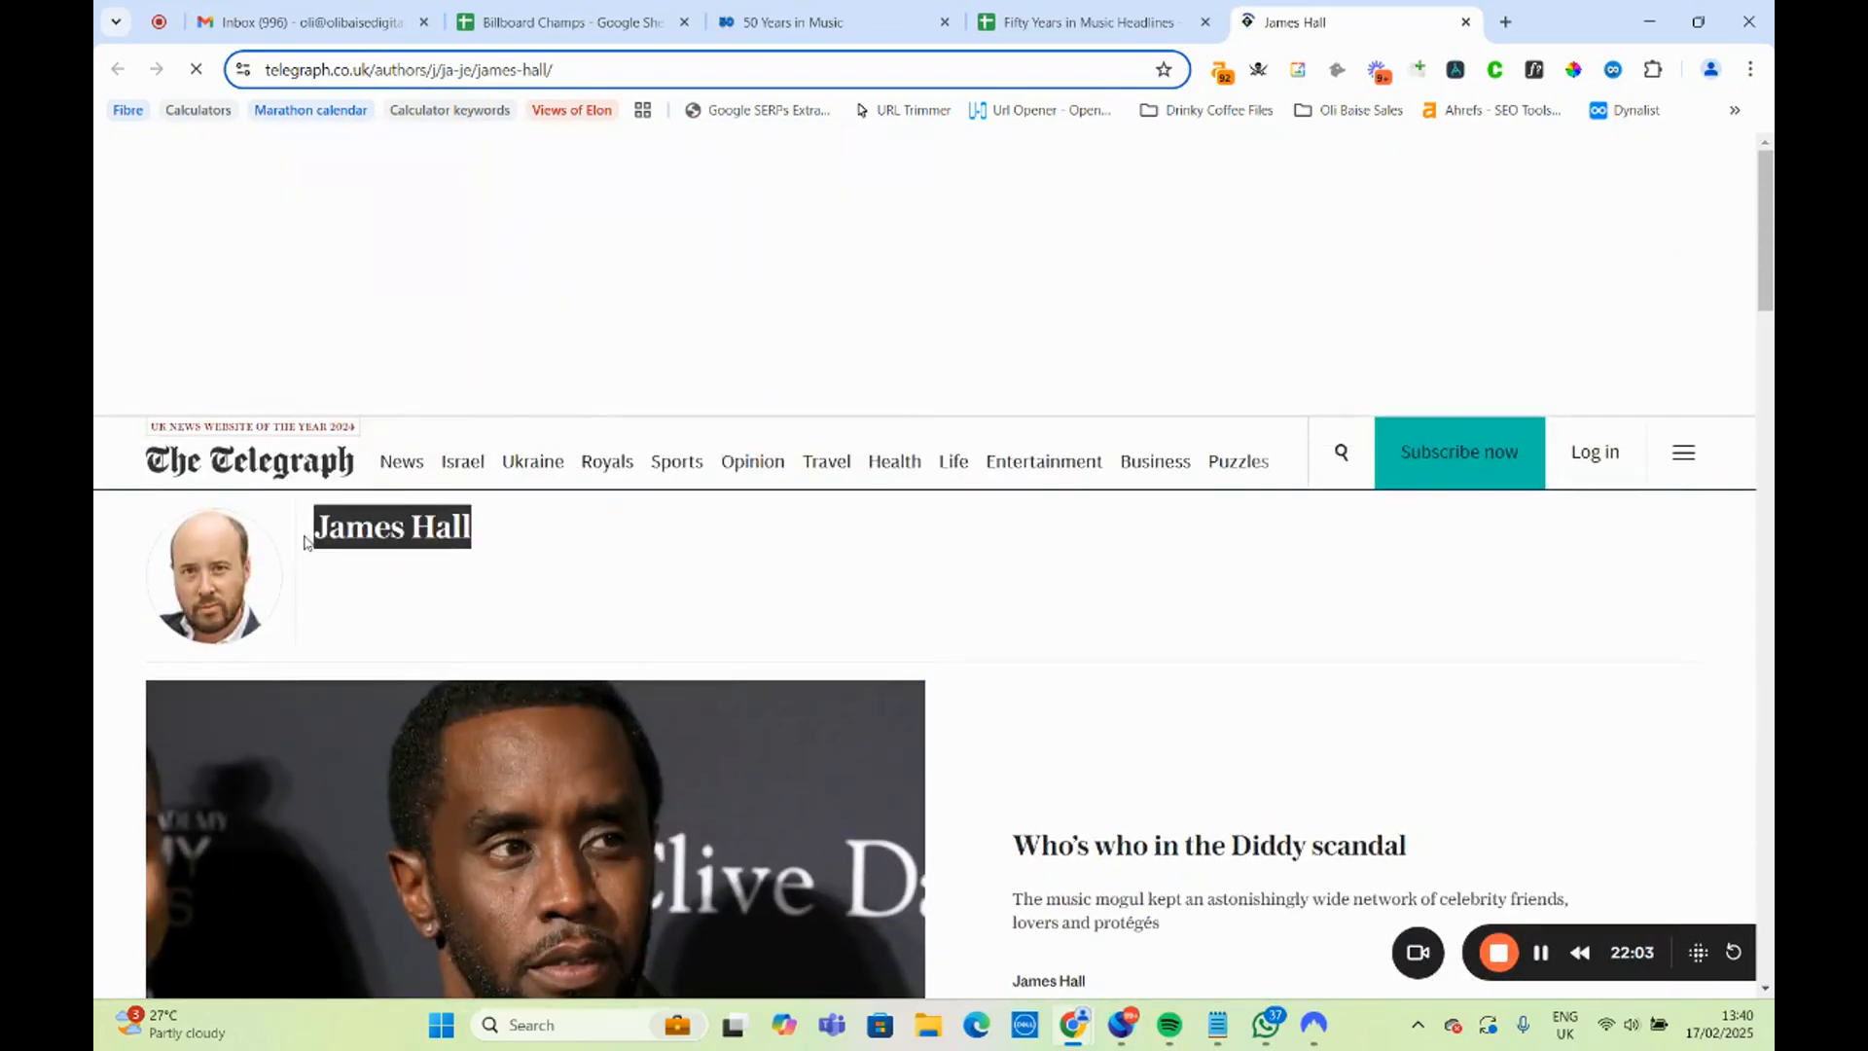
Replace "J.Lo" with "Kanye West" in the Isle of Wight band headline in A15 of the Headlines sheet.
{"action": "left_click", "coordinate": [1167, 22]}
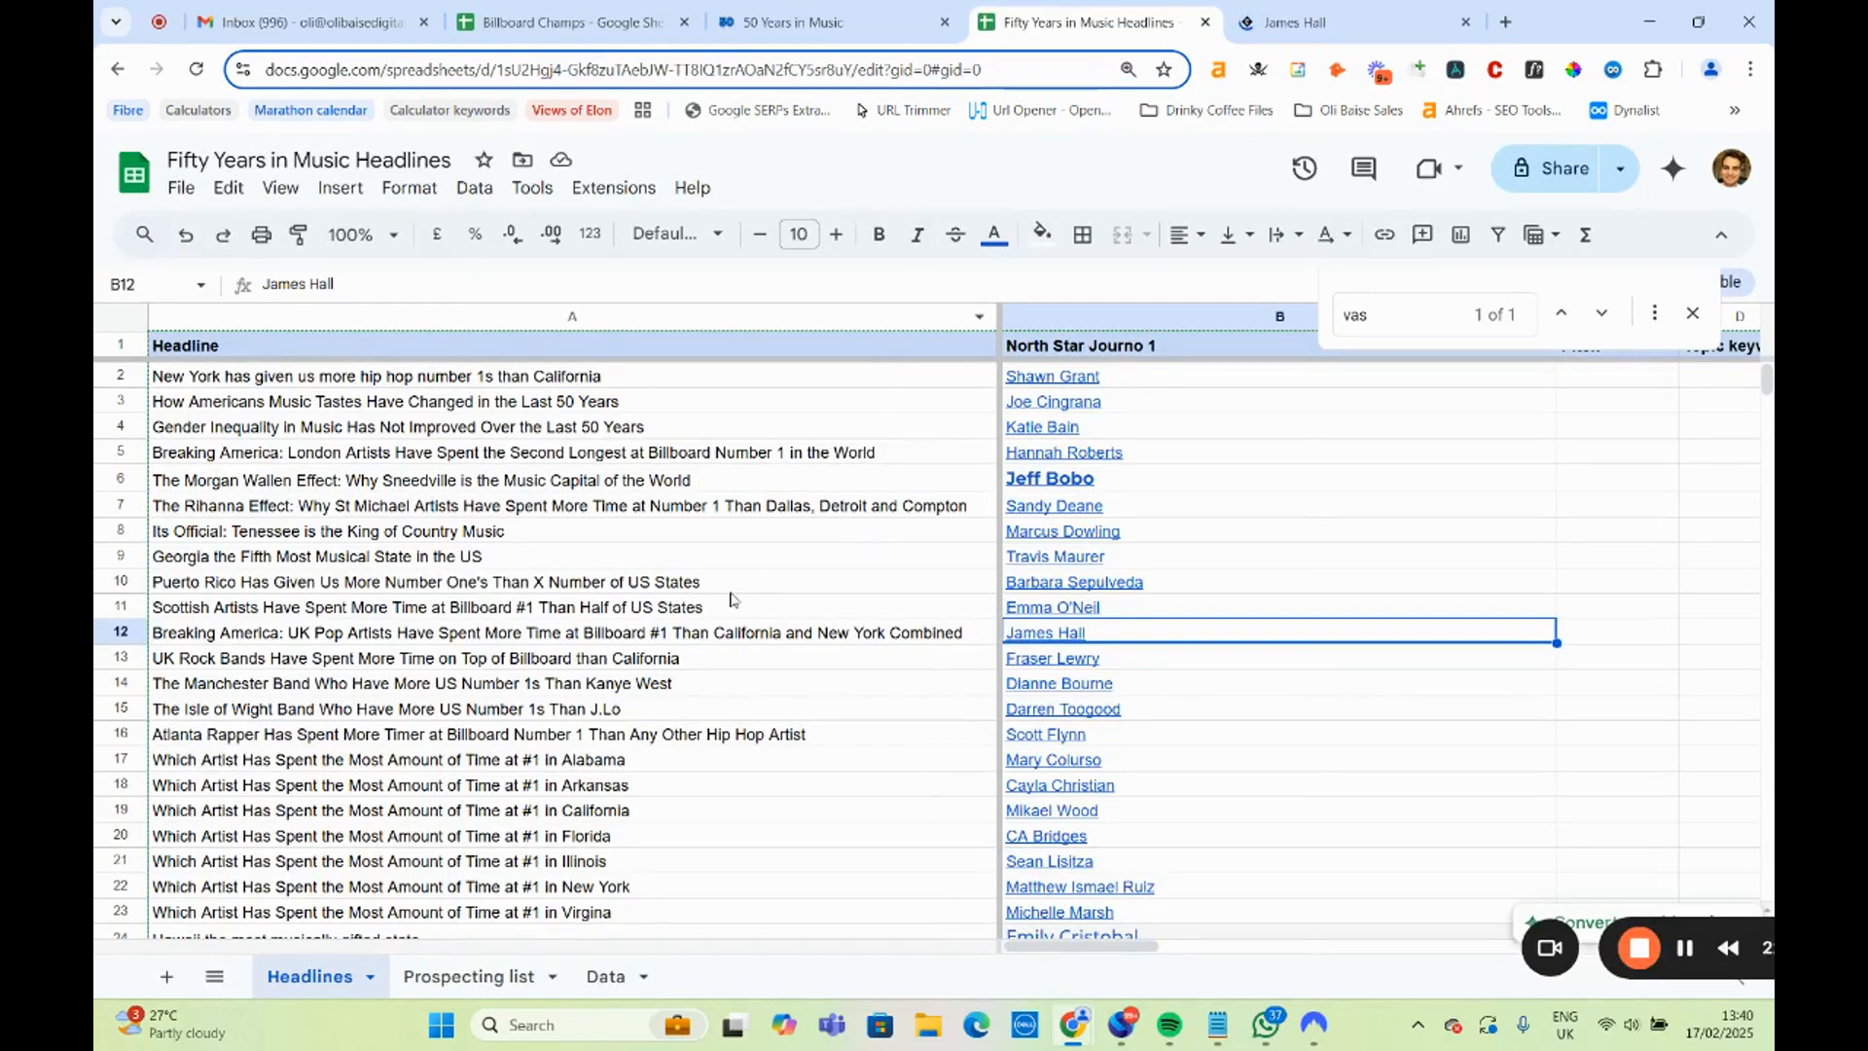
{"action": "scroll", "coordinate": [726, 600], "scroll_direction": "down", "scroll_amount": 3}
{"action": "left_click", "coordinate": [496, 504]}
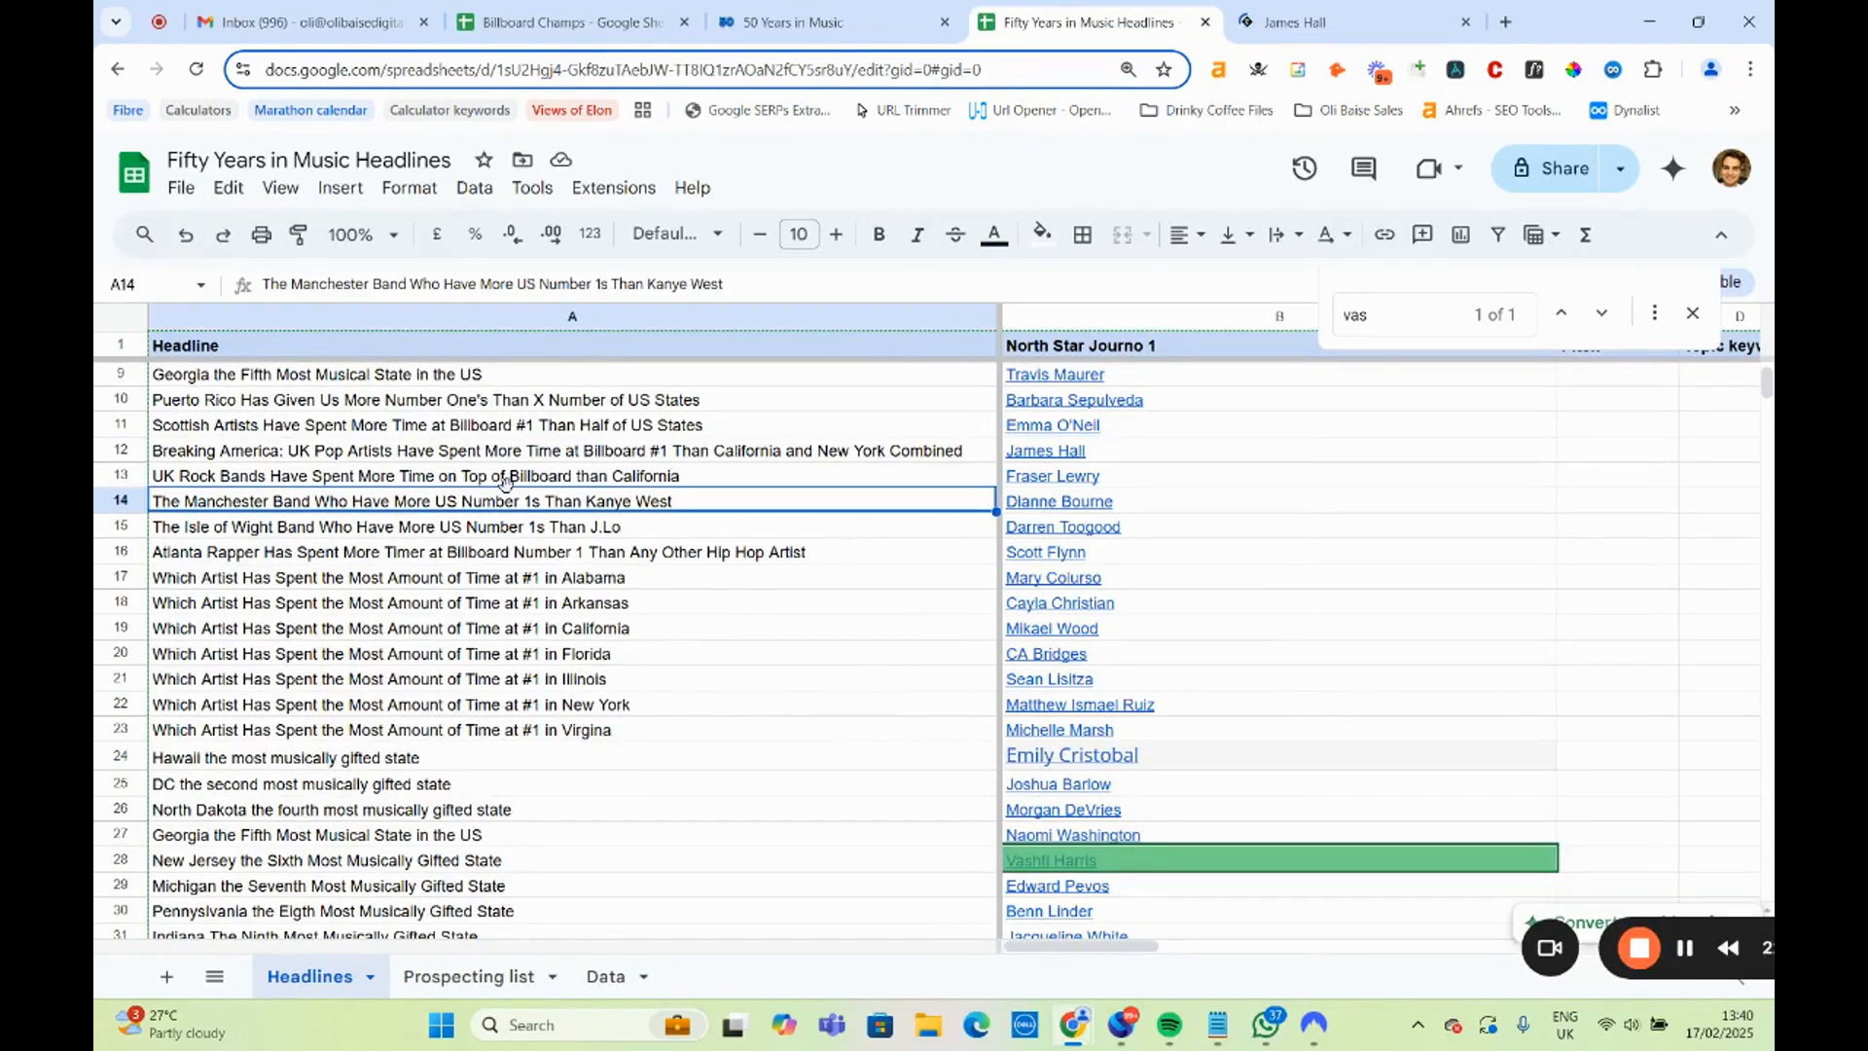
{"action": "left_click", "coordinate": [544, 481]}
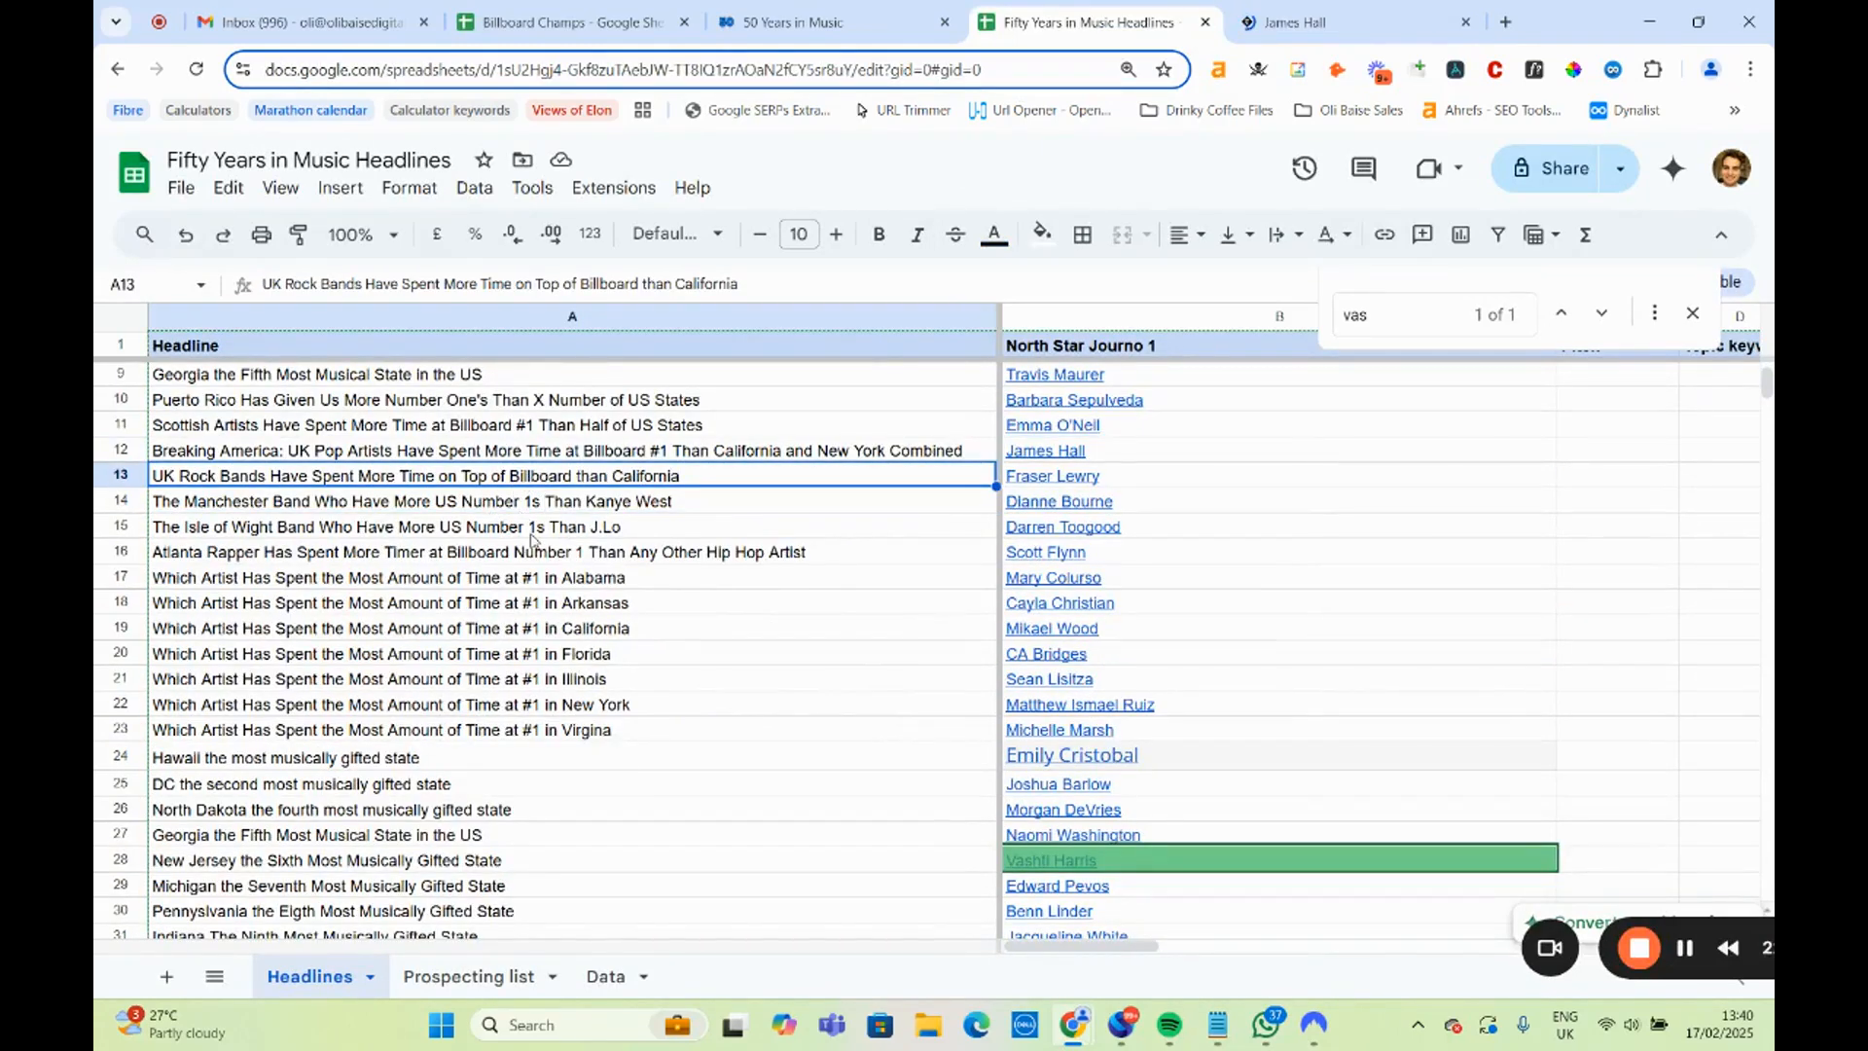
{"action": "left_click", "coordinate": [555, 530]}
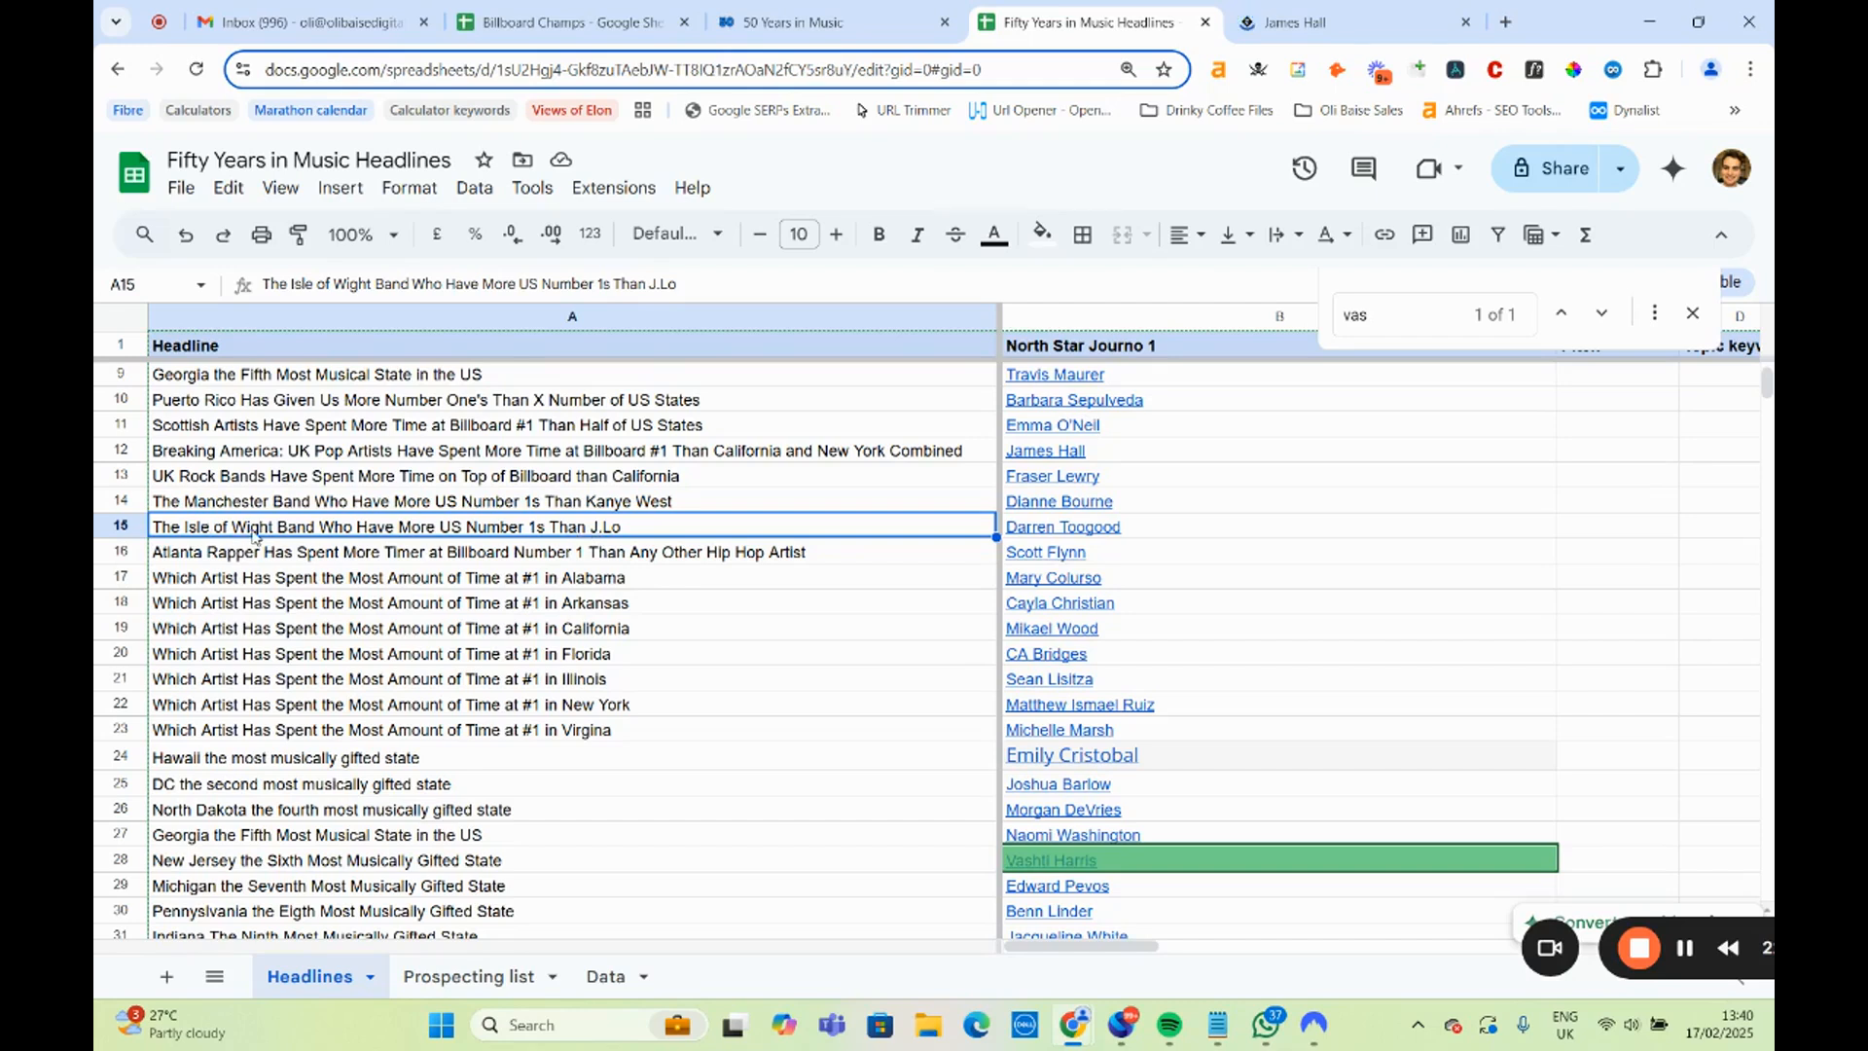
{"action": "double_click", "coordinate": [623, 526]}
{"action": "left_click_drag", "start_coordinate": [623, 526], "coordinate": [582, 523]}
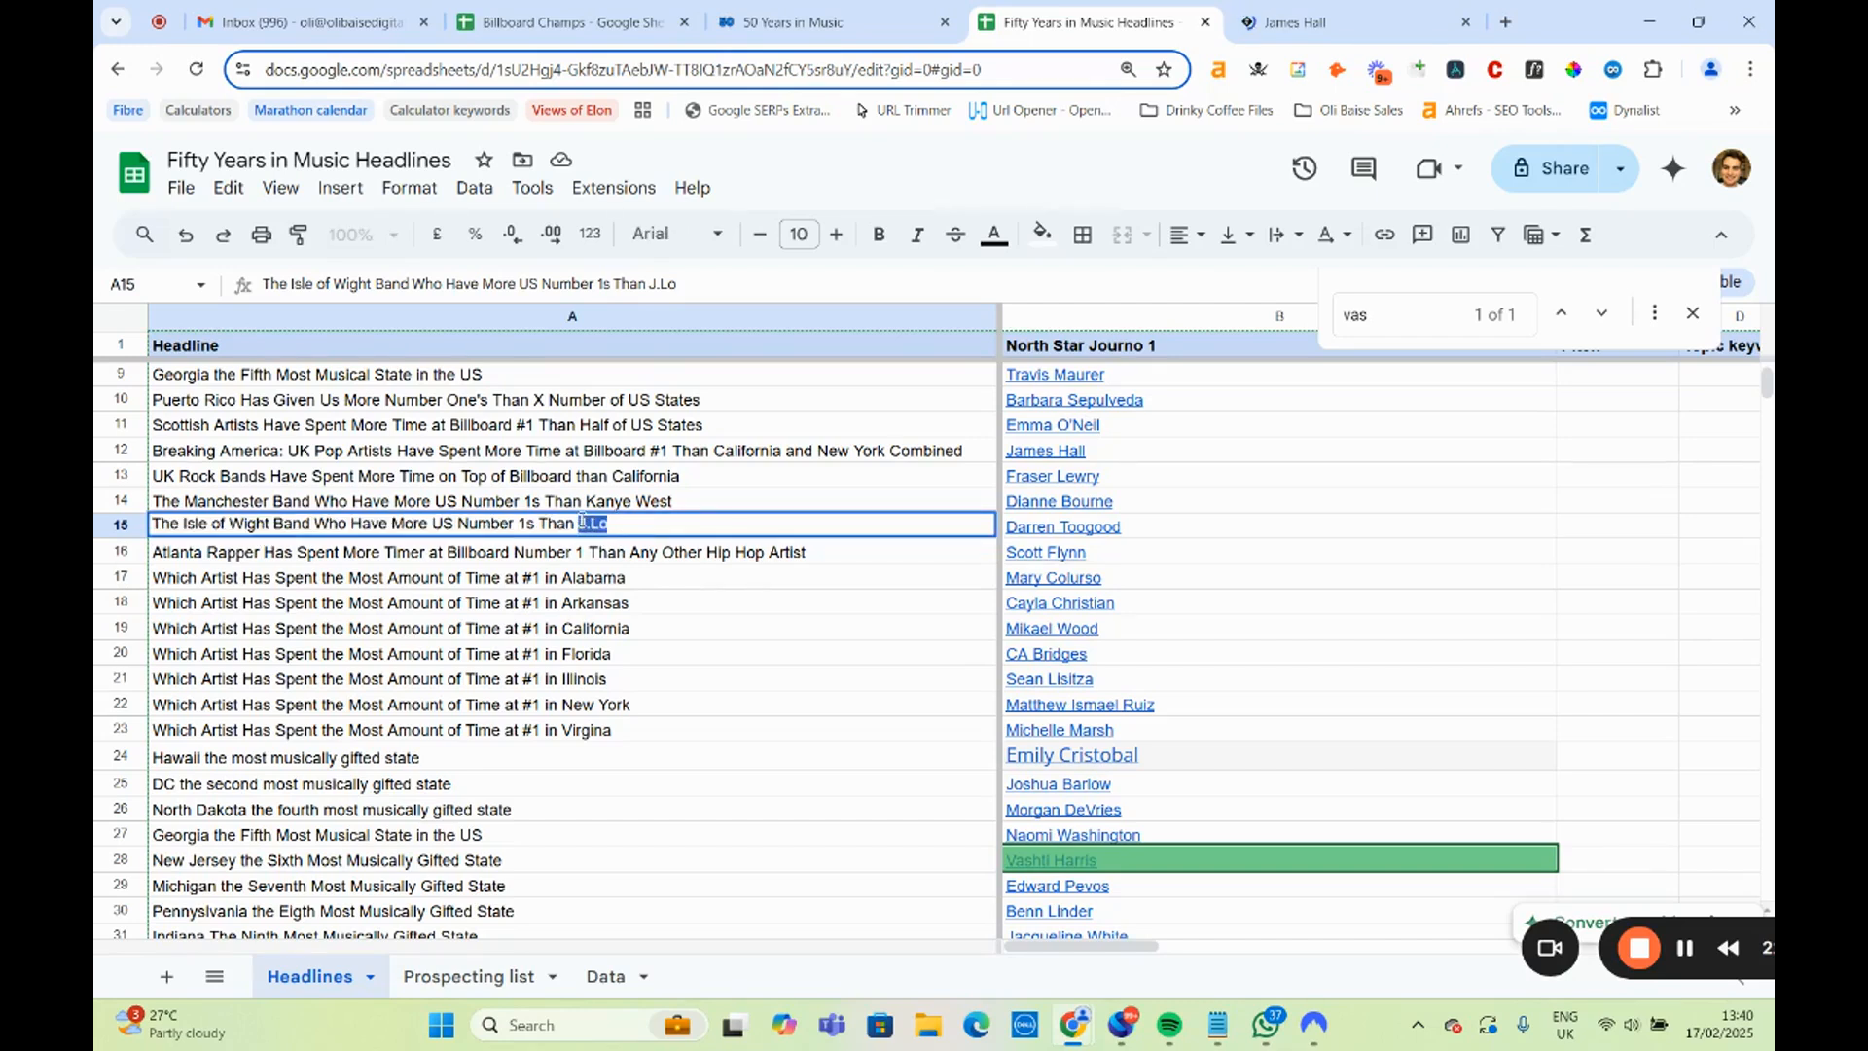
{"action": "type", "text": "Kanye West"}
{"action": "left_click", "coordinate": [818, 584]}
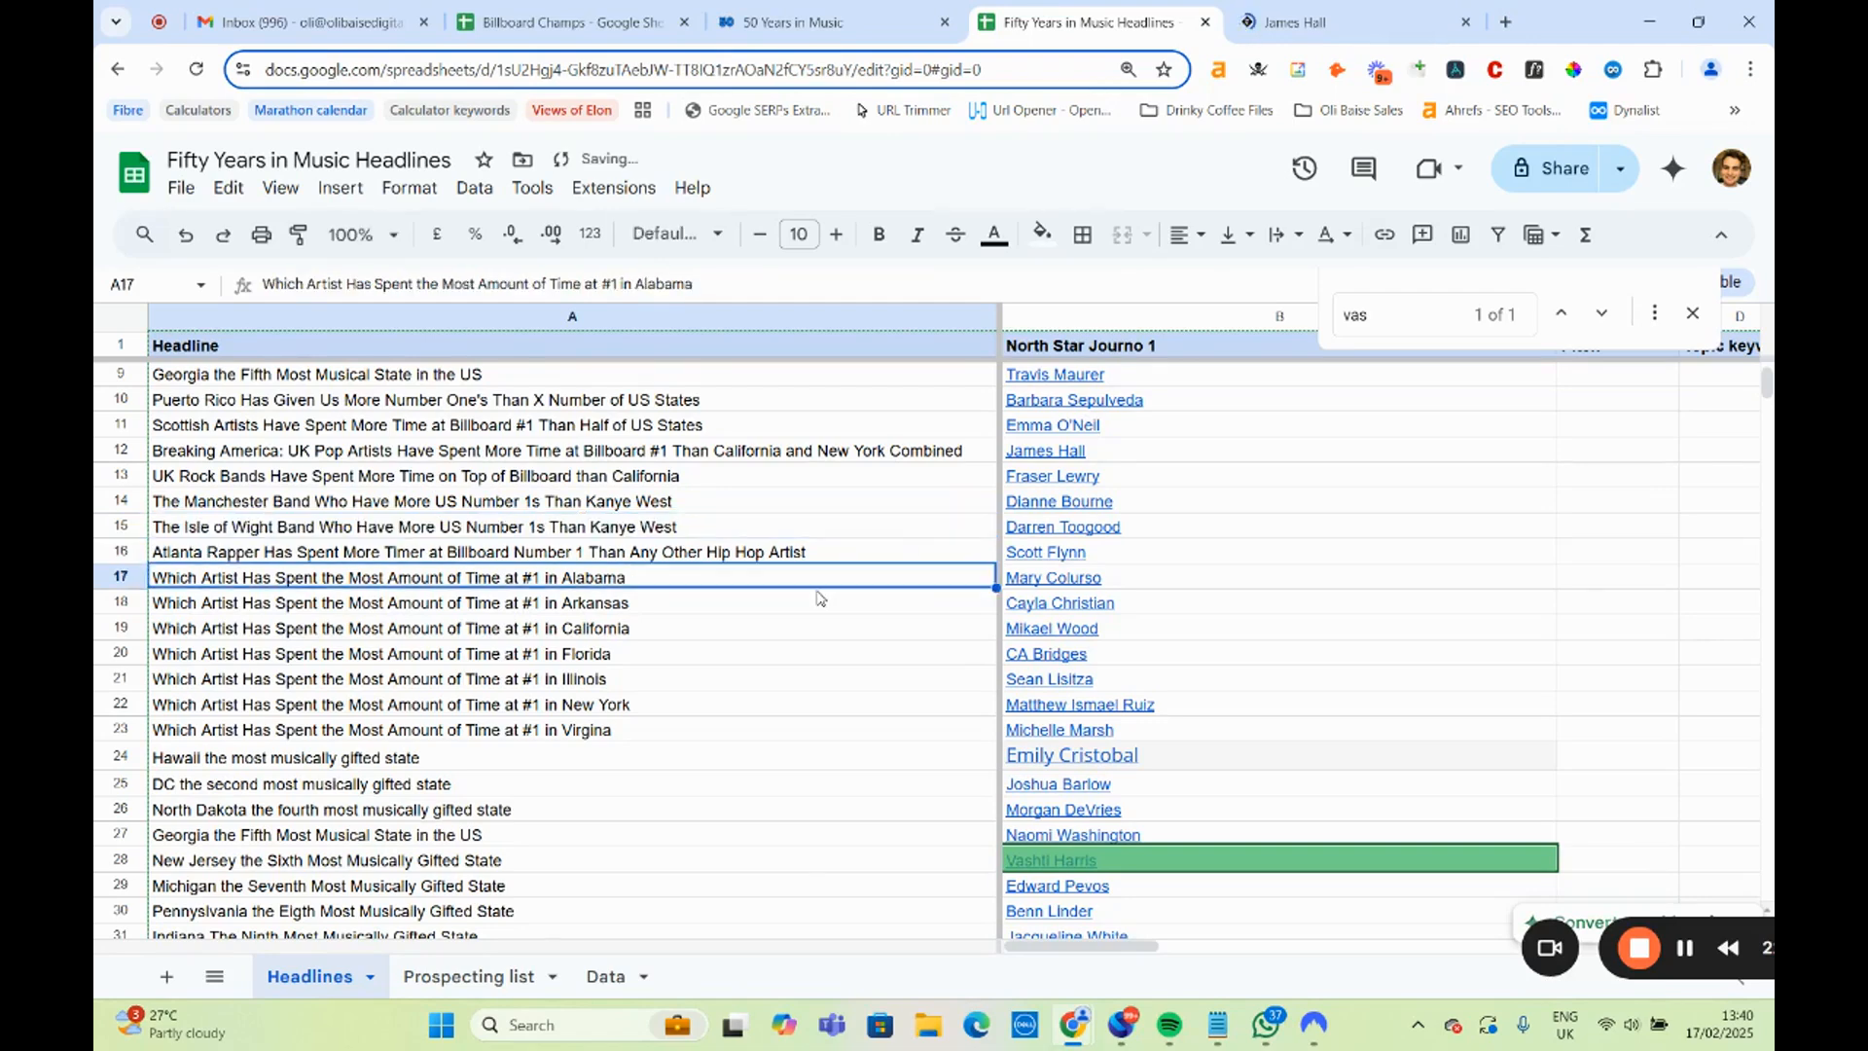
{"action": "left_click", "coordinate": [715, 531]}
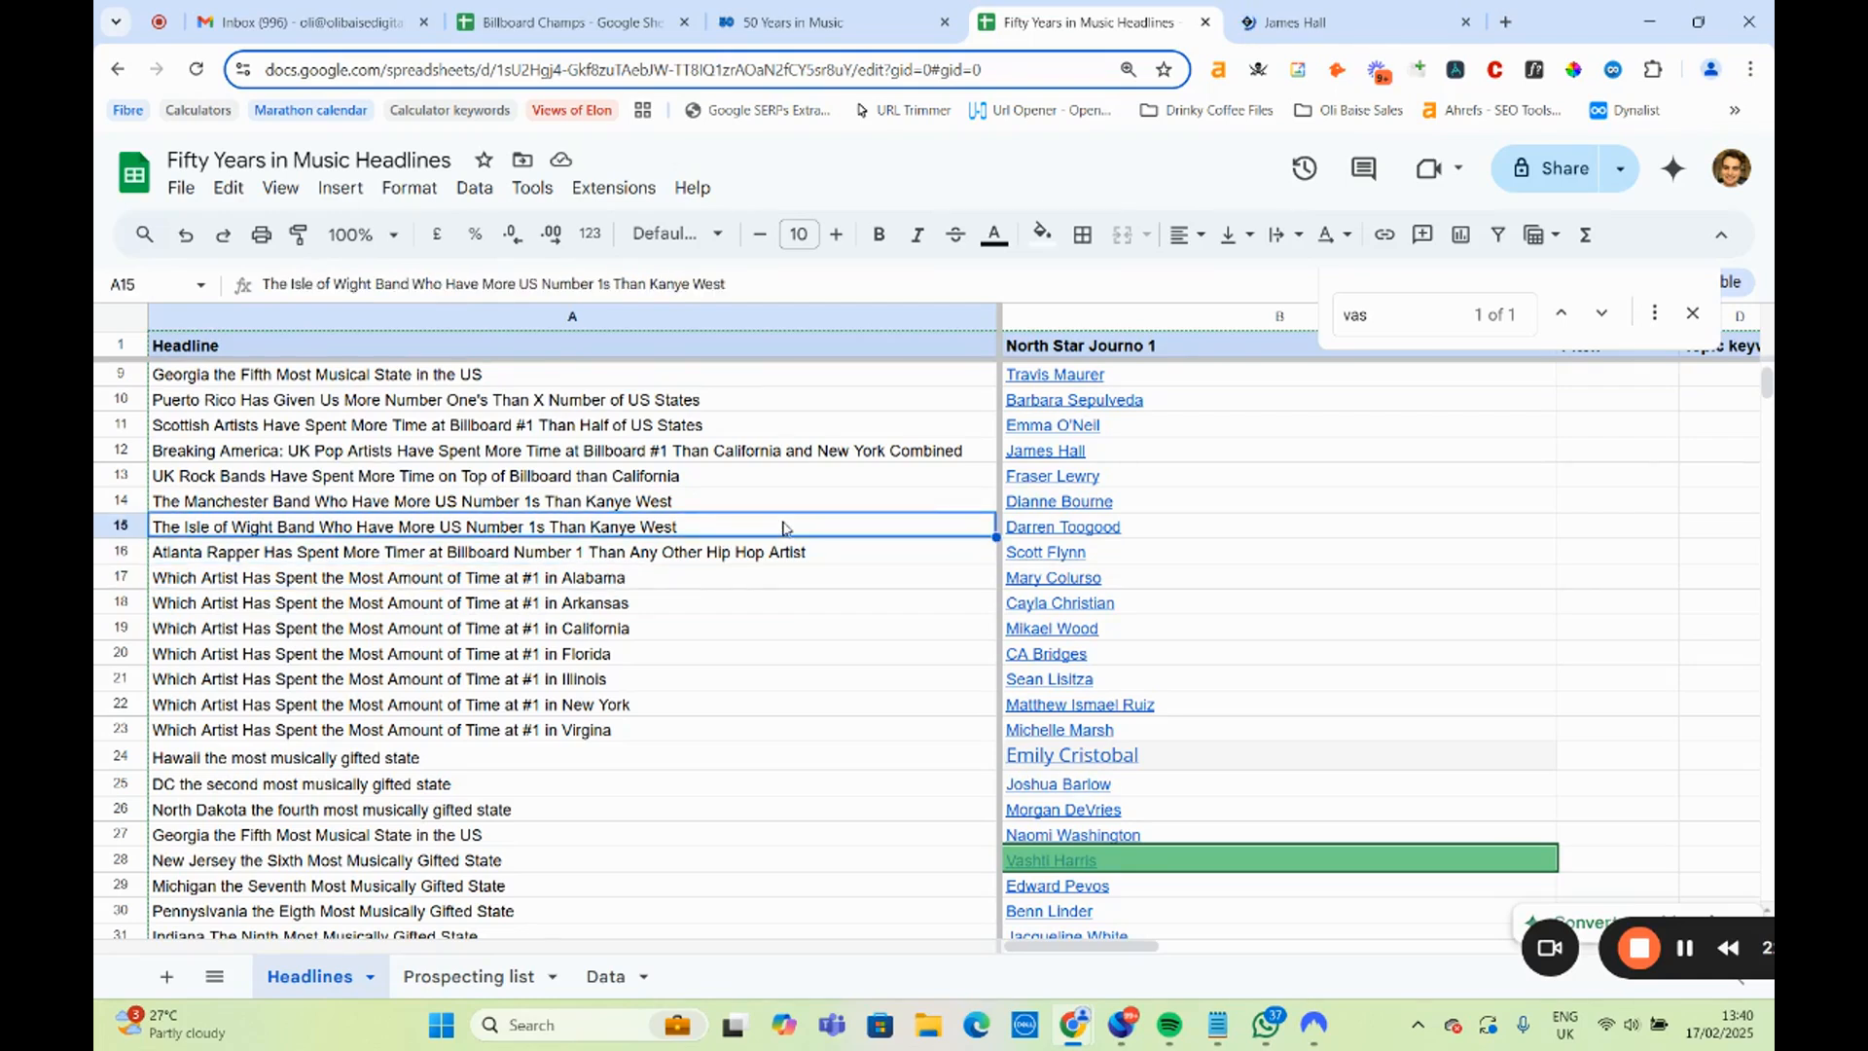
Open the Island Echo author page linked in B15 for the Isle of Wight headline, close the Telegraph page and return to the Headlines sheet.
{"action": "left_click_drag", "start_coordinate": [581, 501], "coordinate": [581, 536]}
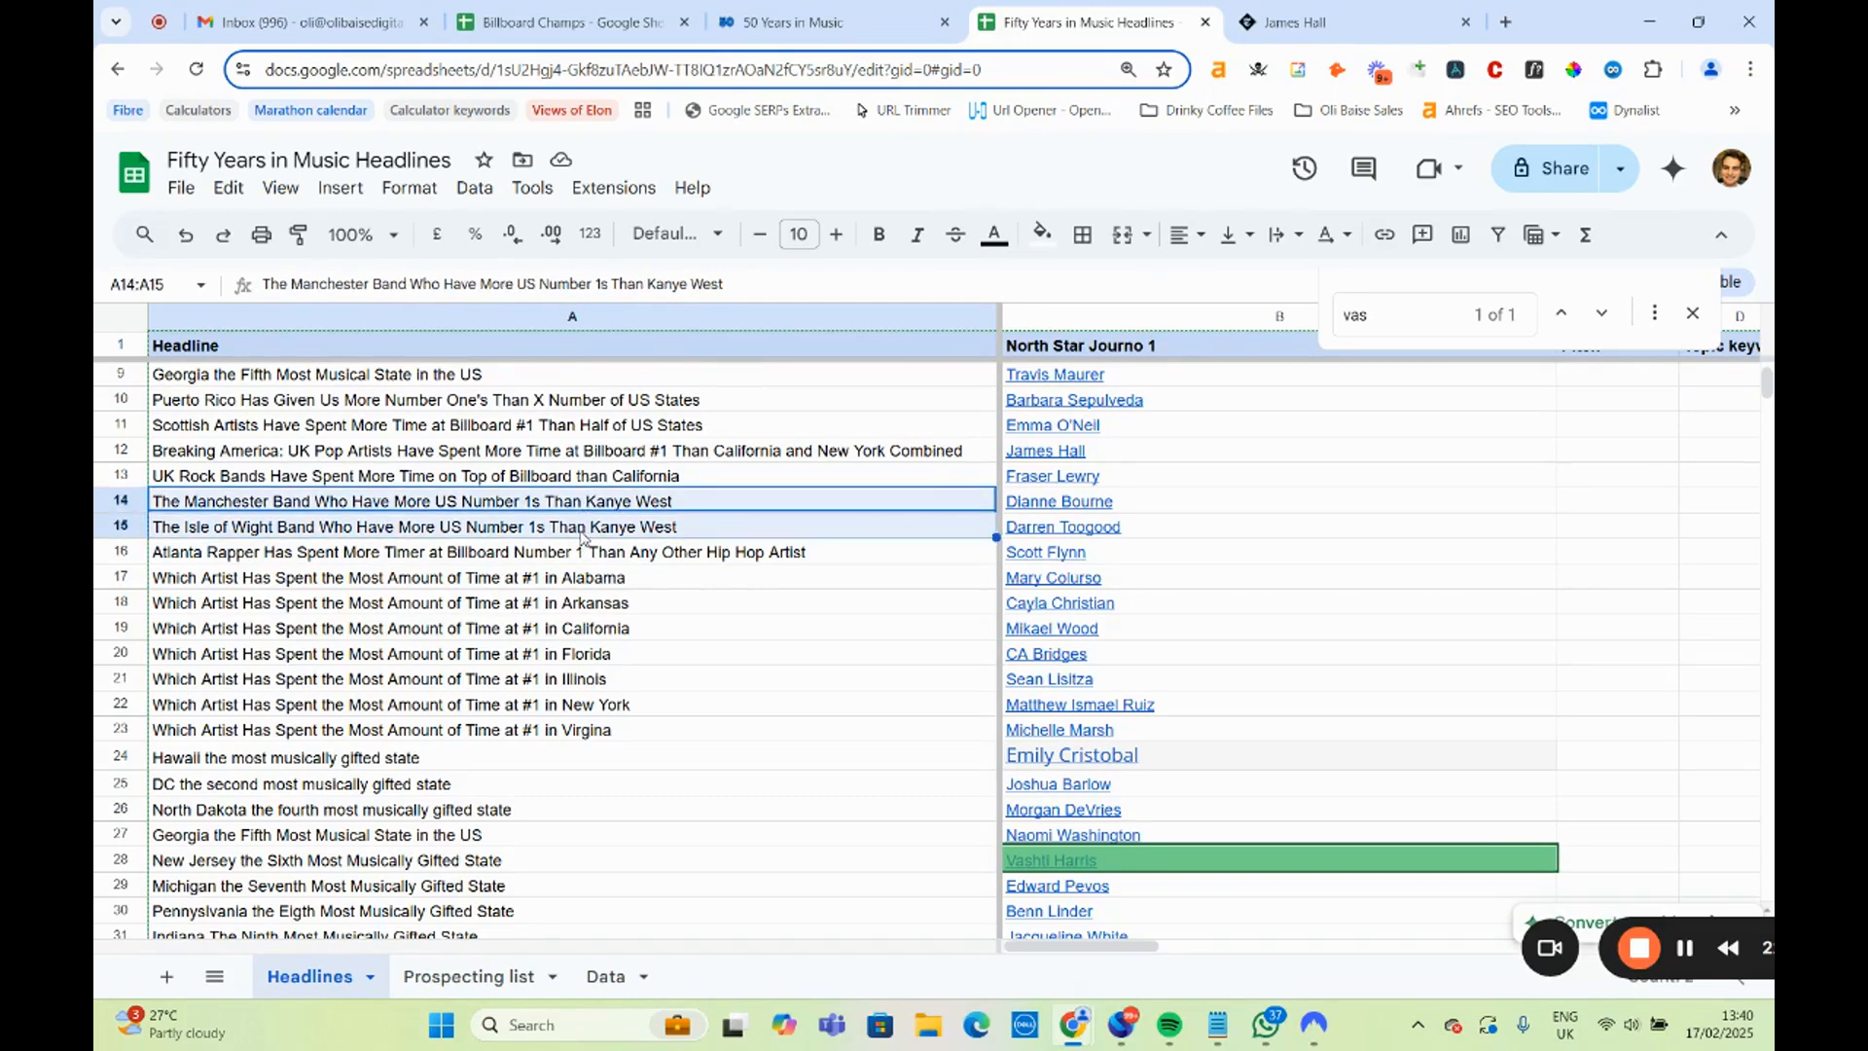
{"action": "left_click", "coordinate": [581, 533]}
{"action": "left_click", "coordinate": [1045, 530]}
{"action": "left_click", "coordinate": [1131, 571]}
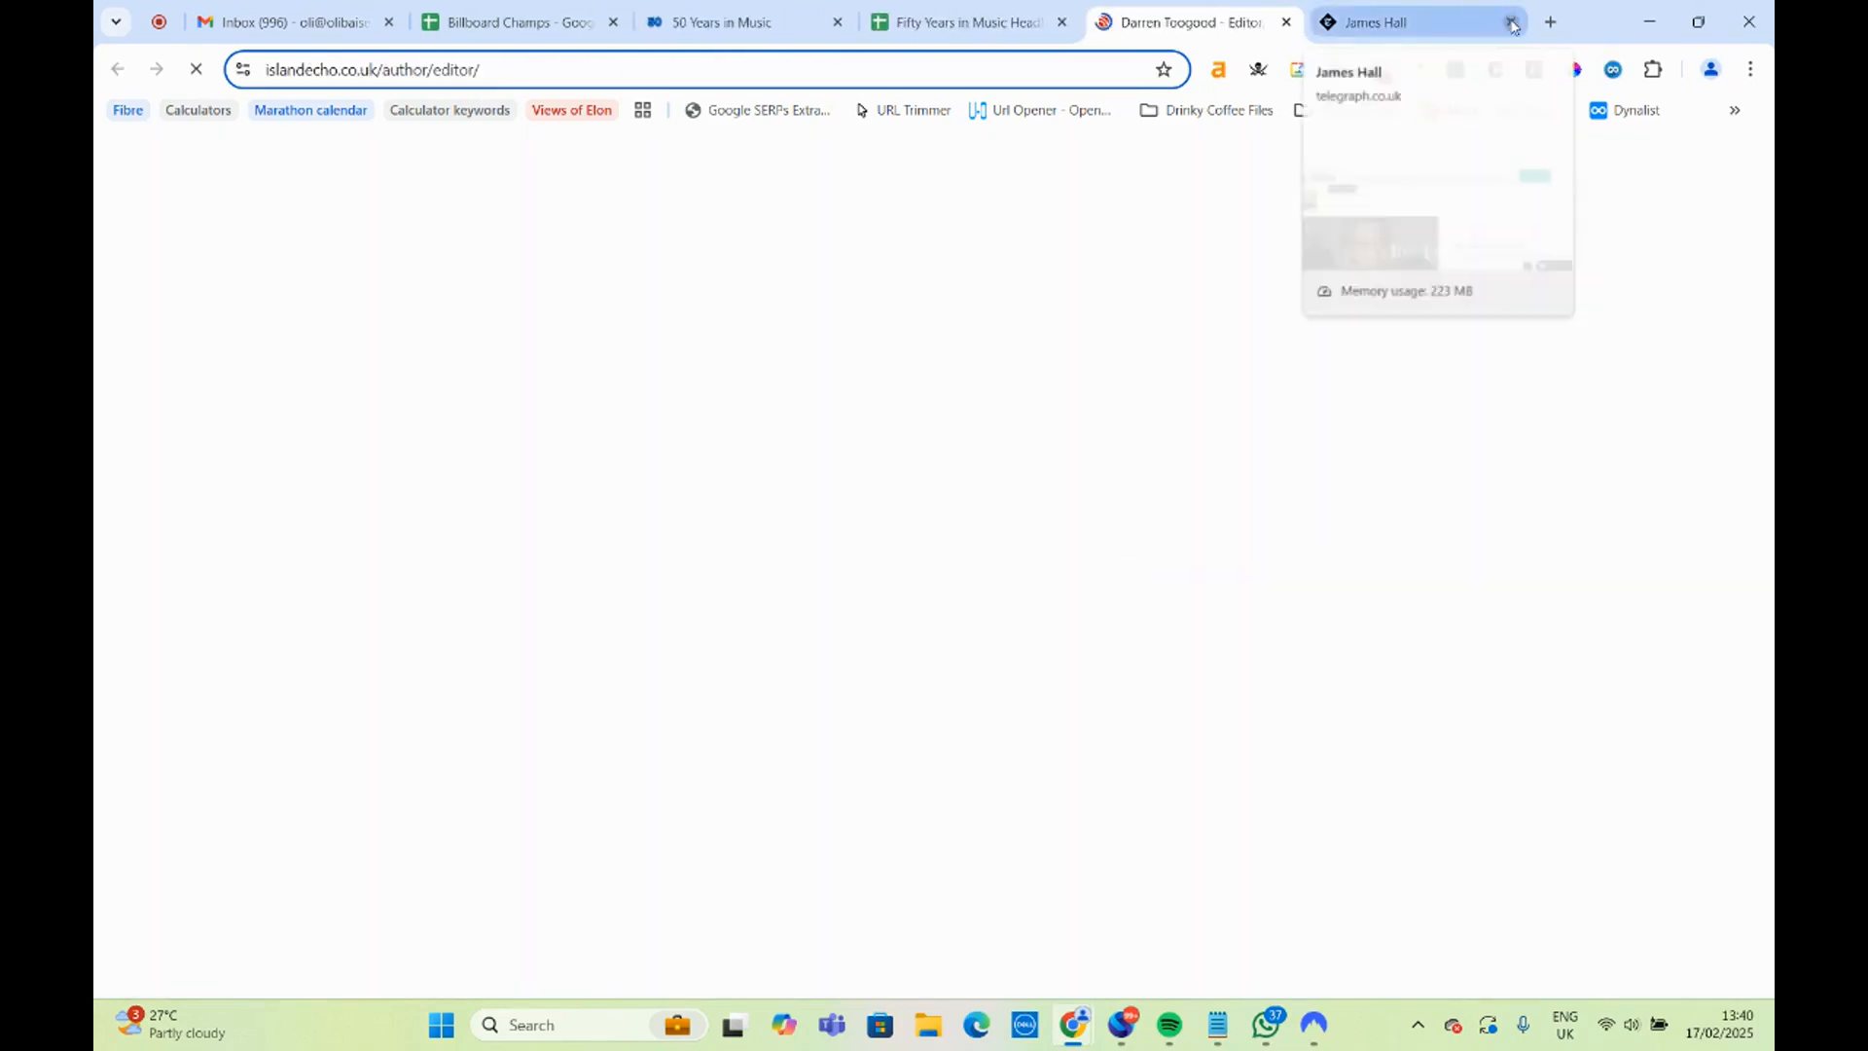
{"action": "left_click", "coordinate": [1505, 21]}
{"action": "left_click", "coordinate": [1118, 21]}
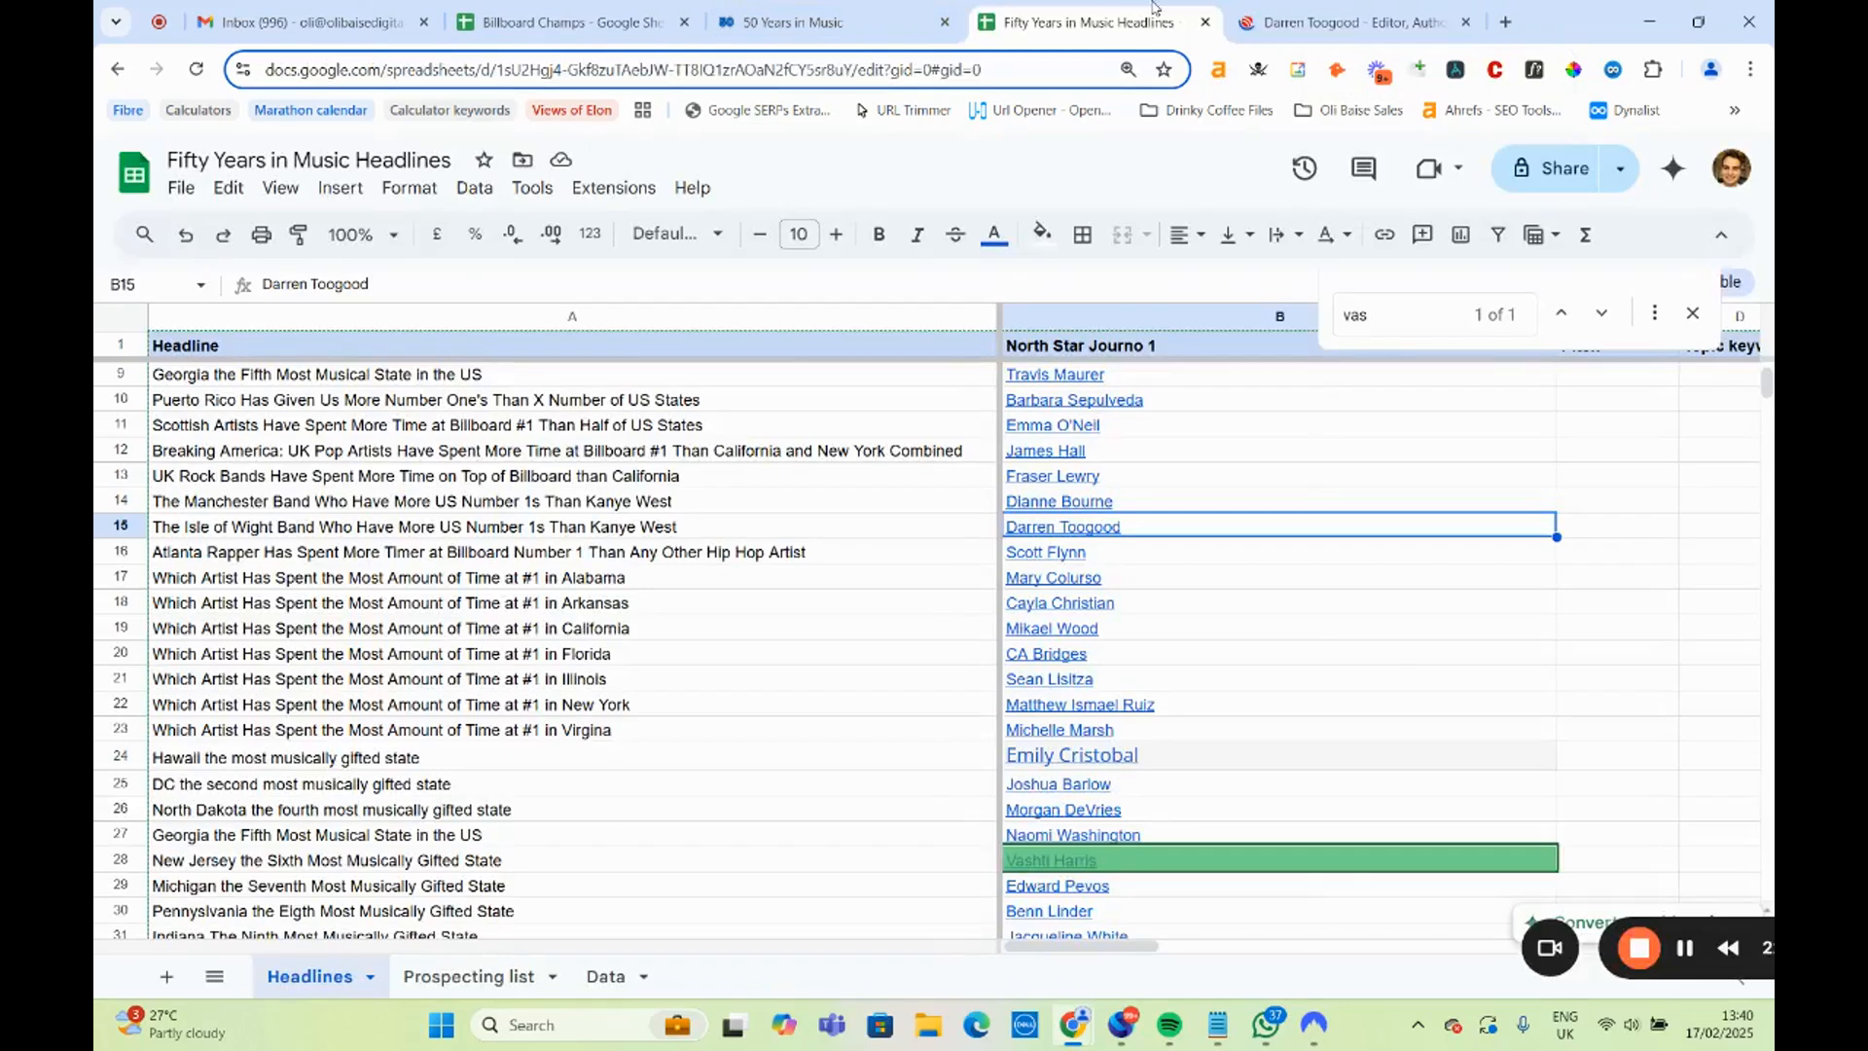
Review the Island Echo editor's author page for the Isle of Wight headline, dismissing the privacy notice, and close the page.
{"action": "left_click", "coordinate": [1292, 14]}
{"action": "scroll", "coordinate": [662, 491], "scroll_direction": "down", "scroll_amount": 2}
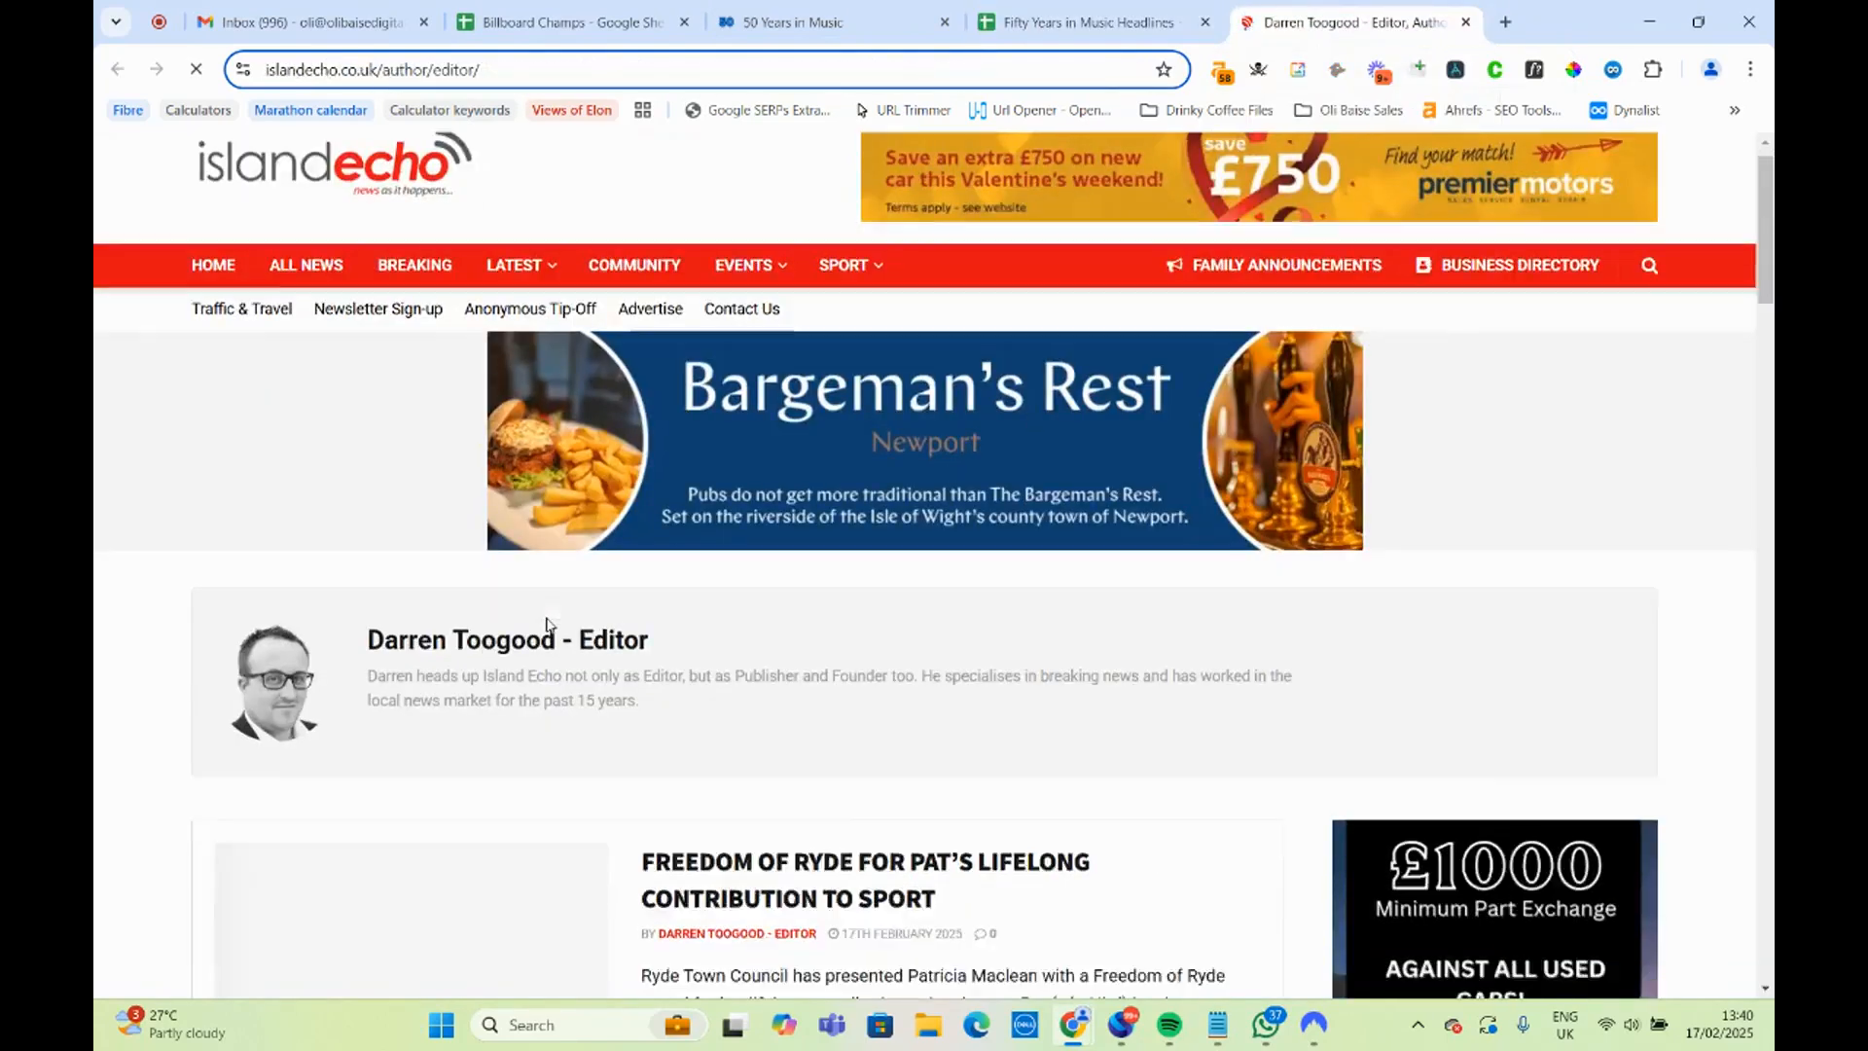
{"action": "scroll", "coordinate": [662, 491], "scroll_direction": "up", "scroll_amount": 2}
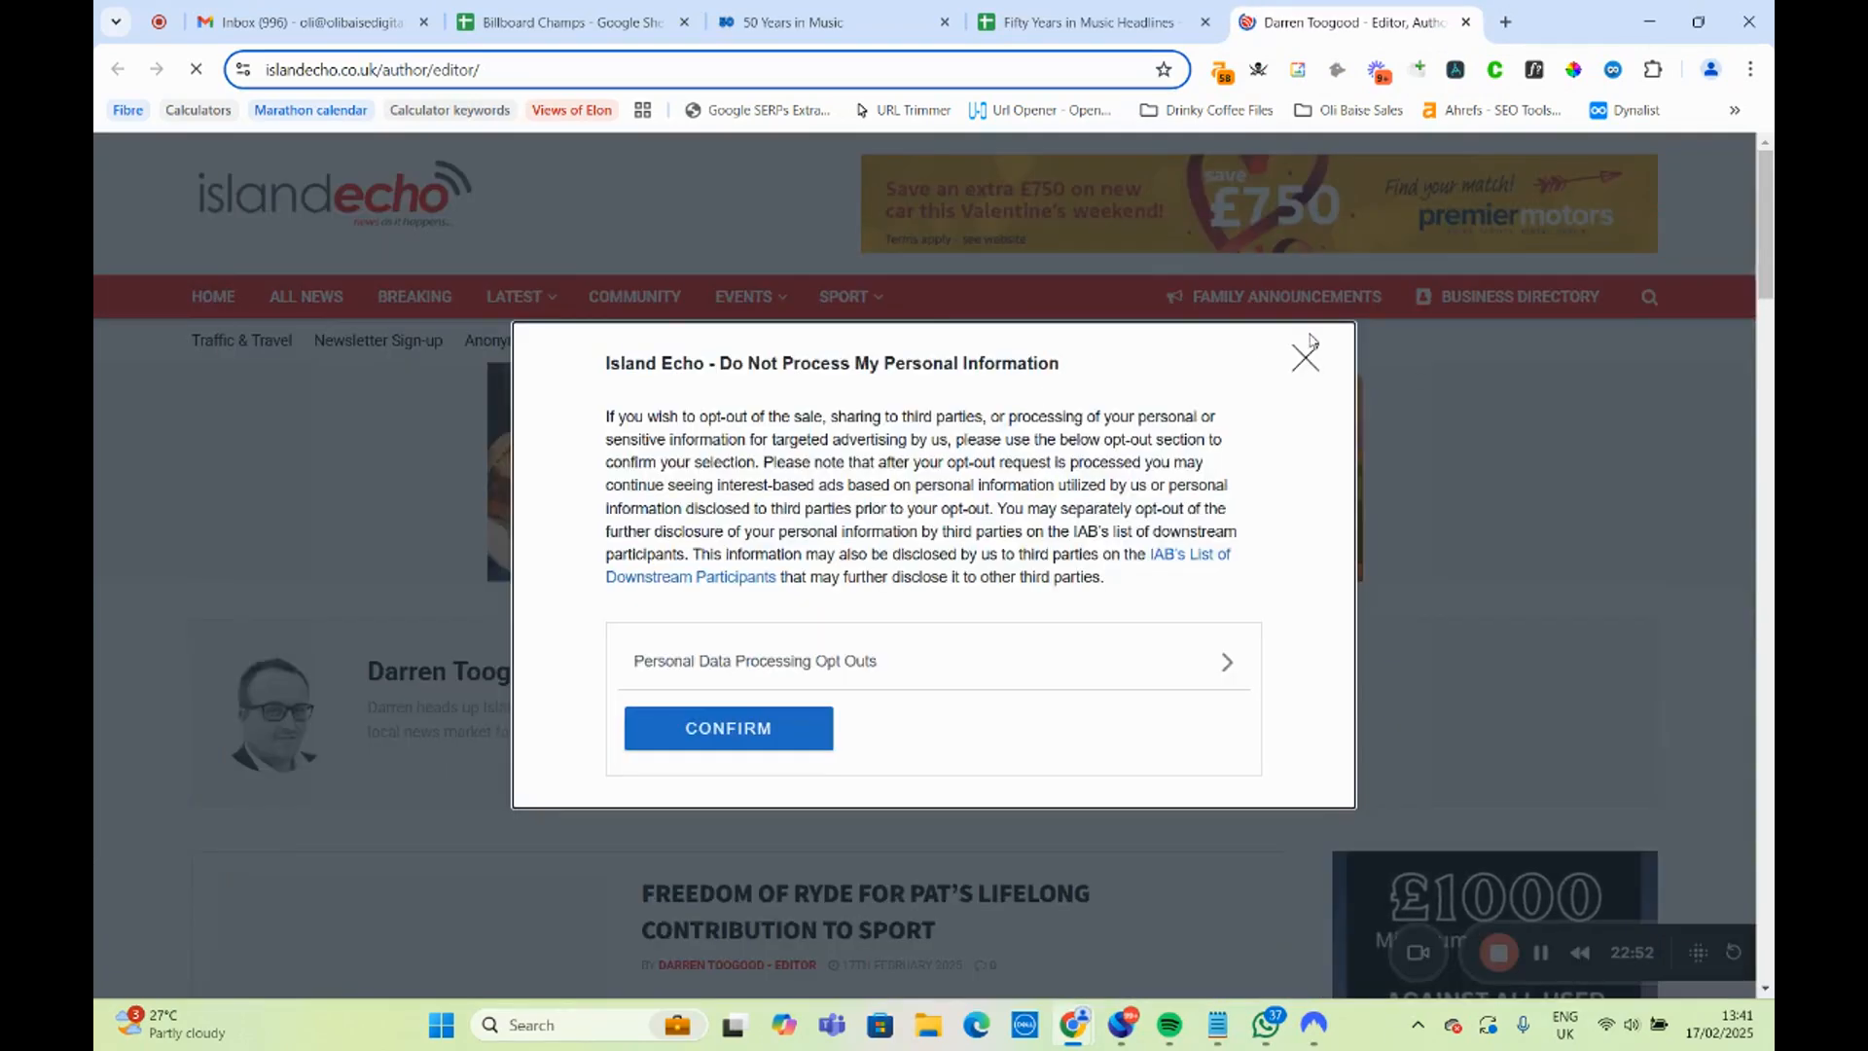
{"action": "left_click", "coordinate": [1304, 355]}
{"action": "scroll", "coordinate": [633, 521], "scroll_direction": "down", "scroll_amount": 2}
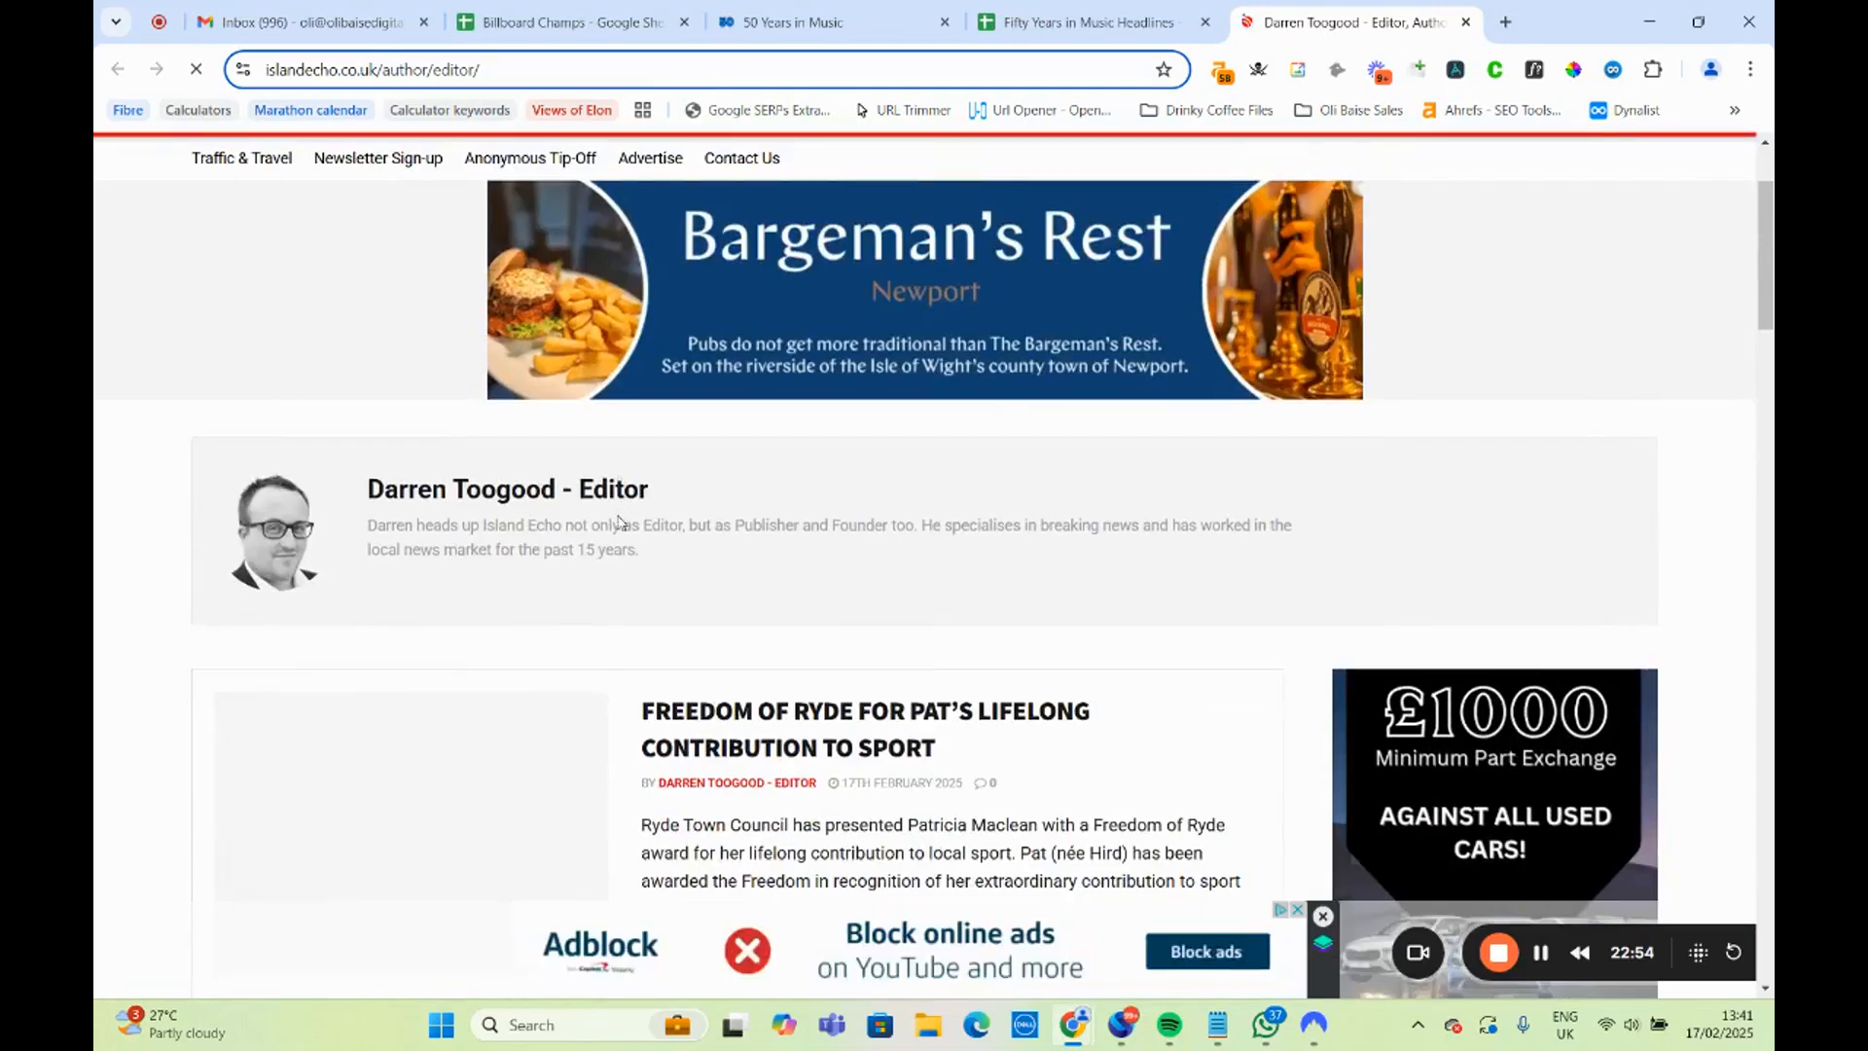
{"action": "scroll", "coordinate": [622, 522], "scroll_direction": "down", "scroll_amount": 5}
{"action": "scroll", "coordinate": [625, 523], "scroll_direction": "up", "scroll_amount": 5}
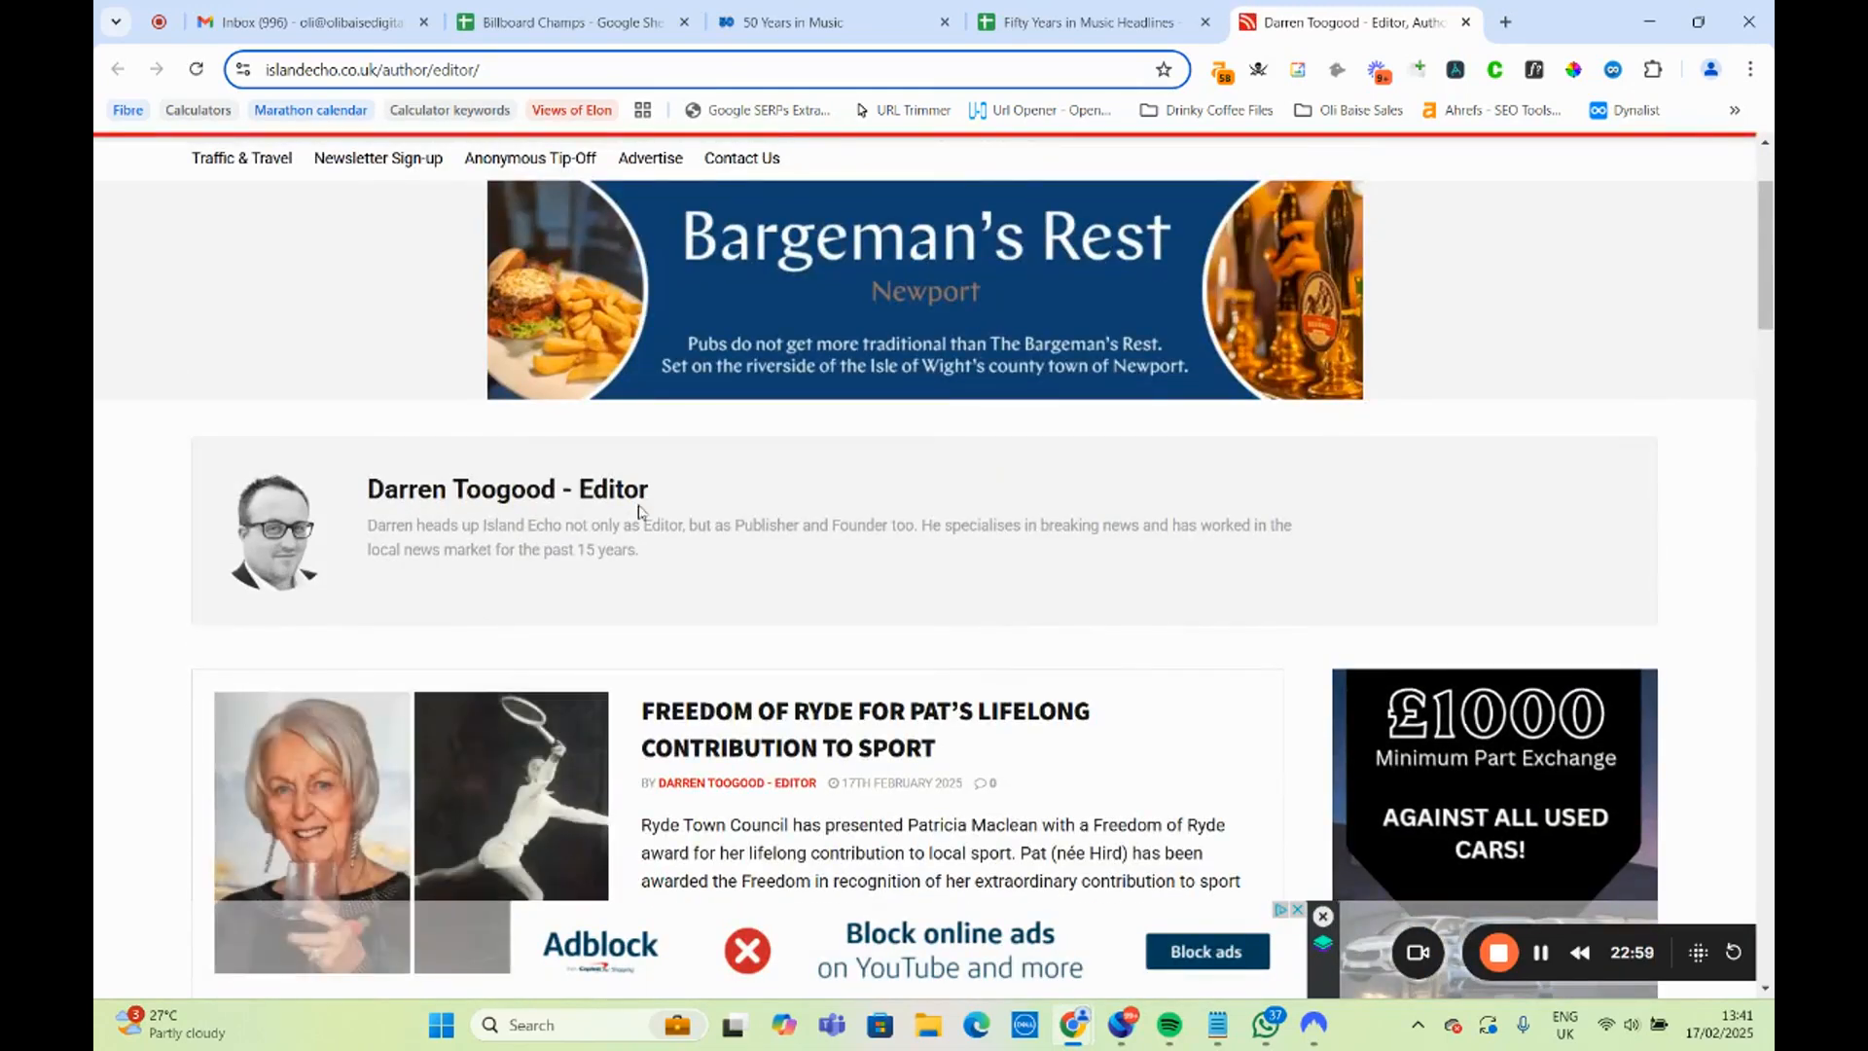
{"action": "scroll", "coordinate": [770, 502], "scroll_direction": "down", "scroll_amount": 1}
{"action": "scroll", "coordinate": [770, 502], "scroll_direction": "down", "scroll_amount": 5}
{"action": "scroll", "coordinate": [776, 544], "scroll_direction": "up", "scroll_amount": 7}
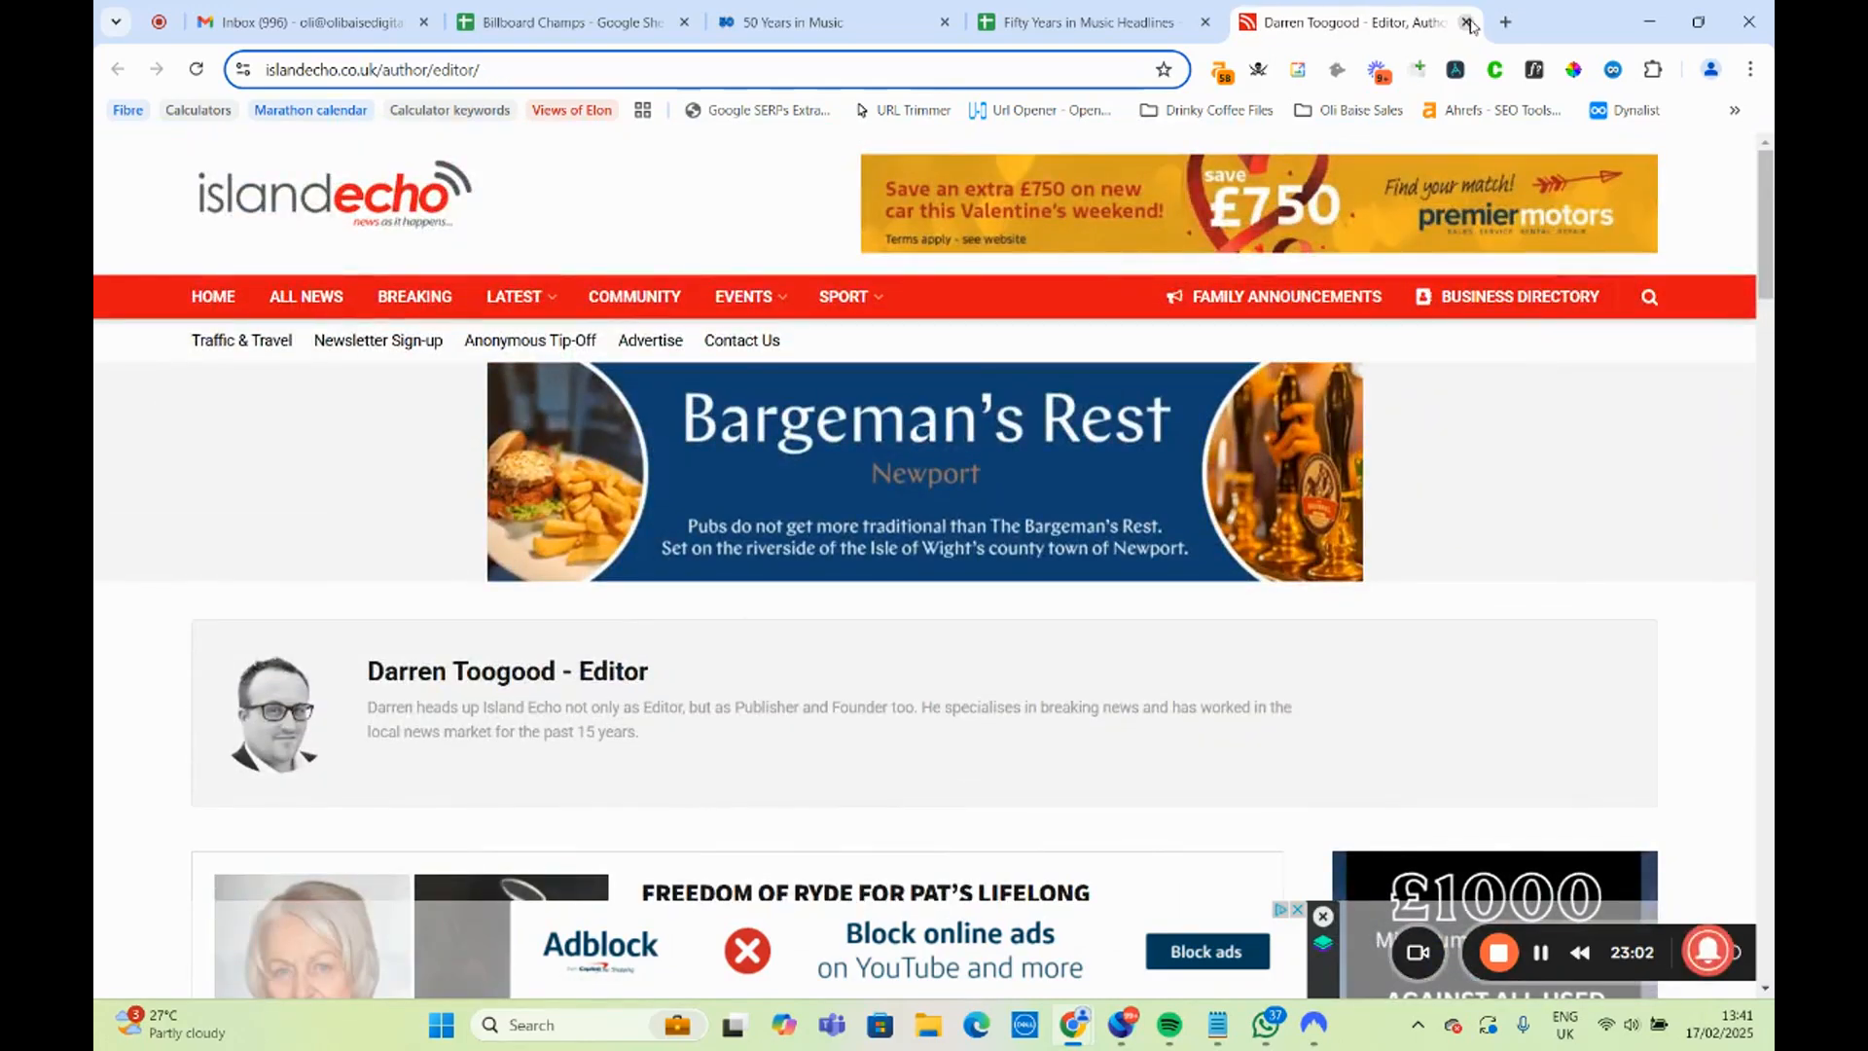
{"action": "left_click", "coordinate": [1467, 23]}
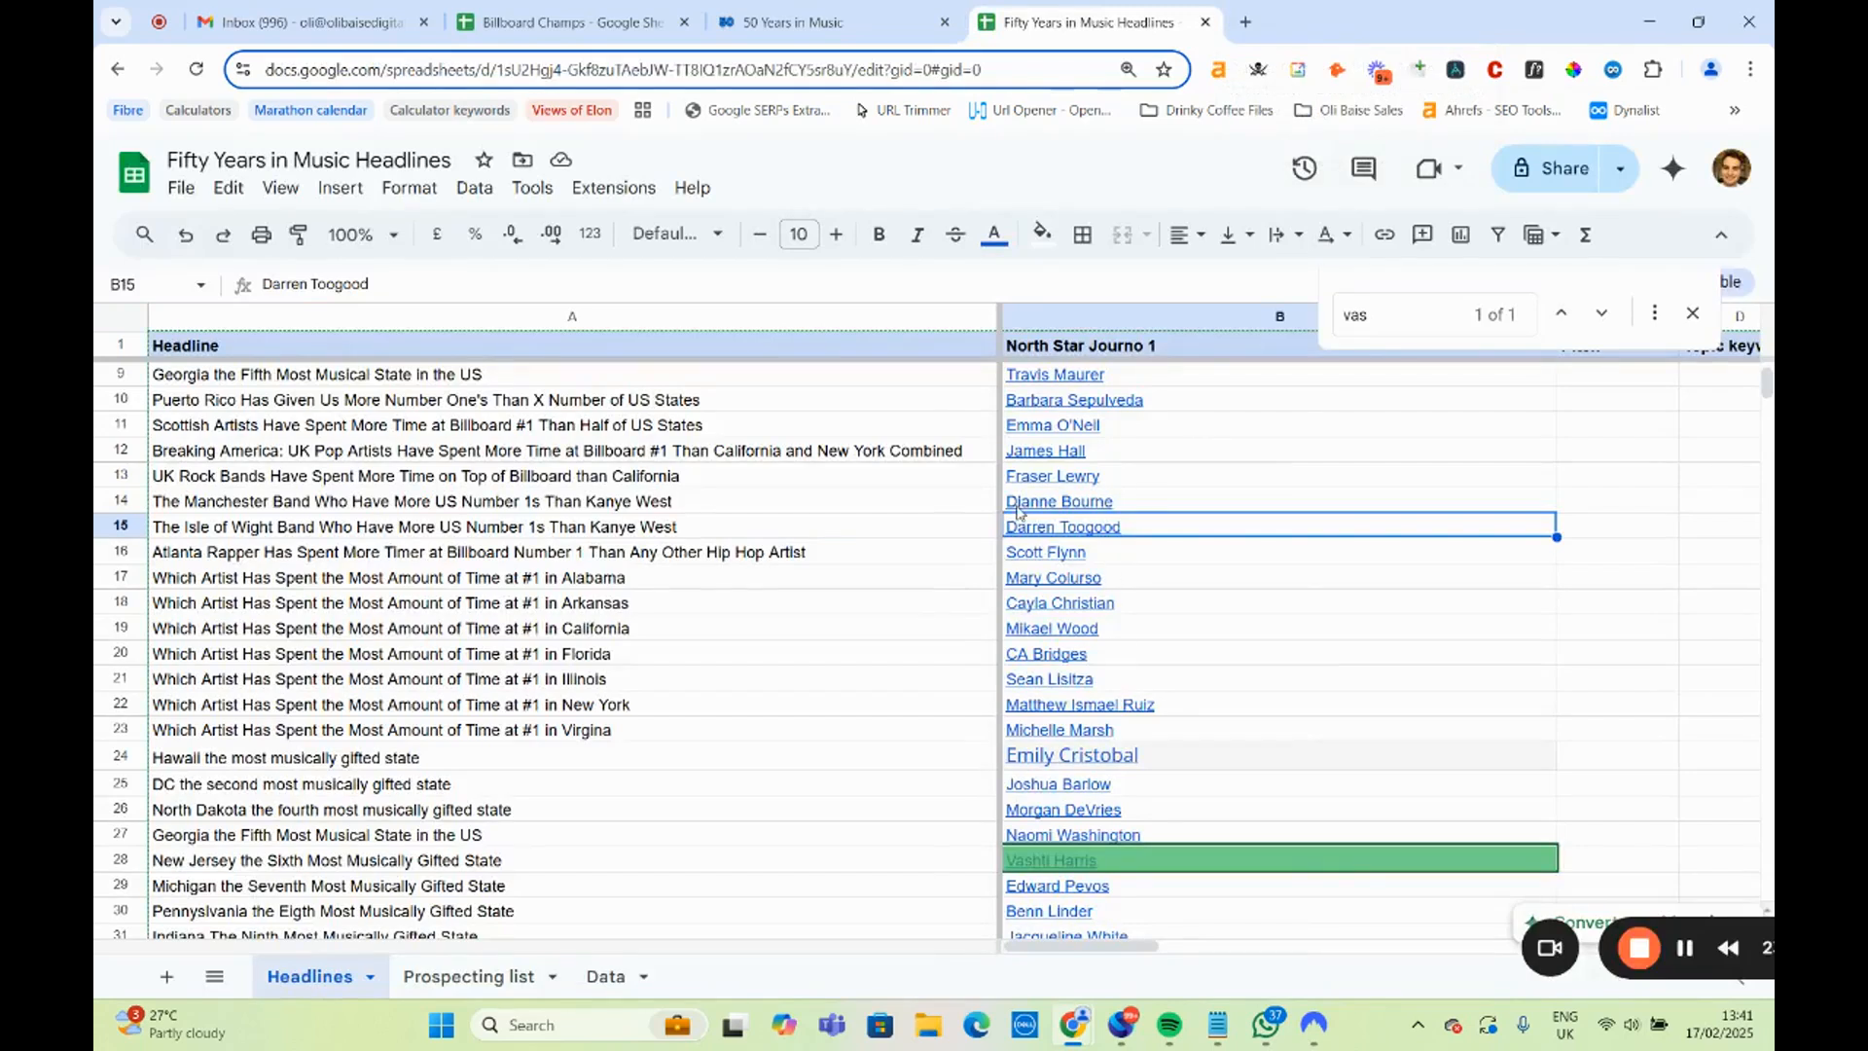
Reword the start of the Atlanta rapper headline in A16 to read "This Atlanta Rapper".
{"action": "key", "text": "Down"}
{"action": "key", "text": "Left"}
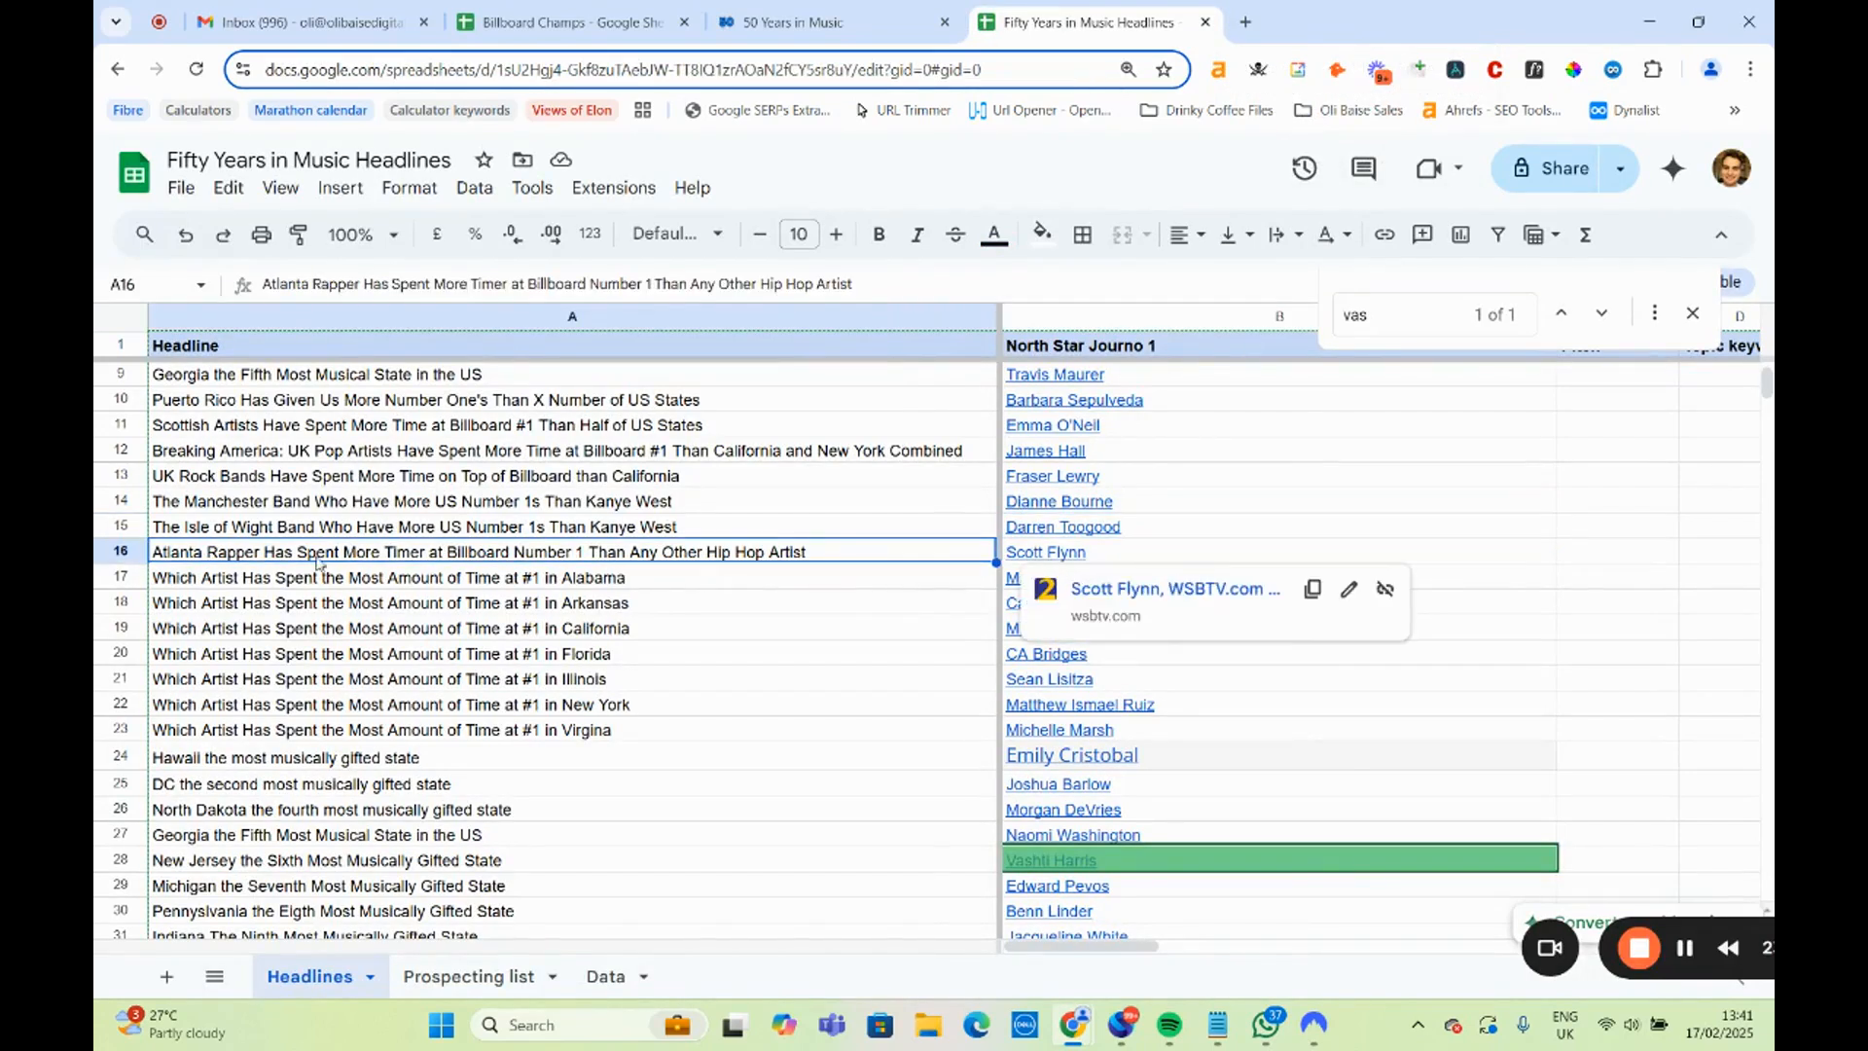
{"action": "double_click", "coordinate": [369, 561]}
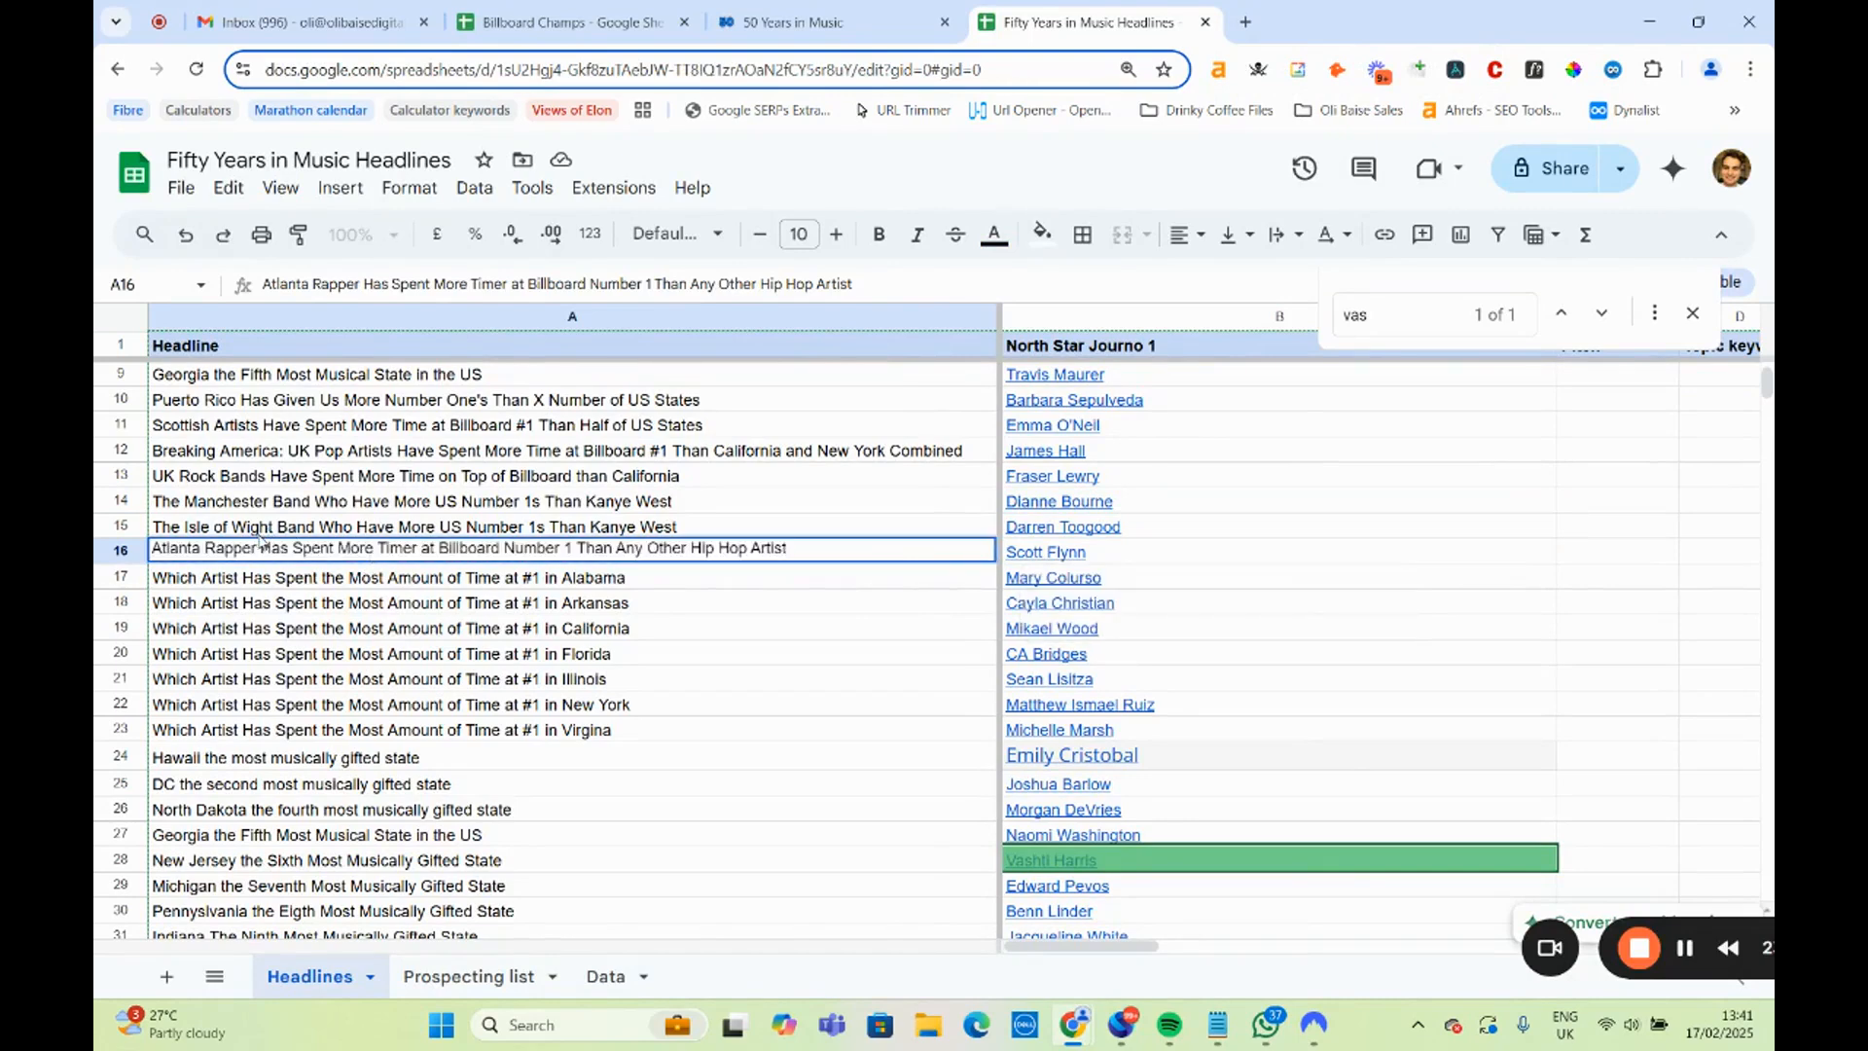
{"action": "left_click", "coordinate": [154, 549]}
{"action": "type", "text": "The"}
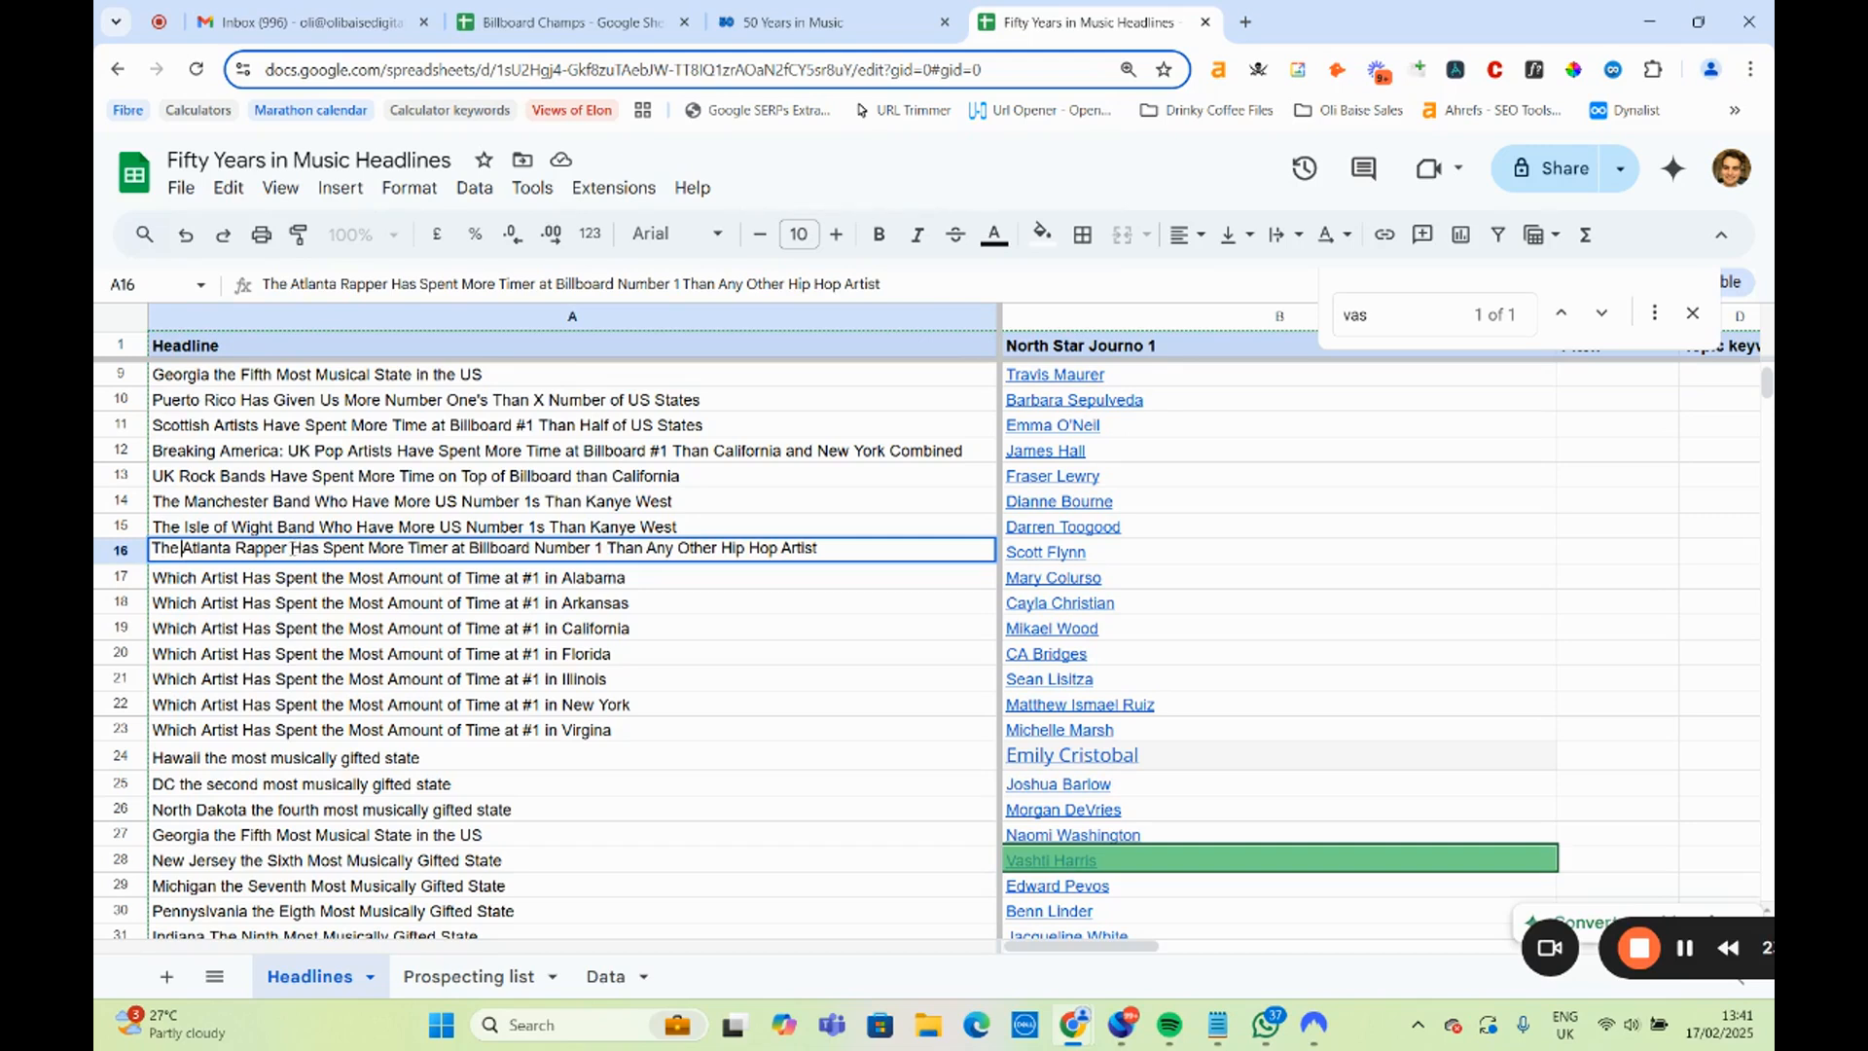
{"action": "left_click_drag", "start_coordinate": [291, 549], "coordinate": [738, 548]}
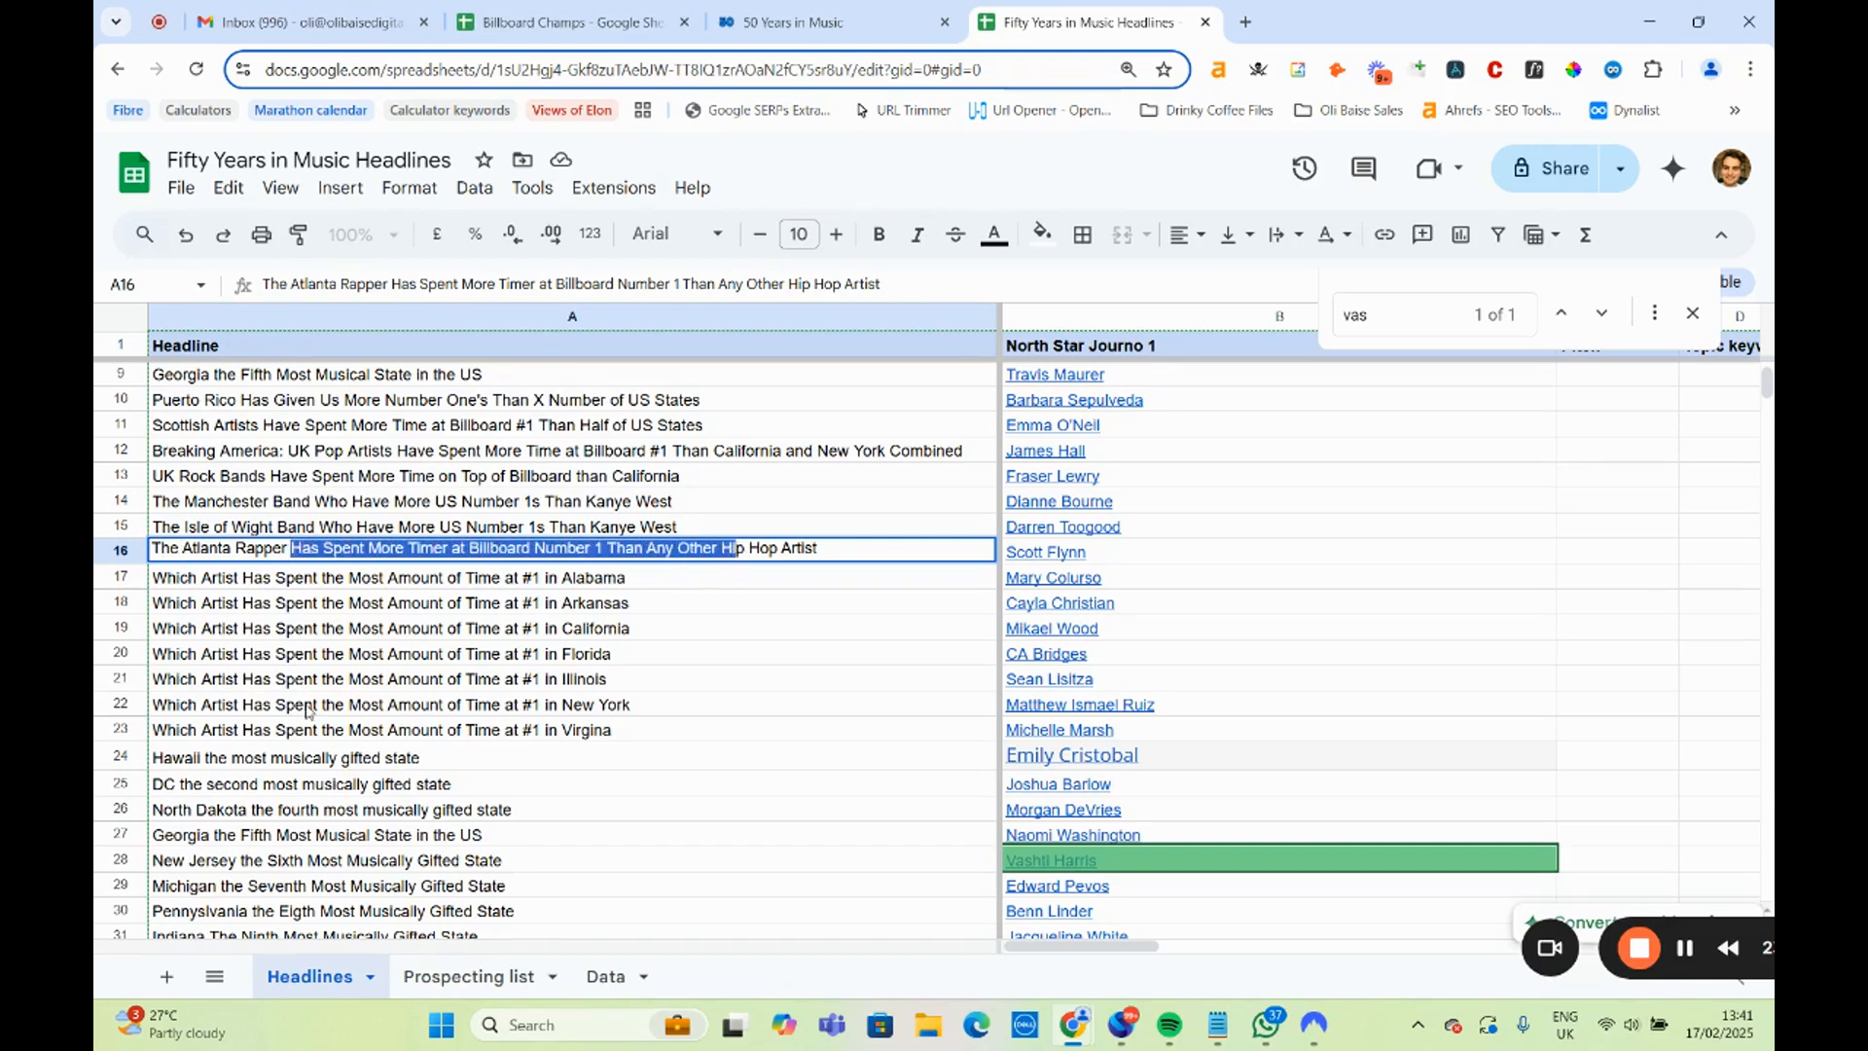
{"action": "left_click", "coordinate": [178, 549]}
{"action": "key", "text": "BackSpace"}
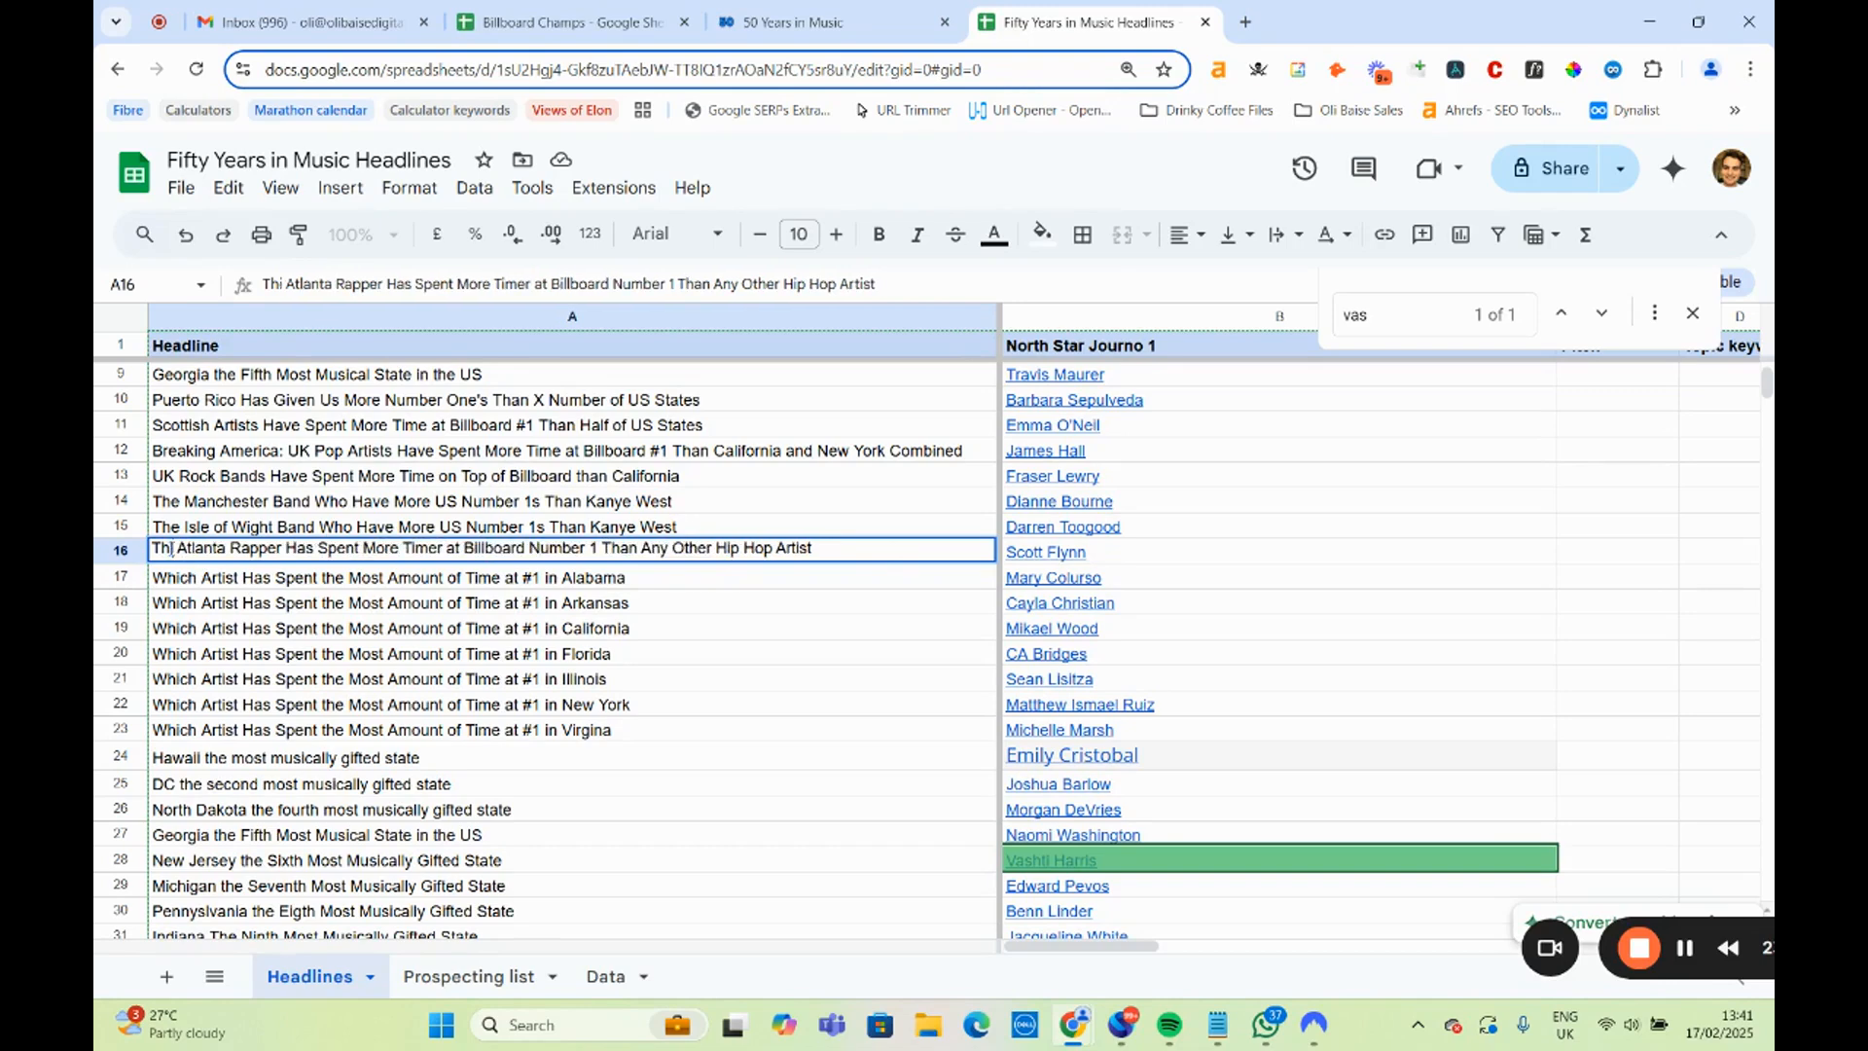
{"action": "type", "text": "is"}
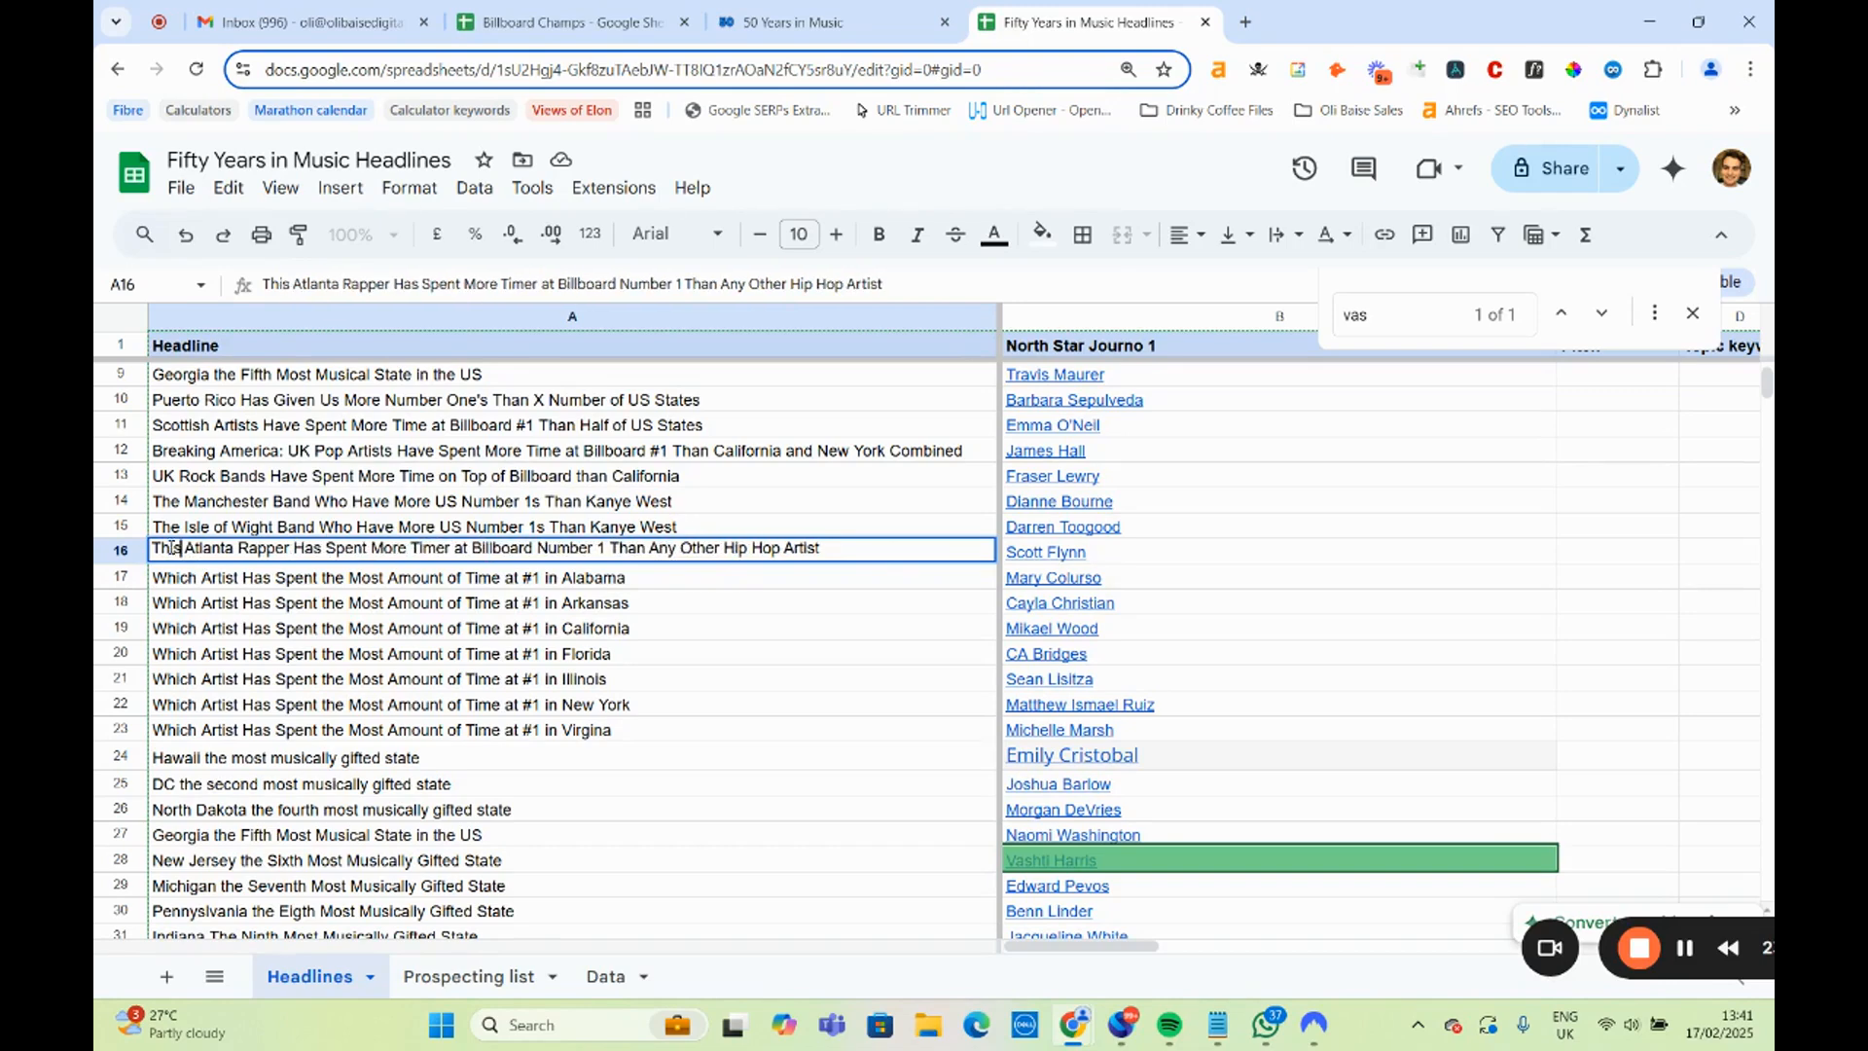
Open the WSB-TV author page linked in B16 for the Atlanta rapper headline, look through the latest articles and close it.
{"action": "left_click", "coordinate": [1028, 553]}
{"action": "left_click", "coordinate": [1121, 583]}
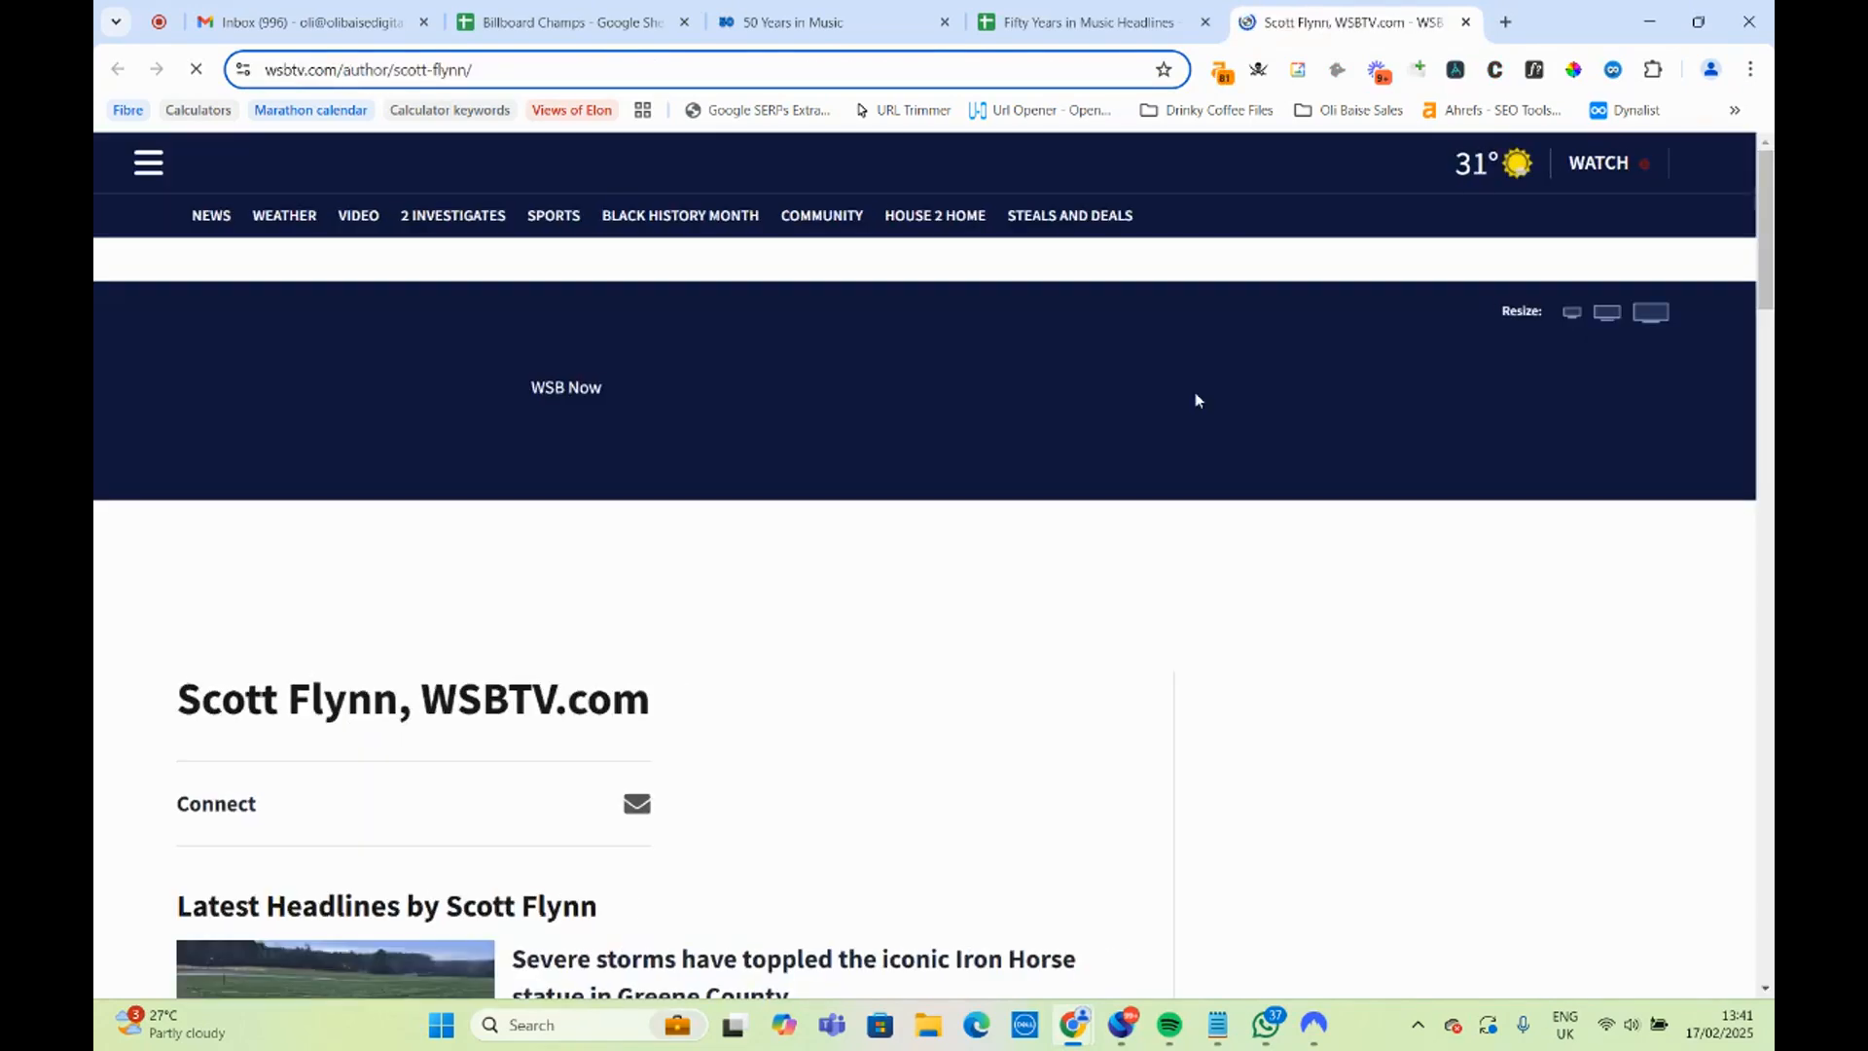
{"action": "scroll", "coordinate": [1021, 586], "scroll_direction": "down", "scroll_amount": 3}
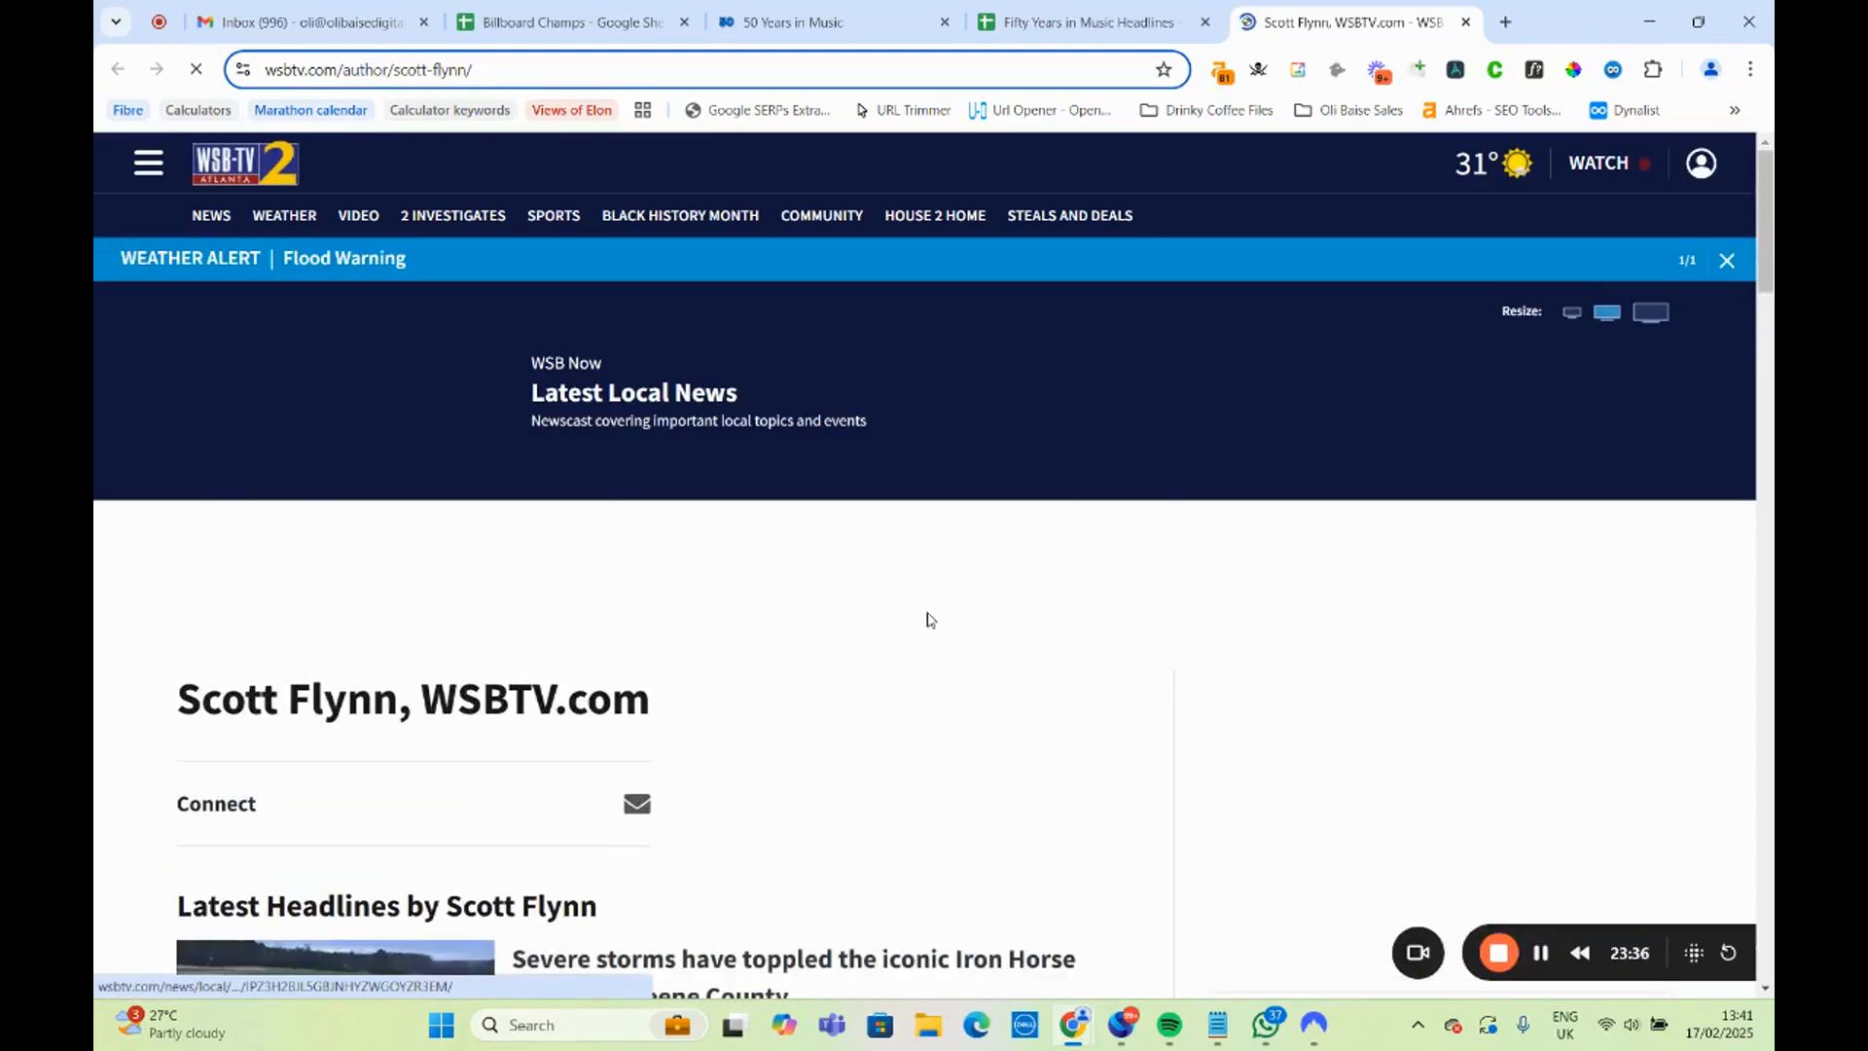
{"action": "scroll", "coordinate": [446, 616], "scroll_direction": "down", "scroll_amount": 8}
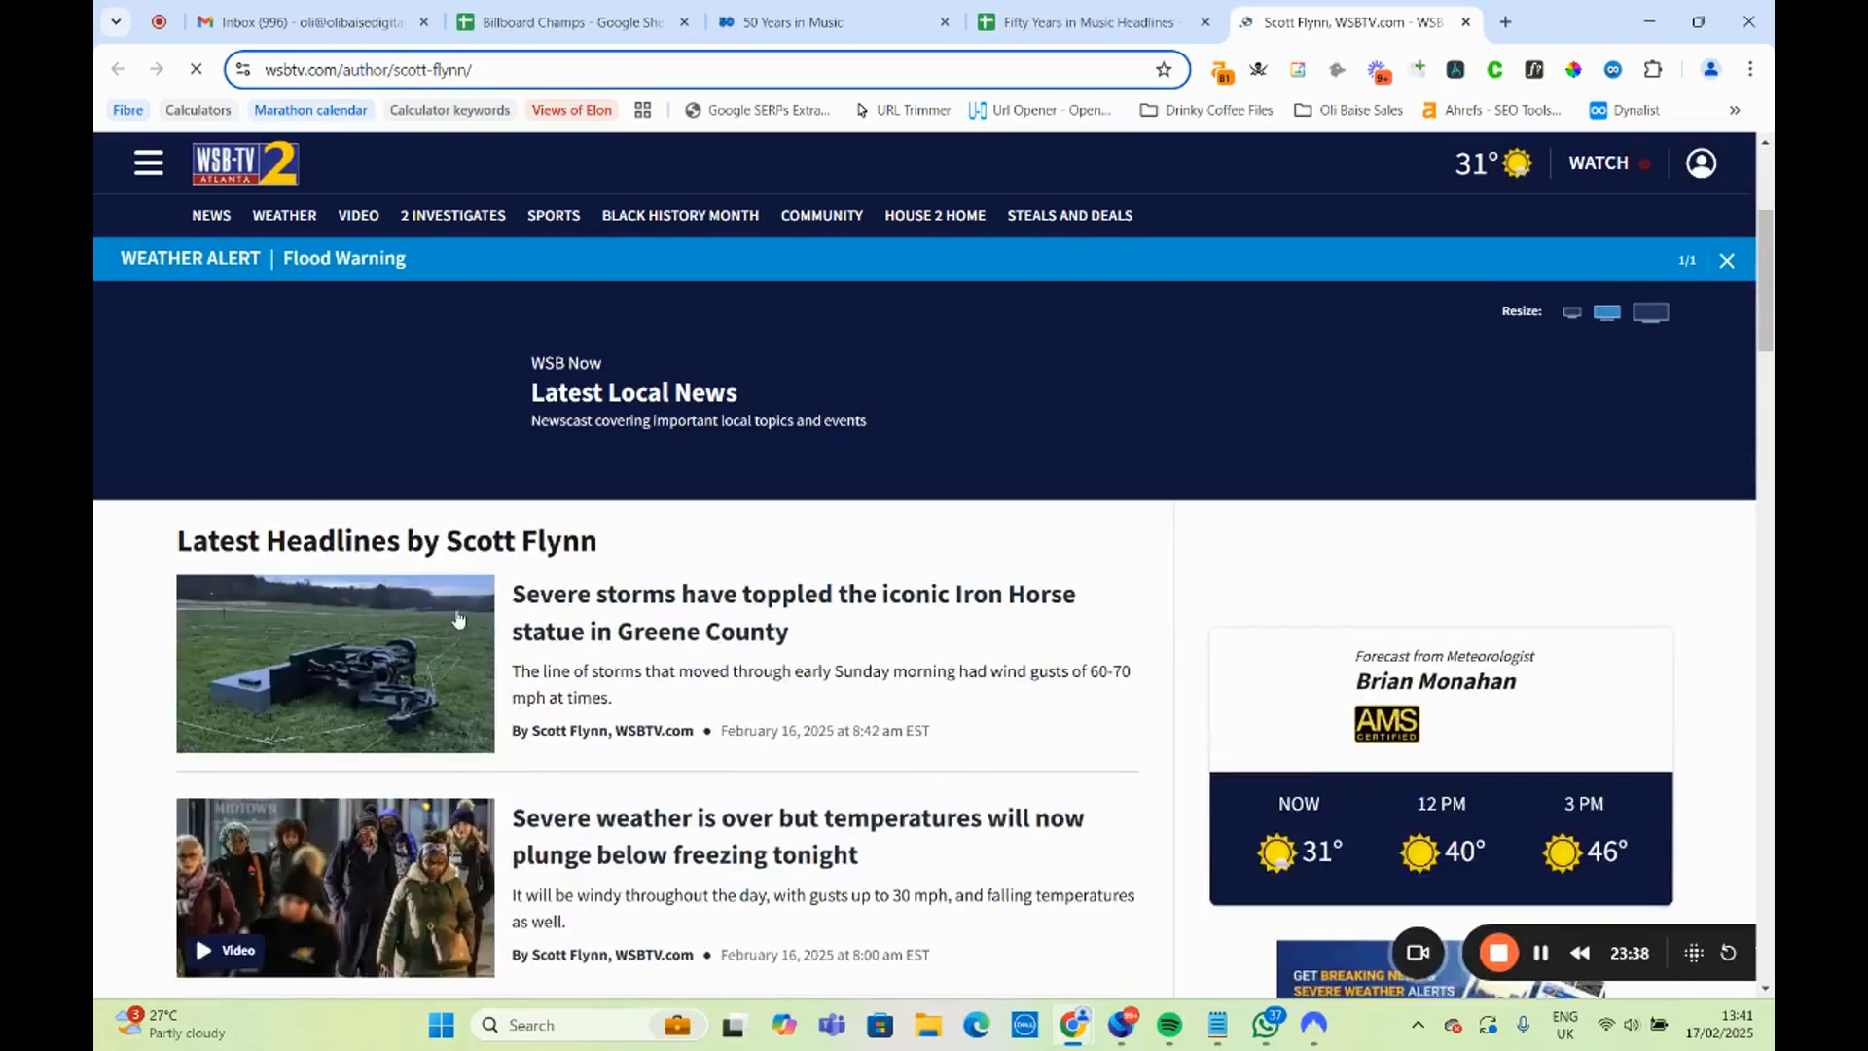
{"action": "scroll", "coordinate": [545, 650], "scroll_direction": "down", "scroll_amount": 3}
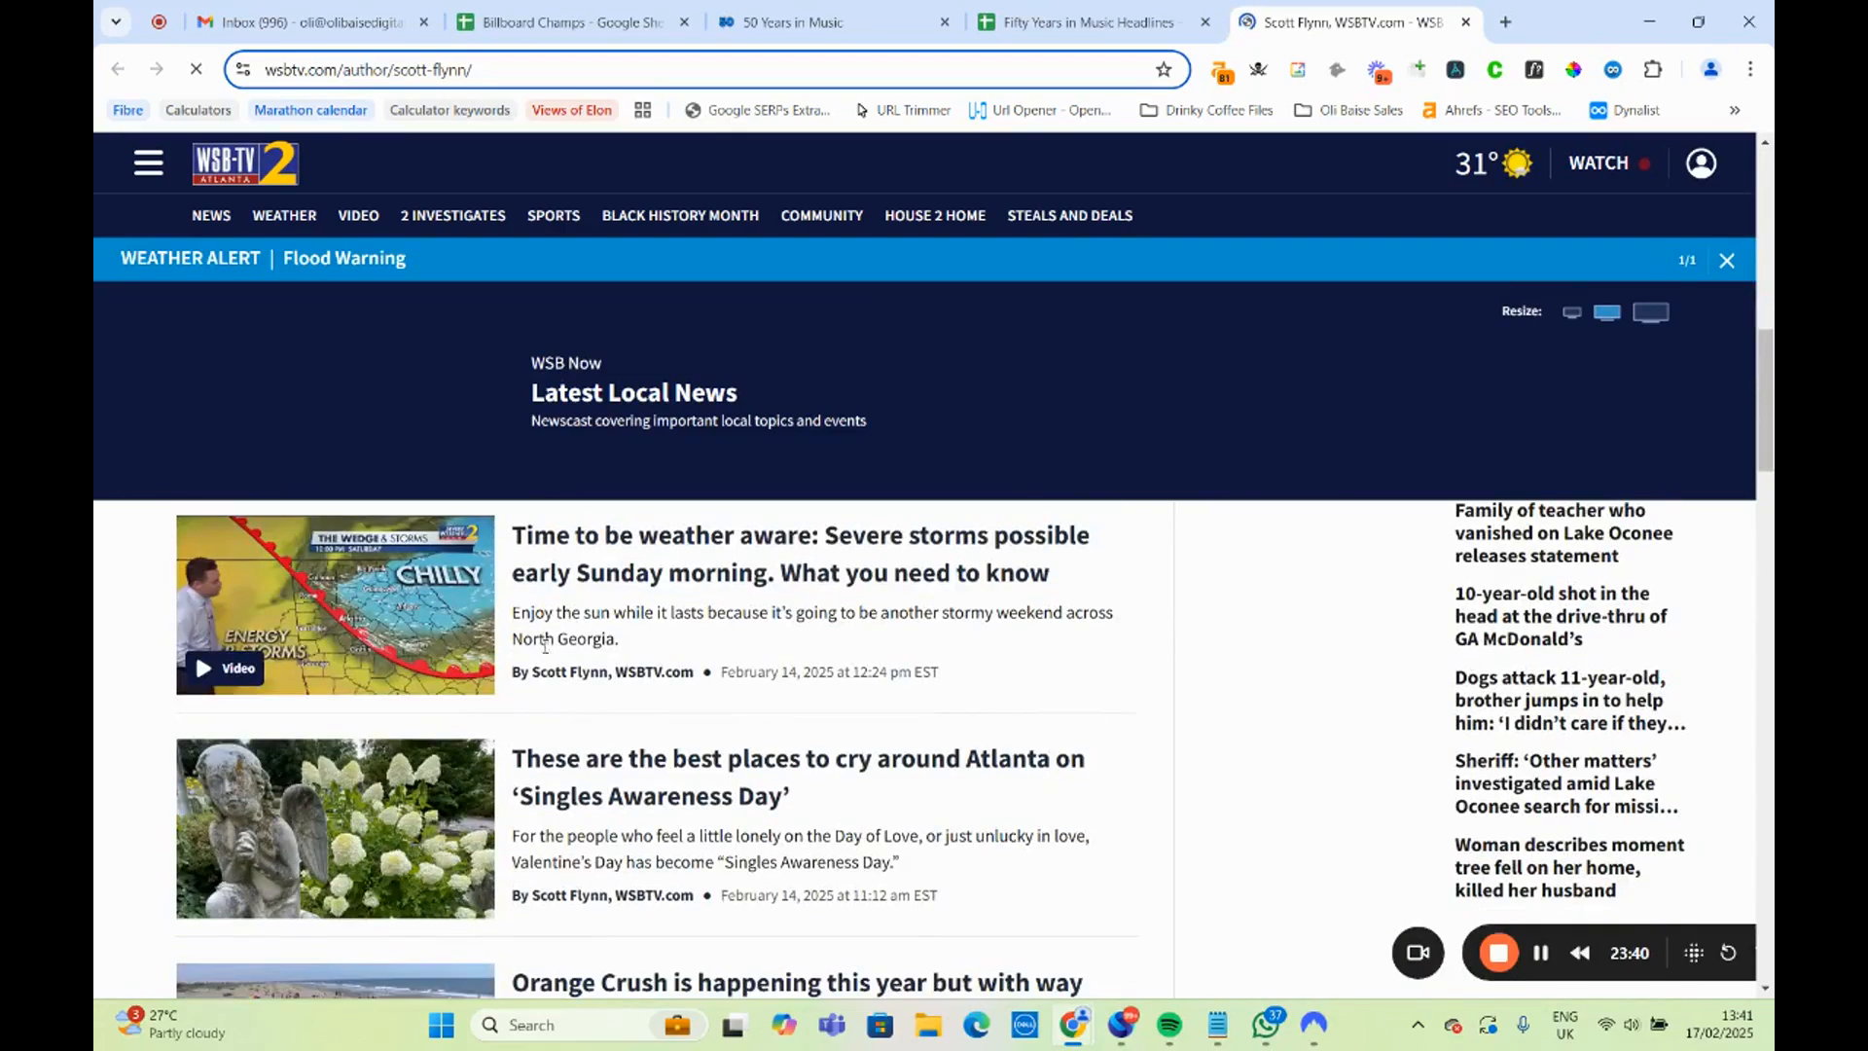
{"action": "scroll", "coordinate": [545, 644], "scroll_direction": "down", "scroll_amount": 10}
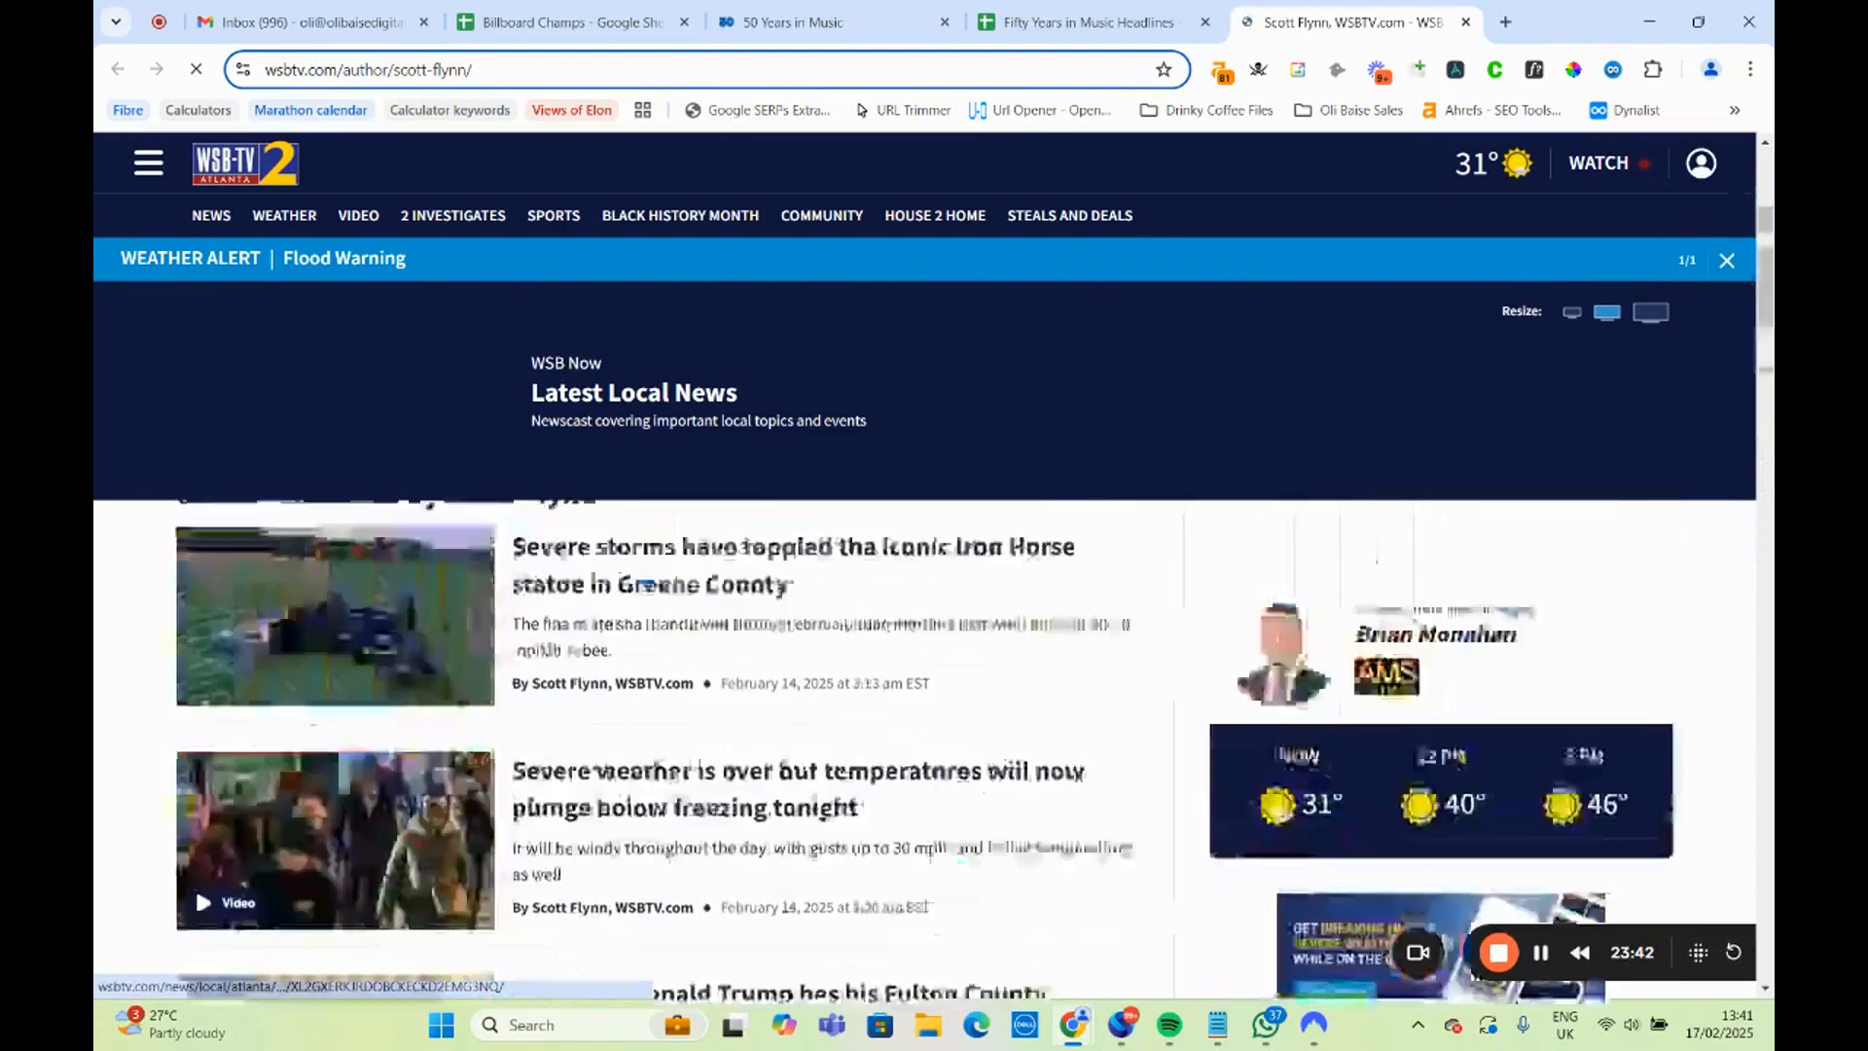
{"action": "scroll", "coordinate": [551, 656], "scroll_direction": "up", "scroll_amount": 4}
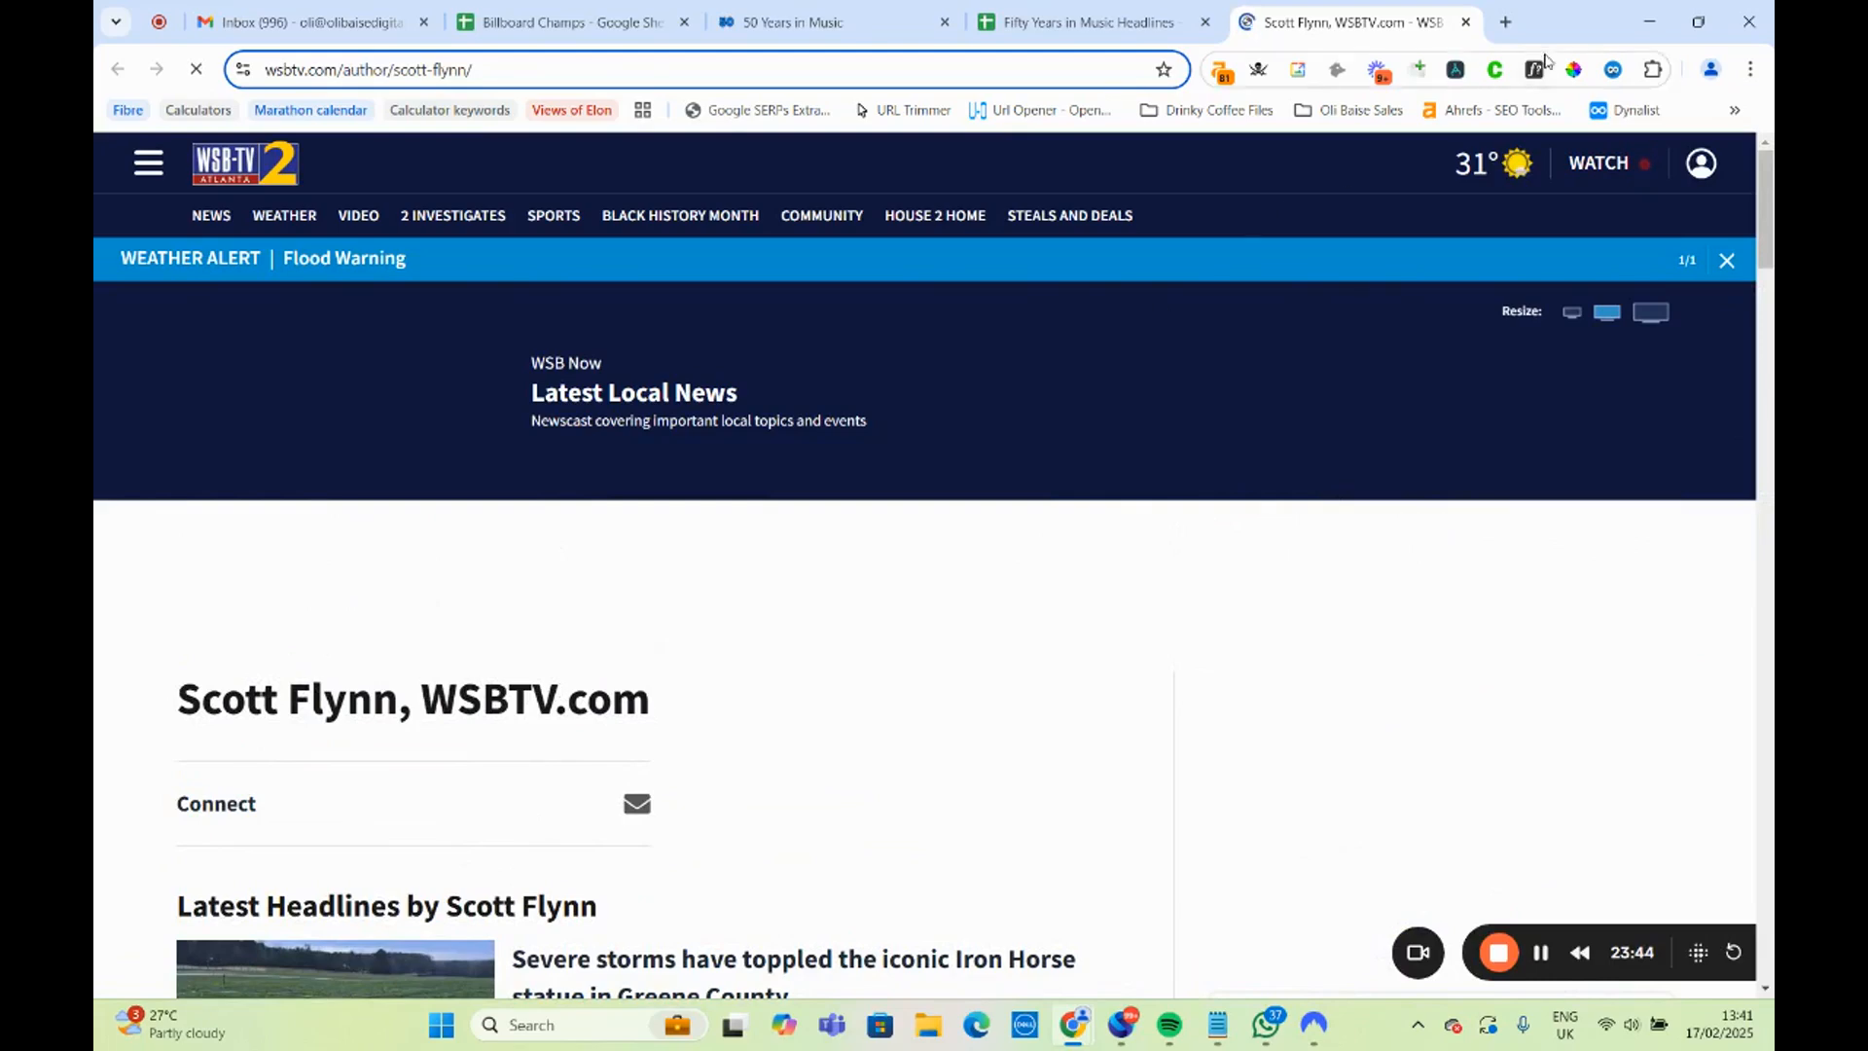
{"action": "left_click", "coordinate": [1466, 22]}
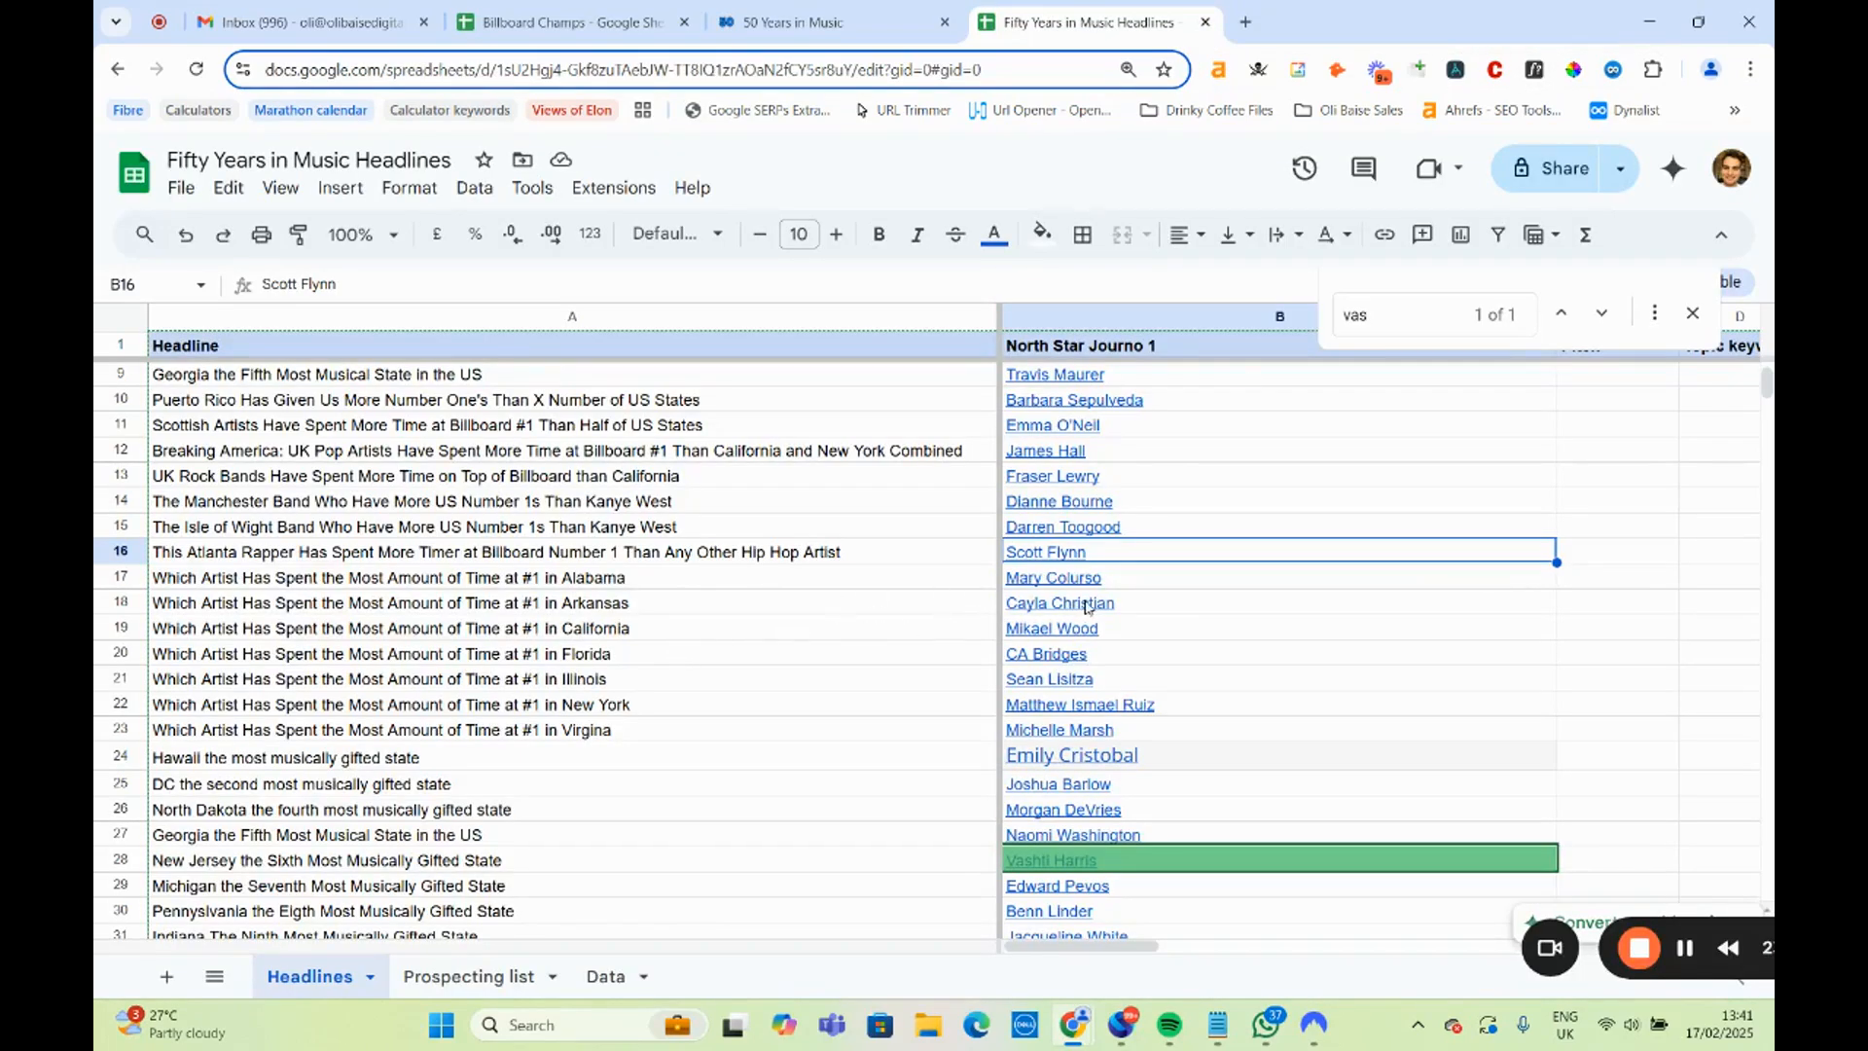
Open the AL.com author page linked in B17 for the Alabama headline, review the bio and articles, and close it.
{"action": "left_click", "coordinate": [1109, 580]}
{"action": "left_click", "coordinate": [1124, 613]}
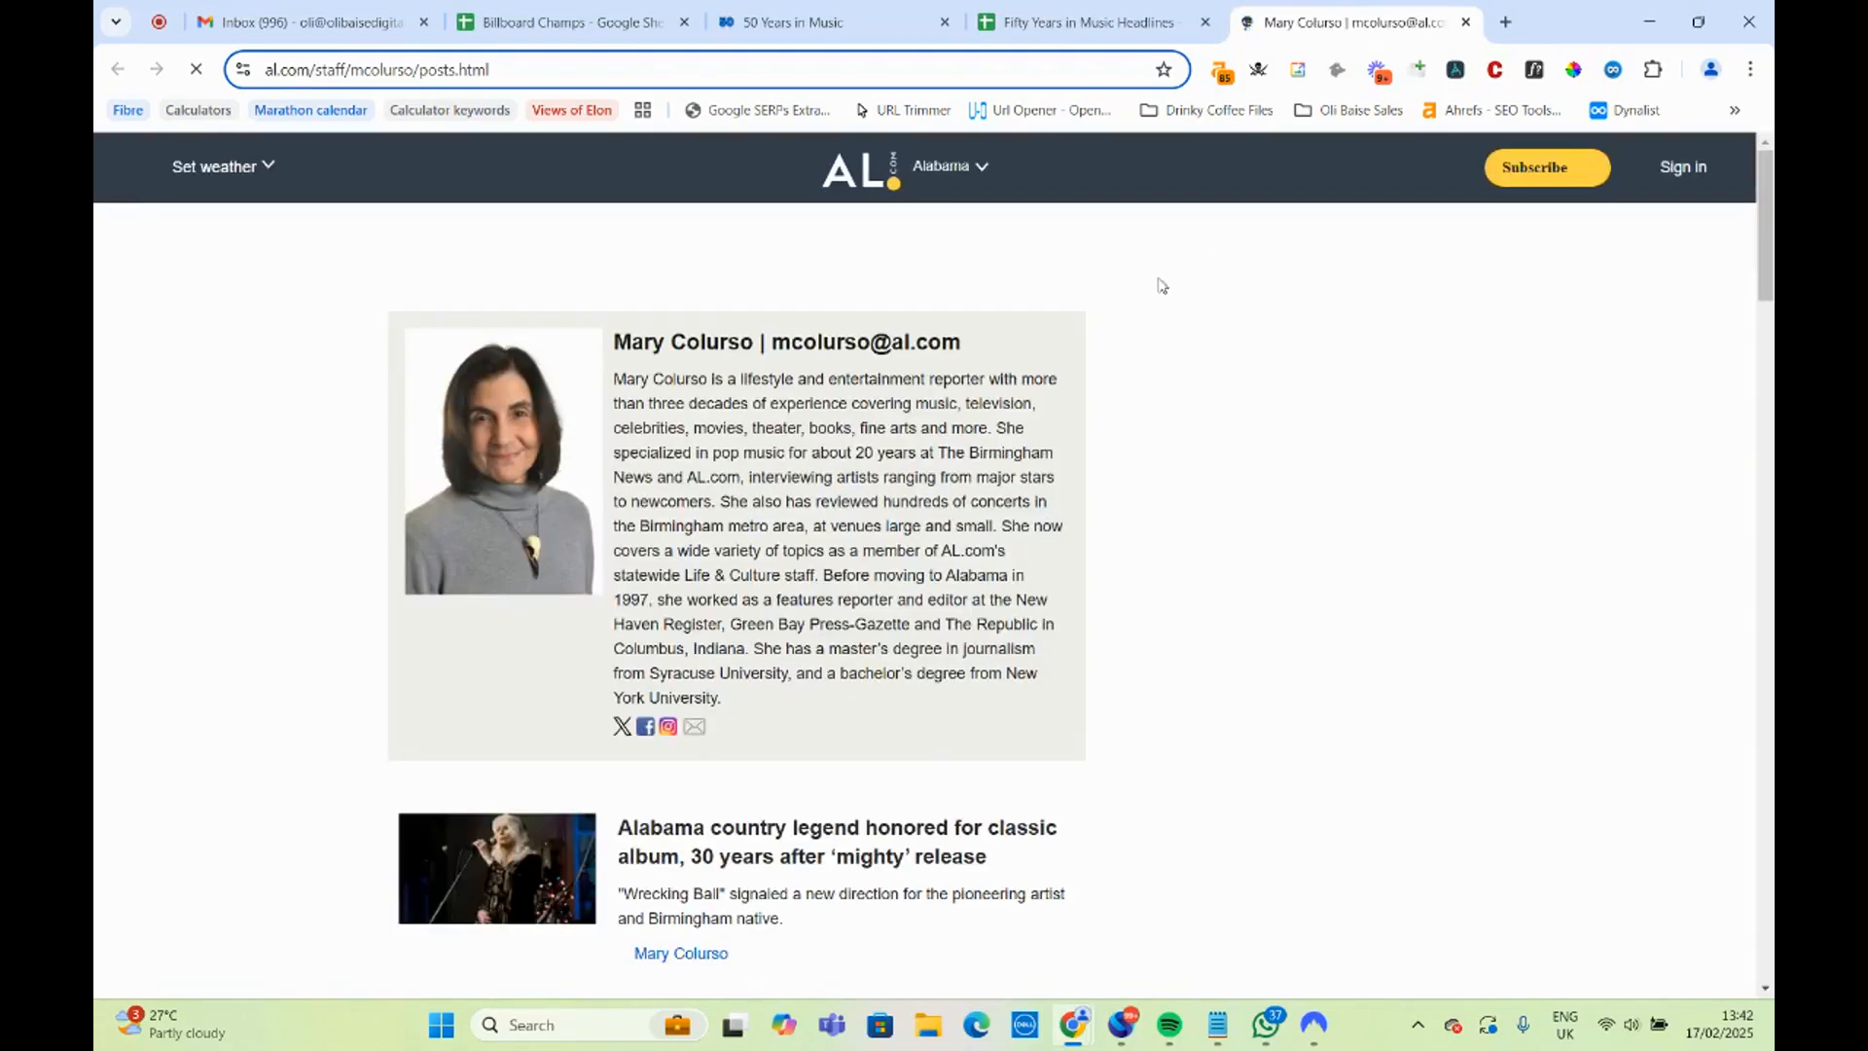
{"action": "scroll", "coordinate": [802, 438], "scroll_direction": "down", "scroll_amount": 2}
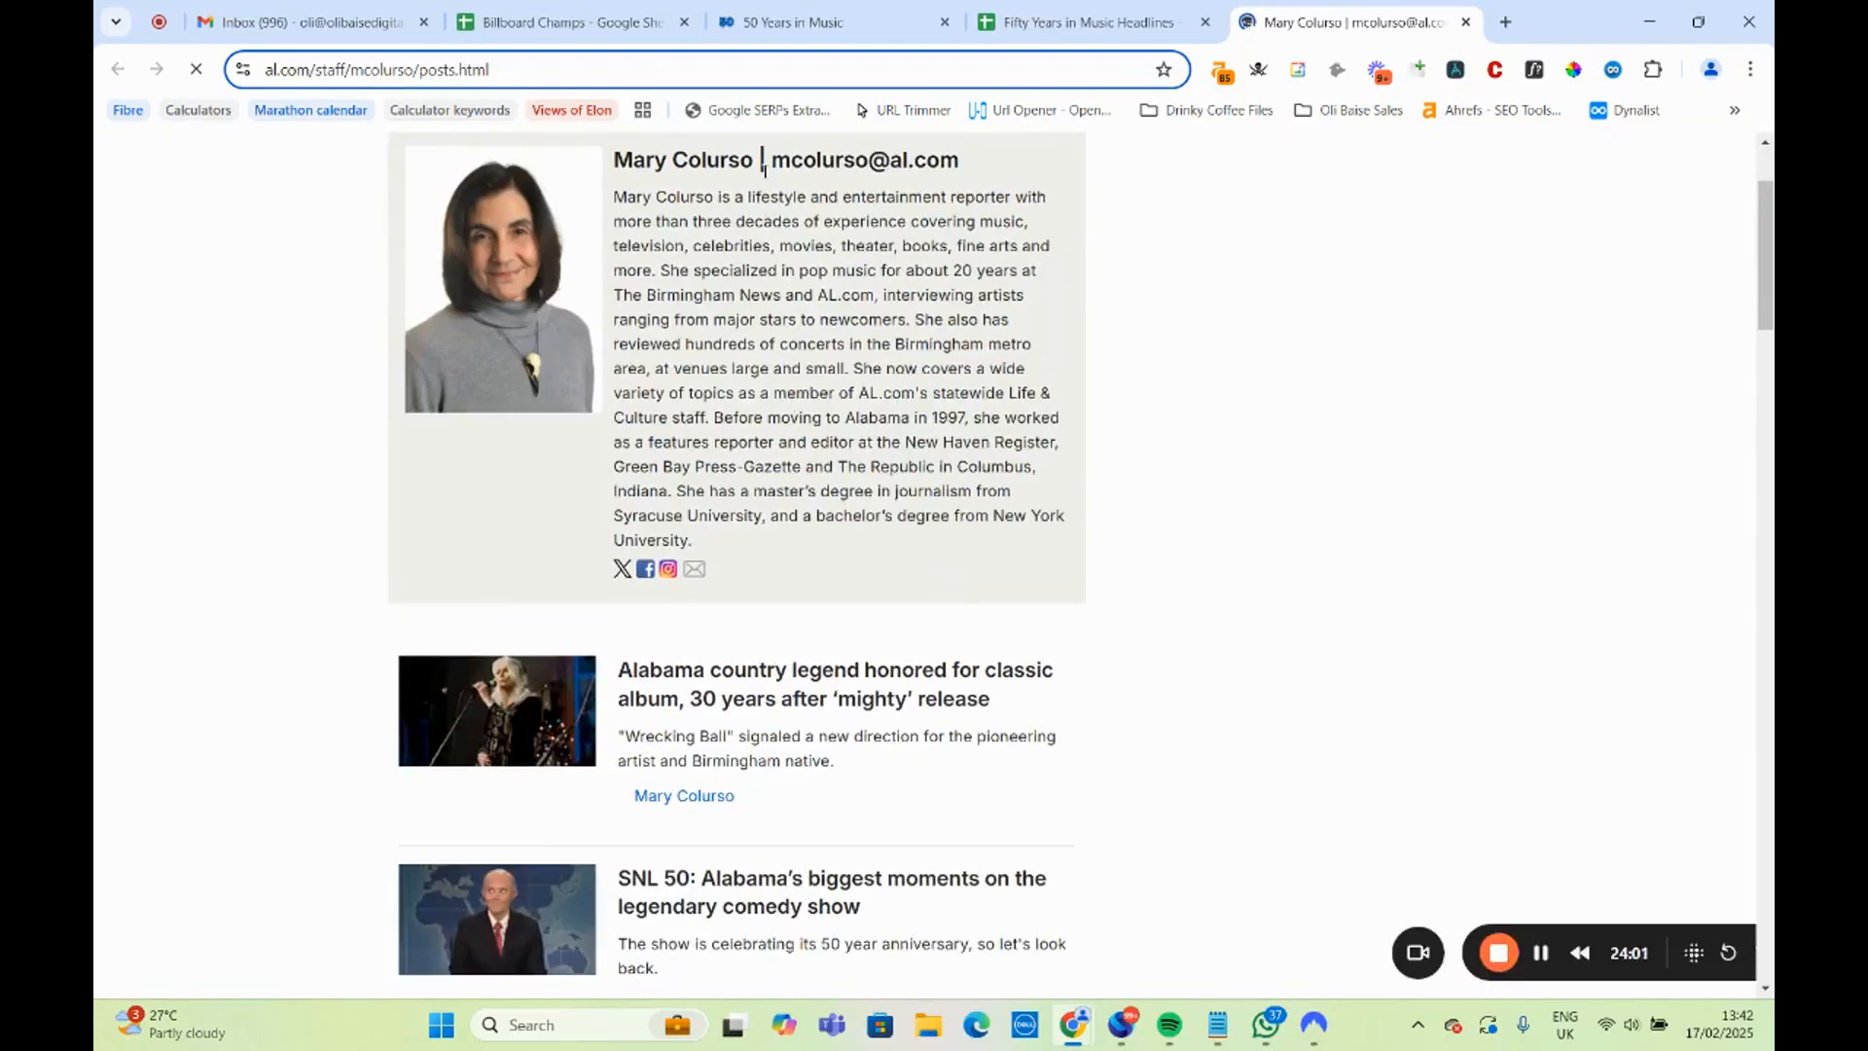
{"action": "left_click_drag", "start_coordinate": [754, 161], "coordinate": [632, 161]}
{"action": "scroll", "coordinate": [829, 544], "scroll_direction": "down", "scroll_amount": 6}
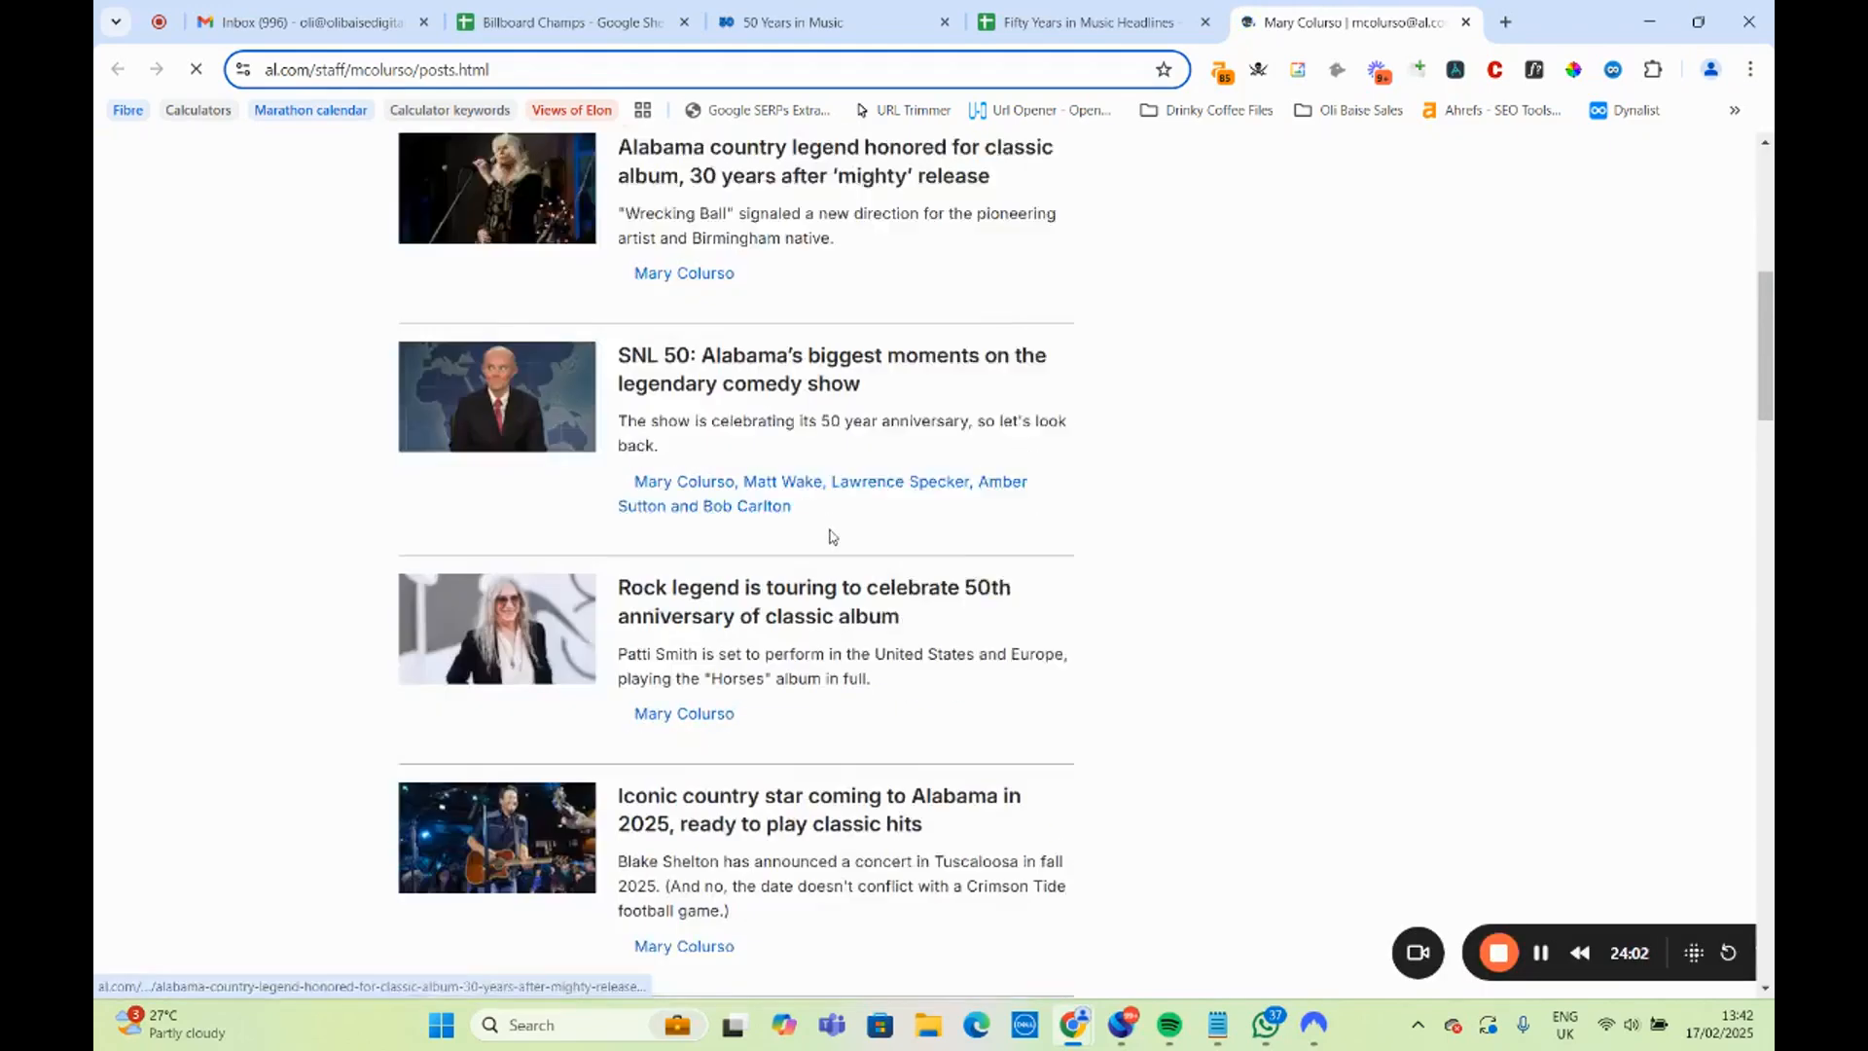
{"action": "scroll", "coordinate": [834, 562], "scroll_direction": "down", "scroll_amount": 4}
{"action": "scroll", "coordinate": [834, 565], "scroll_direction": "down", "scroll_amount": 6}
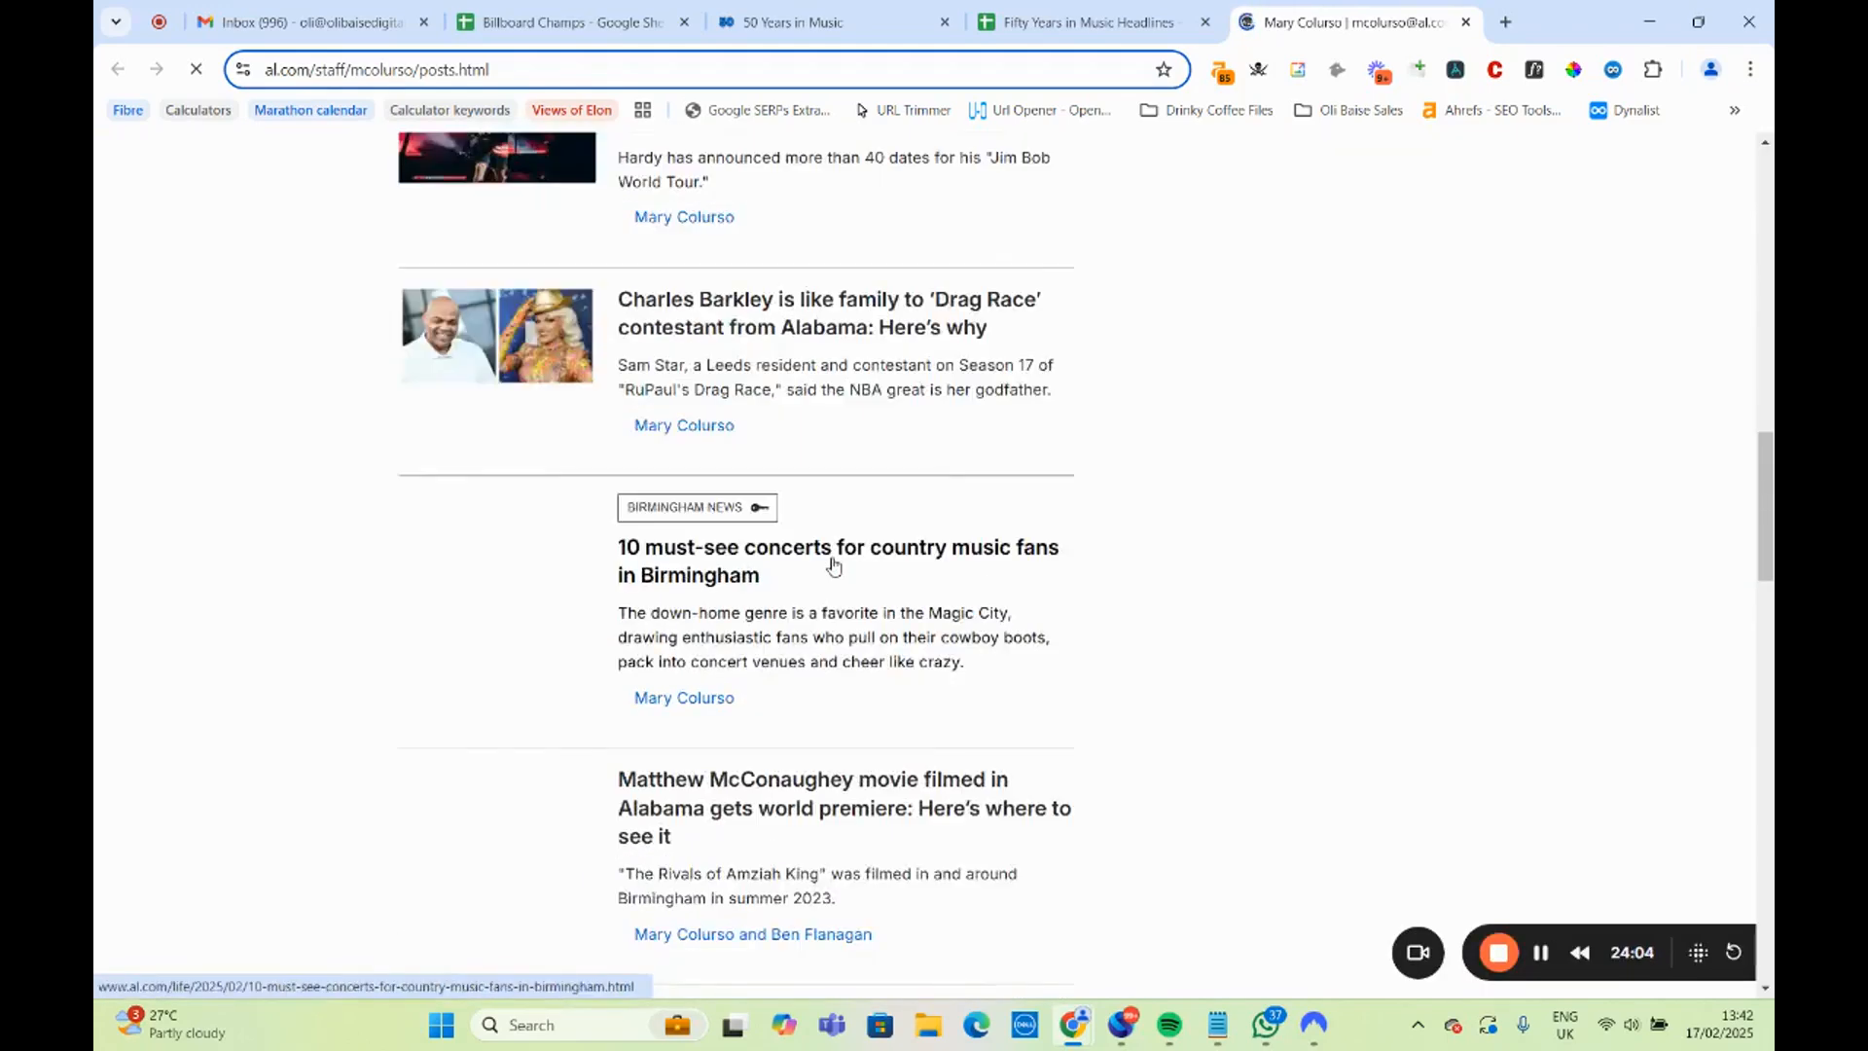
{"action": "scroll", "coordinate": [833, 566], "scroll_direction": "up", "scroll_amount": 16}
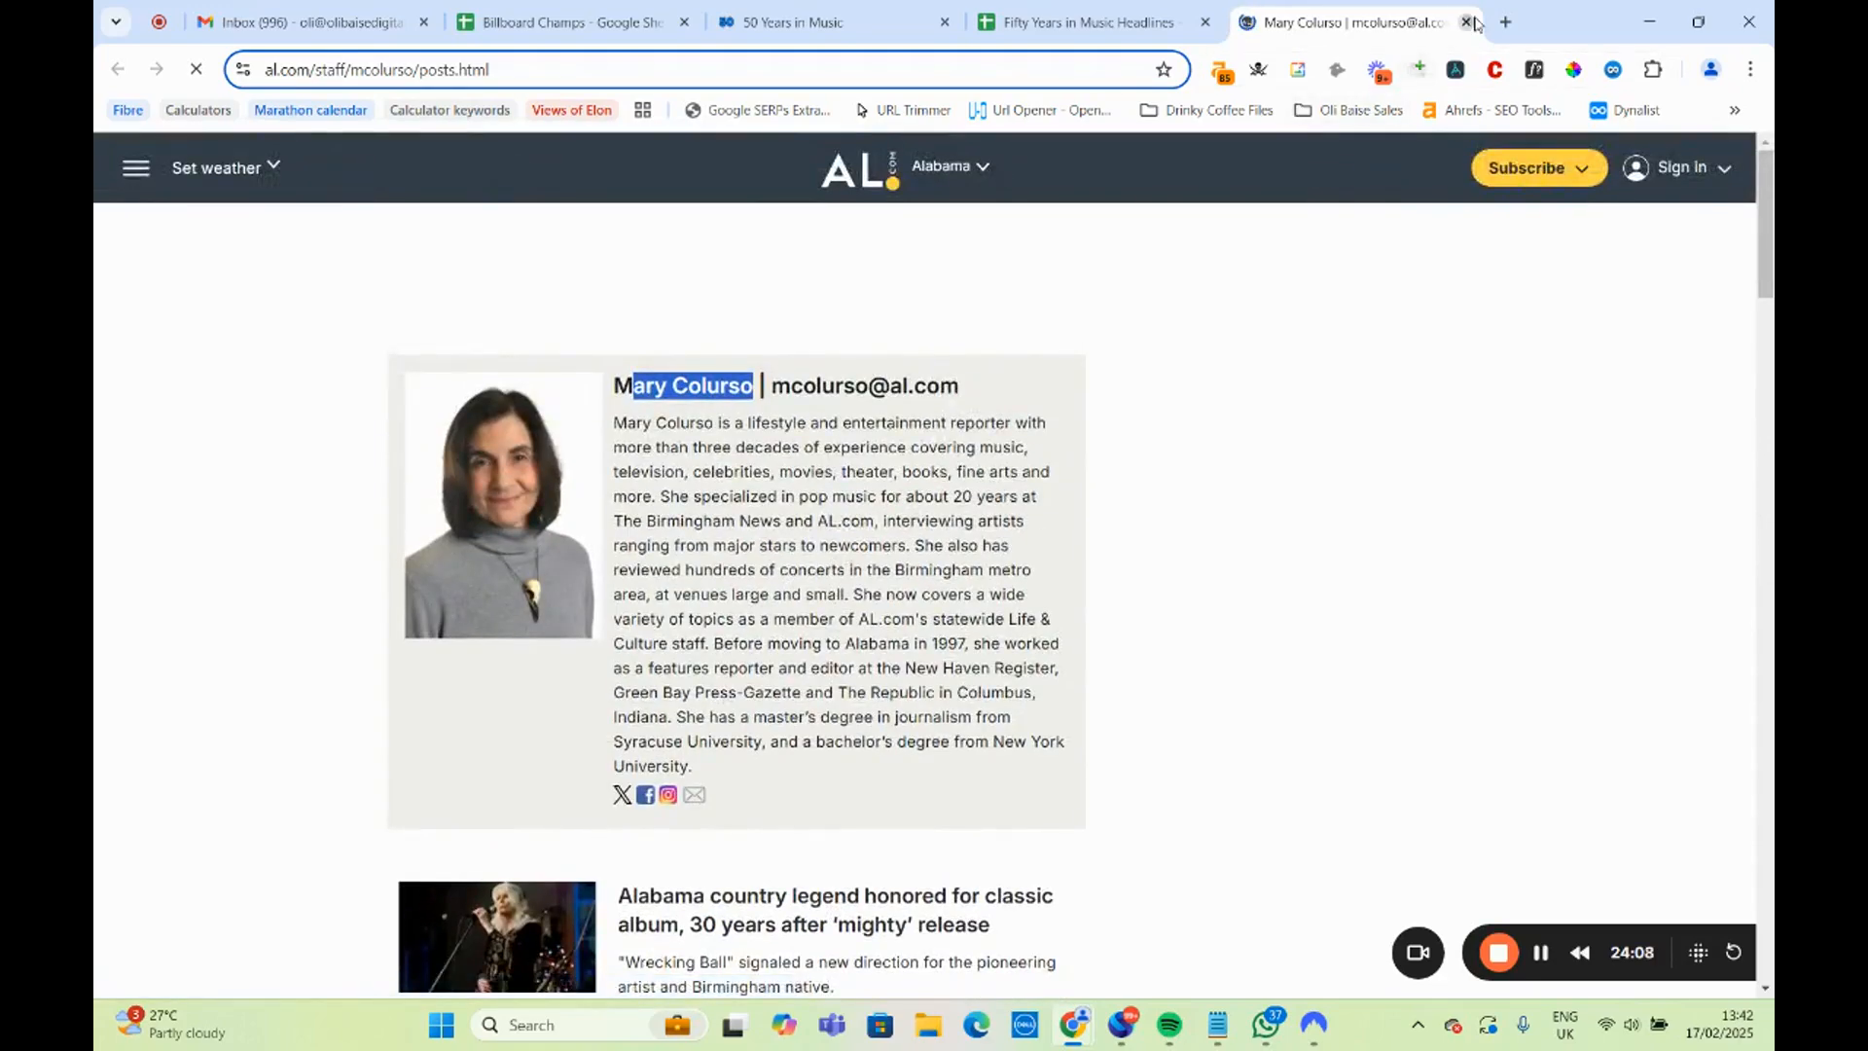
{"action": "left_click", "coordinate": [1469, 21]}
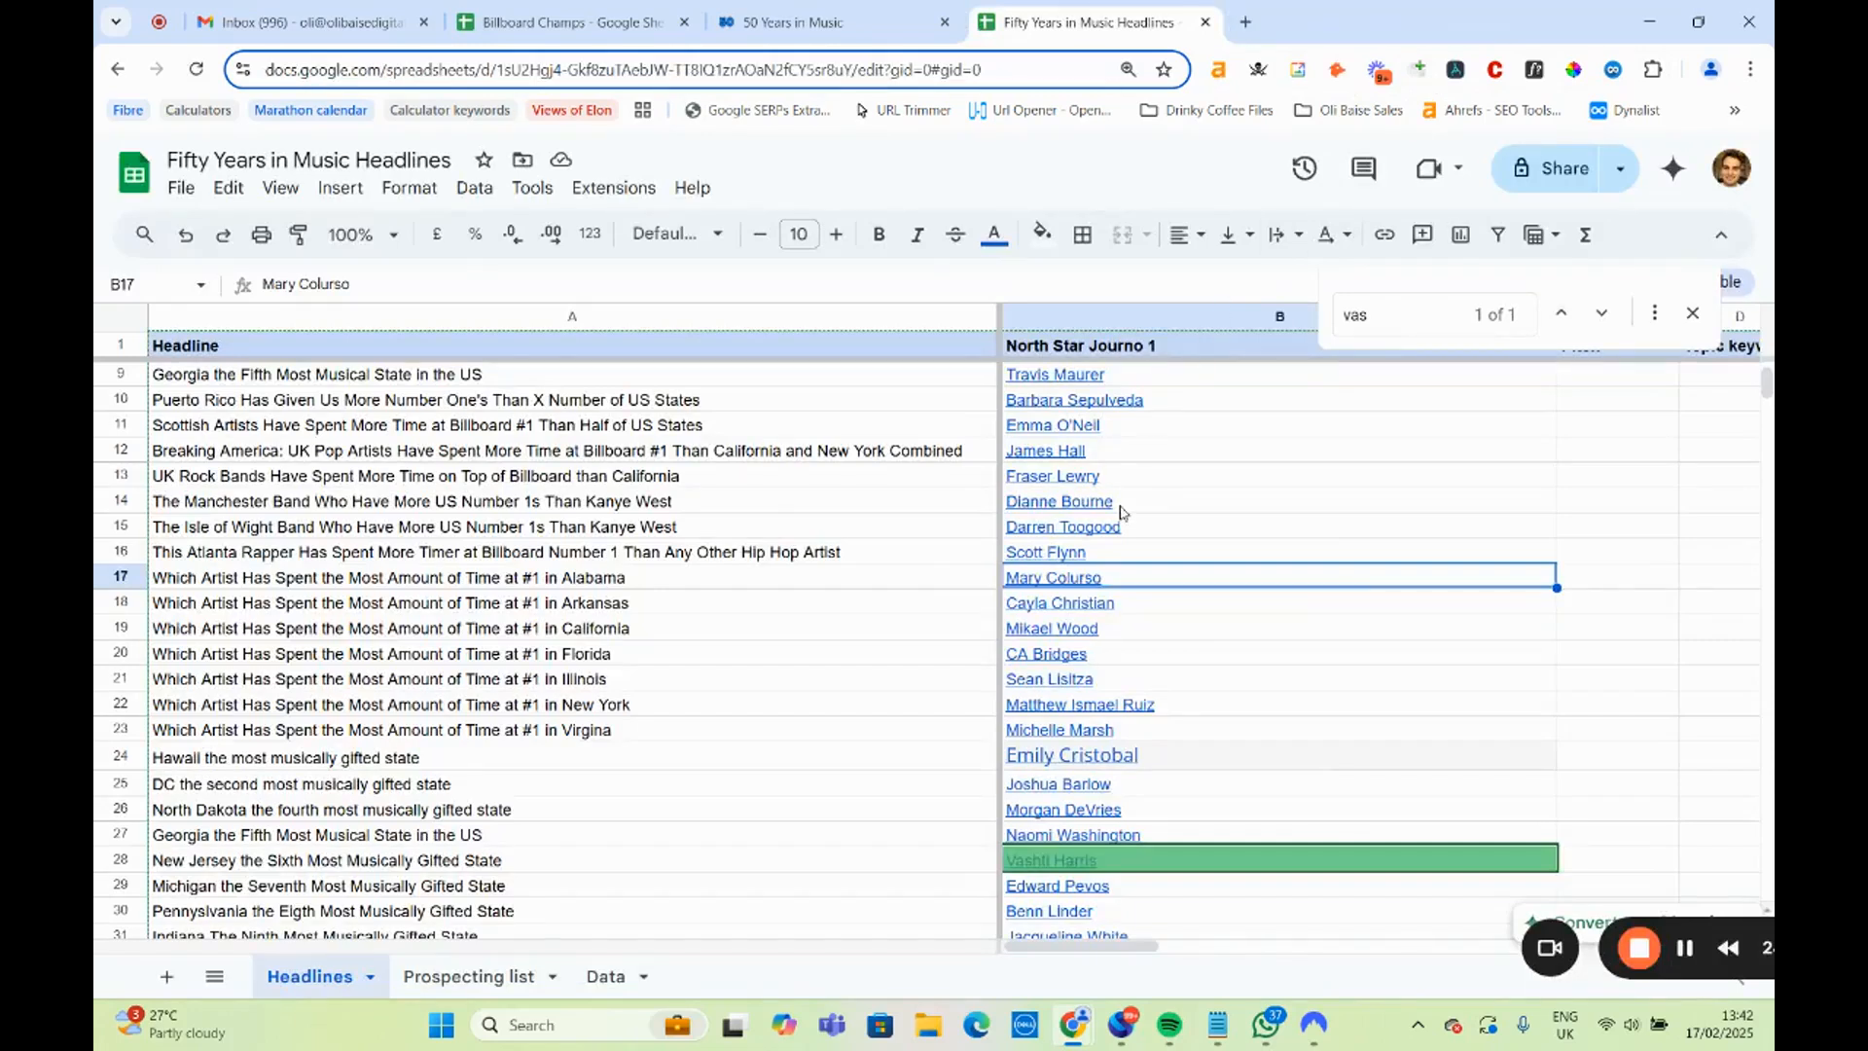
Open the KATV reporter page linked in B18 for the Arkansas headline, read the bio and close the page.
{"action": "left_click", "coordinate": [431, 603]}
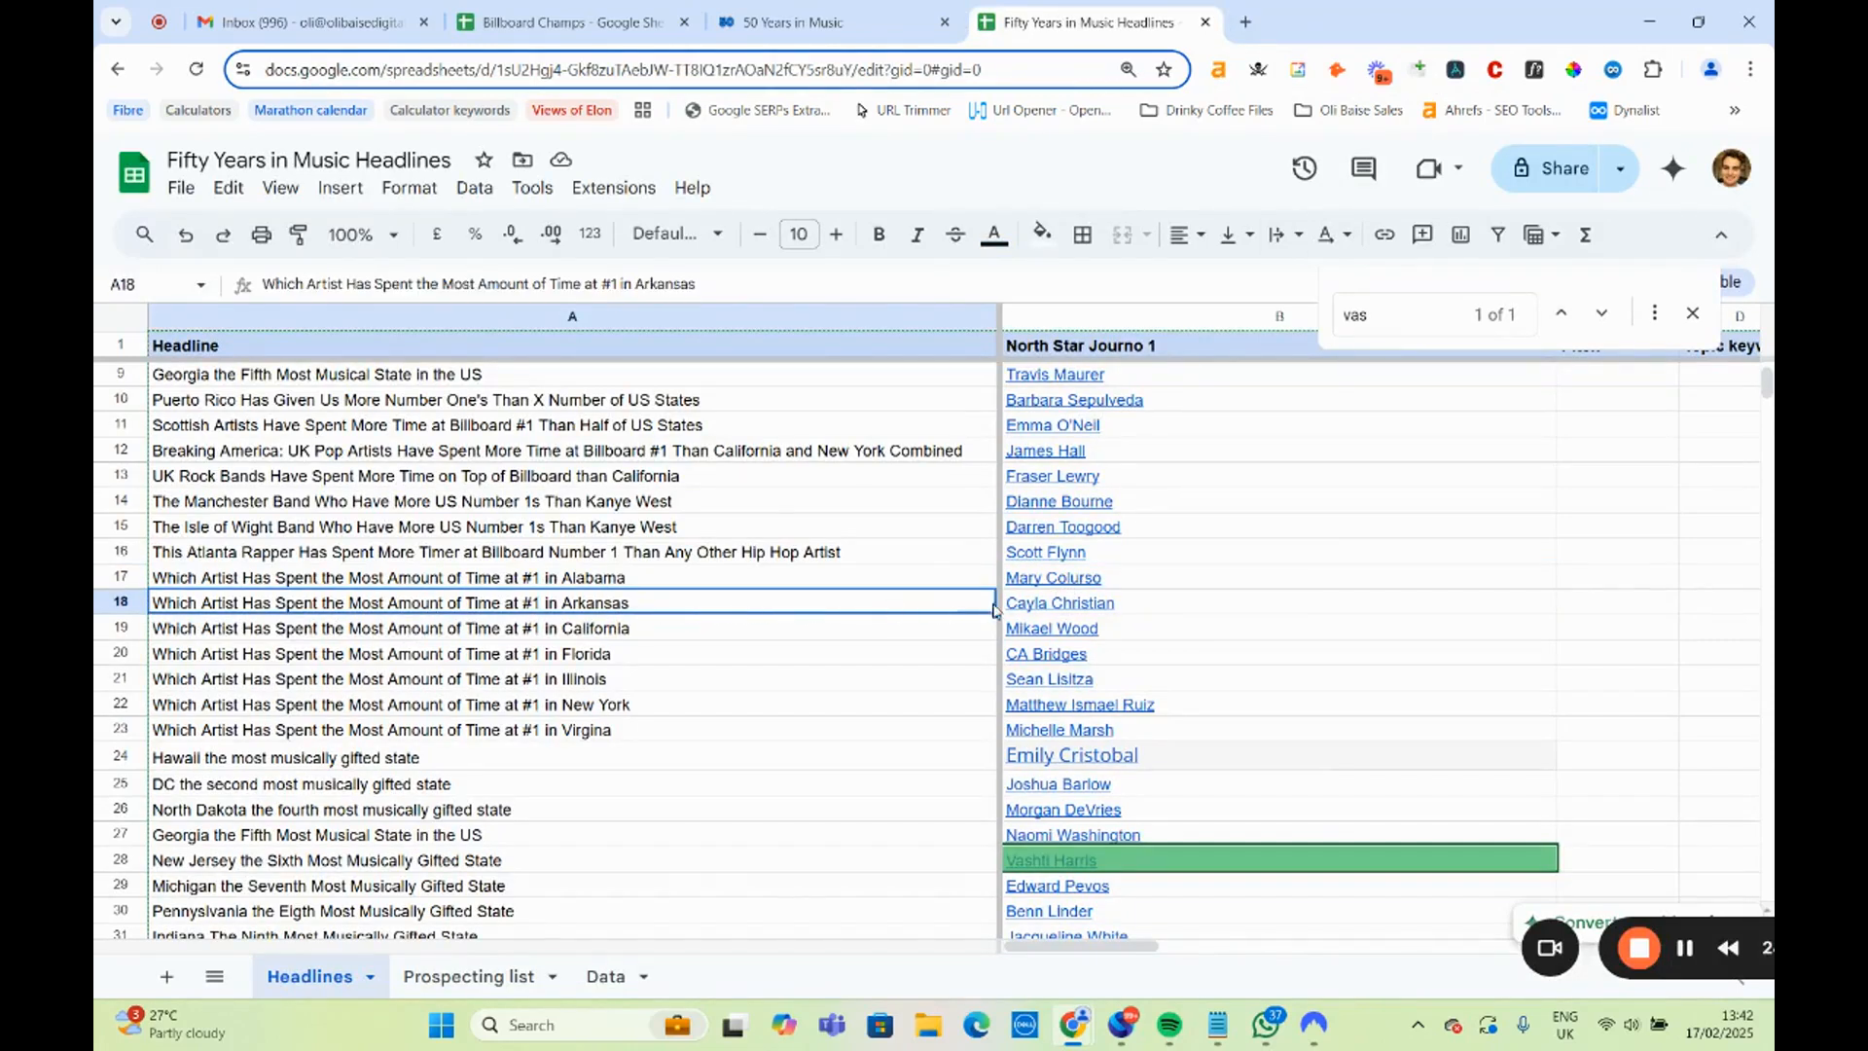
{"action": "left_click", "coordinate": [1056, 608]}
{"action": "left_click", "coordinate": [1265, 635]}
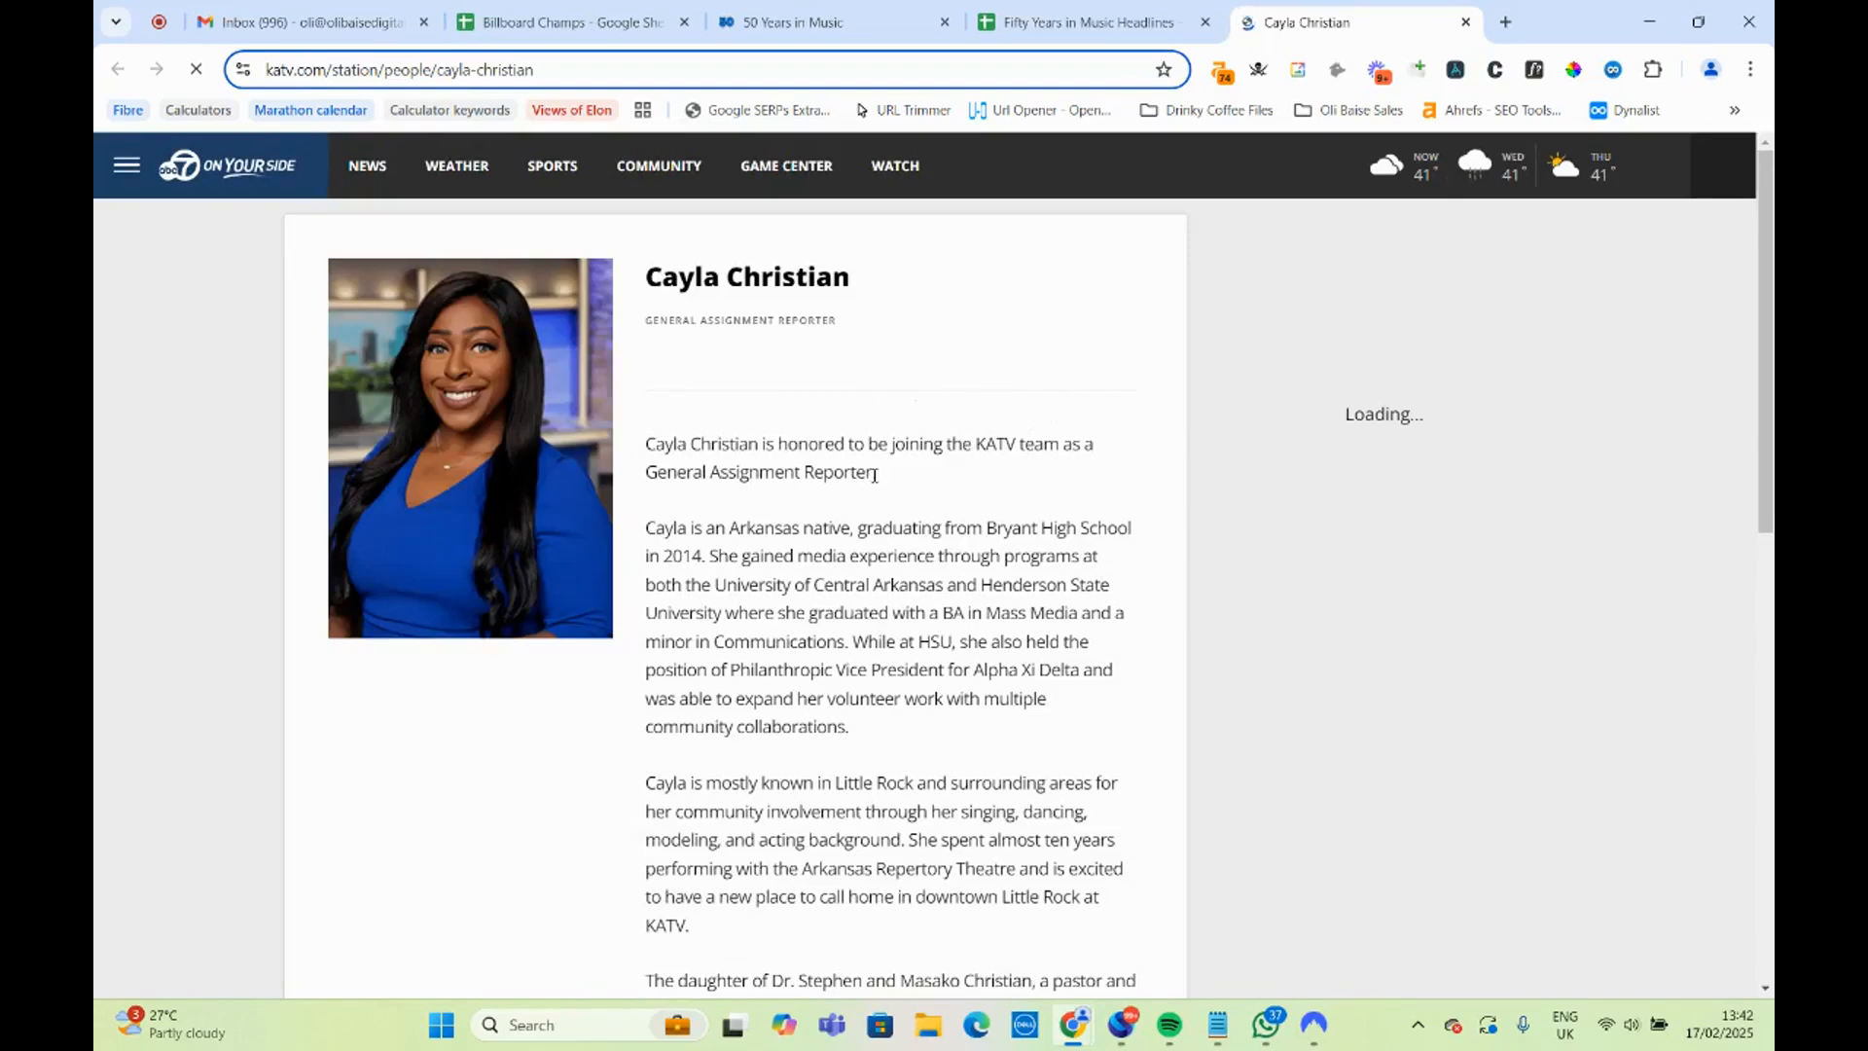
{"action": "left_click_drag", "start_coordinate": [874, 474], "coordinate": [692, 477]}
{"action": "scroll", "coordinate": [720, 487], "scroll_direction": "down", "scroll_amount": 8}
{"action": "scroll", "coordinate": [731, 499], "scroll_direction": "up", "scroll_amount": 6}
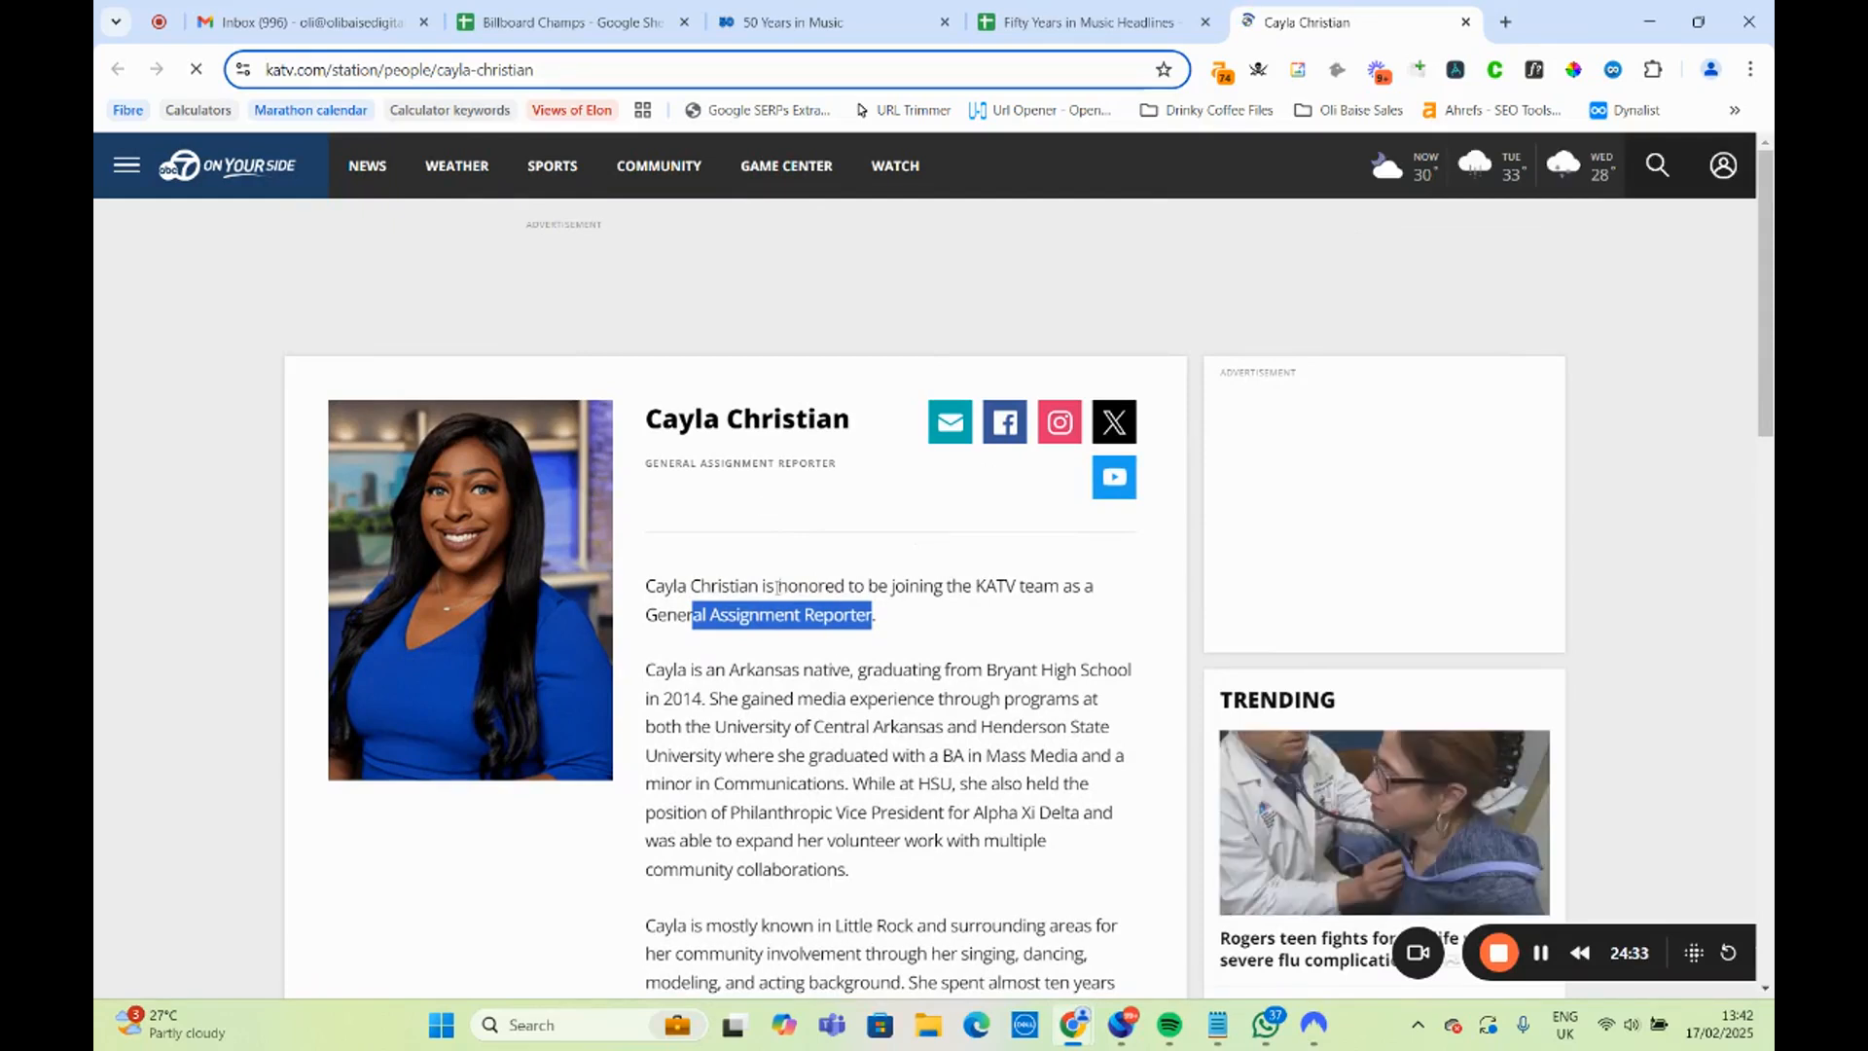
{"action": "left_click", "coordinate": [775, 585]}
{"action": "left_click_drag", "start_coordinate": [636, 611], "coordinate": [869, 614]}
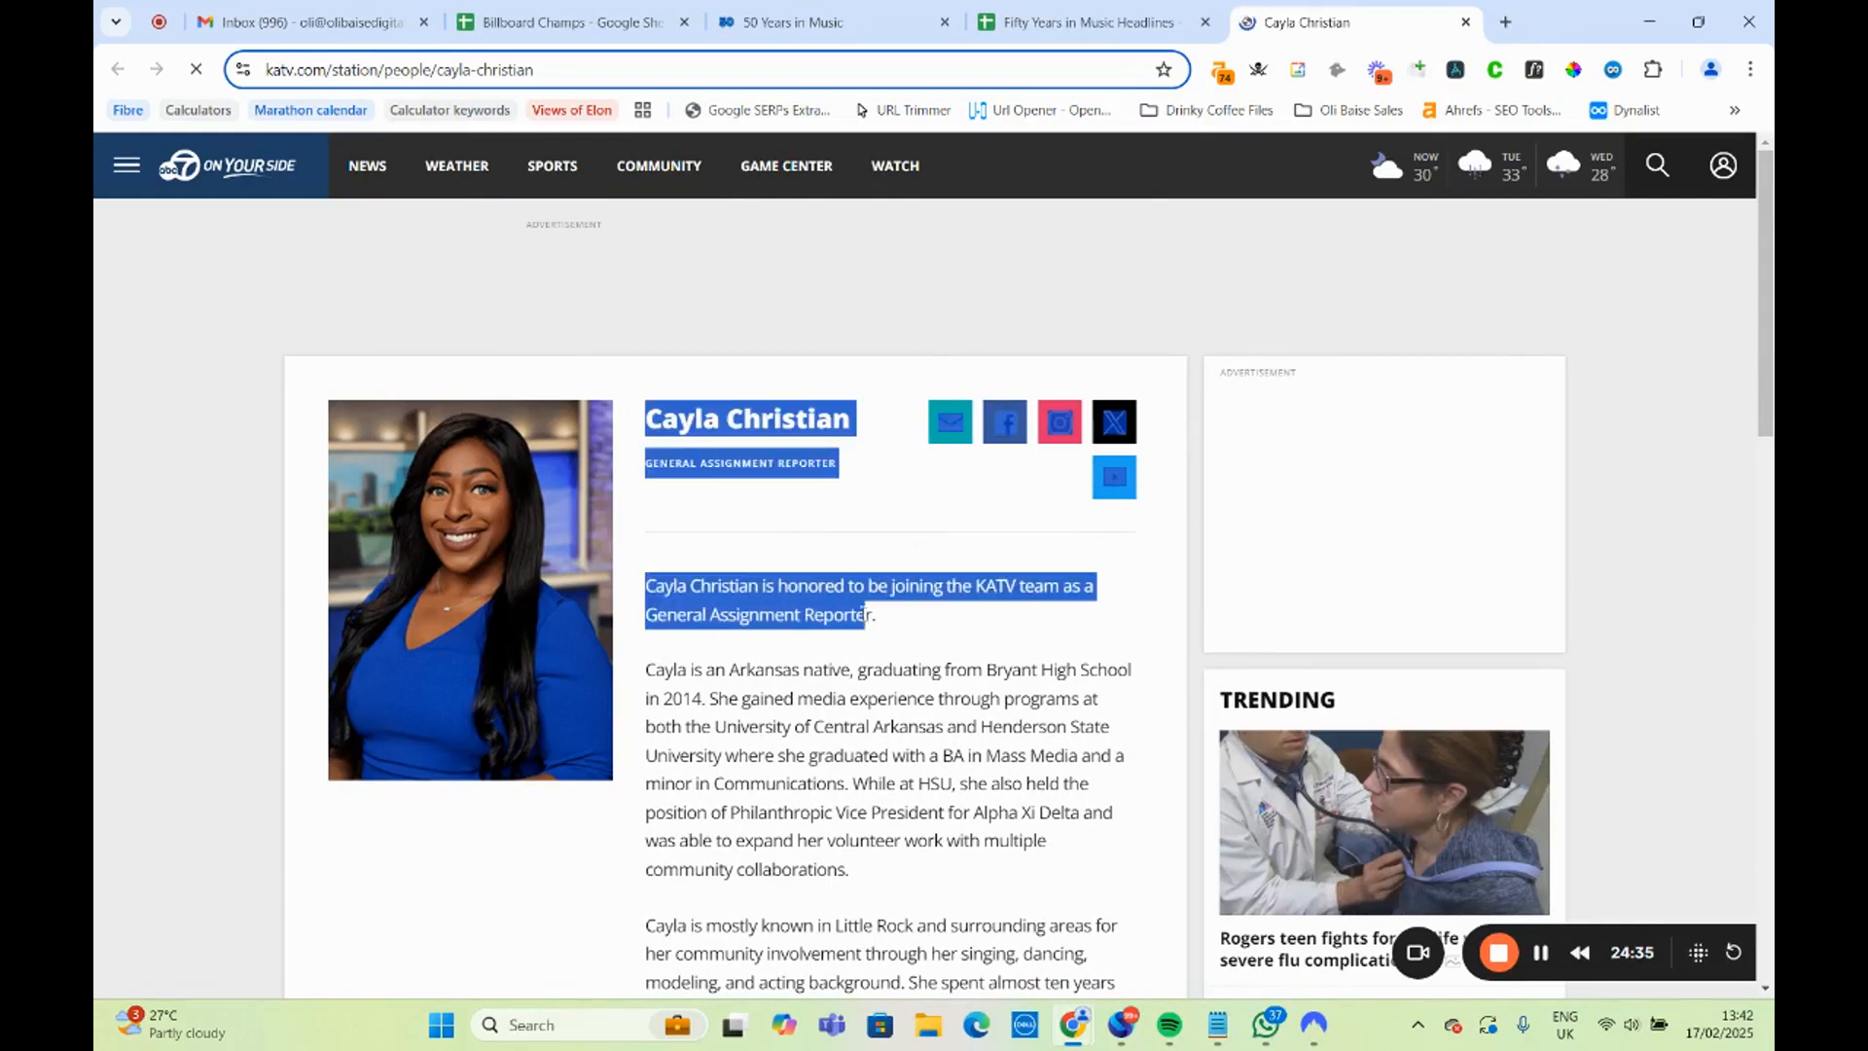
{"action": "left_click", "coordinate": [889, 614]}
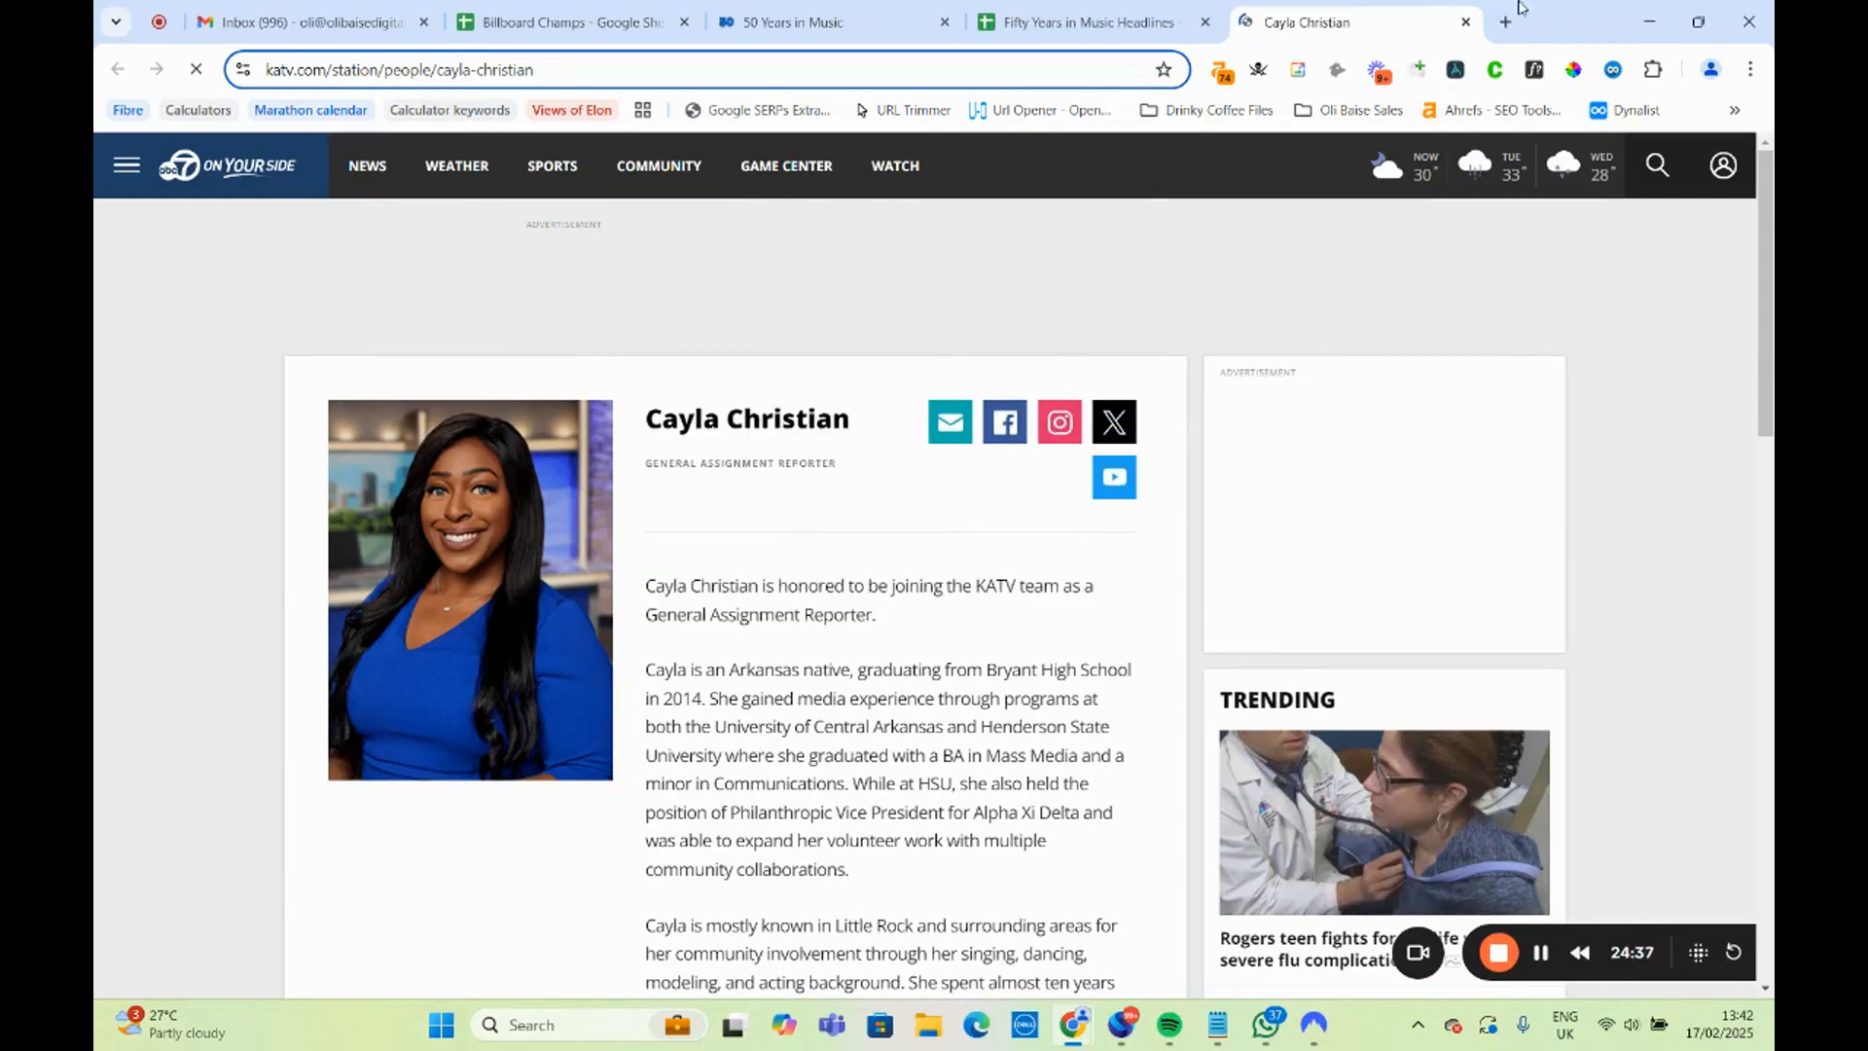
{"action": "key", "text": "ctrl+w"}
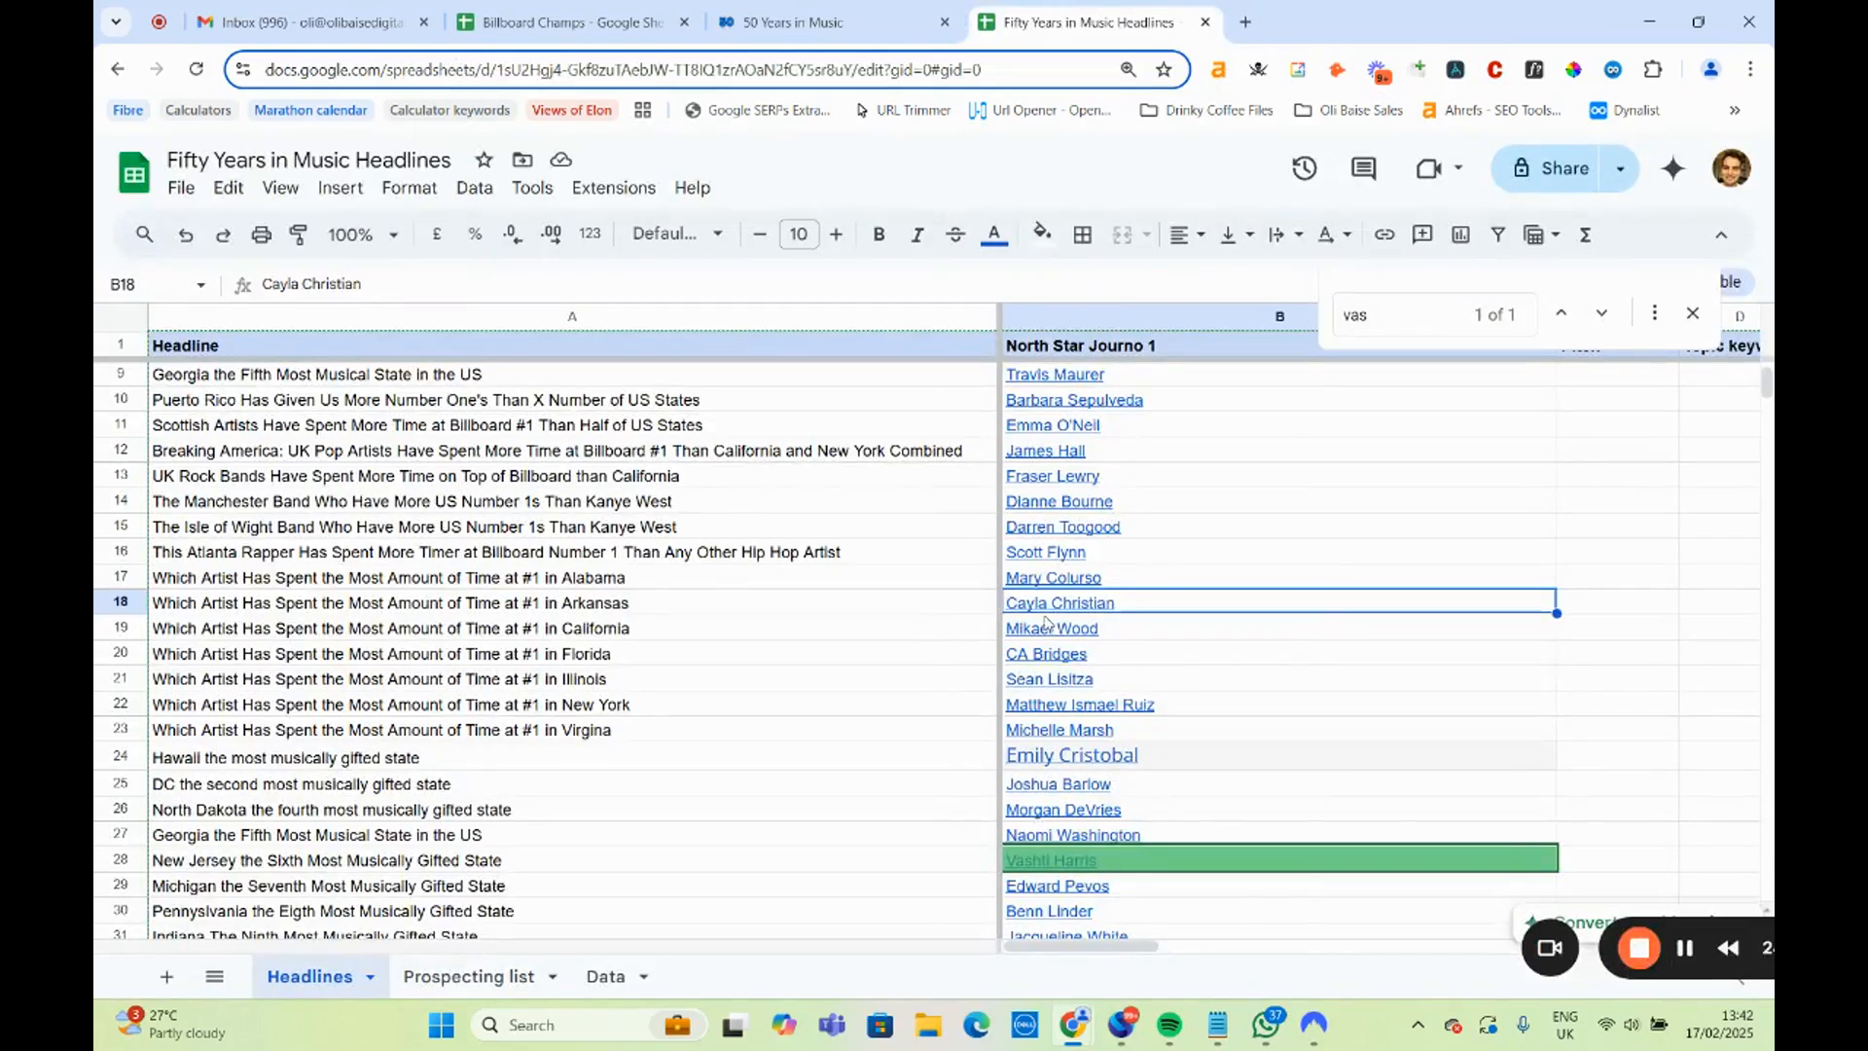
Open the Los Angeles Times author page linked in B19 for the California headline and review the journalist's role and articles.
{"action": "left_click", "coordinate": [1053, 628]}
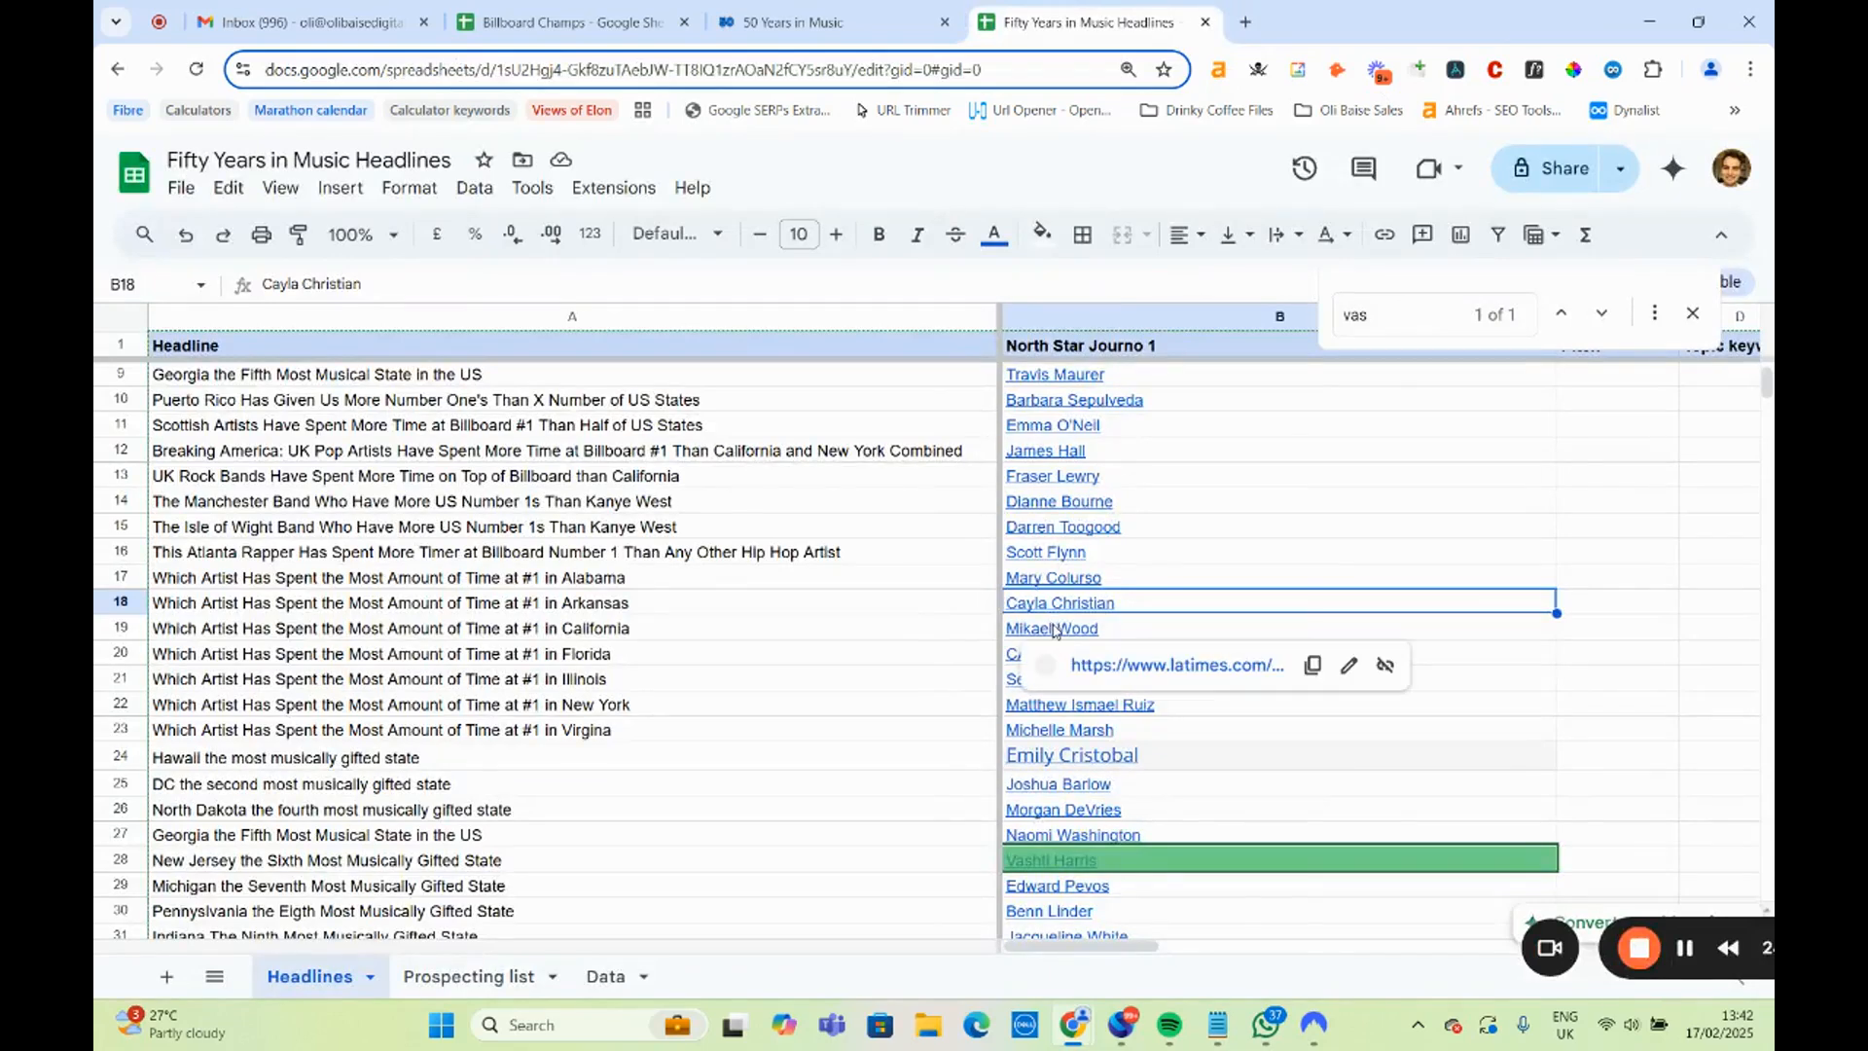
{"action": "left_click", "coordinate": [1121, 665]}
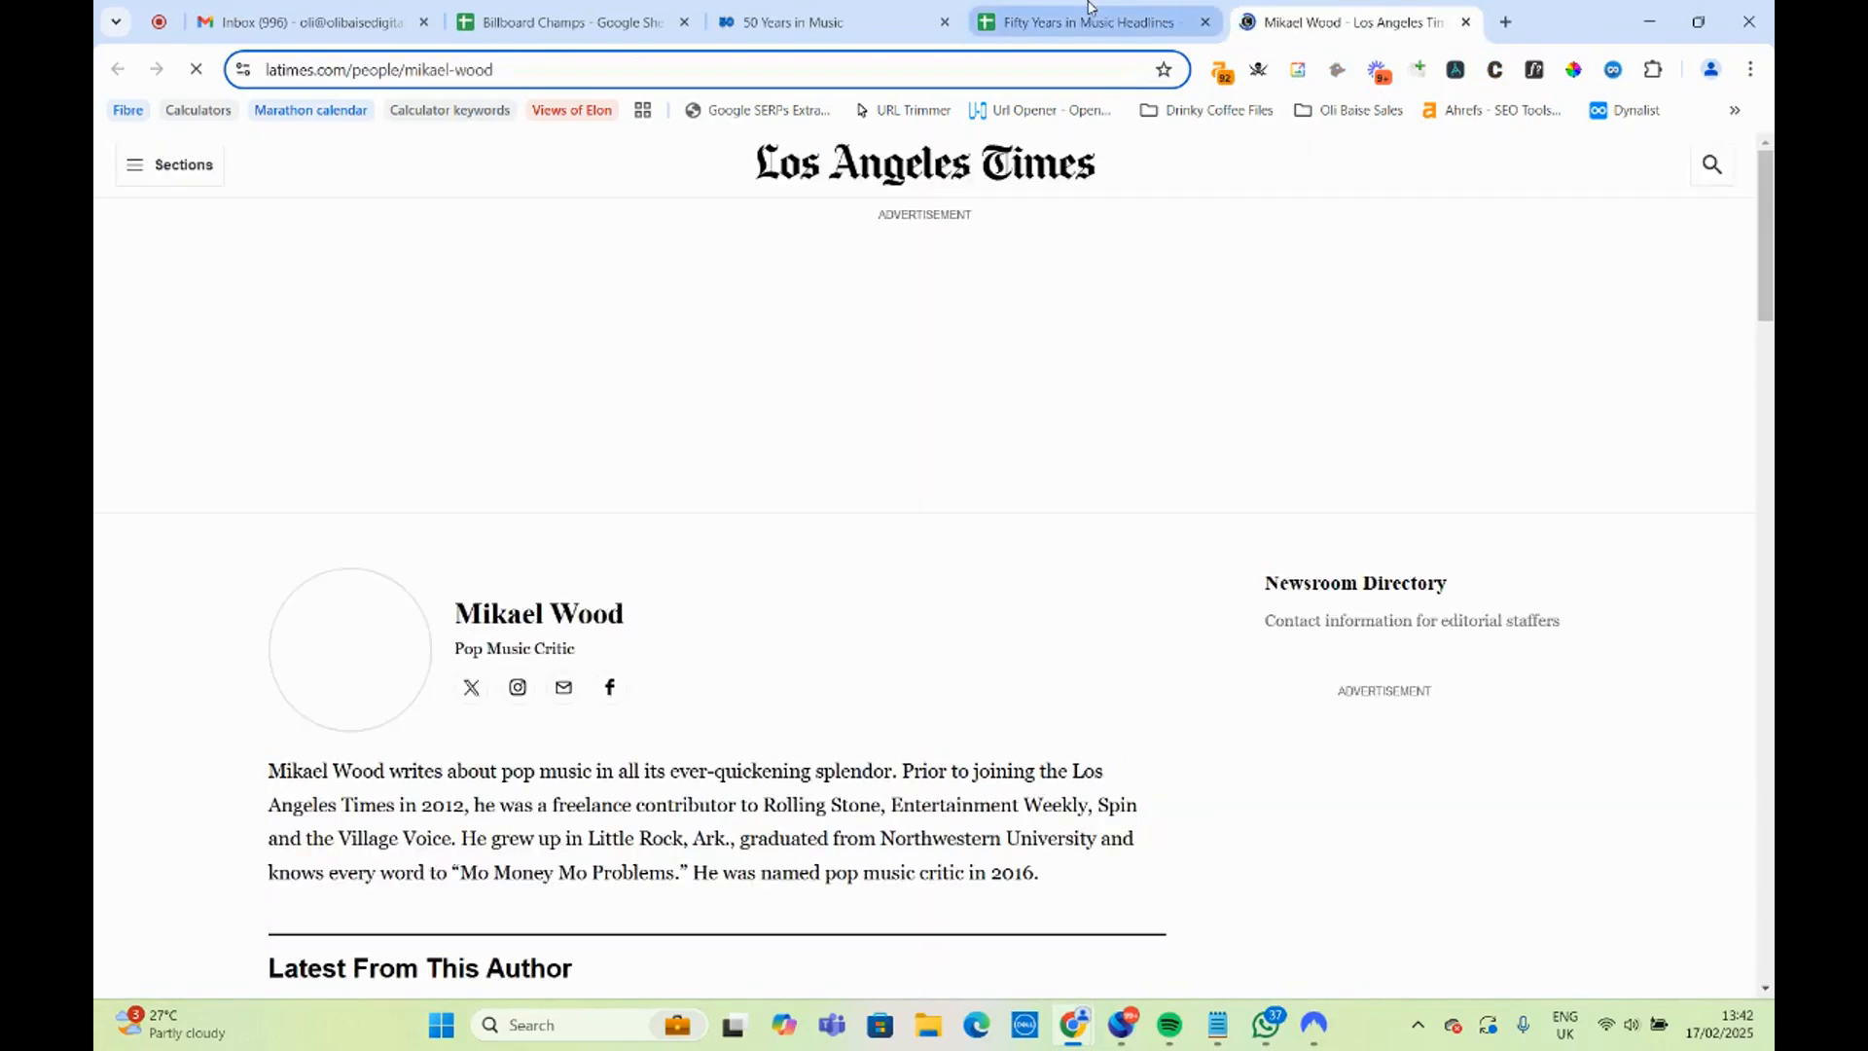
{"action": "scroll", "coordinate": [832, 486], "scroll_direction": "down", "scroll_amount": 2}
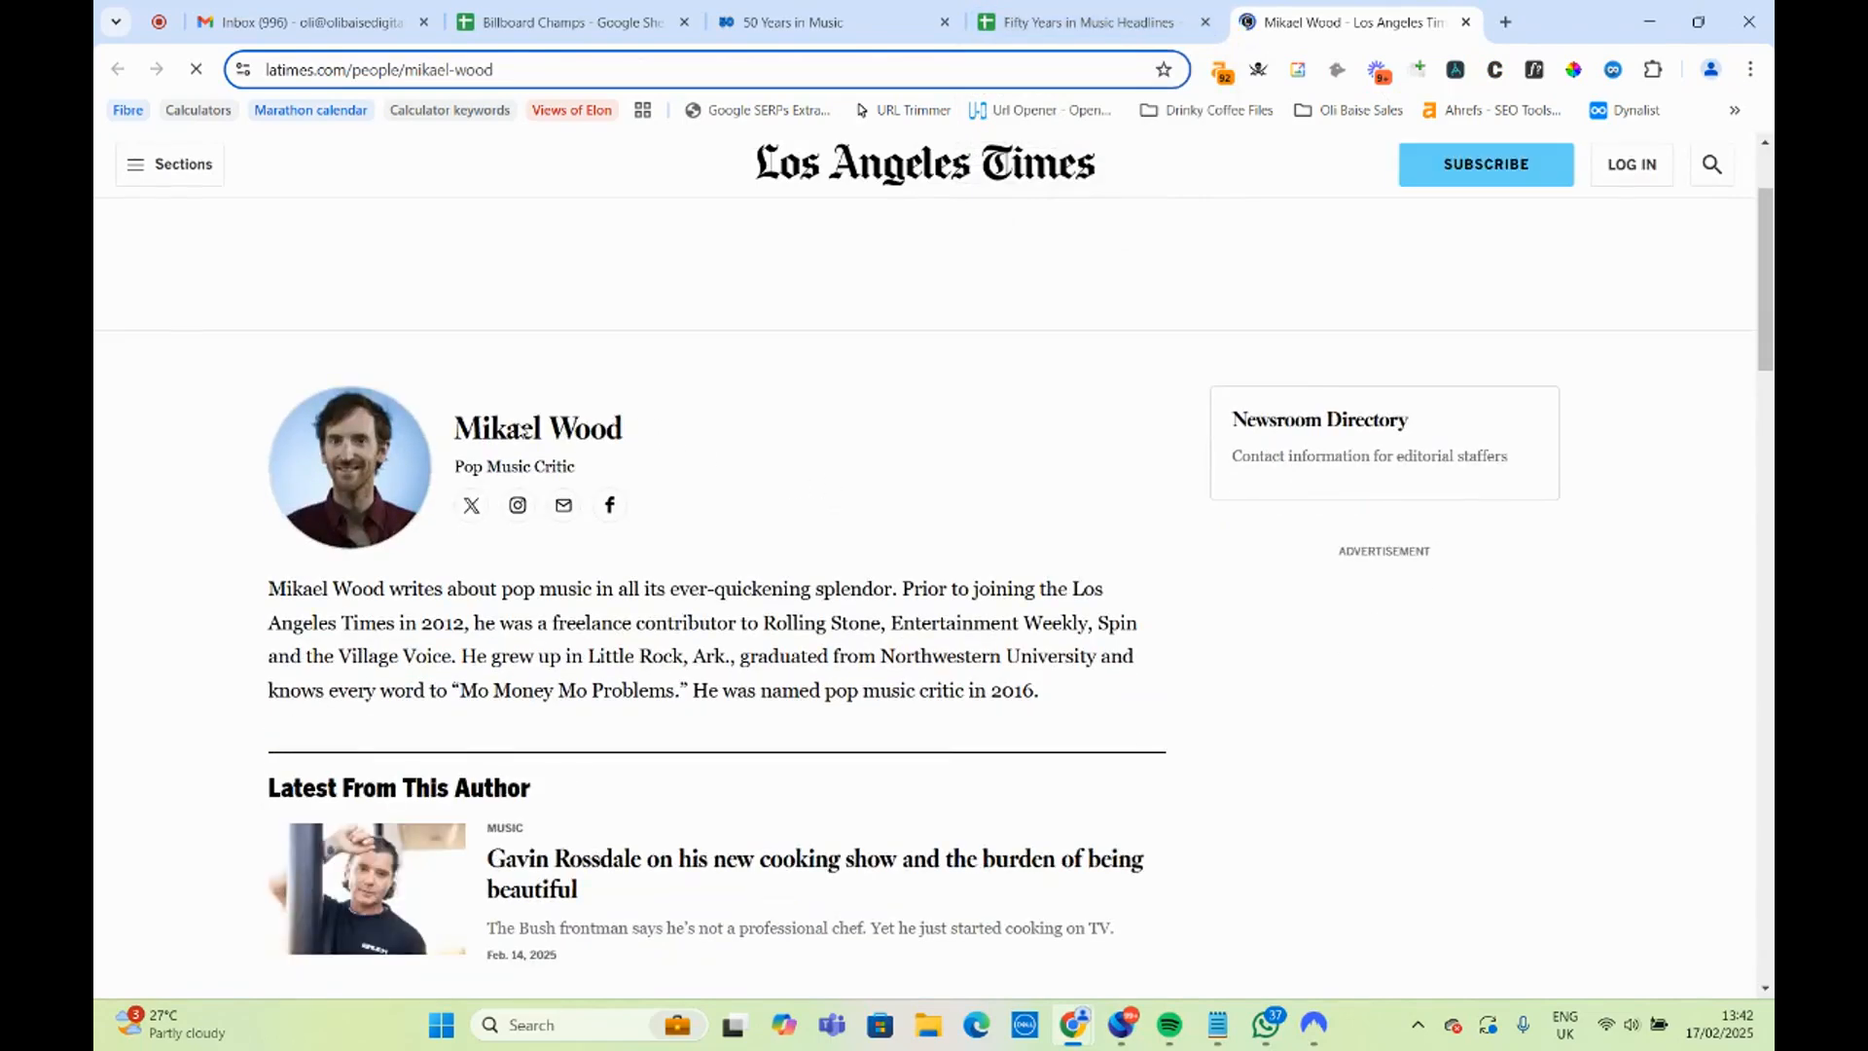
{"action": "scroll", "coordinate": [479, 474], "scroll_direction": "down", "scroll_amount": 4}
{"action": "scroll", "coordinate": [484, 479], "scroll_direction": "up", "scroll_amount": 4}
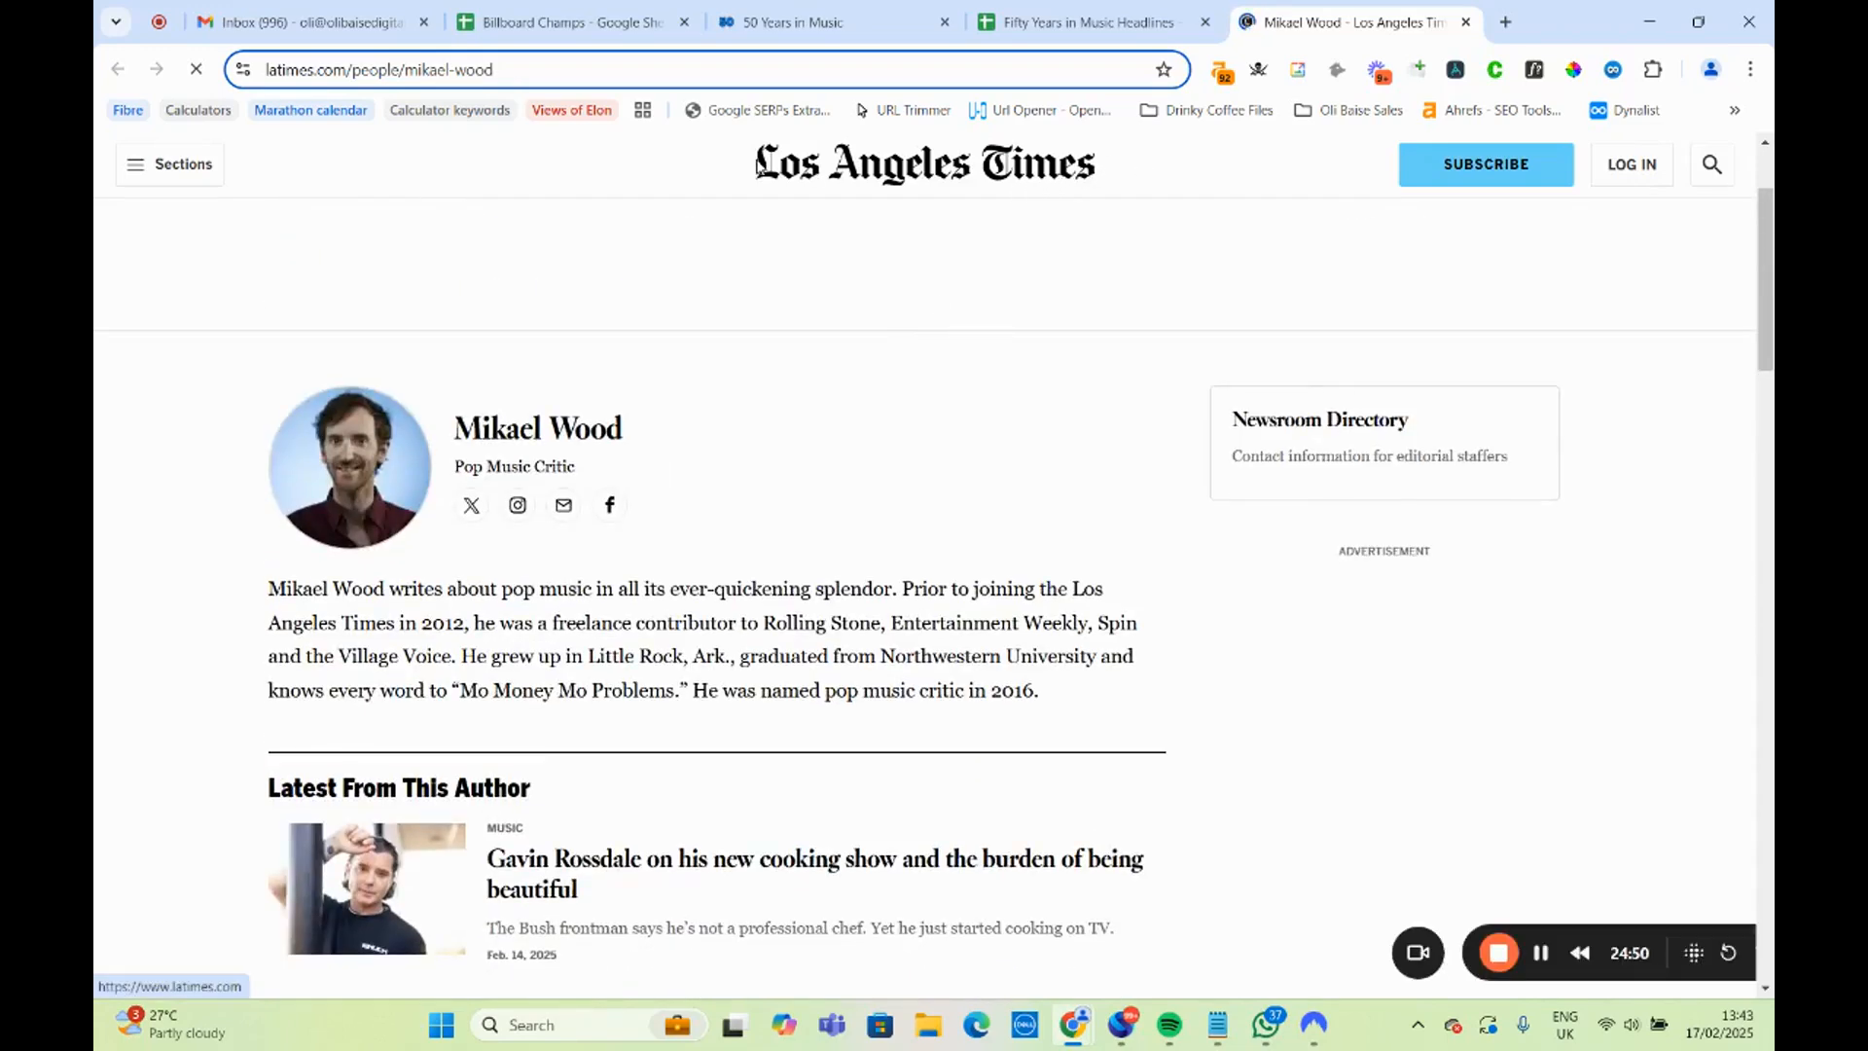
Skim the California journalist's bio and latest articles on the Los Angeles Times page, dismiss the subscription offer and close the page.
{"action": "scroll", "coordinate": [755, 451], "scroll_direction": "down", "scroll_amount": 8}
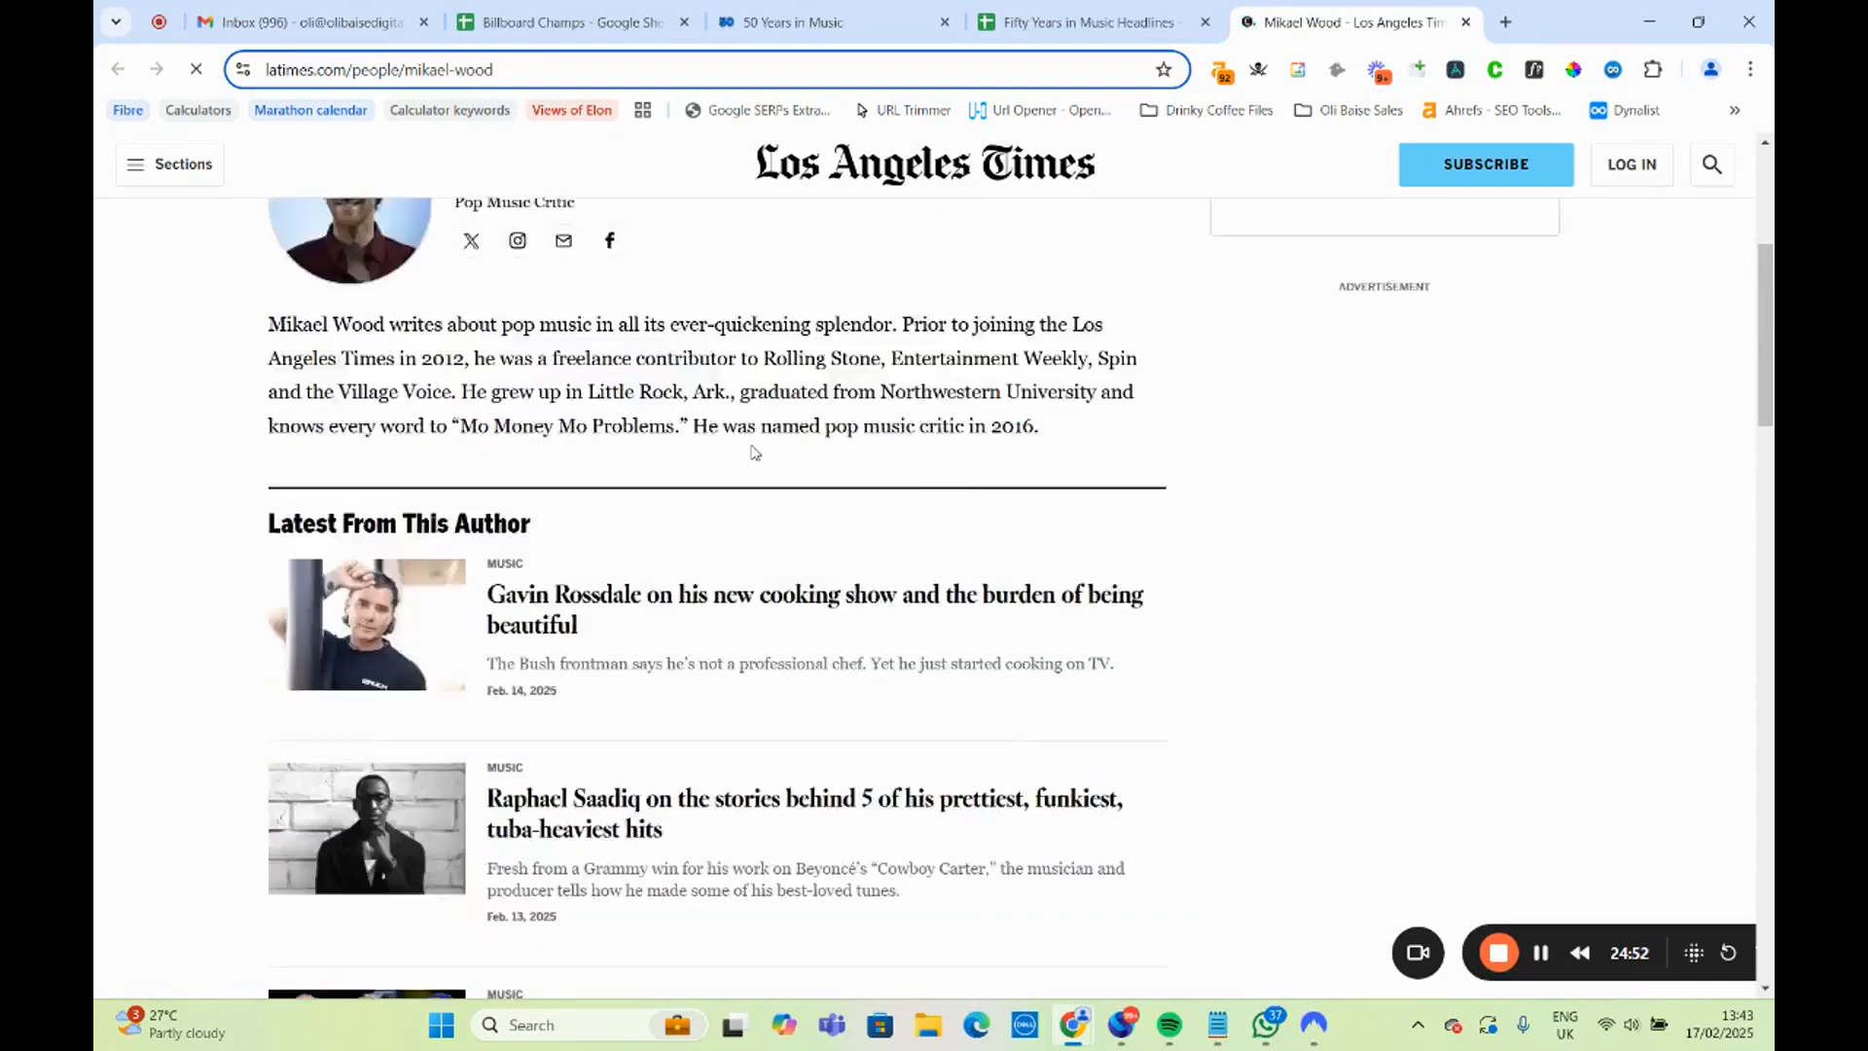
{"action": "scroll", "coordinate": [755, 450], "scroll_direction": "up", "scroll_amount": 8}
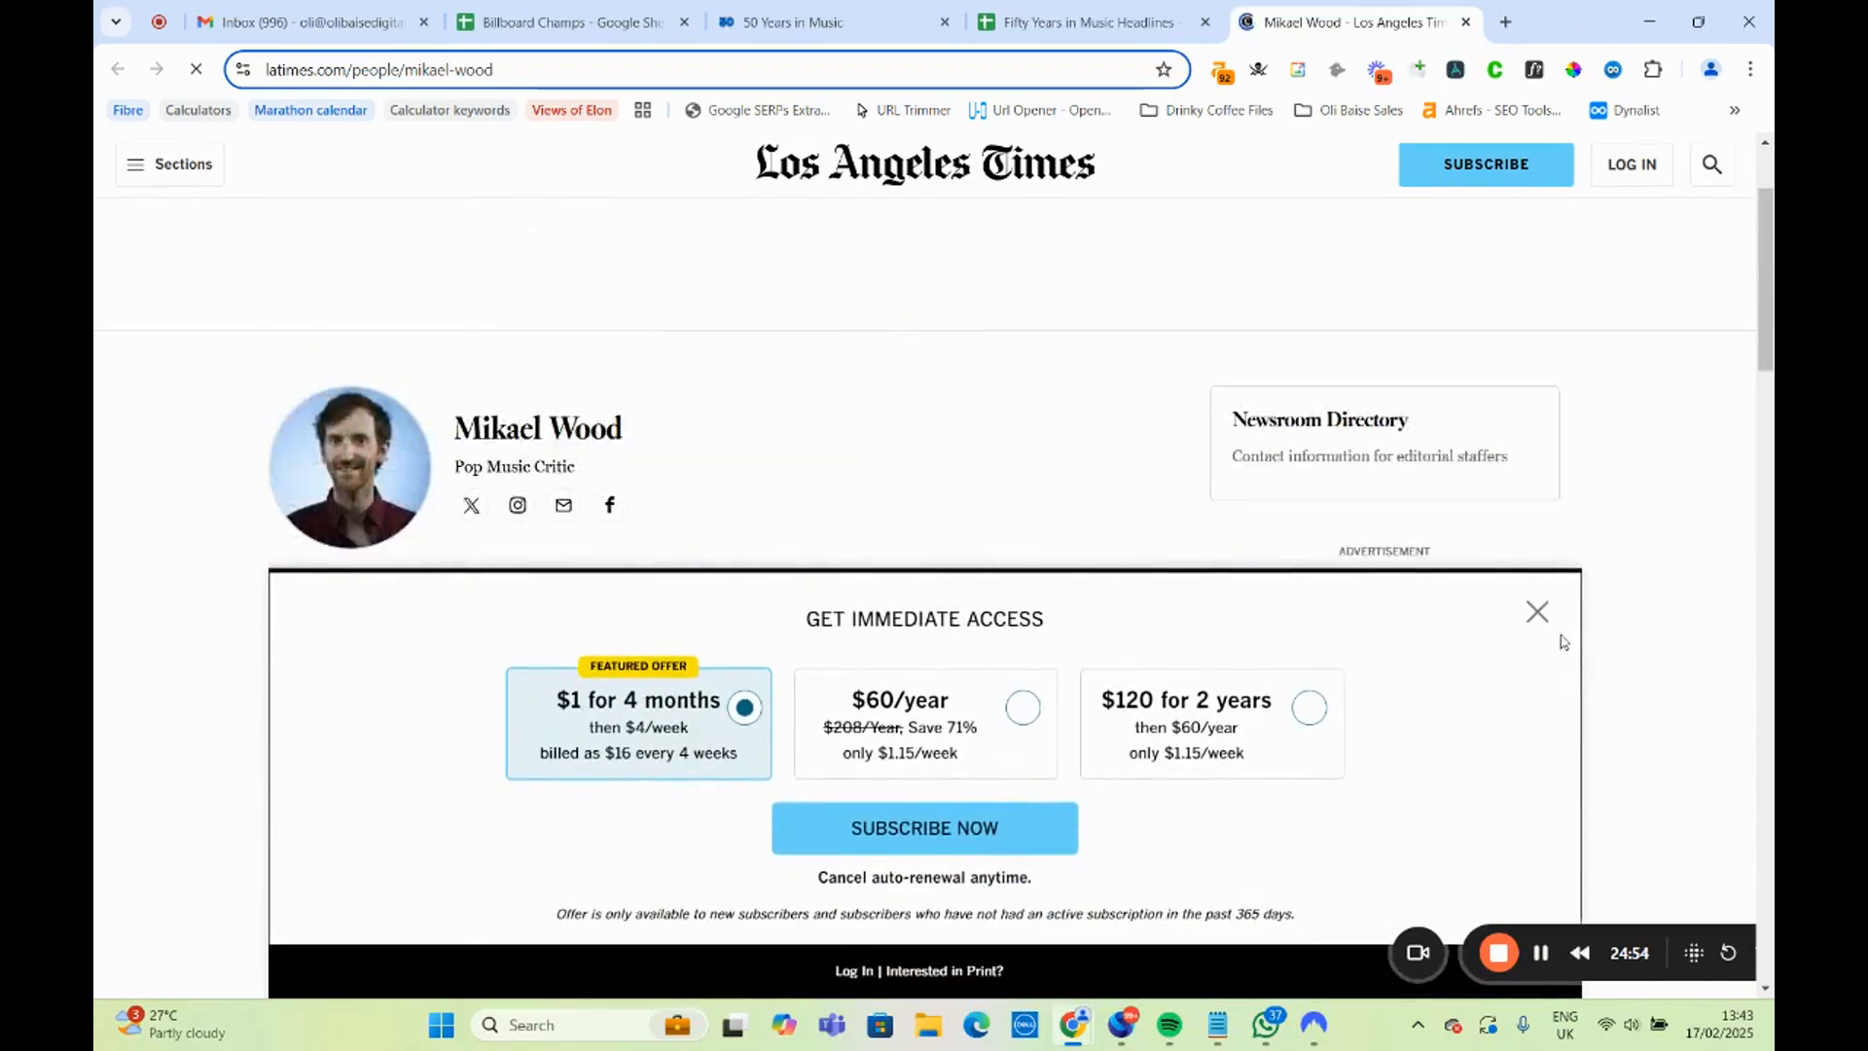
{"action": "left_click", "coordinate": [1535, 611]}
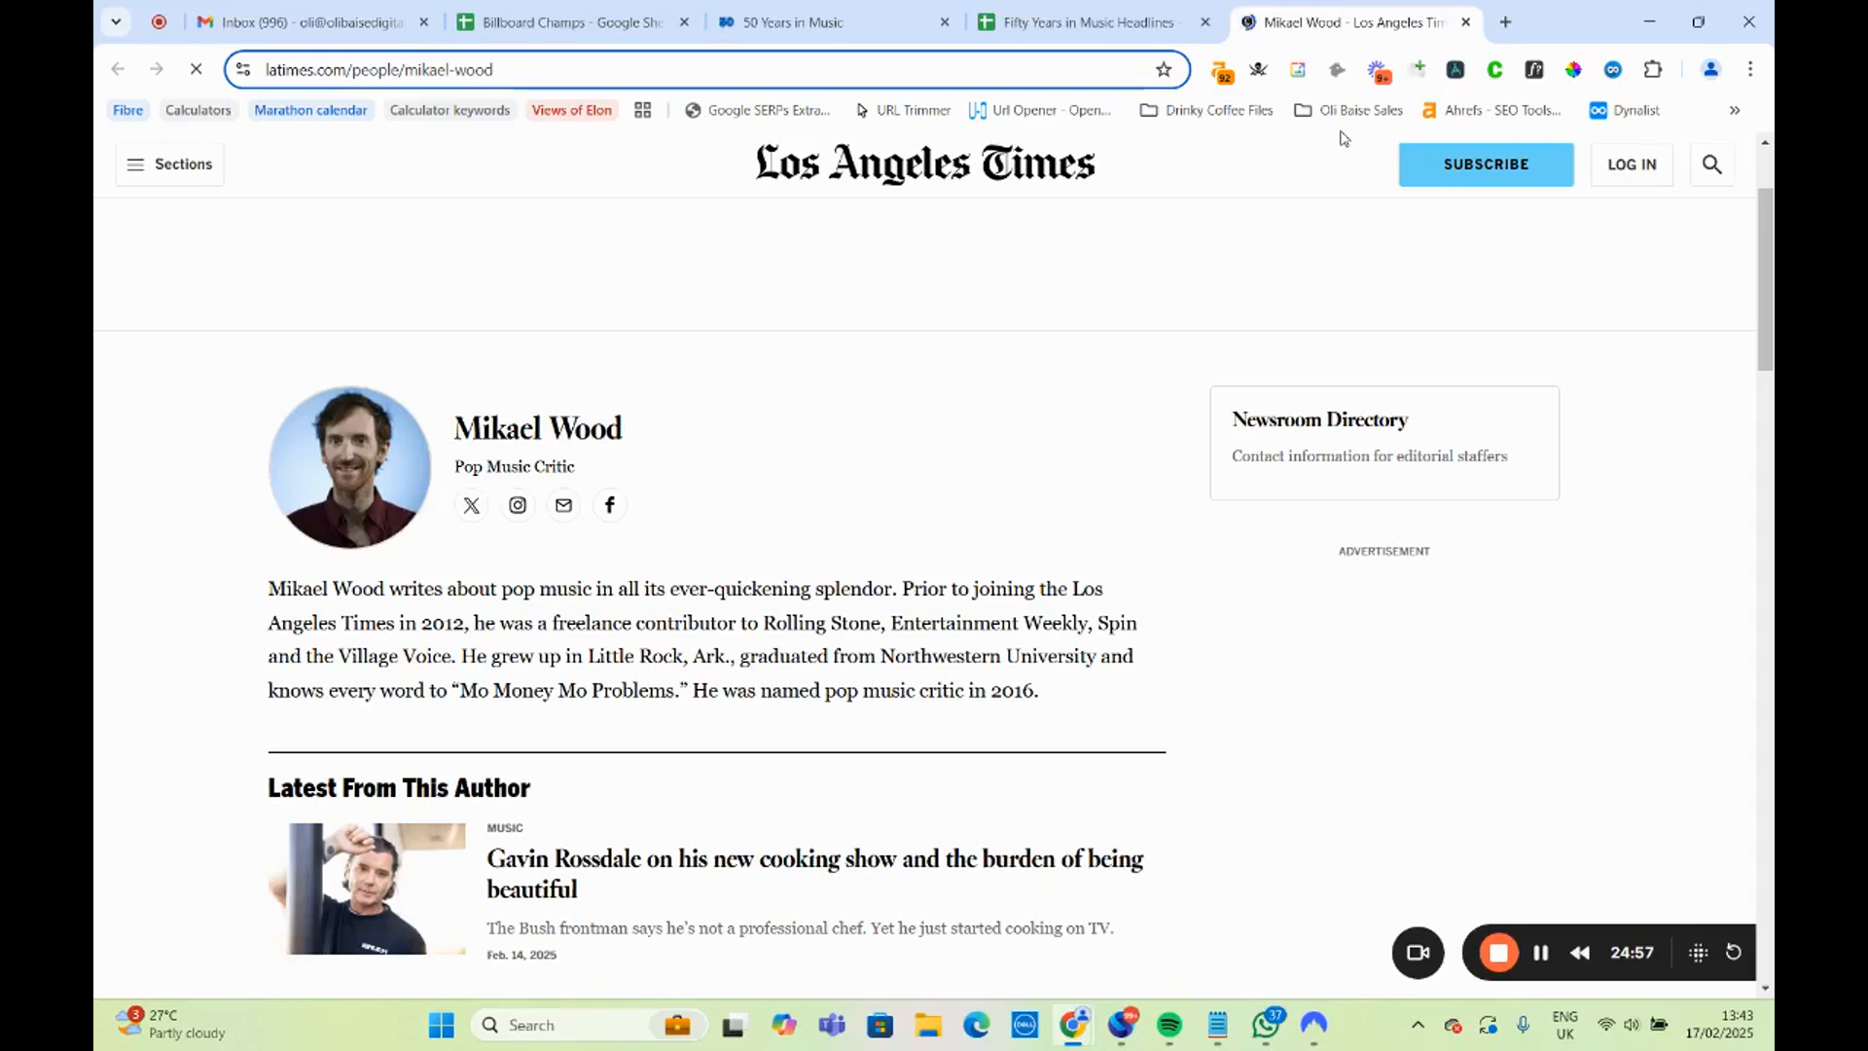
{"action": "left_click", "coordinate": [1466, 22]}
Open the Daytona Beach News-Journal author page linked in B20 for the Florida headline, review the bio and recent work, and close it.
{"action": "mouse_move", "coordinate": [1049, 658]}
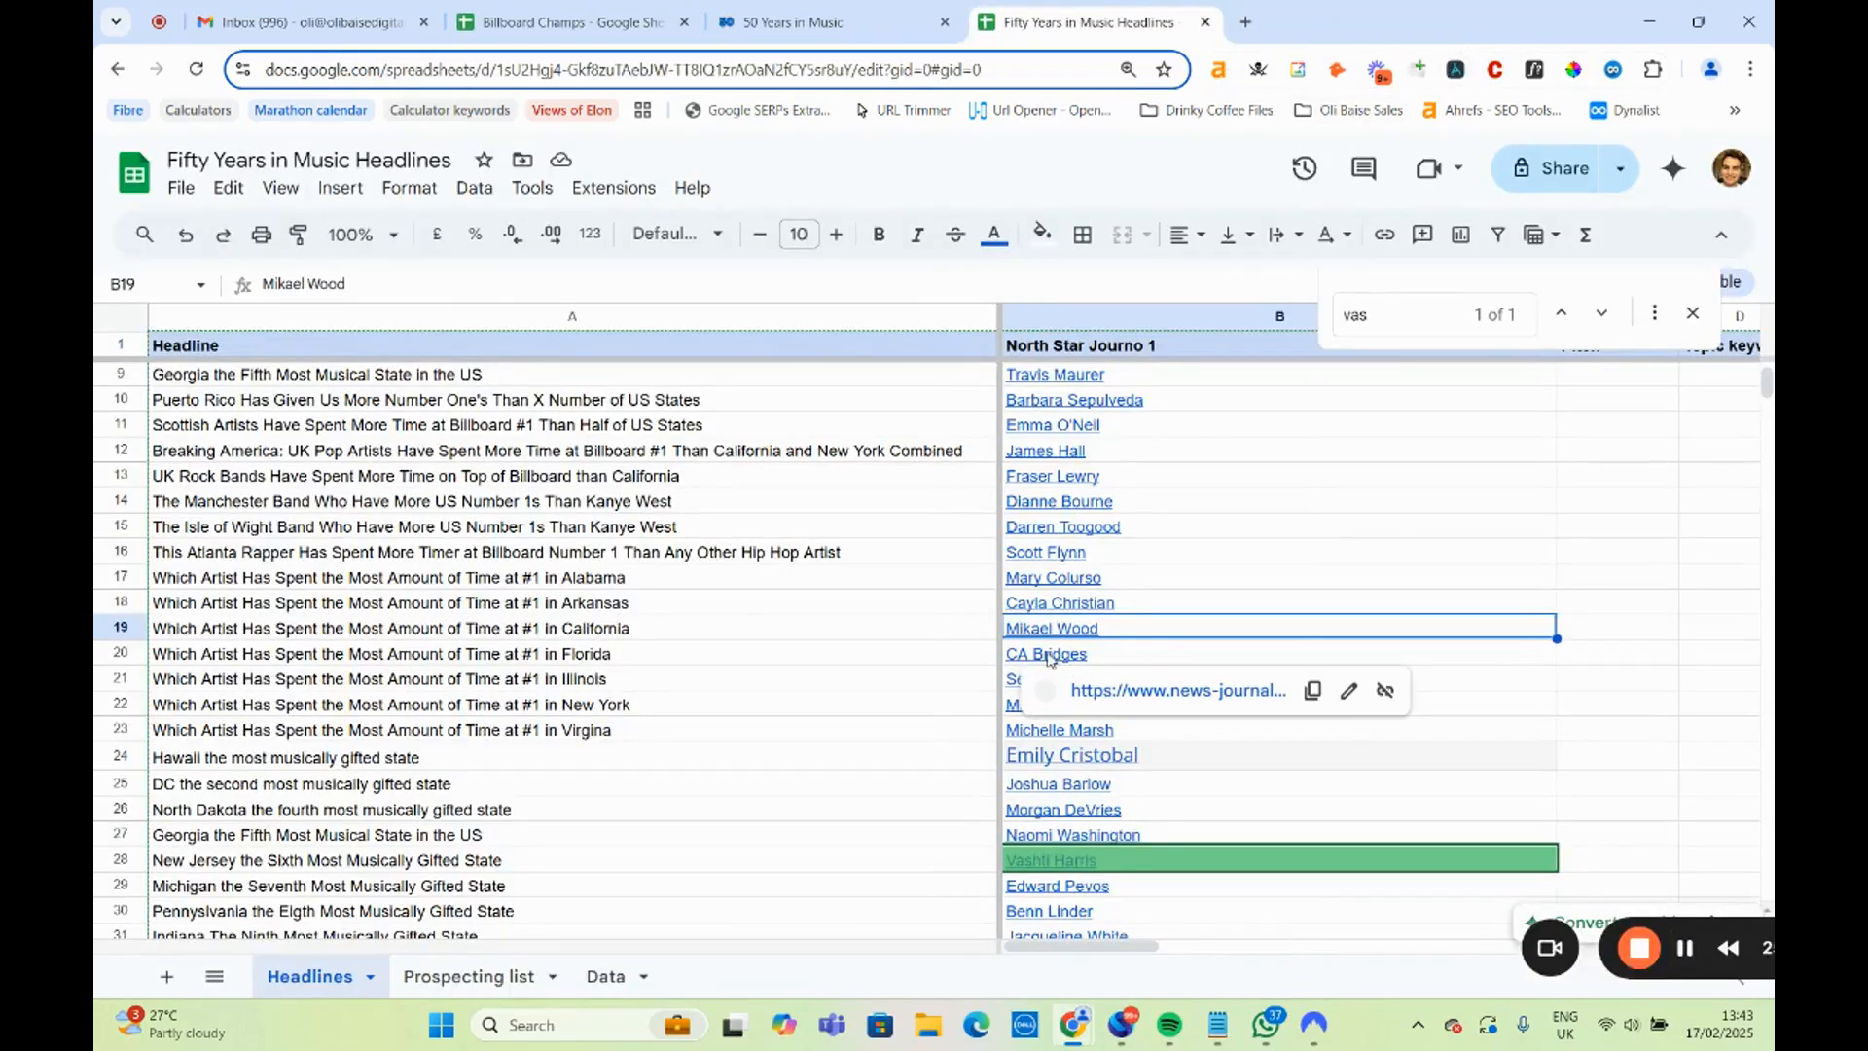
{"action": "left_click", "coordinate": [407, 662]}
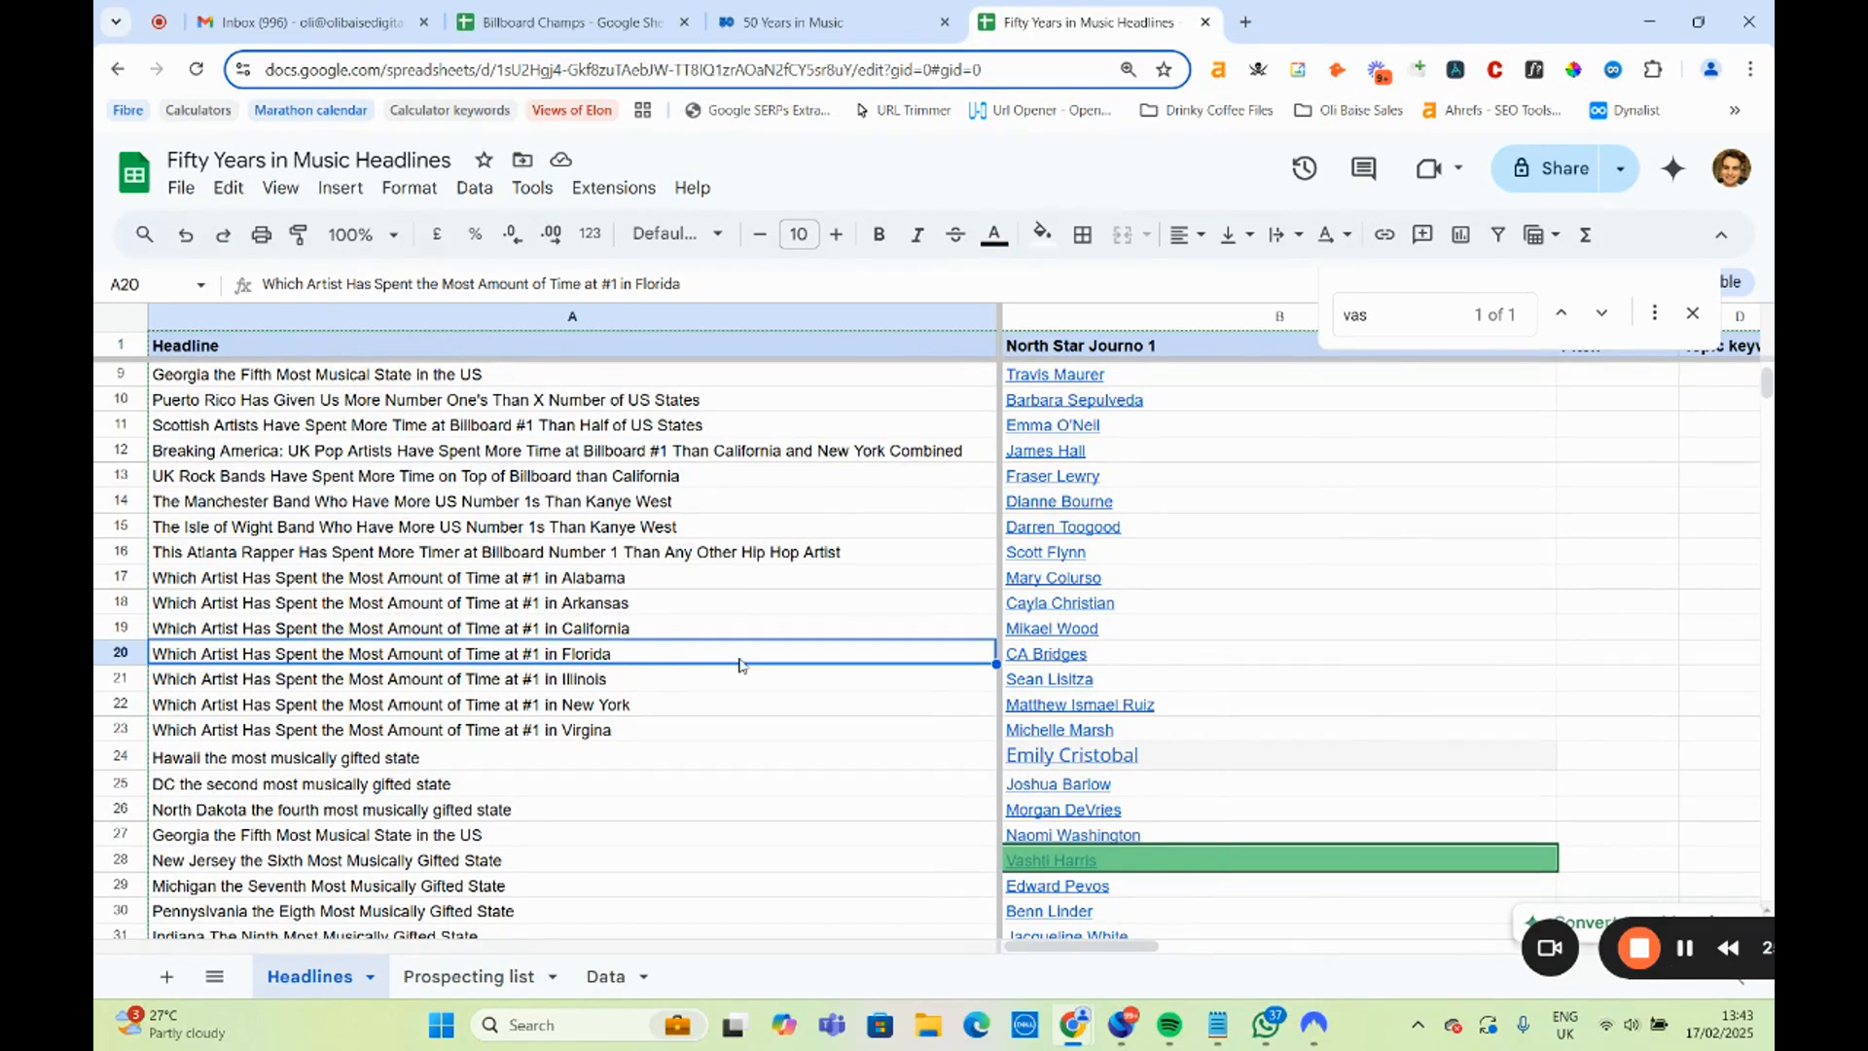
{"action": "left_click", "coordinate": [1026, 656]}
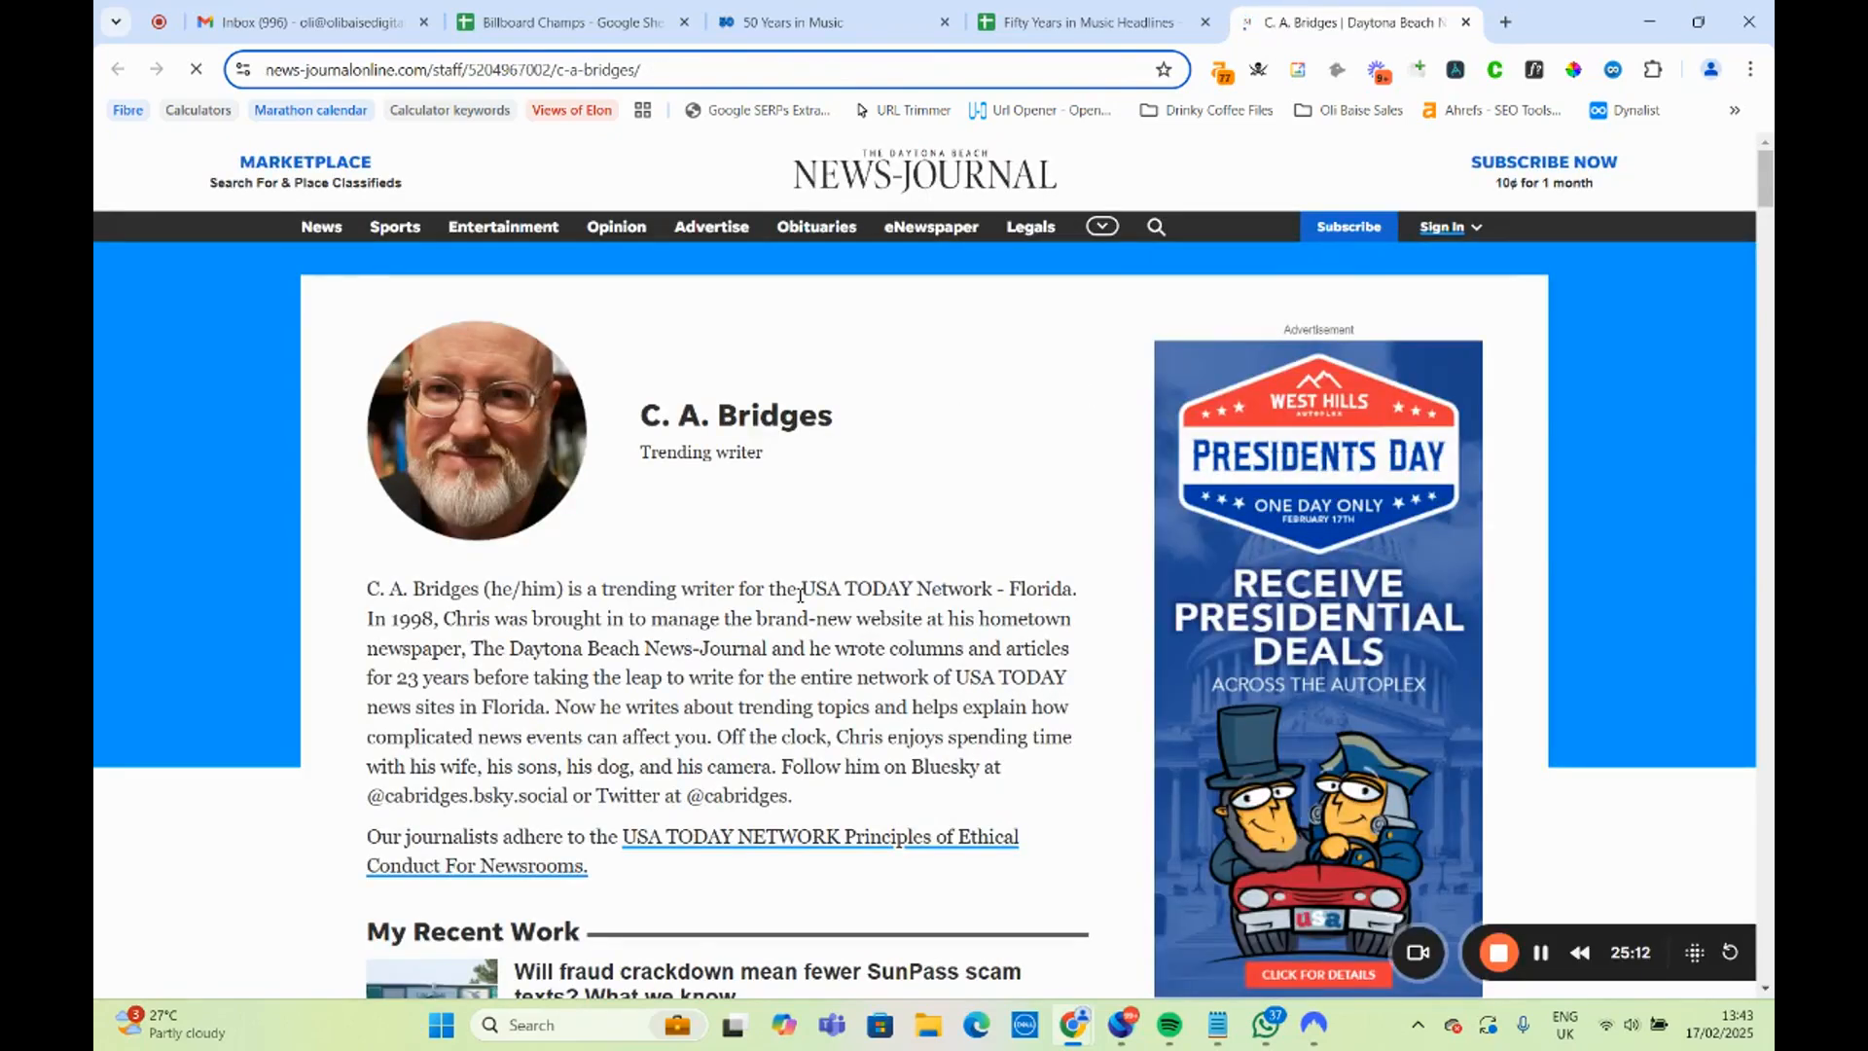
{"action": "scroll", "coordinate": [828, 550], "scroll_direction": "down", "scroll_amount": 7}
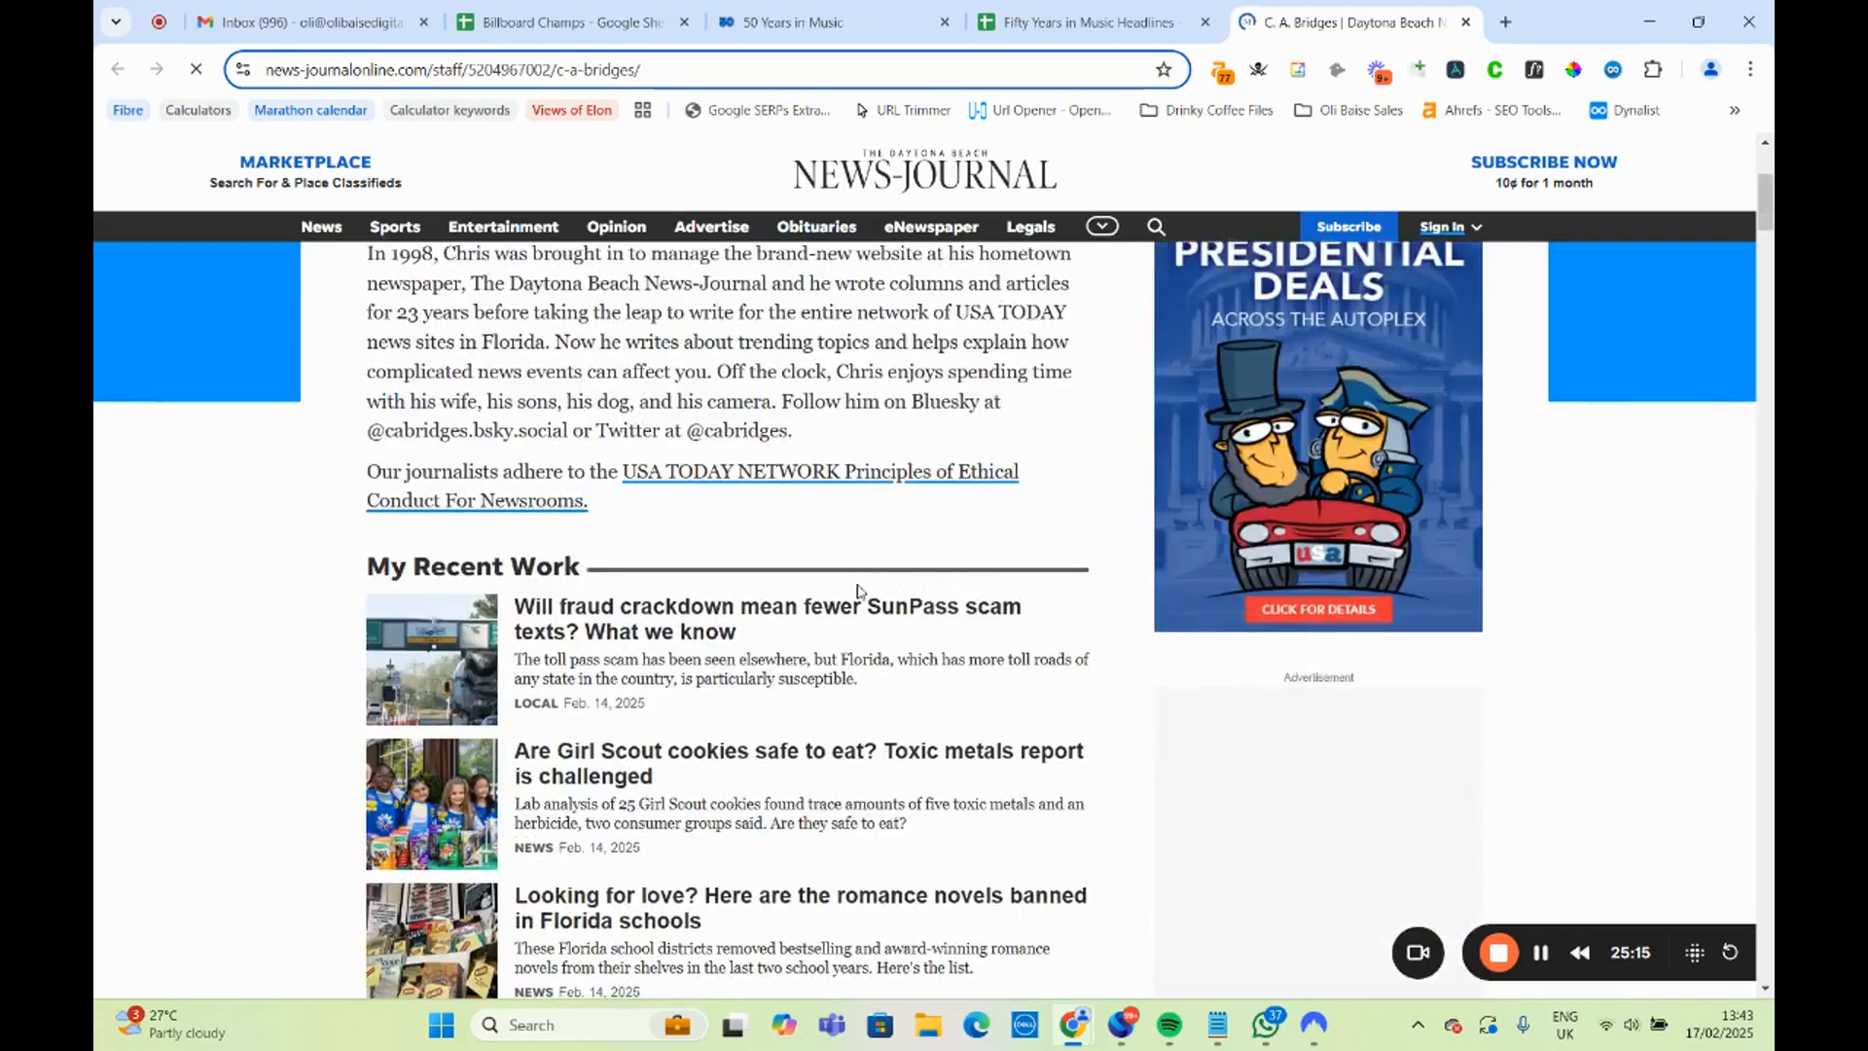
{"action": "scroll", "coordinate": [852, 616], "scroll_direction": "down", "scroll_amount": 10}
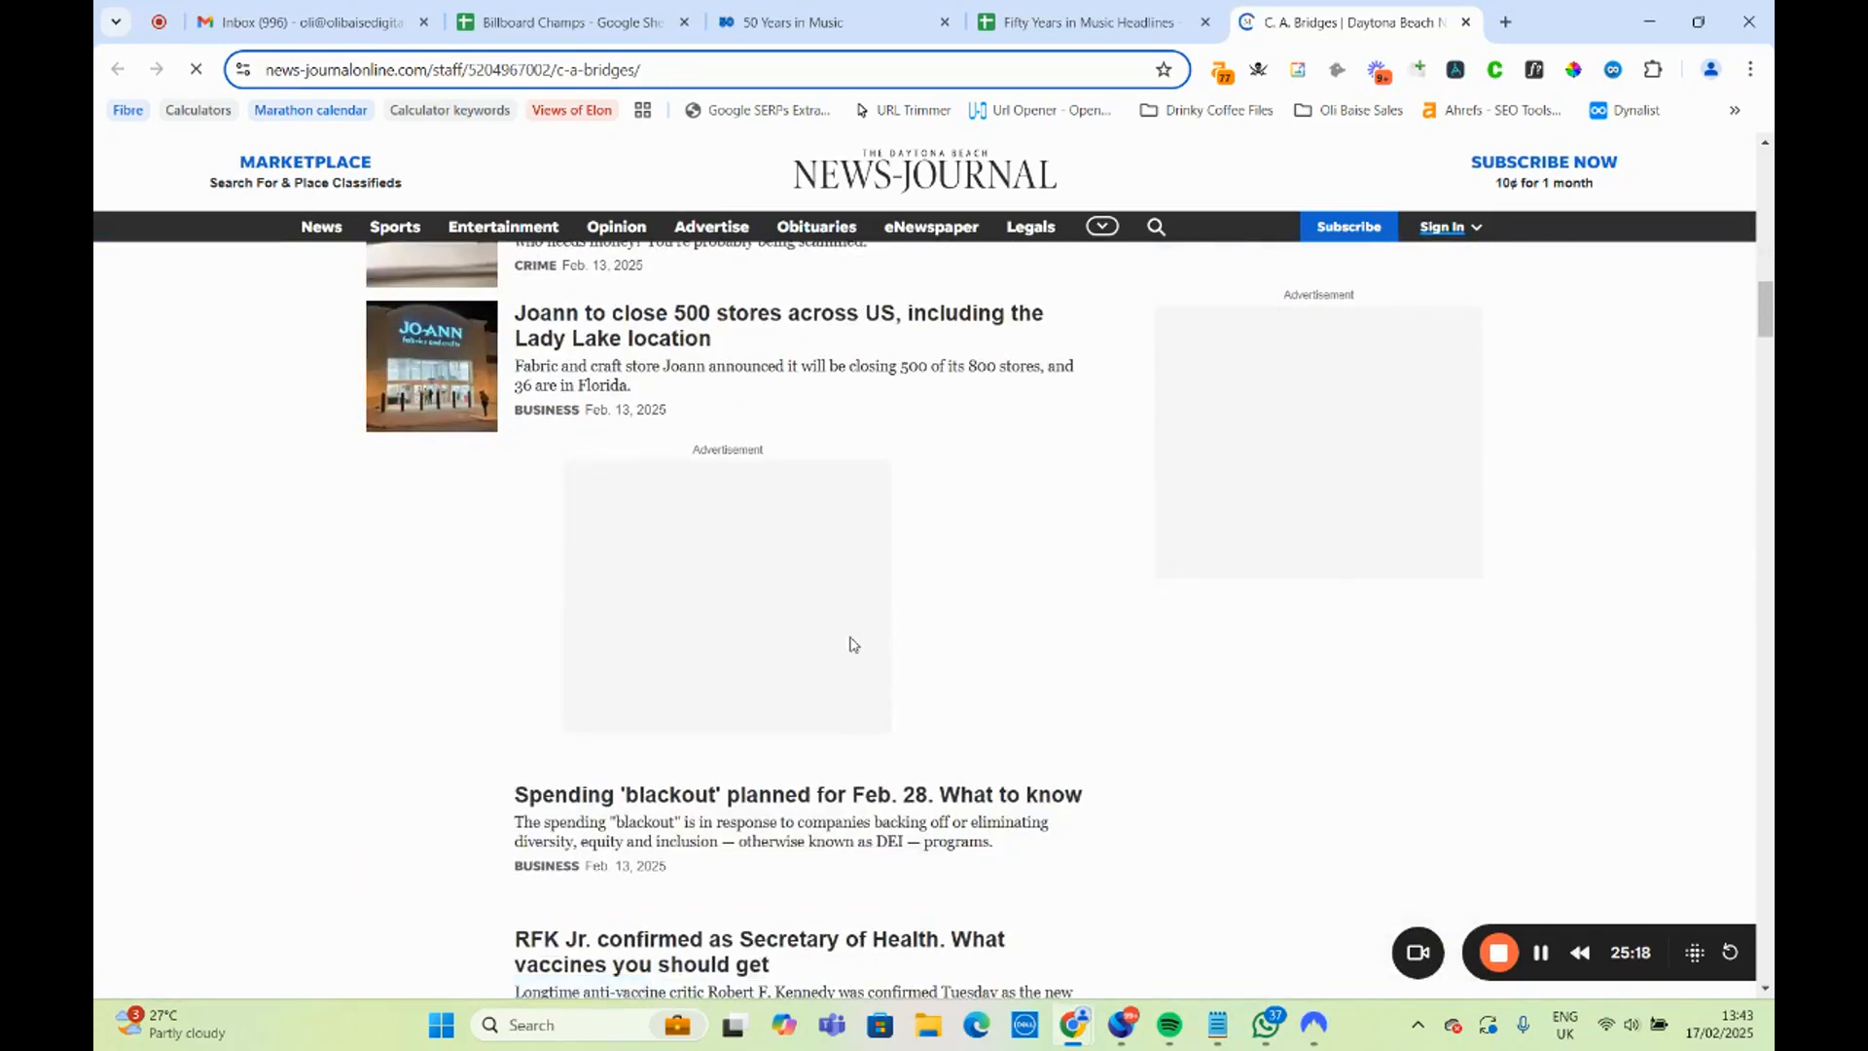
{"action": "scroll", "coordinate": [855, 646], "scroll_direction": "down", "scroll_amount": 9}
{"action": "scroll", "coordinate": [860, 662], "scroll_direction": "down", "scroll_amount": 15}
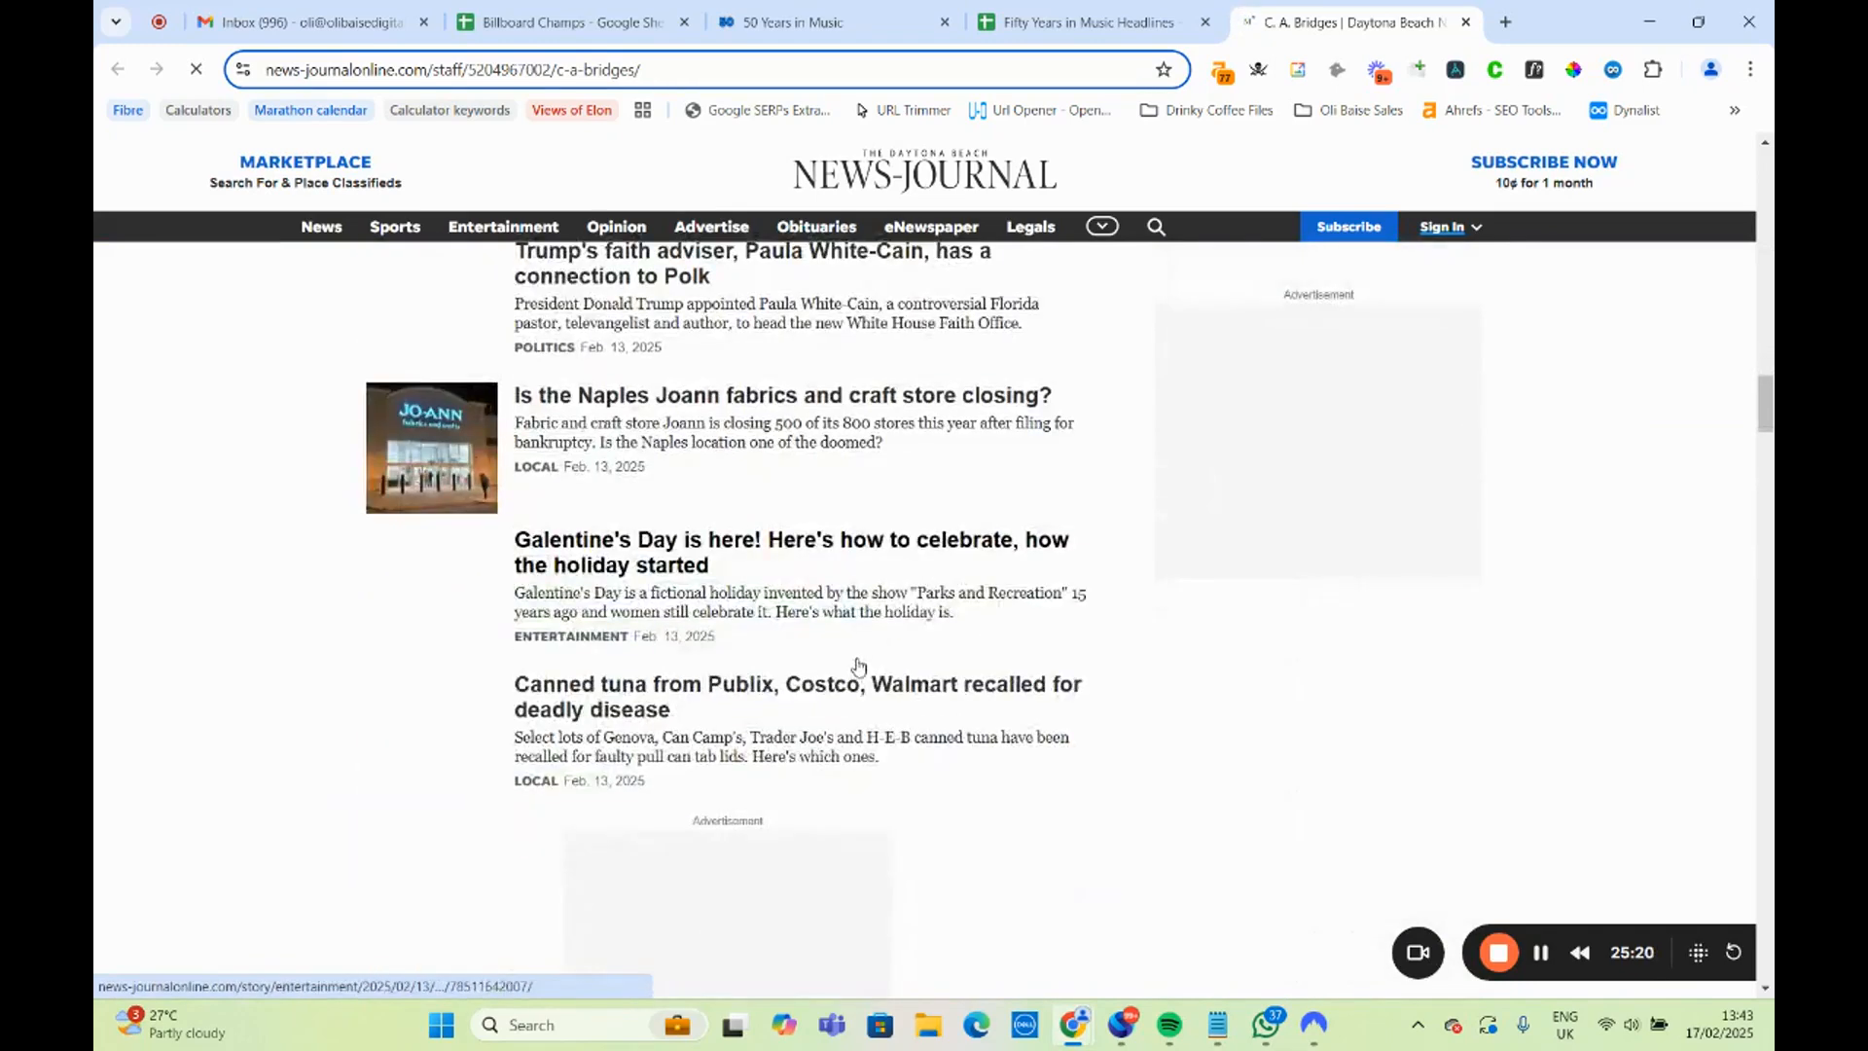
{"action": "scroll", "coordinate": [658, 605], "scroll_direction": "up", "scroll_amount": 2}
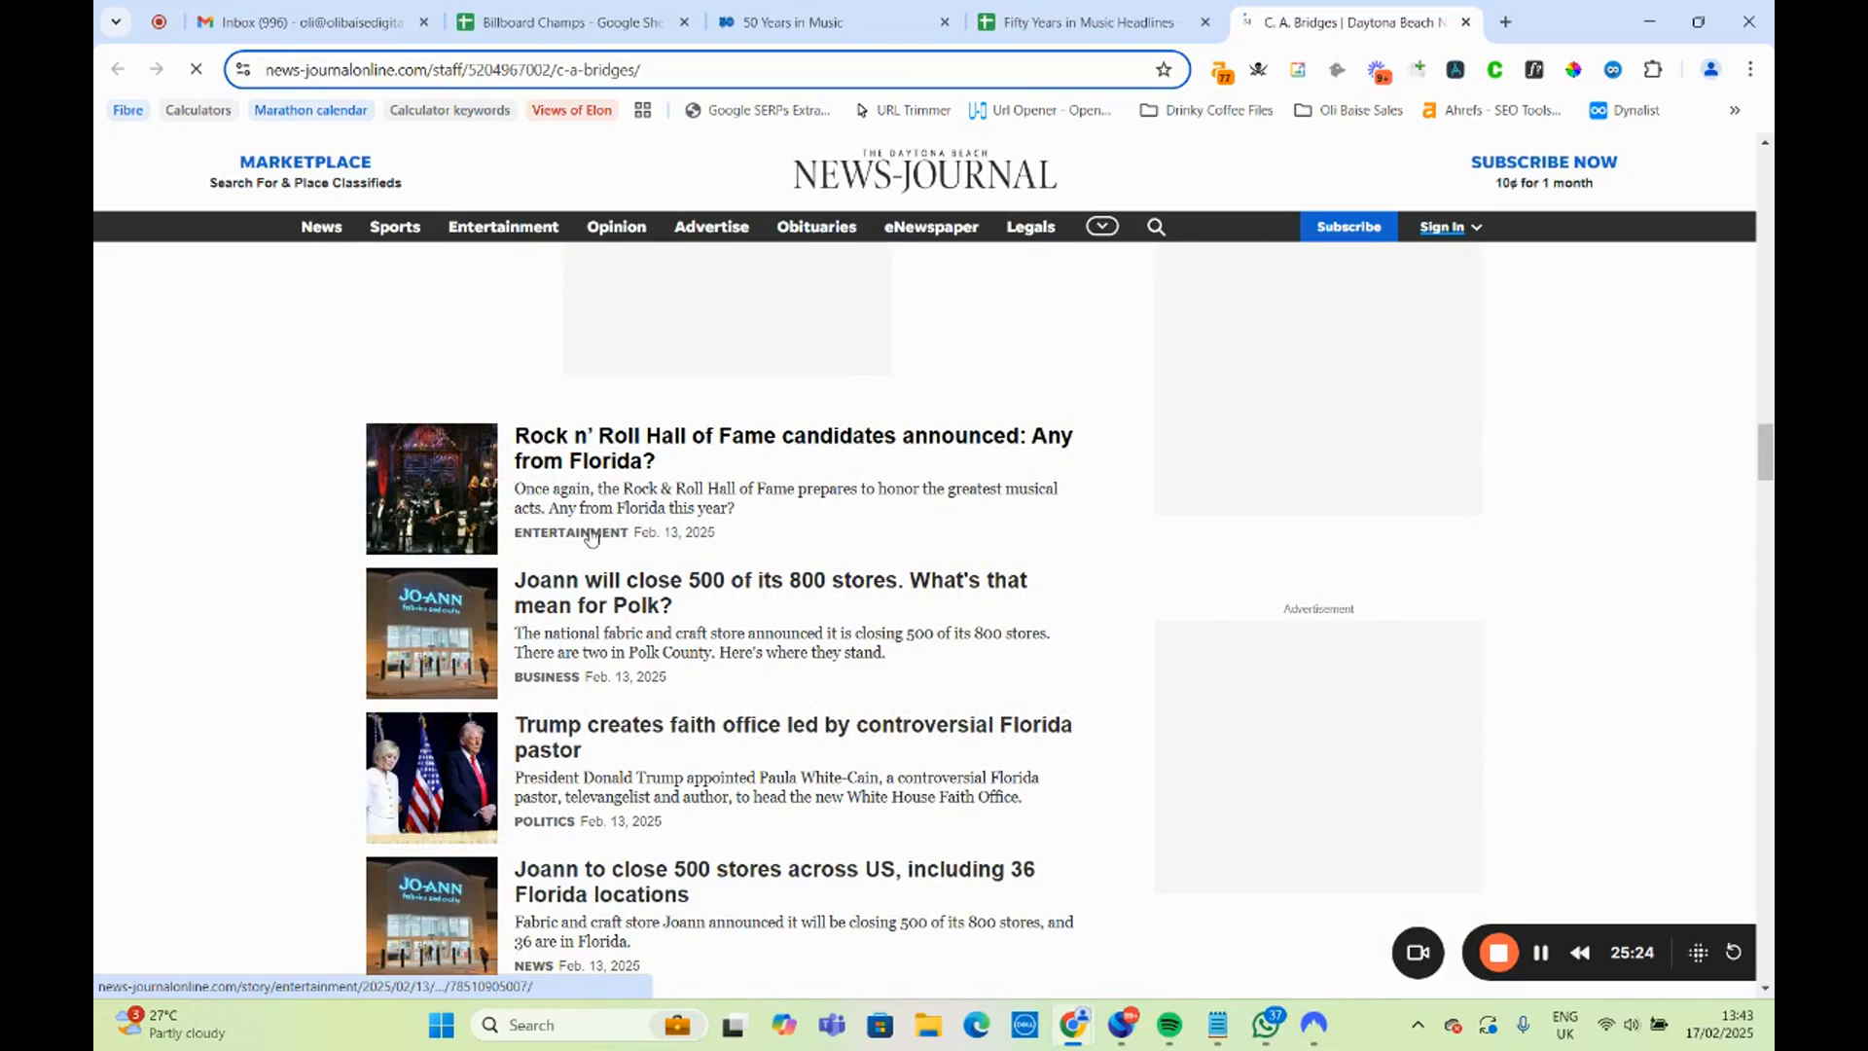
{"action": "scroll", "coordinate": [588, 584], "scroll_direction": "down", "scroll_amount": 7}
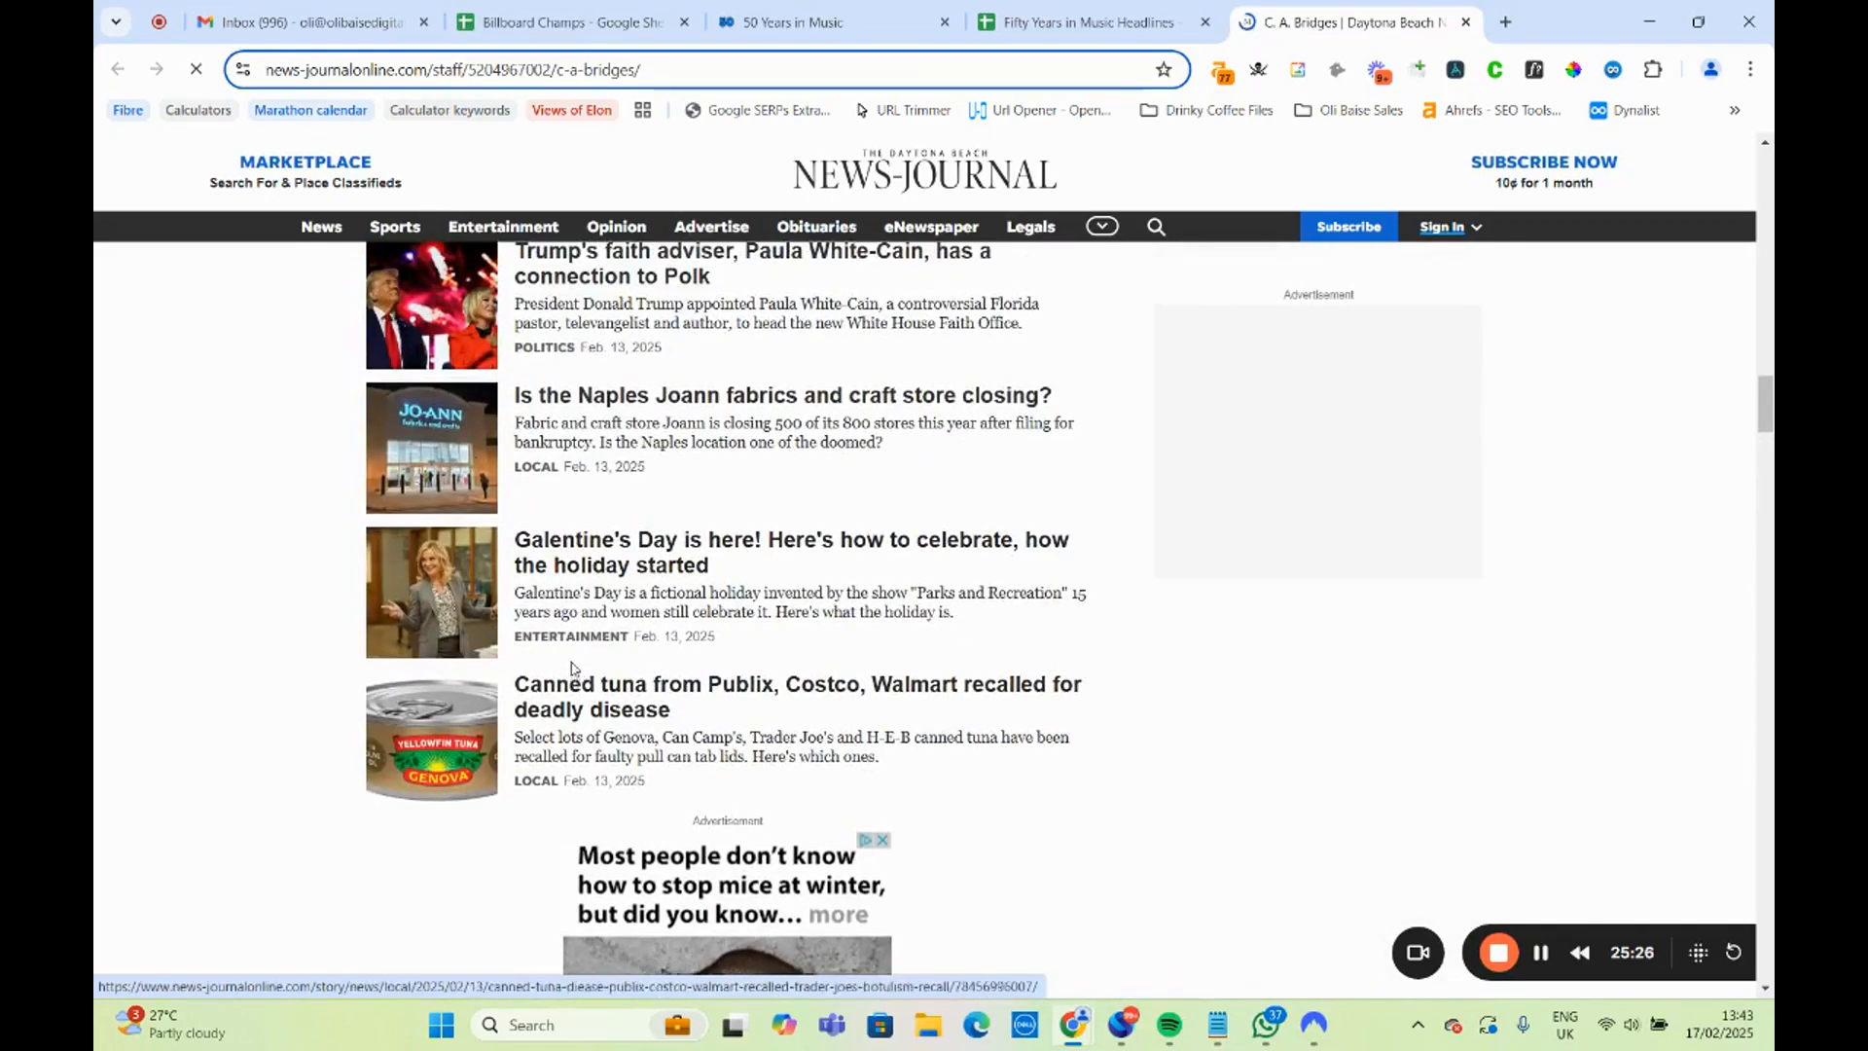
{"action": "scroll", "coordinate": [583, 652], "scroll_direction": "up", "scroll_amount": 7}
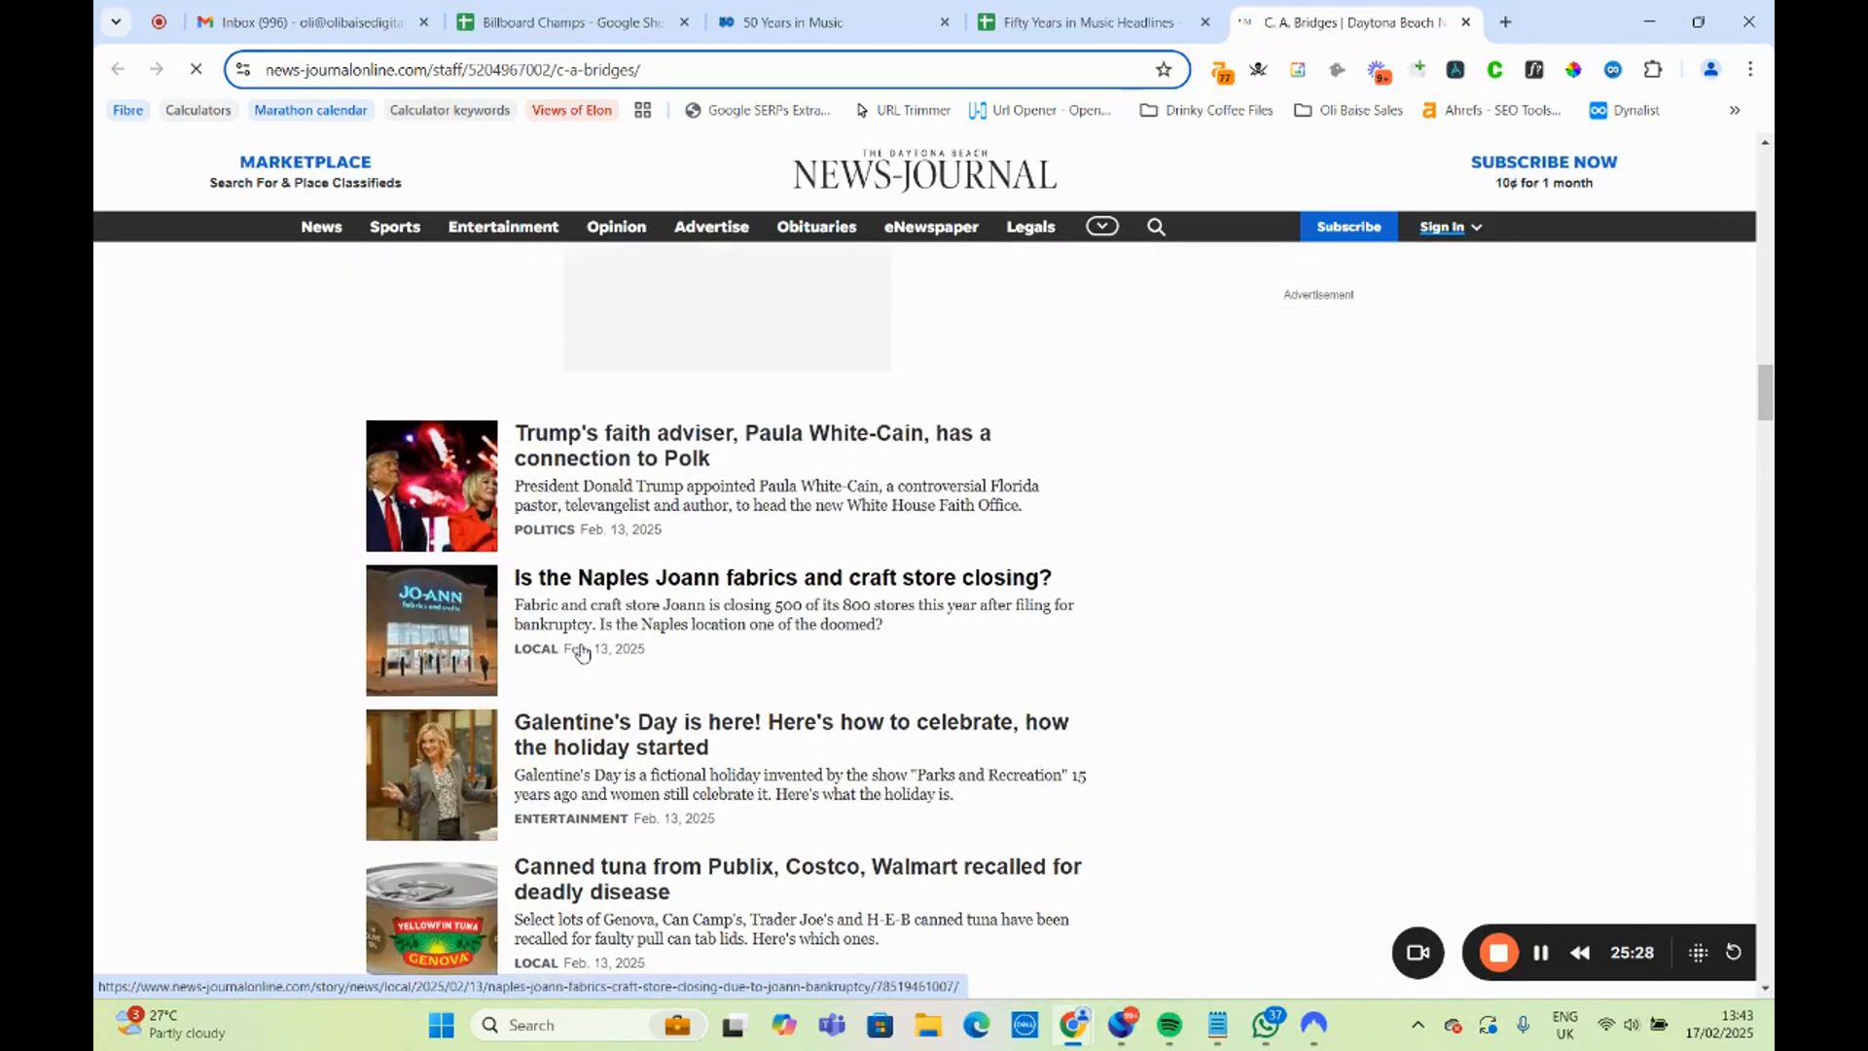
{"action": "scroll", "coordinate": [591, 654], "scroll_direction": "up", "scroll_amount": 10}
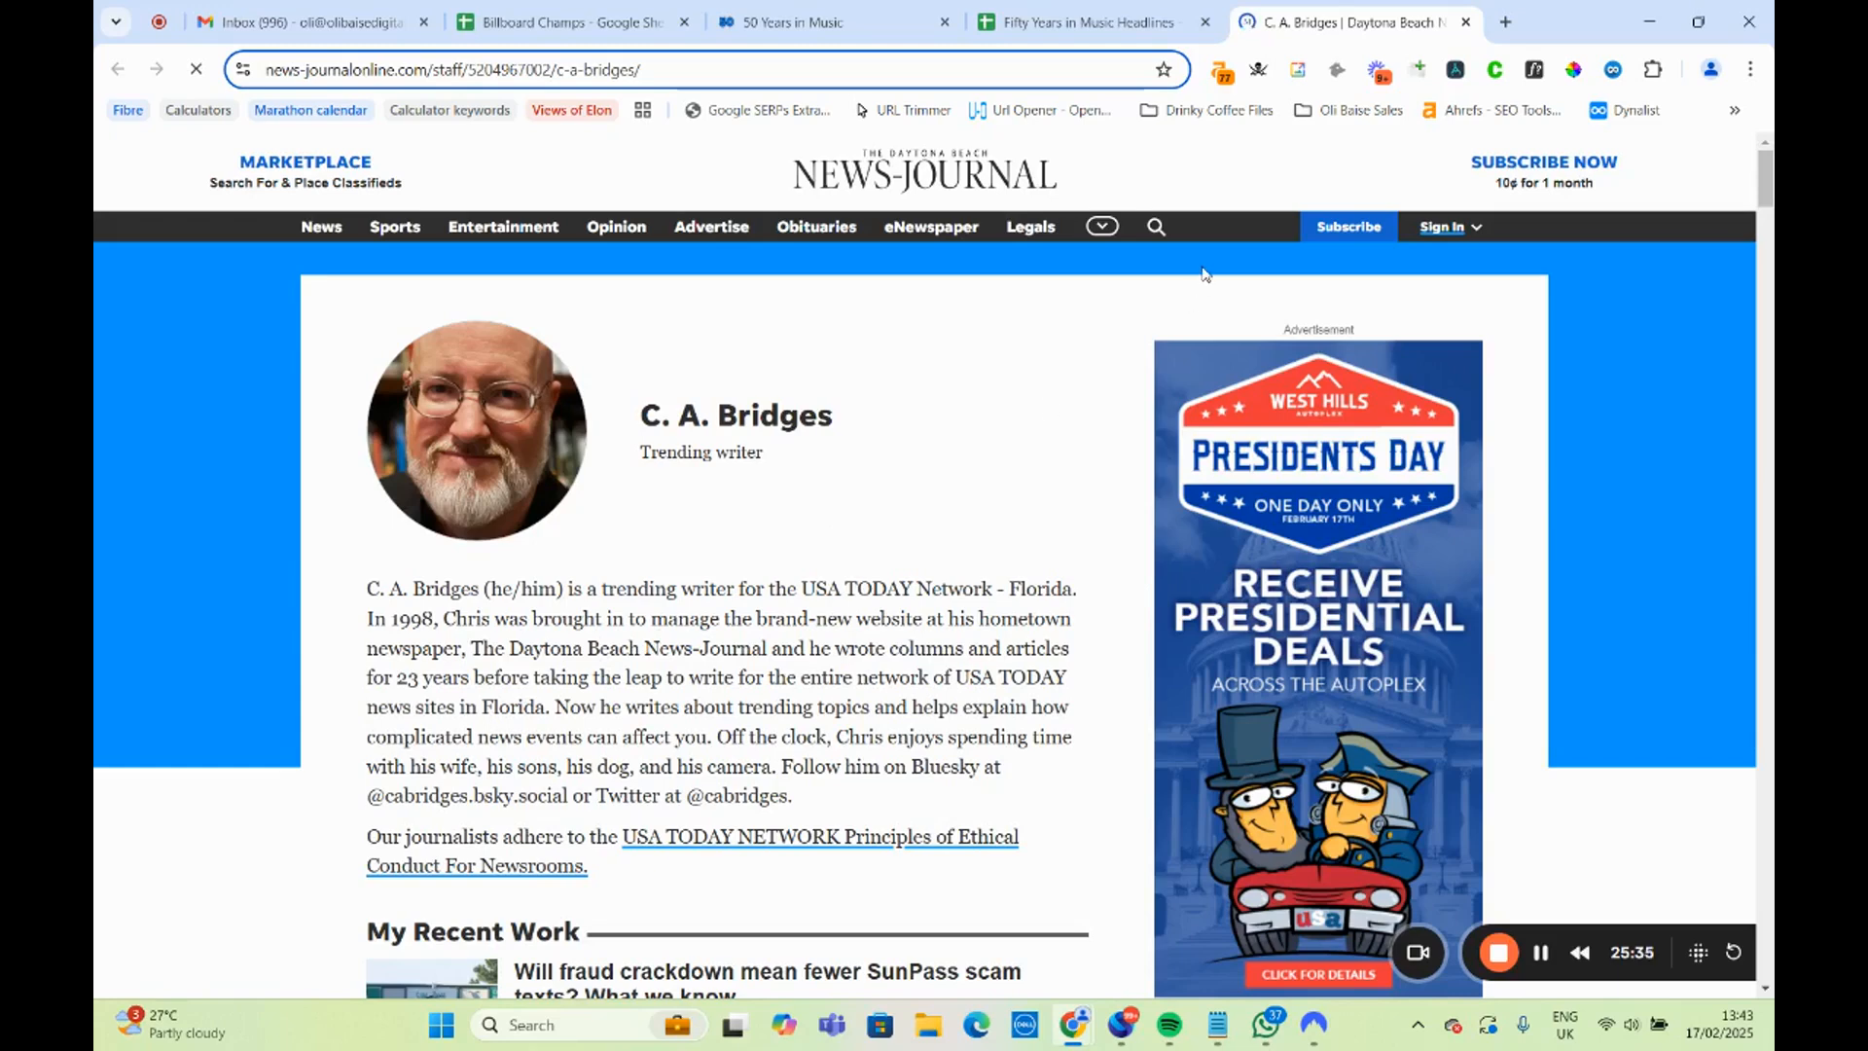
{"action": "left_click", "coordinate": [1466, 24]}
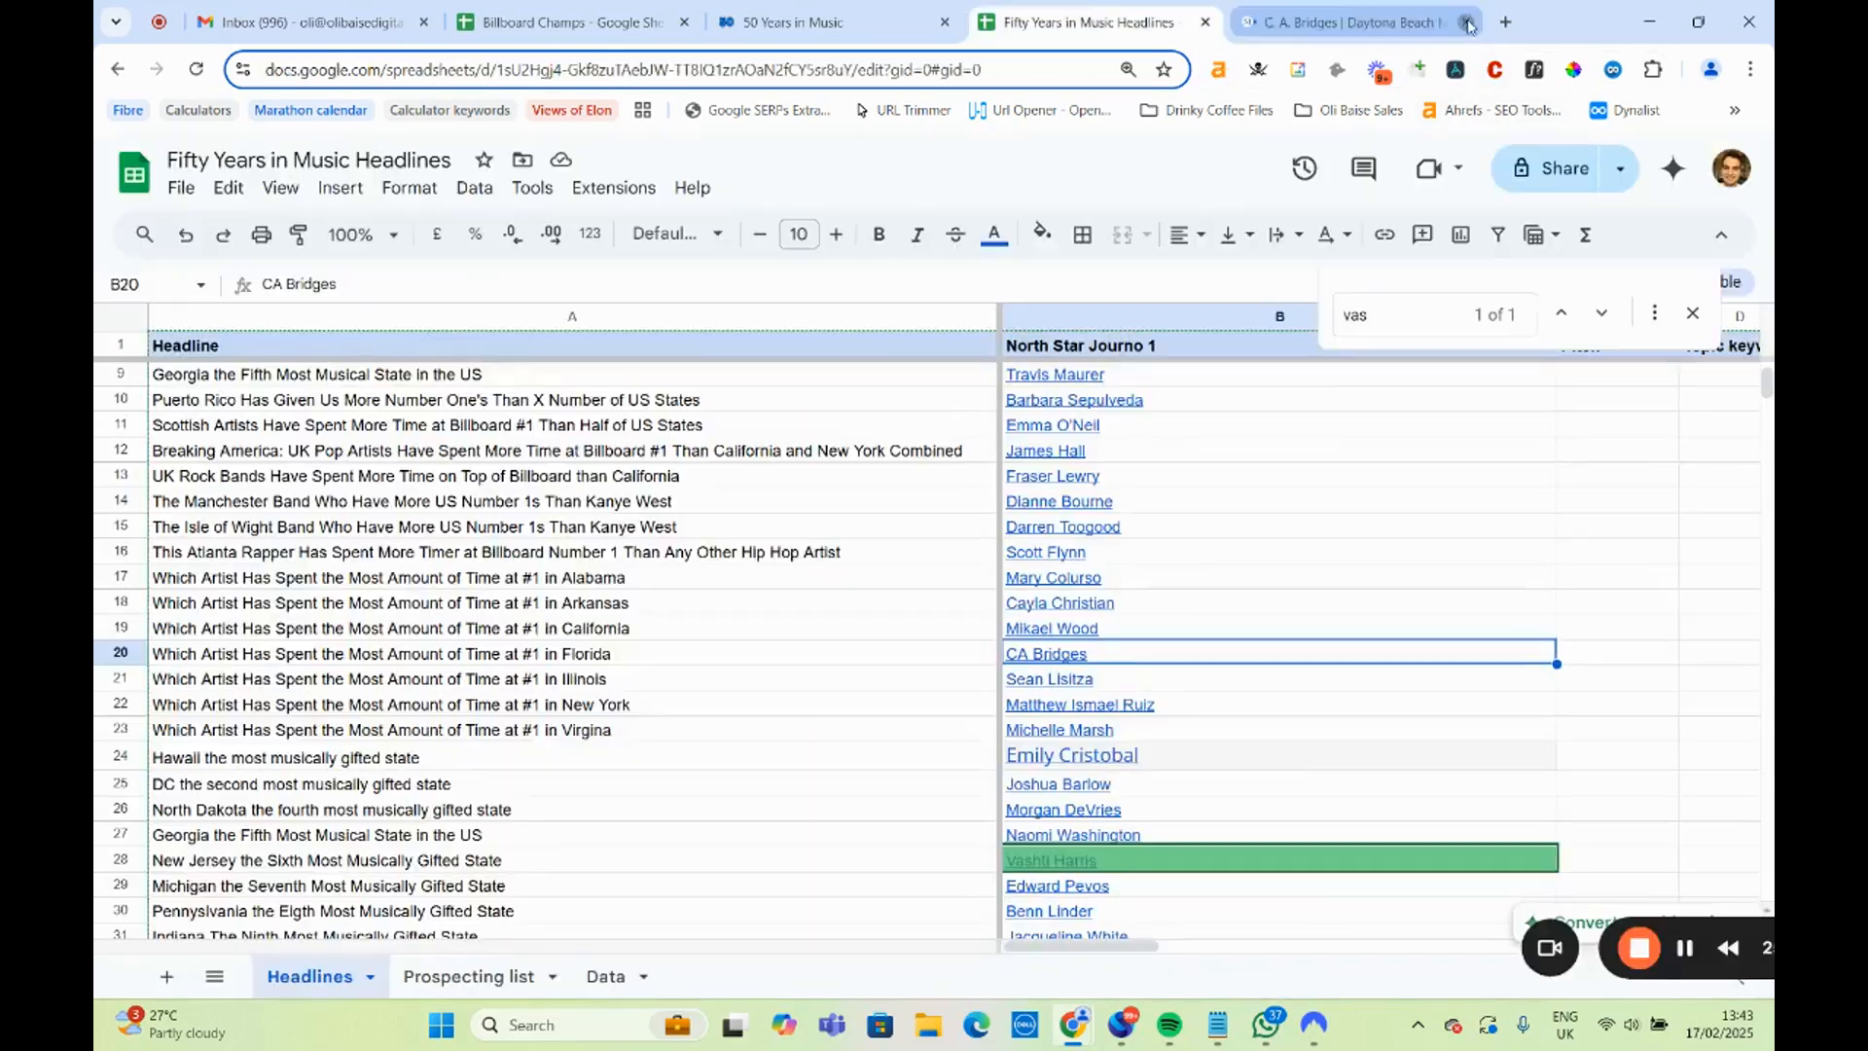
Open the CIProud.com author page linked in B21 for the Illinois headline, review the journalist's role and latest stories, and close it.
{"action": "left_click", "coordinate": [1053, 683]}
{"action": "left_click", "coordinate": [1137, 715]}
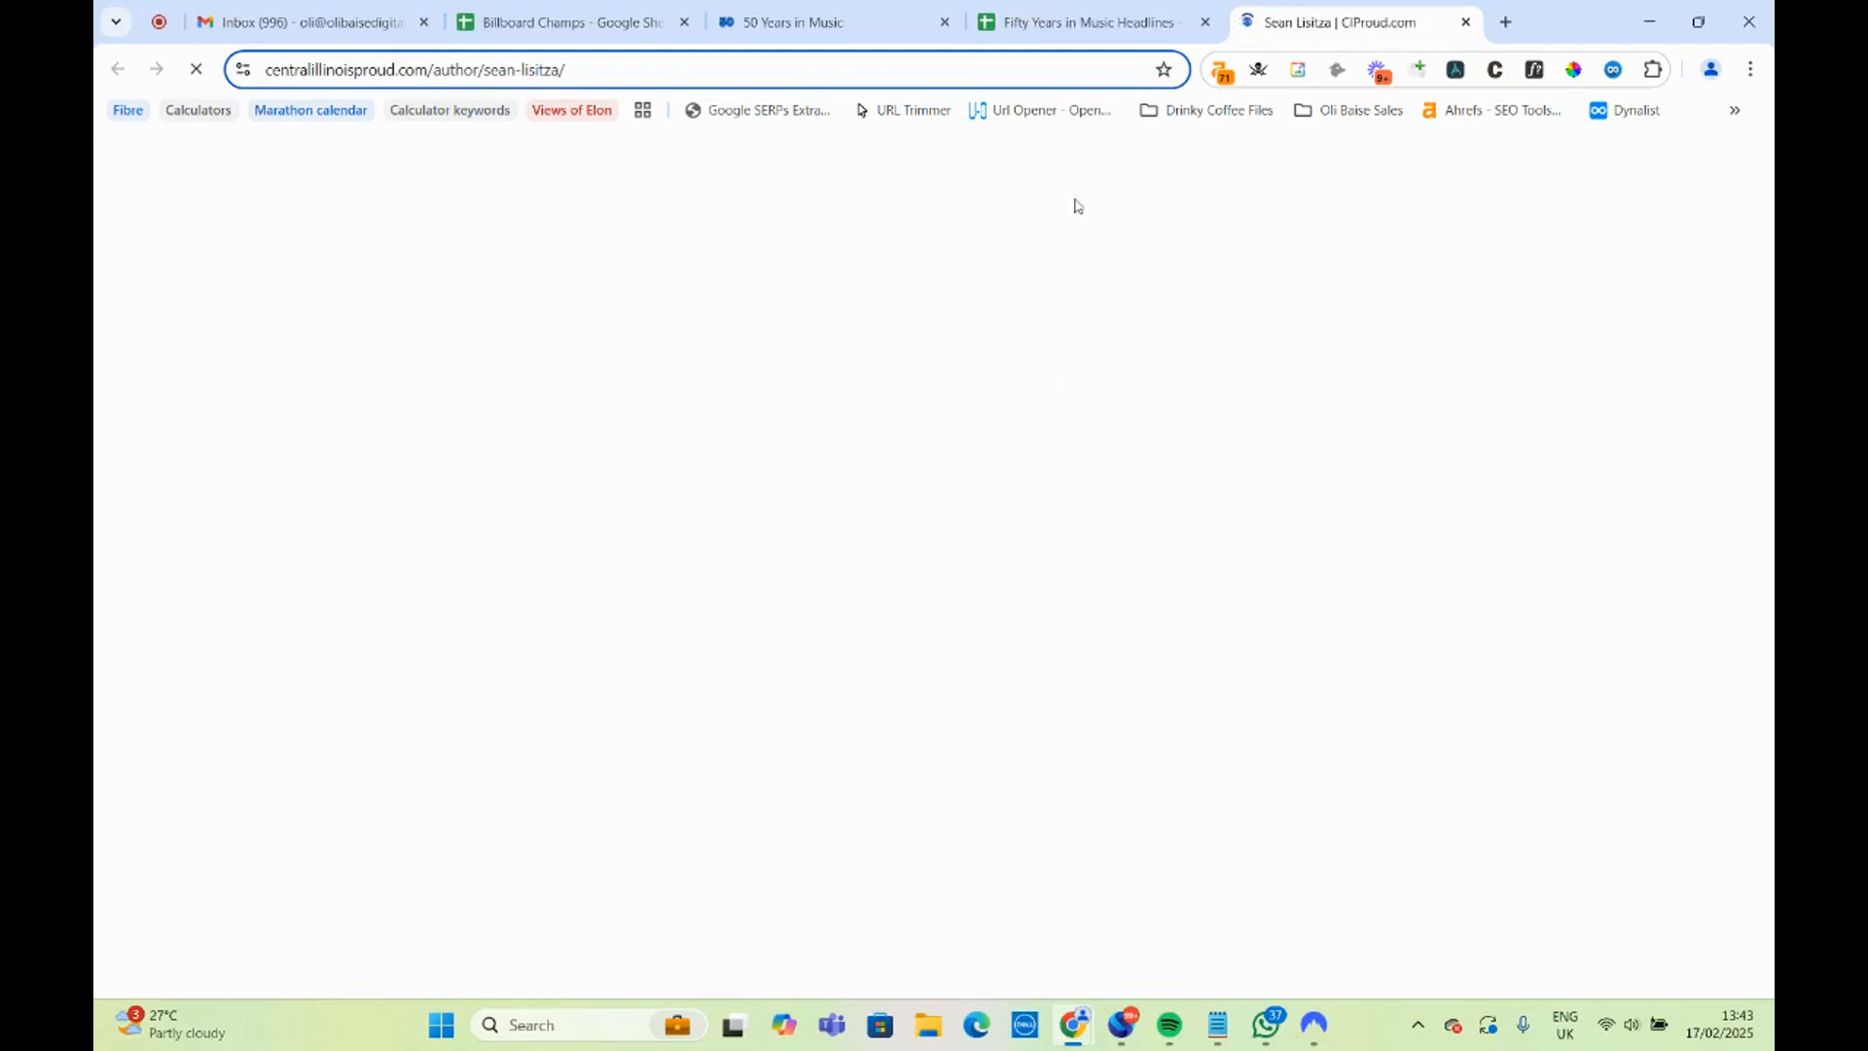
{"action": "left_click", "coordinate": [1087, 22]}
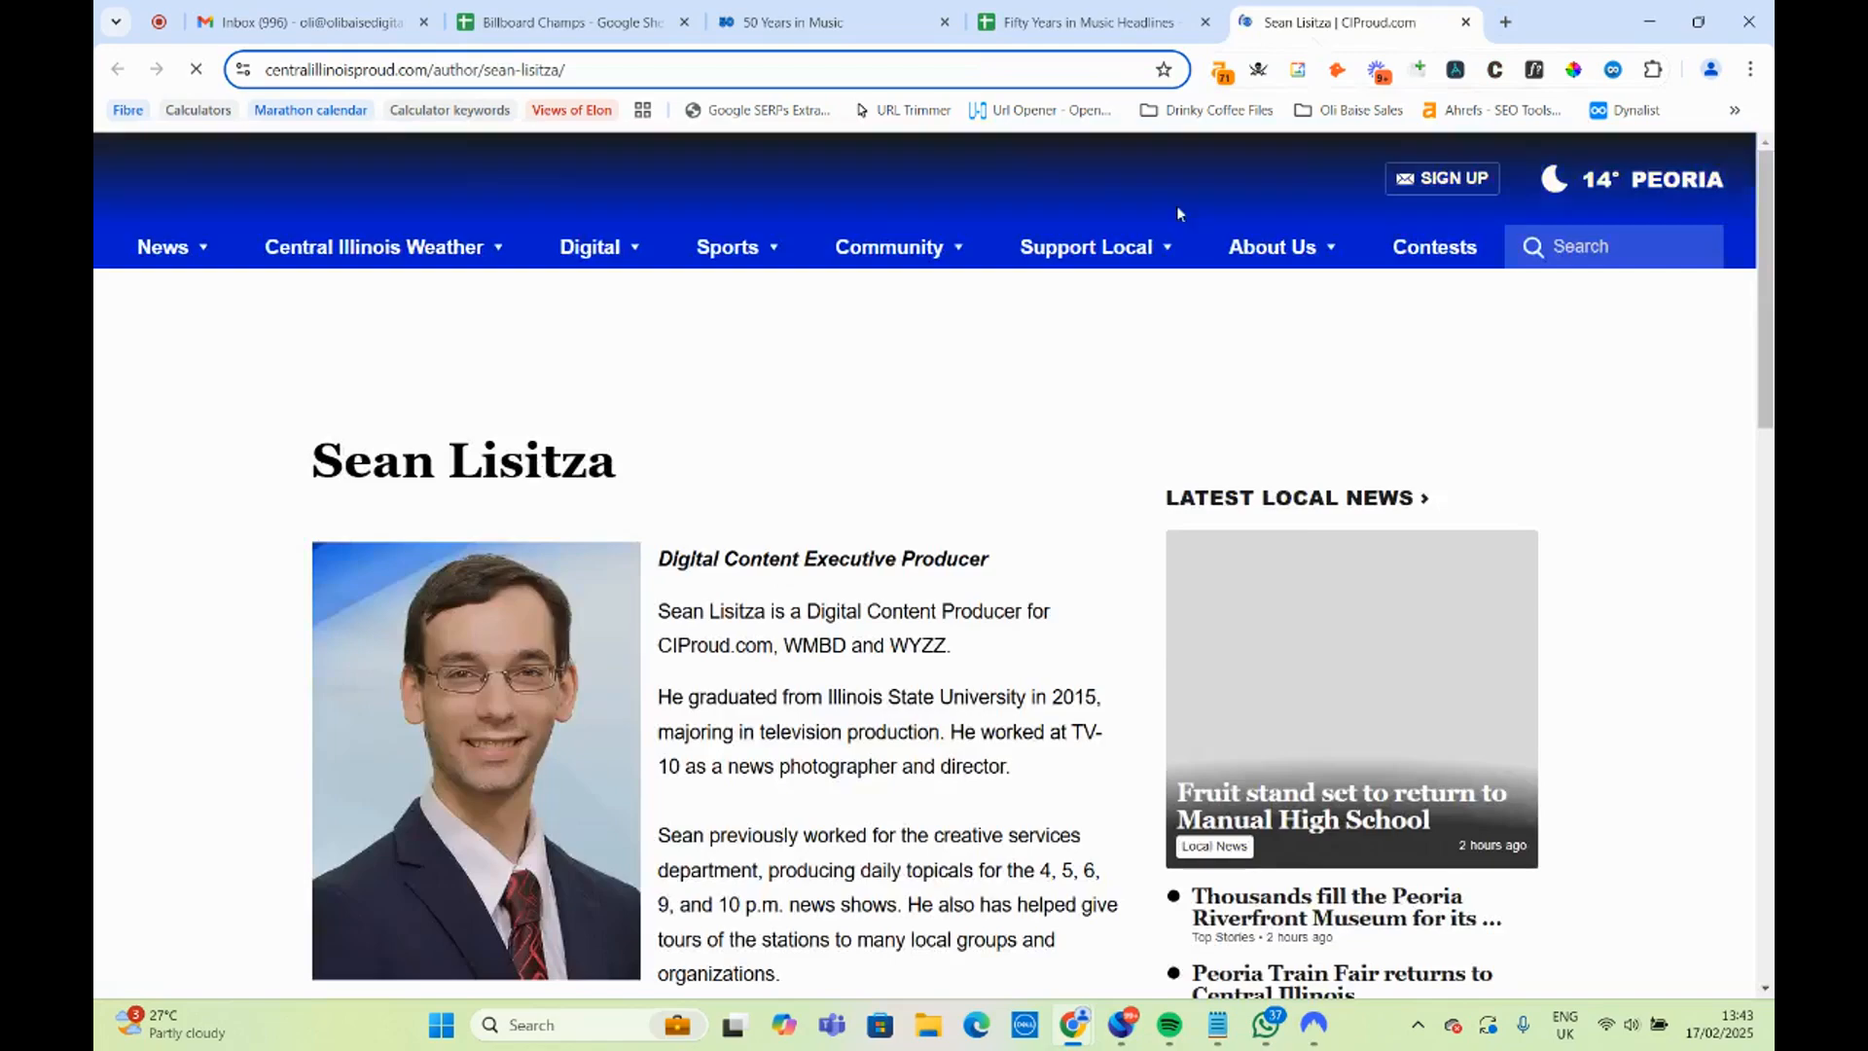
{"action": "left_click", "coordinate": [1347, 22]}
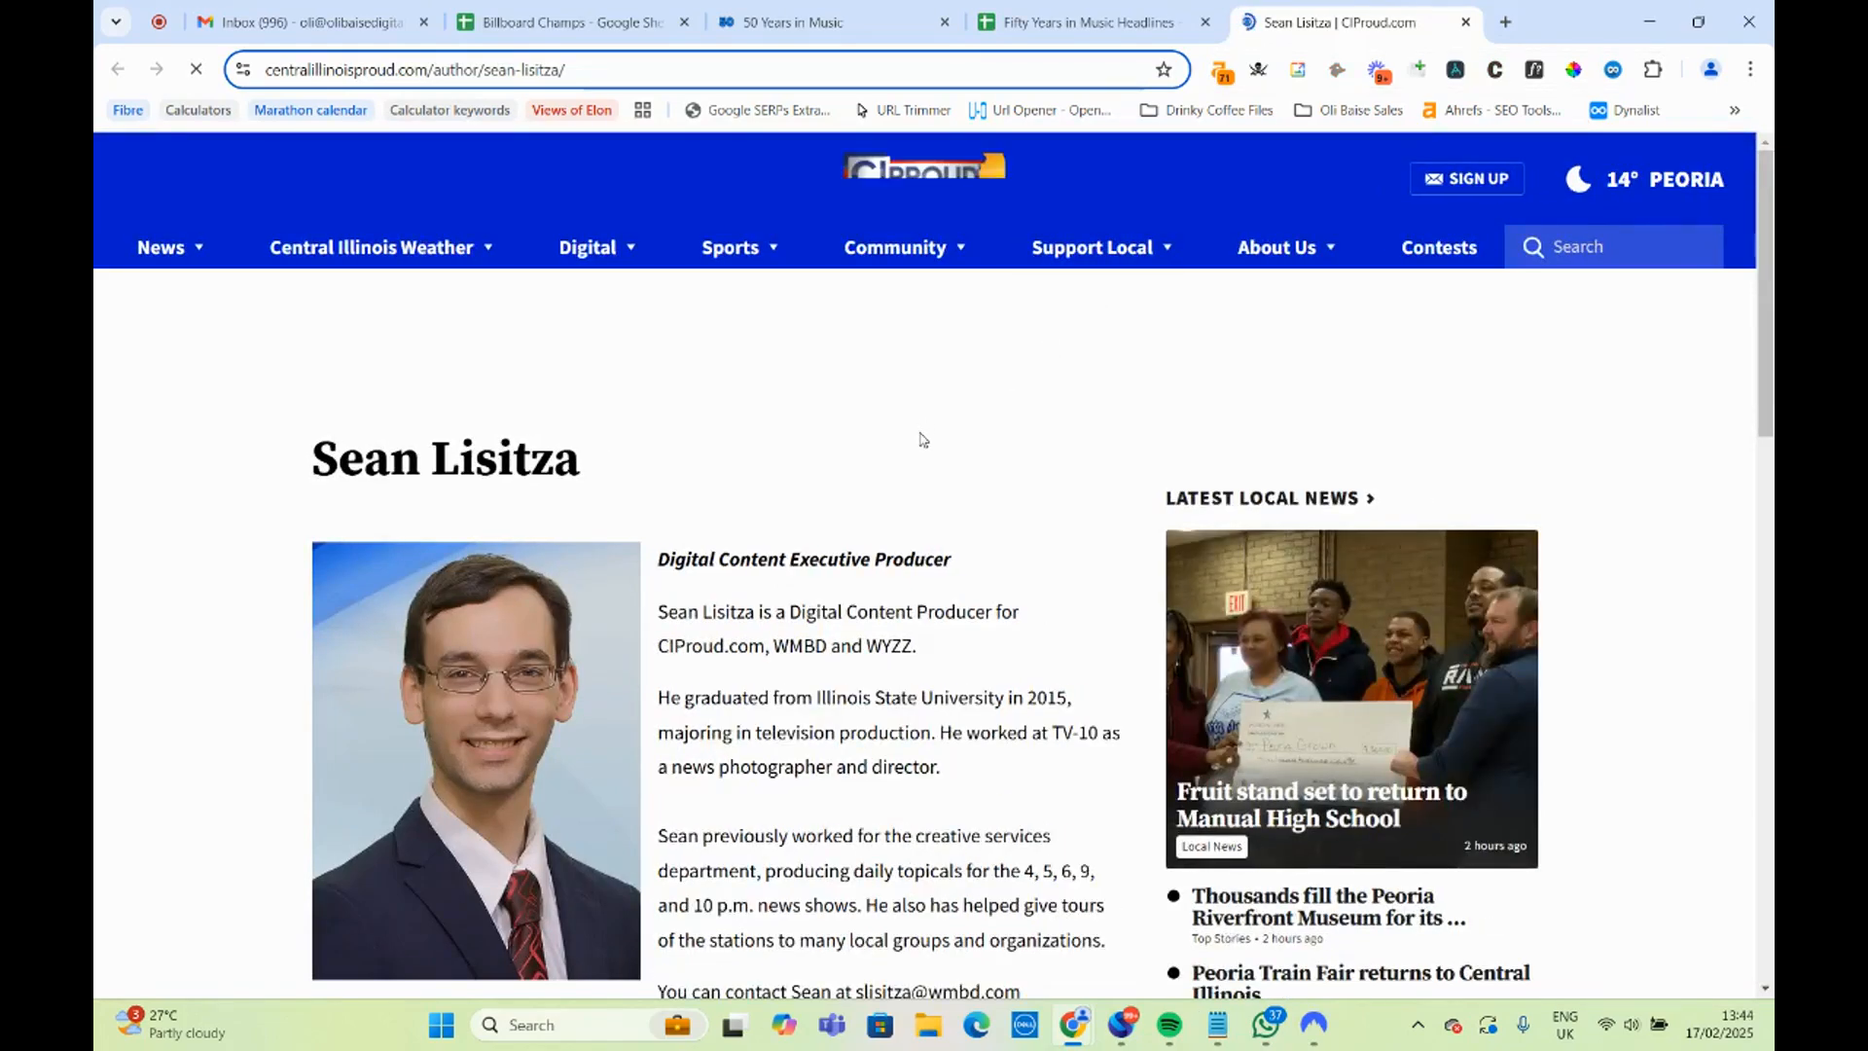
{"action": "scroll", "coordinate": [922, 461], "scroll_direction": "down", "scroll_amount": 10}
{"action": "scroll", "coordinate": [876, 455], "scroll_direction": "up", "scroll_amount": 9}
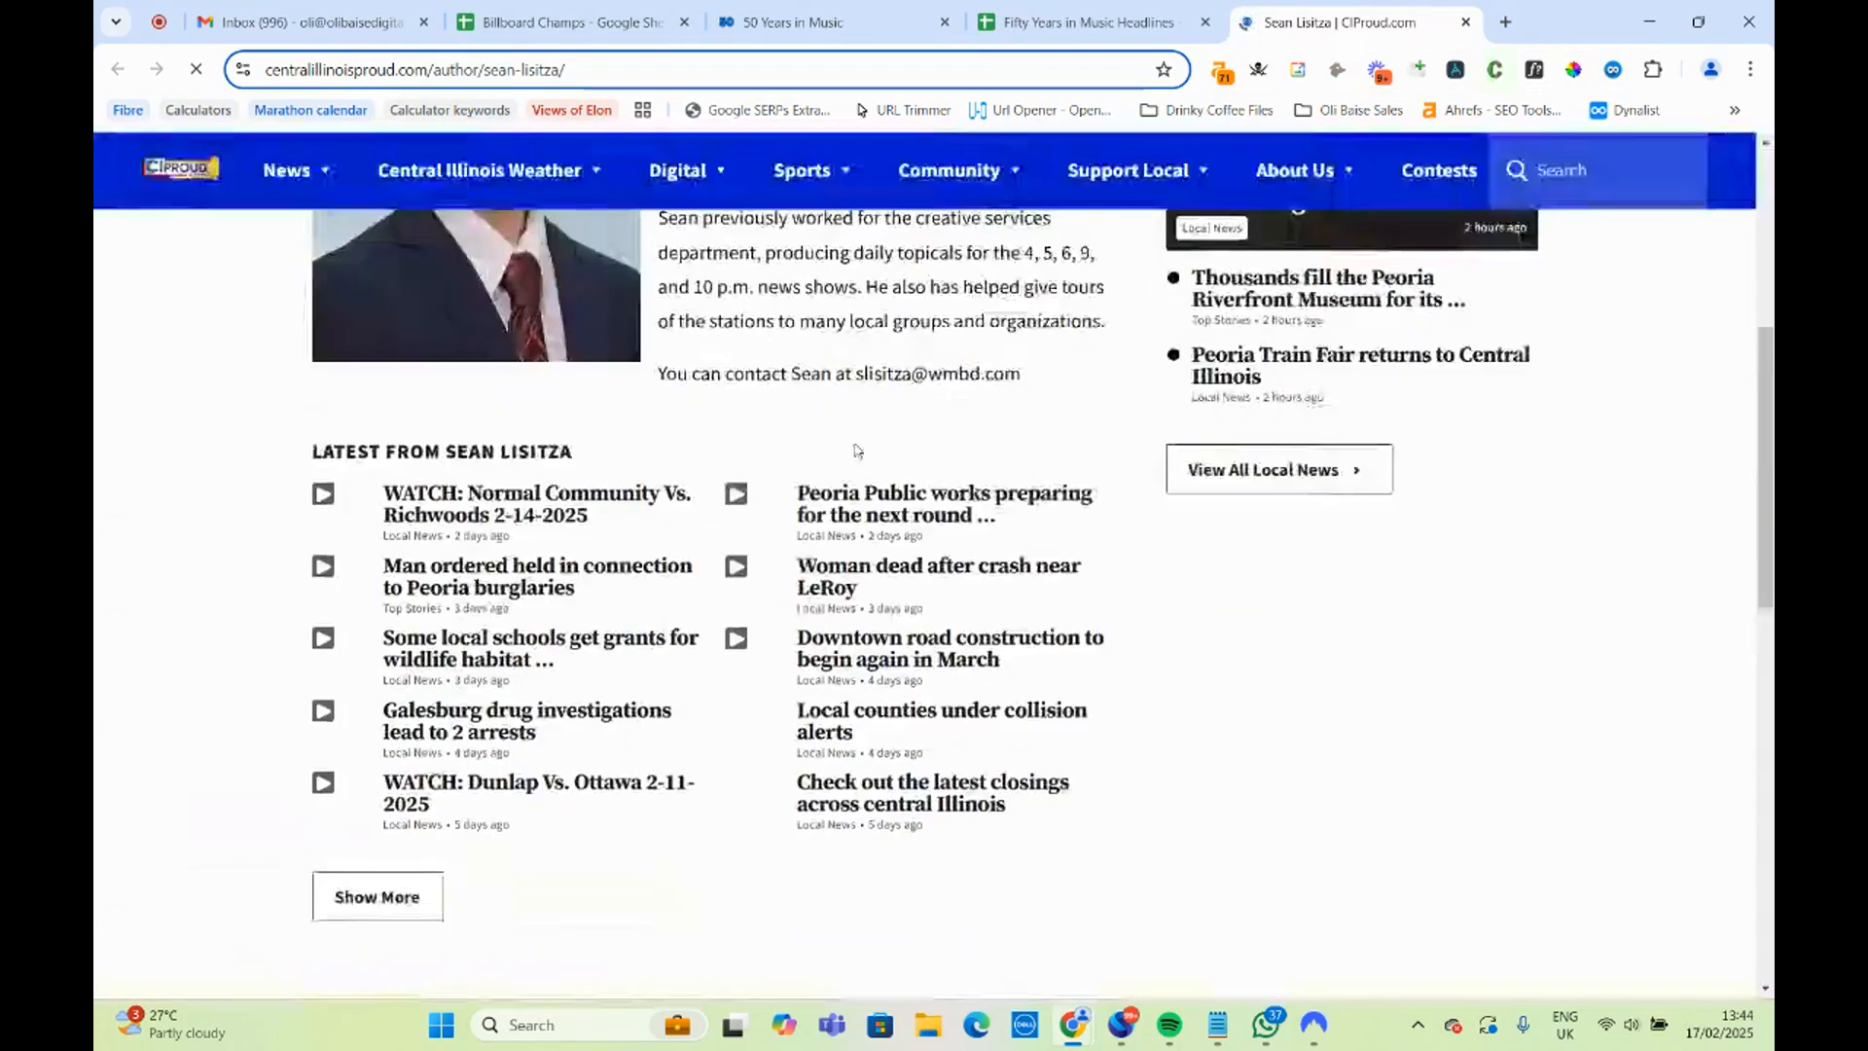
{"action": "scroll", "coordinate": [849, 467], "scroll_direction": "down", "scroll_amount": 5}
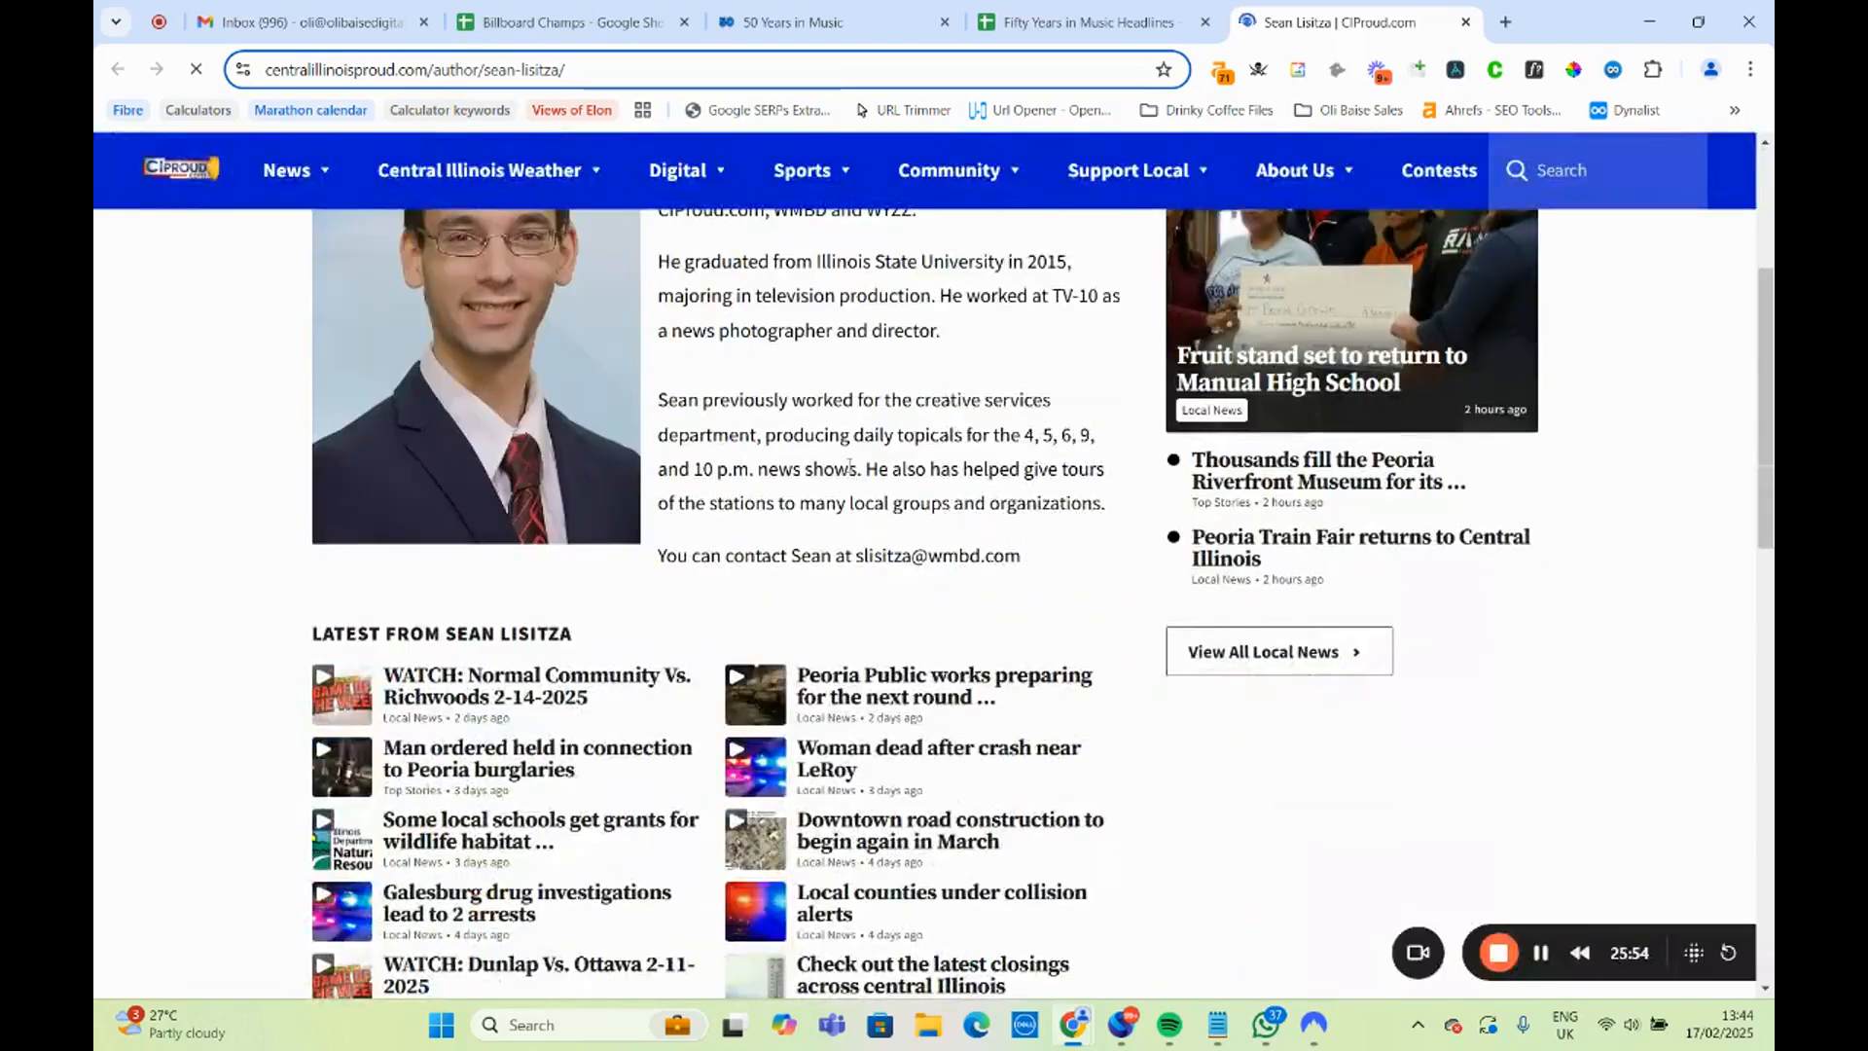
{"action": "scroll", "coordinate": [847, 468], "scroll_direction": "up", "scroll_amount": 2}
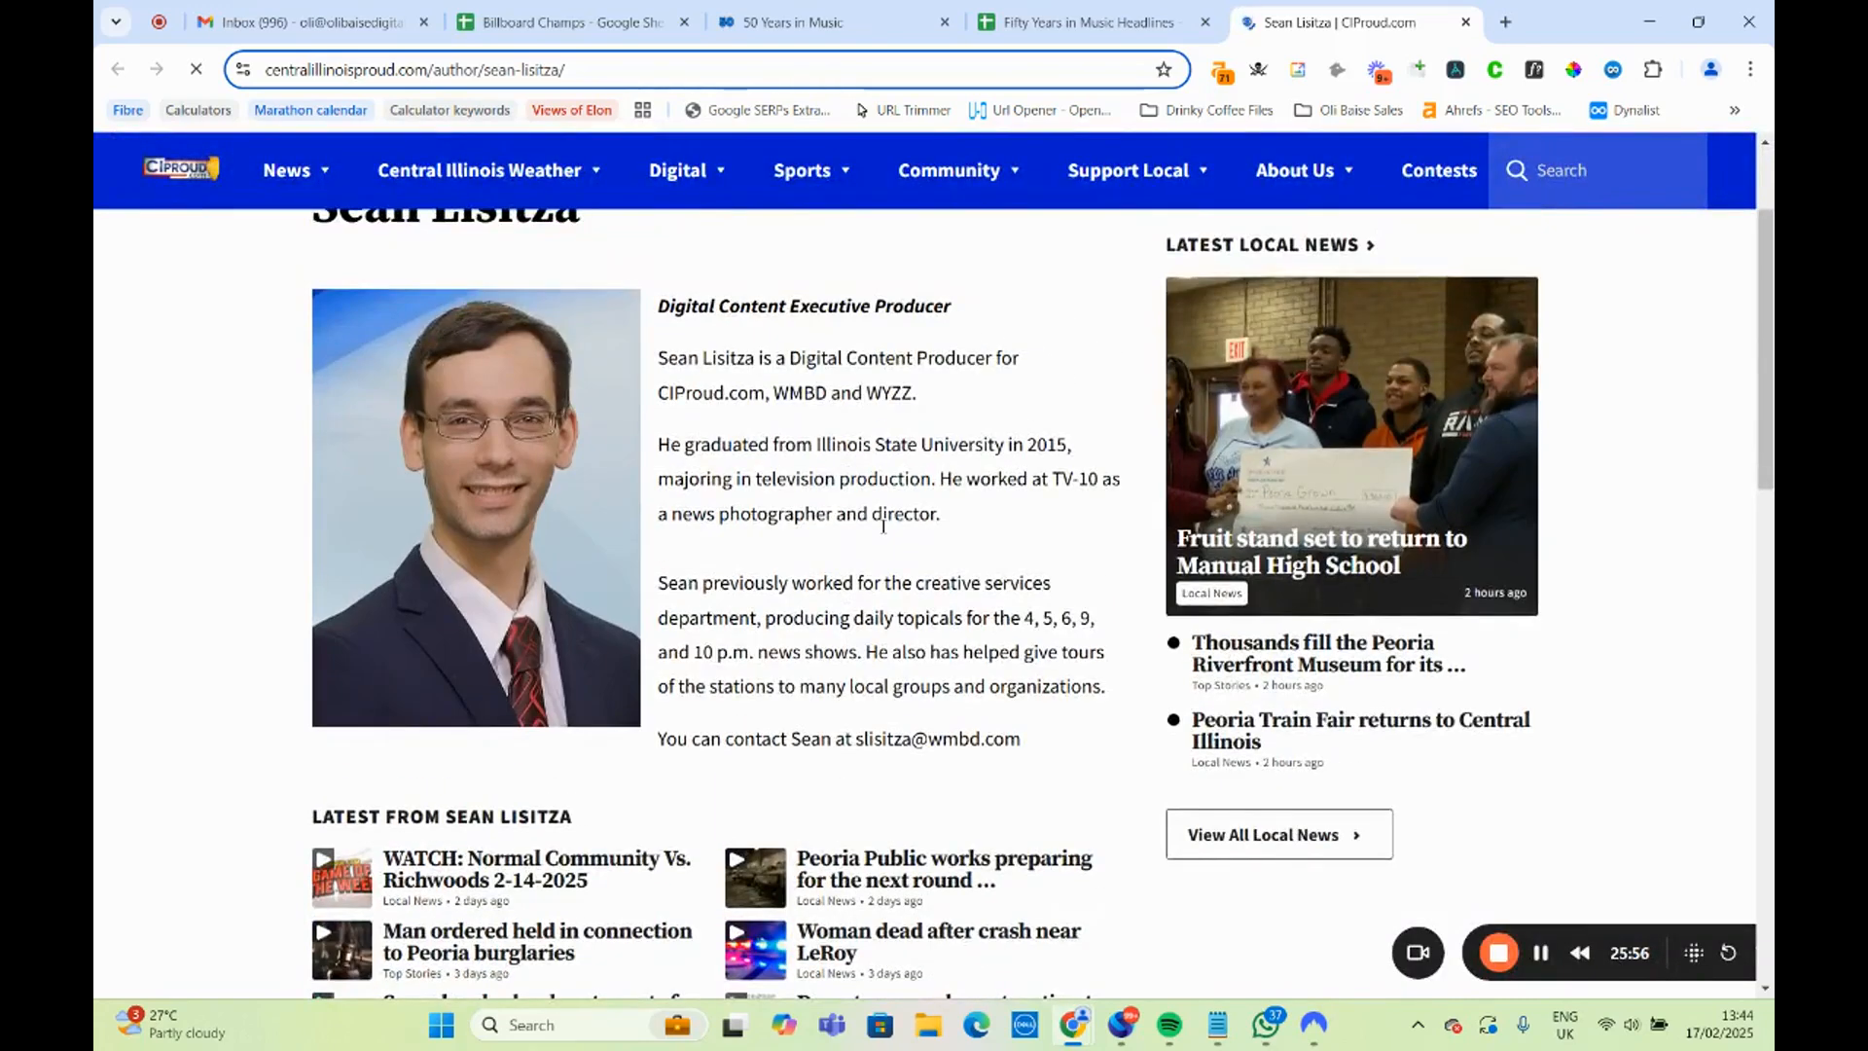
{"action": "scroll", "coordinate": [884, 542], "scroll_direction": "down", "scroll_amount": 3}
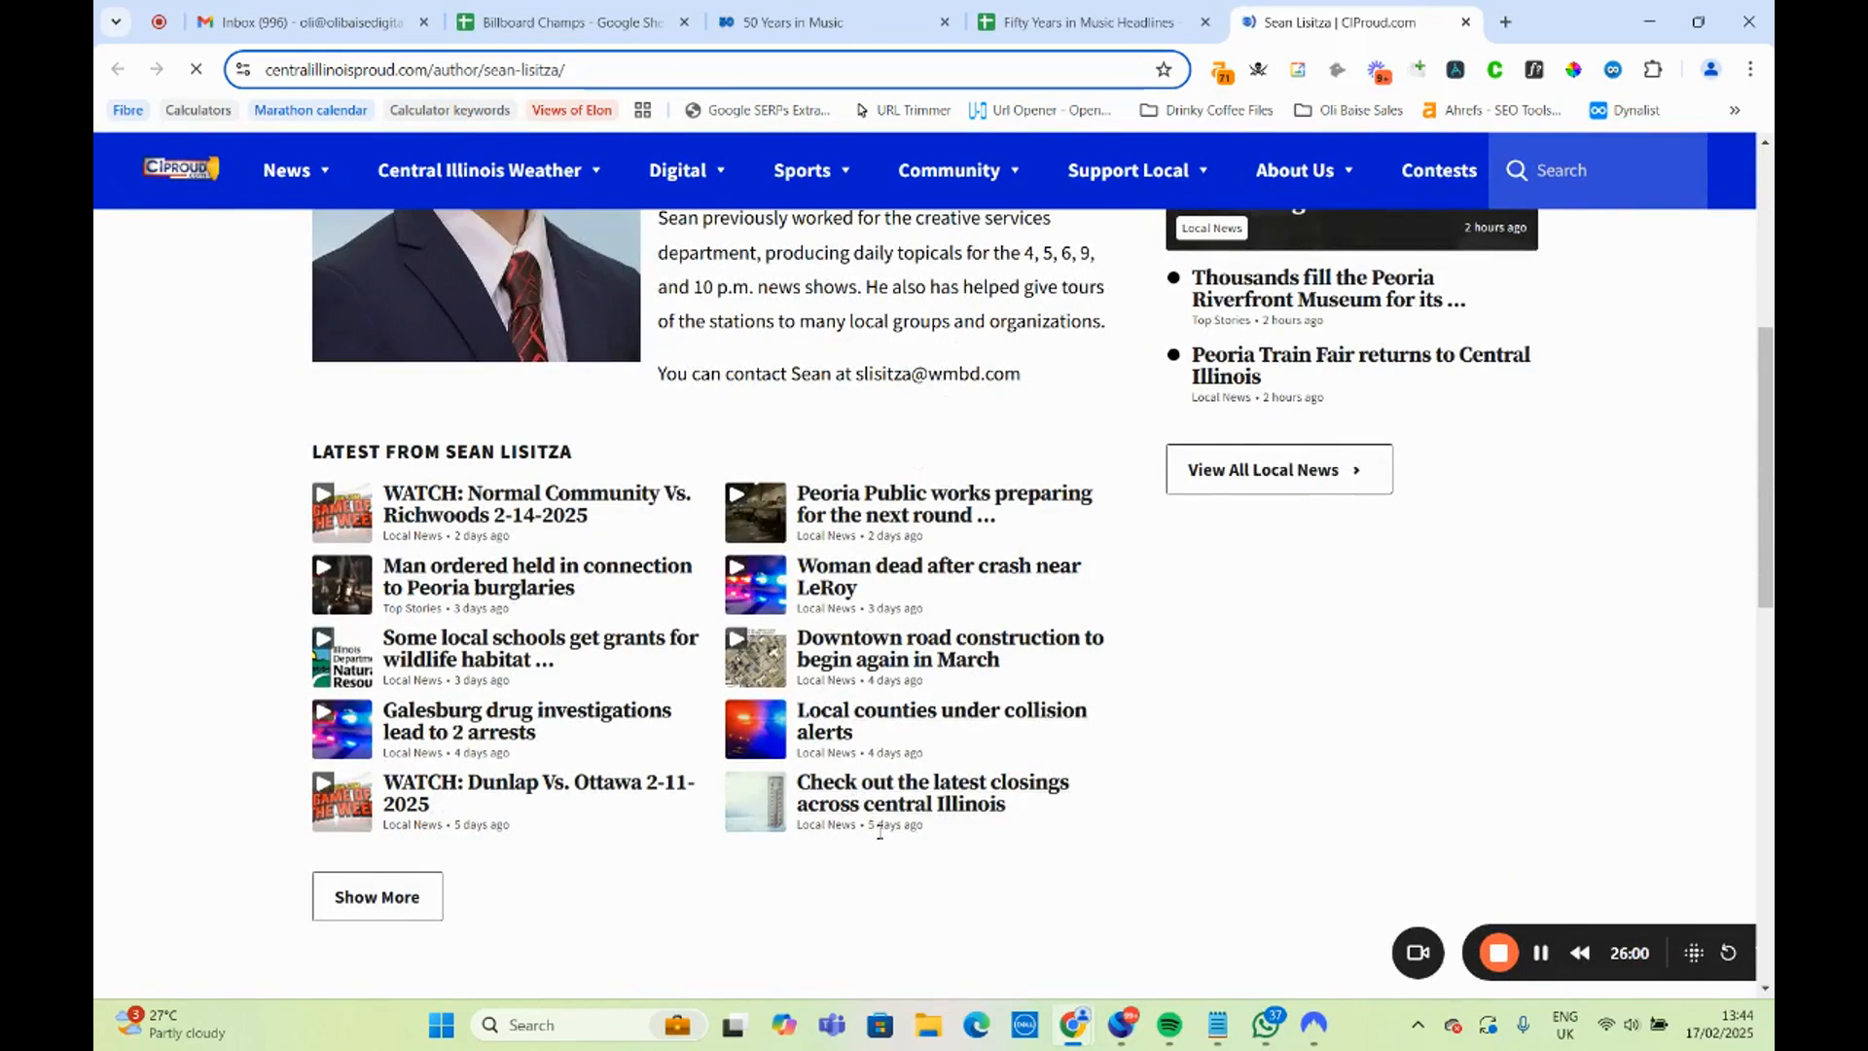
{"action": "scroll", "coordinate": [862, 720], "scroll_direction": "up", "scroll_amount": 1}
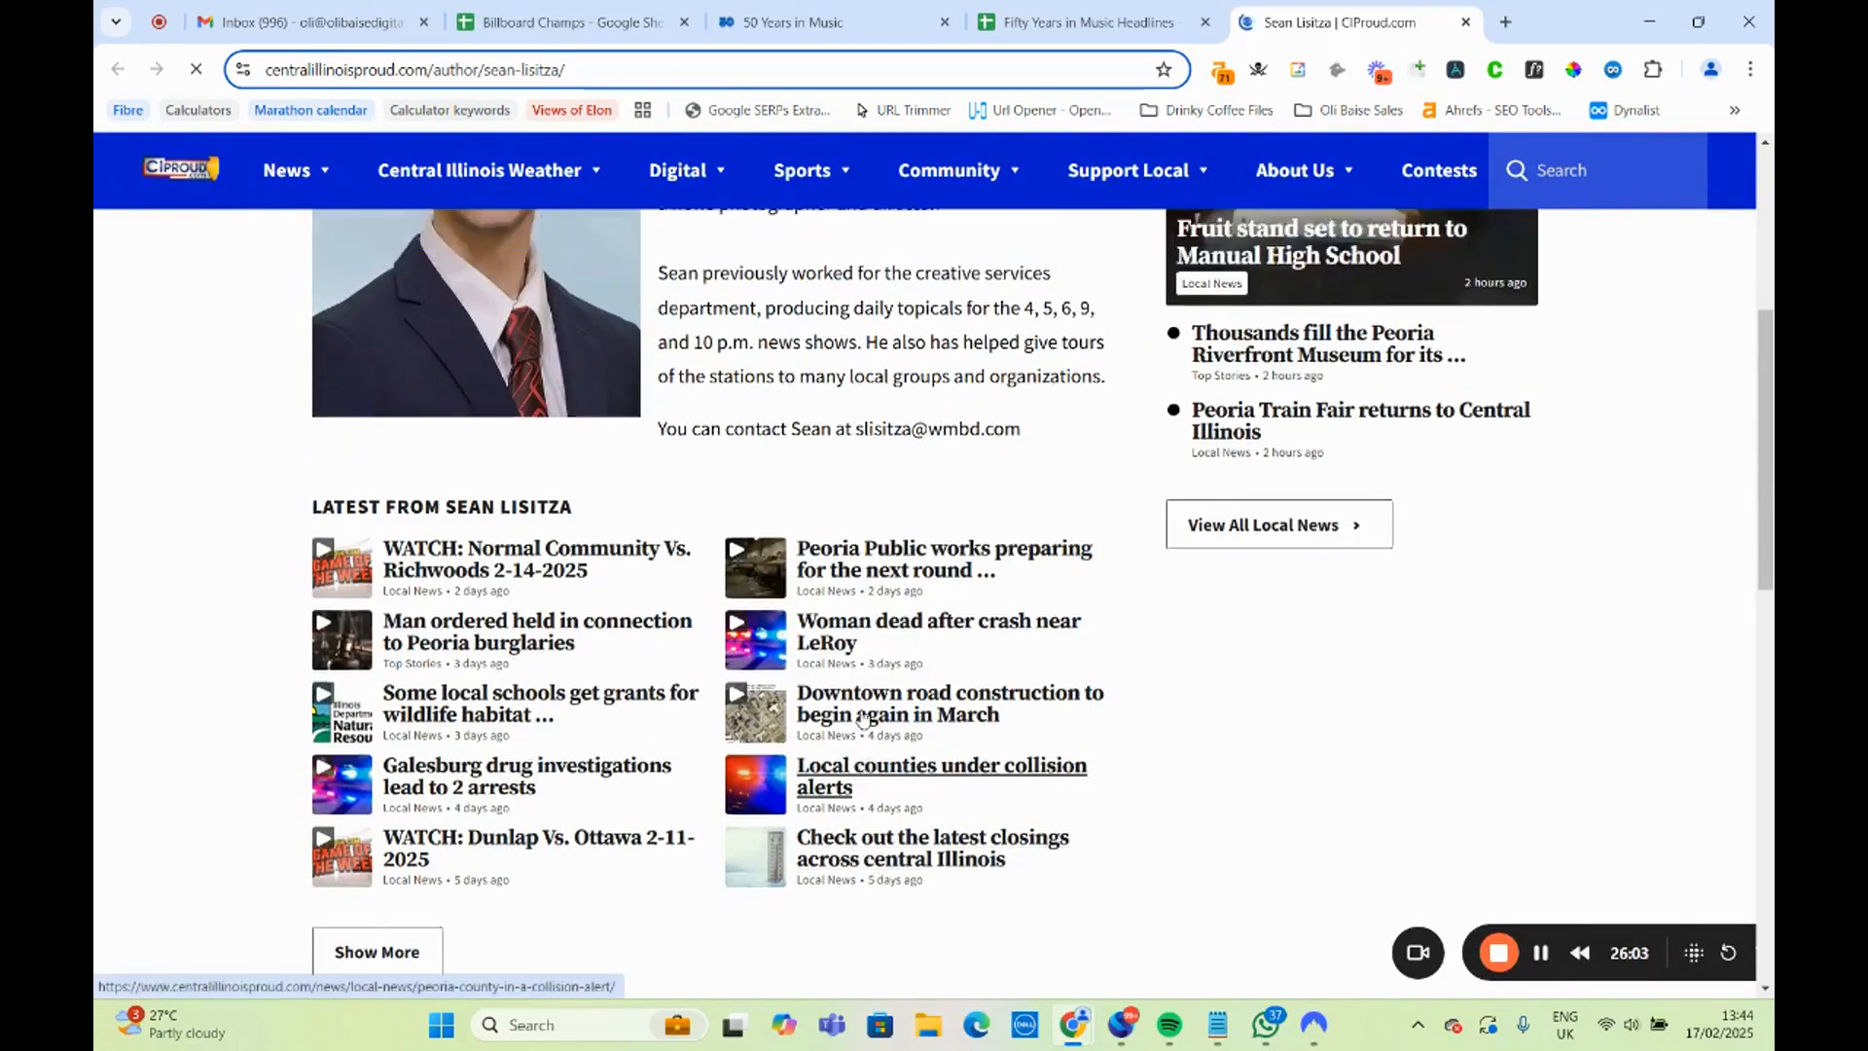
{"action": "scroll", "coordinate": [863, 720], "scroll_direction": "up", "scroll_amount": 6}
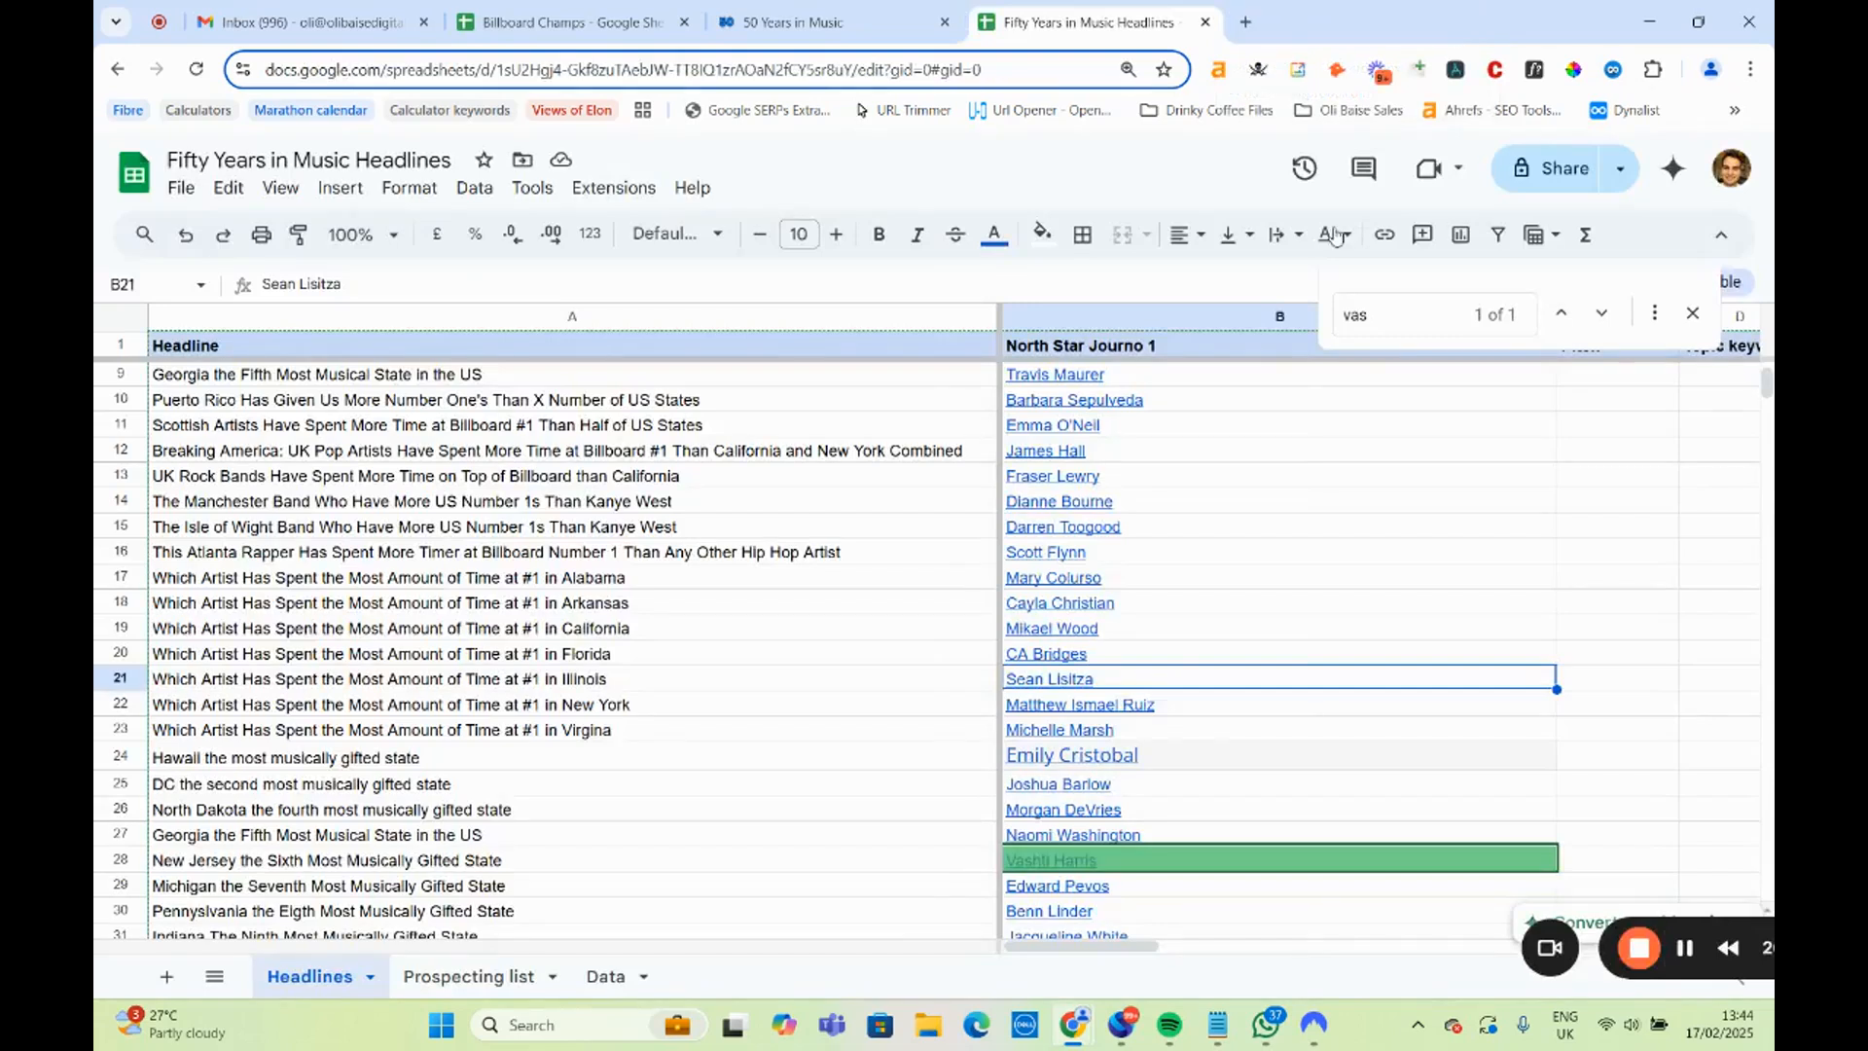
{"action": "left_click", "coordinate": [1466, 22]}
Open the Vulture author page linked in B22 for the New York headline, look through the recent articles and close it.
{"action": "left_click", "coordinate": [1064, 706]}
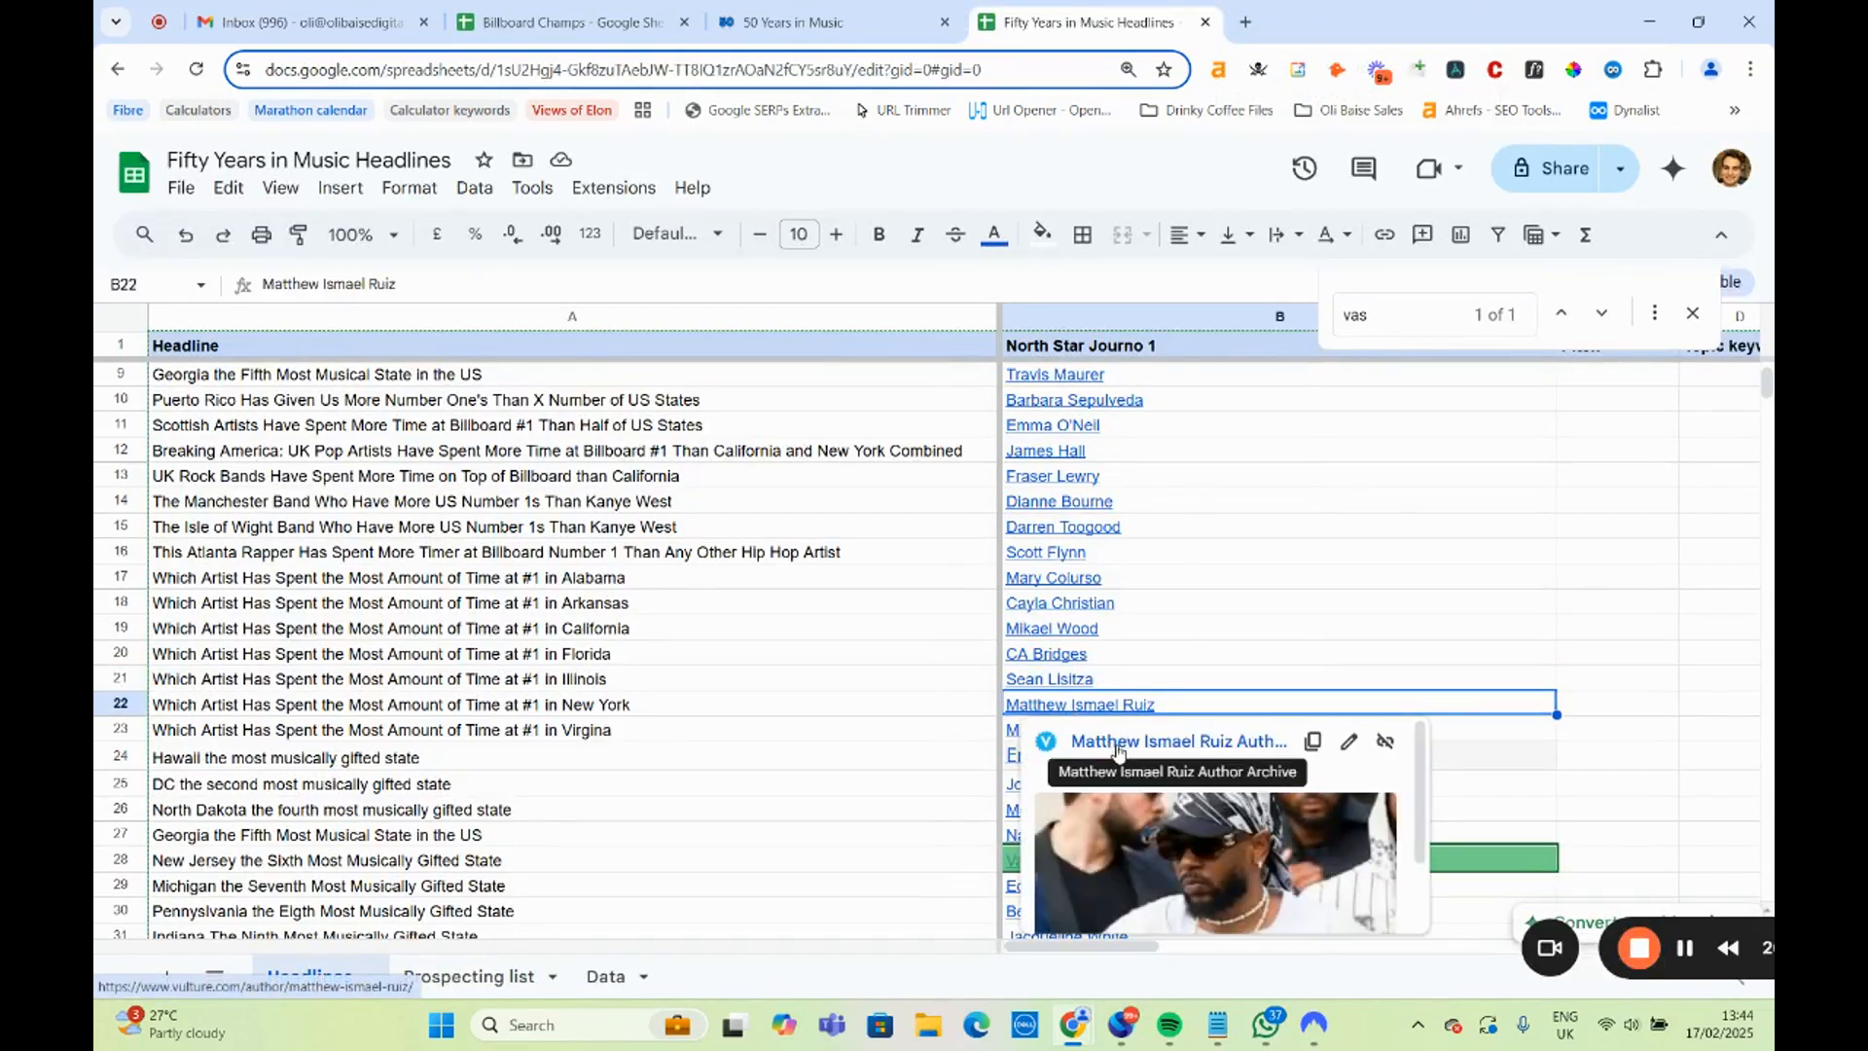
{"action": "left_click", "coordinate": [1157, 744]}
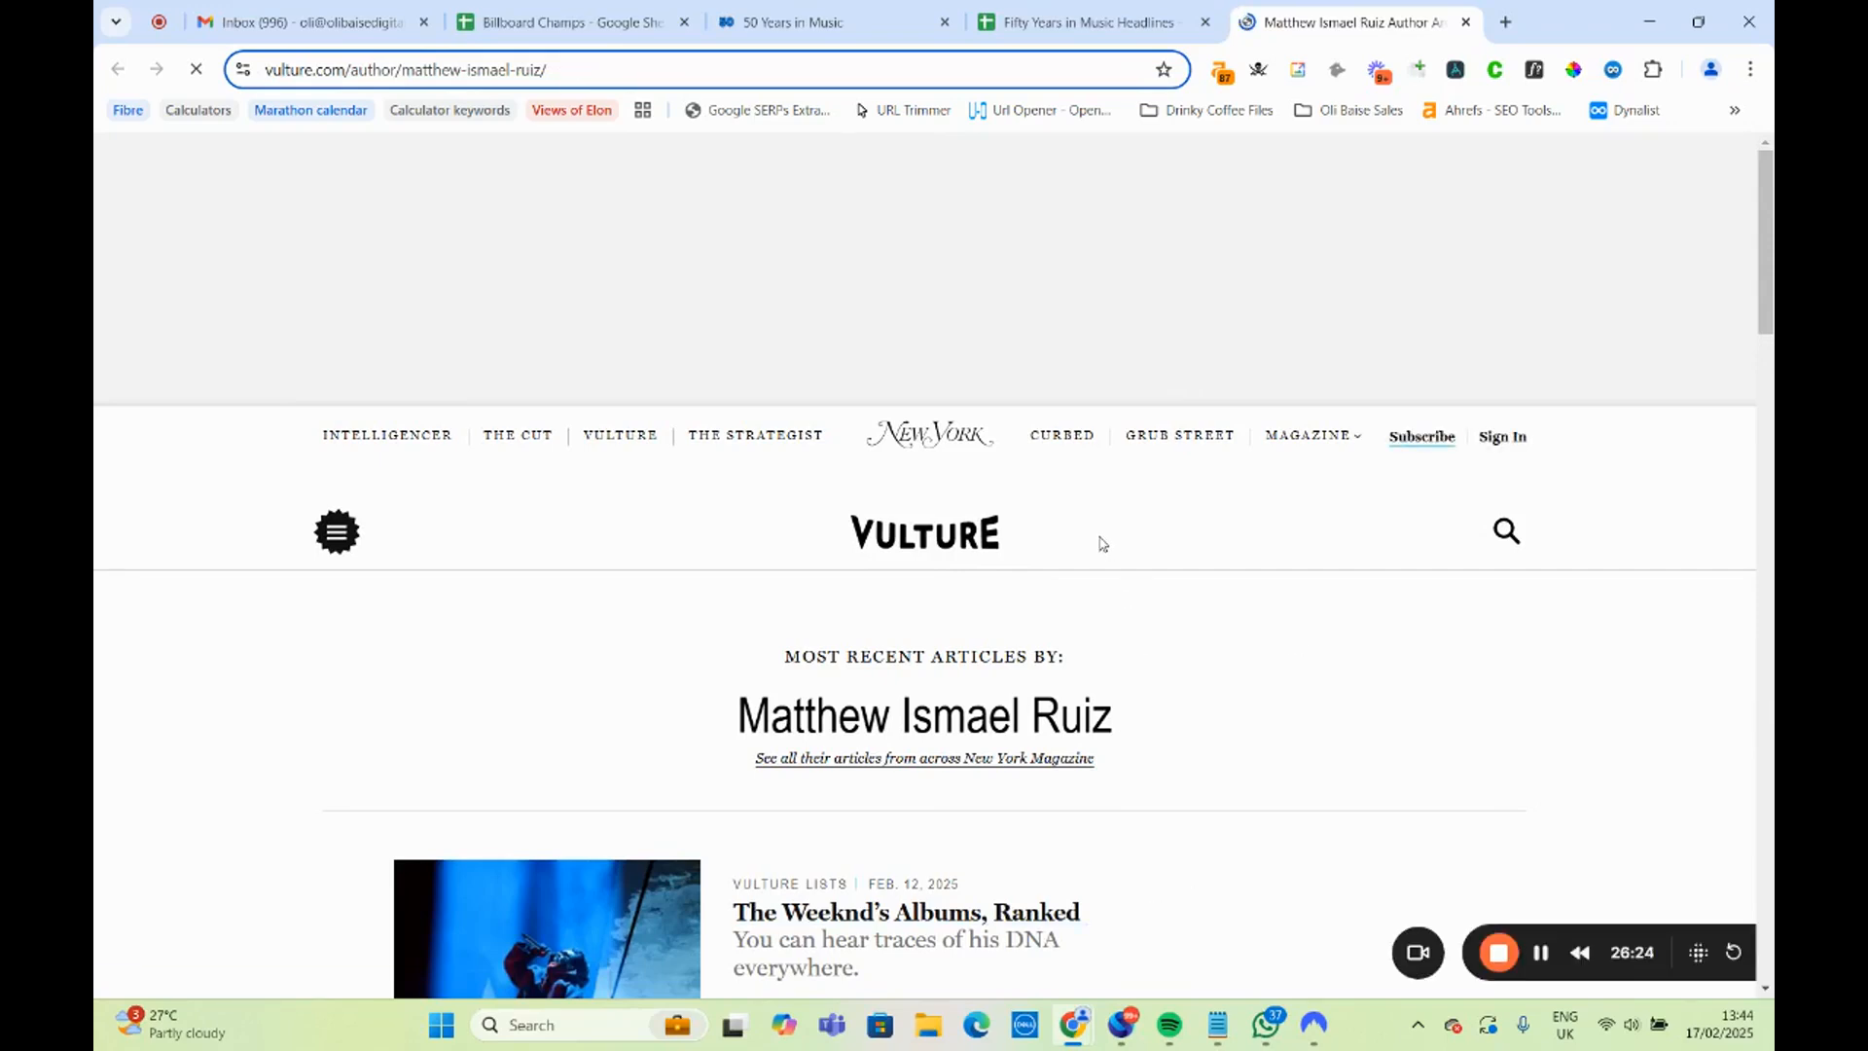
{"action": "scroll", "coordinate": [1084, 617], "scroll_direction": "down", "scroll_amount": 5}
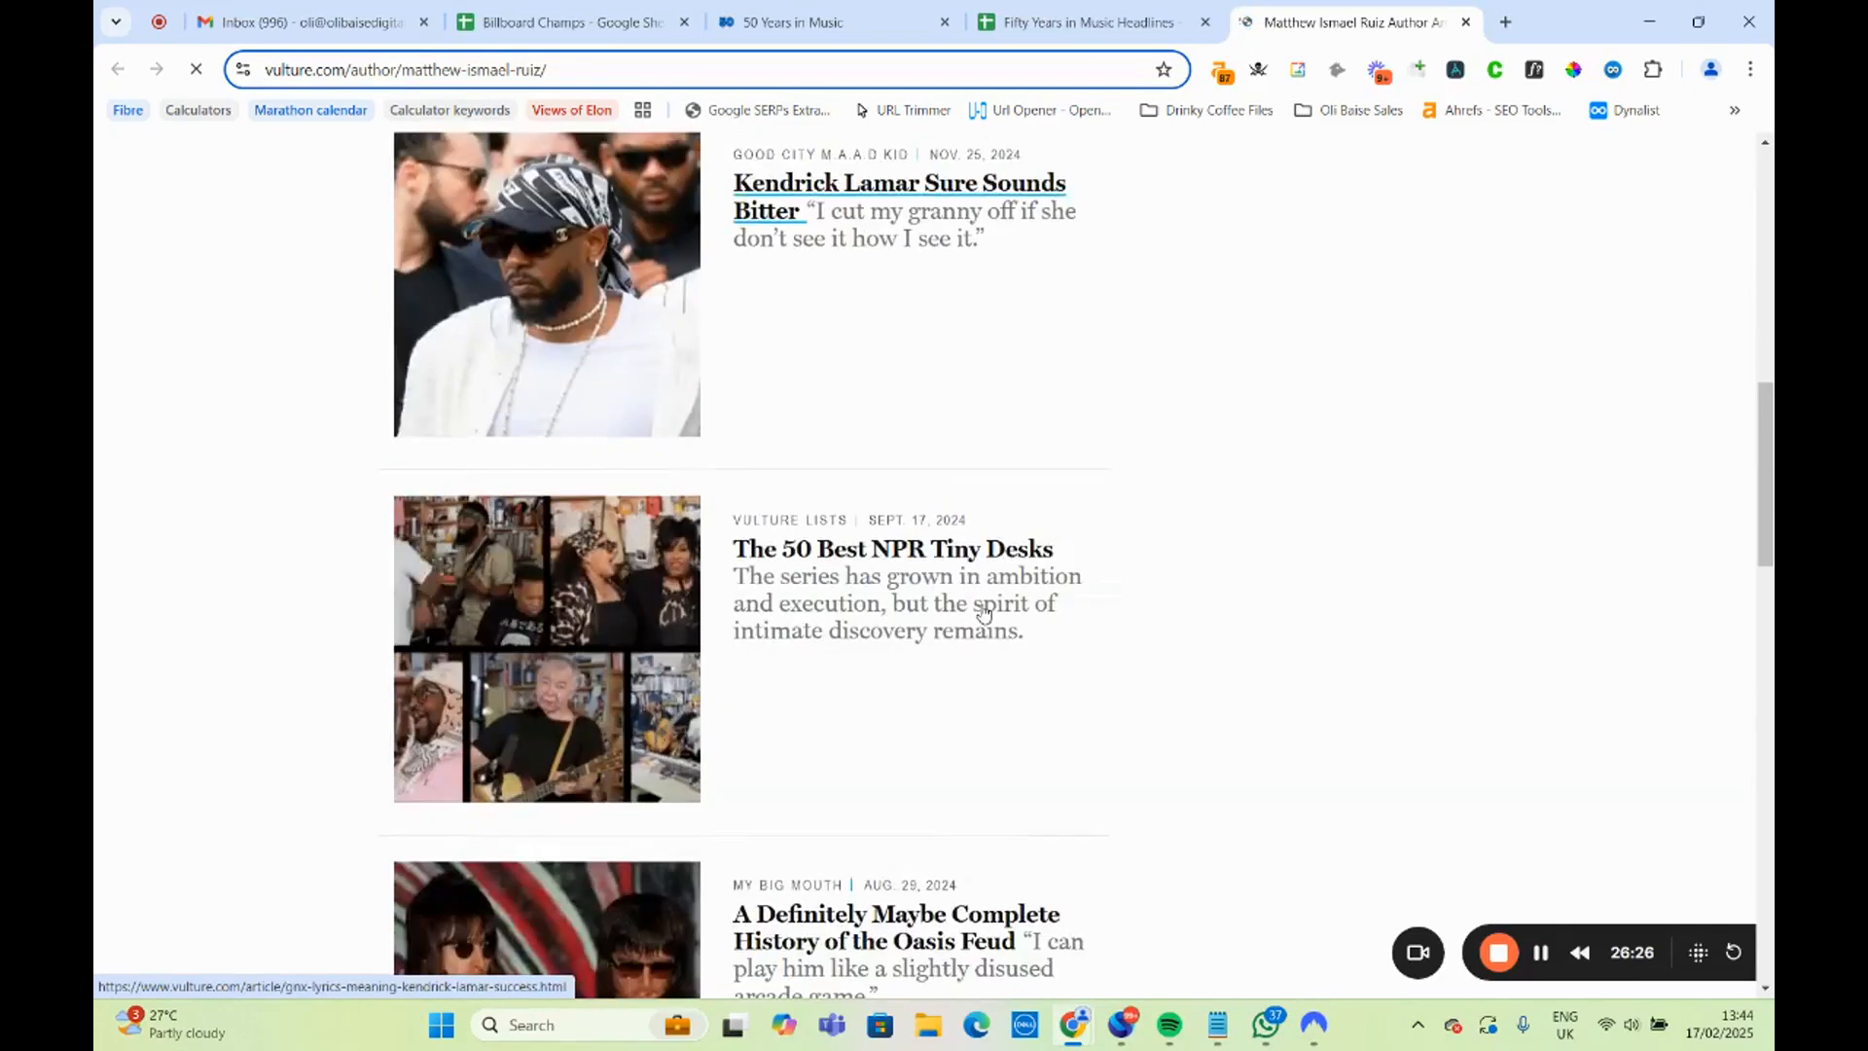
{"action": "scroll", "coordinate": [986, 615], "scroll_direction": "down", "scroll_amount": 5}
{"action": "scroll", "coordinate": [990, 614], "scroll_direction": "up", "scroll_amount": 15}
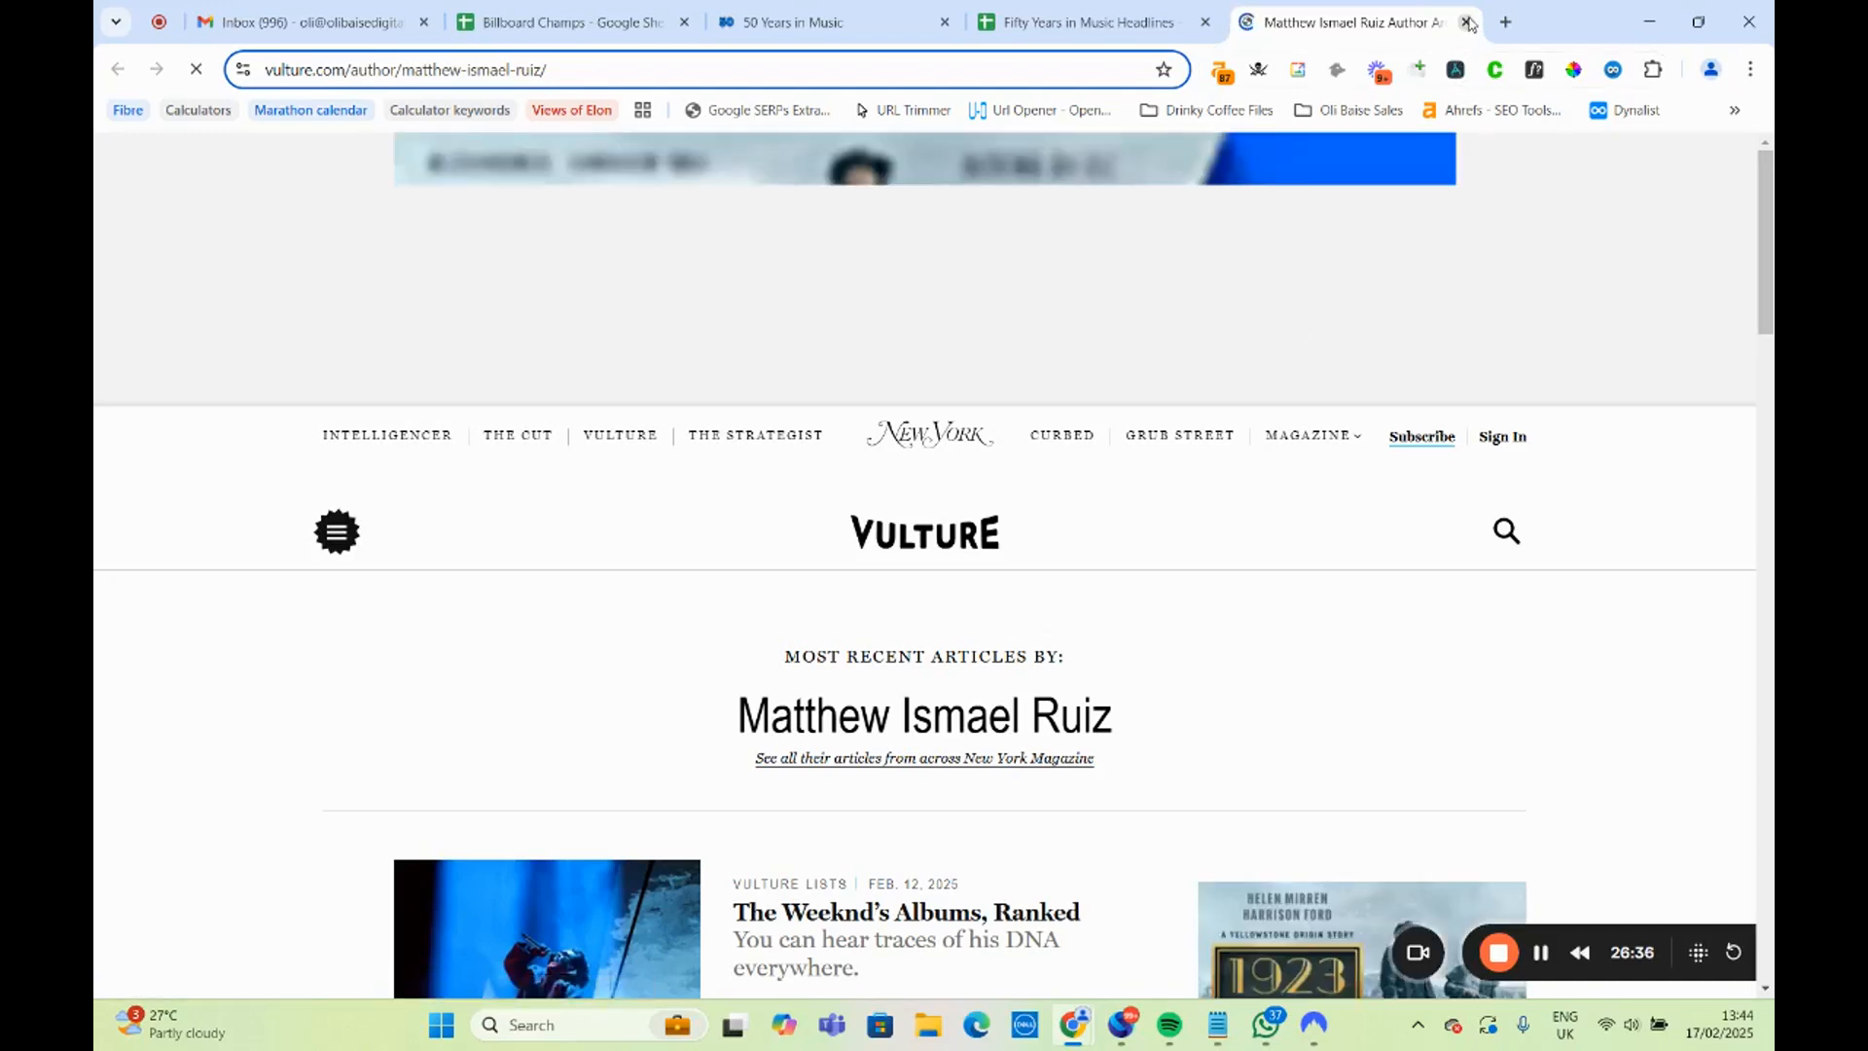
{"action": "key", "text": "ctrl+w"}
Open the WJLA page linked in B23 for the Virginia headline and read through the anchor's bio for regional and music interests.
{"action": "left_click", "coordinate": [513, 732]}
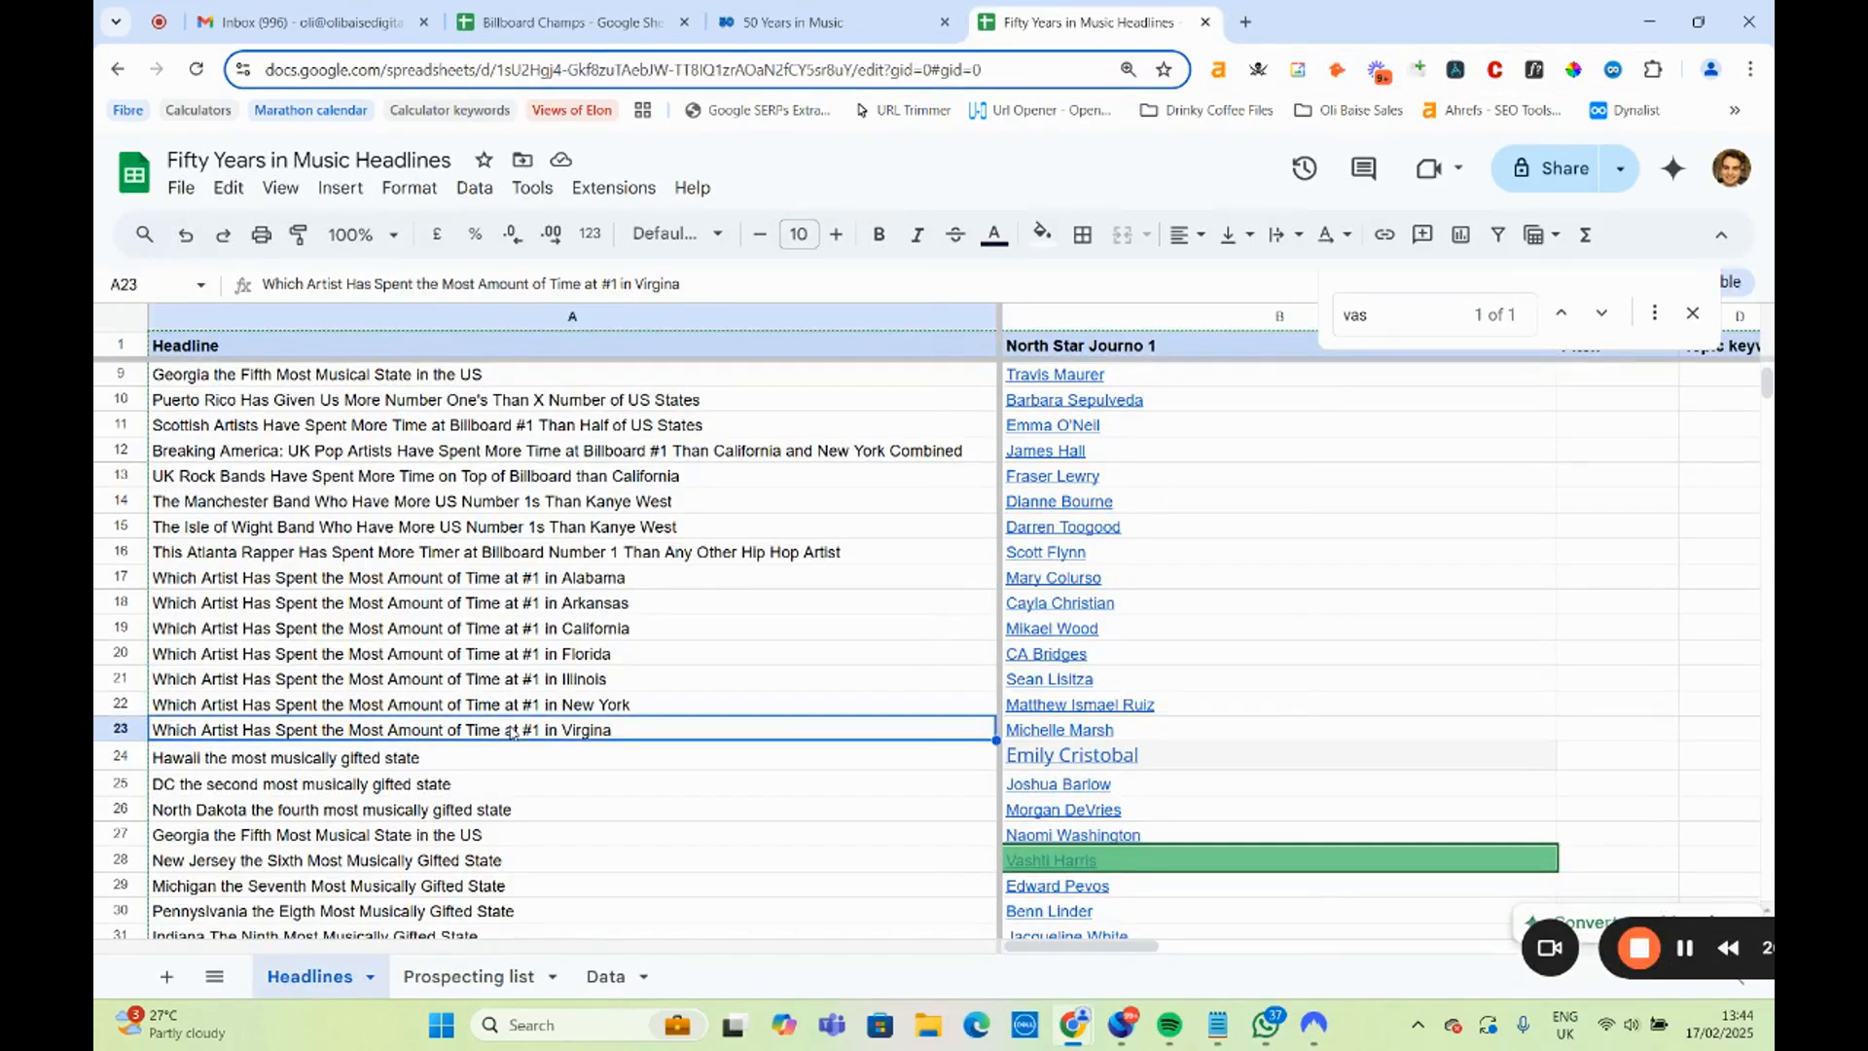
{"action": "left_click_drag", "start_coordinate": [1116, 732], "coordinate": [1131, 769]}
{"action": "left_click", "coordinate": [1173, 766]}
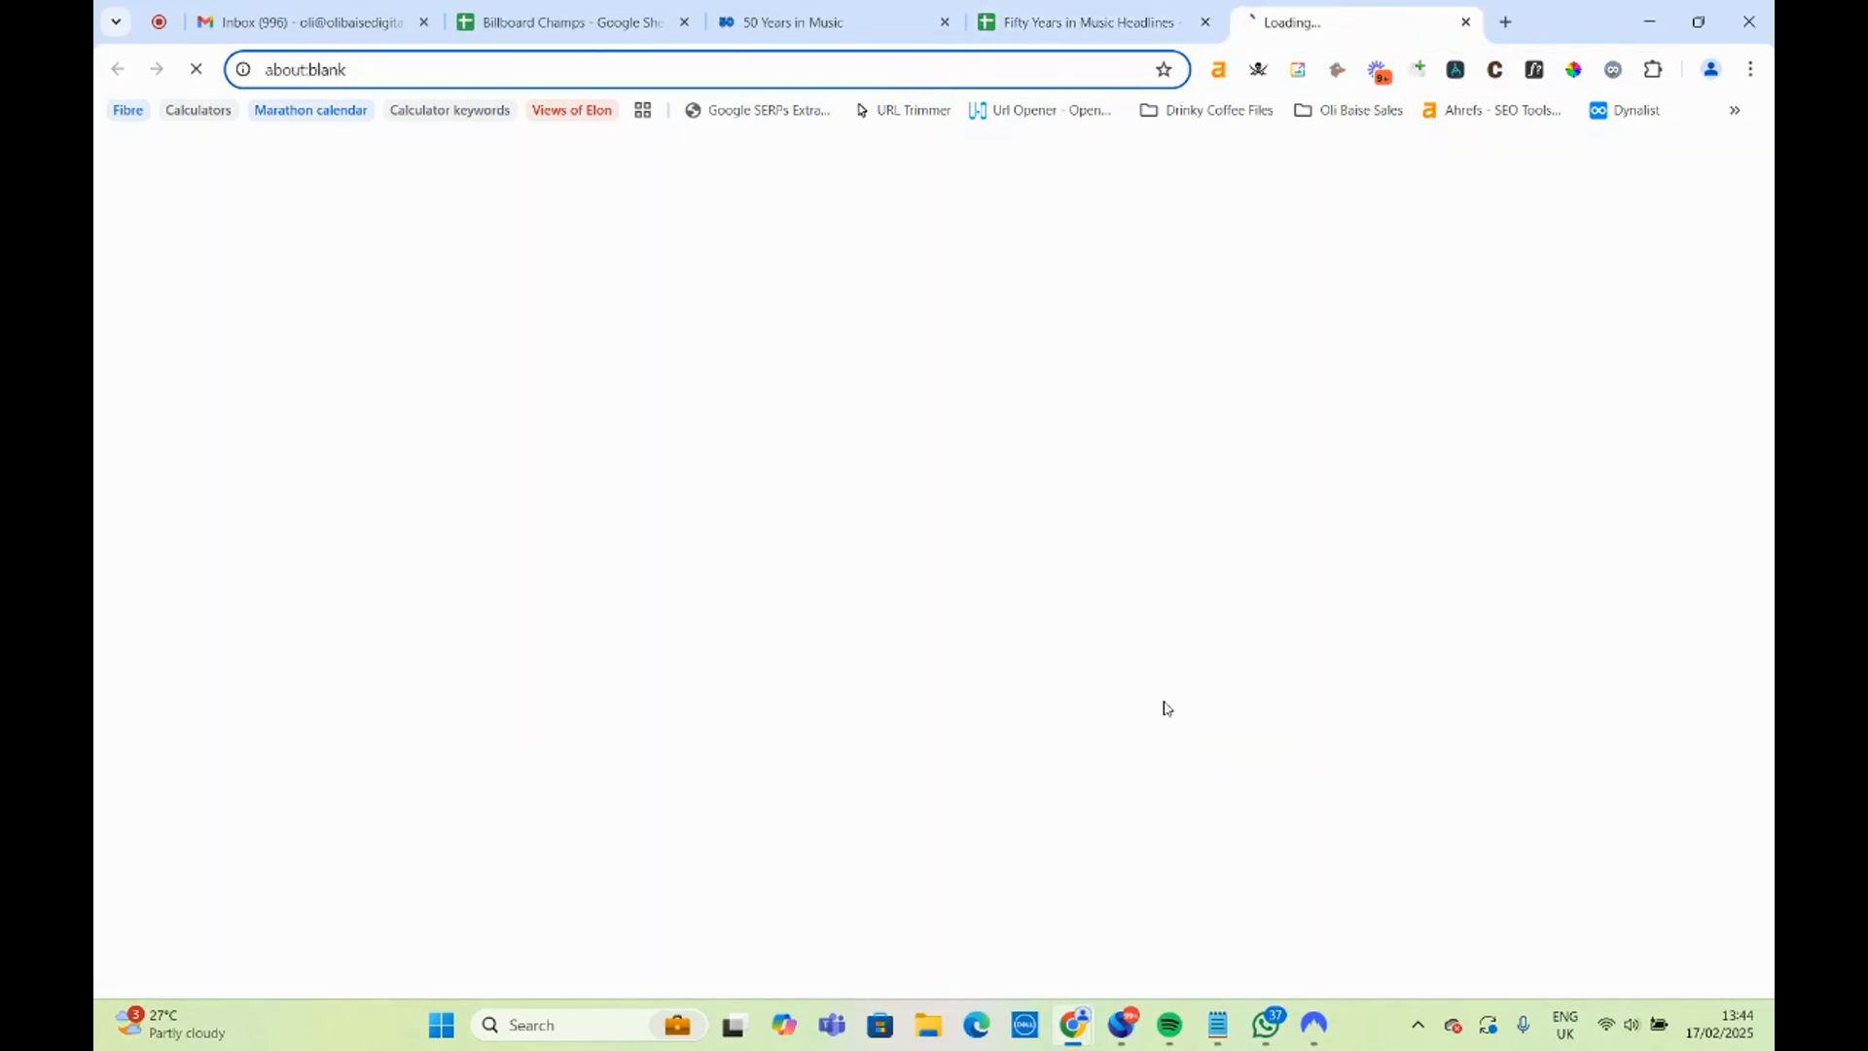
{"action": "left_click", "coordinate": [999, 28]}
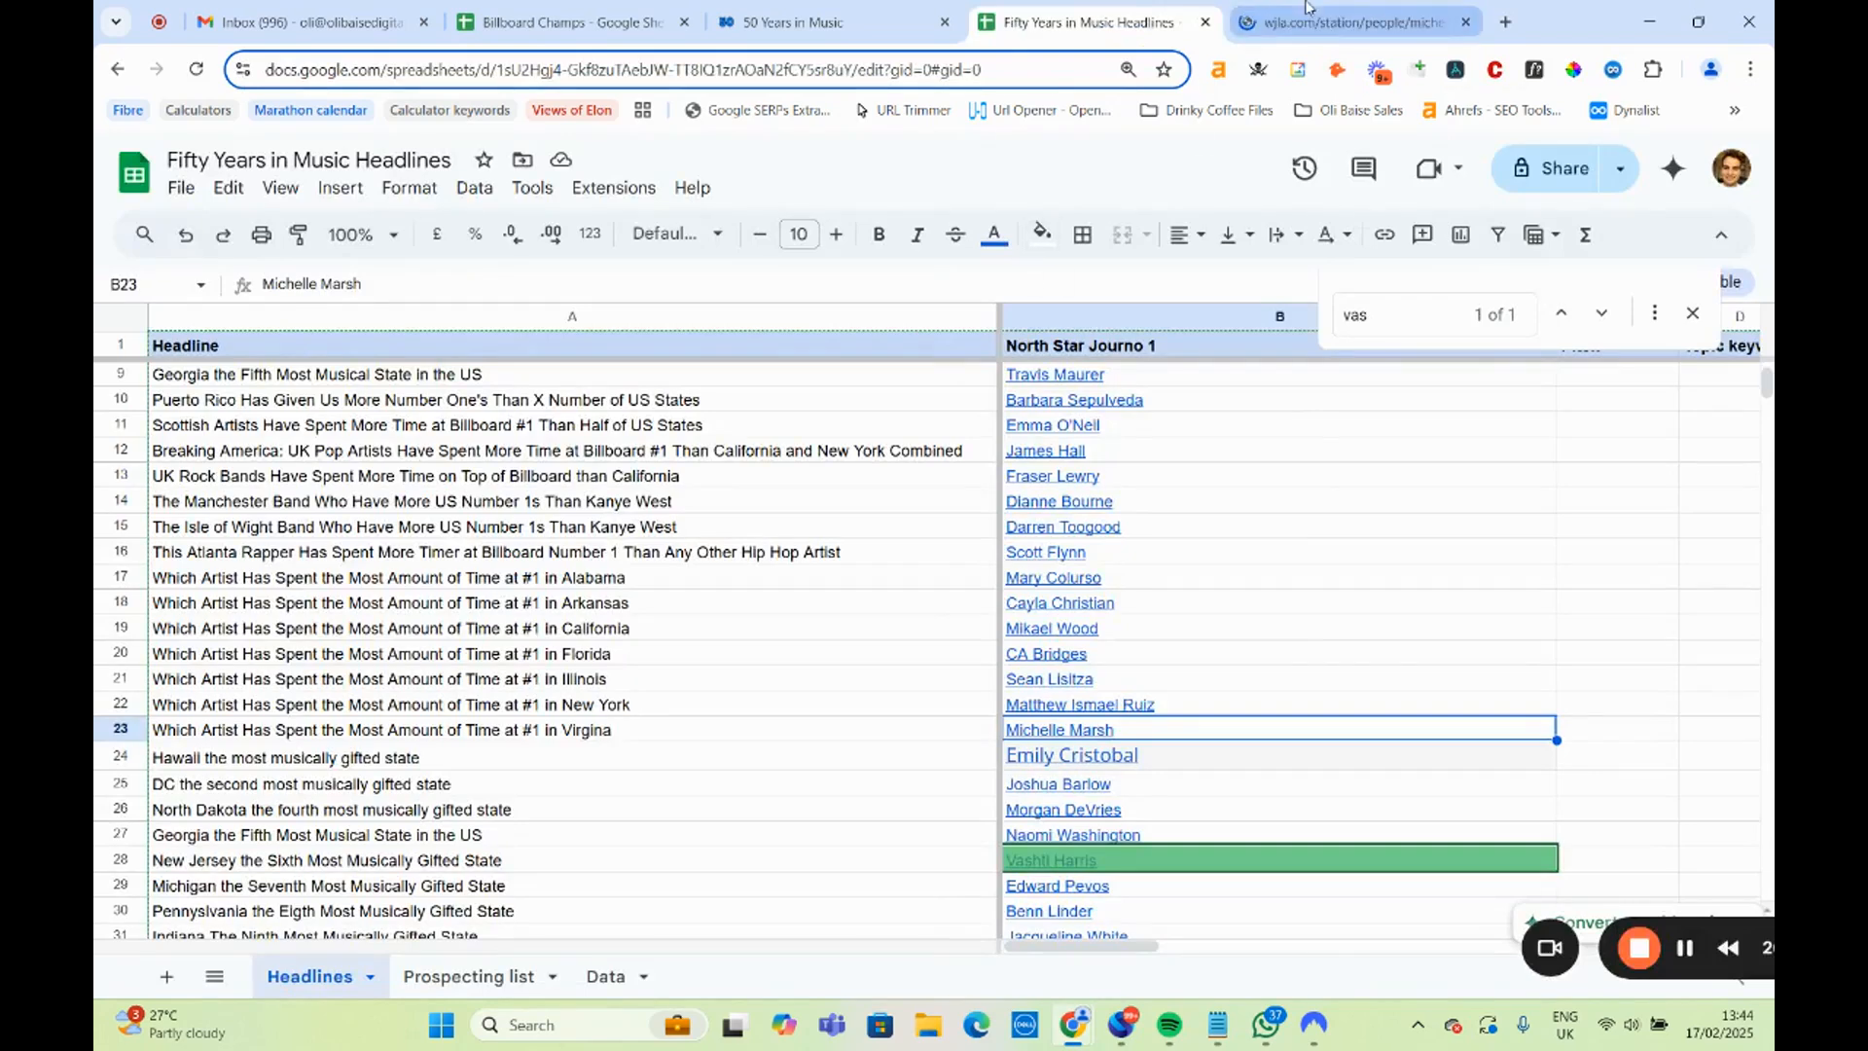
{"action": "left_click", "coordinate": [1325, 14]}
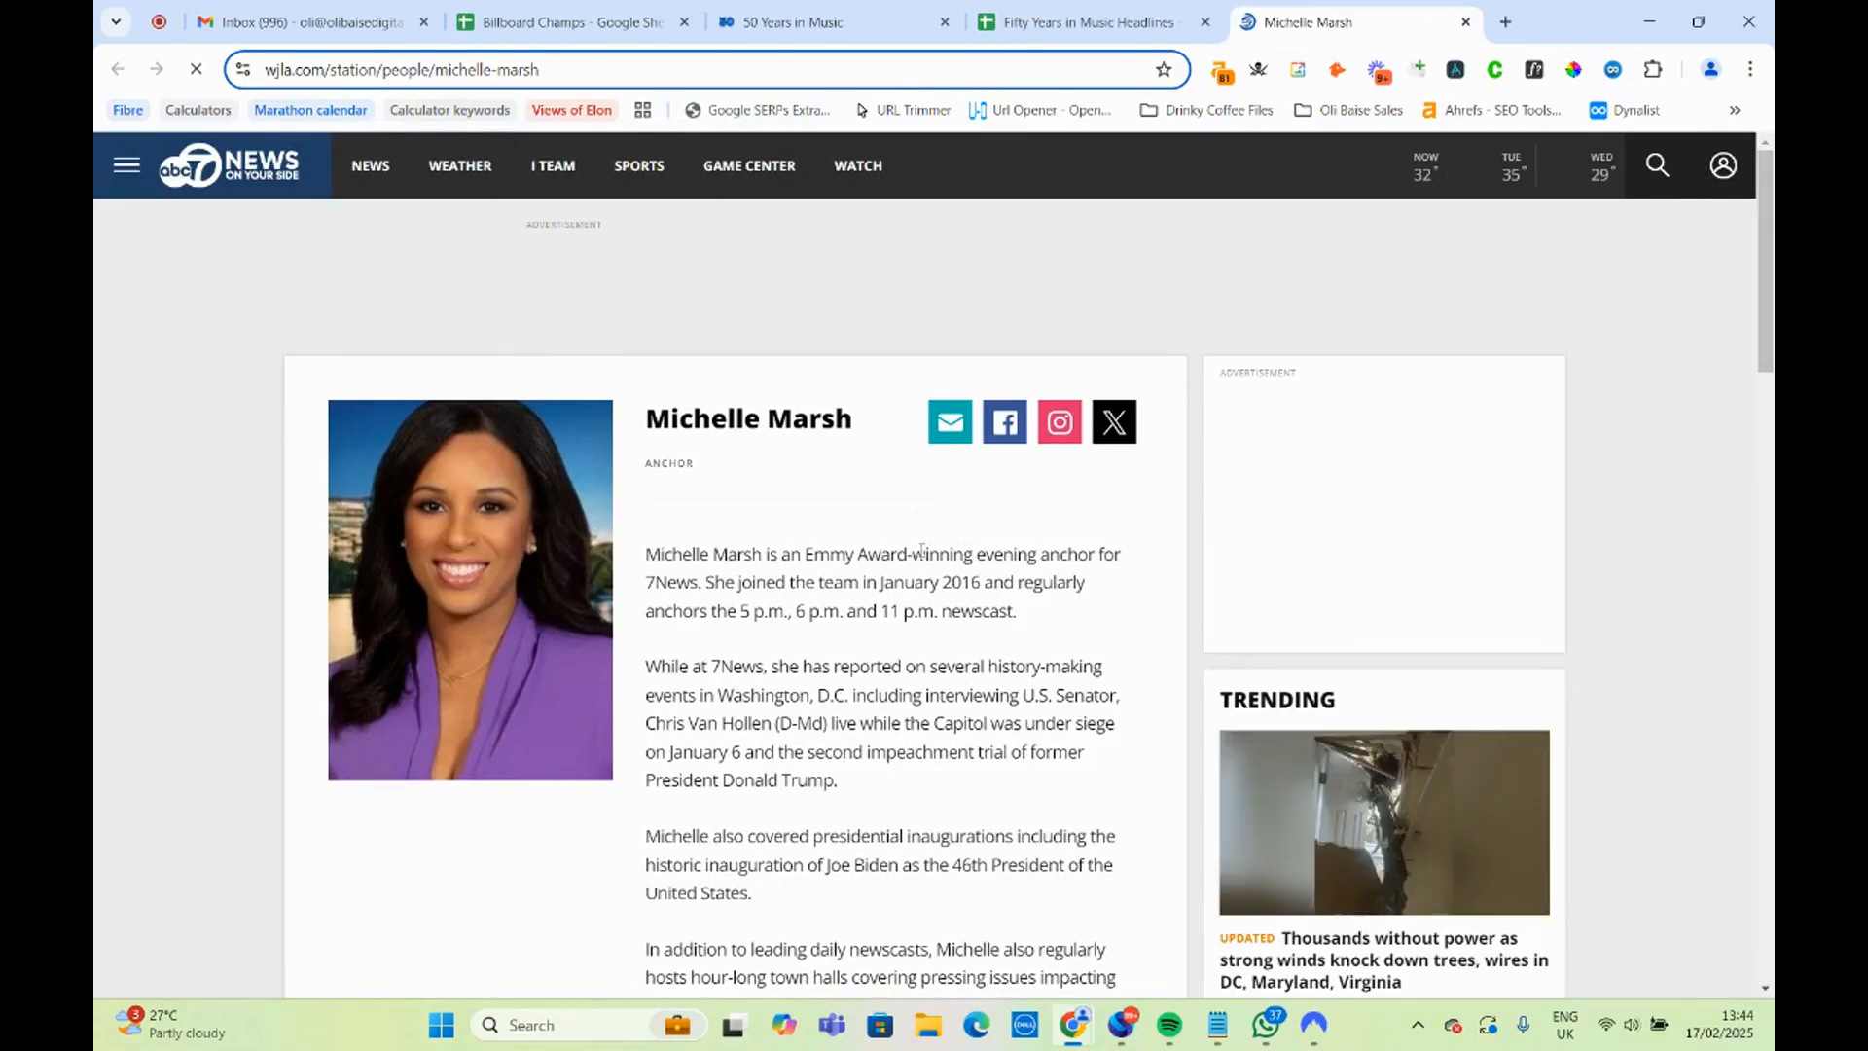
{"action": "scroll", "coordinate": [917, 555], "scroll_direction": "down", "scroll_amount": 4}
{"action": "scroll", "coordinate": [918, 563], "scroll_direction": "down", "scroll_amount": 14}
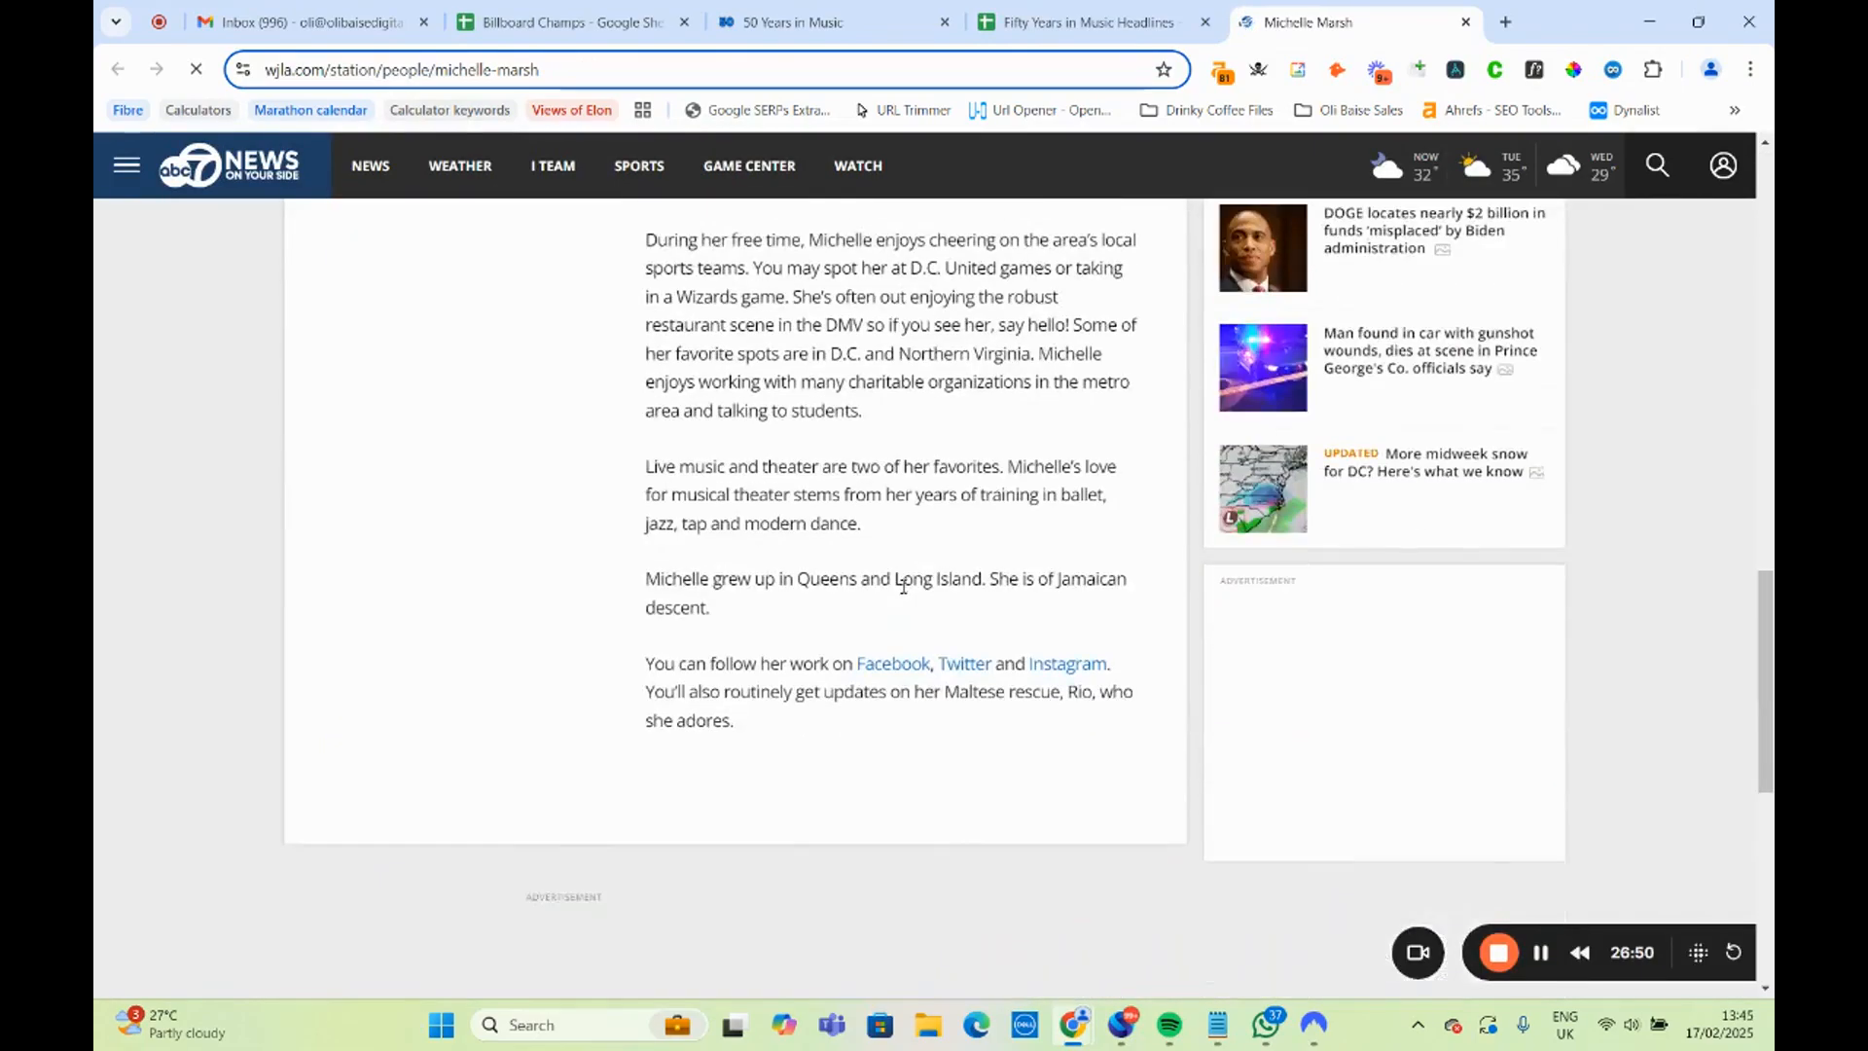
{"action": "scroll", "coordinate": [903, 594], "scroll_direction": "up", "scroll_amount": 6}
{"action": "scroll", "coordinate": [904, 593], "scroll_direction": "up", "scroll_amount": 3}
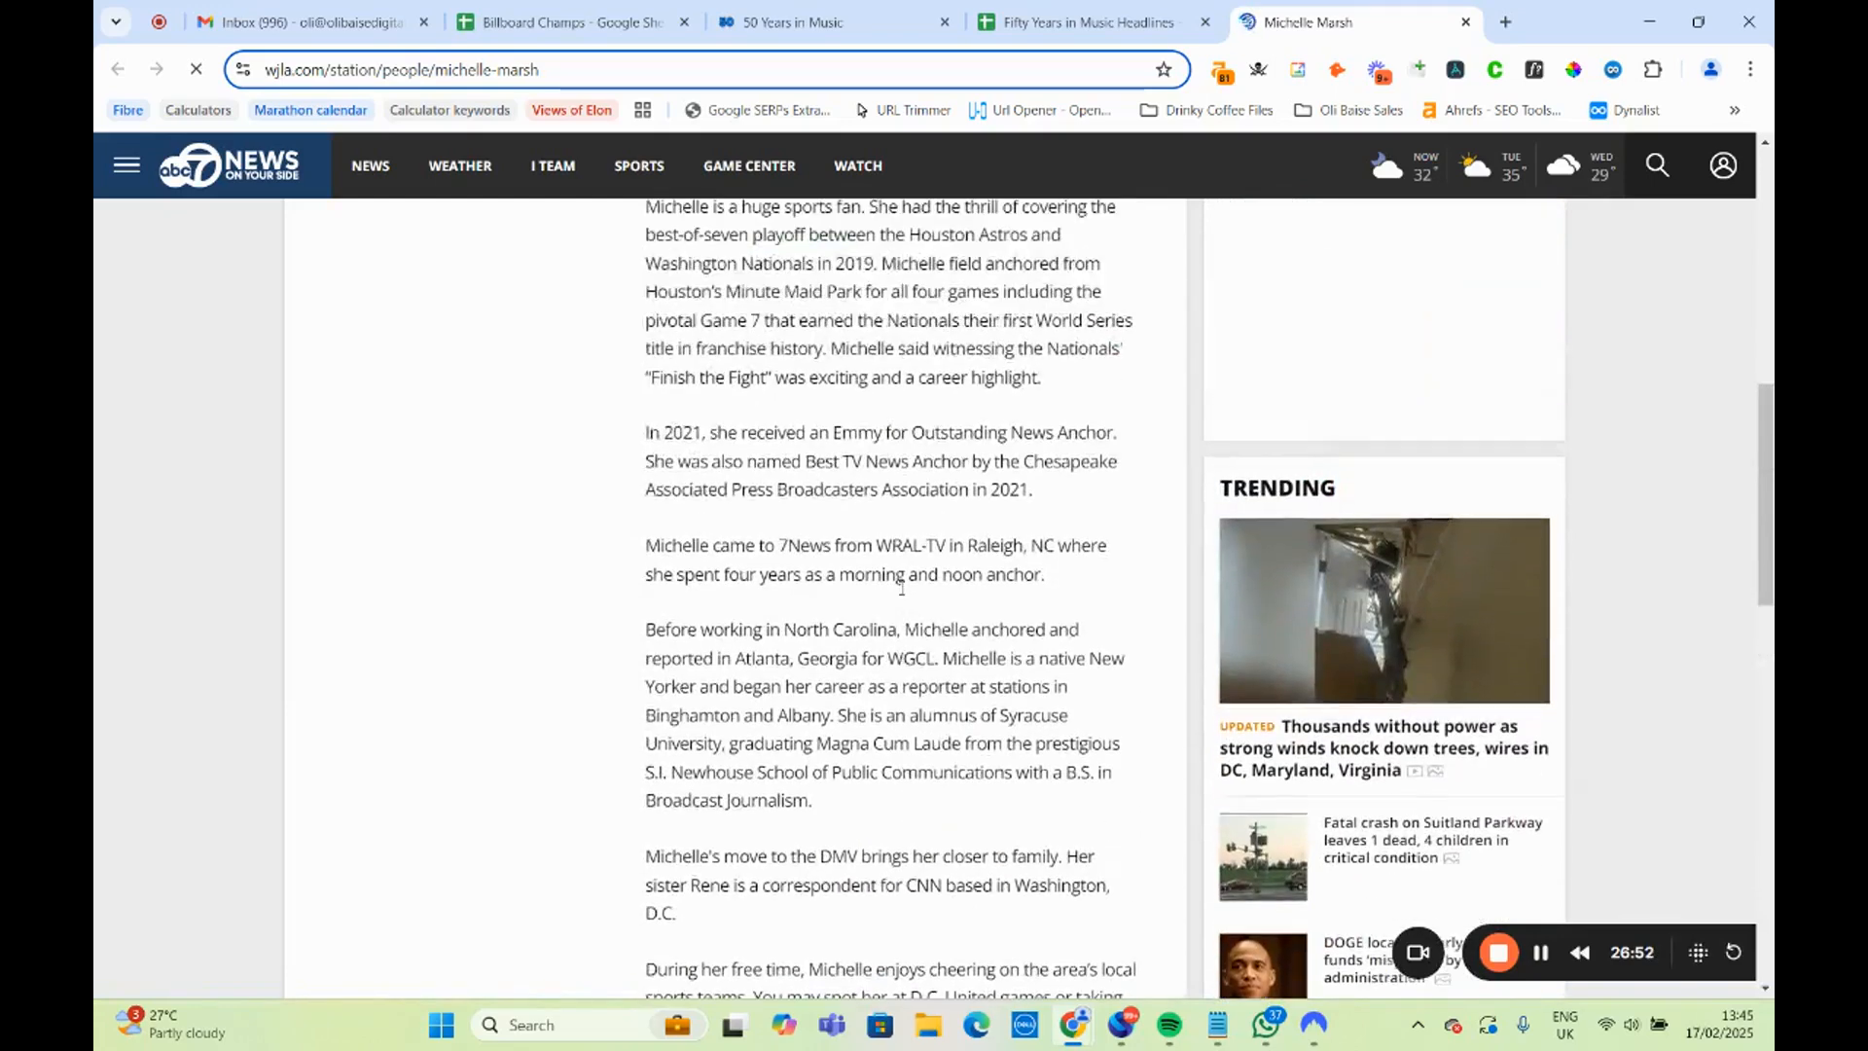
{"action": "scroll", "coordinate": [904, 595], "scroll_direction": "up", "scroll_amount": 3}
{"action": "scroll", "coordinate": [903, 595], "scroll_direction": "up", "scroll_amount": 2}
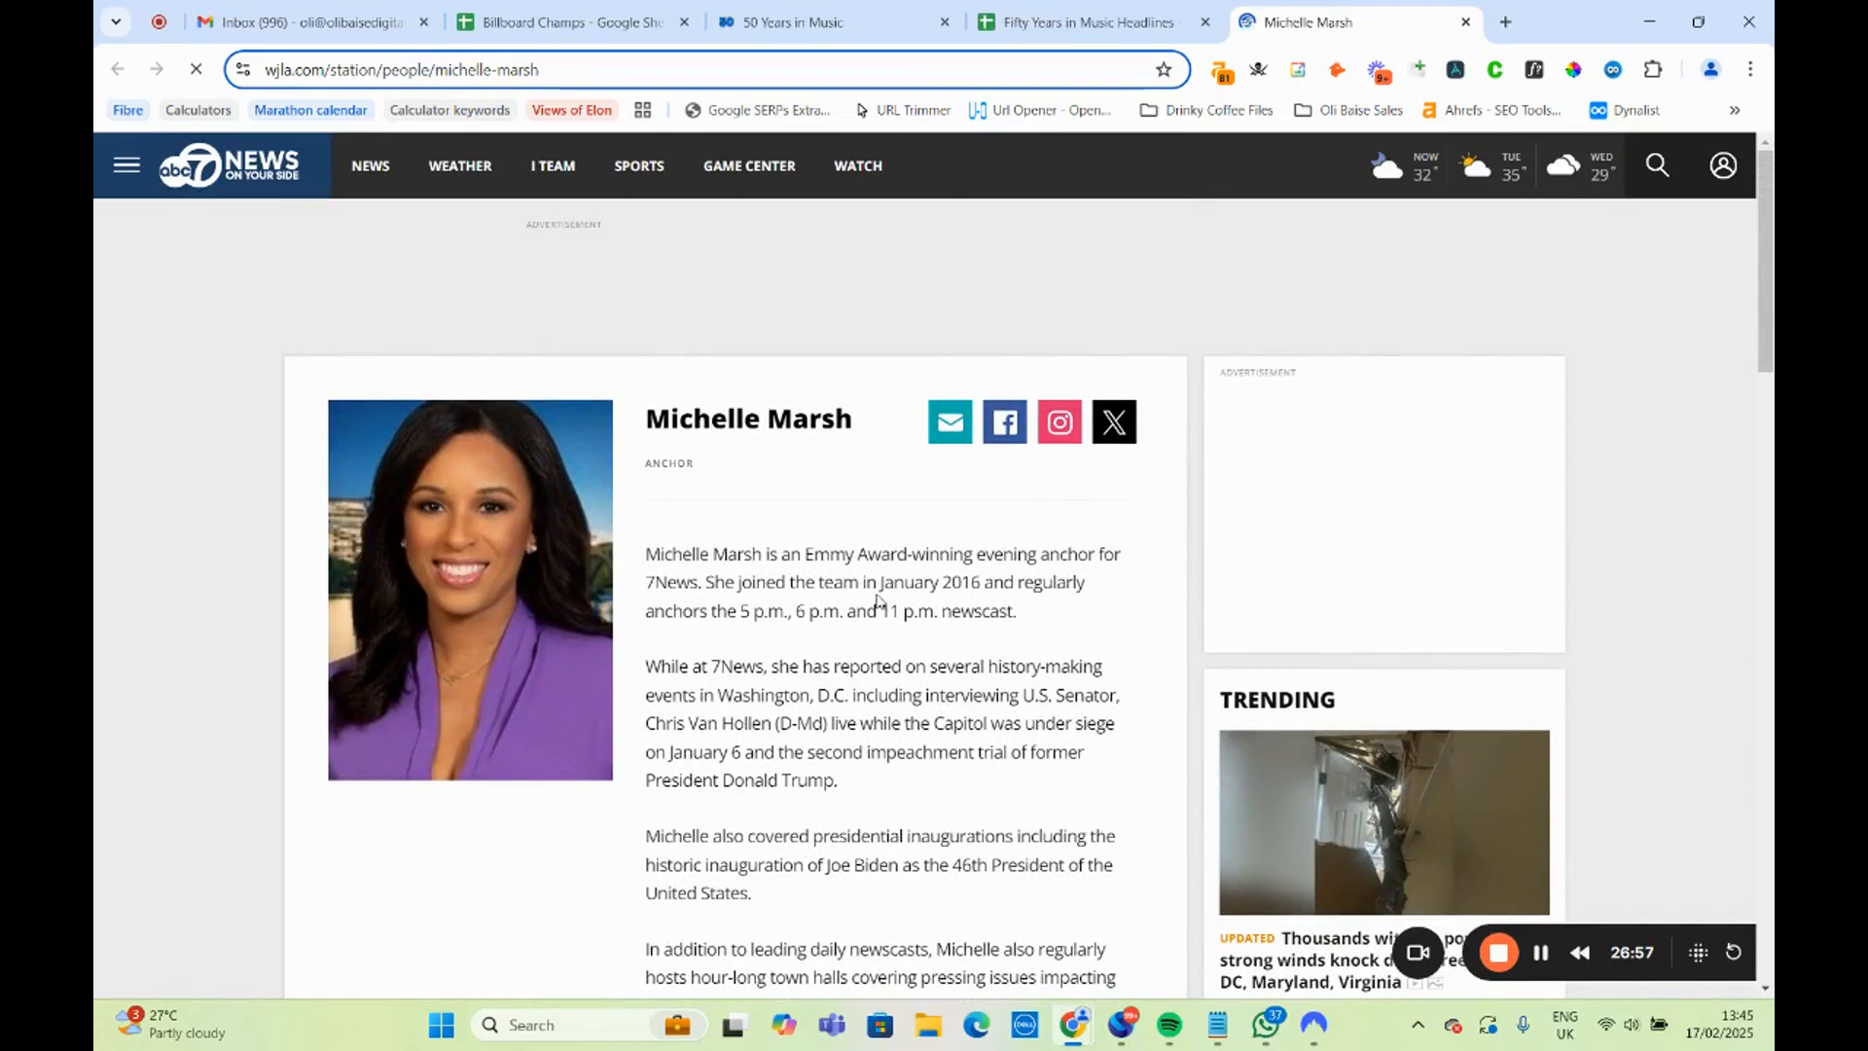
Read the rest of the anchor's bio on the WJLA page and close the page.
{"action": "scroll", "coordinate": [750, 569], "scroll_direction": "down", "scroll_amount": 4}
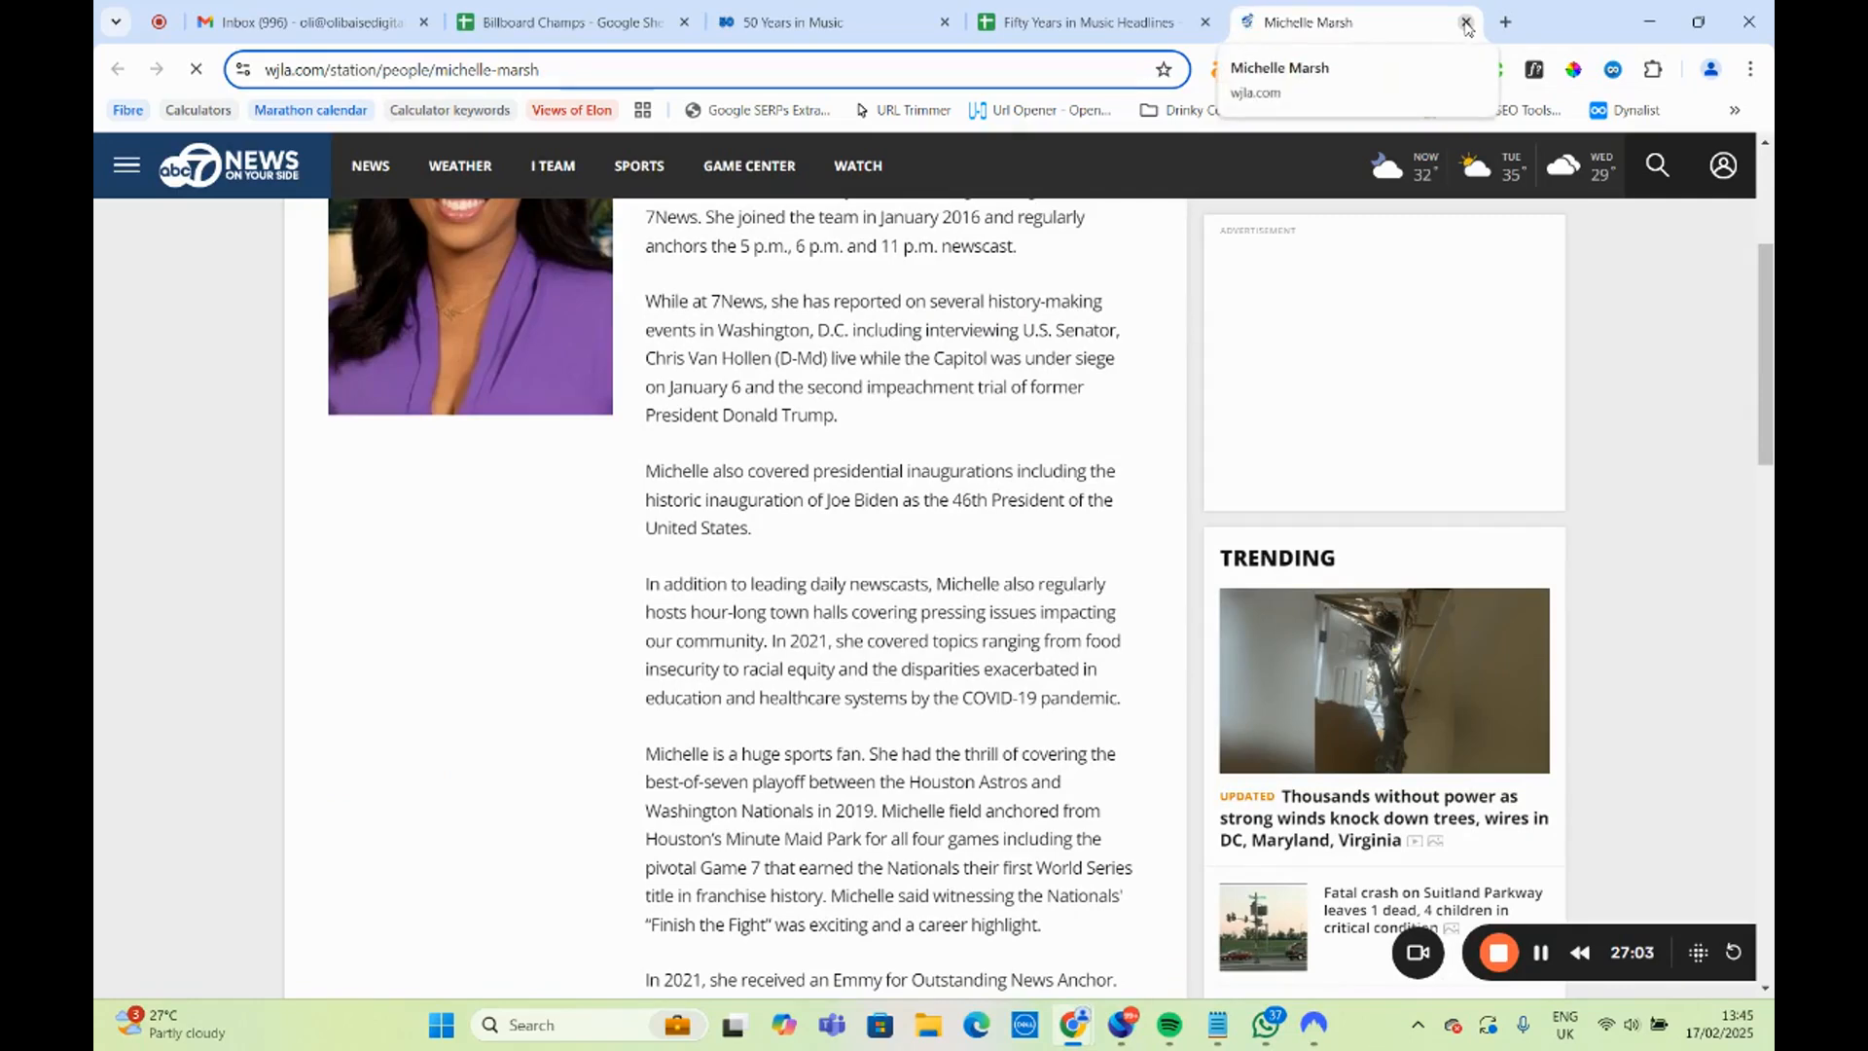
{"action": "left_click", "coordinate": [1466, 23]}
{"action": "scroll", "coordinate": [924, 505], "scroll_direction": "down", "scroll_amount": 3}
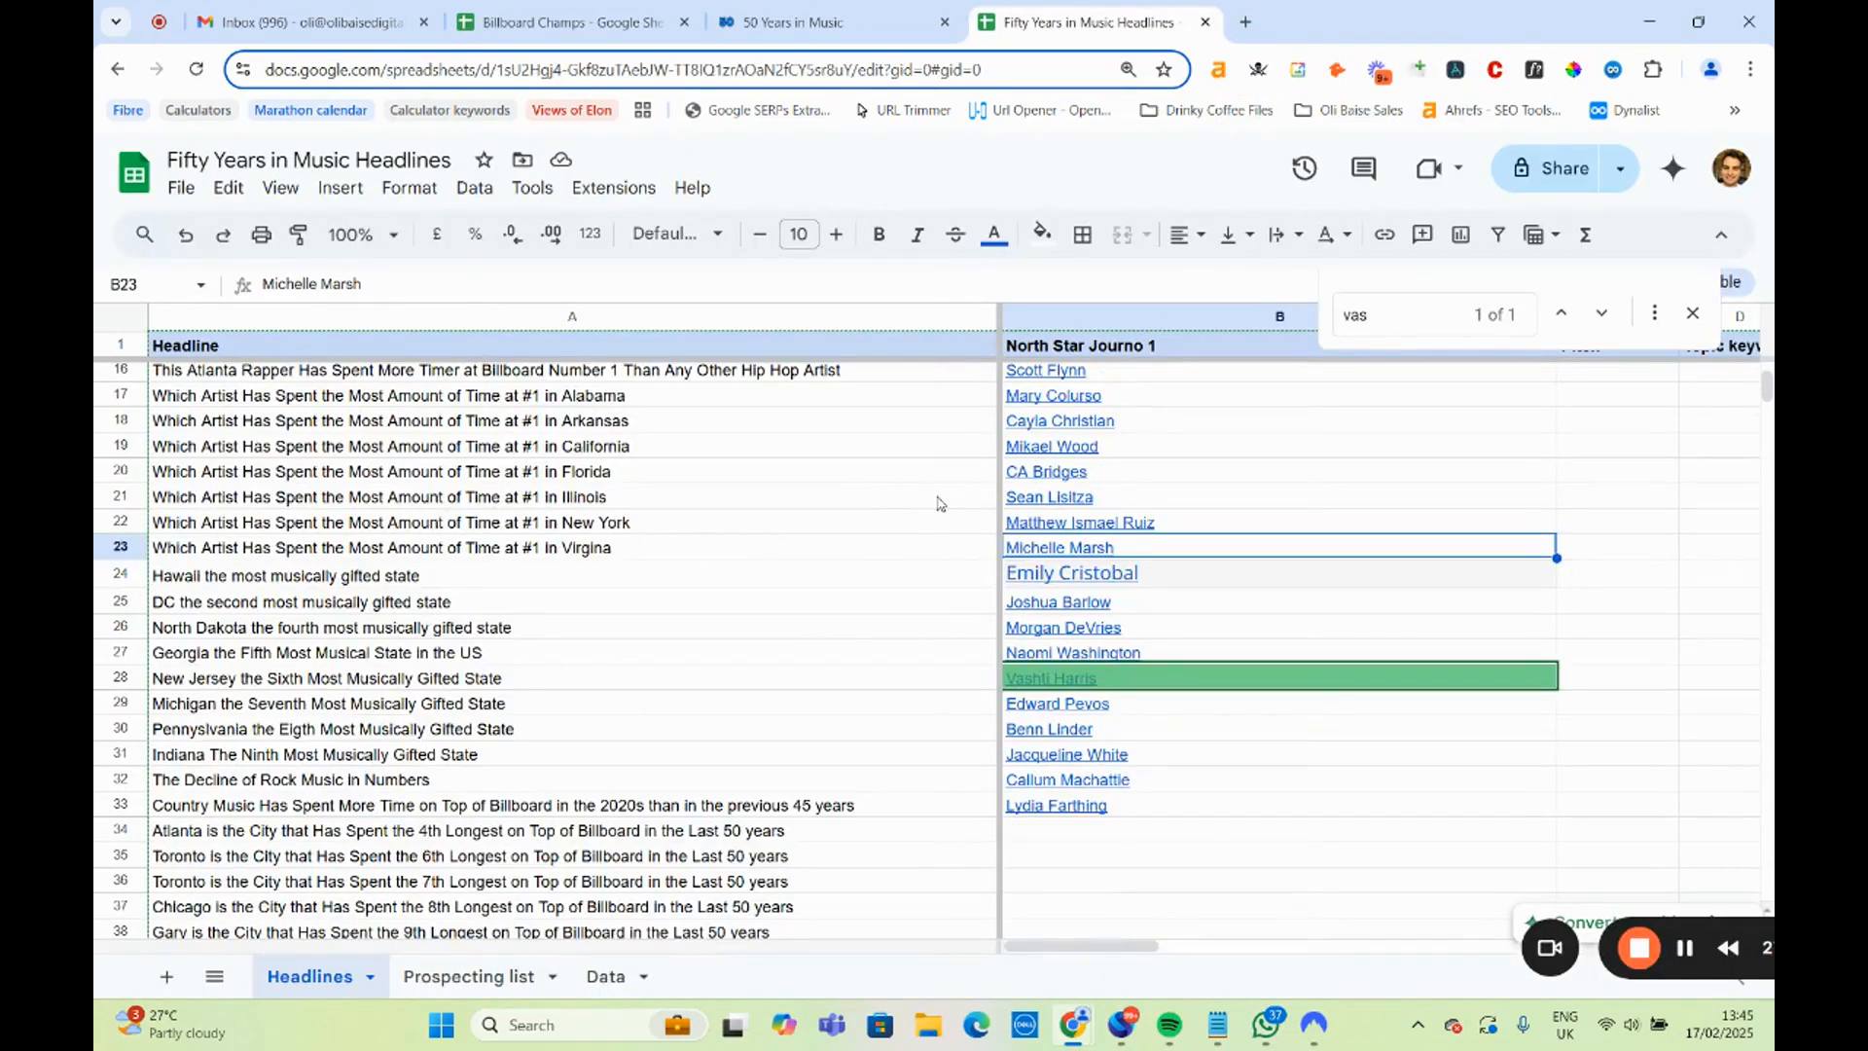
Search the 50 Years in Music page's genre, city and state tables for the ranking of states by weeks at number one per million residents.
{"action": "left_click", "coordinate": [827, 21]}
{"action": "scroll", "coordinate": [619, 540], "scroll_direction": "down", "scroll_amount": 20}
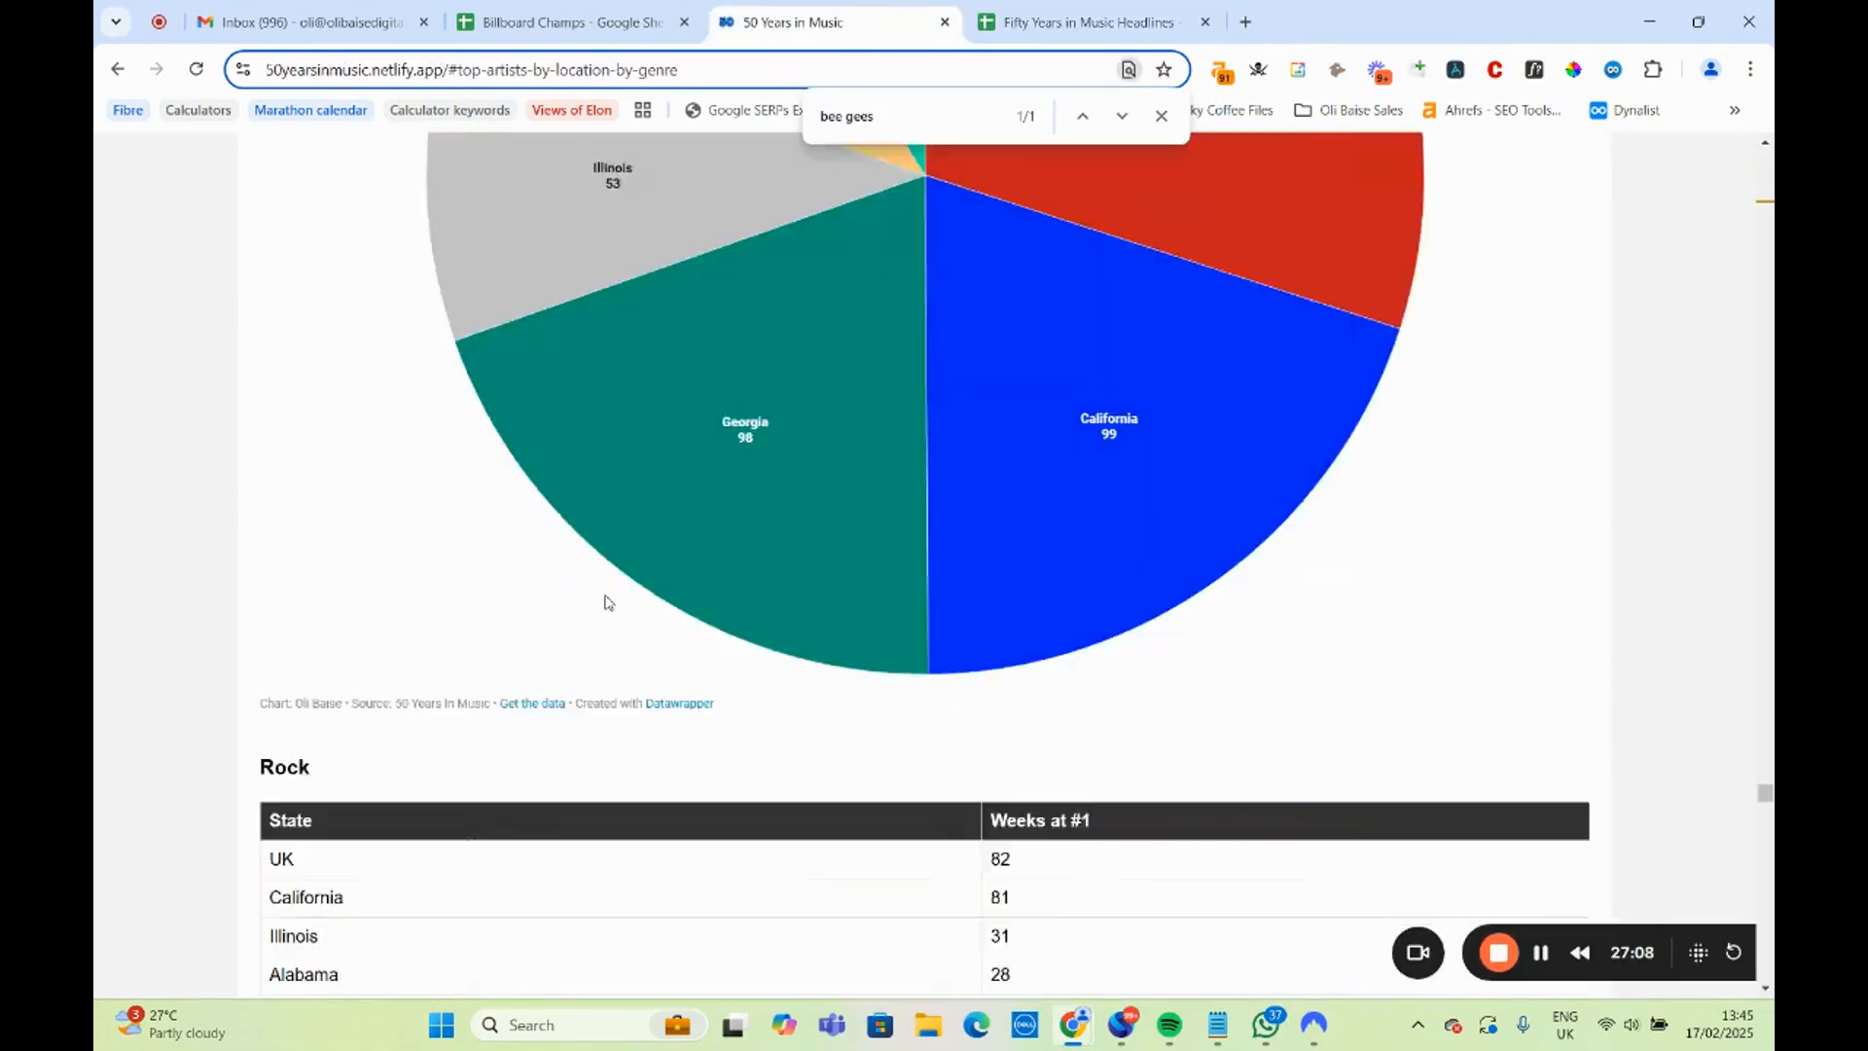
{"action": "scroll", "coordinate": [605, 610], "scroll_direction": "down", "scroll_amount": 20}
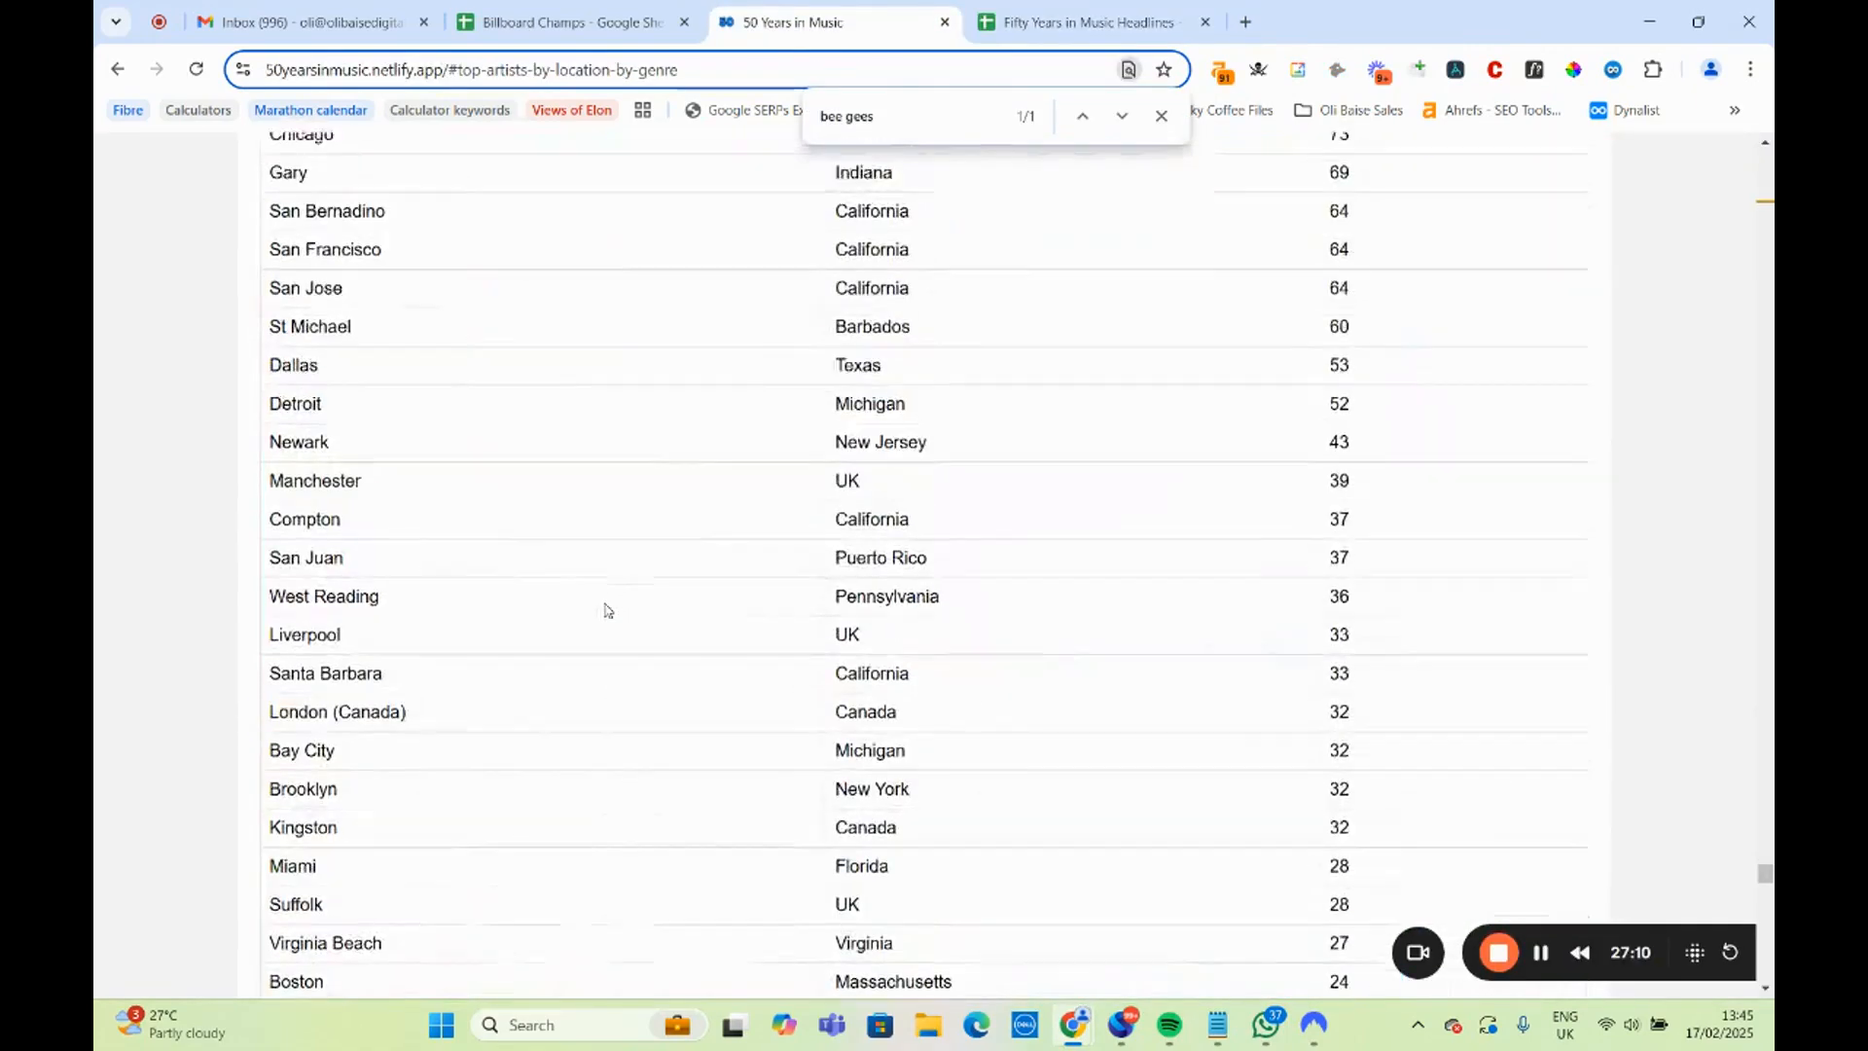
{"action": "scroll", "coordinate": [605, 610], "scroll_direction": "up", "scroll_amount": 5}
{"action": "scroll", "coordinate": [605, 610], "scroll_direction": "down", "scroll_amount": 18}
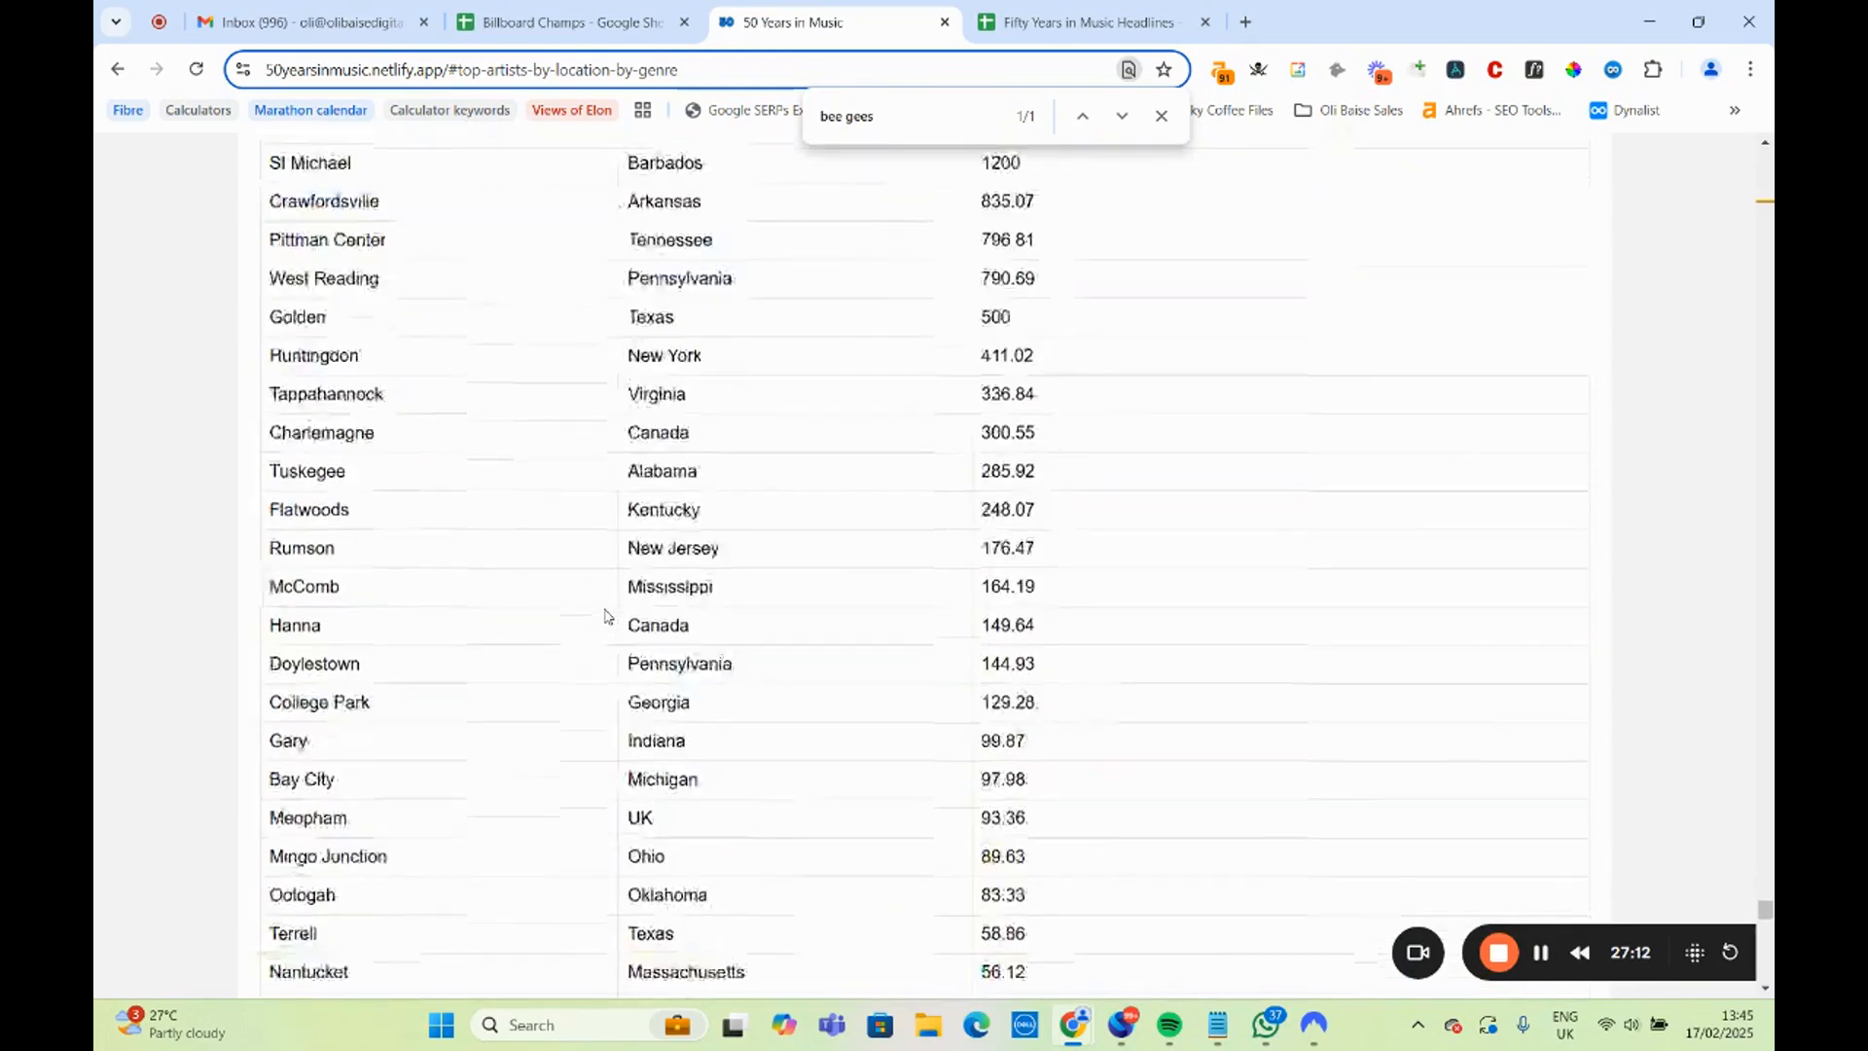
{"action": "scroll", "coordinate": [605, 614], "scroll_direction": "down", "scroll_amount": 20}
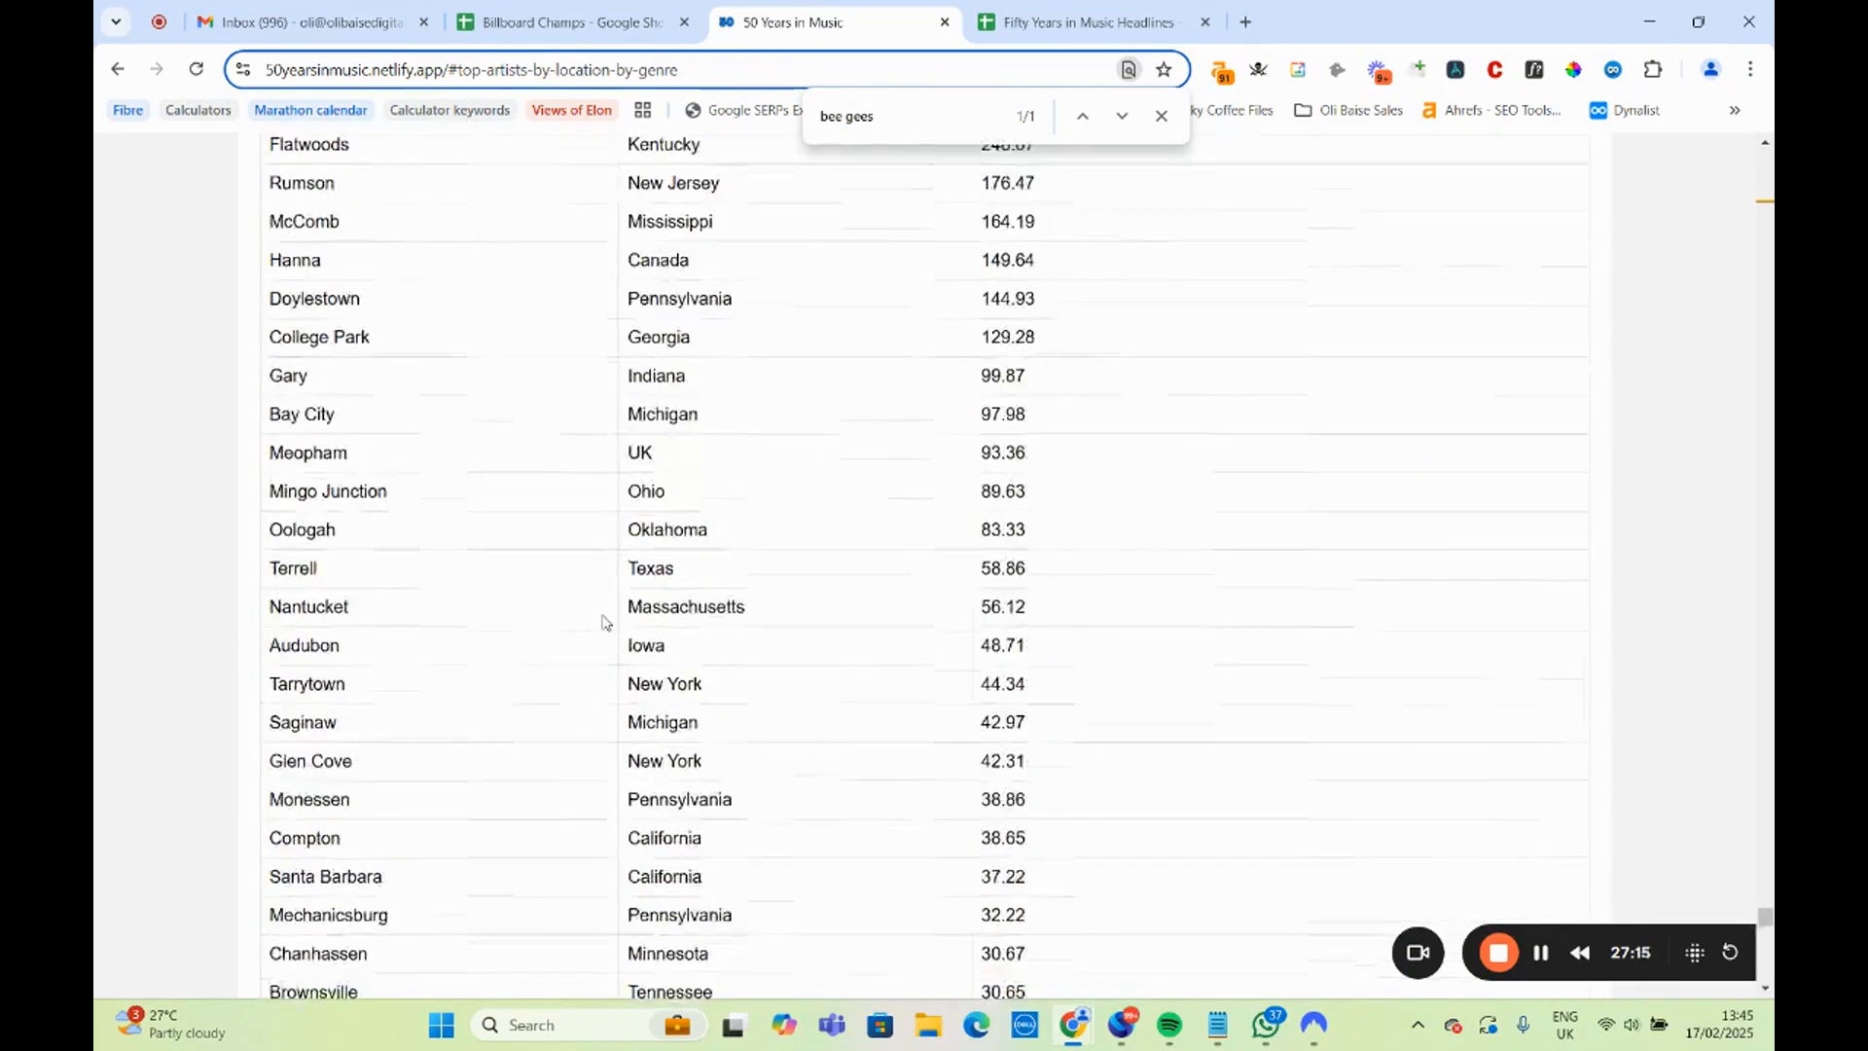
{"action": "scroll", "coordinate": [601, 625], "scroll_direction": "up", "scroll_amount": 15}
{"action": "scroll", "coordinate": [603, 628], "scroll_direction": "up", "scroll_amount": 20}
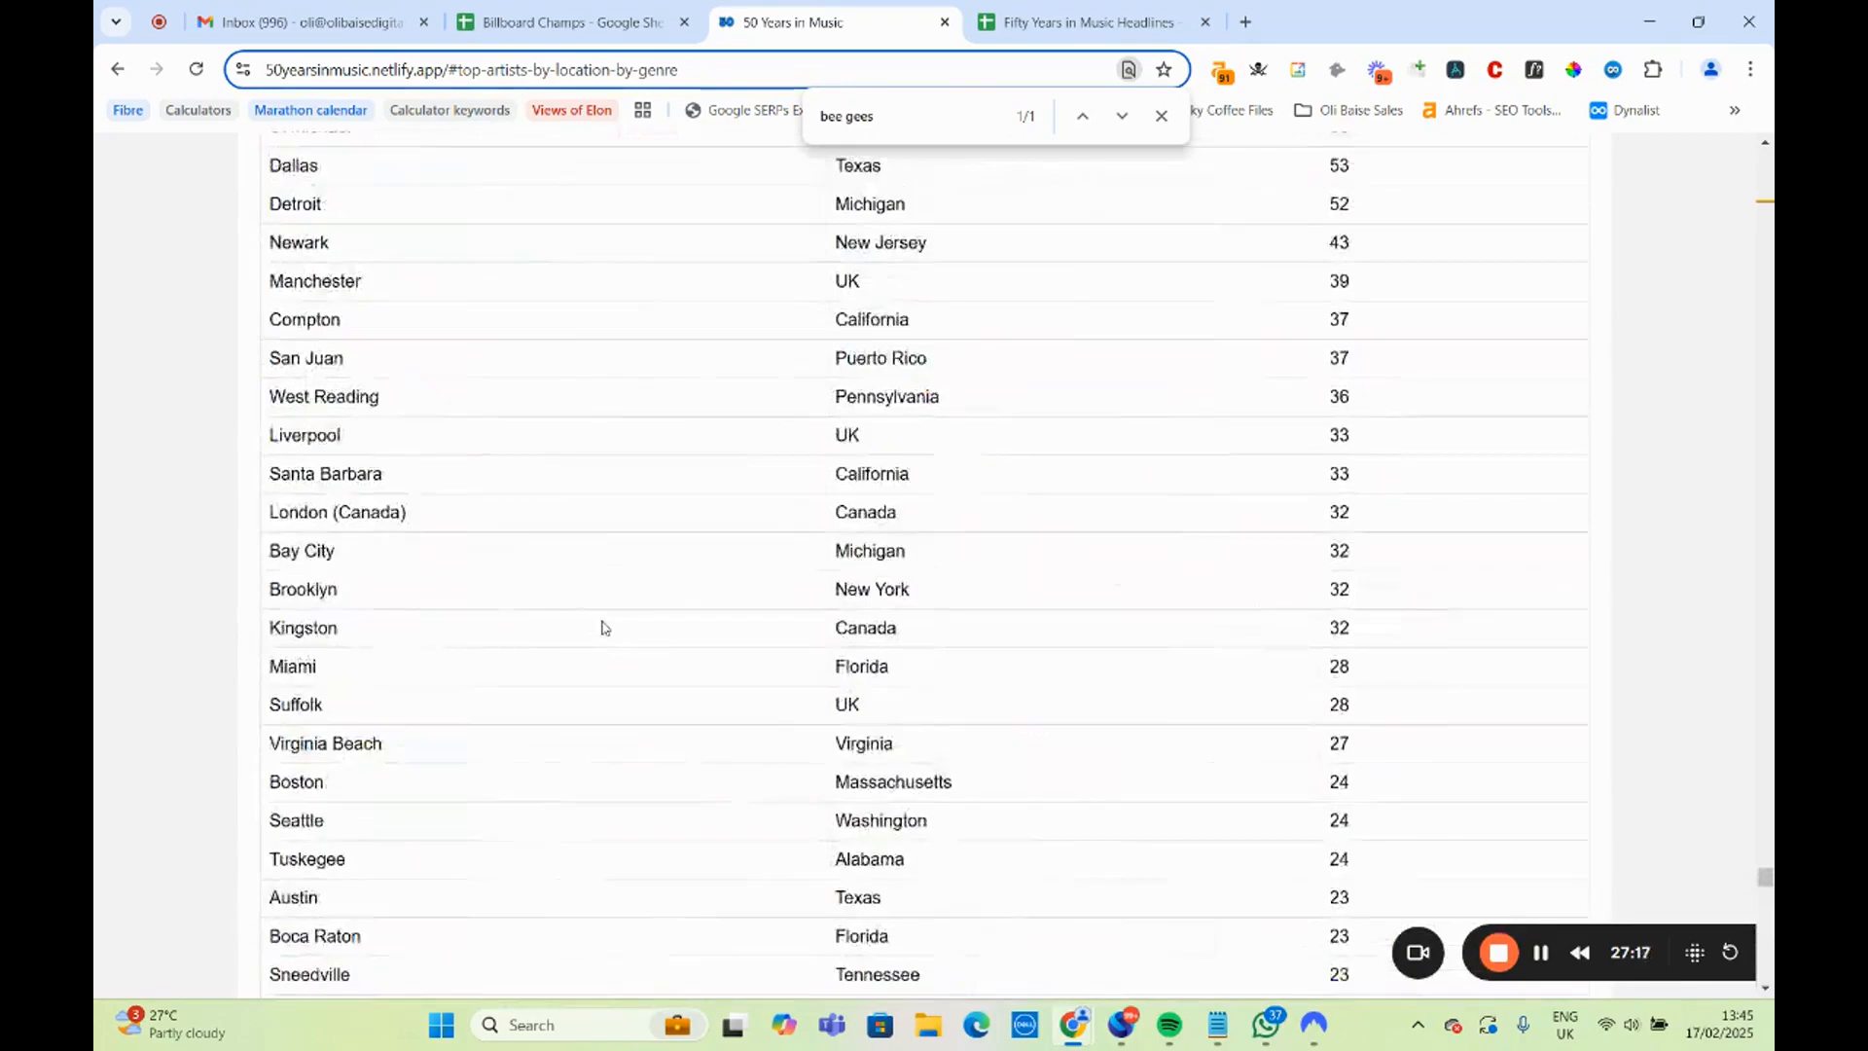
{"action": "scroll", "coordinate": [604, 628], "scroll_direction": "up", "scroll_amount": 20}
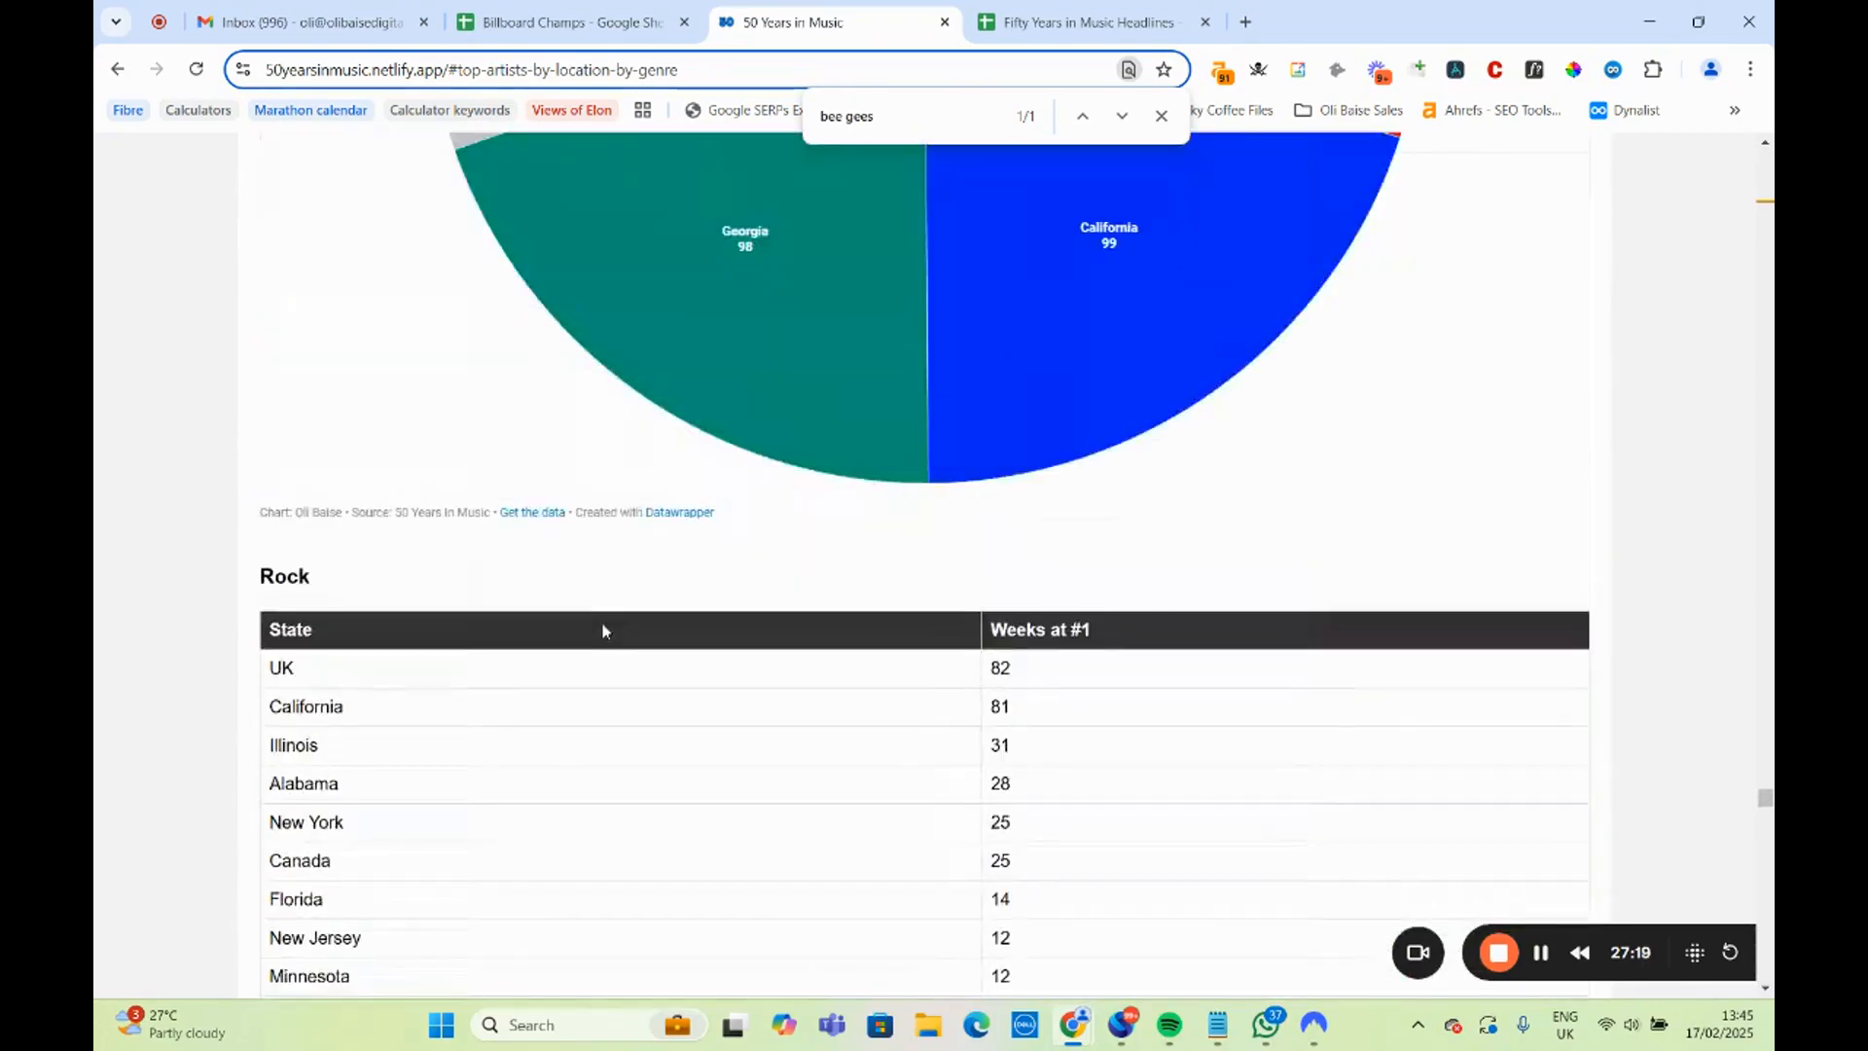
{"action": "scroll", "coordinate": [602, 639], "scroll_direction": "down", "scroll_amount": 15}
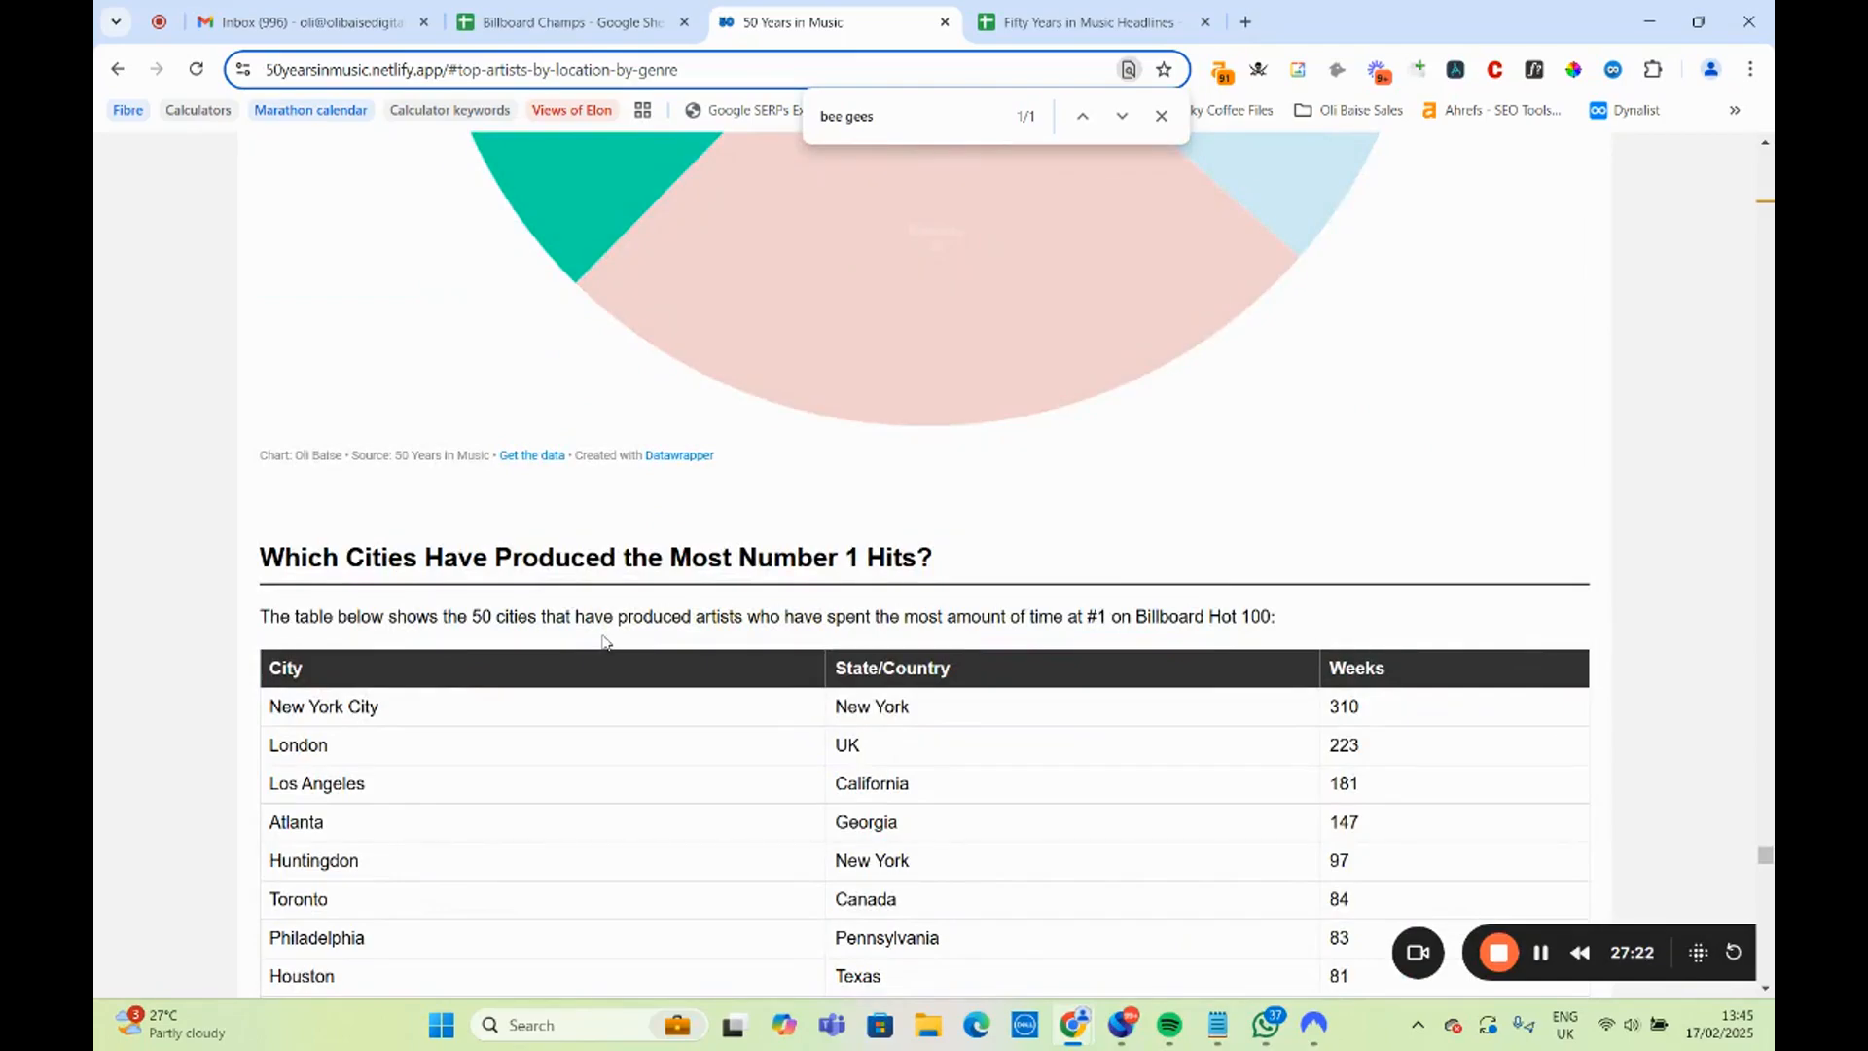
{"action": "scroll", "coordinate": [603, 641], "scroll_direction": "up", "scroll_amount": 20}
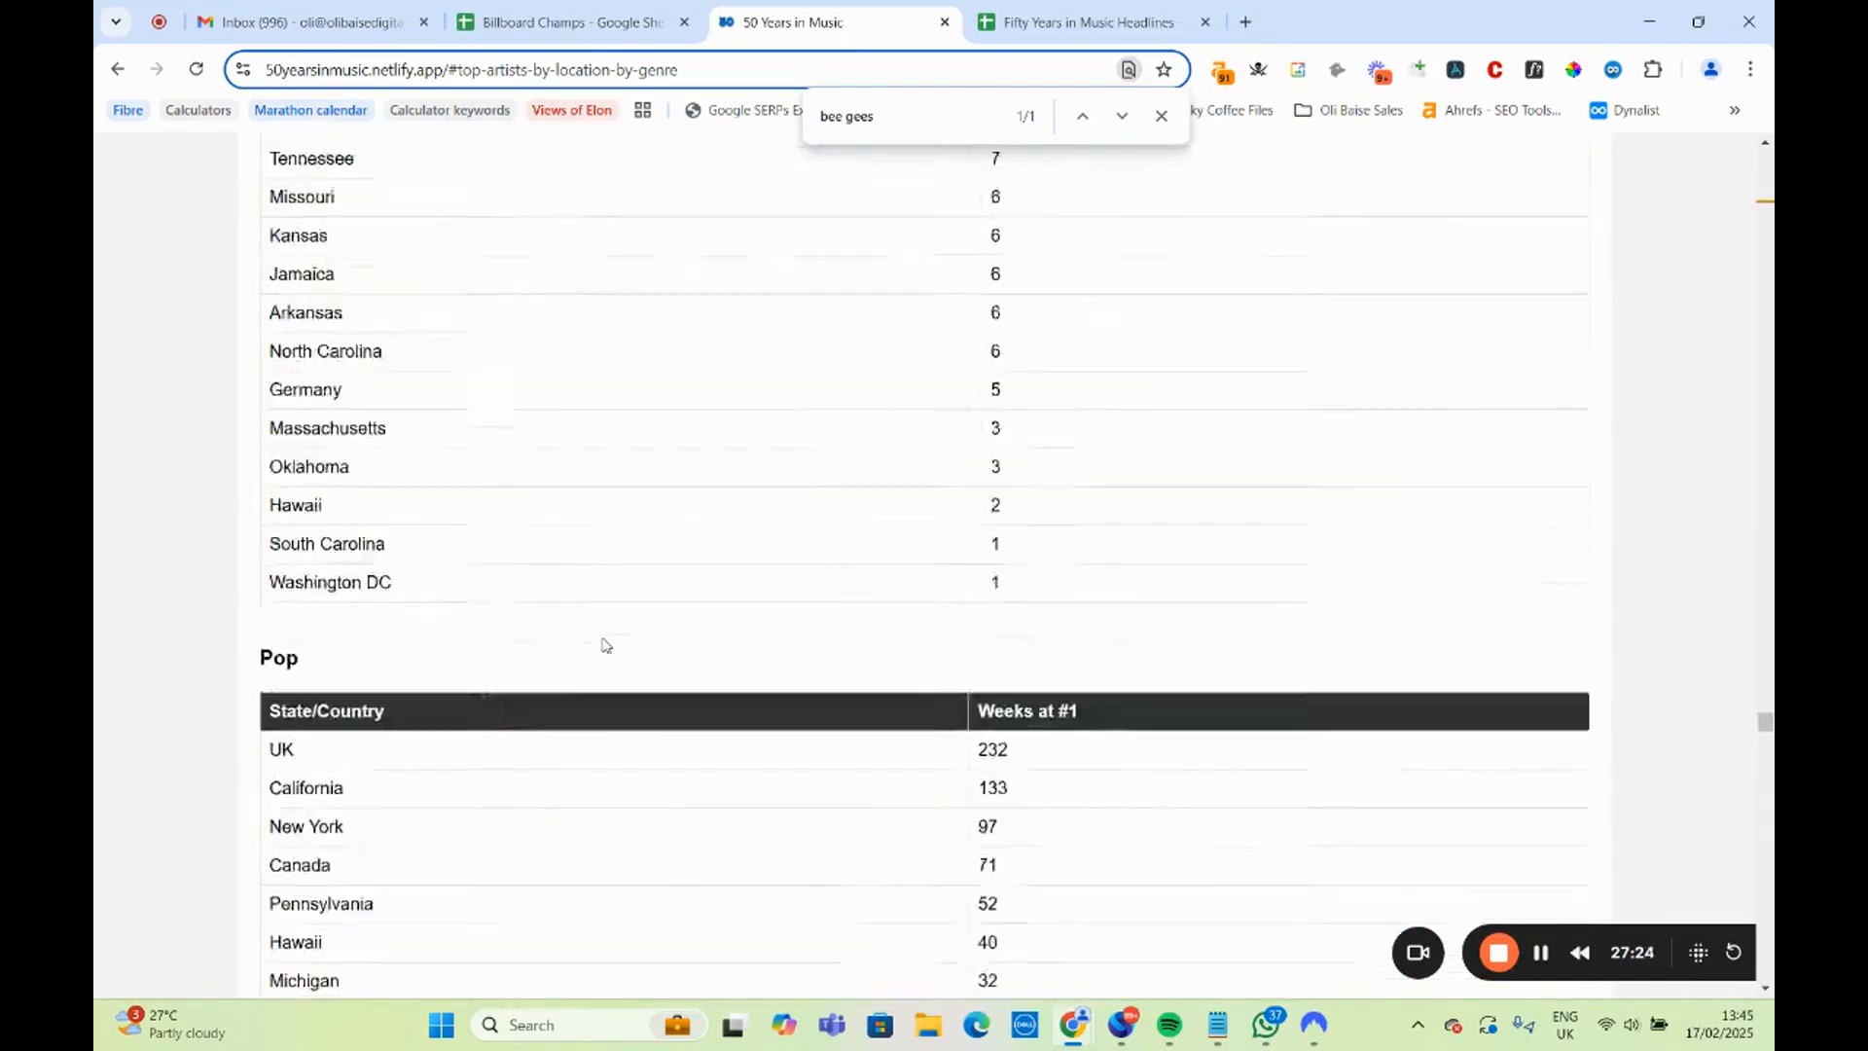
{"action": "scroll", "coordinate": [603, 644], "scroll_direction": "up", "scroll_amount": 15}
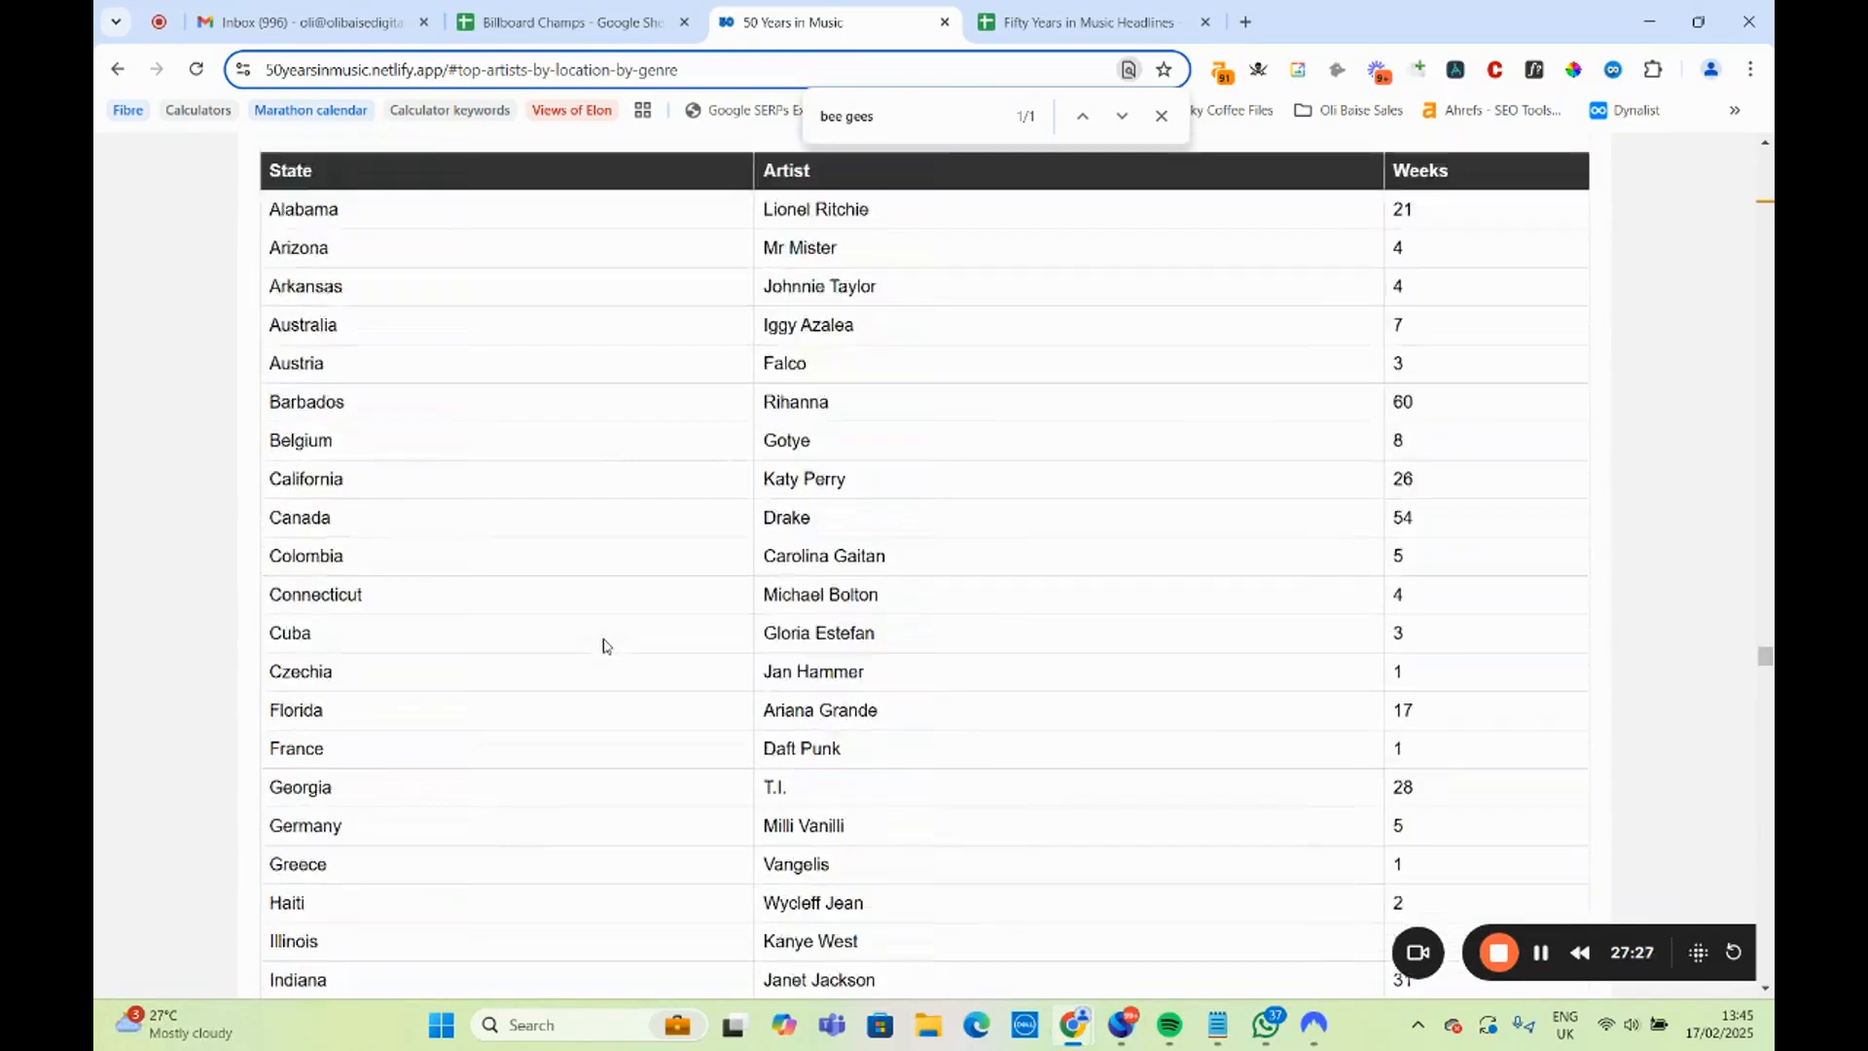
{"action": "scroll", "coordinate": [603, 645], "scroll_direction": "up", "scroll_amount": 6}
{"action": "scroll", "coordinate": [605, 646], "scroll_direction": "up", "scroll_amount": 20}
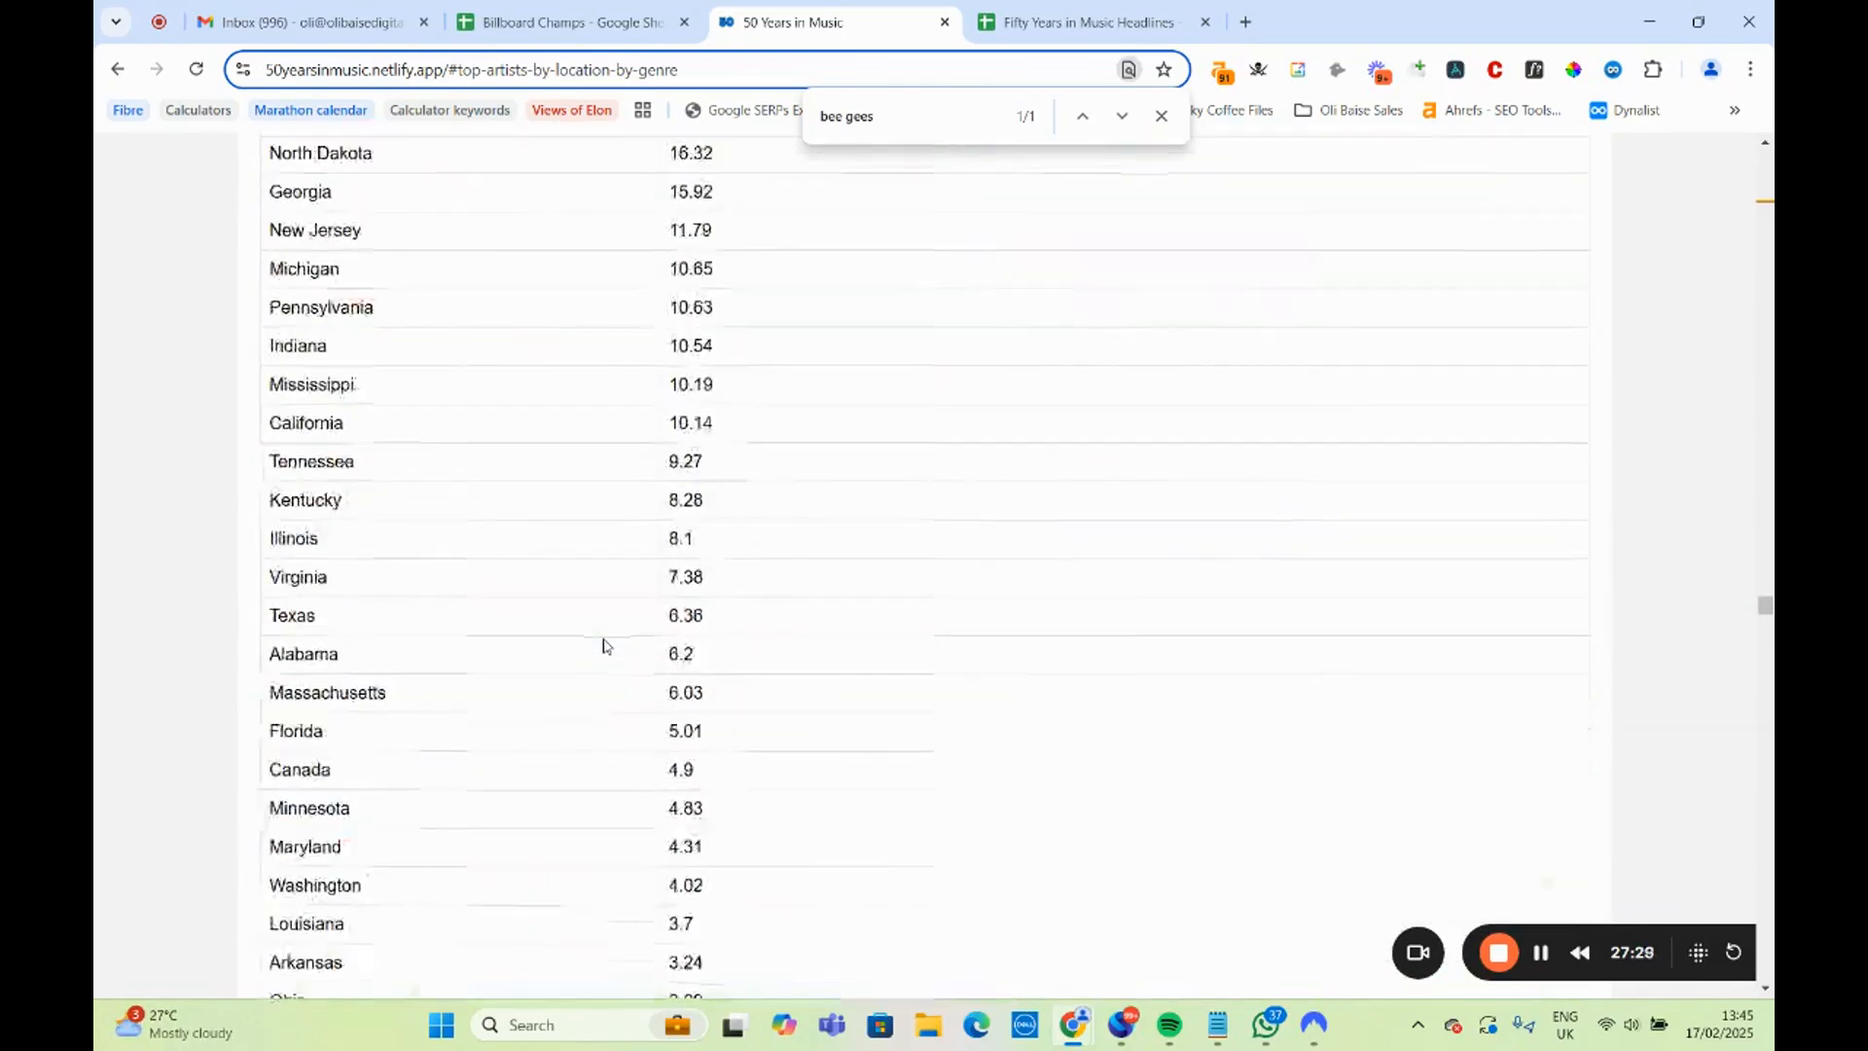
Highlight Hawaii's weeks-per-million figure and the heading of the per-million-residents table to check the basis of the state headlines.
{"action": "scroll", "coordinate": [610, 649], "scroll_direction": "down", "scroll_amount": 4}
{"action": "double_click", "coordinate": [690, 584]}
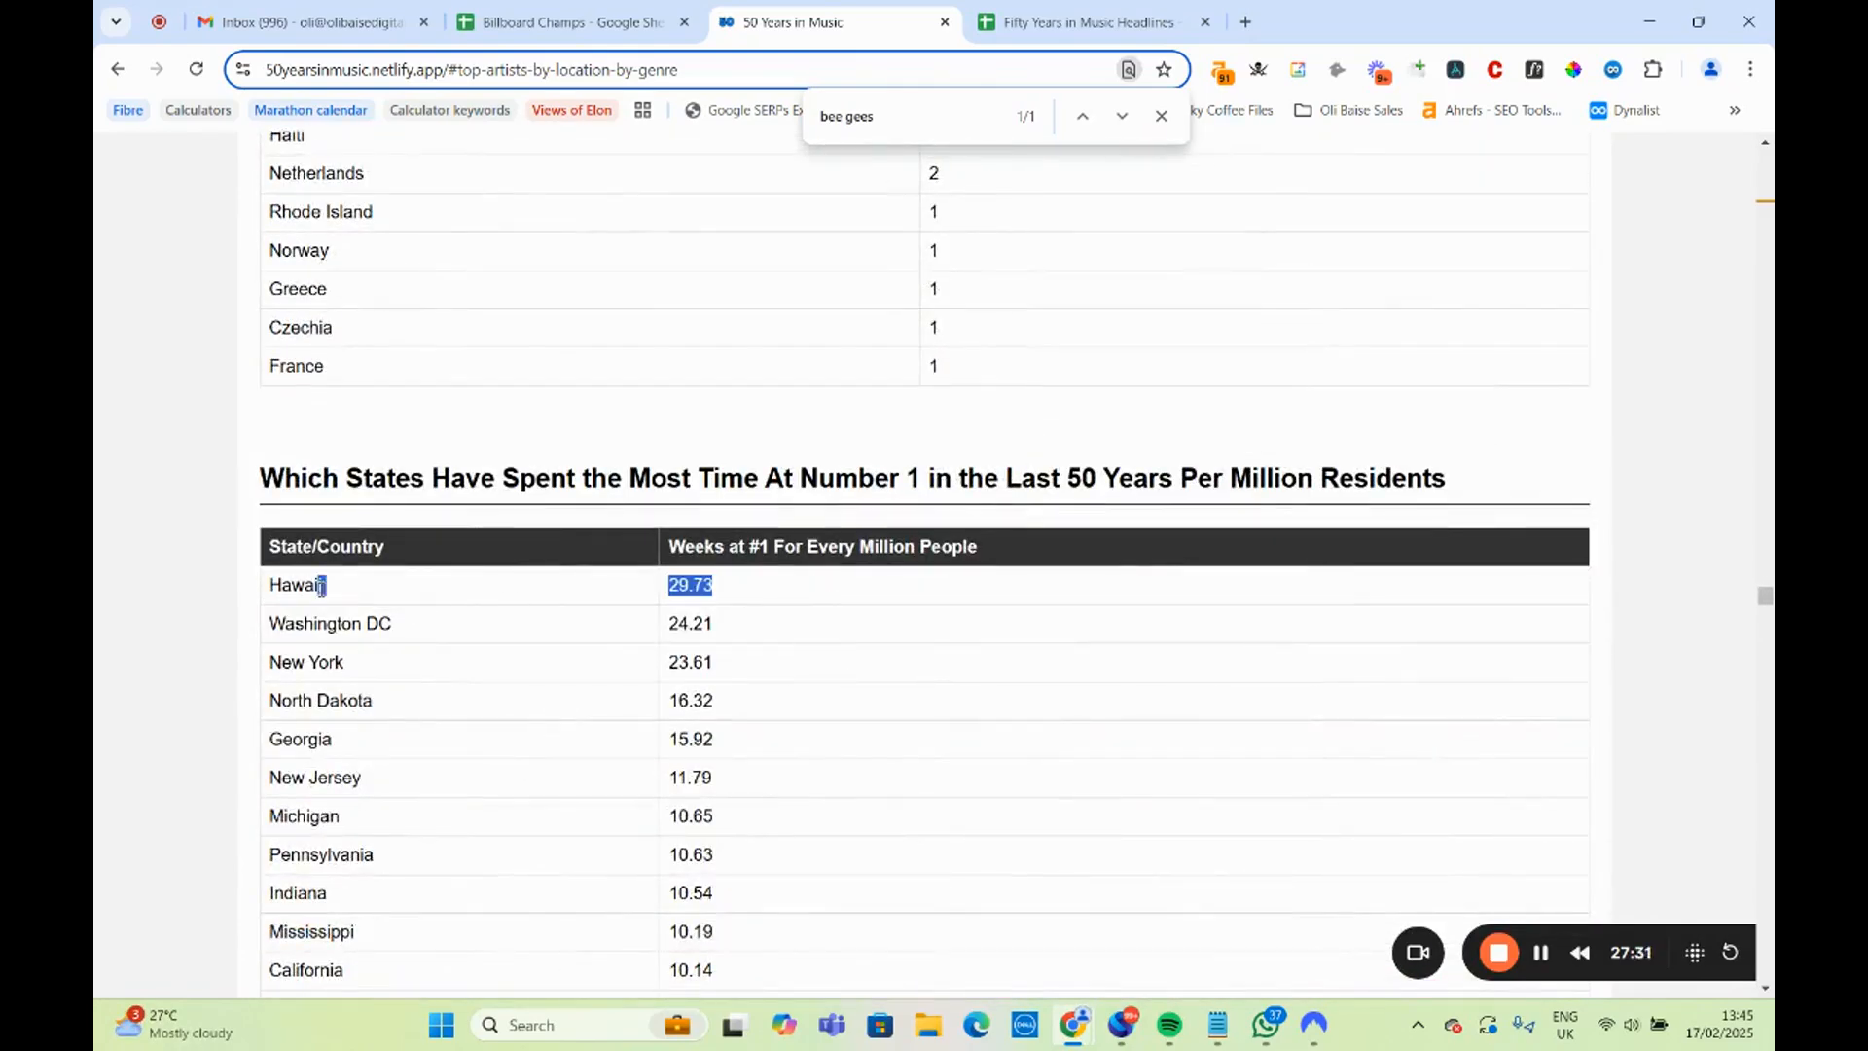
{"action": "left_click_drag", "start_coordinate": [246, 479], "coordinate": [1352, 471]}
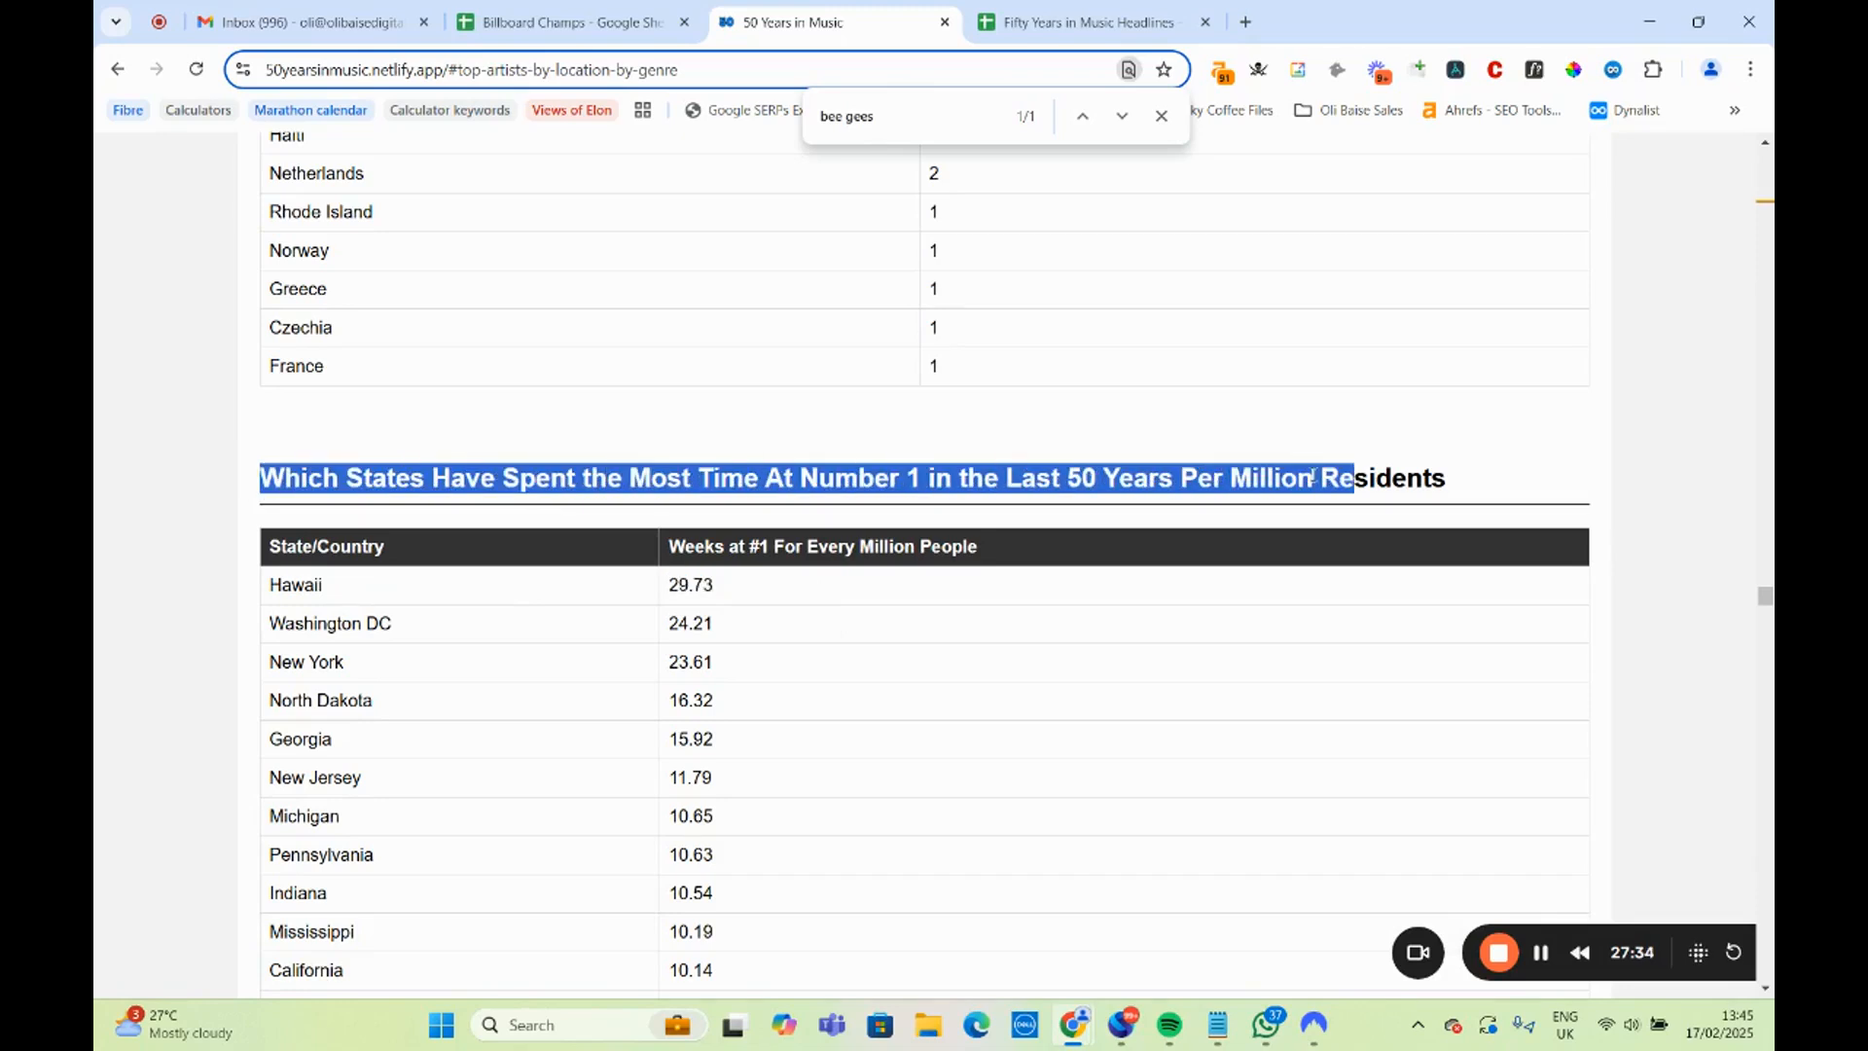
Open the Hawaii News Now page linked in B24 of the headlines sheet, look through its homepage stories and close it.
{"action": "left_click", "coordinate": [1090, 21]}
{"action": "left_click", "coordinate": [815, 686]}
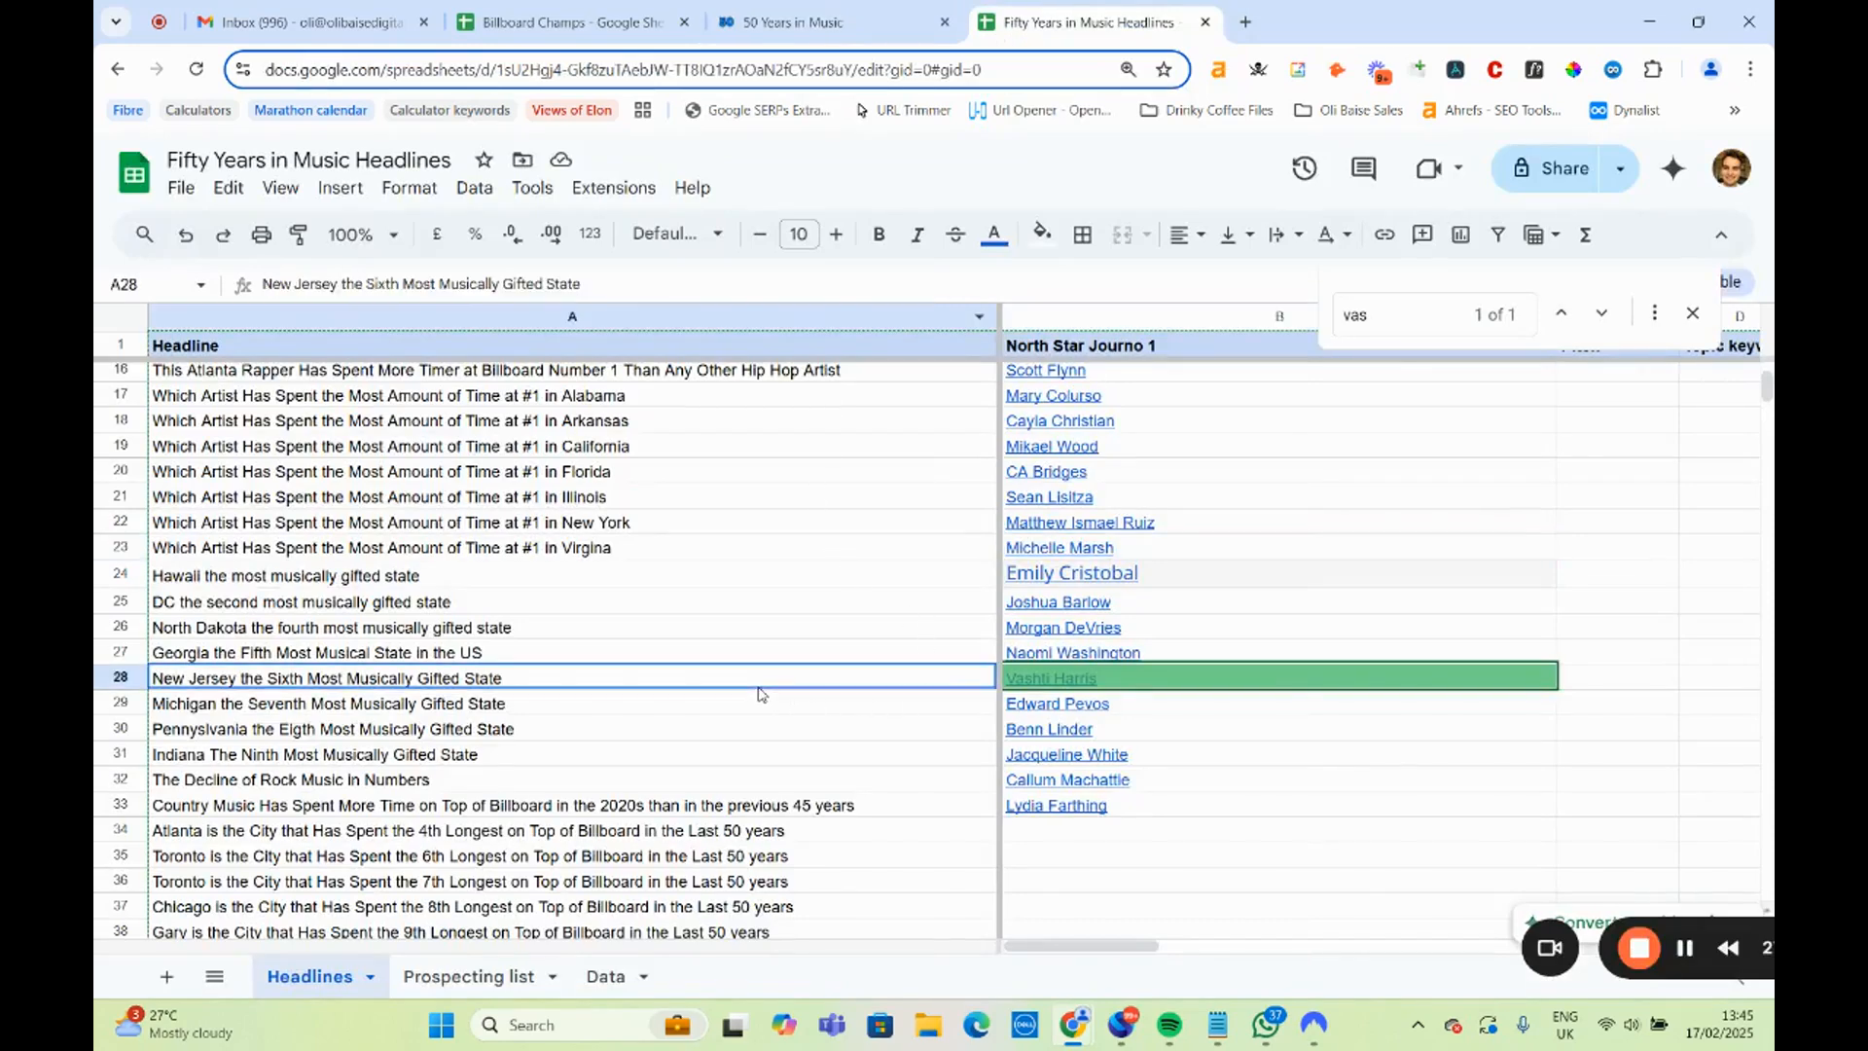
{"action": "left_click", "coordinate": [1031, 572]}
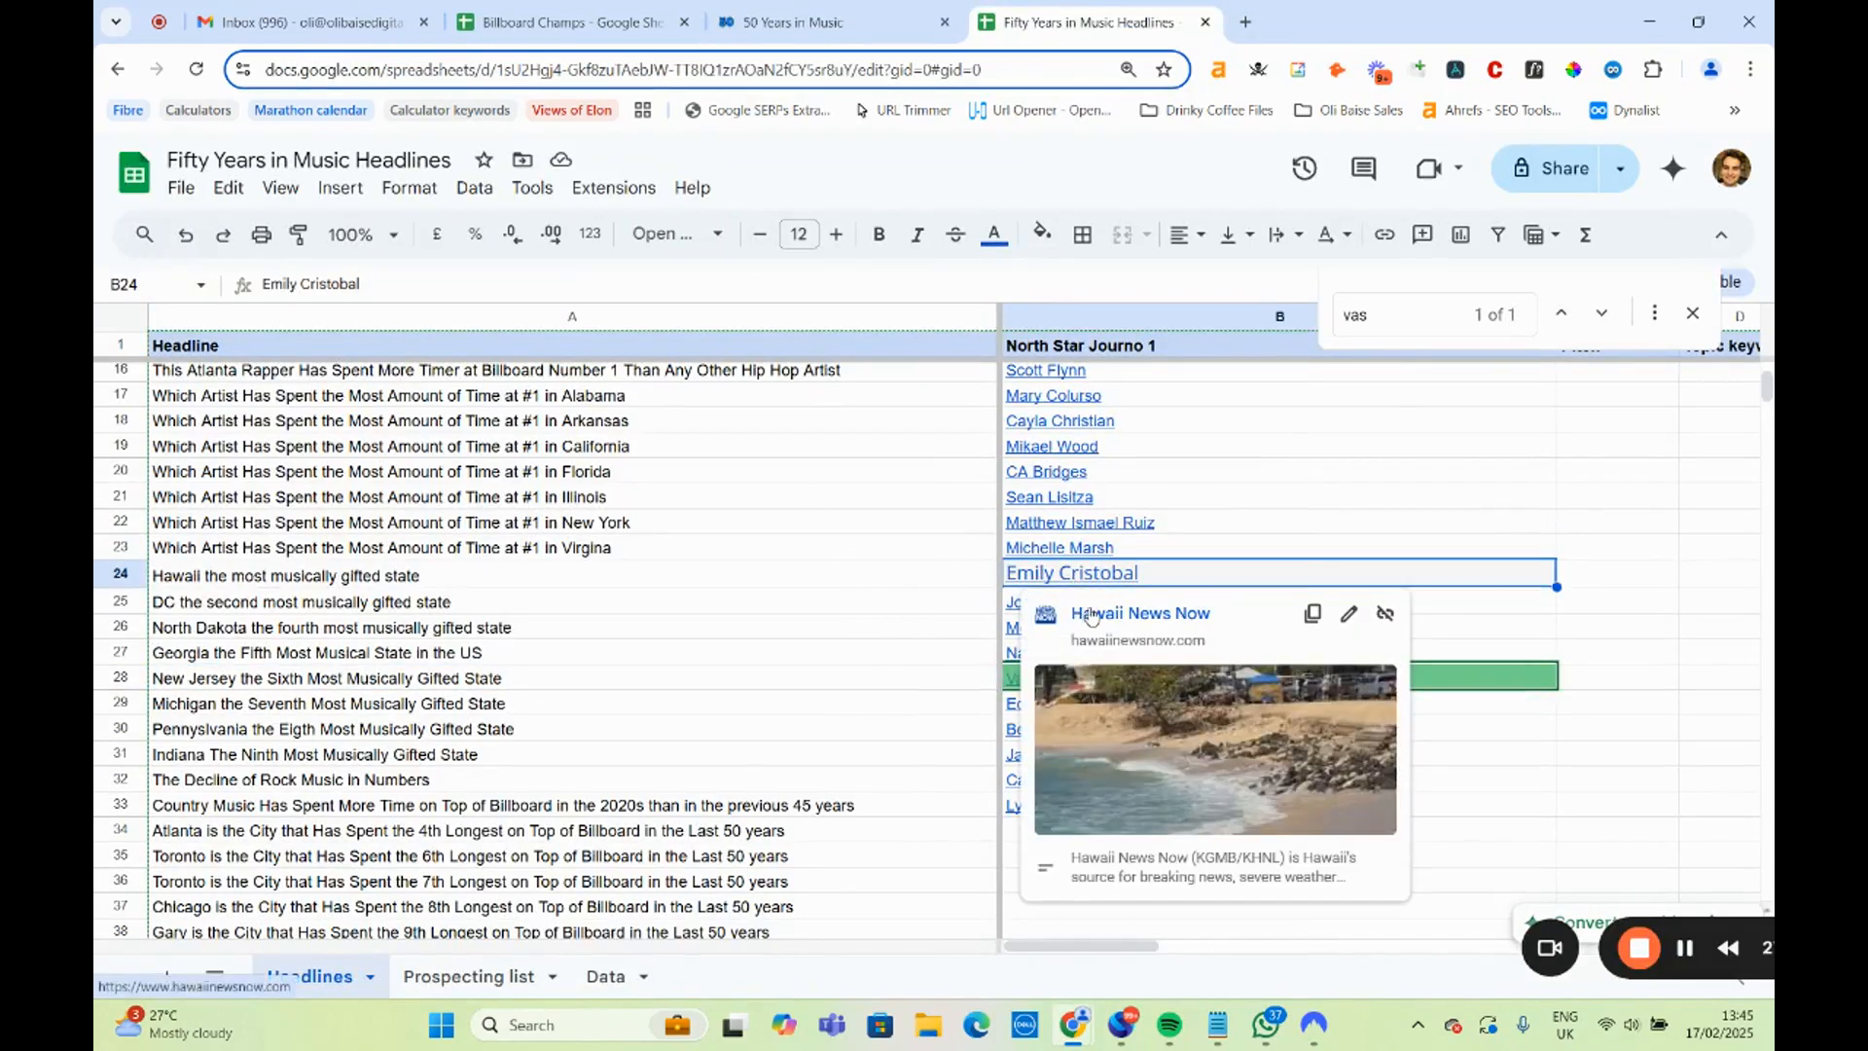
{"action": "left_click", "coordinate": [1090, 614]}
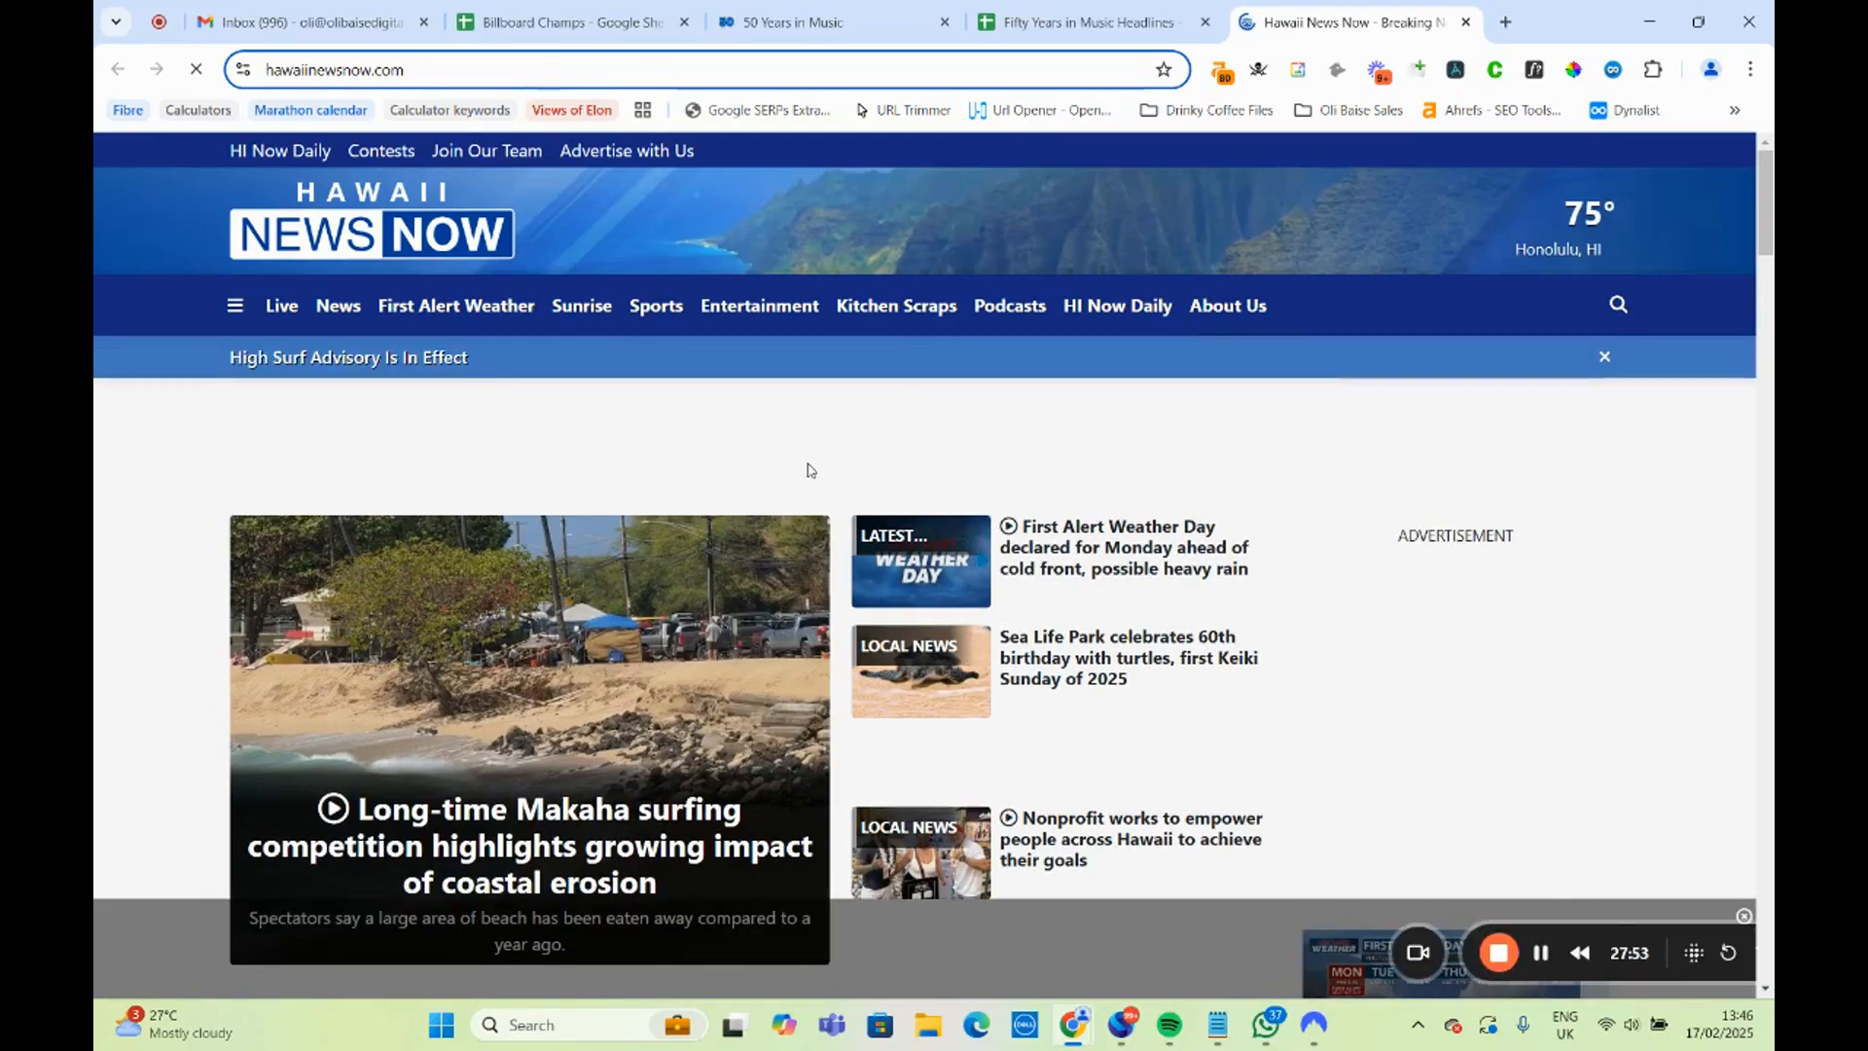
{"action": "scroll", "coordinate": [808, 471], "scroll_direction": "down", "scroll_amount": 15}
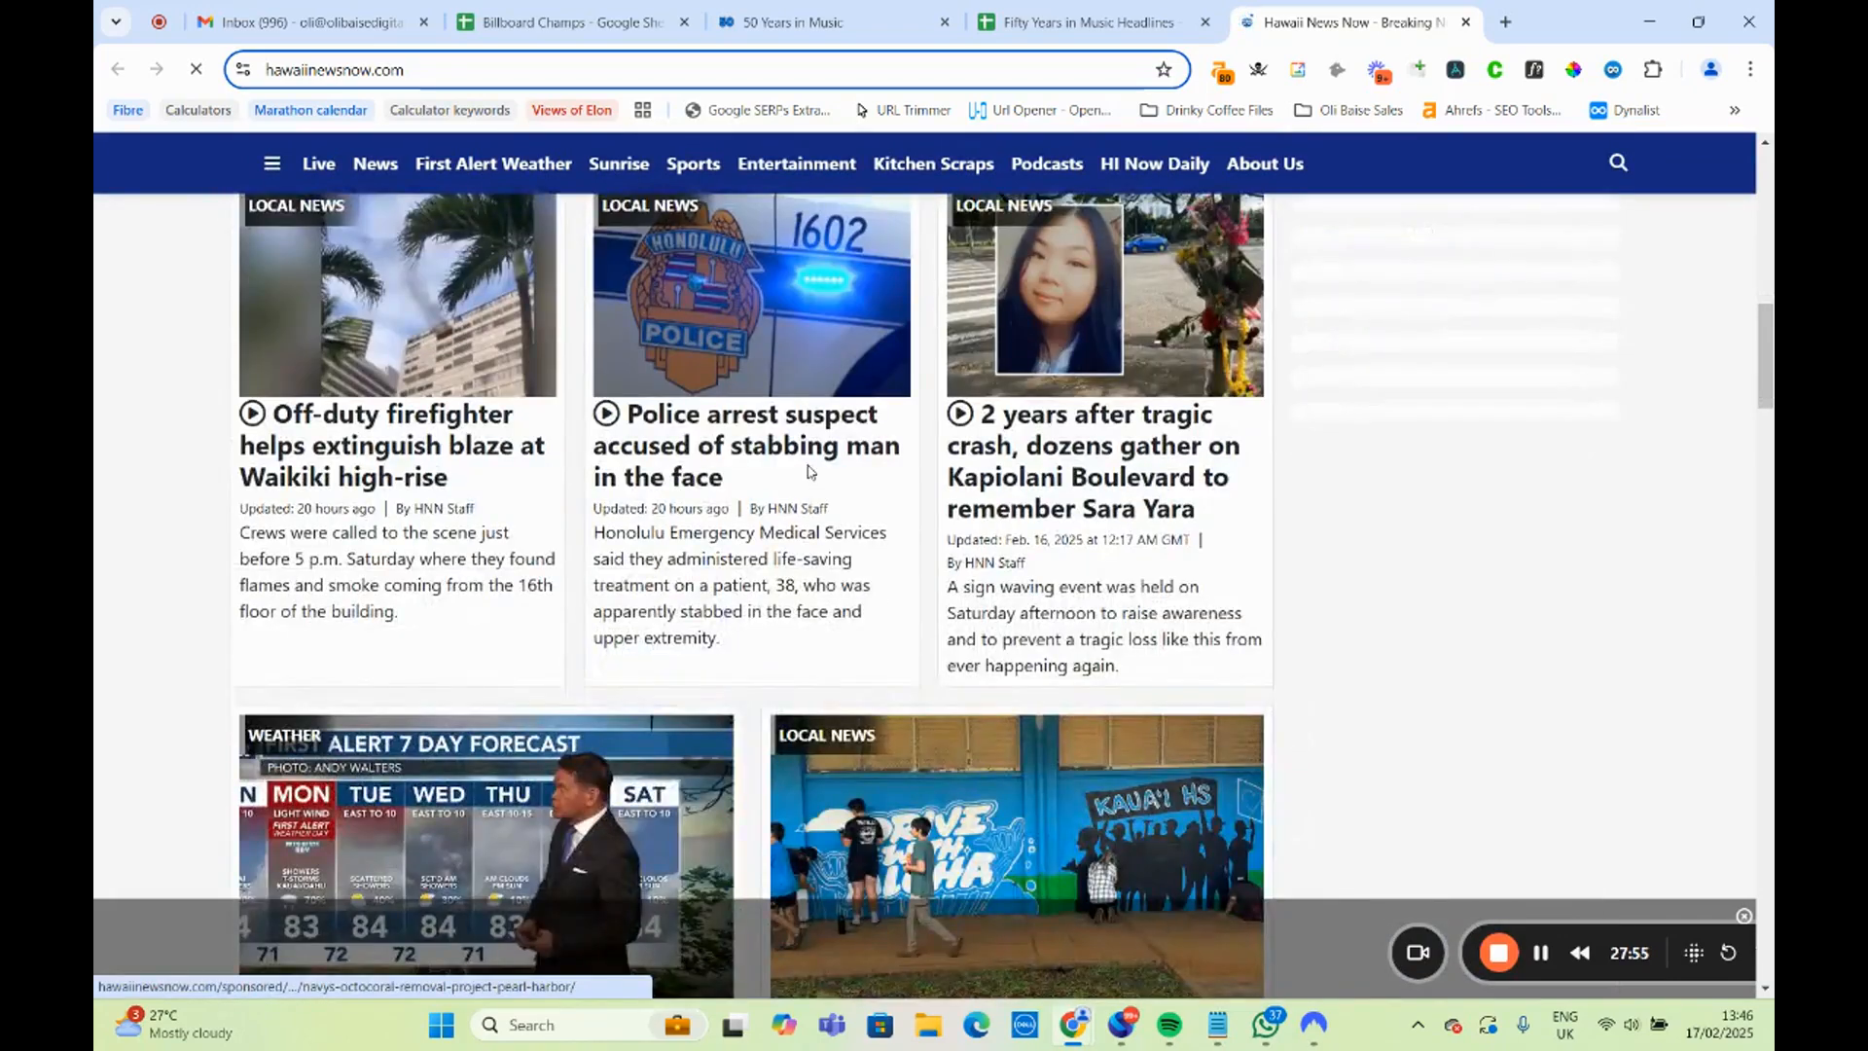
{"action": "scroll", "coordinate": [809, 471], "scroll_direction": "up", "scroll_amount": 15}
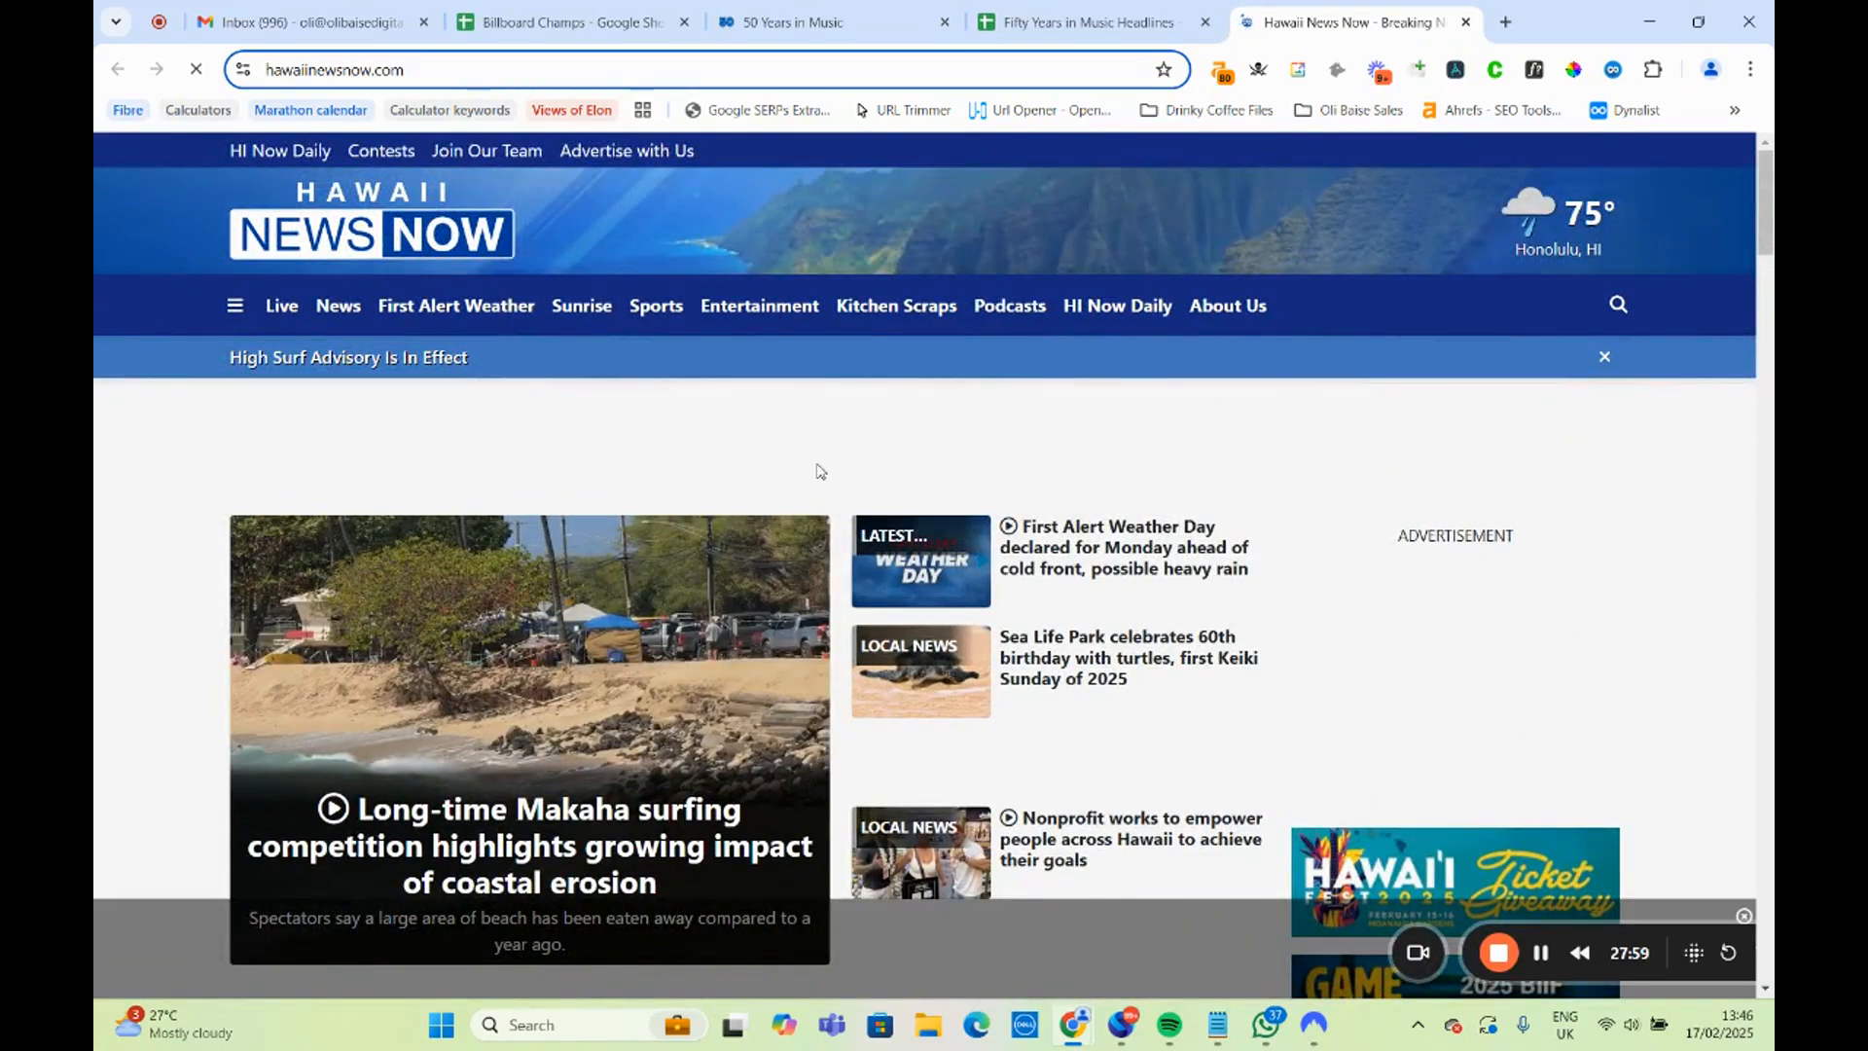
{"action": "scroll", "coordinate": [799, 360], "scroll_direction": "down", "scroll_amount": 6}
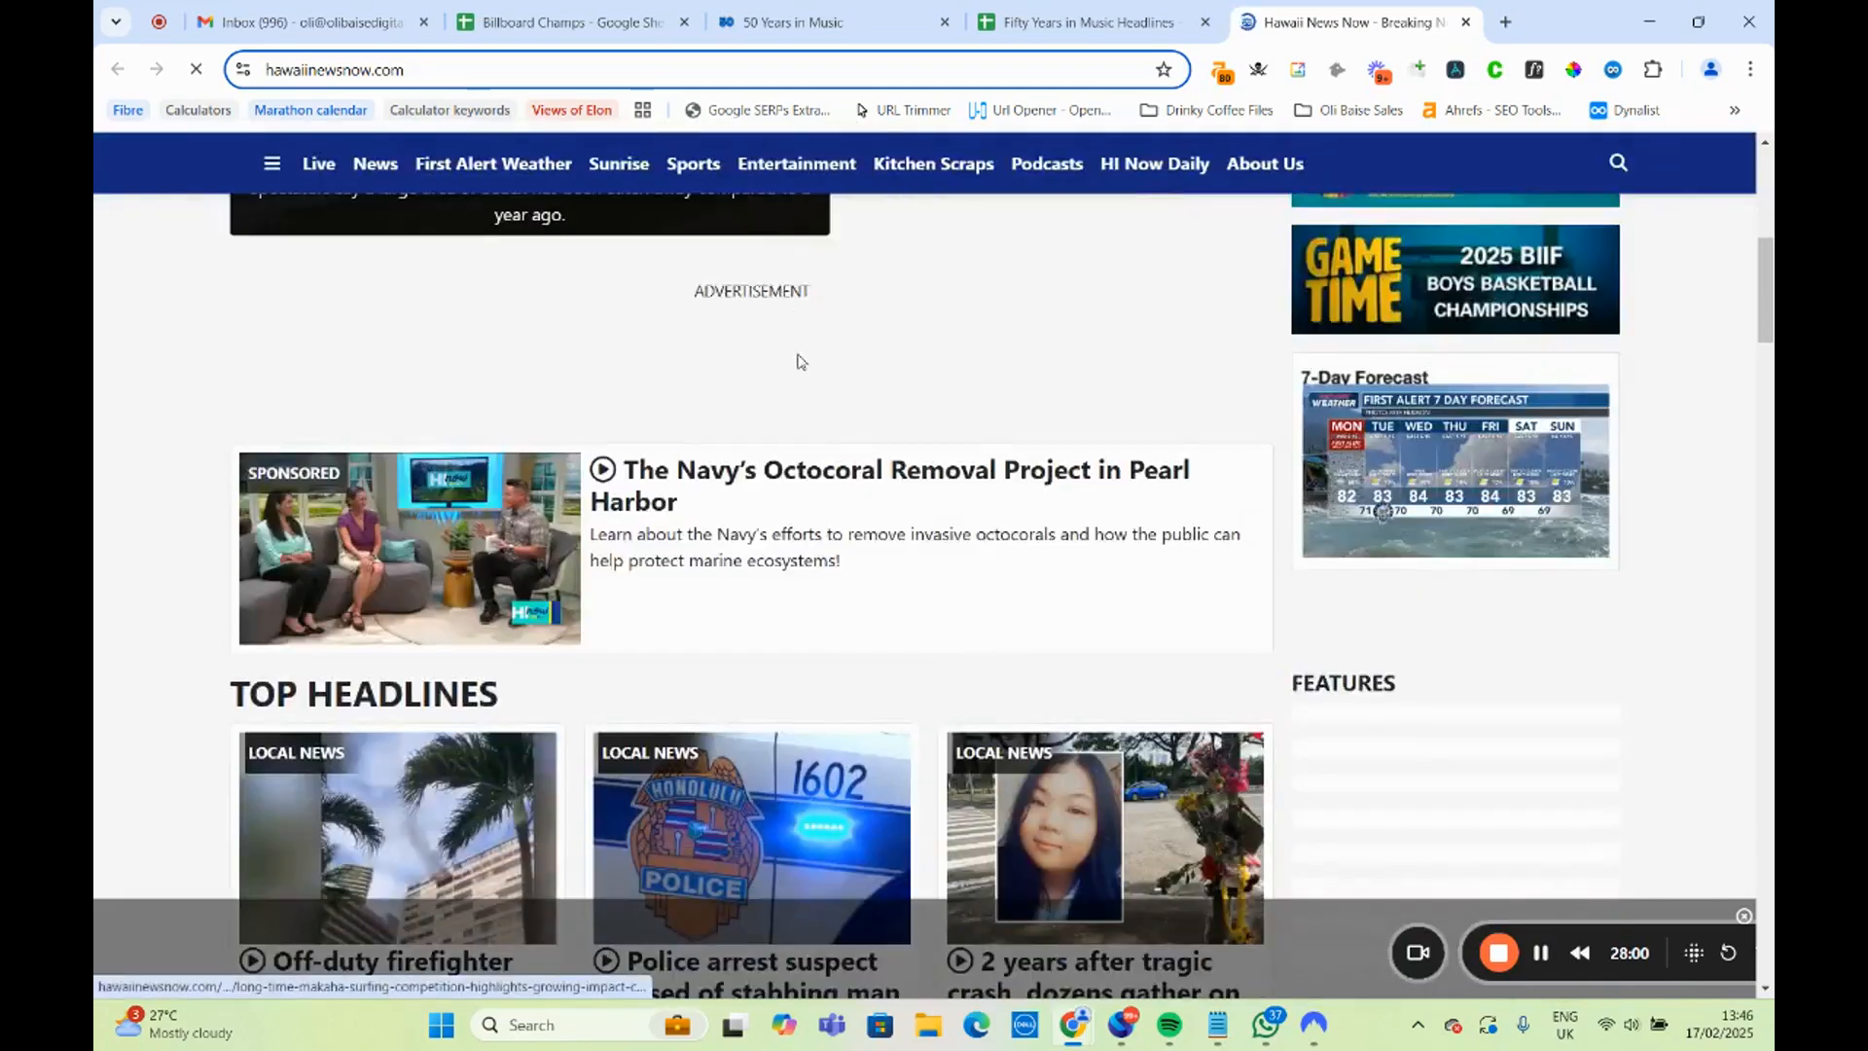
{"action": "scroll", "coordinate": [799, 364], "scroll_direction": "down", "scroll_amount": 20}
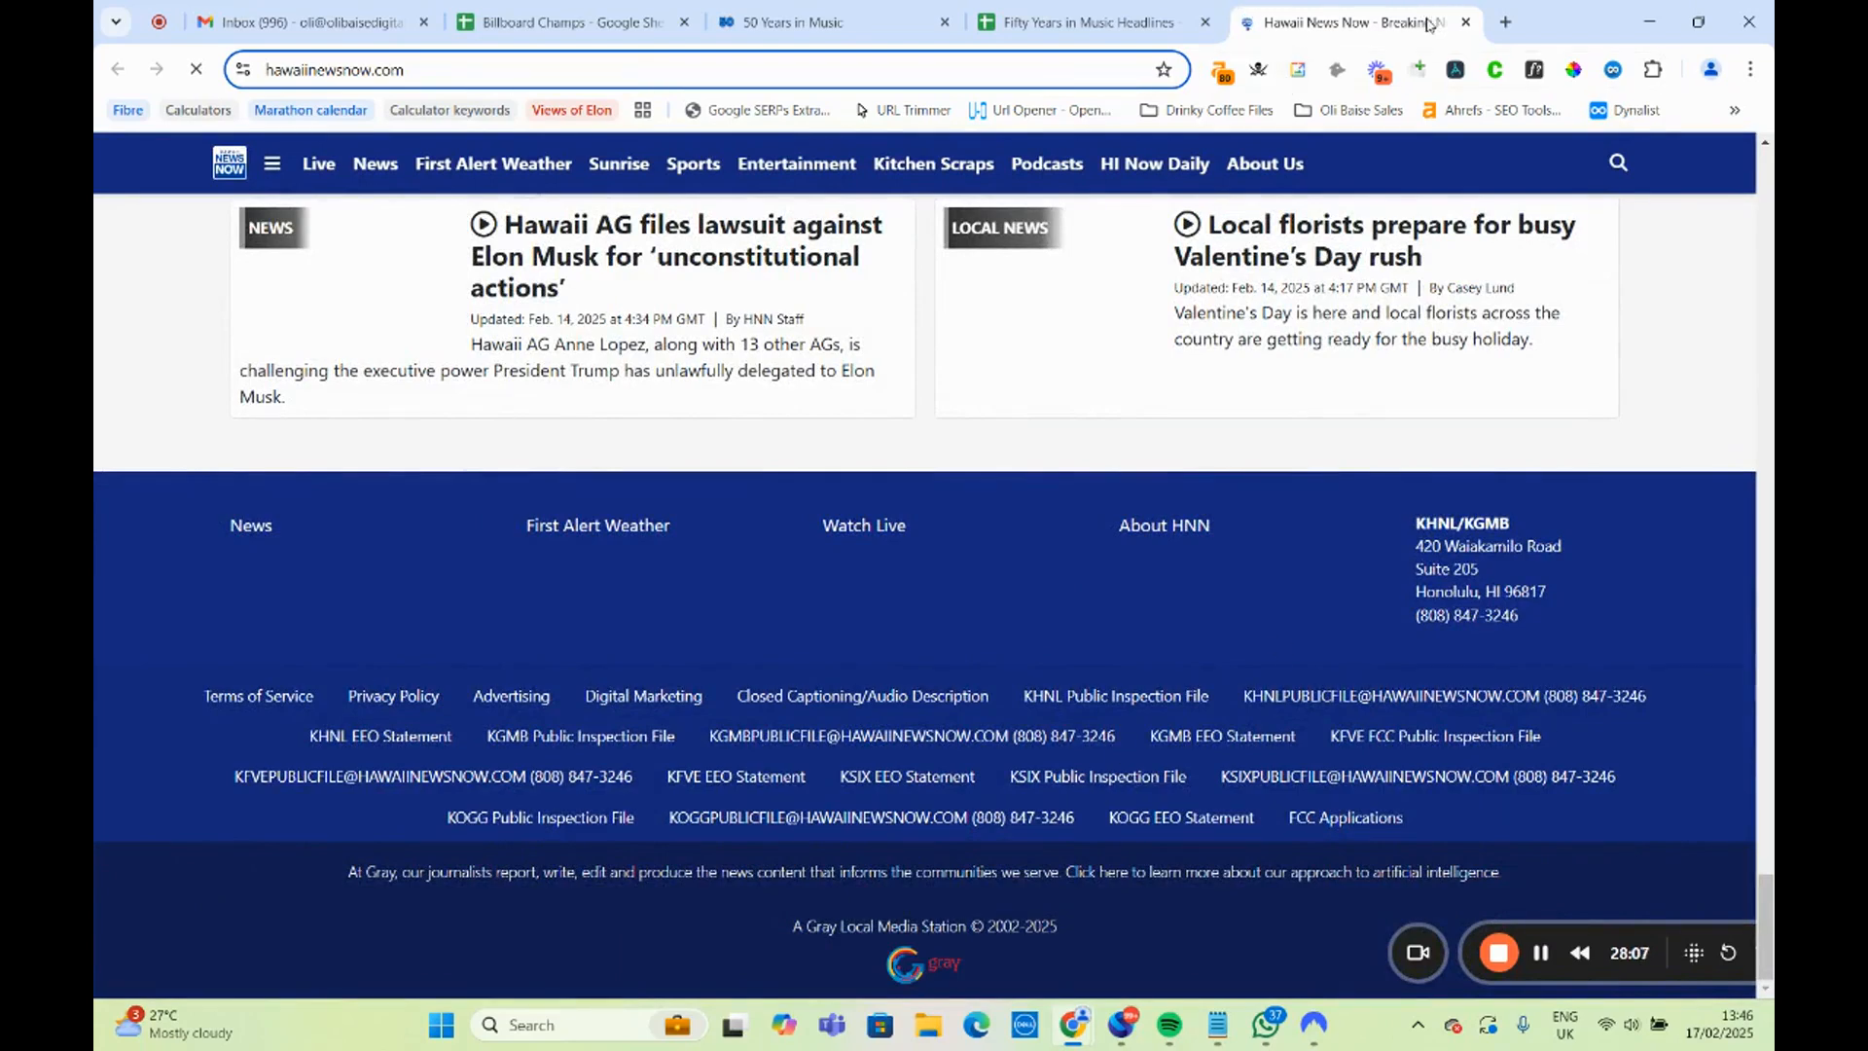
{"action": "left_click", "coordinate": [1465, 21]}
Open the WTOP author page linked in B25 for the DC headline, review the latest articles and highlight the Washington, D.C. location in the bio.
{"action": "left_click", "coordinate": [1046, 607]}
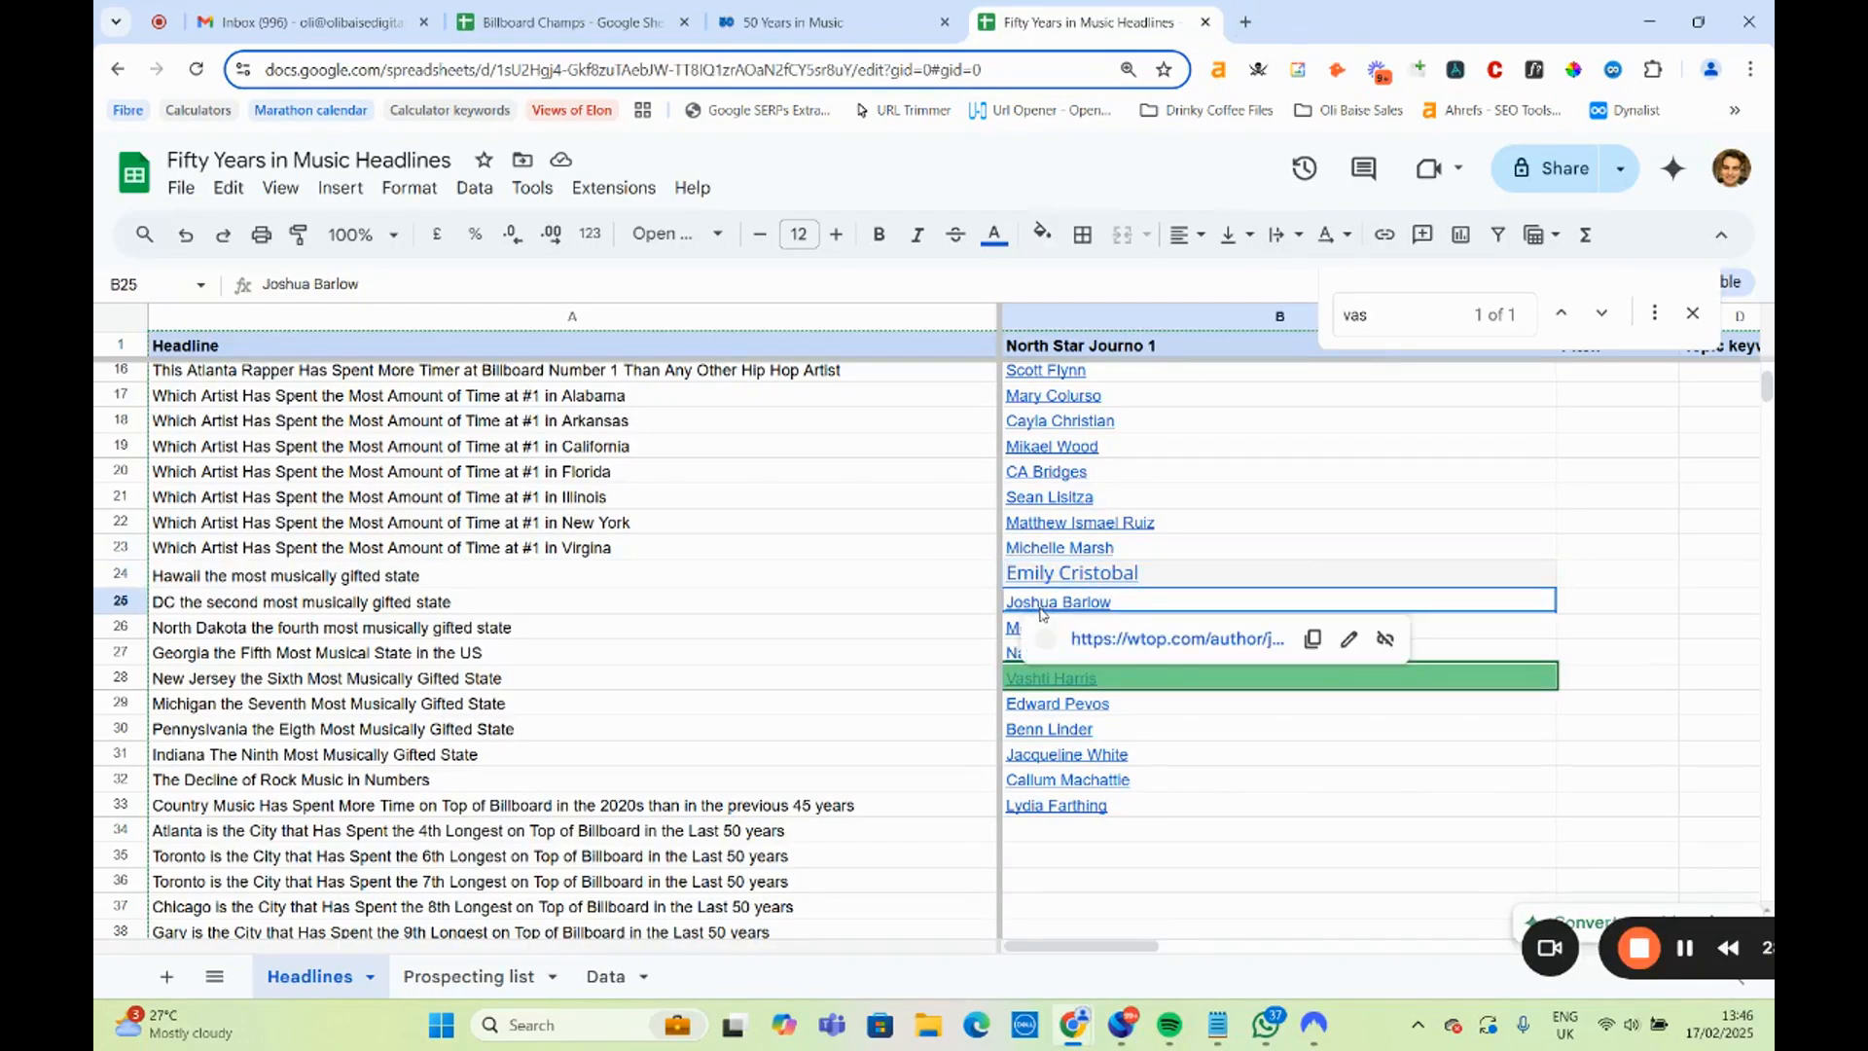
{"action": "left_click", "coordinate": [1133, 638]}
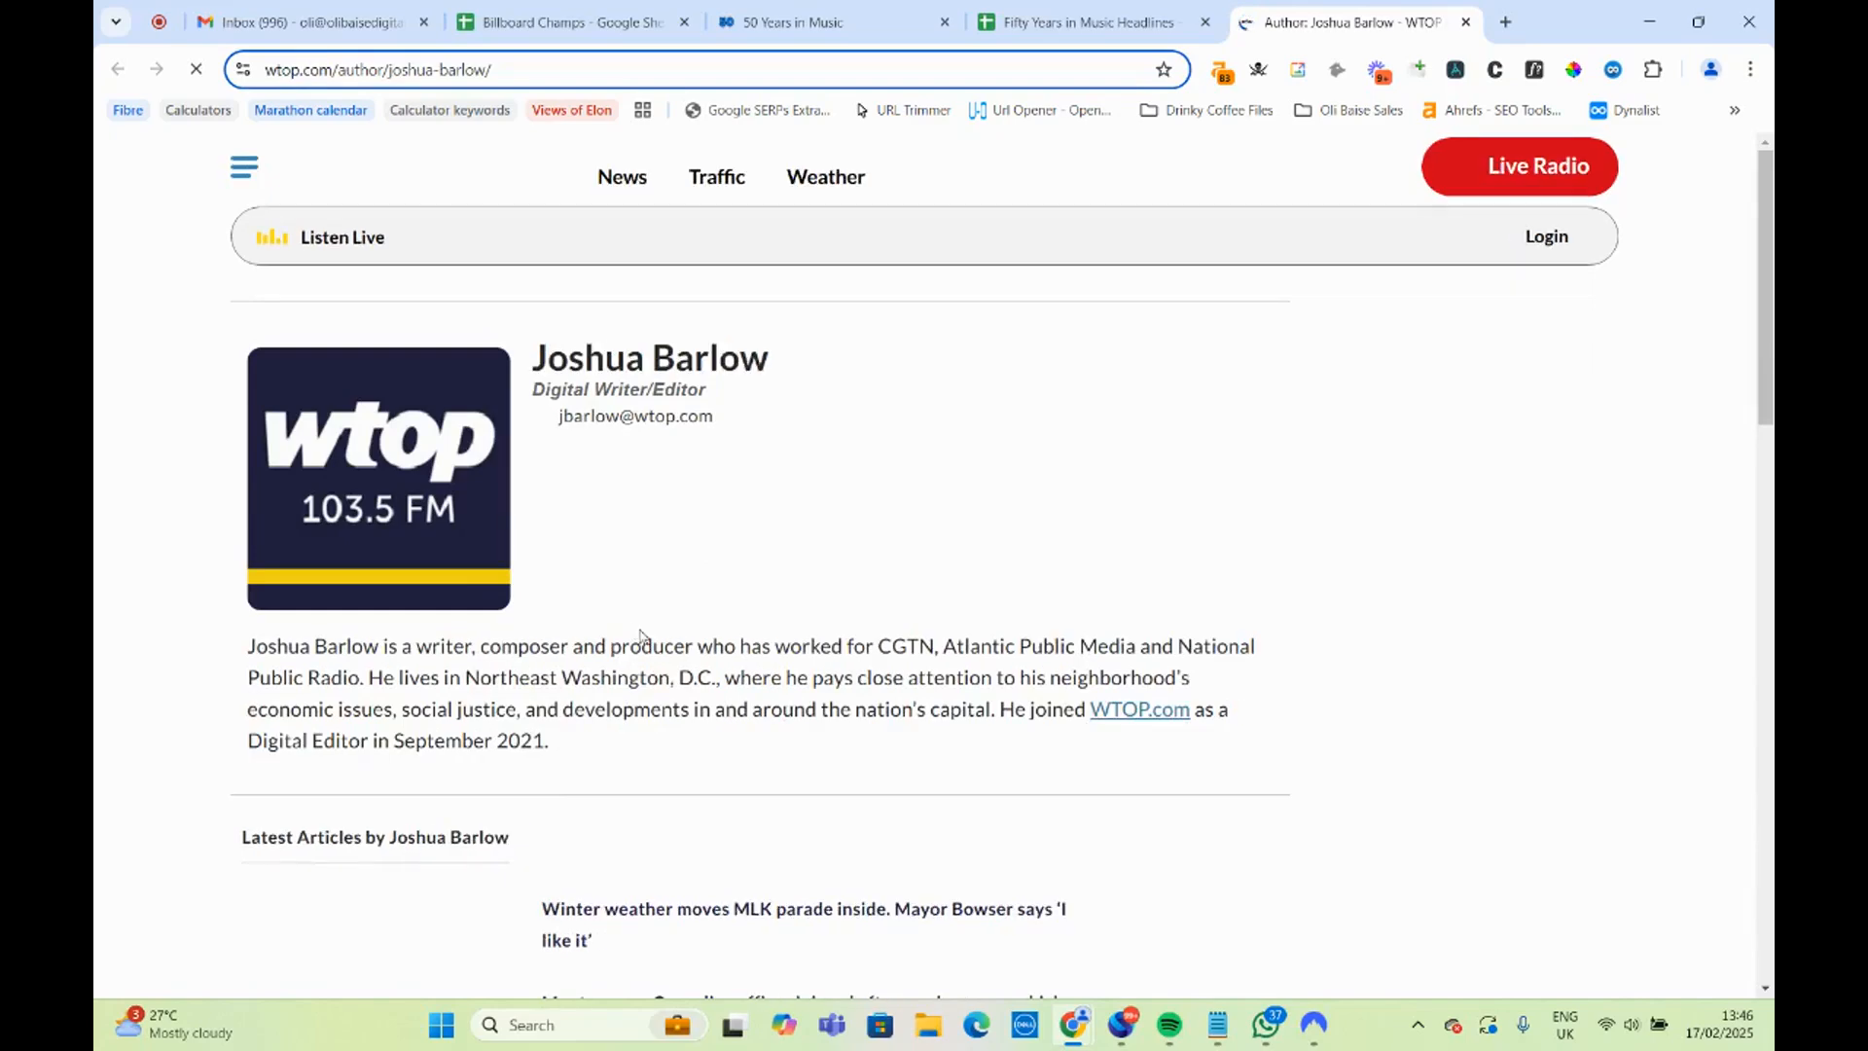
{"action": "scroll", "coordinate": [381, 692], "scroll_direction": "down", "scroll_amount": 5}
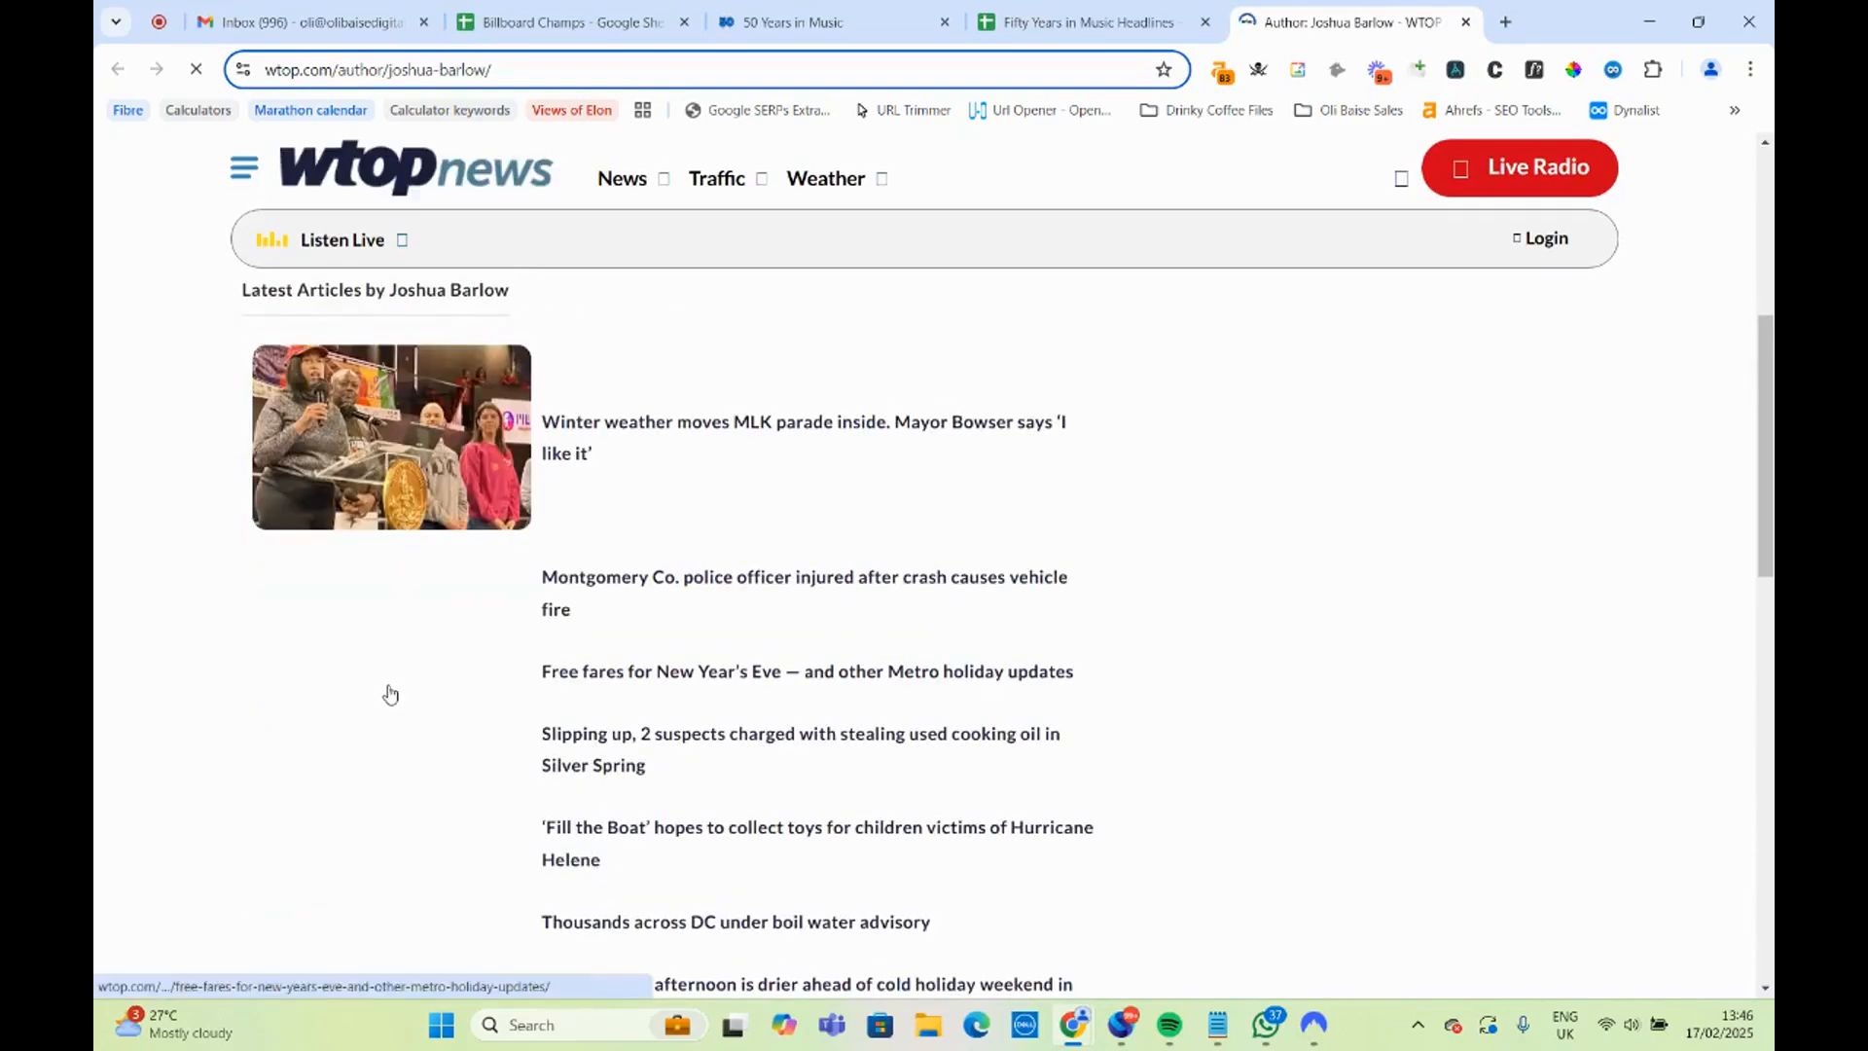
{"action": "scroll", "coordinate": [384, 691], "scroll_direction": "up", "scroll_amount": 5}
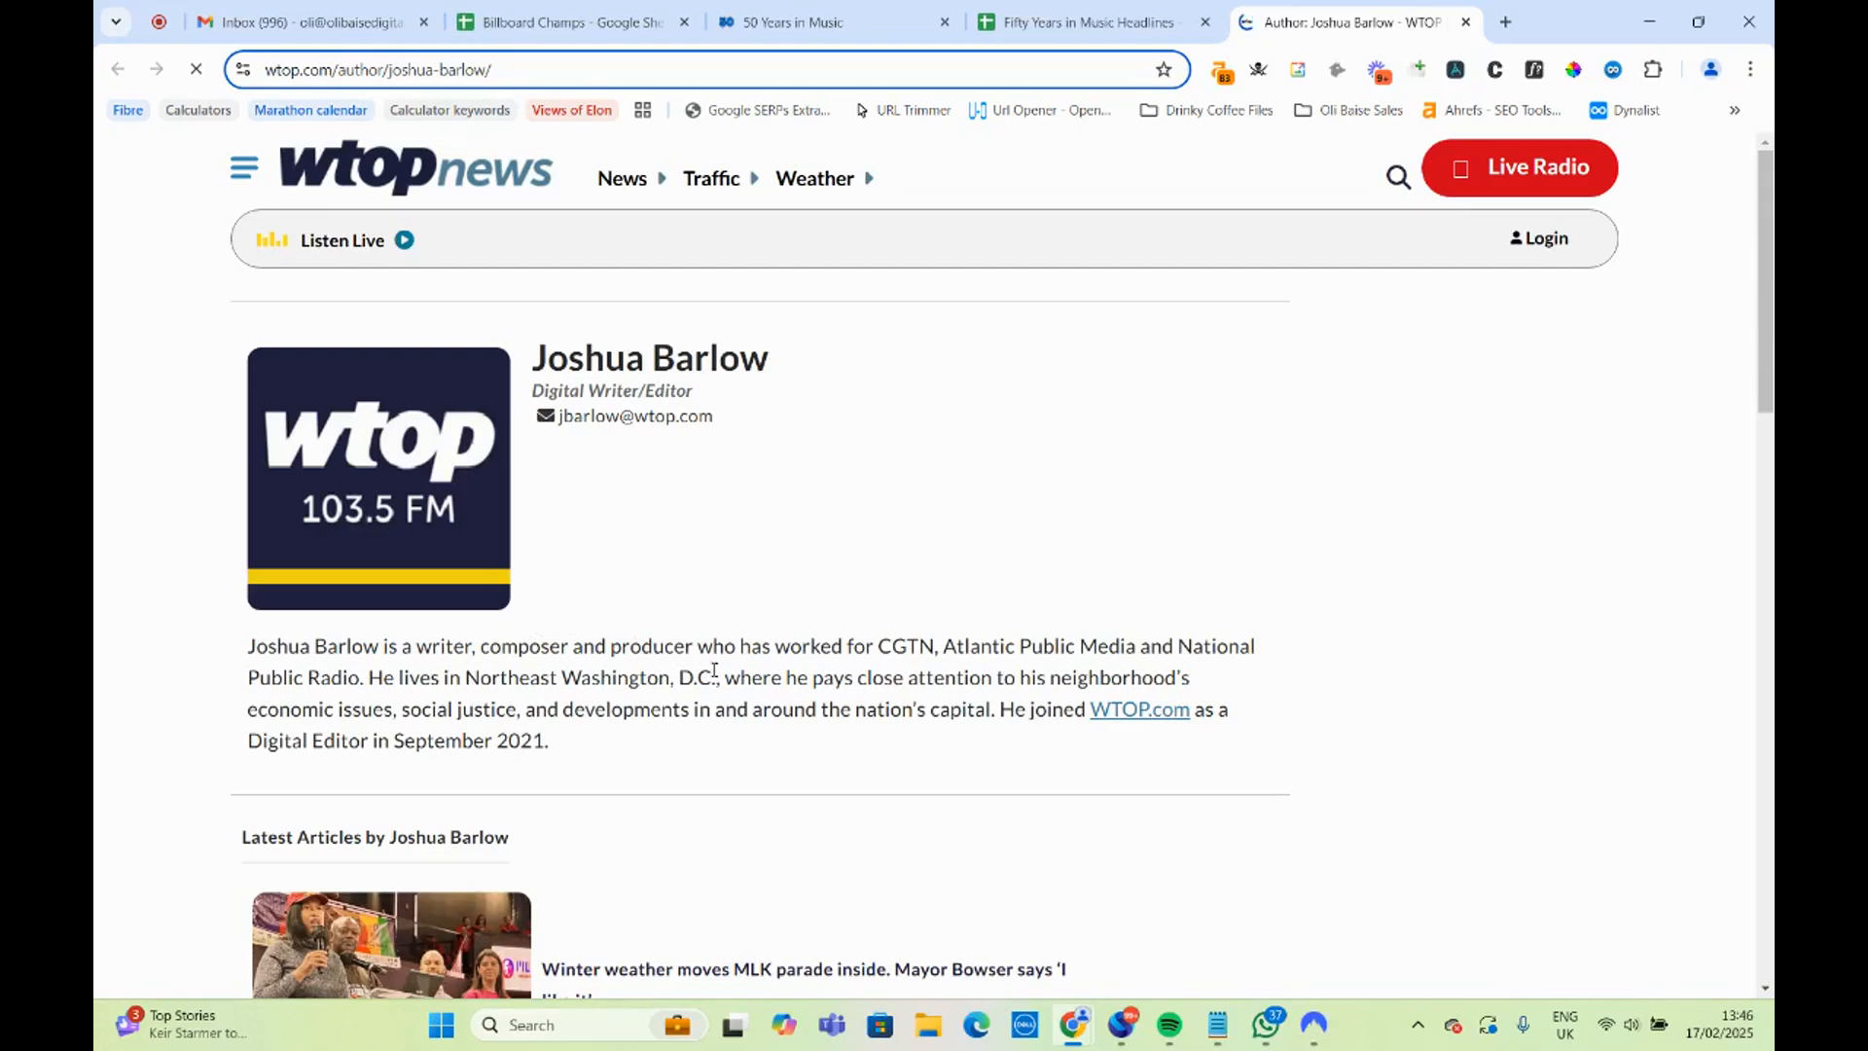
{"action": "left_click_drag", "start_coordinate": [724, 676], "coordinate": [562, 678]}
Return to the headlines sheet and check the Michigan headline in A29 and the Georgia headline in A27.
{"action": "left_click", "coordinate": [1026, 7]}
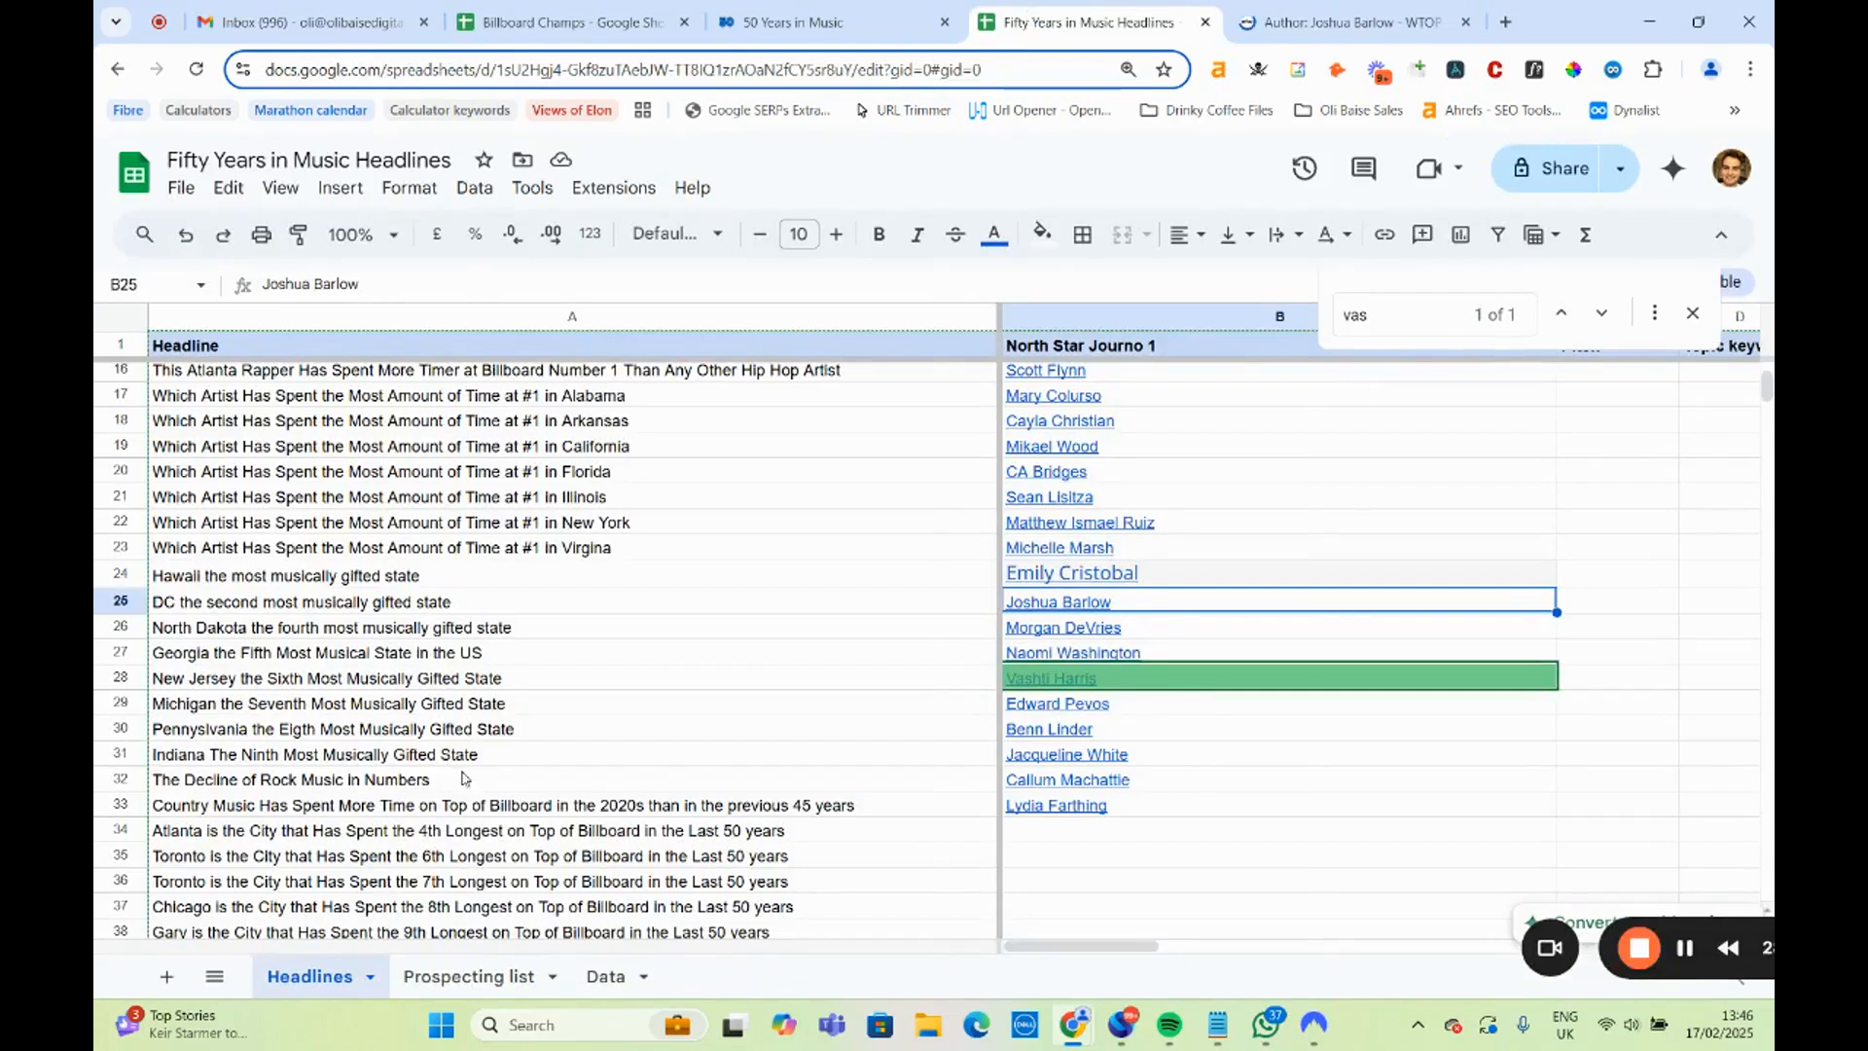
{"action": "left_click", "coordinate": [433, 703]}
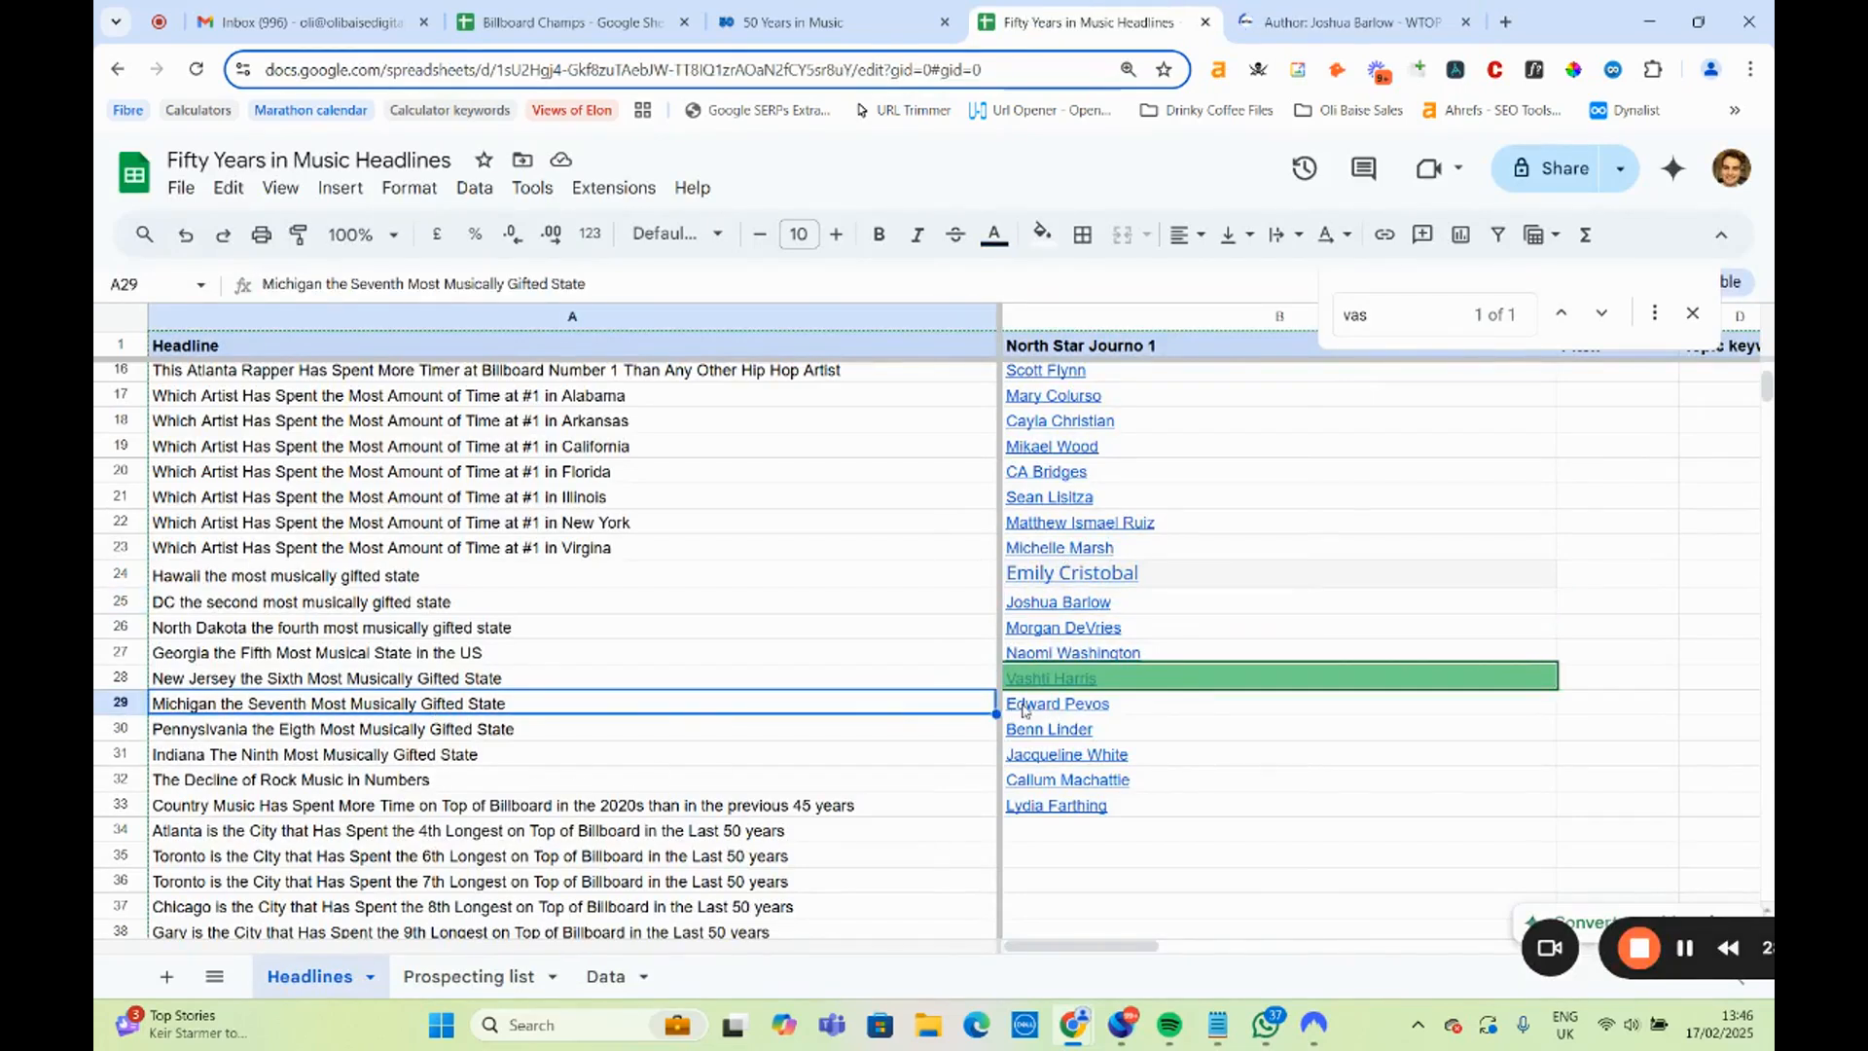
{"action": "left_click", "coordinate": [543, 663]}
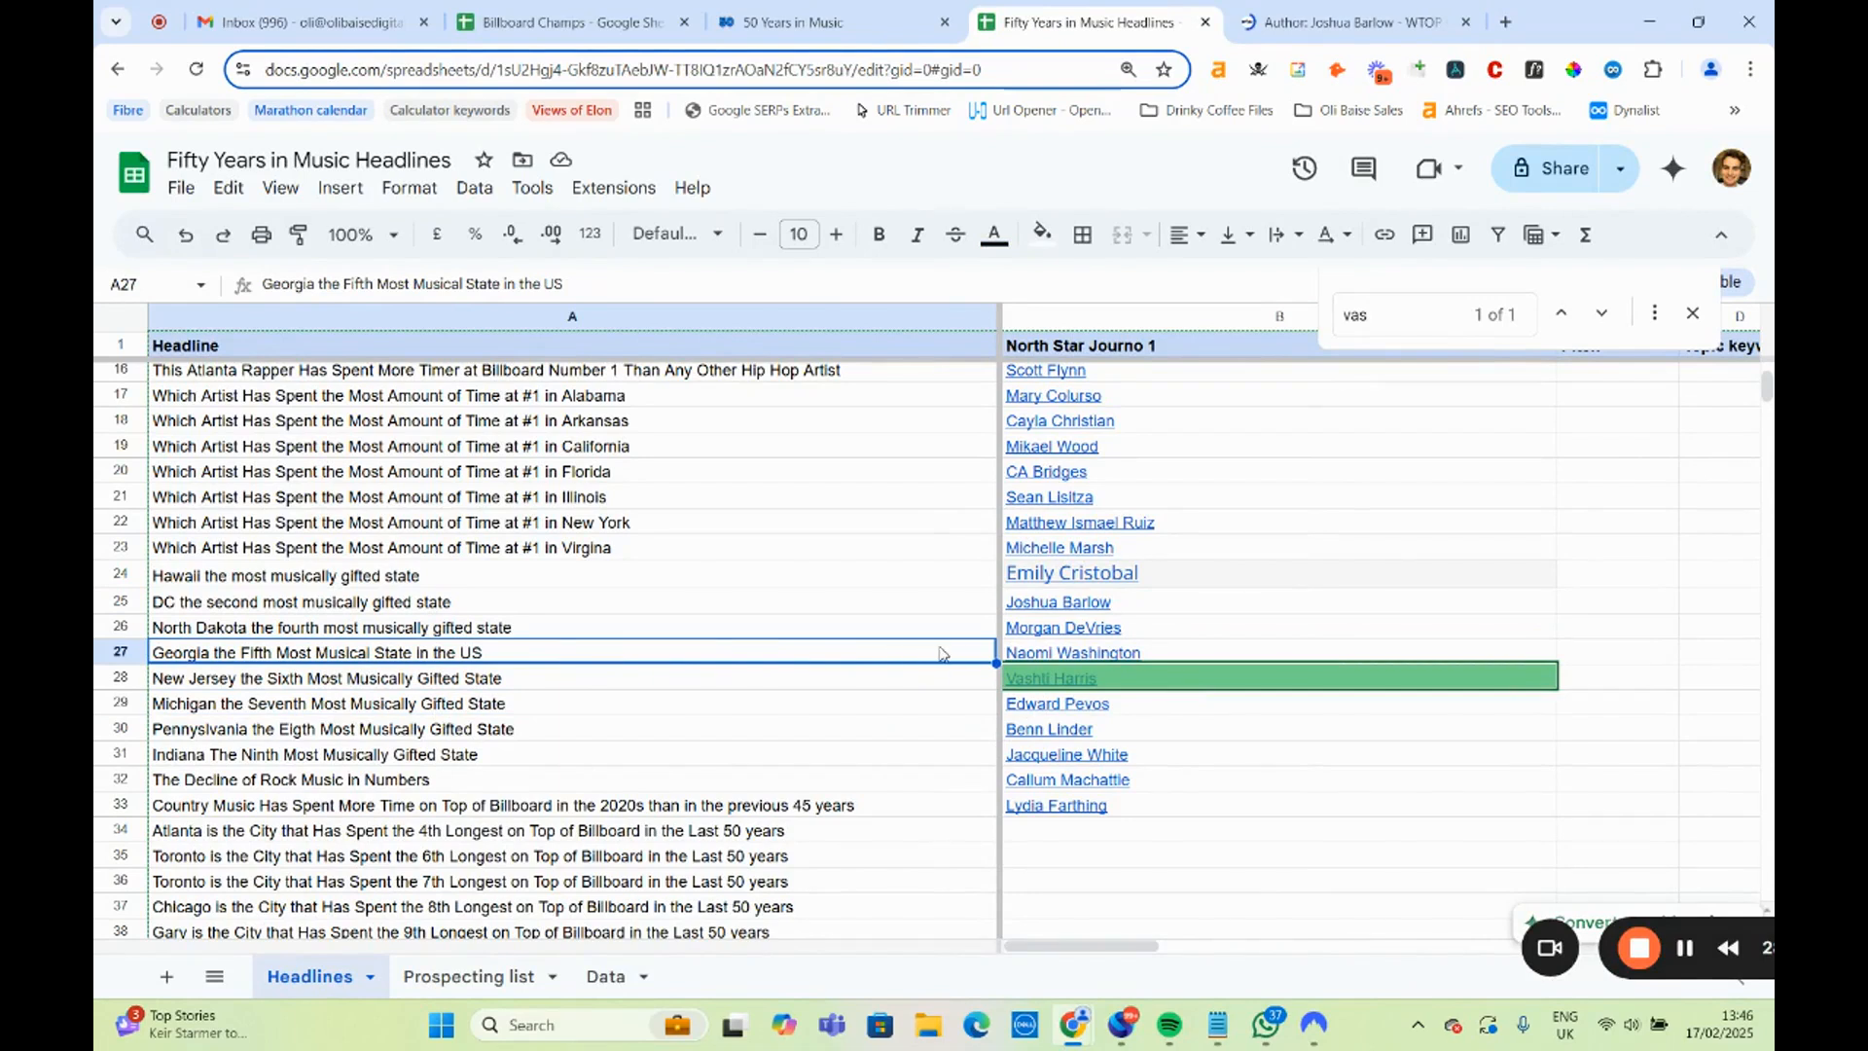
Open the KX News author page linked in B26 for the North Dakota headline, review the bio and latest stories, and close it.
{"action": "left_click", "coordinate": [1054, 630]}
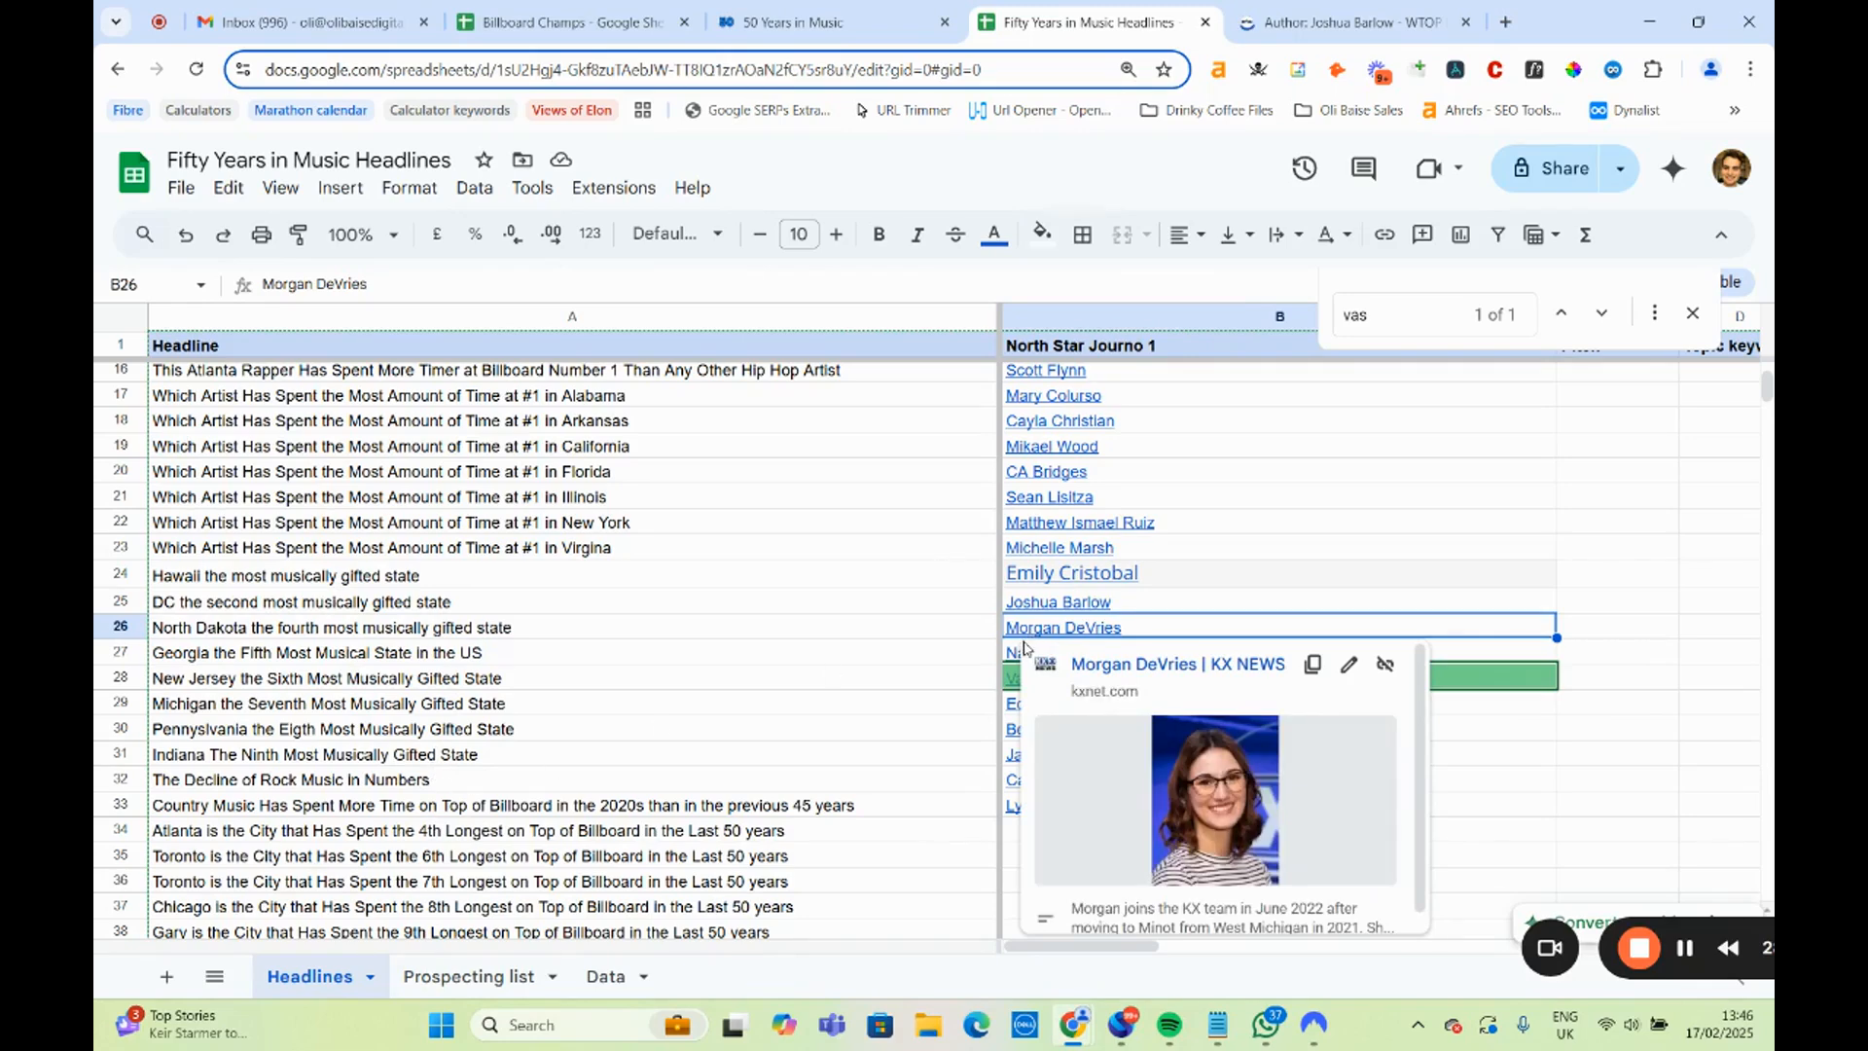
{"action": "left_click", "coordinate": [1111, 667]}
{"action": "left_click", "coordinate": [1510, 22]}
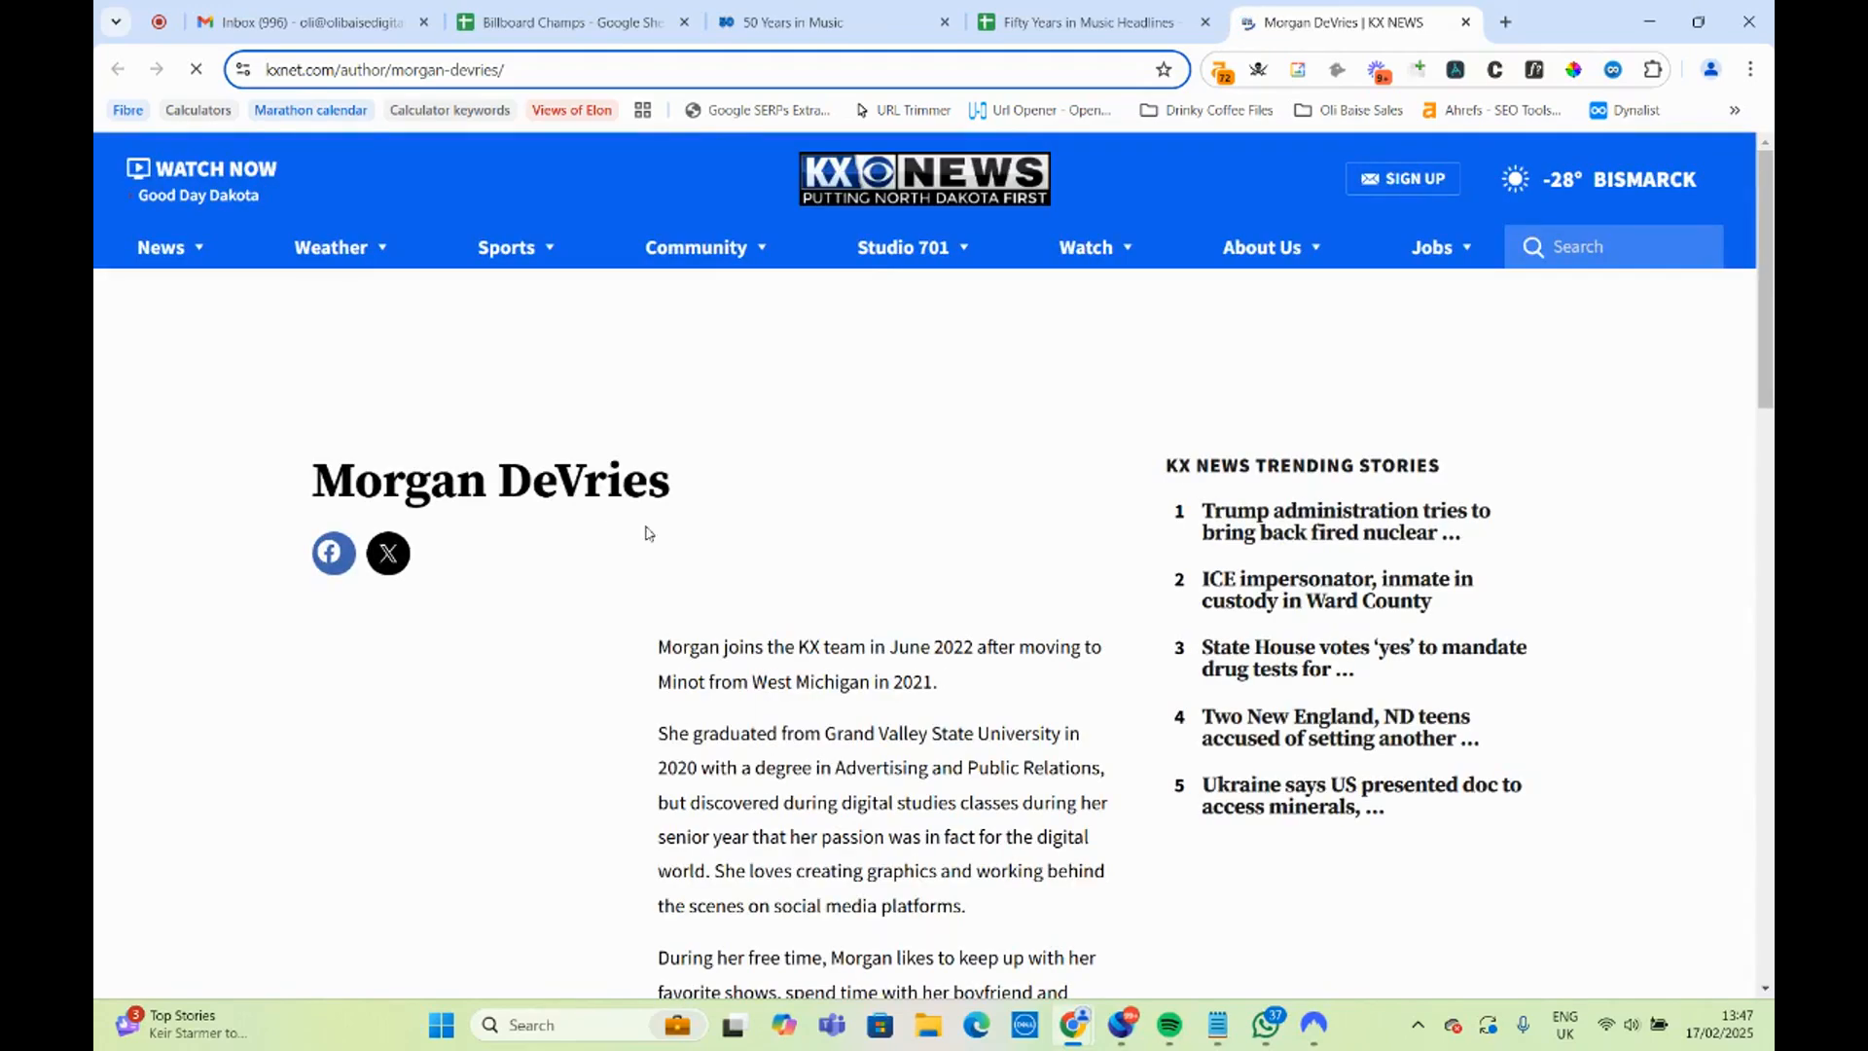
{"action": "scroll", "coordinate": [663, 549], "scroll_direction": "down", "scroll_amount": 2}
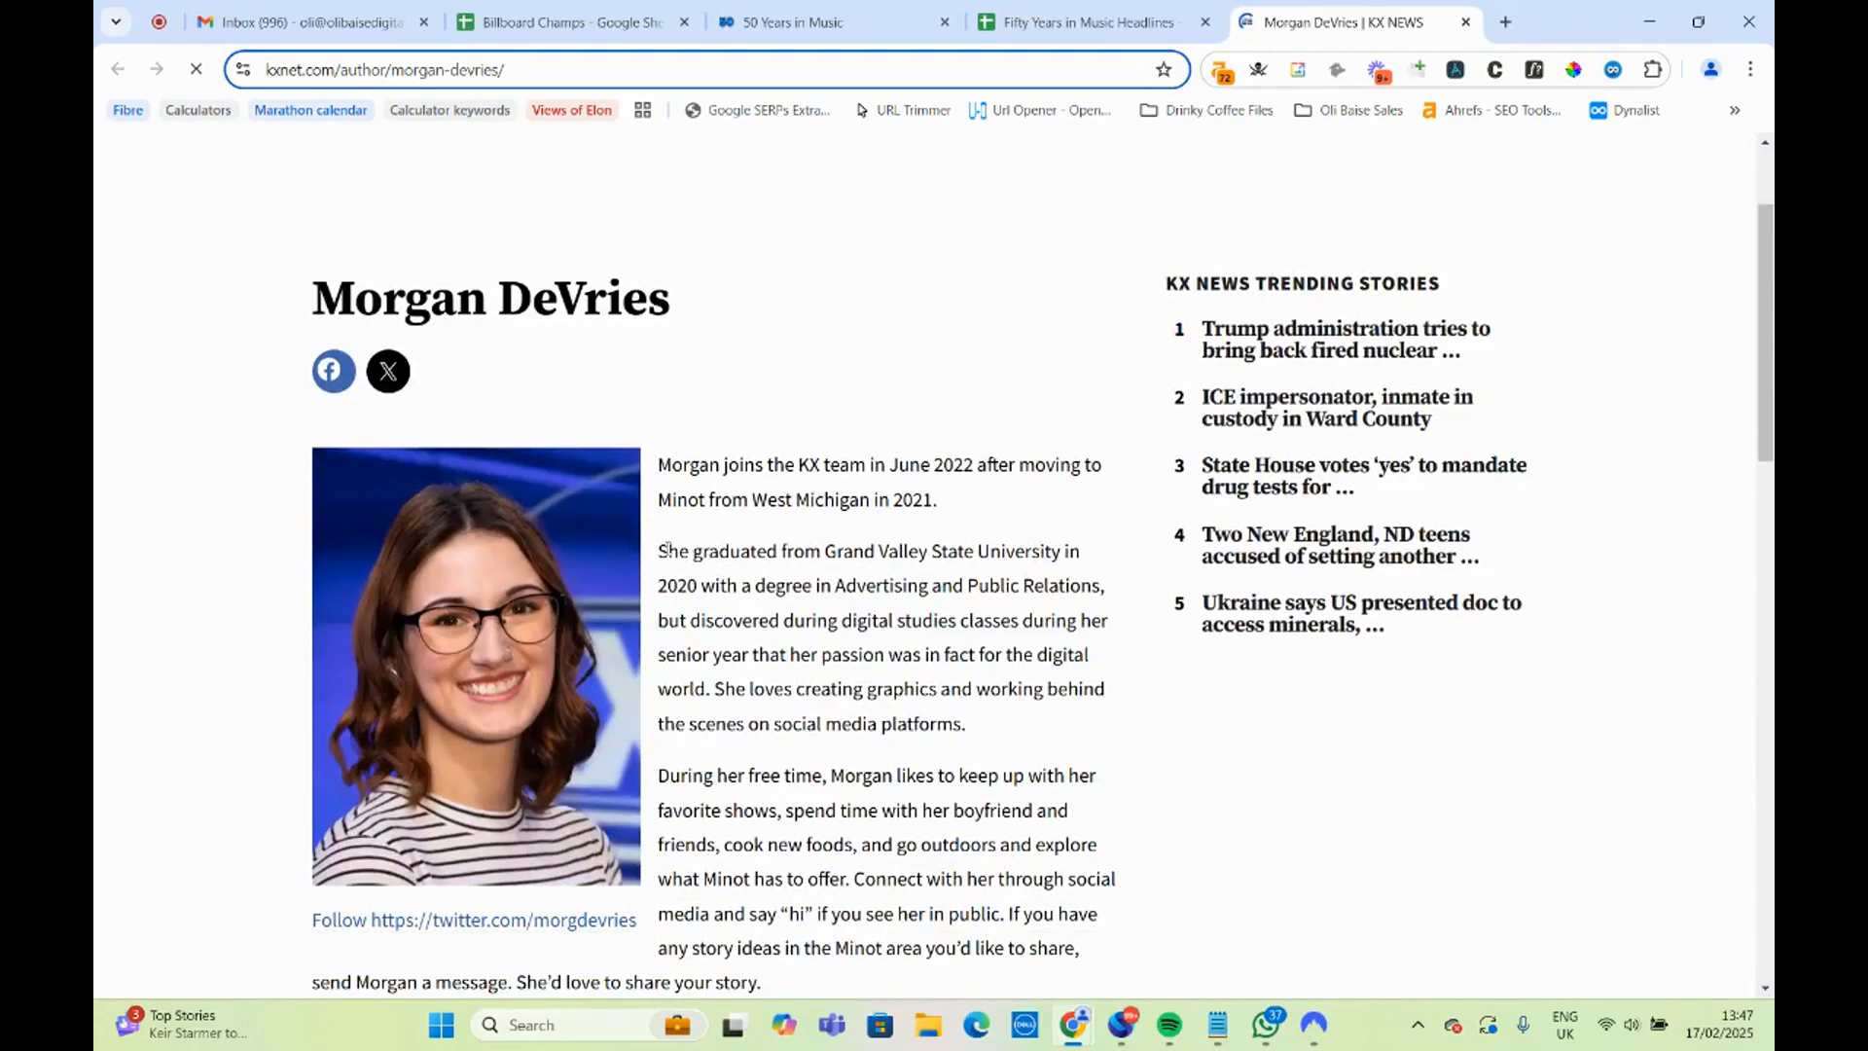
{"action": "scroll", "coordinate": [666, 549], "scroll_direction": "down", "scroll_amount": 2}
{"action": "scroll", "coordinate": [838, 434], "scroll_direction": "down", "scroll_amount": 4}
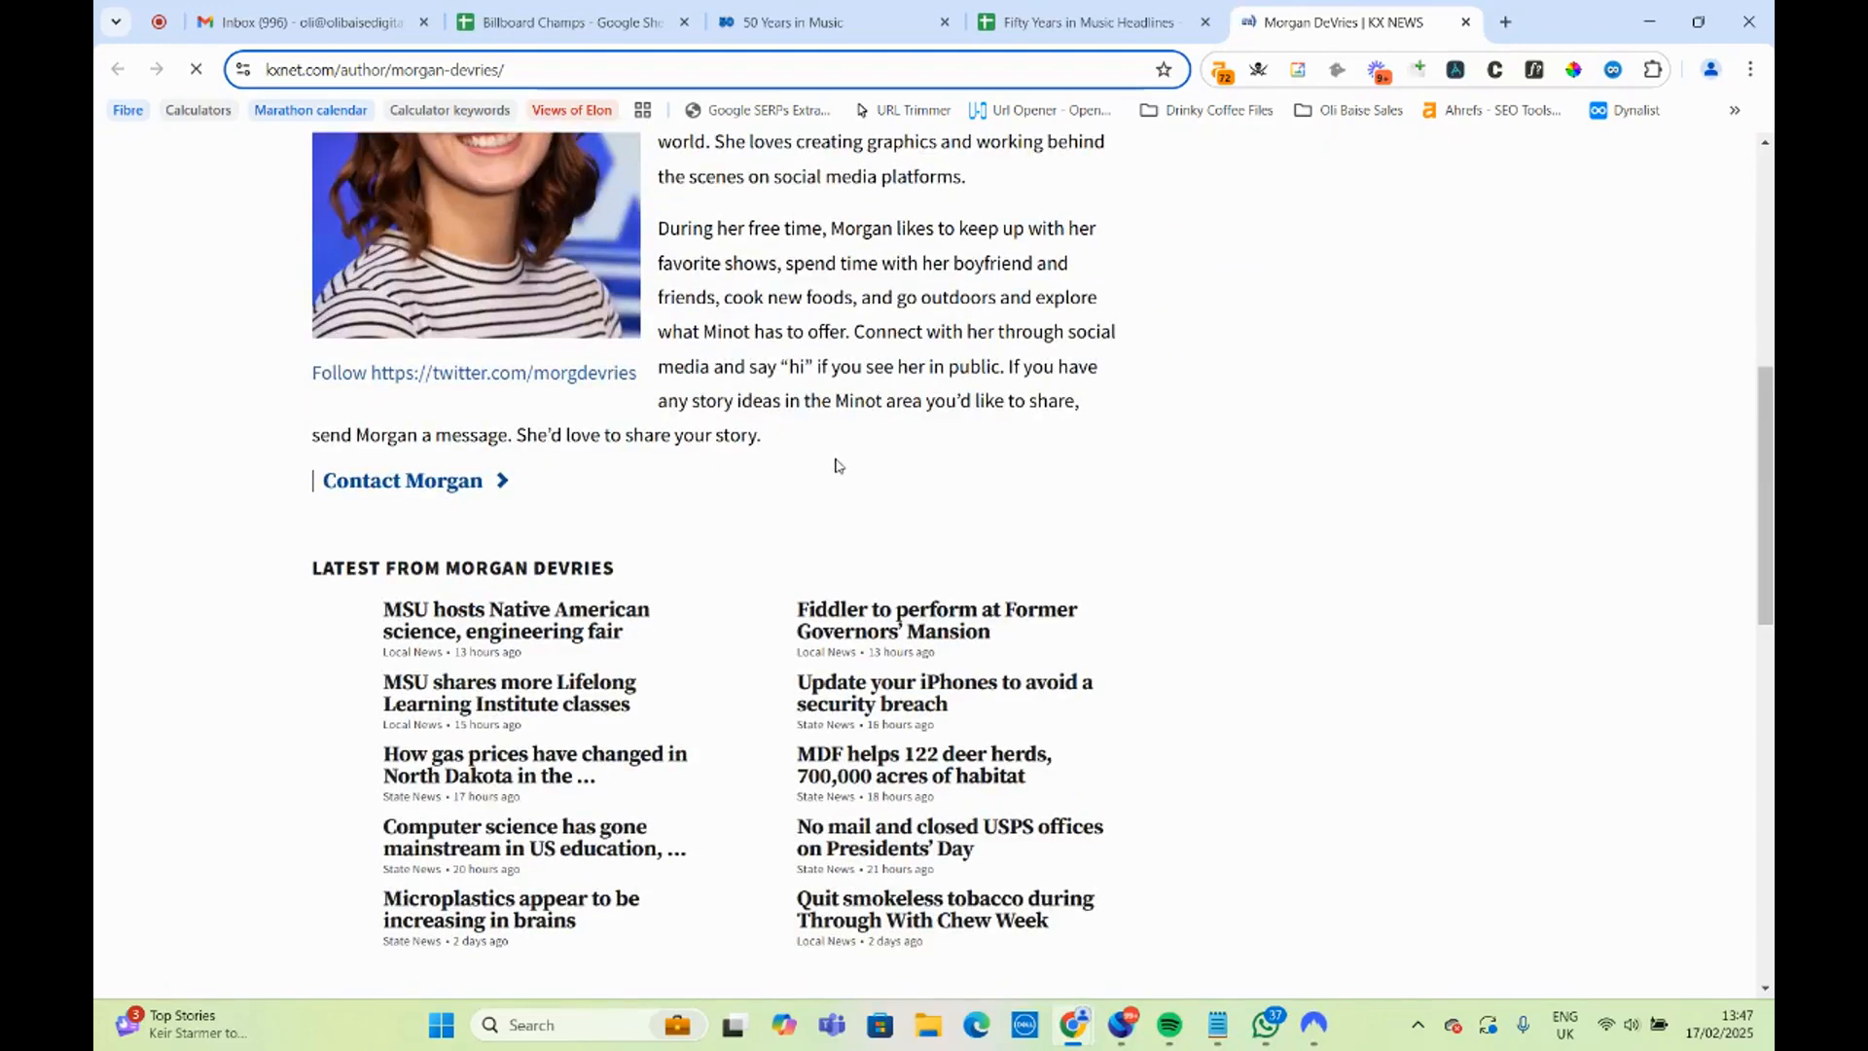
{"action": "scroll", "coordinate": [836, 467], "scroll_direction": "up", "scroll_amount": 4}
{"action": "left_click_drag", "start_coordinate": [923, 734], "coordinate": [781, 428]}
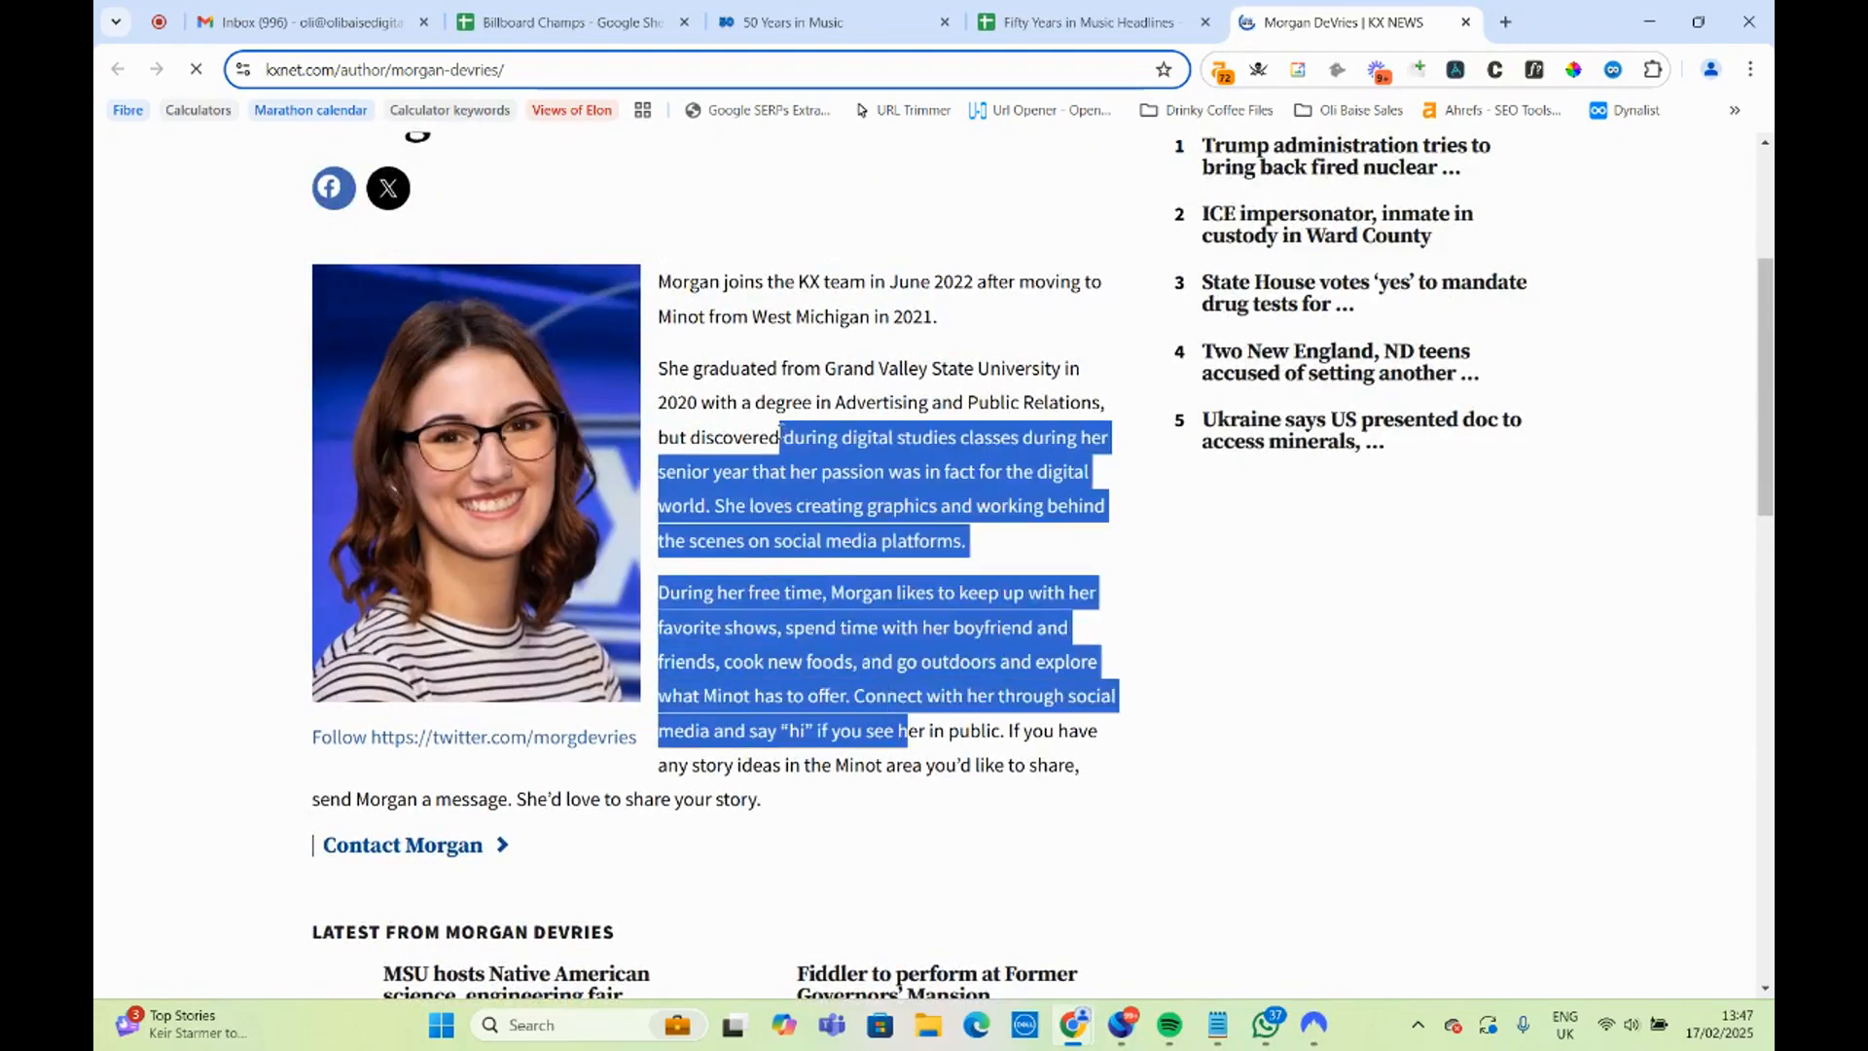
{"action": "left_click", "coordinate": [788, 414]}
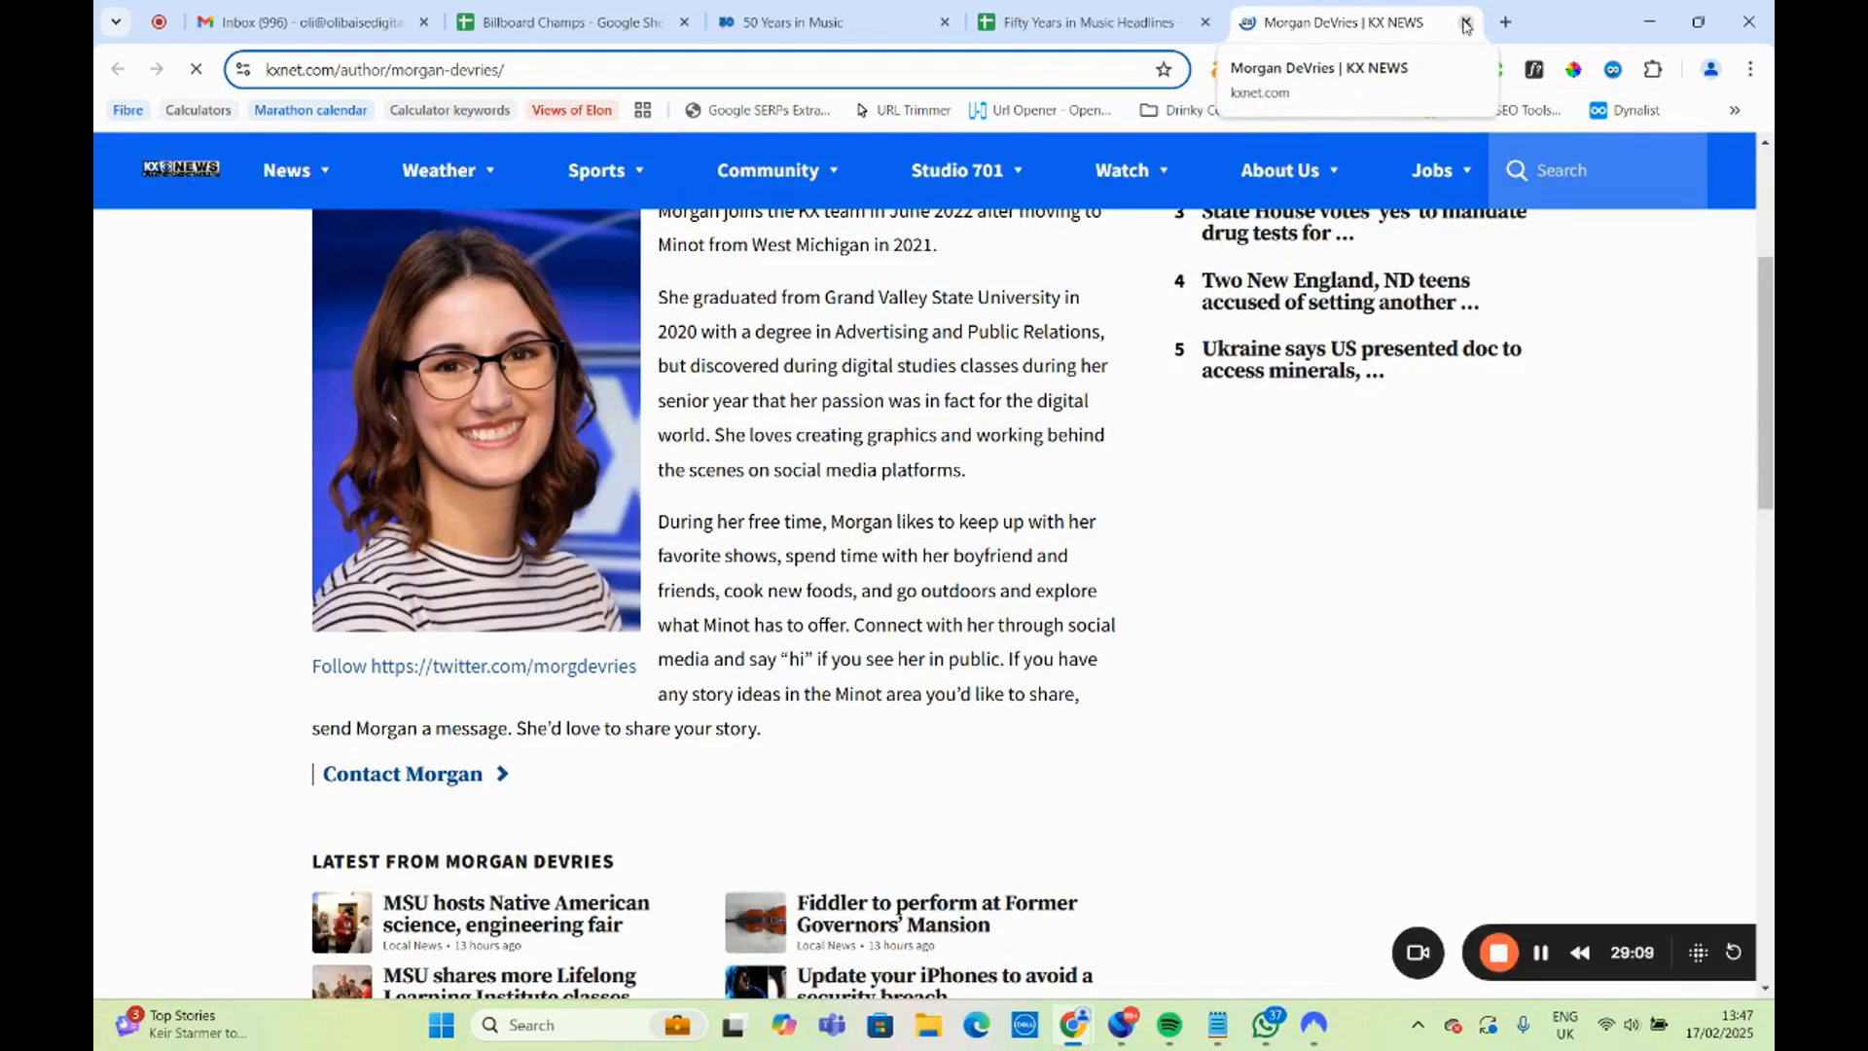
{"action": "left_click", "coordinate": [1466, 25]}
{"action": "left_click", "coordinate": [583, 681]}
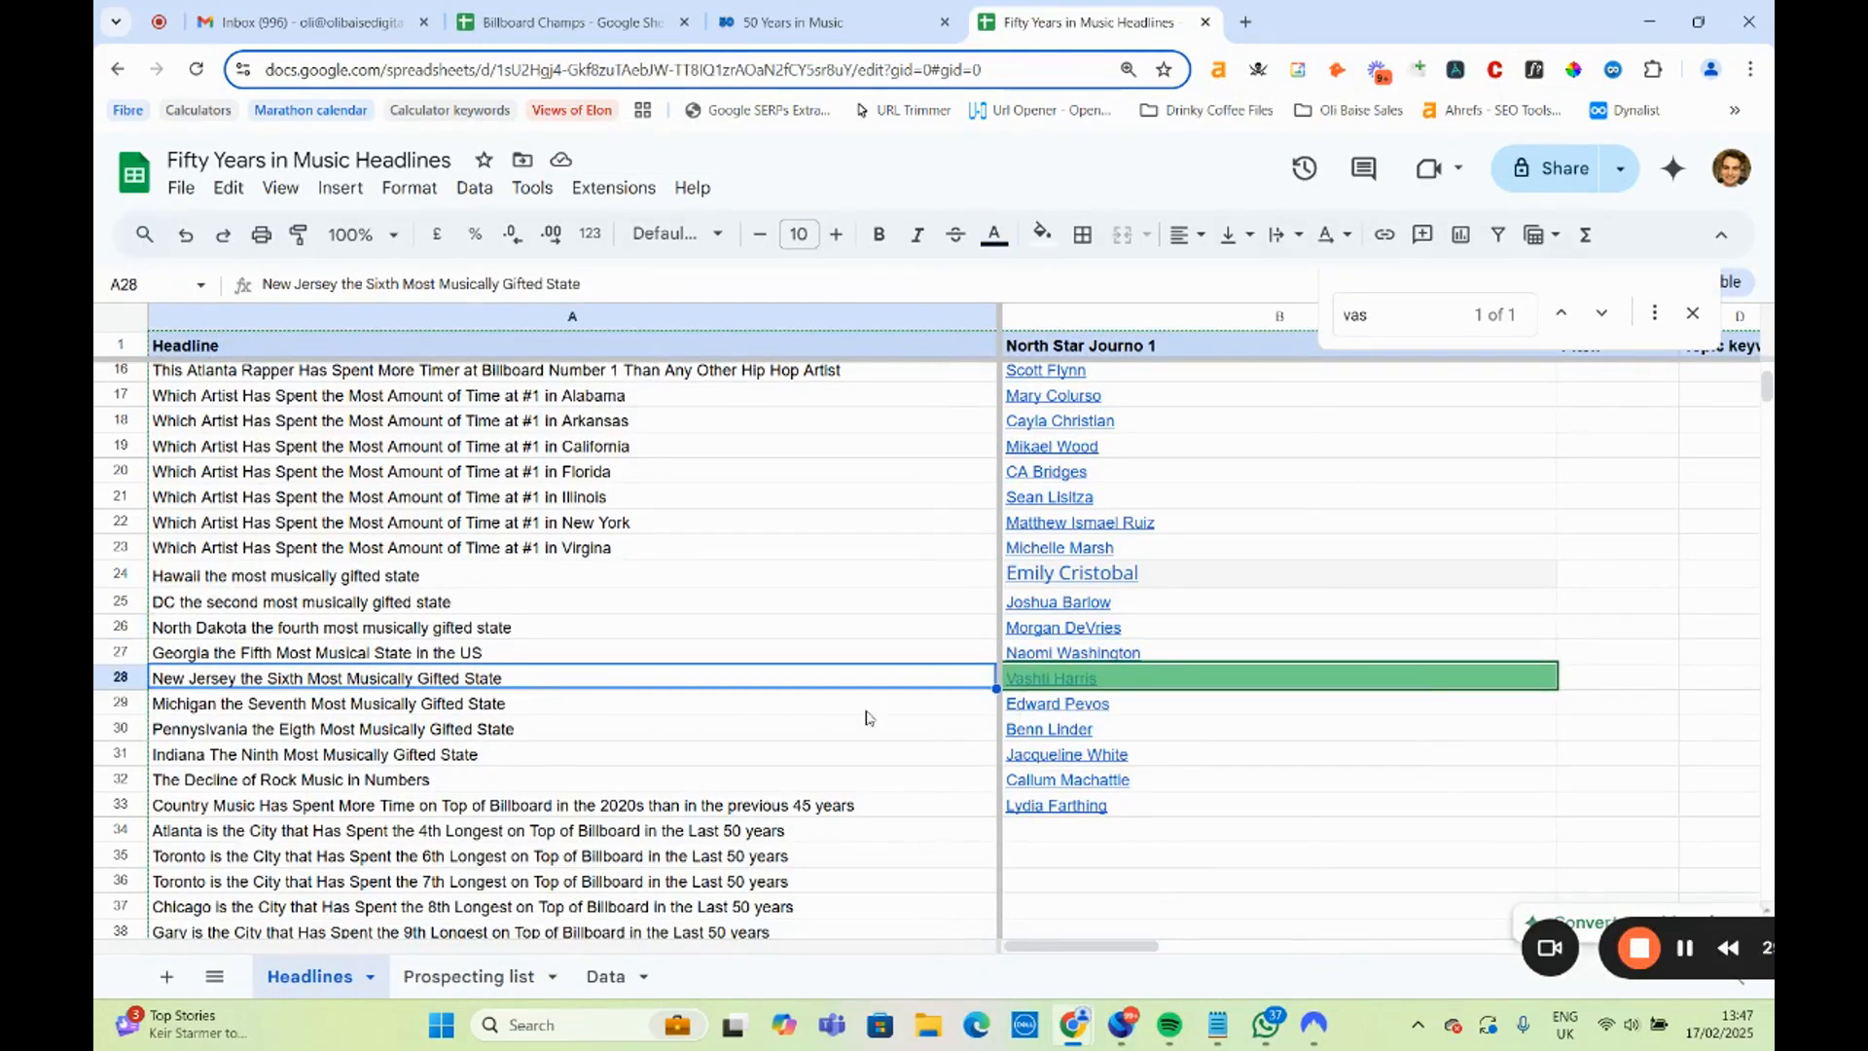
Check the journalist link in B29 for the Michigan headline and highlight the New Jersey to Indiana headlines in A28:A31.
{"action": "mouse_move", "coordinate": [1055, 707]}
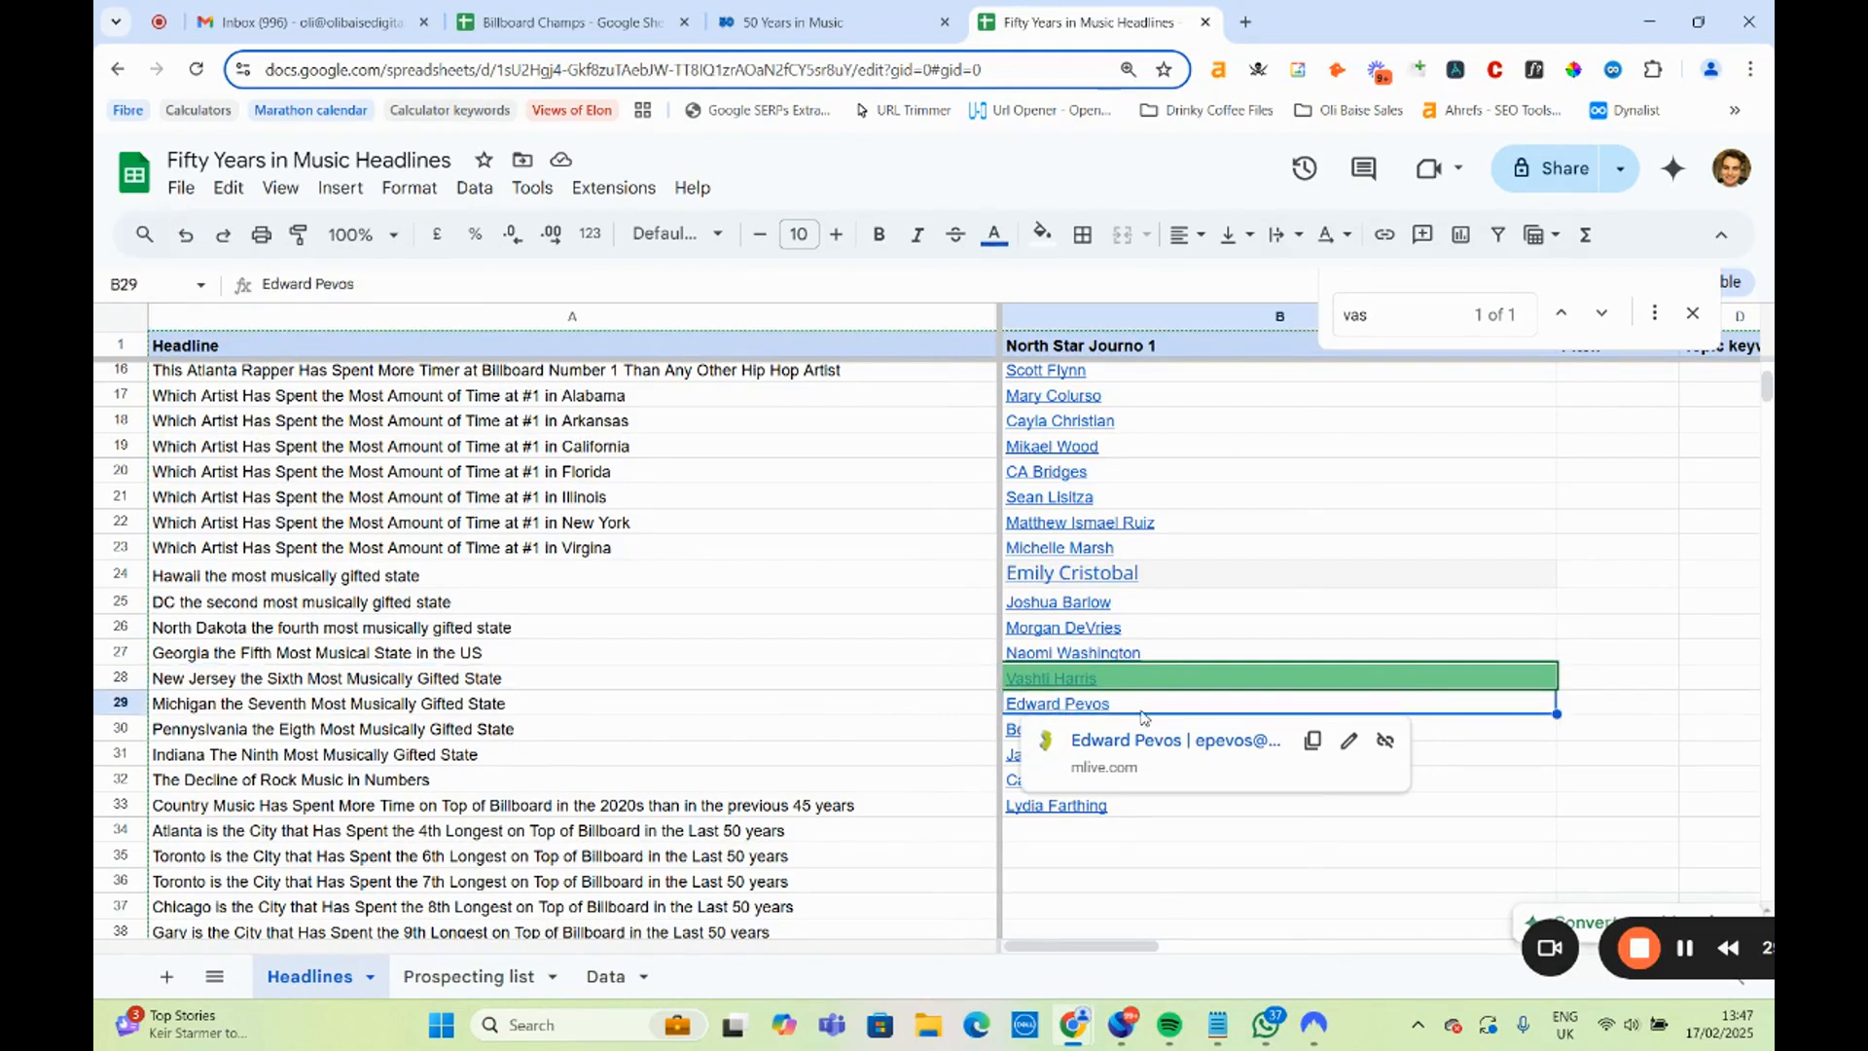
{"action": "key", "text": "Up"}
{"action": "left_click_drag", "start_coordinate": [313, 718], "coordinate": [327, 764]}
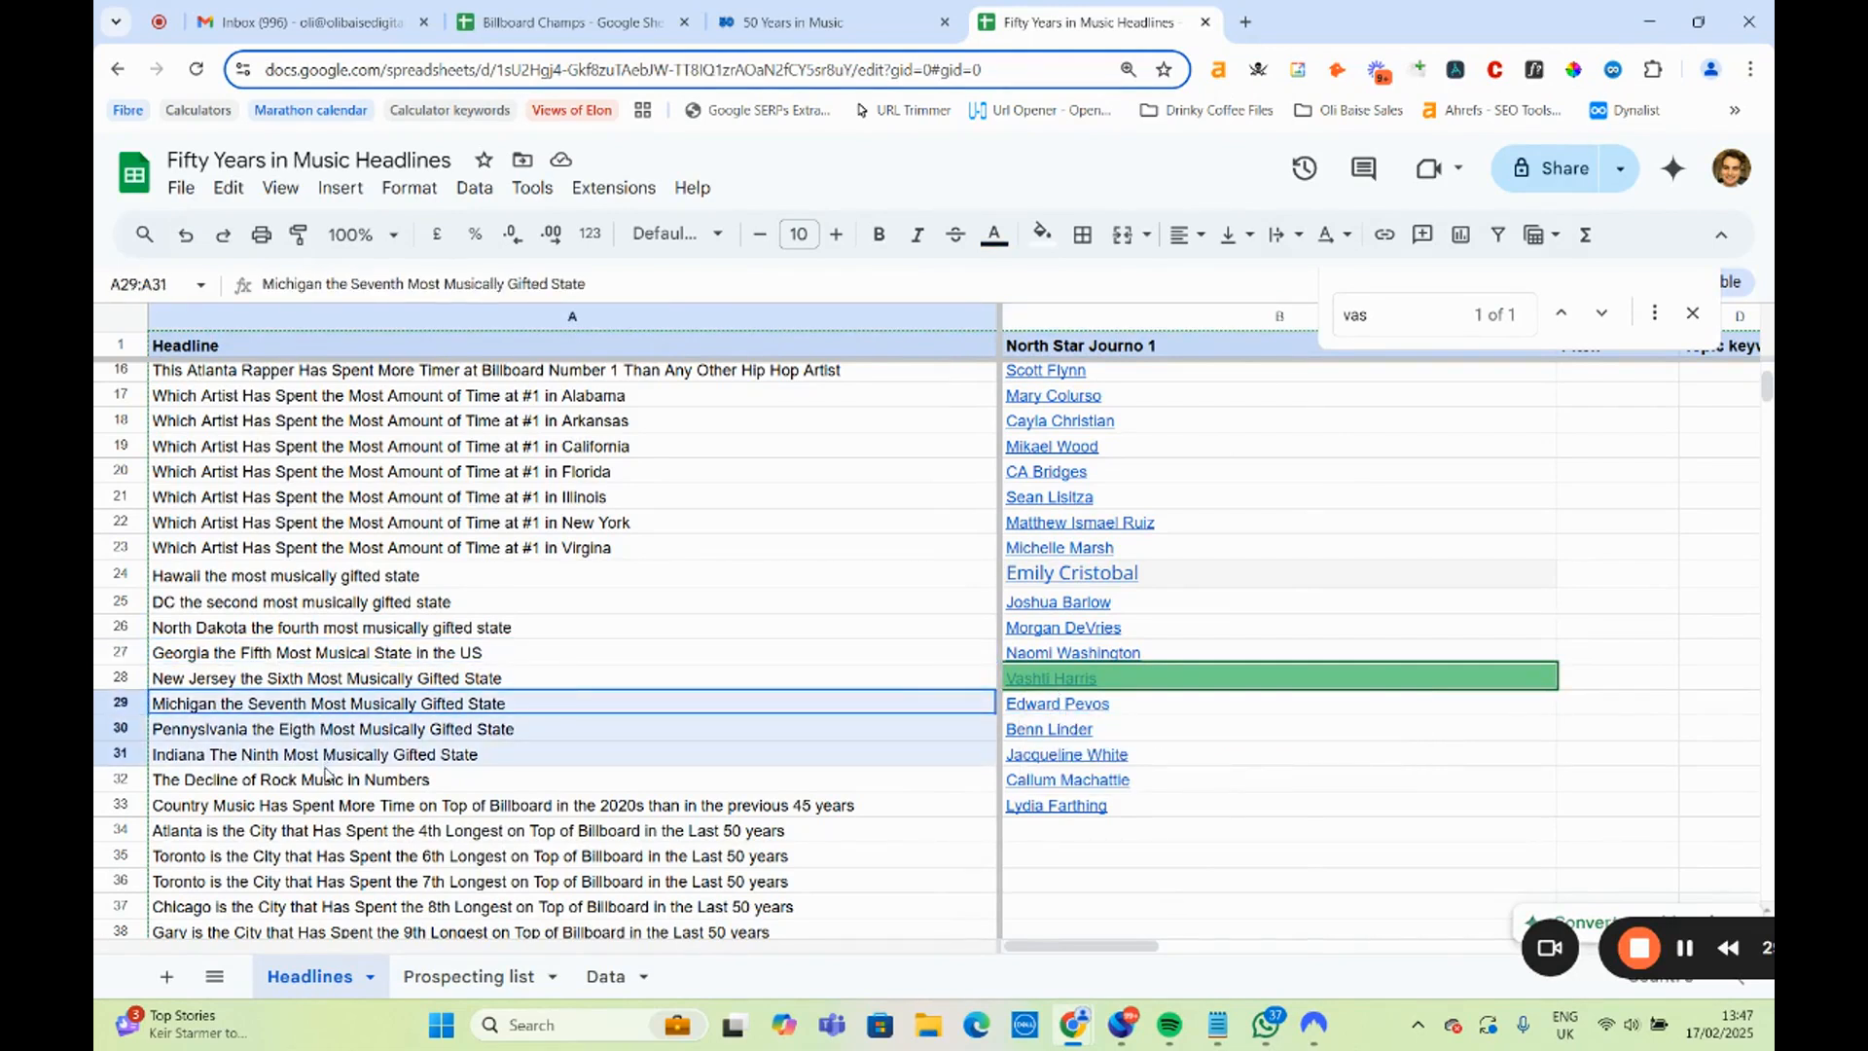
{"action": "left_click_drag", "start_coordinate": [310, 681], "coordinate": [305, 757]}
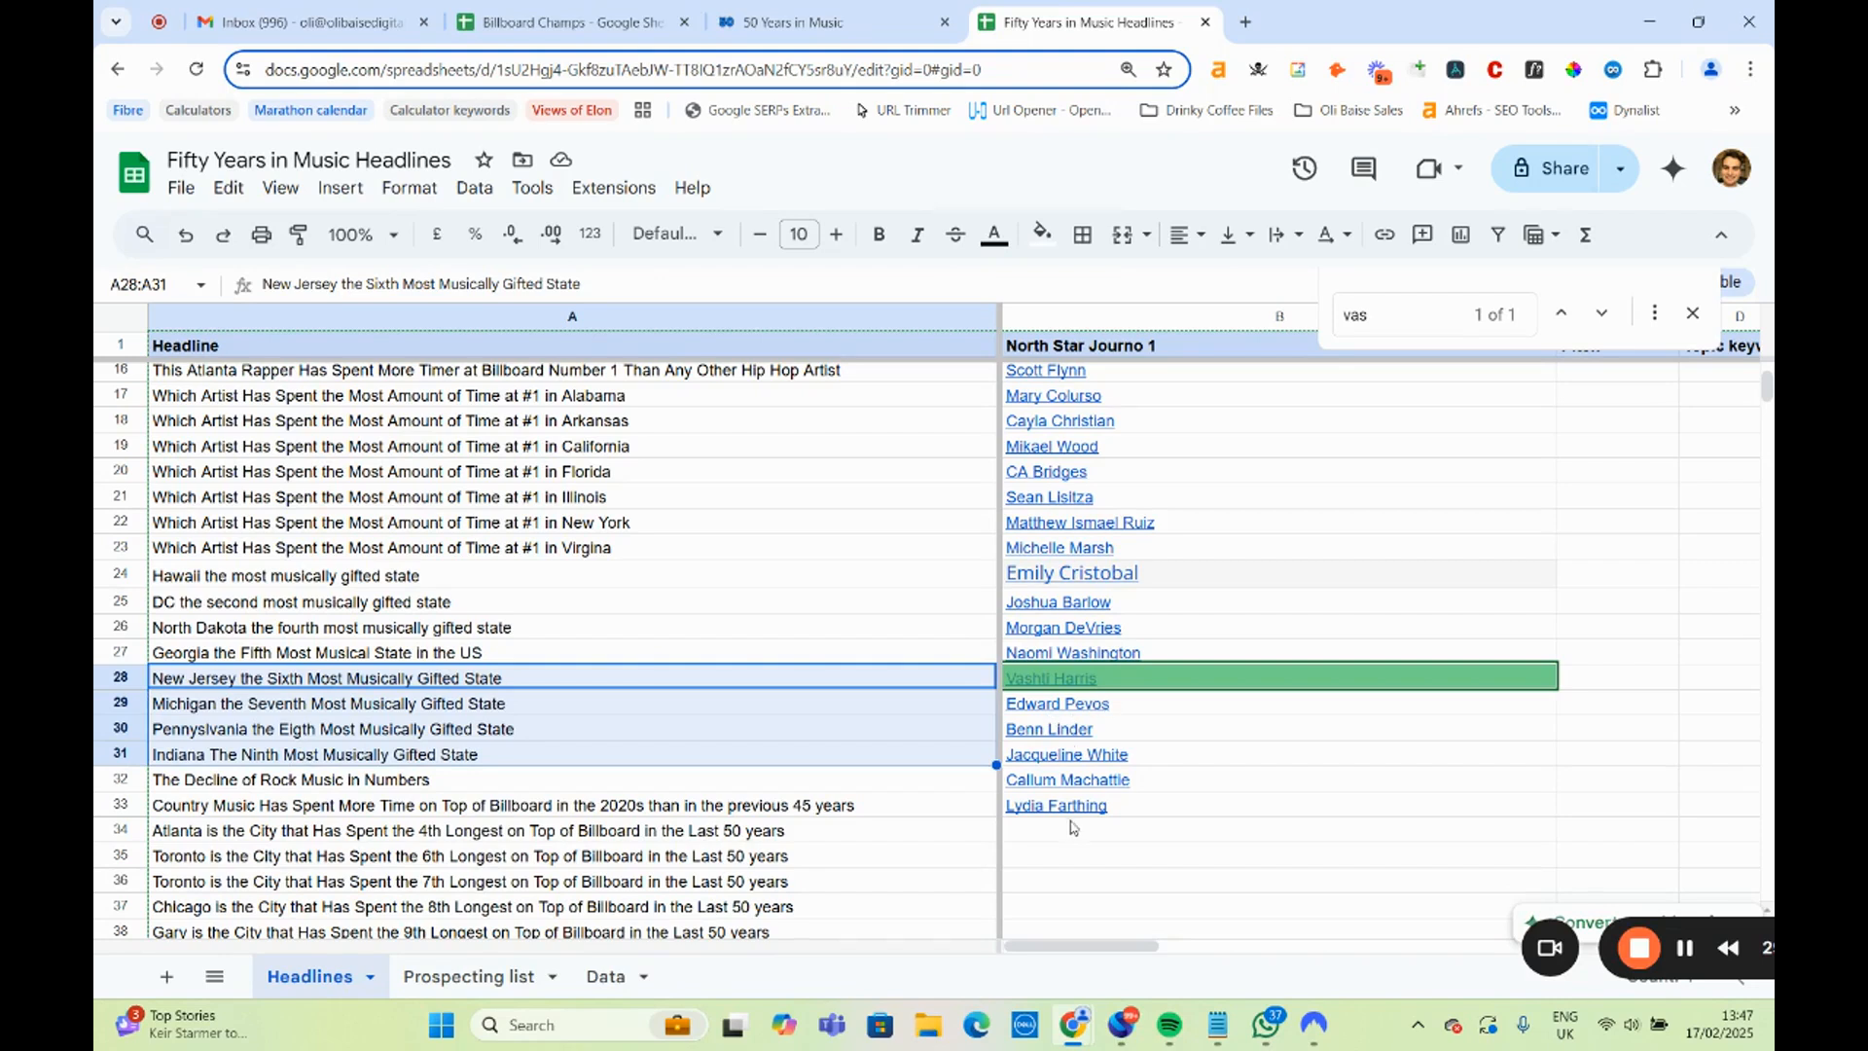
Open the author page linked in B32 for the rock headline and review the Decline of Rock Music chart in the 50 Years in Music study.
{"action": "left_click", "coordinate": [559, 788]}
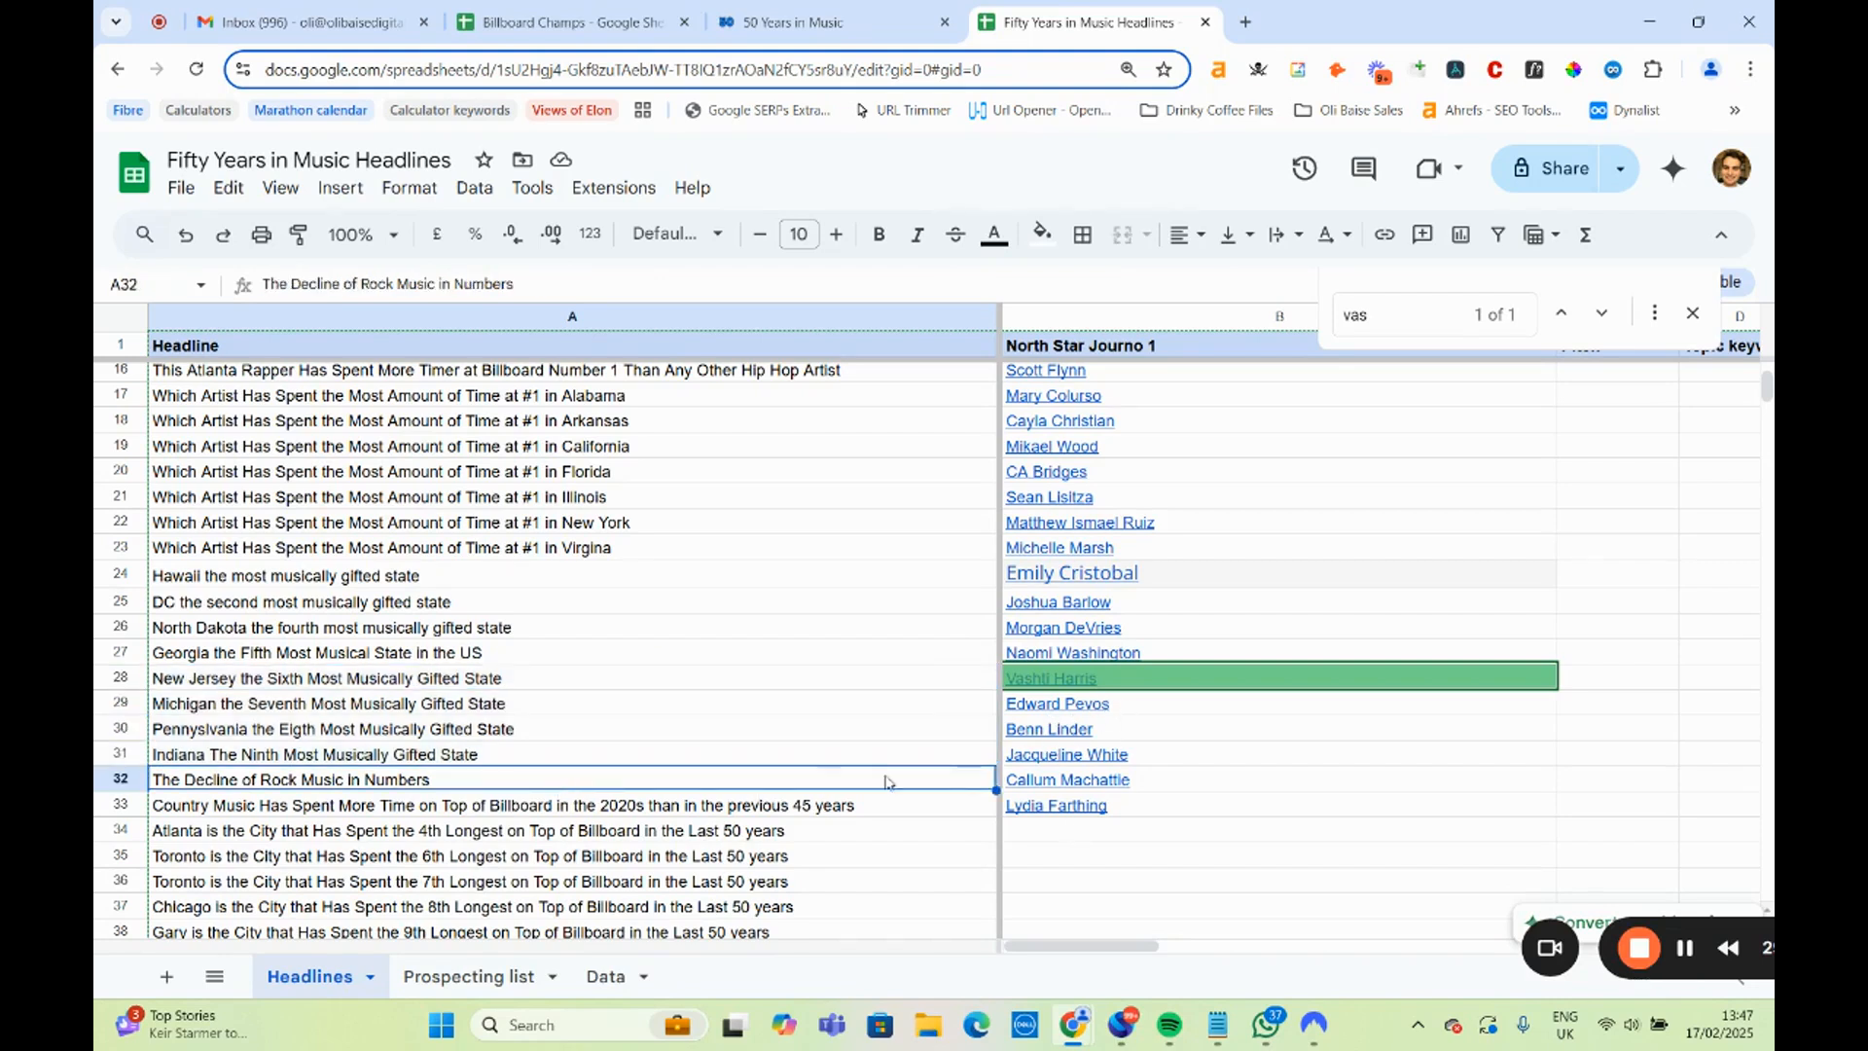
{"action": "left_click", "coordinate": [1118, 783]}
{"action": "left_click", "coordinate": [1121, 817]}
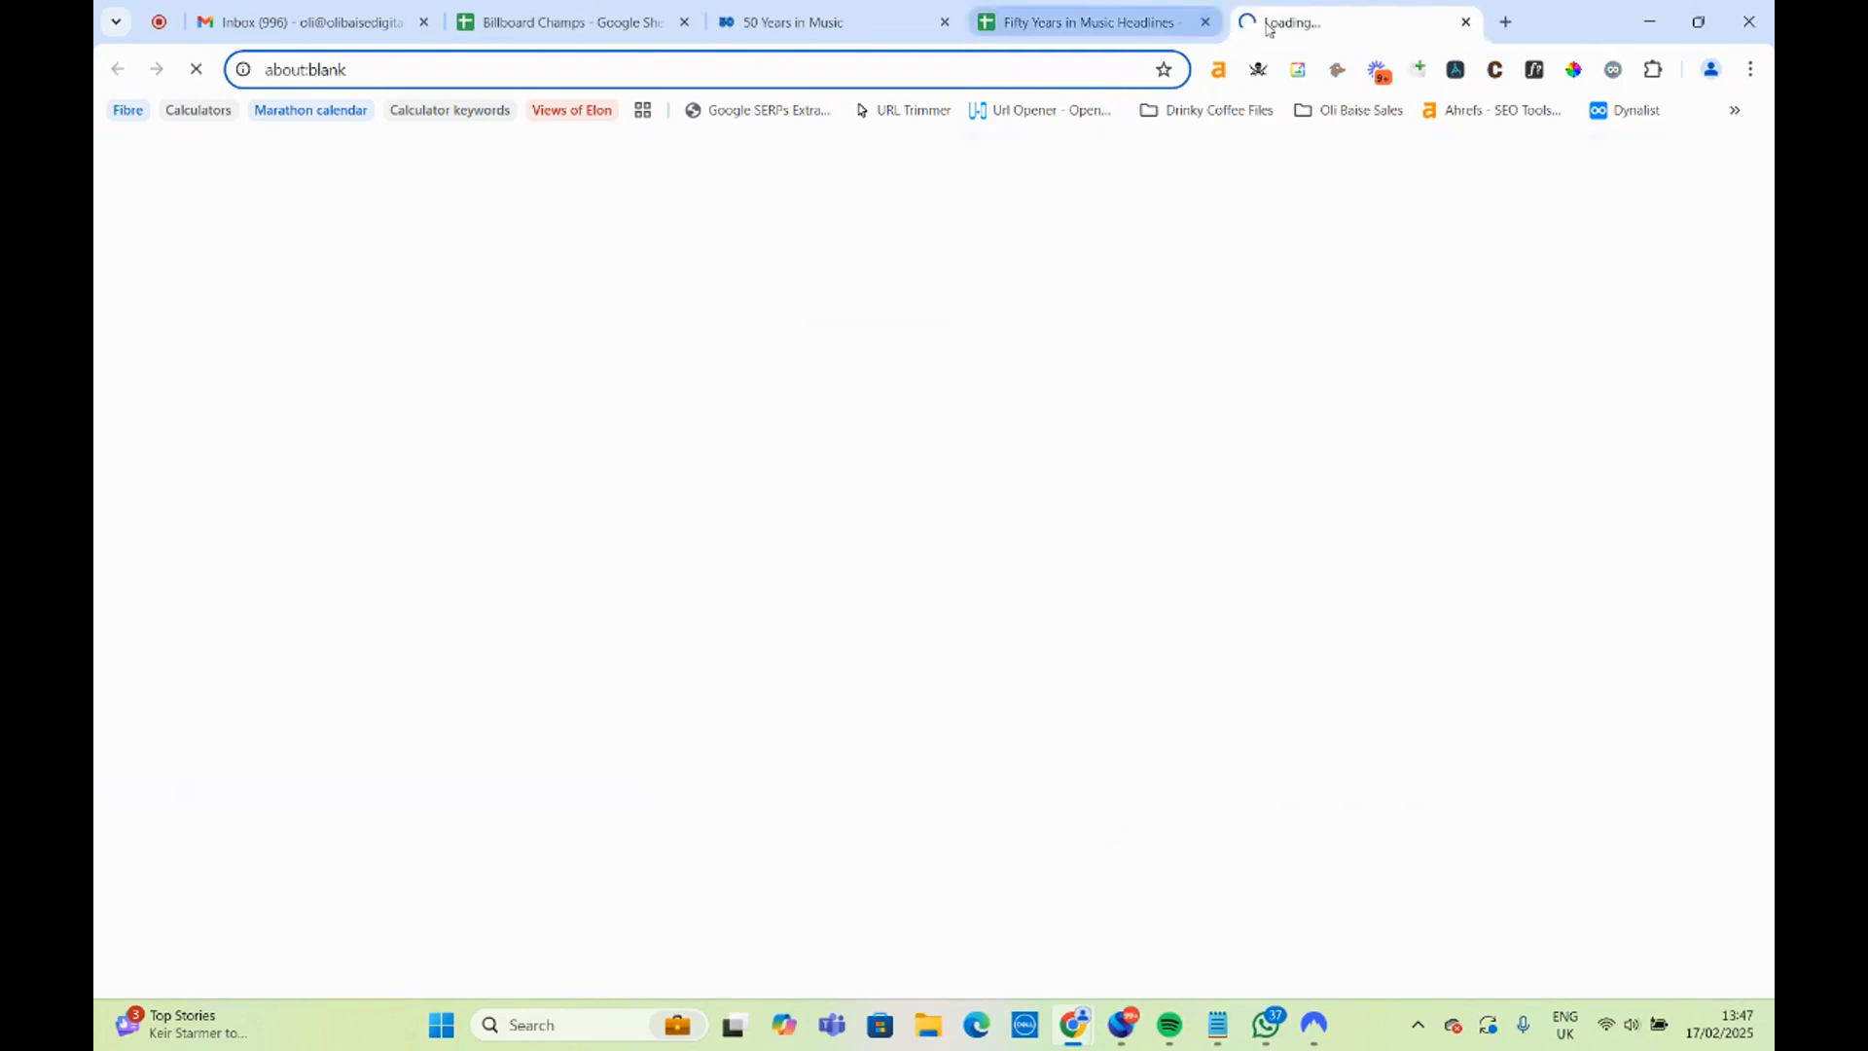
{"action": "left_click", "coordinate": [810, 23]}
{"action": "scroll", "coordinate": [642, 710], "scroll_direction": "up", "scroll_amount": 15}
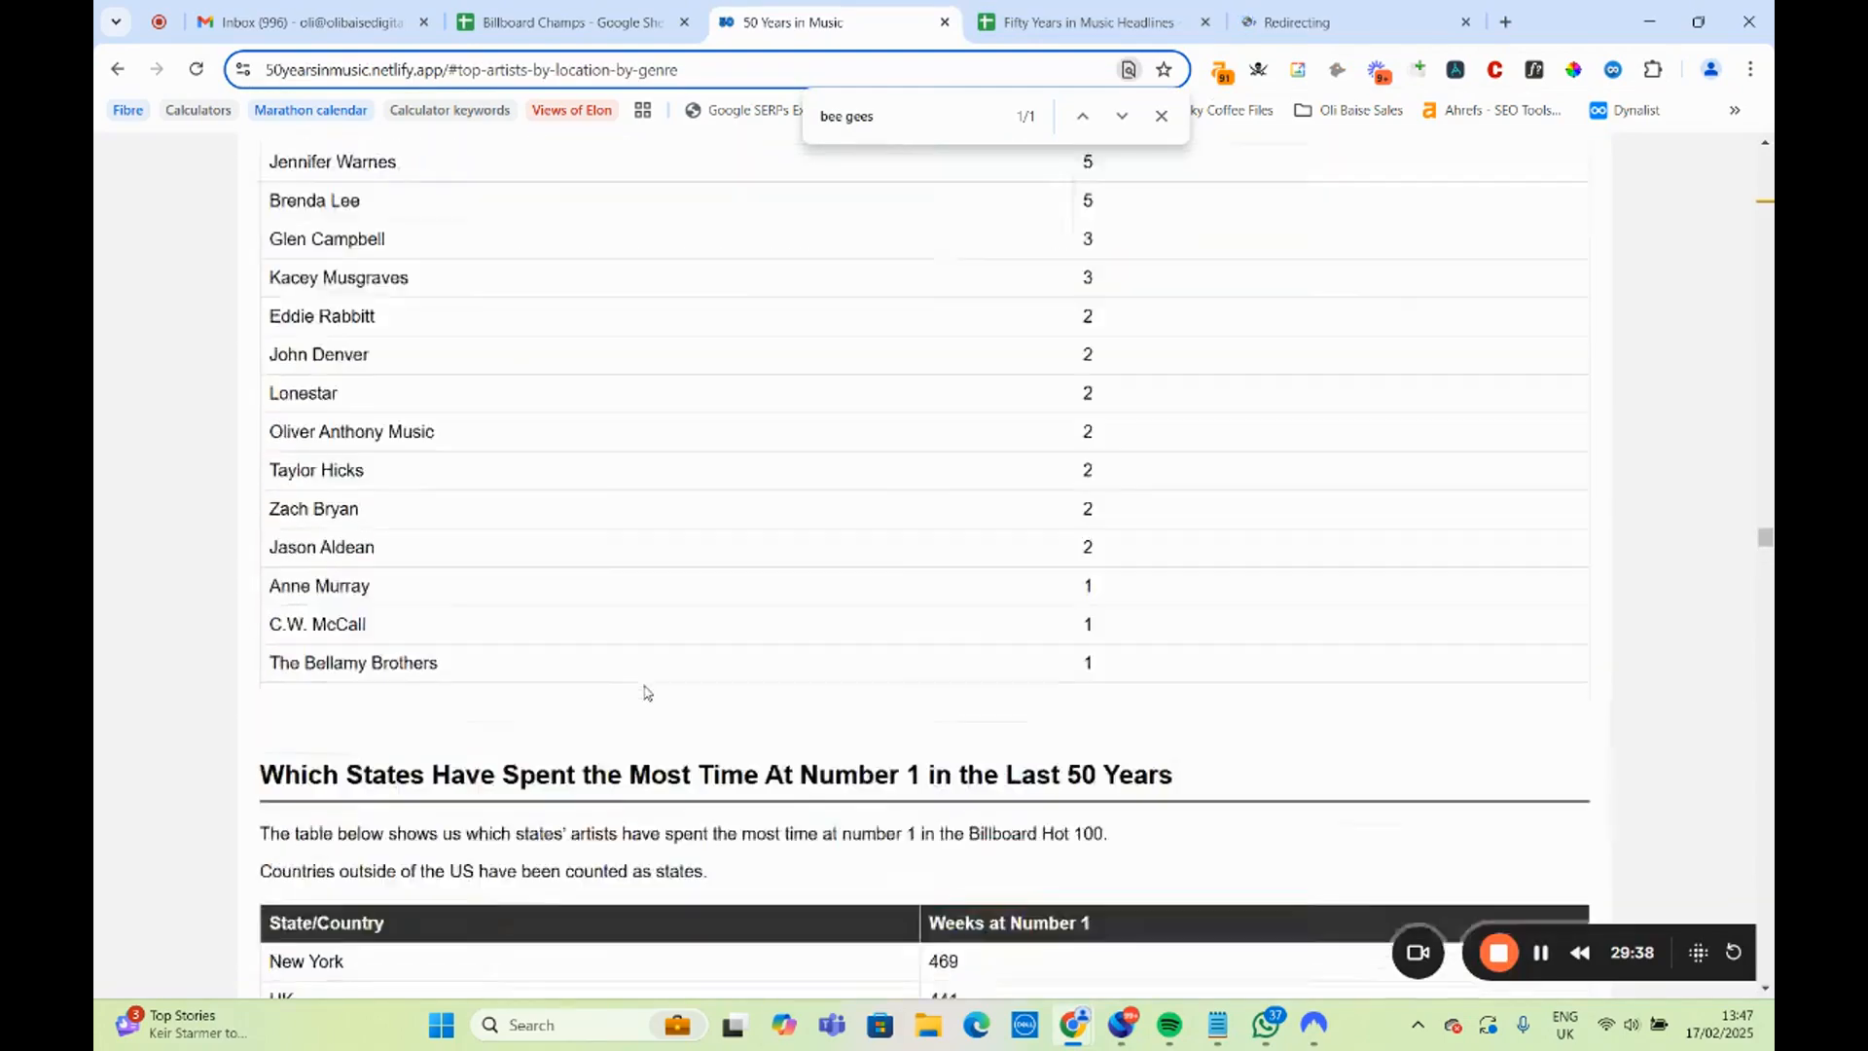
{"action": "scroll", "coordinate": [639, 726], "scroll_direction": "up", "scroll_amount": 15}
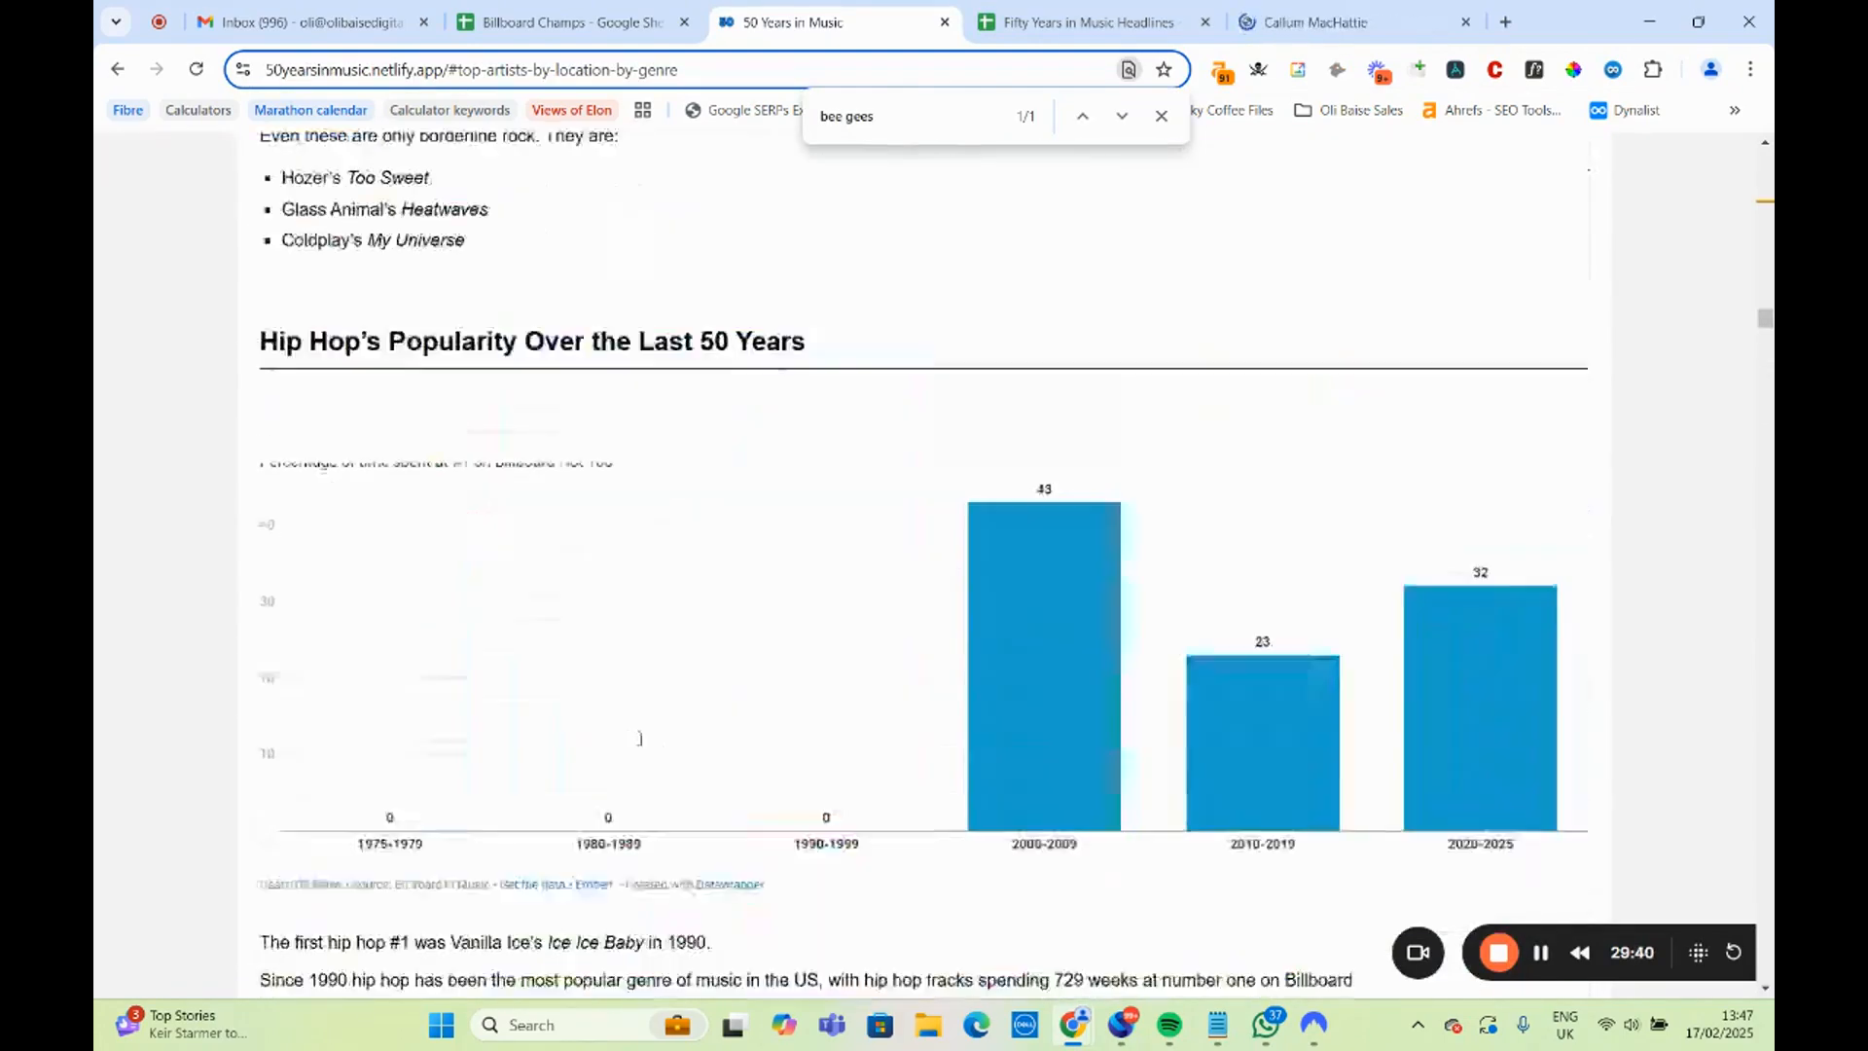
{"action": "scroll", "coordinate": [638, 747], "scroll_direction": "up", "scroll_amount": 7}
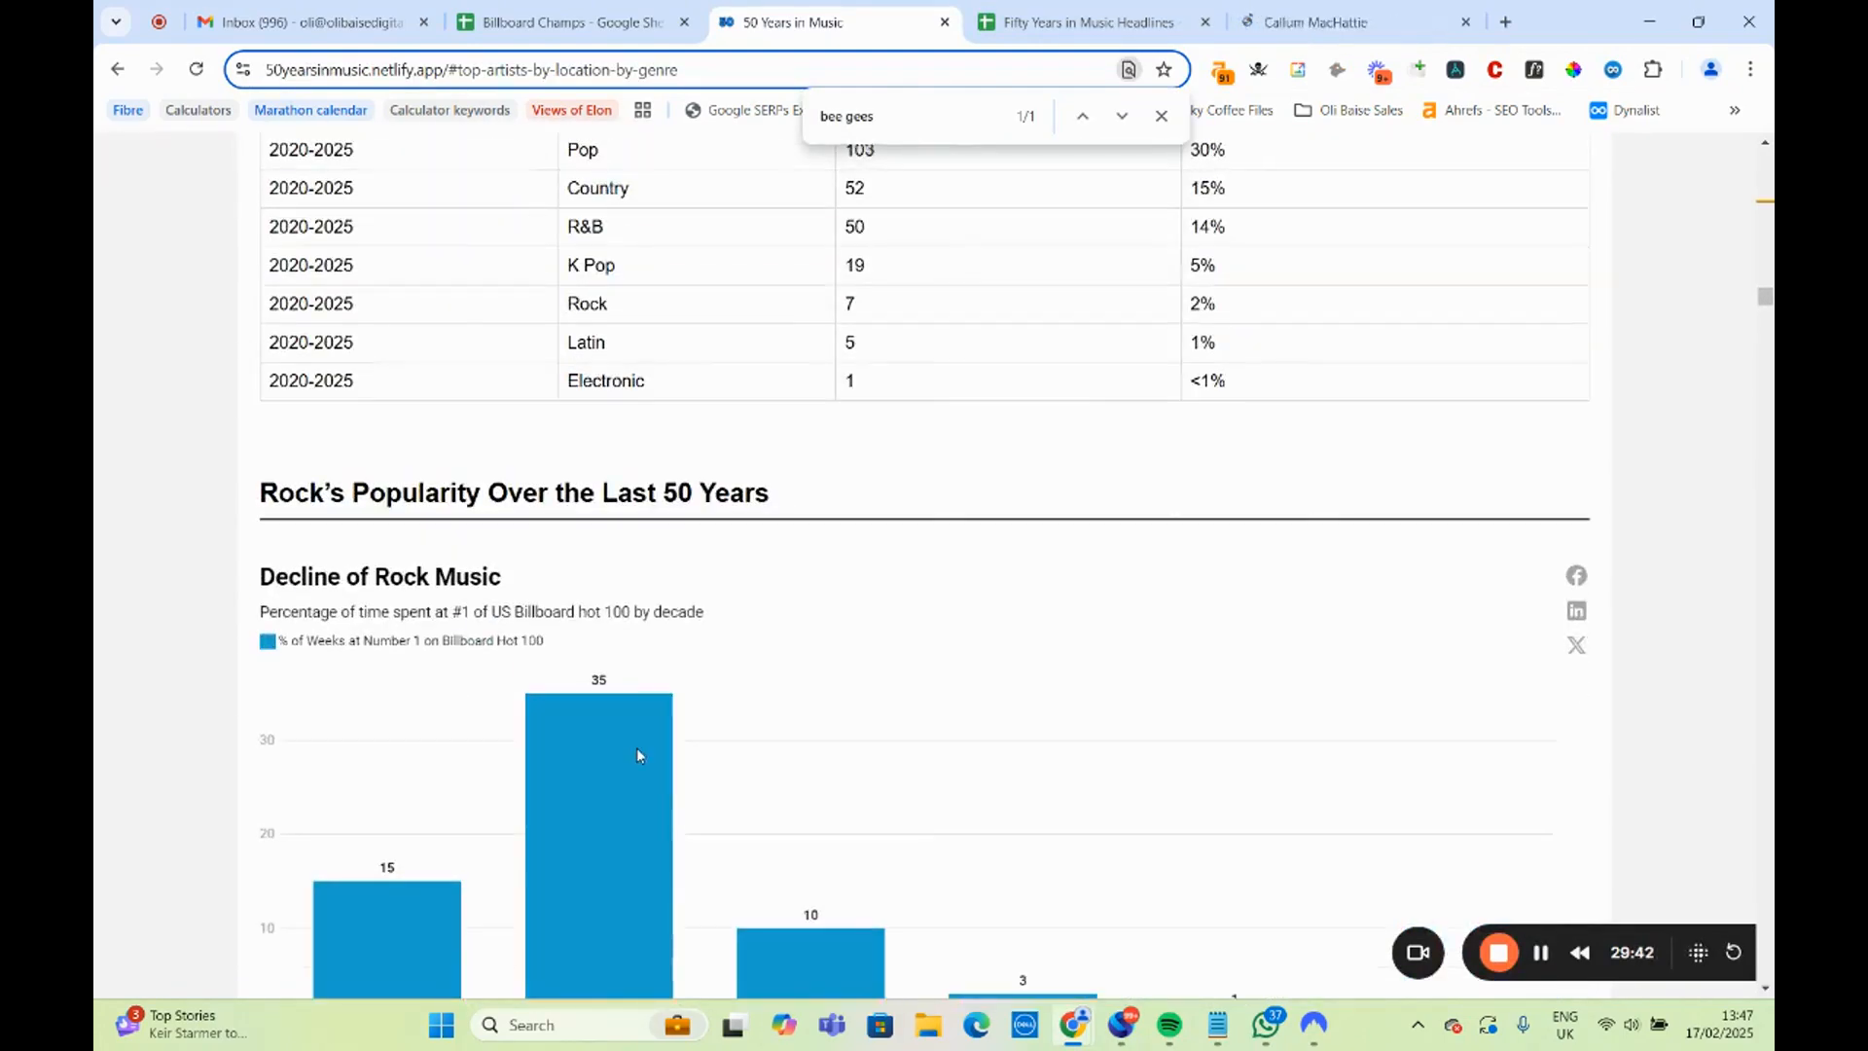
{"action": "scroll", "coordinate": [637, 747], "scroll_direction": "down", "scroll_amount": 3}
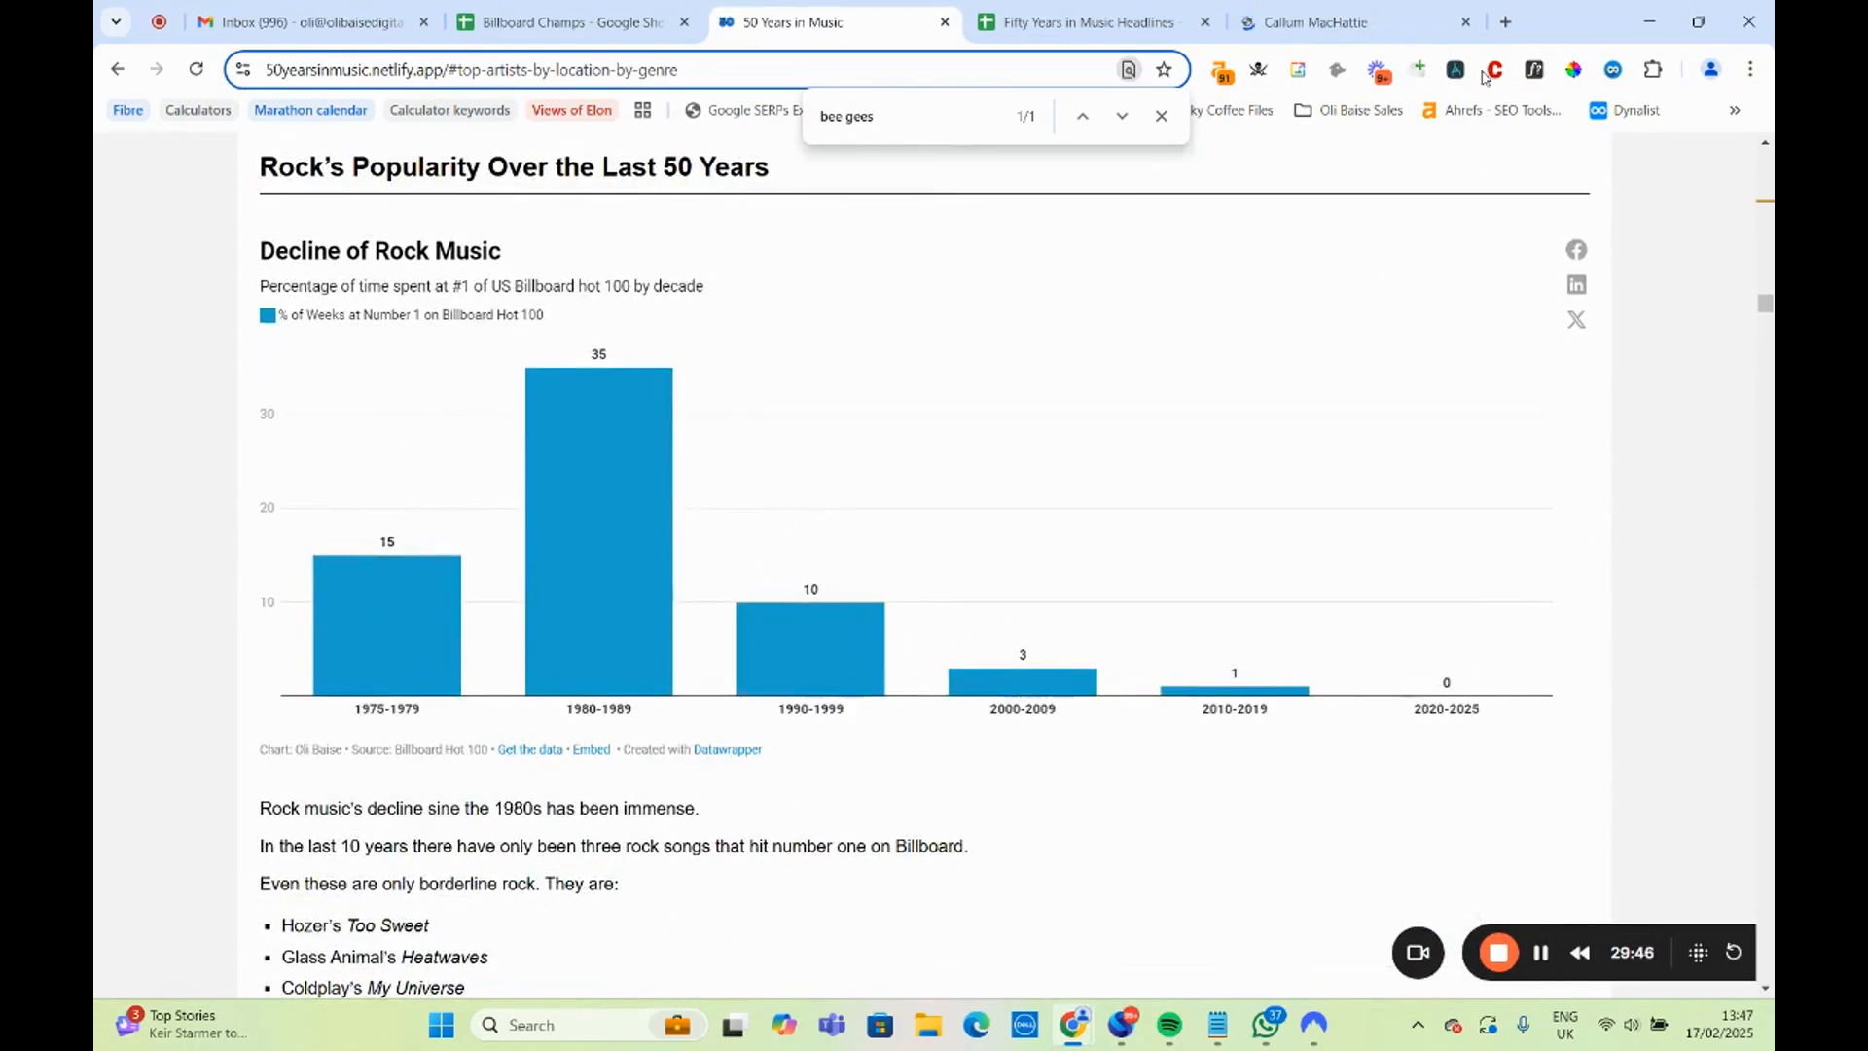
Review the journalist's bio and recent articles on the Far Out author page, and close the page.
{"action": "left_click", "coordinate": [1352, 22]}
{"action": "scroll", "coordinate": [680, 545], "scroll_direction": "down", "scroll_amount": 3}
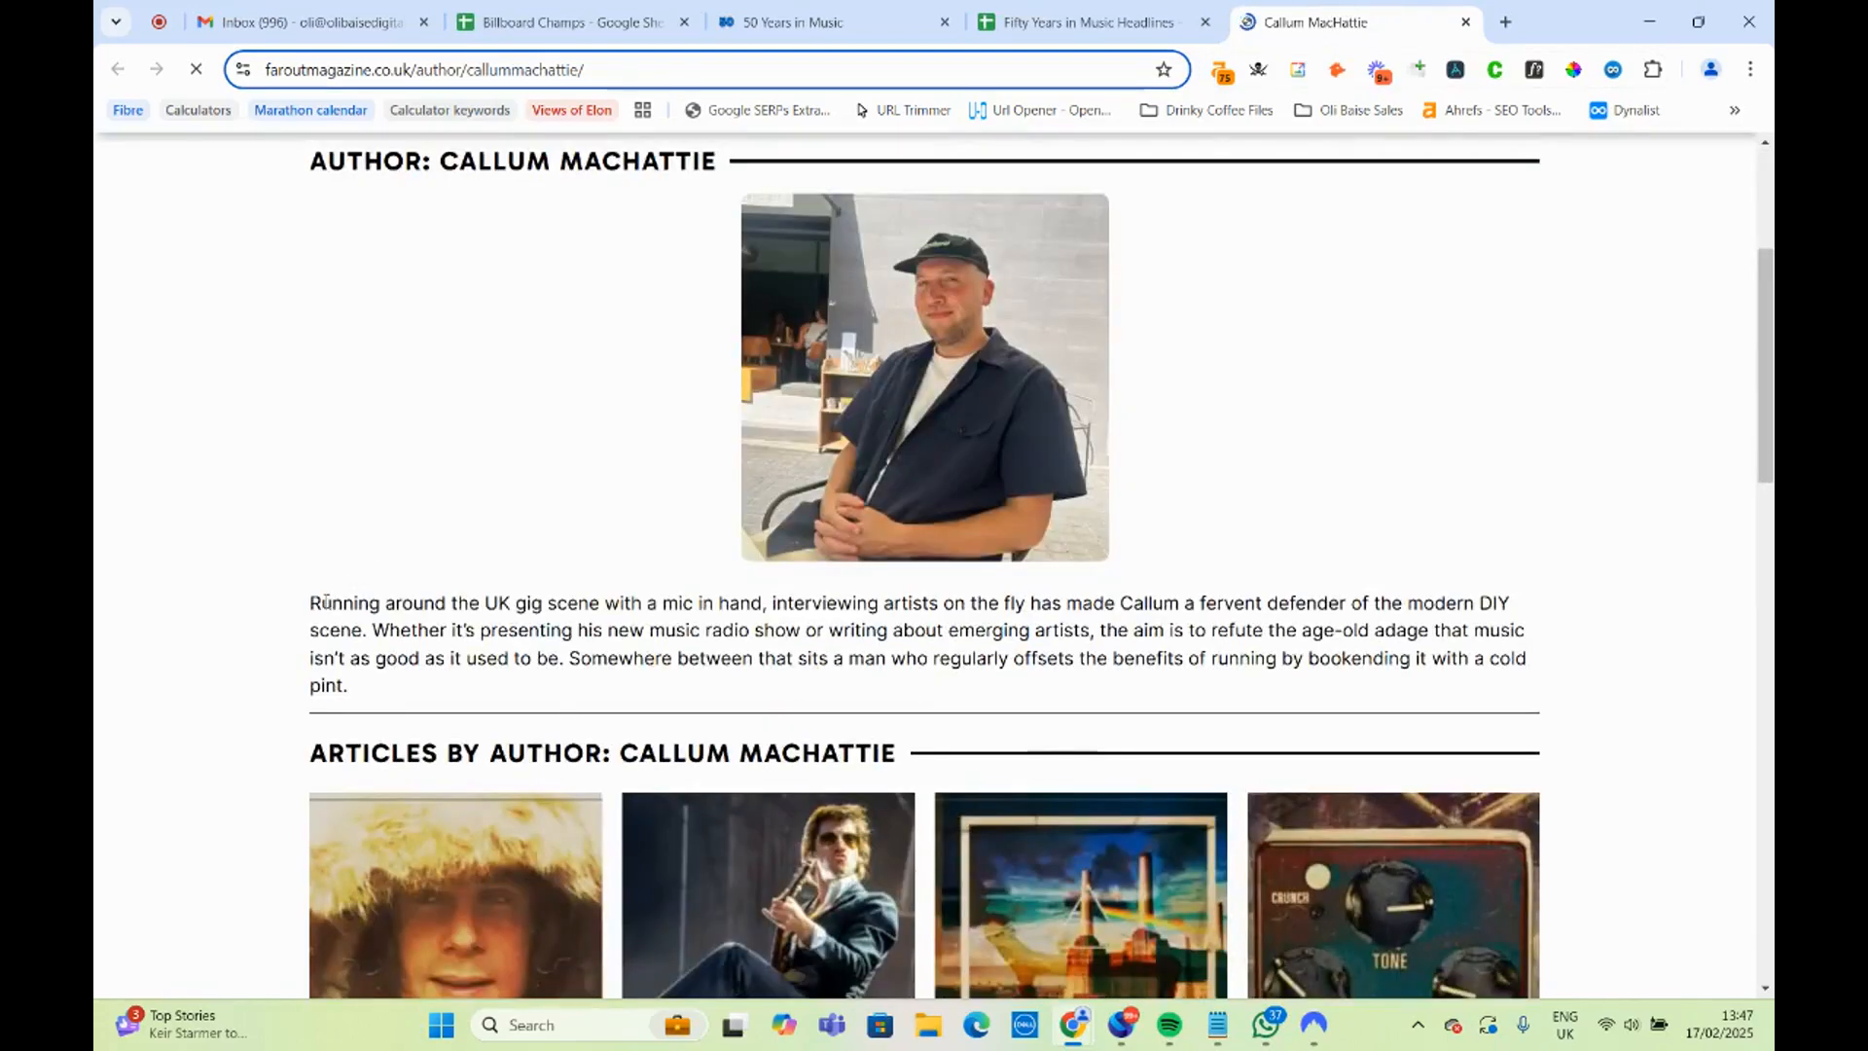
{"action": "scroll", "coordinate": [678, 595], "scroll_direction": "down", "scroll_amount": 5}
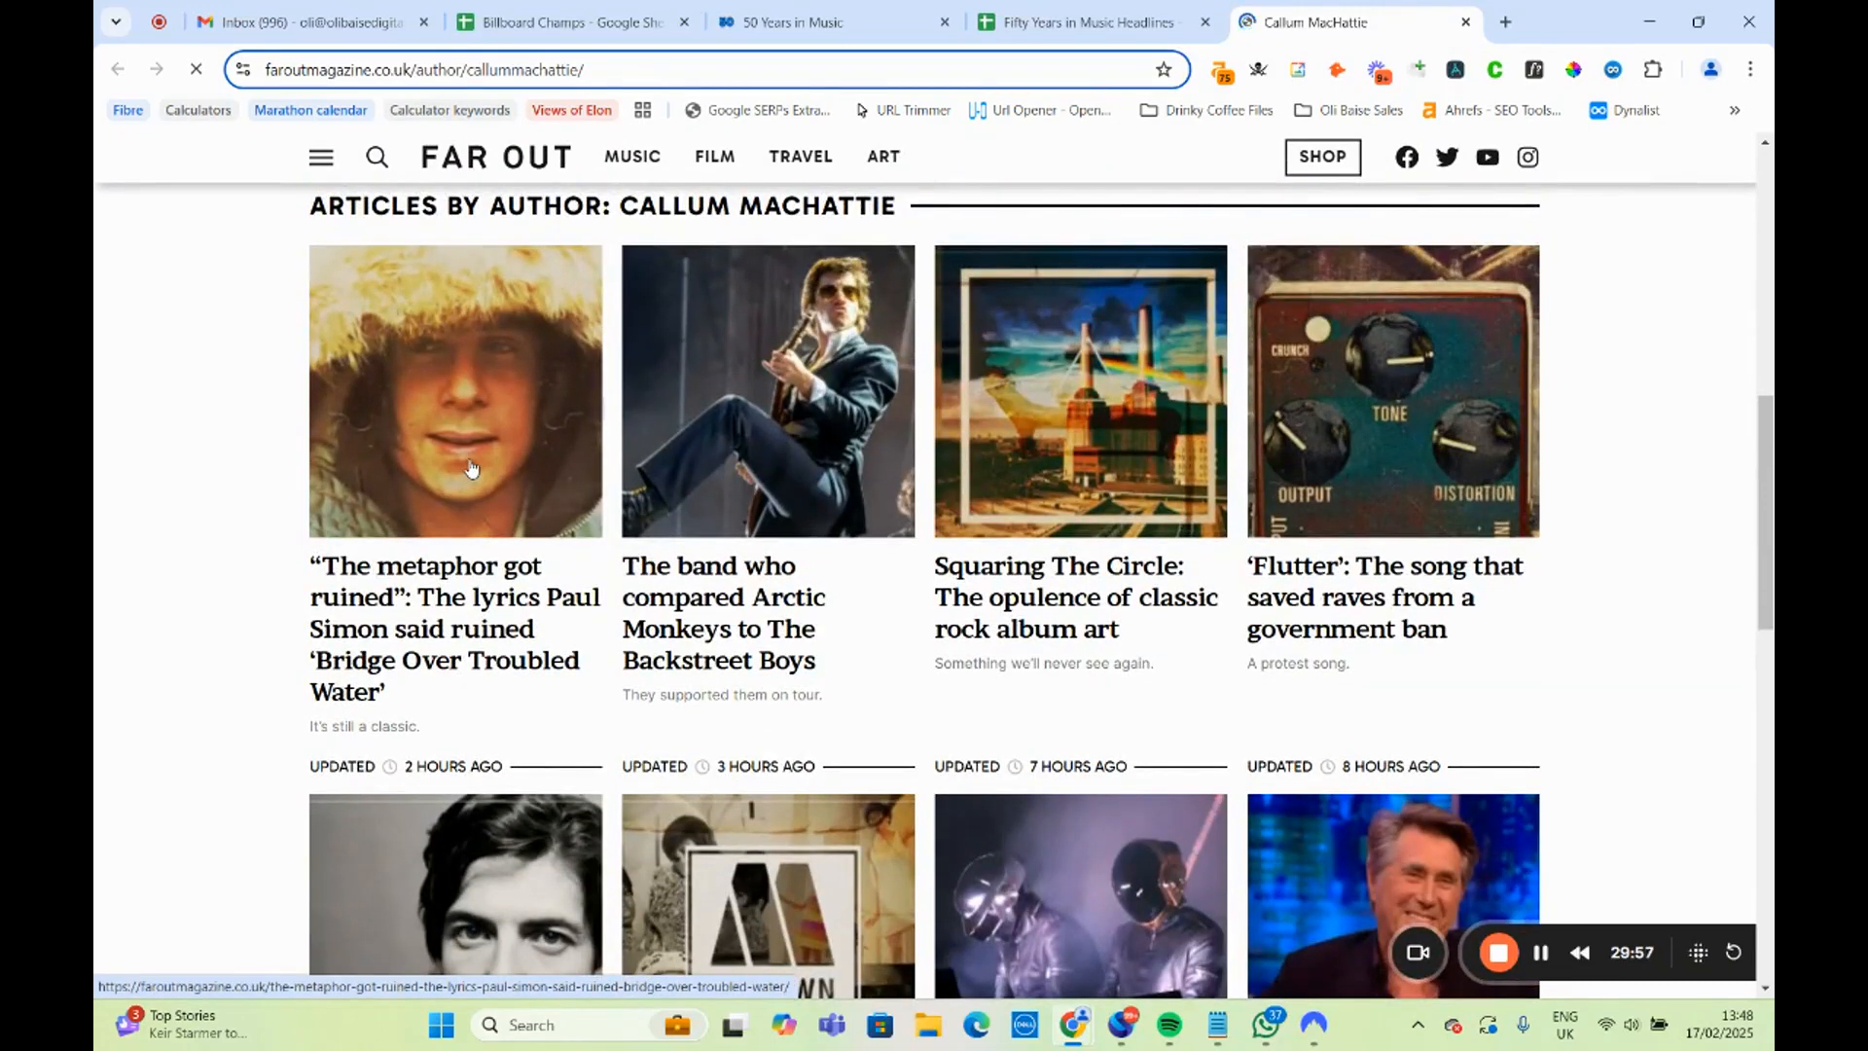
{"action": "scroll", "coordinate": [477, 465], "scroll_direction": "down", "scroll_amount": 3}
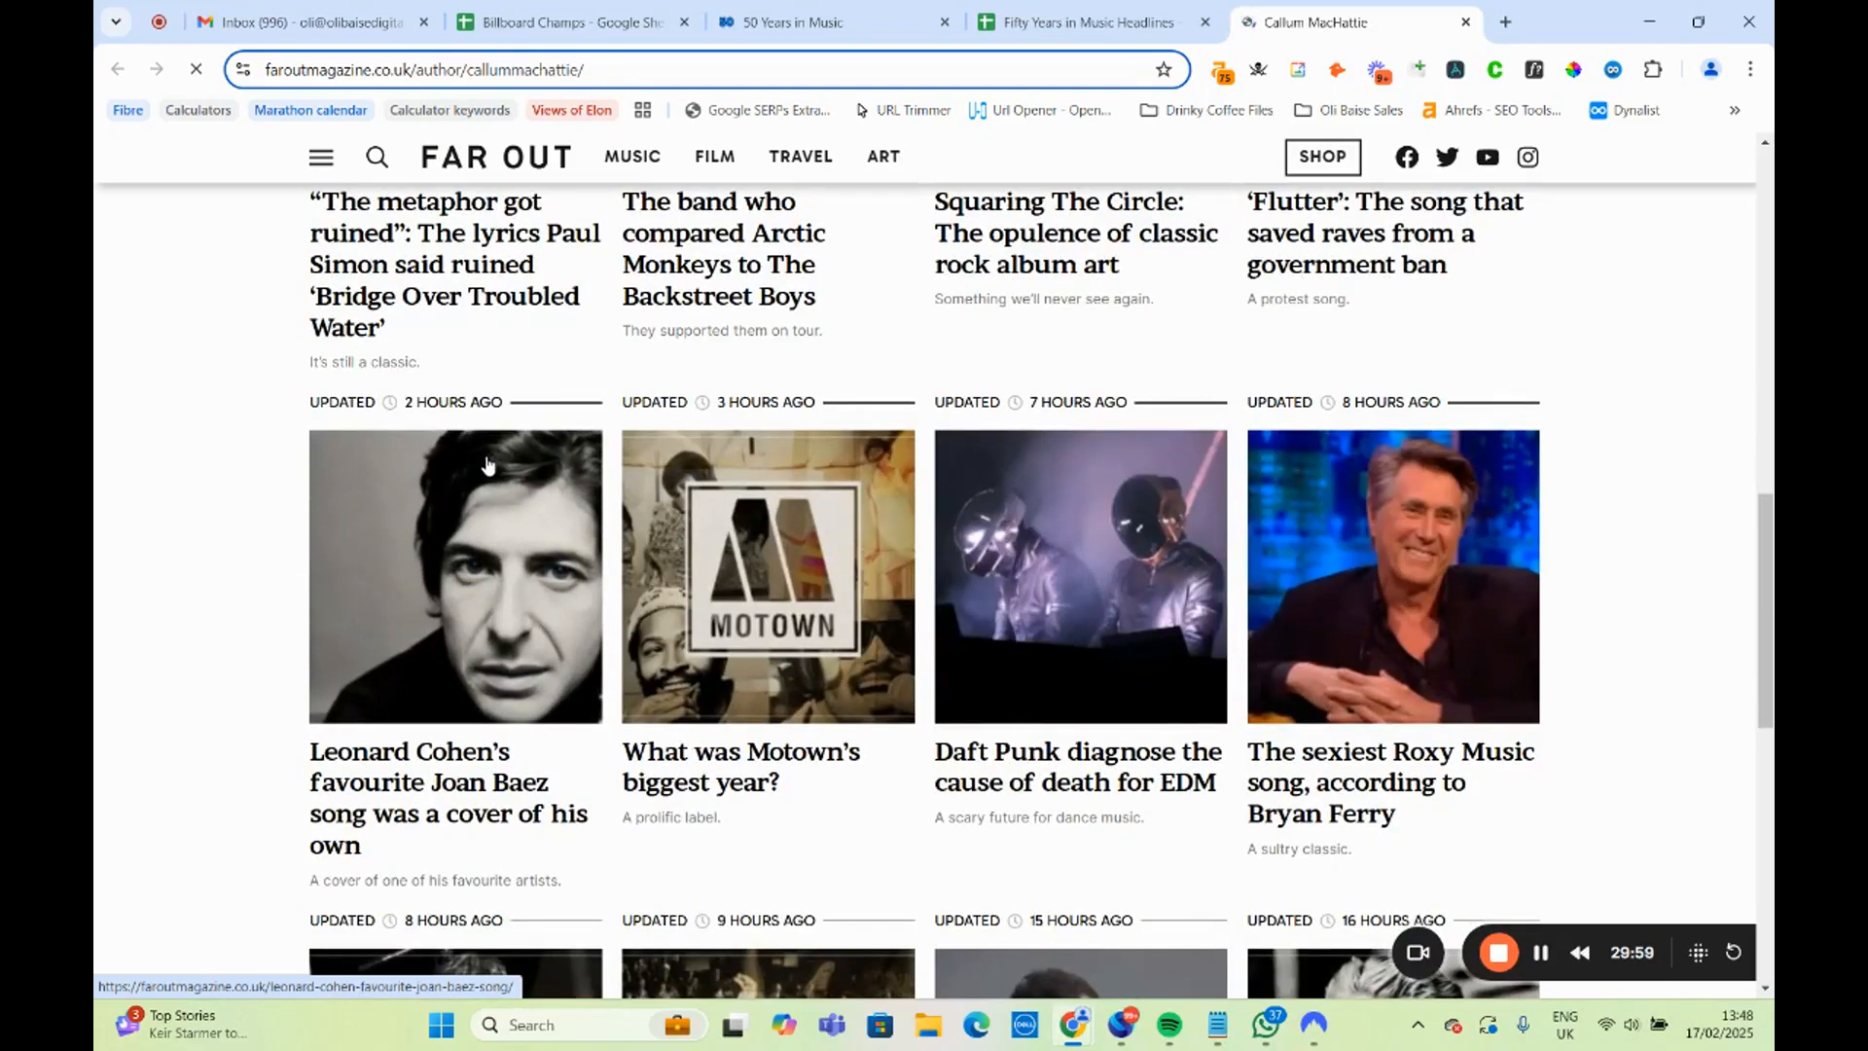
{"action": "scroll", "coordinate": [487, 465], "scroll_direction": "down", "scroll_amount": 6}
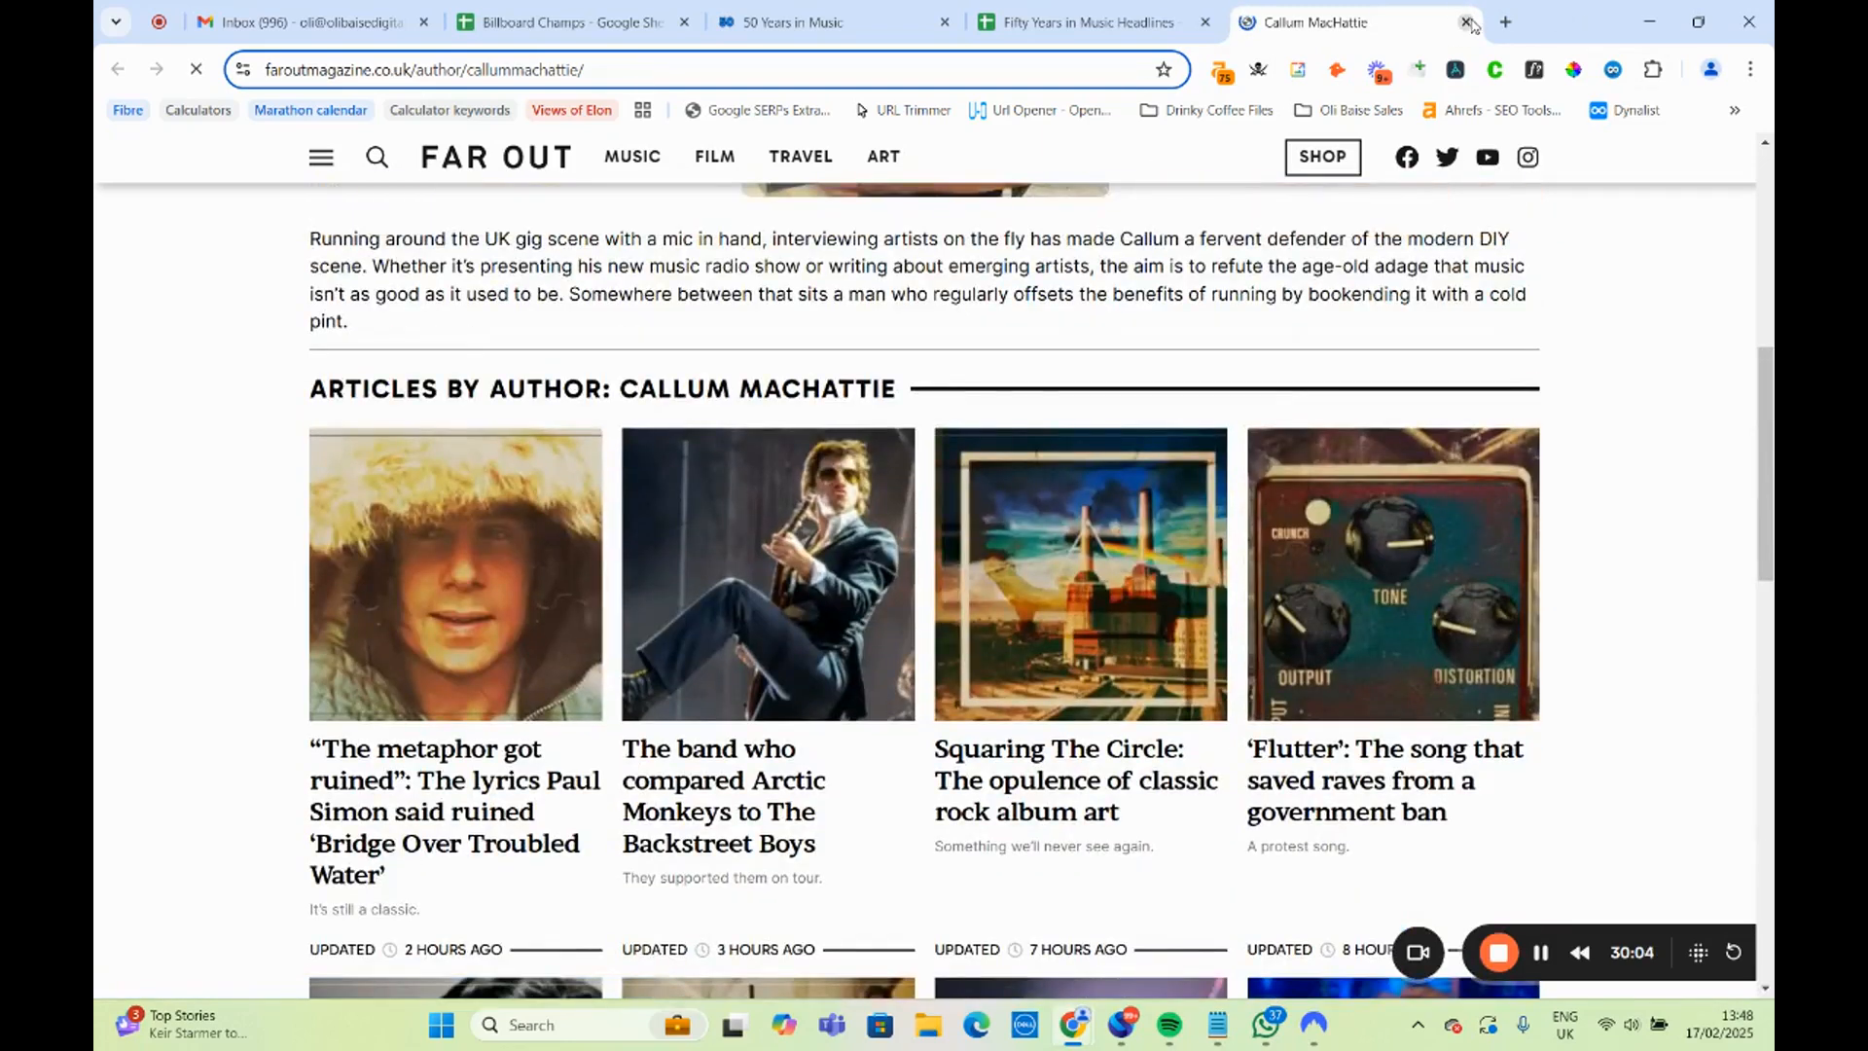
{"action": "key", "text": "ctrl+w"}
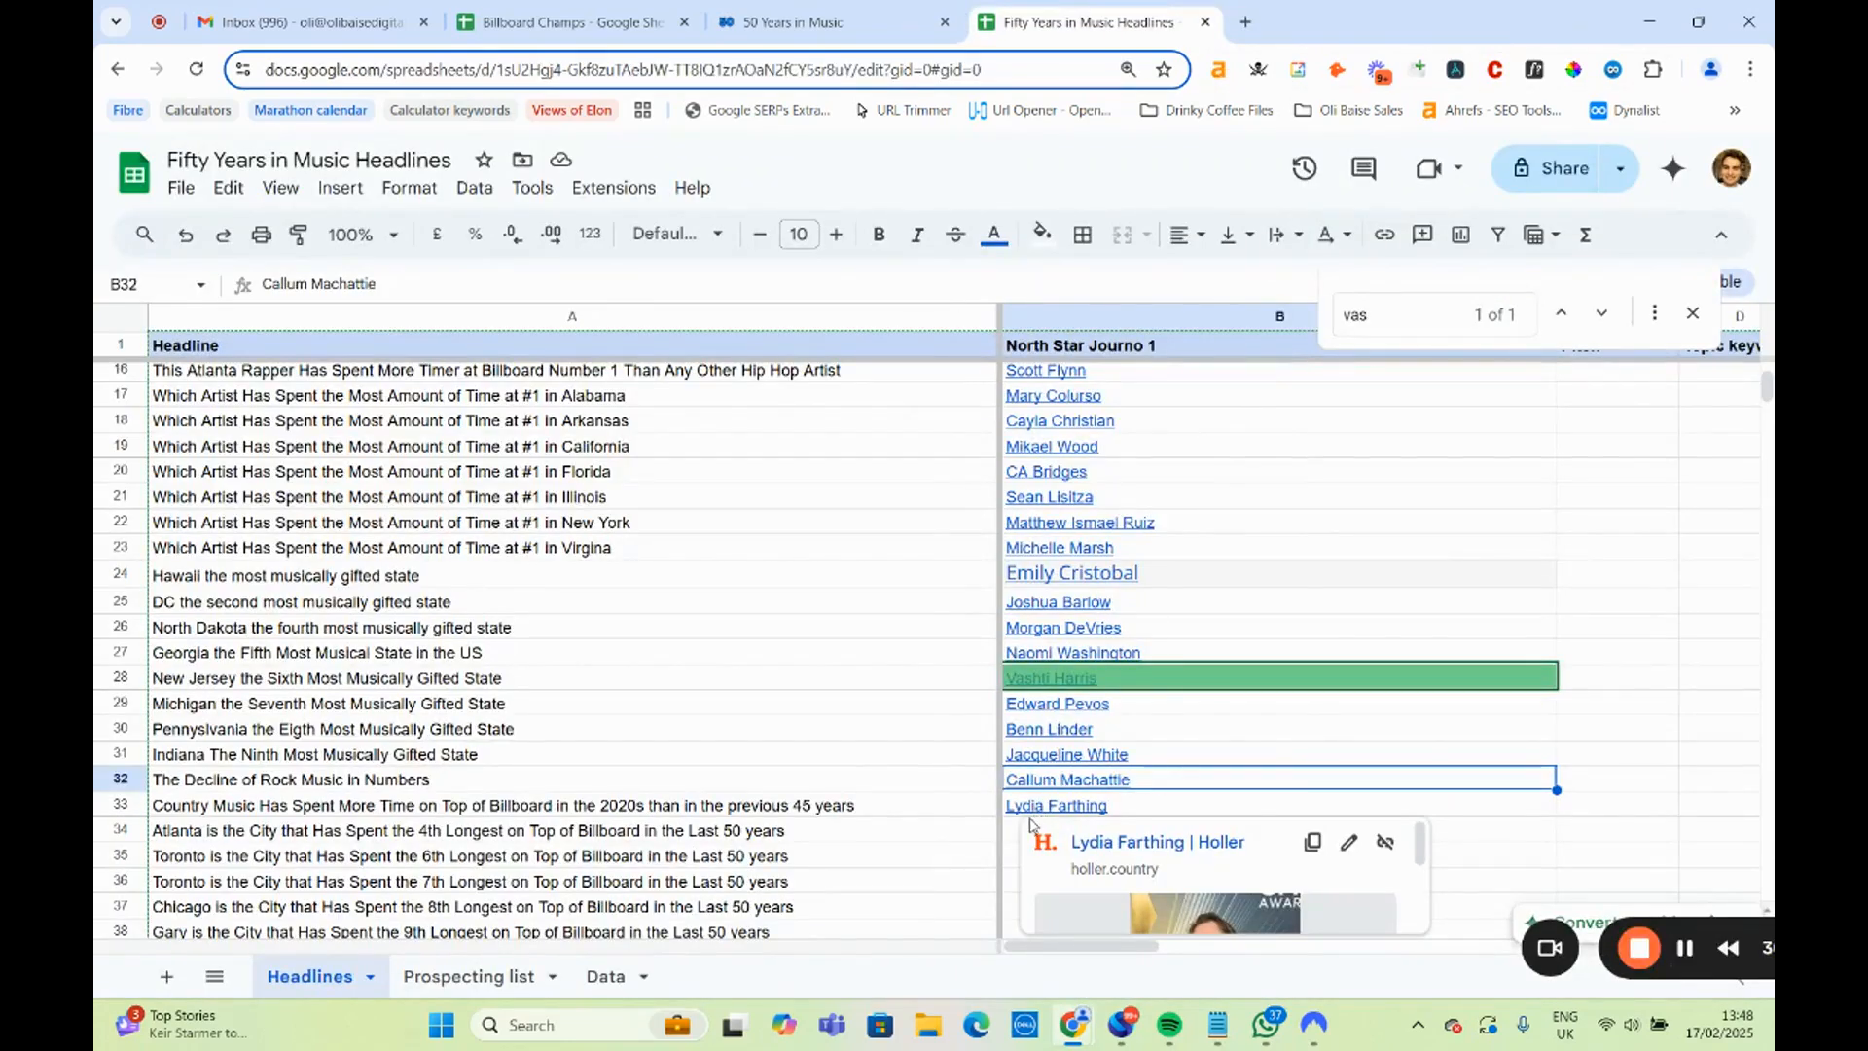
Open the Holler contributor page linked in B33 for the country music headline and highlight the Nashville, Tennessee line in the bio.
{"action": "scroll", "coordinate": [834, 813], "scroll_direction": "down", "scroll_amount": 3}
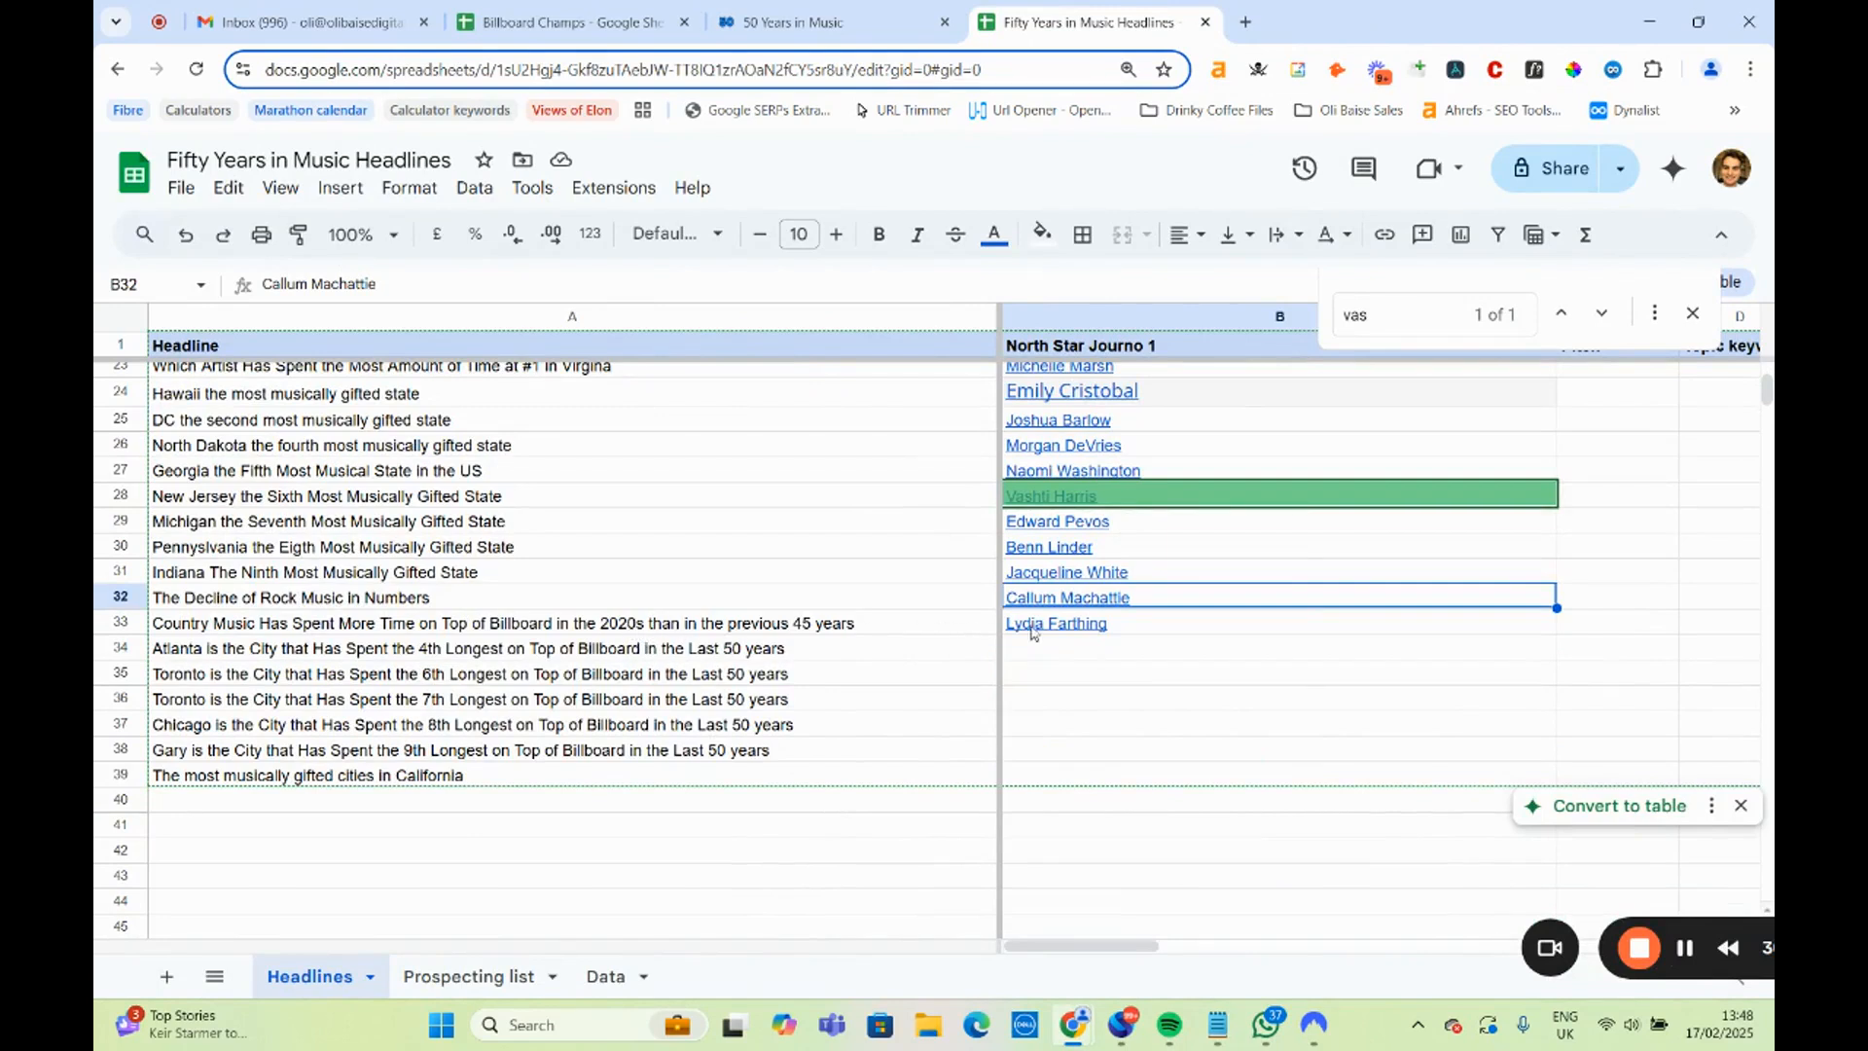
{"action": "left_click", "coordinate": [1089, 628]}
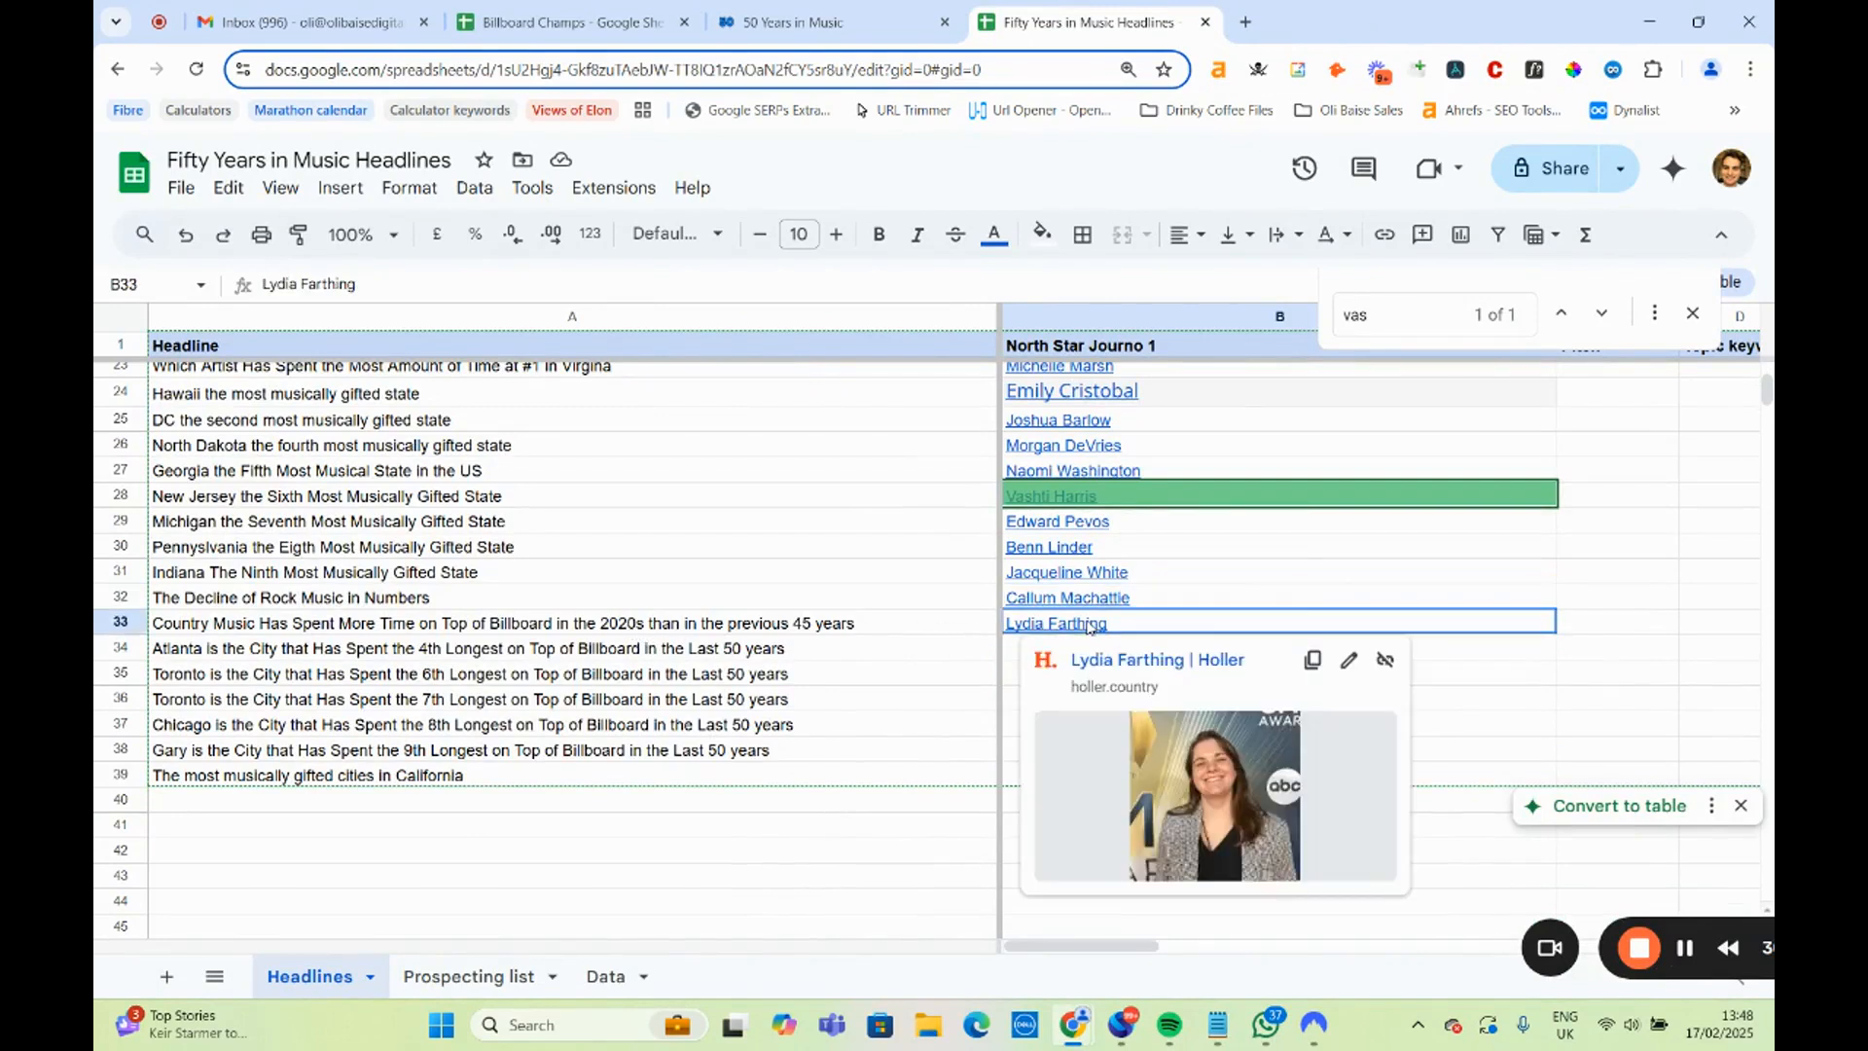
{"action": "left_click", "coordinate": [1142, 669]}
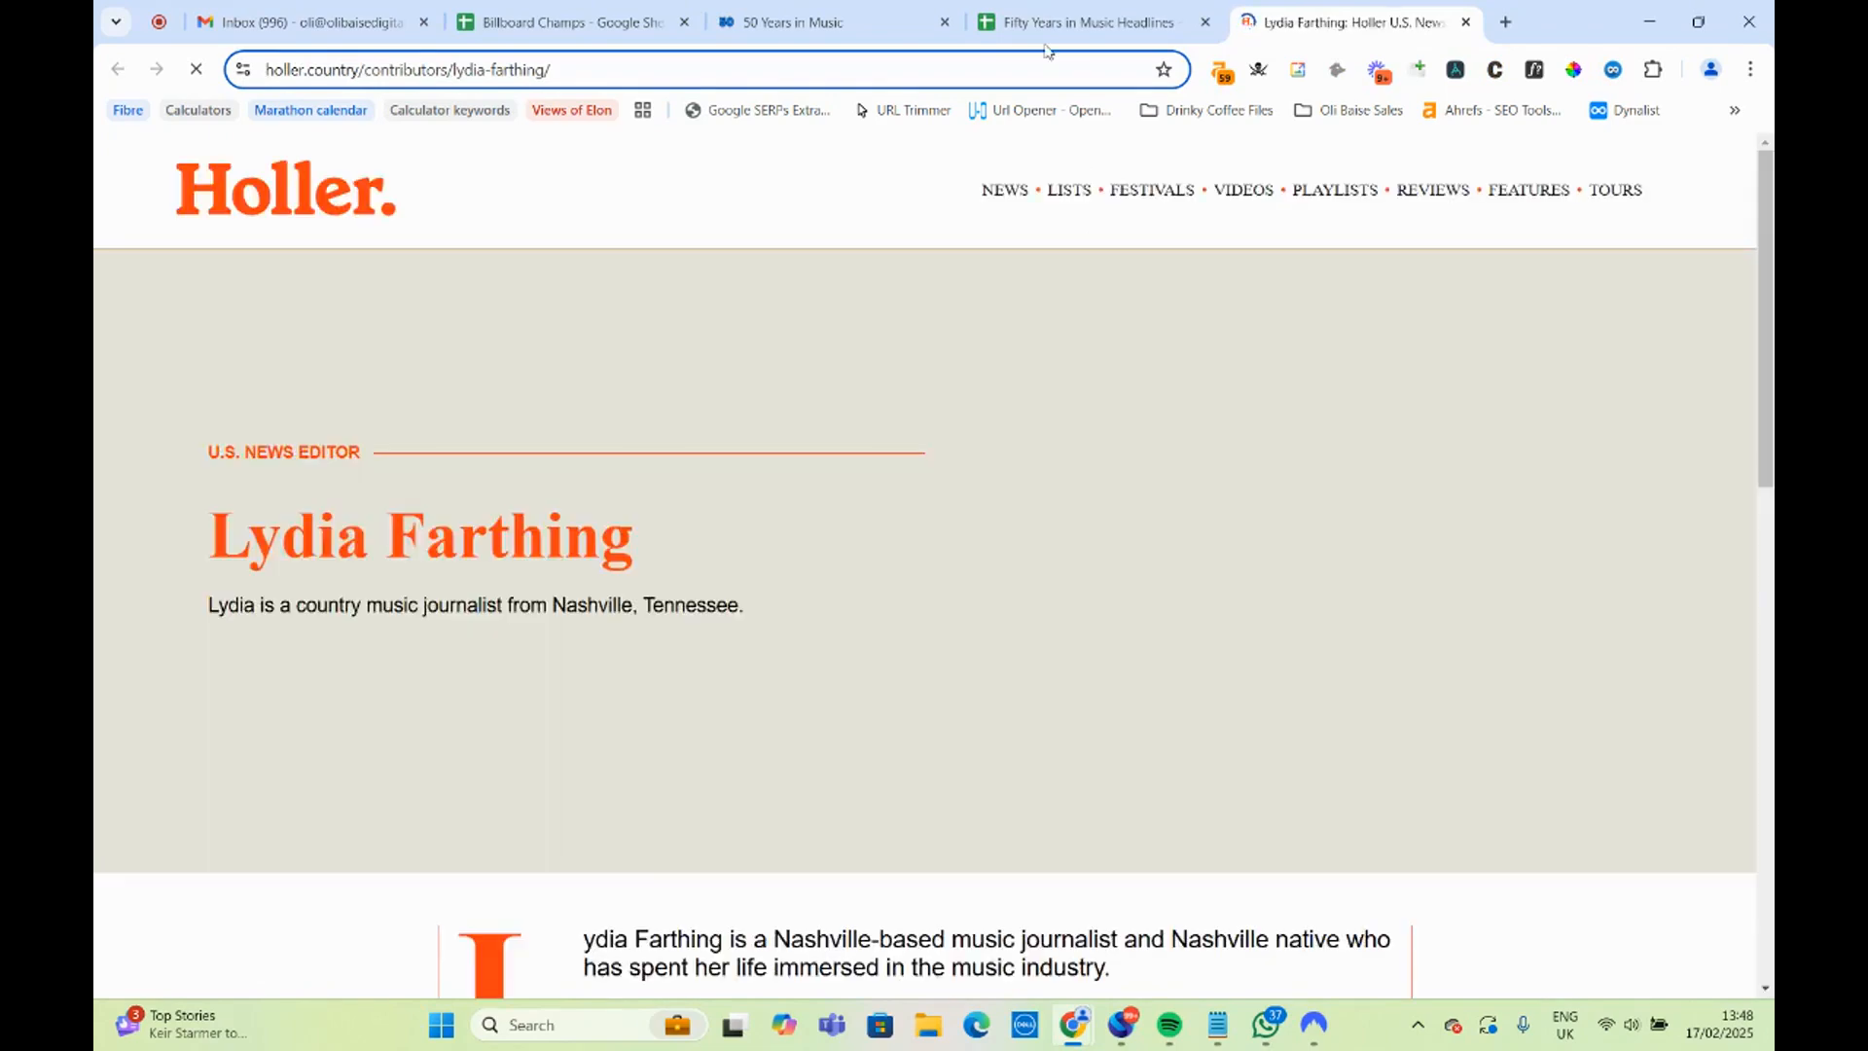
{"action": "left_click_drag", "start_coordinate": [759, 623], "coordinate": [414, 623]}
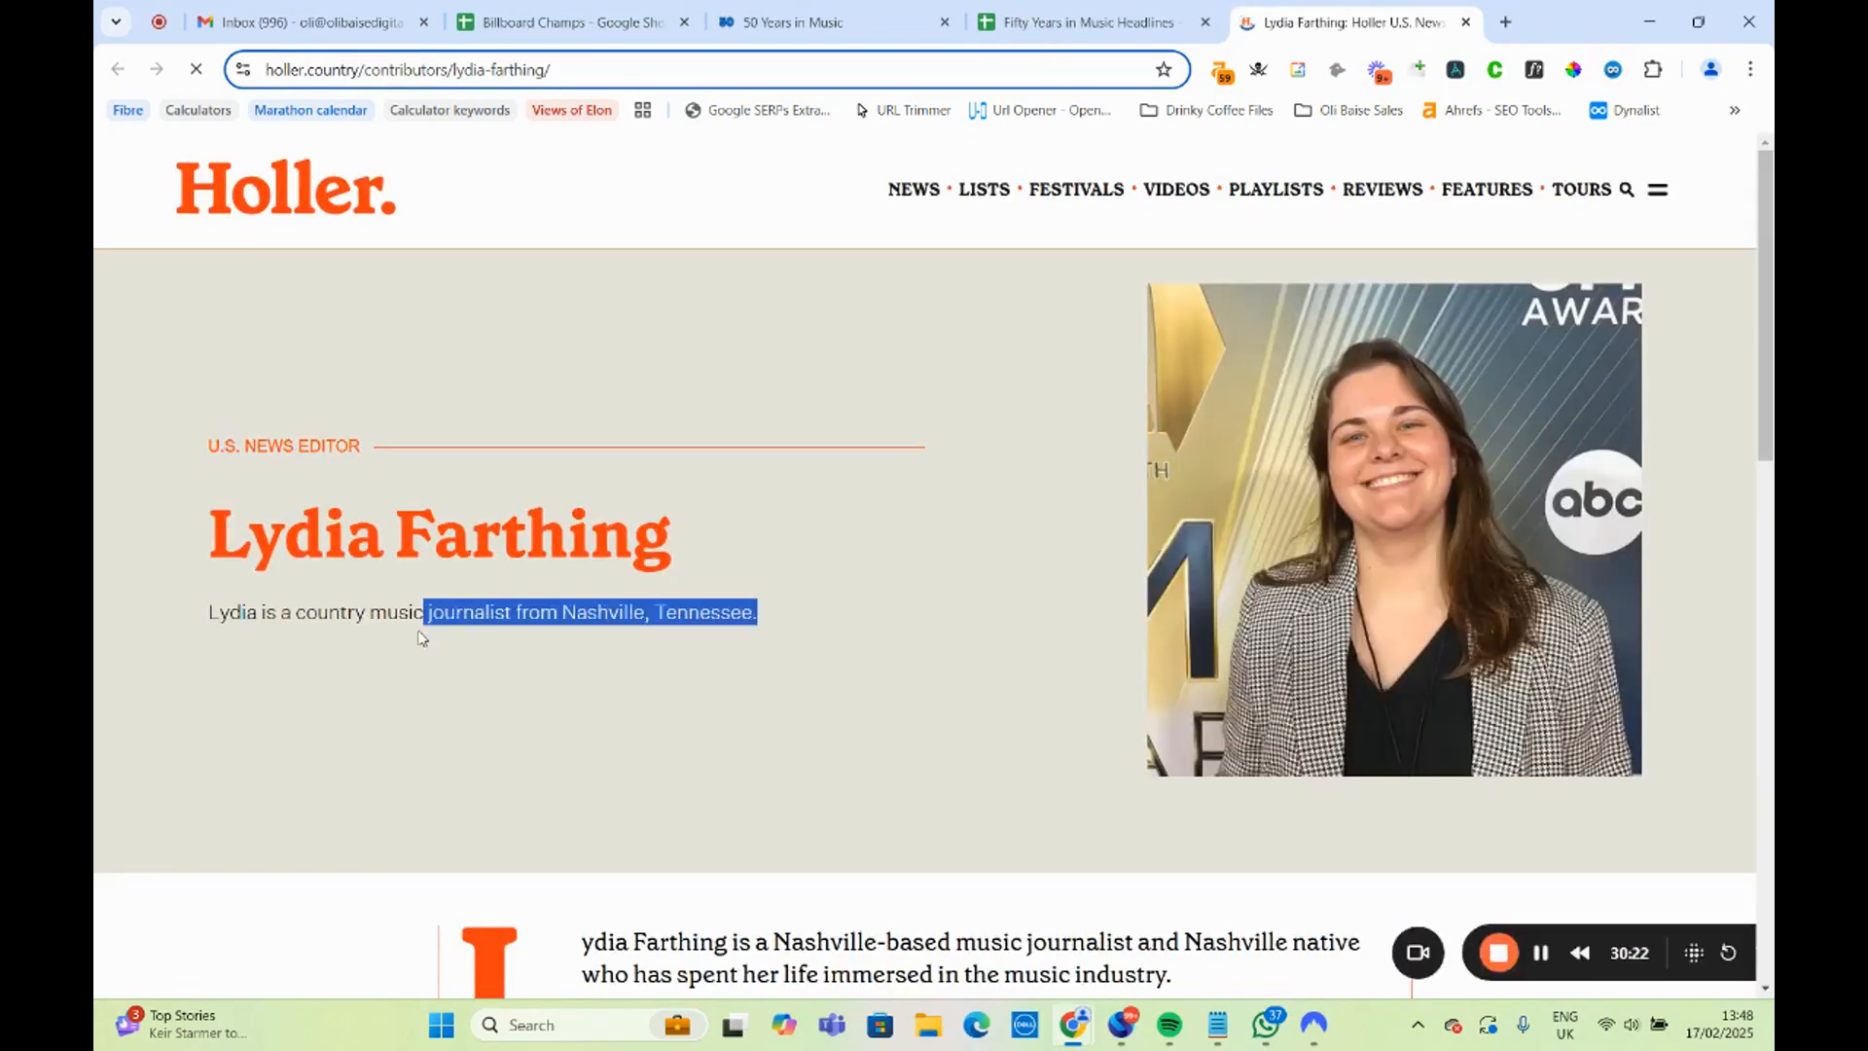
{"action": "scroll", "coordinate": [736, 645], "scroll_direction": "down", "scroll_amount": 3}
{"action": "scroll", "coordinate": [736, 645], "scroll_direction": "down", "scroll_amount": 1}
Return to the headlines sheet and highlight all the matched North Star journalists in B2:B33.
{"action": "left_click", "coordinate": [1089, 22]}
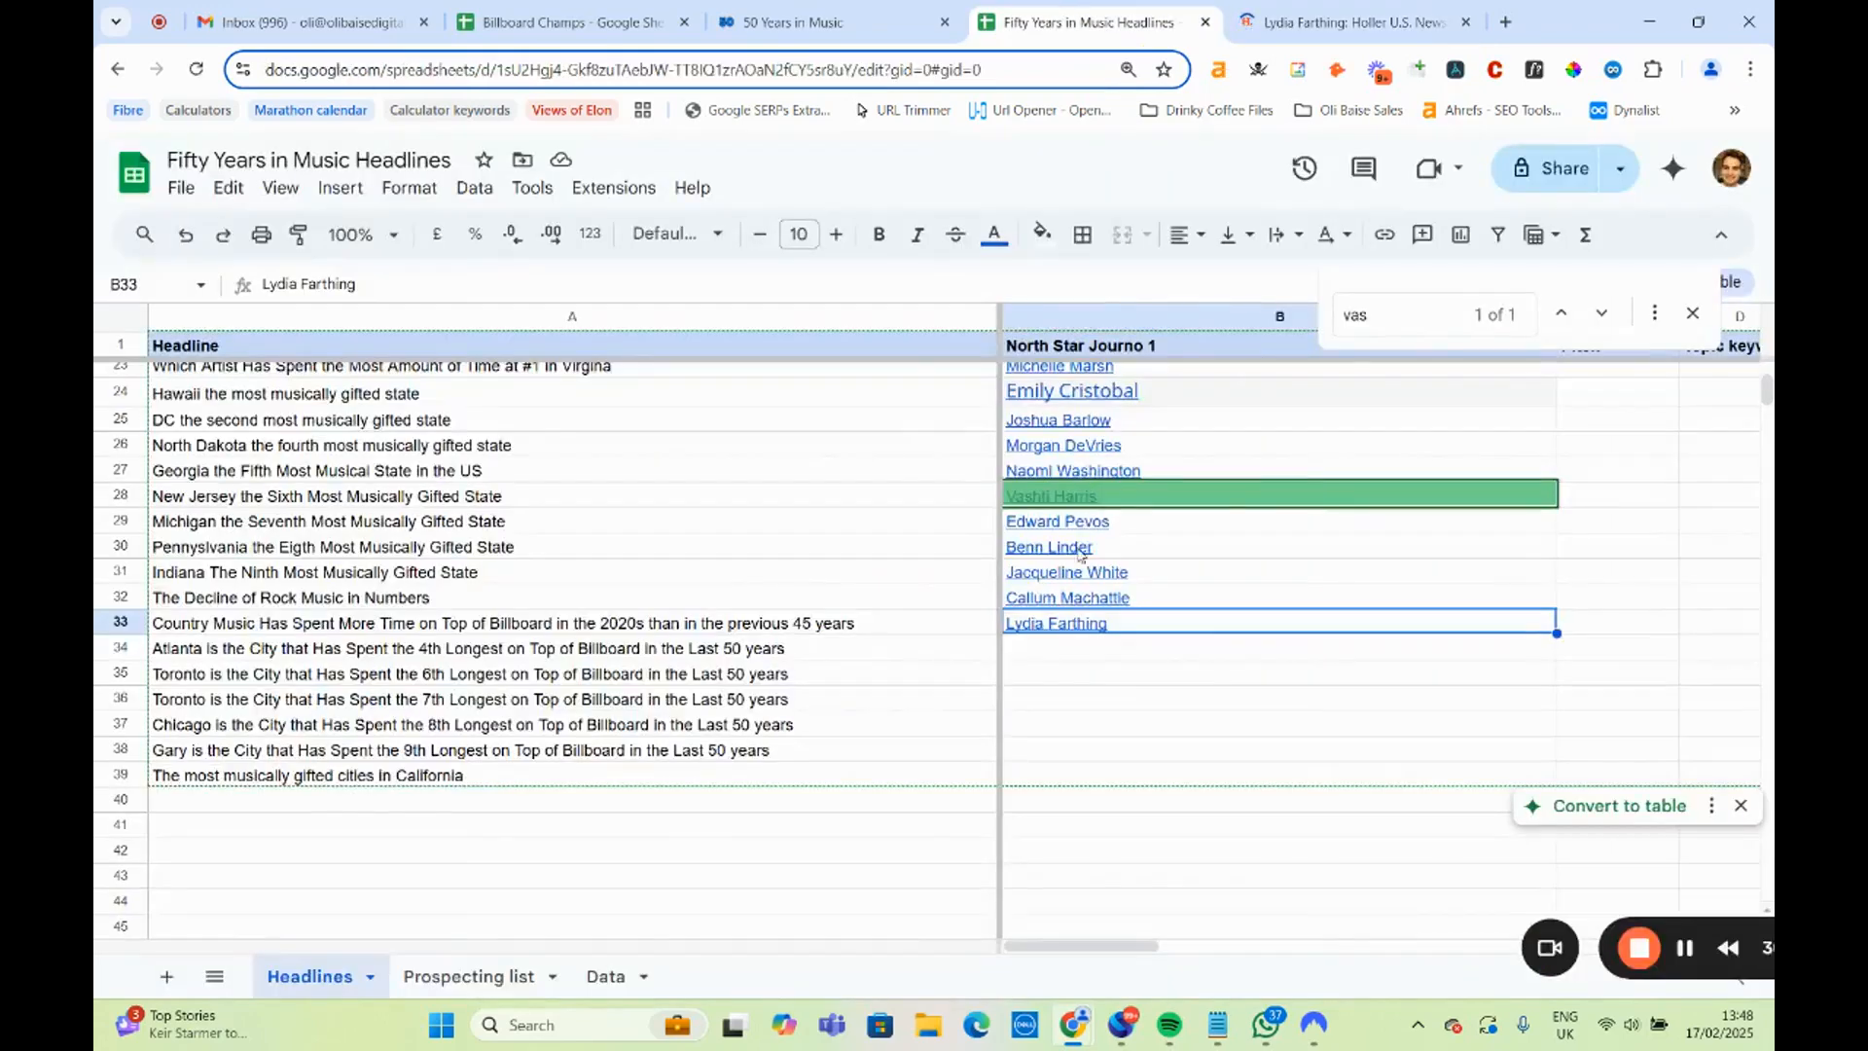
{"action": "mouse_move", "coordinate": [1123, 399]}
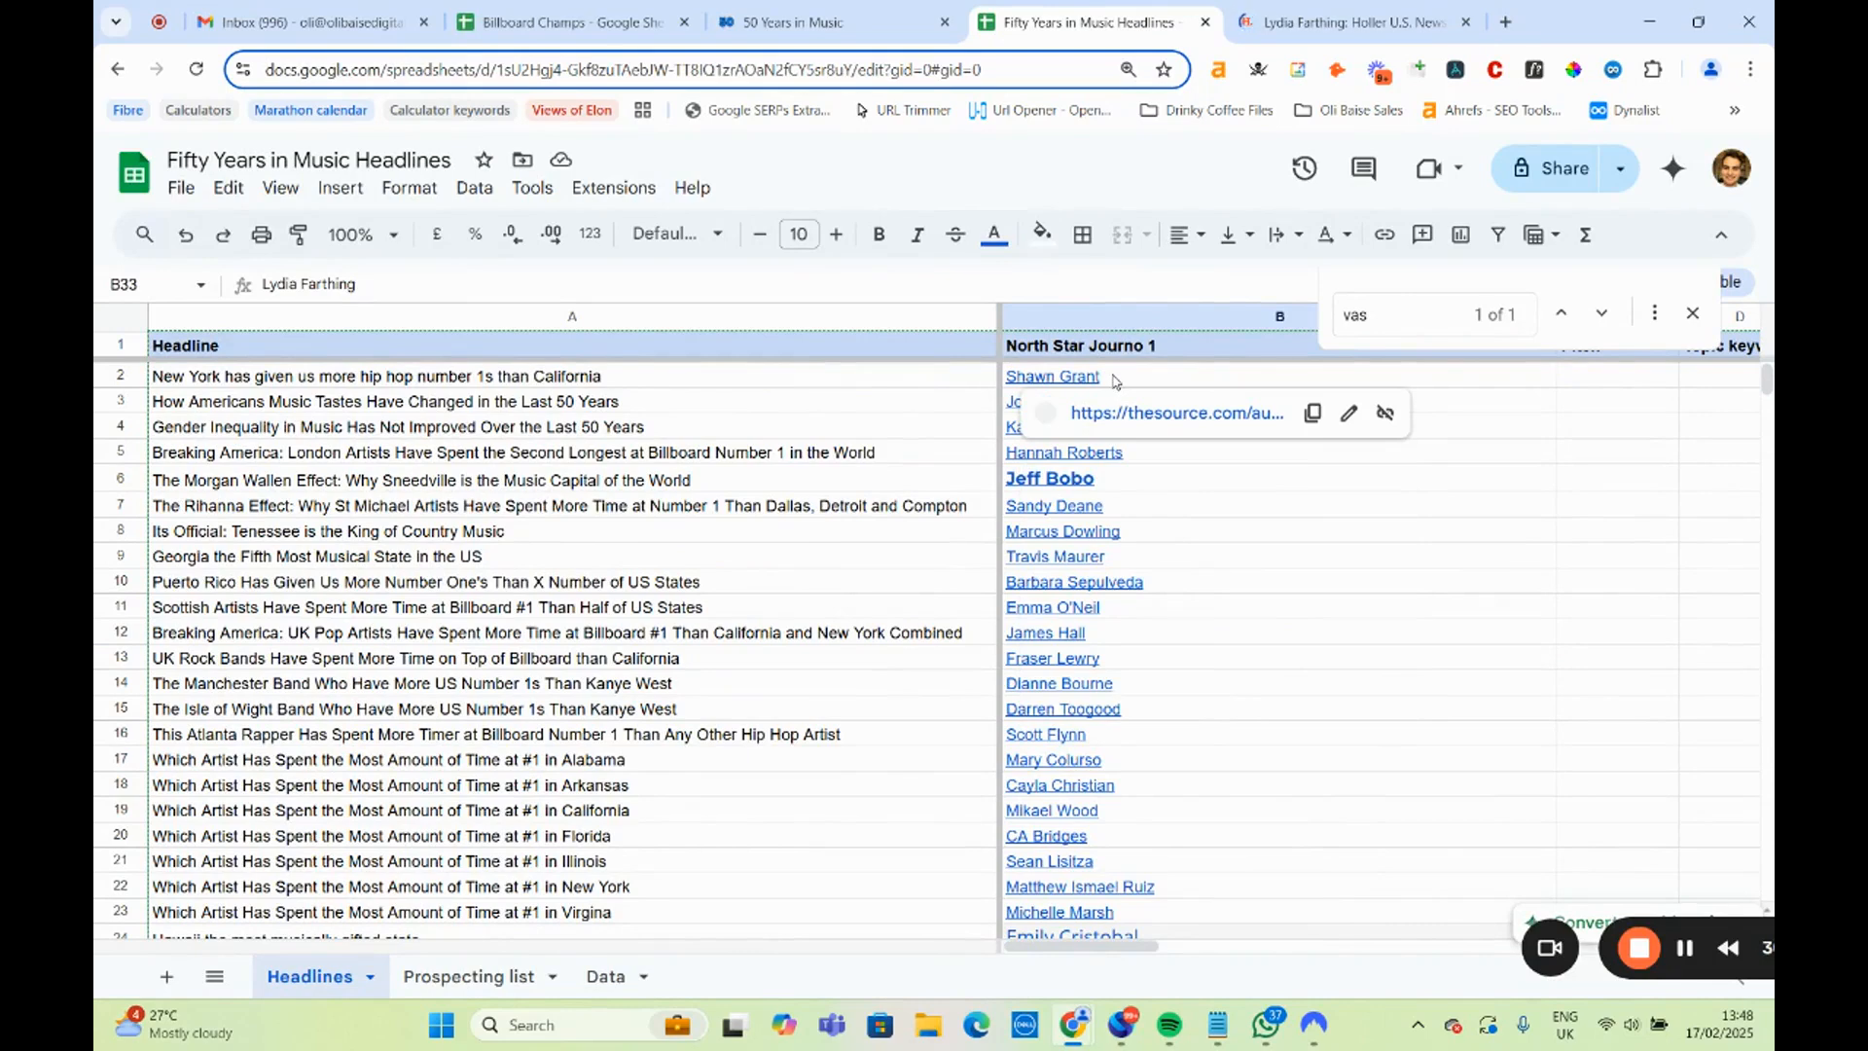
{"action": "left_click_drag", "start_coordinate": [1114, 382], "coordinate": [1132, 808]}
{"action": "scroll", "coordinate": [1099, 793], "scroll_direction": "down", "scroll_amount": 3}
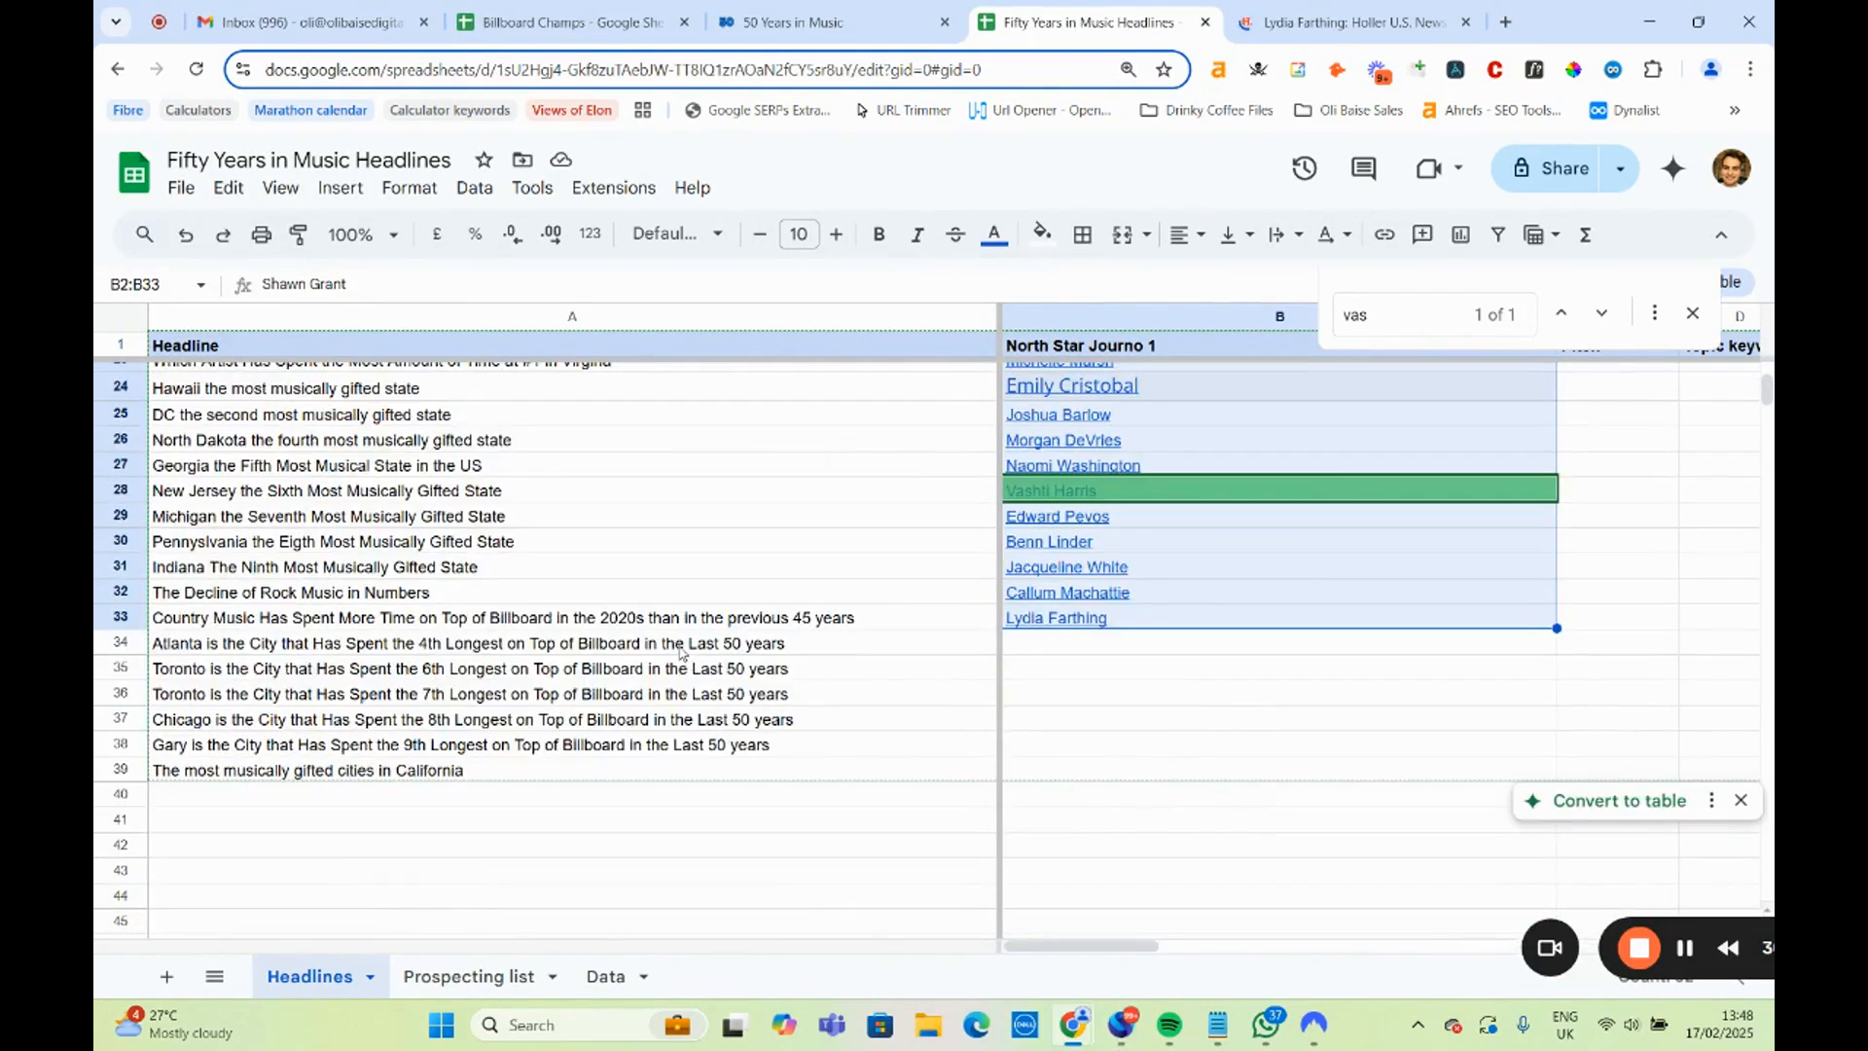
Highlight the city headlines in A34:A39 that have no journalist assigned.
{"action": "left_click_drag", "start_coordinate": [681, 653], "coordinate": [687, 773]}
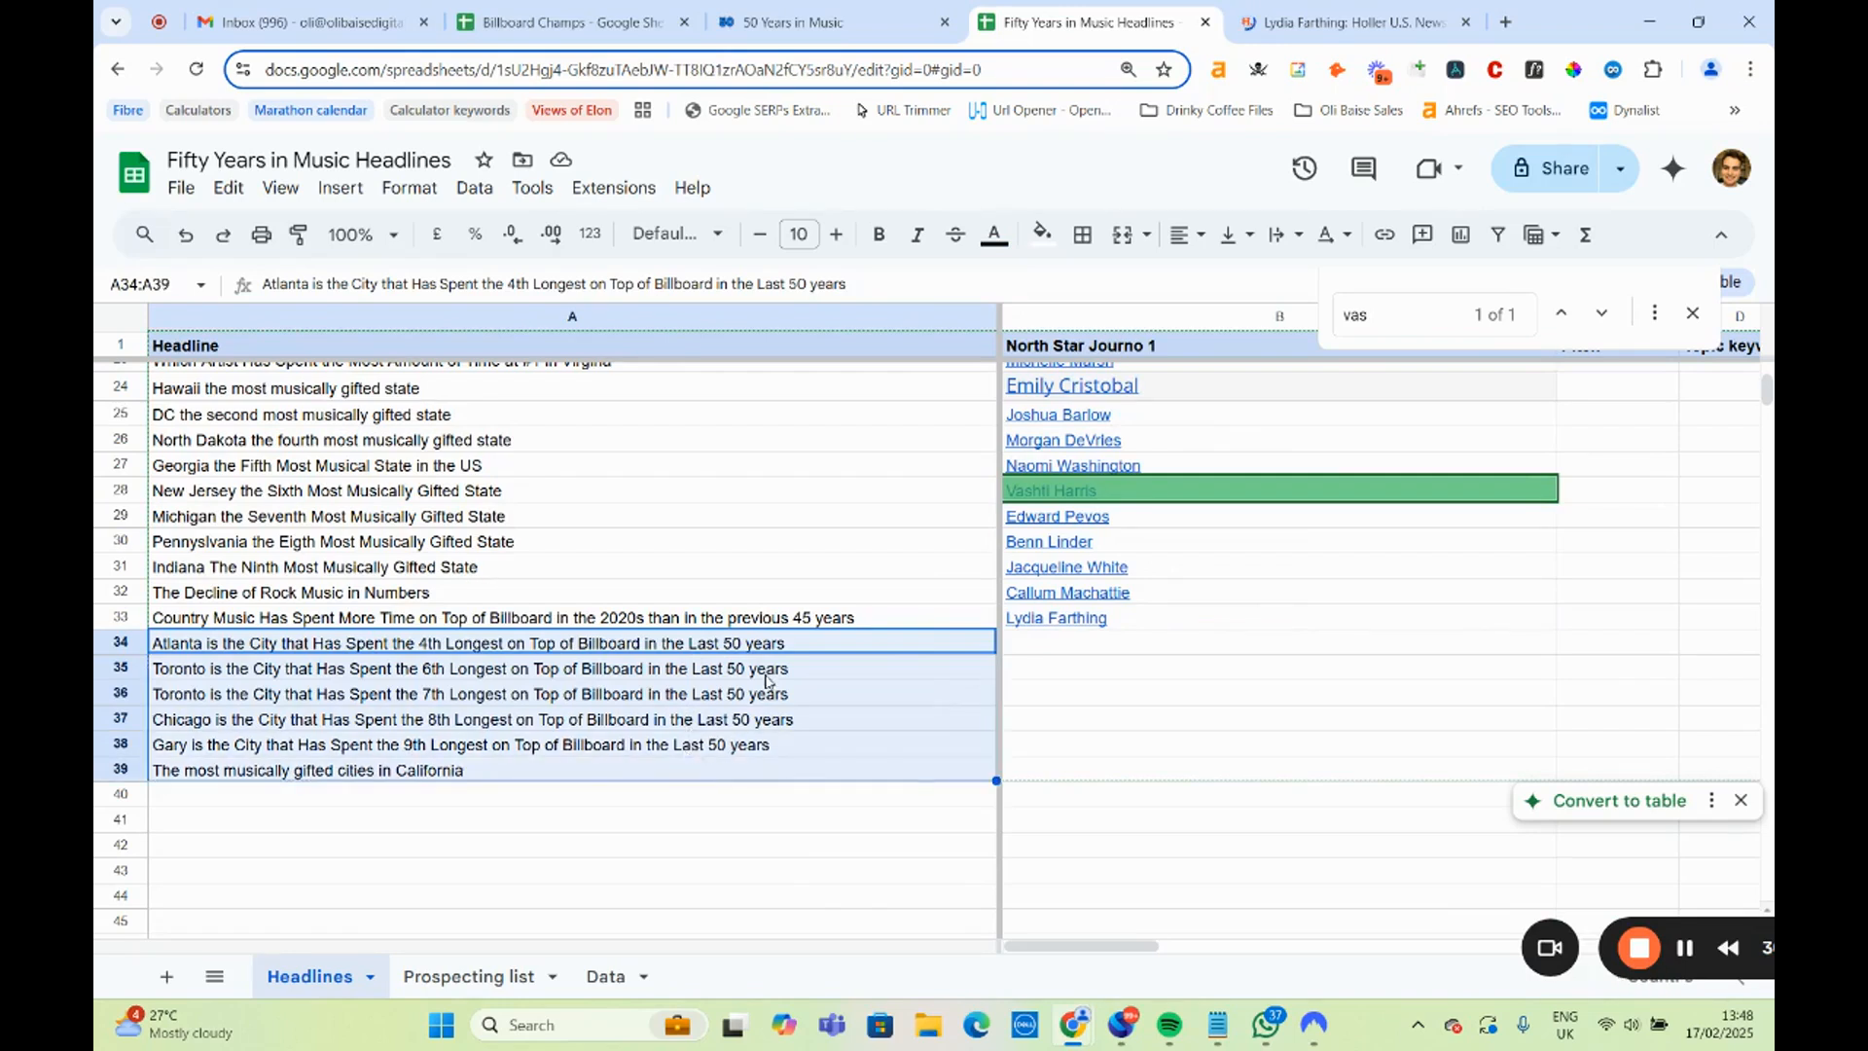
{"action": "left_click_drag", "start_coordinate": [793, 644], "coordinate": [800, 776]}
{"action": "left_click_drag", "start_coordinate": [1618, 908], "coordinate": [1168, 749]}
{"action": "left_click", "coordinate": [825, 18]}
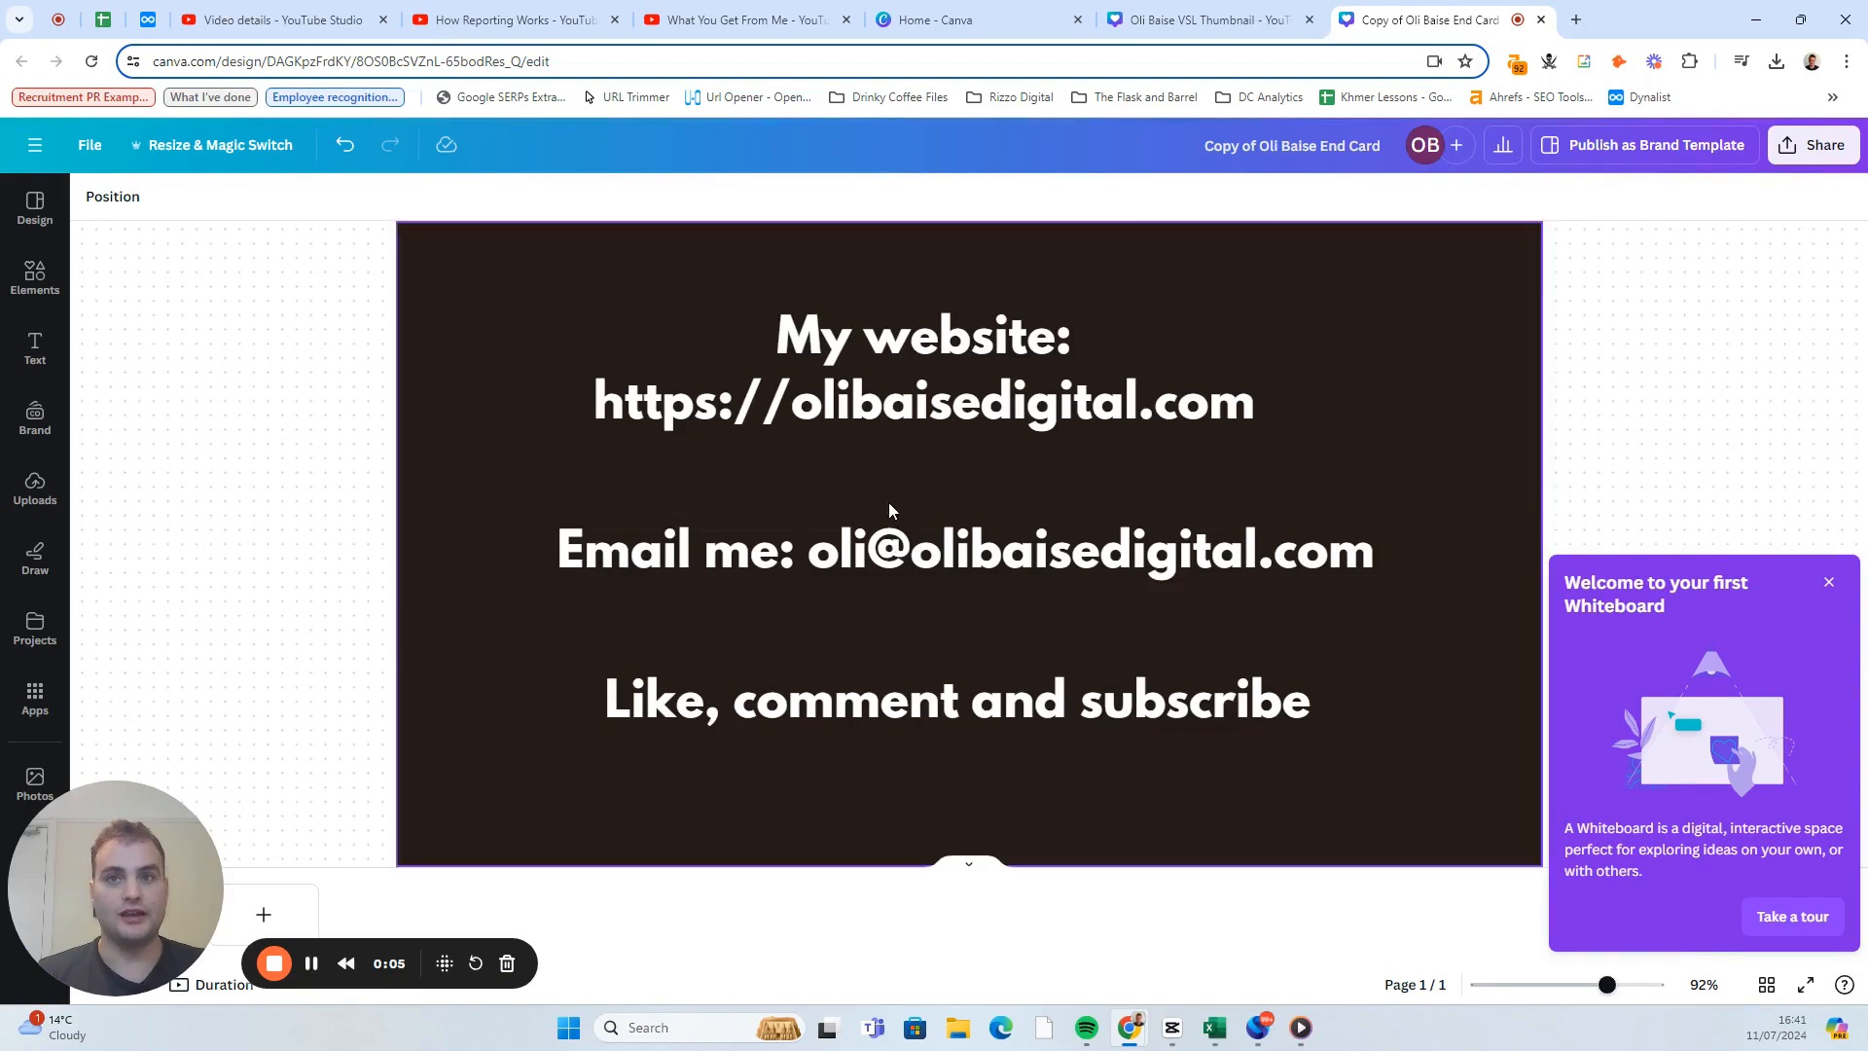
Select the website address text on the end card design in Canva.
{"action": "left_click", "coordinate": [860, 391]}
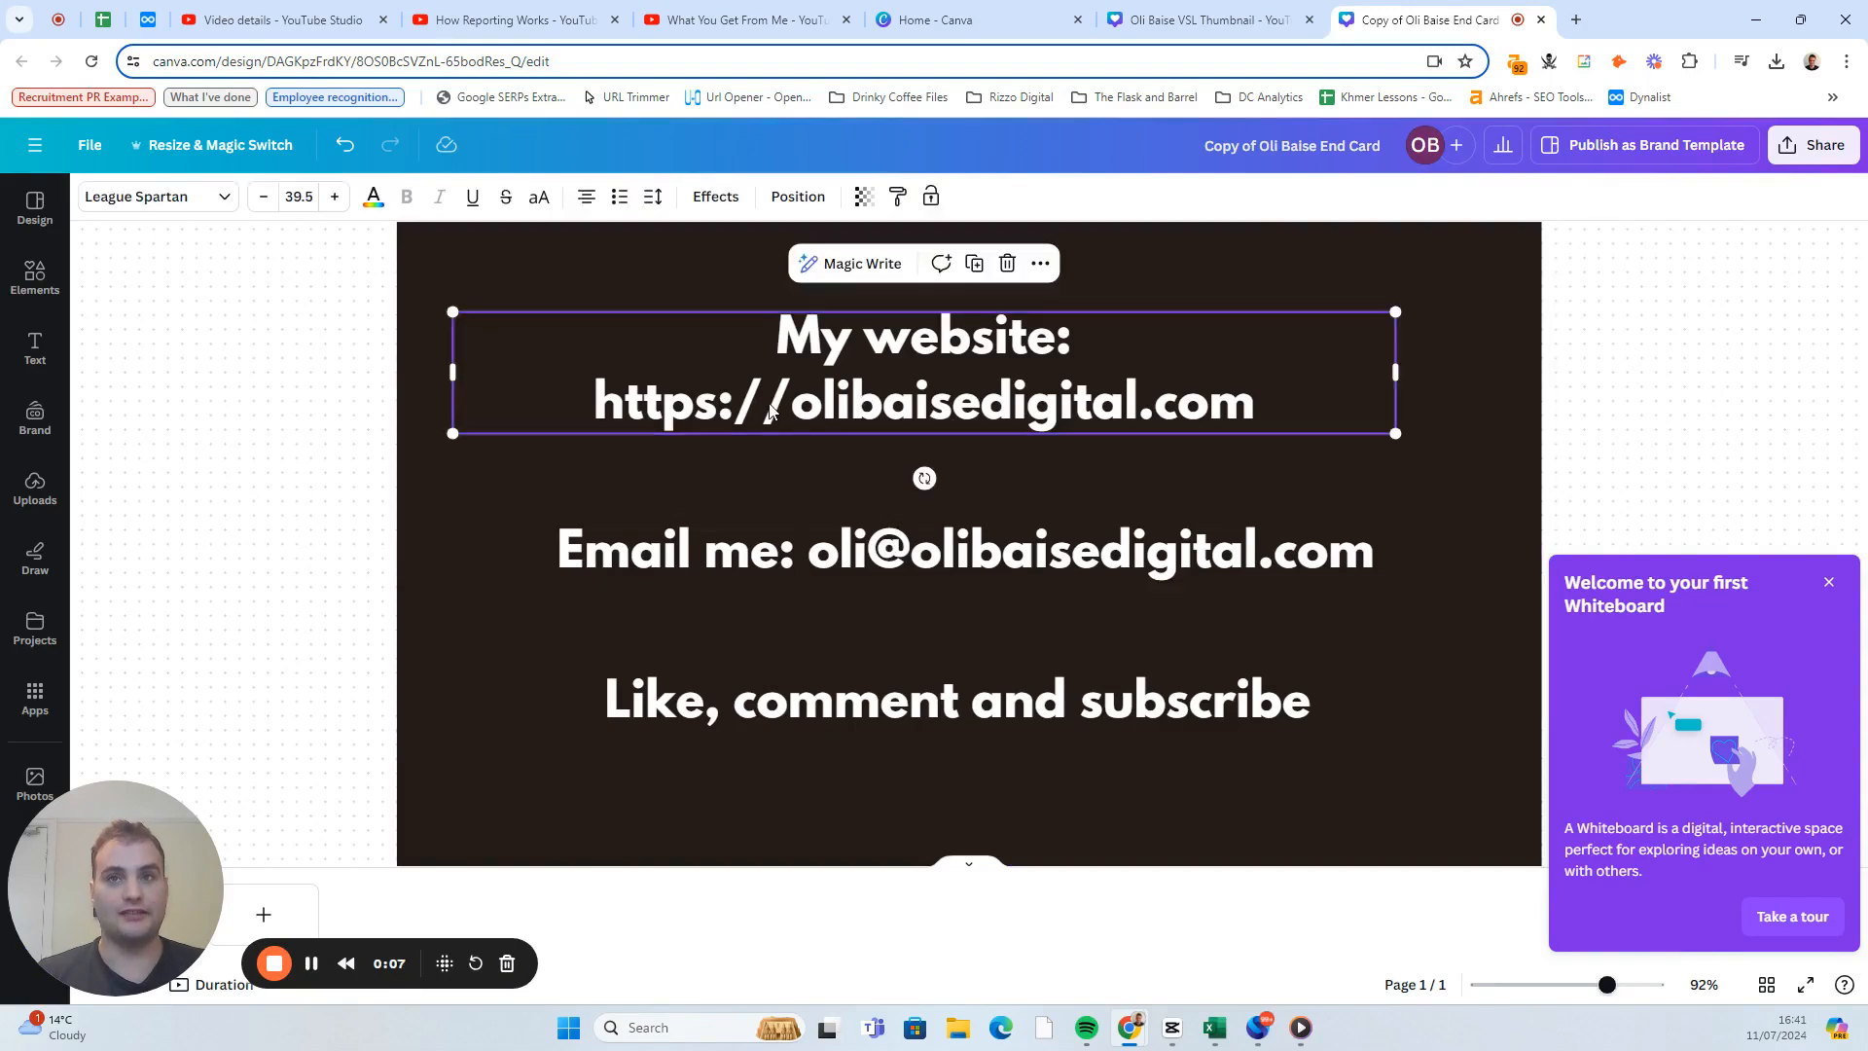